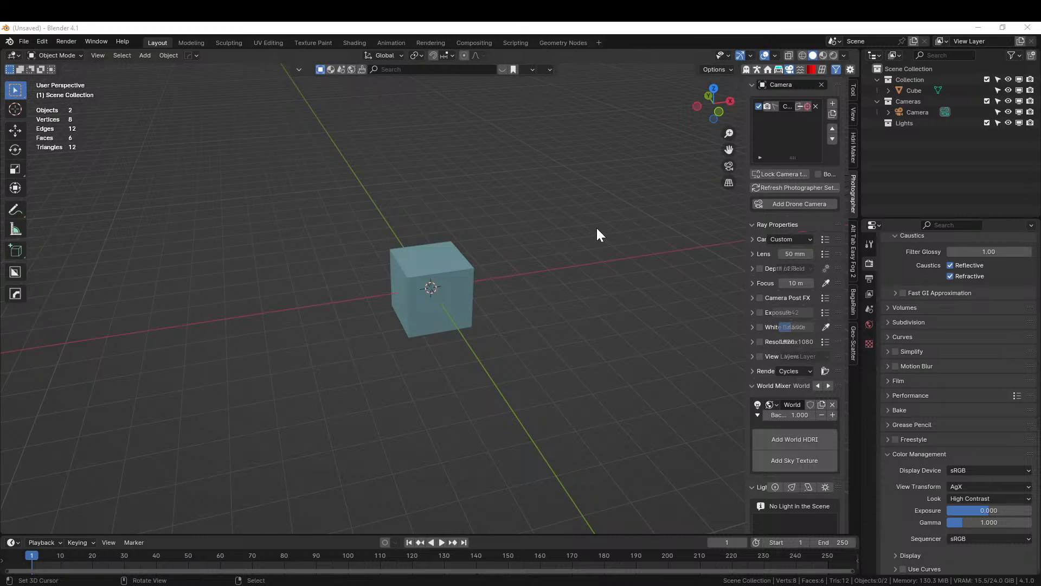
- Move the default cube's whole mesh up 1 m along Z in Edit Mode so its origin lies at its base
{"action": "middle_click_drag", "start_coordinate": [597, 228], "coordinate": [580, 340]}
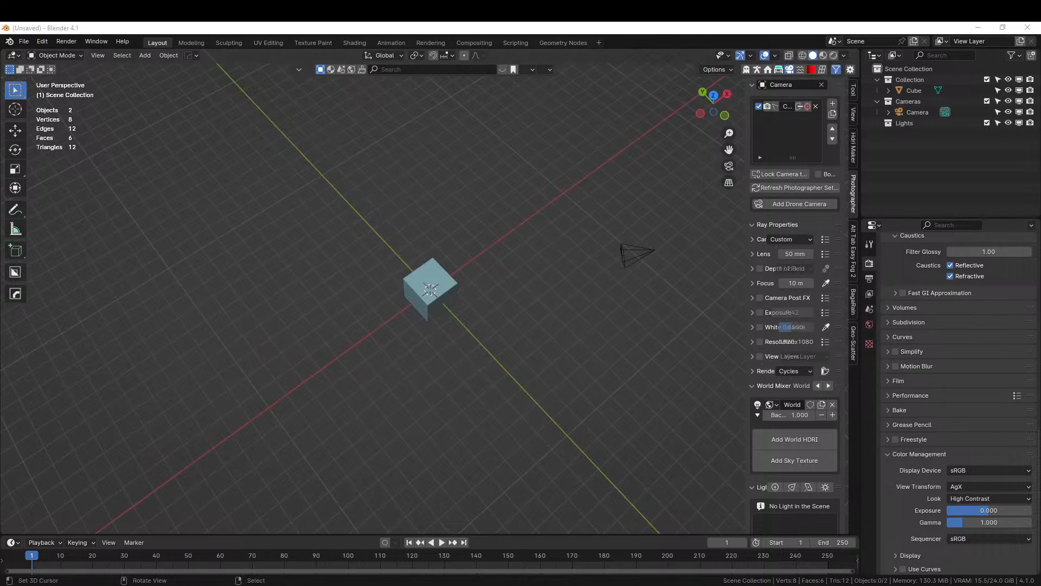
{"action": "left_click", "coordinate": [450, 287]}
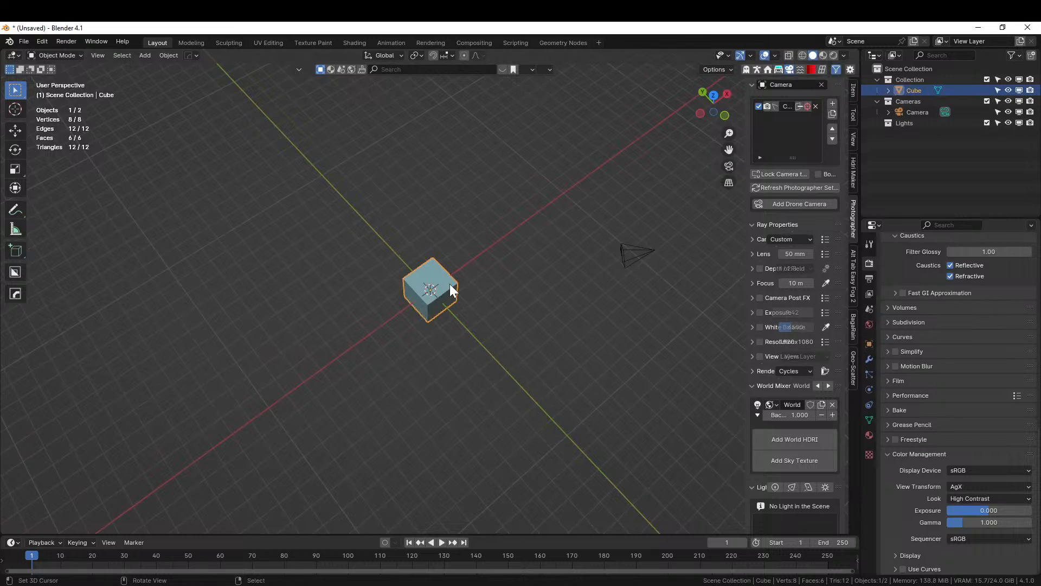
{"action": "key", "text": "KP_7"}
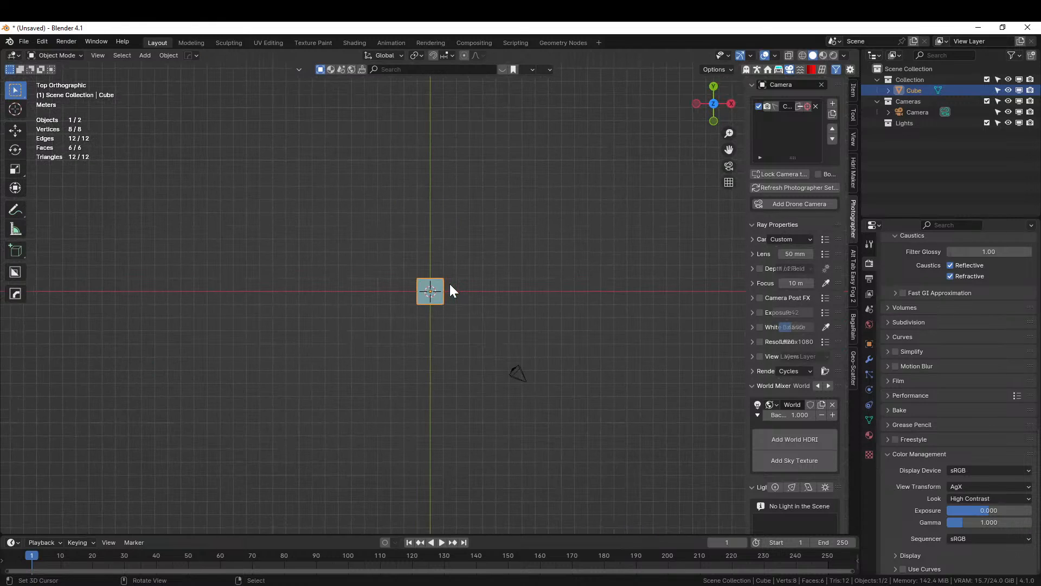
{"action": "scroll", "coordinate": [449, 282], "scroll_direction": "up", "scroll_amount": 2}
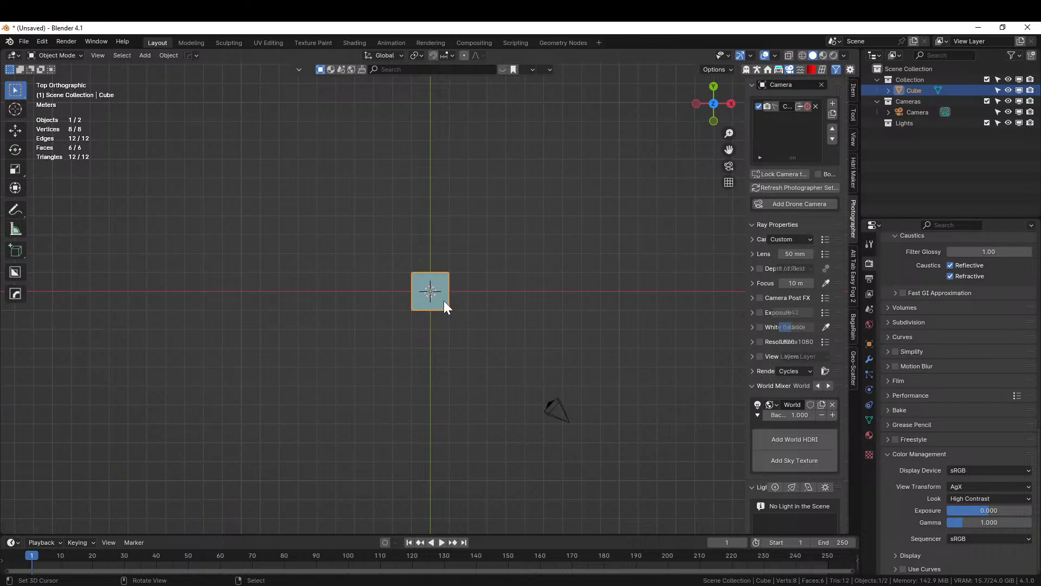
{"action": "middle_click_drag", "start_coordinate": [500, 324], "coordinate": [513, 232]}
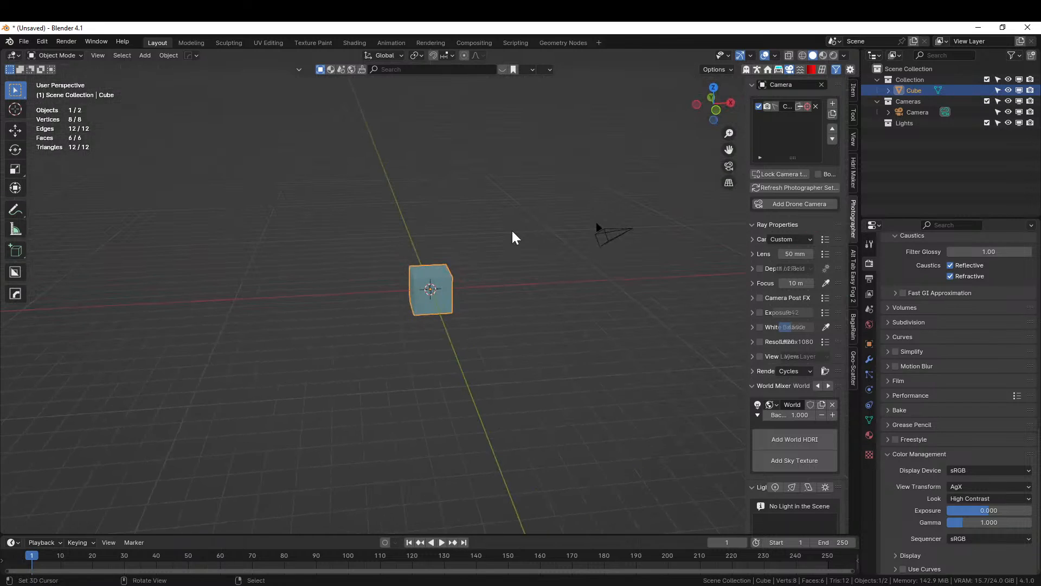
{"action": "key", "text": "Tab"}
{"action": "type", "text": "gz1"}
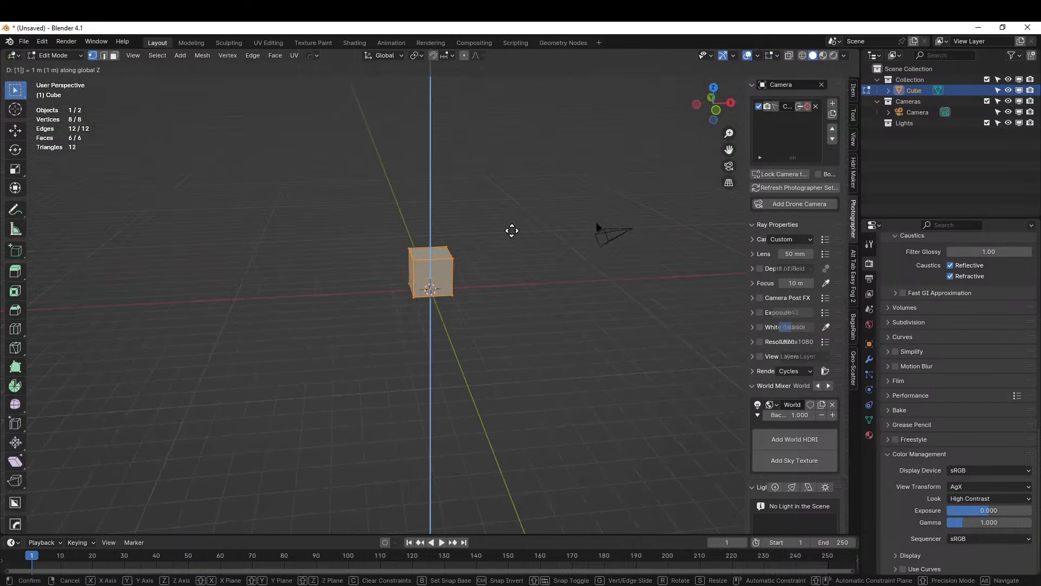
{"action": "key", "text": "Return"}
{"action": "key", "text": "Tab"}
- Scale the cube by 20 along the Y axis
{"action": "key", "text": "KP_7"}
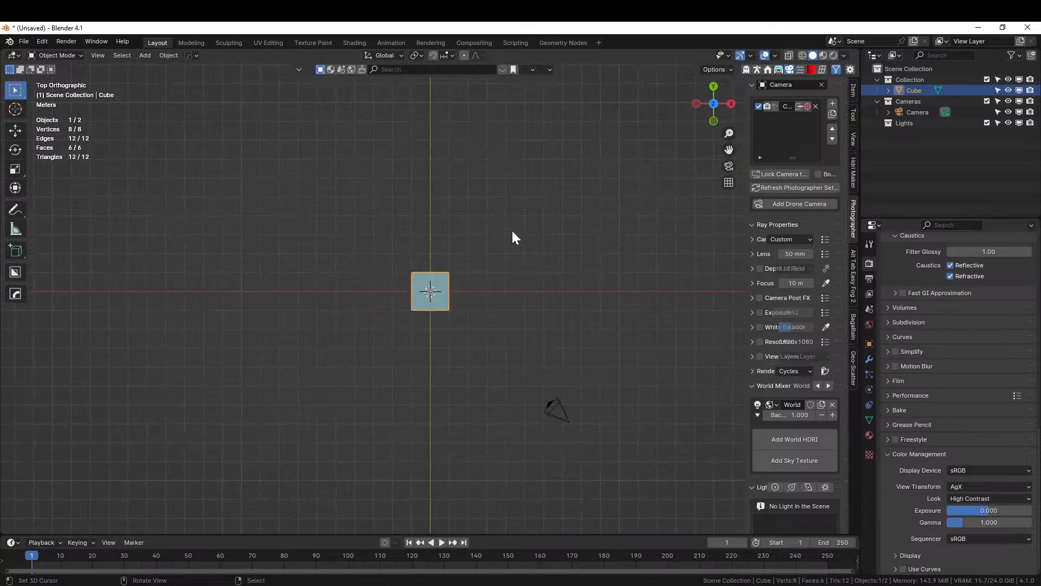
{"action": "key", "text": "s"}
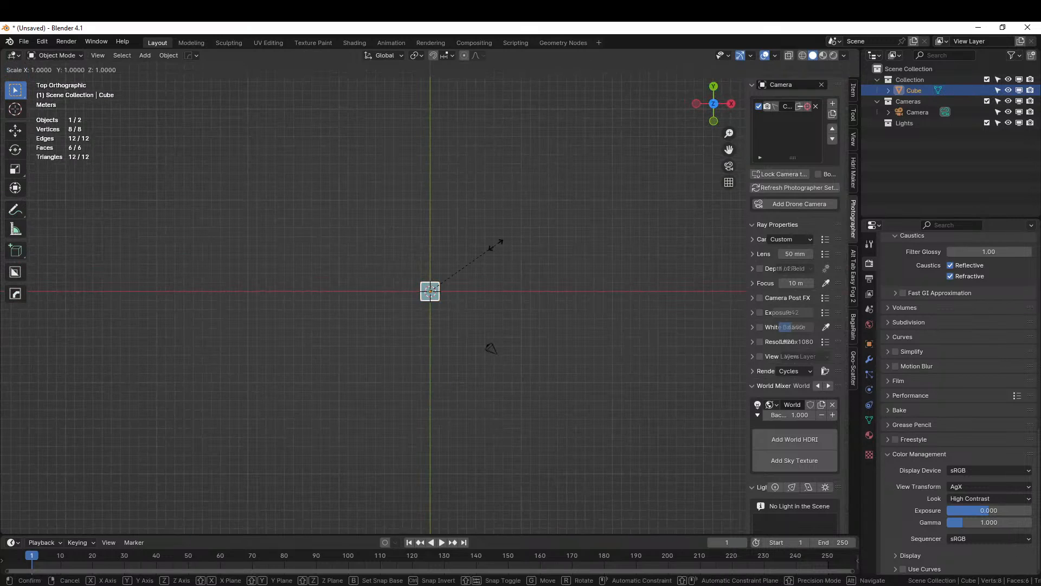
{"action": "type", "text": "y"}
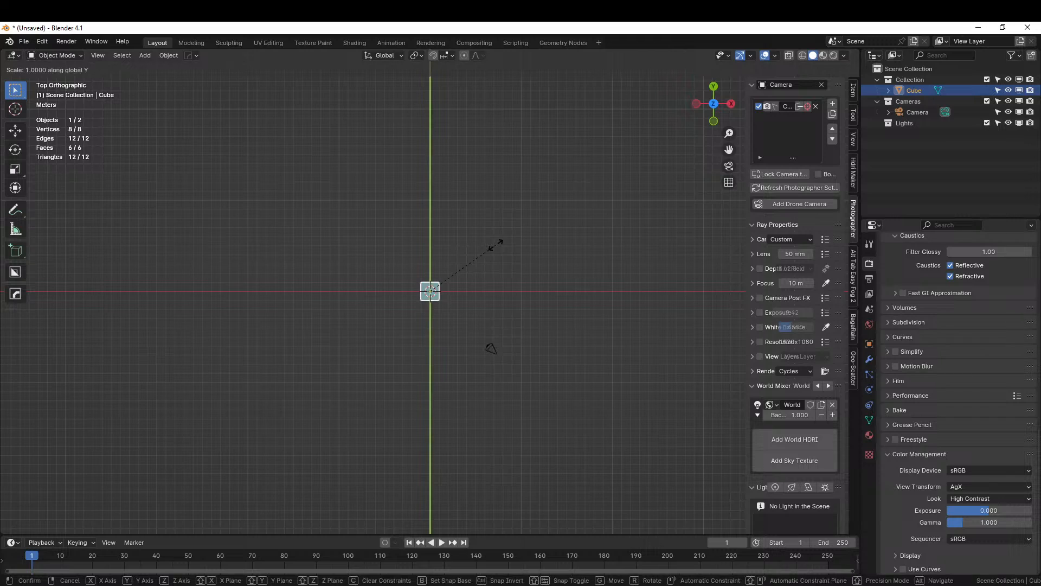
{"action": "type", "text": "20"}
{"action": "key", "text": "Return"}
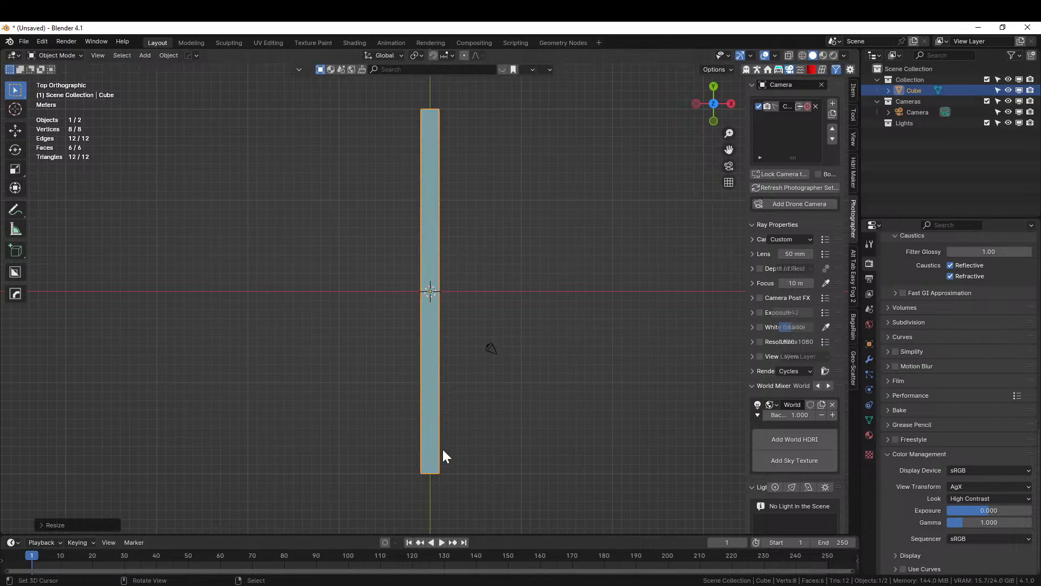
- Scale the elongated block by 5 along the X axis
{"action": "middle_click_drag", "start_coordinate": [507, 419], "coordinate": [447, 414], "text": "shift"}
{"action": "key", "text": "s"}
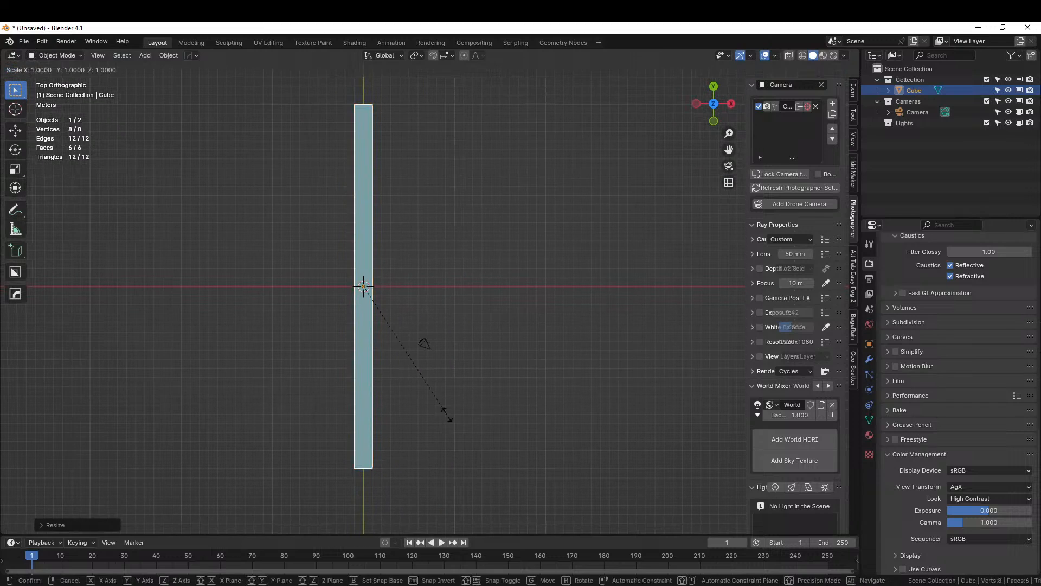
{"action": "type", "text": "x"}
{"action": "type", "text": "5"}
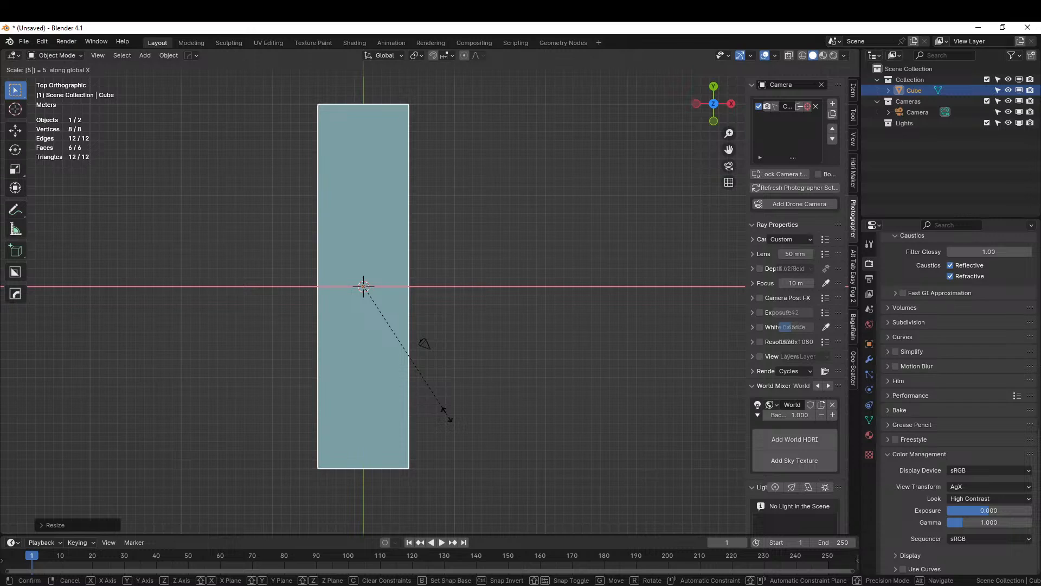
{"action": "key", "text": "Return"}
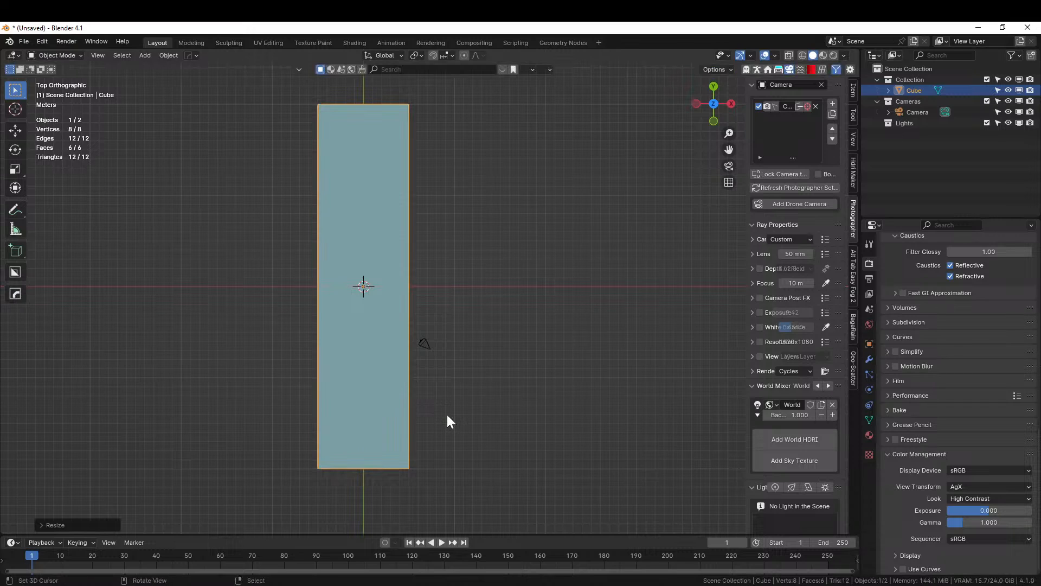
- Add one centred loop cut across the slab, dividing its length into two halves
{"action": "middle_click_drag", "start_coordinate": [528, 371], "coordinate": [423, 298]}
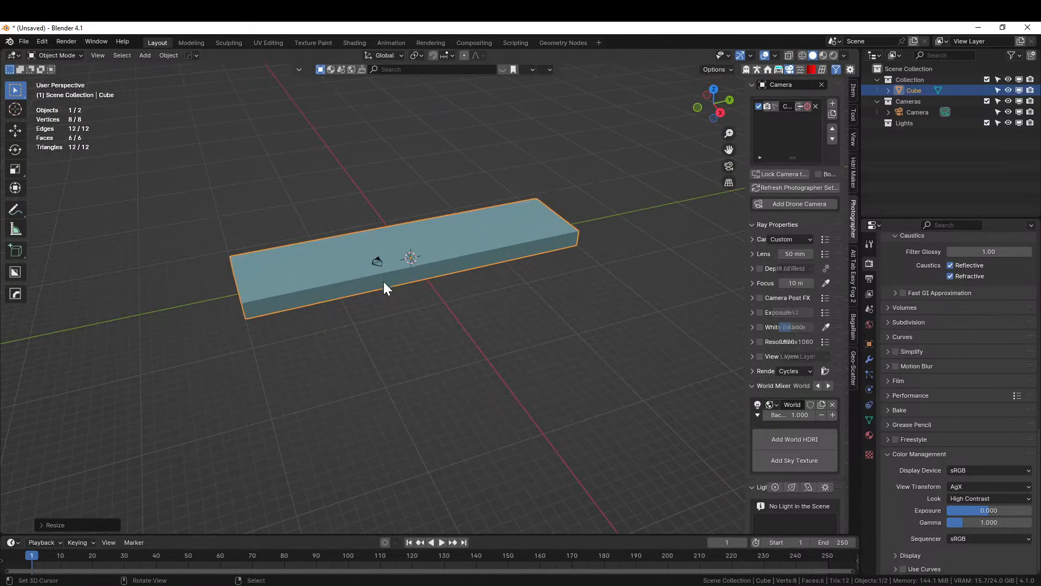
{"action": "key", "text": "Tab"}
{"action": "key", "text": "alt+a"}
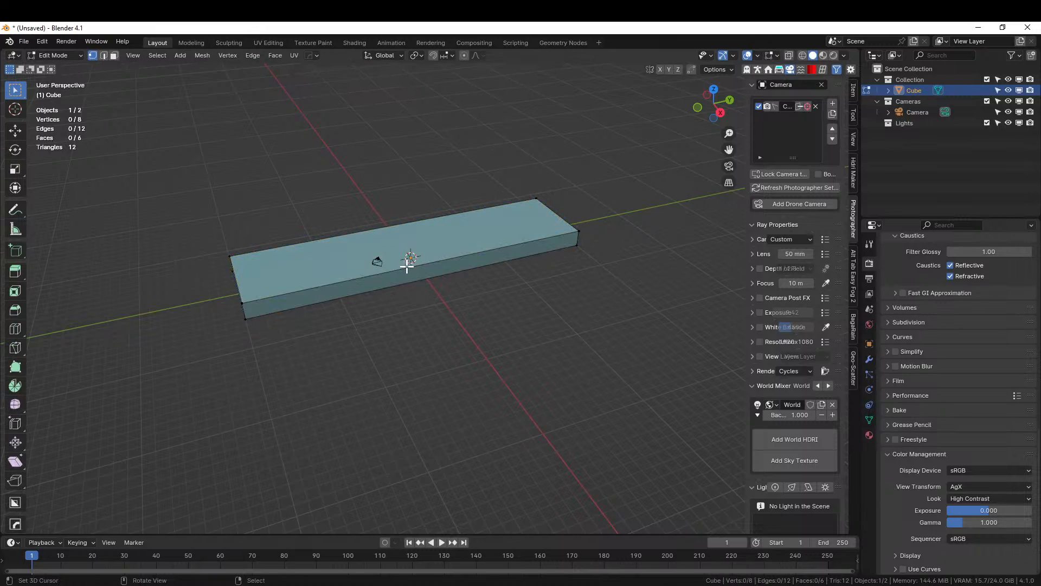
{"action": "key", "text": "2"}
{"action": "left_click", "coordinate": [407, 267]}
{"action": "key", "text": "ctrl+r"}
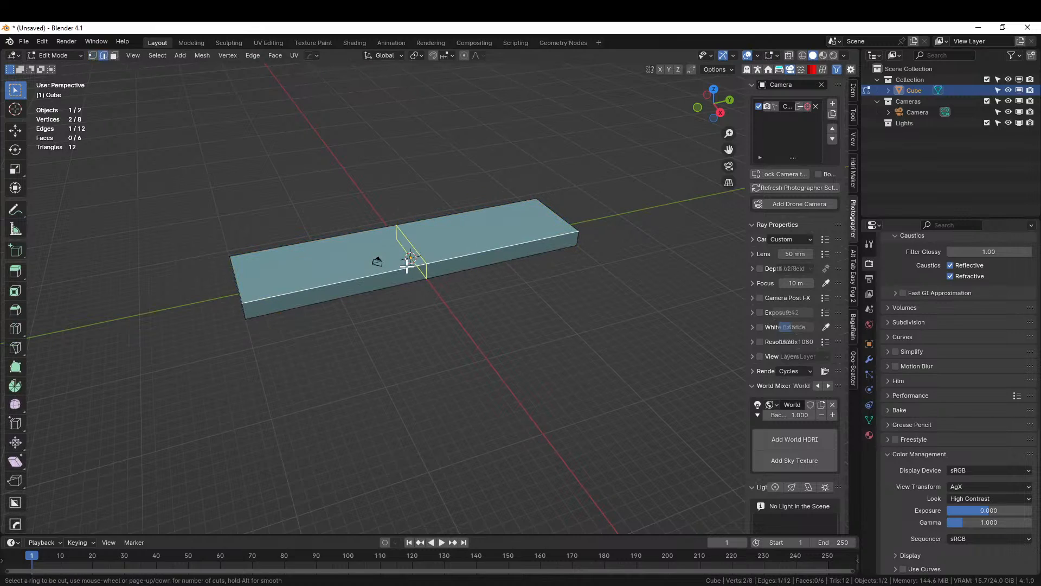
{"action": "left_click", "coordinate": [407, 267]}
{"action": "right_click", "coordinate": [406, 267]}
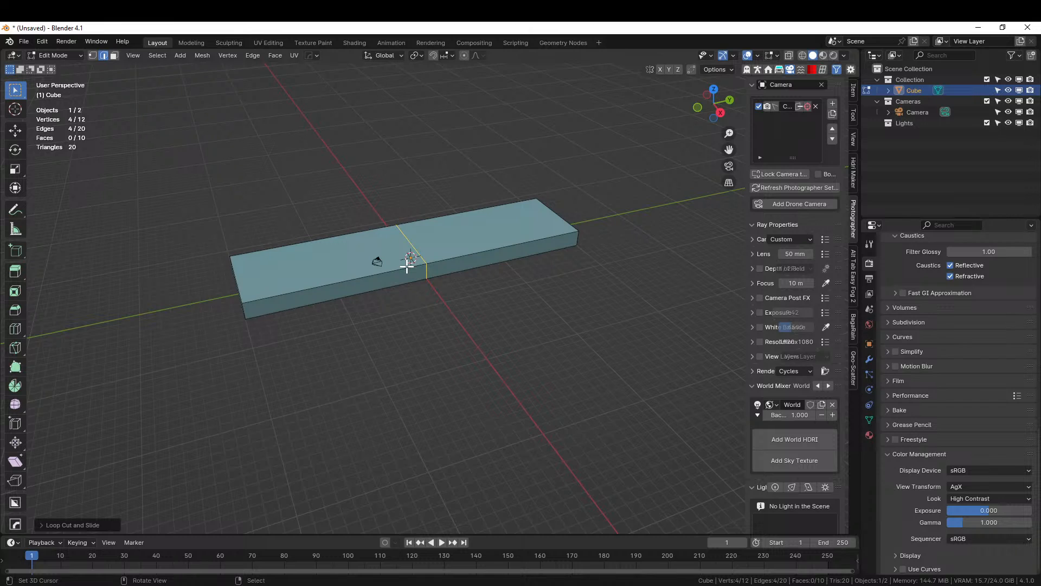
- Extrude the +X side face of the slab's -Y half along X, trying a 20 m offset and cancelling the move
{"action": "key", "text": "KP_7"}
{"action": "middle_click_drag", "start_coordinate": [505, 327], "coordinate": [443, 282]}
{"action": "key", "text": "3"}
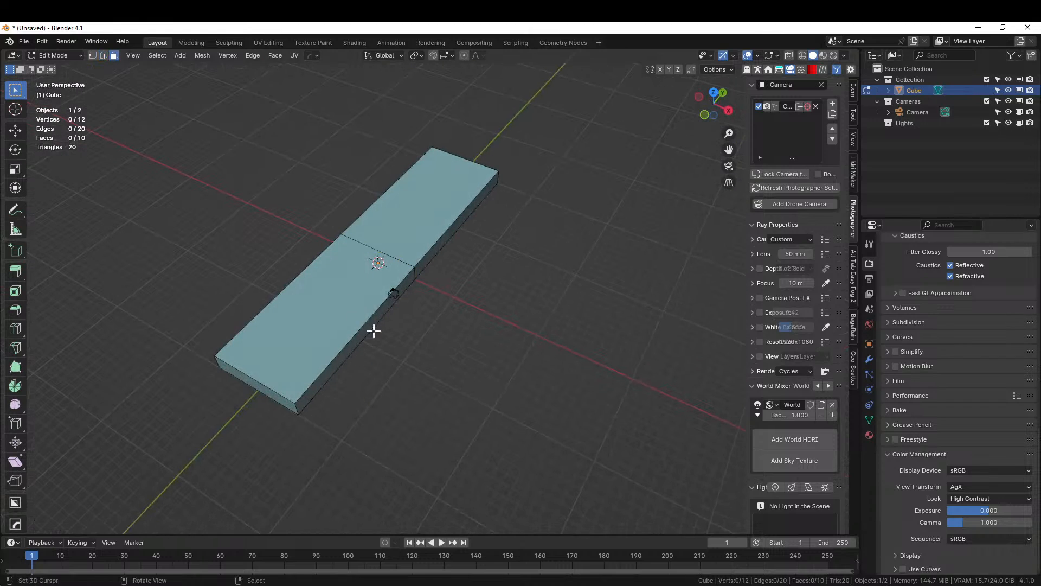
{"action": "left_click", "coordinate": [365, 328]}
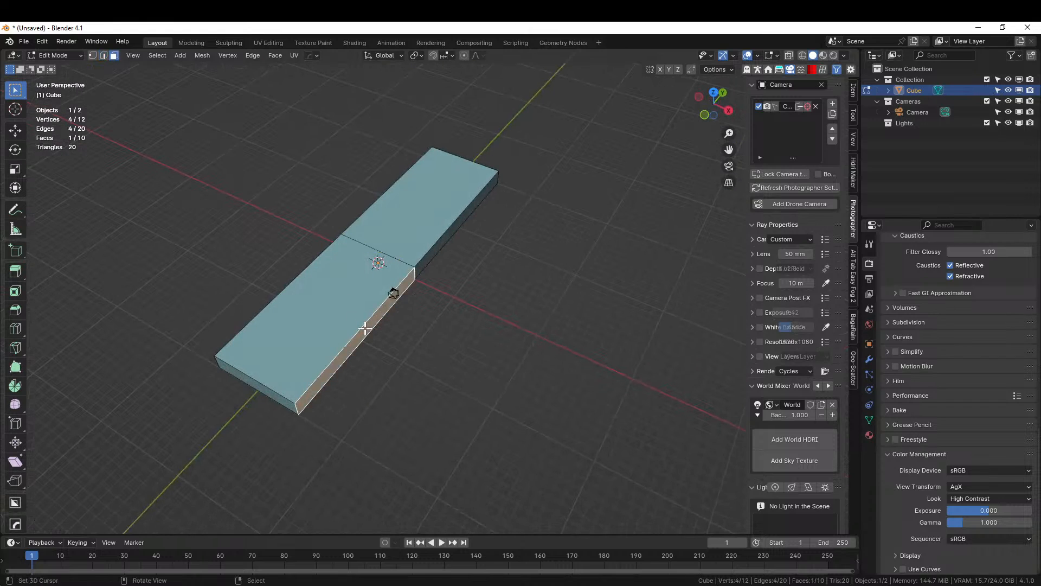
{"action": "key", "text": "e"}
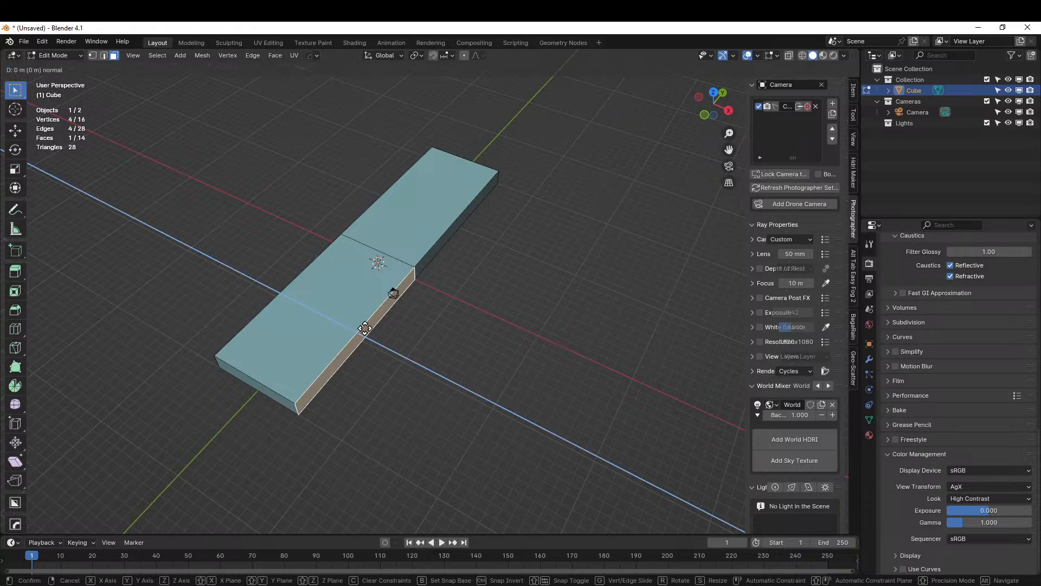
{"action": "type", "text": "x"}
{"action": "type", "text": "20"}
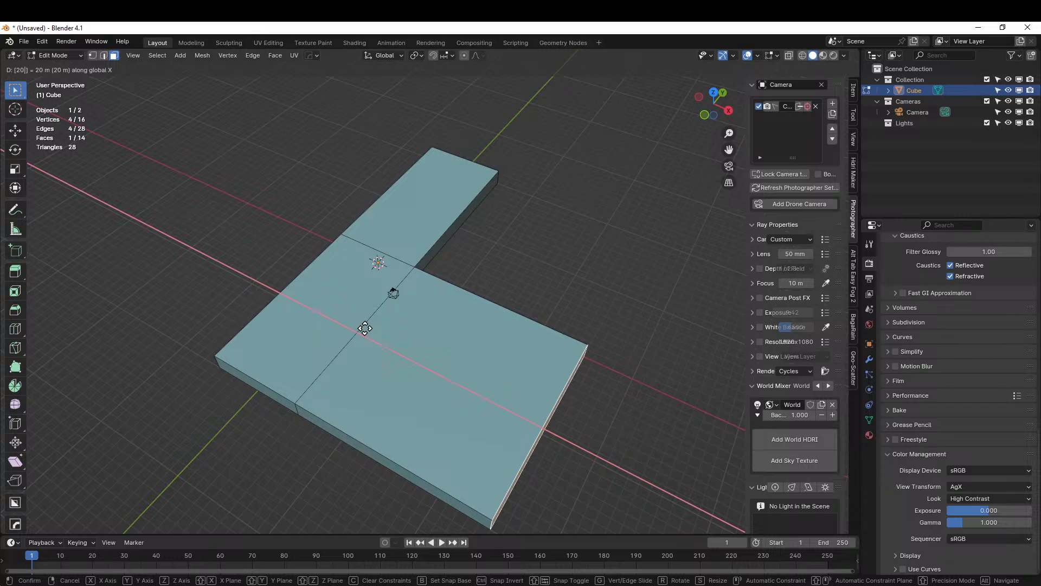
{"action": "key", "text": "Escape"}
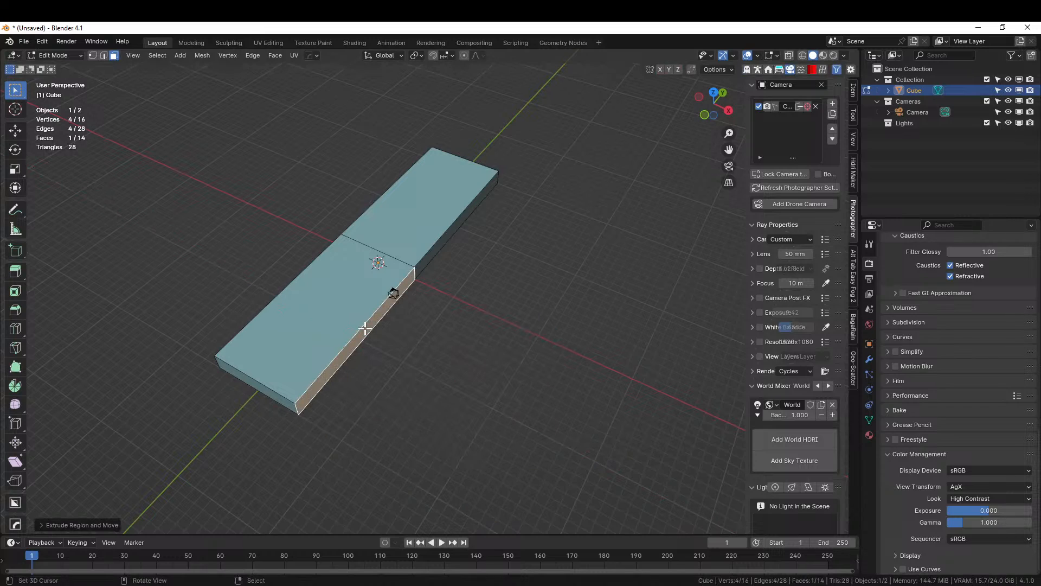
- Set the side face extrusion's X offset to 10 m
{"action": "left_click", "coordinate": [37, 527]}
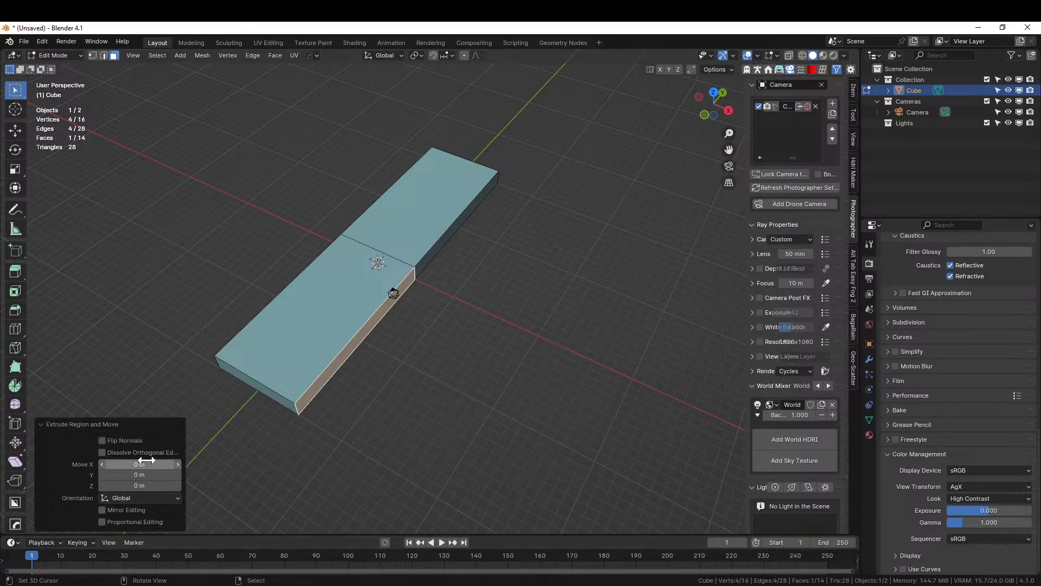
{"action": "left_click", "coordinate": [142, 464]}
{"action": "type", "text": "10"}
{"action": "key", "text": "Return"}
- Select all three top faces of the L-shaped slab and move them up 1 m along Z
{"action": "middle_click_drag", "start_coordinate": [444, 227], "coordinate": [320, 266], "text": "alt"}
{"action": "scroll", "coordinate": [473, 293], "scroll_direction": "up", "scroll_amount": 5}
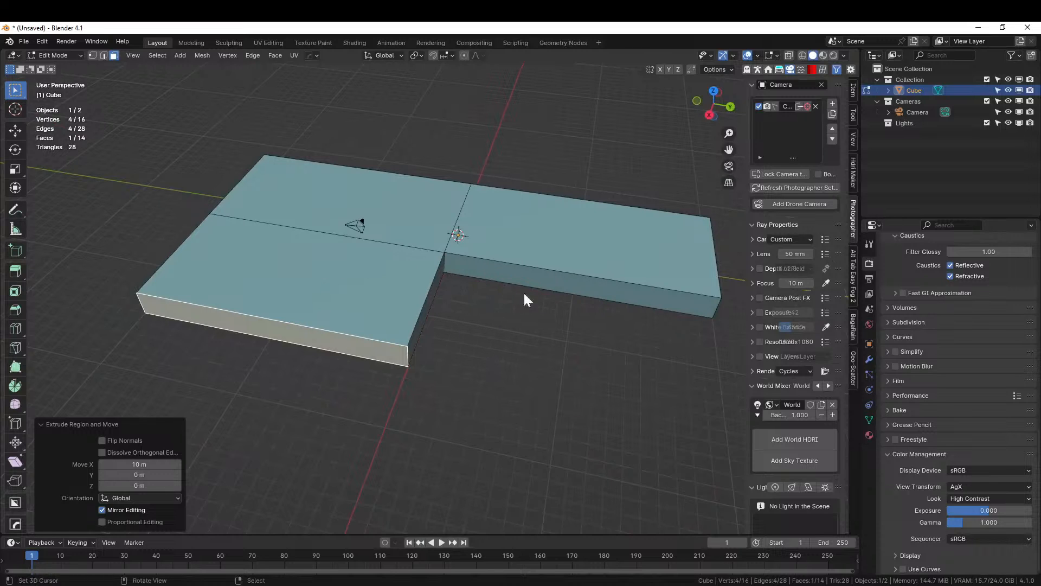
{"action": "middle_click_drag", "start_coordinate": [525, 300], "coordinate": [551, 298]}
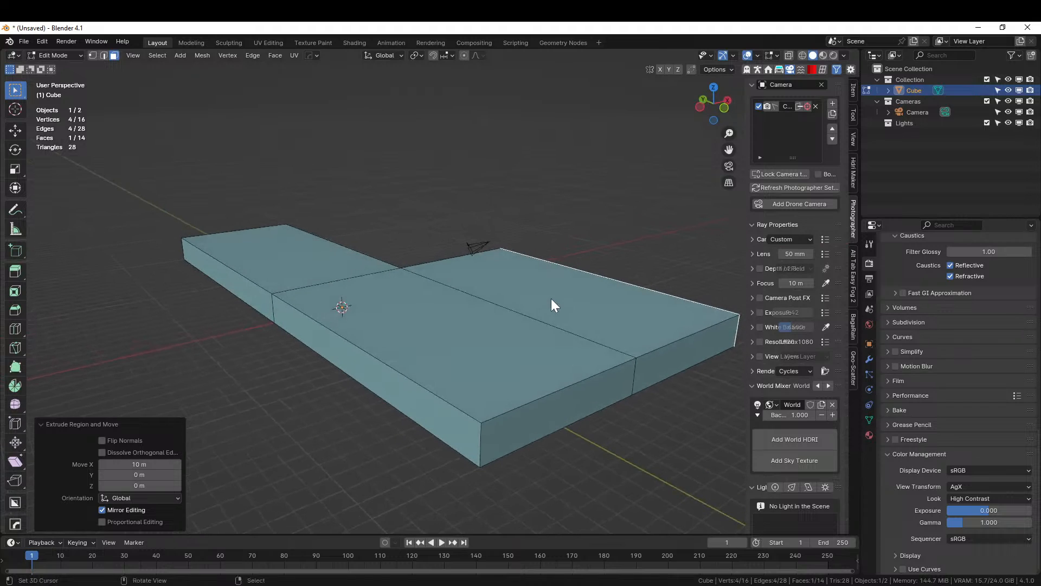
{"action": "left_click", "coordinate": [551, 304]}
{"action": "left_click", "coordinate": [312, 273], "text": "ctrl"}
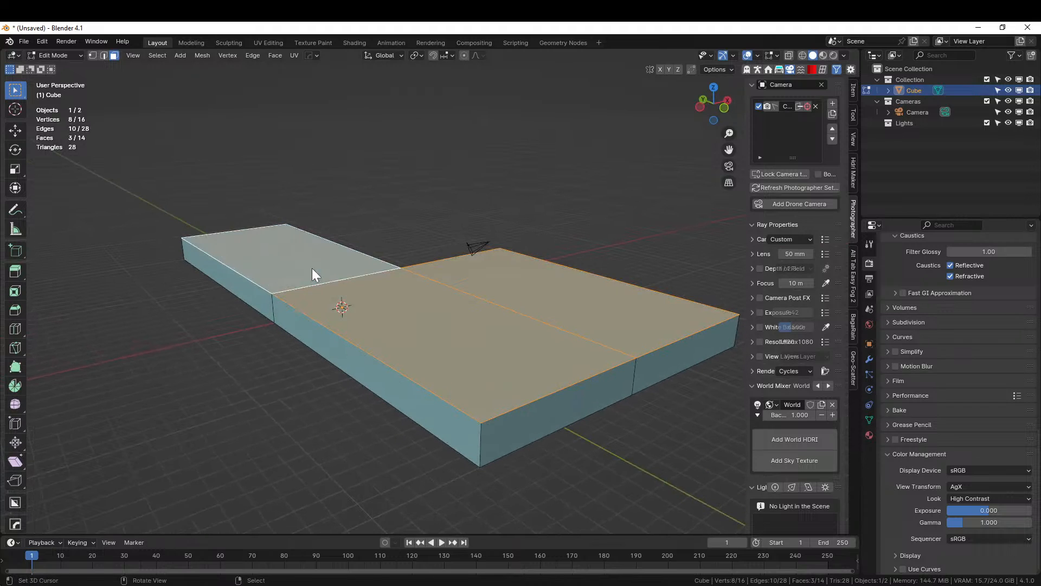
{"action": "key", "text": "g"}
{"action": "key", "text": "z"}
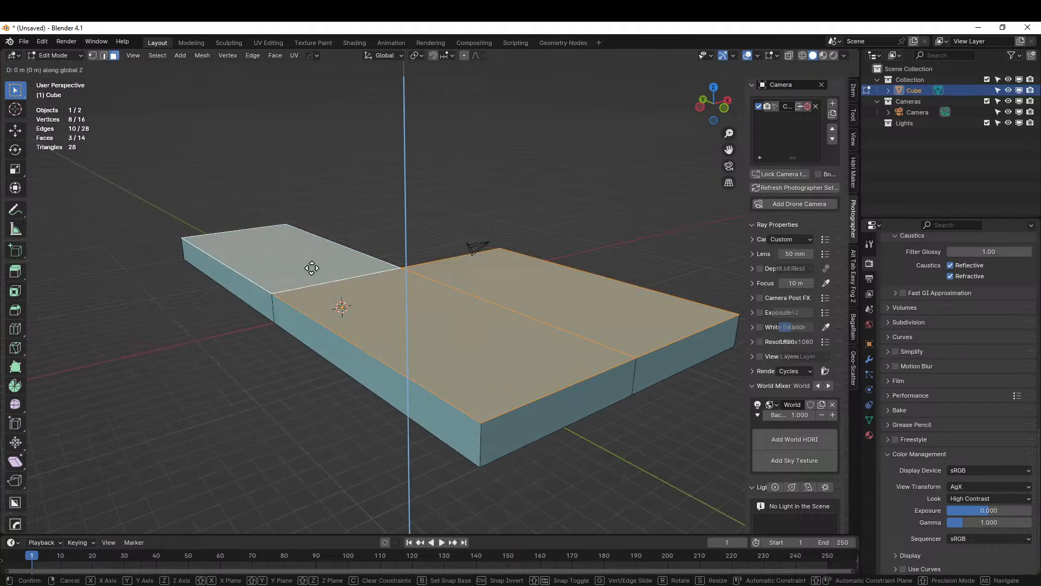
{"action": "key", "text": "1"}
{"action": "key", "text": "Return"}
- Raise the selected top faces by another 1 m along Z
{"action": "middle_click_drag", "start_coordinate": [312, 268], "coordinate": [483, 267]}
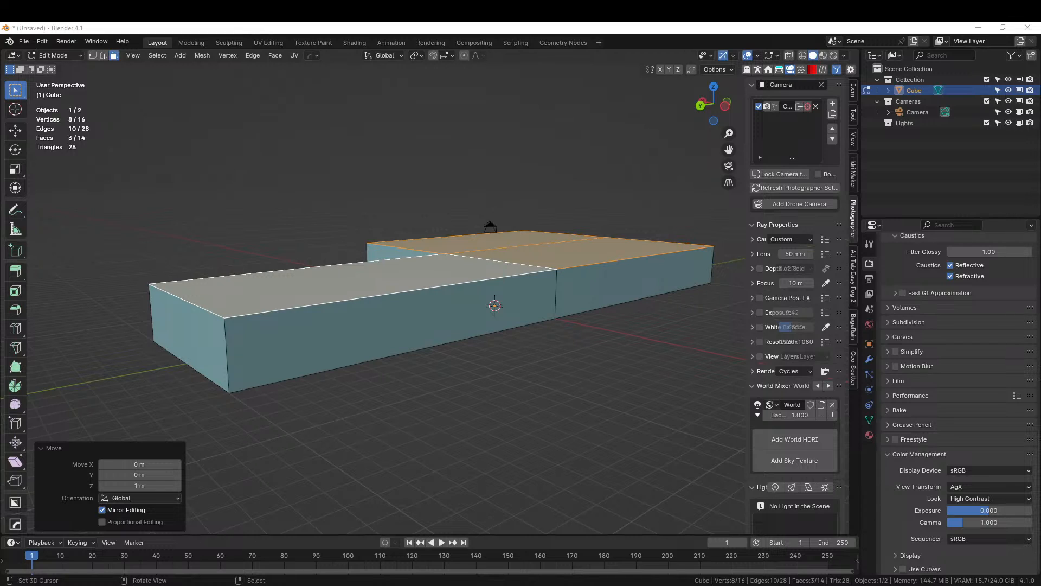
{"action": "middle_click_drag", "start_coordinate": [360, 269], "coordinate": [389, 274]}
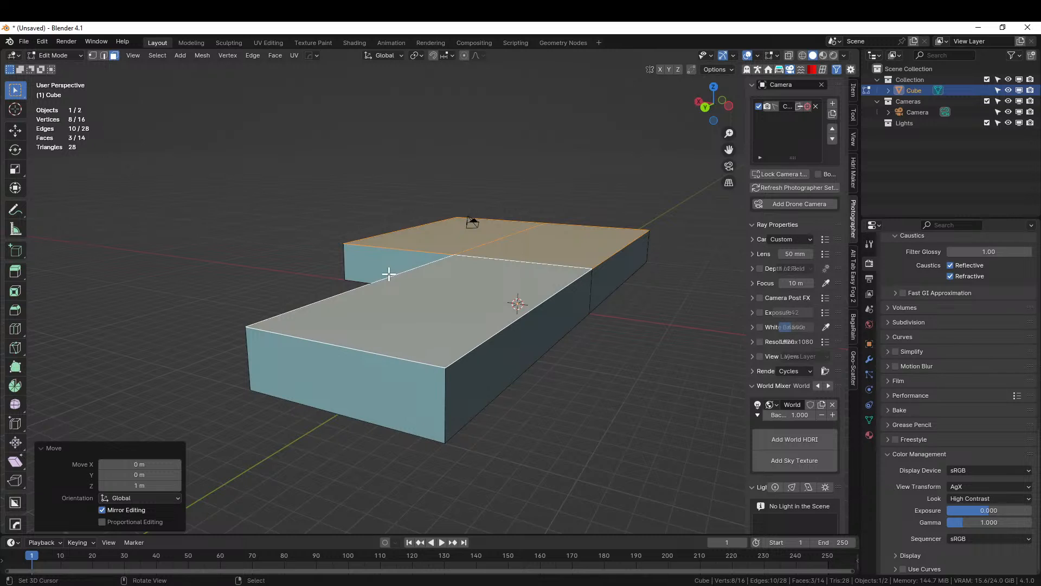
{"action": "key", "text": "g"}
{"action": "key", "text": "z"}
{"action": "key", "text": "1"}
{"action": "key", "text": "Return"}
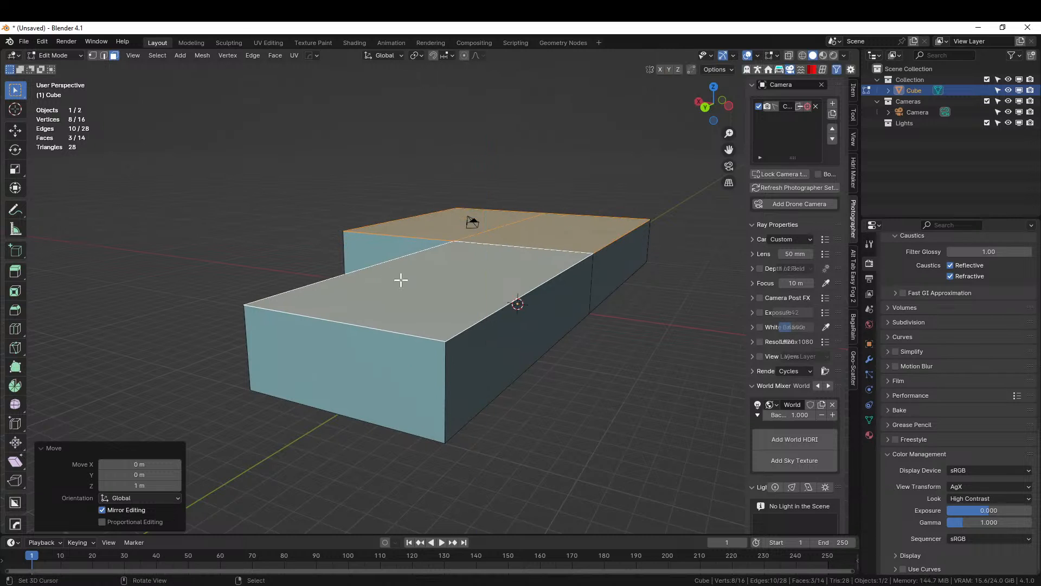
- Return to Object Mode and apply the L-shaped block's rotation and scale
{"action": "middle_click_drag", "start_coordinate": [400, 280], "coordinate": [252, 338]}
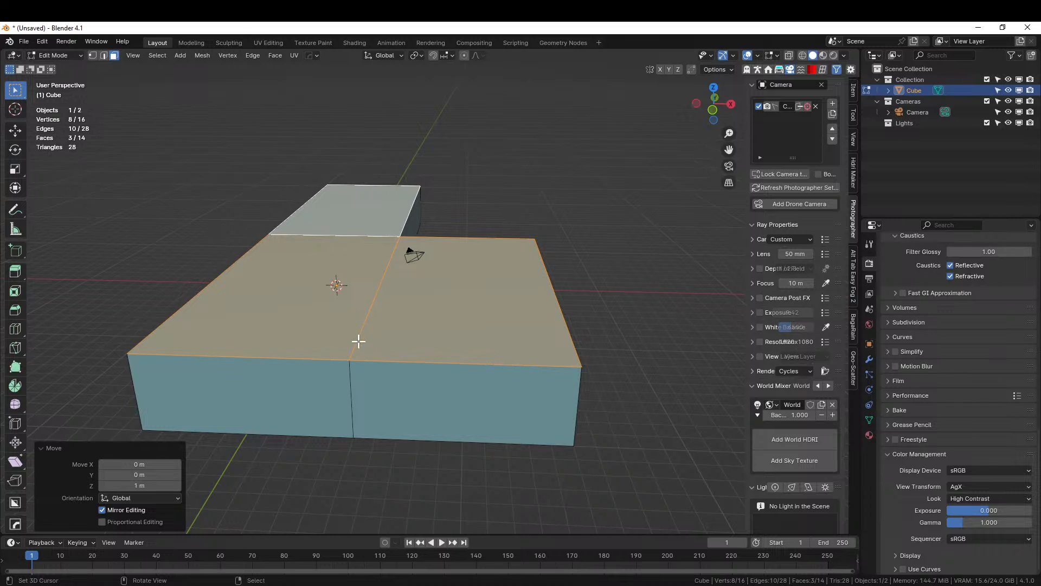
{"action": "middle_click_drag", "start_coordinate": [427, 306], "coordinate": [418, 349]}
{"action": "key", "text": "Tab"}
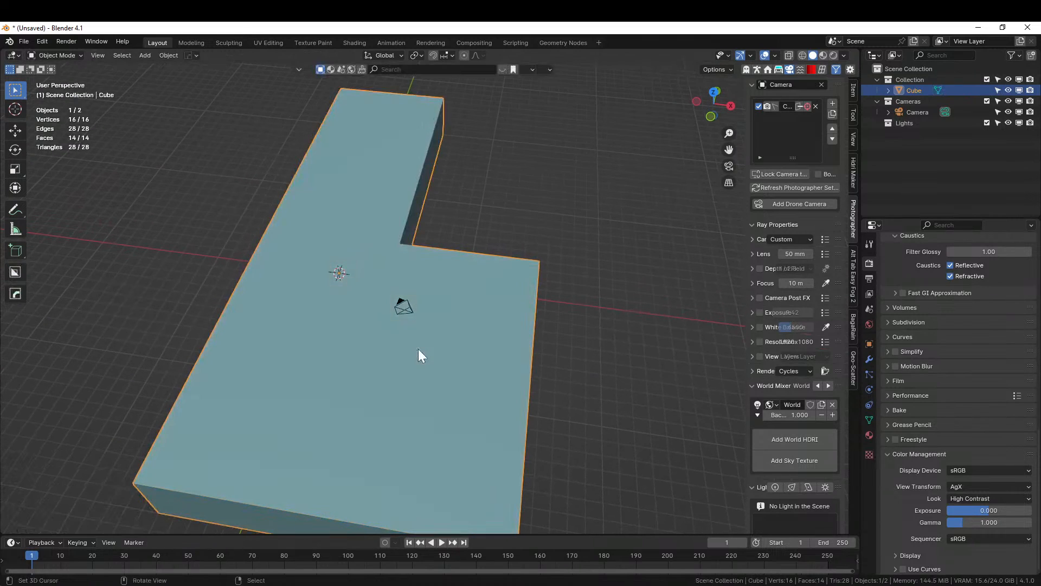
{"action": "key", "text": "ctrl+a"}
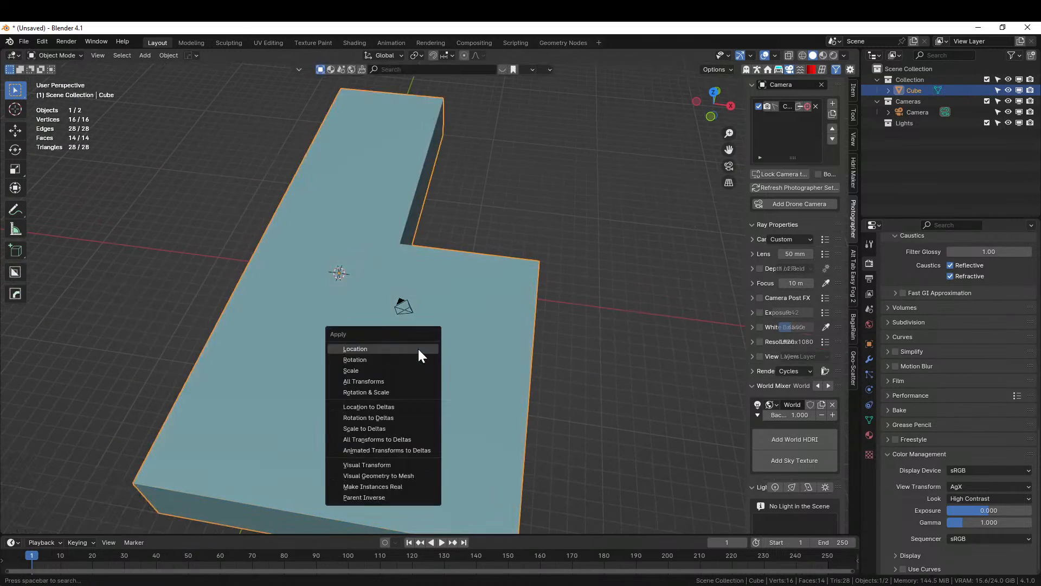
{"action": "left_click", "coordinate": [382, 390]}
- Save a copy of the scene as "240530-1 Livestream Warehouse" in the 240530-1 Livestream Warehouse folder
{"action": "left_click", "coordinate": [23, 42]}
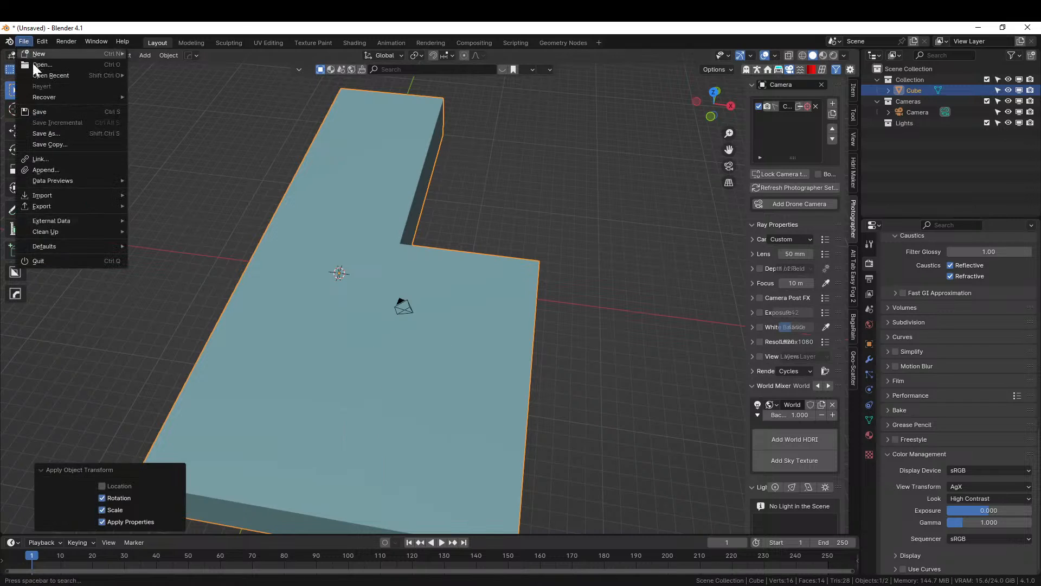
{"action": "left_click", "coordinate": [53, 140]}
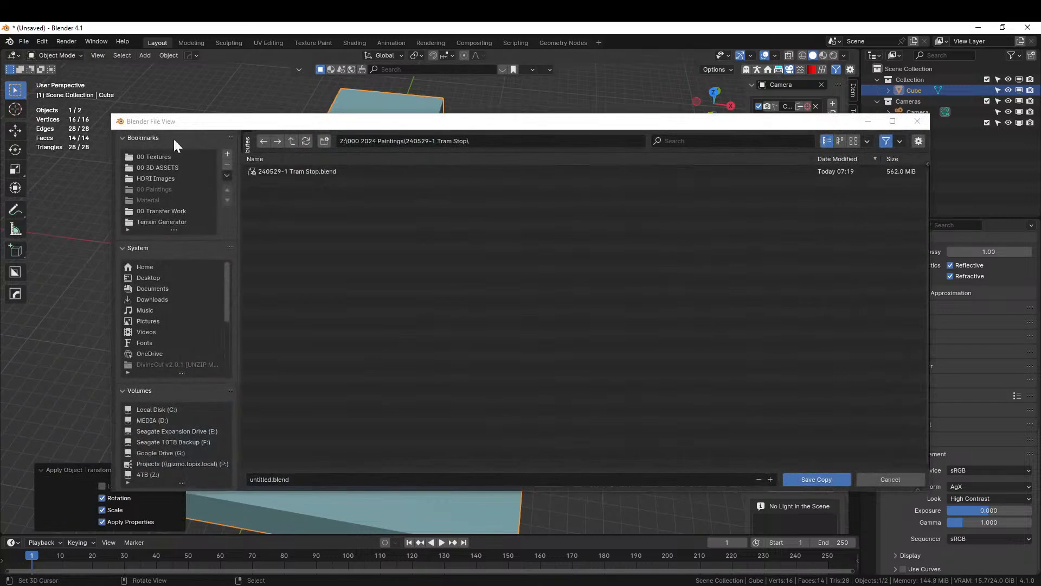
{"action": "left_click", "coordinate": [291, 141]}
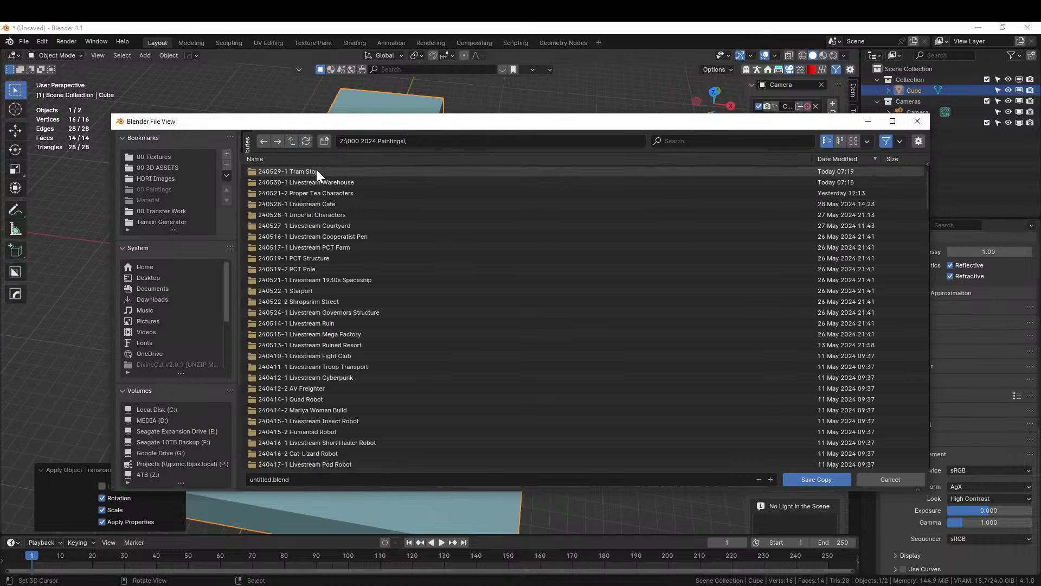
{"action": "double_click", "coordinate": [344, 183]}
{"action": "left_click", "coordinate": [318, 481]}
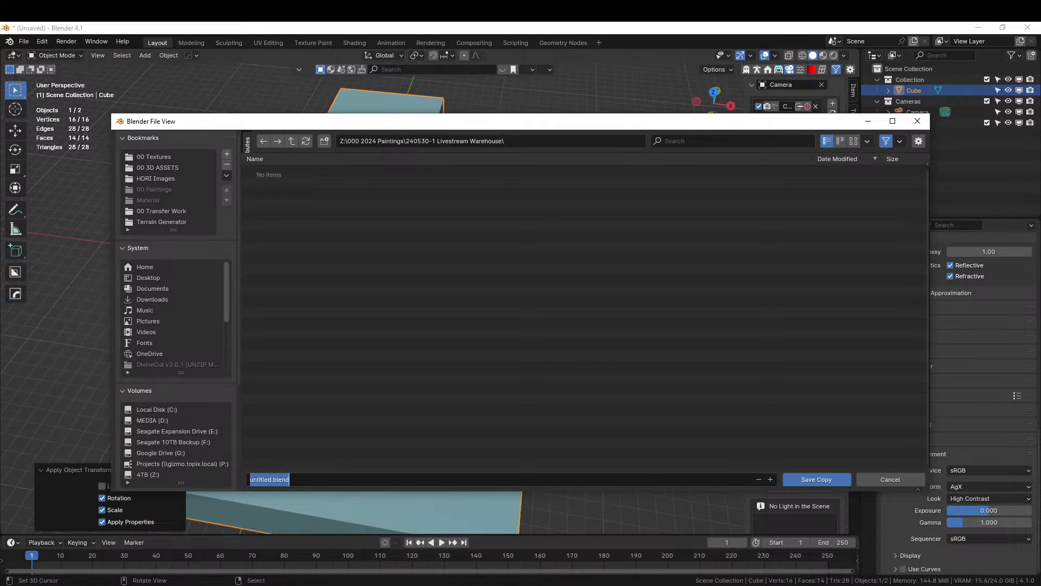
{"action": "type", "text": "240530-1 Livestrea"}
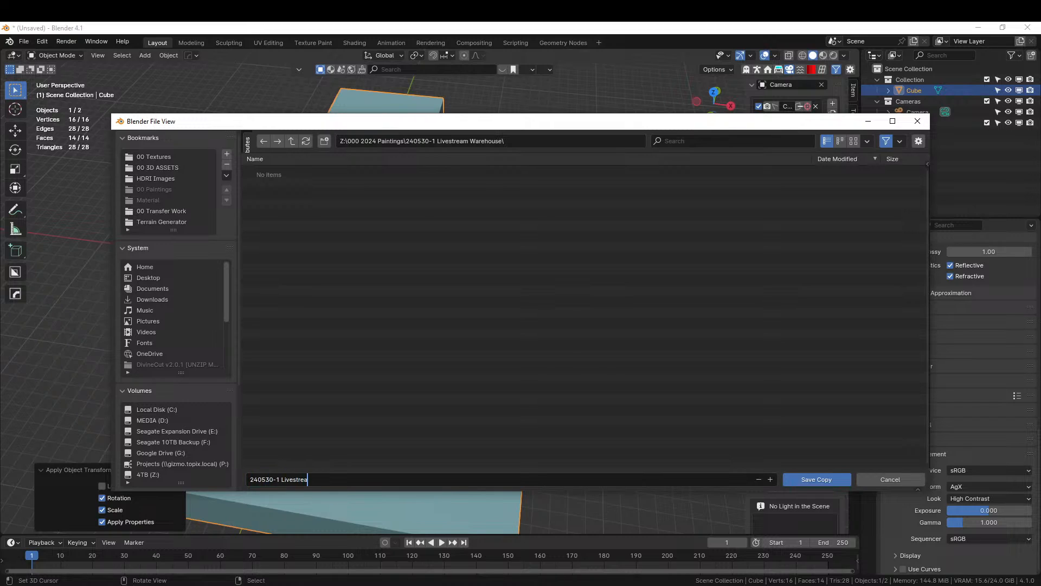
{"action": "type", "text": "m Warehouse"}
{"action": "key", "text": "Return"}
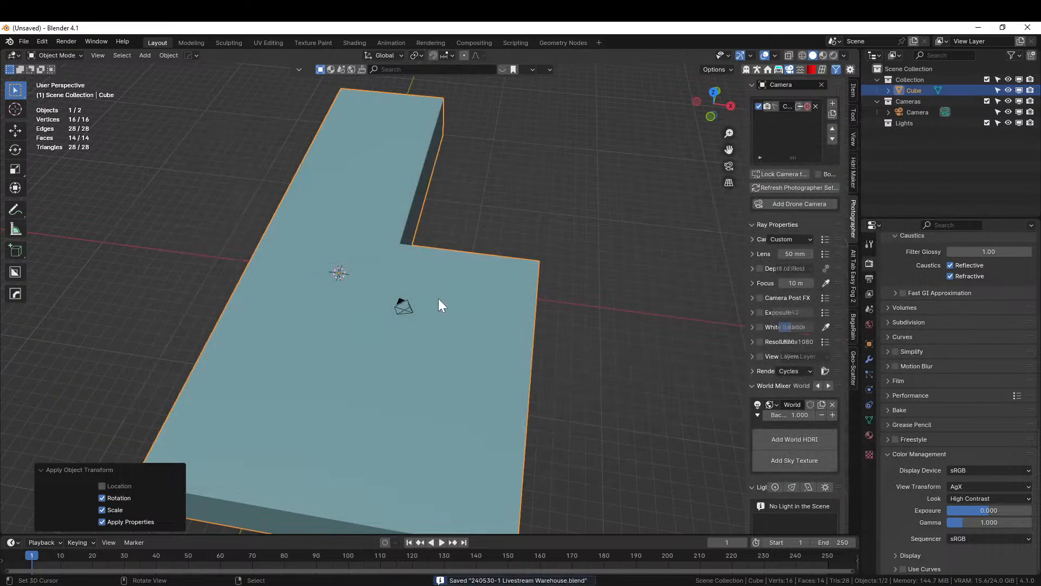
- Enter Edit Mode with edge selection and cut one centred horizontal loop around the sides of the L-shaped block
{"action": "middle_click_drag", "start_coordinate": [308, 359], "coordinate": [449, 356]}
{"action": "scroll", "coordinate": [444, 291], "scroll_direction": "up", "scroll_amount": 3}
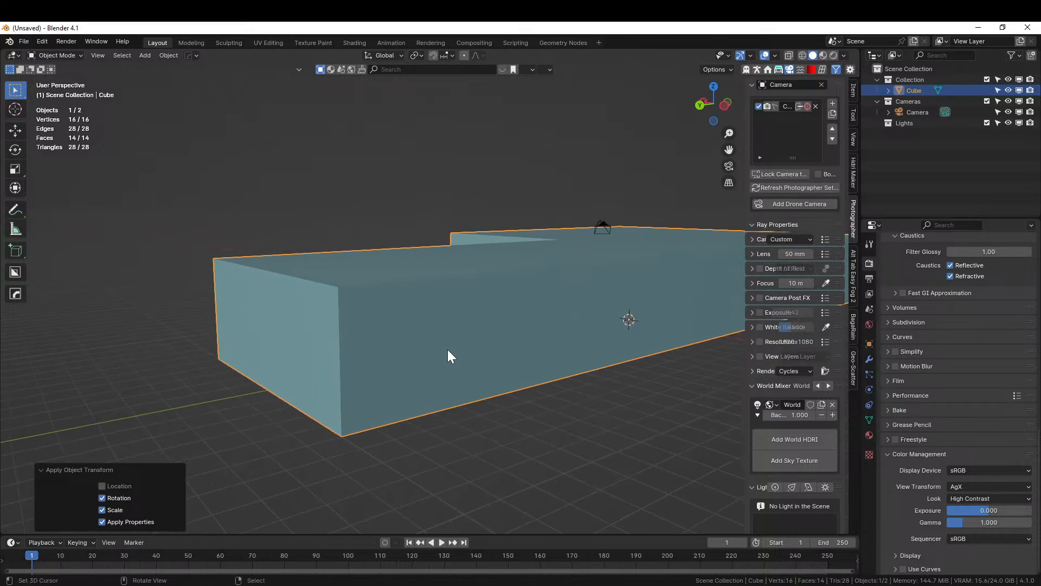
{"action": "key", "text": "Tab"}
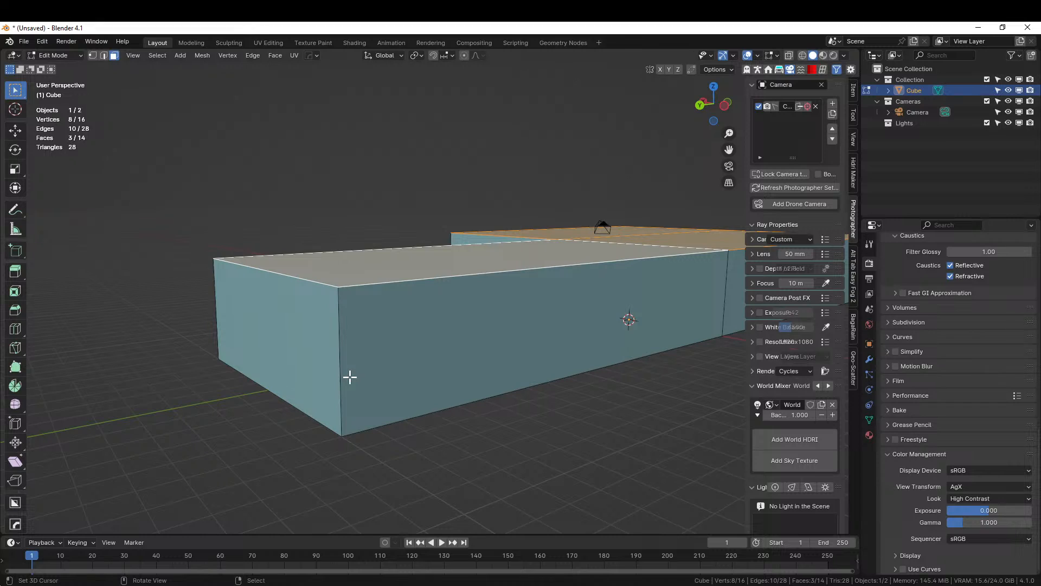
{"action": "key", "text": "2"}
{"action": "left_click", "coordinate": [346, 370]}
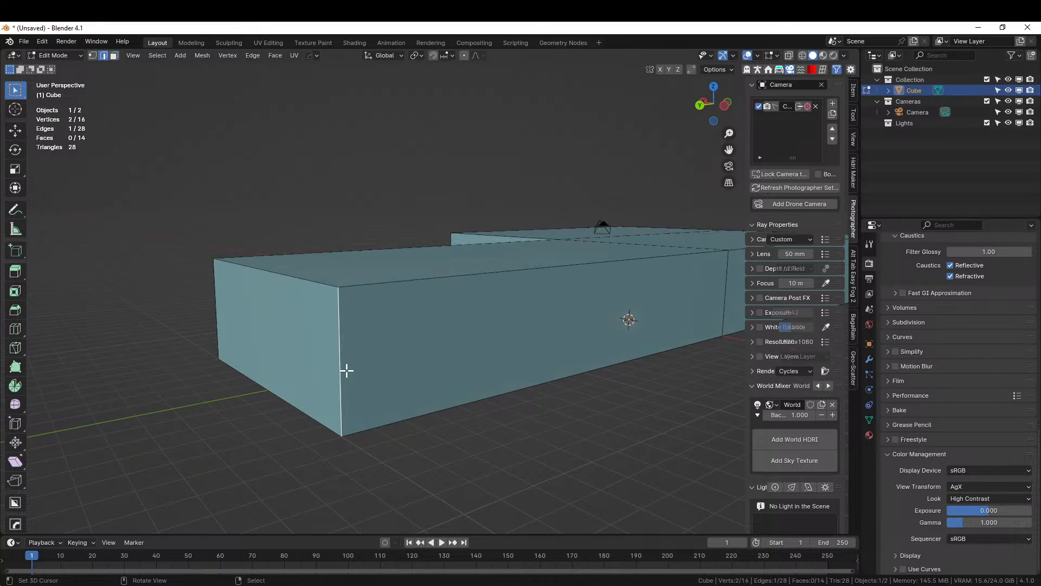
{"action": "key", "text": "ctrl+r"}
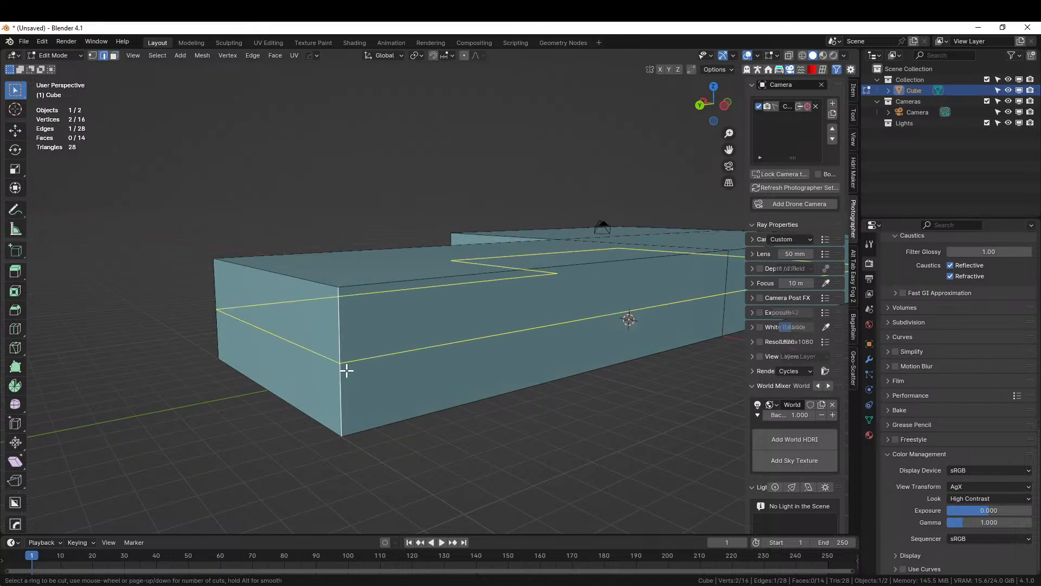
{"action": "left_click", "coordinate": [346, 371]}
{"action": "right_click", "coordinate": [347, 371]}
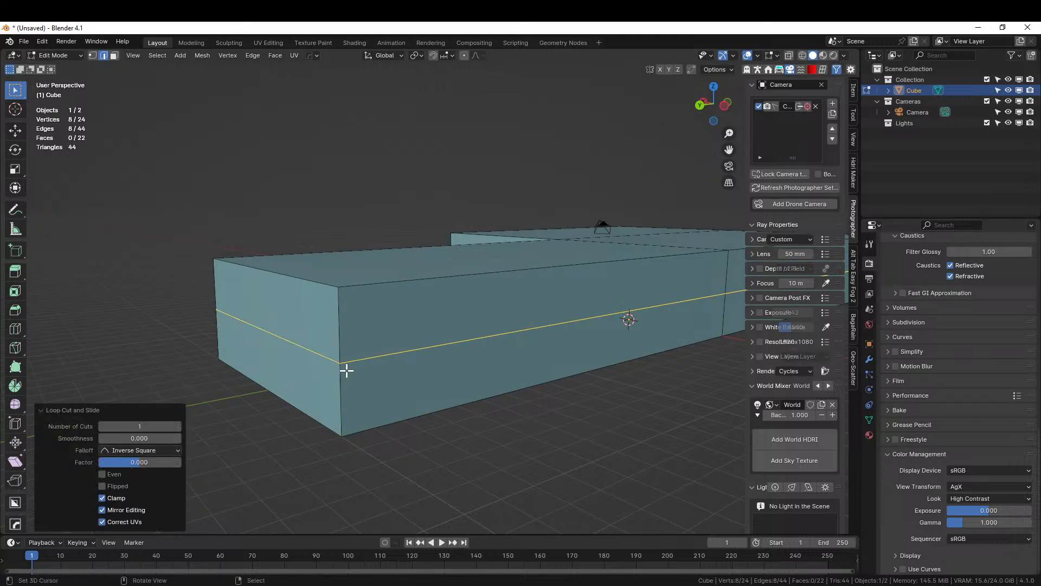
- Increase the horizontal loop cut to 2 cuts and deselect the new loops
{"action": "middle_click_drag", "start_coordinate": [596, 440], "coordinate": [380, 435]}
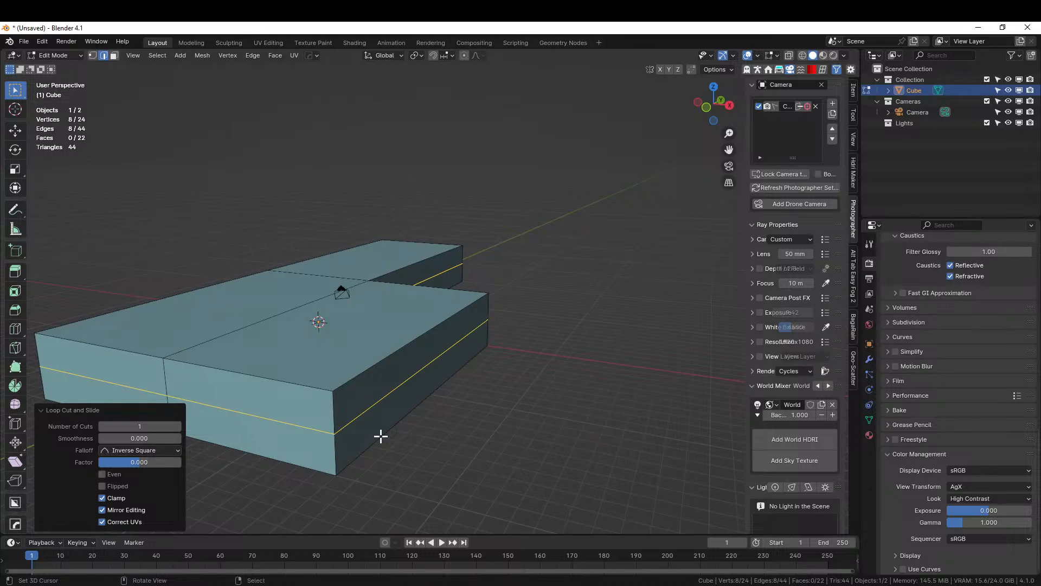
{"action": "left_click", "coordinate": [177, 426]}
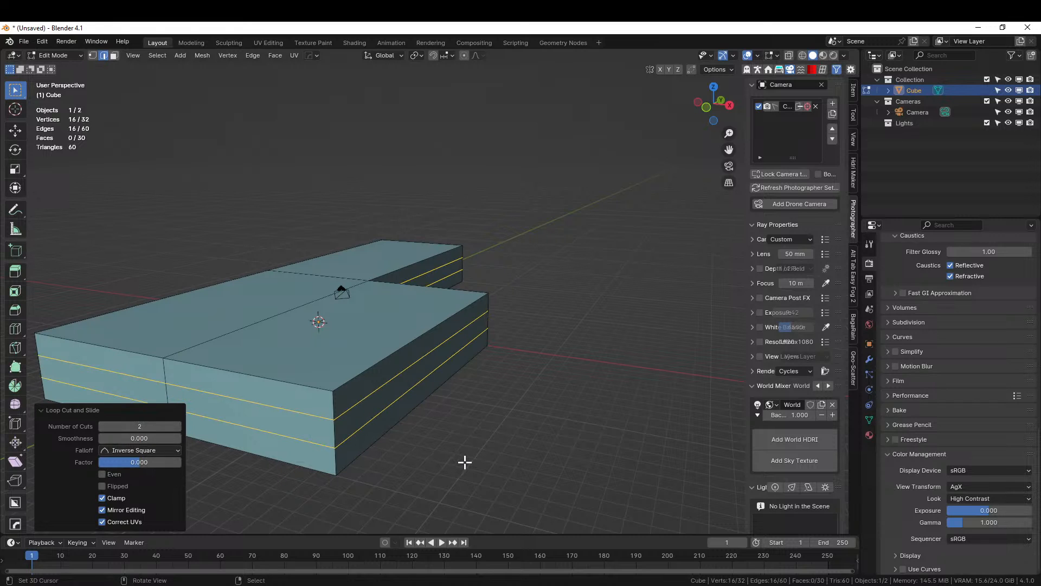
{"action": "middle_click_drag", "start_coordinate": [464, 462], "coordinate": [568, 461]}
{"action": "left_click", "coordinate": [291, 447]}
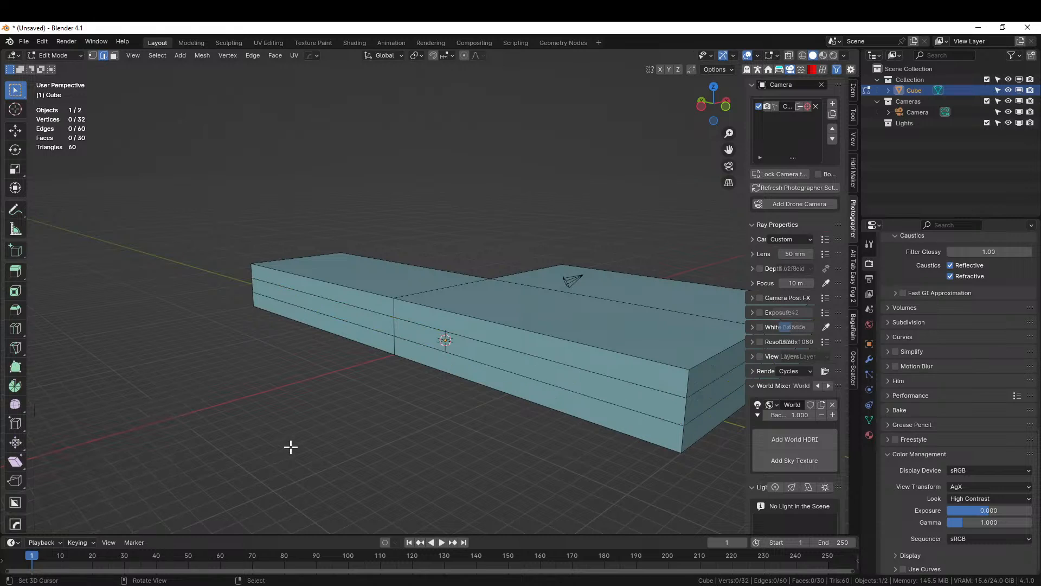
- Add a centred loop cut running lengthwise along the block's long wing
{"action": "middle_click_drag", "start_coordinate": [291, 446], "coordinate": [494, 451]}
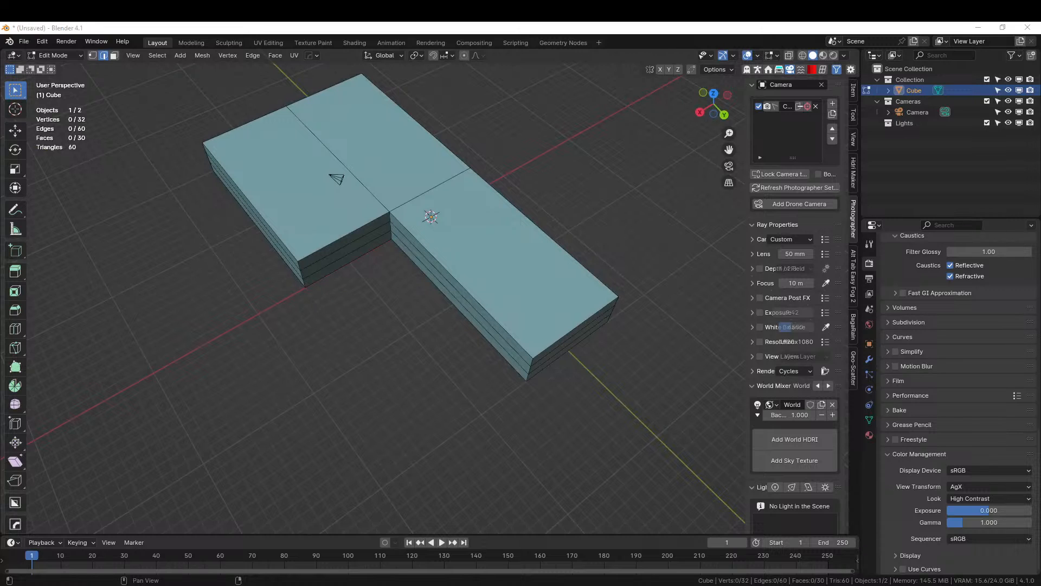
{"action": "middle_click_drag", "start_coordinate": [625, 351], "coordinate": [536, 322]}
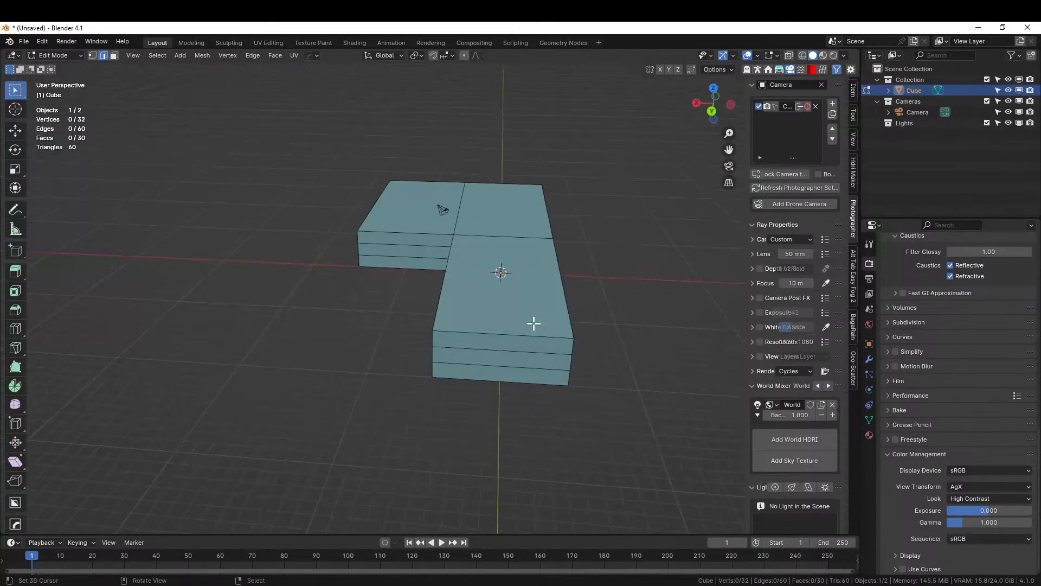
{"action": "left_click", "coordinate": [502, 328]}
{"action": "key", "text": "ctrl+r"}
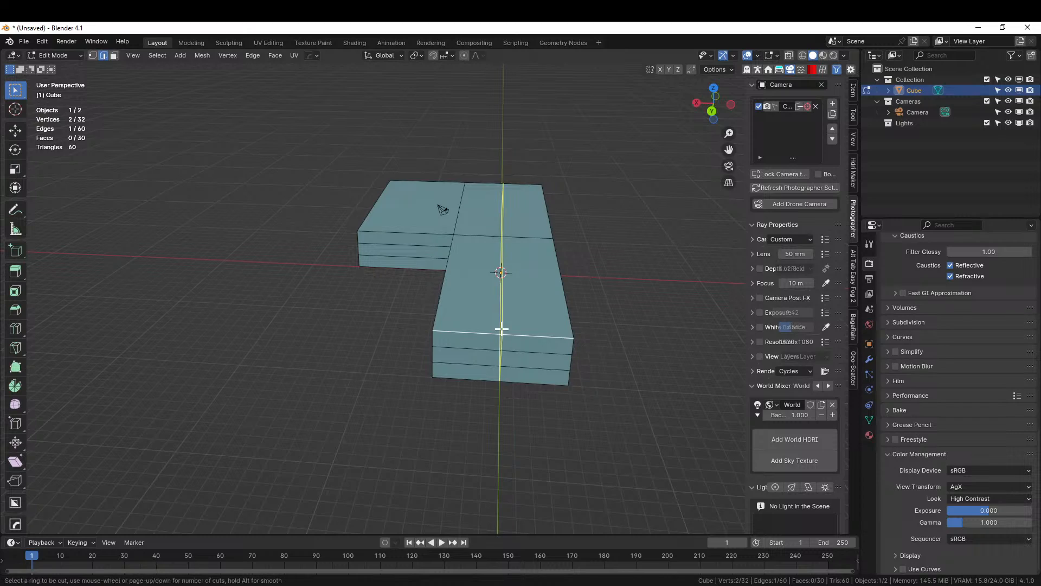
{"action": "left_click", "coordinate": [502, 328]}
{"action": "right_click", "coordinate": [502, 329]}
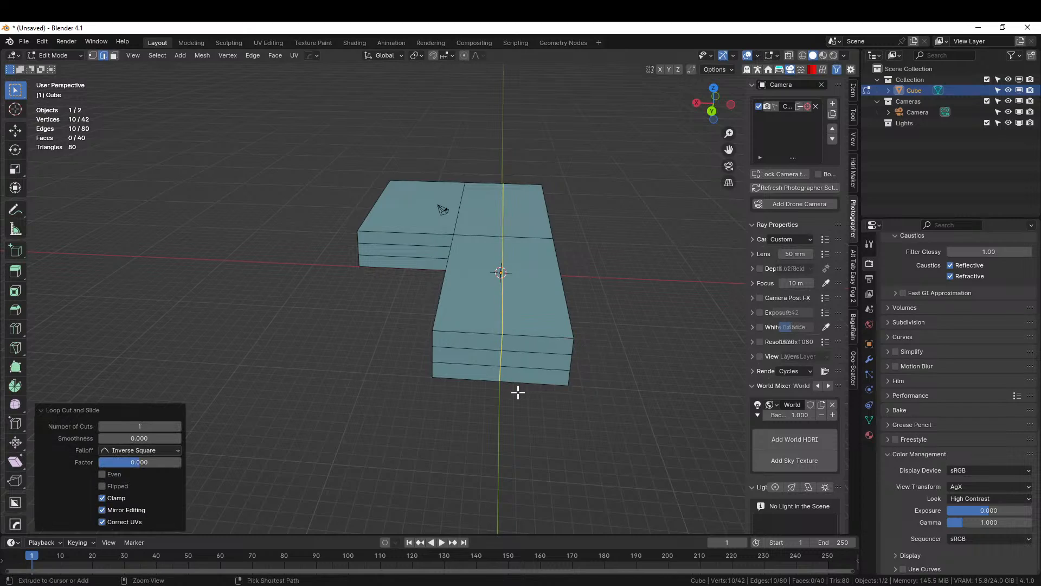
- Bevel the long wing's centre loop into a flat strip spanning half the wing's width
{"action": "key", "text": "ctrl+b"}
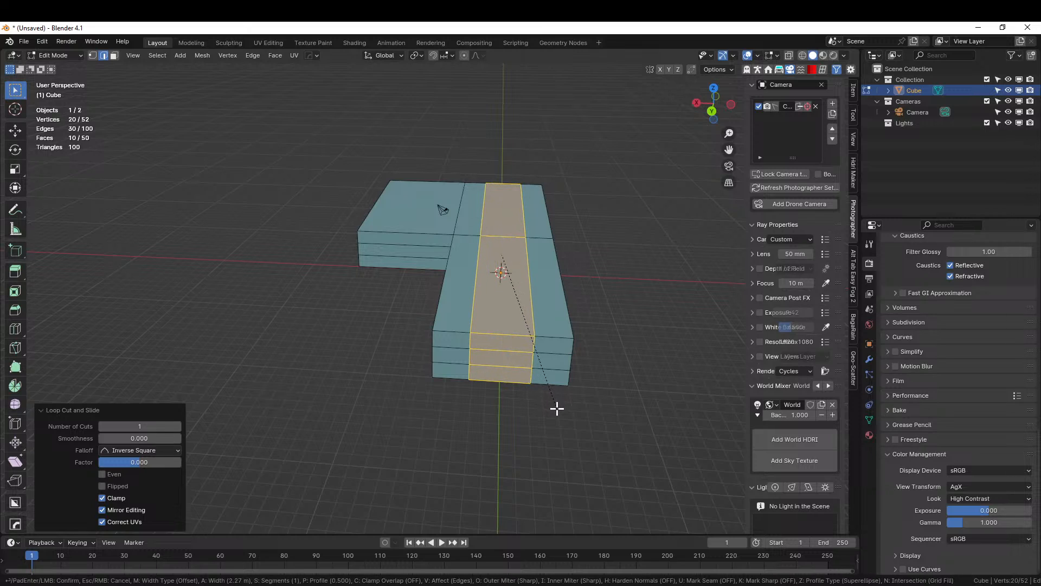
{"action": "left_click", "coordinate": [557, 408]}
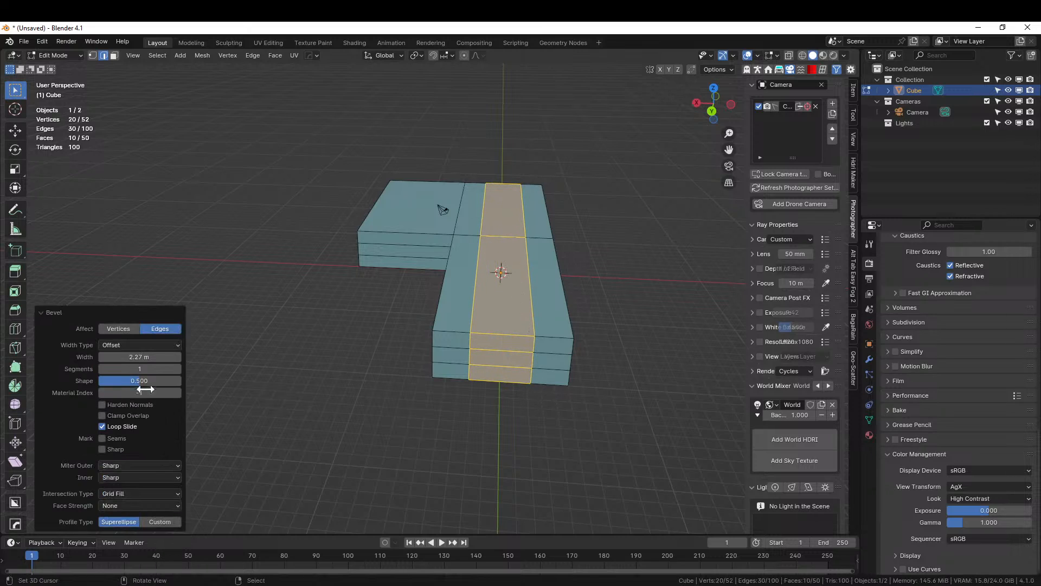
{"action": "left_click", "coordinate": [142, 357]}
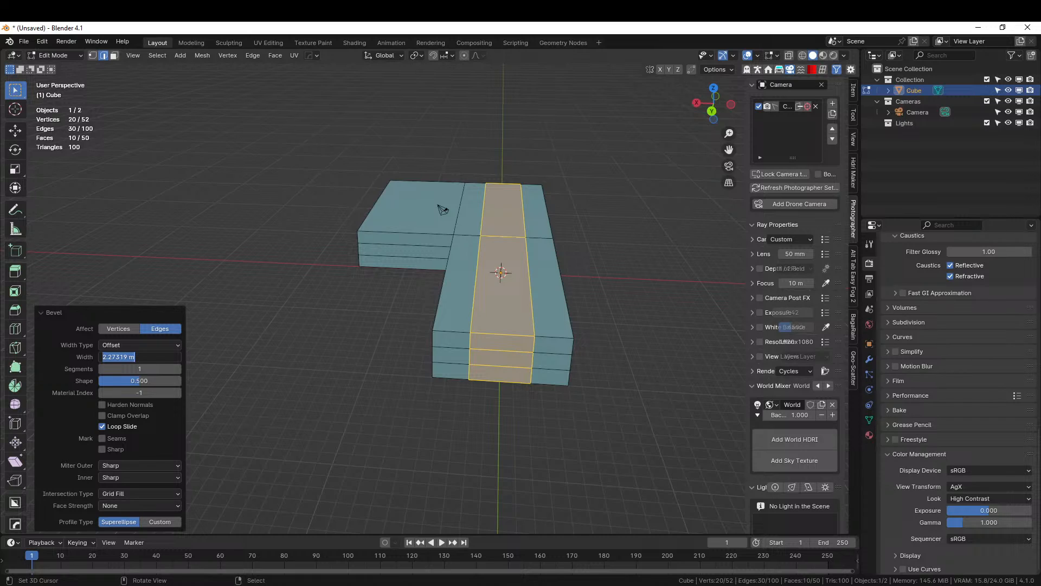
{"action": "type", "text": "2"}
{"action": "key", "text": "Return"}
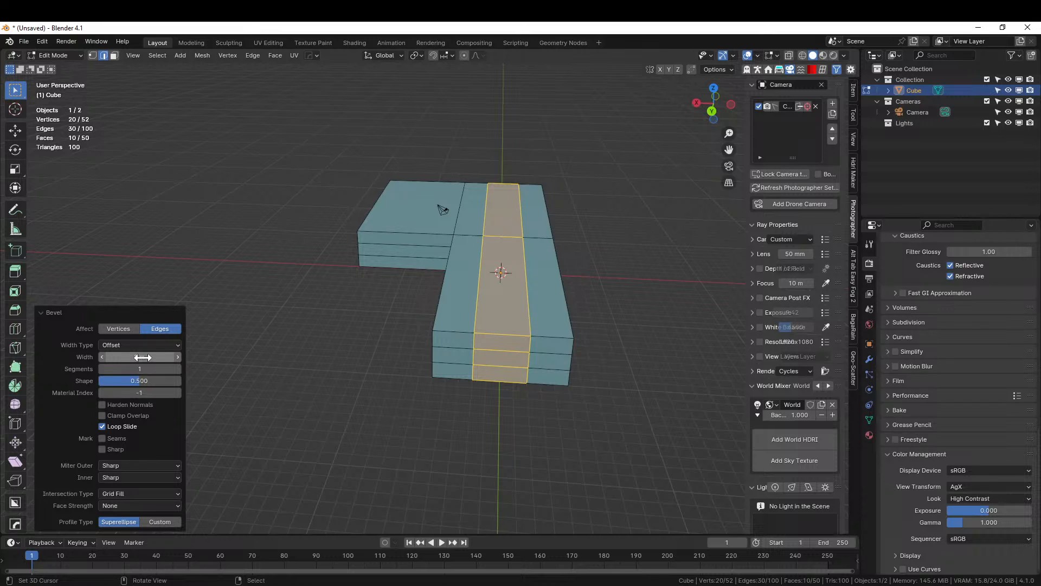
{"action": "left_click", "coordinate": [142, 357]}
{"action": "key", "text": "Return"}
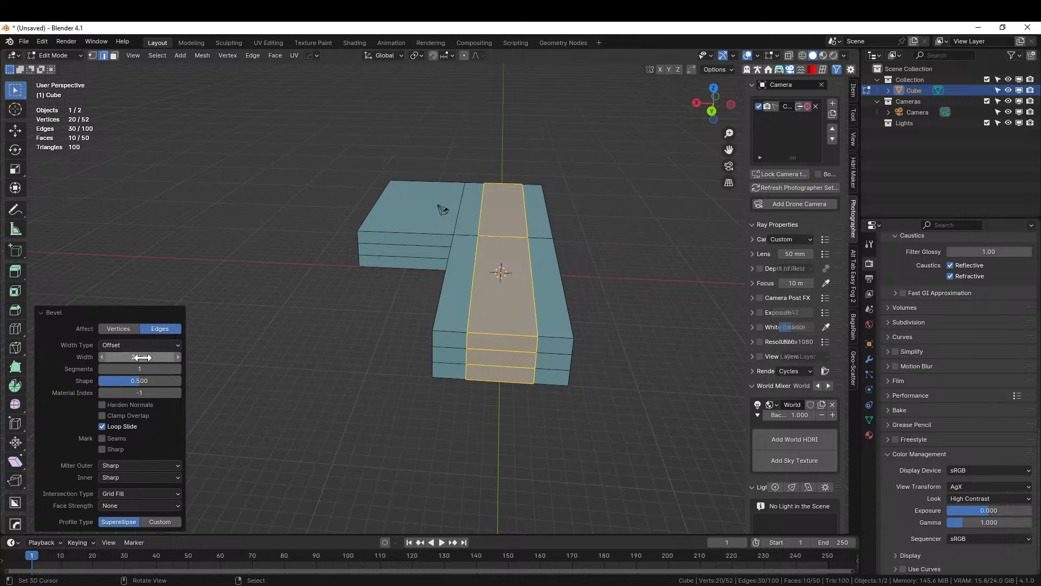
- Add a centred loop cut through the block's side wing, parallel to the long wing's strip
{"action": "middle_click_drag", "start_coordinate": [391, 509], "coordinate": [498, 477]}
{"action": "left_click", "coordinate": [437, 392]}
{"action": "key", "text": "KP_7"}
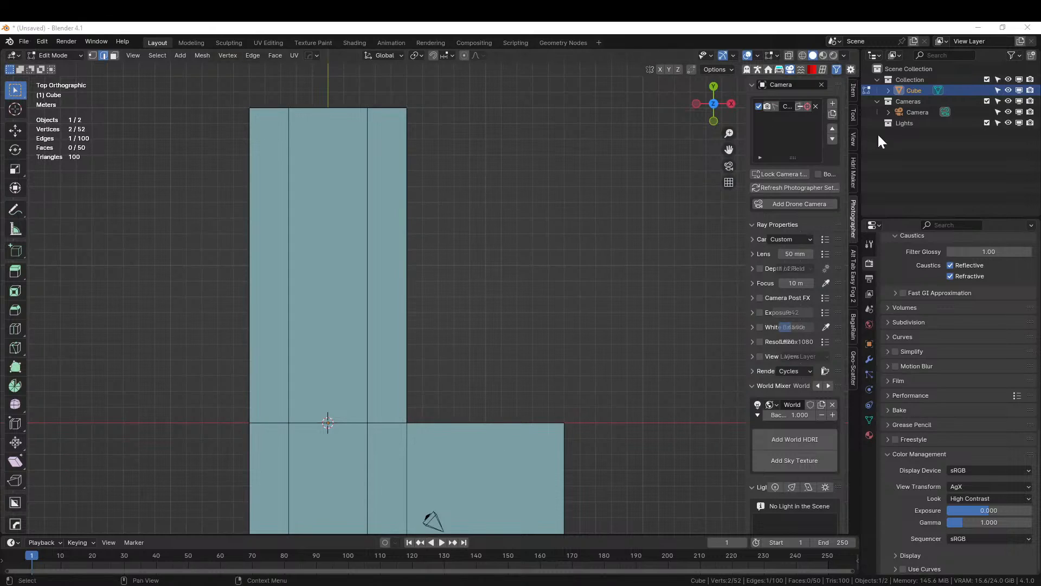
{"action": "middle_click_drag", "start_coordinate": [497, 259], "coordinate": [419, 435], "text": "shift"}
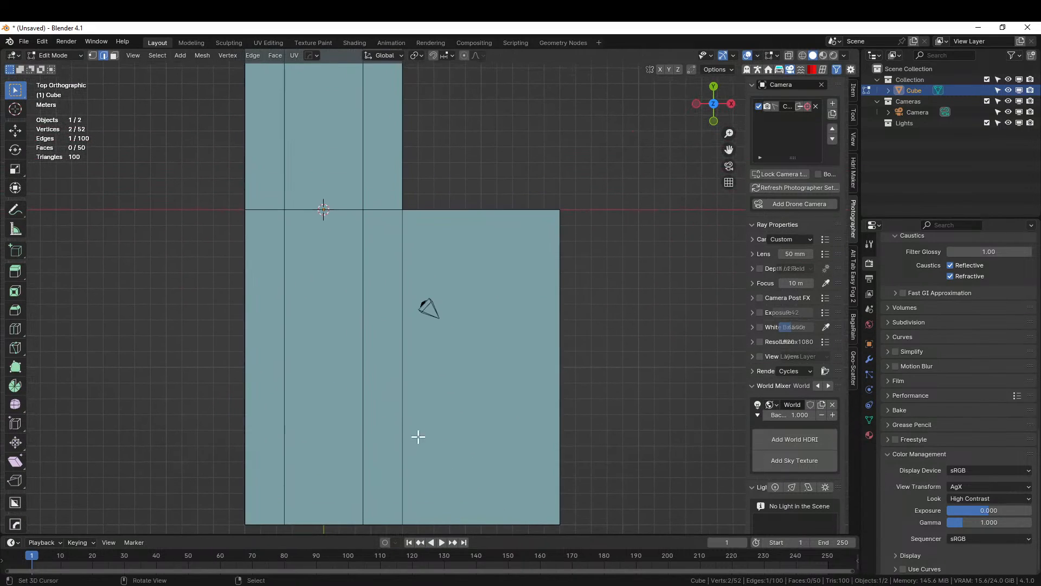
{"action": "scroll", "coordinate": [416, 416], "scroll_direction": "down", "scroll_amount": 2}
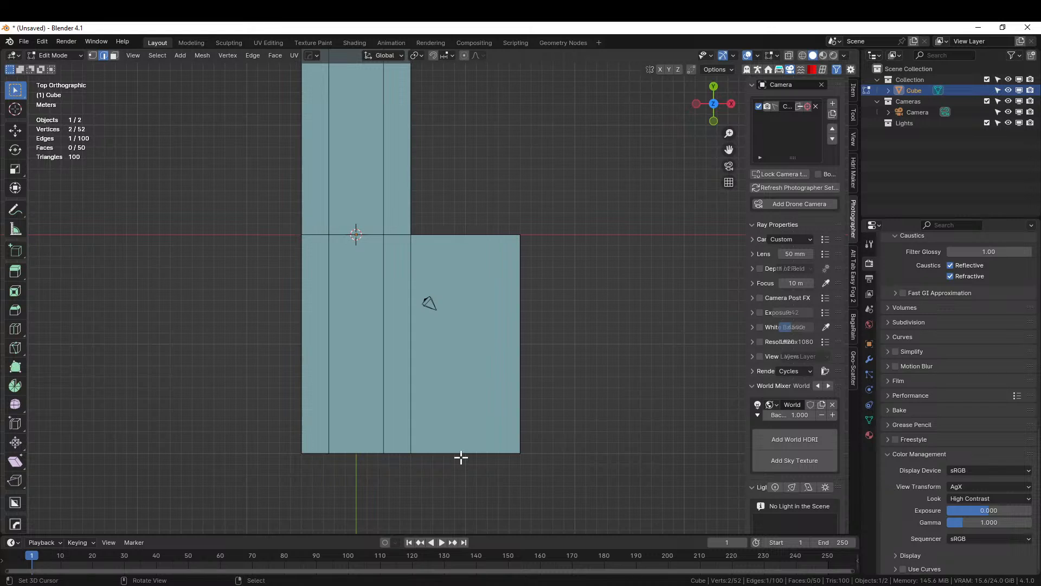
{"action": "middle_click_drag", "start_coordinate": [426, 337], "coordinate": [442, 301]}
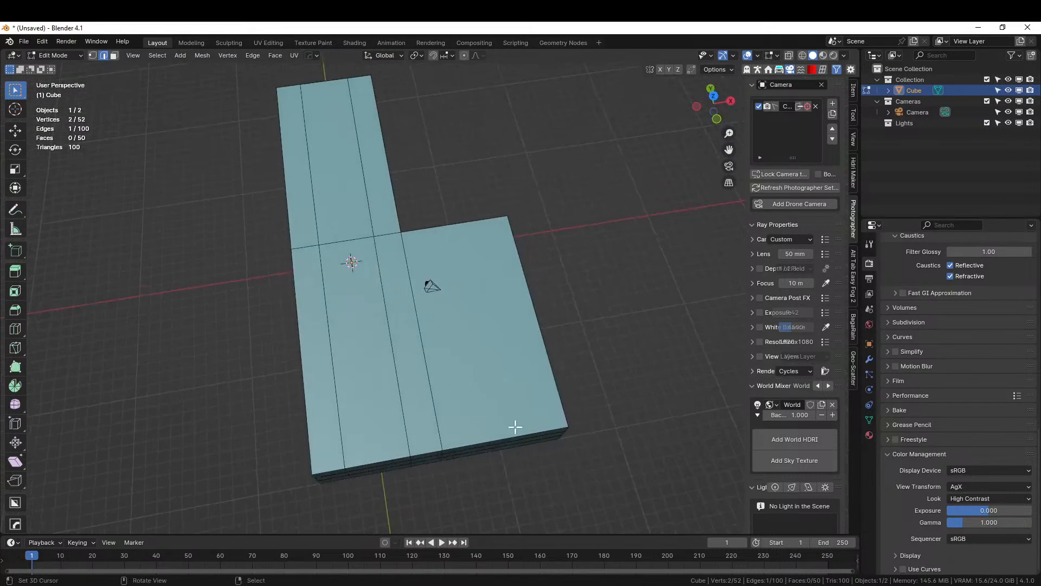
{"action": "key", "text": "ctrl+r"}
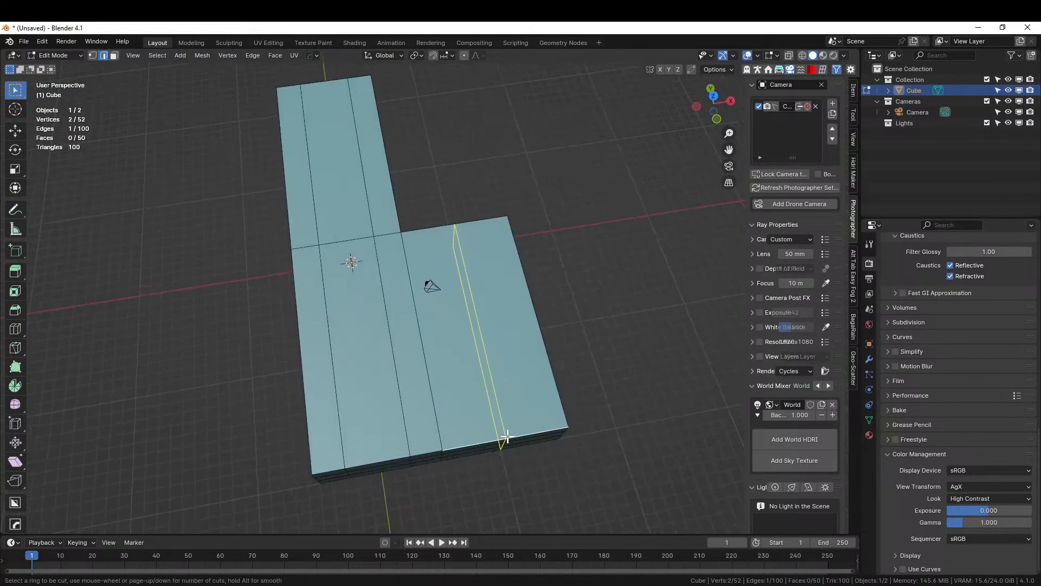
{"action": "left_click", "coordinate": [507, 436]}
{"action": "right_click", "coordinate": [507, 437]}
- Bevel the side wing's centre loop and set the bevel width to 2.5 m
{"action": "key", "text": "ctrl+b"}
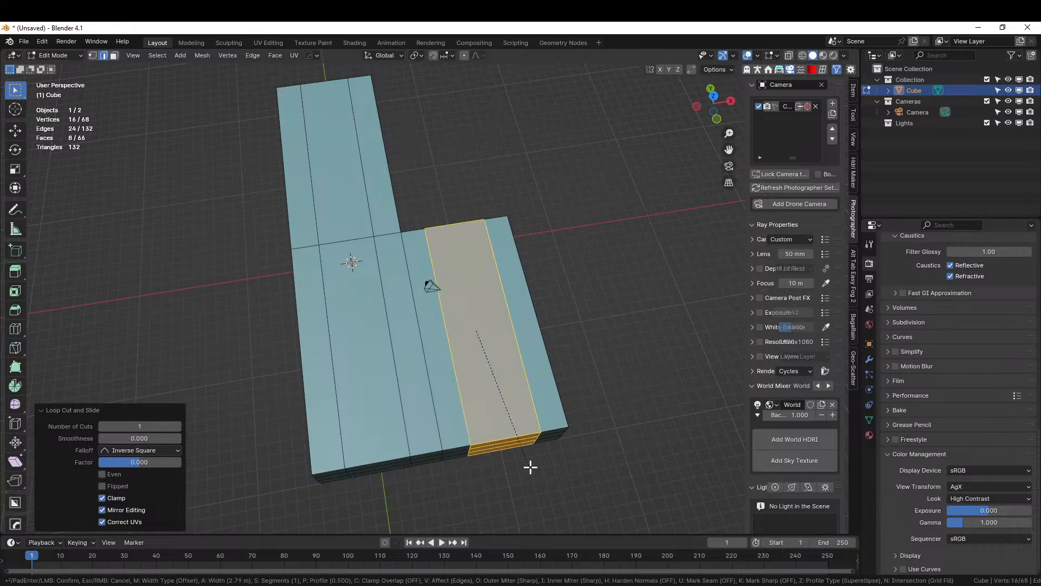
{"action": "left_click", "coordinate": [529, 467]}
{"action": "double_click", "coordinate": [139, 357]}
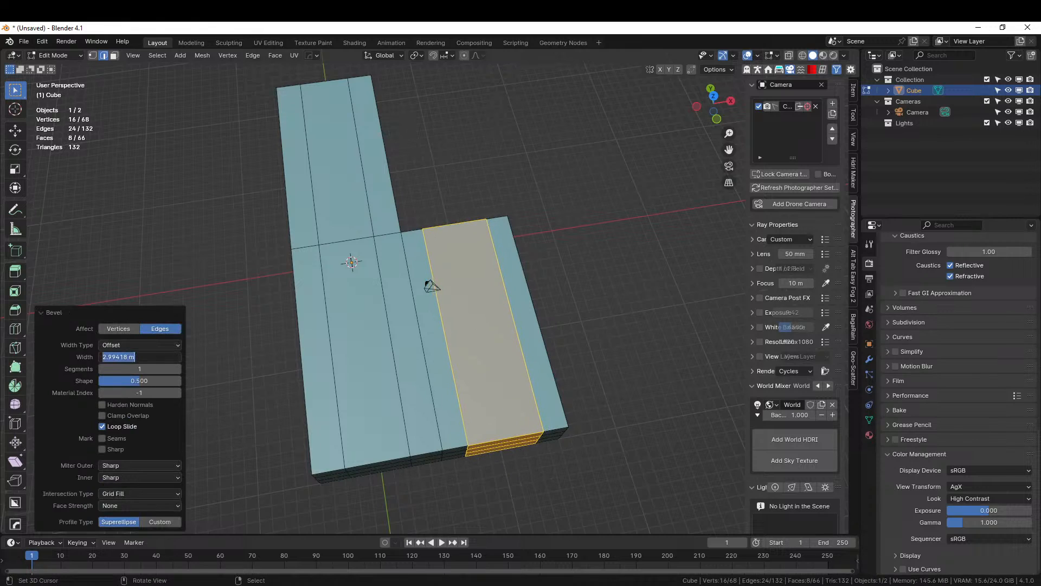
{"action": "type", "text": "2.5"}
{"action": "key", "text": "Return"}
{"action": "double_click", "coordinate": [140, 356]}
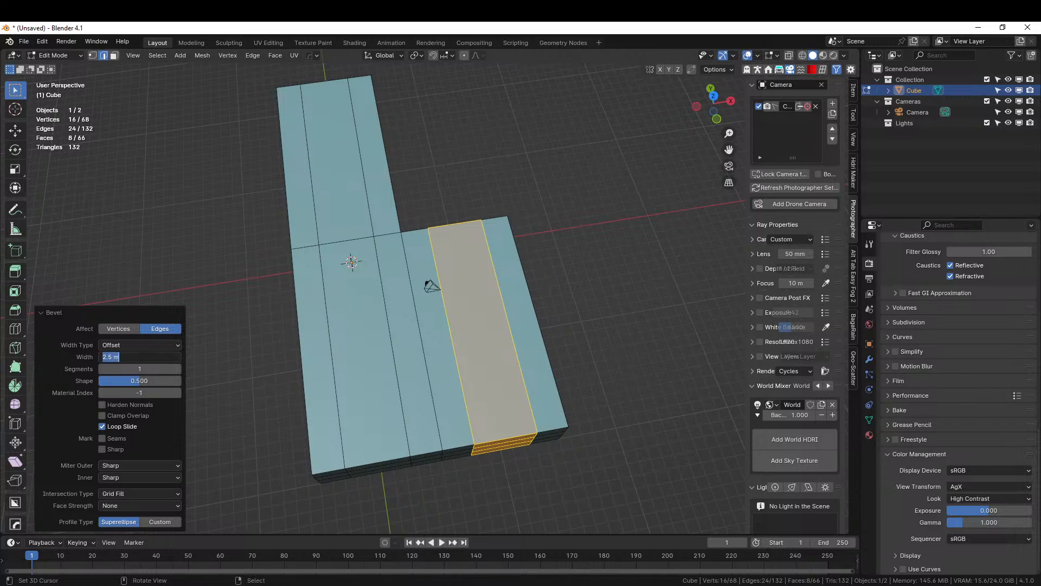
{"action": "key", "text": "Return"}
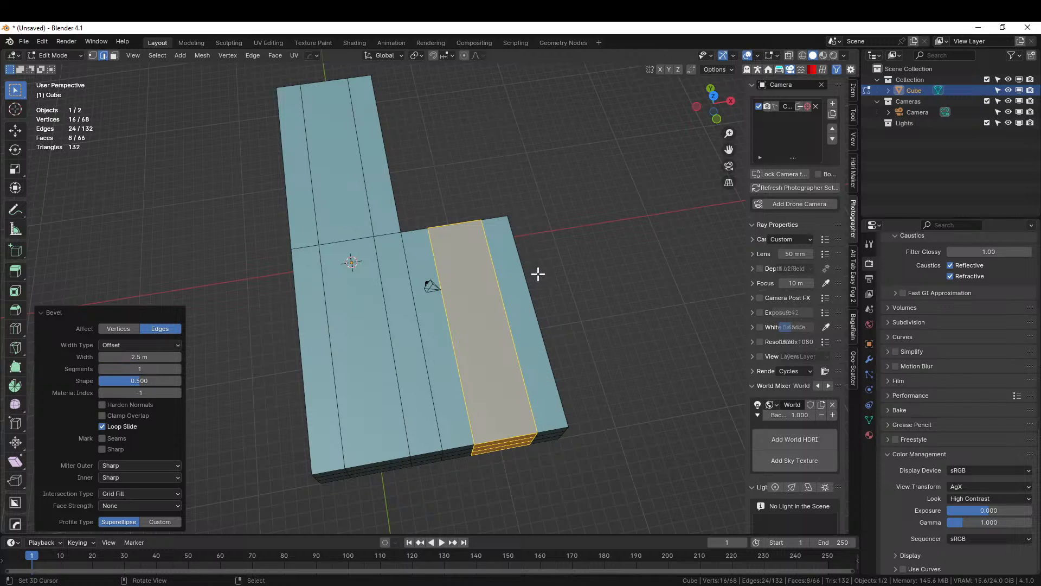
- Add four evenly spaced, unslid loop cuts across the block's wide section, perpendicular to the lengthwise strips
{"action": "left_click", "coordinate": [524, 281]}
{"action": "key", "text": "ctrl+r"}
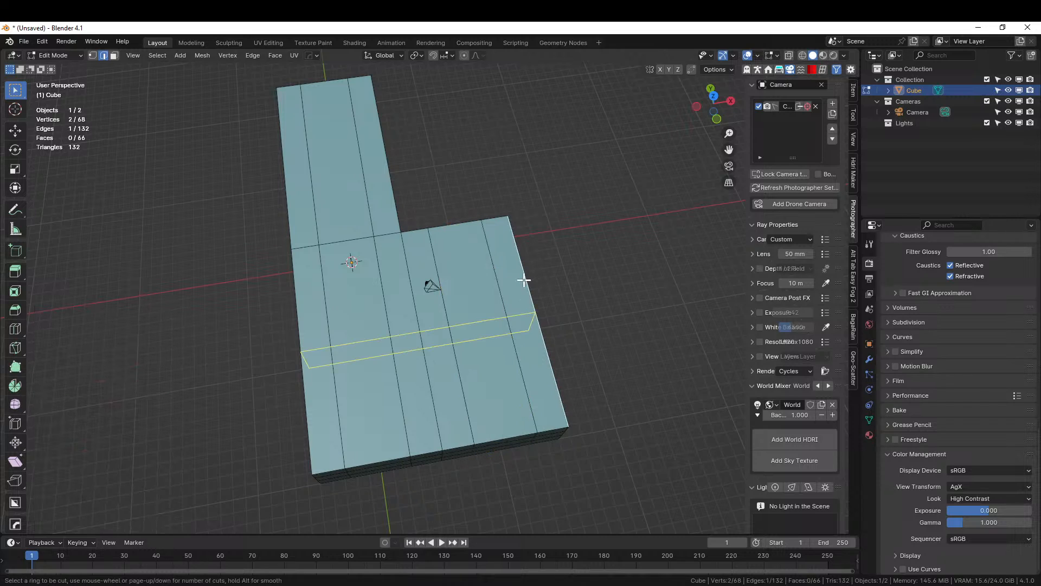
{"action": "scroll", "coordinate": [524, 280], "scroll_direction": "up", "scroll_amount": 1}
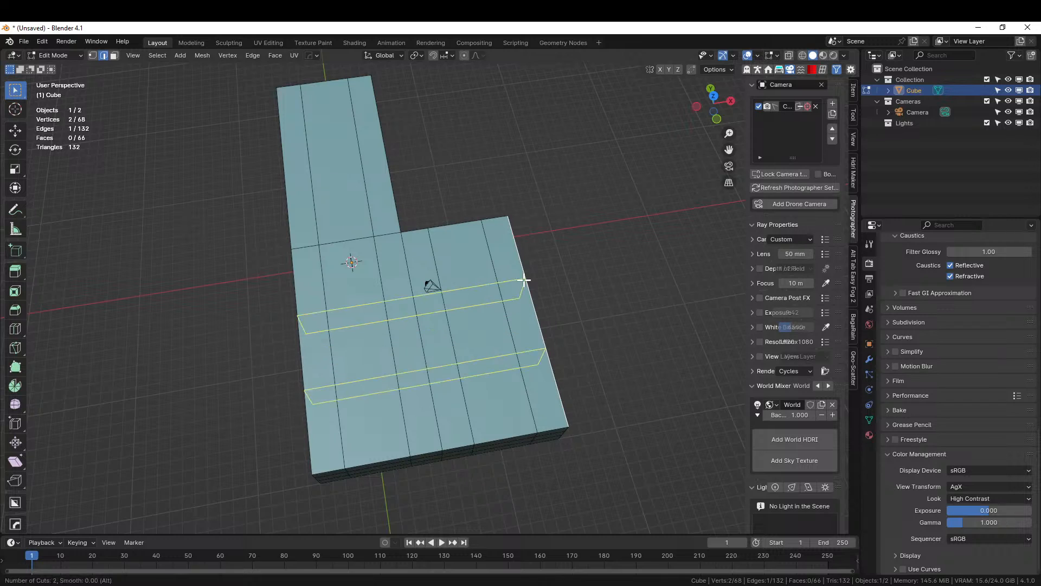
{"action": "scroll", "coordinate": [524, 280], "scroll_direction": "up", "scroll_amount": 2}
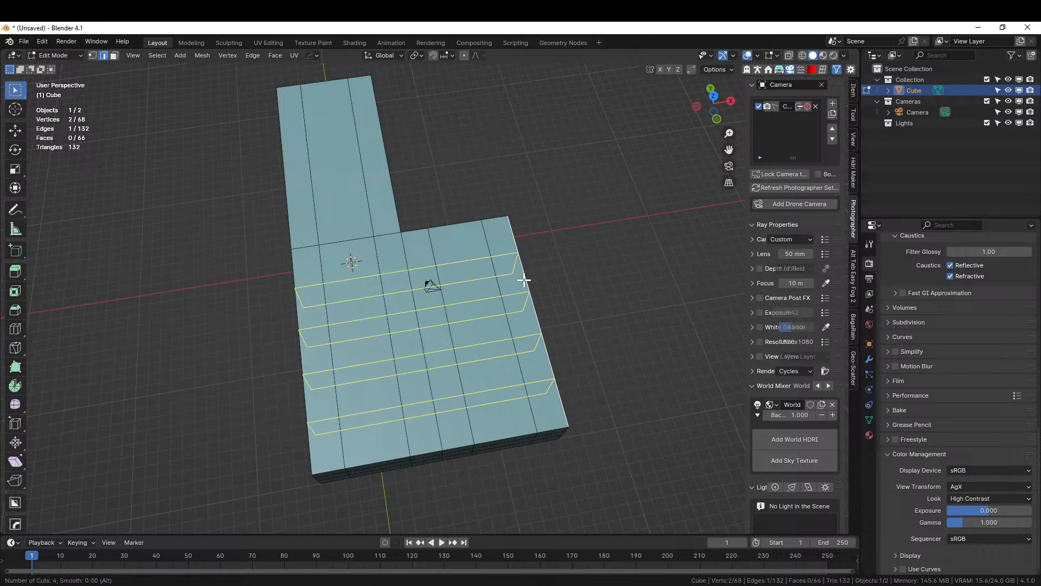
{"action": "left_click", "coordinate": [523, 280]}
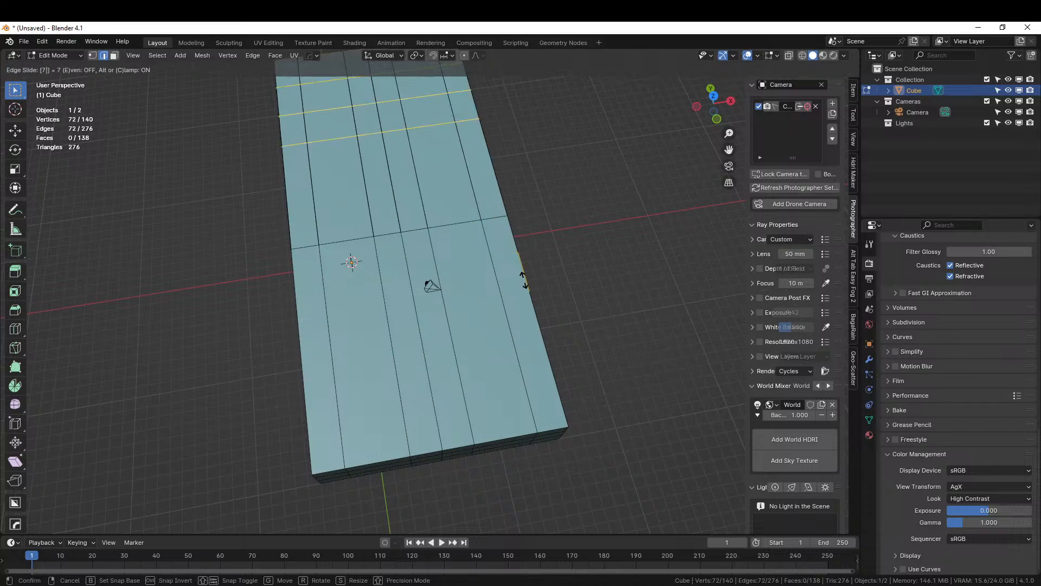
{"action": "right_click", "coordinate": [524, 280]}
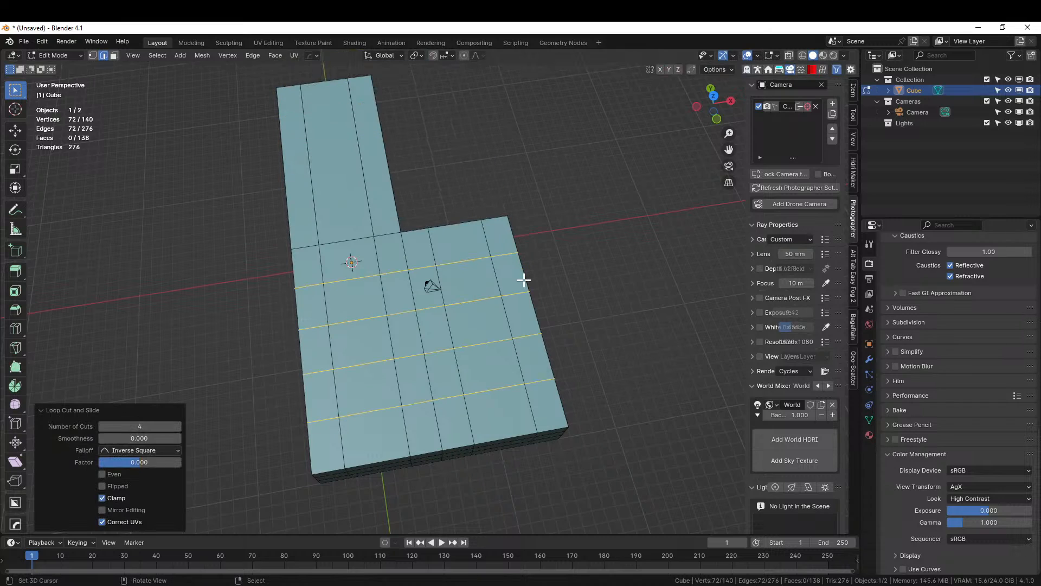
- Add four evenly spaced loop cuts across the narrow section of the long wing, seen from the top view
{"action": "key", "text": "KP_7"}
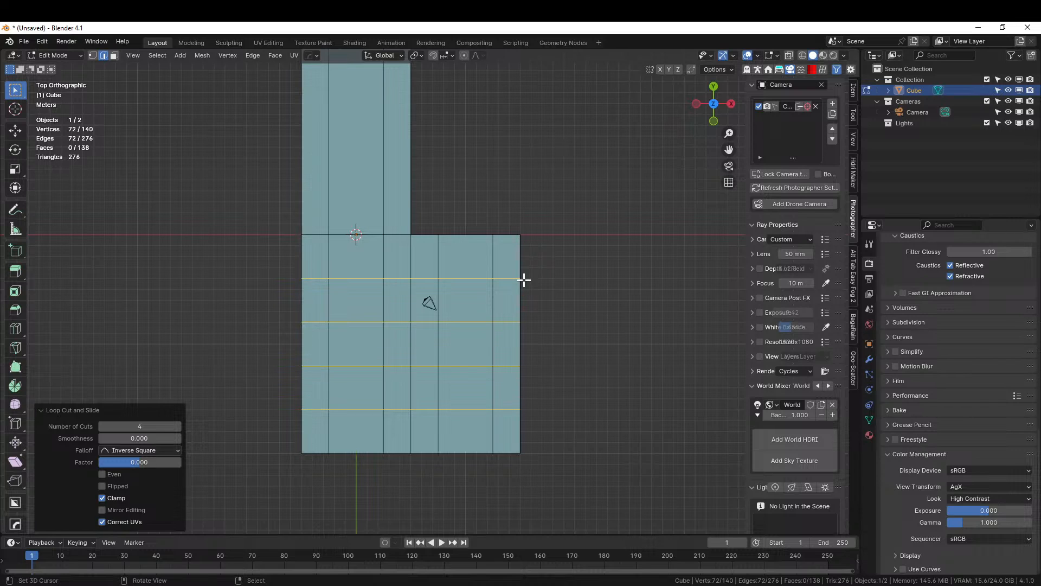
{"action": "middle_click_drag", "start_coordinate": [621, 341], "coordinate": [624, 436], "text": "shift"}
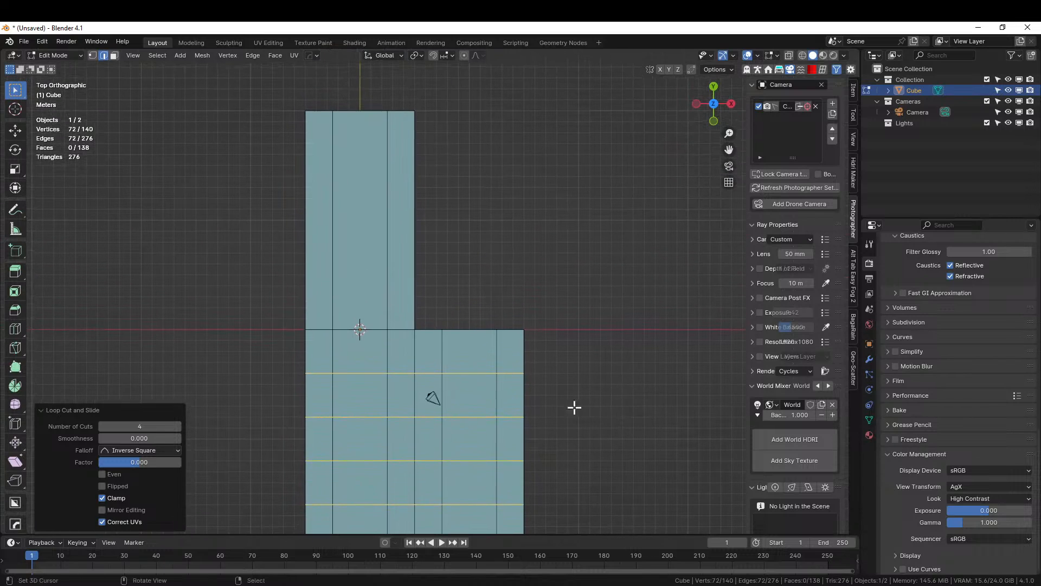
{"action": "left_click", "coordinate": [416, 276]}
{"action": "key", "text": "ctrl+r"}
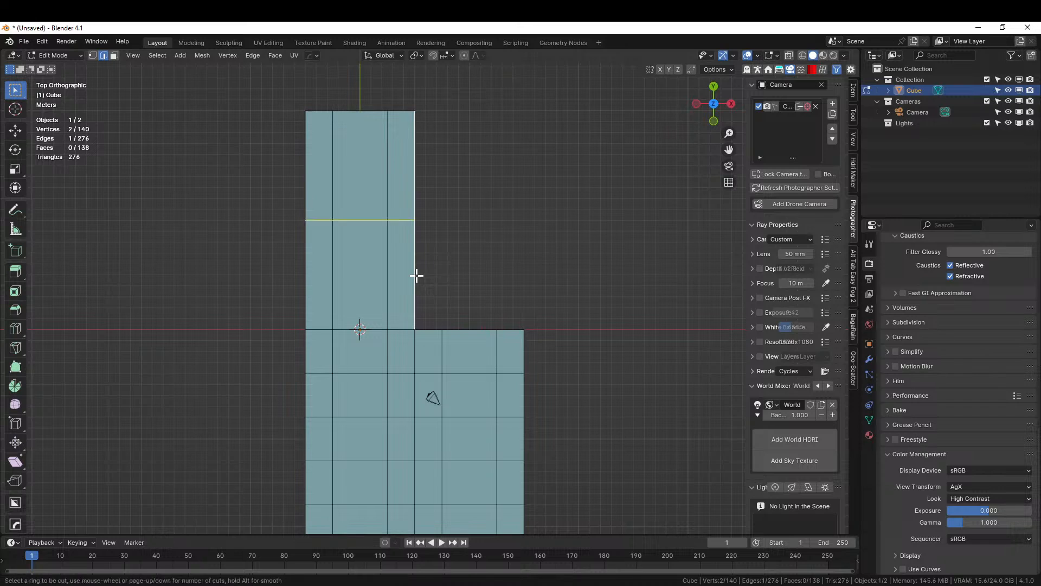
{"action": "scroll", "coordinate": [416, 276], "scroll_direction": "up", "scroll_amount": 1}
{"action": "scroll", "coordinate": [416, 276], "scroll_direction": "up", "scroll_amount": 2}
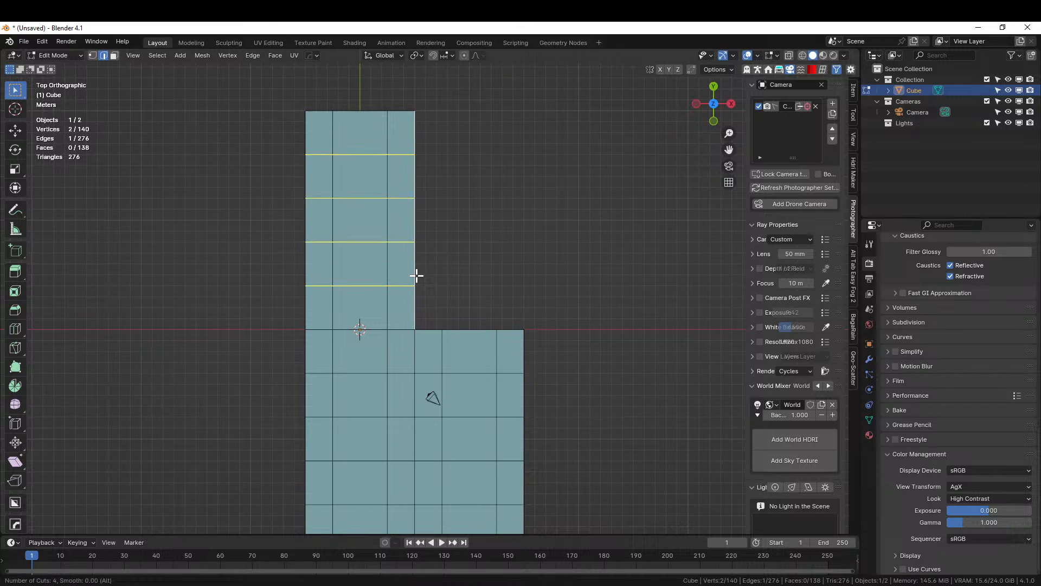
{"action": "left_click", "coordinate": [416, 276]}
- Select all faces coplanar with the block's top surface and separate them into their own object
{"action": "middle_click_drag", "start_coordinate": [584, 300], "coordinate": [555, 201]}
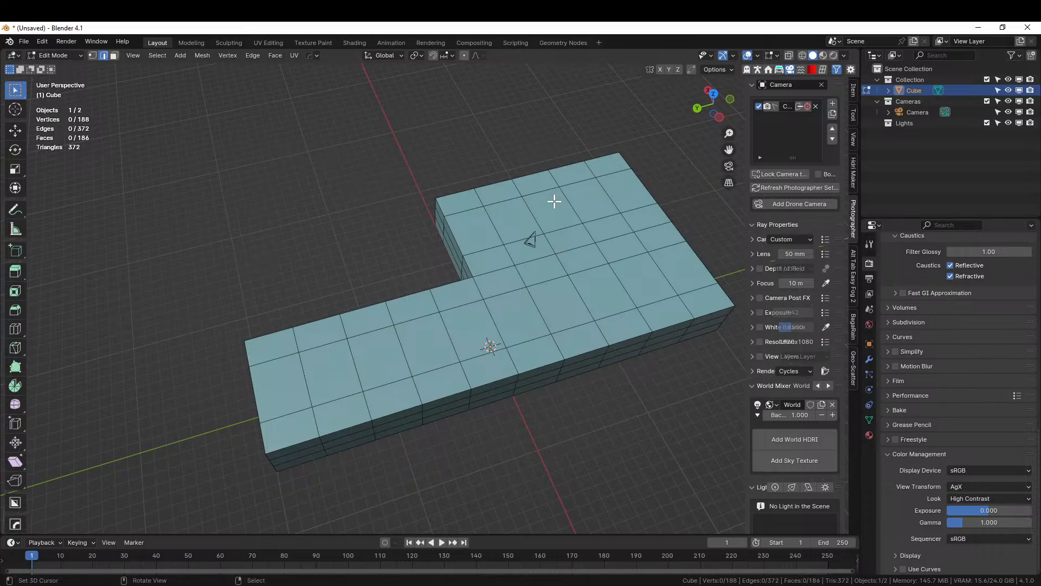
{"action": "mouse_move", "coordinate": [580, 203]}
{"action": "middle_mouse_down"}
{"action": "mouse_move", "coordinate": [667, 123]}
{"action": "mouse_move", "coordinate": [653, 79]}
{"action": "mouse_move", "coordinate": [627, 92]}
{"action": "mouse_move", "coordinate": [616, 163]}
{"action": "mouse_move", "coordinate": [628, 222]}
{"action": "mouse_move", "coordinate": [601, 205]}
{"action": "mouse_move", "coordinate": [592, 217]}
{"action": "middle_mouse_up"}
{"action": "key", "text": "3"}
{"action": "left_click", "coordinate": [447, 358]}
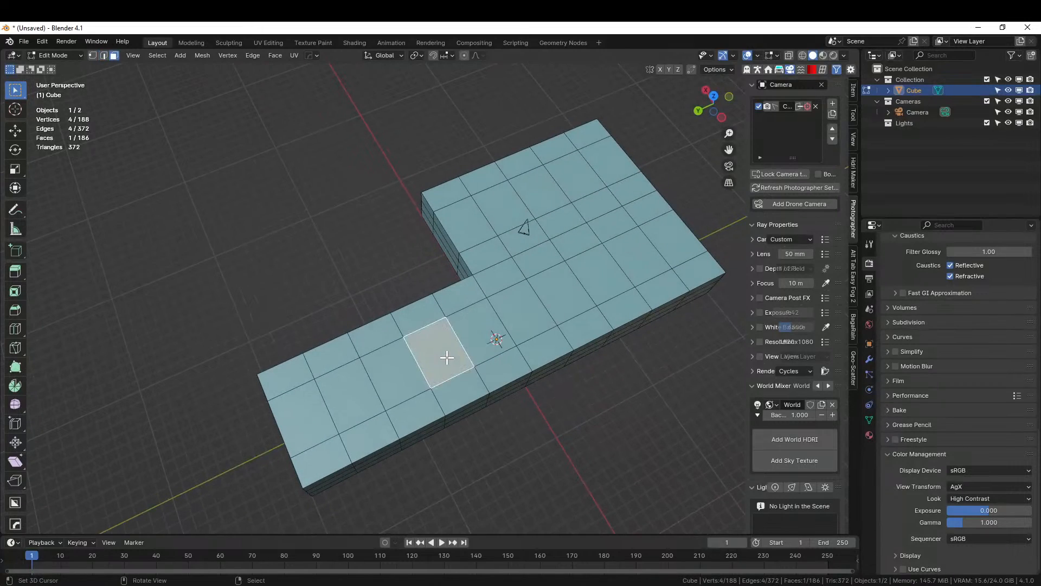
{"action": "key", "text": "shift+g"}
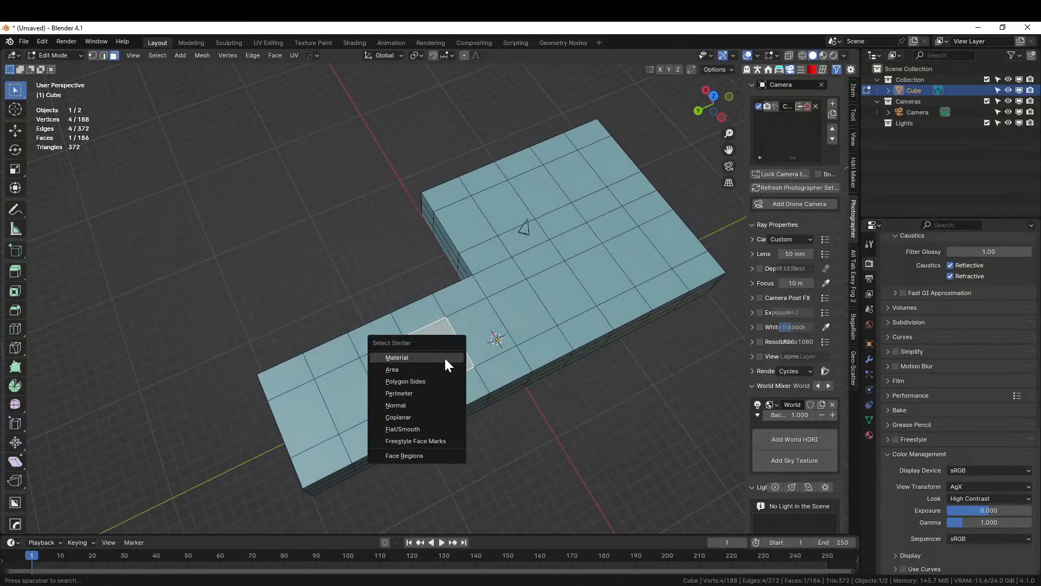
{"action": "left_click", "coordinate": [422, 417]}
{"action": "key", "text": "p"}
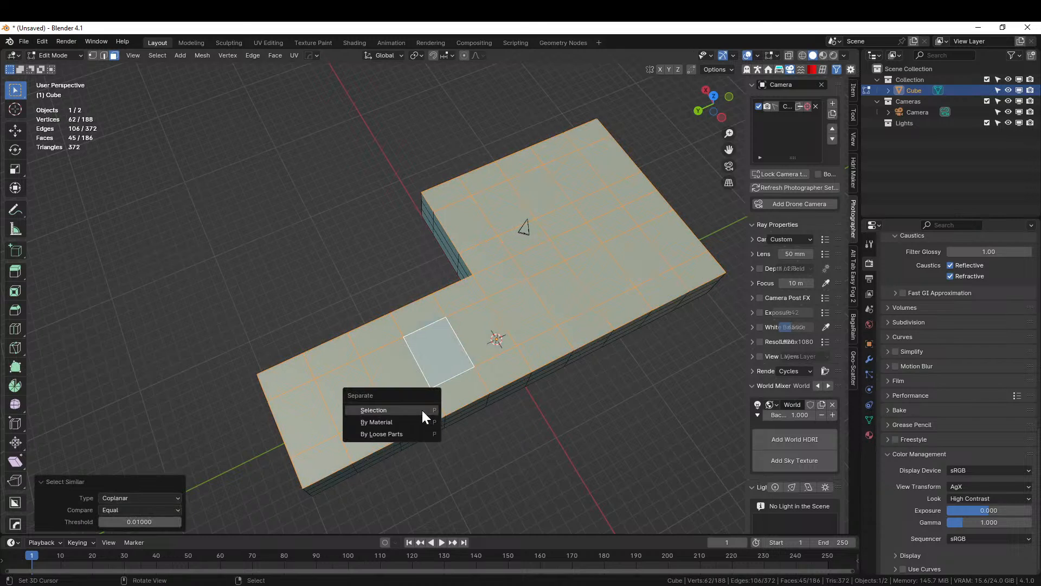
{"action": "left_click", "coordinate": [421, 408]}
- Move the separated top surface to a new collection named Ceiling and exclude that collection from the view layer
{"action": "key", "text": "Tab"}
{"action": "left_click", "coordinate": [422, 382]}
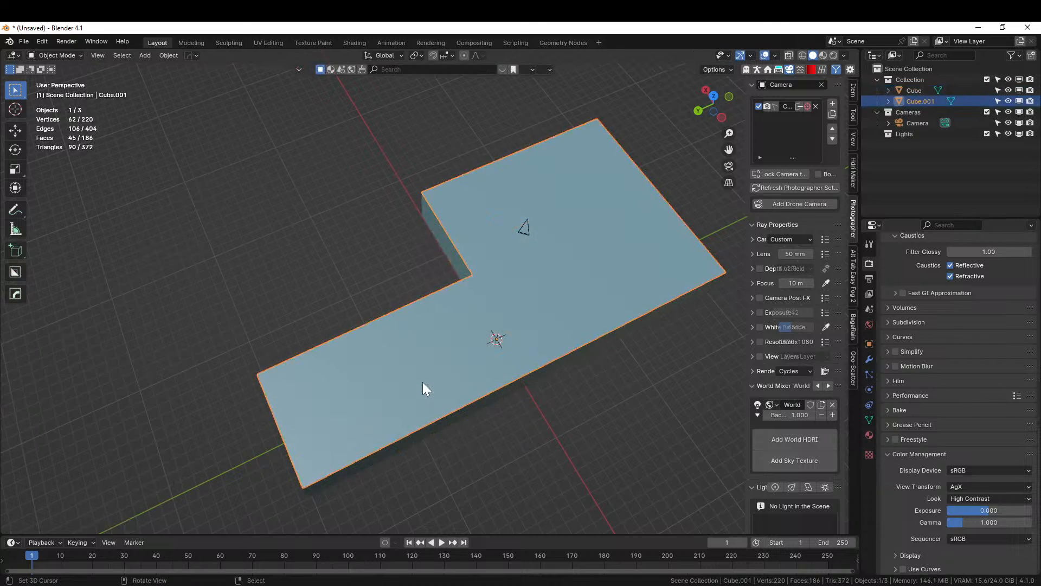
{"action": "key", "text": "m"}
{"action": "left_click", "coordinate": [422, 382]}
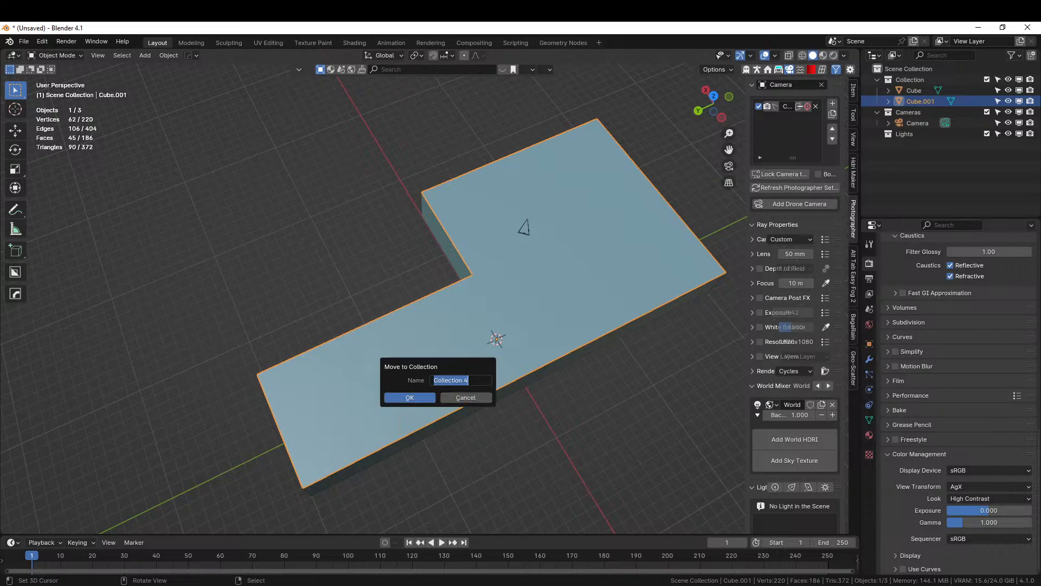
{"action": "type", "text": "Ceiling"}
{"action": "key", "text": "Return"}
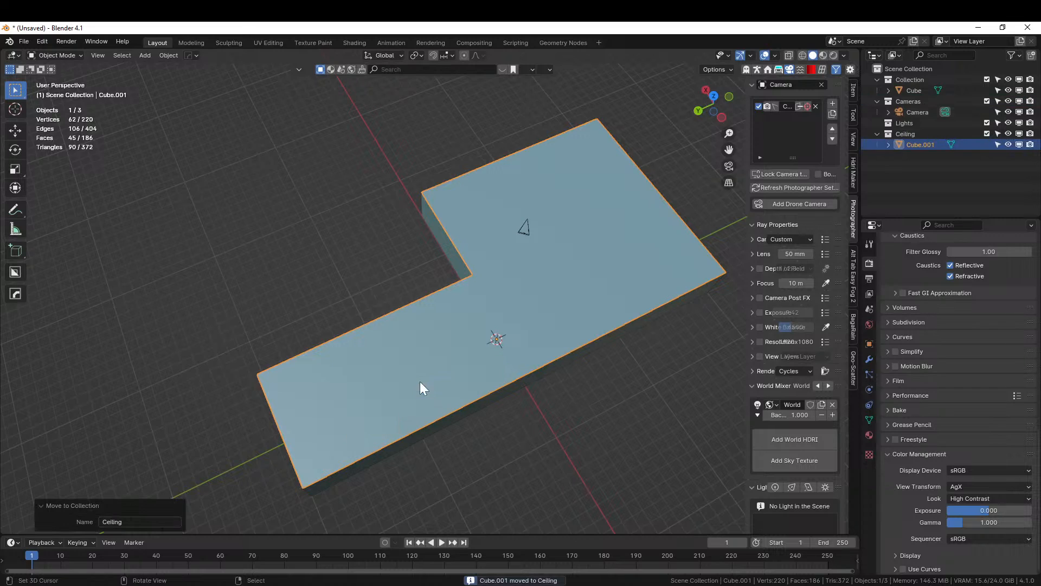
{"action": "left_click", "coordinate": [987, 133]}
- In the open shell's mesh, select the upper two faces of the second, fourth, sixth and eighth panels on the long outer wall
{"action": "middle_click_drag", "start_coordinate": [640, 239], "coordinate": [469, 232]}
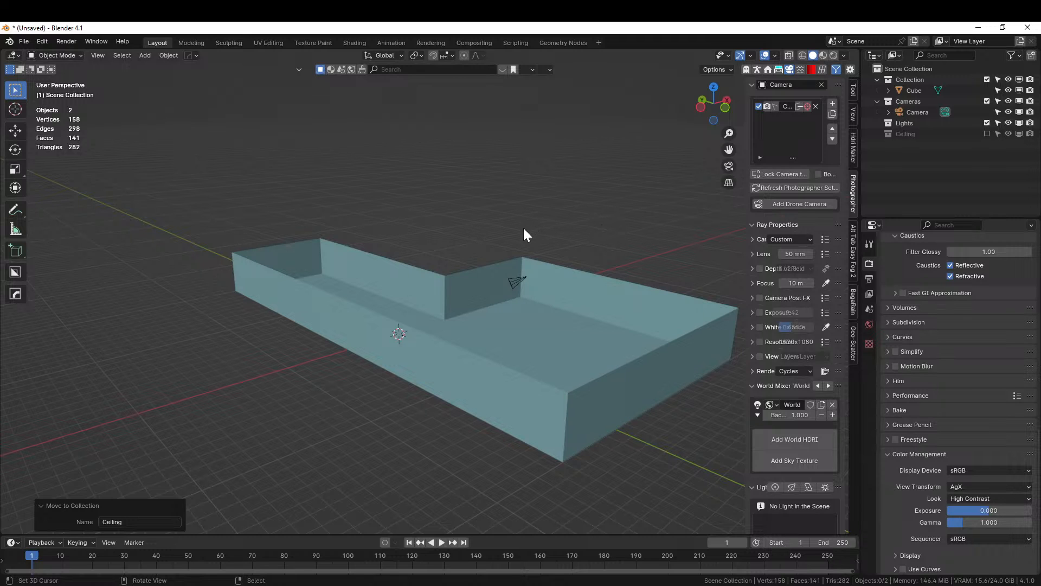
{"action": "middle_click_drag", "start_coordinate": [524, 234], "coordinate": [543, 323]}
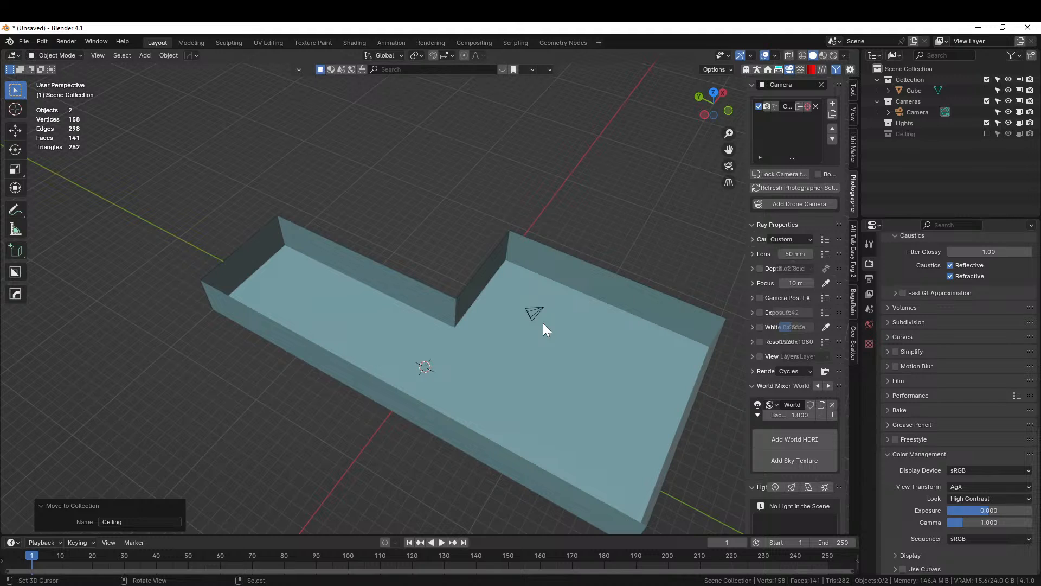
{"action": "middle_click_drag", "start_coordinate": [573, 324], "coordinate": [554, 268]}
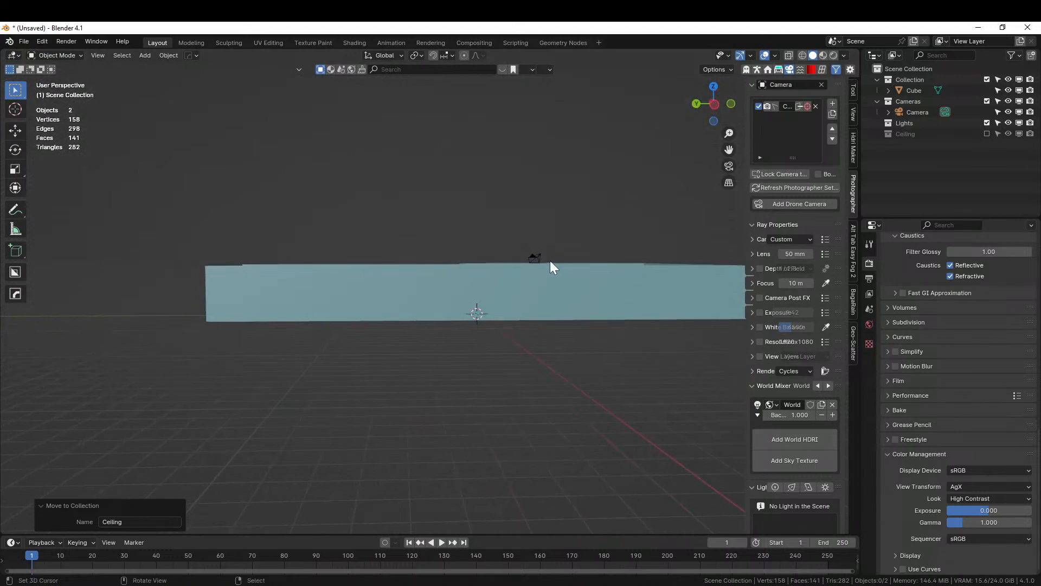
{"action": "left_click", "coordinate": [367, 300]}
{"action": "key", "text": "Tab"}
{"action": "middle_click_drag", "start_coordinate": [377, 330], "coordinate": [326, 397]}
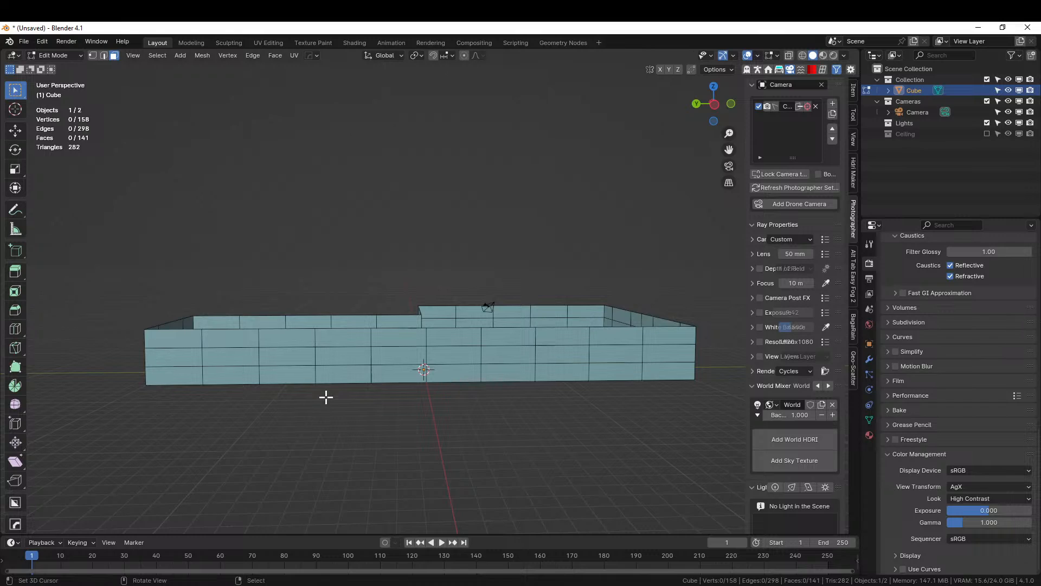
{"action": "left_click", "coordinate": [237, 340]}
{"action": "left_click", "coordinate": [247, 374], "text": "ctrl"}
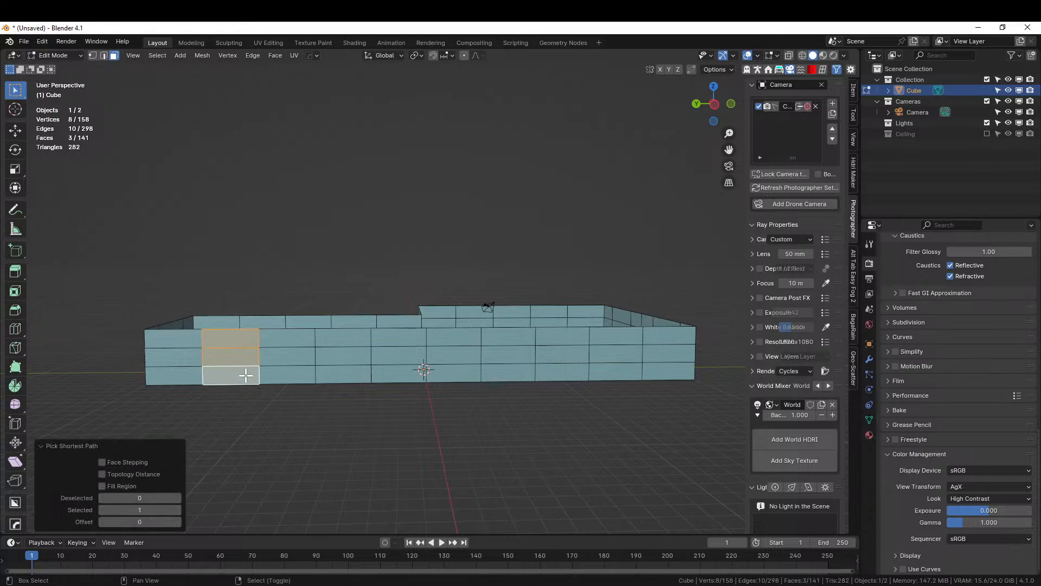
{"action": "left_click", "coordinate": [243, 373], "text": "shift"}
{"action": "left_click", "coordinate": [337, 343], "text": "shift"}
{"action": "left_click", "coordinate": [337, 355], "text": "shift"}
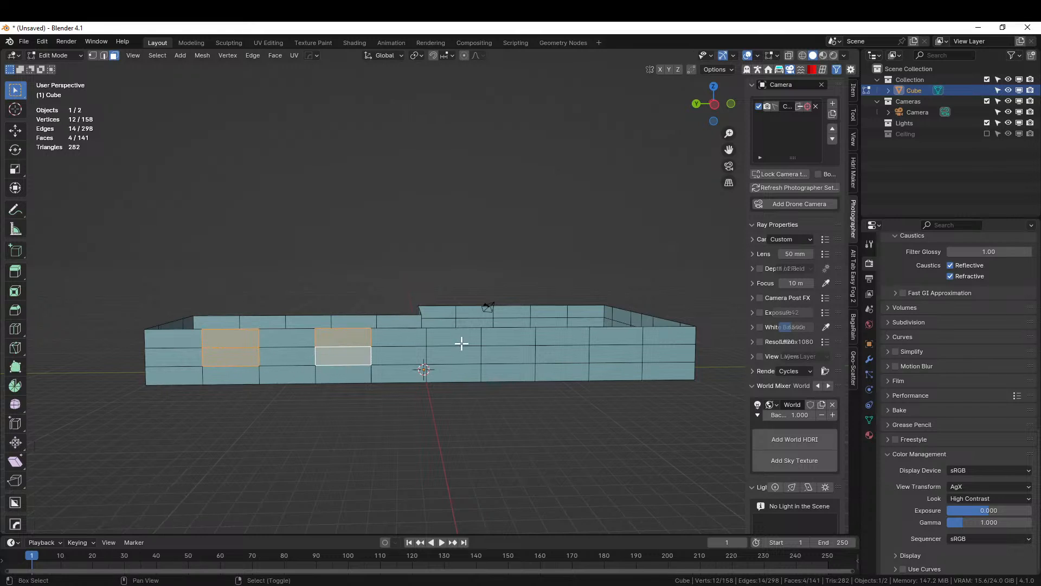
{"action": "left_click", "coordinate": [460, 339], "text": "shift"}
{"action": "left_click", "coordinate": [461, 355], "text": "shift"}
{"action": "left_click", "coordinate": [560, 337], "text": "shift"}
{"action": "left_click", "coordinate": [562, 355], "text": "shift"}
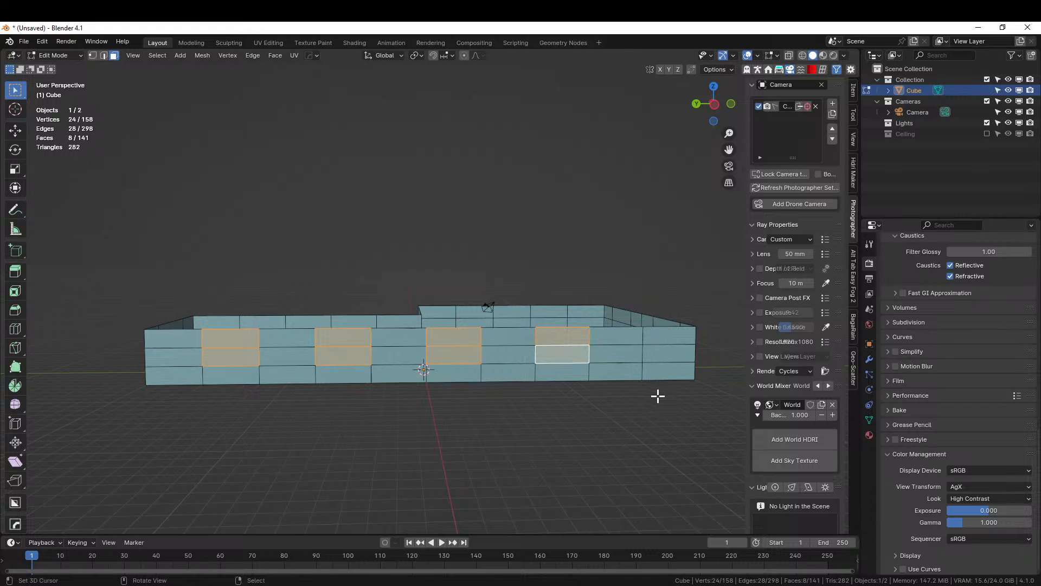
- Add the upper two faces of the second and fourth panels on the side wing's outer wall to the selection
{"action": "middle_click_drag", "start_coordinate": [658, 396], "coordinate": [418, 411]}
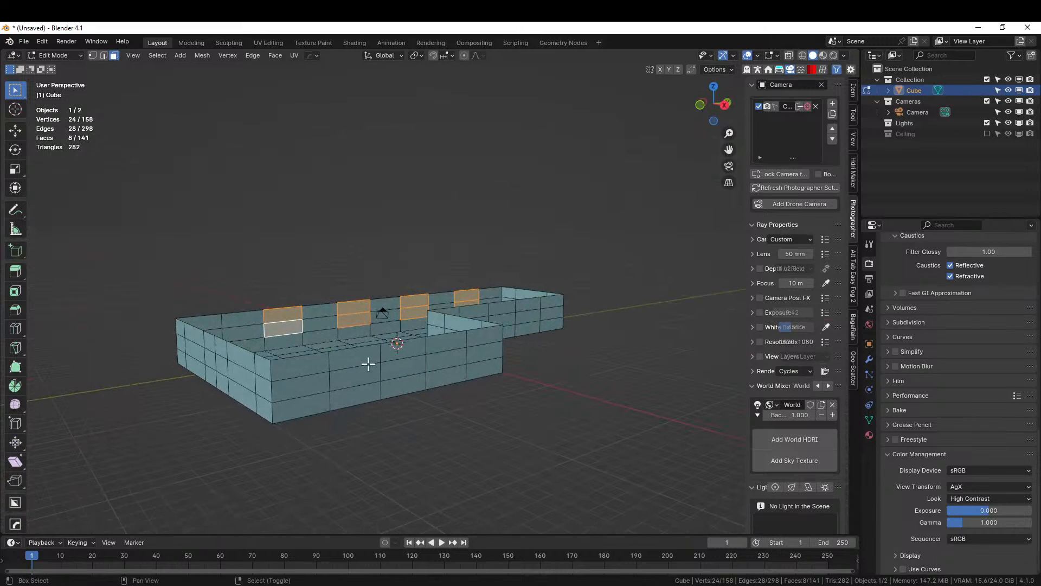
{"action": "left_click", "coordinate": [354, 360], "text": "shift"}
{"action": "left_click", "coordinate": [358, 379], "text": "shift"}
{"action": "left_click", "coordinate": [445, 340], "text": "shift"}
{"action": "left_click", "coordinate": [448, 358], "text": "shift"}
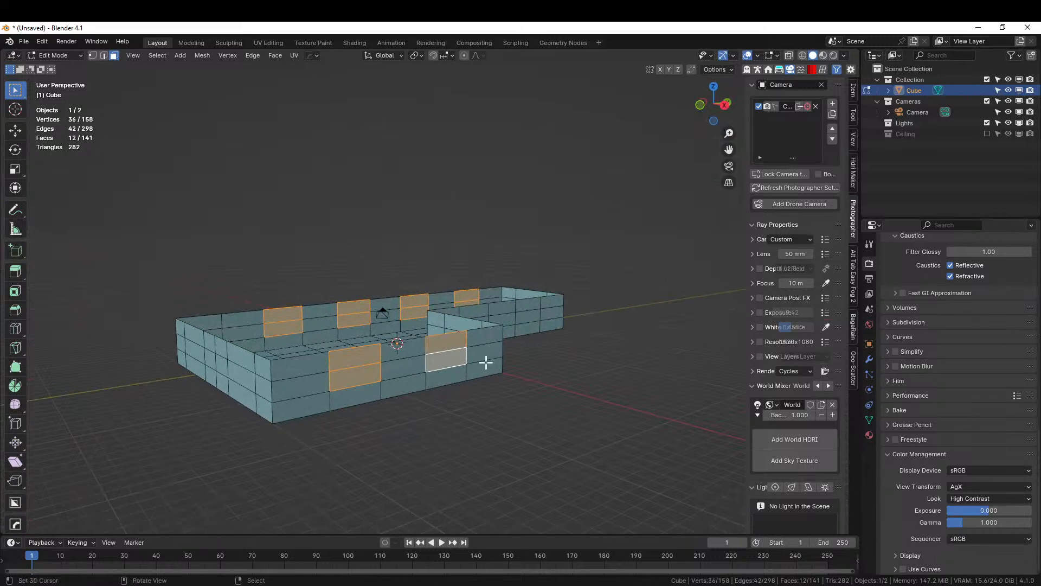
- Add the upper two faces of the narrow wing's second and fourth inner-wall panels and the long wall's last wide-end panel to the selection
{"action": "middle_click_drag", "start_coordinate": [485, 362], "coordinate": [481, 413]}
{"action": "left_click", "coordinate": [587, 314], "text": "shift"}
{"action": "left_click", "coordinate": [587, 326], "text": "shift"}
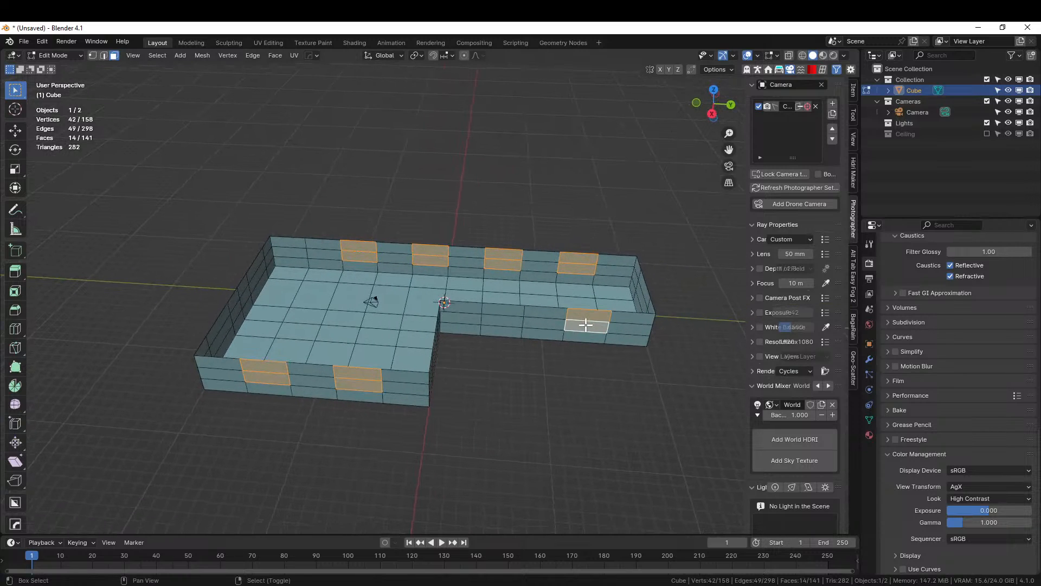
{"action": "left_click", "coordinate": [508, 310], "text": "shift"}
{"action": "left_click", "coordinate": [505, 323], "text": "shift"}
{"action": "middle_click_drag", "start_coordinate": [507, 326], "coordinate": [635, 339]}
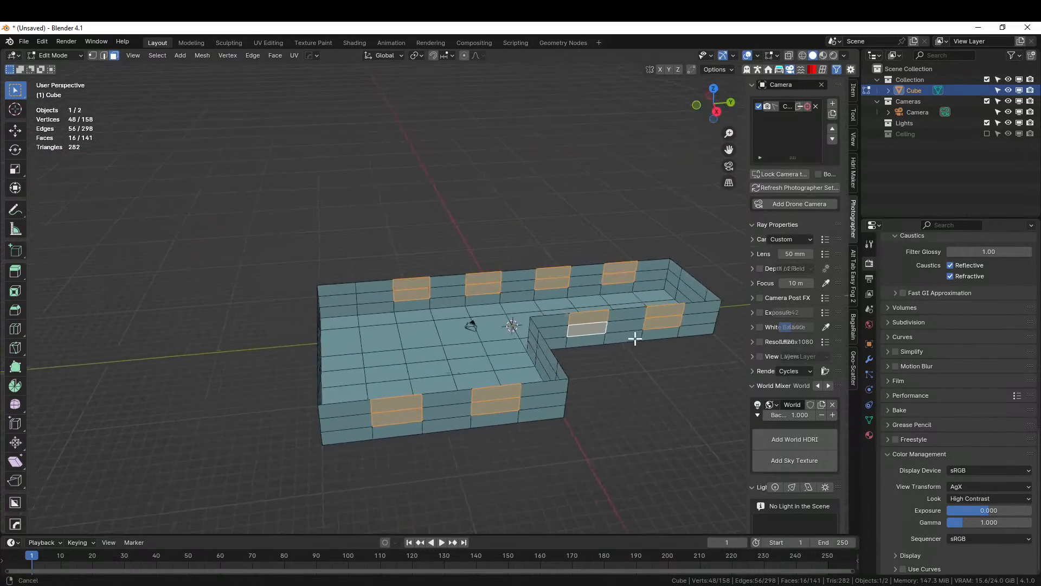
{"action": "left_click", "coordinate": [332, 302], "text": "shift"}
{"action": "left_click", "coordinate": [332, 290], "text": "shift"}
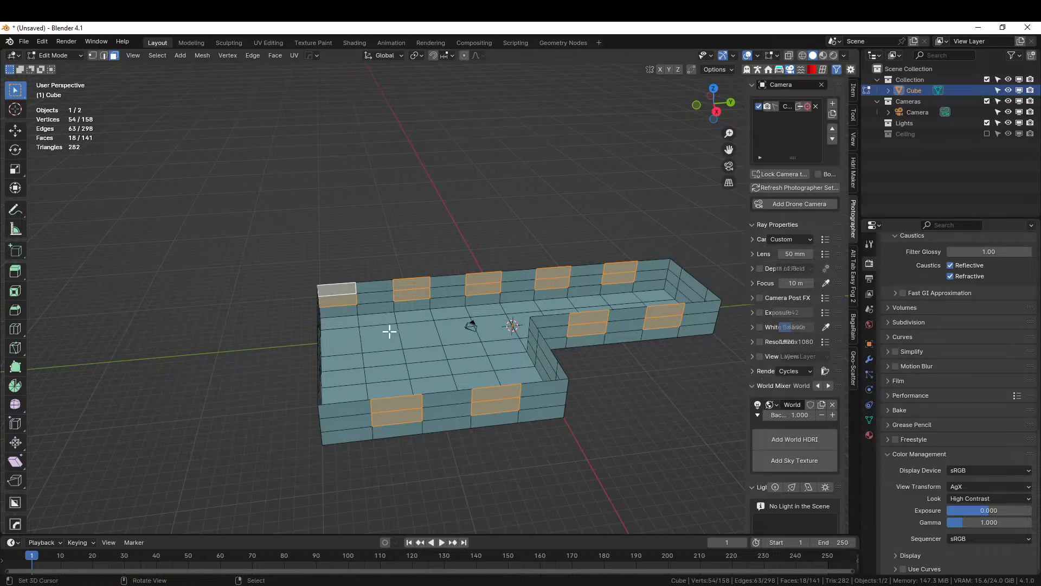
- Deselect the upper faces of the second and fourth panels on the side wing's outer wall
{"action": "left_click", "coordinate": [406, 414], "text": "shift"}
{"action": "left_click", "coordinate": [402, 405], "text": "shift"}
{"action": "left_click", "coordinate": [497, 406], "text": "shift"}
{"action": "left_click", "coordinate": [497, 390], "text": "shift"}
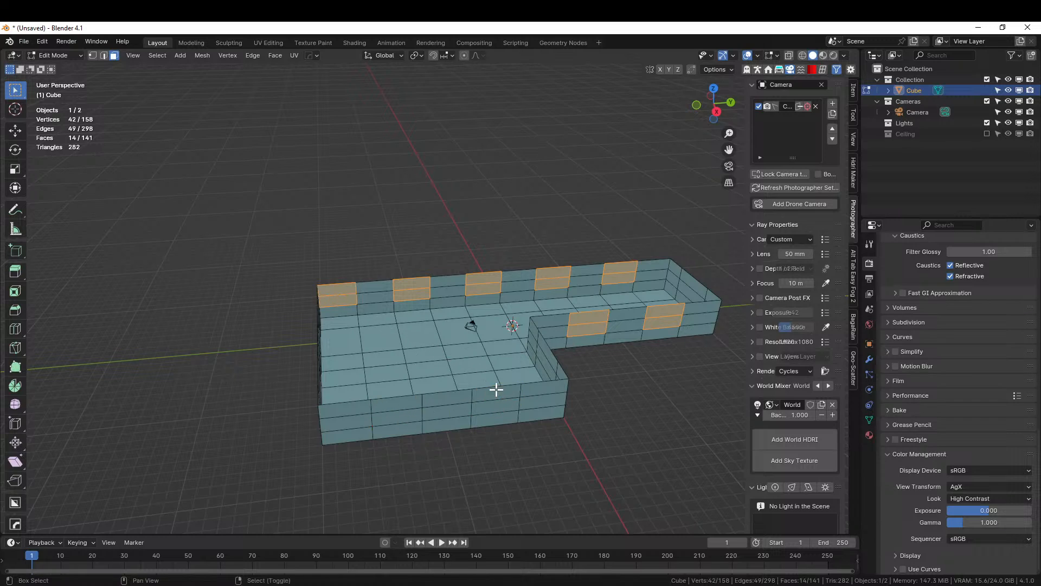
- Select the upper two faces of the first, third and fifth panels on the side wing's outer wall instead
{"action": "left_click", "coordinate": [351, 425], "text": "shift"}
{"action": "left_click", "coordinate": [349, 412], "text": "shift"}
{"action": "left_click", "coordinate": [435, 414], "text": "shift"}
{"action": "left_click", "coordinate": [437, 402], "text": "shift"}
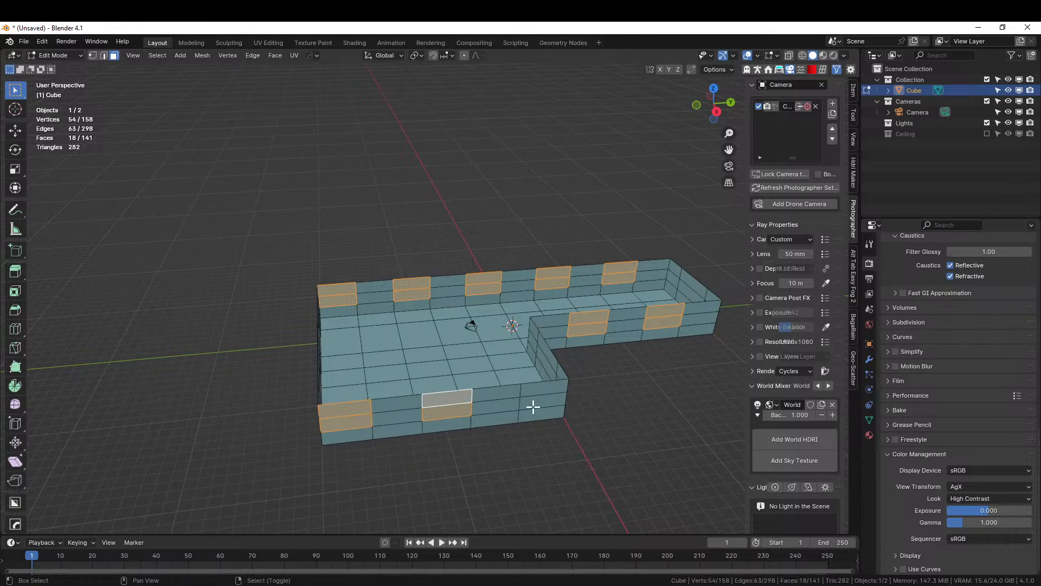
{"action": "left_click", "coordinate": [533, 407], "text": "shift"}
{"action": "left_click", "coordinate": [534, 392], "text": "shift"}
- Inset the selected window panels with a thickness of 0.5 m
{"action": "mouse_move", "coordinate": [535, 390]}
{"action": "middle_mouse_down"}
{"action": "mouse_move", "coordinate": [539, 407]}
{"action": "mouse_move", "coordinate": [613, 388]}
{"action": "mouse_move", "coordinate": [723, 388]}
{"action": "mouse_move", "coordinate": [529, 394]}
{"action": "middle_mouse_up"}
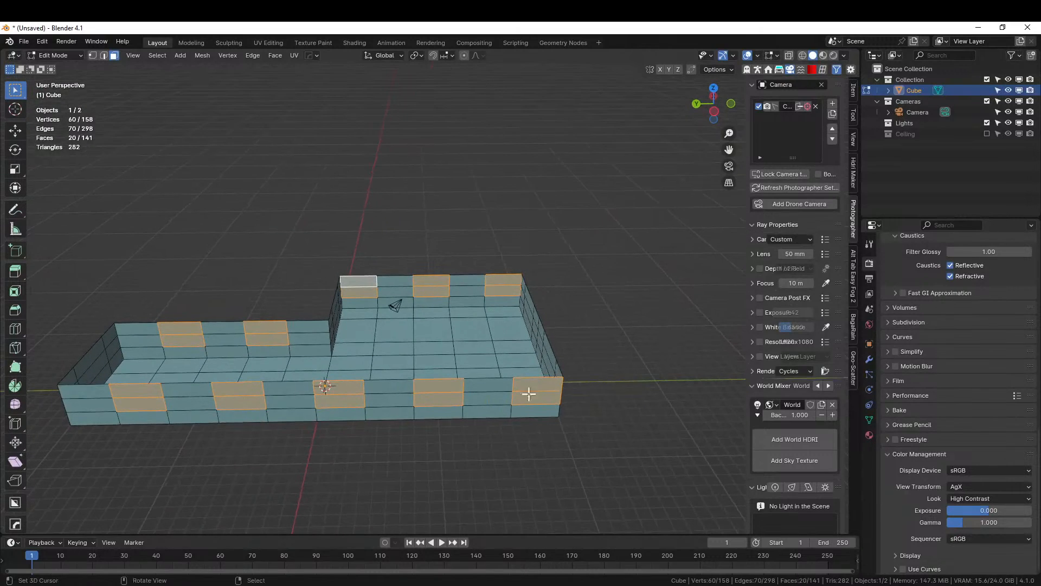
{"action": "scroll", "coordinate": [558, 388], "scroll_direction": "up", "scroll_amount": 3}
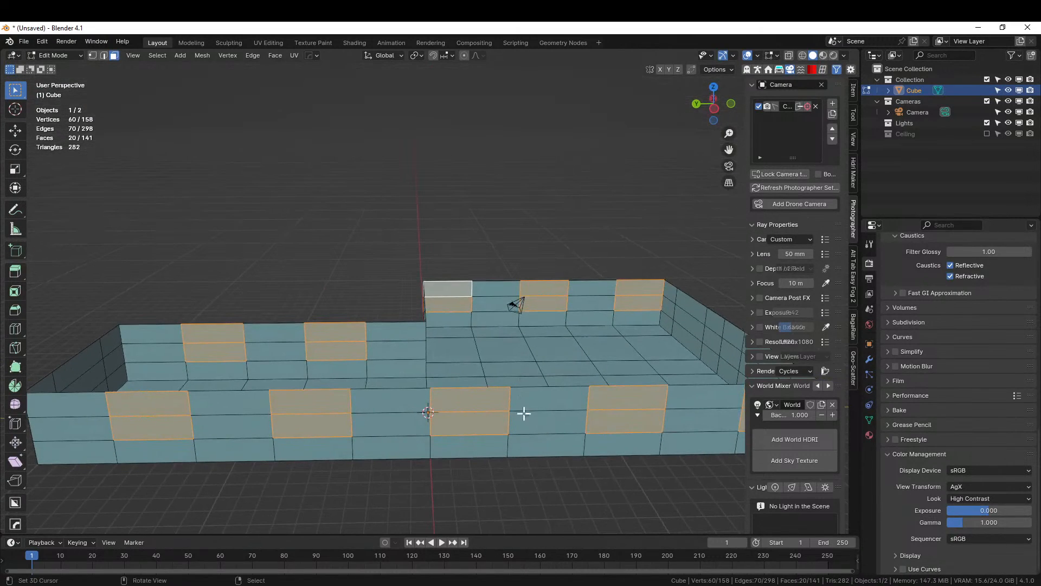
{"action": "middle_click_drag", "start_coordinate": [530, 427], "coordinate": [577, 404]}
{"action": "key", "text": "i"}
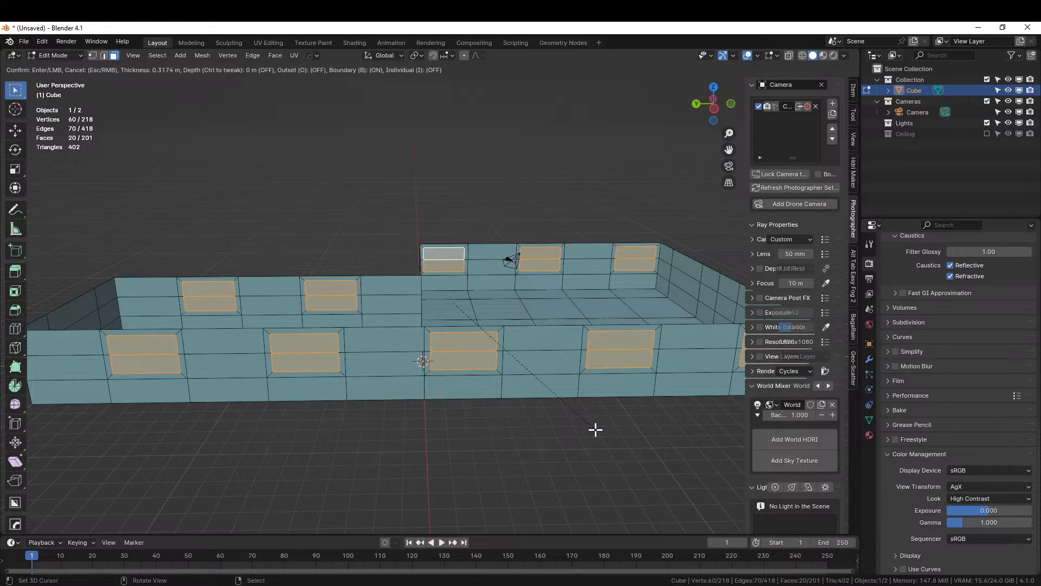
{"action": "left_click", "coordinate": [596, 429]}
{"action": "left_click", "coordinate": [132, 462]}
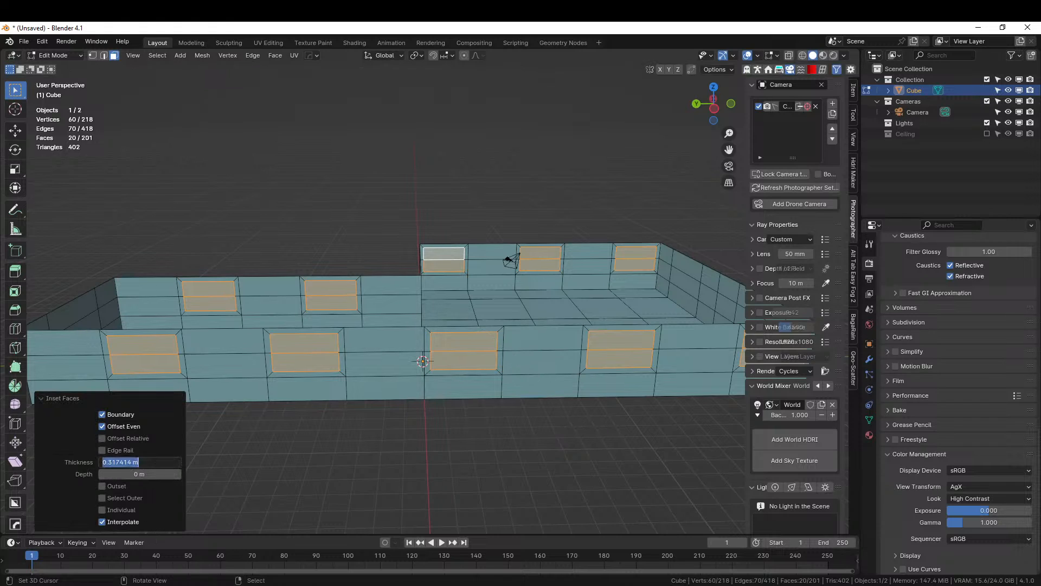
{"action": "type", "text": "0.5"}
{"action": "key", "text": "Return"}
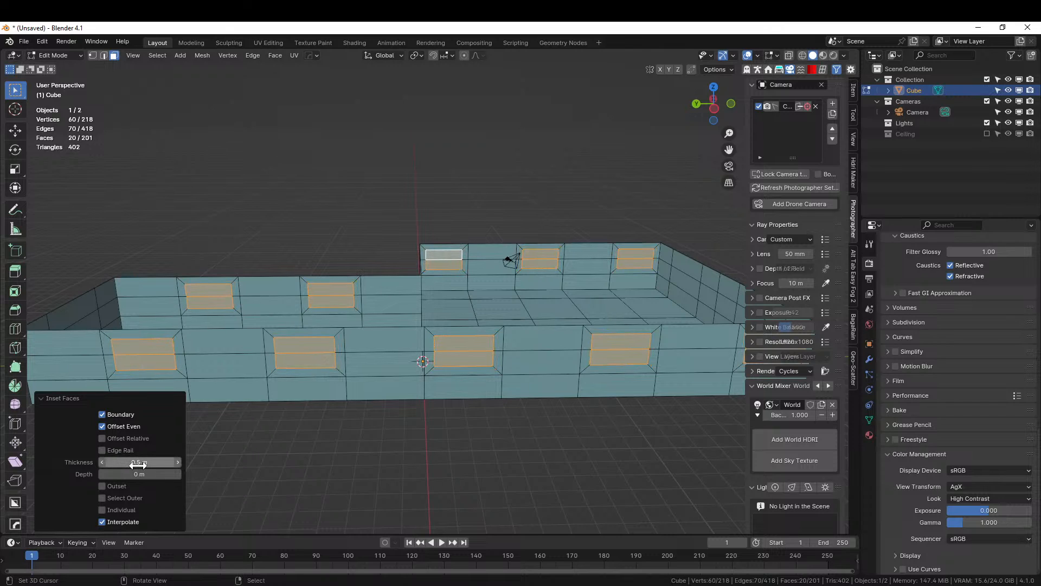
- Select the upper two faces of the first, third and fifth panels on the narrow wing's inner wall
{"action": "middle_click_drag", "start_coordinate": [151, 389], "coordinate": [291, 332]}
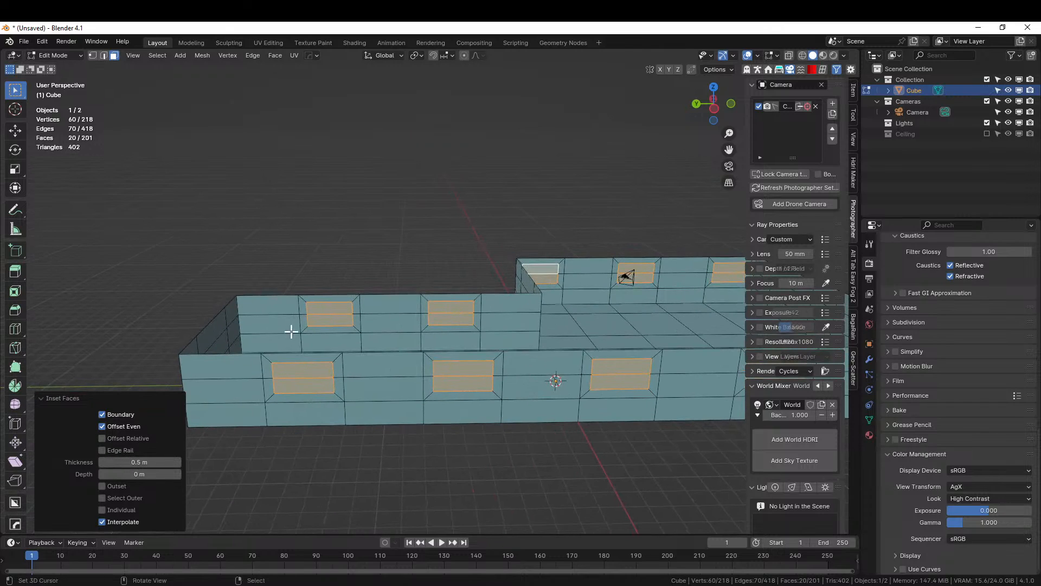
{"action": "right_click", "coordinate": [273, 324]}
{"action": "right_click", "coordinate": [268, 307], "text": "shift"}
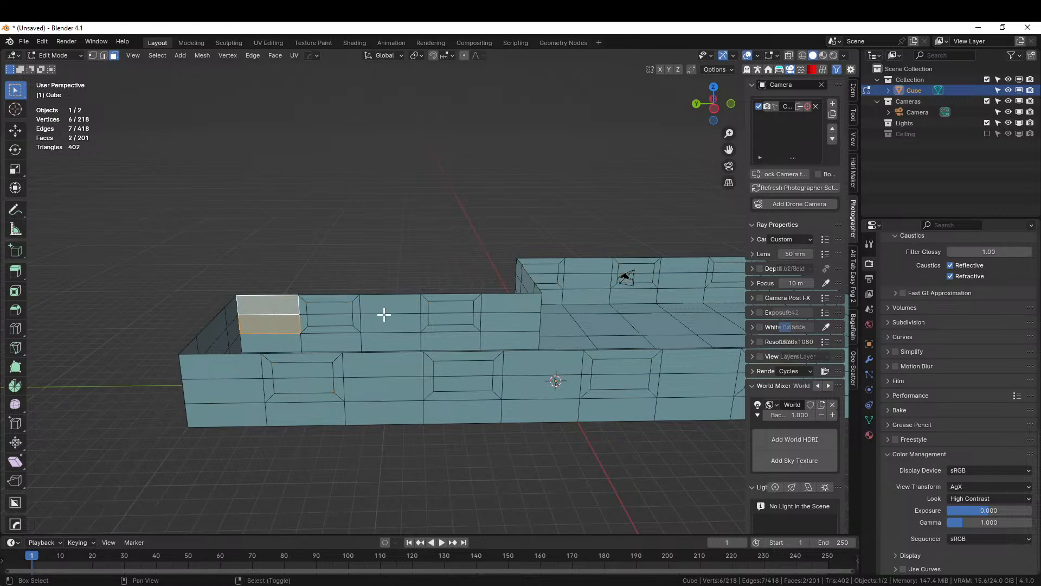
{"action": "right_click", "coordinate": [385, 323], "text": "shift"}
{"action": "right_click", "coordinate": [389, 307], "text": "shift"}
{"action": "right_click", "coordinate": [501, 302], "text": "shift"}
{"action": "right_click", "coordinate": [507, 321], "text": "shift"}
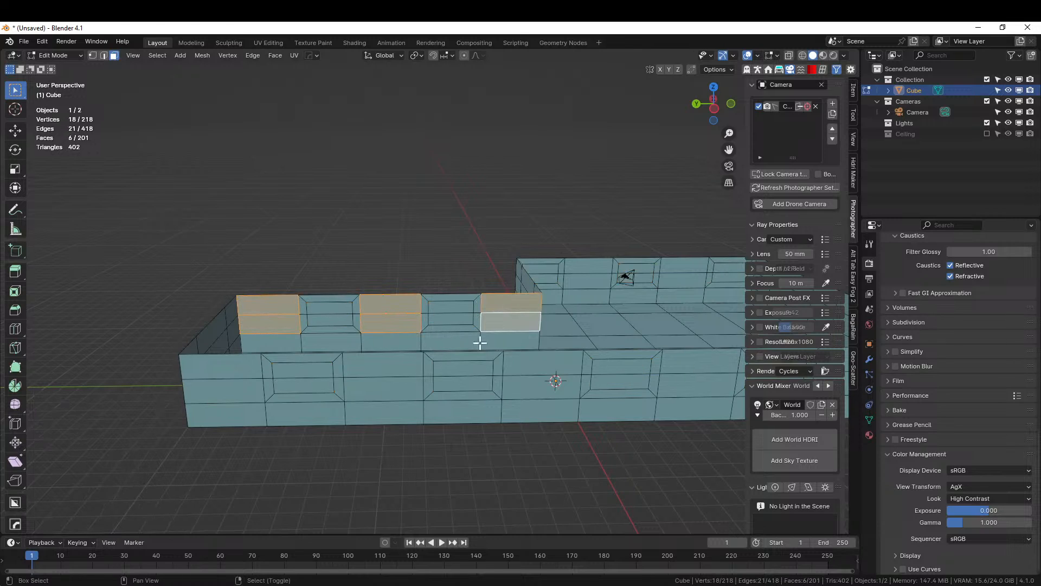
- Add the upper two faces of the long wall's first, third and fifth panels to the selection
{"action": "right_click", "coordinate": [396, 366], "text": "shift"}
{"action": "right_click", "coordinate": [386, 391], "text": "shift"}
{"action": "right_click", "coordinate": [256, 390], "text": "shift"}
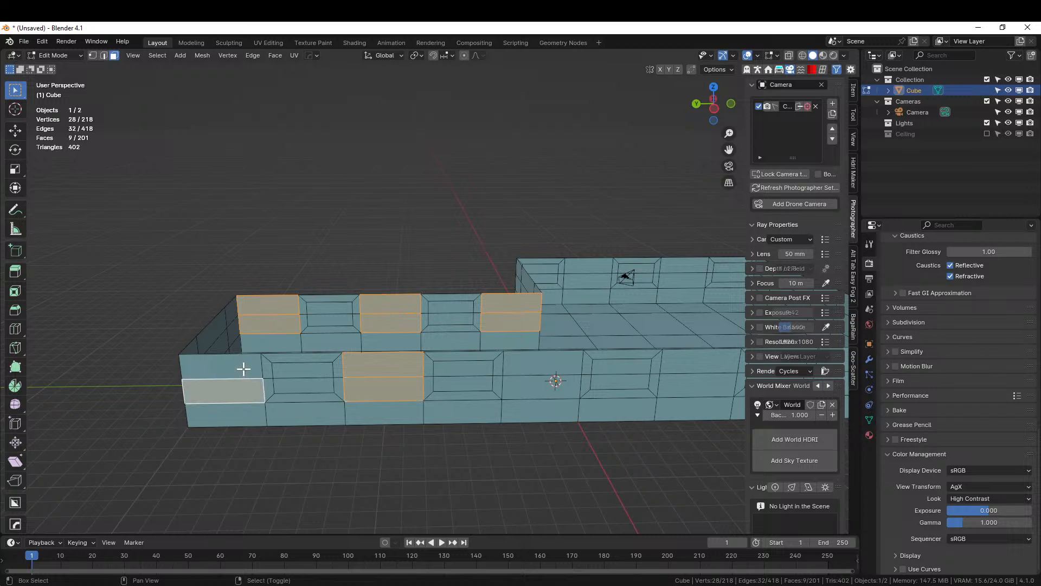
{"action": "right_click", "coordinate": [242, 367], "text": "shift"}
{"action": "right_click", "coordinate": [544, 367], "text": "shift"}
{"action": "right_click", "coordinate": [565, 389], "text": "shift"}
- Add the upper two faces of the long wall's seventh and ninth panels to the selection
{"action": "middle_click_drag", "start_coordinate": [565, 388], "coordinate": [521, 409]}
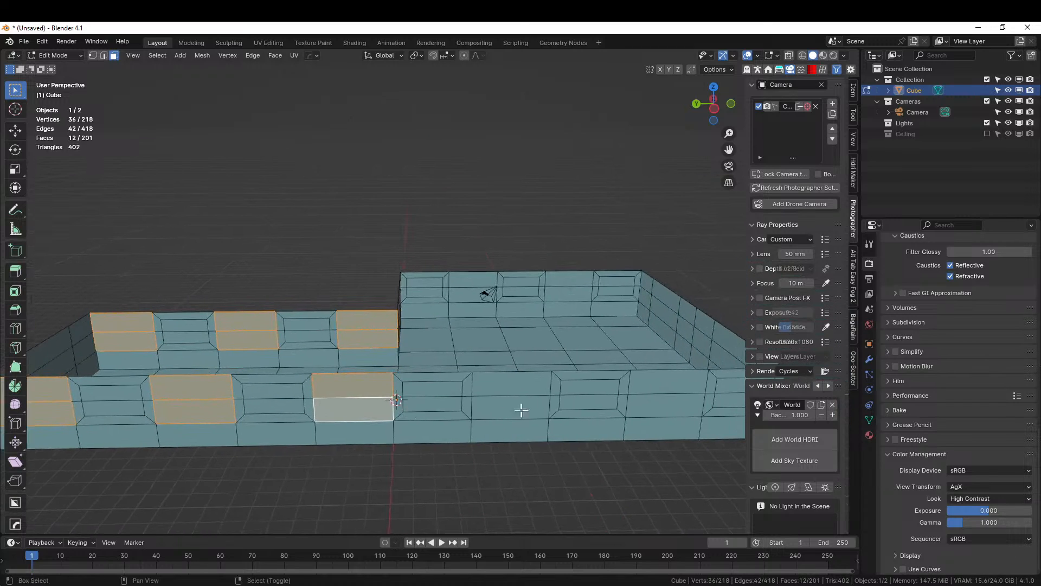
{"action": "right_click", "coordinate": [526, 408], "text": "shift"}
{"action": "right_click", "coordinate": [515, 383], "text": "shift"}
{"action": "right_click", "coordinate": [659, 407], "text": "shift"}
{"action": "right_click", "coordinate": [660, 388], "text": "shift"}
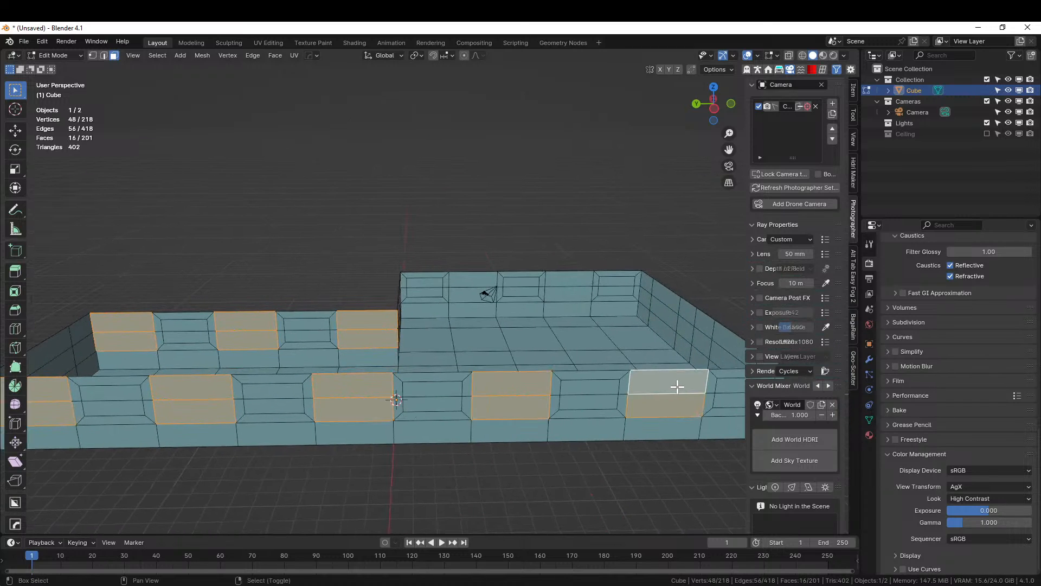
- Add the upper two faces of the second and fourth panels on the side wing's outer wall to the selection
{"action": "middle_click_drag", "start_coordinate": [661, 388], "coordinate": [325, 396]}
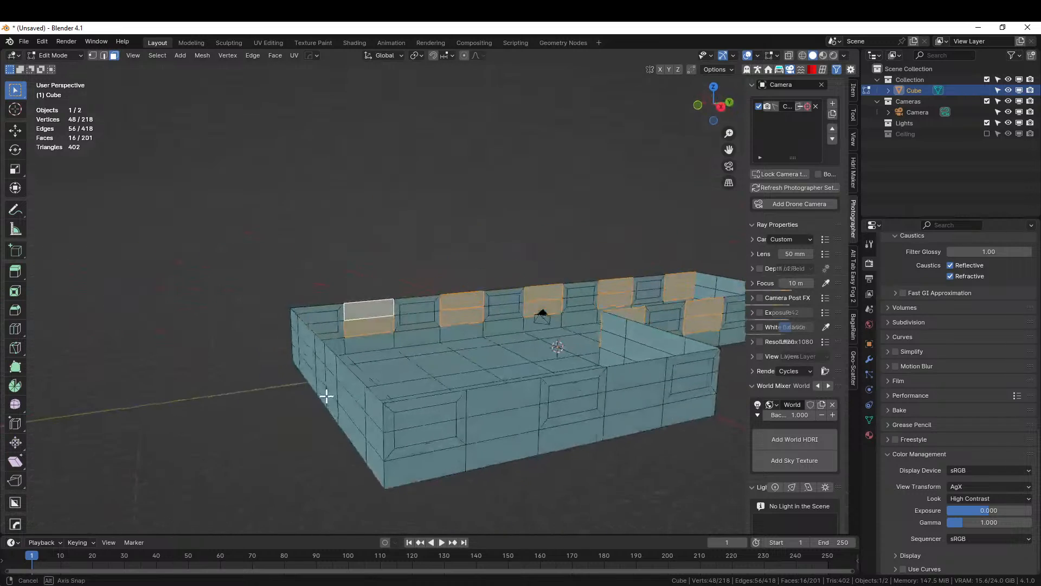
{"action": "right_click", "coordinate": [497, 402], "text": "shift"}
{"action": "right_click", "coordinate": [502, 425], "text": "shift"}
{"action": "right_click", "coordinate": [634, 382], "text": "shift"}
{"action": "right_click", "coordinate": [639, 399], "text": "shift"}
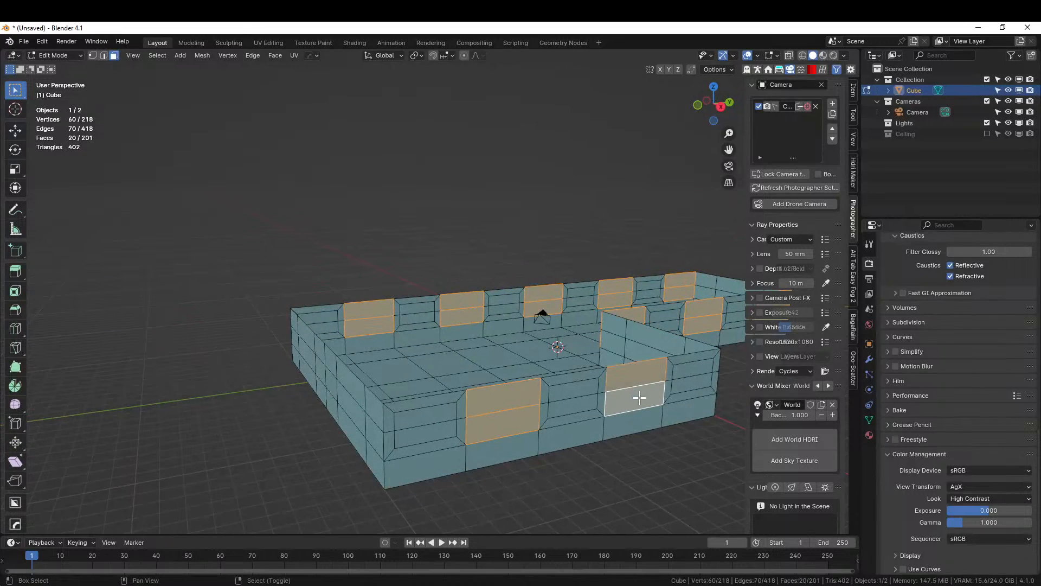
- Inset the selected alternate wall panels with a thickness of 0.5 m
{"action": "middle_click_drag", "start_coordinate": [639, 399], "coordinate": [395, 441]}
{"action": "middle_click_drag", "start_coordinate": [477, 432], "coordinate": [452, 444]}
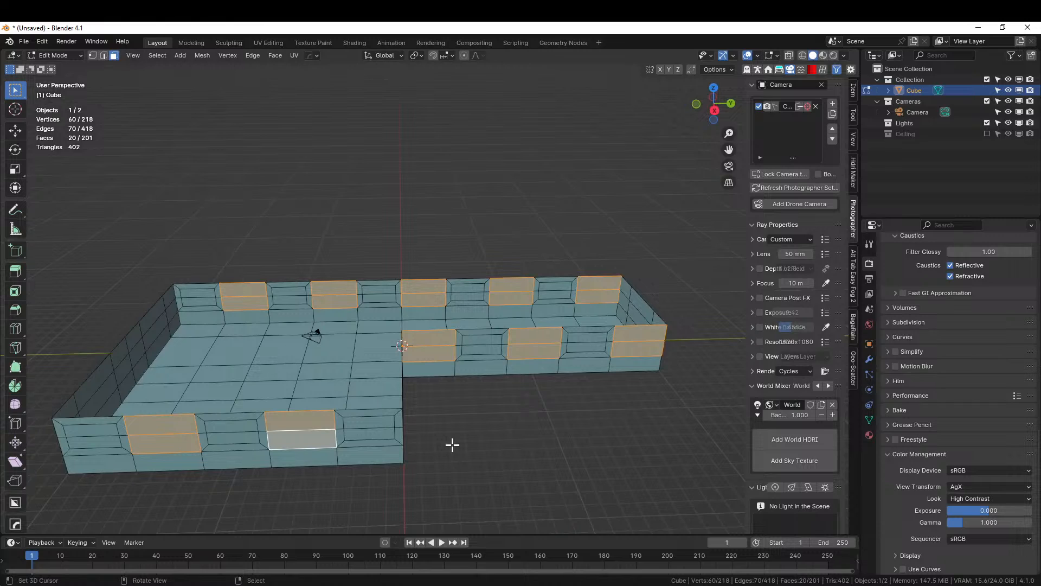
{"action": "type", "text": "i0.5"}
{"action": "key", "text": "Return"}
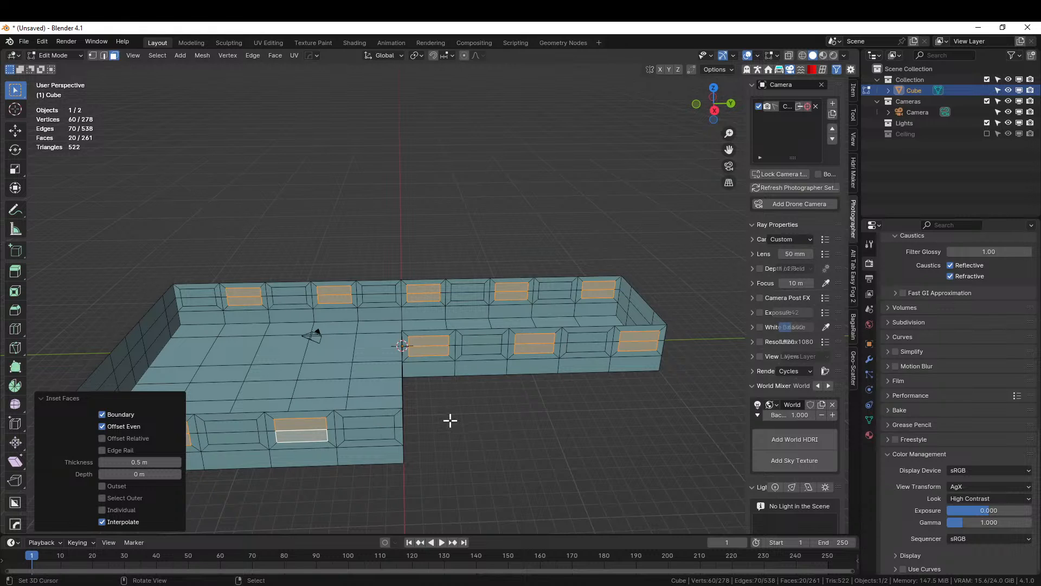
- Extend the selection to all window faces of equal area and hide all unselected geometry
{"action": "middle_click_drag", "start_coordinate": [450, 420], "coordinate": [623, 414]}
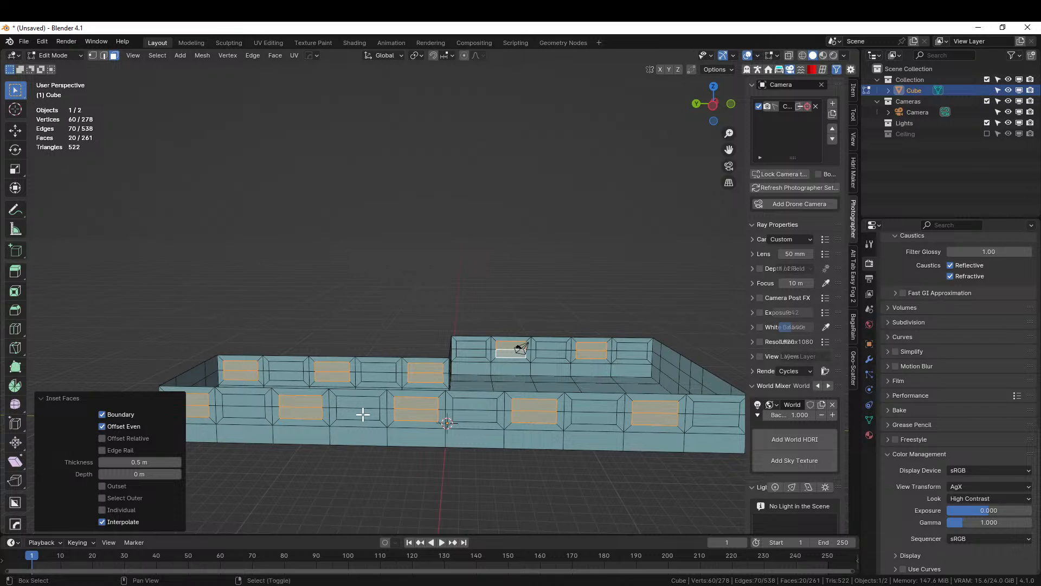
{"action": "key", "text": "shift+g"}
{"action": "left_click", "coordinate": [338, 367]}
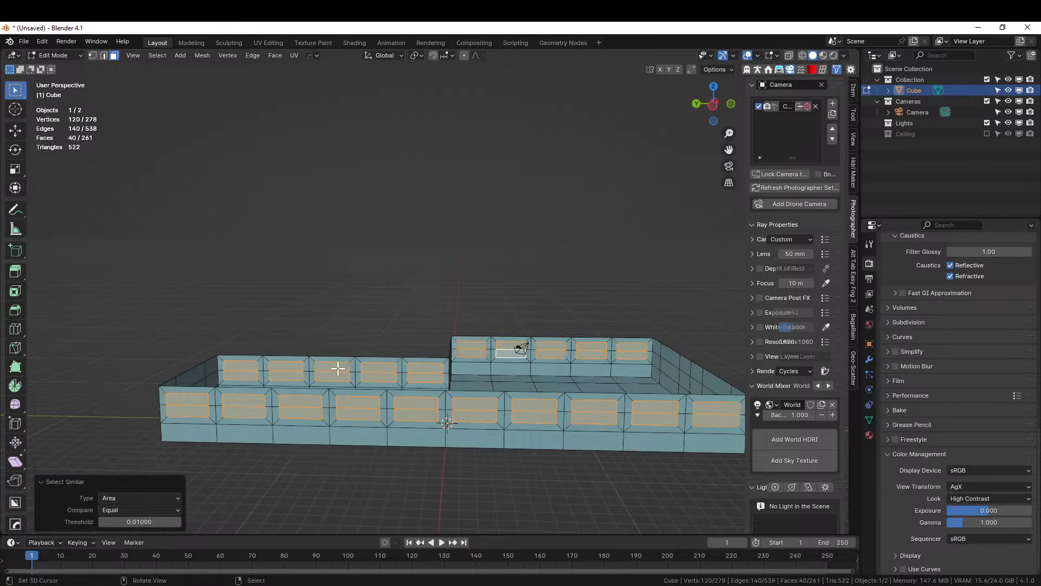
{"action": "middle_click_drag", "start_coordinate": [337, 367], "coordinate": [437, 420]}
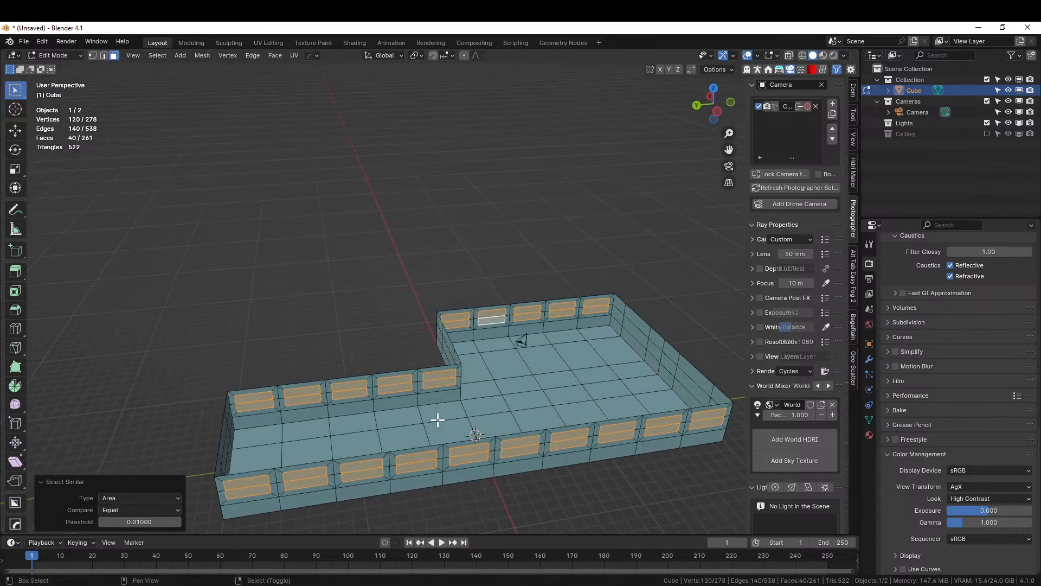
{"action": "key", "text": "shift+h"}
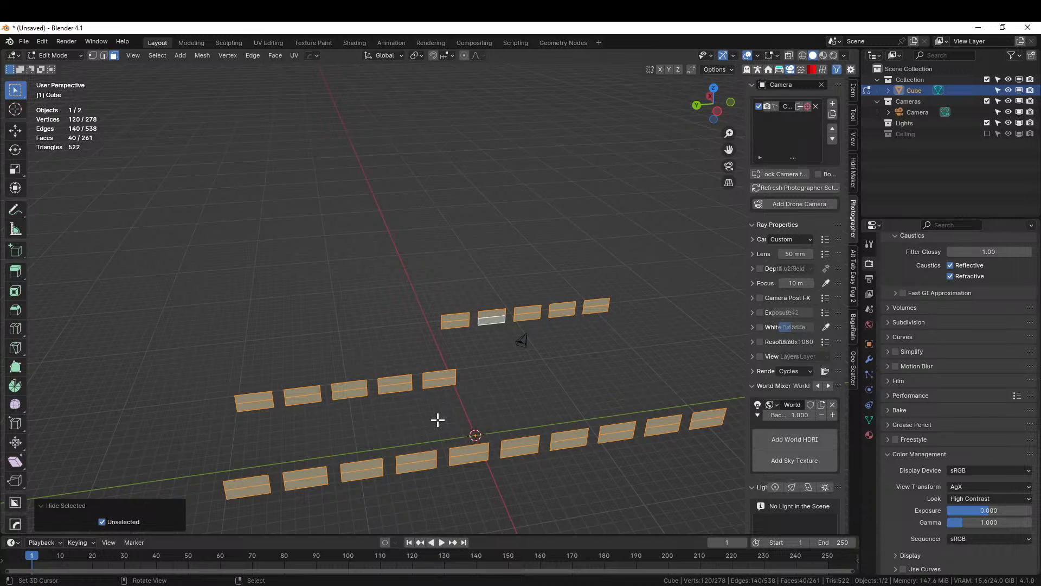
- Try subdividing the isolated window faces with 2 cuts
{"action": "middle_click_drag", "start_coordinate": [437, 419], "coordinate": [425, 387]}
{"action": "middle_click_drag", "start_coordinate": [464, 354], "coordinate": [475, 337], "text": "shift"}
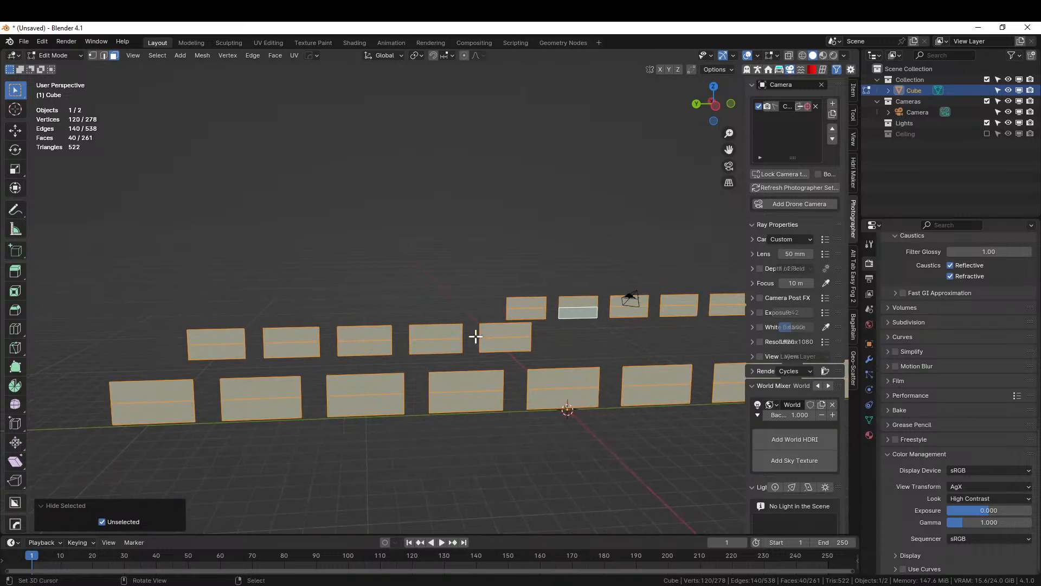
{"action": "right_click", "coordinate": [444, 355]}
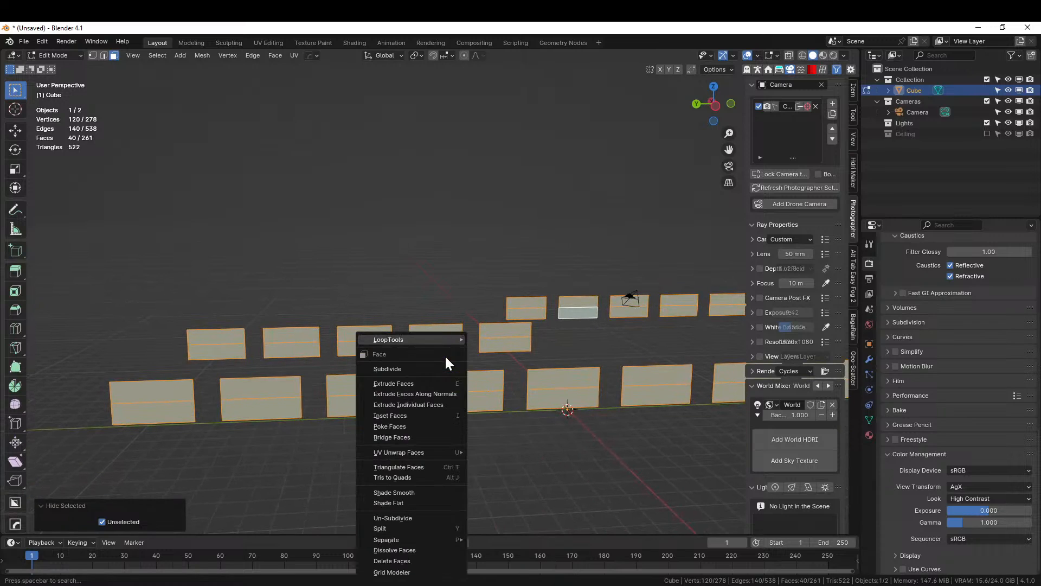
{"action": "left_click", "coordinate": [411, 369]}
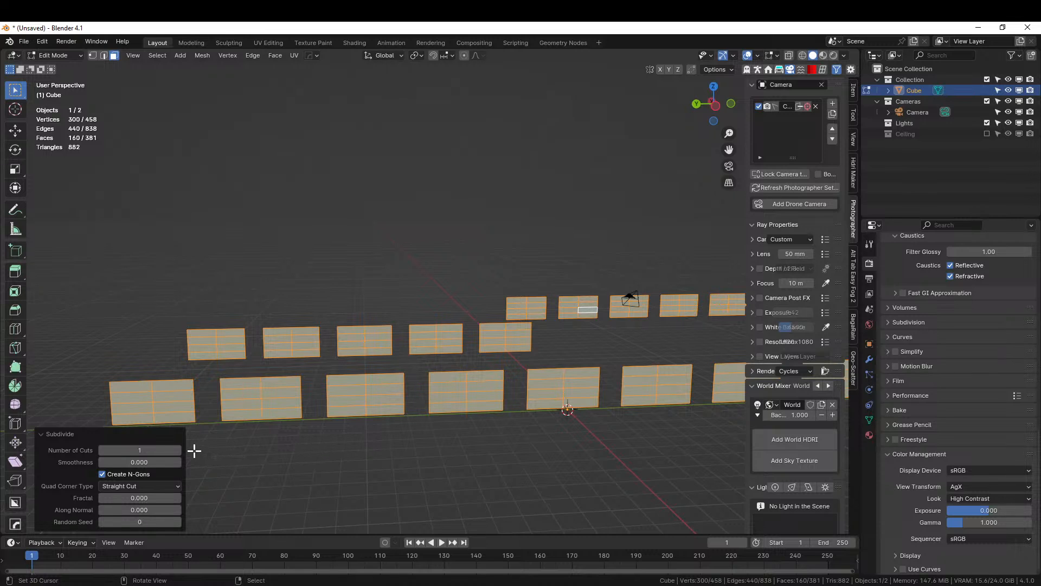
{"action": "left_click", "coordinate": [178, 450]}
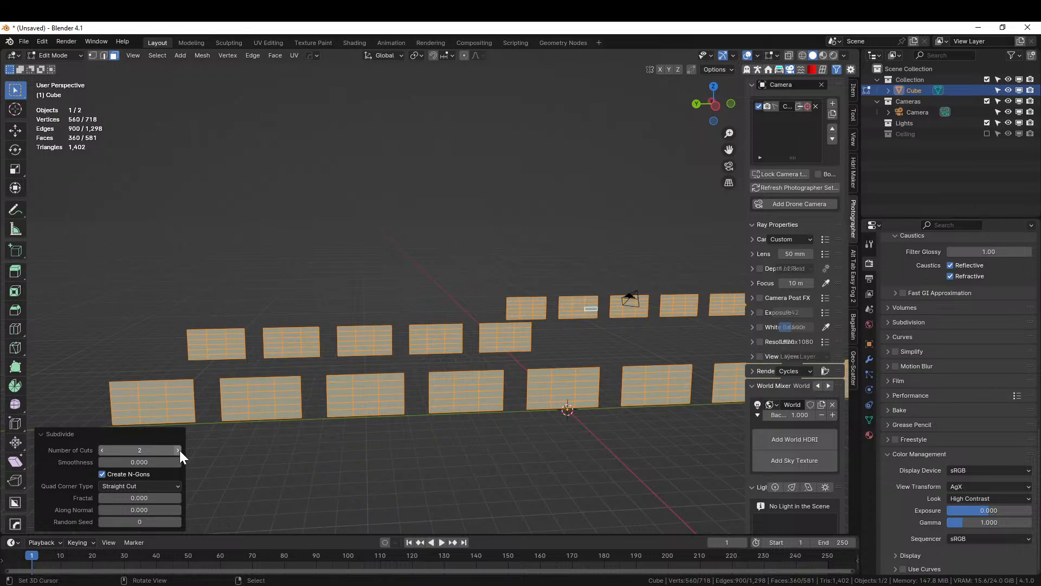
{"action": "key", "text": "ctrl+z"}
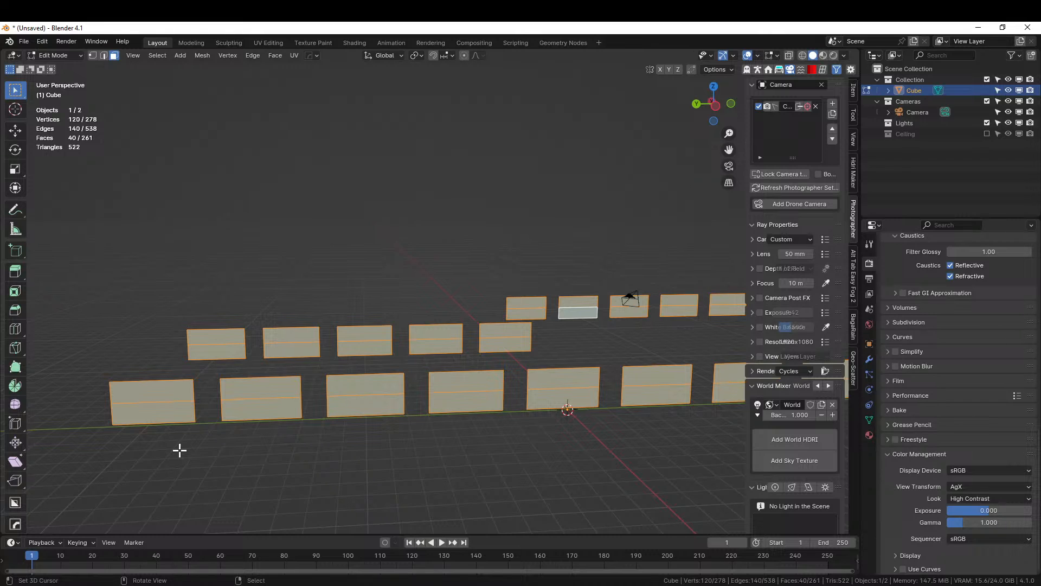
- In edge selection mode, add two evenly spaced vertical loop cuts to each of the long wall's first and second windows
{"action": "left_click", "coordinate": [142, 383]}
{"action": "key", "text": "2"}
{"action": "left_click", "coordinate": [143, 383]}
{"action": "key", "text": "ctrl+r"}
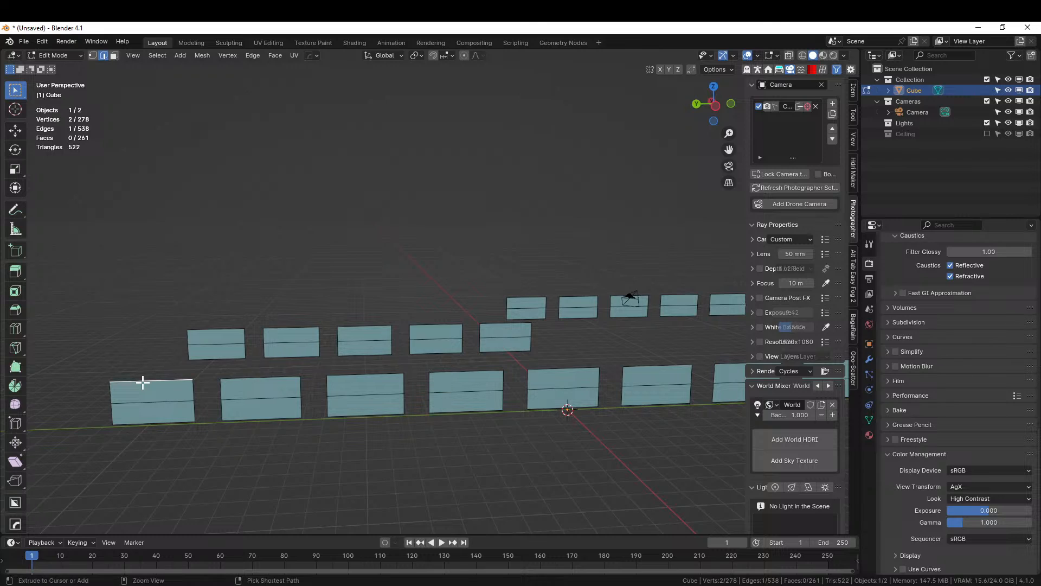
{"action": "scroll", "coordinate": [143, 383], "scroll_direction": "up", "scroll_amount": 1}
{"action": "left_click", "coordinate": [143, 383]}
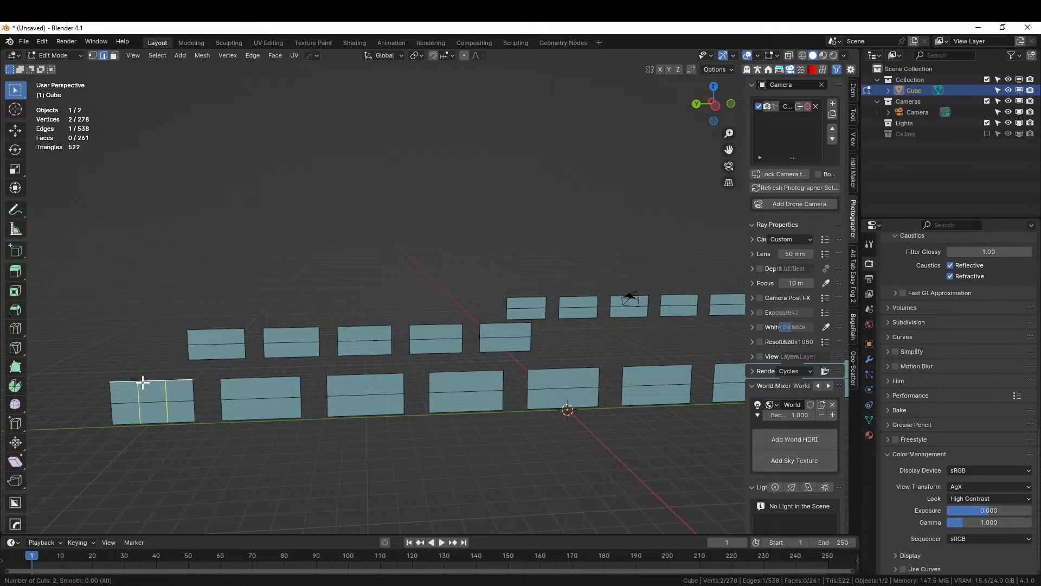
{"action": "left_click", "coordinate": [143, 383]}
{"action": "left_click", "coordinate": [265, 375]}
{"action": "key", "text": "ctrl+r"}
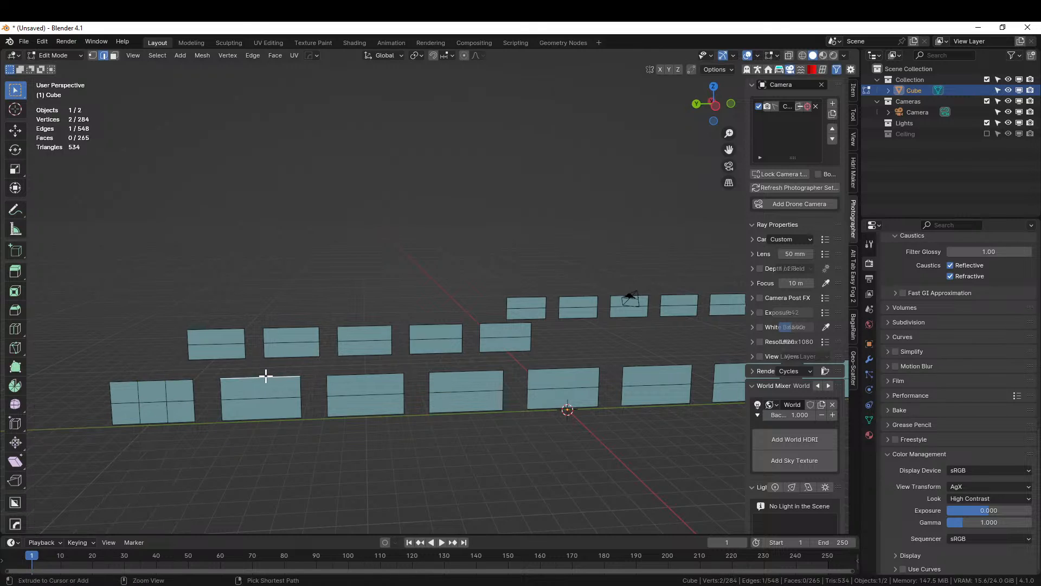
{"action": "scroll", "coordinate": [265, 376], "scroll_direction": "up", "scroll_amount": 1}
{"action": "left_click", "coordinate": [266, 376]}
{"action": "left_click", "coordinate": [266, 376]}
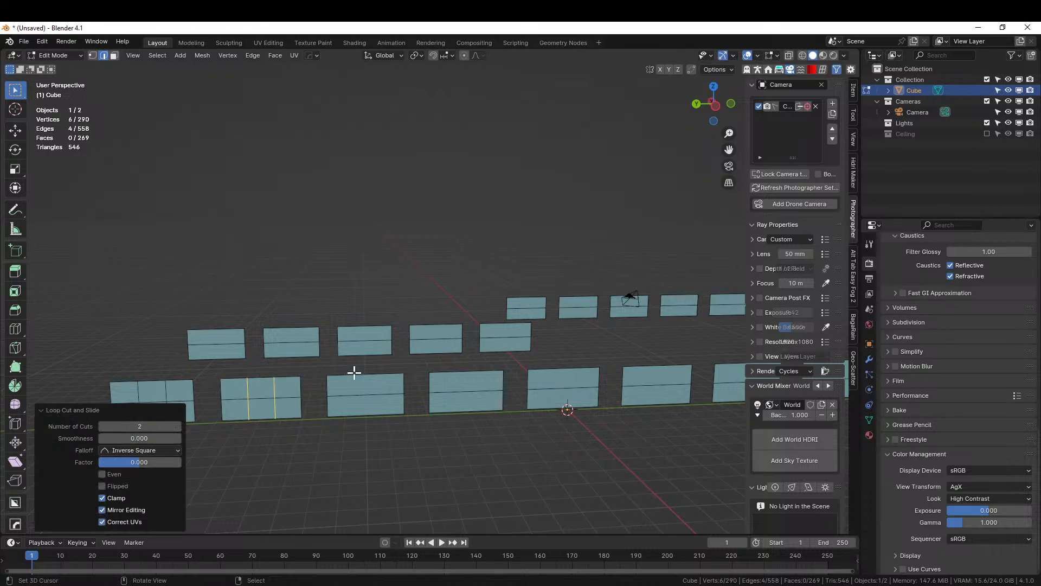
- Add two evenly spaced vertical loop cuts to each of the long wall's third and fourth windows
{"action": "left_click", "coordinate": [353, 373]}
{"action": "key", "text": "ctrl+r"}
{"action": "left_click", "coordinate": [353, 373]}
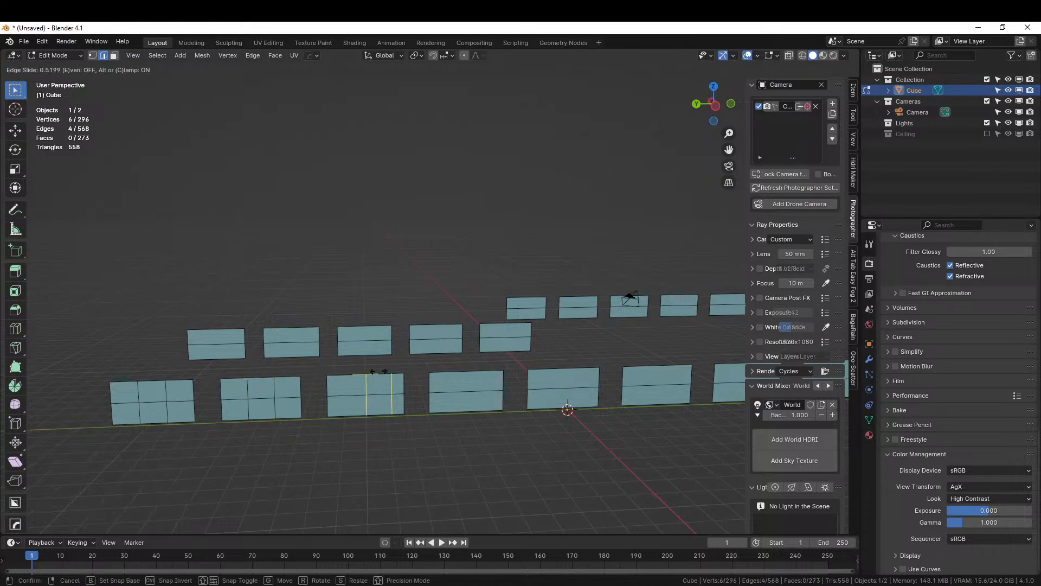
{"action": "right_click", "coordinate": [384, 368]}
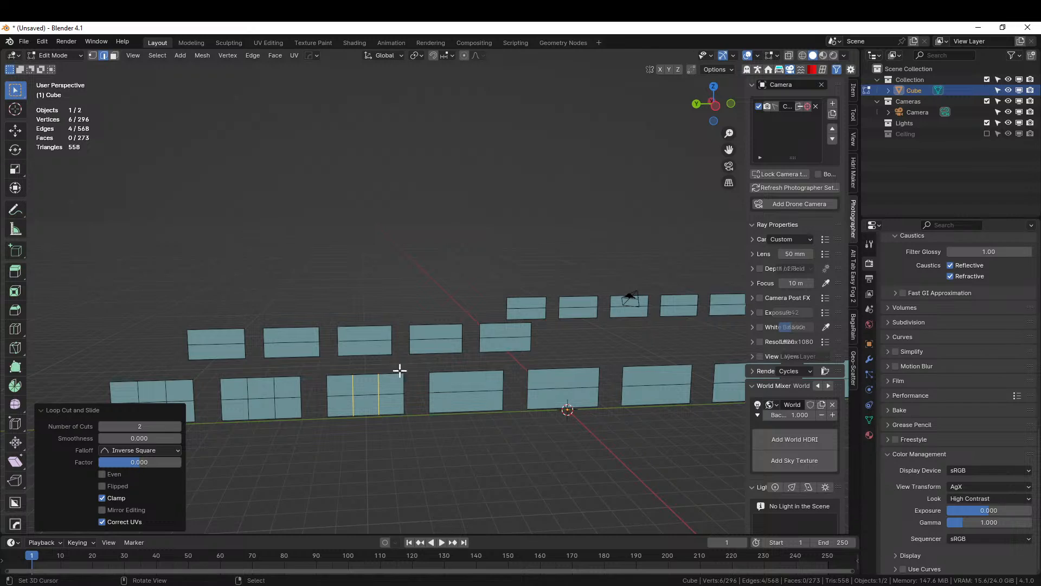
{"action": "left_click", "coordinate": [458, 370]}
{"action": "key", "text": "ctrl+r"}
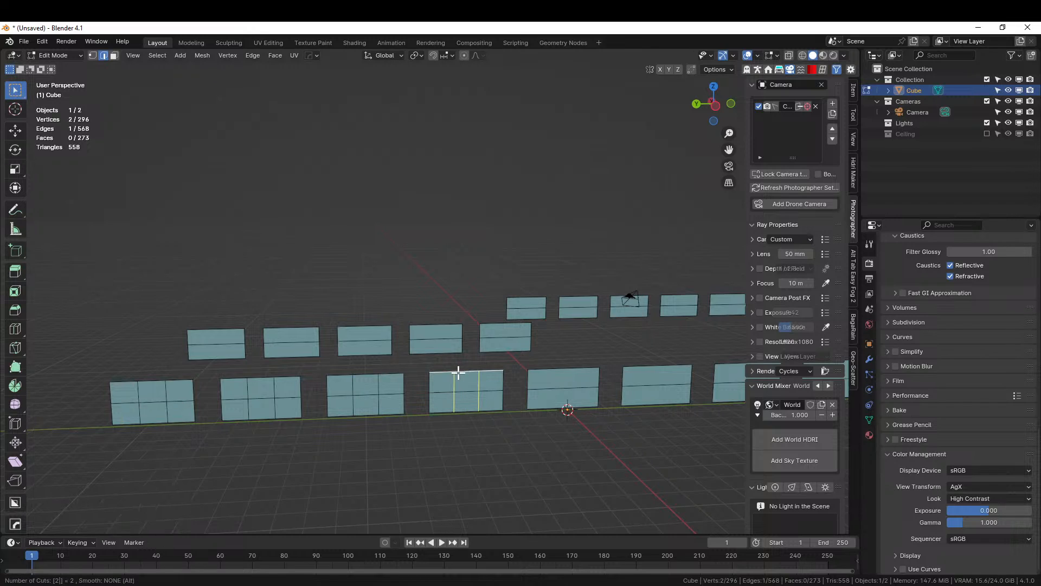
{"action": "left_click", "coordinate": [458, 371]}
{"action": "right_click", "coordinate": [509, 372]}
- Add two evenly spaced vertical loop cuts to each of the long wall's fifth and sixth windows
{"action": "left_click", "coordinate": [556, 368]}
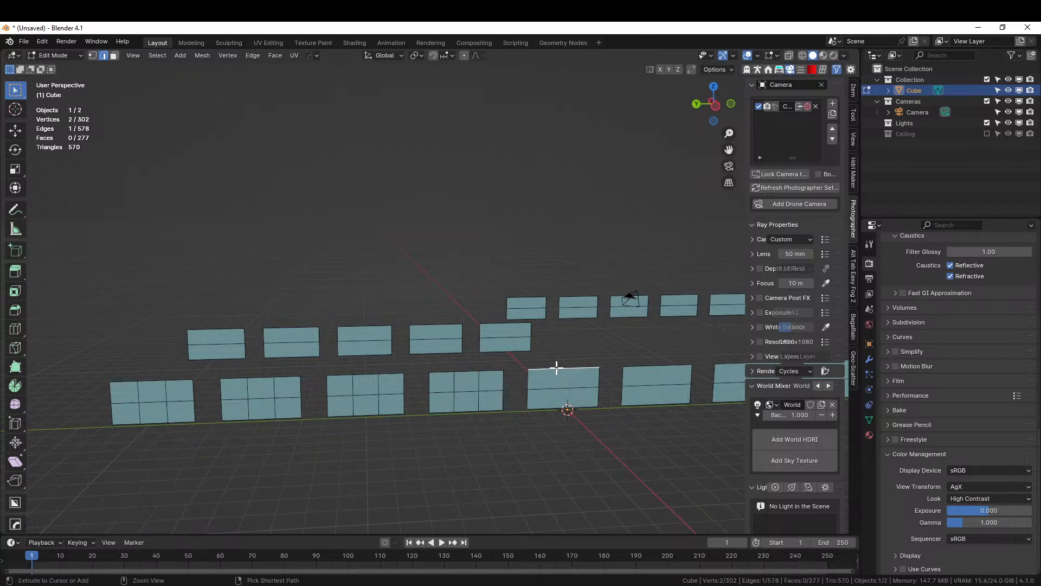
{"action": "key", "text": "ctrl+r"}
{"action": "left_click", "coordinate": [564, 379]}
{"action": "right_click", "coordinate": [566, 384]}
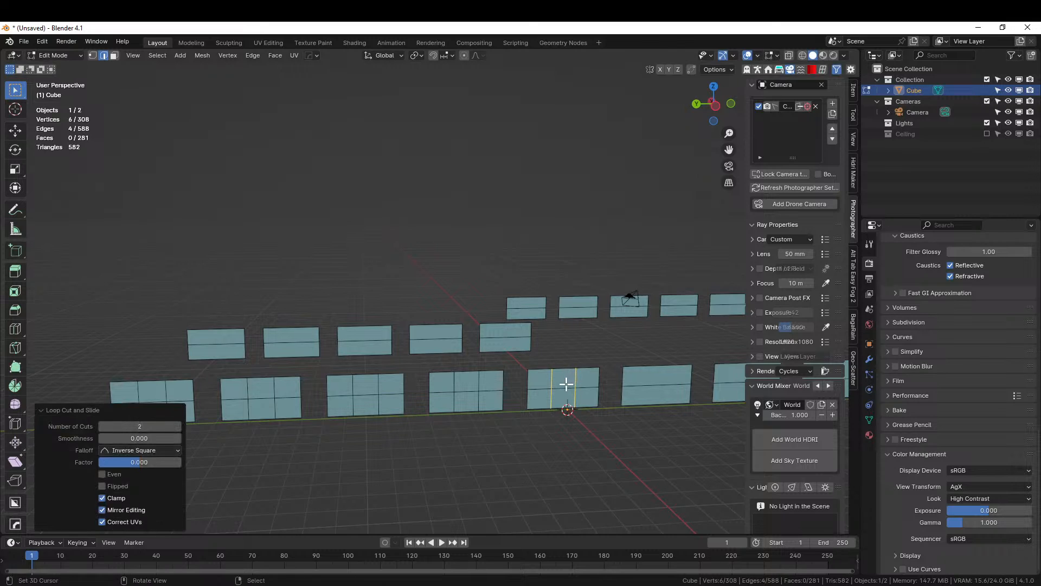
{"action": "middle_click_drag", "start_coordinate": [566, 384], "coordinate": [450, 383], "text": "shift"}
{"action": "left_click", "coordinate": [483, 369]}
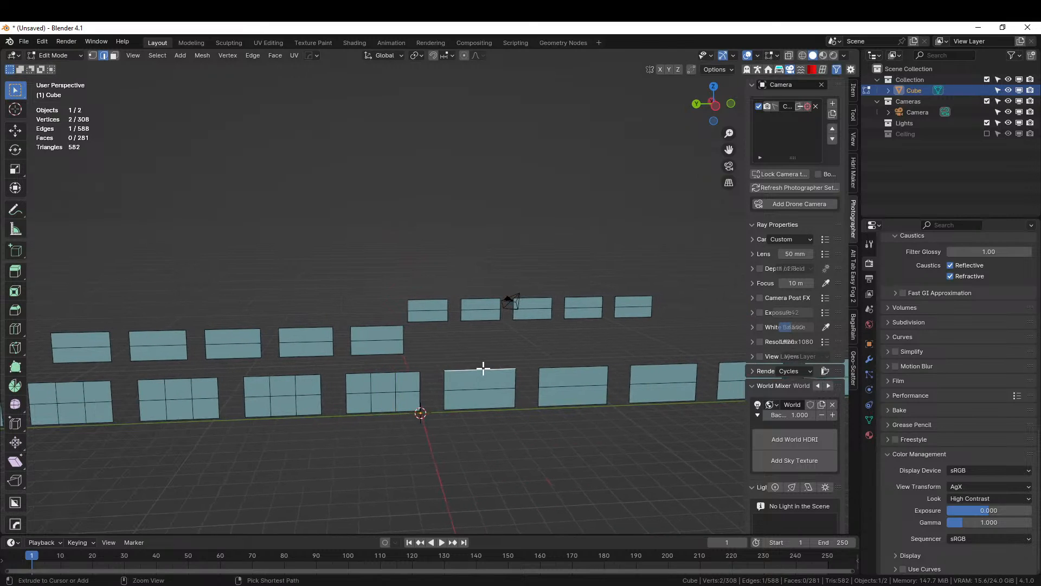
{"action": "key", "text": "ctrl+r"}
{"action": "left_click", "coordinate": [483, 369]}
{"action": "right_click", "coordinate": [552, 378]}
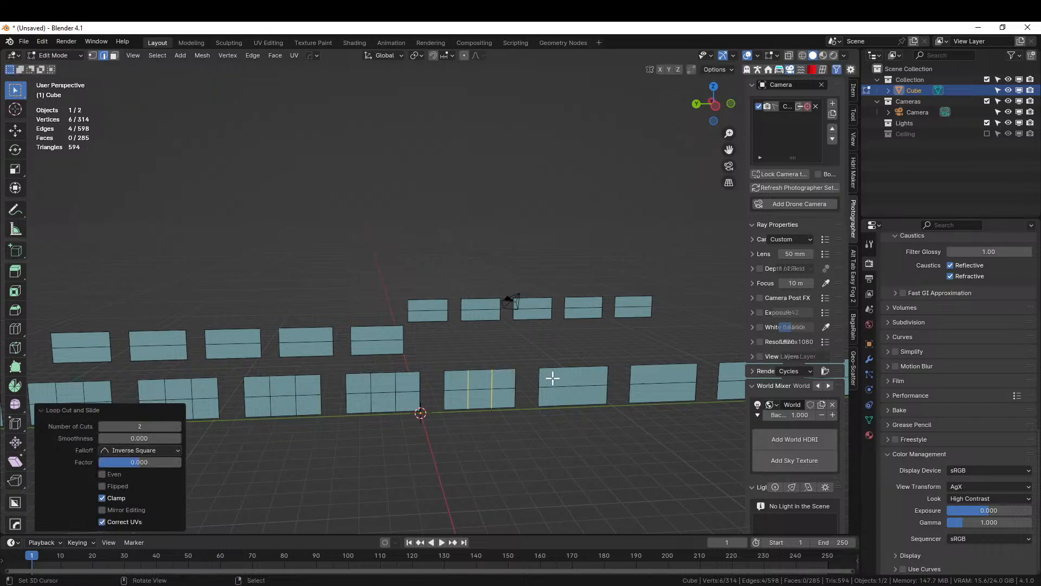
- Add two evenly spaced vertical loop cuts to each of the long wall's seventh and eighth windows
{"action": "left_click", "coordinate": [565, 366]}
{"action": "key", "text": "ctrl+r"}
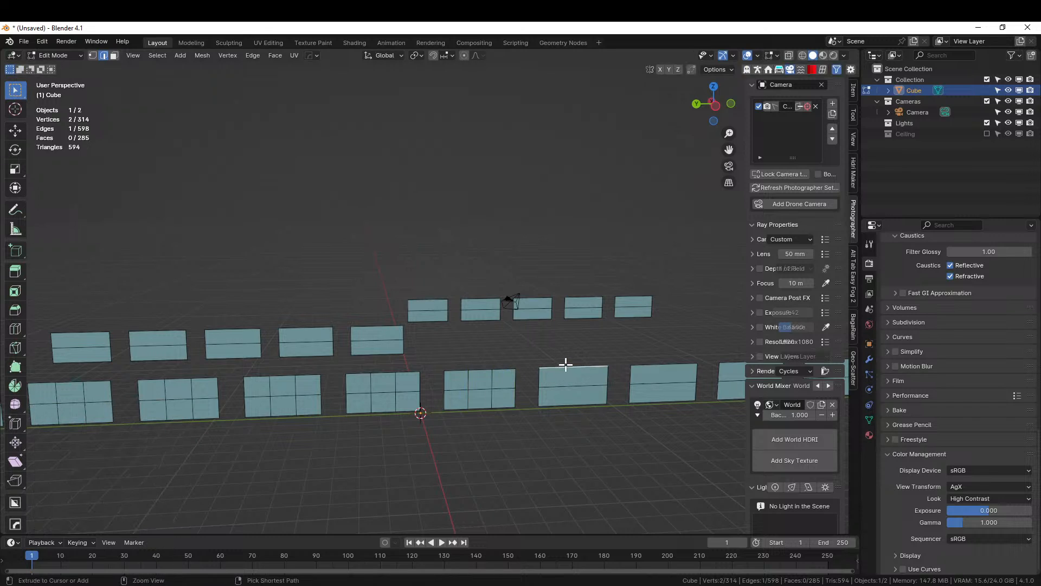
{"action": "left_click", "coordinate": [566, 366]}
{"action": "right_click", "coordinate": [566, 366]}
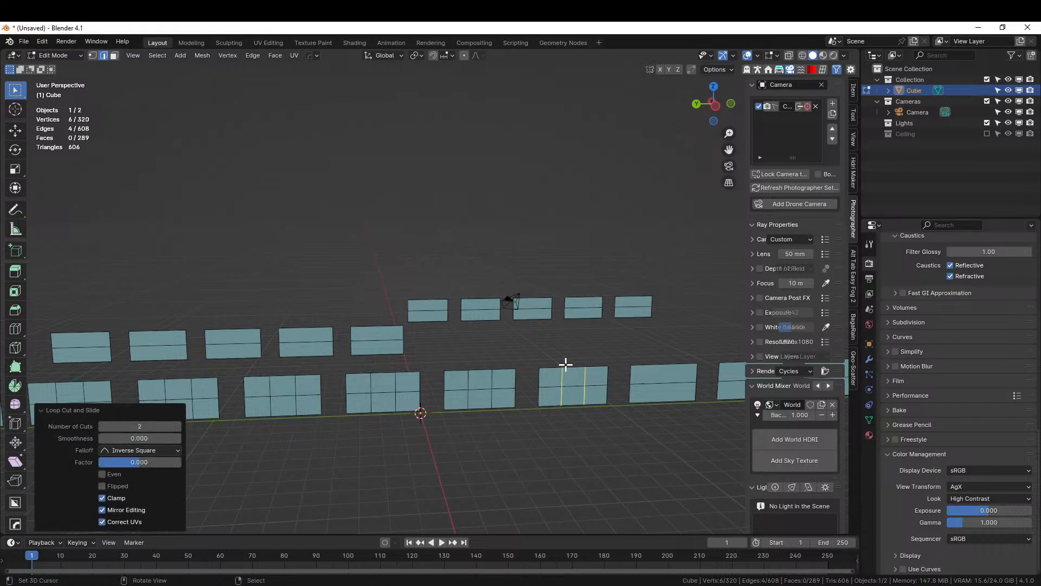
{"action": "left_click", "coordinate": [661, 363]}
{"action": "key", "text": "ctrl+r"}
{"action": "left_click", "coordinate": [662, 361]}
{"action": "right_click", "coordinate": [661, 361]}
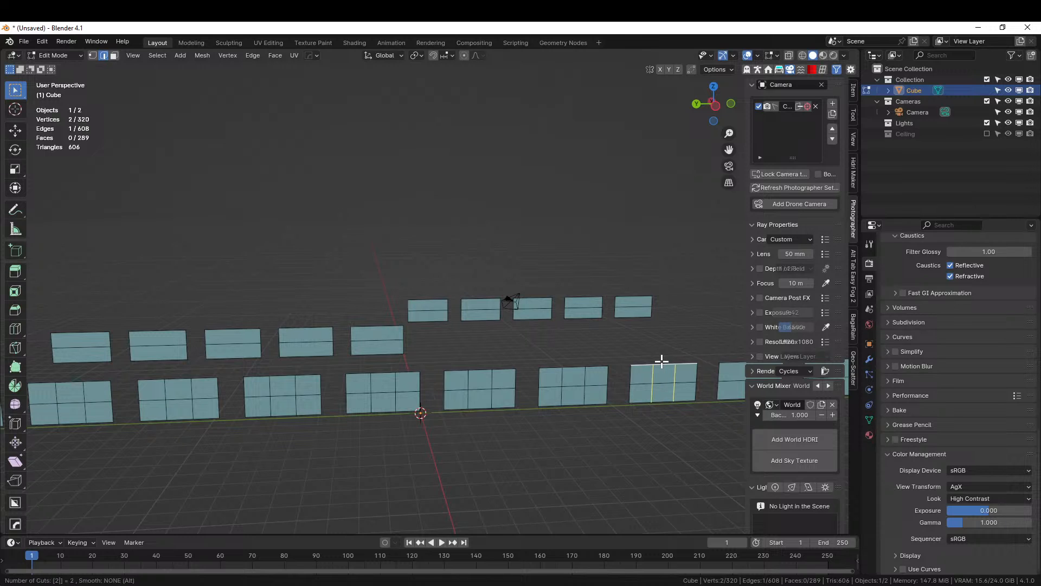
- Add two evenly spaced vertical loop cuts to each of the long wall's ninth and tenth windows
{"action": "middle_click_drag", "start_coordinate": [662, 360], "coordinate": [530, 344], "text": "shift"}
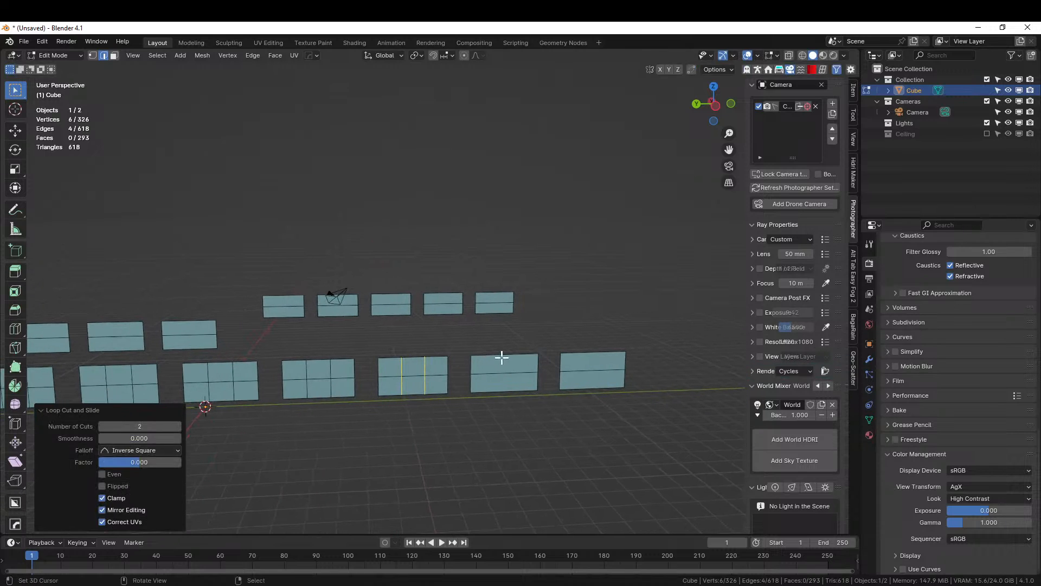
{"action": "left_click", "coordinate": [501, 356]}
{"action": "key", "text": "ctrl+r"}
{"action": "left_click", "coordinate": [502, 357]}
{"action": "right_click", "coordinate": [501, 357]}
{"action": "key", "text": "ctrl+r"}
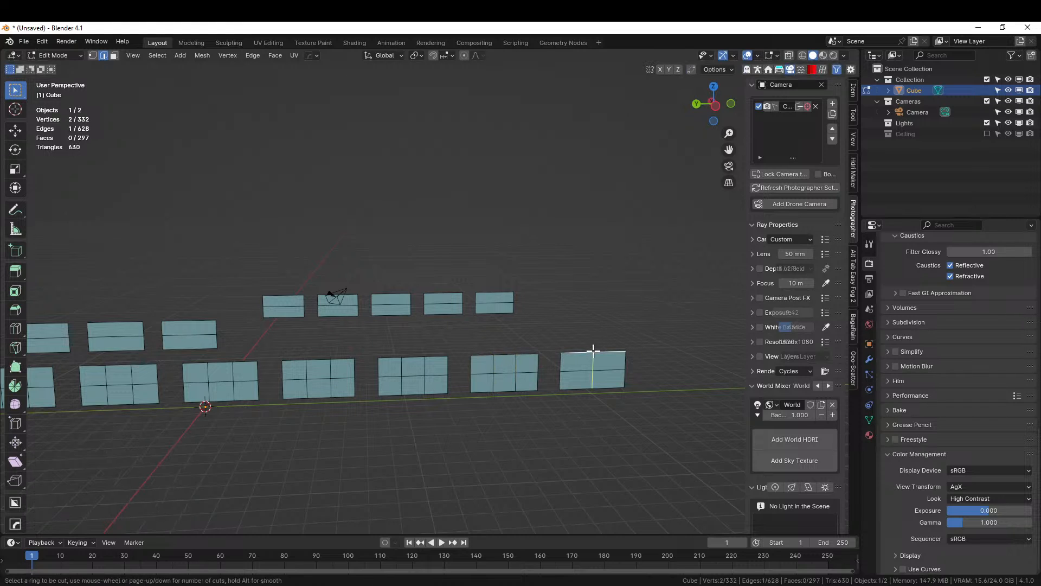
{"action": "left_click", "coordinate": [594, 351]}
{"action": "right_click", "coordinate": [593, 351]}
- Add two evenly spaced vertical loop cuts to the first and second windows of the five-window wall farthest from the long wall
{"action": "middle_click_drag", "start_coordinate": [593, 351], "coordinate": [366, 371]}
{"action": "key", "text": "ctrl+r"}
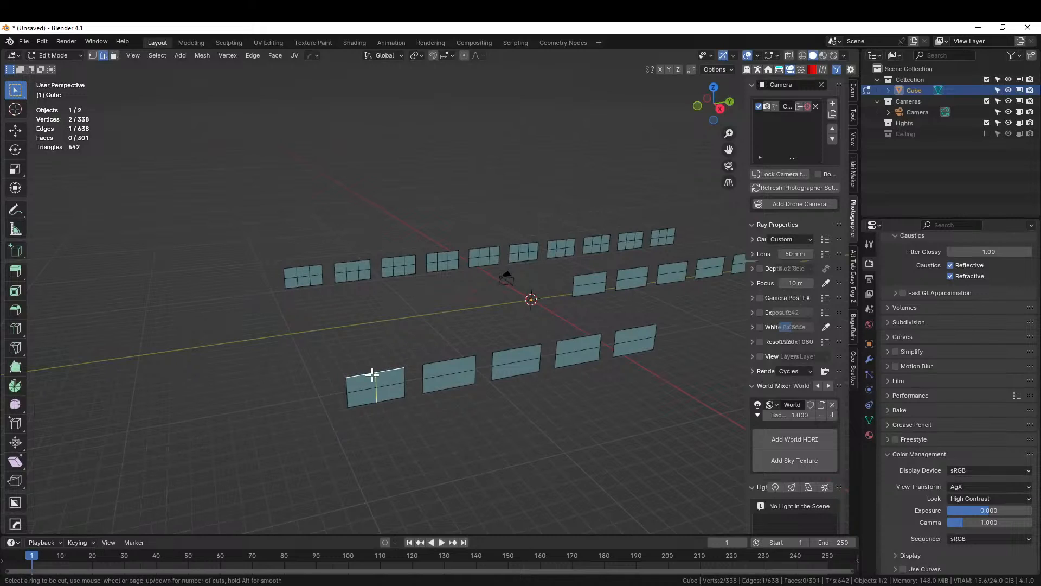
{"action": "left_click", "coordinate": [367, 375]}
{"action": "right_click", "coordinate": [367, 375]}
{"action": "key", "text": "ctrl+r"}
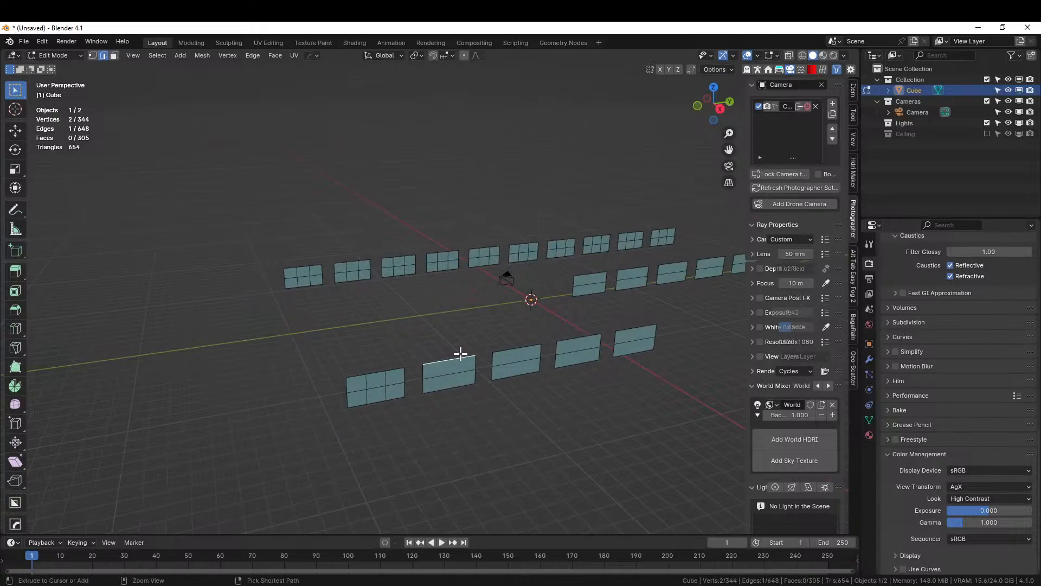
{"action": "left_click", "coordinate": [461, 354]}
{"action": "right_click", "coordinate": [461, 353]}
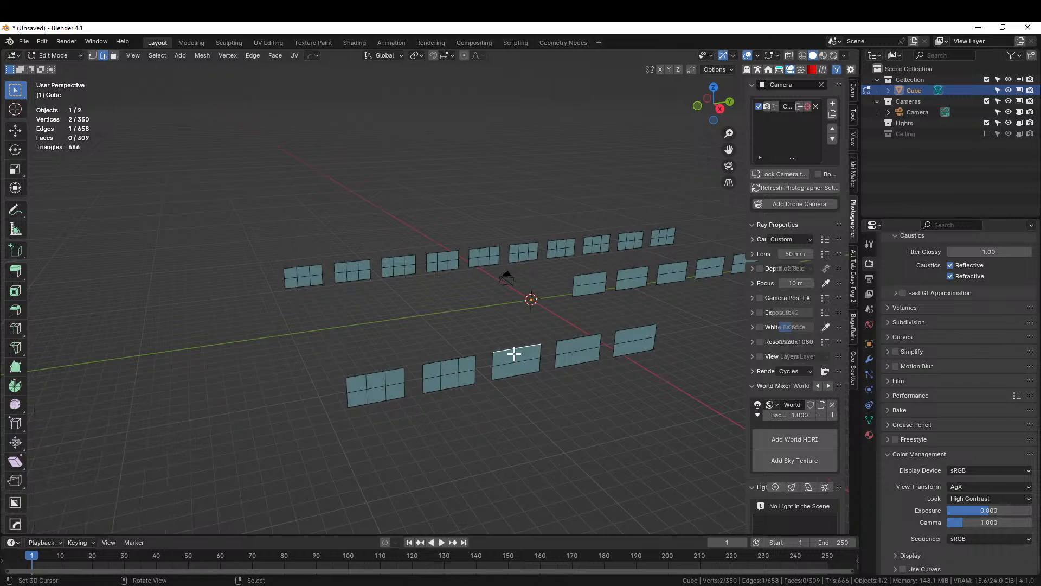
- Add two evenly spaced vertical loop cuts to the third, fourth and fifth windows of the wall farthest from the long wall
{"action": "key", "text": "ctrl+r"}
{"action": "left_click", "coordinate": [514, 354]}
{"action": "right_click", "coordinate": [514, 354]}
{"action": "key", "text": "ctrl+r"}
{"action": "left_click", "coordinate": [571, 340]}
{"action": "right_click", "coordinate": [570, 343]}
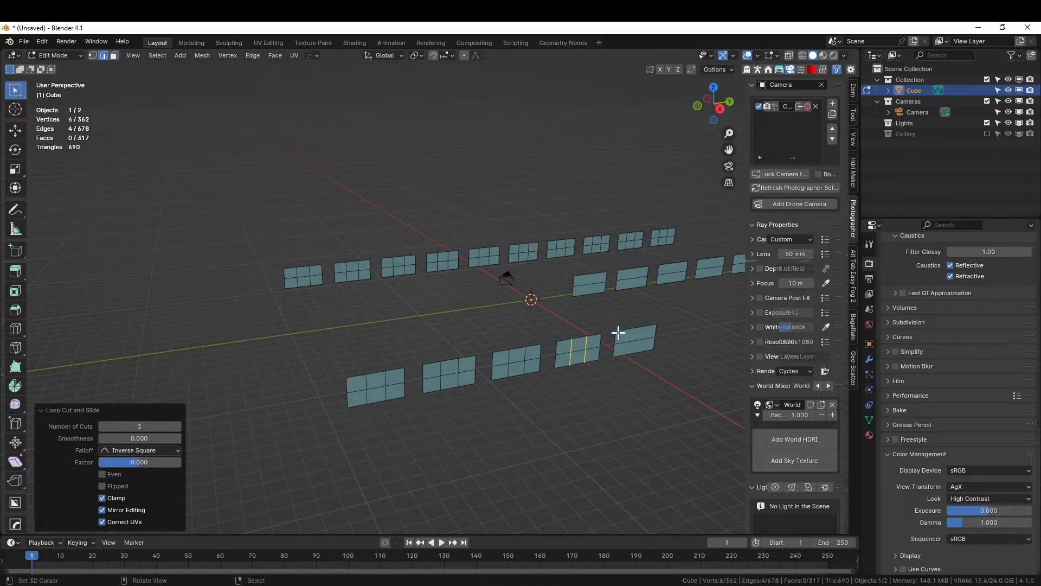
{"action": "key", "text": "ctrl+r"}
{"action": "left_click", "coordinate": [621, 330]}
{"action": "right_click", "coordinate": [621, 330]}
- Add two evenly spaced vertical loop cuts to the first and second windows of the five-window wall closer to the long wall
{"action": "middle_click_drag", "start_coordinate": [632, 333], "coordinate": [512, 375]}
{"action": "left_click", "coordinate": [505, 317]}
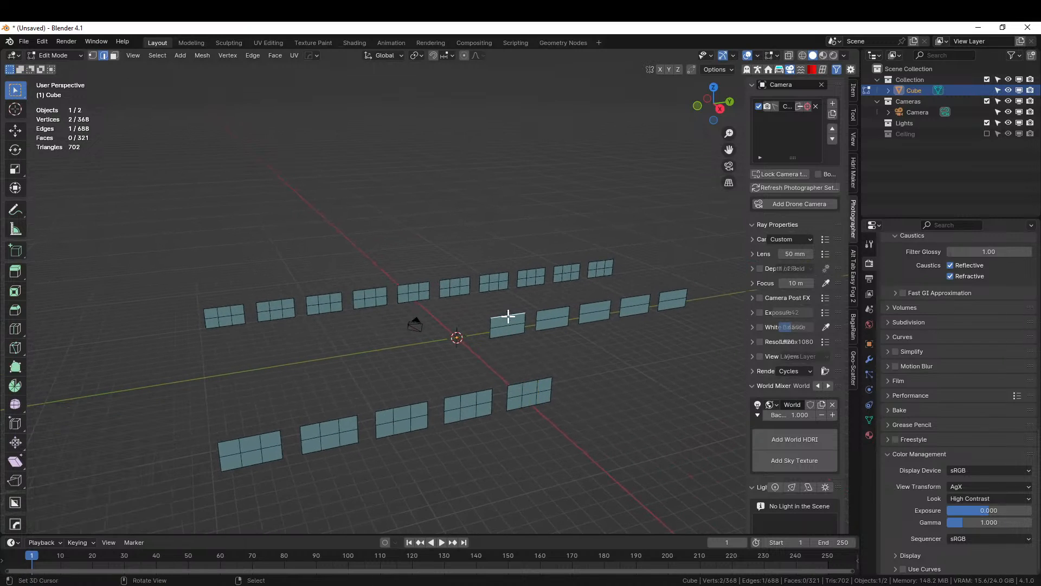
{"action": "key", "text": "ctrl+r"}
{"action": "left_click", "coordinate": [508, 315]}
{"action": "right_click", "coordinate": [508, 315]}
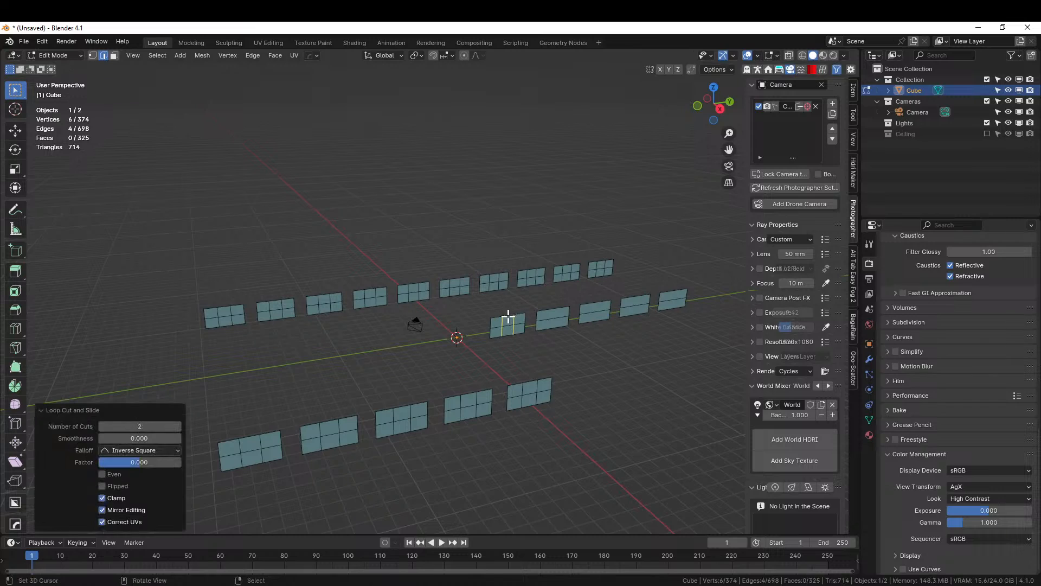
{"action": "key", "text": "ctrl+r"}
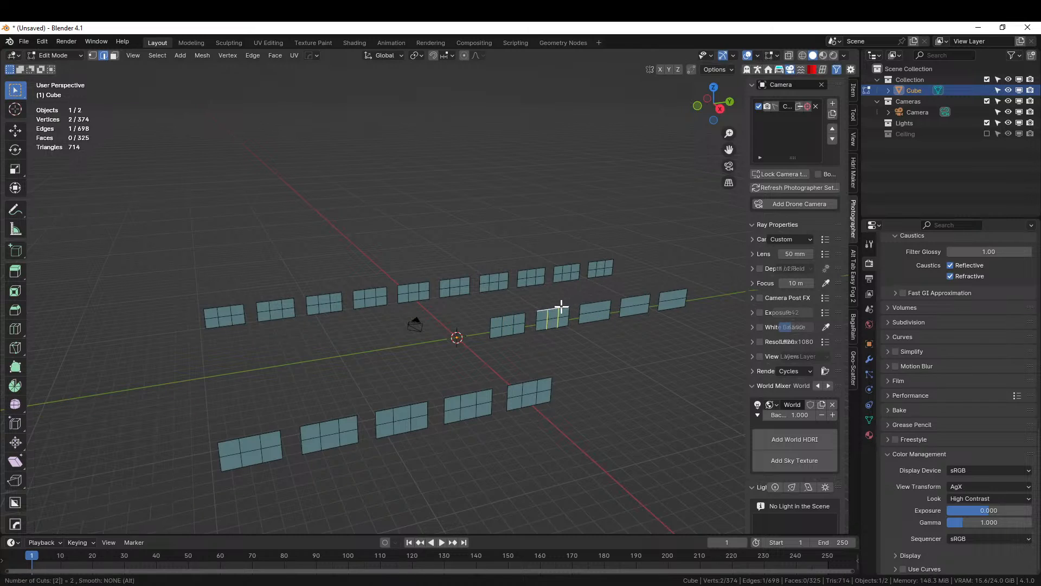
{"action": "left_click", "coordinate": [561, 306]}
{"action": "right_click", "coordinate": [562, 306]}
- Add two evenly spaced vertical loop cuts to the third, fourth and fifth windows of the five-window wall closer to the long wall
{"action": "key", "text": "ctrl+r"}
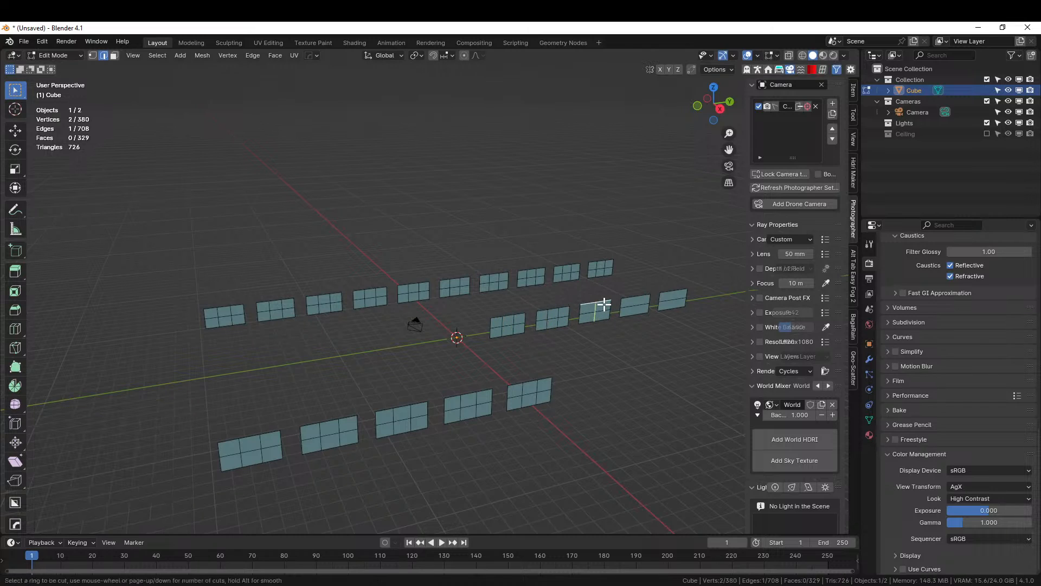
{"action": "left_click", "coordinate": [604, 304]}
{"action": "right_click", "coordinate": [604, 305]}
{"action": "key", "text": "ctrl+r"}
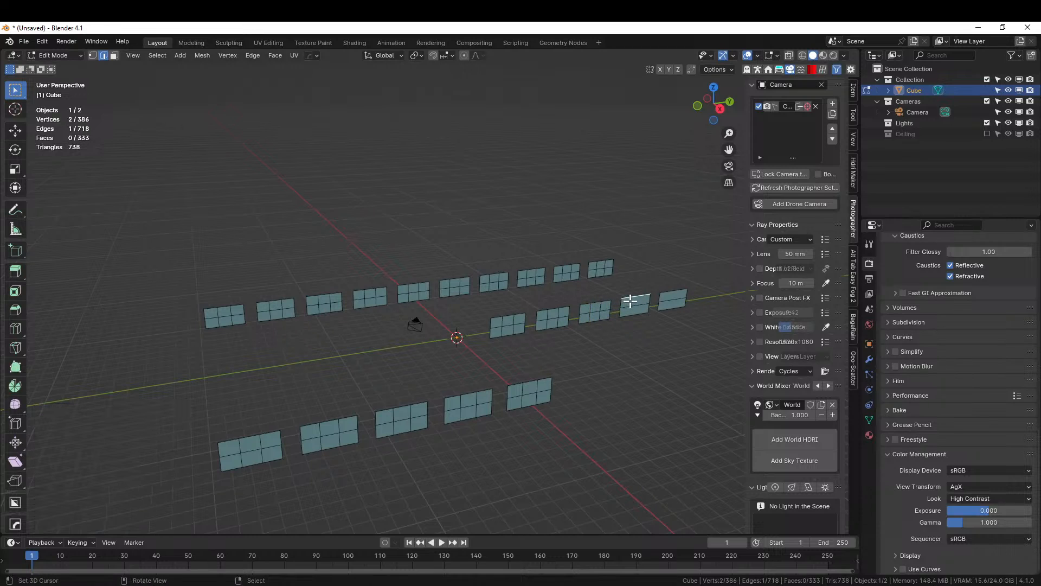
{"action": "left_click", "coordinate": [628, 302]}
{"action": "right_click", "coordinate": [630, 302]}
{"action": "key", "text": "ctrl+r"}
{"action": "left_click", "coordinate": [674, 294]}
{"action": "right_click", "coordinate": [673, 293]}
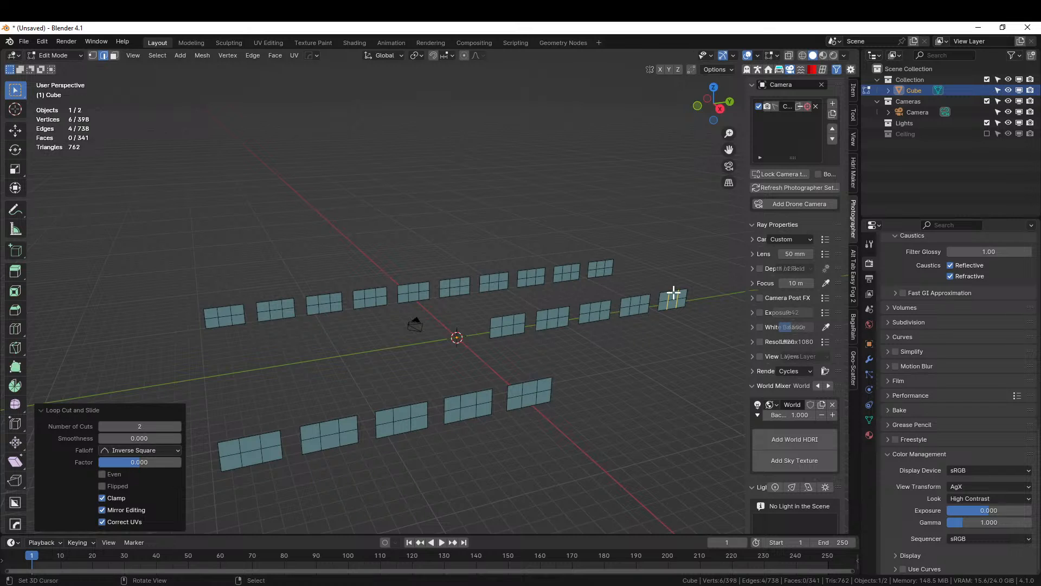
- Select all the visible window faces and subdivide them with one cut
{"action": "middle_click_drag", "start_coordinate": [484, 340], "coordinate": [639, 323]}
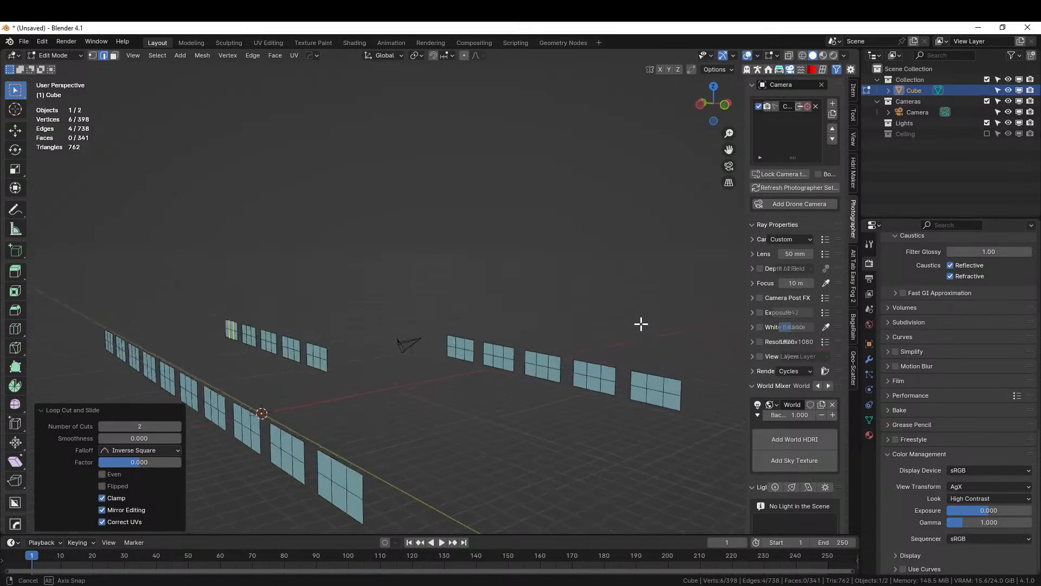
{"action": "middle_click_drag", "start_coordinate": [537, 325], "coordinate": [558, 372]}
{"action": "key", "text": "a"}
{"action": "right_click", "coordinate": [558, 372]}
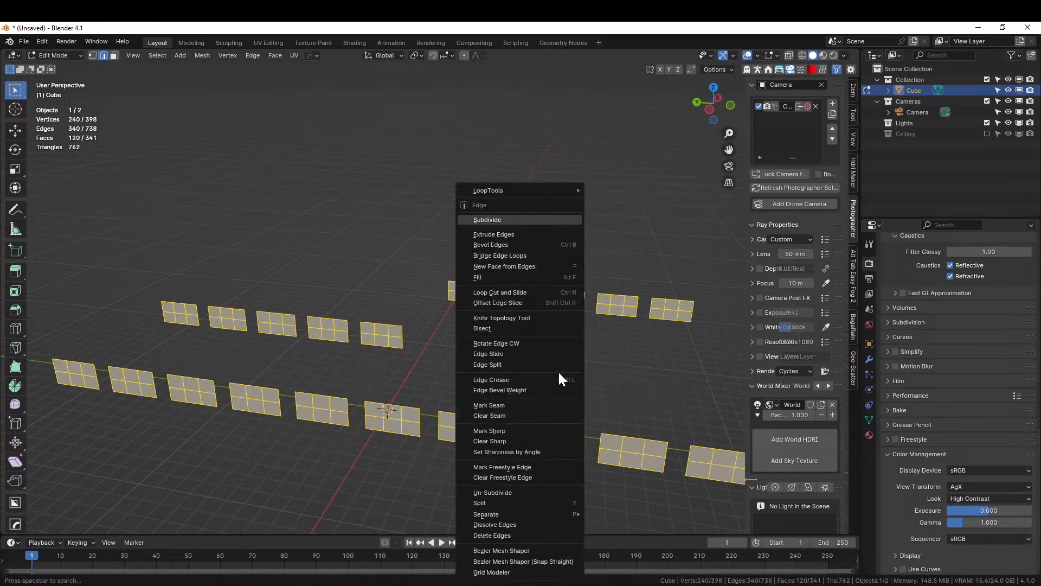
{"action": "left_click", "coordinate": [514, 219]}
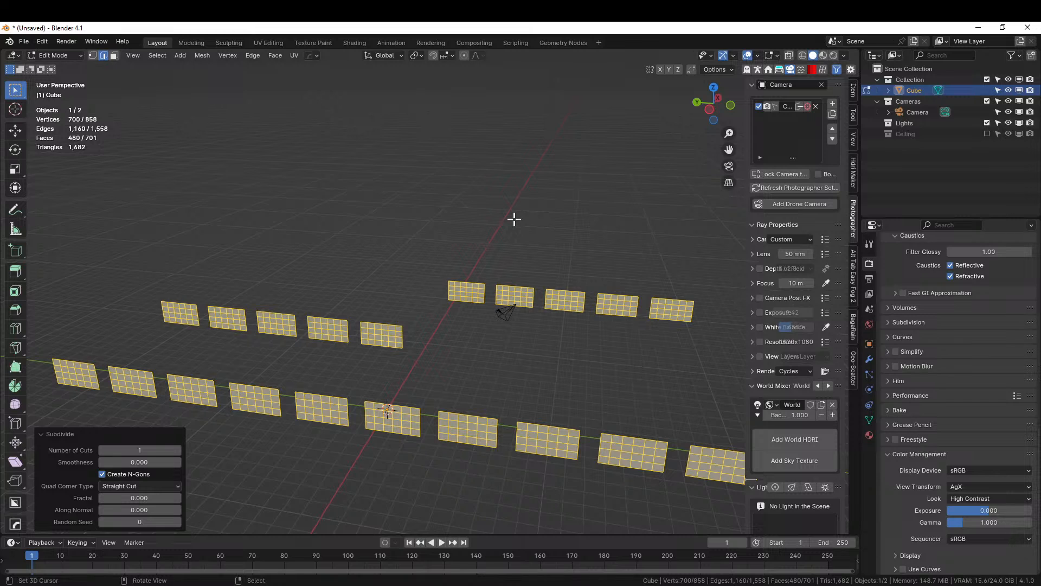
- Inset all the selected window panes as individual faces with a thickness of 0.025 m
{"action": "middle_click_drag", "start_coordinate": [305, 388], "coordinate": [532, 375], "text": "shift"}
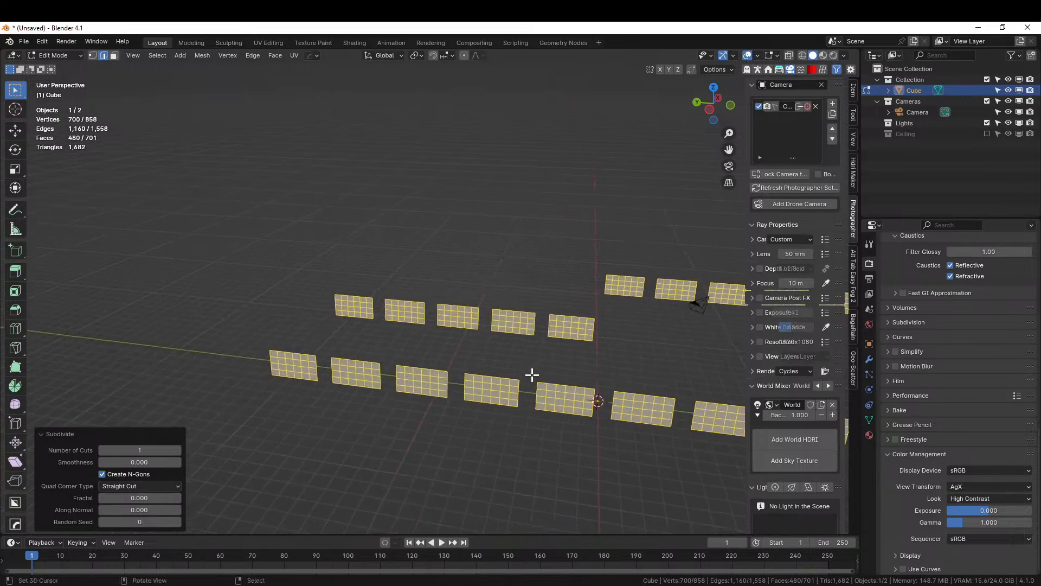
{"action": "scroll", "coordinate": [531, 374], "scroll_direction": "up", "scroll_amount": 3}
{"action": "scroll", "coordinate": [472, 385], "scroll_direction": "up", "scroll_amount": 1}
{"action": "middle_click_drag", "start_coordinate": [462, 387], "coordinate": [441, 314]}
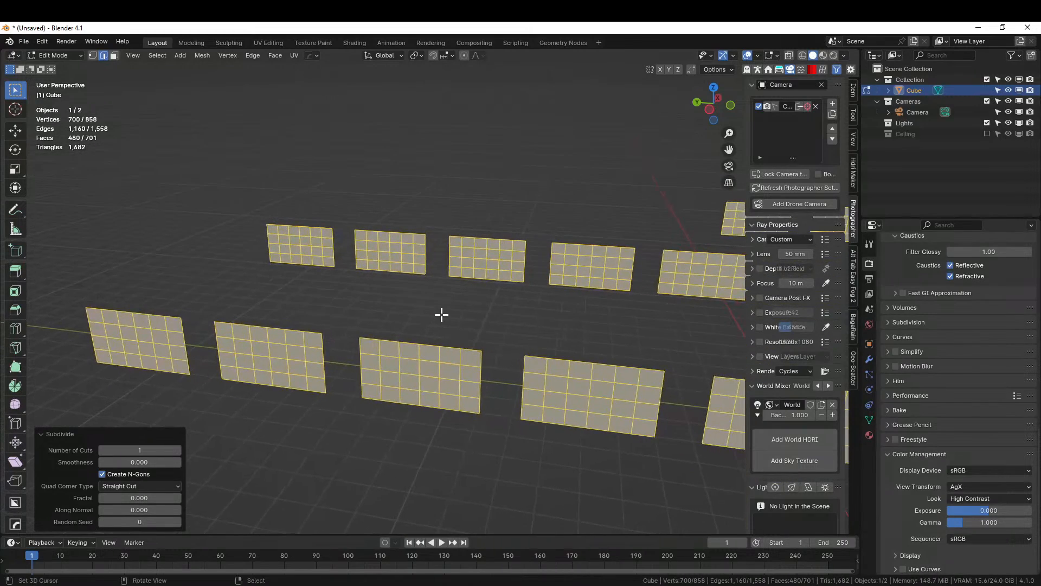
{"action": "scroll", "coordinate": [441, 314], "scroll_direction": "up", "scroll_amount": 2}
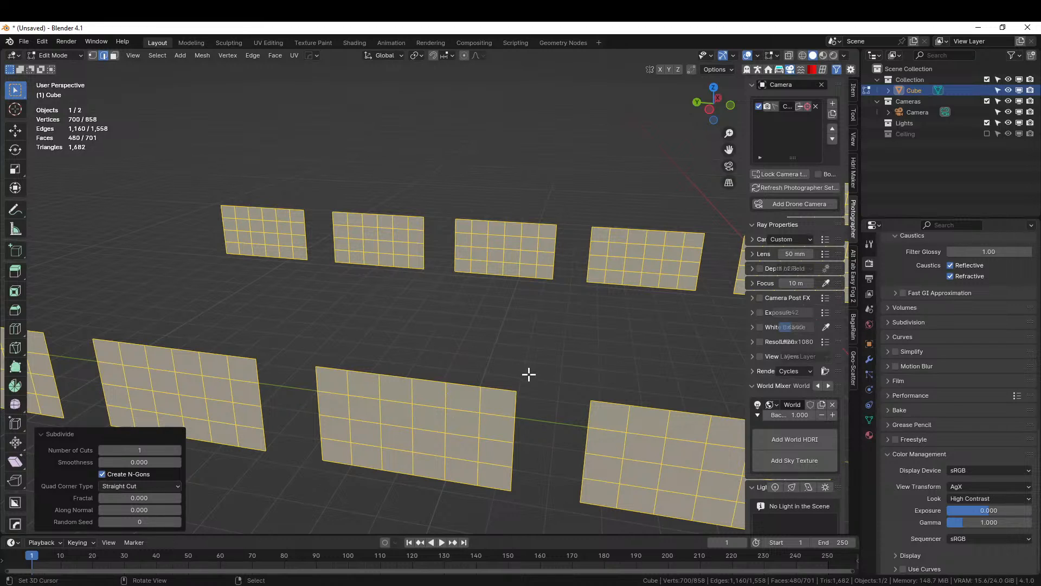
{"action": "key", "text": "i"}
{"action": "key", "text": "i"}
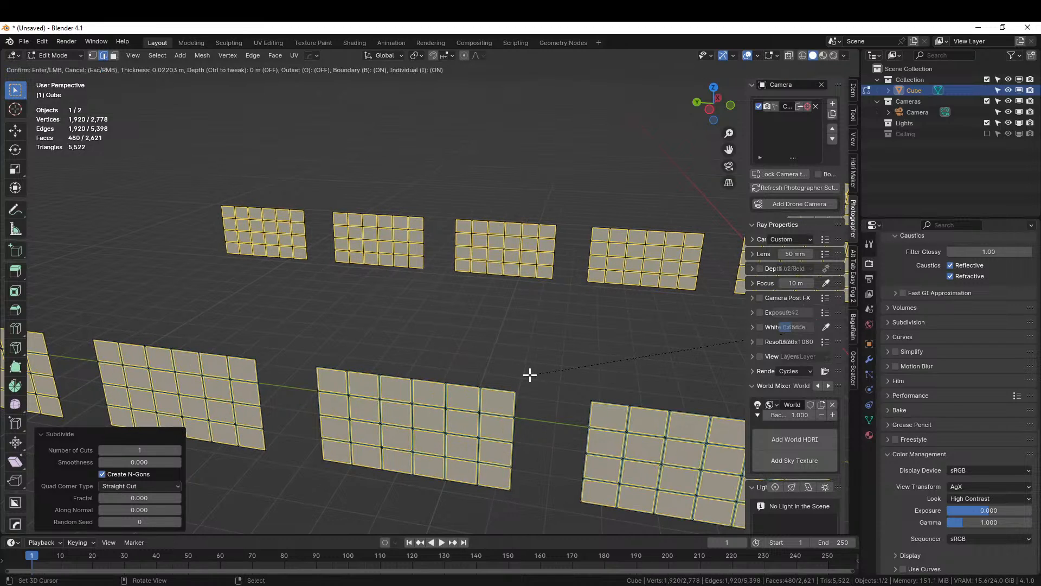
{"action": "left_click", "coordinate": [526, 373]}
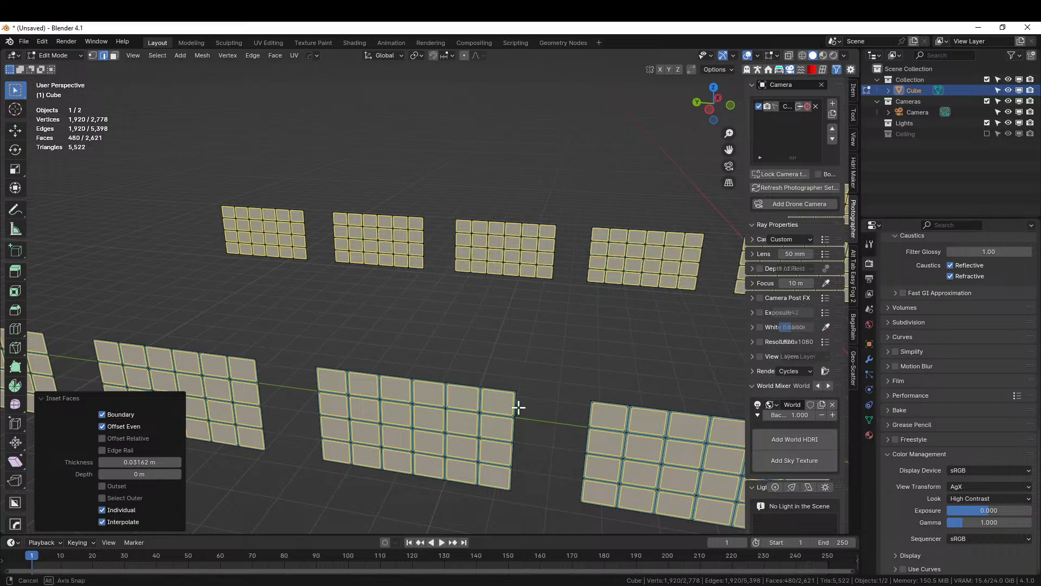
{"action": "middle_click_drag", "start_coordinate": [518, 407], "coordinate": [365, 418]}
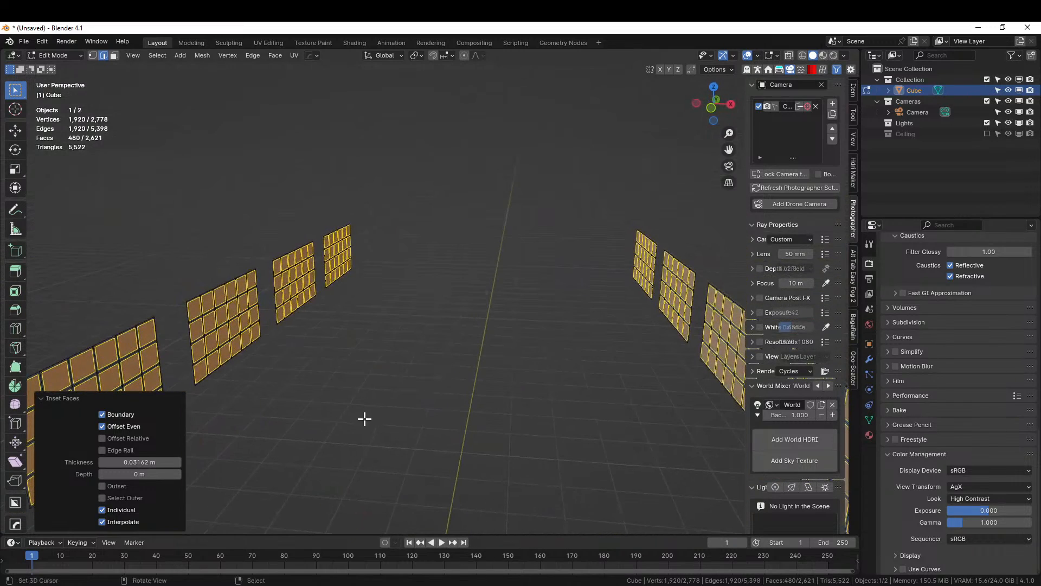
{"action": "double_click", "coordinate": [139, 461]}
{"action": "type", "text": ".025"}
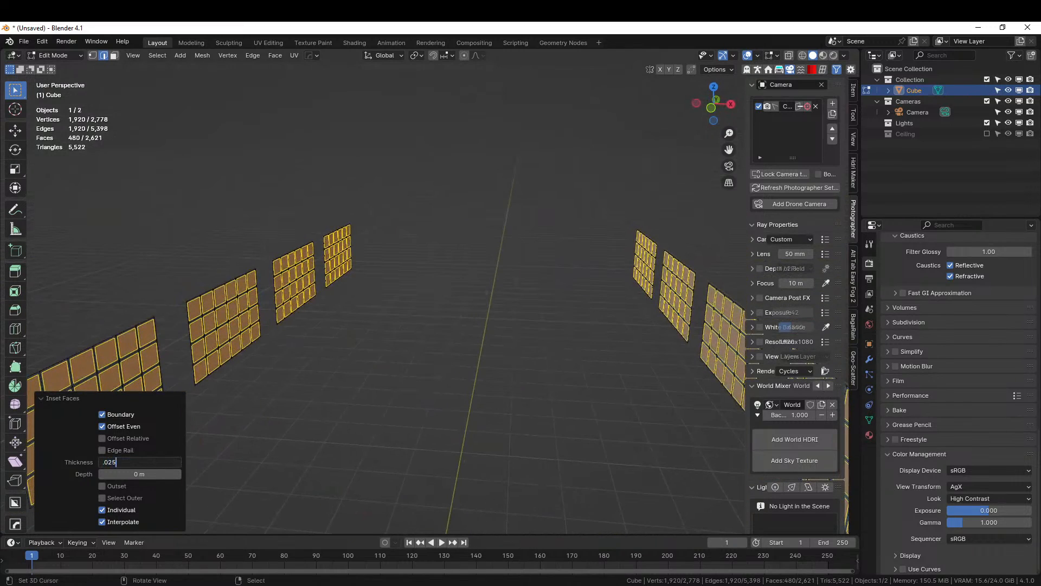
{"action": "key", "text": "Return"}
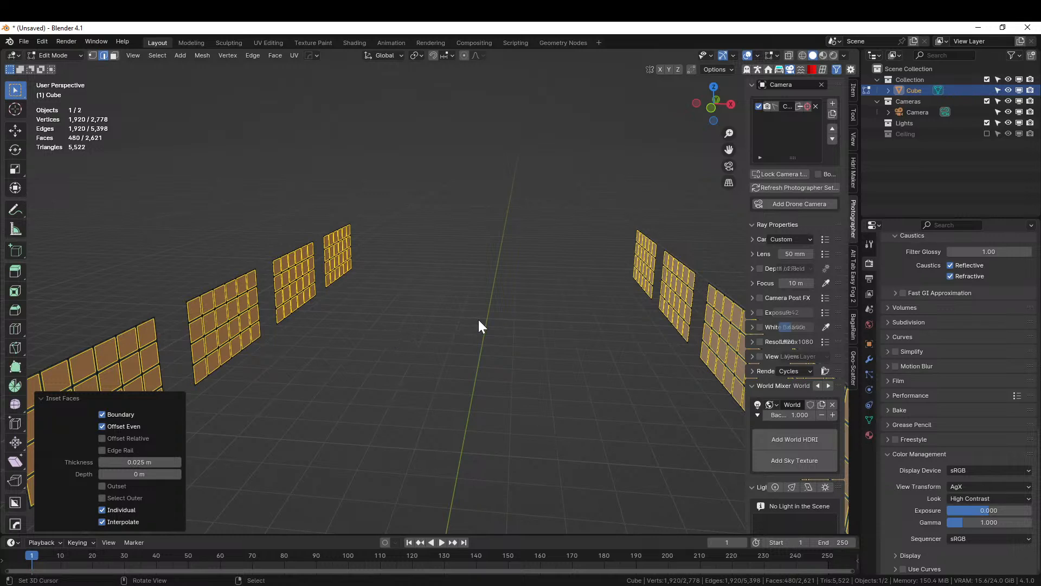
- Extrude the inset window panes along their normals with an offset of 0.025 m
{"action": "middle_click_drag", "start_coordinate": [325, 256], "coordinate": [549, 276]}
{"action": "key", "text": "ctrl+f"}
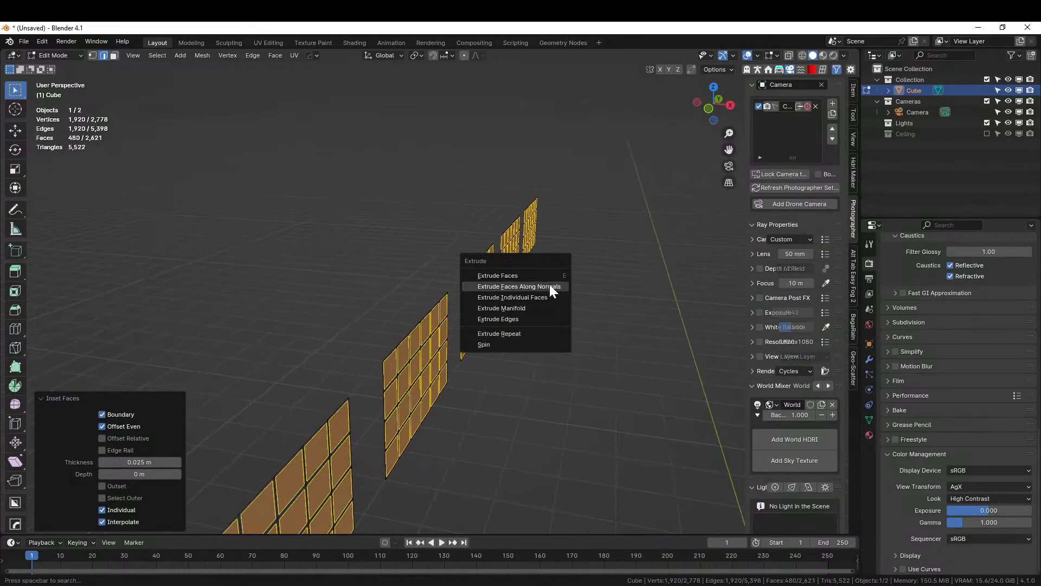
{"action": "left_click", "coordinate": [549, 284]}
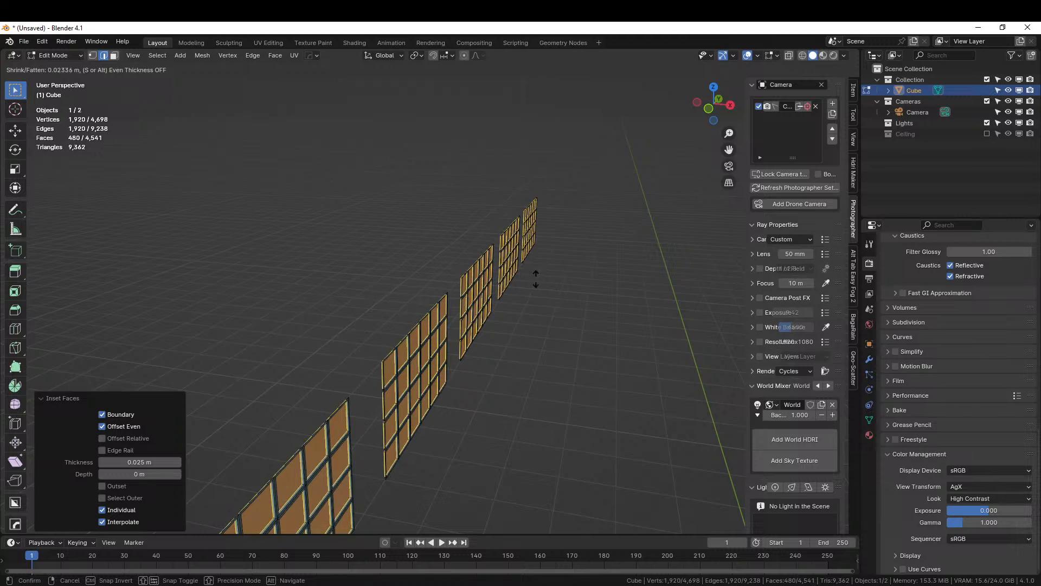
{"action": "left_click", "coordinate": [538, 275]}
{"action": "double_click", "coordinate": [140, 486]}
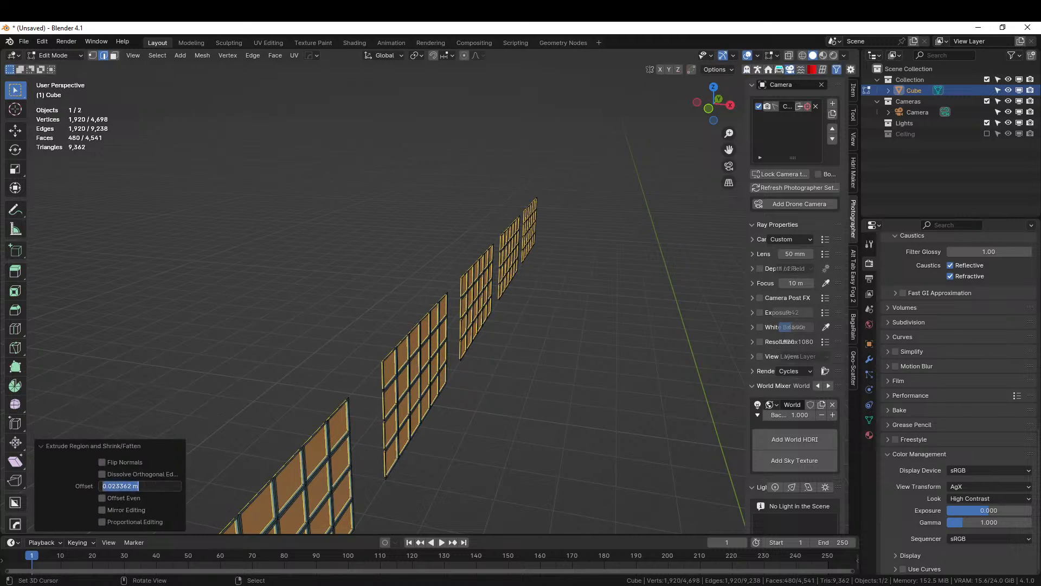
{"action": "type", "text": "0.025"}
{"action": "key", "text": "Return"}
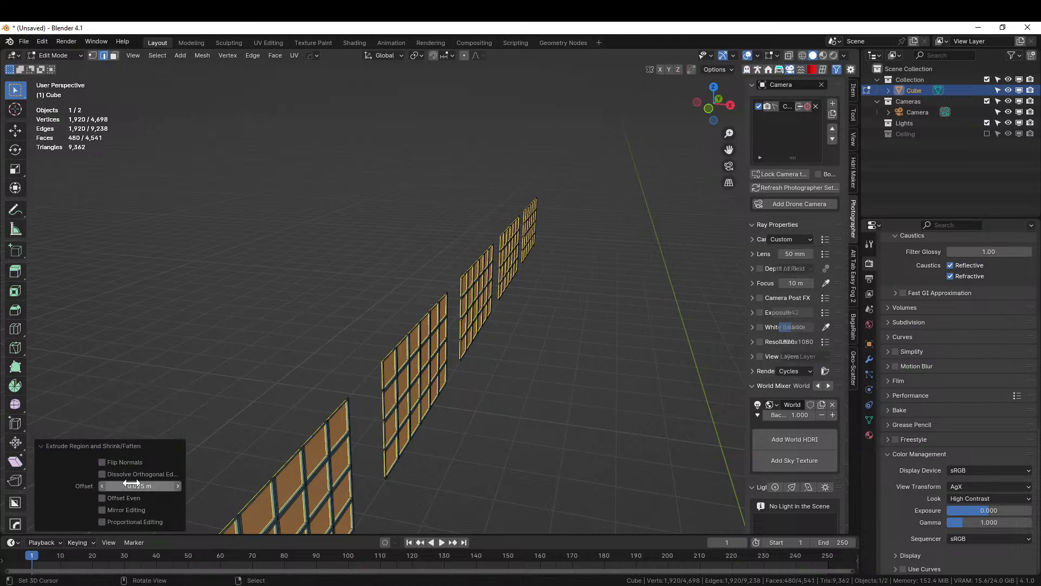
- Add a second material slot to the warehouse mesh and create a new material in it named Windows
{"action": "middle_click_drag", "start_coordinate": [360, 344], "coordinate": [650, 337]}
{"action": "scroll", "coordinate": [414, 367], "scroll_direction": "up", "scroll_amount": 5}
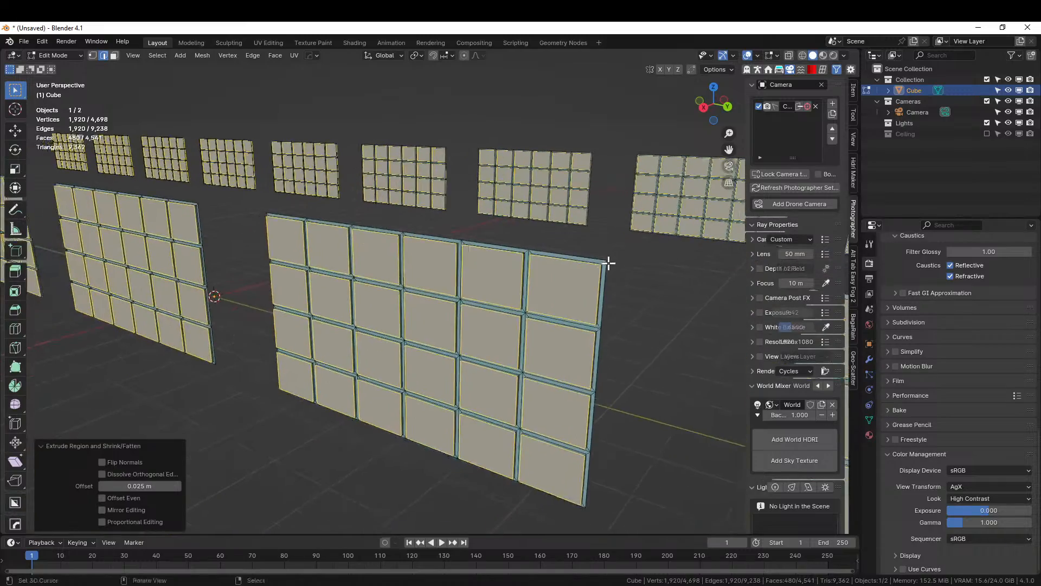
{"action": "middle_click_drag", "start_coordinate": [609, 263], "coordinate": [464, 288]}
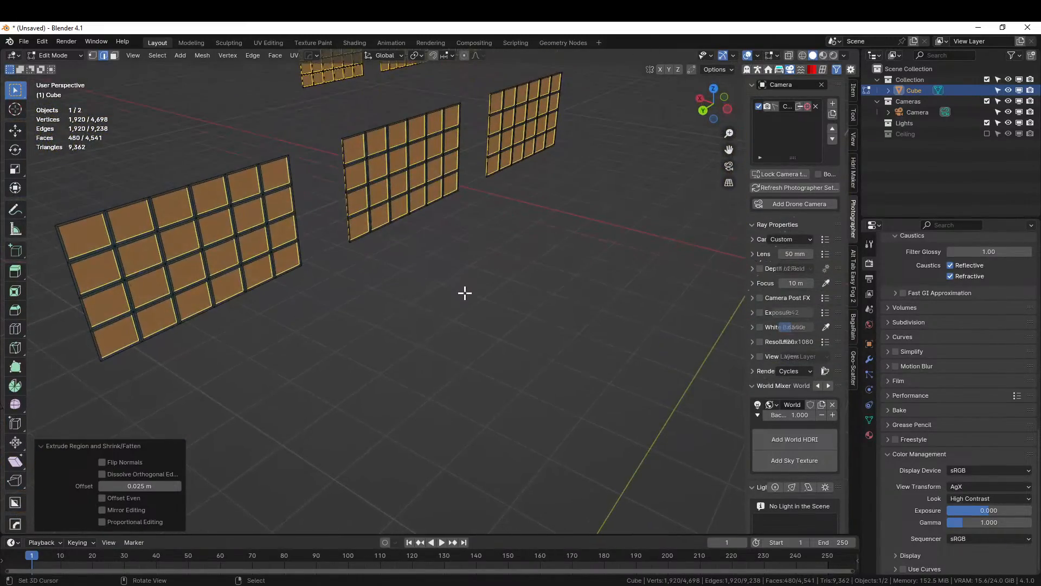
{"action": "left_click", "coordinate": [869, 435]}
{"action": "scroll", "coordinate": [940, 327], "scroll_direction": "up", "scroll_amount": 5}
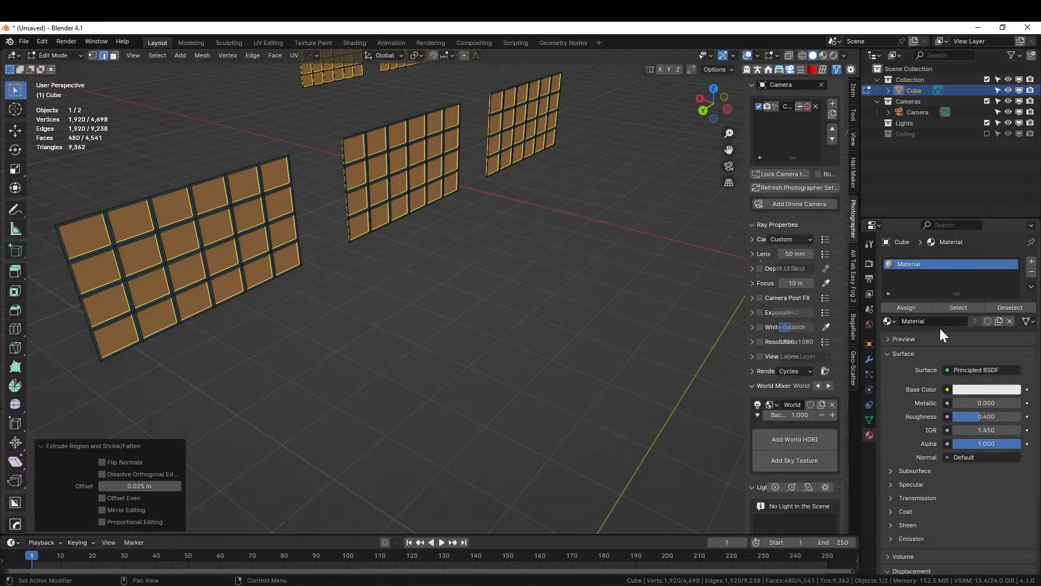
{"action": "left_click", "coordinate": [1032, 261]}
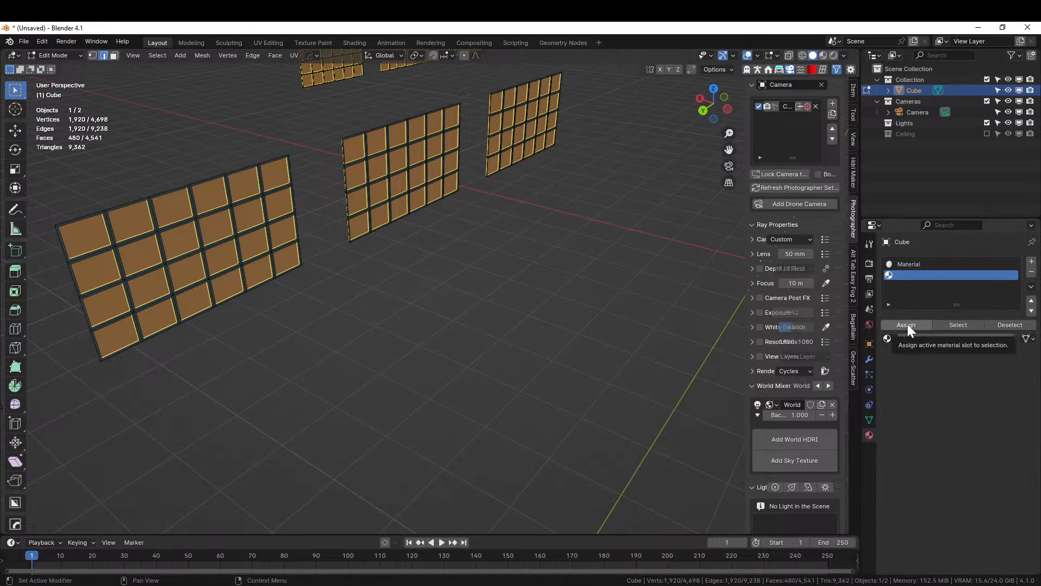
{"action": "left_click", "coordinate": [960, 338]}
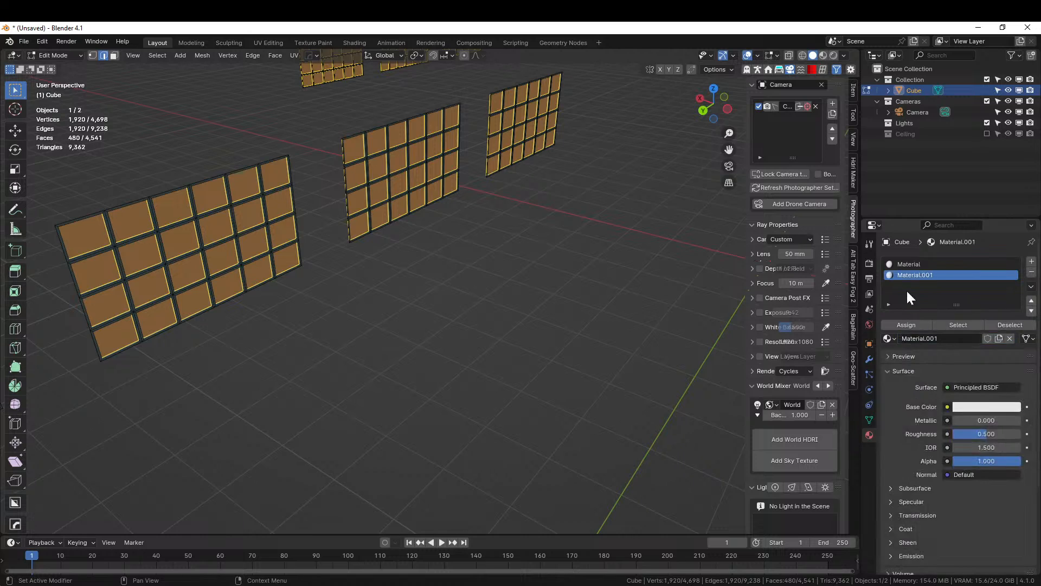
{"action": "type", "text": "Windows"}
{"action": "key", "text": "Return"}
- Set the Windows material's viewport display color to red with hue 0.998, saturation 0.957 and value 0.800
{"action": "scroll", "coordinate": [894, 556], "scroll_direction": "down", "scroll_amount": 5}
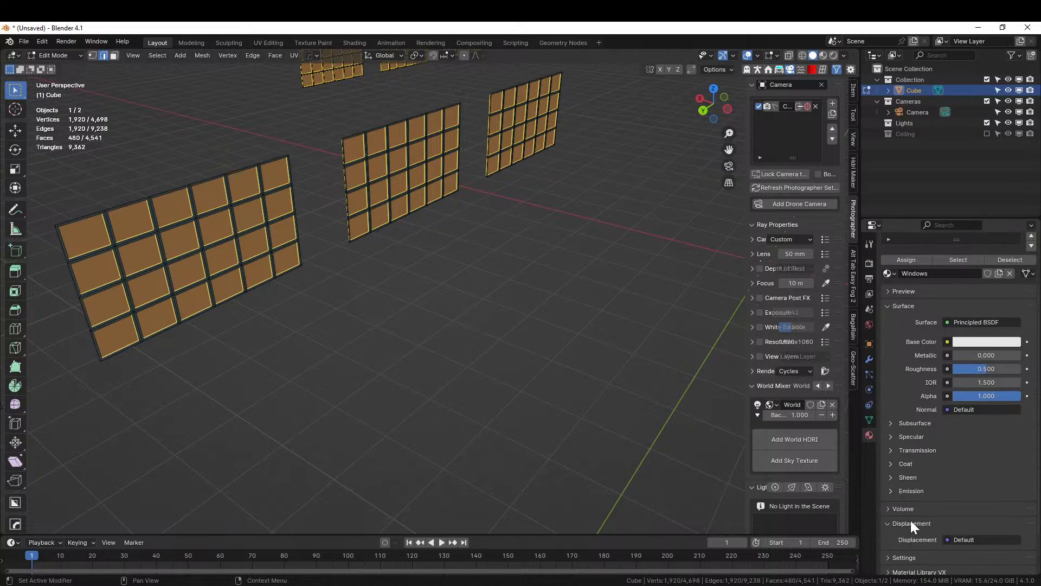
{"action": "left_click", "coordinate": [887, 553]}
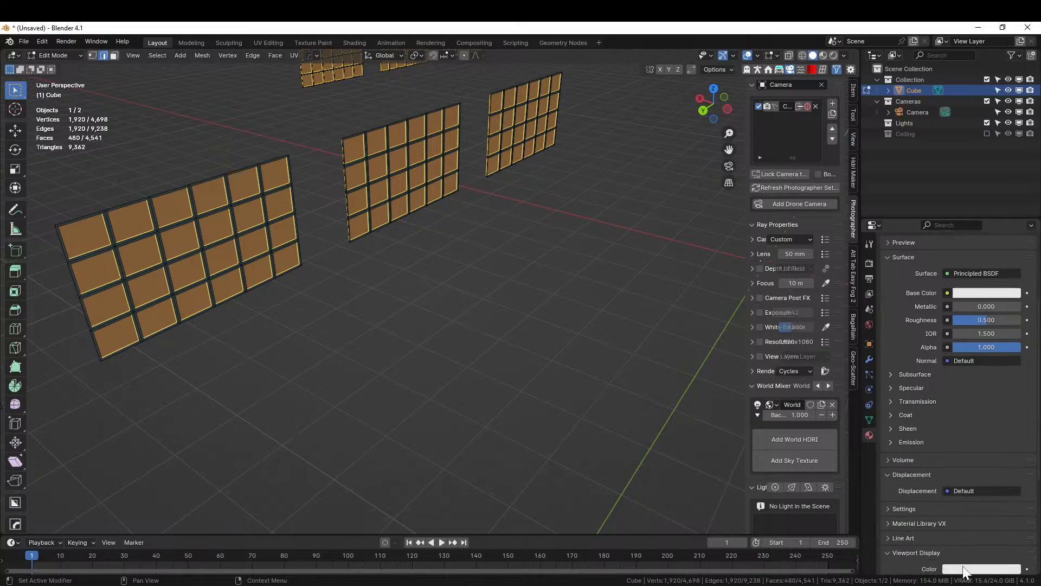
{"action": "left_click", "coordinate": [966, 569]}
{"action": "left_click", "coordinate": [957, 482]}
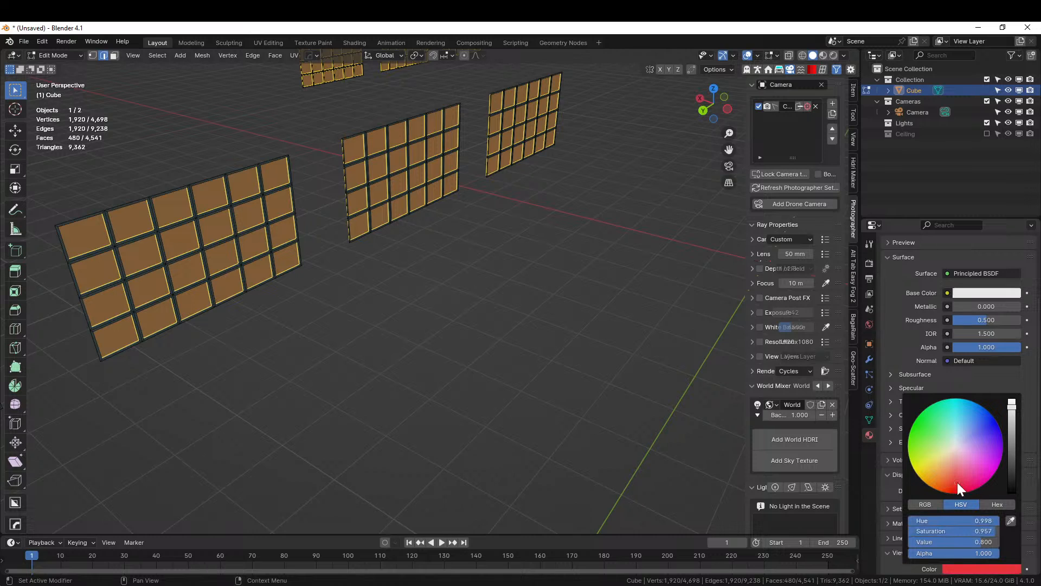
- Deselect the window panes, view the shell in Object Mode, and reveal the hidden warehouse faces back in Edit Mode
{"action": "key", "text": "alt+a"}
{"action": "key", "text": "grave"}
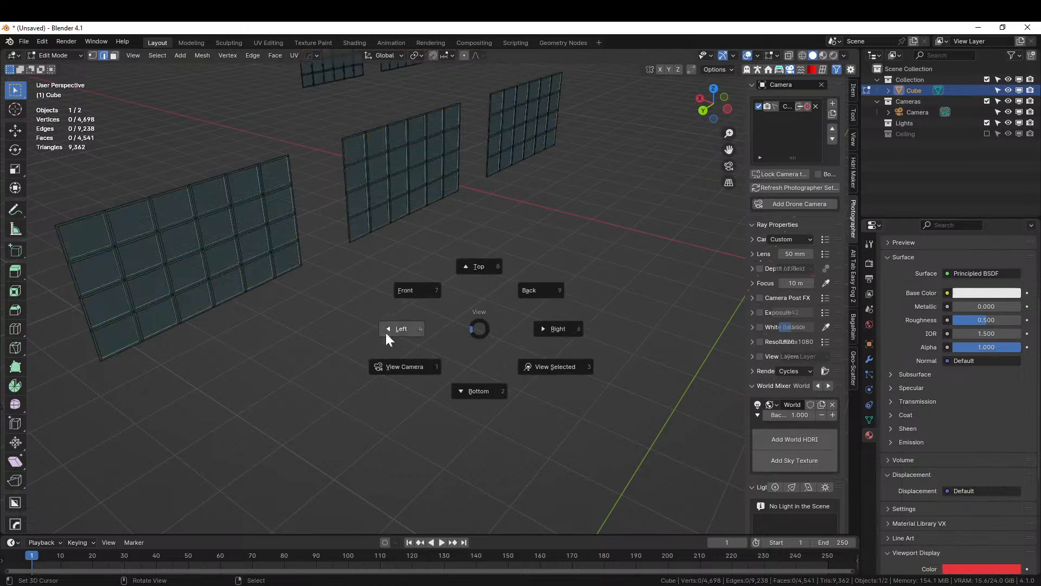
{"action": "left_click", "coordinate": [293, 334]}
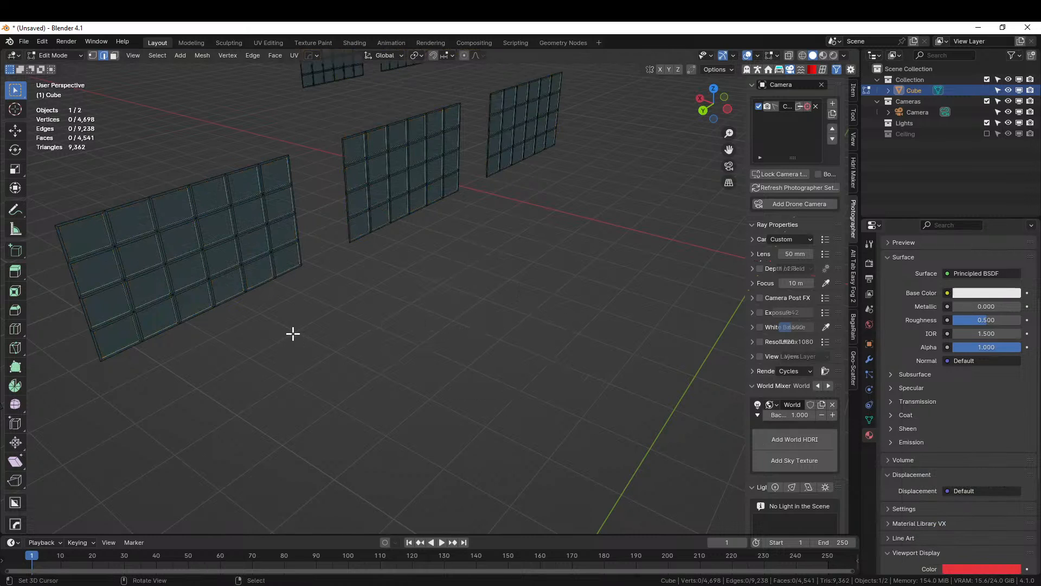
{"action": "middle_click_drag", "start_coordinate": [293, 334], "coordinate": [306, 305]}
{"action": "key", "text": "Tab"}
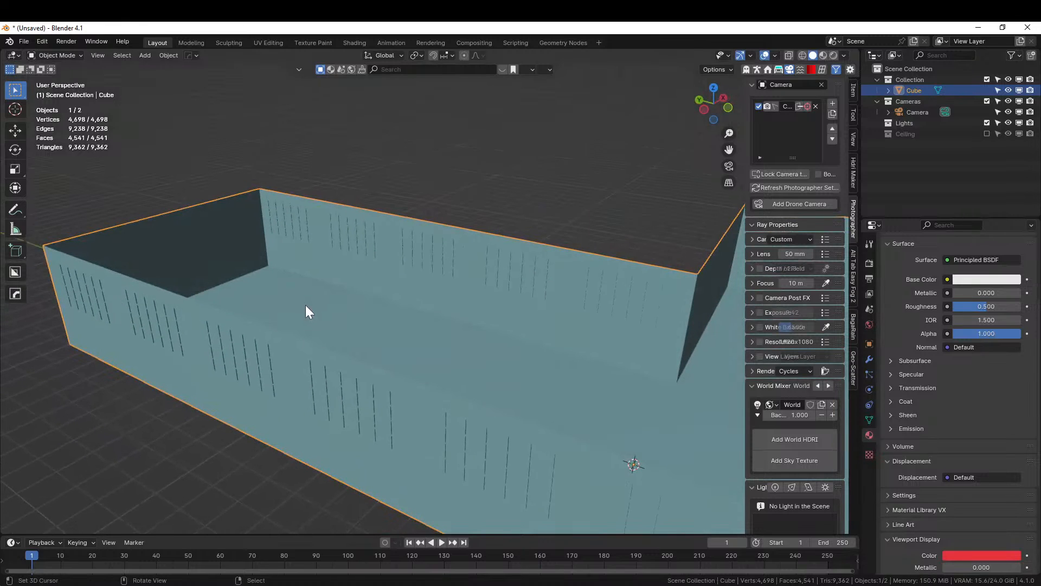
{"action": "middle_click_drag", "start_coordinate": [295, 275], "coordinate": [281, 311]}
{"action": "key", "text": "Tab"}
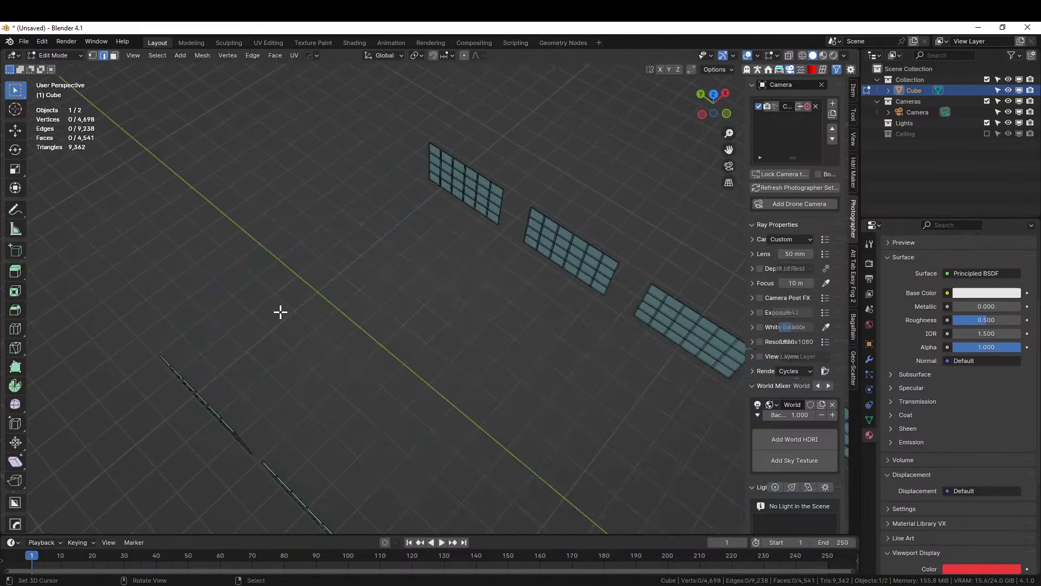
- Delete only the three stacked middle faces of the narrow wing's end wall, keeping the surrounding walls and floor
{"action": "left_click", "coordinate": [278, 259]}
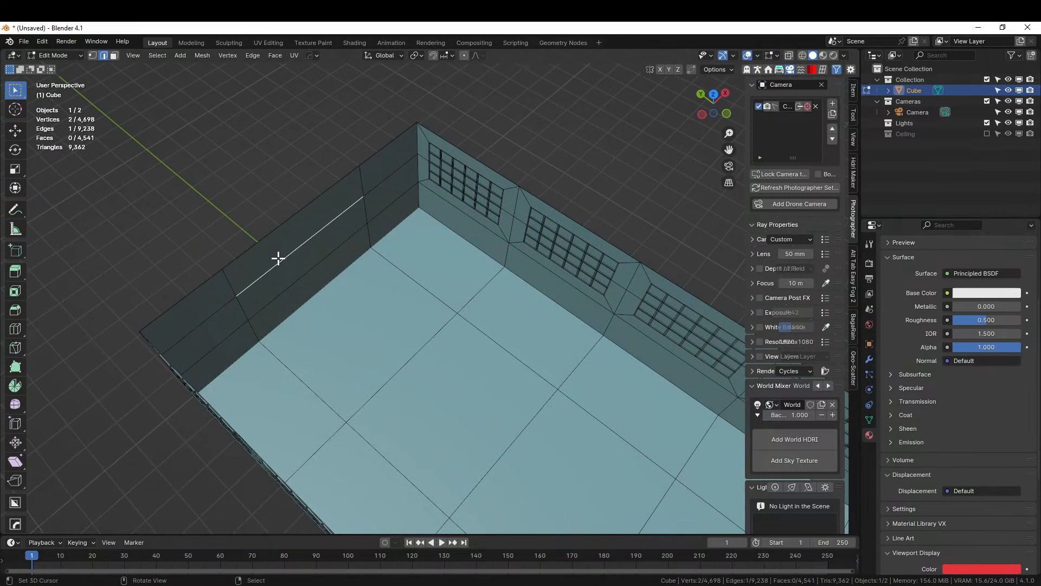
{"action": "key", "text": "3"}
{"action": "left_click", "coordinate": [276, 253]}
{"action": "left_click", "coordinate": [290, 281], "text": "shift"}
{"action": "left_click", "coordinate": [302, 288], "text": "shift"}
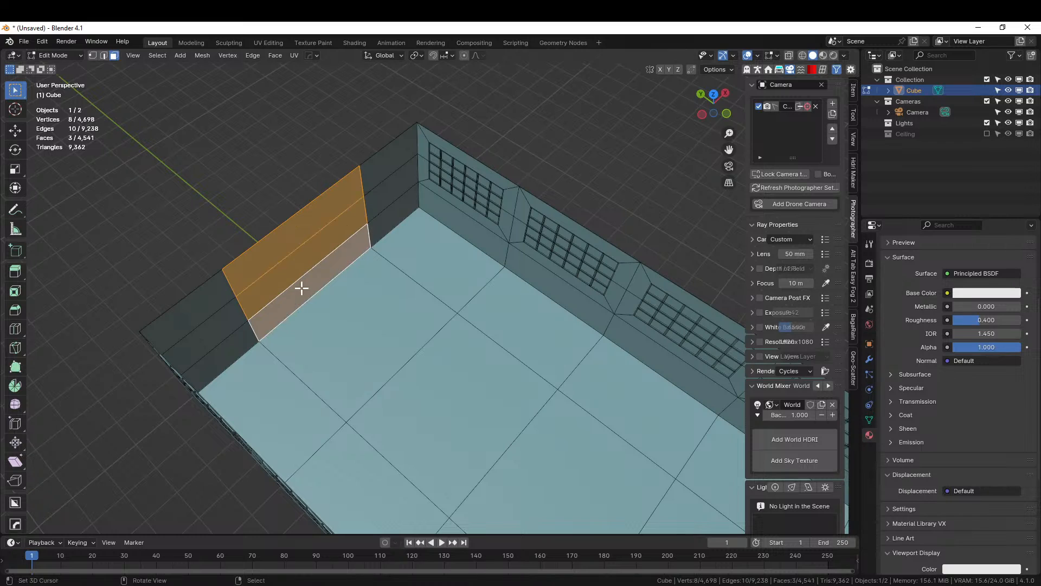
{"action": "key", "text": "x"}
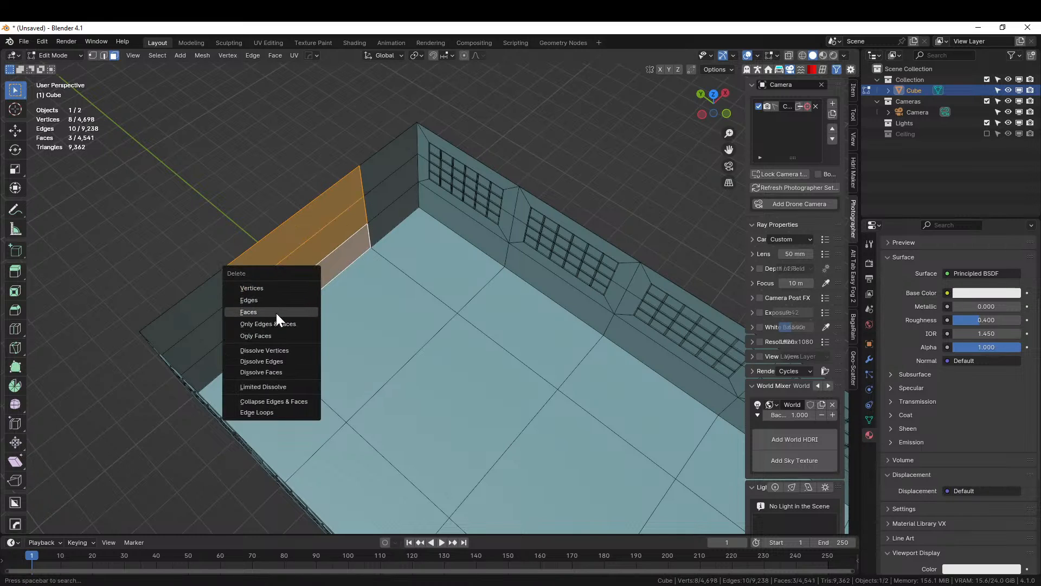
{"action": "middle_click_drag", "start_coordinate": [367, 293], "coordinate": [408, 358]}
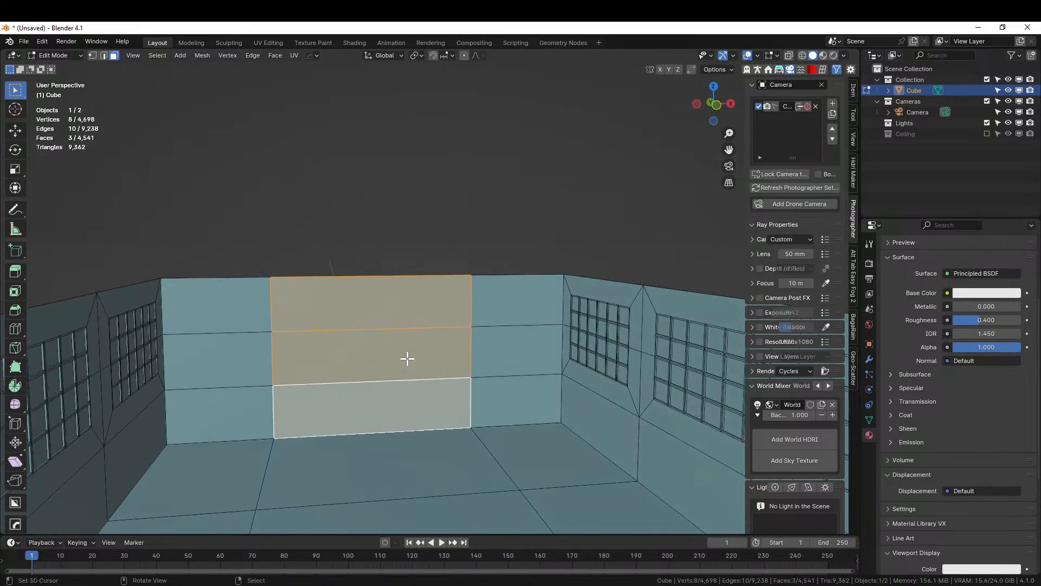
{"action": "key", "text": "x"}
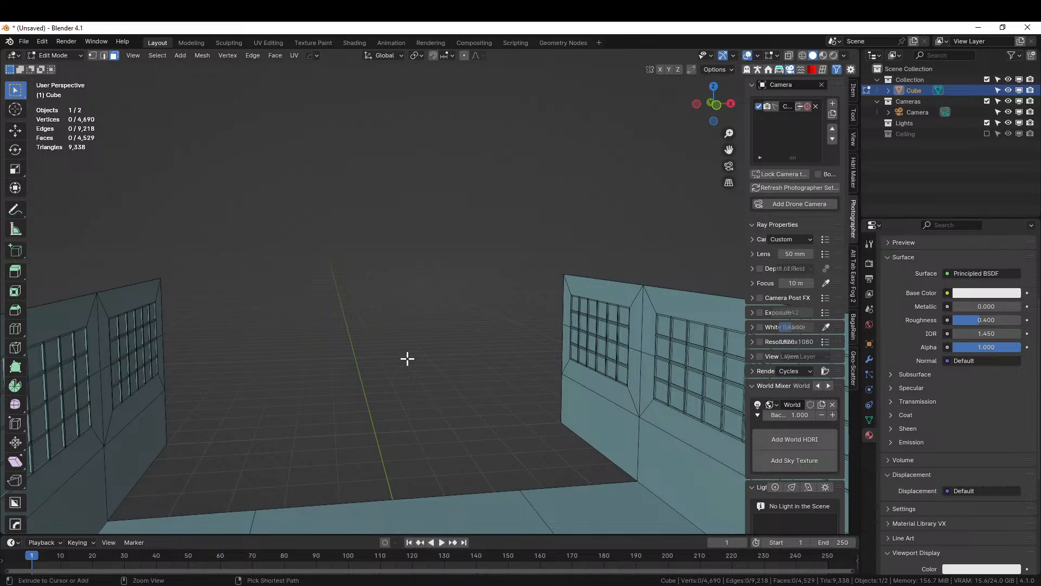
{"action": "key", "text": "ctrl+z"}
{"action": "key", "text": "x"}
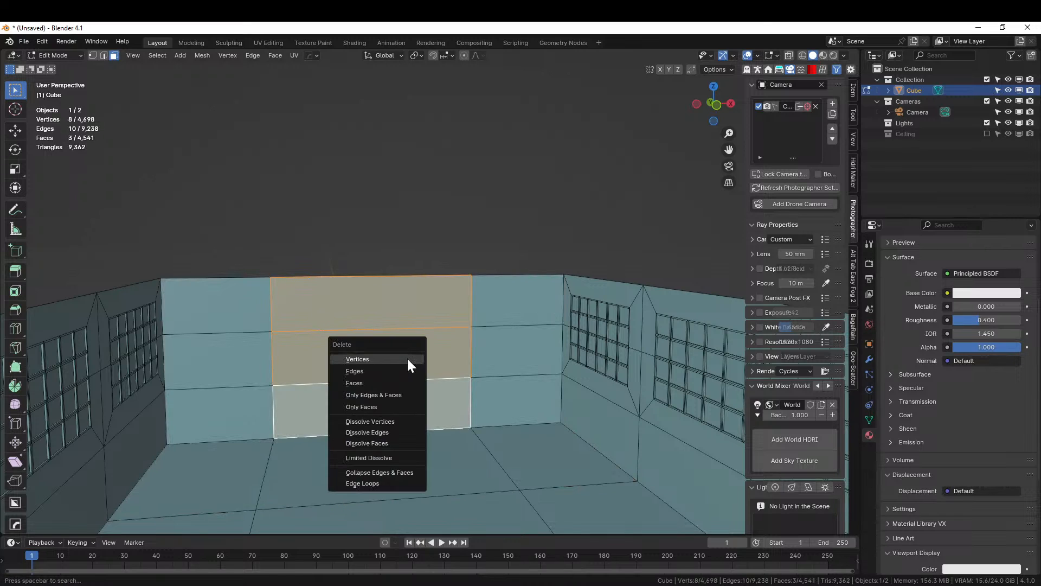
{"action": "left_click", "coordinate": [367, 383]}
- Enable the Ceiling collection to examine the end-wall opening from inside and outside the warehouse, and exclude the collection again
{"action": "middle_click_drag", "start_coordinate": [367, 383], "coordinate": [376, 408]}
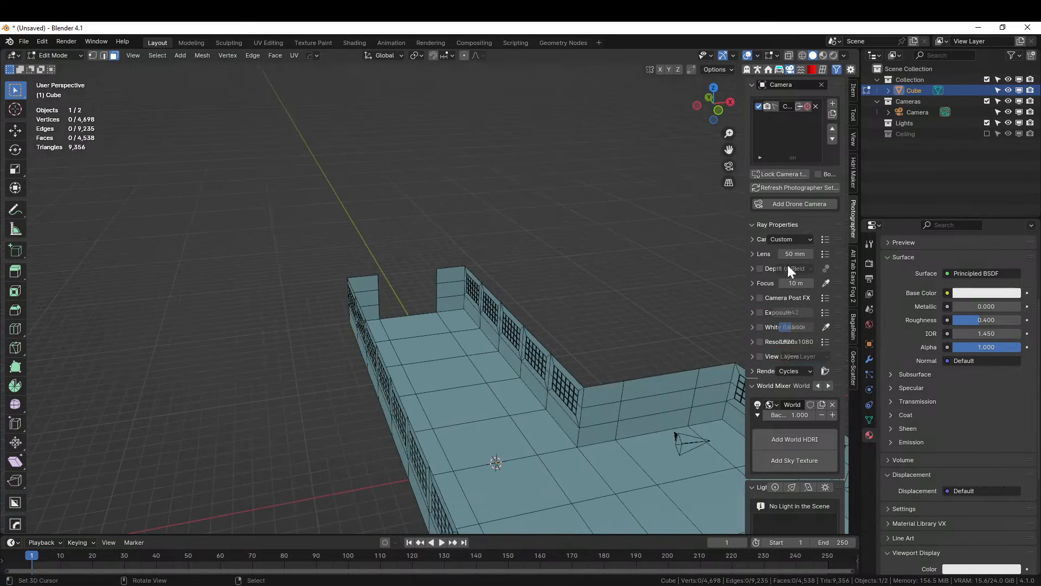
{"action": "left_click", "coordinate": [987, 133]}
{"action": "middle_click_drag", "start_coordinate": [622, 190], "coordinate": [632, 267]}
{"action": "scroll", "coordinate": [380, 350], "scroll_direction": "up", "scroll_amount": 4}
{"action": "middle_click_drag", "start_coordinate": [374, 356], "coordinate": [131, 348]}
{"action": "scroll", "coordinate": [132, 348], "scroll_direction": "up", "scroll_amount": 4}
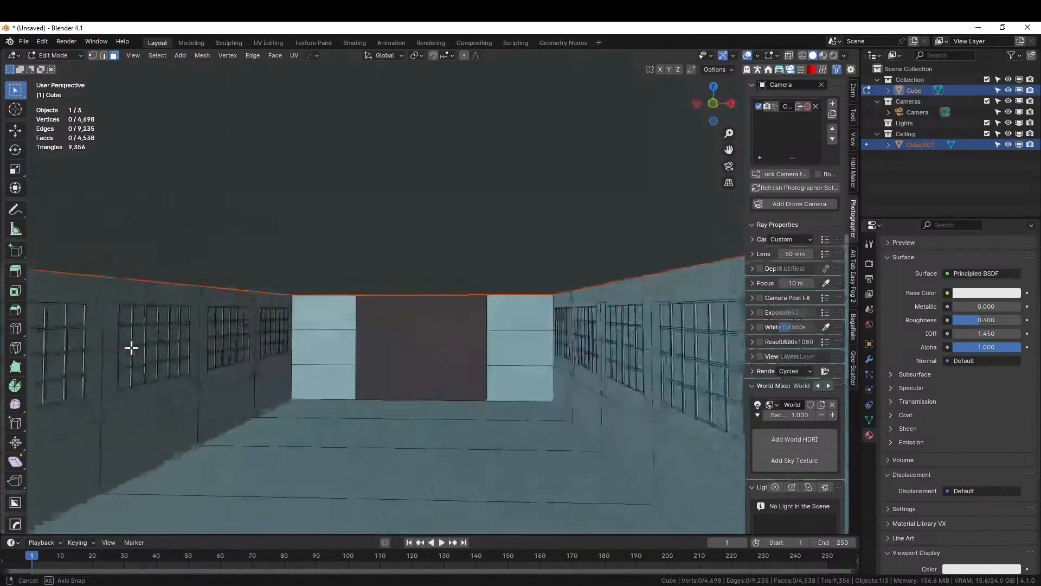
{"action": "scroll", "coordinate": [131, 348], "scroll_direction": "up", "scroll_amount": 3}
{"action": "scroll", "coordinate": [139, 341], "scroll_direction": "up", "scroll_amount": 1}
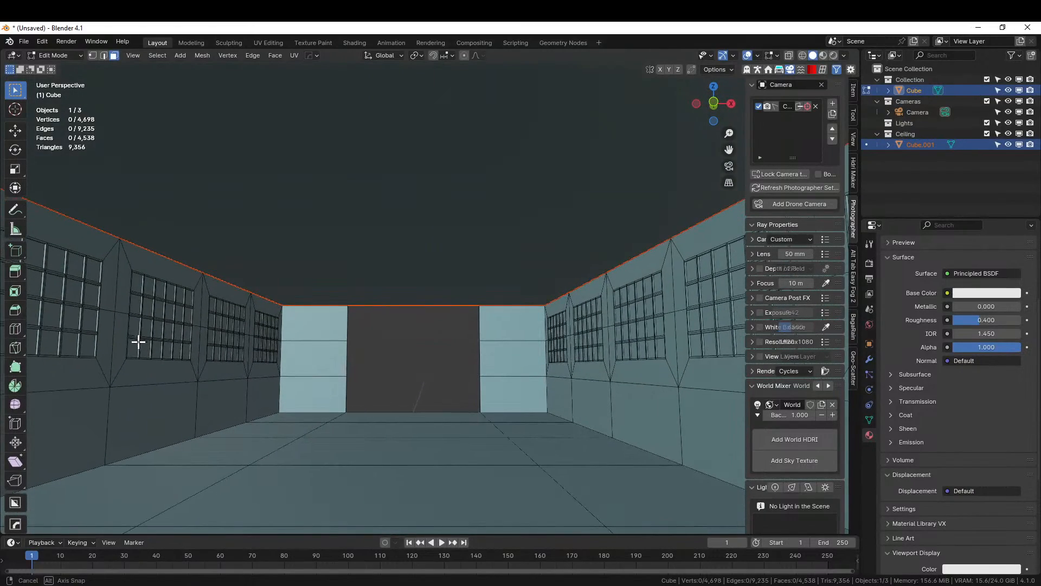
{"action": "scroll", "coordinate": [271, 412], "scroll_direction": "up", "scroll_amount": 2}
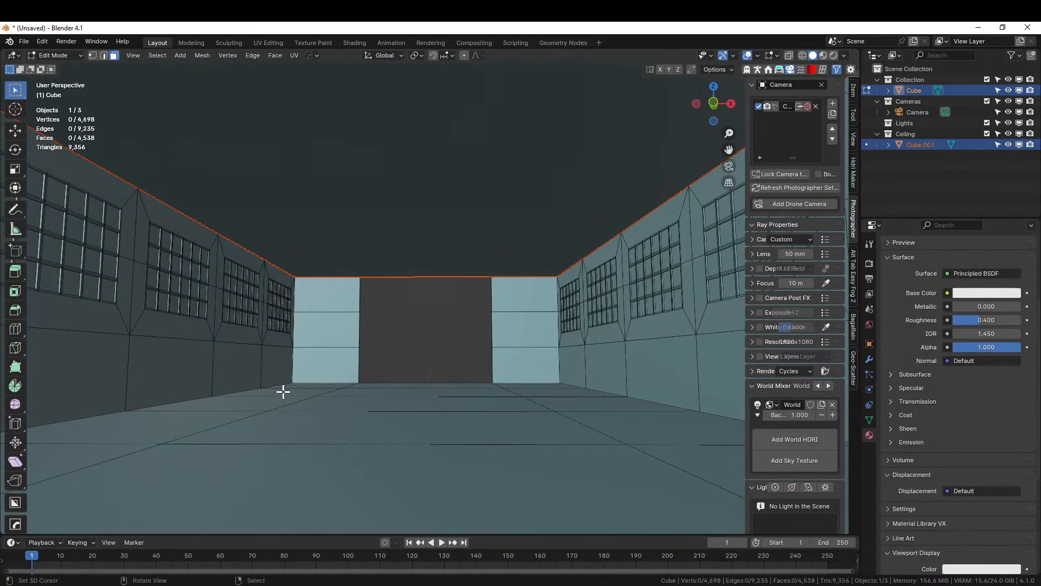
{"action": "middle_click_drag", "start_coordinate": [283, 391], "coordinate": [514, 416]}
{"action": "scroll", "coordinate": [272, 400], "scroll_direction": "down", "scroll_amount": 4}
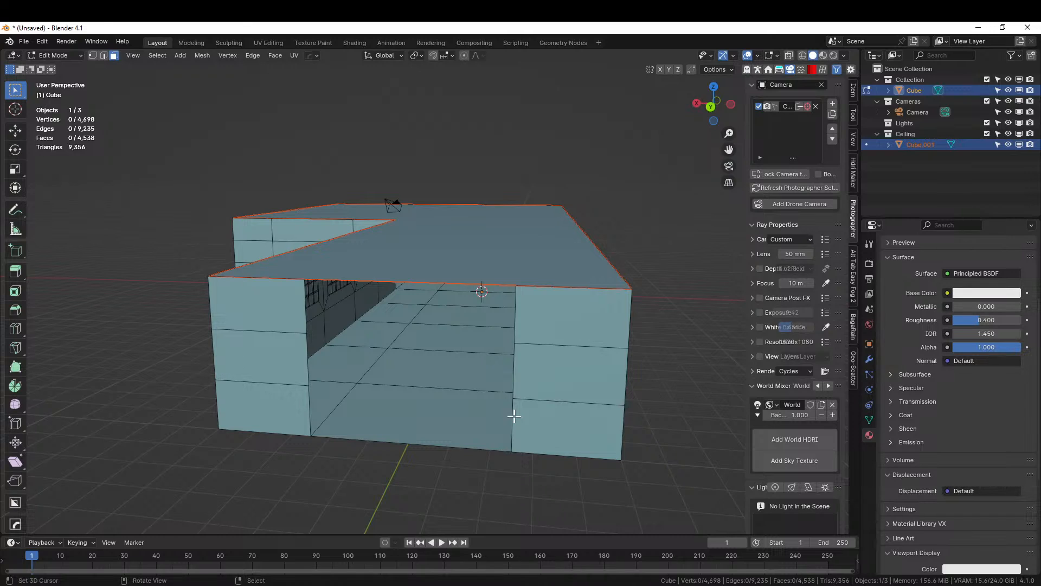
{"action": "left_click", "coordinate": [987, 133]}
- Select the four inner floor vertices on the first and third cross rows from the wall opening in vertex mode
{"action": "middle_click_drag", "start_coordinate": [676, 204], "coordinate": [430, 294]}
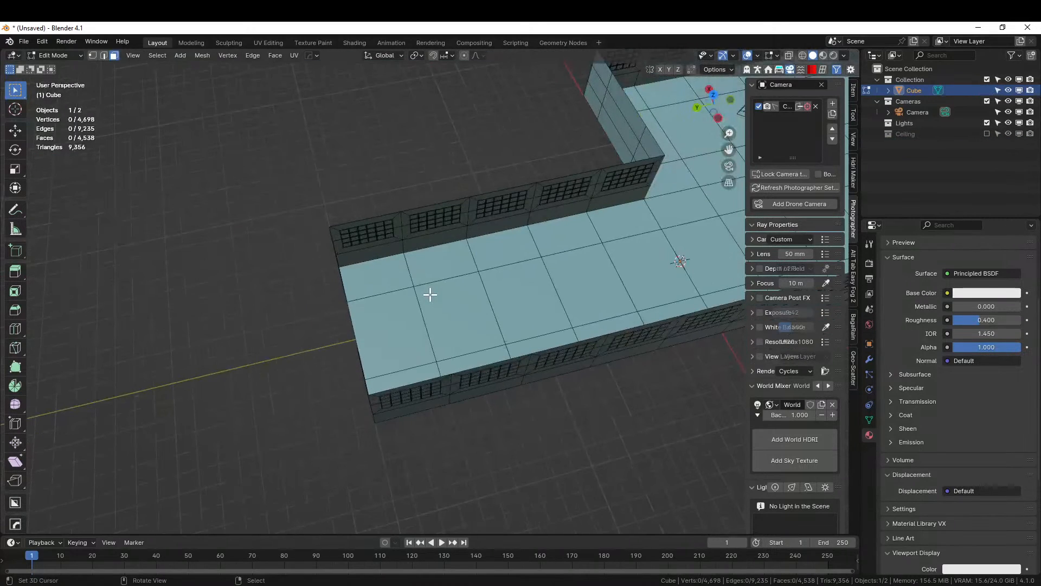
{"action": "middle_click_drag", "start_coordinate": [571, 270], "coordinate": [333, 368]}
{"action": "key", "text": "KP_7"}
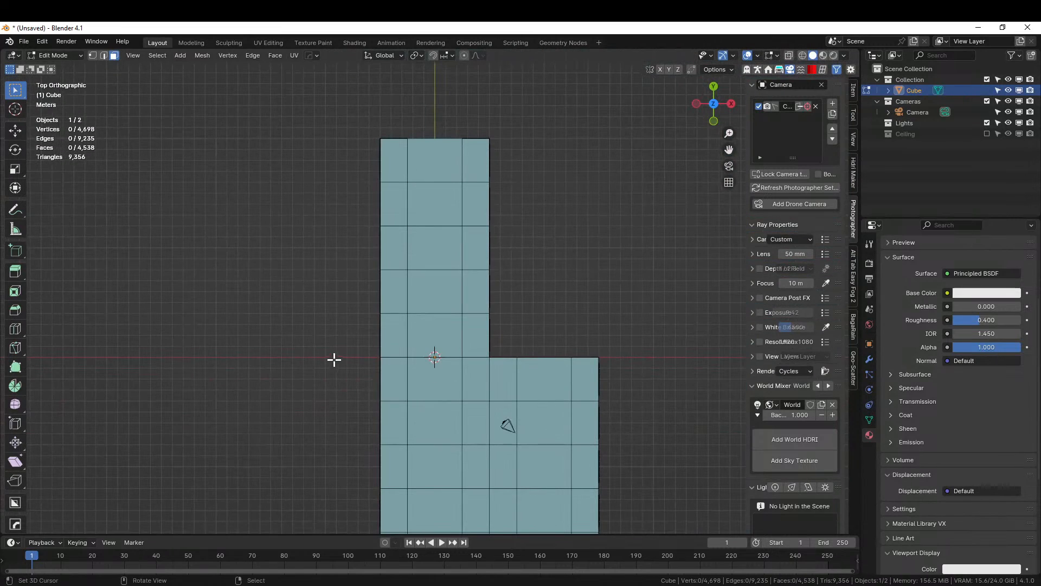
{"action": "key", "text": "1"}
{"action": "left_click", "coordinate": [407, 183]}
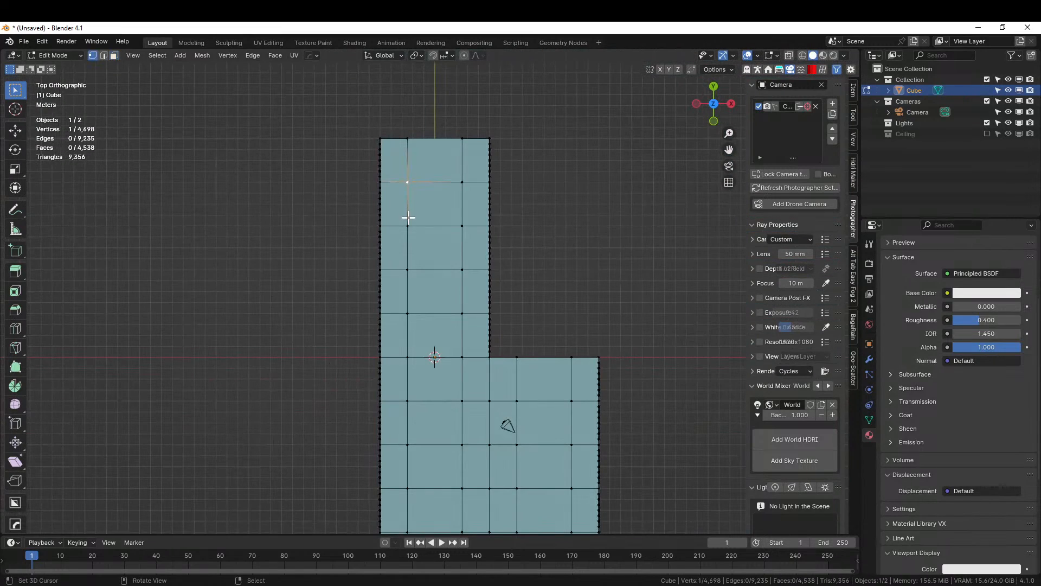
{"action": "middle_click_drag", "start_coordinate": [449, 270], "coordinate": [542, 242]}
{"action": "middle_click_drag", "start_coordinate": [400, 304], "coordinate": [327, 271]}
{"action": "left_click", "coordinate": [327, 269], "text": "shift"}
{"action": "left_click", "coordinate": [409, 266], "text": "shift"}
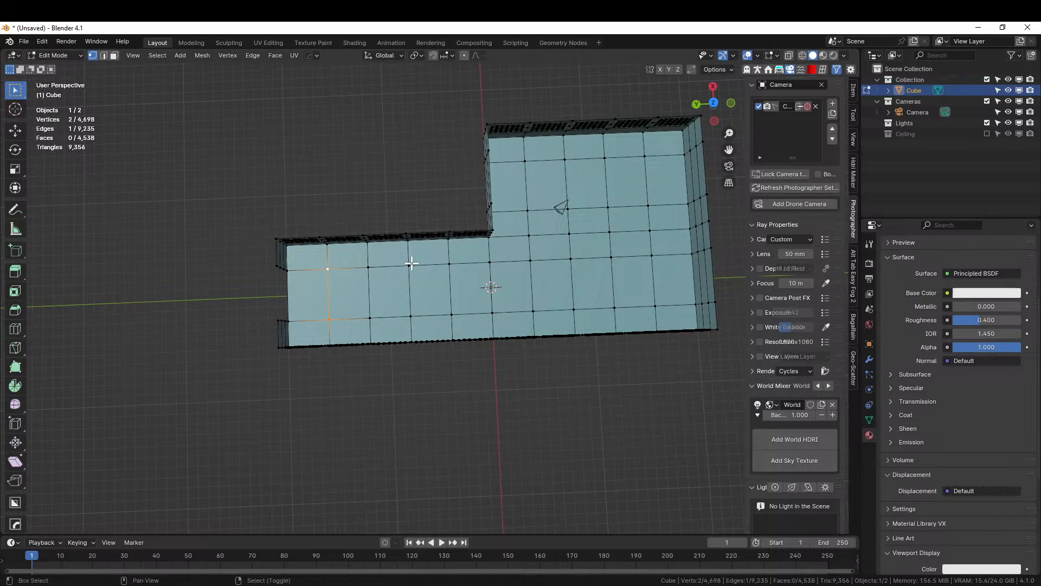
{"action": "left_click", "coordinate": [412, 315], "text": "shift"}
- Add the vertex pairs on the fifth, seventh and ninth cross rows of the same floor strip to the selection
{"action": "left_click", "coordinate": [492, 313], "text": "shift"}
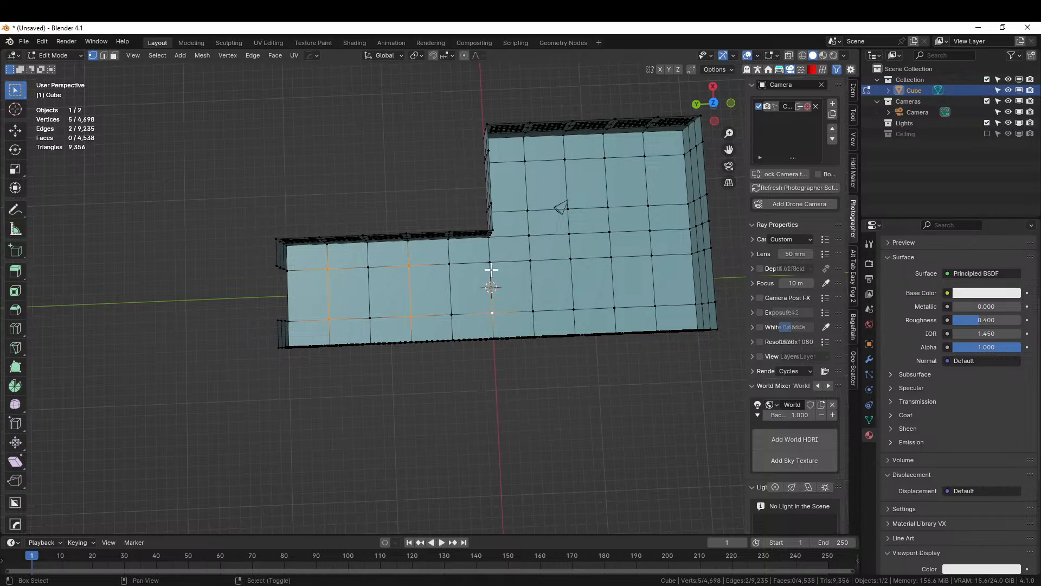
{"action": "left_click", "coordinate": [490, 263], "text": "shift"}
{"action": "left_click", "coordinate": [571, 258], "text": "shift"}
{"action": "left_click", "coordinate": [573, 310], "text": "shift"}
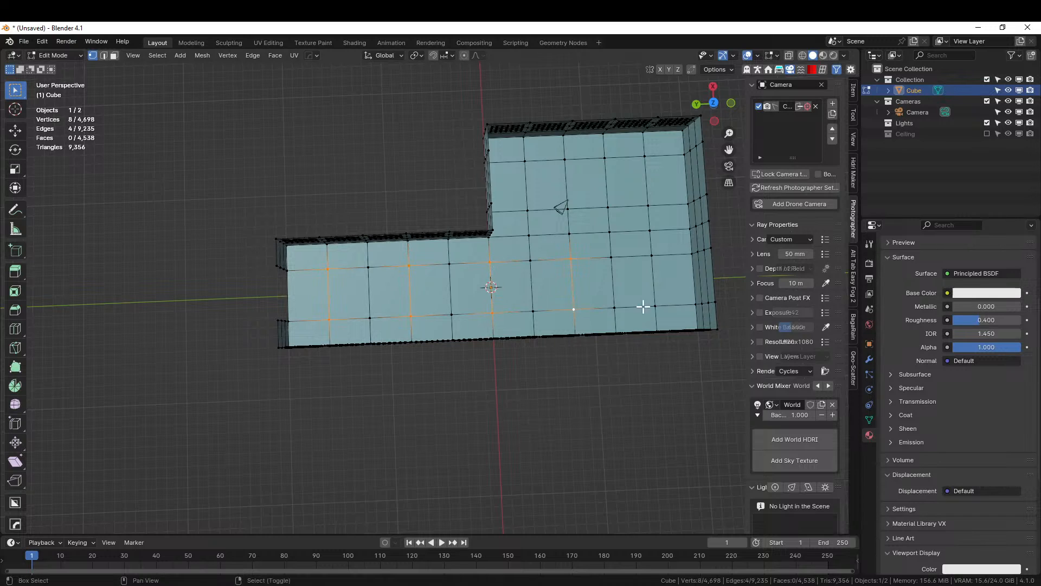
{"action": "left_click", "coordinate": [655, 306], "text": "shift"}
{"action": "left_click", "coordinate": [652, 255], "text": "shift"}
- Extend the selection with four inner floor vertices in the wide side wing, two each on the seventh and ninth cross rows
{"action": "middle_click_drag", "start_coordinate": [667, 309], "coordinate": [442, 325]}
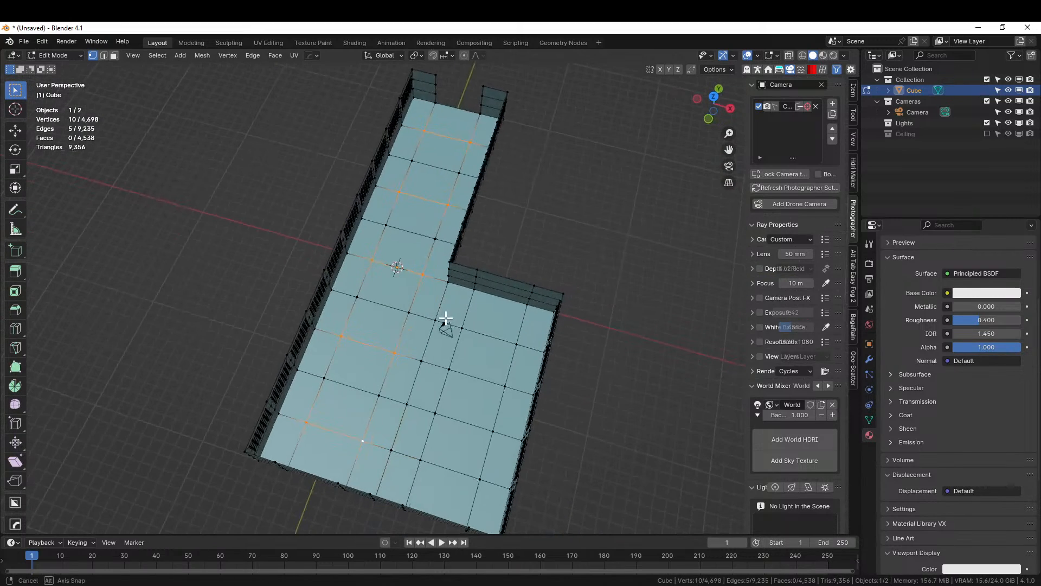
{"action": "left_click", "coordinate": [449, 369], "text": "shift"}
{"action": "left_click", "coordinate": [422, 457], "text": "shift"}
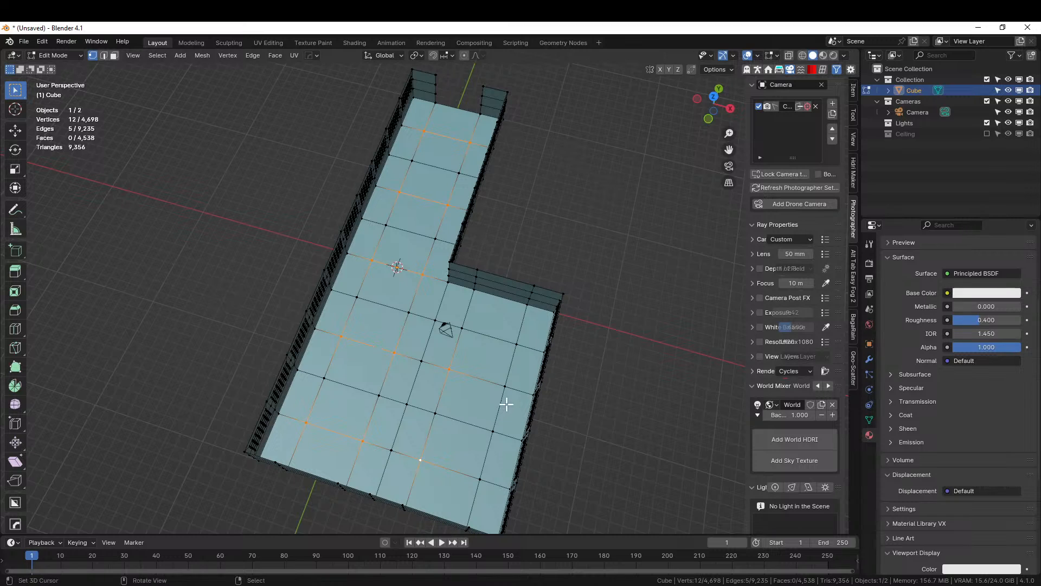
{"action": "middle_click_drag", "start_coordinate": [553, 398], "coordinate": [598, 392]}
{"action": "left_click", "coordinate": [530, 291], "text": "shift"}
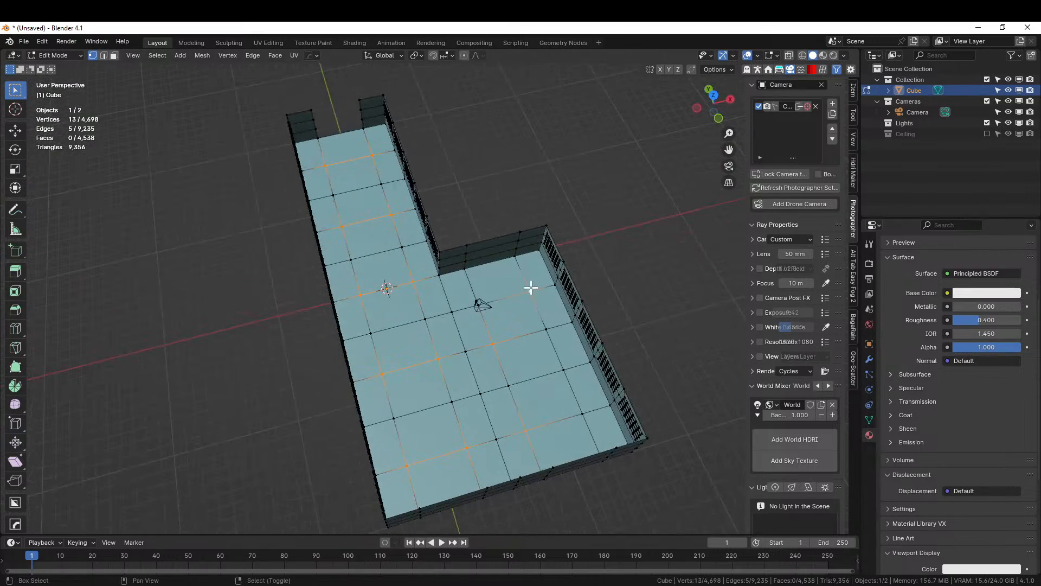
{"action": "left_click", "coordinate": [582, 413], "text": "shift"}
{"action": "middle_click_drag", "start_coordinate": [581, 418], "coordinate": [546, 353]}
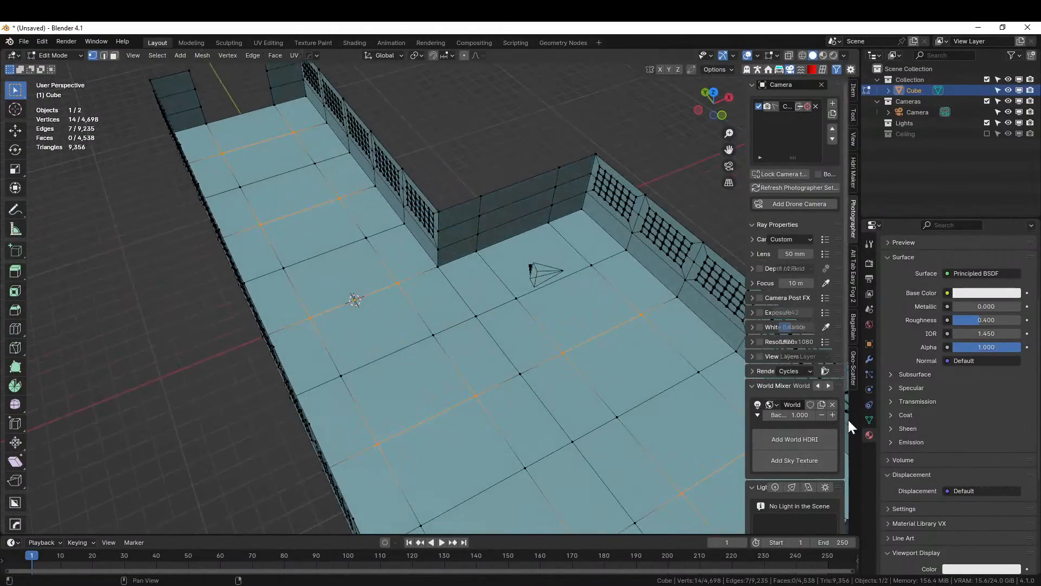
- Create a vertex group named Pillars, assign the selected floor vertices to it with weight 1.000, and return to Object Mode
{"action": "left_click", "coordinate": [871, 419]}
{"action": "scroll", "coordinate": [944, 354], "scroll_direction": "up", "scroll_amount": 3}
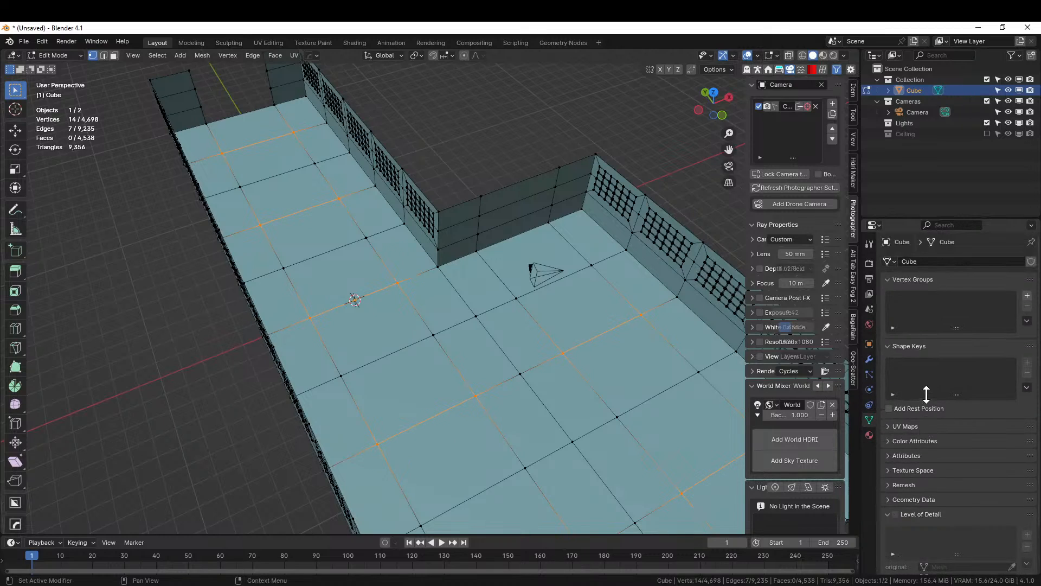
{"action": "left_click", "coordinate": [1028, 296]}
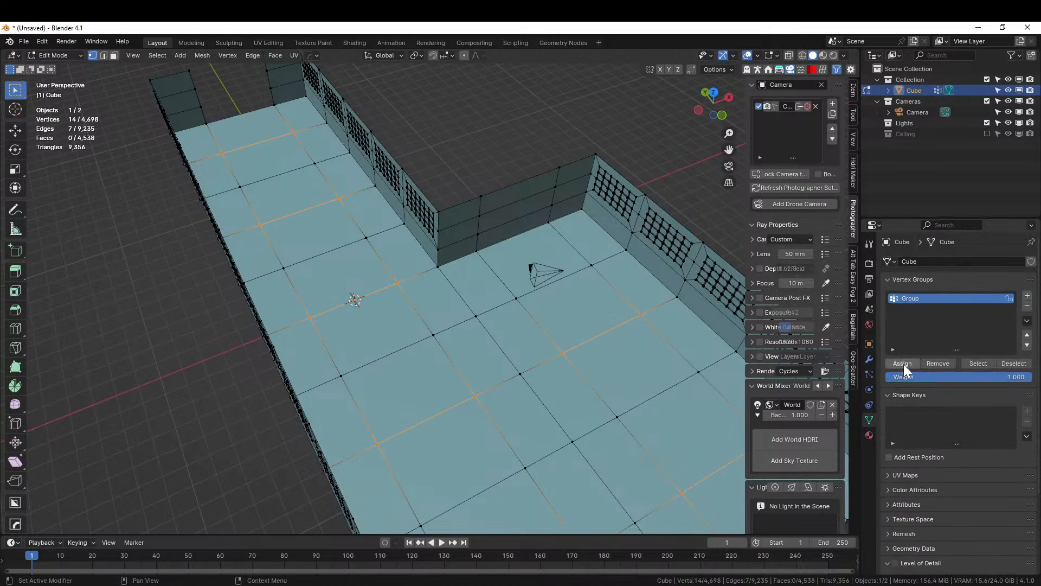
{"action": "double_click", "coordinate": [913, 301]}
{"action": "type", "text": "Pillars"}
{"action": "middle_click_drag", "start_coordinate": [395, 307], "coordinate": [466, 311]}
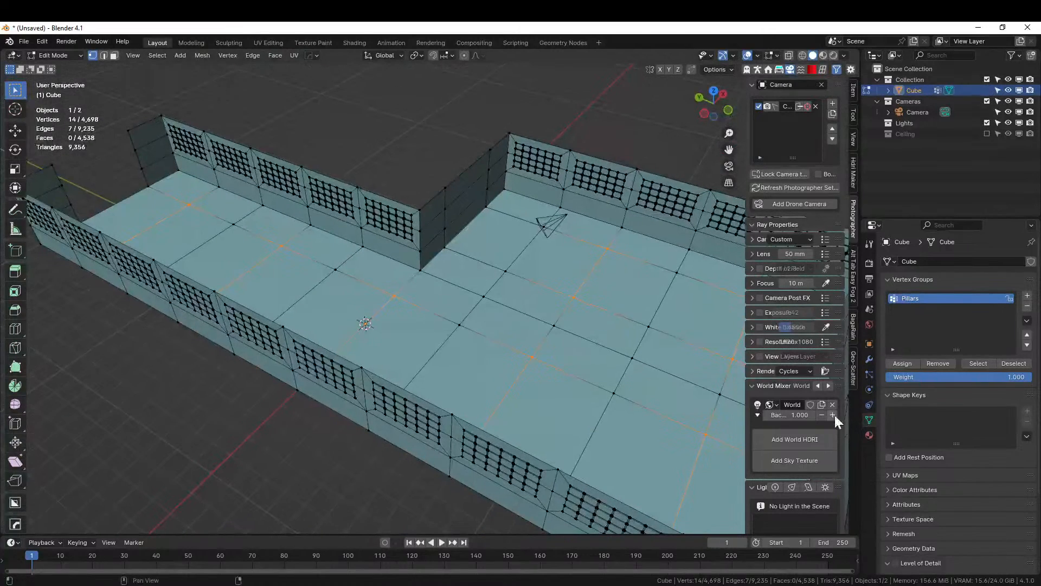
{"action": "left_click", "coordinate": [901, 365]}
{"action": "key", "text": "Tab"}
- Add a Beam Builder mesh from the extra mesh objects inside the warehouse shell
{"action": "scroll", "coordinate": [559, 360], "scroll_direction": "down", "scroll_amount": 5}
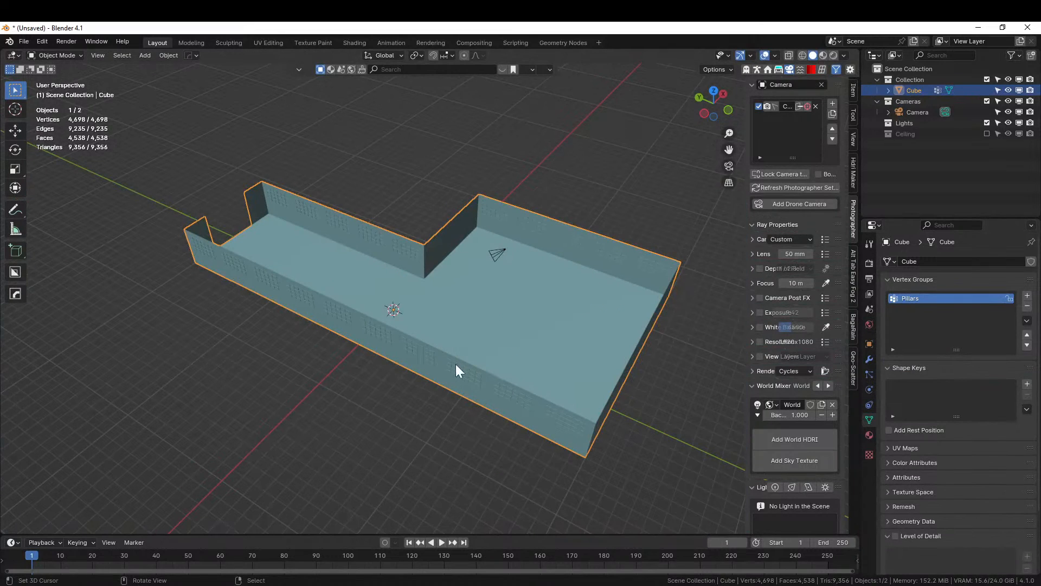
{"action": "middle_click_drag", "start_coordinate": [455, 363], "coordinate": [485, 327]}
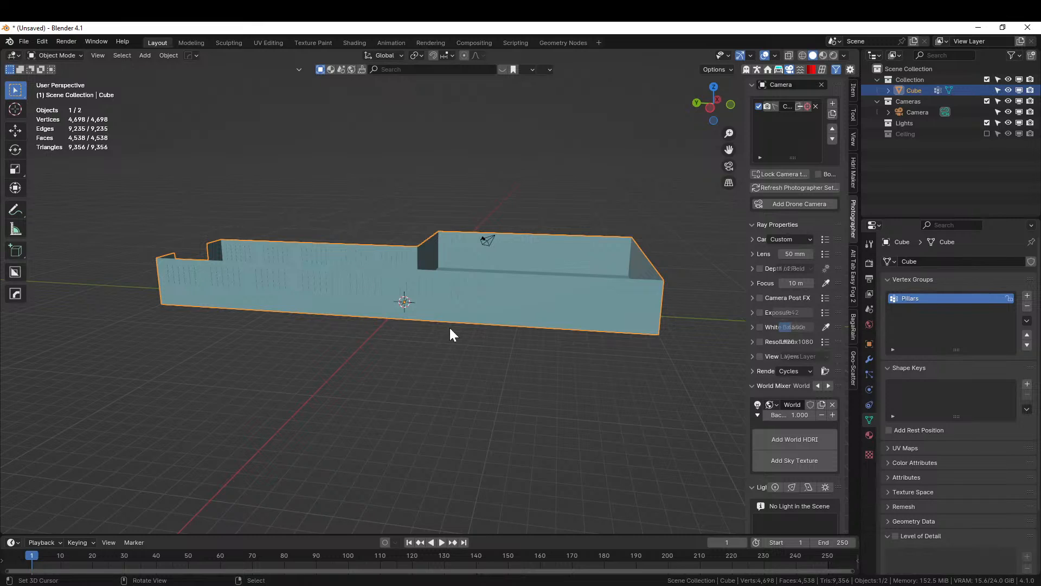
{"action": "middle_click_drag", "start_coordinate": [449, 326], "coordinate": [381, 359]}
{"action": "scroll", "coordinate": [348, 369], "scroll_direction": "up", "scroll_amount": 4}
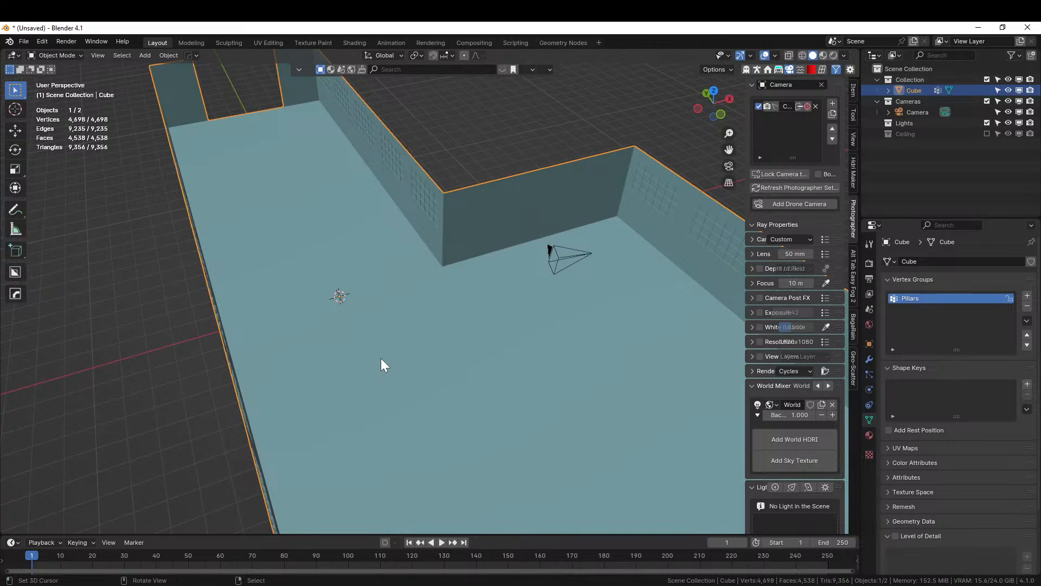
{"action": "middle_click_drag", "start_coordinate": [382, 359], "coordinate": [477, 488]}
{"action": "mouse_move", "coordinate": [458, 396]}
{"action": "middle_mouse_down"}
{"action": "mouse_move", "coordinate": [439, 384]}
{"action": "mouse_move", "coordinate": [454, 400]}
{"action": "middle_mouse_up"}
{"action": "key", "text": "shift+a"}
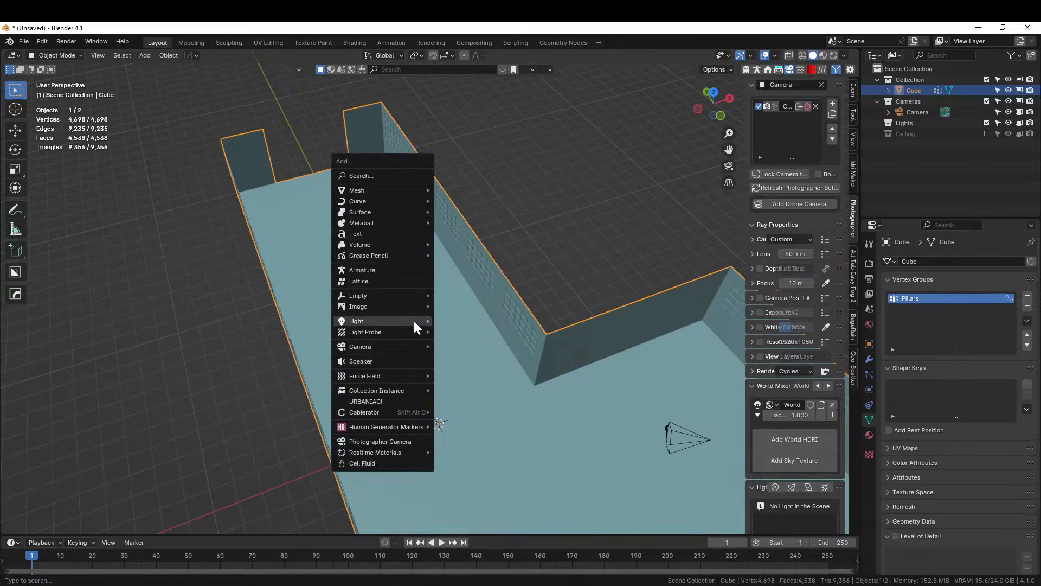
{"action": "mouse_move", "coordinate": [395, 191]}
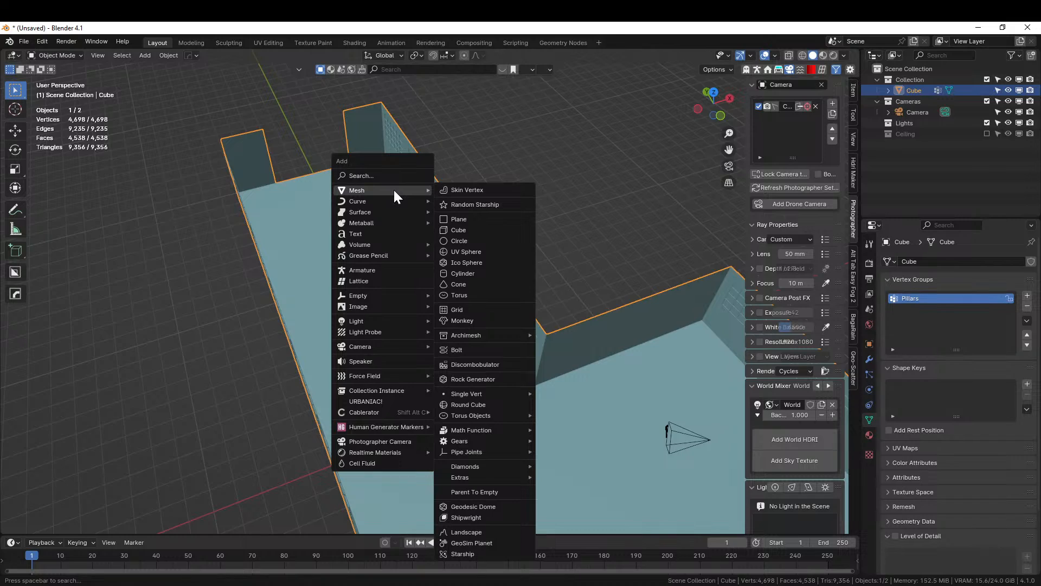
{"action": "mouse_move", "coordinate": [493, 334]}
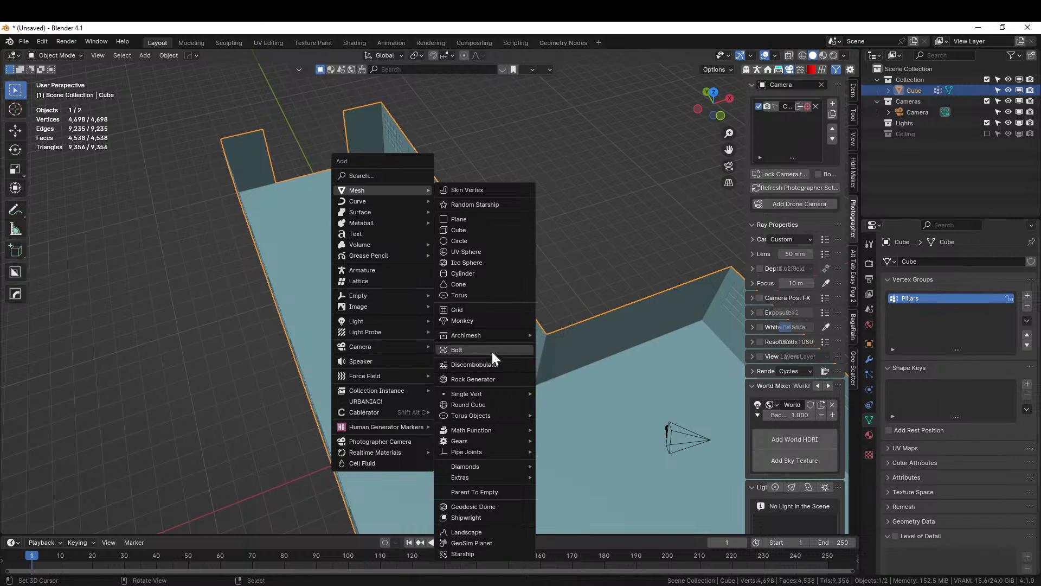
{"action": "mouse_move", "coordinate": [496, 455]}
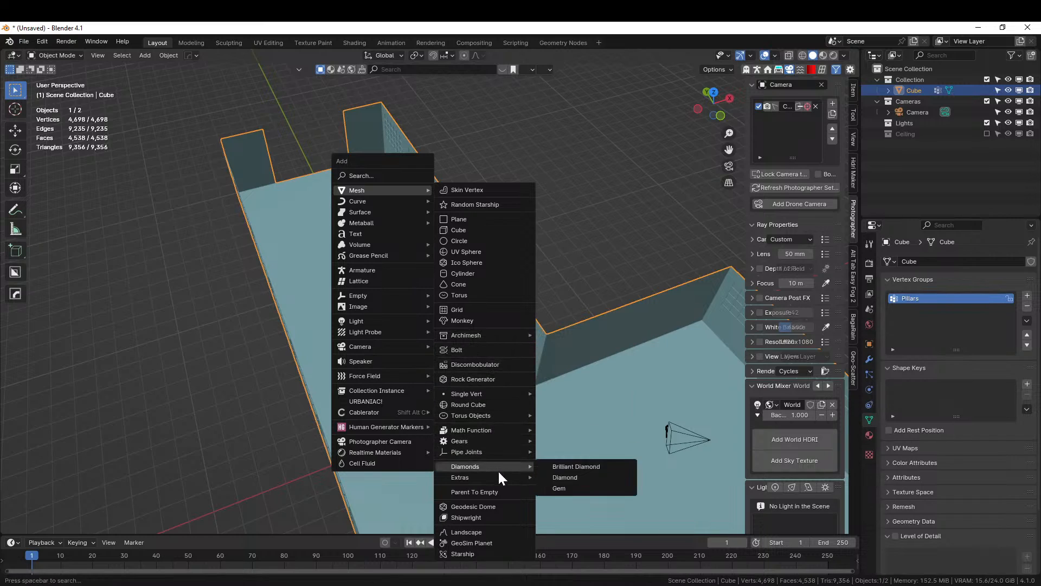
{"action": "mouse_move", "coordinate": [498, 477]}
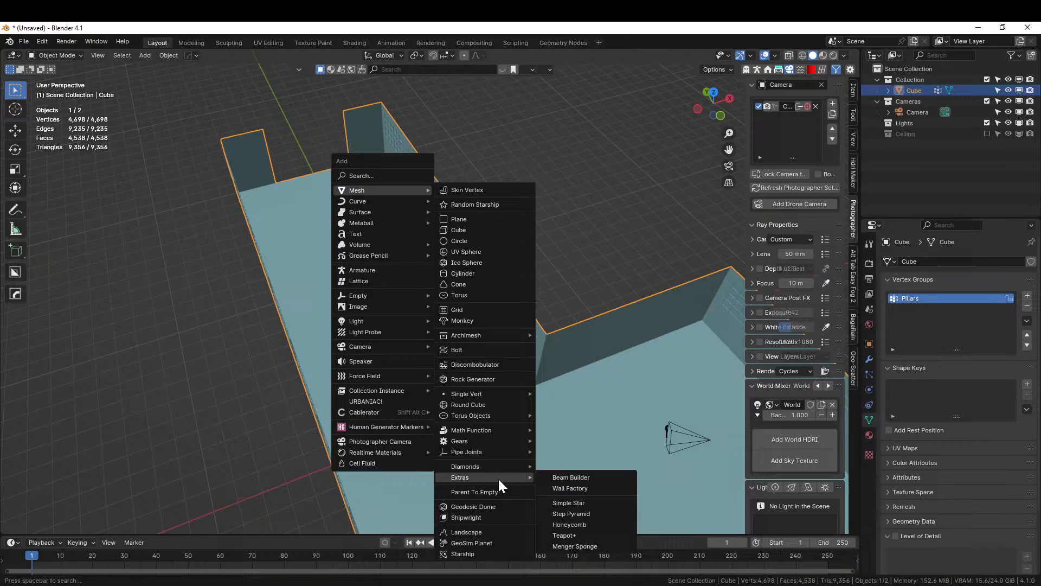
{"action": "left_click", "coordinate": [586, 477]}
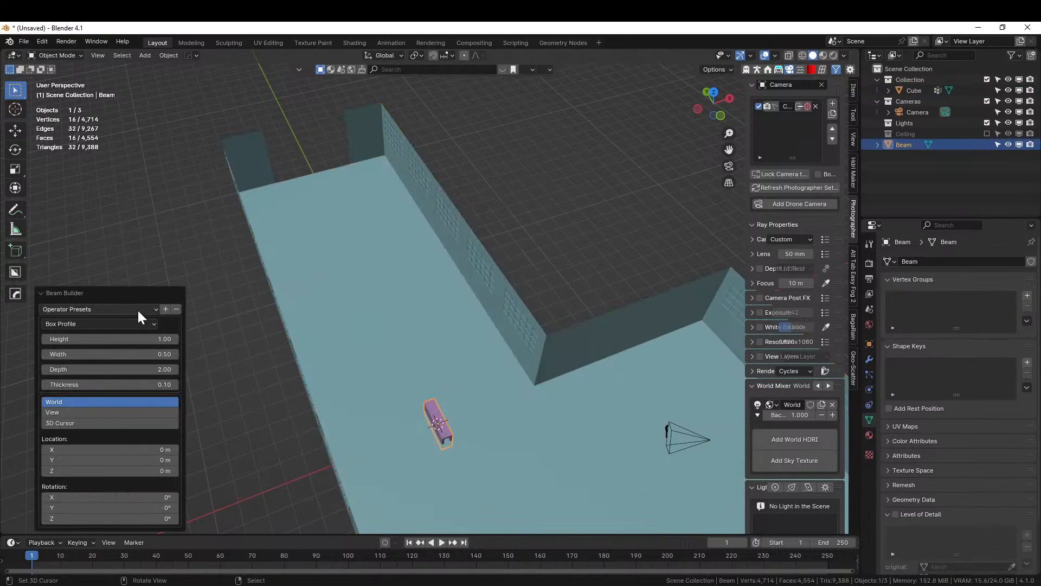
- Switch the new beam's type to I Profile
{"action": "left_click", "coordinate": [153, 308]}
{"action": "left_click", "coordinate": [140, 260]}
{"action": "left_click", "coordinate": [109, 324]}
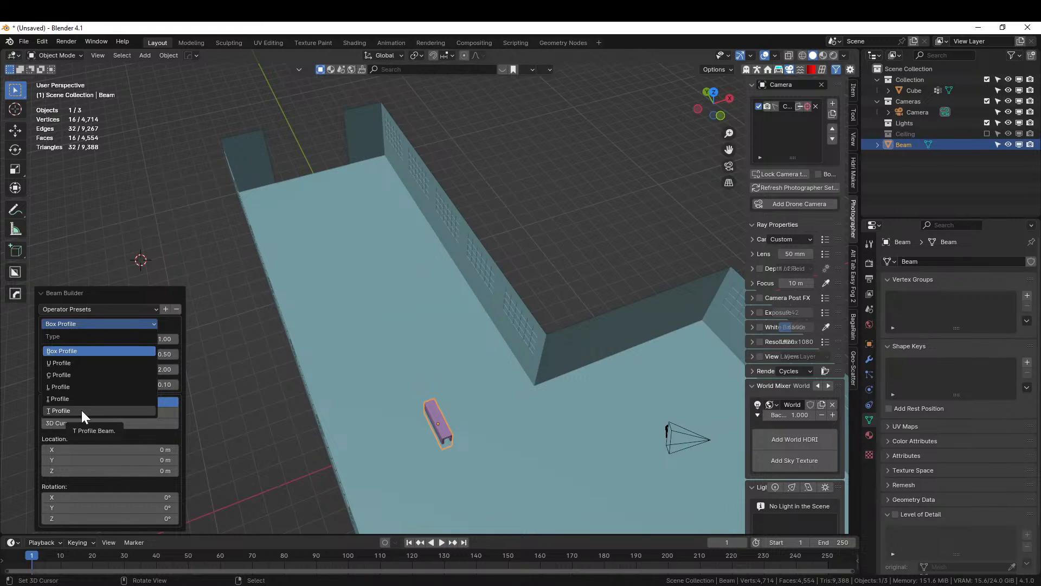
{"action": "left_click", "coordinate": [68, 400]}
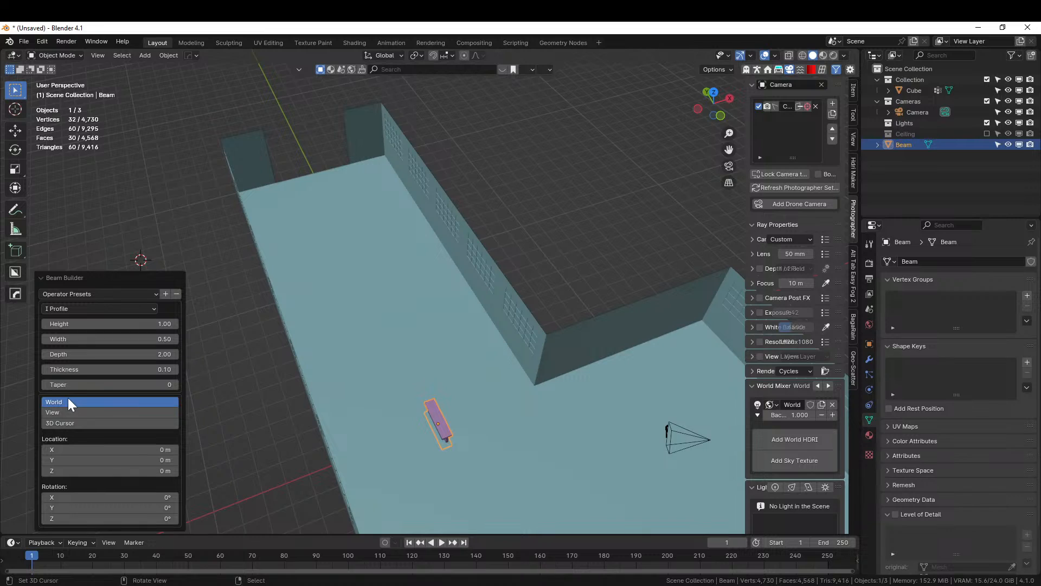
- Set the I-profile beam's height to 0.50 and its depth to 4.00
{"action": "left_click", "coordinate": [163, 324]}
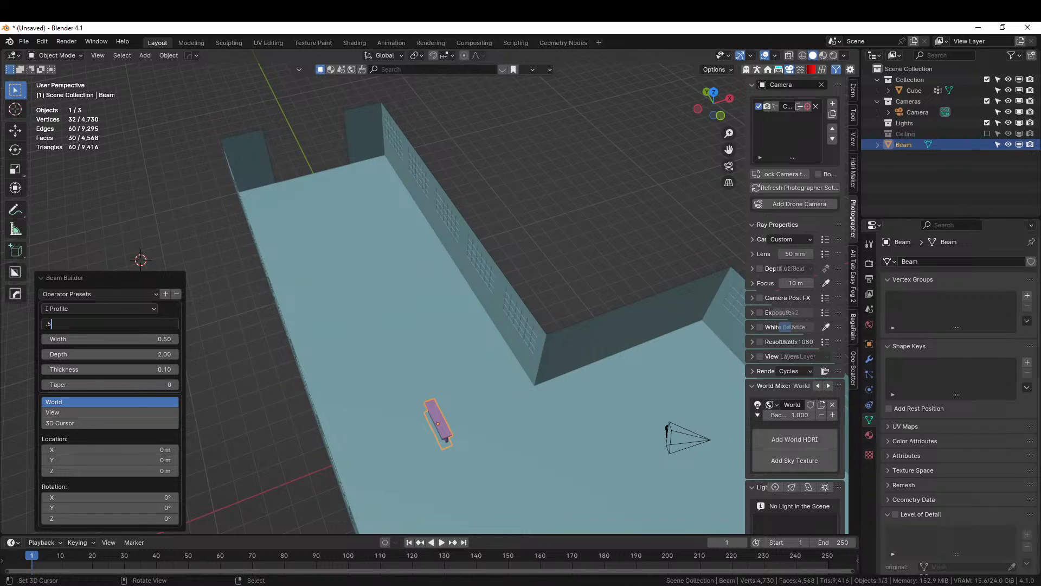
{"action": "key", "text": "Return"}
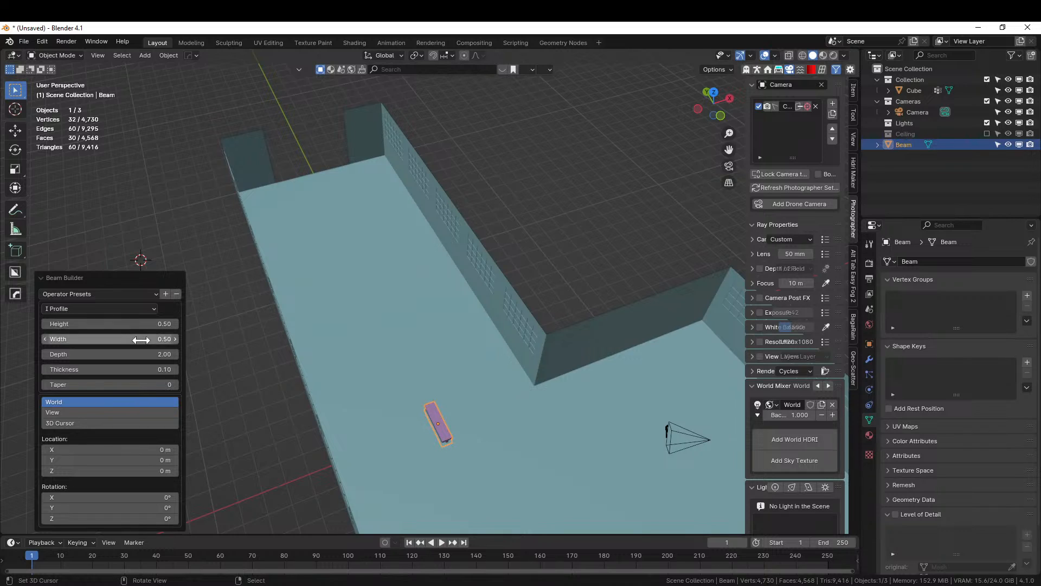
{"action": "left_click", "coordinate": [162, 354]}
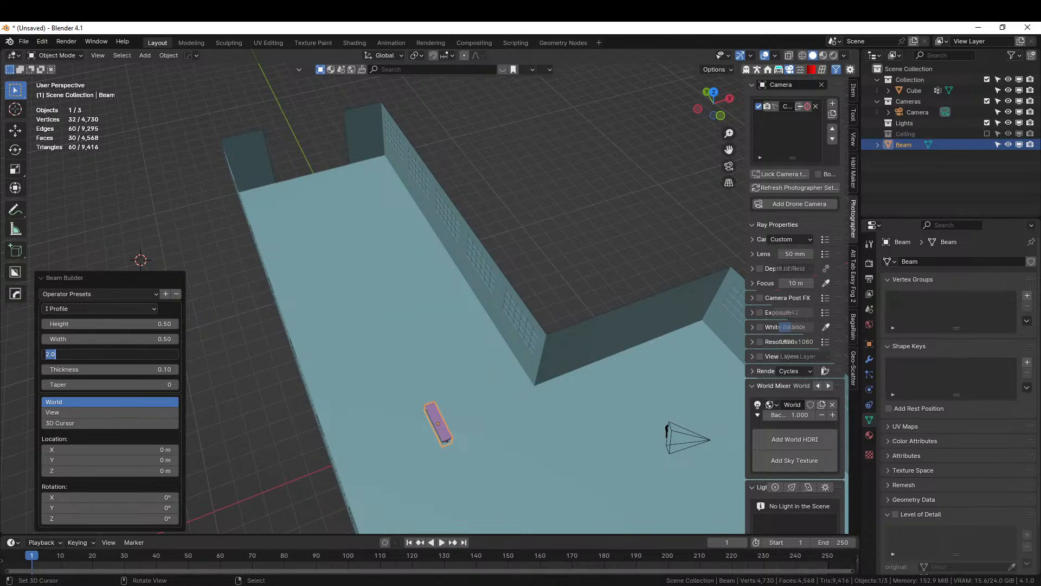
{"action": "type", "text": "4"}
{"action": "key", "text": "Return"}
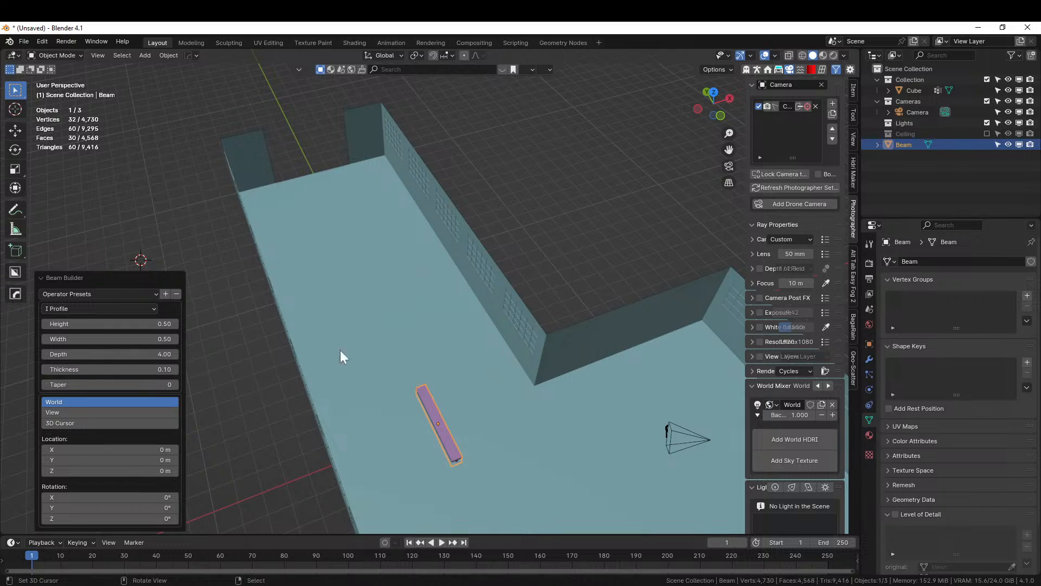
- Select the beam on the warehouse floor and isolate it in local view
{"action": "middle_click_drag", "start_coordinate": [361, 363], "coordinate": [424, 107]}
{"action": "scroll", "coordinate": [392, 303], "scroll_direction": "up", "scroll_amount": 4}
{"action": "middle_click_drag", "start_coordinate": [440, 213], "coordinate": [561, 295]}
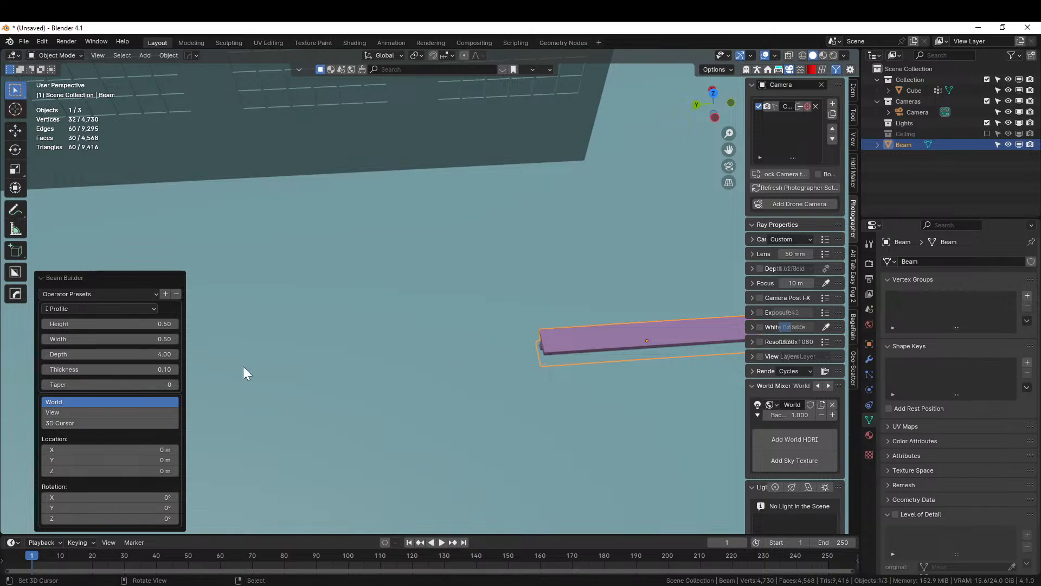
{"action": "left_click", "coordinate": [466, 325]}
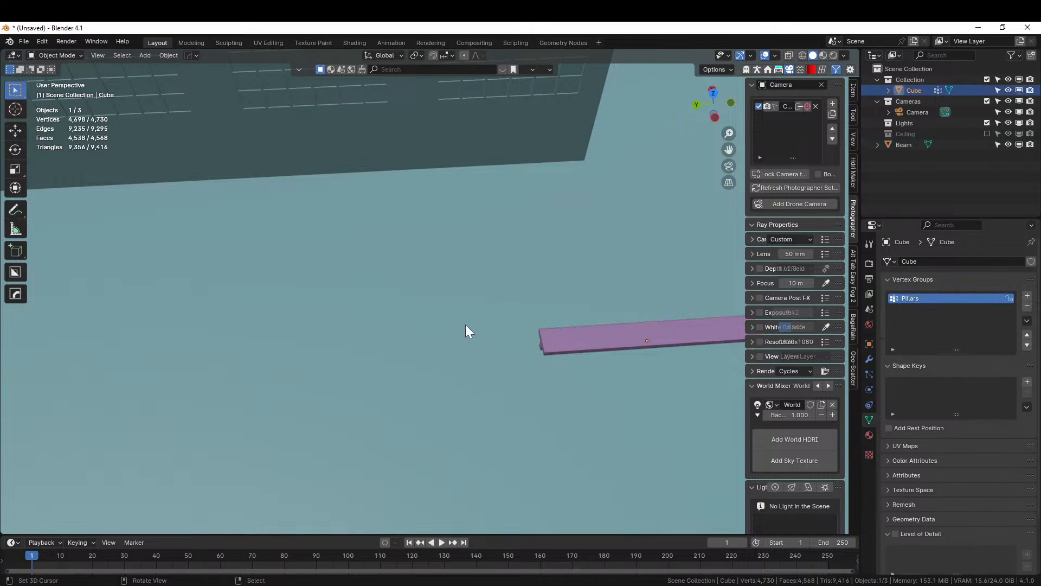
{"action": "left_click", "coordinate": [577, 332]}
{"action": "middle_click_drag", "start_coordinate": [577, 331], "coordinate": [654, 289]}
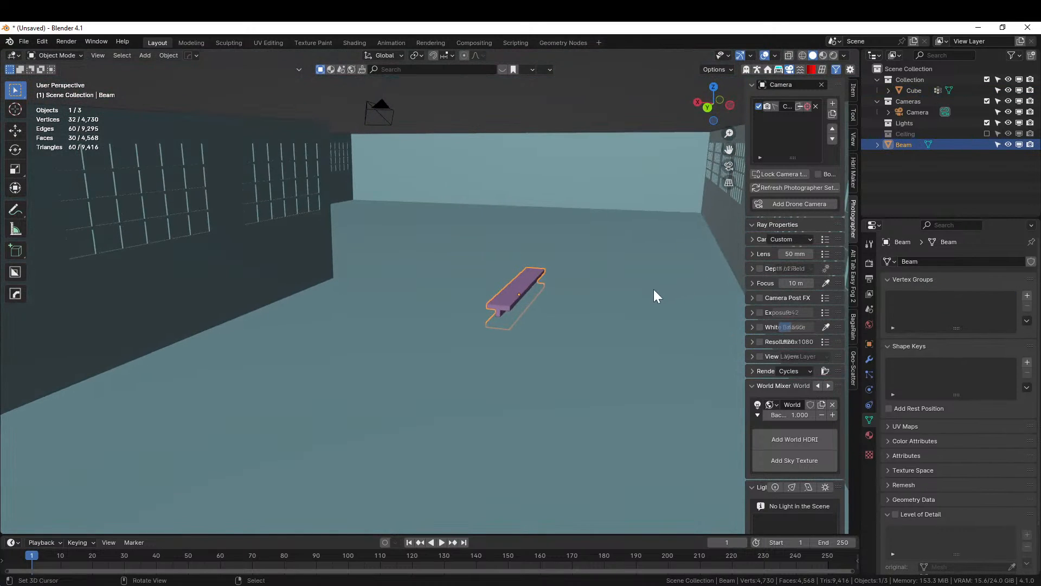
{"action": "key", "text": "KP_Divide"}
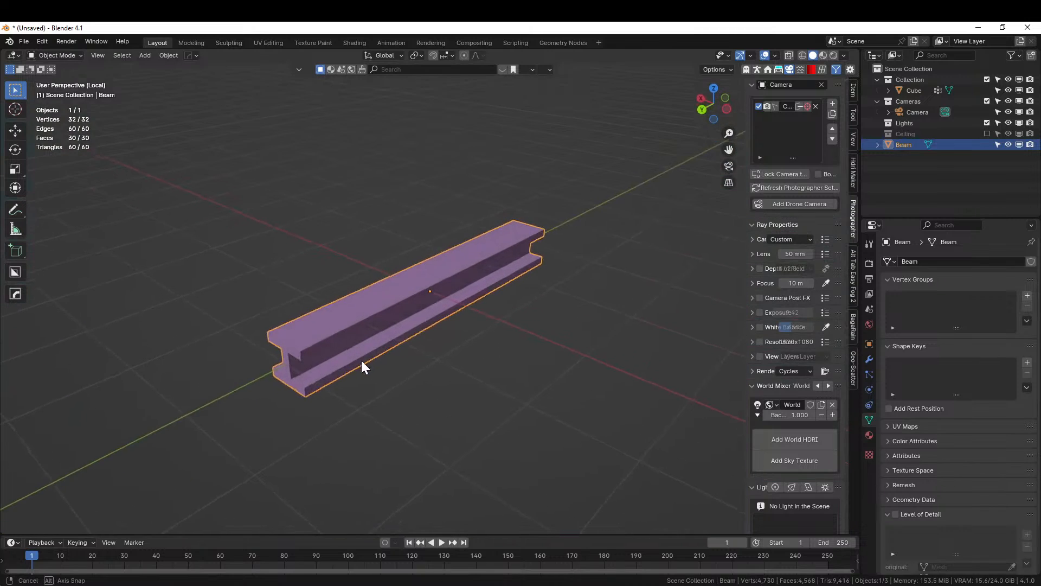
- In Edit Mode, select the web's end face at the beam's positive Y end and snap the 3D cursor to it
{"action": "key", "text": "Tab"}
{"action": "scroll", "coordinate": [321, 358], "scroll_direction": "up", "scroll_amount": 2}
{"action": "mouse_move", "coordinate": [320, 358]}
{"action": "middle_mouse_down"}
{"action": "mouse_move", "coordinate": [379, 329]}
{"action": "mouse_move", "coordinate": [316, 367]}
{"action": "middle_mouse_up"}
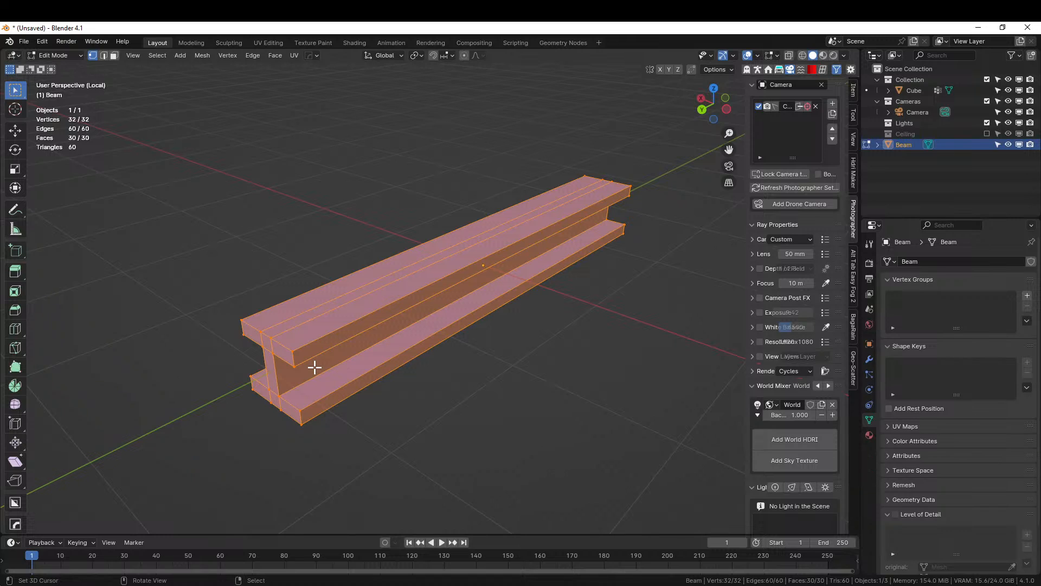
{"action": "key", "text": "3"}
{"action": "left_click", "coordinate": [267, 371]}
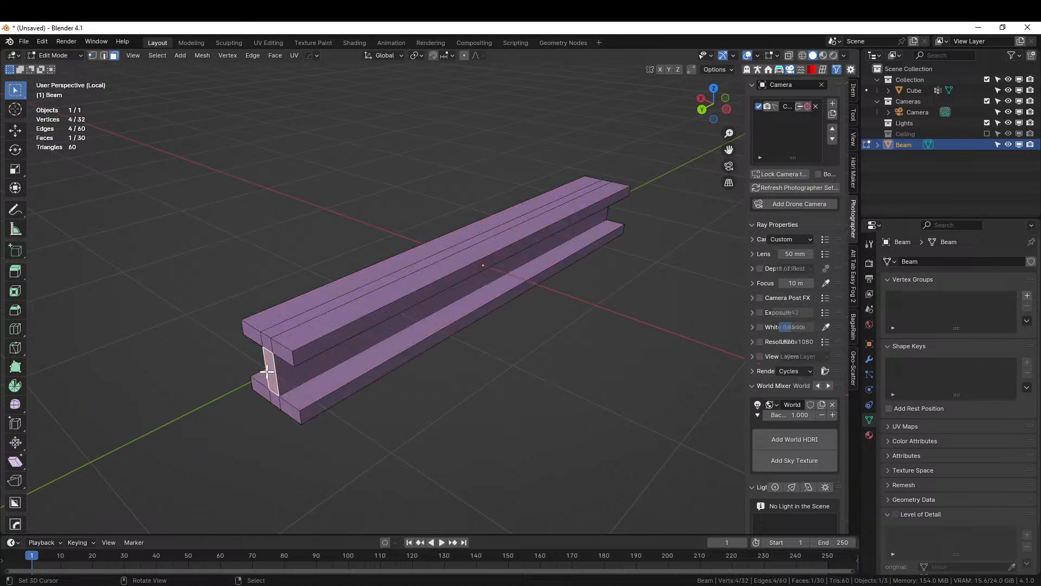
{"action": "key", "text": "shift+s"}
{"action": "key", "text": "2"}
- Add a cube at the 3D cursor on the beam's end and scale it to 0.1
{"action": "key", "text": "shift+a"}
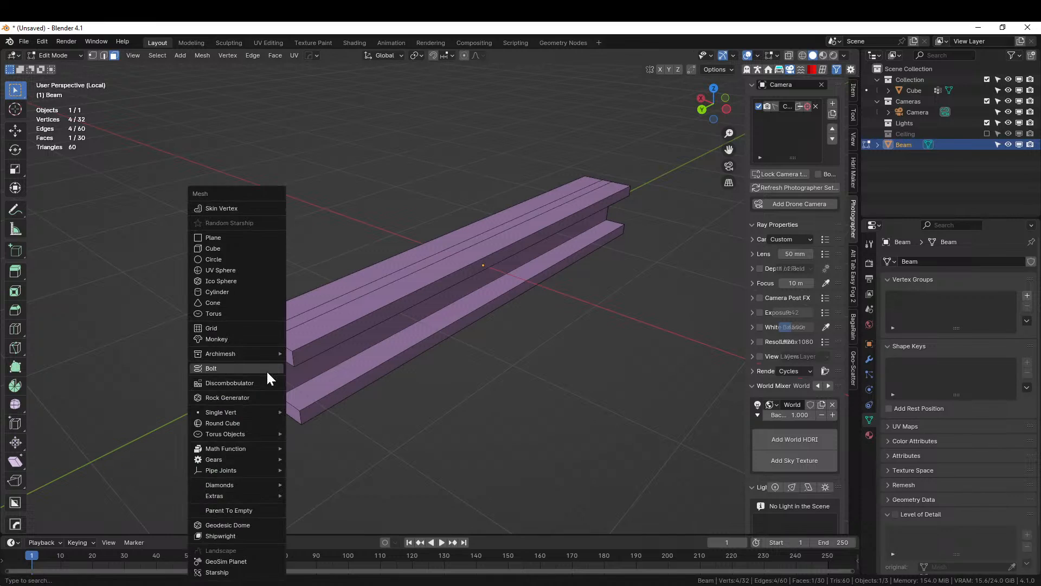
{"action": "left_click", "coordinate": [237, 251]}
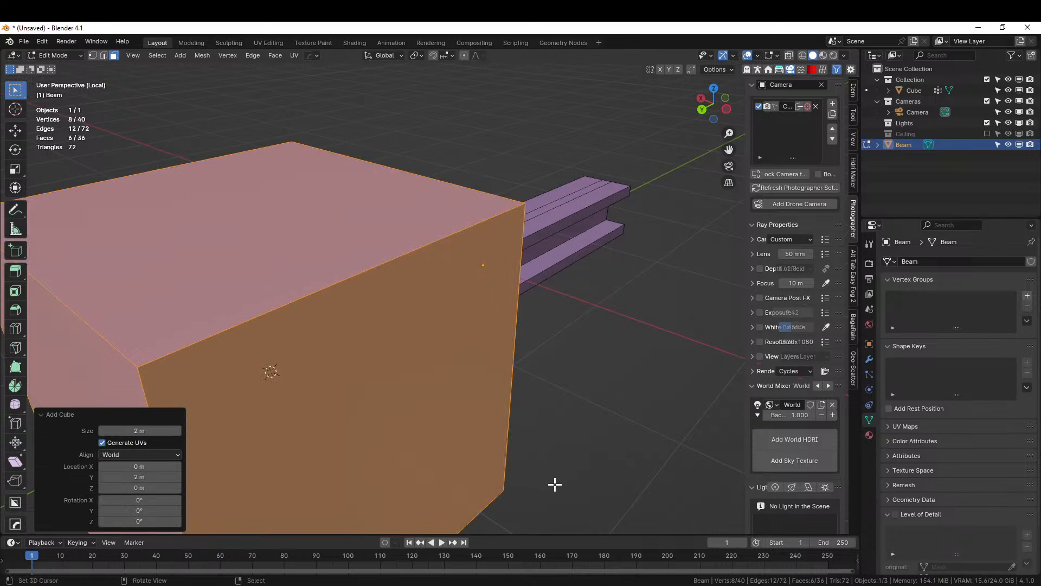
{"action": "type", "text": "s.1"}
{"action": "key", "text": "Return"}
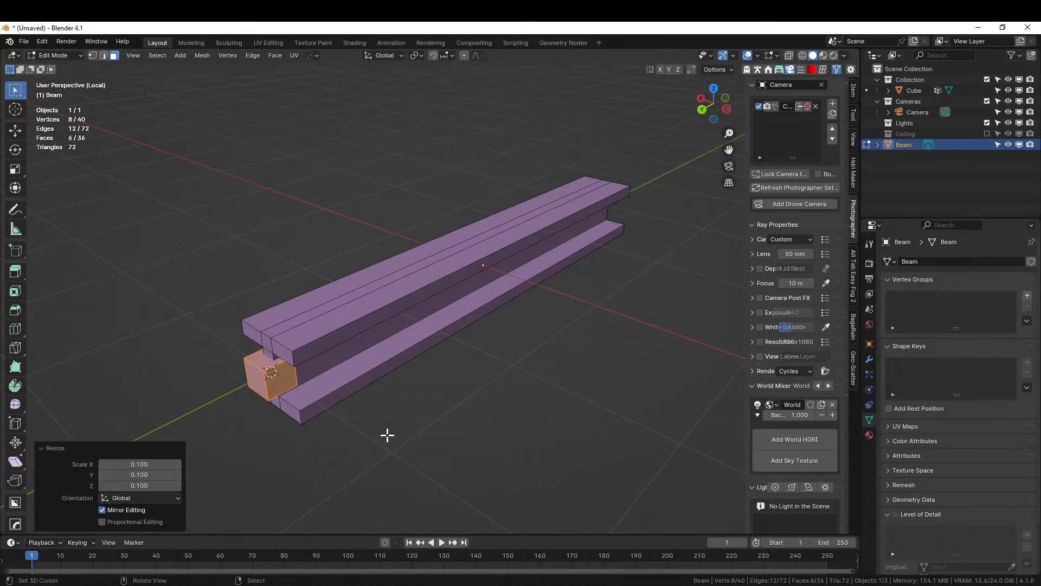
- Scale the small cube by about 3.01 in X and Z only, forming a plate that covers the beam's end
{"action": "key", "text": "s"}
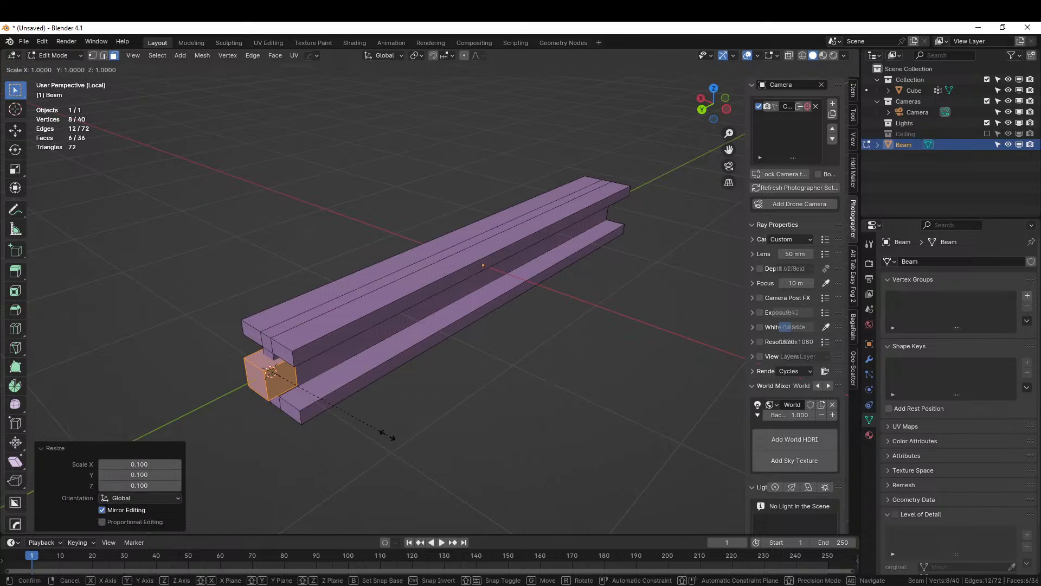
{"action": "key", "text": "shift+y"}
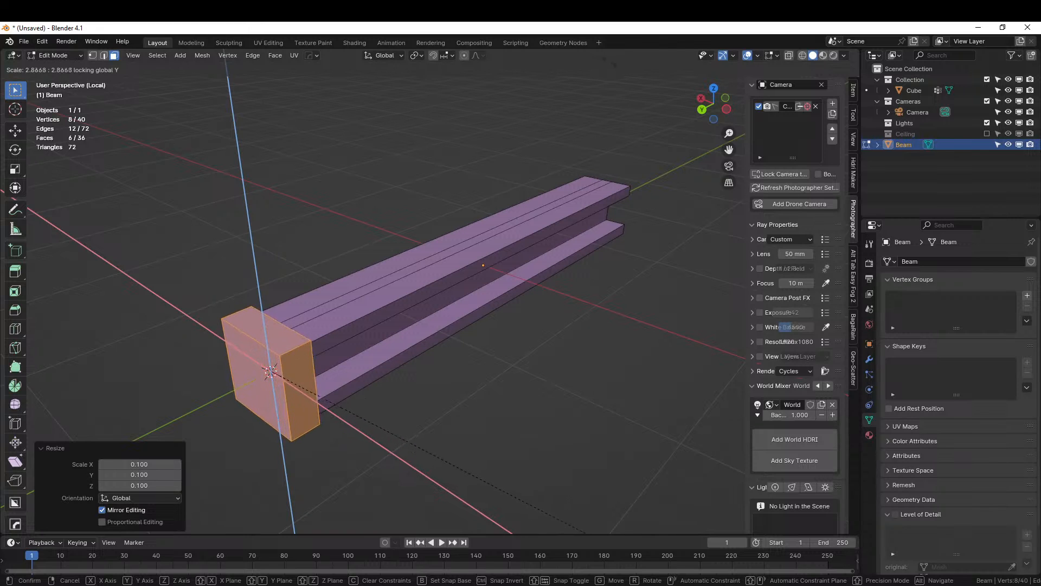
{"action": "key", "text": "Return"}
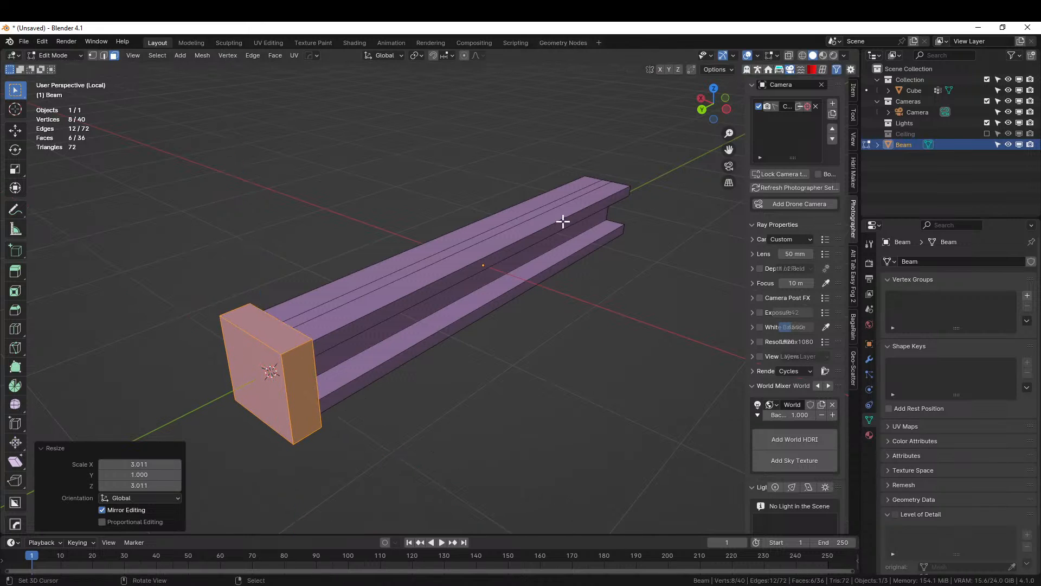
- Move the end plate's inner face about 0.27 m along negative Y, thickening the plate into a block
{"action": "middle_click_drag", "start_coordinate": [562, 221], "coordinate": [418, 212]}
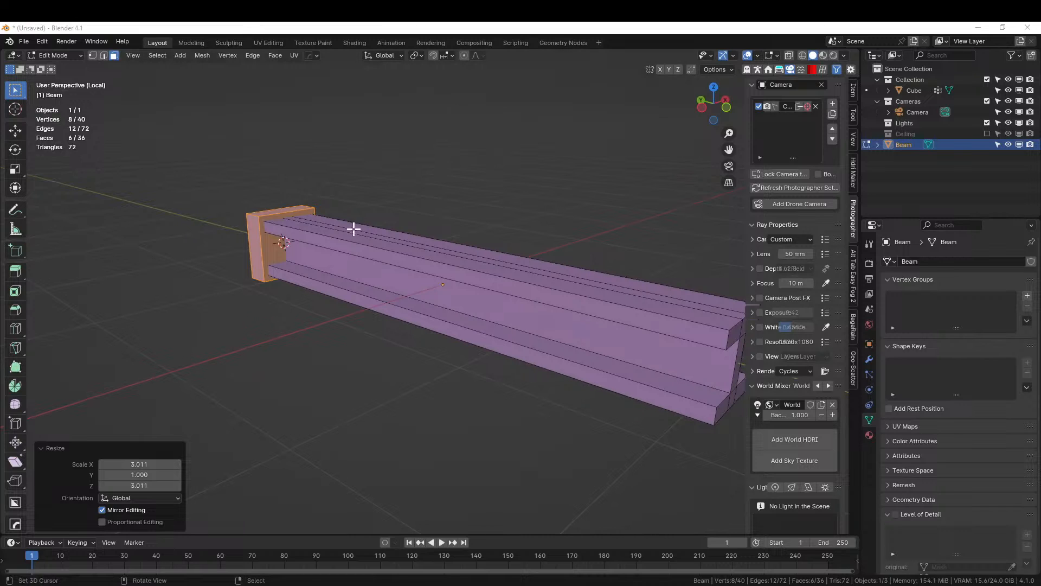
{"action": "middle_click_drag", "start_coordinate": [353, 228], "coordinate": [451, 224]}
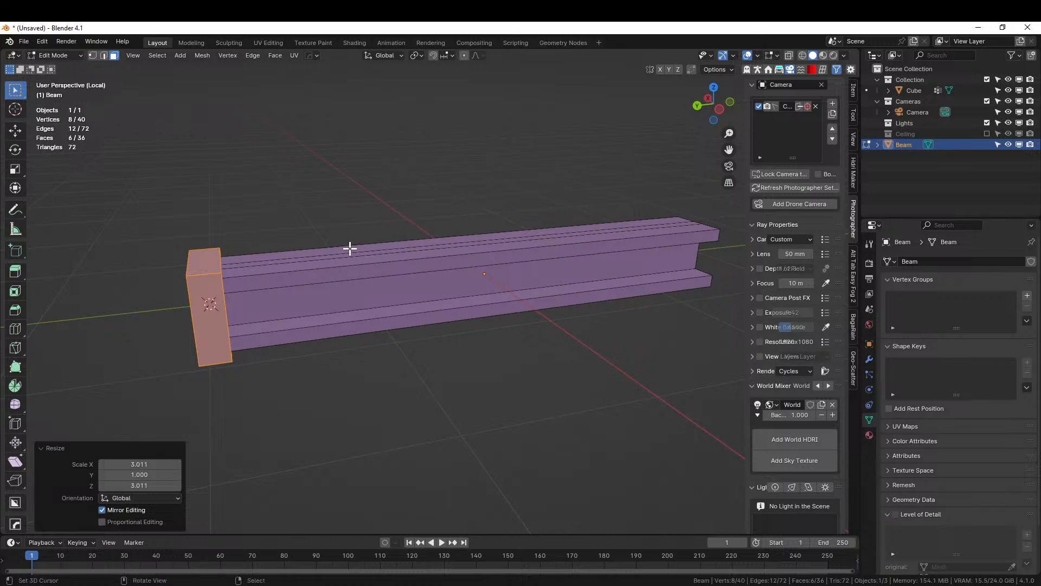
{"action": "middle_click_drag", "start_coordinate": [351, 248], "coordinate": [347, 213]}
{"action": "scroll", "coordinate": [347, 244], "scroll_direction": "down", "scroll_amount": 3}
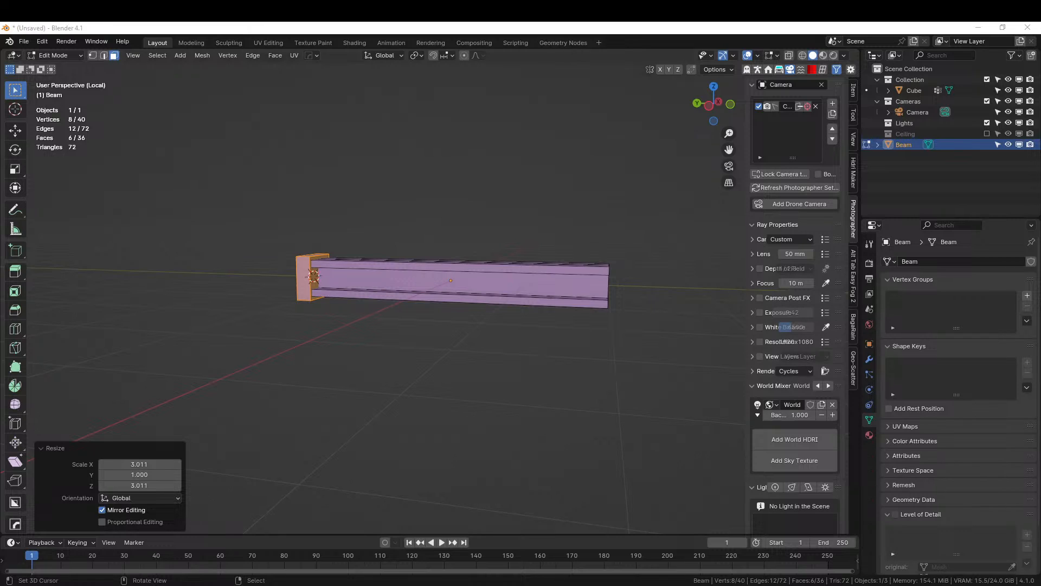
{"action": "middle_click_drag", "start_coordinate": [639, 276], "coordinate": [539, 310]}
{"action": "scroll", "coordinate": [539, 309], "scroll_direction": "up", "scroll_amount": 3}
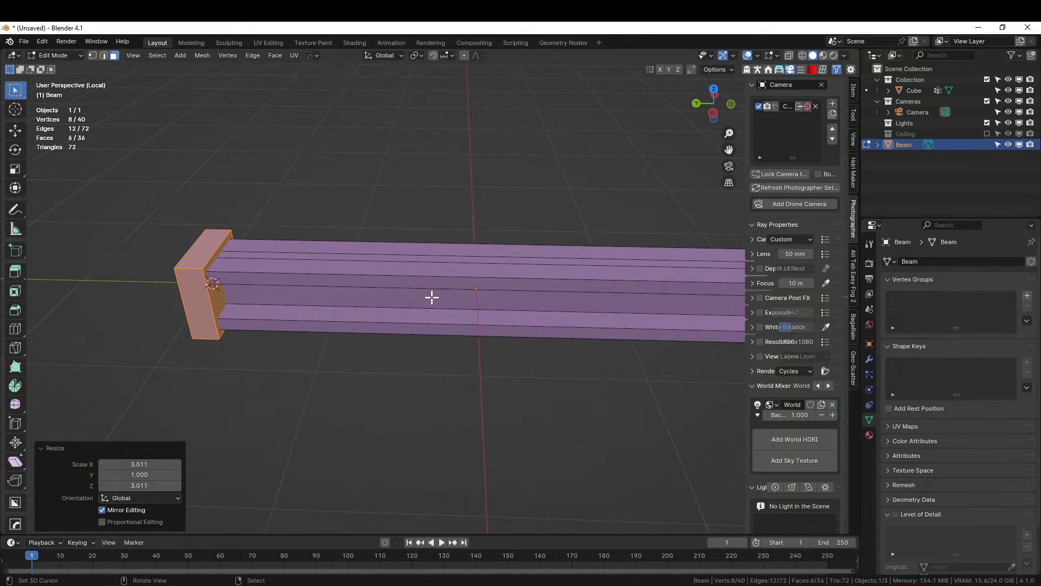
{"action": "left_click", "coordinate": [216, 298]}
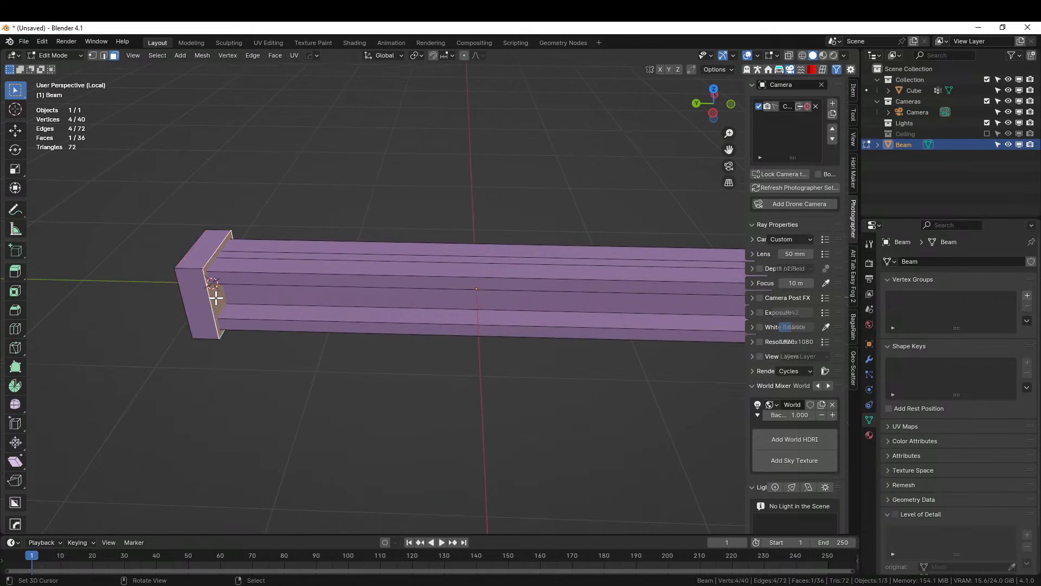
{"action": "key", "text": "g"}
{"action": "key", "text": "y"}
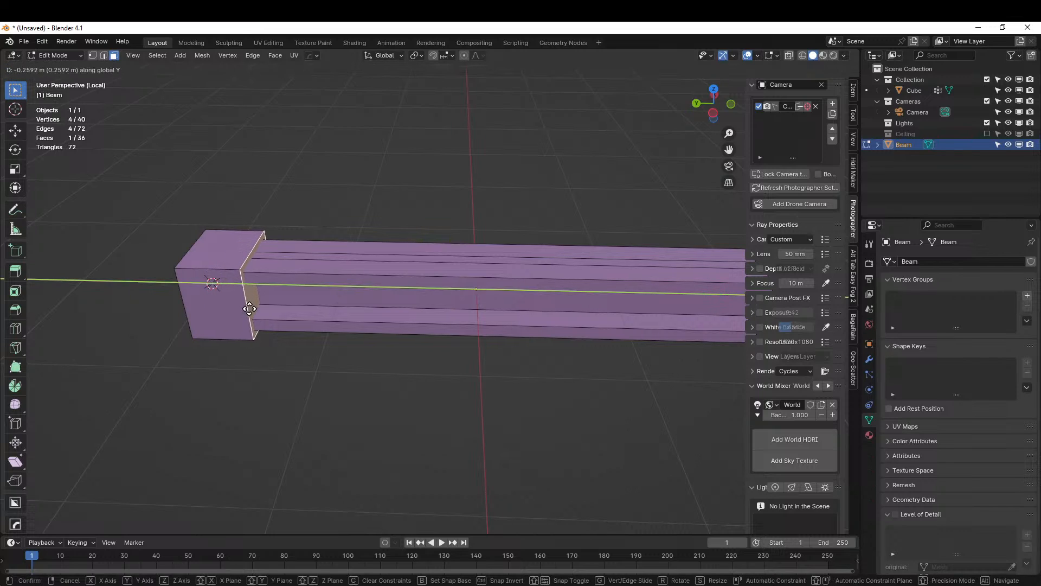
{"action": "left_click", "coordinate": [251, 309]}
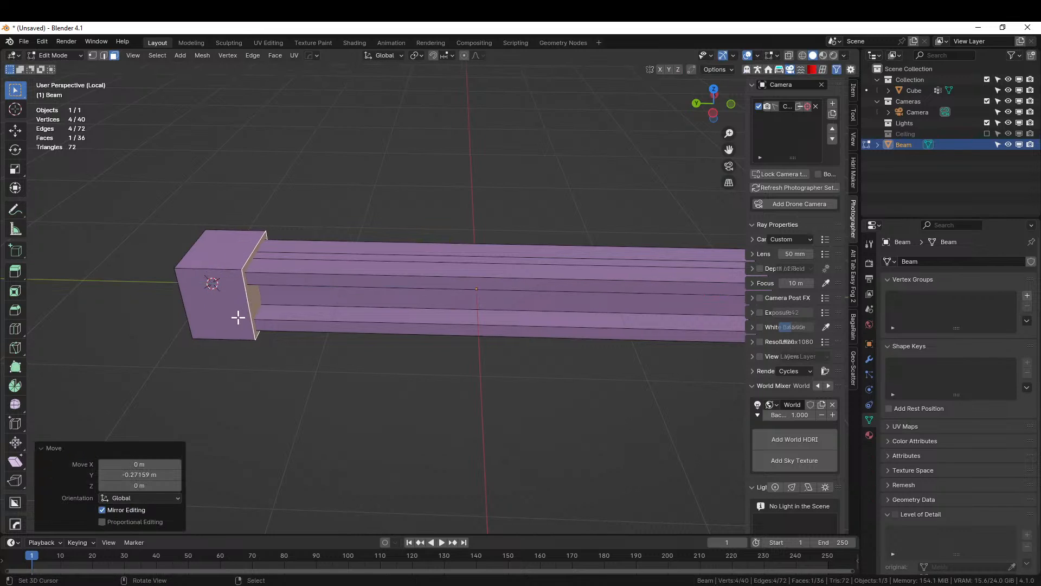
{"action": "left_click", "coordinate": [149, 475]}
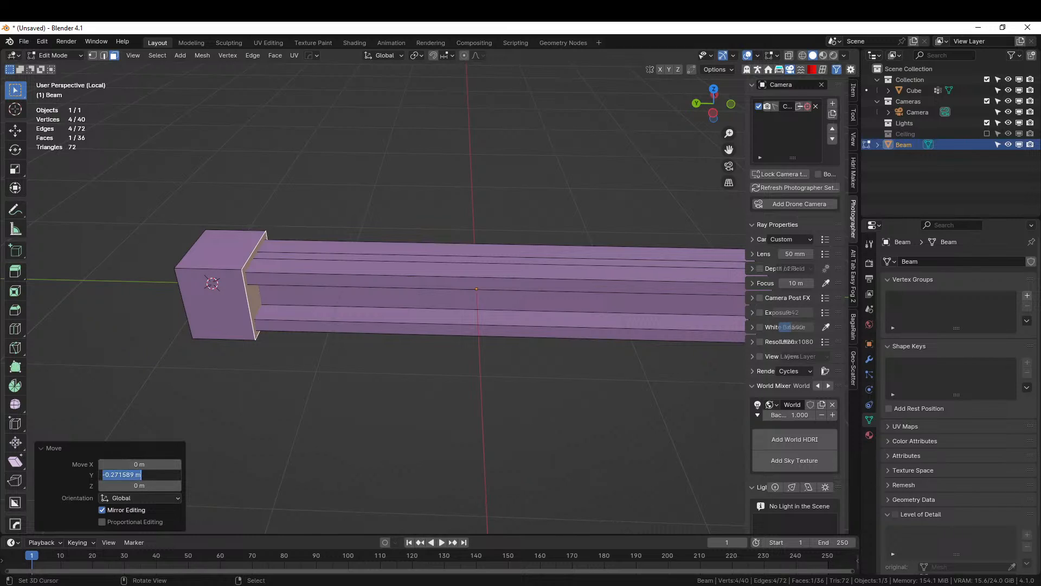
{"action": "key", "text": "Tab"}
{"action": "left_click", "coordinate": [362, 318]}
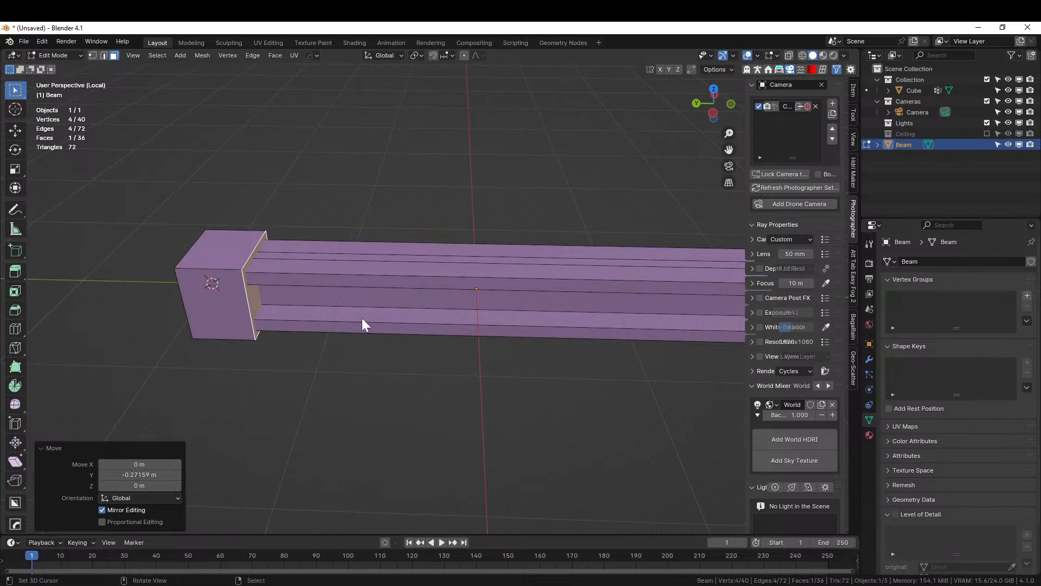
- In Object Mode, mirror the beam along its local Y axis with a modifier to copy the end block to the opposite end
{"action": "key", "text": "Tab"}
{"action": "scroll", "coordinate": [362, 318], "scroll_direction": "down", "scroll_amount": 3}
{"action": "key", "text": "alt+x"}
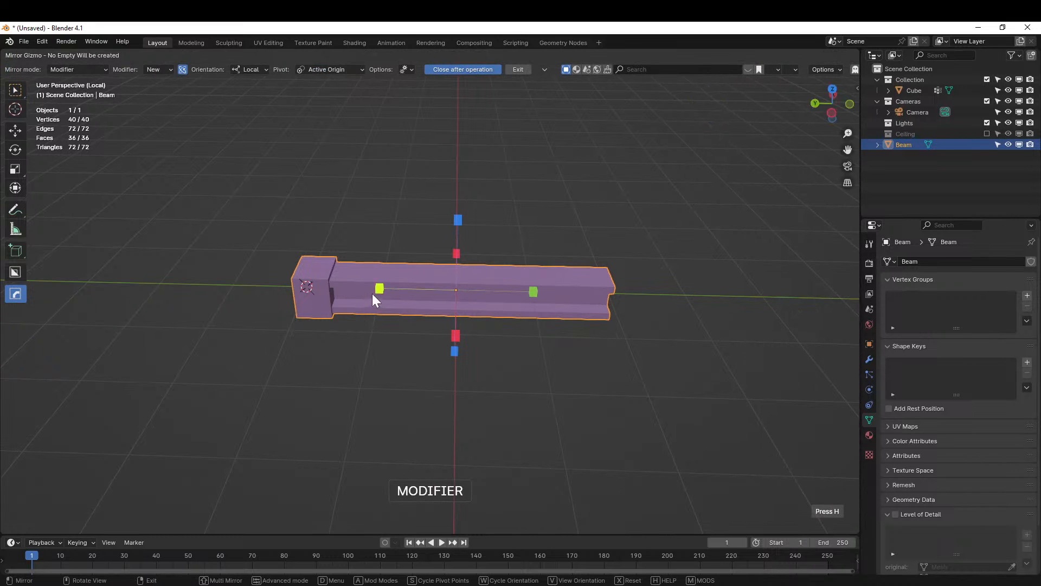
{"action": "left_click", "coordinate": [380, 287]}
{"action": "middle_click_drag", "start_coordinate": [449, 318], "coordinate": [475, 312]}
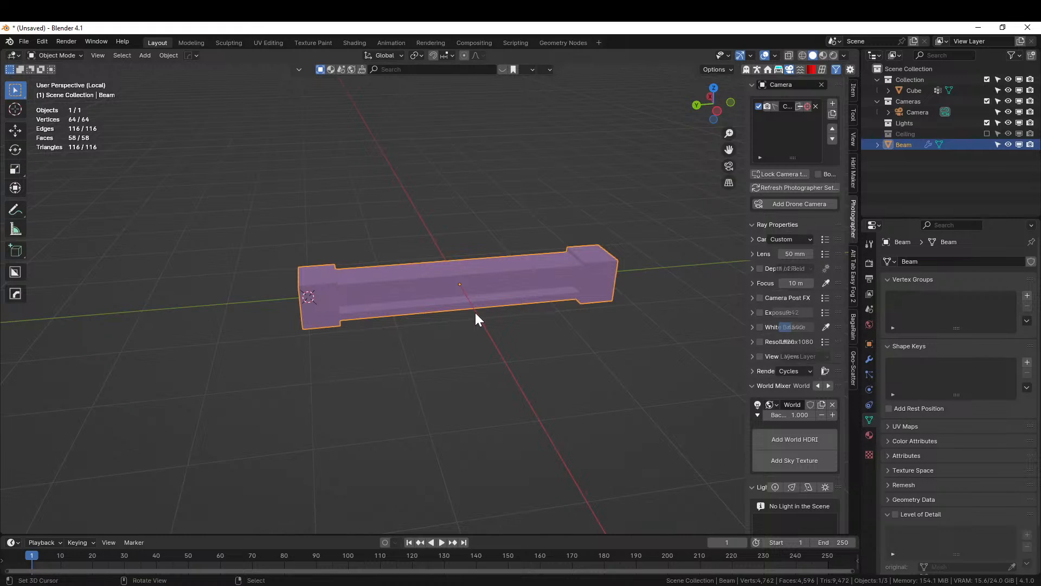
- Set the beam's Y dimension to 4 m
{"action": "left_click", "coordinate": [855, 86]}
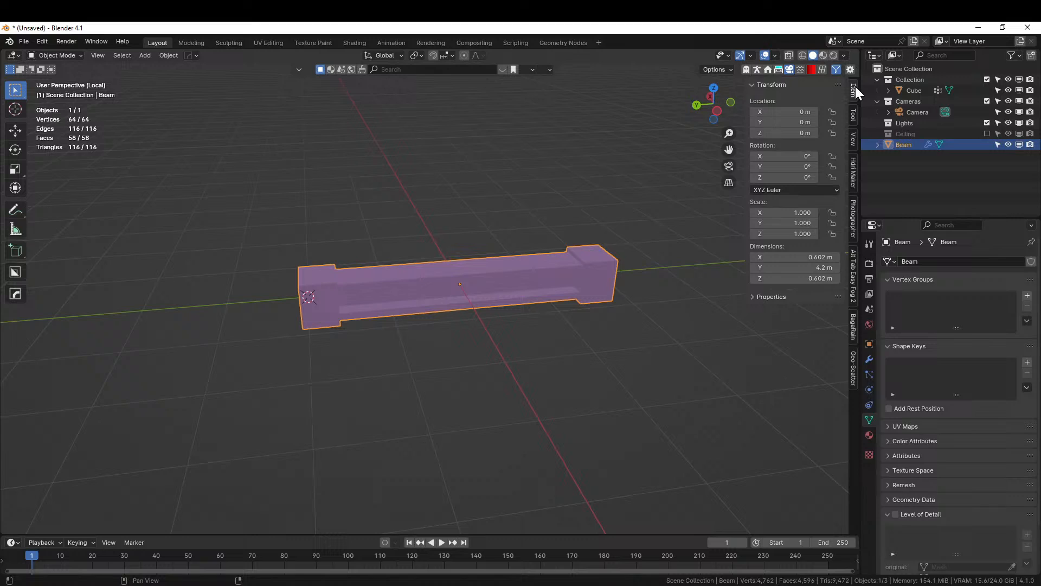
{"action": "left_click", "coordinate": [805, 267]}
{"action": "type", "text": "4"}
{"action": "key", "text": "Return"}
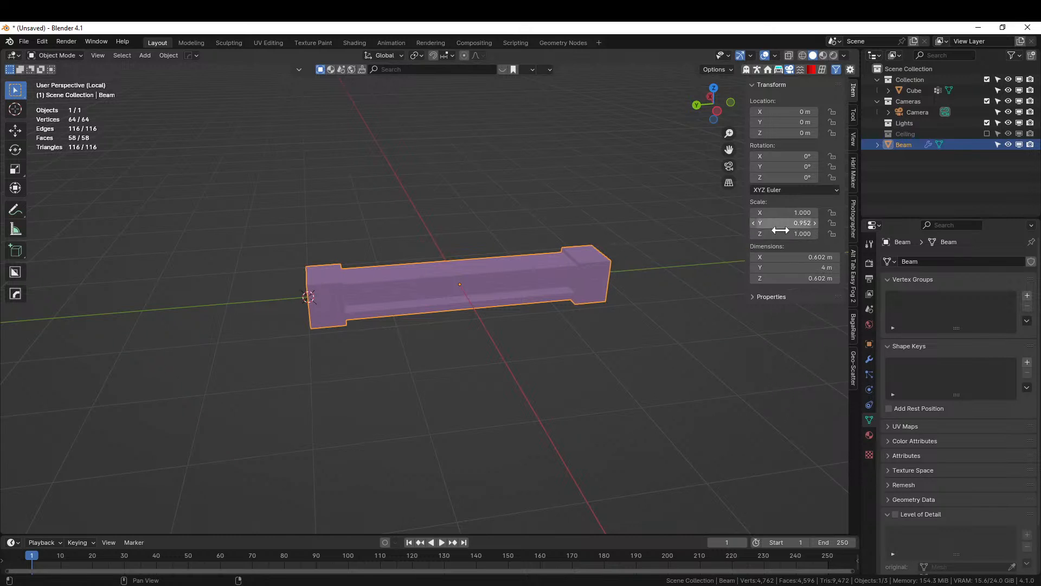
- Stand the beam upright by rotating it 90° about X, and raise it 2 m along Z
{"action": "middle_click_drag", "start_coordinate": [477, 239], "coordinate": [460, 264]}
{"action": "scroll", "coordinate": [460, 259], "scroll_direction": "down", "scroll_amount": 3}
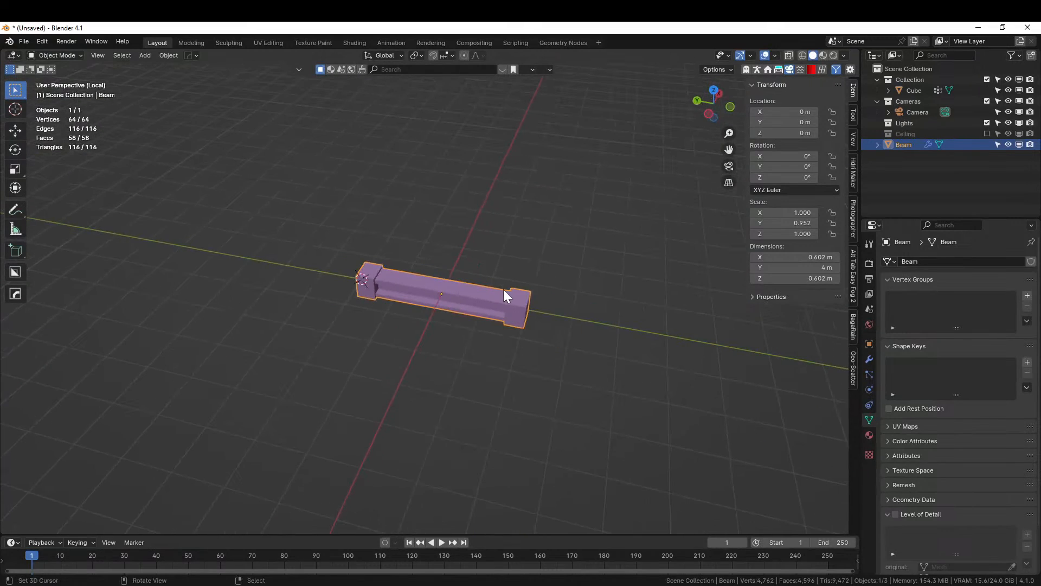
{"action": "left_click", "coordinate": [513, 250]}
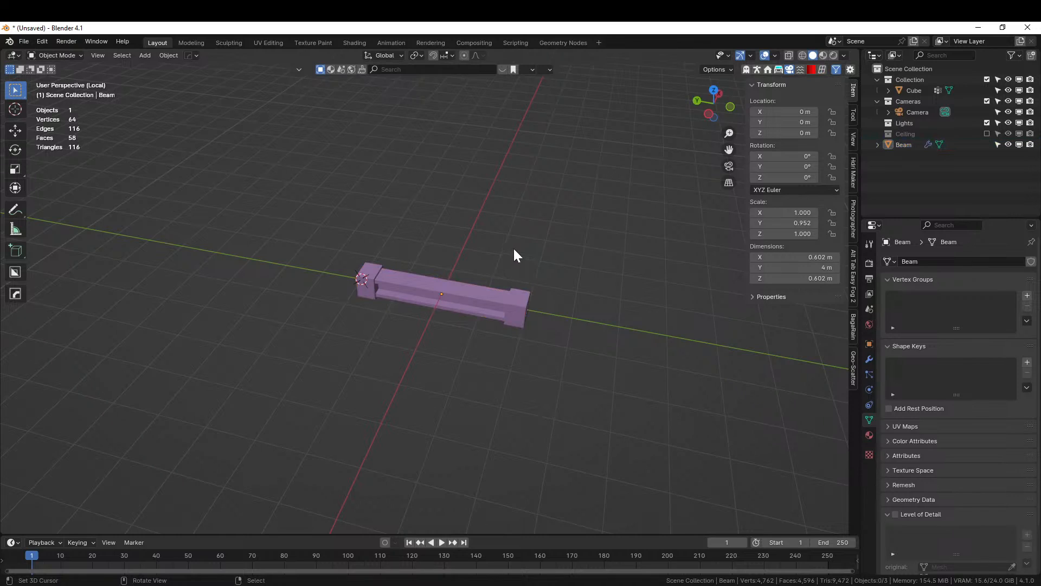
{"action": "key", "text": "x"}
{"action": "left_click", "coordinate": [514, 250]}
{"action": "left_click", "coordinate": [365, 273]}
{"action": "type", "text": "rx"}
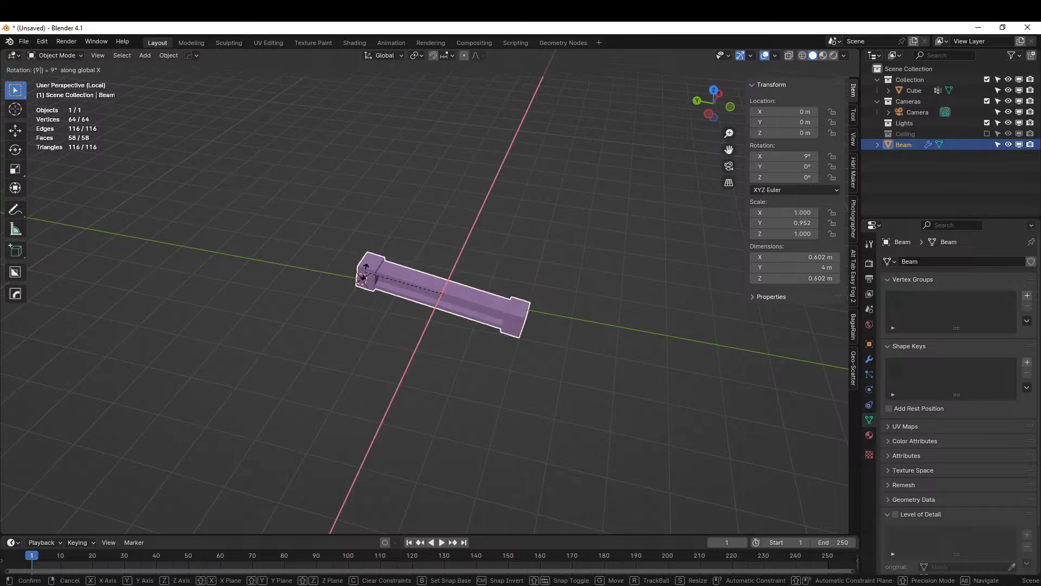
{"action": "type", "text": "90"}
{"action": "key", "text": "Return"}
{"action": "type", "text": "g"}
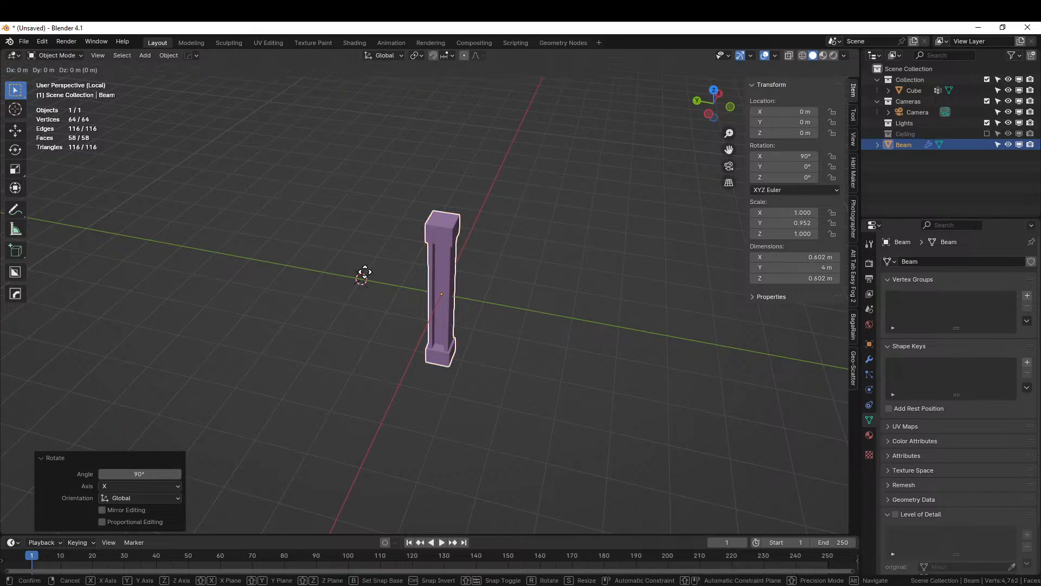
{"action": "type", "text": "z2"}
{"action": "key", "text": "Return"}
- Try to apply all transforms to the upright beam while its mirror modifier is still live
{"action": "key", "text": "ctrl+a"}
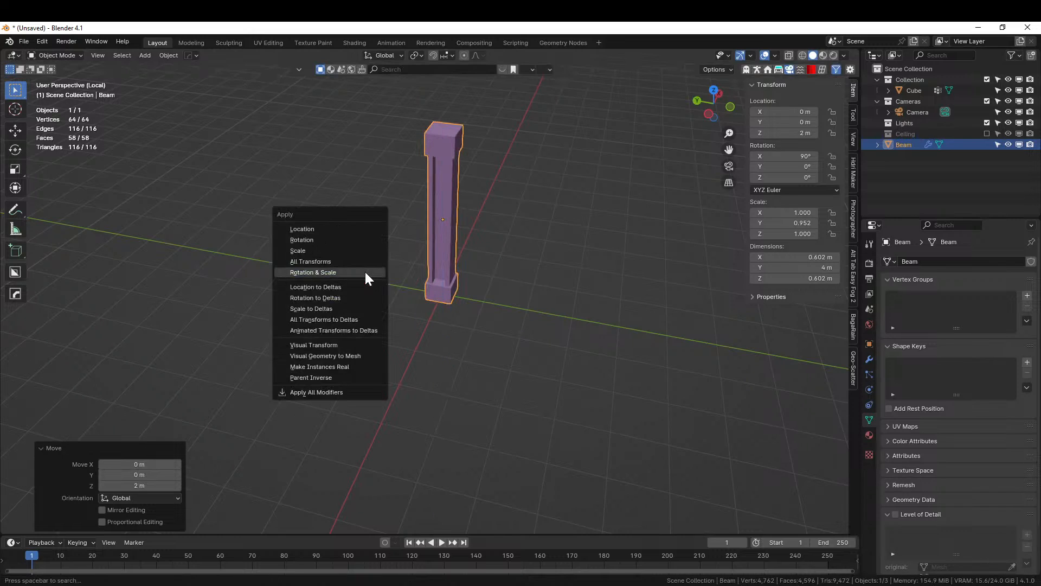
{"action": "left_click", "coordinate": [345, 262]}
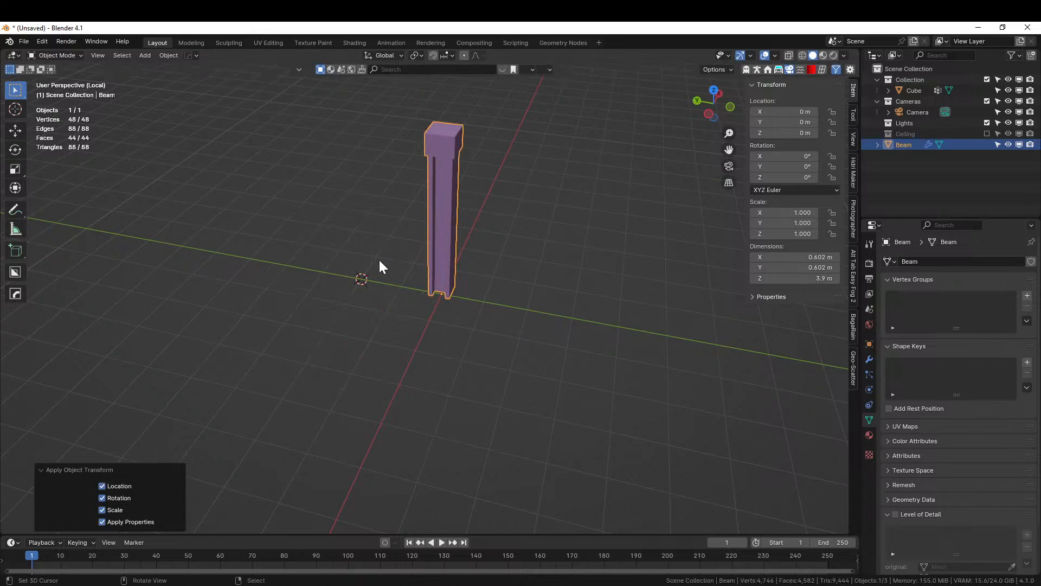
{"action": "key", "text": "ctrl+z"}
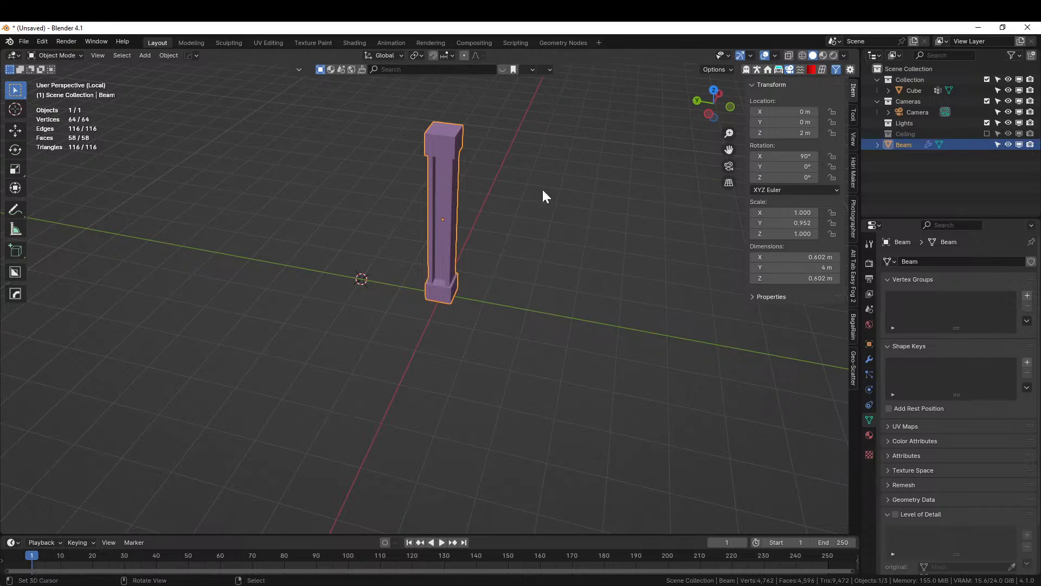
- Apply the beam's mirror modifier and all of its object transforms
{"action": "left_click", "coordinate": [869, 359]}
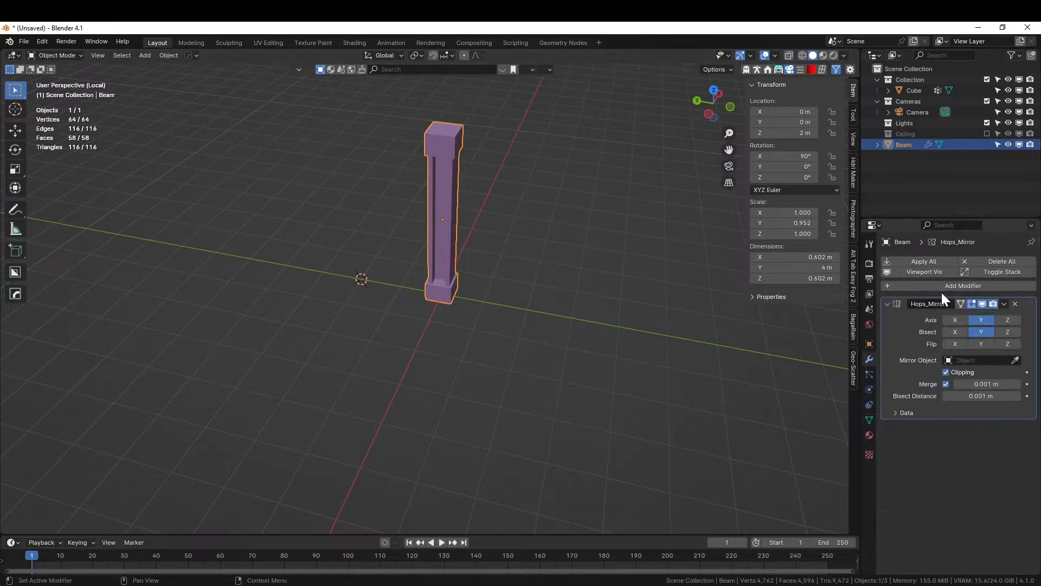
{"action": "key", "text": "ctrl+a"}
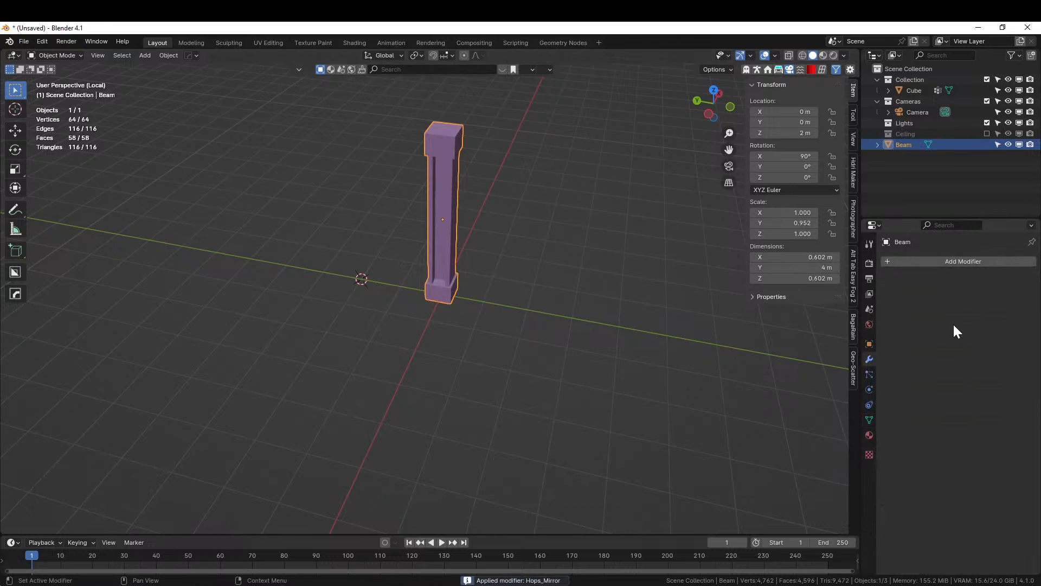
{"action": "key", "text": "ctrl+a"}
{"action": "left_click", "coordinate": [417, 256]}
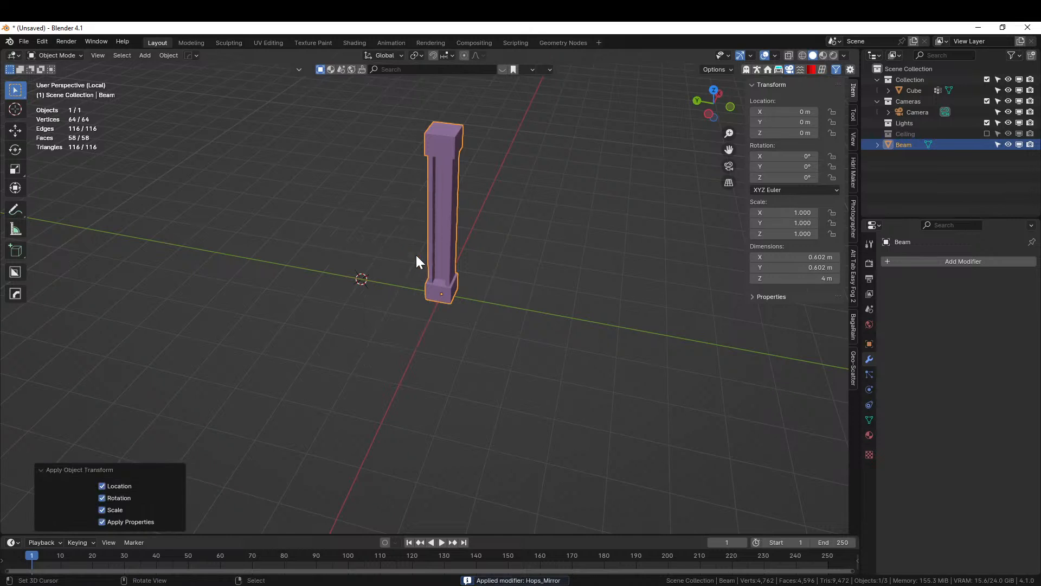
- Exit local view to bring back the warehouse around the upright beam
{"action": "scroll", "coordinate": [484, 265], "scroll_direction": "up", "scroll_amount": 4}
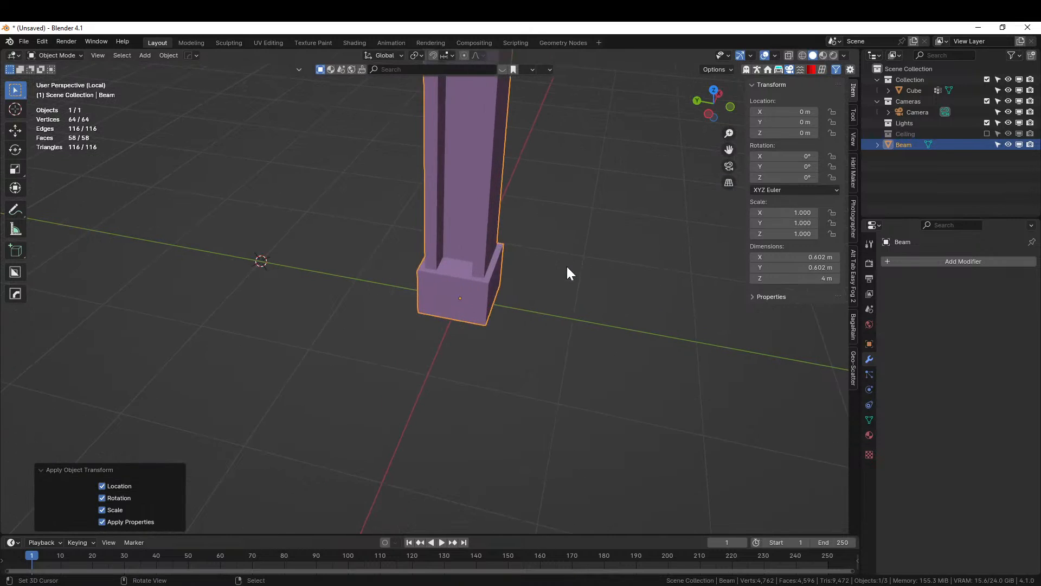
{"action": "mouse_move", "coordinate": [566, 264]}
{"action": "middle_mouse_down"}
{"action": "mouse_move", "coordinate": [474, 241]}
{"action": "mouse_move", "coordinate": [456, 255]}
{"action": "mouse_move", "coordinate": [453, 332]}
{"action": "mouse_move", "coordinate": [339, 325]}
{"action": "middle_mouse_up"}
{"action": "key", "text": "KP_Divide"}
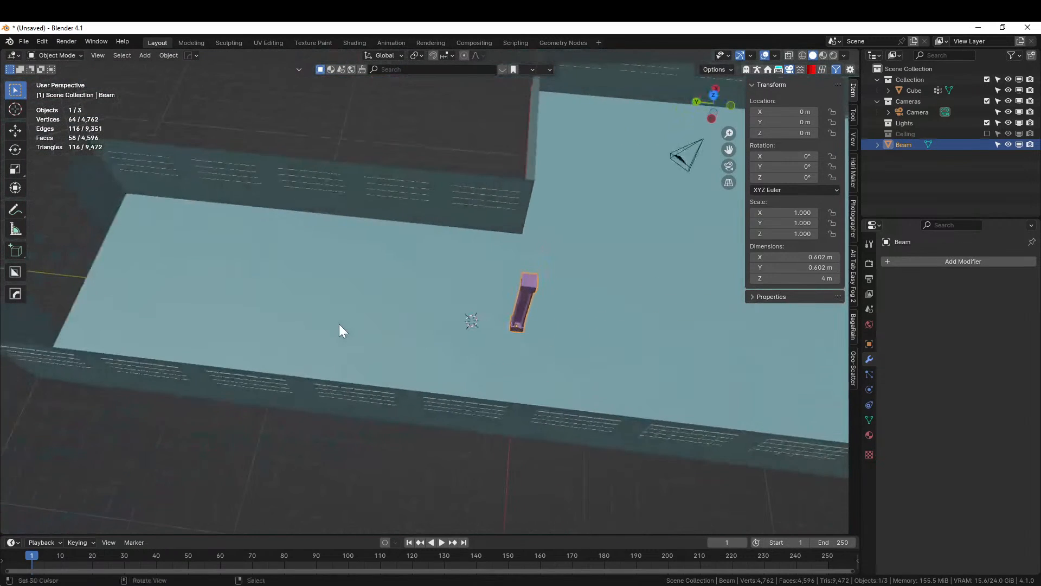
{"action": "scroll", "coordinate": [549, 293], "scroll_direction": "down", "scroll_amount": 3}
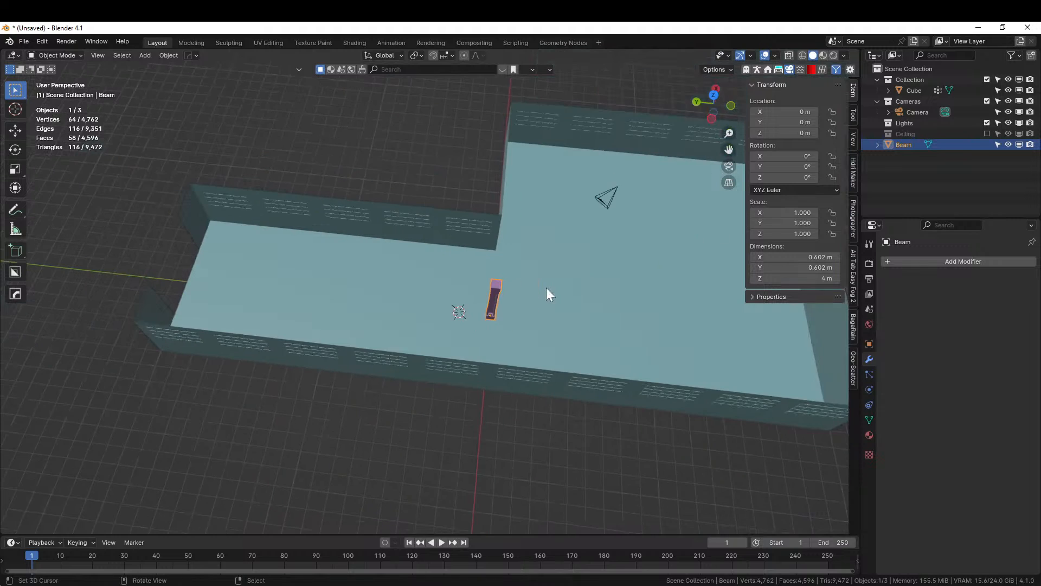
{"action": "middle_click_drag", "start_coordinate": [548, 293], "coordinate": [573, 274]}
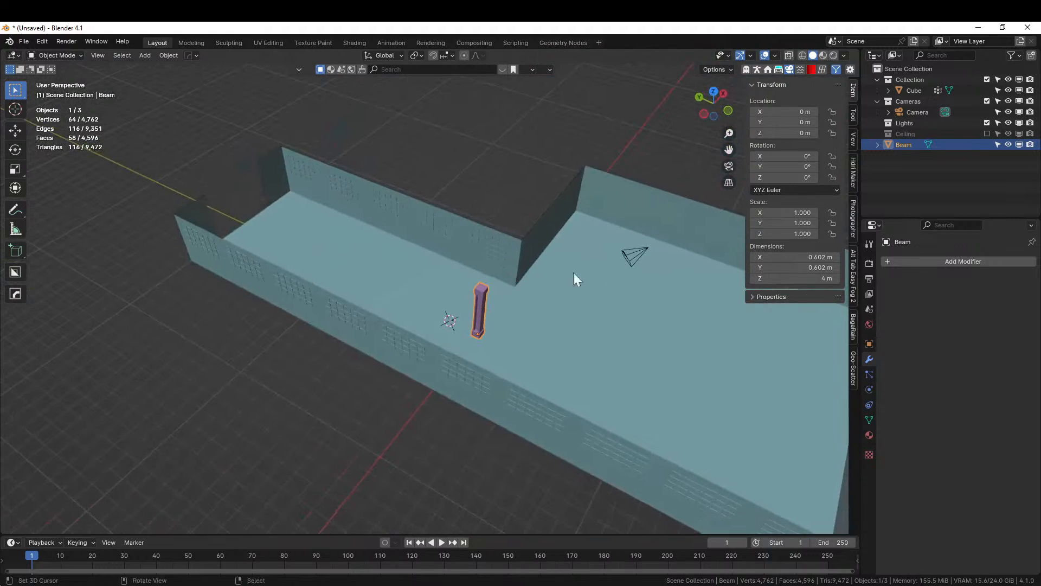
- Select the warehouse and assign it as the Geo-Scatter emitter object
{"action": "left_click", "coordinate": [646, 280]}
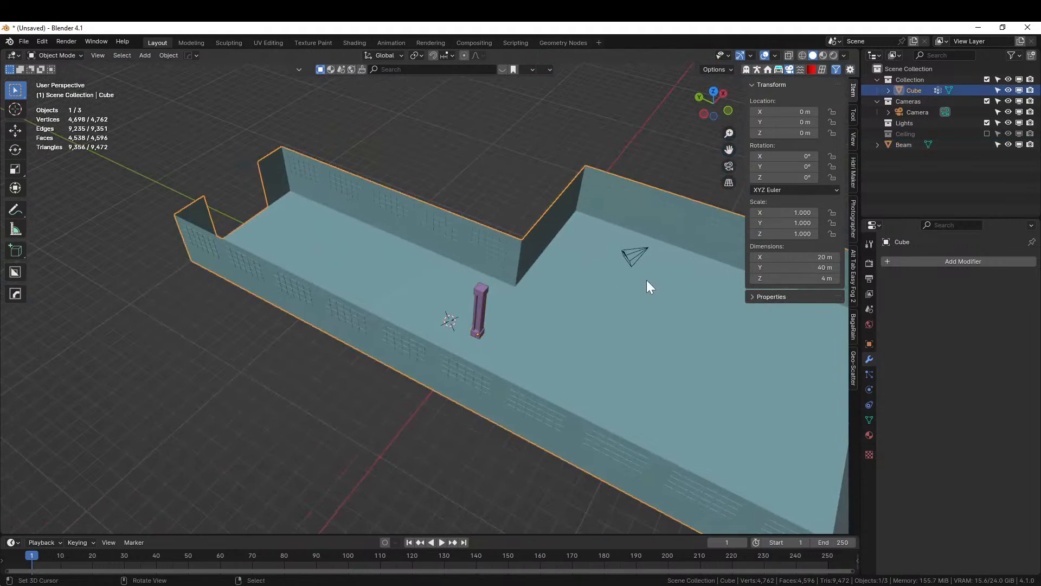
{"action": "left_click", "coordinate": [789, 69]}
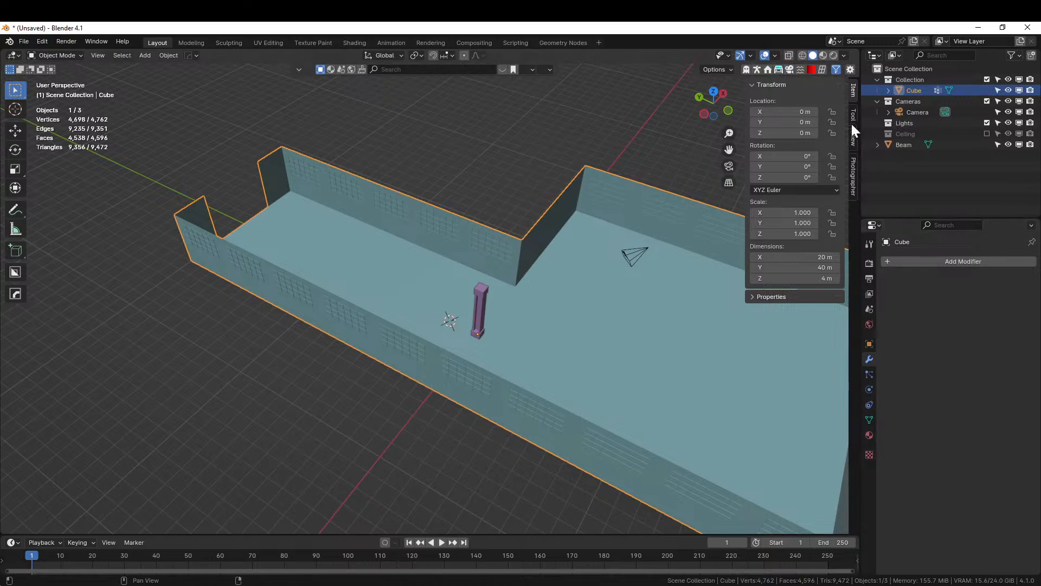
{"action": "left_click", "coordinate": [789, 67]}
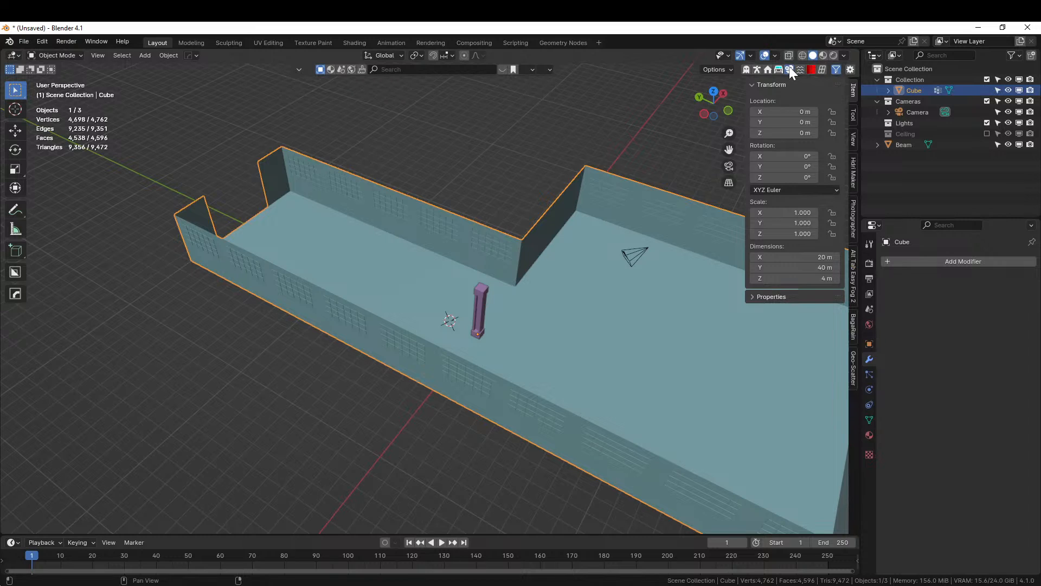
{"action": "left_click", "coordinate": [854, 371]}
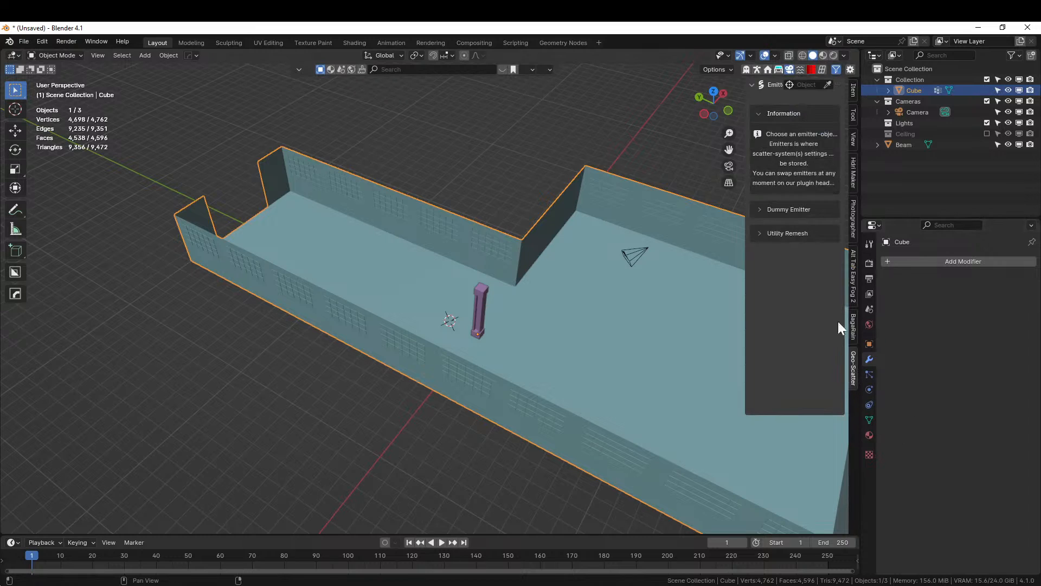
{"action": "left_click", "coordinate": [827, 84]}
{"action": "left_click", "coordinate": [616, 303]}
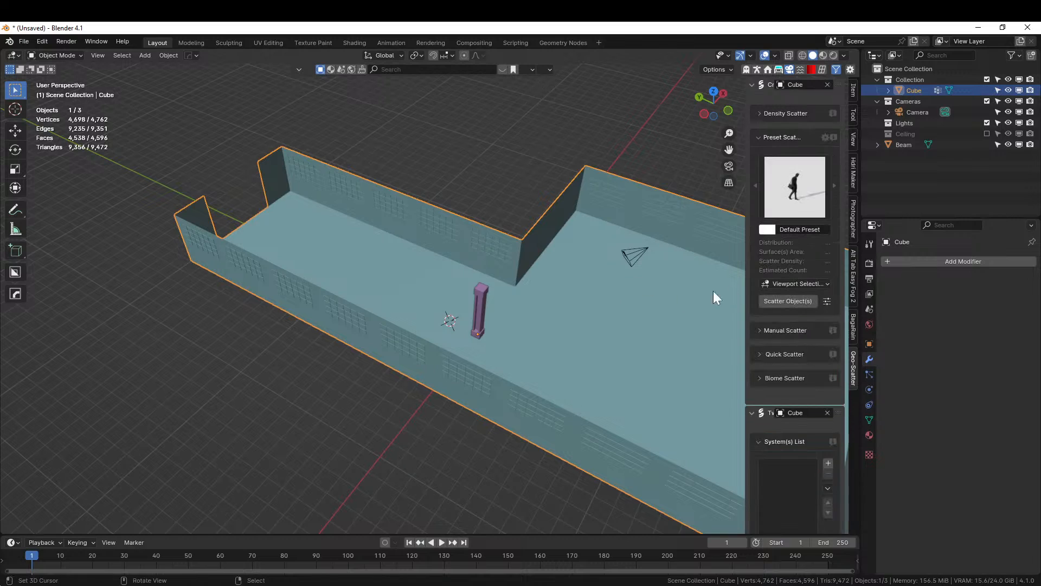
- Choose the 36 Per Vert preset for scattering on the warehouse
{"action": "left_click", "coordinate": [776, 180]}
{"action": "scroll", "coordinate": [567, 385], "scroll_direction": "down", "scroll_amount": 3}
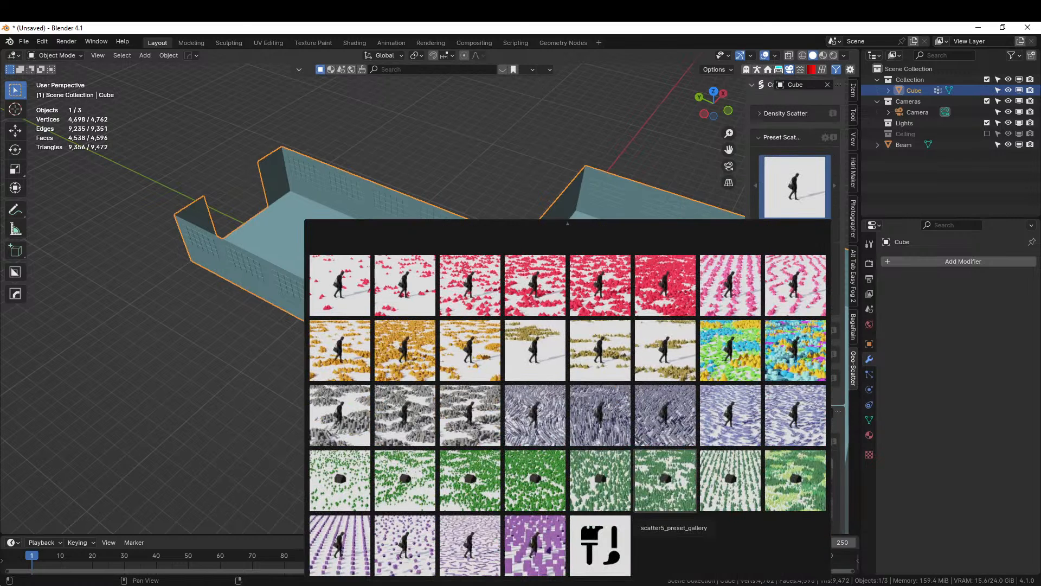
{"action": "left_click", "coordinate": [343, 553]}
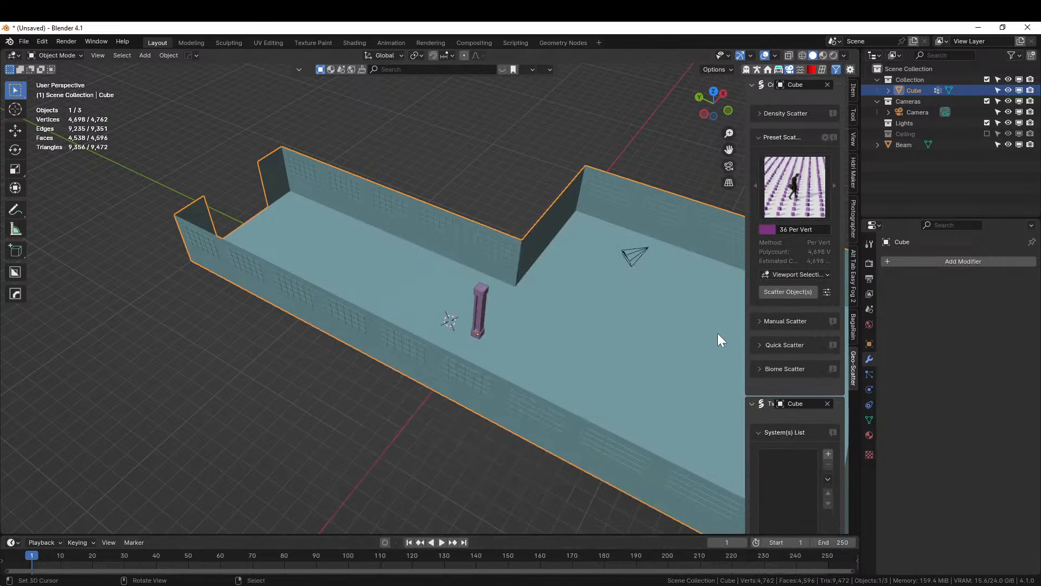
{"action": "middle_click_drag", "start_coordinate": [717, 333], "coordinate": [552, 307]}
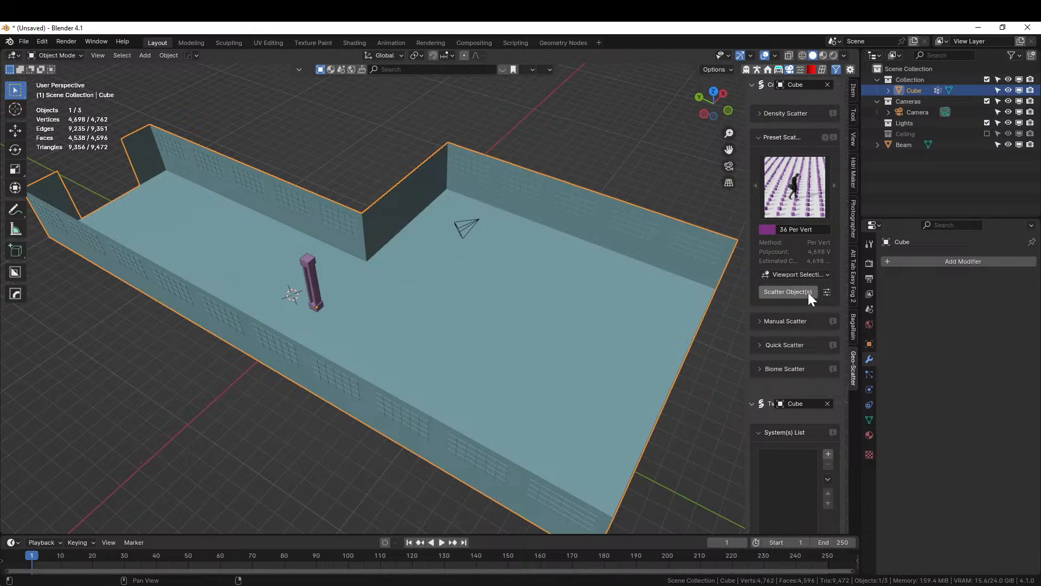
- Scatter the upright beam over the warehouse with the chosen per-vertex preset
{"action": "left_click", "coordinate": [310, 262]}
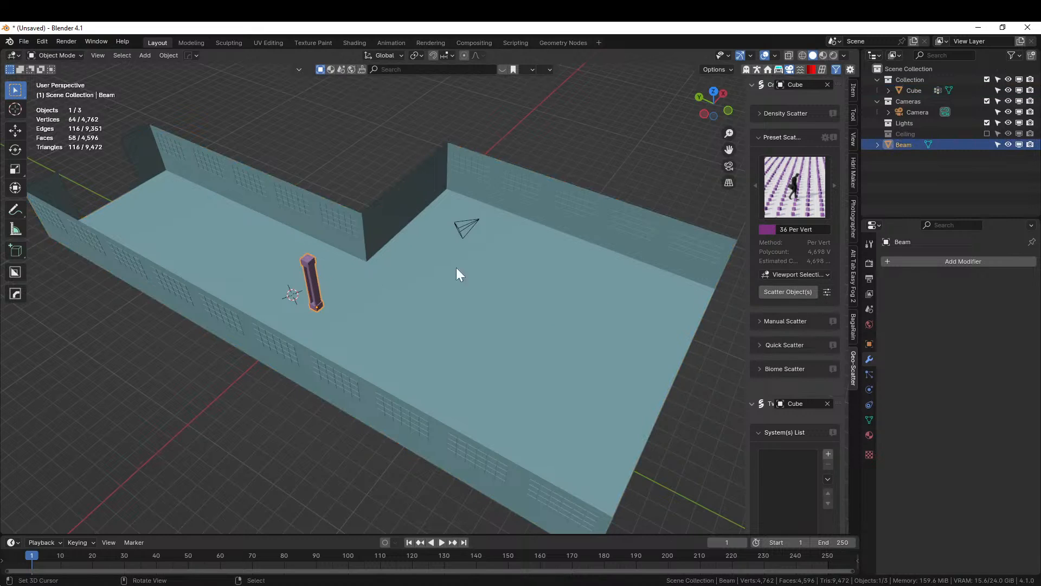
{"action": "left_click", "coordinate": [790, 294]}
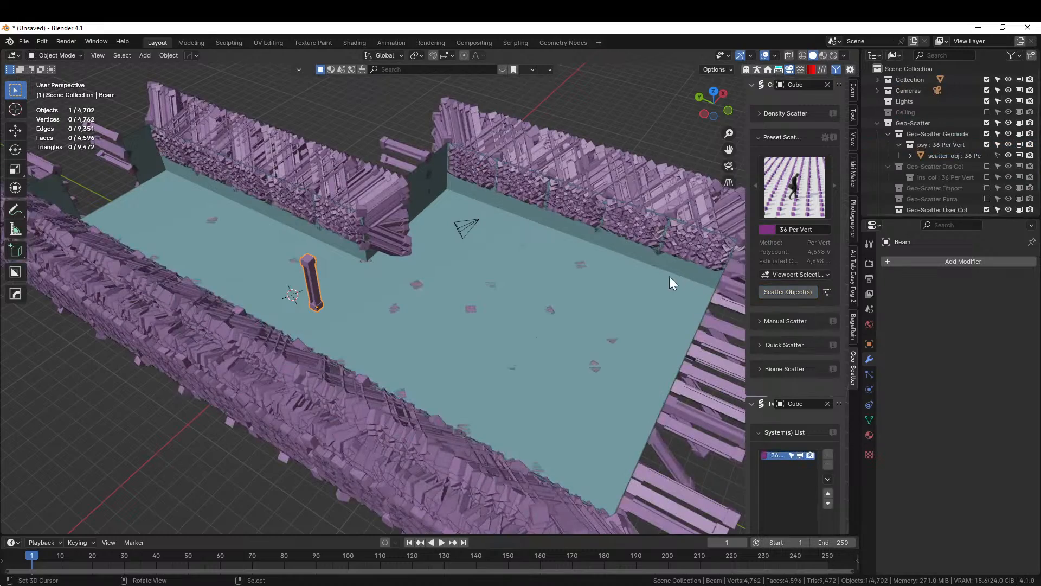
{"action": "middle_click_drag", "start_coordinate": [669, 275], "coordinate": [616, 295]}
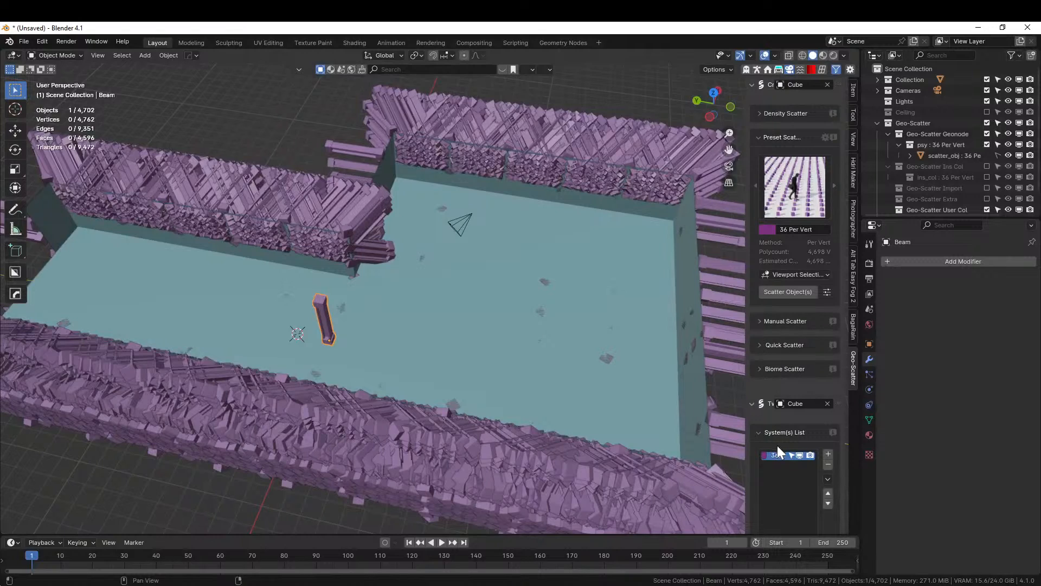
- Restrict the scatter to the Pillars vertex group through a culling mask
{"action": "scroll", "coordinate": [776, 450], "scroll_direction": "down", "scroll_amount": 5}
{"action": "left_click", "coordinate": [757, 471]}
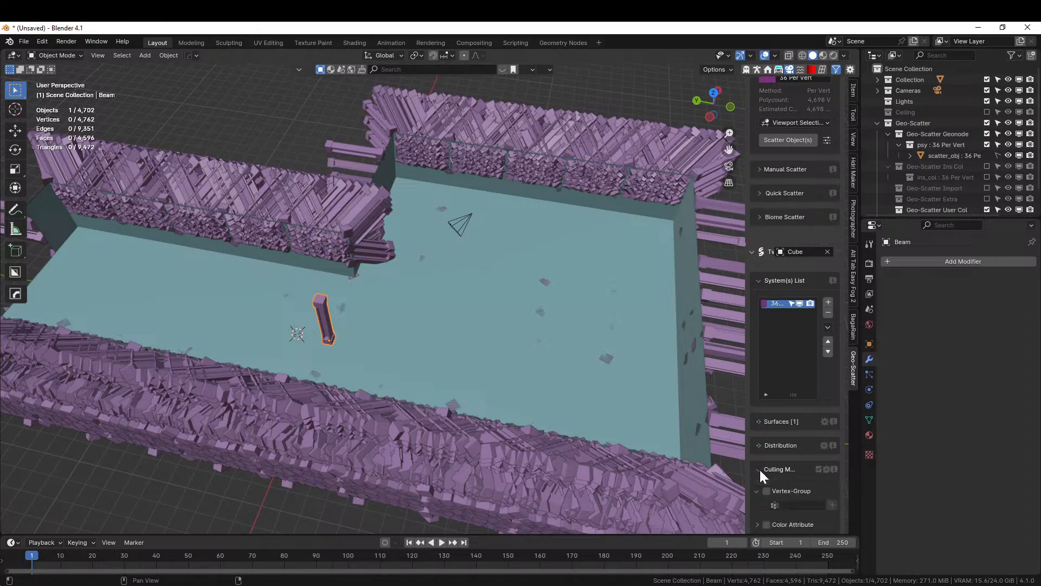
{"action": "left_click", "coordinate": [781, 504]}
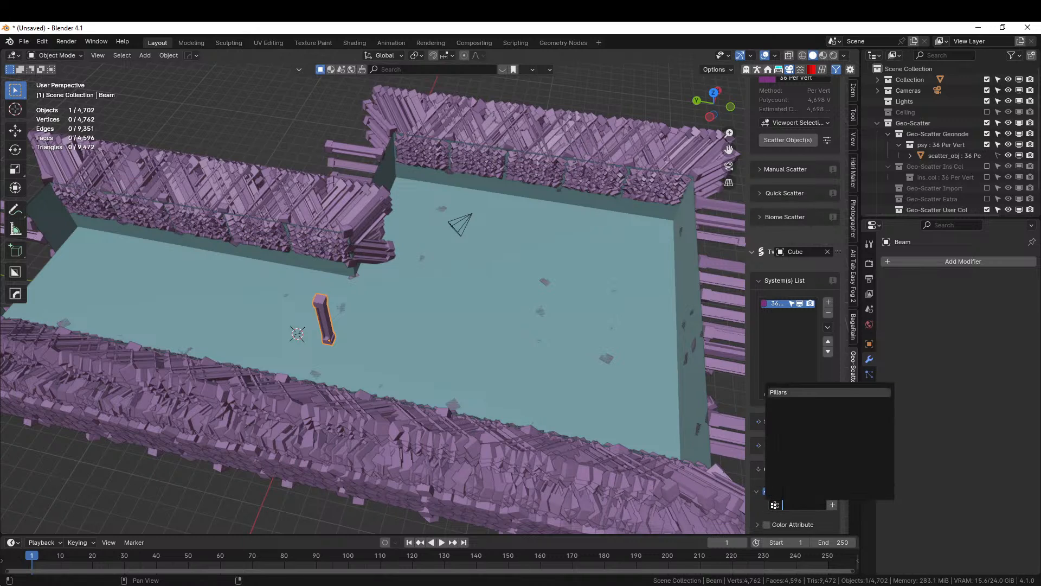
{"action": "left_click", "coordinate": [784, 392]}
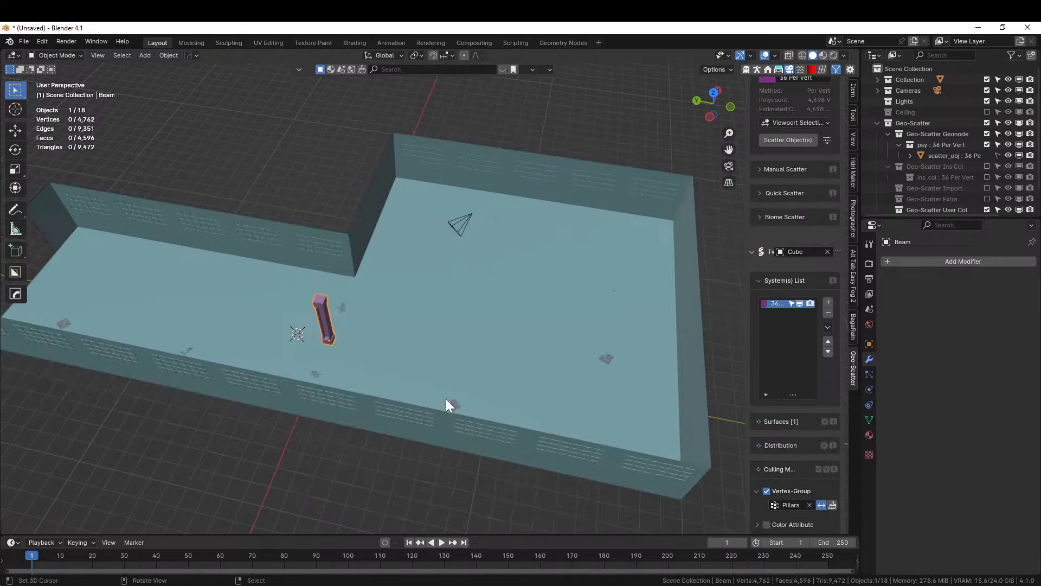
- Recalculate all of the warehouse mesh's normals to the inside, and return to Object Mode
{"action": "middle_click_drag", "start_coordinate": [446, 399], "coordinate": [420, 289]}
{"action": "left_click", "coordinate": [412, 285]}
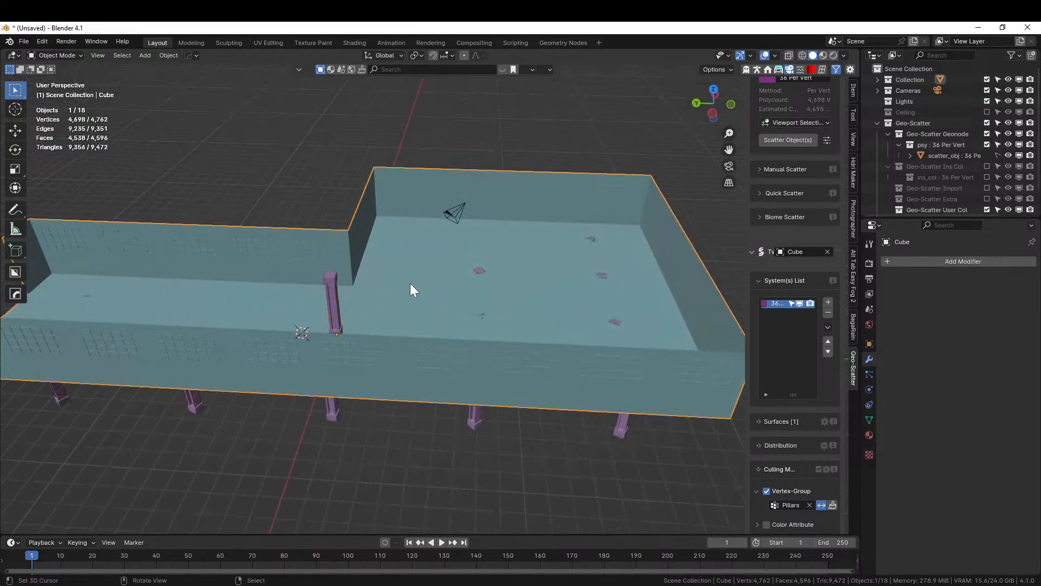
{"action": "key", "text": "Tab"}
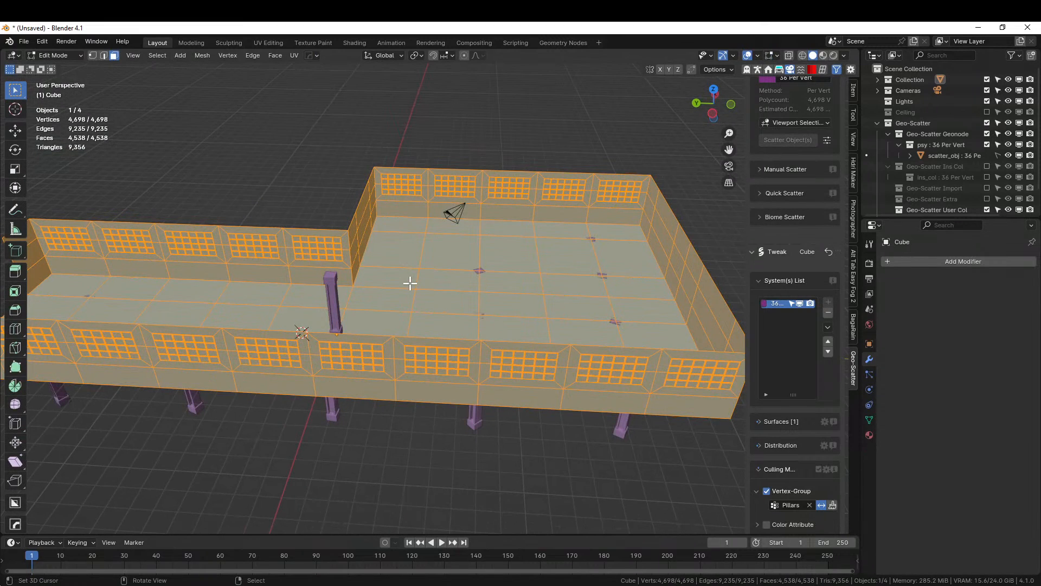
{"action": "key", "text": "shift+n"}
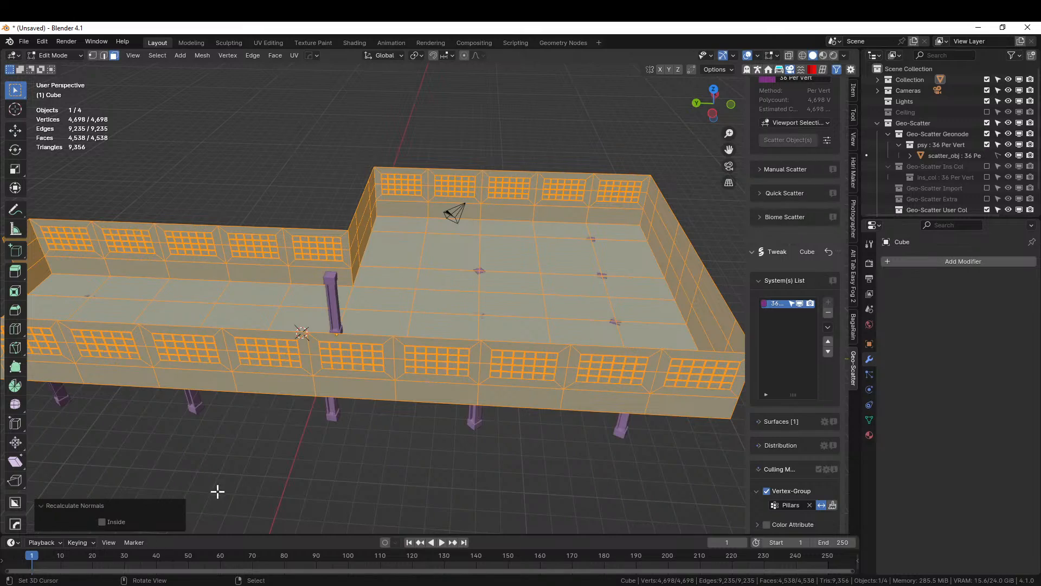
{"action": "left_click", "coordinate": [103, 521]}
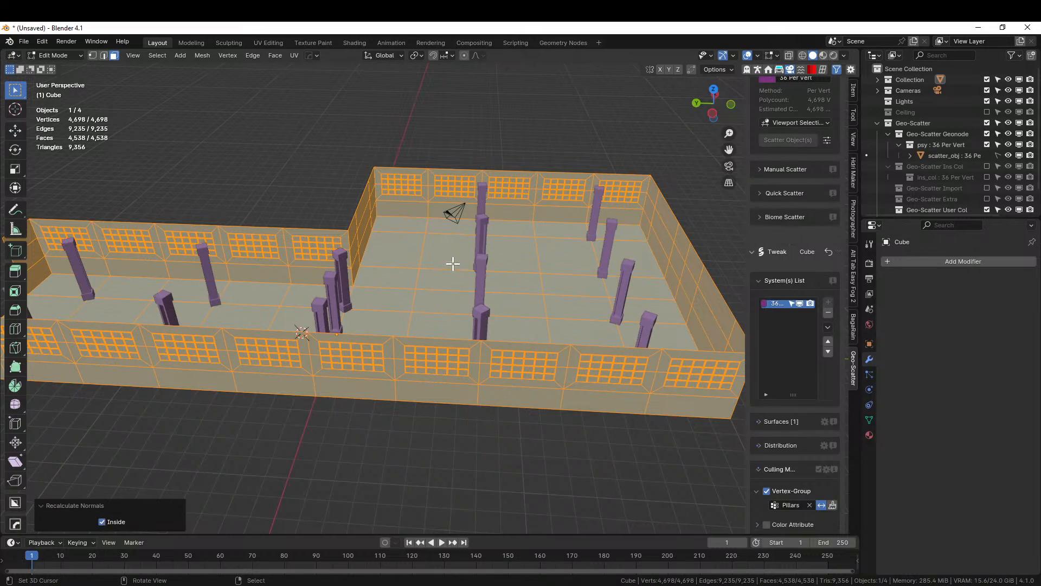
{"action": "middle_click_drag", "start_coordinate": [453, 263], "coordinate": [571, 275]}
{"action": "key", "text": "Tab"}
- Move the original beam about 6.6 m straight down, below the warehouse floor
{"action": "left_click", "coordinate": [480, 290]}
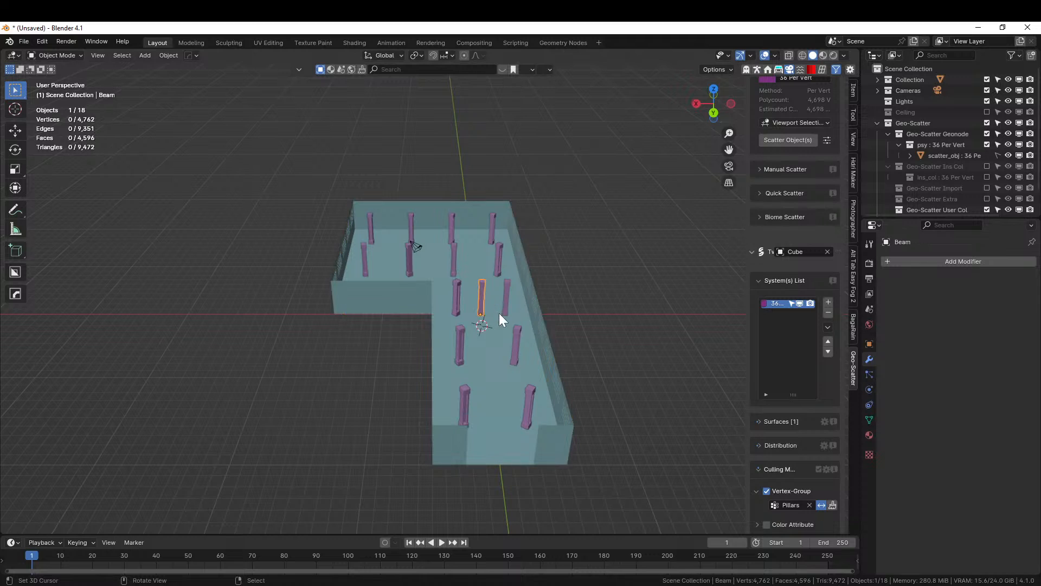
{"action": "key", "text": "g"}
{"action": "key", "text": "z"}
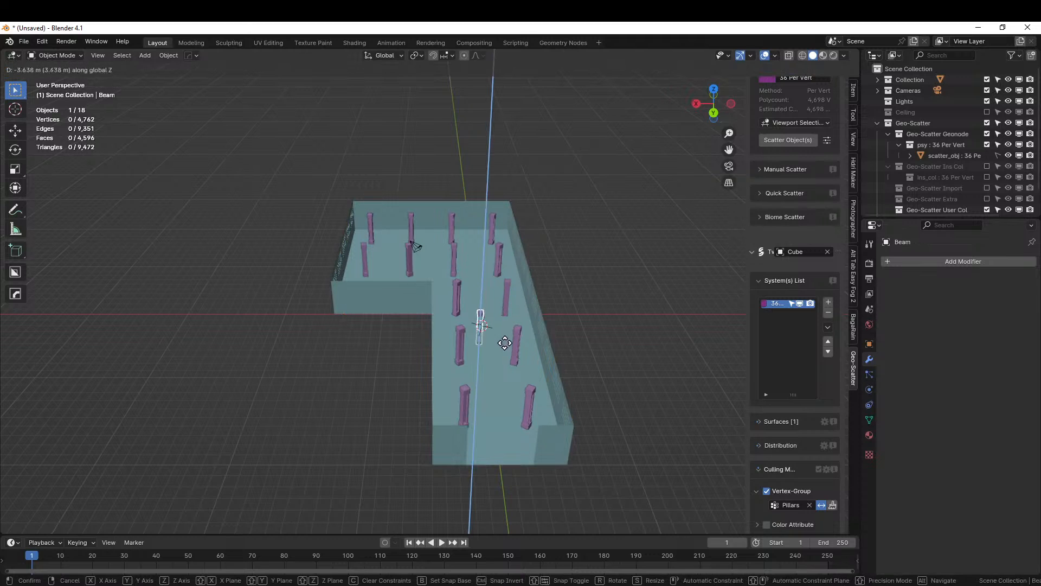
{"action": "left_click", "coordinate": [558, 333]}
{"action": "middle_click_drag", "start_coordinate": [558, 337], "coordinate": [353, 341]}
{"action": "scroll", "coordinate": [402, 344], "scroll_direction": "up", "scroll_amount": 3}
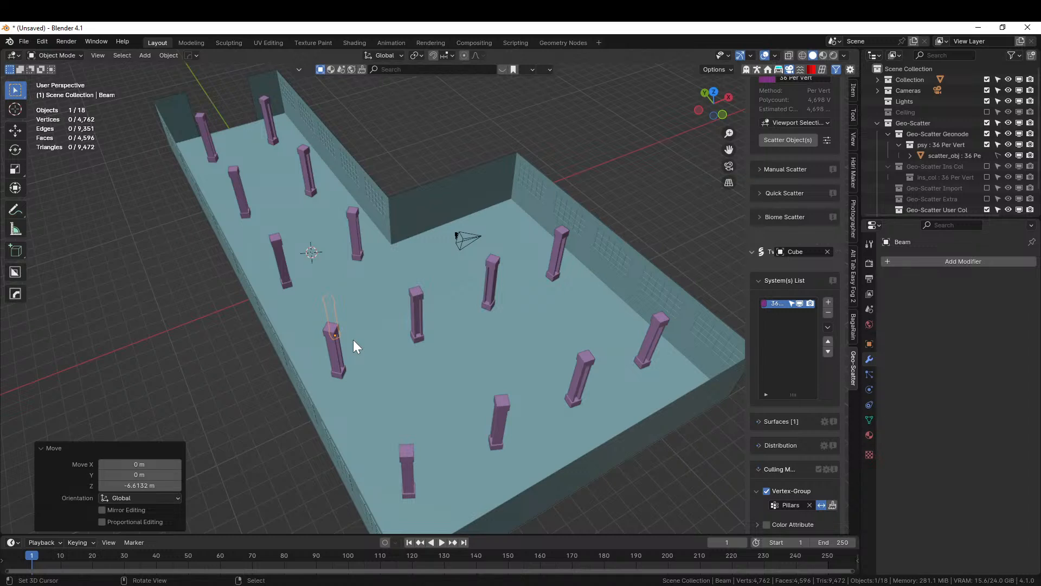
- Turn off Align Tangent in the scatter system's rotation settings
{"action": "scroll", "coordinate": [789, 450], "scroll_direction": "down", "scroll_amount": 10}
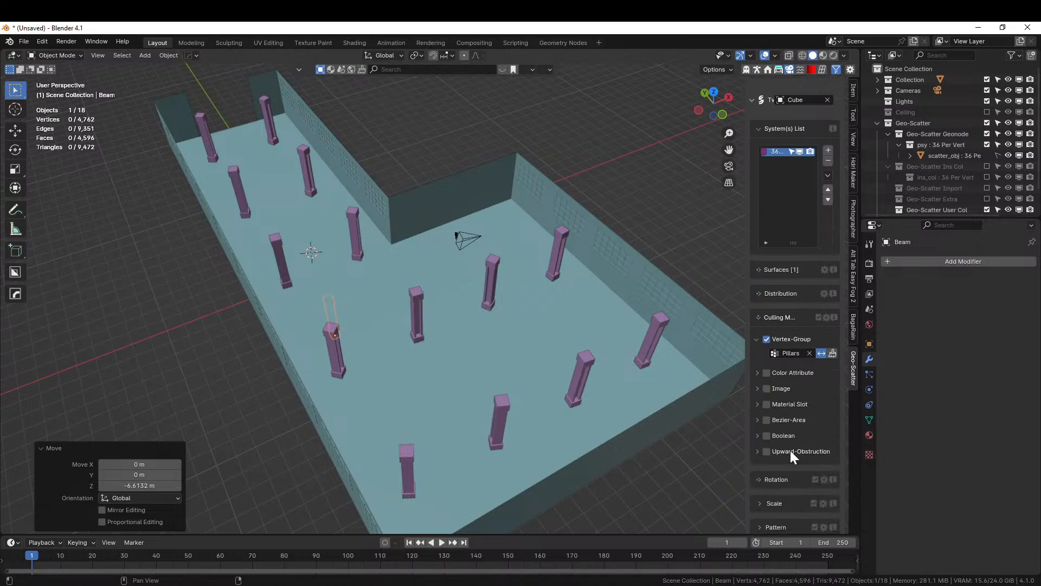
{"action": "left_click", "coordinate": [760, 415]}
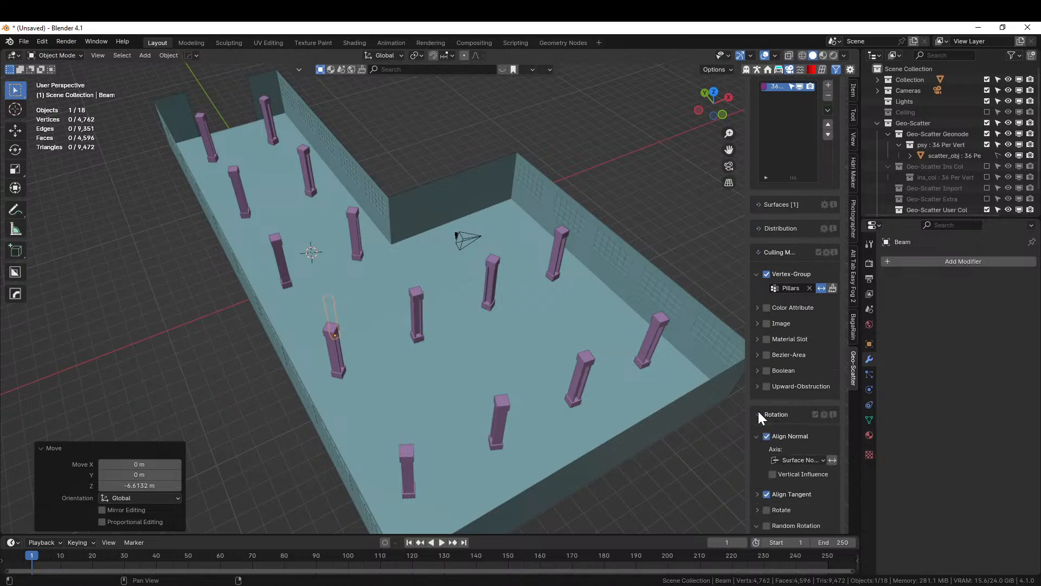
{"action": "scroll", "coordinate": [770, 486], "scroll_direction": "down", "scroll_amount": 3}
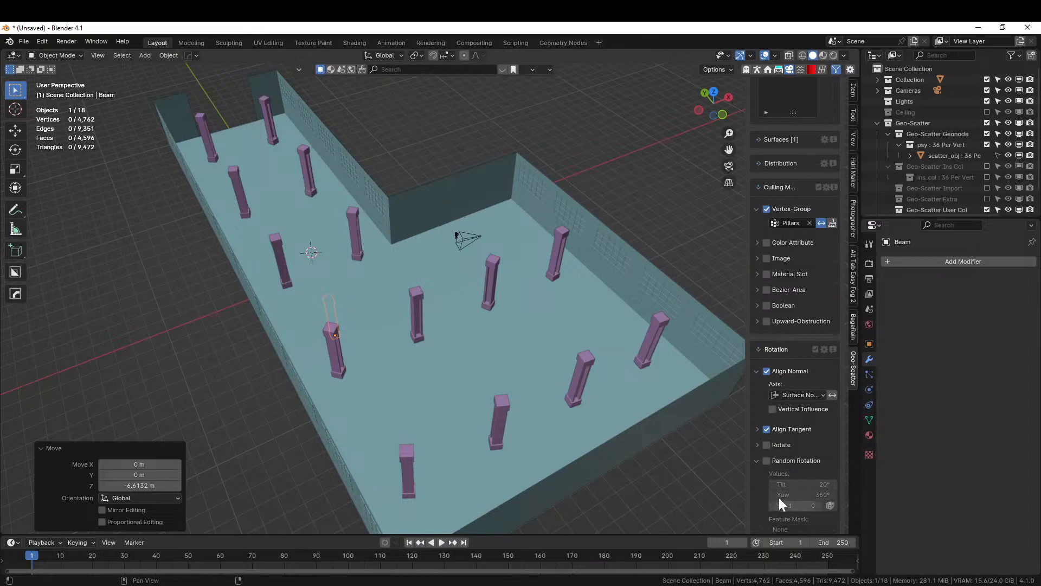
{"action": "scroll", "coordinate": [791, 454], "scroll_direction": "down", "scroll_amount": 2}
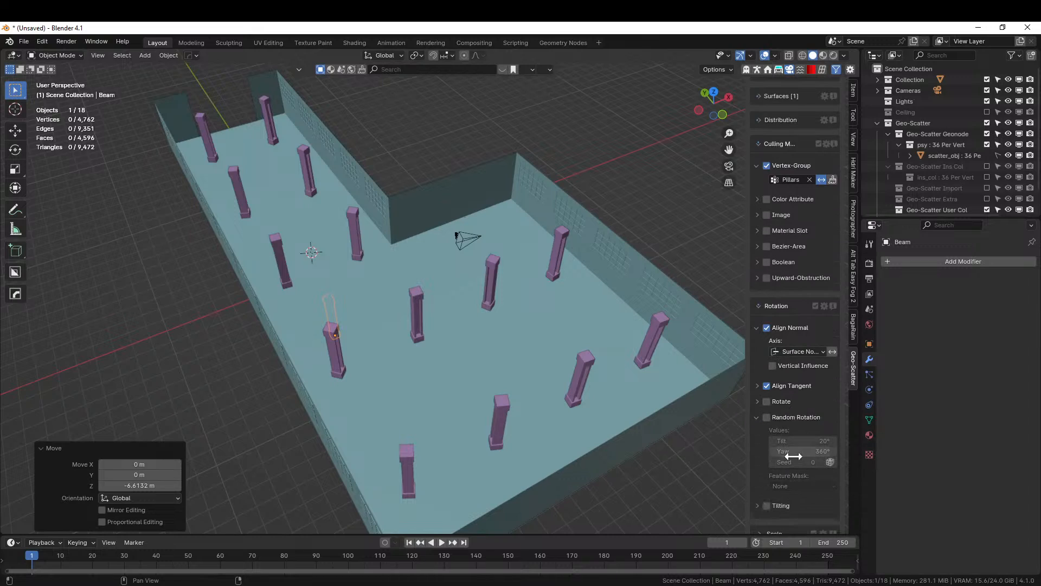
{"action": "left_click", "coordinate": [766, 384]}
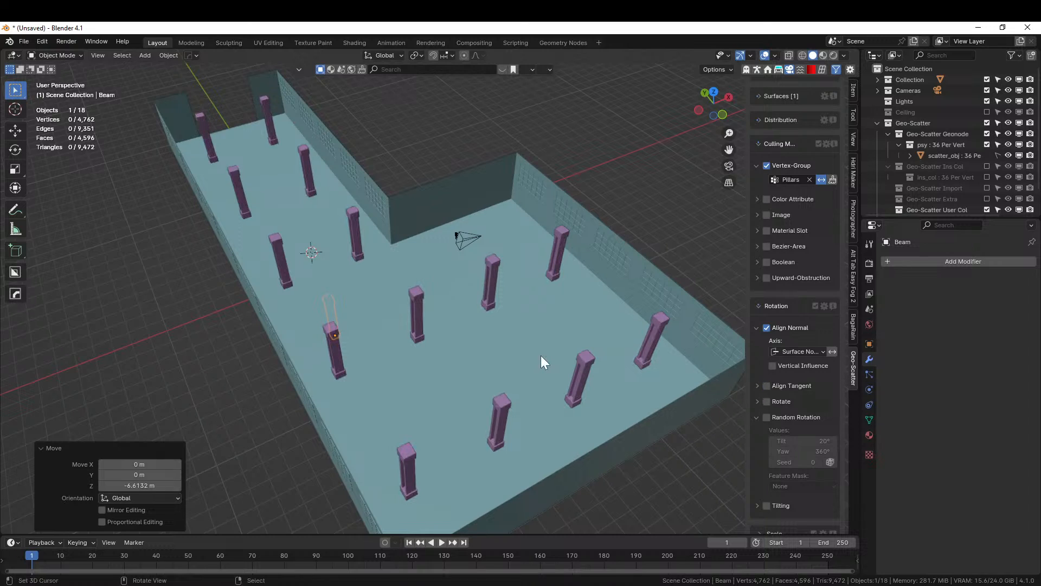
- Slim the original beam by scaling its whole mesh down in X and Y only, keeping its height
{"action": "middle_click_drag", "start_coordinate": [542, 356], "coordinate": [483, 255]}
{"action": "scroll", "coordinate": [349, 290], "scroll_direction": "up", "scroll_amount": 5}
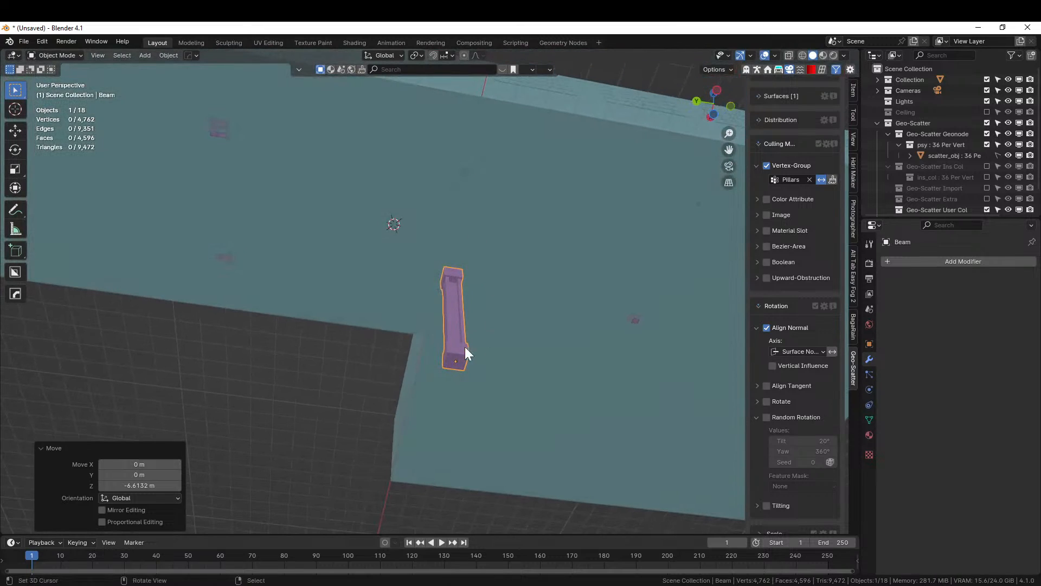
{"action": "key", "text": "Tab"}
{"action": "key", "text": "a"}
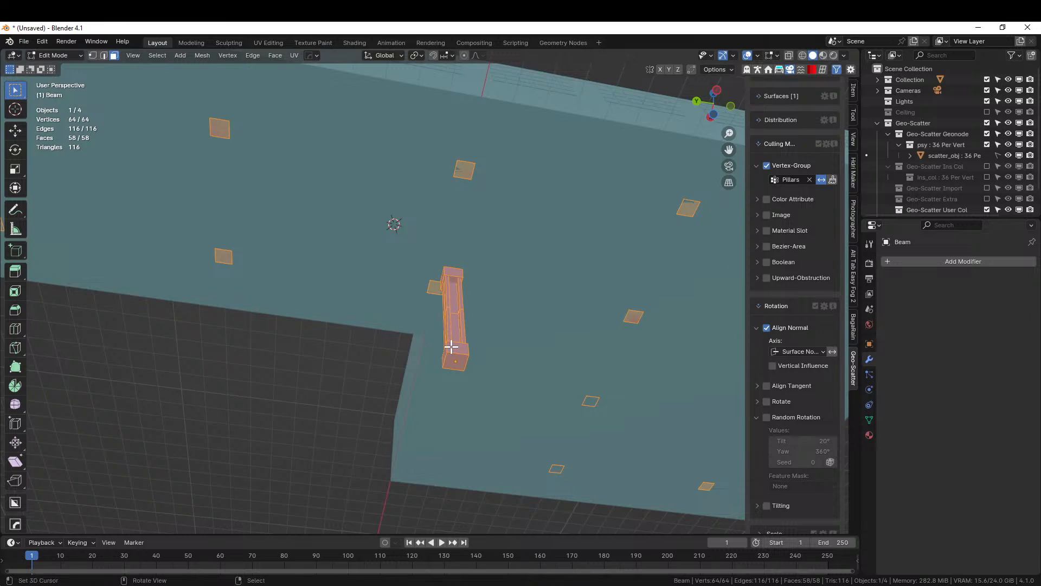
{"action": "key", "text": "s"}
{"action": "key", "text": "shift+z"}
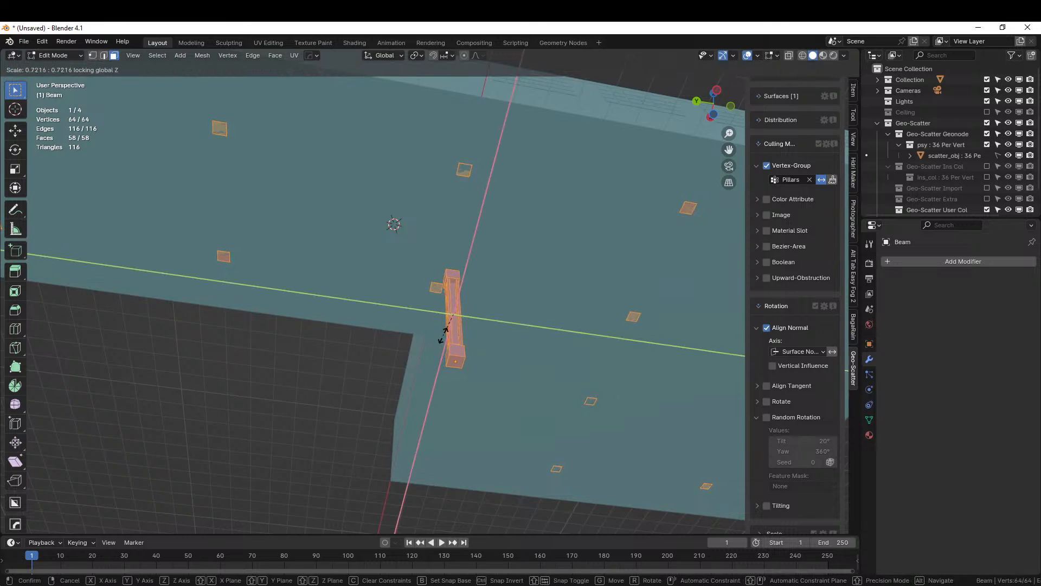
{"action": "left_click", "coordinate": [443, 326]}
{"action": "middle_click_drag", "start_coordinate": [465, 325], "coordinate": [372, 473]}
{"action": "key", "text": "Tab"}
{"action": "scroll", "coordinate": [505, 326], "scroll_direction": "down", "scroll_amount": 4}
{"action": "middle_click_drag", "start_coordinate": [509, 321], "coordinate": [479, 401], "text": "shift"}
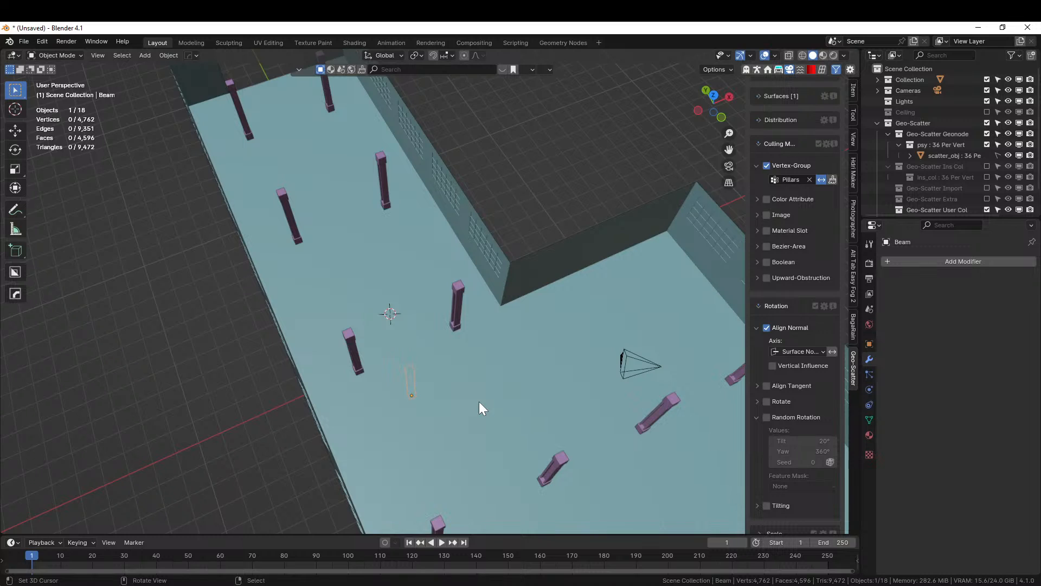
- Save the scene as 240530-1 Livestream Warehouse.blend in the 240530-1 Livestream Warehouse folder inside 000 2024 Paintings
{"action": "key", "text": "ctrl+s"}
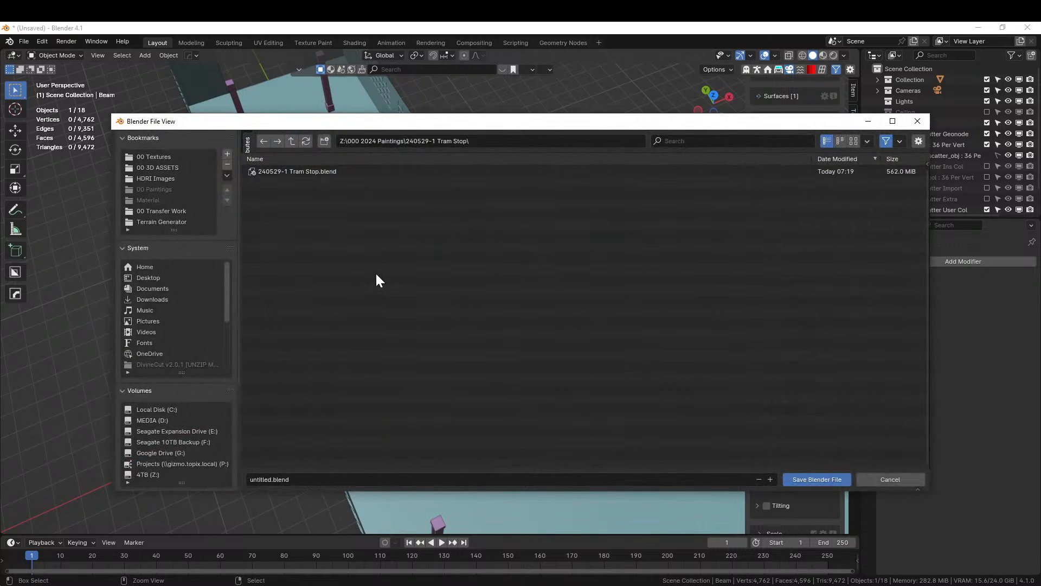
{"action": "key", "text": "Escape"}
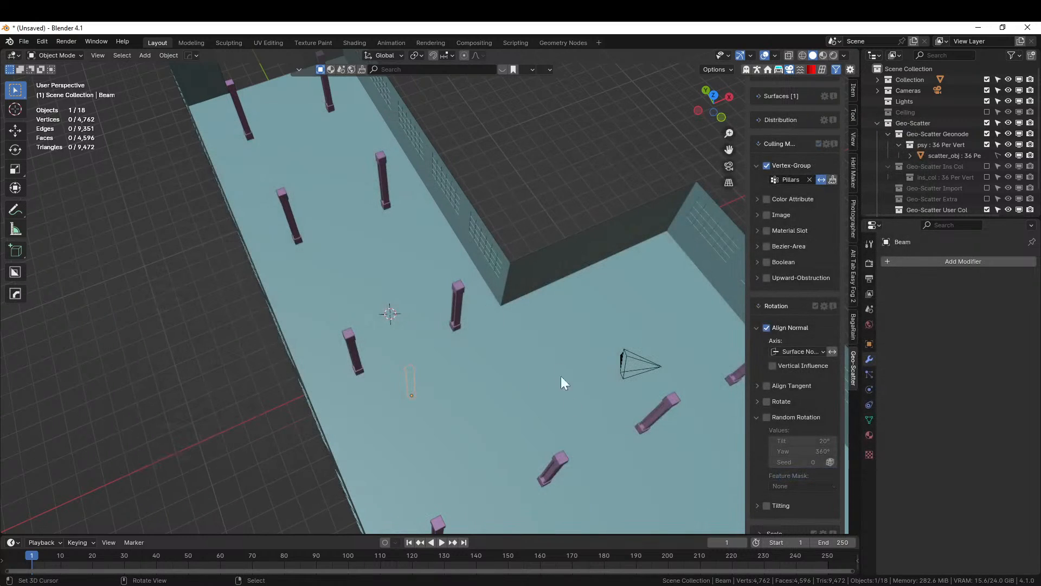
{"action": "left_click", "coordinate": [22, 42]}
{"action": "left_click", "coordinate": [47, 134]}
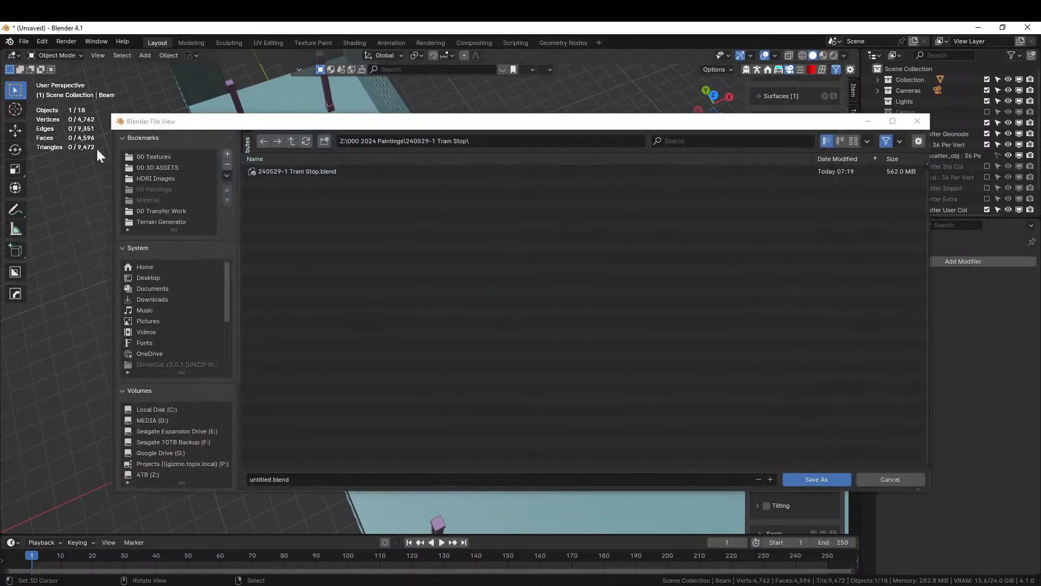
{"action": "left_click", "coordinate": [295, 141]}
{"action": "double_click", "coordinate": [314, 170]}
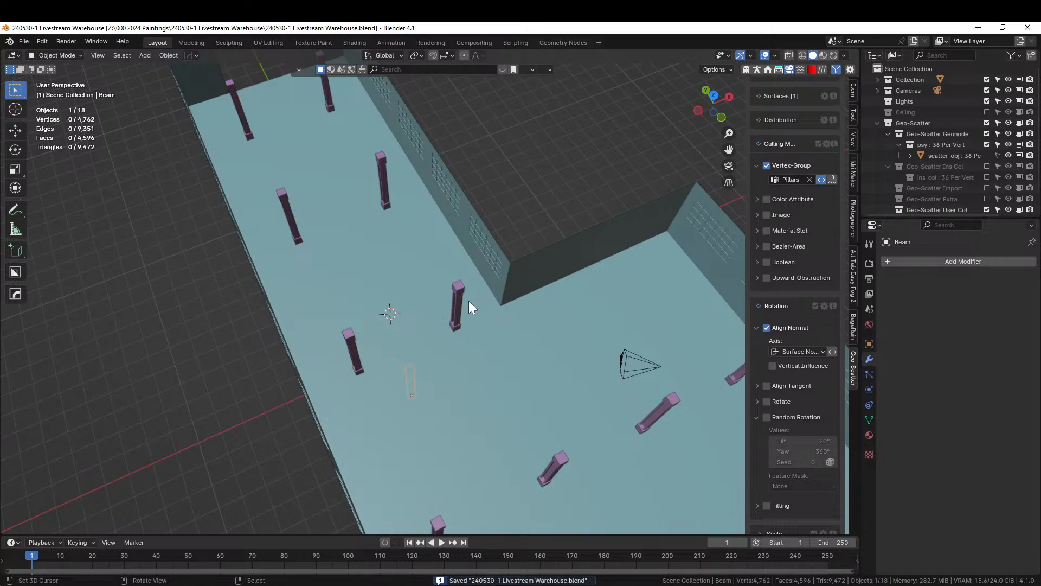
- Re-enable the Ceiling collection and select the ceiling object
{"action": "middle_click_drag", "start_coordinate": [469, 300], "coordinate": [691, 216]}
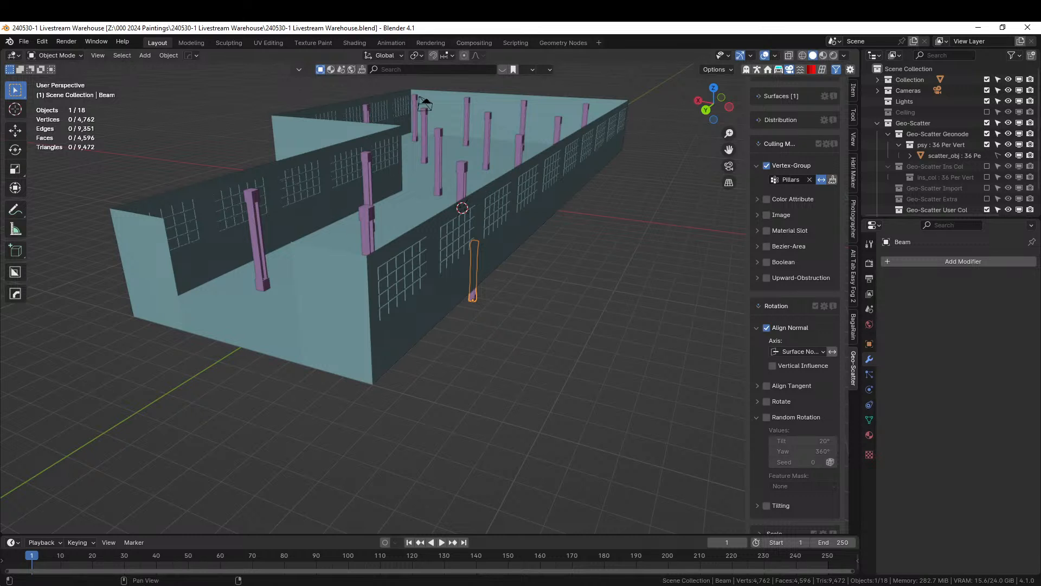
{"action": "middle_click_drag", "start_coordinate": [434, 179], "coordinate": [664, 163]}
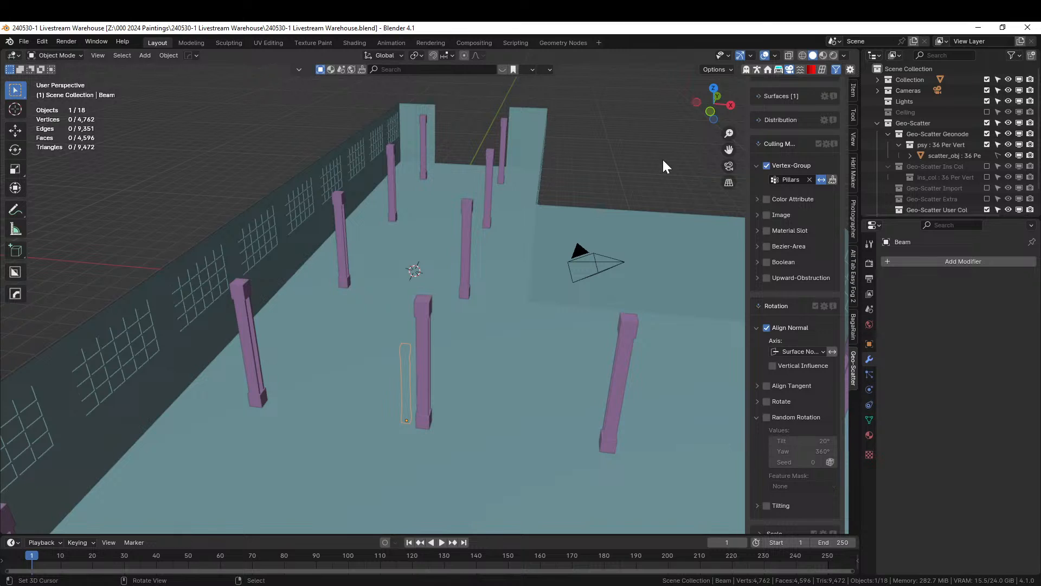
{"action": "mouse_move", "coordinate": [554, 281]}
{"action": "middle_mouse_down"}
{"action": "mouse_move", "coordinate": [527, 318]}
{"action": "mouse_move", "coordinate": [441, 302]}
{"action": "mouse_move", "coordinate": [544, 261]}
{"action": "mouse_move", "coordinate": [551, 282]}
{"action": "middle_mouse_up"}
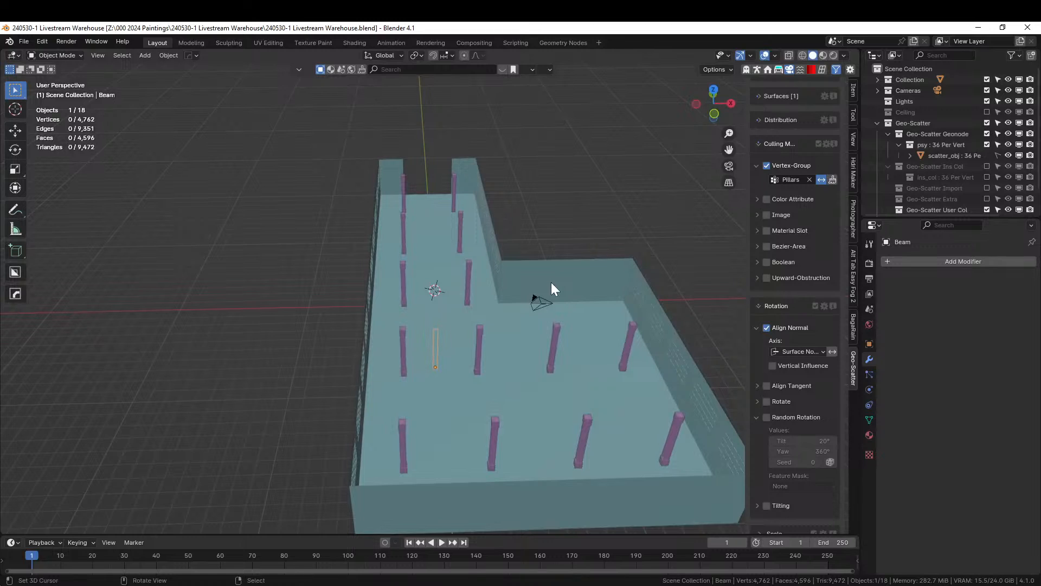
{"action": "left_click", "coordinate": [987, 111]}
{"action": "middle_click_drag", "start_coordinate": [442, 279], "coordinate": [389, 343]}
{"action": "left_click", "coordinate": [389, 342]}
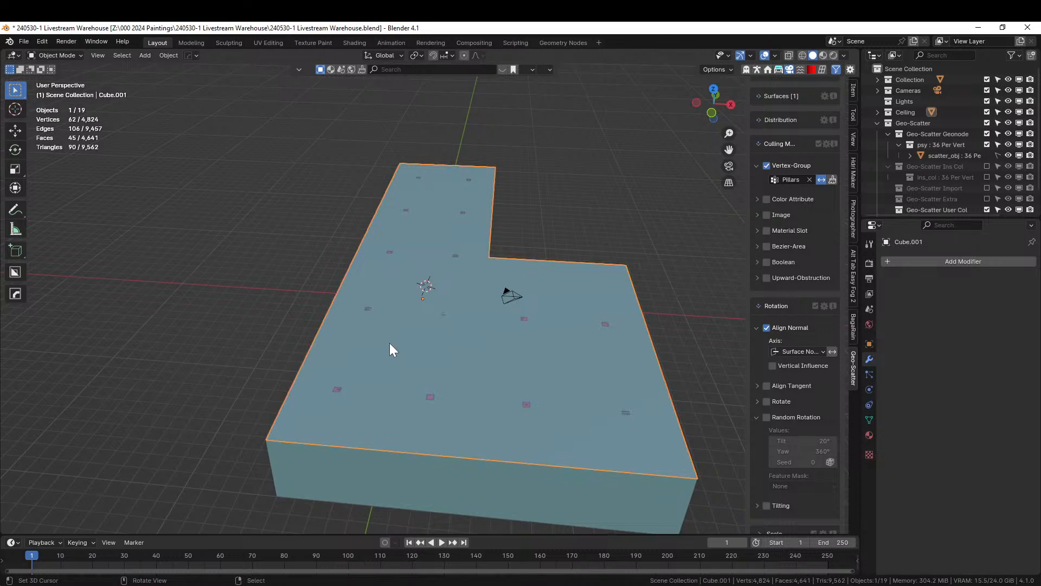
- Select the five crosswise edge rows that run through the pillar points on the ceiling mesh
{"action": "key", "text": "Tab"}
{"action": "scroll", "coordinate": [576, 392], "scroll_direction": "up", "scroll_amount": 2}
{"action": "middle_click_drag", "start_coordinate": [577, 392], "coordinate": [537, 305]}
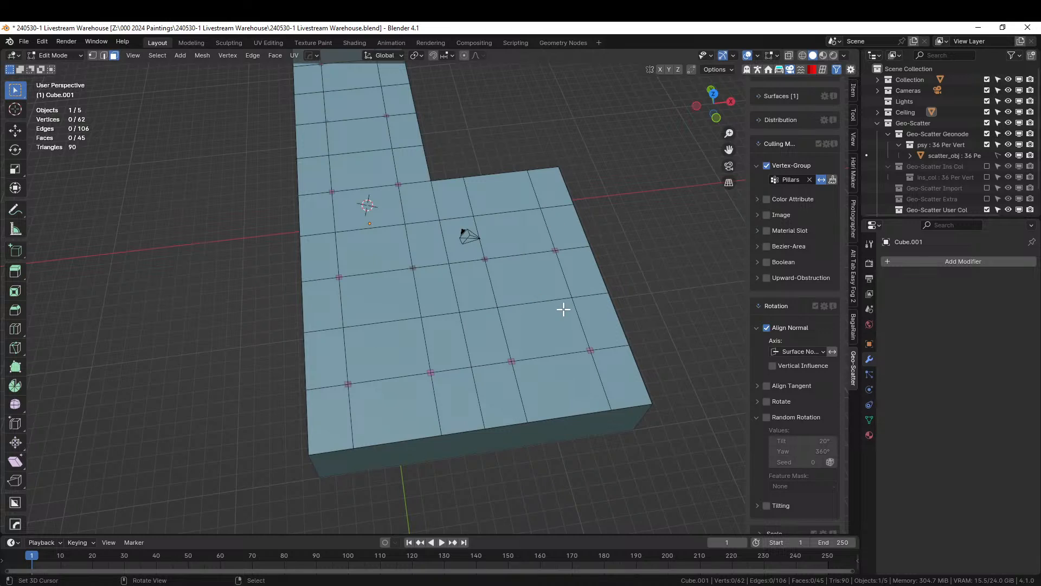
{"action": "key", "text": "KP_7"}
{"action": "key", "text": "2"}
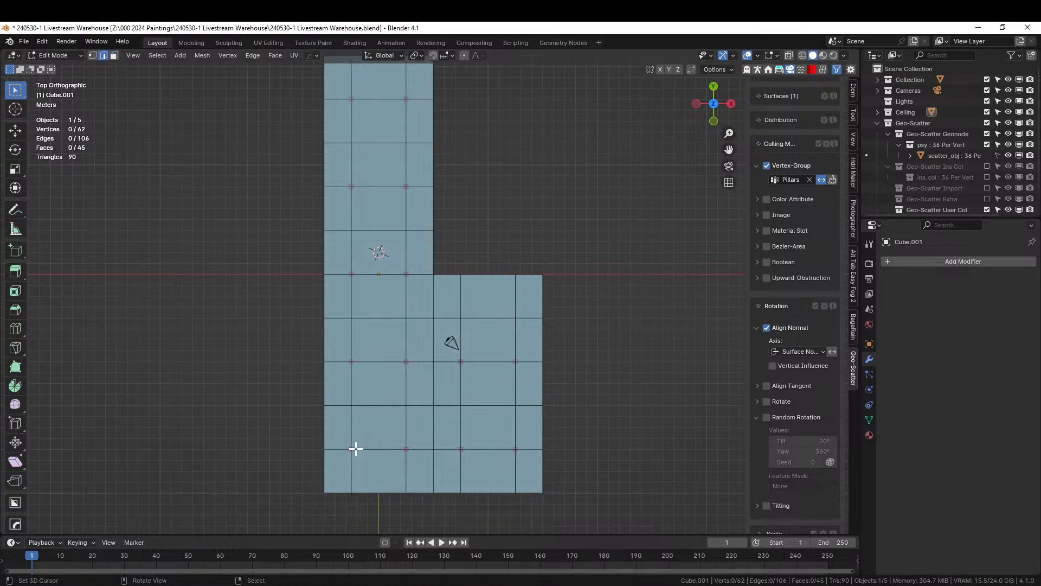
{"action": "left_click", "coordinate": [530, 449], "text": "ctrl"}
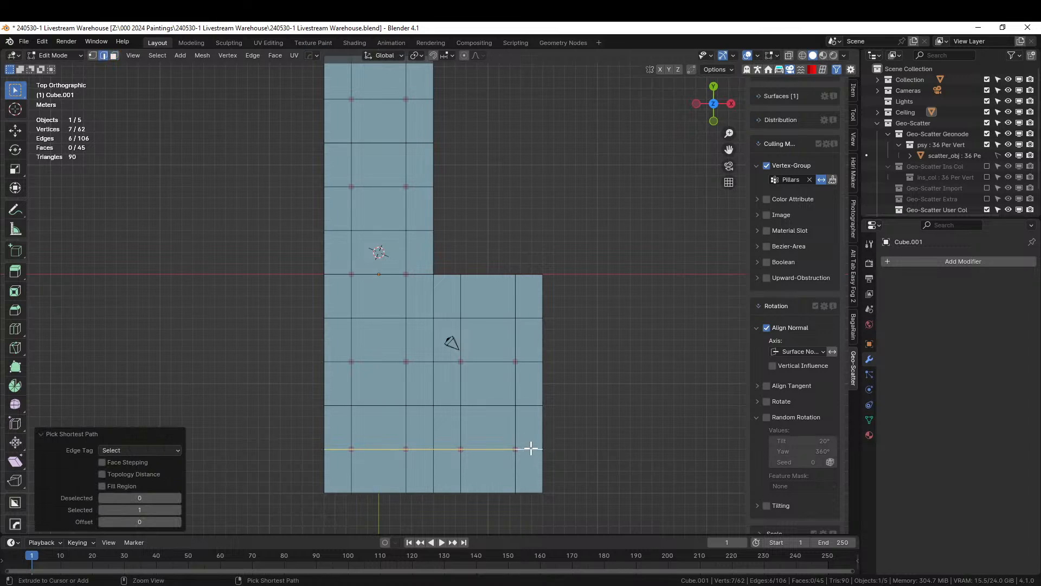
{"action": "left_click", "coordinate": [331, 361], "text": "shift"}
{"action": "left_click", "coordinate": [530, 361], "text": "ctrl"}
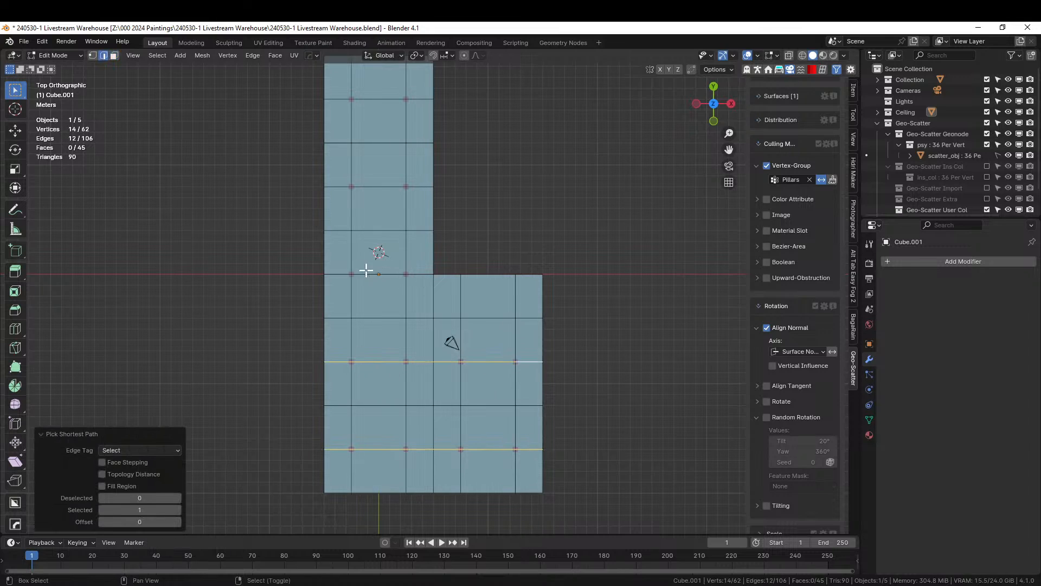
{"action": "left_click", "coordinate": [335, 273], "text": "shift"}
{"action": "left_click", "coordinate": [418, 274], "text": "ctrl"}
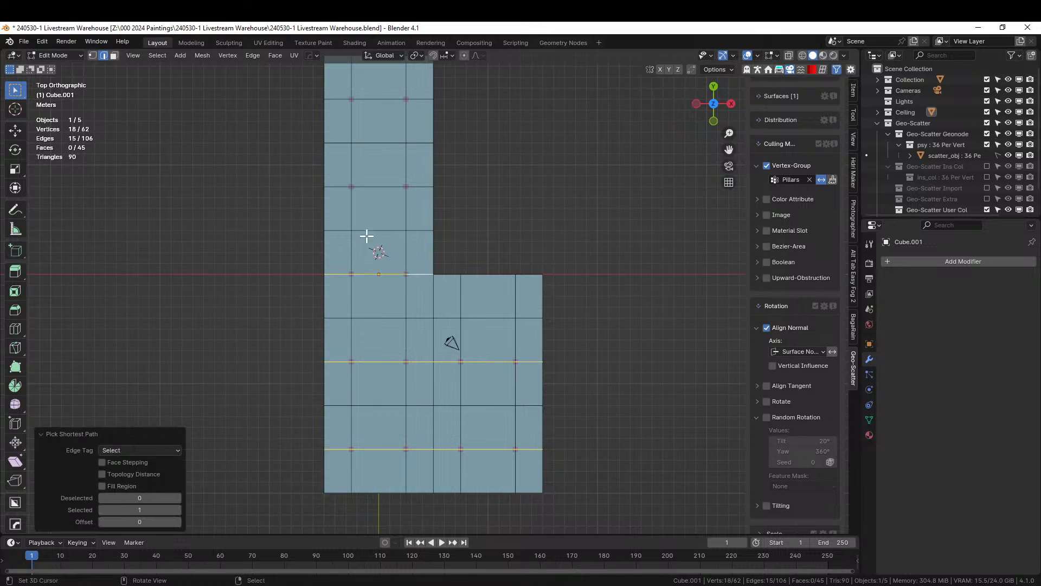
{"action": "left_click", "coordinate": [333, 186], "text": "shift"}
{"action": "left_click", "coordinate": [422, 189], "text": "ctrl"}
{"action": "scroll", "coordinate": [458, 266], "scroll_direction": "up", "scroll_amount": 5, "text": "shift"}
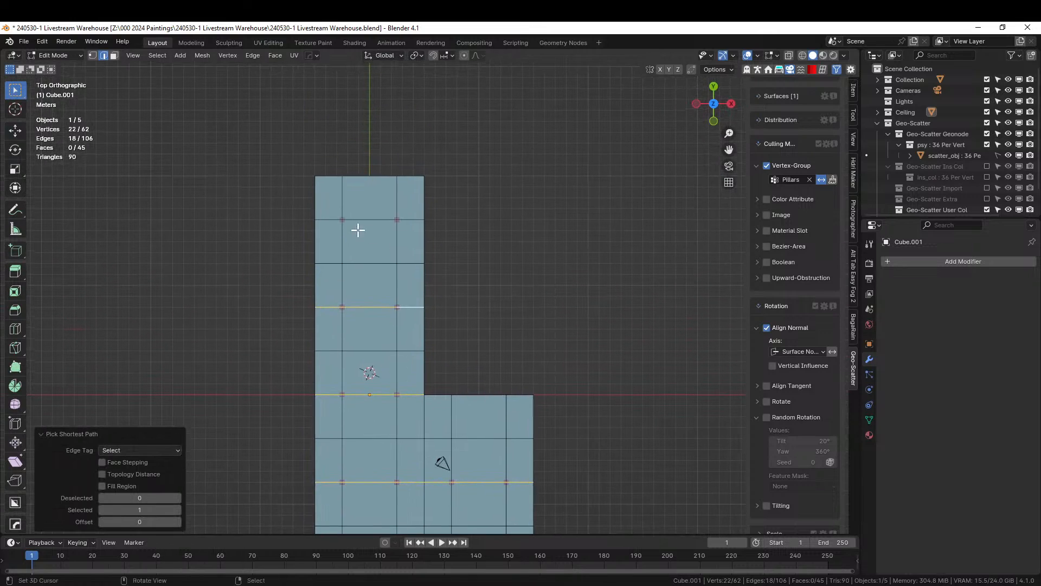
{"action": "left_click", "coordinate": [330, 219], "text": "shift"}
{"action": "left_click", "coordinate": [411, 219], "text": "ctrl"}
{"action": "middle_click_drag", "start_coordinate": [495, 295], "coordinate": [530, 165], "text": "shift"}
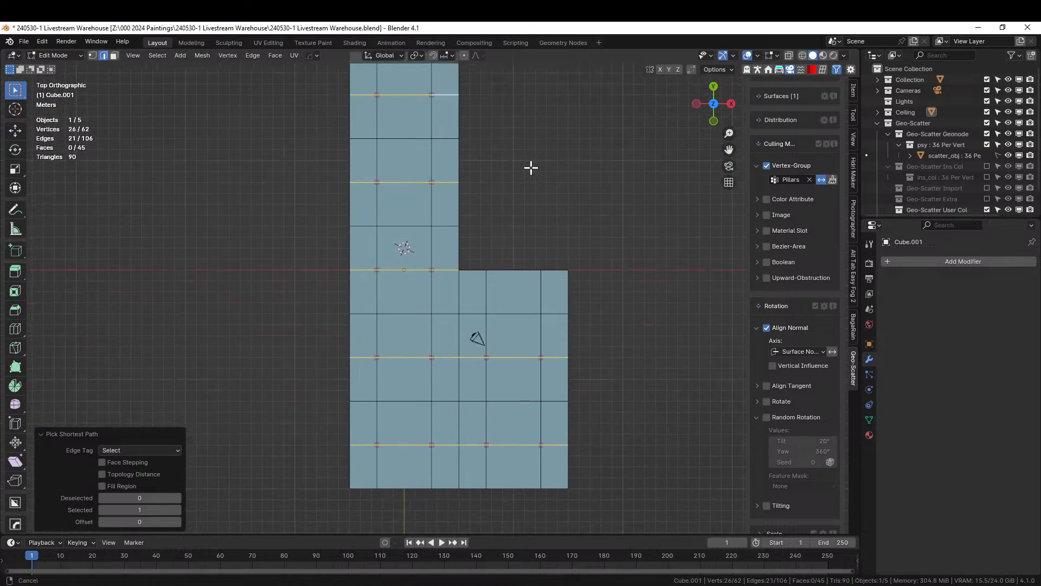
- Add the four lengthwise edge rows through the pillar points to the ceiling's edge selection
{"action": "middle_click_drag", "start_coordinate": [558, 202], "coordinate": [658, 183]}
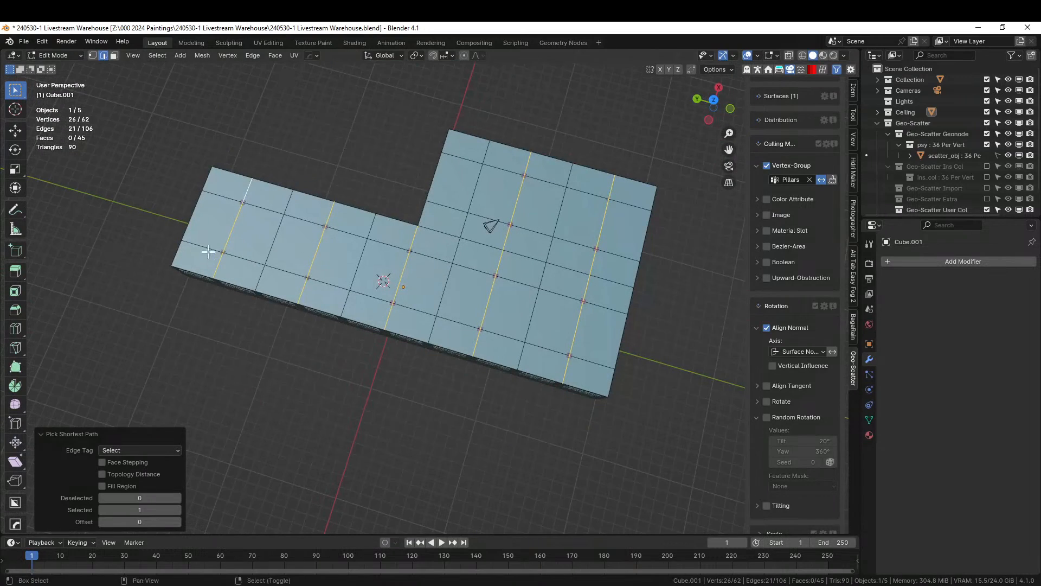
{"action": "left_click", "coordinate": [610, 364], "text": "shift"}
{"action": "left_click", "coordinate": [604, 365], "text": "ctrl"}
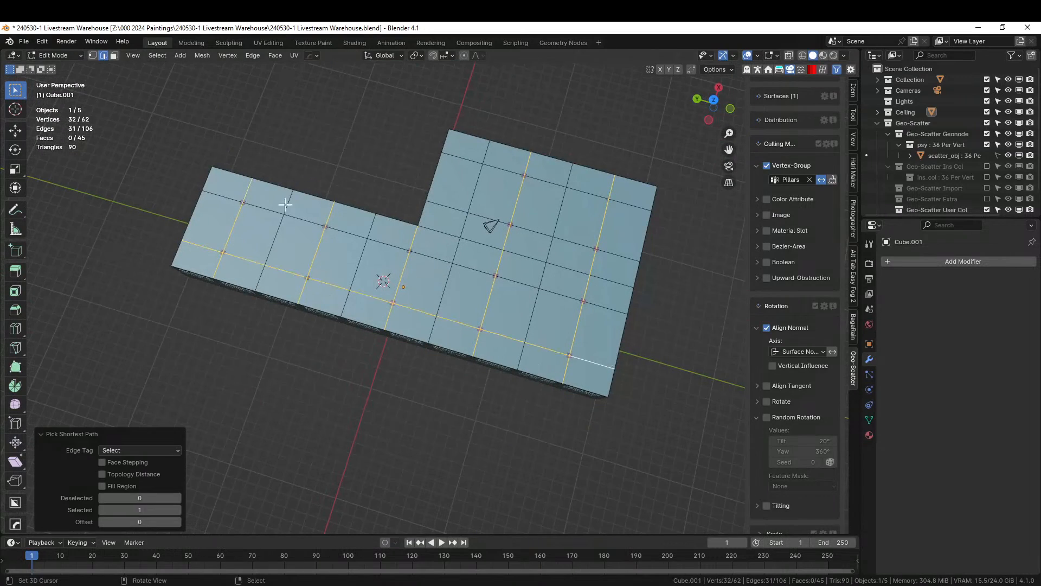
{"action": "left_click", "coordinate": [217, 191], "text": "shift"}
{"action": "left_click", "coordinate": [600, 299], "text": "ctrl"}
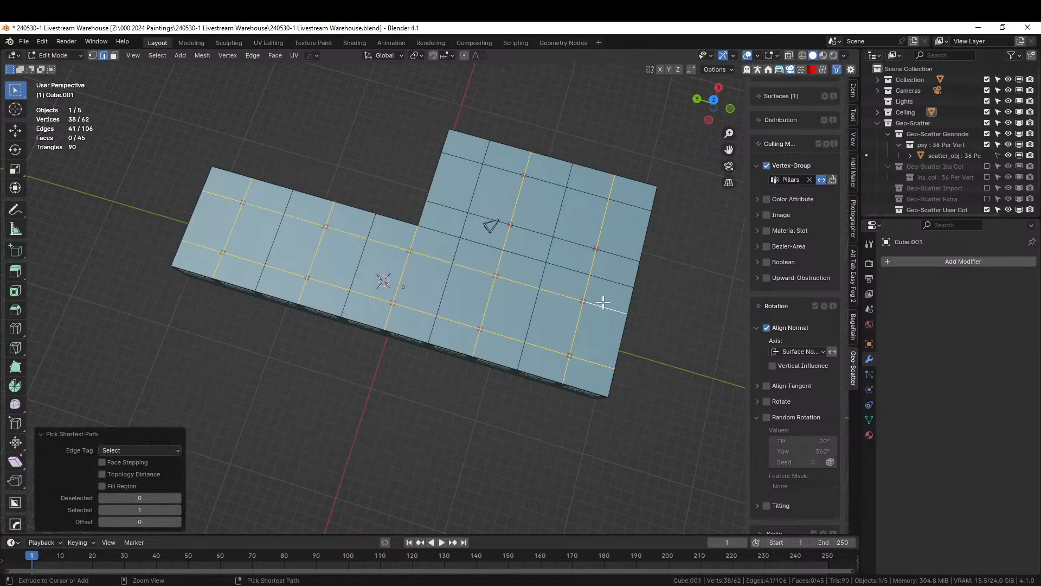
{"action": "left_click", "coordinate": [442, 206], "text": "shift"}
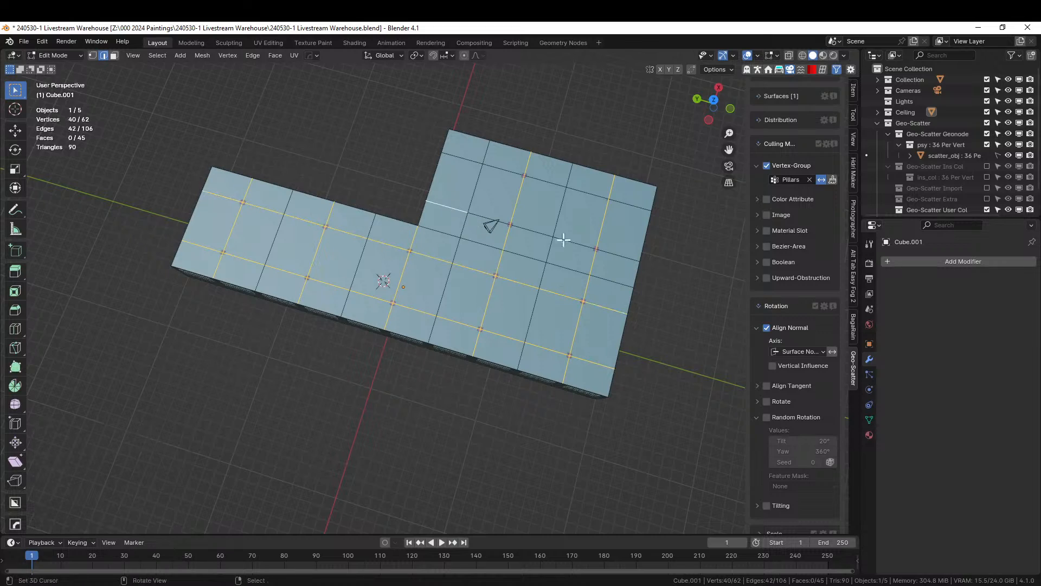
{"action": "left_click", "coordinate": [628, 258], "text": "ctrl"}
{"action": "left_click", "coordinate": [456, 157], "text": "shift"}
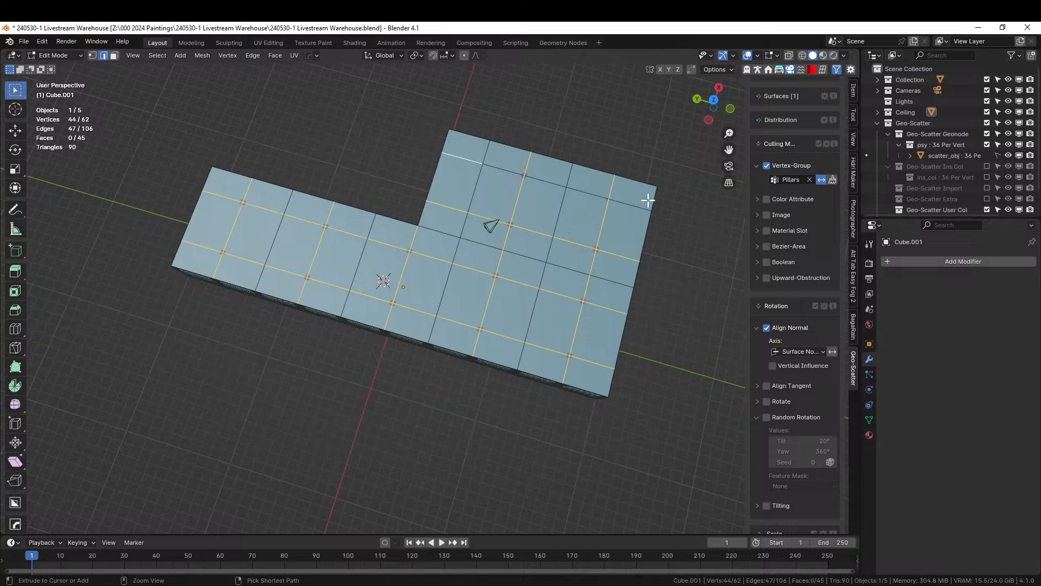
{"action": "left_click", "coordinate": [643, 203], "text": "ctrl"}
{"action": "middle_click_drag", "start_coordinate": [515, 362], "coordinate": [560, 327]}
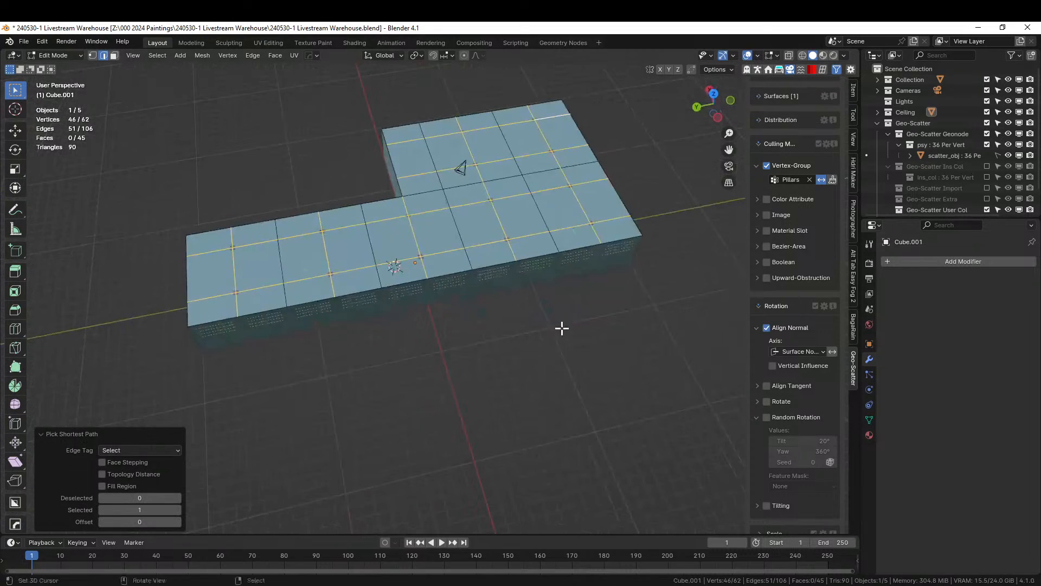
- Extract the selected ceiling edges as a separate curve object with the HOps Curve/Extract operation
{"action": "key", "text": "q"}
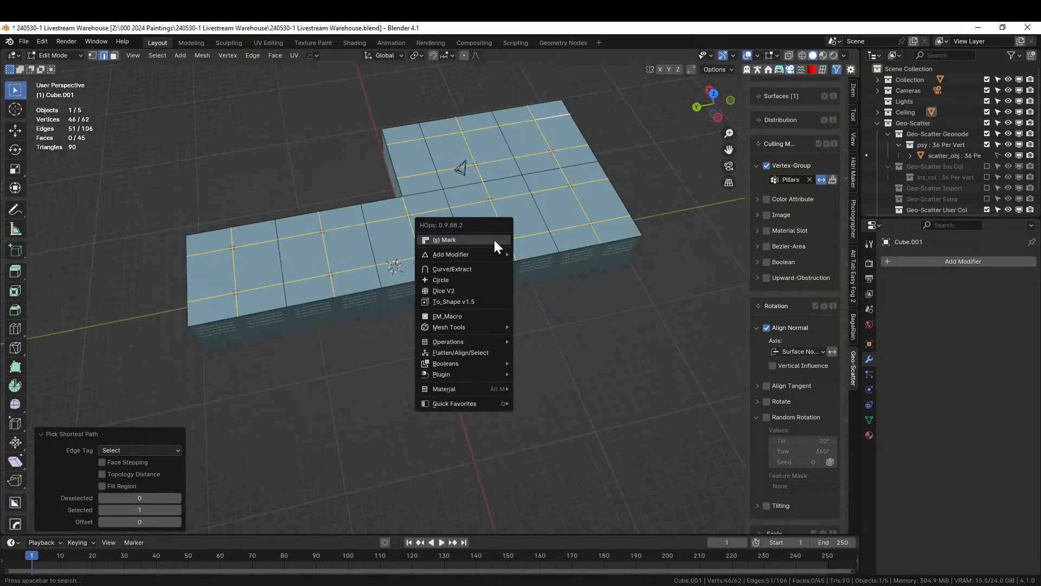
{"action": "left_click", "coordinate": [471, 269]}
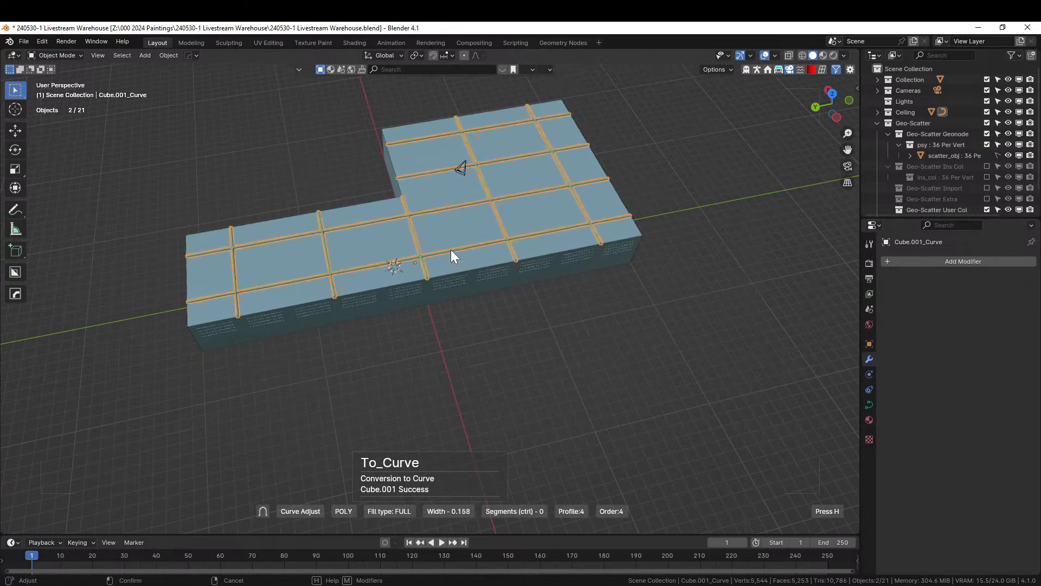
{"action": "left_click", "coordinate": [477, 253]}
{"action": "middle_click_drag", "start_coordinate": [555, 323], "coordinate": [465, 418]}
{"action": "scroll", "coordinate": [463, 416], "scroll_direction": "down", "scroll_amount": 2}
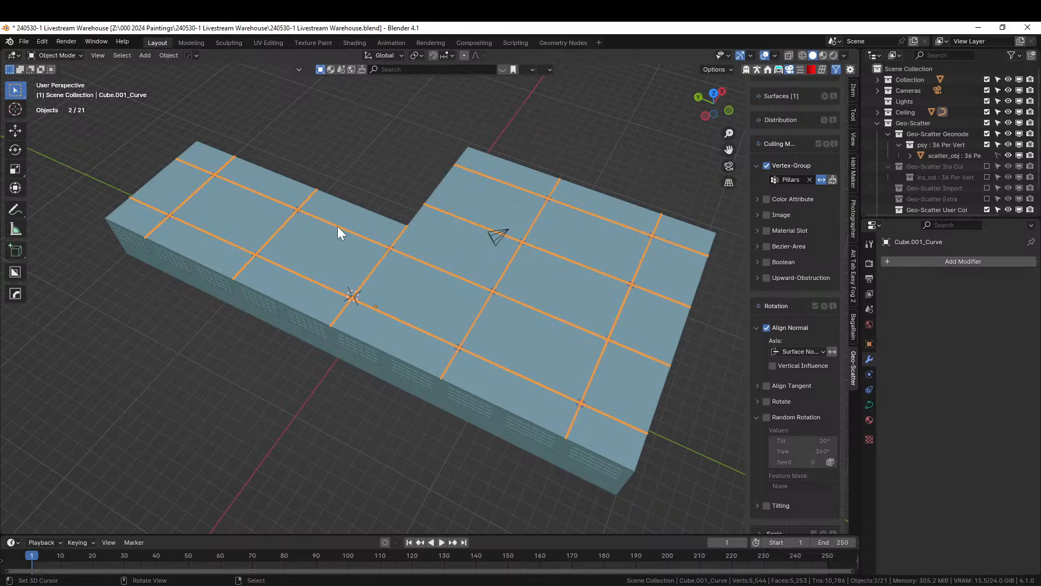
- Move the extracted curve grid into a new collection named Guides
{"action": "middle_click_drag", "start_coordinate": [422, 316], "coordinate": [281, 353]}
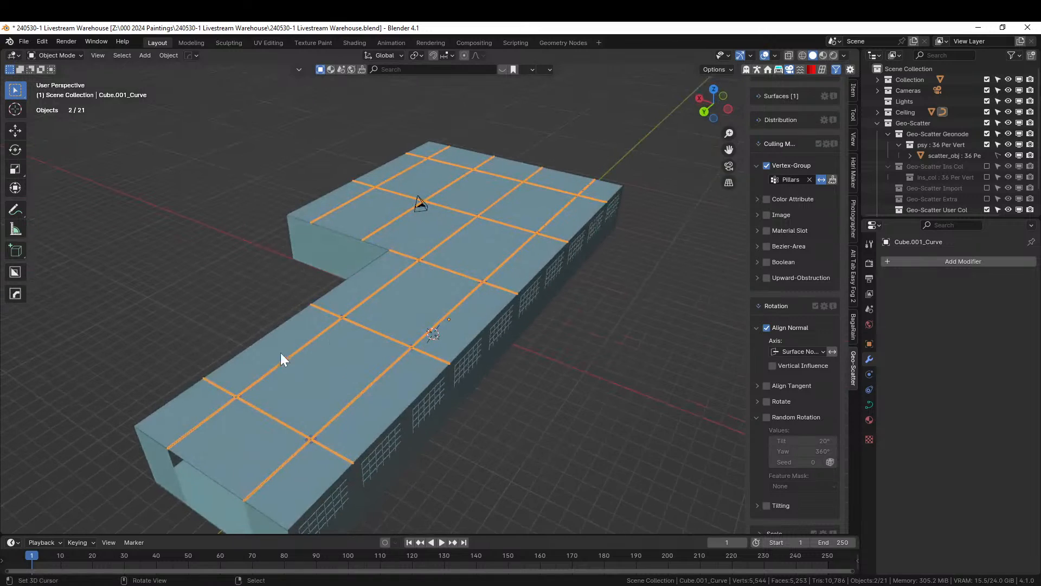
{"action": "right_click", "coordinate": [249, 385]}
{"action": "key", "text": "ctrl+z"}
{"action": "key", "text": "m"}
{"action": "left_click", "coordinate": [245, 386]}
{"action": "type", "text": "G"}
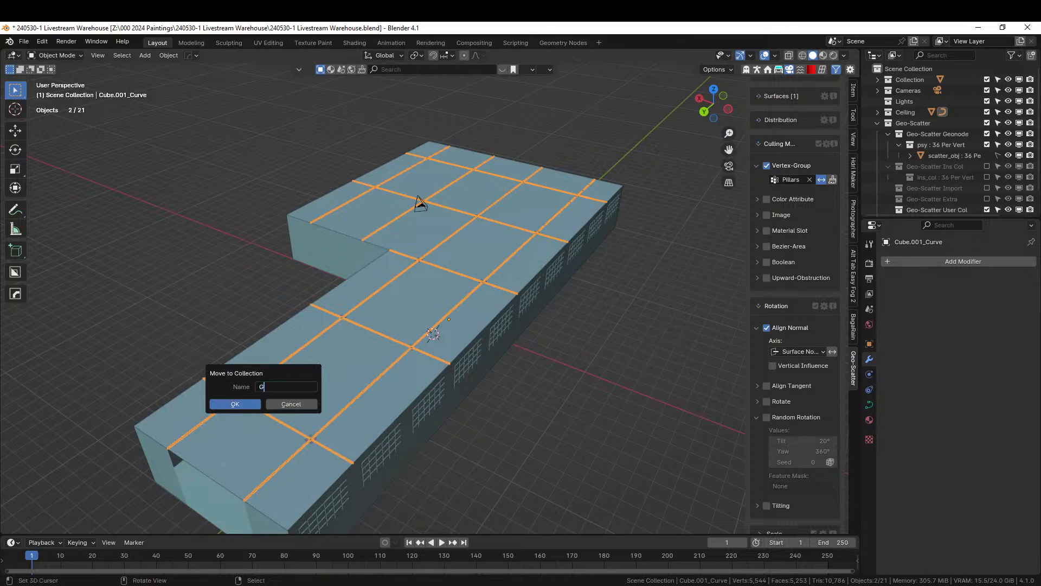
{"action": "type", "text": "uides"}
{"action": "key", "text": "Return"}
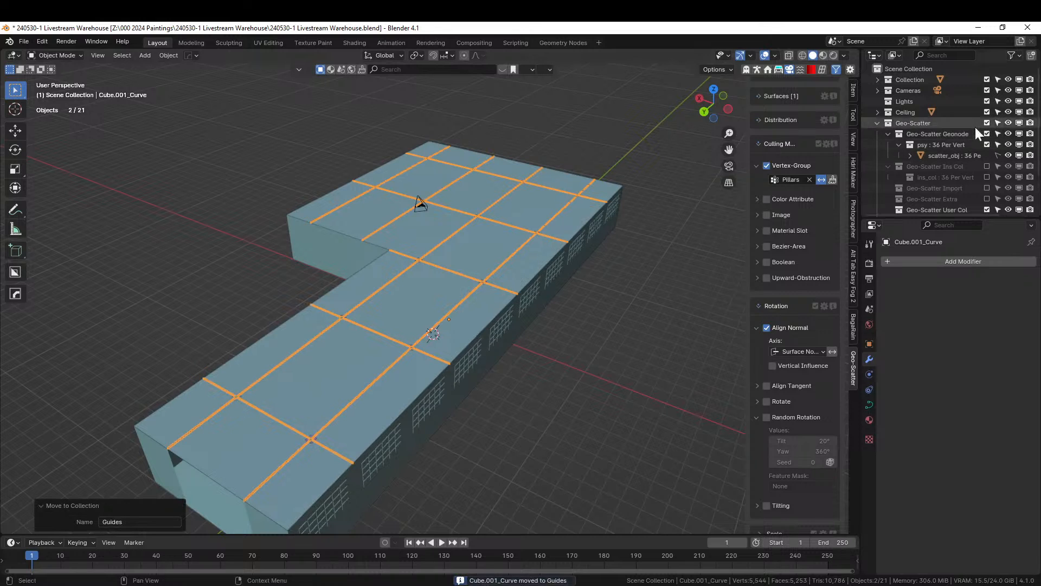
- Hide the Ceiling collection and inspect how the guide curves line up with the pillars
{"action": "left_click", "coordinate": [1008, 112]}
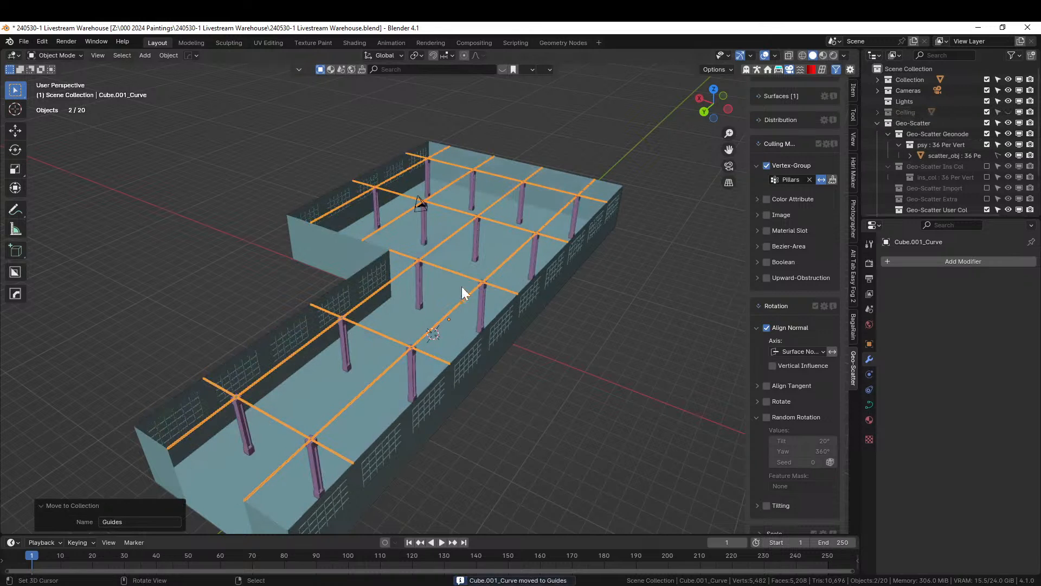
{"action": "middle_click_drag", "start_coordinate": [460, 288], "coordinate": [262, 290]}
{"action": "scroll", "coordinate": [373, 347], "scroll_direction": "up", "scroll_amount": 3}
{"action": "scroll", "coordinate": [384, 320], "scroll_direction": "down", "scroll_amount": 2}
{"action": "scroll", "coordinate": [210, 315], "scroll_direction": "up", "scroll_amount": 3}
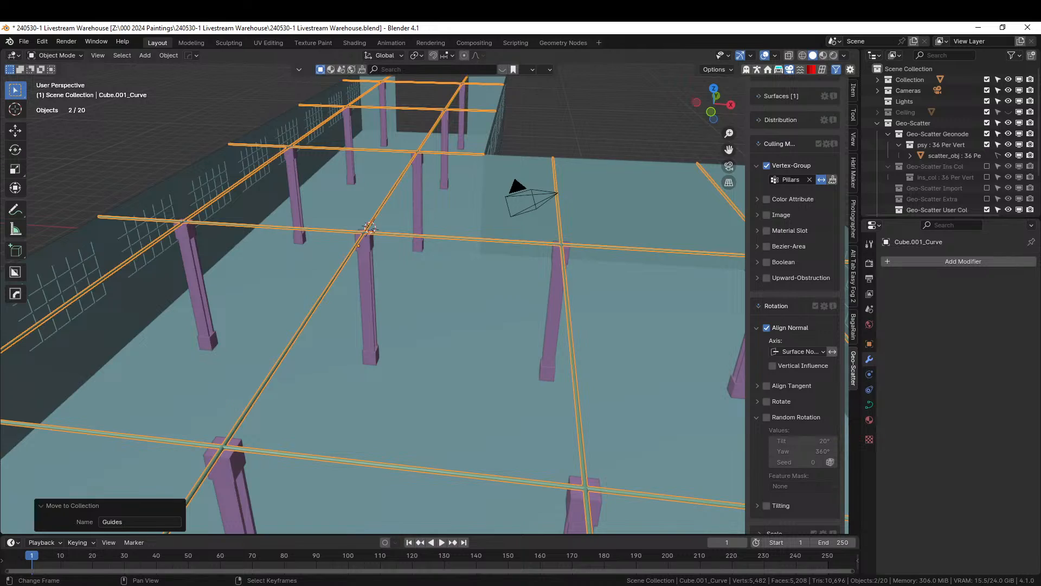
- Switch to the kb3d_dieselpunk-native Blender file and copy the truss object KB3D_DPK_PropTruss_C_Main
{"action": "left_click", "coordinate": [647, 565]}
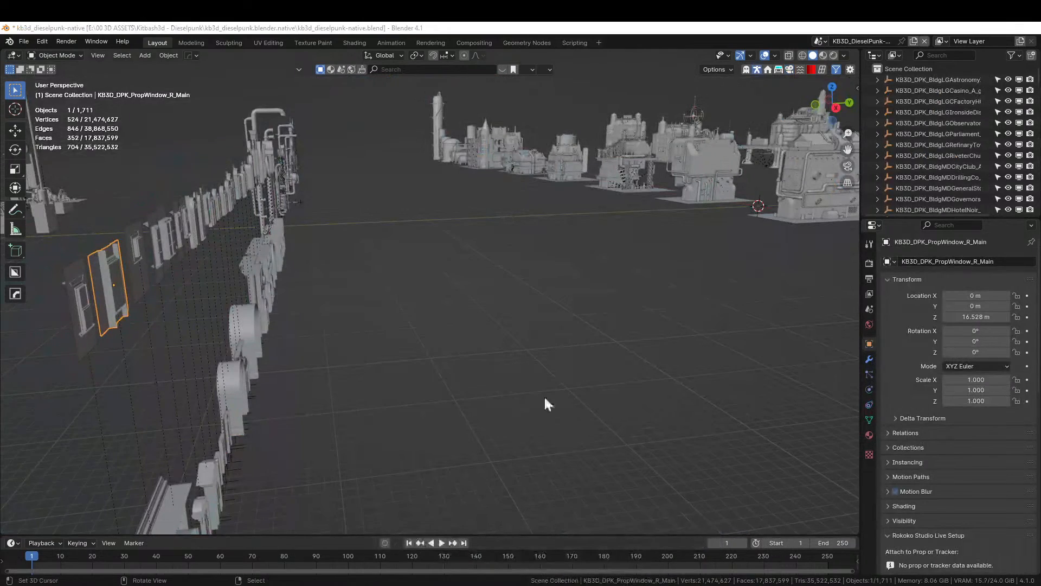
{"action": "middle_click_drag", "start_coordinate": [404, 307], "coordinate": [252, 528]}
{"action": "scroll", "coordinate": [473, 319], "scroll_direction": "down", "scroll_amount": 3}
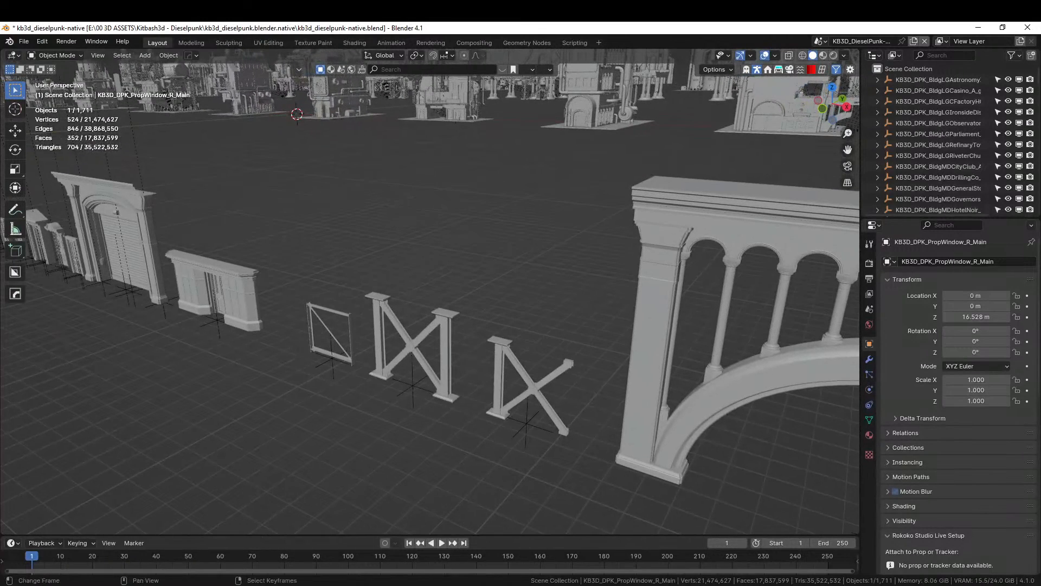
{"action": "right_click", "coordinate": [538, 390]}
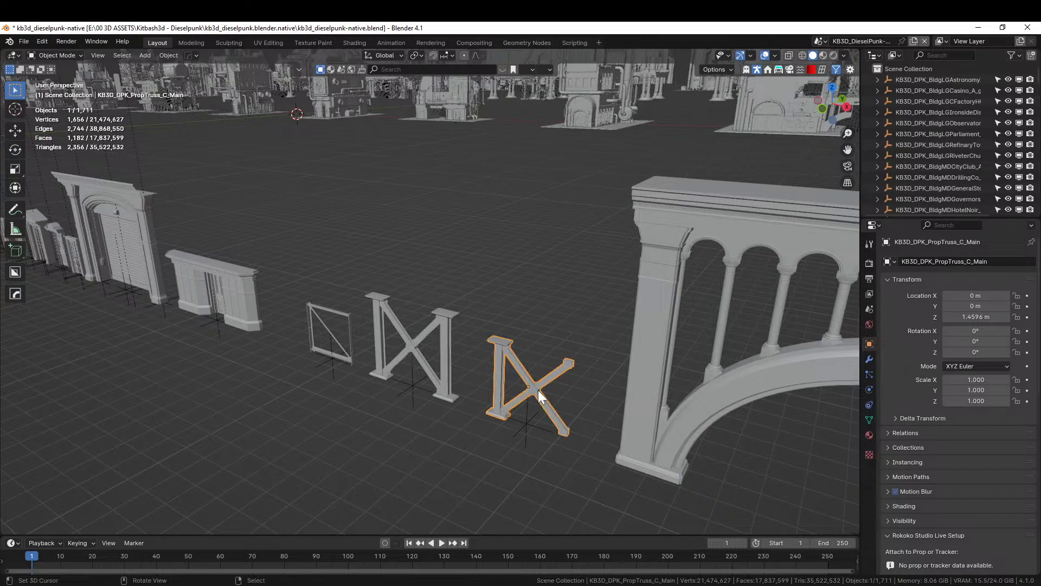
{"action": "scroll", "coordinate": [538, 389], "scroll_direction": "up", "scroll_amount": 2}
{"action": "middle_click_drag", "start_coordinate": [538, 390], "coordinate": [493, 367]}
{"action": "key", "text": "ctrl+c"}
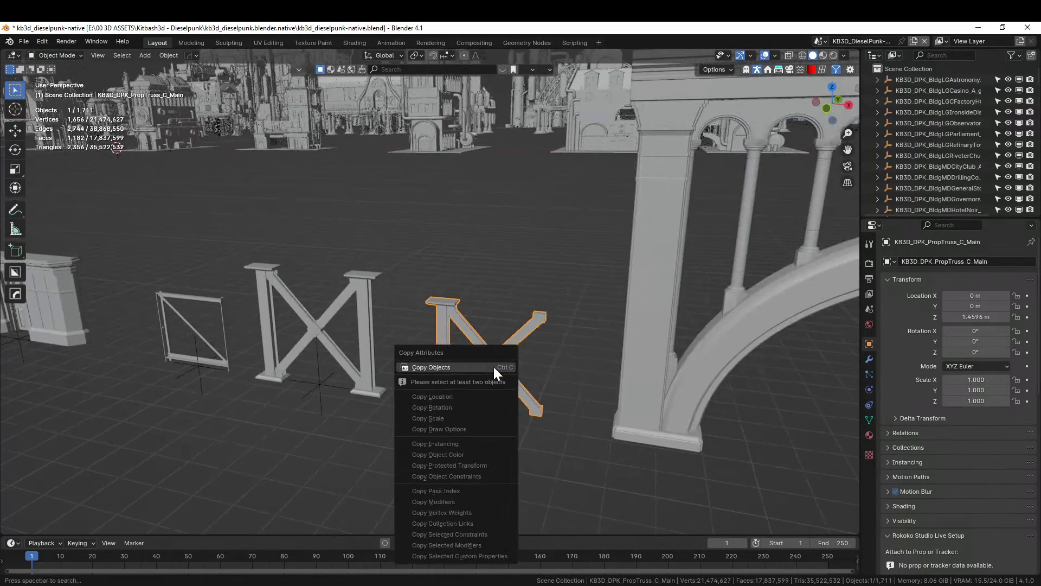
{"action": "left_click", "coordinate": [459, 367]}
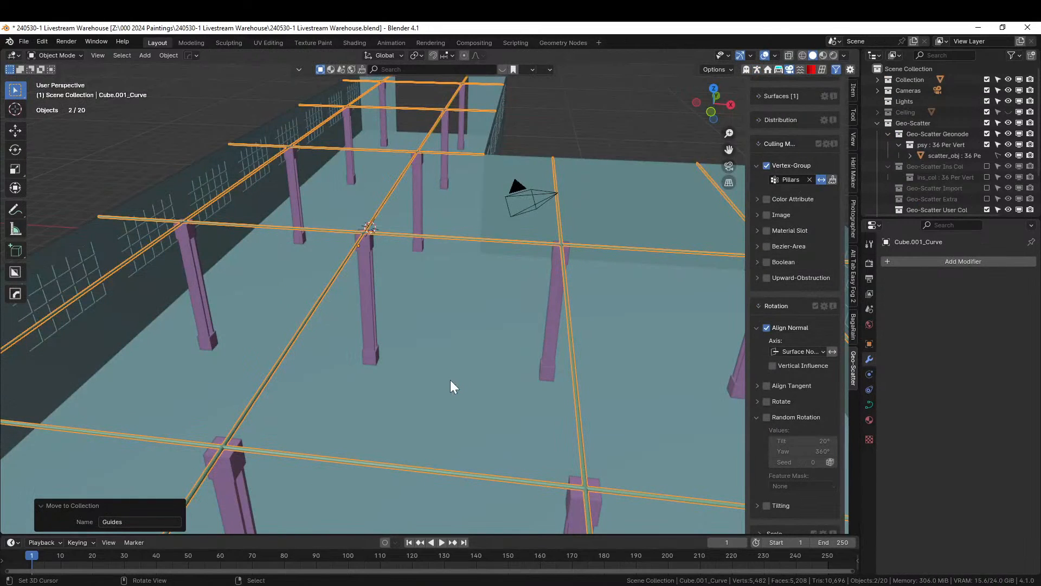
- Return to the warehouse file, paste the copied truss into the main Collection and clear its location
{"action": "middle_click_drag", "start_coordinate": [450, 380], "coordinate": [711, 237]}
{"action": "left_click", "coordinate": [906, 80]}
{"action": "scroll", "coordinate": [352, 298], "scroll_direction": "down", "scroll_amount": 5}
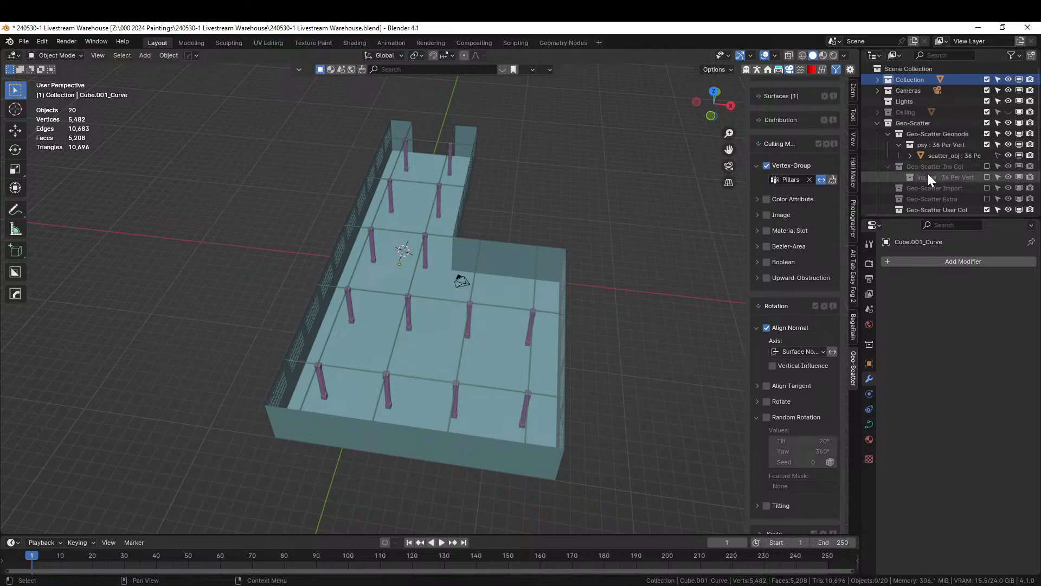
{"action": "middle_click_drag", "start_coordinate": [471, 277], "coordinate": [456, 322]}
{"action": "key", "text": "ctrl+v"}
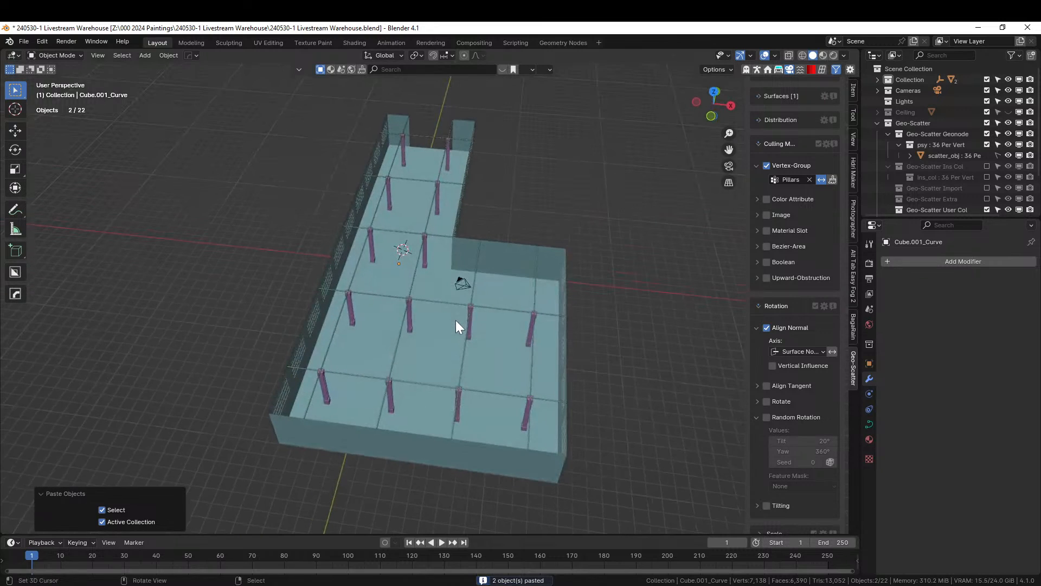
{"action": "key", "text": "alt+g"}
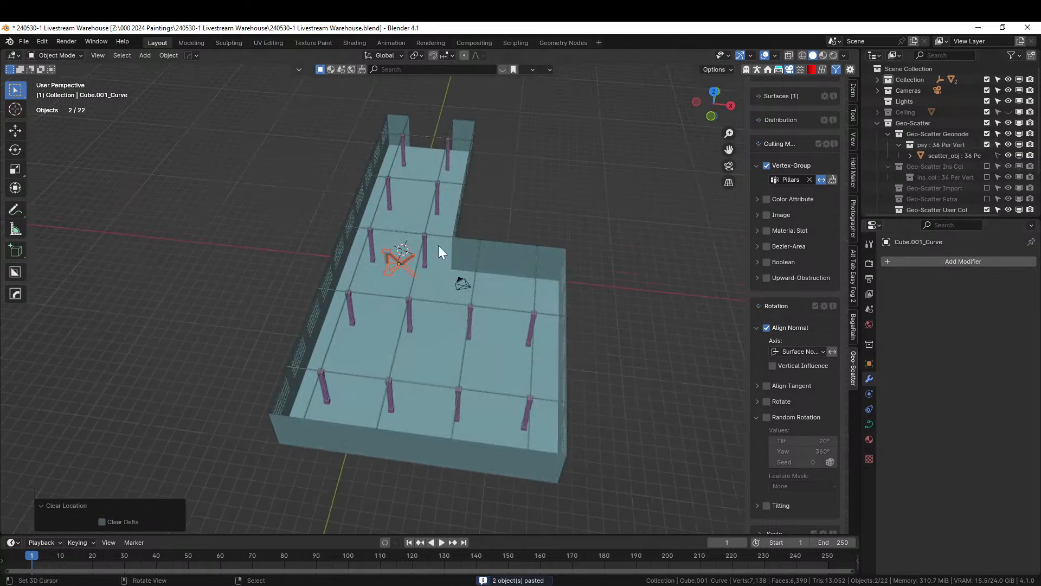
- Remove the parent from the pasted truss KB3D_DPK_PropTruss_C_Main in its object relations
{"action": "left_click", "coordinate": [386, 252]}
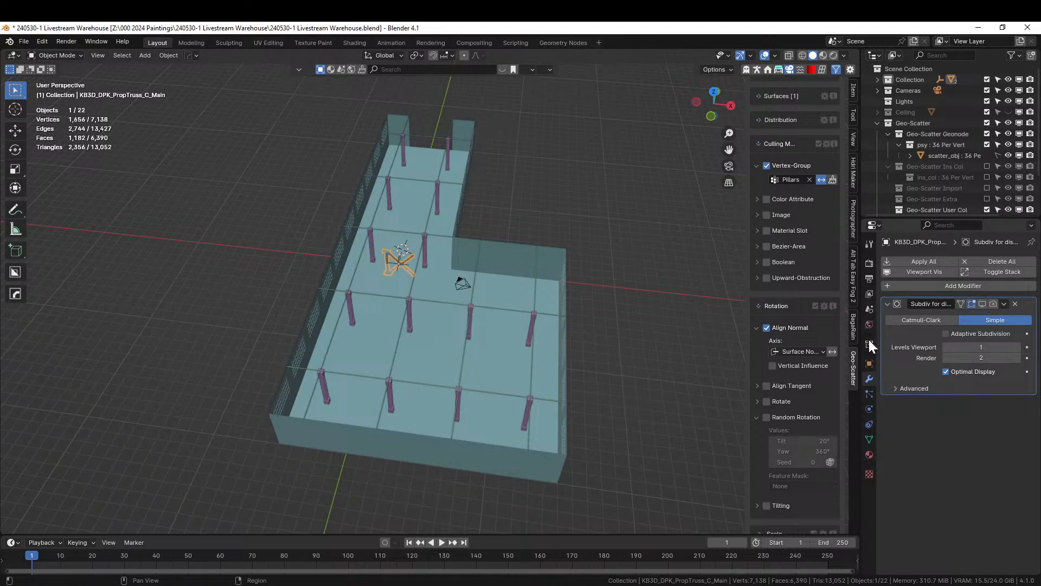
{"action": "left_click", "coordinate": [869, 363]}
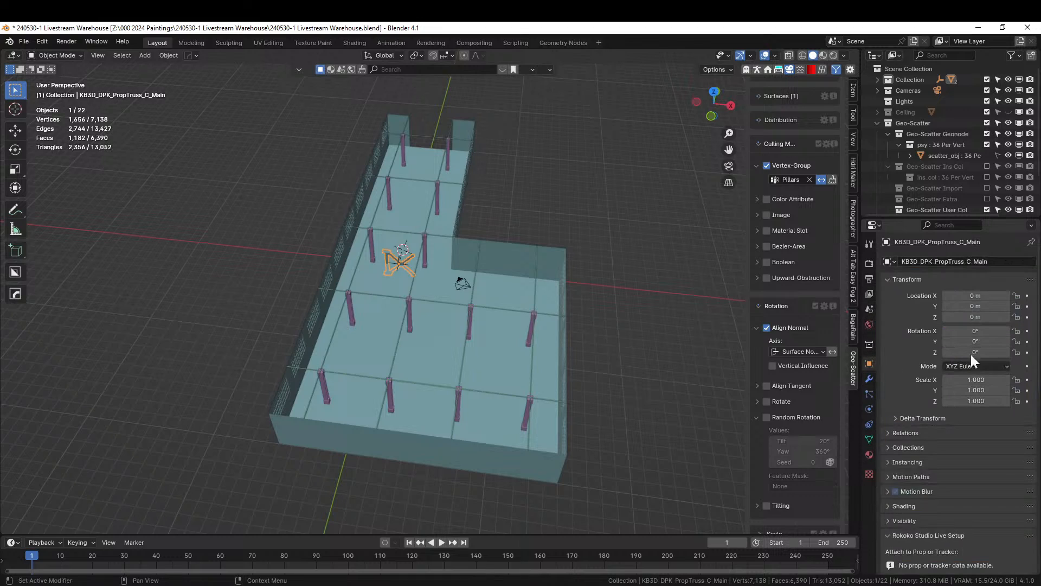
{"action": "left_click", "coordinate": [889, 433]}
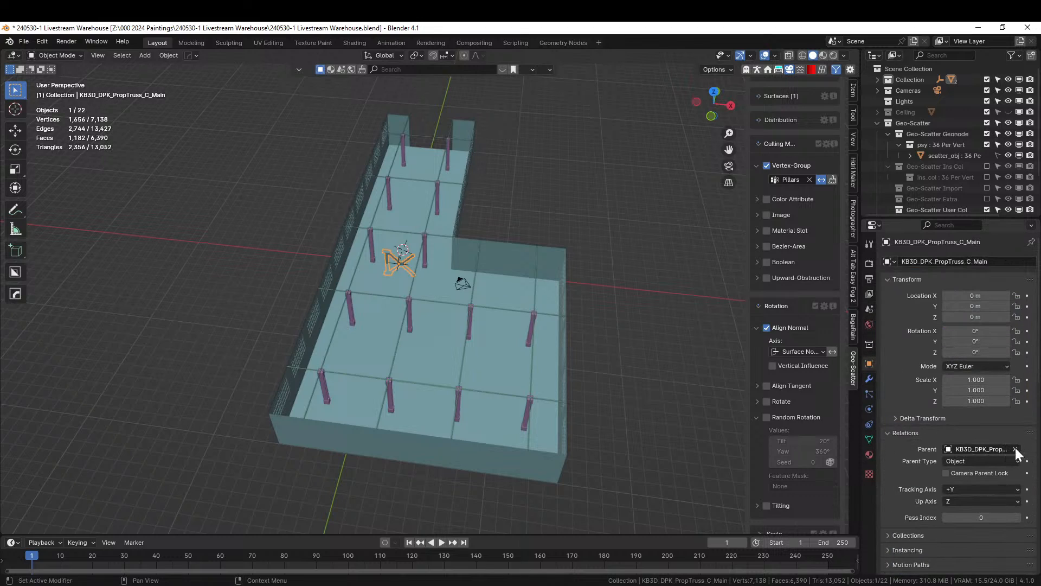
{"action": "left_click", "coordinate": [1015, 449]}
- Scale the pasted truss KB3D_DPK_PropTruss_C_Main down uniformly to about 0.281
{"action": "scroll", "coordinate": [415, 339], "scroll_direction": "up", "scroll_amount": 3}
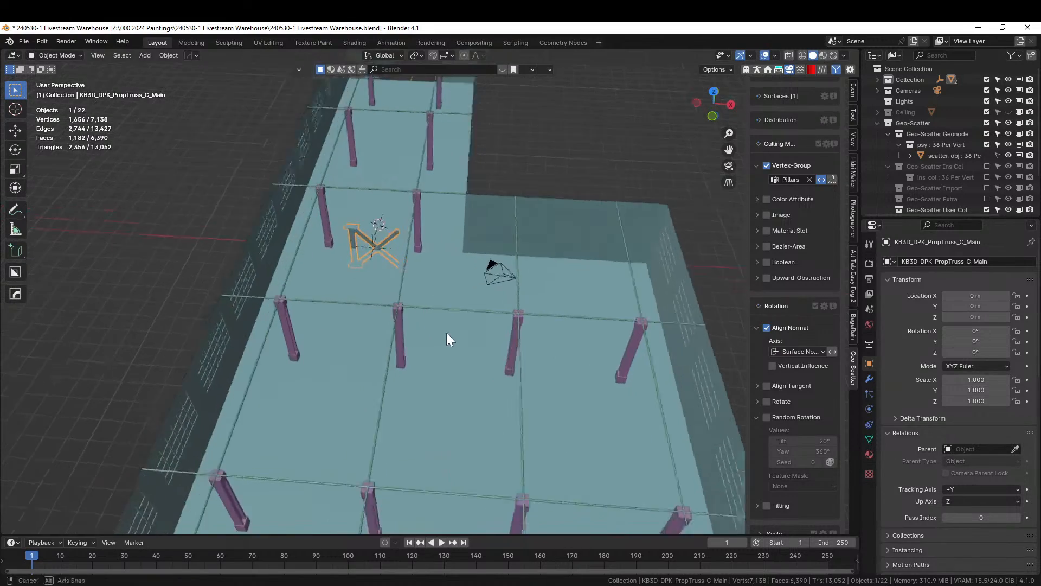
{"action": "middle_click_drag", "start_coordinate": [447, 333], "coordinate": [437, 283]}
{"action": "scroll", "coordinate": [494, 352], "scroll_direction": "up", "scroll_amount": 3}
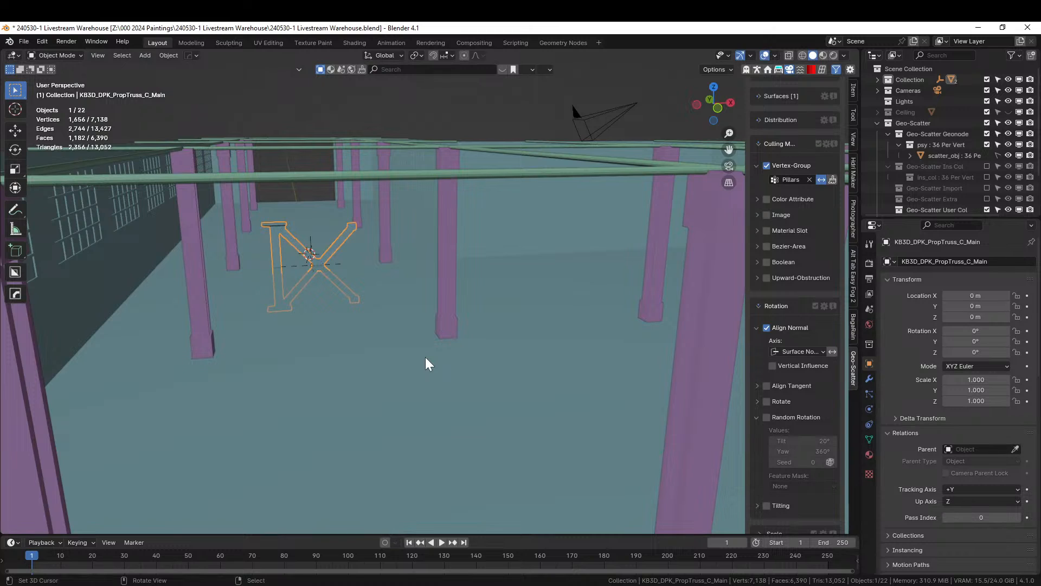
{"action": "key", "text": "s"}
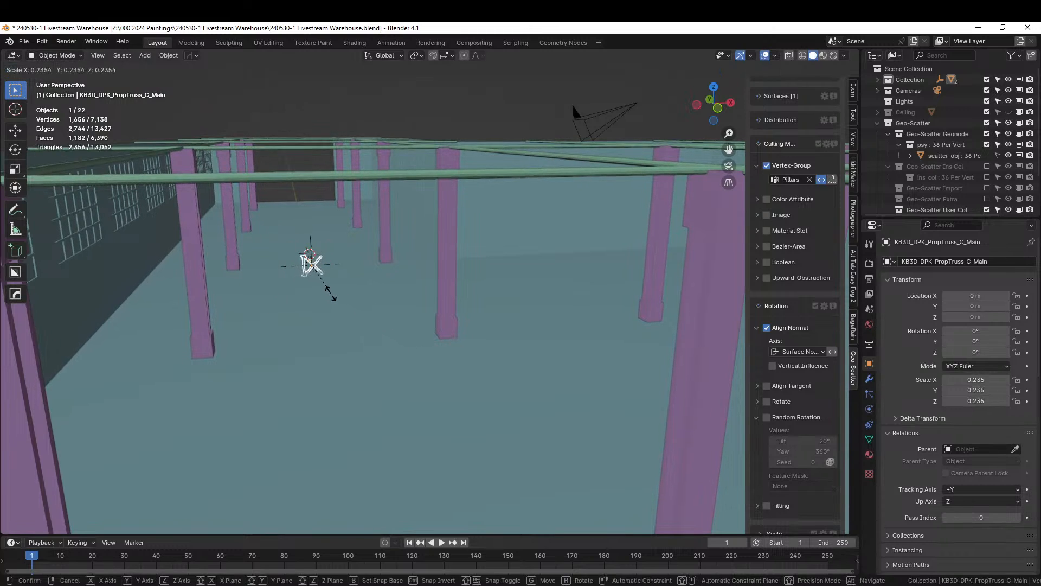
{"action": "left_click", "coordinate": [338, 295]}
{"action": "middle_click_drag", "start_coordinate": [339, 295], "coordinate": [314, 324]}
{"action": "scroll", "coordinate": [342, 327], "scroll_direction": "up", "scroll_amount": 1}
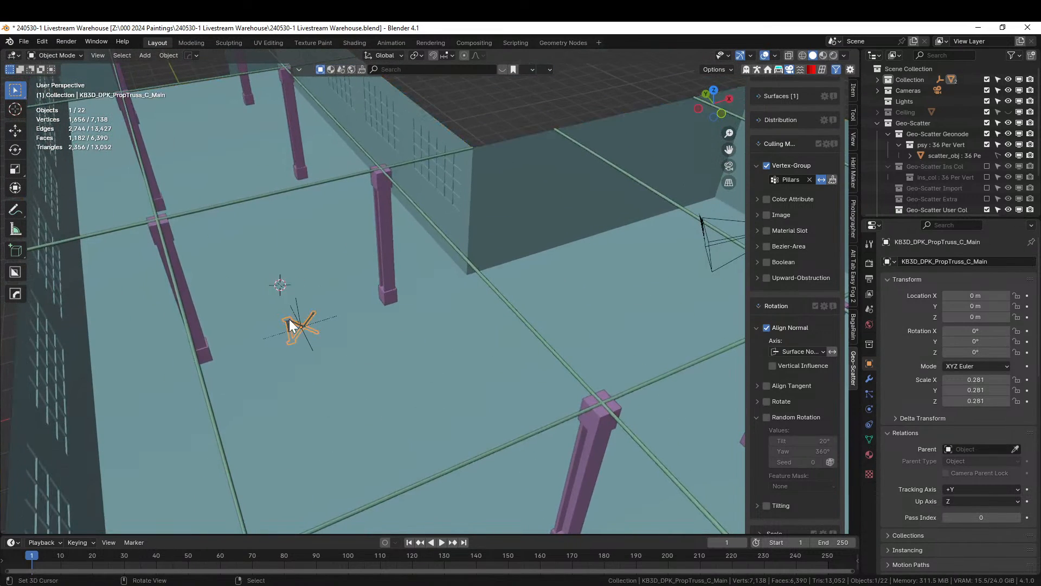
- Rotate the truss 90° about the global Y axis and isolate it in local front view
{"action": "type", "text": "r"}
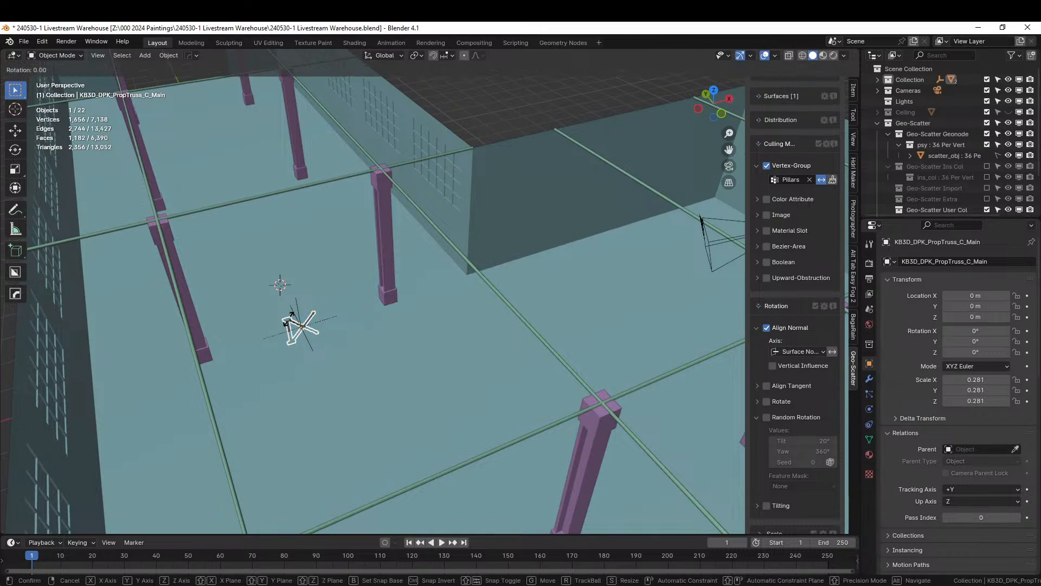
{"action": "type", "text": "y90"}
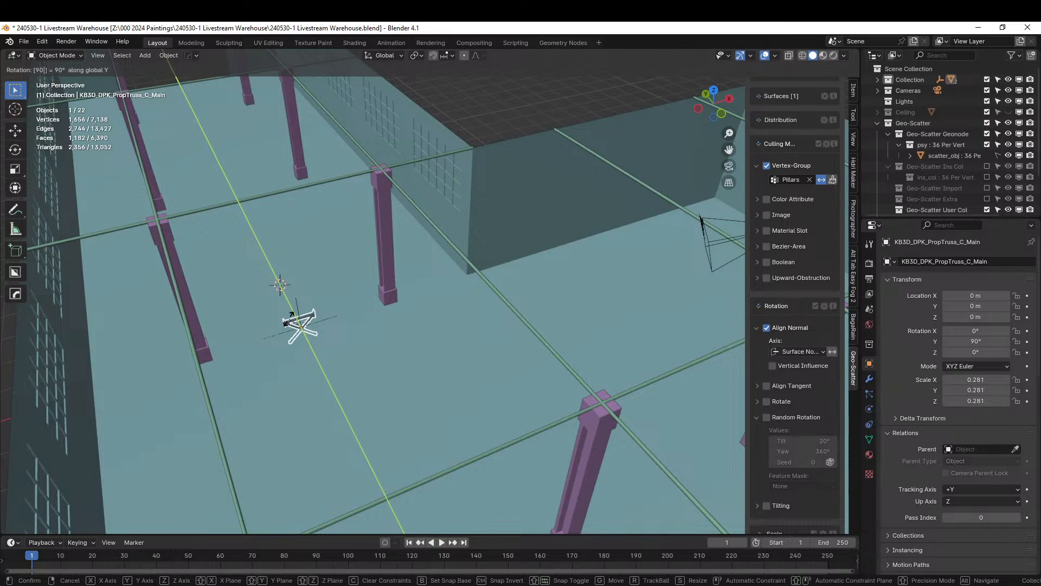
{"action": "key", "text": "Return"}
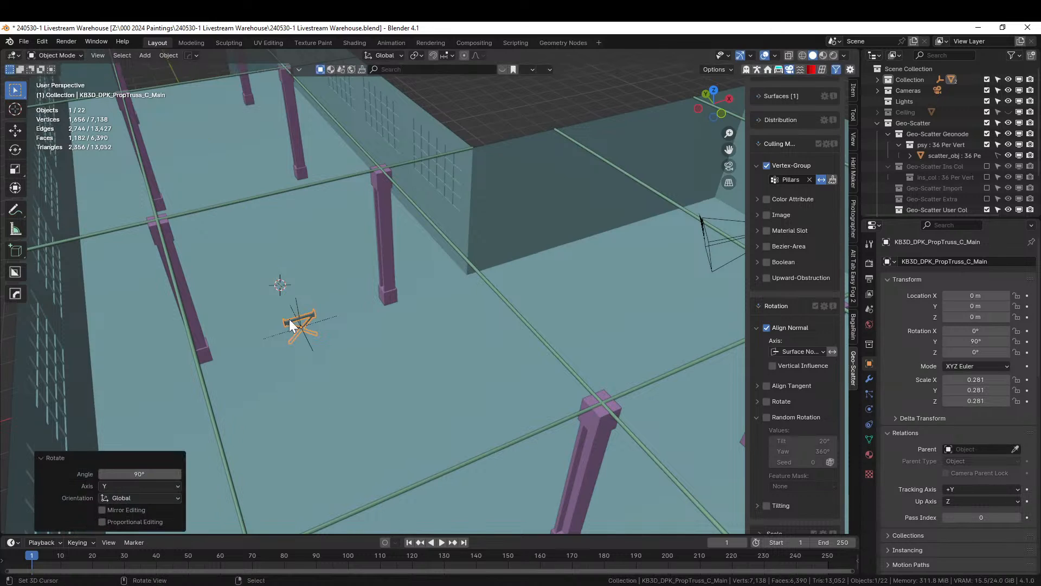
{"action": "middle_click_drag", "start_coordinate": [289, 319], "coordinate": [420, 223]}
{"action": "key", "text": "KP_Divide"}
{"action": "key", "text": "KP_1"}
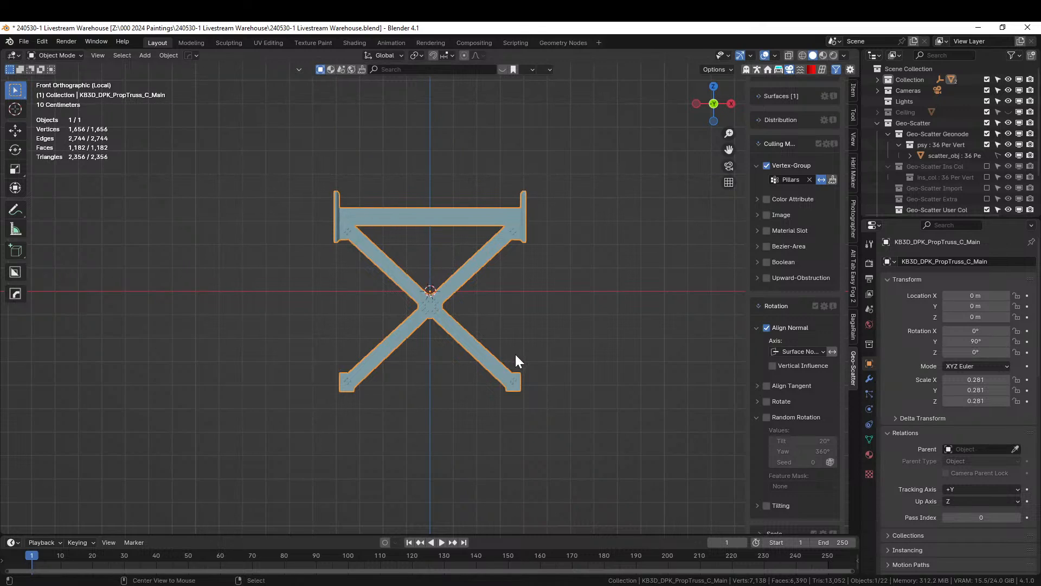
- Clear the truss's location and try to mirror its upper half downward about its origin
{"action": "key", "text": "alt+g"}
{"action": "key", "text": "alt+x"}
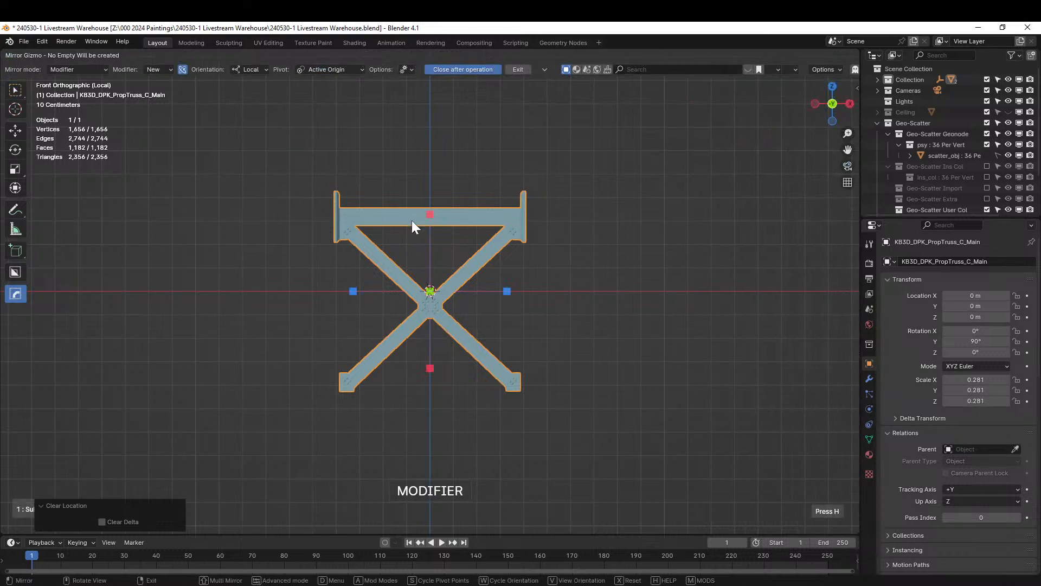
{"action": "left_click", "coordinate": [431, 216]}
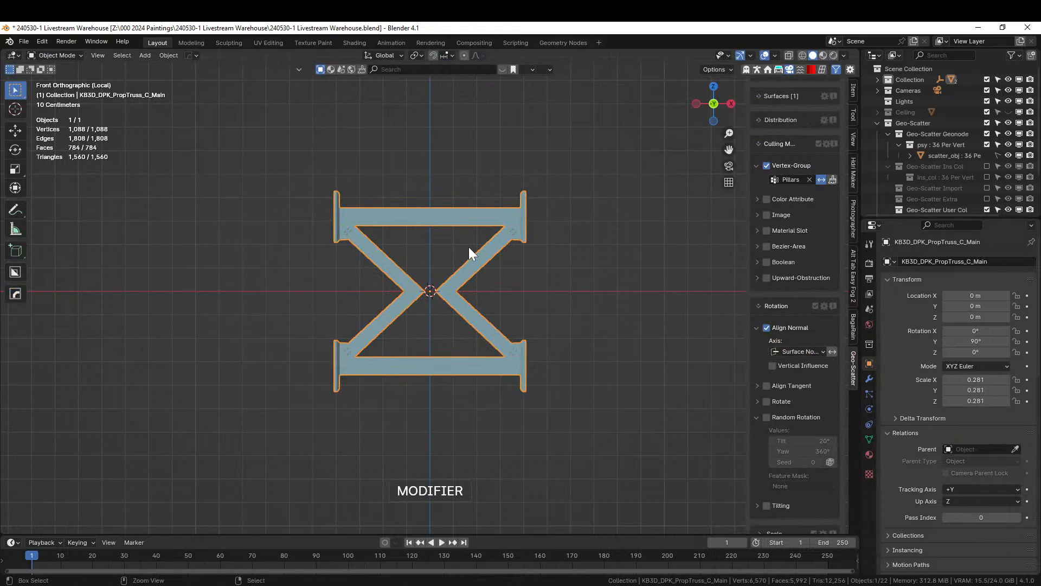
{"action": "key", "text": "ctrl+z"}
- Move the truss up about 0.058 m along Z to centre its cross on the origin, and apply all transforms
{"action": "key", "text": "g"}
{"action": "key", "text": "z"}
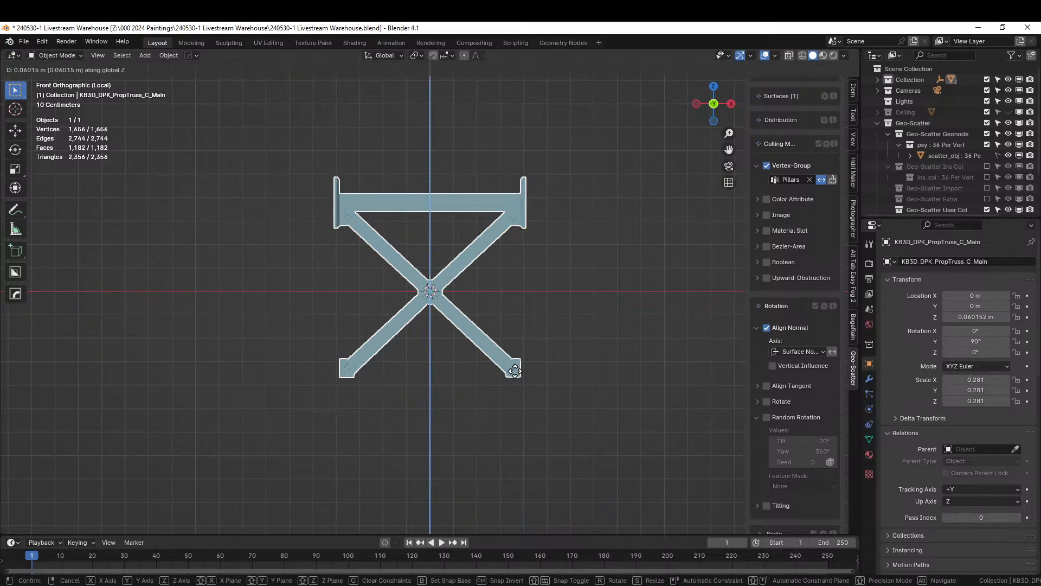
{"action": "left_click", "coordinate": [515, 371]}
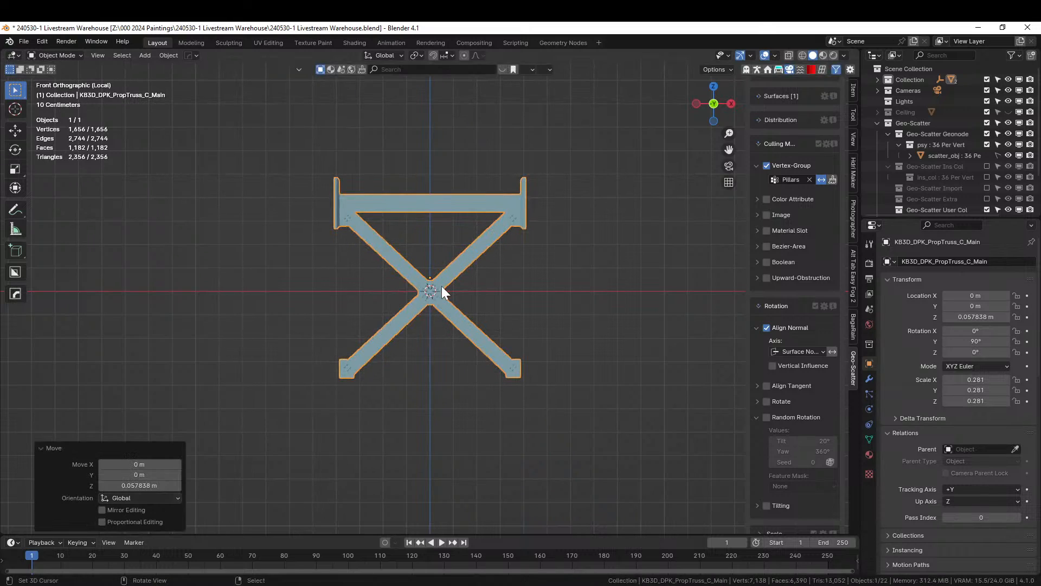
{"action": "key", "text": "ctrl+a"}
{"action": "left_click", "coordinate": [419, 287]}
- Mirror the truss's upper half downward across Z with bisect, and apply the Hops_Mirror modifier
{"action": "key", "text": "alt+x"}
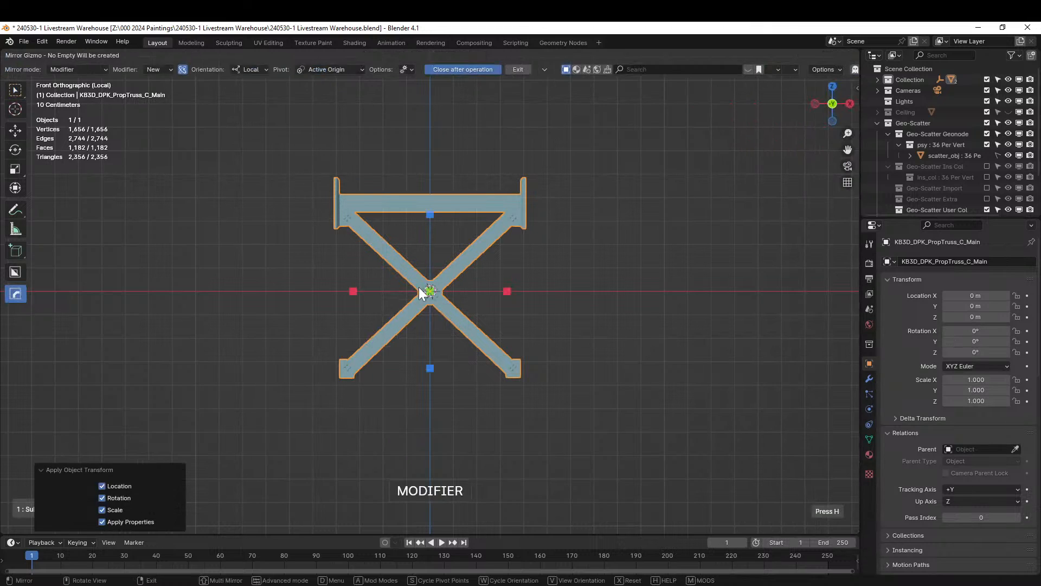
{"action": "left_click", "coordinate": [430, 215]}
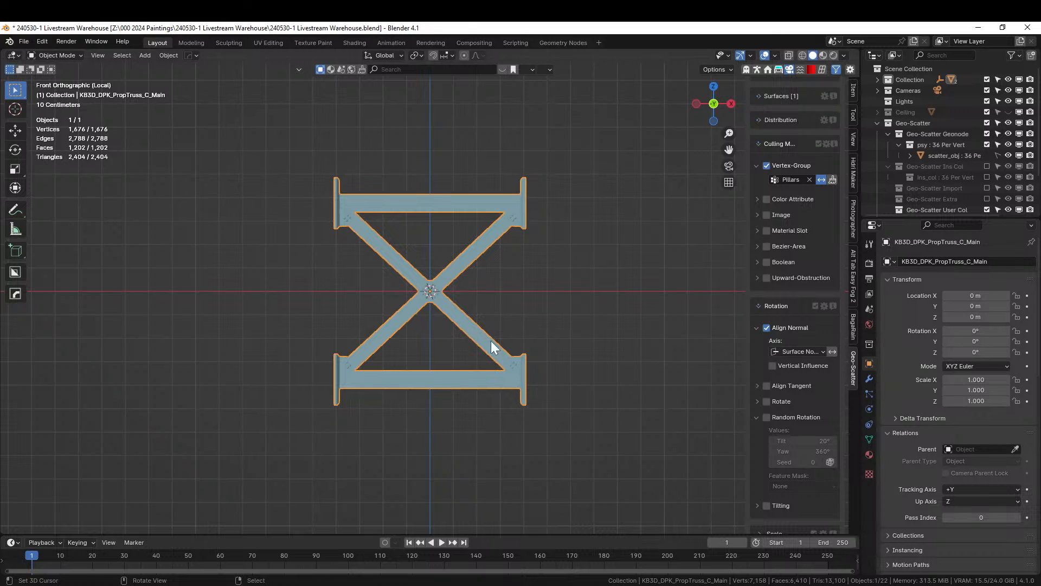
{"action": "middle_click_drag", "start_coordinate": [491, 342], "coordinate": [436, 410]}
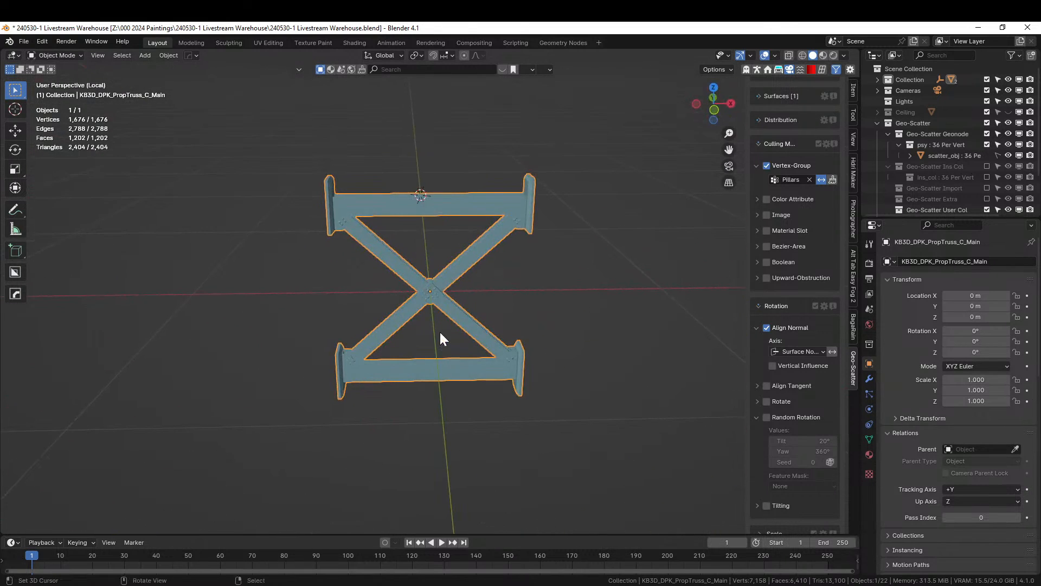
{"action": "left_click", "coordinate": [869, 379]}
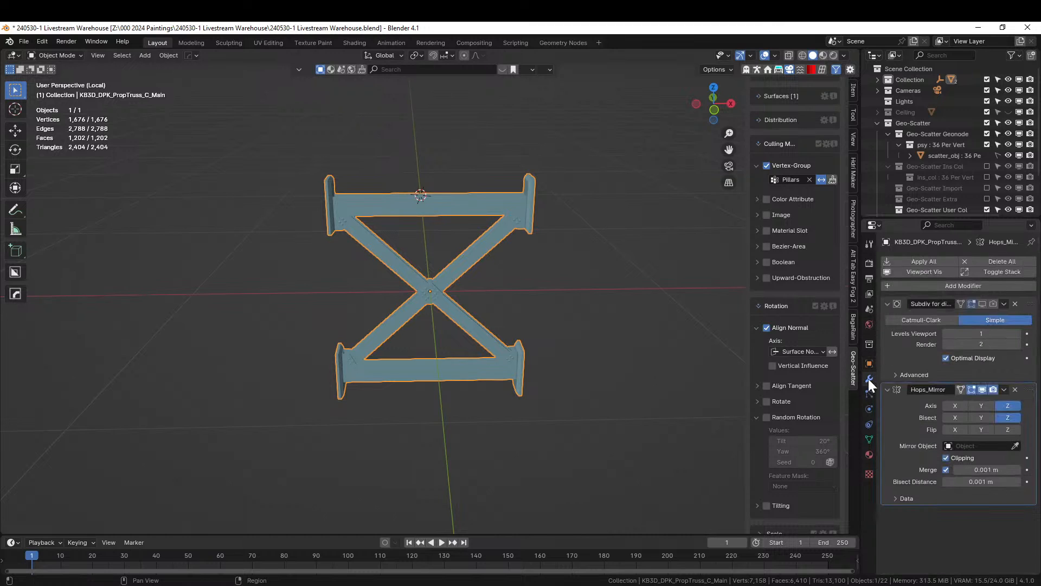
{"action": "key", "text": "ctrl+a"}
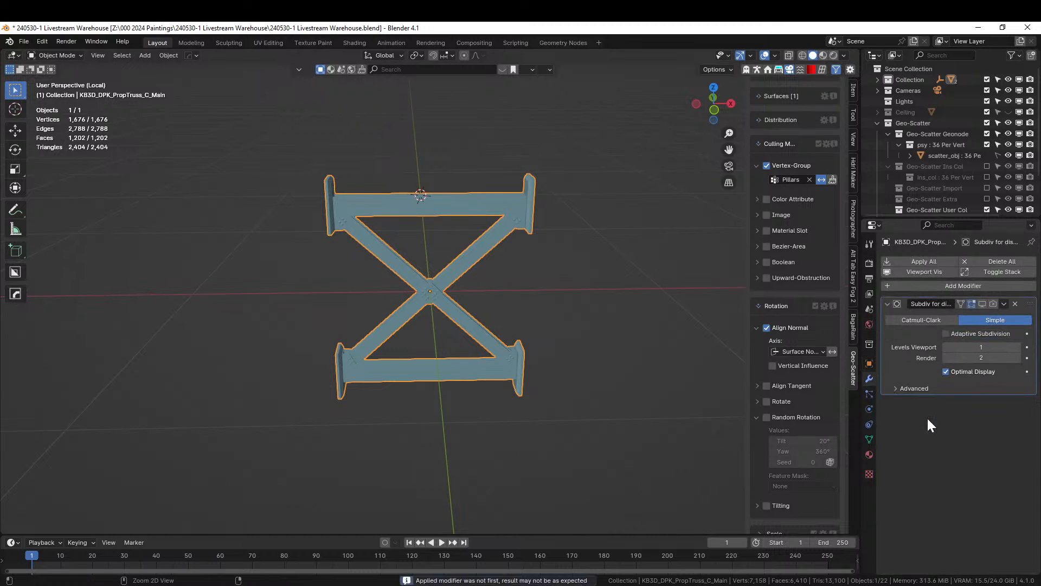
- Apply all transforms to the mirrored truss and activate the Transform tool to check its axes
{"action": "middle_click_drag", "start_coordinate": [435, 313], "coordinate": [390, 279]}
{"action": "key", "text": "ctrl+a"}
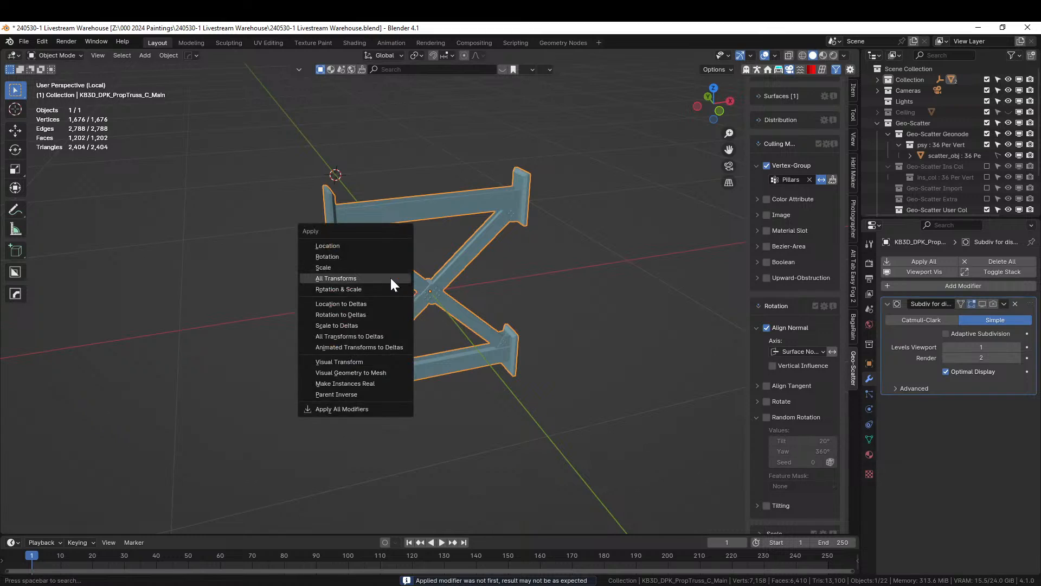
{"action": "left_click", "coordinate": [354, 278]}
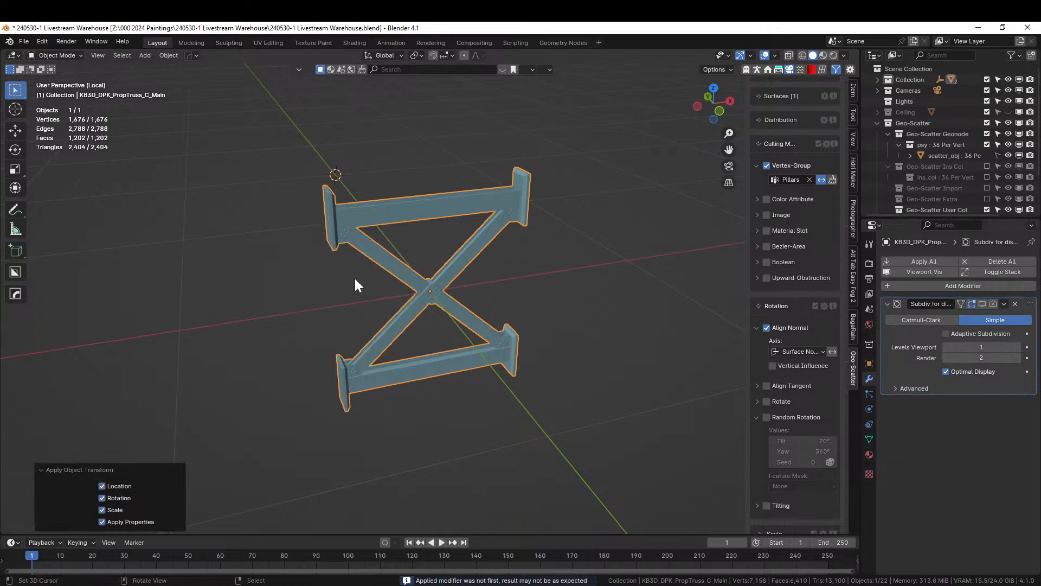
{"action": "middle_click_drag", "start_coordinate": [439, 294], "coordinate": [510, 313]}
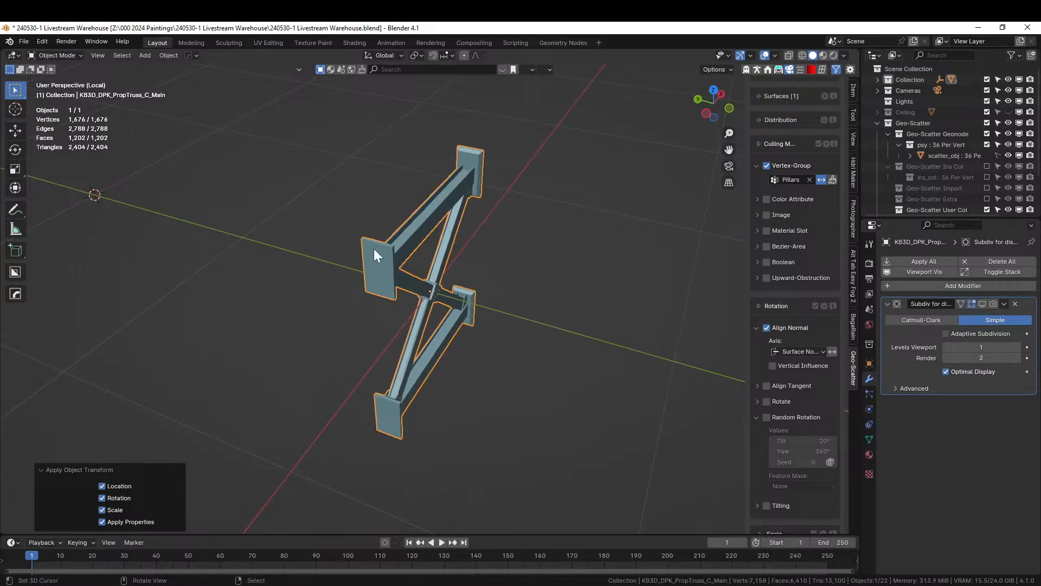
{"action": "left_click", "coordinate": [15, 187]}
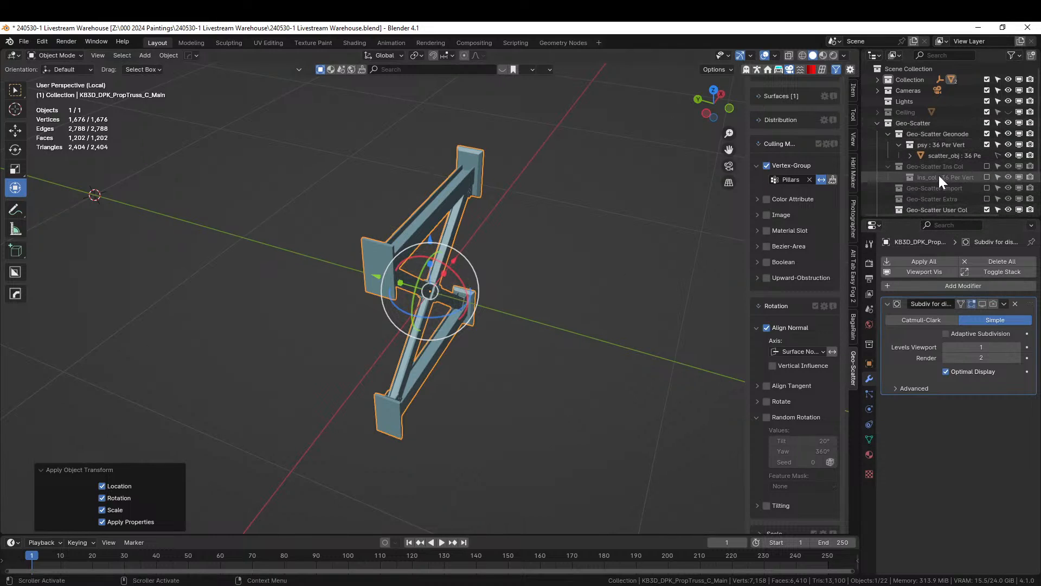
- Select the guide curve Cube.001_Curve in the Guides collection and leave local view to show the whole warehouse
{"action": "scroll", "coordinate": [976, 163], "scroll_direction": "down", "scroll_amount": 2}
{"action": "scroll", "coordinate": [988, 161], "scroll_direction": "down", "scroll_amount": 2}
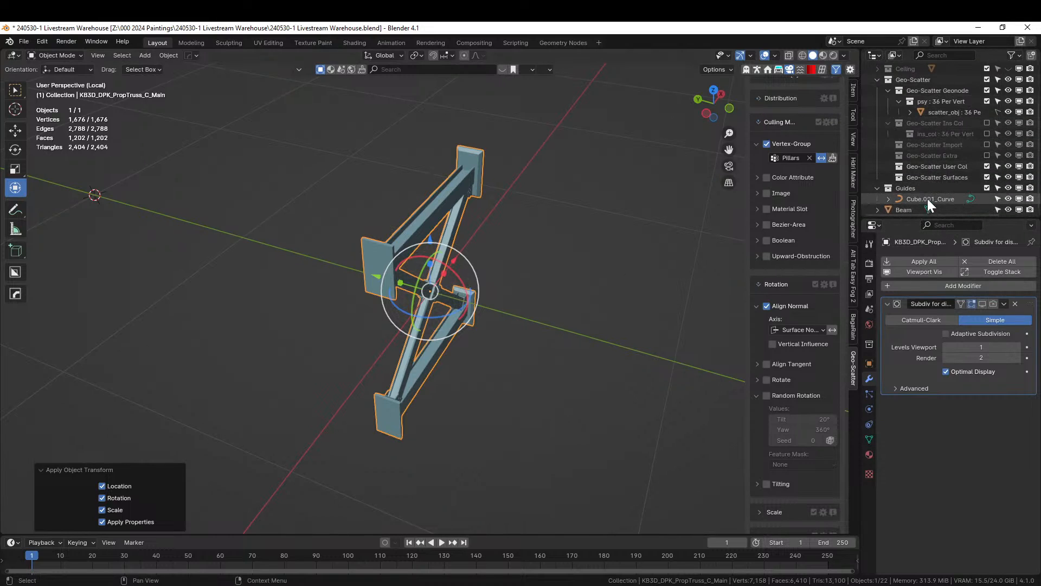
{"action": "left_click", "coordinate": [927, 198]}
{"action": "scroll", "coordinate": [506, 288], "scroll_direction": "down", "scroll_amount": 16}
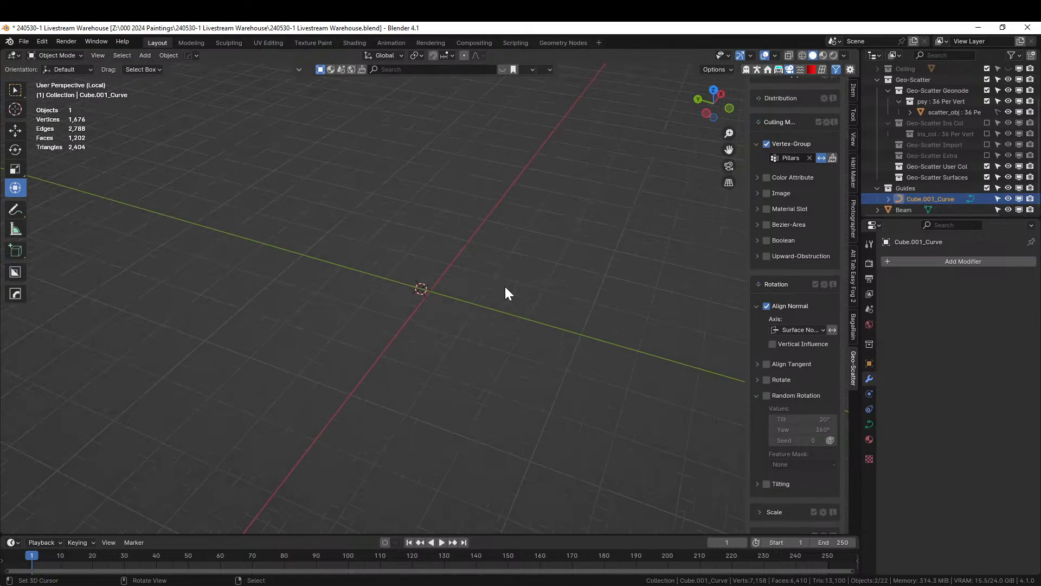
{"action": "scroll", "coordinate": [505, 287], "scroll_direction": "up", "scroll_amount": 5}
{"action": "key", "text": "KP_Divide"}
{"action": "mouse_move", "coordinate": [505, 286]}
{"action": "middle_mouse_down"}
{"action": "mouse_move", "coordinate": [493, 291]}
{"action": "mouse_move", "coordinate": [523, 287]}
{"action": "middle_mouse_up"}
{"action": "scroll", "coordinate": [448, 261], "scroll_direction": "down", "scroll_amount": 3}
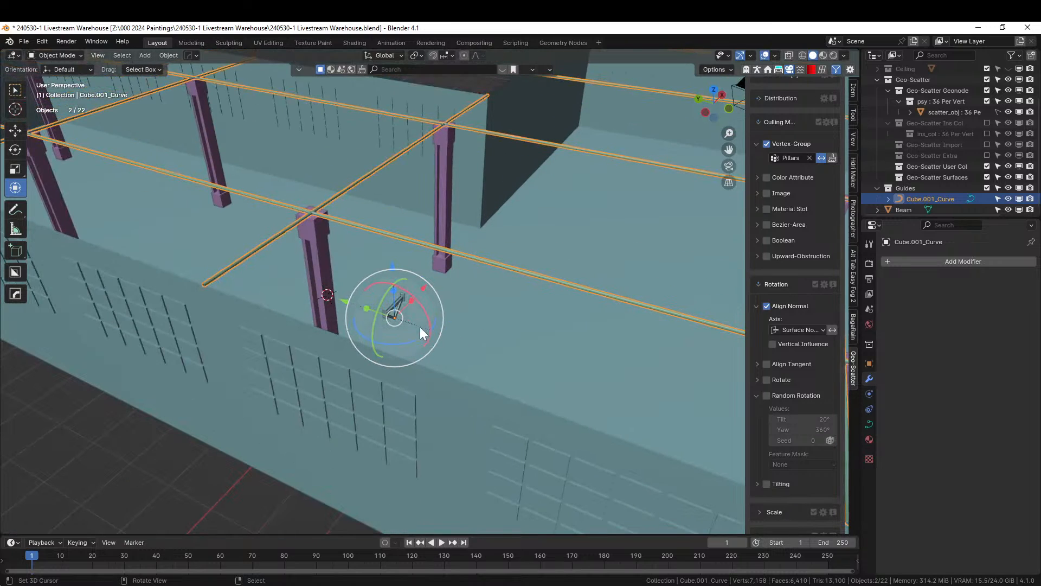
- Select the truss and add an Array modifier to it
{"action": "left_click", "coordinate": [398, 302]}
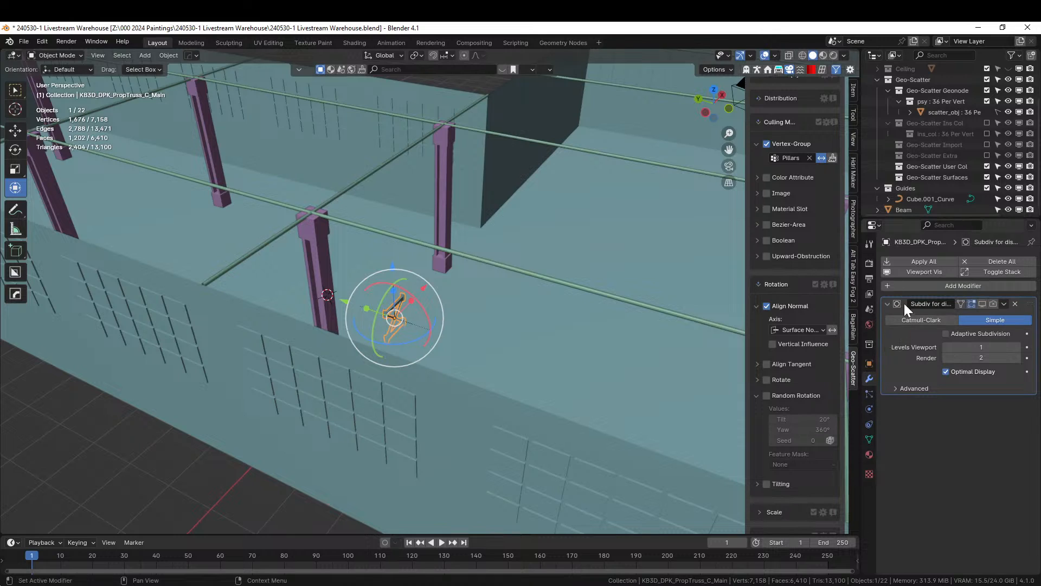
{"action": "left_click", "coordinate": [923, 286]}
{"action": "mouse_move", "coordinate": [887, 319]}
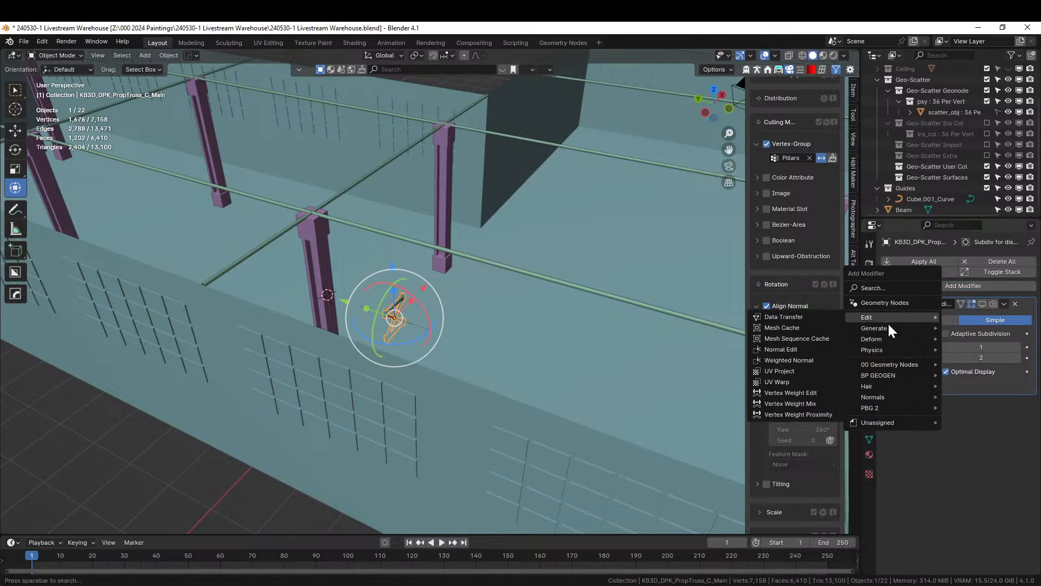
{"action": "left_click", "coordinate": [776, 328]}
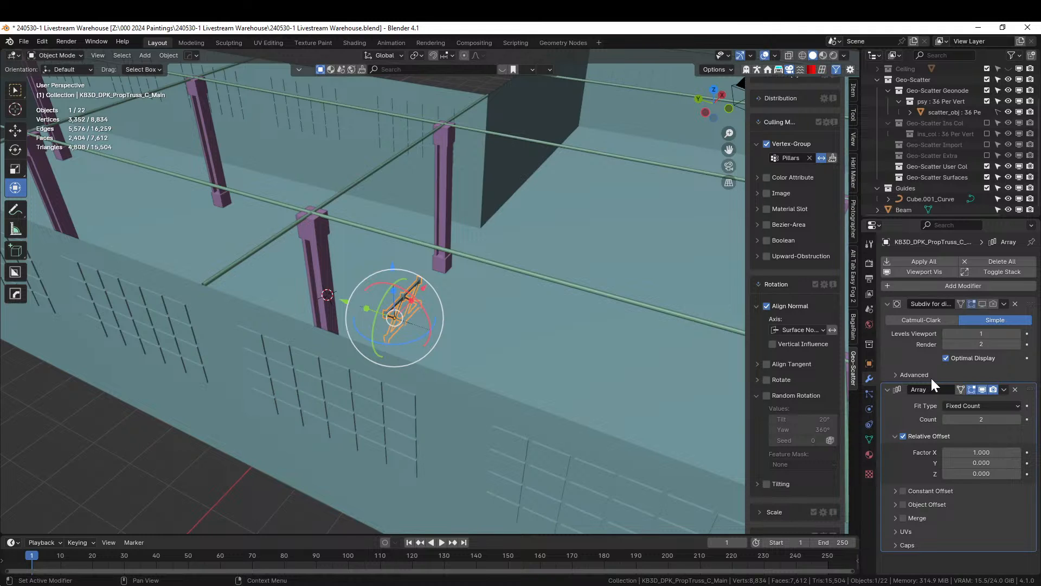
- Select the guide curve Cube.001_Curve and open it in Edit Mode
{"action": "scroll", "coordinate": [474, 323], "scroll_direction": "down", "scroll_amount": 5}
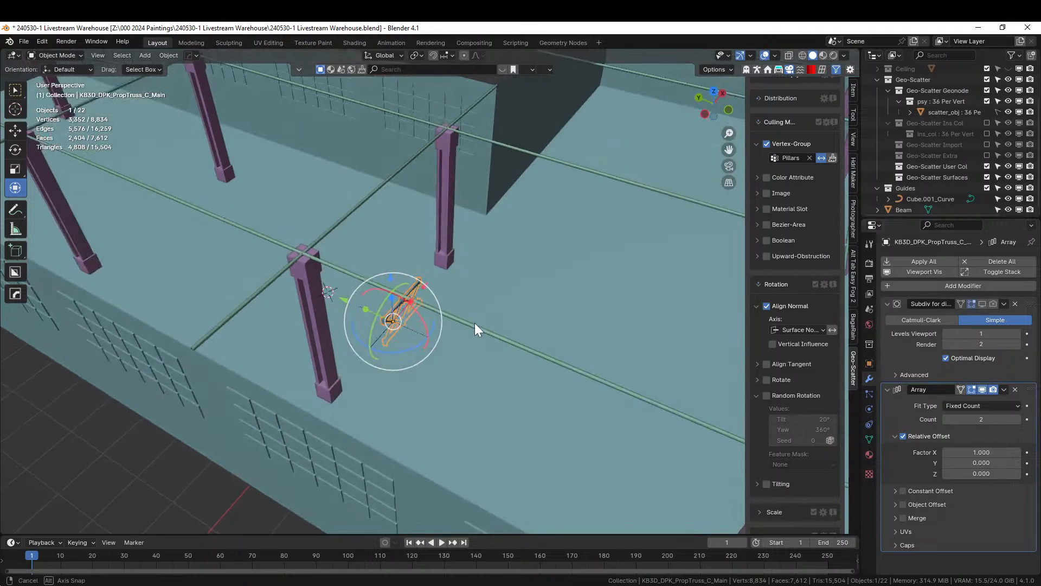
{"action": "middle_click_drag", "start_coordinate": [474, 323], "coordinate": [530, 367]}
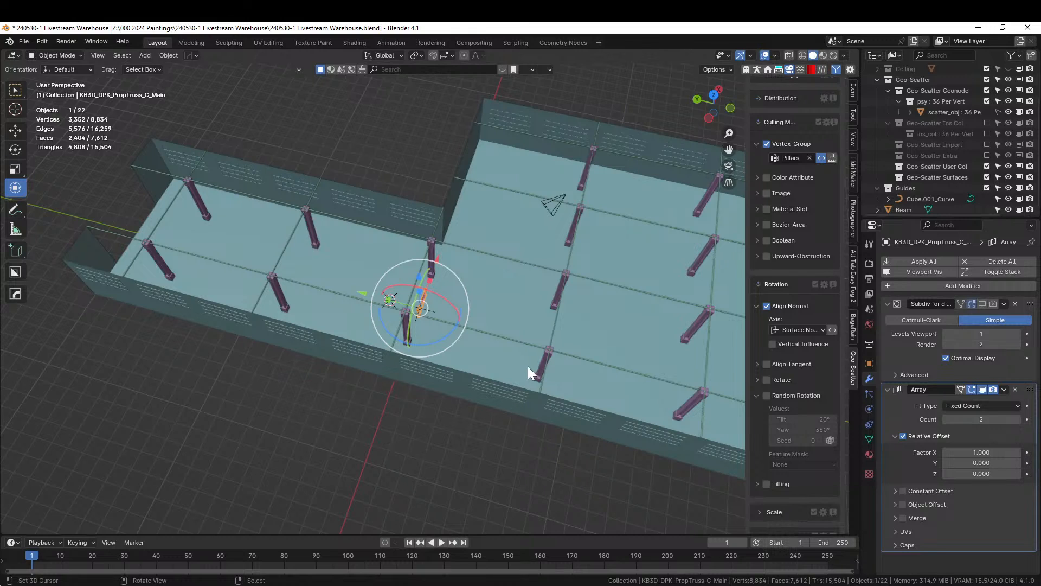
{"action": "key", "text": "Tab"}
{"action": "key", "text": "Tab"}
{"action": "left_click", "coordinate": [470, 332]}
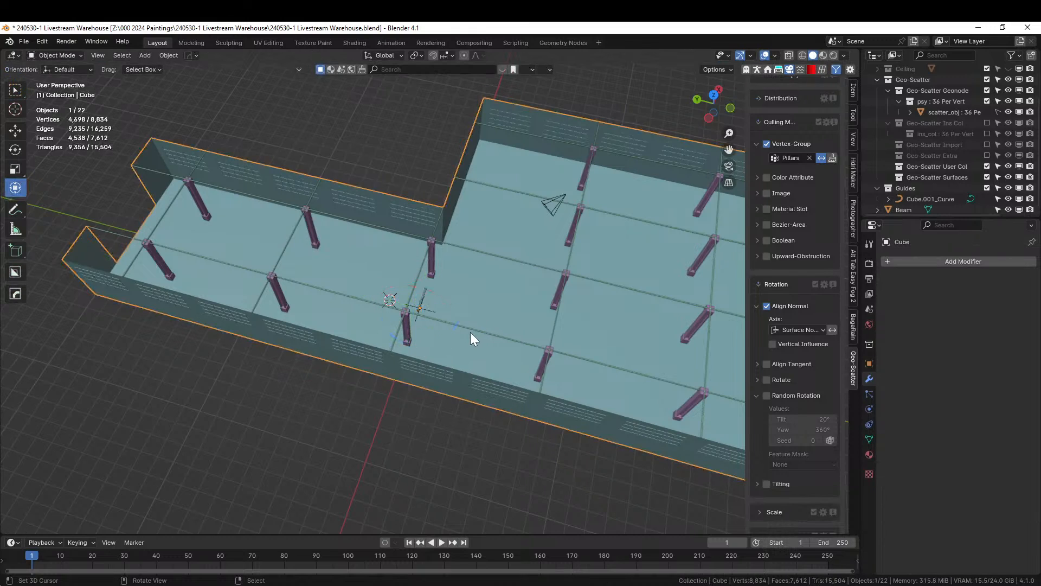
{"action": "left_click", "coordinate": [474, 330]}
{"action": "key", "text": "Tab"}
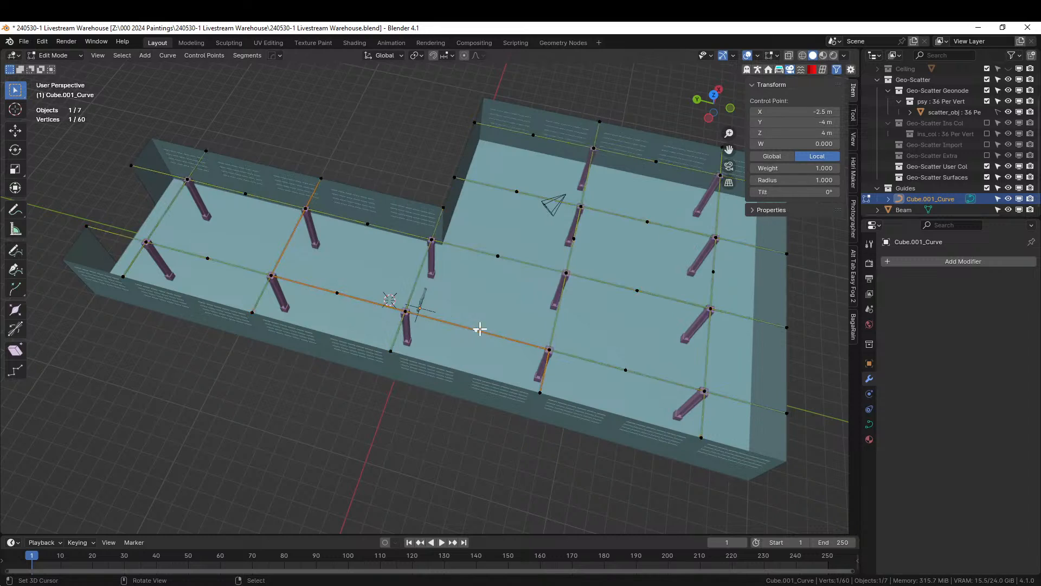
- Check which segments of the guide curve are connected by selecting linked control points and the ends of one line
{"action": "key", "text": "ctrl+l"}
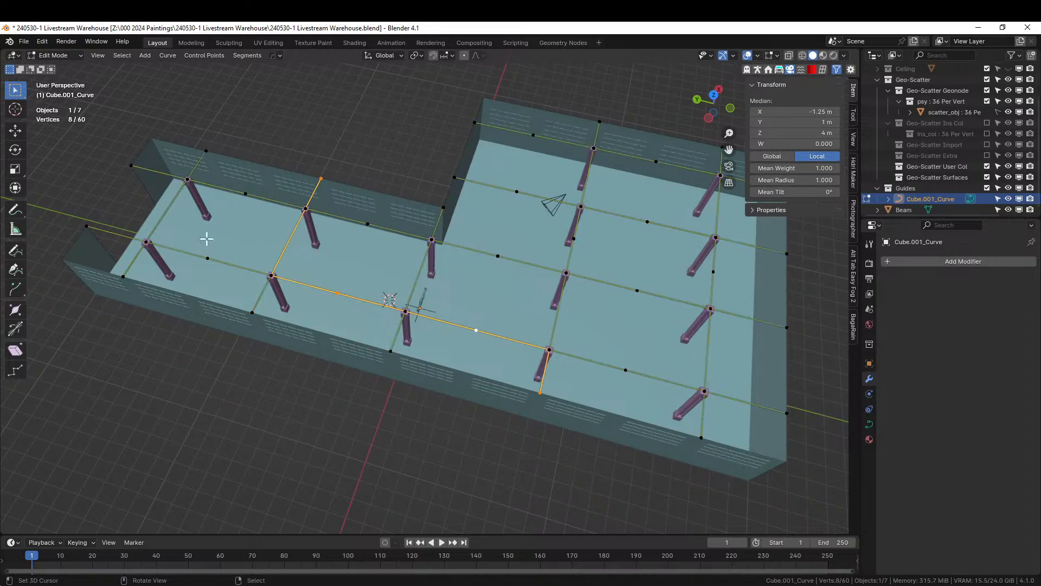
{"action": "left_click", "coordinate": [103, 225]}
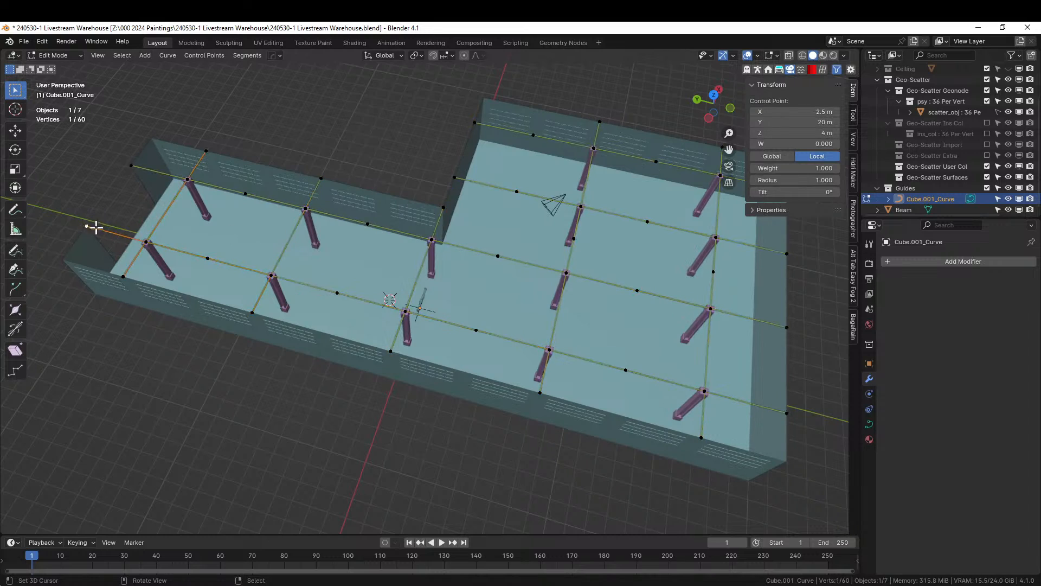
{"action": "left_click", "coordinate": [792, 412], "text": "shift"}
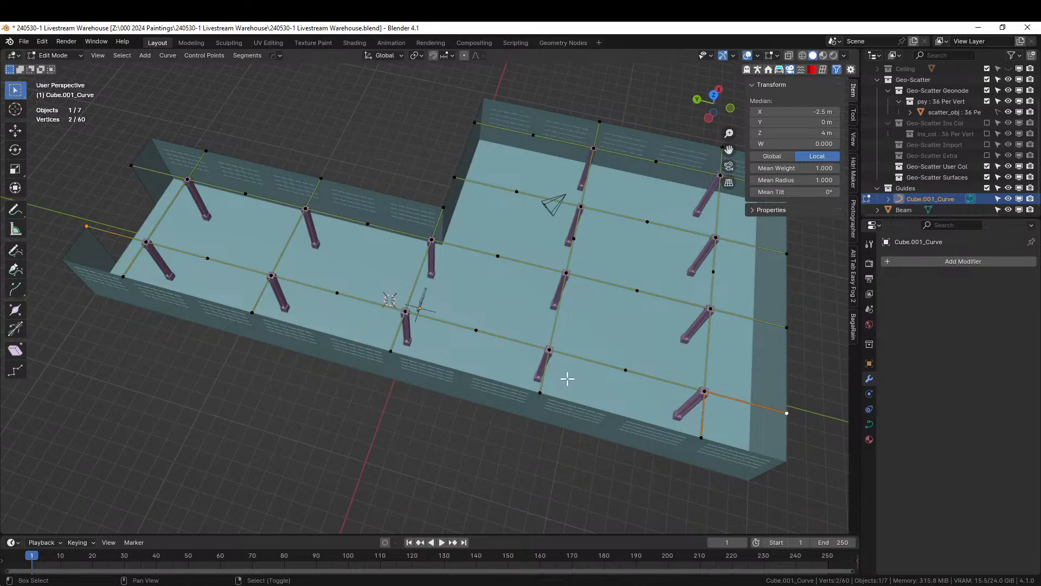
{"action": "left_click", "coordinate": [484, 333]}
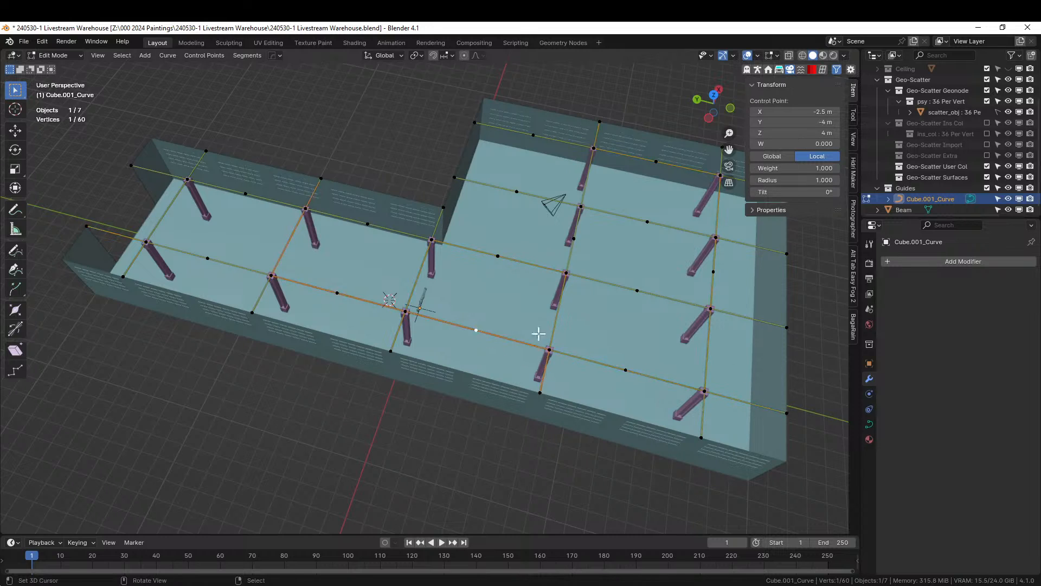
- Isolate the guide curve in top view and examine how its splines run between the grid intersections
{"action": "key", "text": "KP_Divide"}
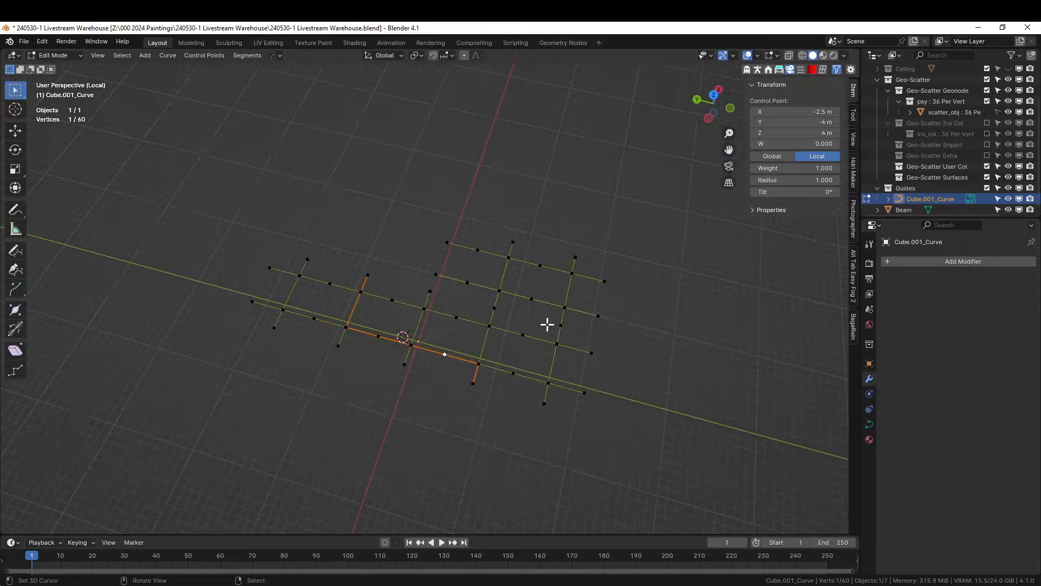
{"action": "key", "text": "KP_7"}
{"action": "scroll", "coordinate": [513, 334], "scroll_direction": "up", "scroll_amount": 2}
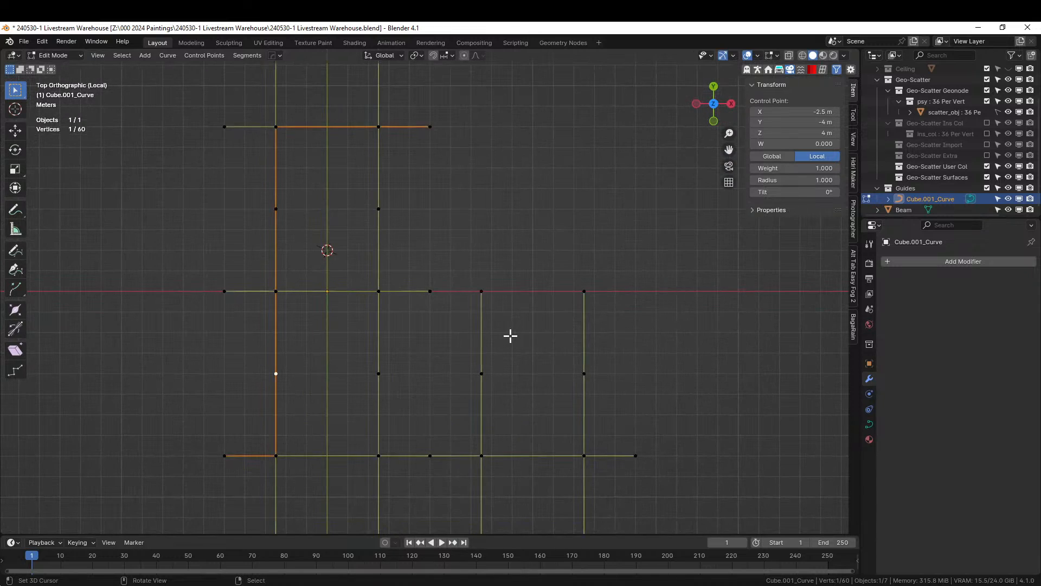
{"action": "scroll", "coordinate": [507, 334], "scroll_direction": "down", "scroll_amount": 3}
{"action": "middle_click_drag", "start_coordinate": [531, 328], "coordinate": [599, 183], "text": "shift"}
{"action": "right_click", "coordinate": [414, 292], "text": "shift"}
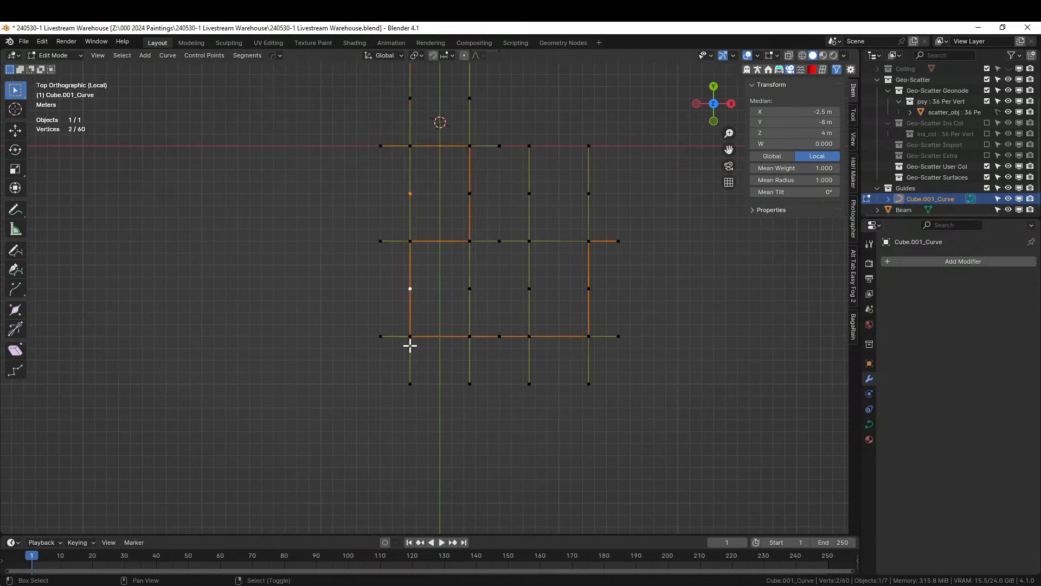
{"action": "key", "text": "alt+a"}
{"action": "right_click", "coordinate": [408, 378]}
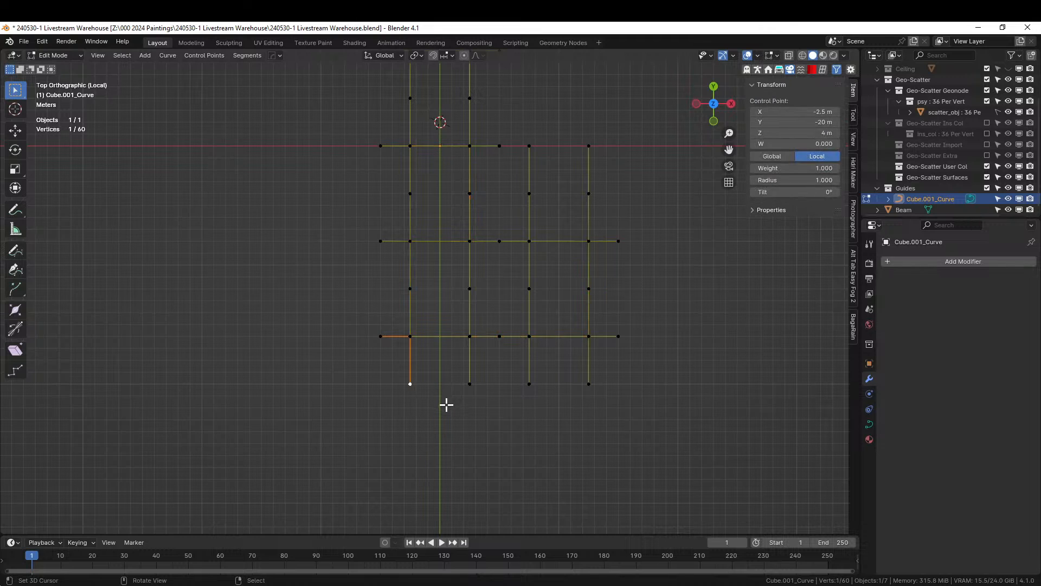
{"action": "scroll", "coordinate": [551, 373], "scroll_direction": "down", "scroll_amount": 1}
{"action": "middle_click_drag", "start_coordinate": [560, 383], "coordinate": [561, 443], "text": "shift"}
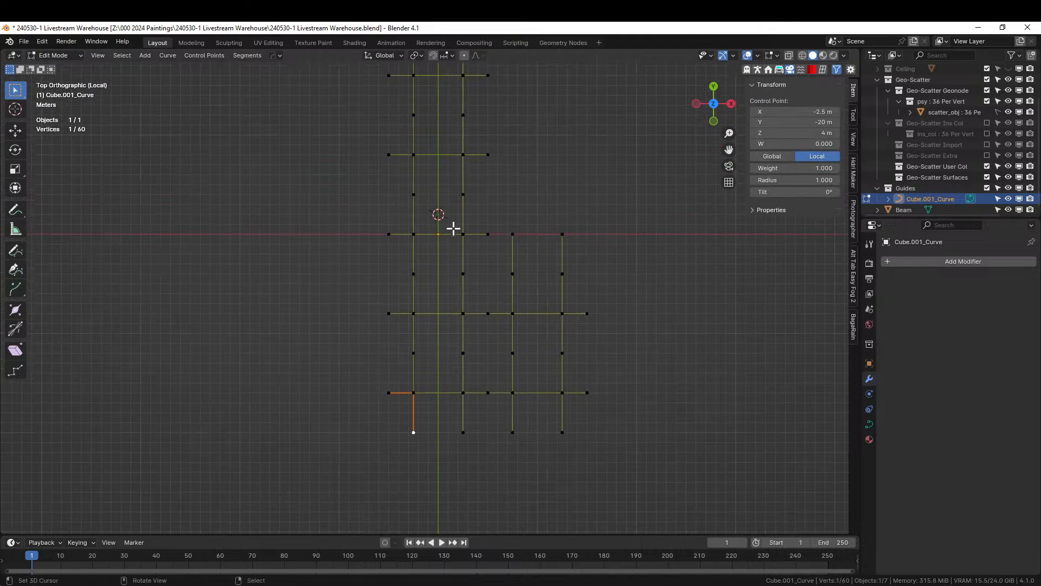
{"action": "scroll", "coordinate": [607, 307], "scroll_direction": "down", "scroll_amount": 3}
- Leave Edit Mode and delete the guide curve
{"action": "key", "text": "Tab"}
{"action": "key", "text": "x"}
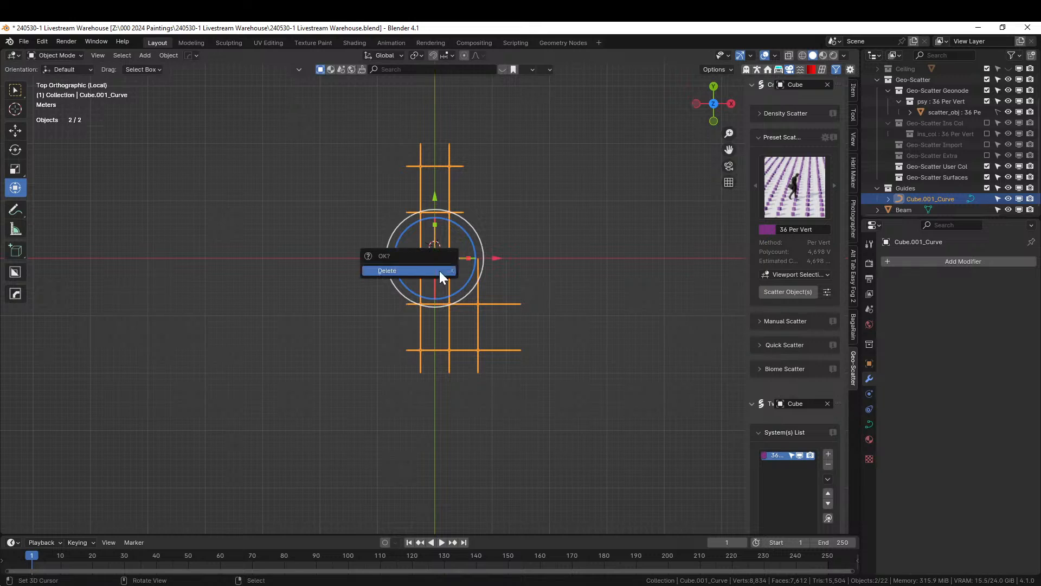
{"action": "left_click", "coordinate": [439, 271]}
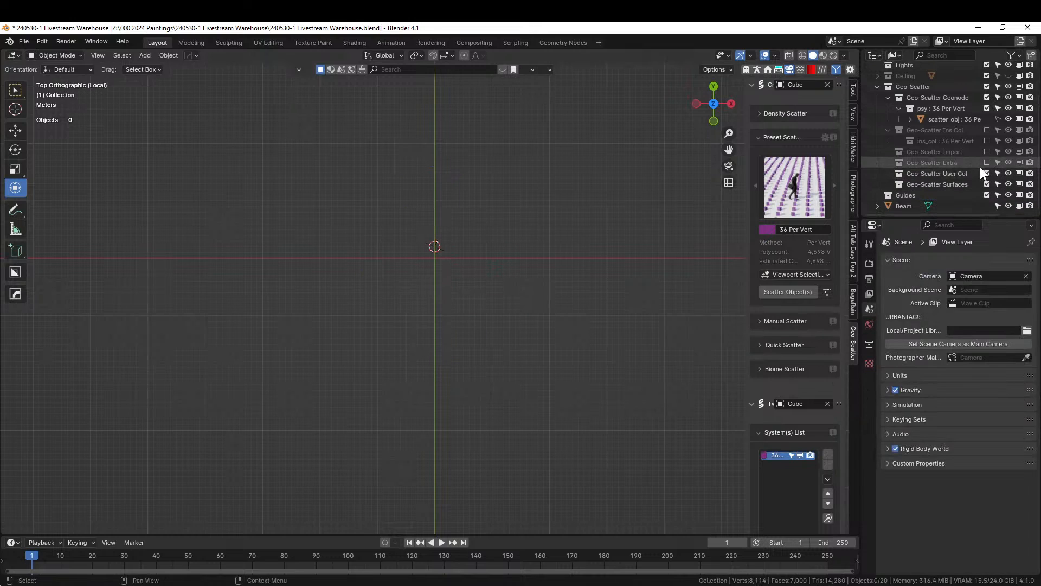
- Bring back the hidden ceiling in the full scene and open its mesh in Edit Mode from the top view
{"action": "scroll", "coordinate": [995, 77], "scroll_direction": "up", "scroll_amount": 1}
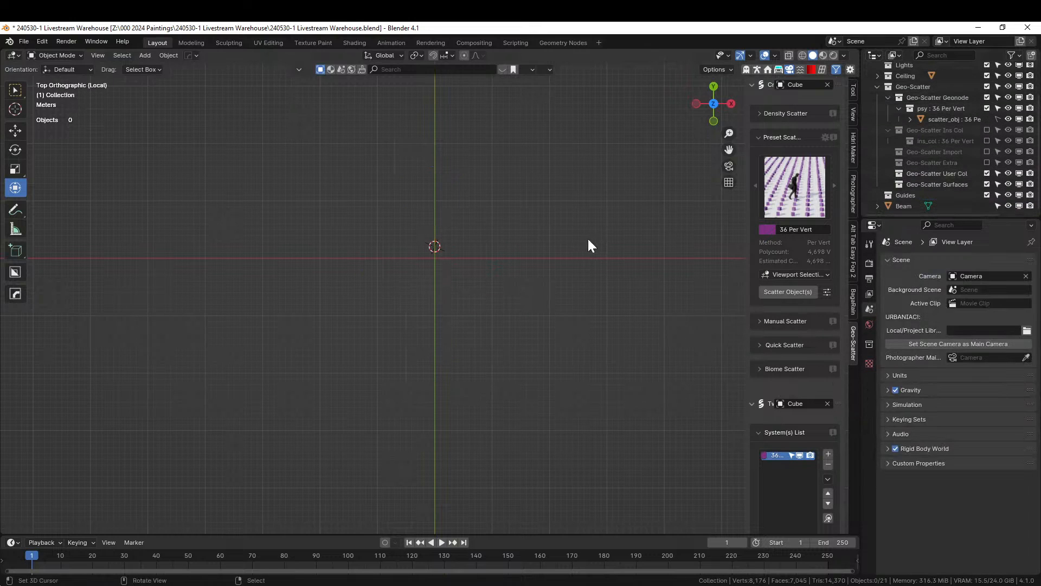
{"action": "key", "text": "KP_Divide"}
{"action": "left_click", "coordinate": [344, 235]}
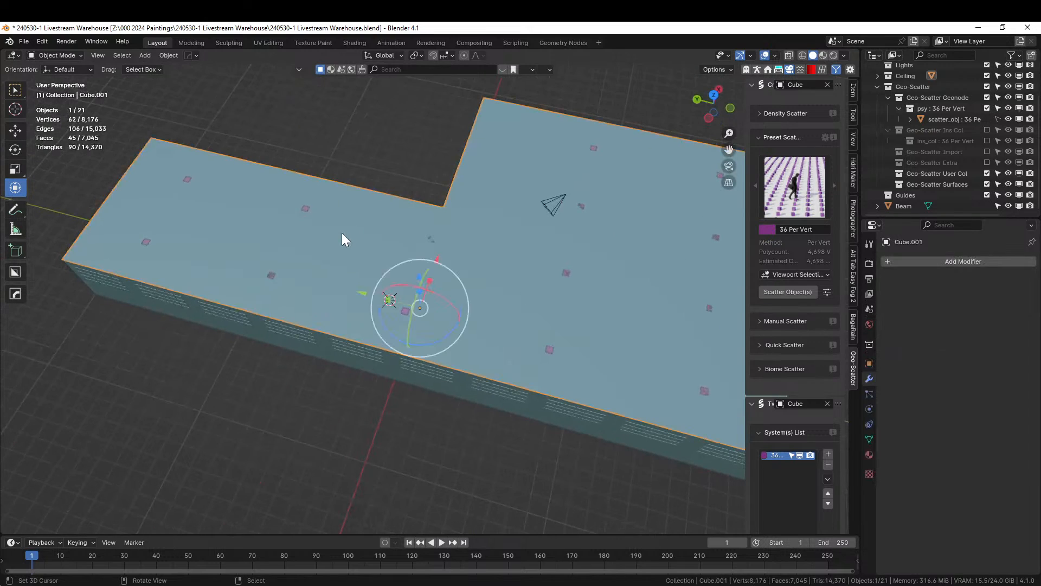
{"action": "key", "text": "Tab"}
{"action": "key", "text": "KP_7"}
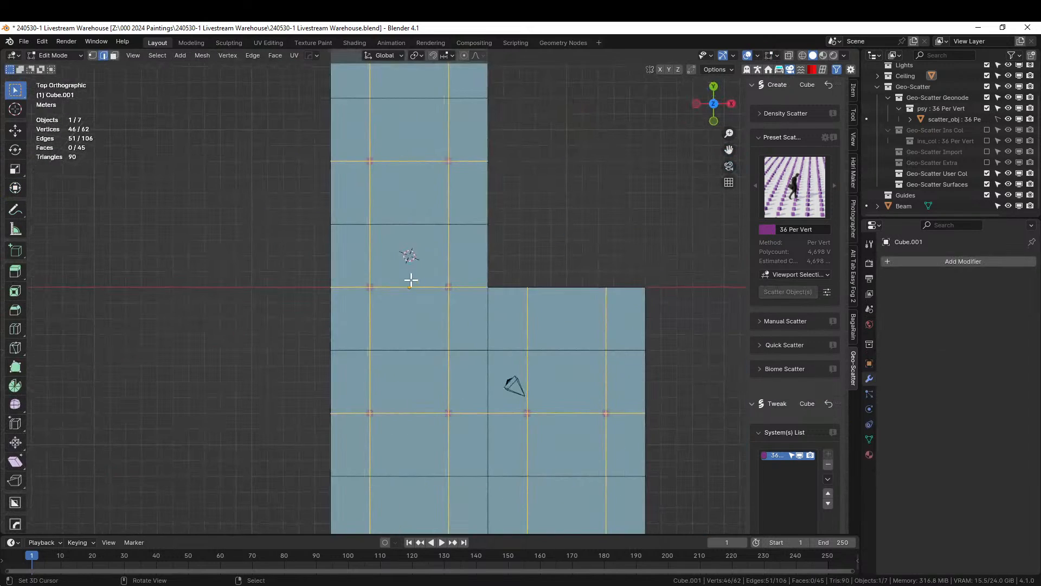
- Select the full-length edge line on the ceiling that runs through the pillar row nearest the long straight wall
{"action": "scroll", "coordinate": [429, 379], "scroll_direction": "down", "scroll_amount": 3}
{"action": "left_click", "coordinate": [463, 483]}
{"action": "left_click", "coordinate": [393, 453]}
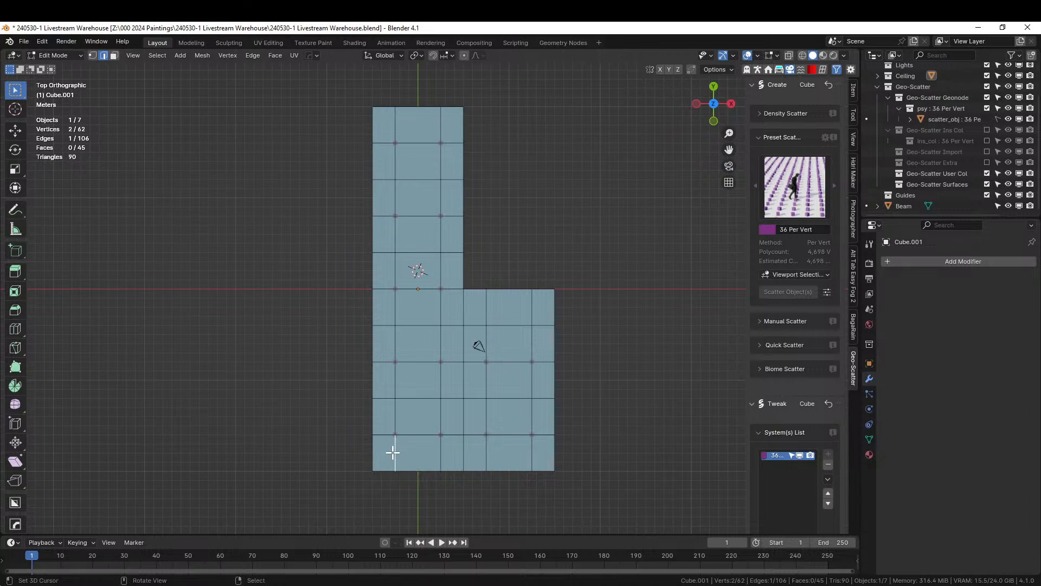
{"action": "left_click", "coordinate": [395, 122], "text": "ctrl"}
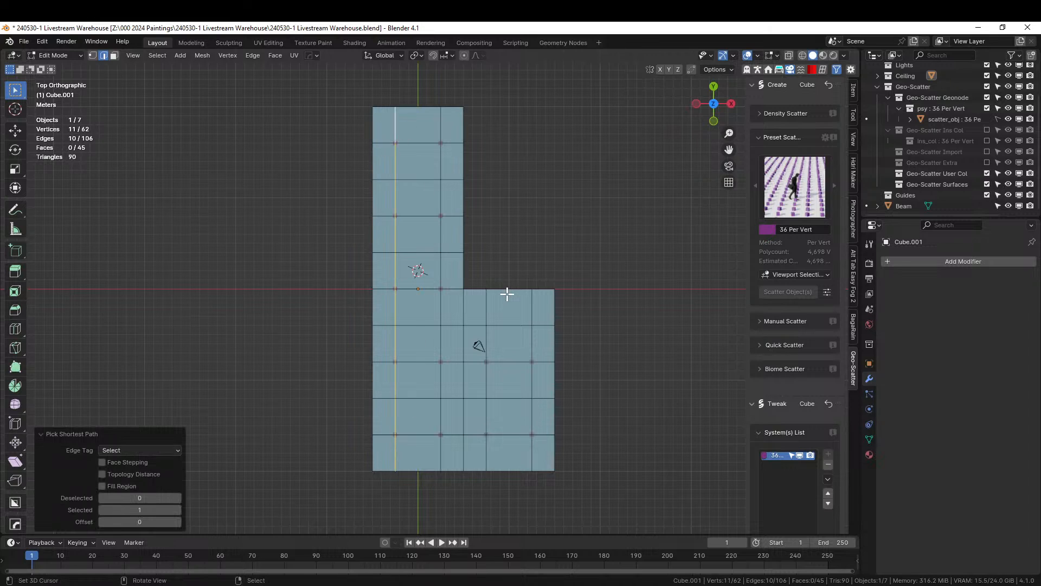
- Try to separate the selected edge line from the ceiling mesh
{"action": "key", "text": "p"}
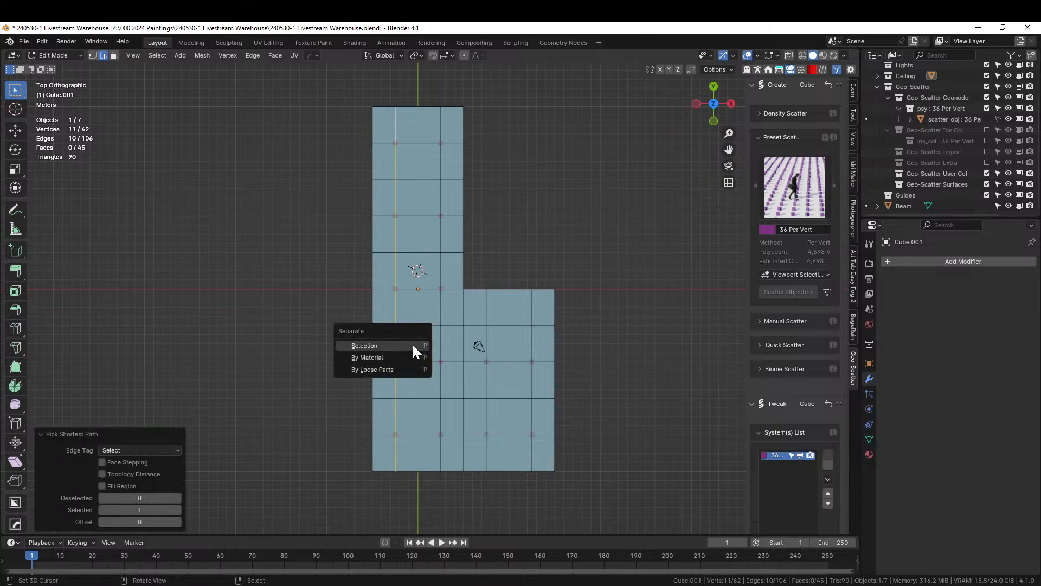
{"action": "left_click", "coordinate": [405, 342]}
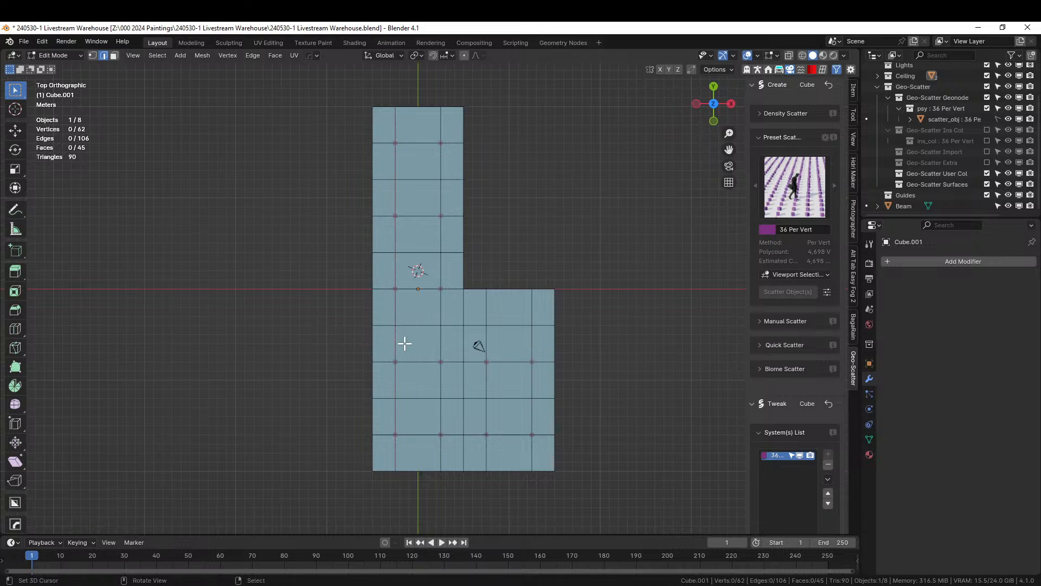
{"action": "key", "text": "ctrl+z"}
{"action": "key", "text": "ctrl+z"}
- Reselect the full-length edge line through the pillar row and extract it as a curve with HOps Curve/Extract
{"action": "left_click", "coordinate": [396, 130], "text": "ctrl"}
{"action": "key", "text": "q"}
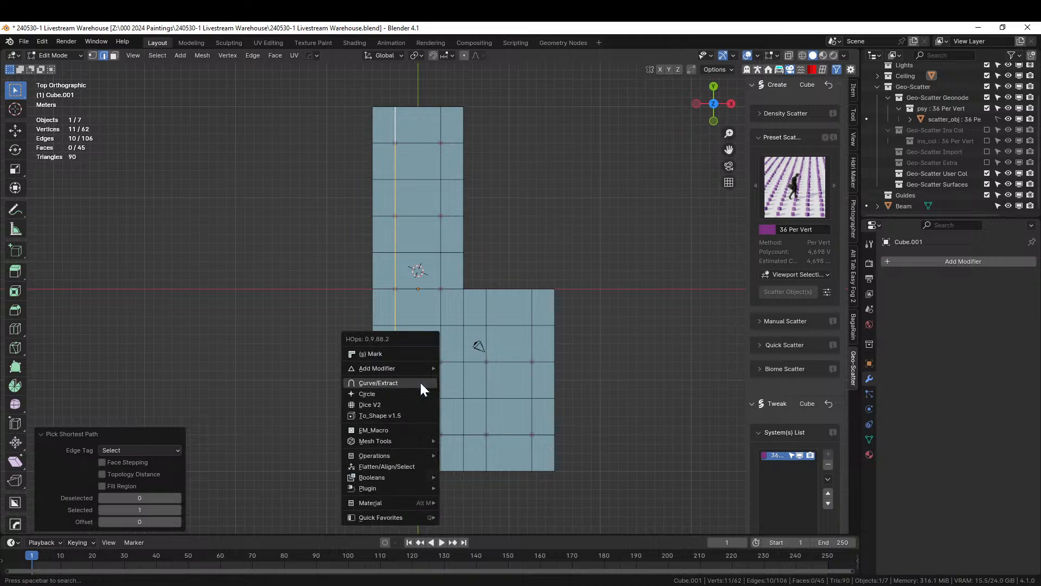
{"action": "left_click", "coordinate": [418, 382]}
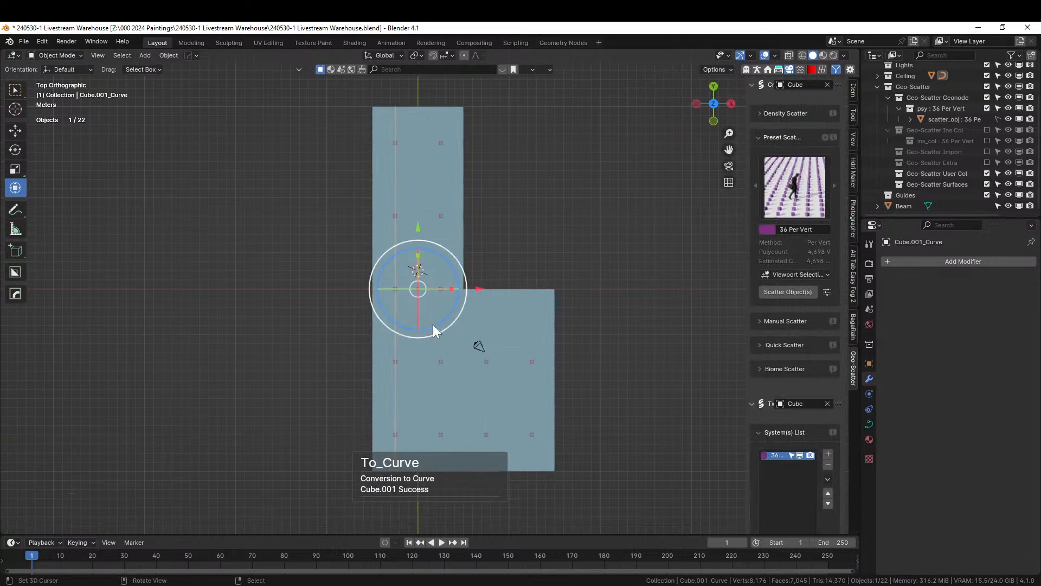
- Extract the crosswise ceiling edge line through the pillars at the narrow wing's far end as a curve
{"action": "left_click", "coordinate": [421, 187]}
{"action": "key", "text": "Tab"}
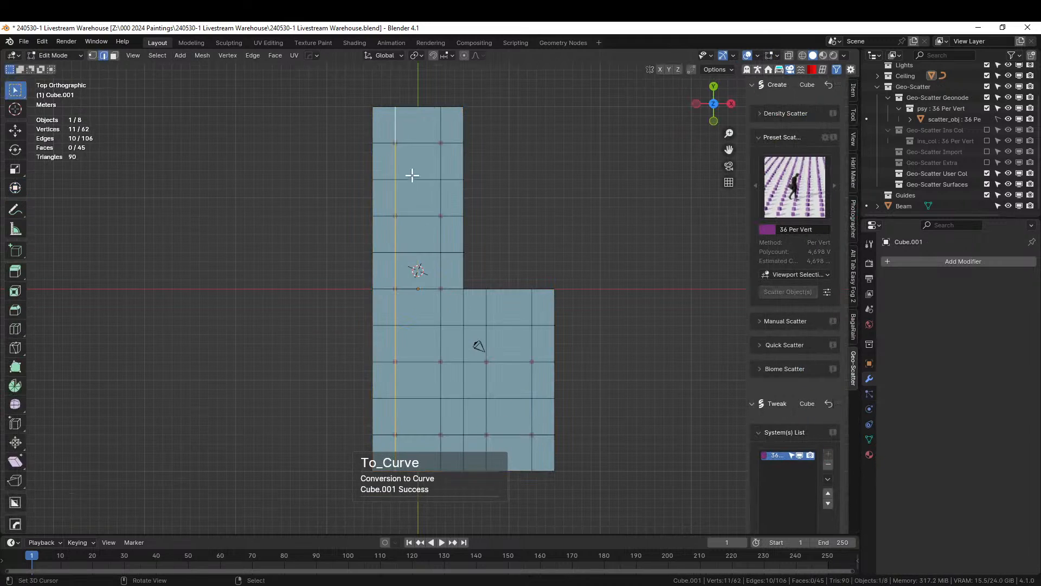
{"action": "left_click", "coordinate": [382, 143]}
{"action": "left_click", "coordinate": [445, 143], "text": "ctrl"}
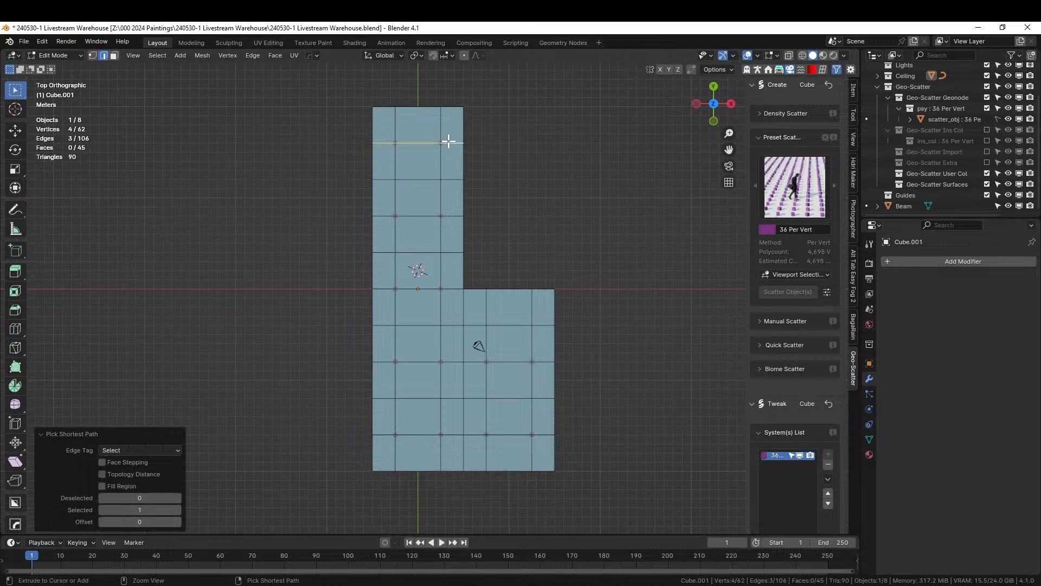
{"action": "key", "text": "q"}
{"action": "left_click", "coordinate": [416, 151]}
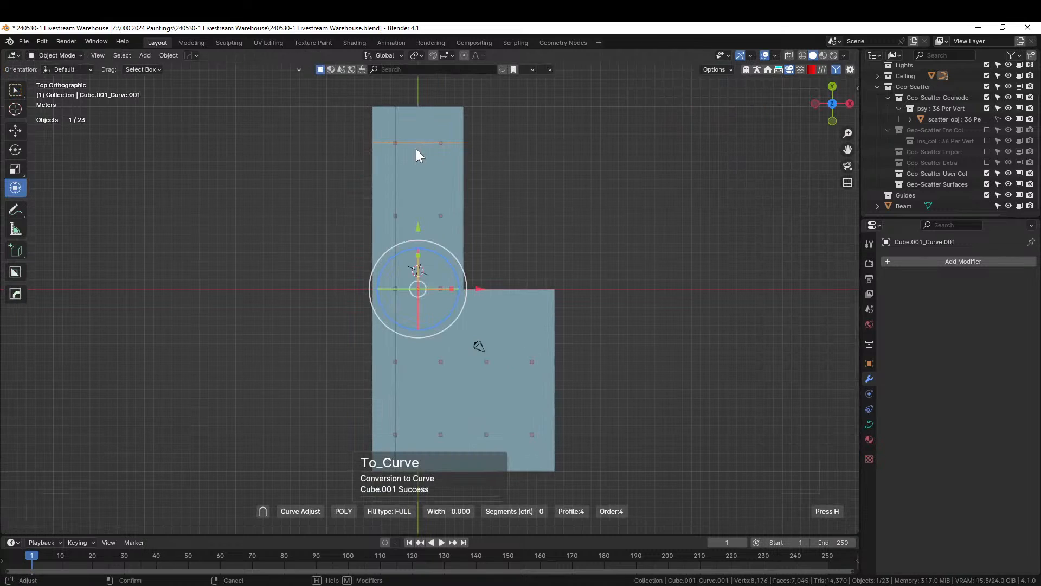
{"action": "right_click", "coordinate": [546, 243]}
- Extract the first crosswise ceiling edge line spanning the wide section beyond the inner corner as a separate curve
{"action": "left_click", "coordinate": [471, 310]}
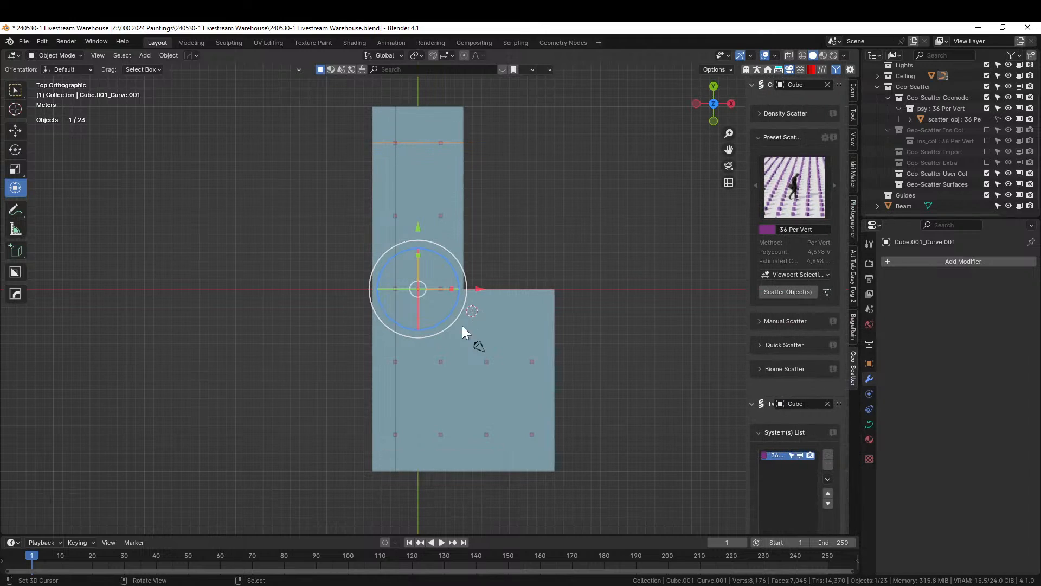
{"action": "right_click", "coordinate": [452, 342]}
{"action": "key", "text": "Tab"}
{"action": "left_click", "coordinate": [384, 327]}
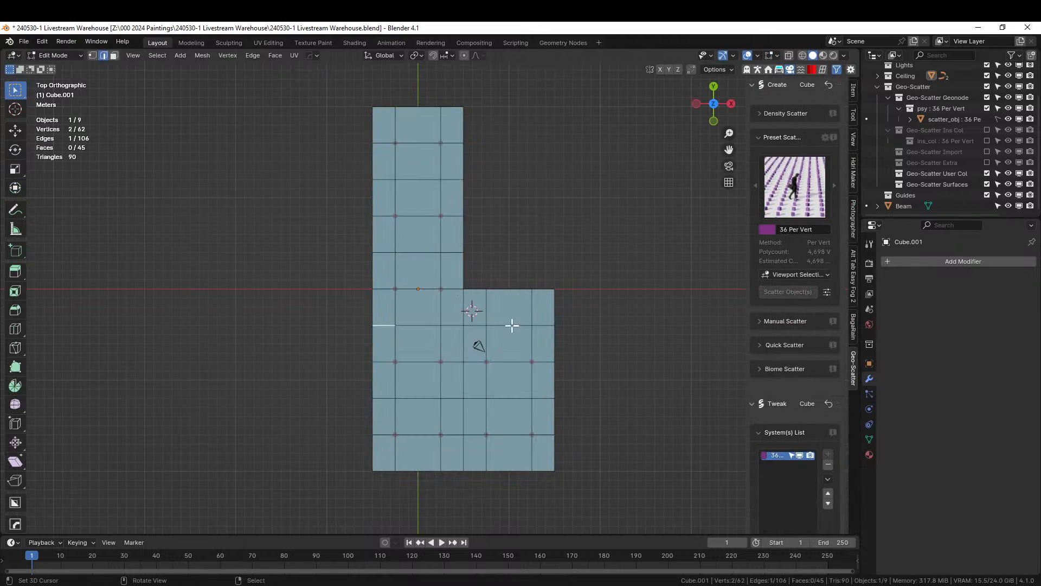
{"action": "left_click", "coordinate": [542, 325], "text": "ctrl"}
{"action": "right_click", "coordinate": [473, 344]}
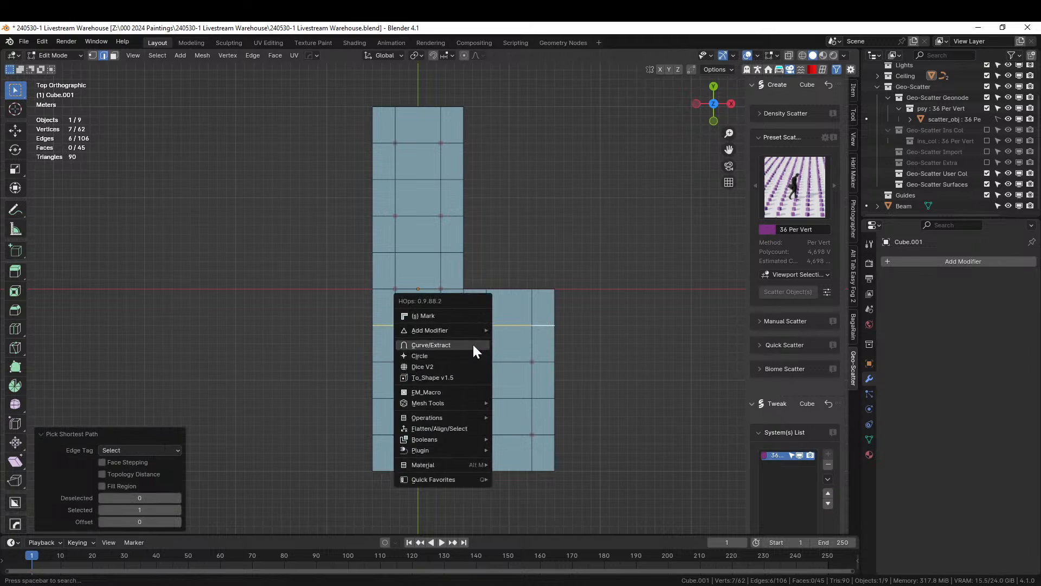
{"action": "left_click", "coordinate": [470, 343]}
{"action": "left_click", "coordinate": [471, 344]}
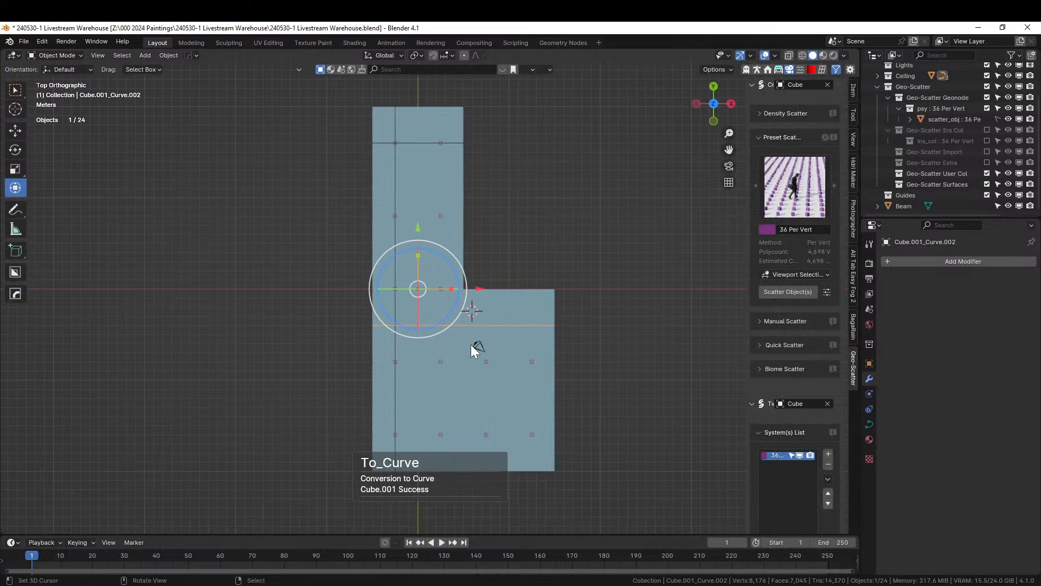
- Extract the lengthwise ceiling edge line through the wide section's pillar row nearest the inner corner as a curve
{"action": "key", "text": "Tab"}
{"action": "right_click", "coordinate": [501, 387]}
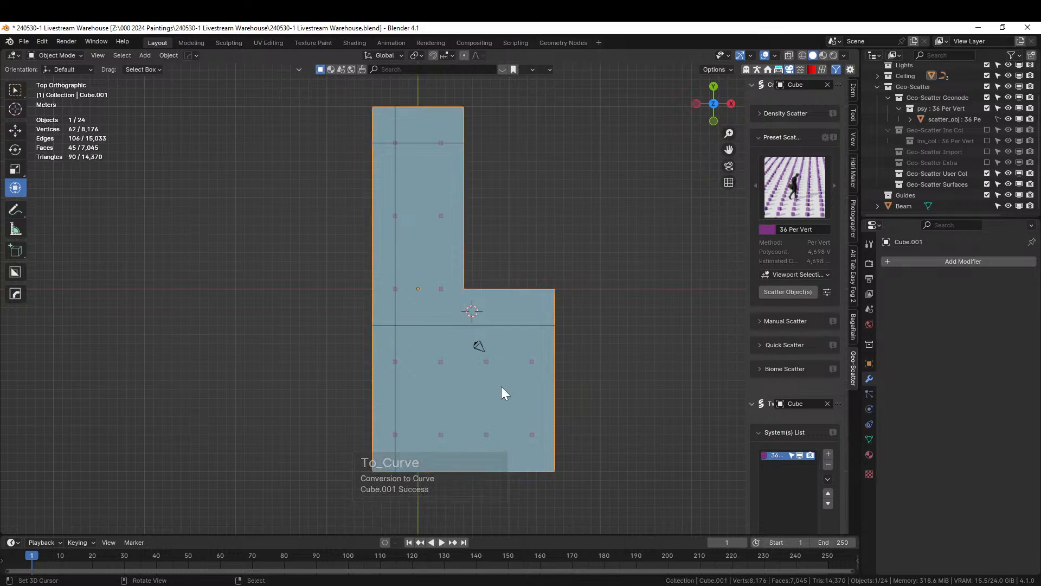
{"action": "key", "text": "Tab"}
{"action": "left_click", "coordinate": [487, 298]}
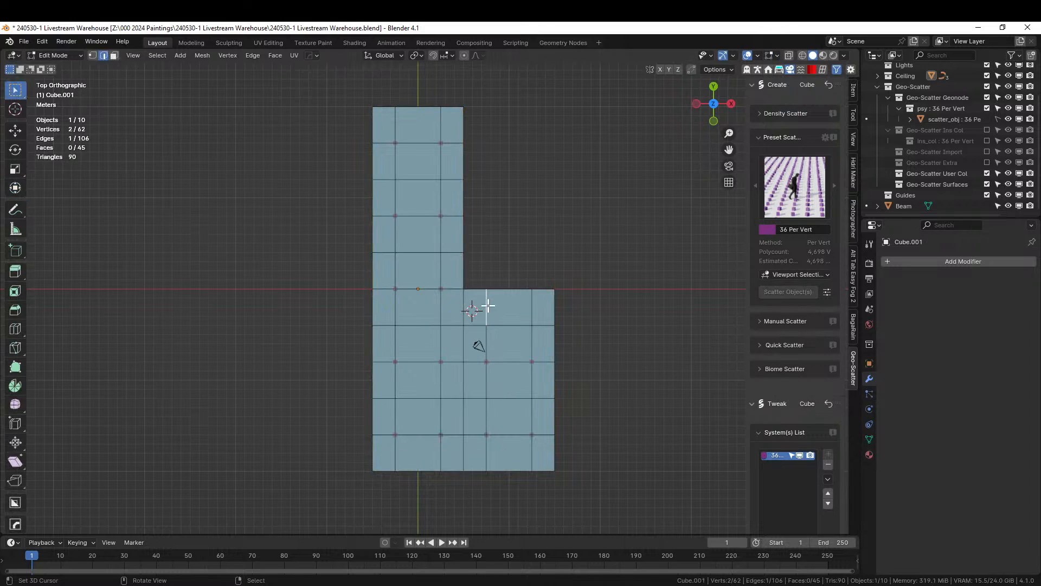
{"action": "left_click", "coordinate": [488, 449], "text": "ctrl"}
{"action": "key", "text": "q"}
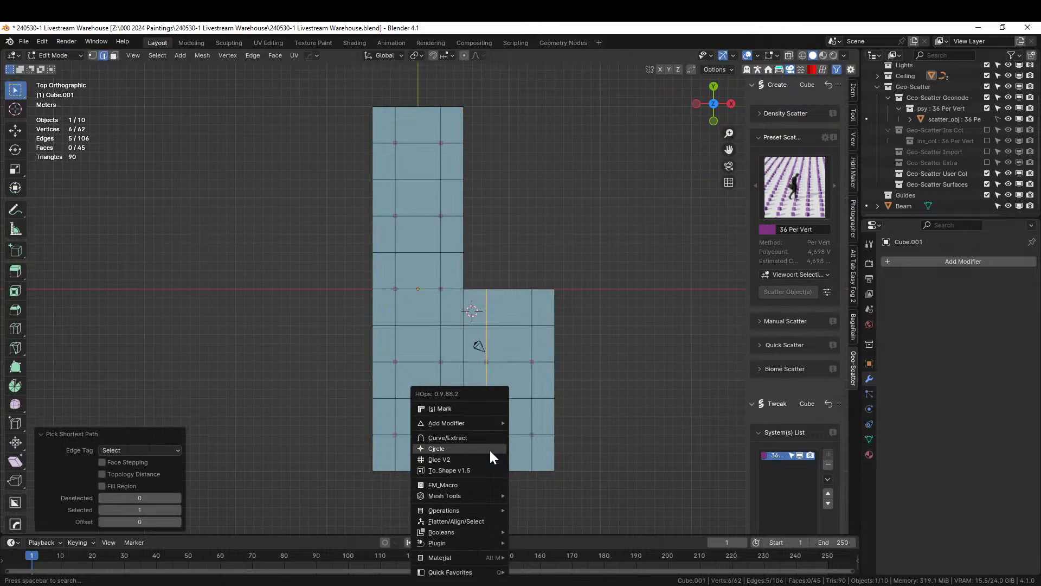
{"action": "left_click", "coordinate": [482, 441]}
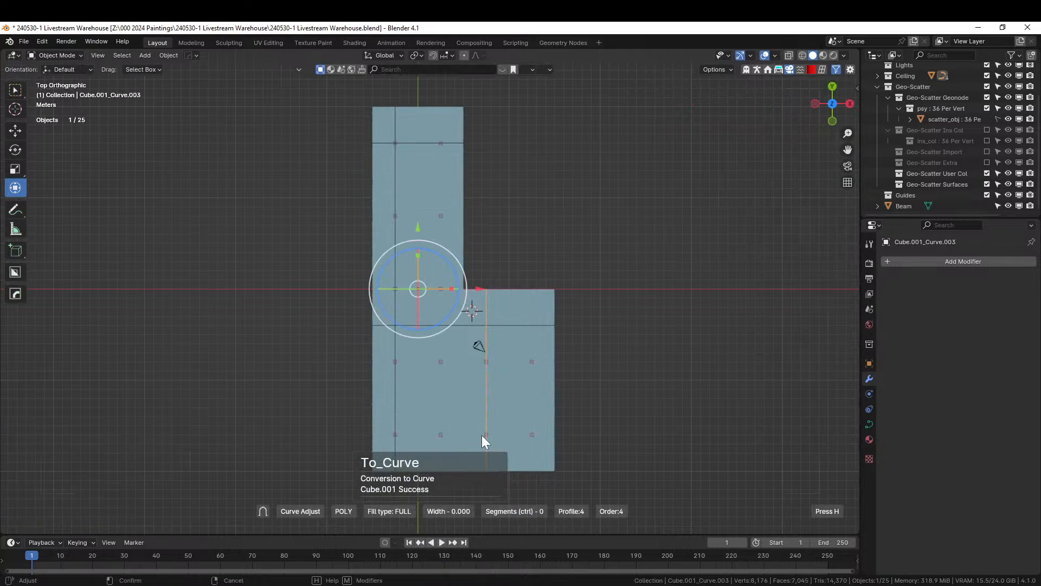
{"action": "key", "text": "n"}
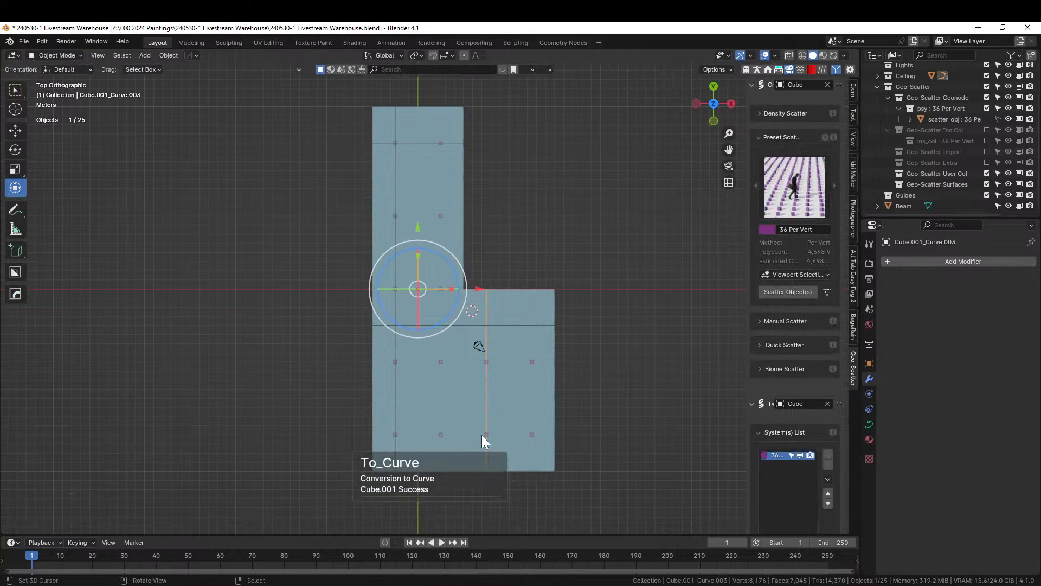
- Select the four extracted curves, Cube.001_Curve through Cube.001_Curve.003, in the Ceiling collection
{"action": "middle_click_drag", "start_coordinate": [506, 385], "coordinate": [607, 316]}
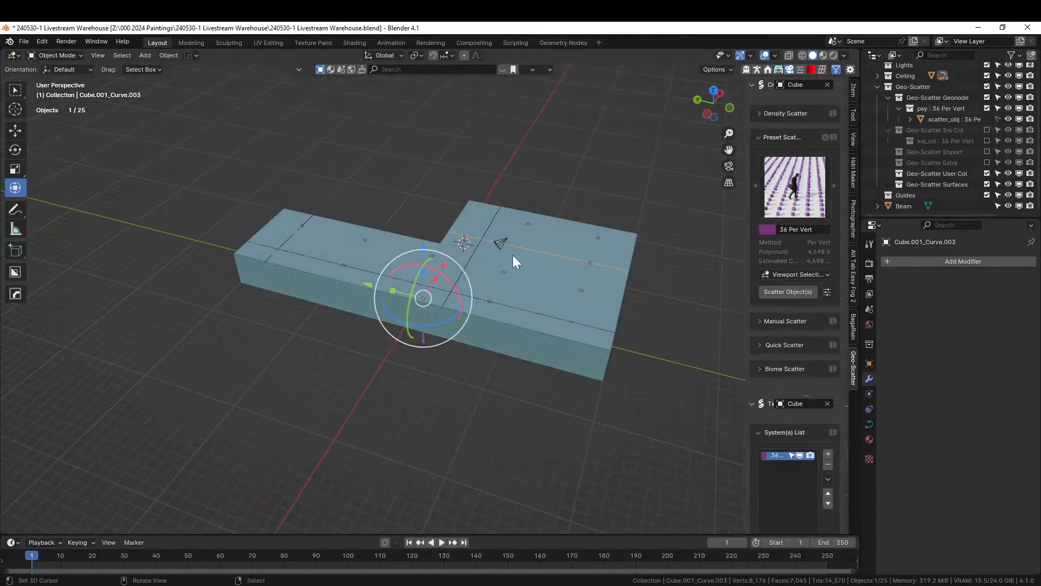
{"action": "left_click", "coordinate": [470, 256], "text": "shift"}
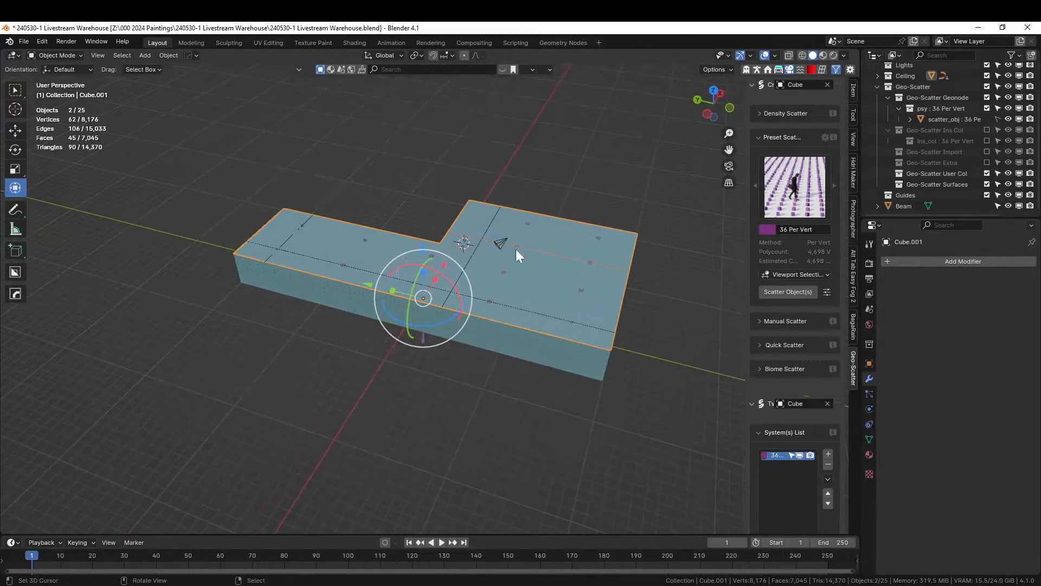
{"action": "left_click", "coordinate": [532, 250]}
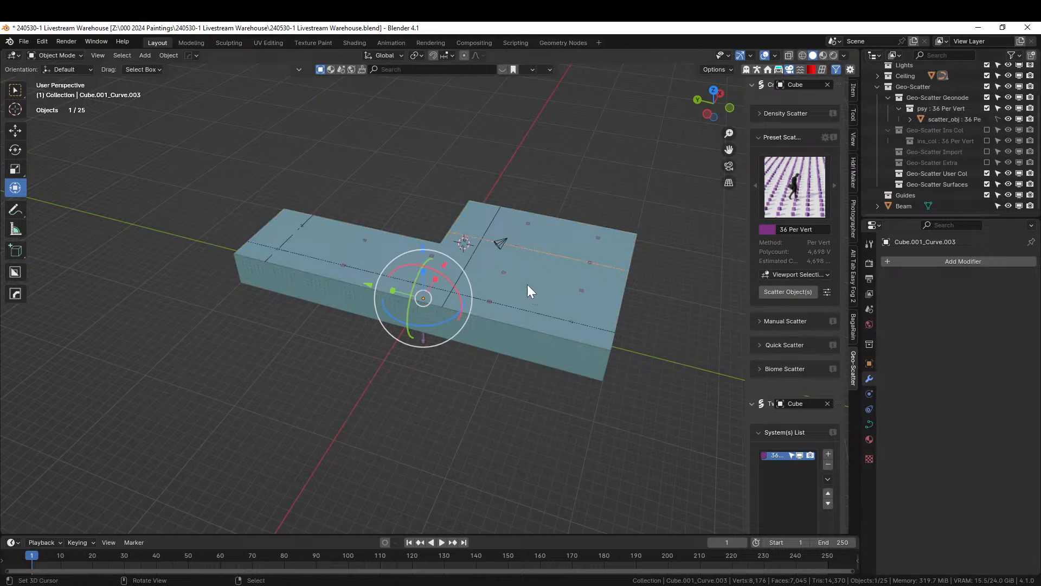
{"action": "right_click", "coordinate": [516, 308], "text": "shift"}
{"action": "right_click", "coordinate": [517, 307], "text": "shift"}
{"action": "right_click", "coordinate": [465, 271], "text": "shift"}
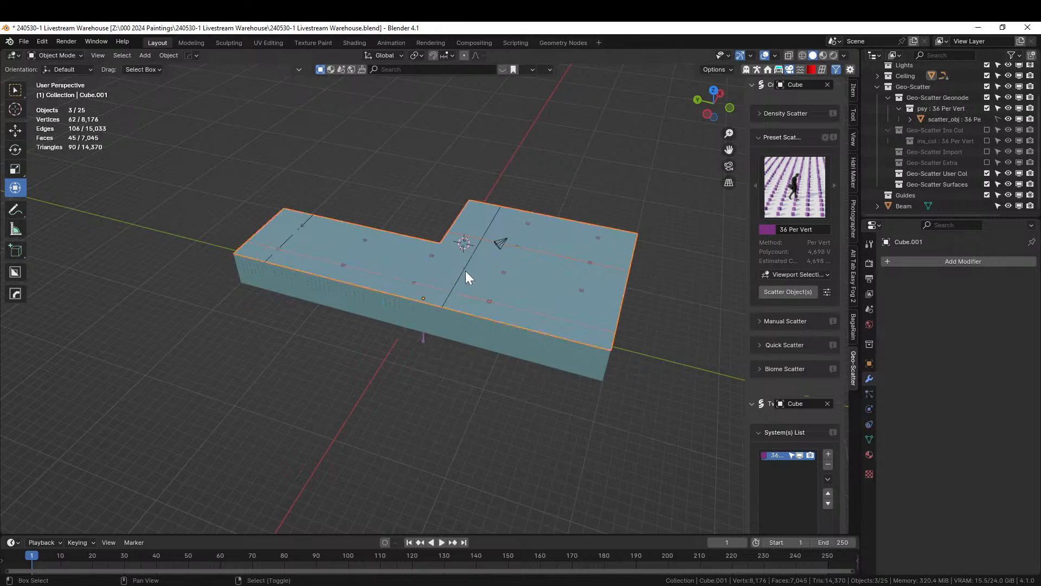
{"action": "right_click", "coordinate": [468, 264], "text": "shift"}
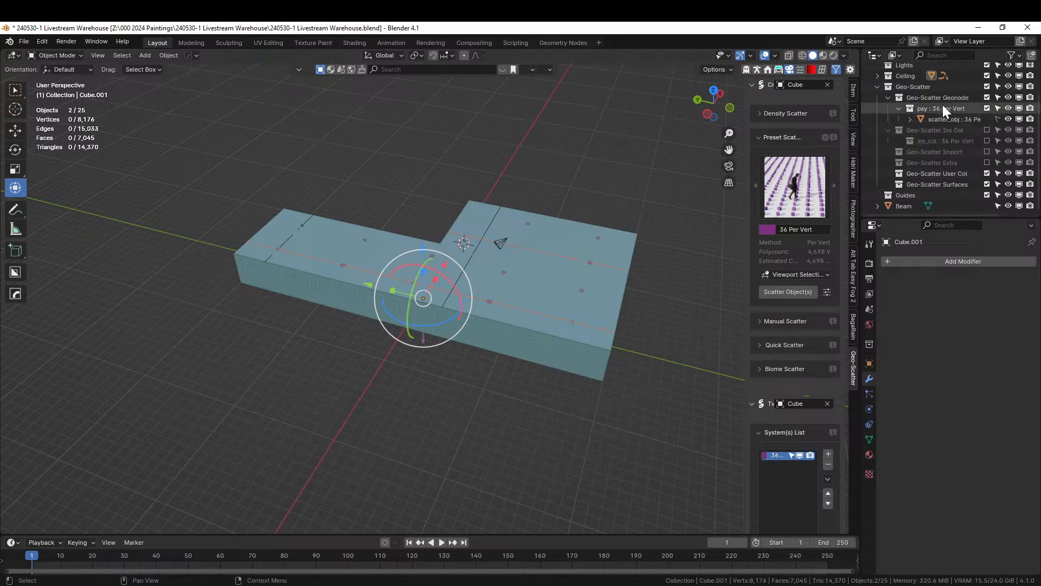
{"action": "key", "text": "period"}
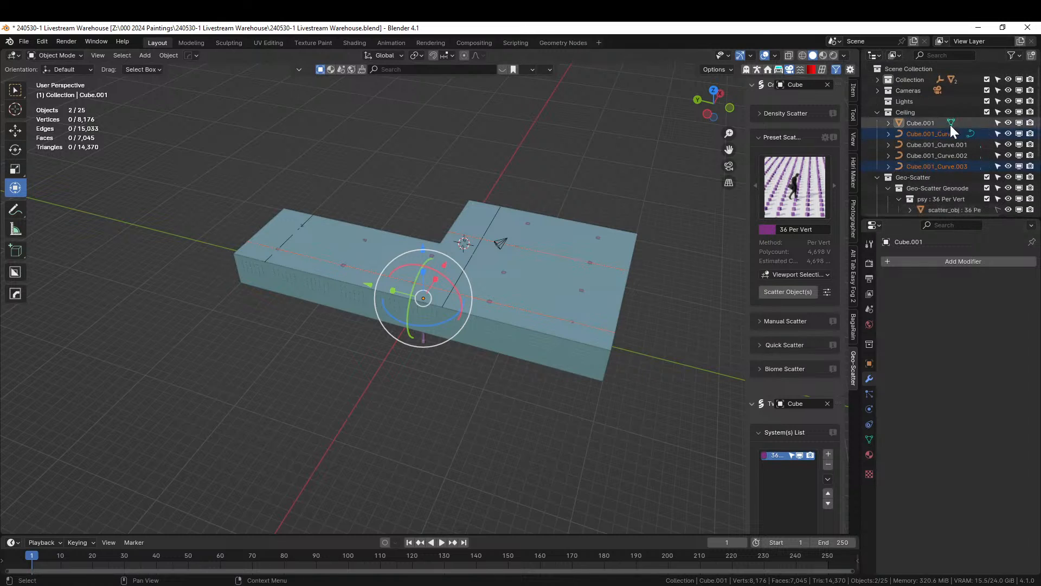
{"action": "left_click", "coordinate": [934, 132]}
{"action": "left_click", "coordinate": [925, 164], "text": "shift"}
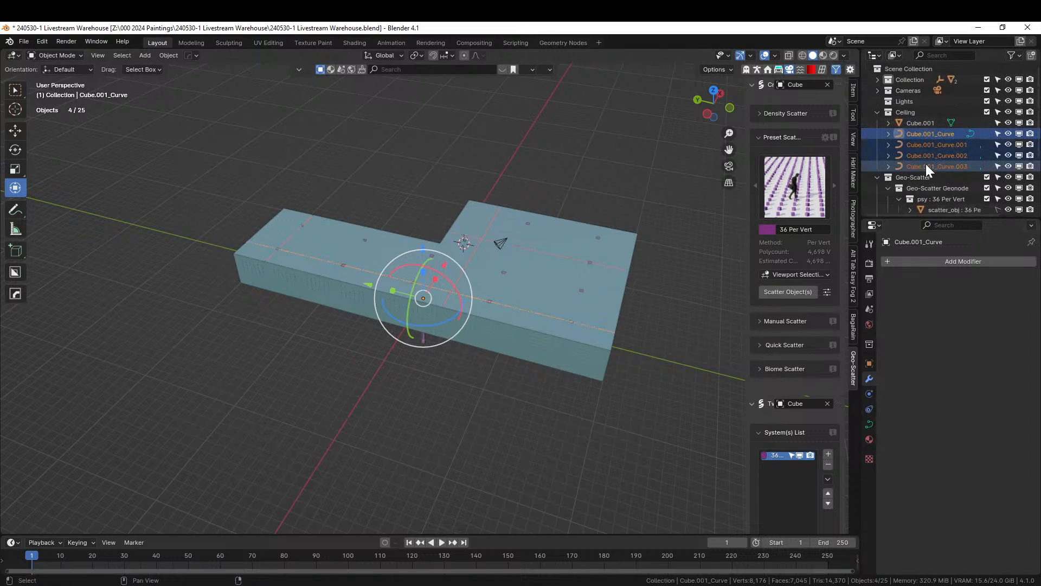
- Move the four selected guide curves to the Guides collection and exclude the Ceiling collection from the view layer
{"action": "key", "text": "m"}
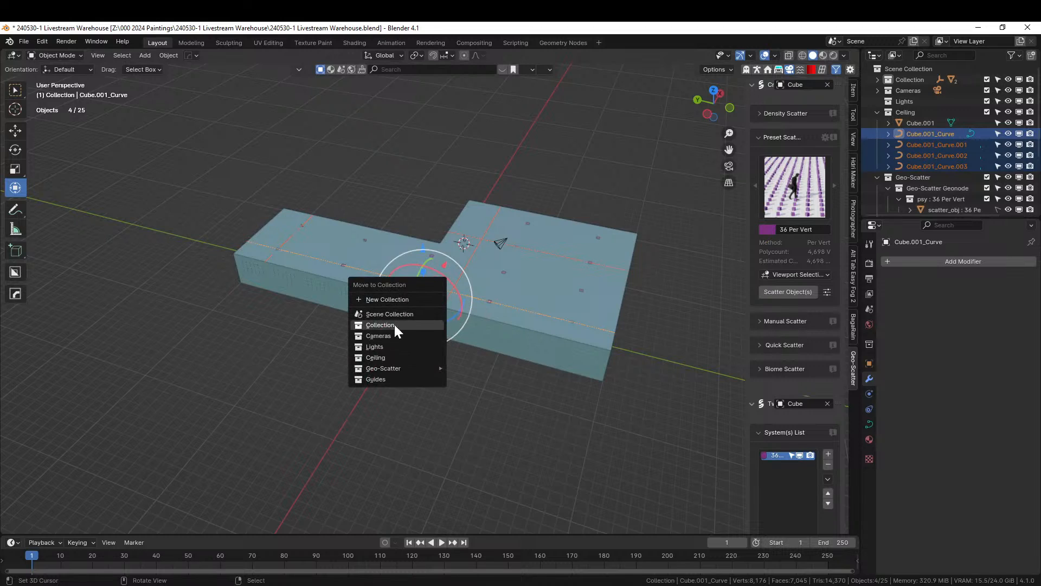
{"action": "left_click", "coordinate": [391, 378]}
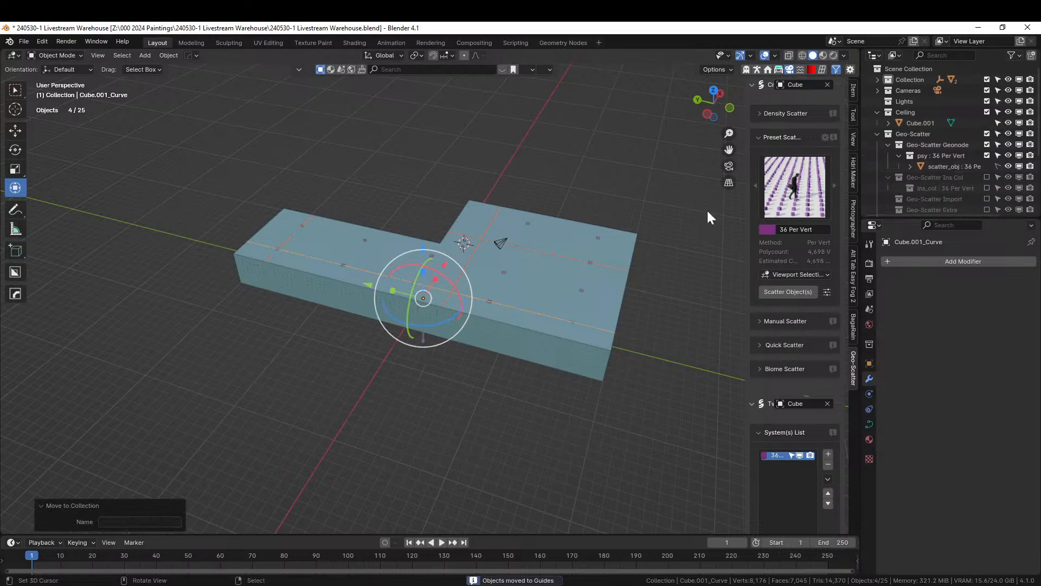
{"action": "left_click", "coordinate": [987, 112]}
- Set the truss's Array modifier to Fit Curve, using the long lengthwise guide Cube.001_Curve as its curve
{"action": "middle_click_drag", "start_coordinate": [463, 277], "coordinate": [386, 359]}
{"action": "left_click", "coordinate": [418, 287]}
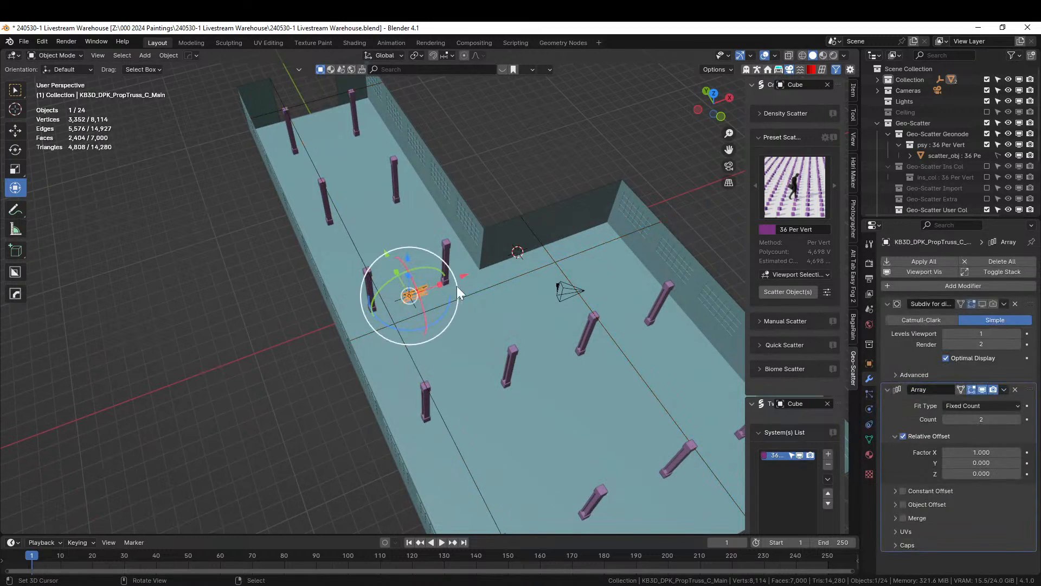
{"action": "left_click", "coordinate": [1015, 406]}
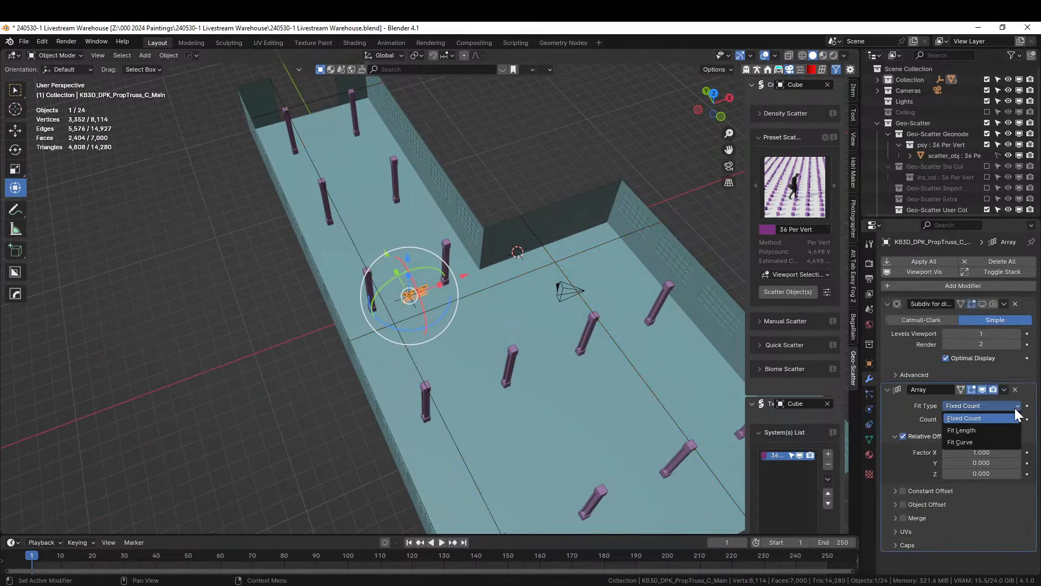
{"action": "left_click", "coordinate": [979, 429]}
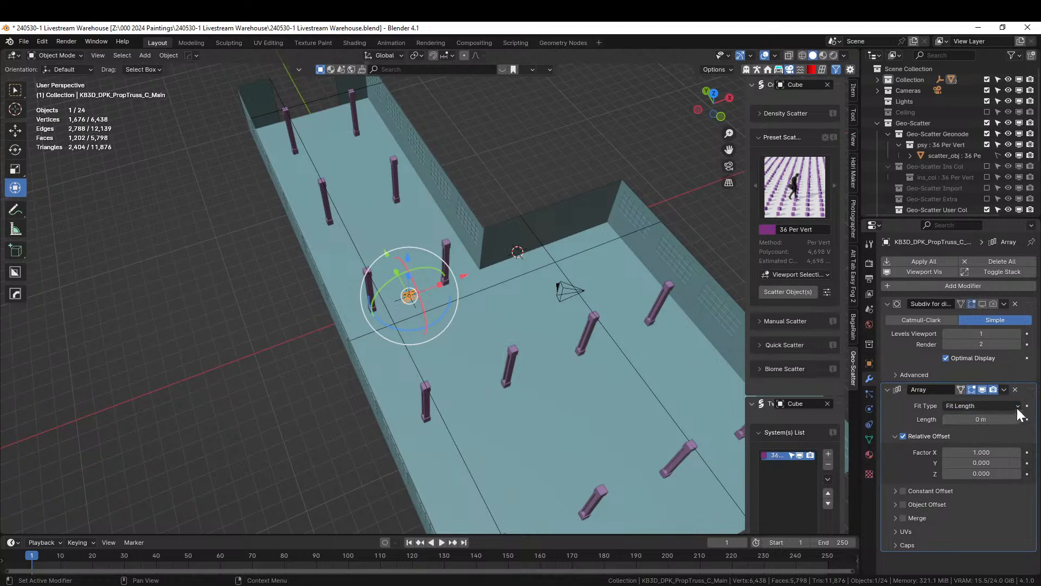
{"action": "left_click", "coordinate": [1016, 407]}
{"action": "left_click", "coordinate": [981, 442]}
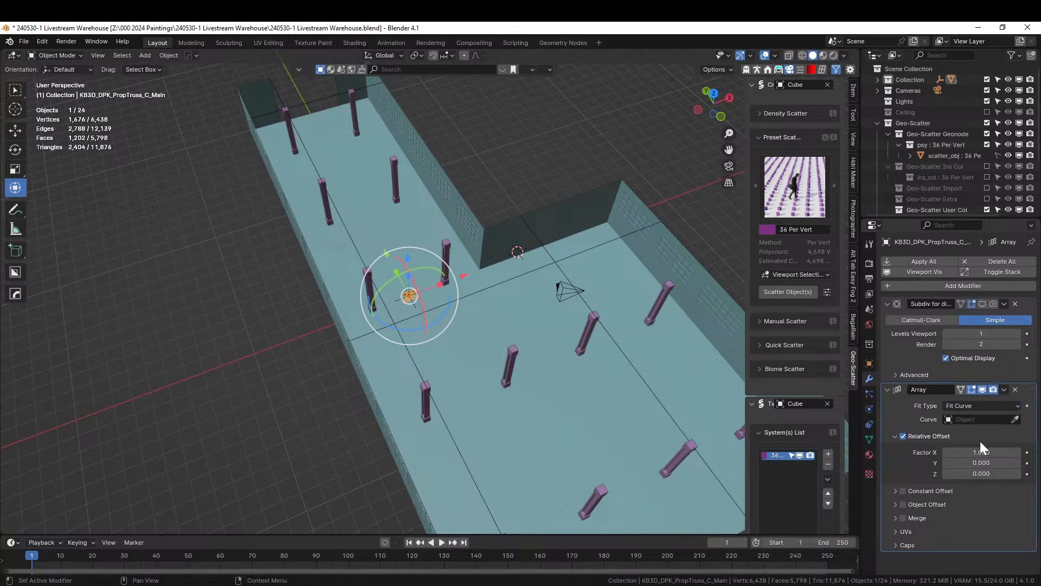
{"action": "left_click", "coordinate": [1014, 419]}
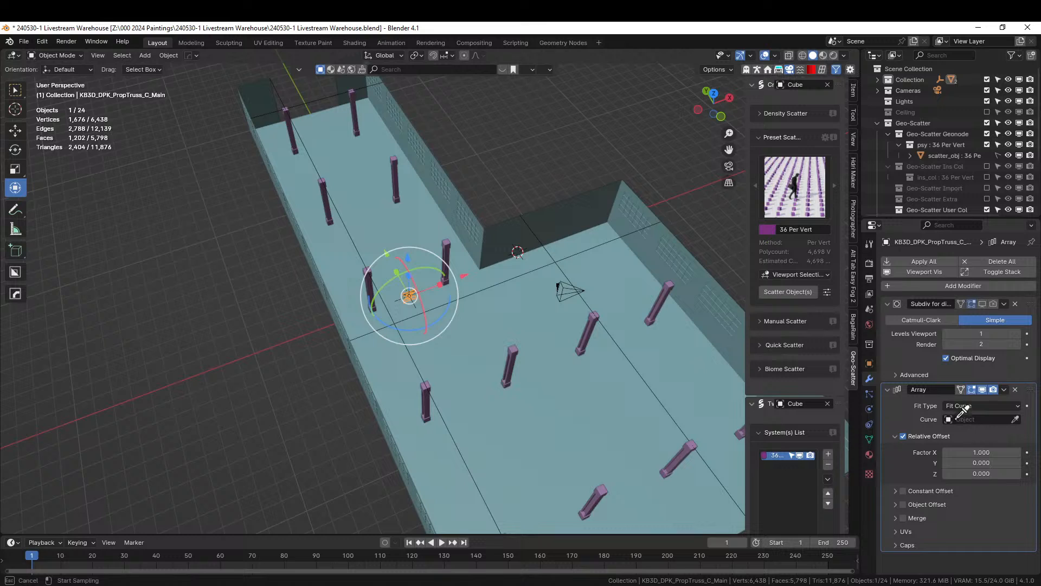
{"action": "left_click", "coordinate": [442, 414]}
{"action": "scroll", "coordinate": [477, 365], "scroll_direction": "down", "scroll_amount": 4}
{"action": "scroll", "coordinate": [477, 364], "scroll_direction": "up", "scroll_amount": 6}
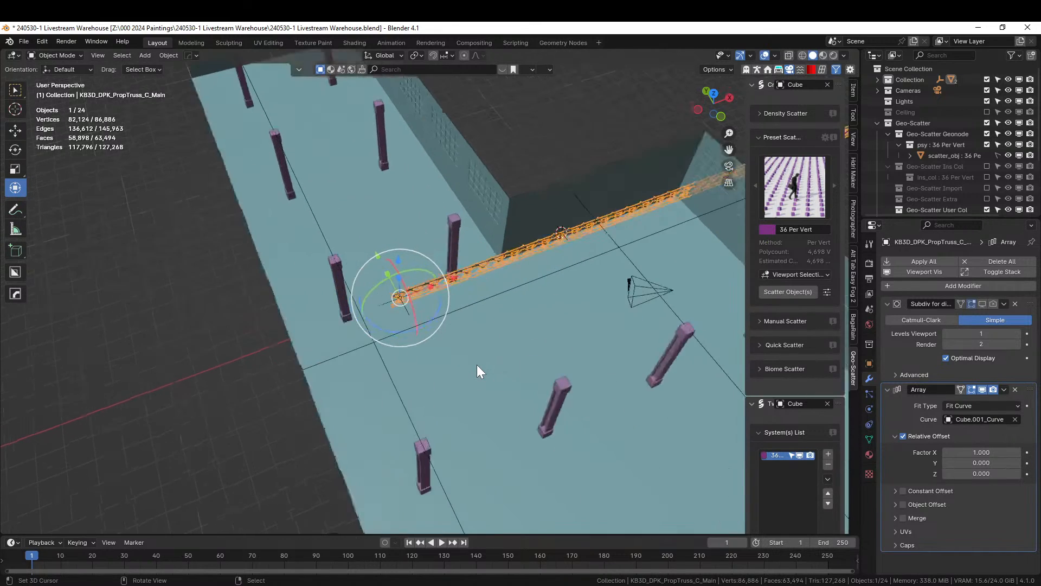
- Add a Curve modifier to the truss with Cube.001_Curve as its curve object, then deselect the truss
{"action": "middle_click_drag", "start_coordinate": [477, 366], "coordinate": [606, 366]}
{"action": "key", "text": "KP_7"}
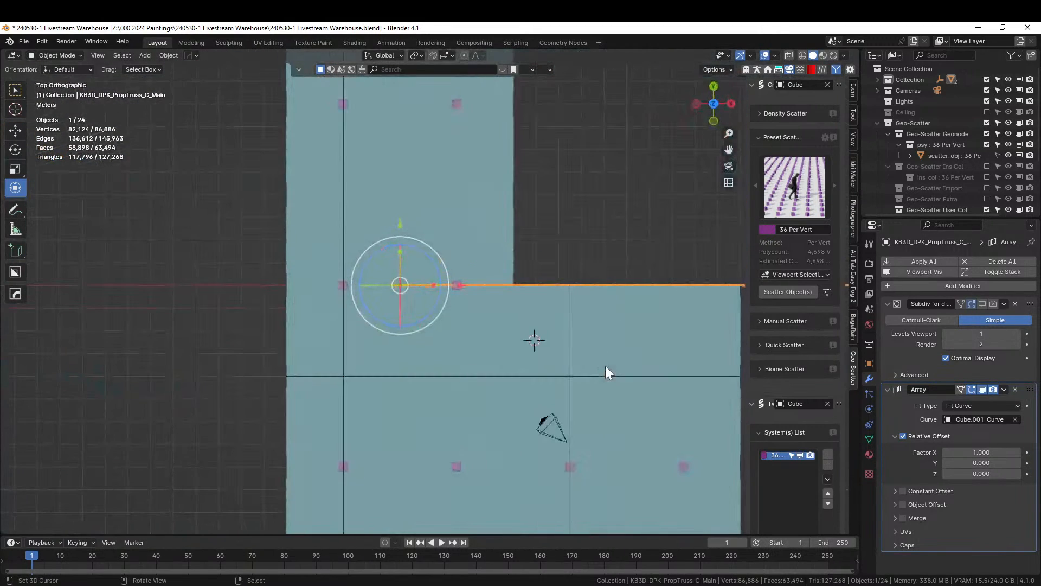
{"action": "left_click", "coordinate": [887, 390]}
{"action": "left_click", "coordinate": [949, 285]}
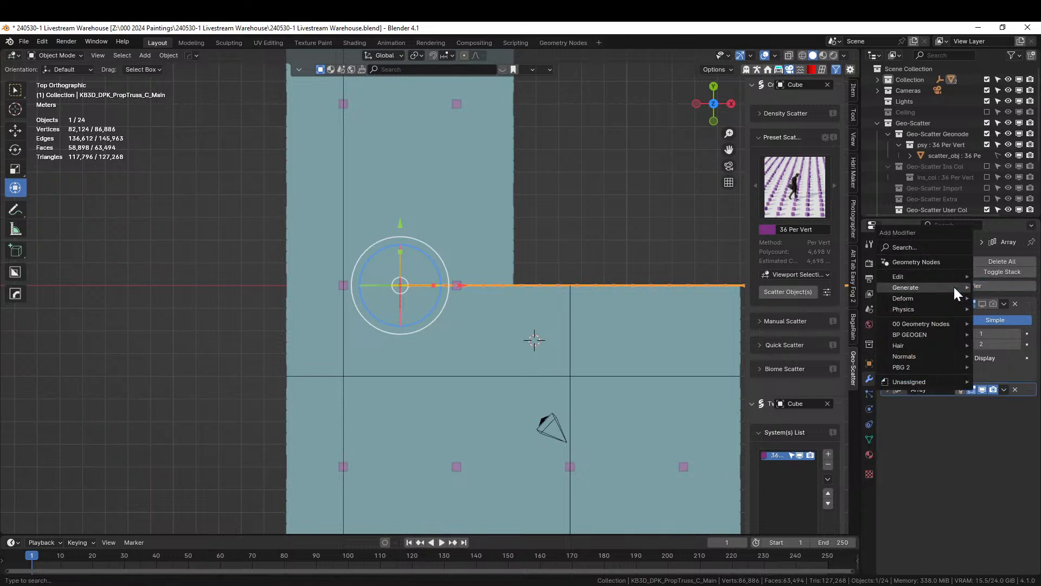
{"action": "mouse_move", "coordinate": [910, 297]}
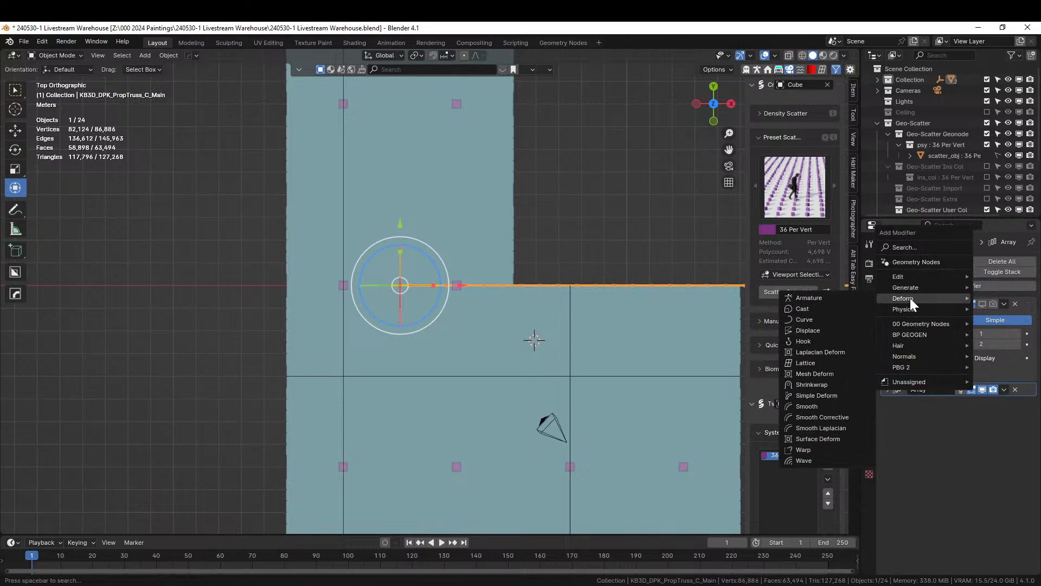
{"action": "left_click", "coordinate": [813, 319]}
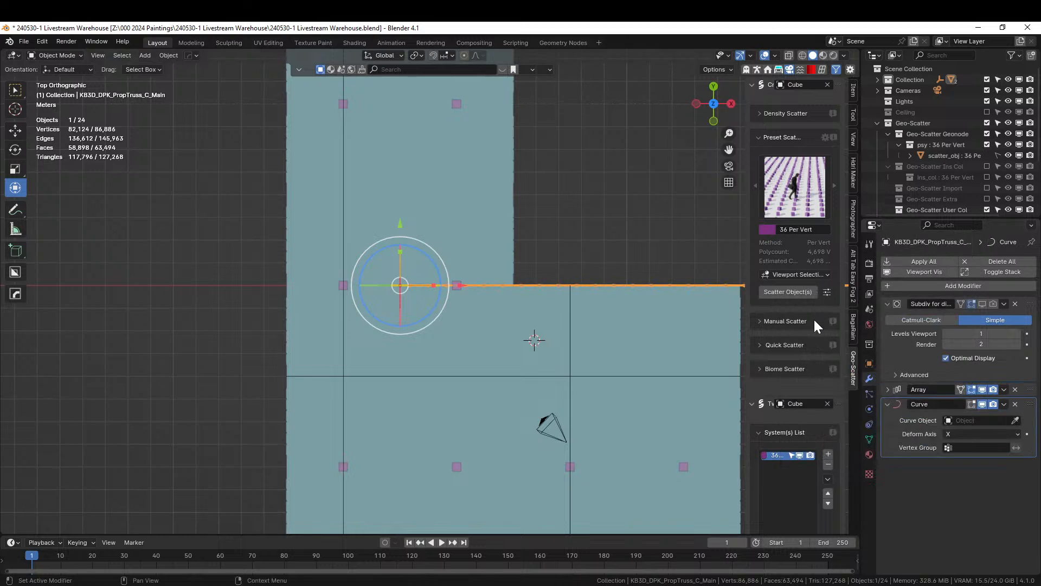
{"action": "left_click", "coordinate": [1015, 420]}
{"action": "left_click", "coordinate": [345, 337]}
{"action": "middle_click_drag", "start_coordinate": [345, 335], "coordinate": [376, 243]}
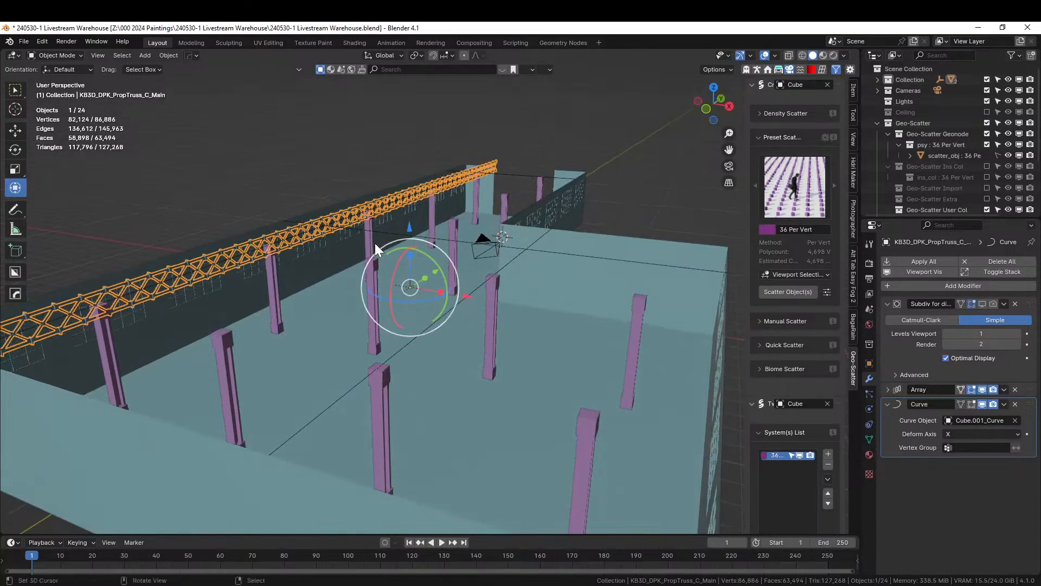
{"action": "scroll", "coordinate": [375, 243], "scroll_direction": "up", "scroll_amount": 2}
{"action": "left_click", "coordinate": [264, 170]}
{"action": "middle_click_drag", "start_coordinate": [264, 170], "coordinate": [442, 185]}
{"action": "middle_click_drag", "start_coordinate": [424, 222], "coordinate": [570, 359]}
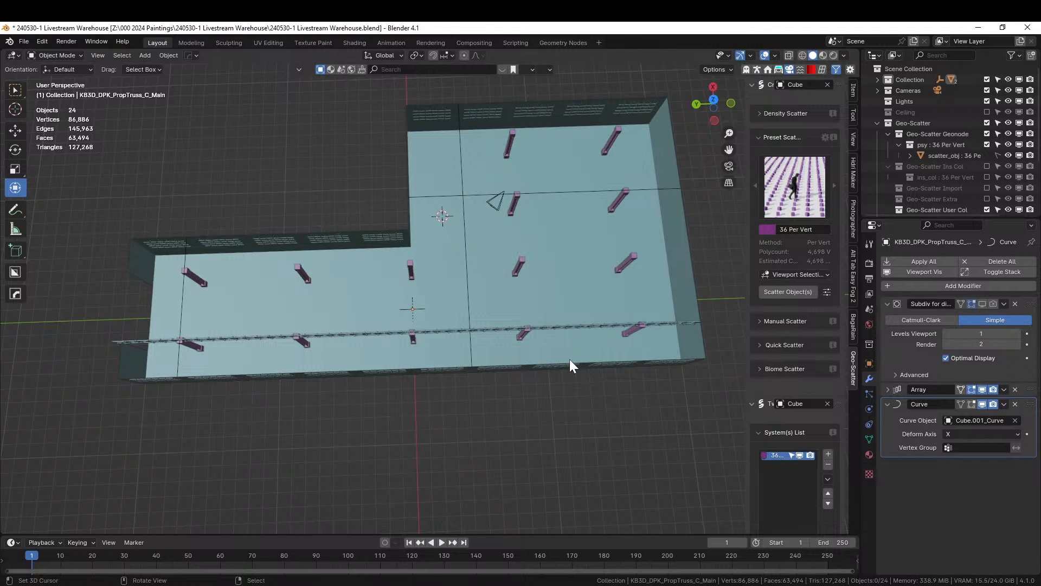
- Duplicate the long truss in place and fit the copy's Array to the short guide curve crossing the building's narrow end
{"action": "middle_click_drag", "start_coordinate": [569, 373], "coordinate": [334, 279]}
{"action": "left_click", "coordinate": [355, 300]}
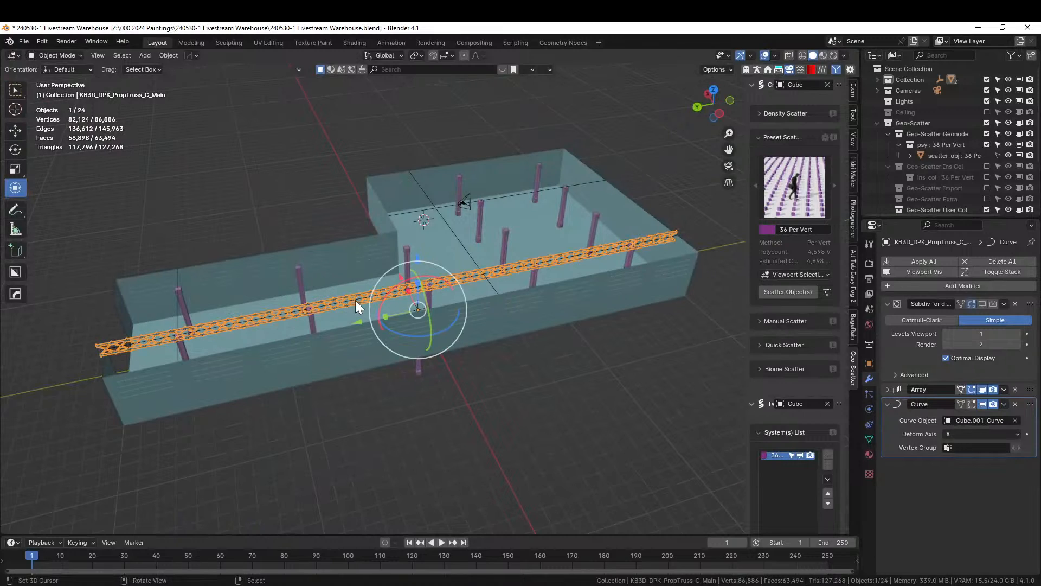
{"action": "key", "text": "shift+d"}
{"action": "key", "text": "Escape"}
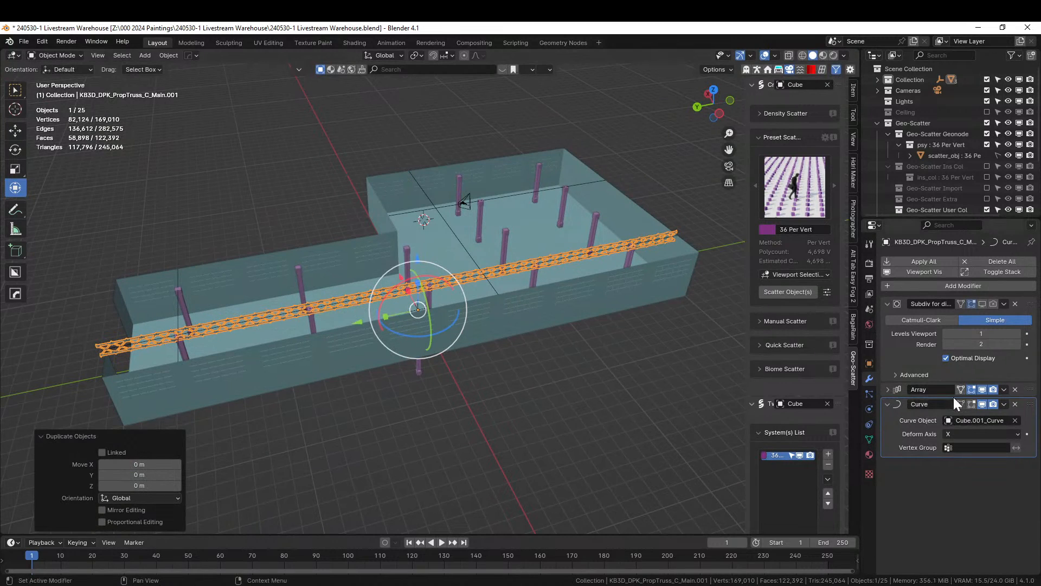
{"action": "left_click", "coordinate": [887, 389]}
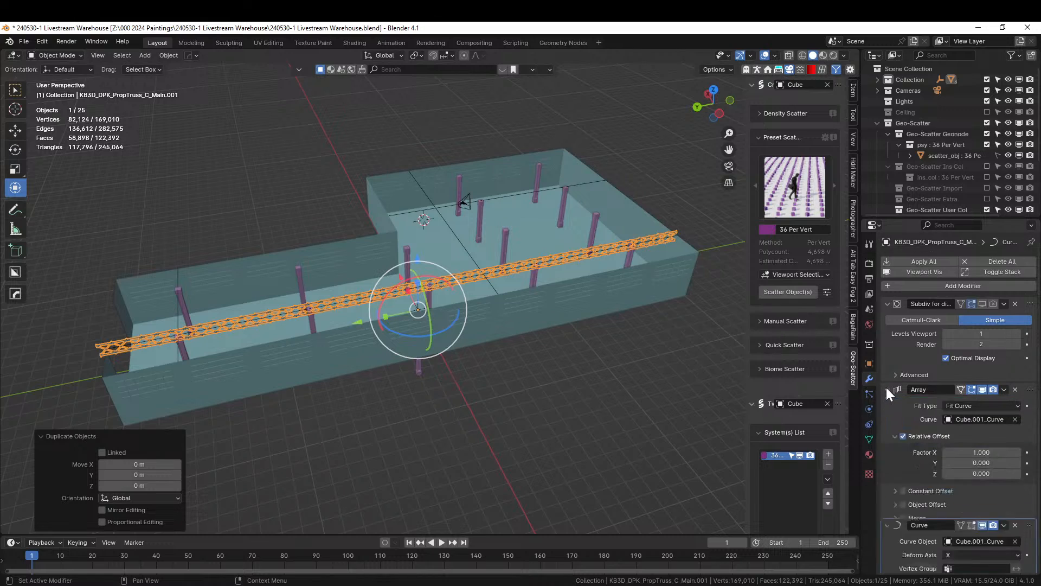
{"action": "left_click", "coordinate": [1017, 418]}
{"action": "left_click", "coordinate": [1016, 418]}
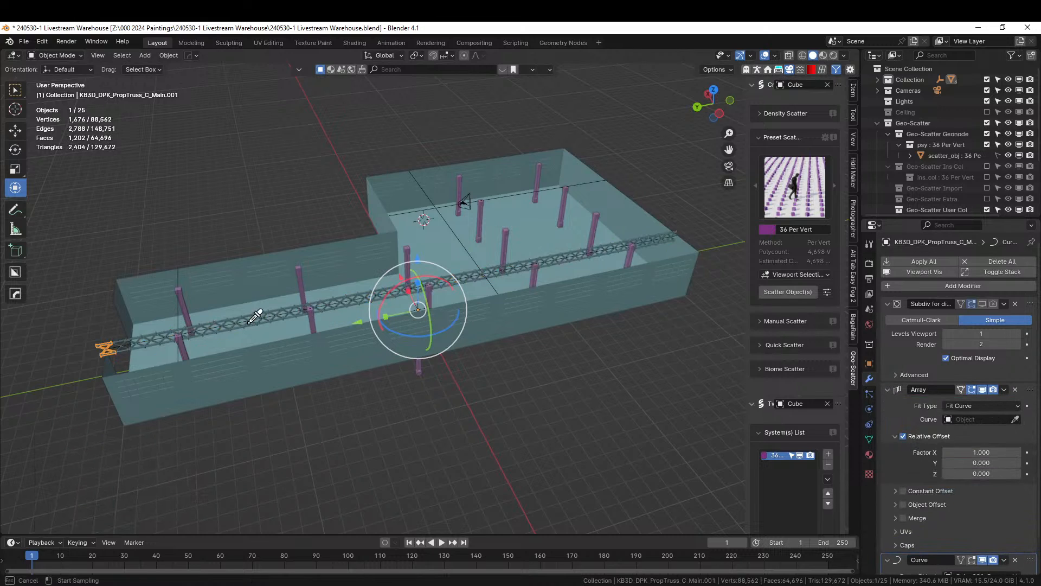
{"action": "left_click", "coordinate": [177, 310]}
- Replace the Curve modifier's object on the duplicated truss with the short cross guide at the building's narrow end
{"action": "scroll", "coordinate": [986, 464], "scroll_direction": "down", "scroll_amount": 3}
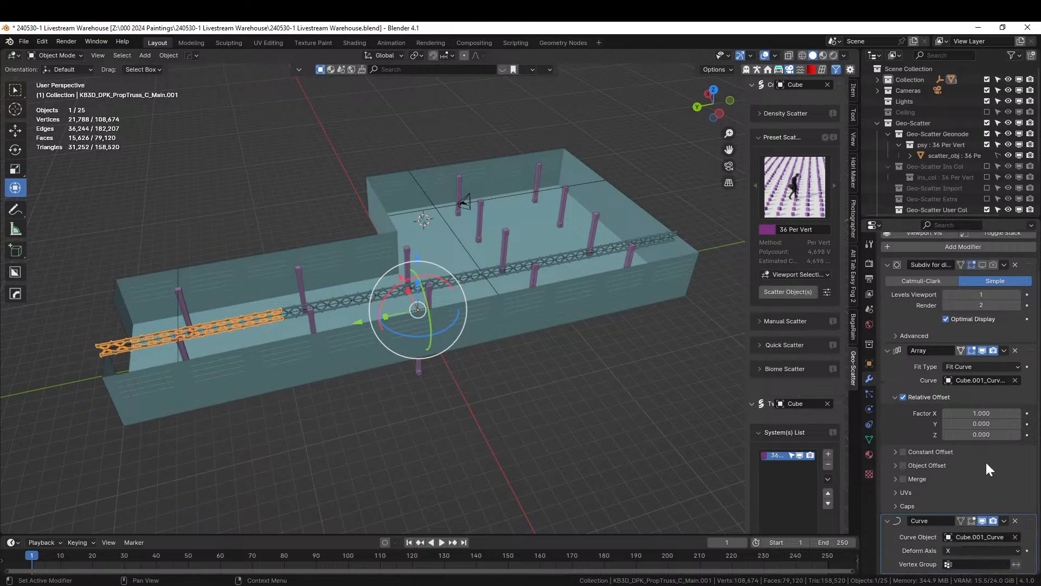
{"action": "left_click", "coordinate": [1015, 536]}
{"action": "left_click", "coordinate": [1016, 537]}
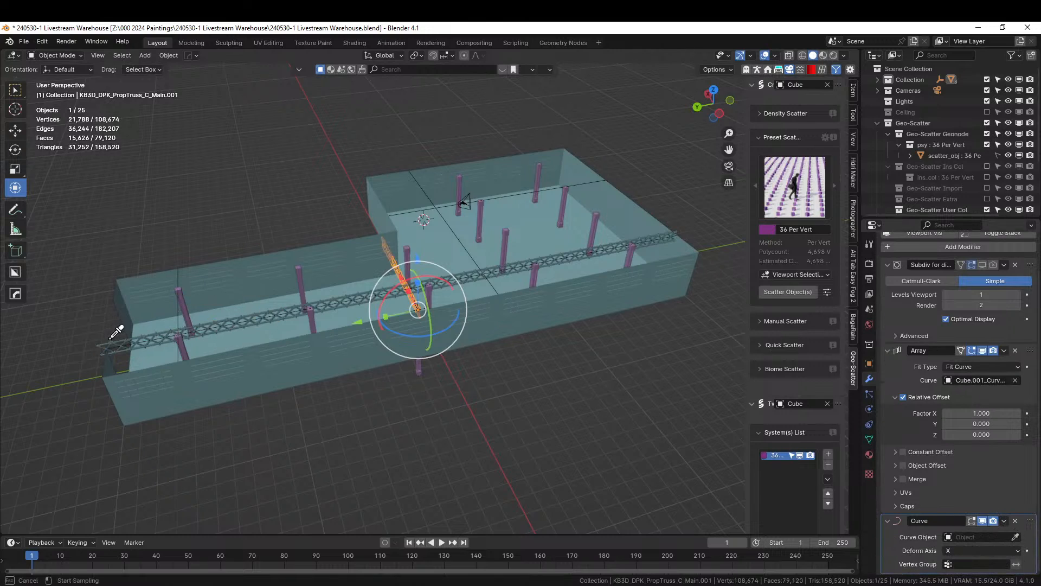
{"action": "left_click", "coordinate": [176, 309]}
- Duplicate the short truss in place, clear both curve references on the copy, and fit its Array to Cube.001_Curve.002
{"action": "middle_click_drag", "start_coordinate": [254, 329], "coordinate": [482, 399]}
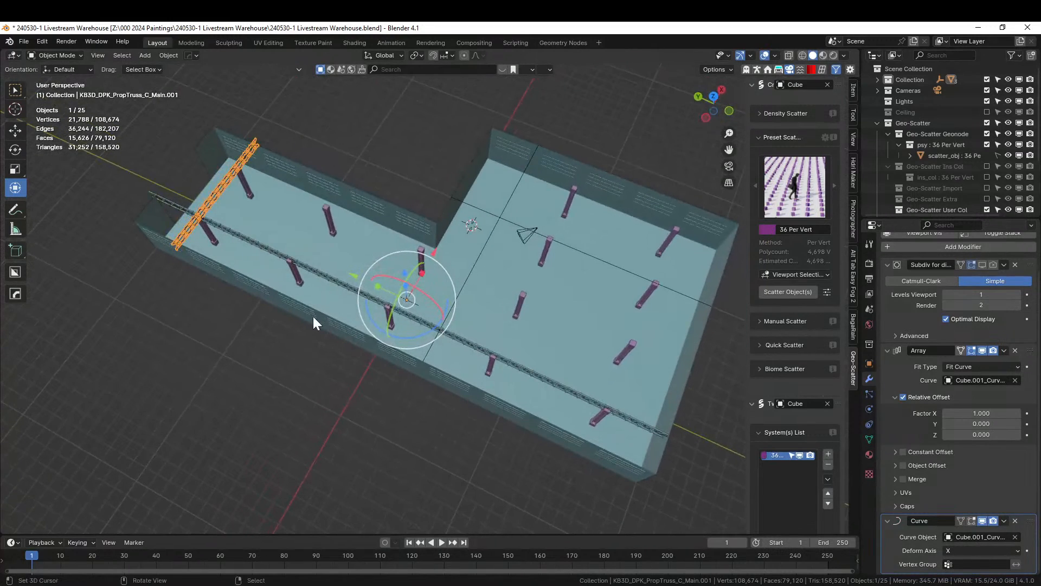
{"action": "key", "text": "shift+d"}
{"action": "right_click", "coordinate": [331, 304]}
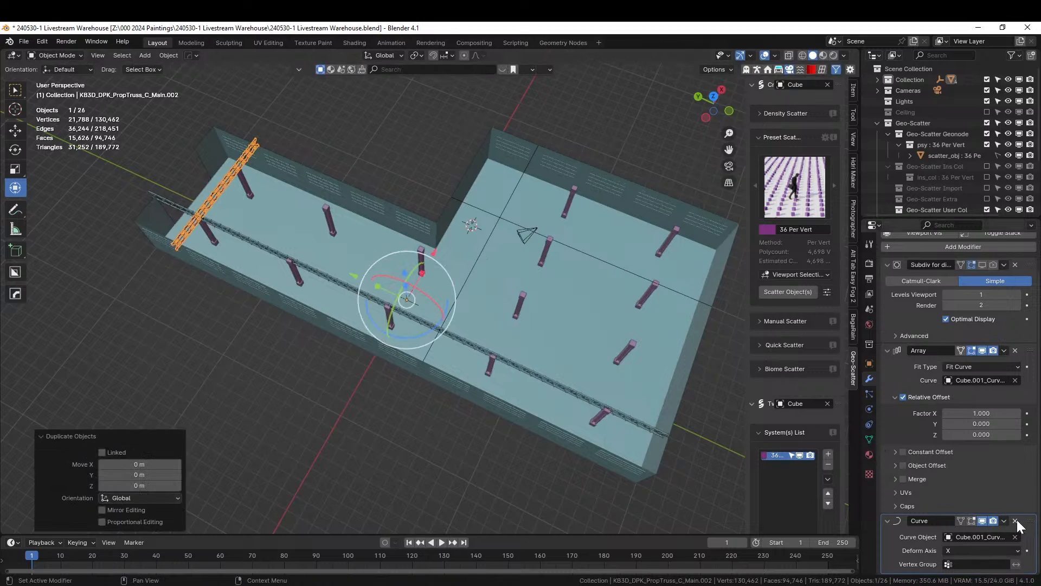
{"action": "left_click", "coordinate": [1015, 537]}
{"action": "left_click", "coordinate": [1014, 380]}
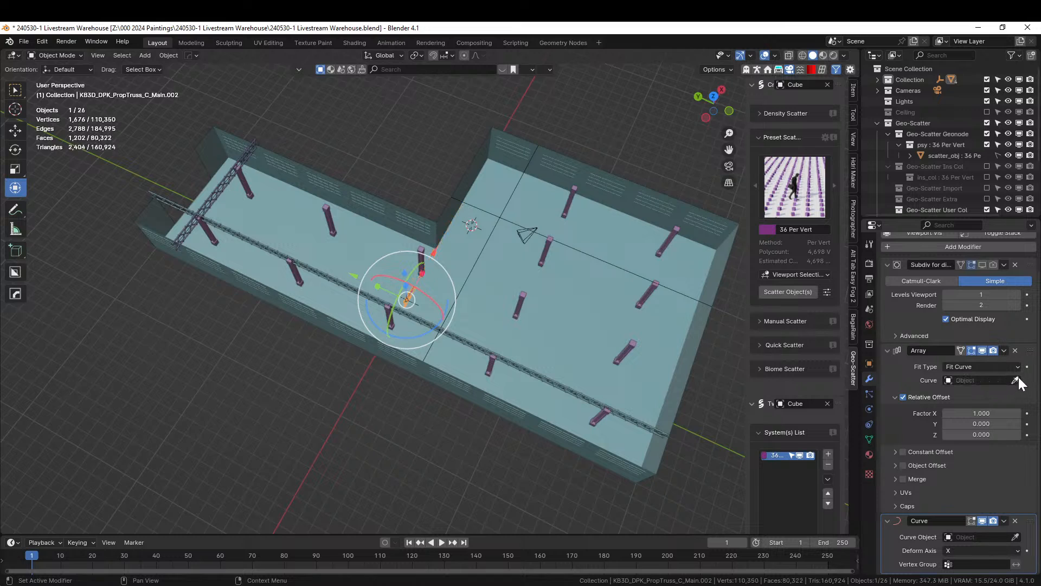
{"action": "left_click", "coordinate": [1015, 381]}
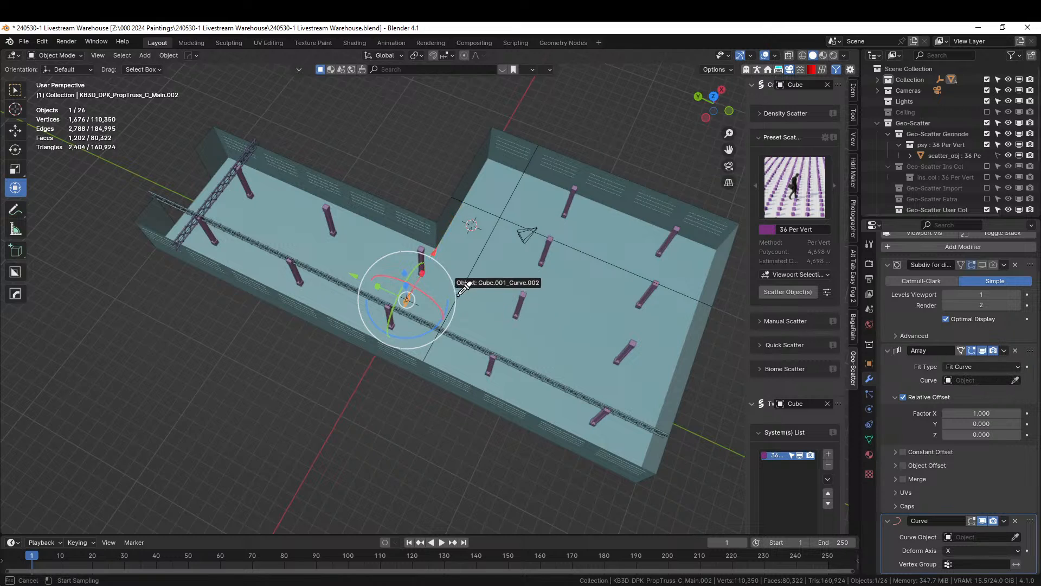
{"action": "left_click", "coordinate": [458, 294]}
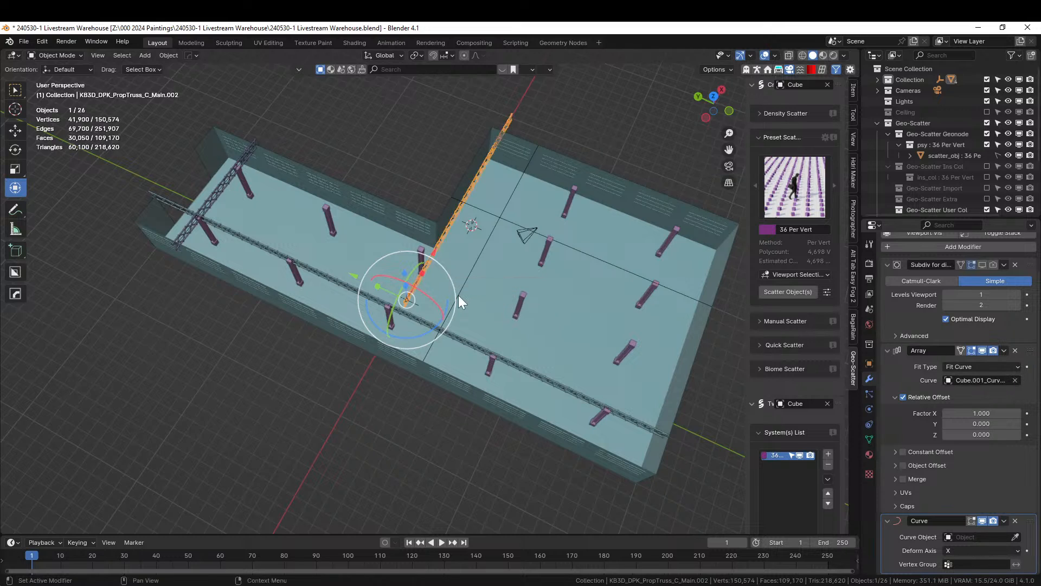
- Try to pick Cube.001_Curve.002 in the viewport as the new truss's Curve modifier object
{"action": "left_click", "coordinate": [1015, 537]}
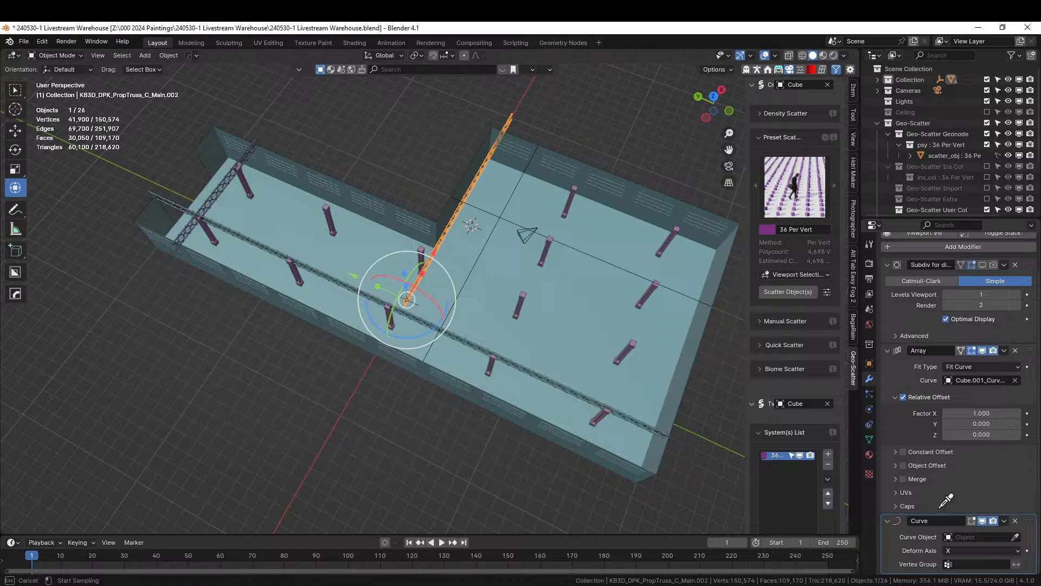
{"action": "left_click", "coordinate": [426, 268]}
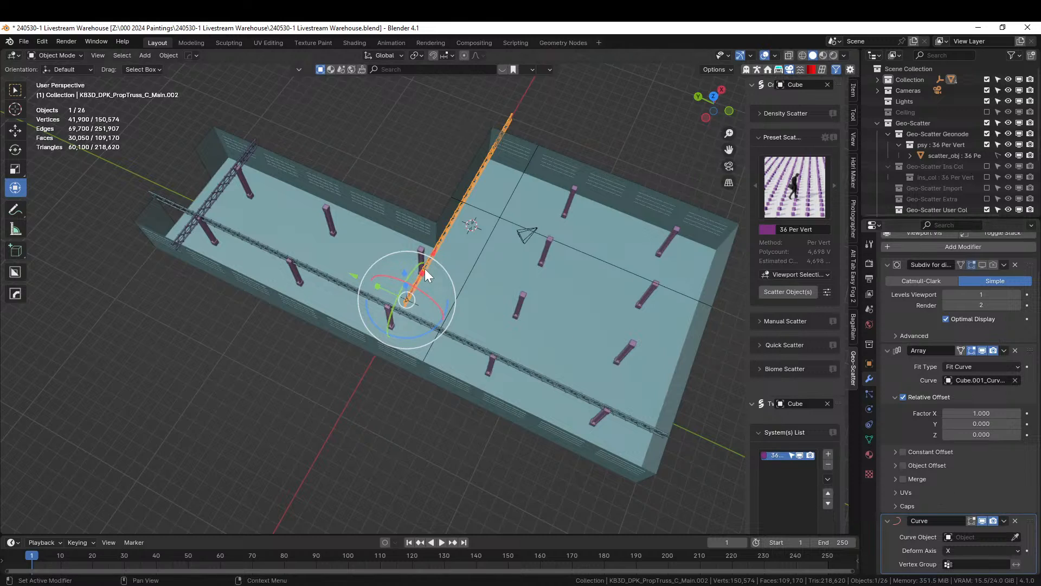
{"action": "left_click", "coordinate": [1013, 537]}
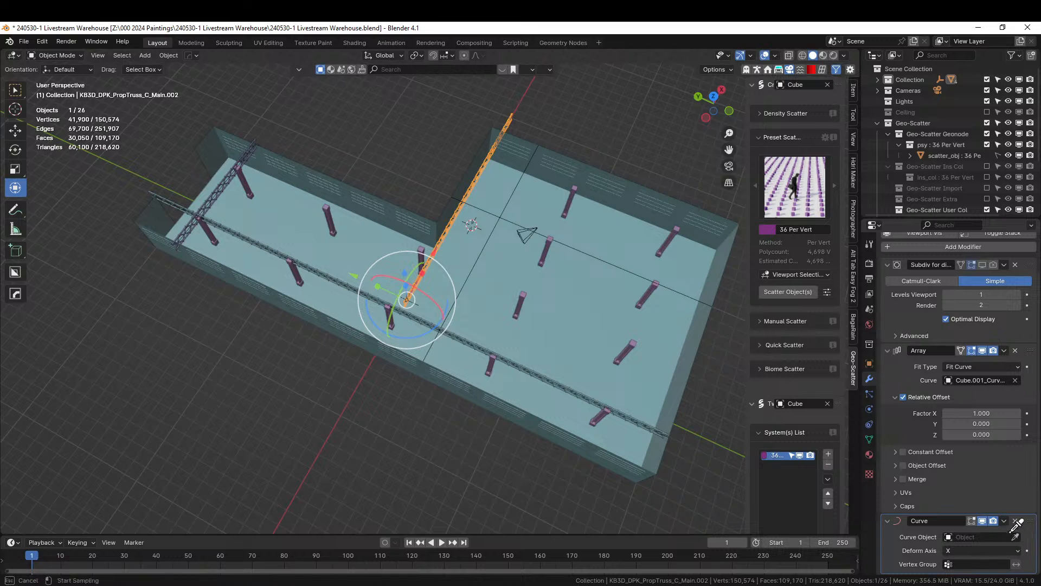
{"action": "left_click", "coordinate": [424, 268]}
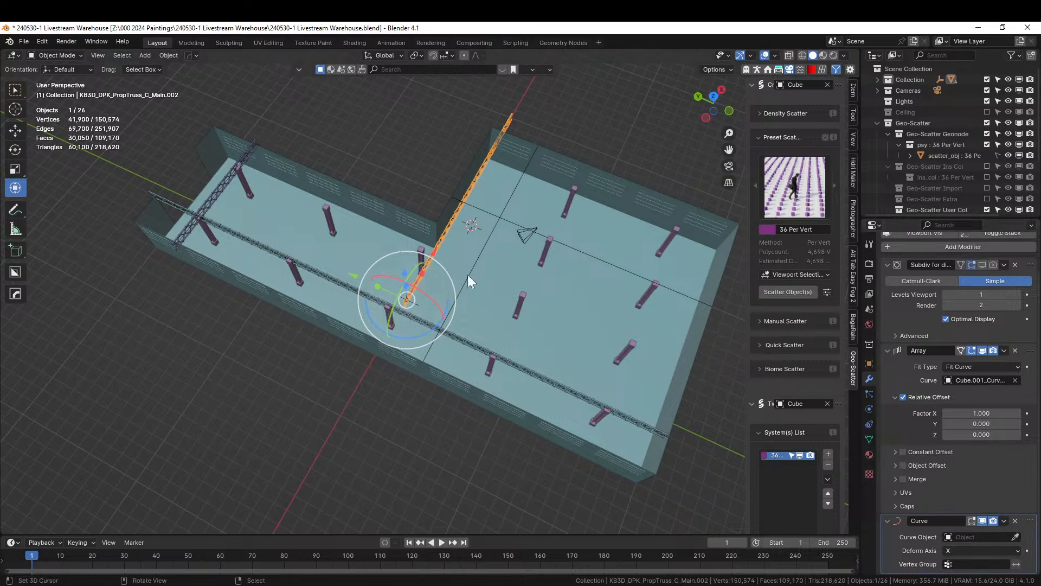
- Assign the cross guide Cube.001_Curve.002 as the Curve modifier's object on the new truss
{"action": "middle_click_drag", "start_coordinate": [520, 380], "coordinate": [700, 426]}
{"action": "left_click", "coordinate": [1014, 536]}
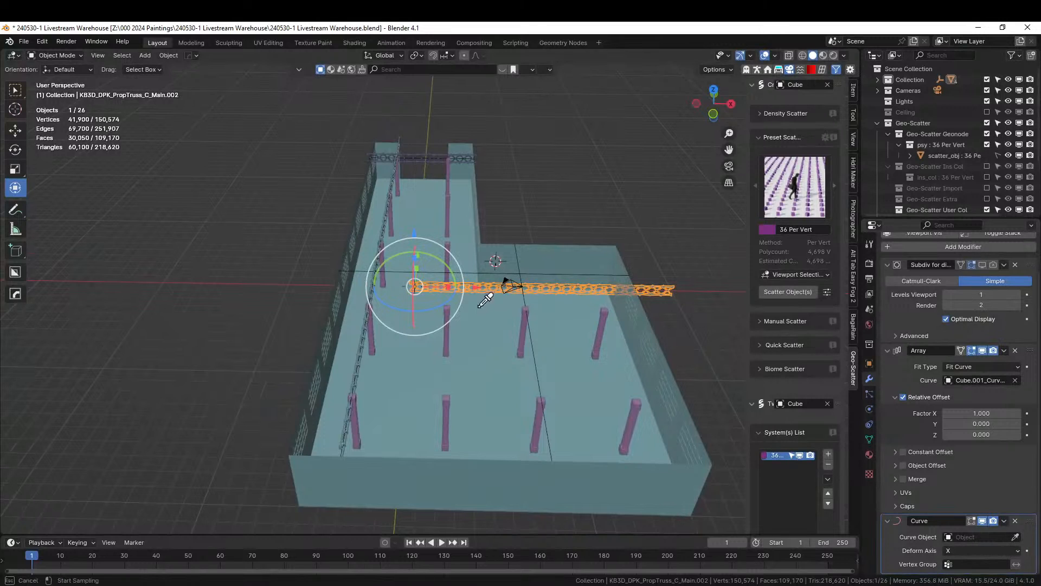
{"action": "left_click", "coordinate": [438, 272]}
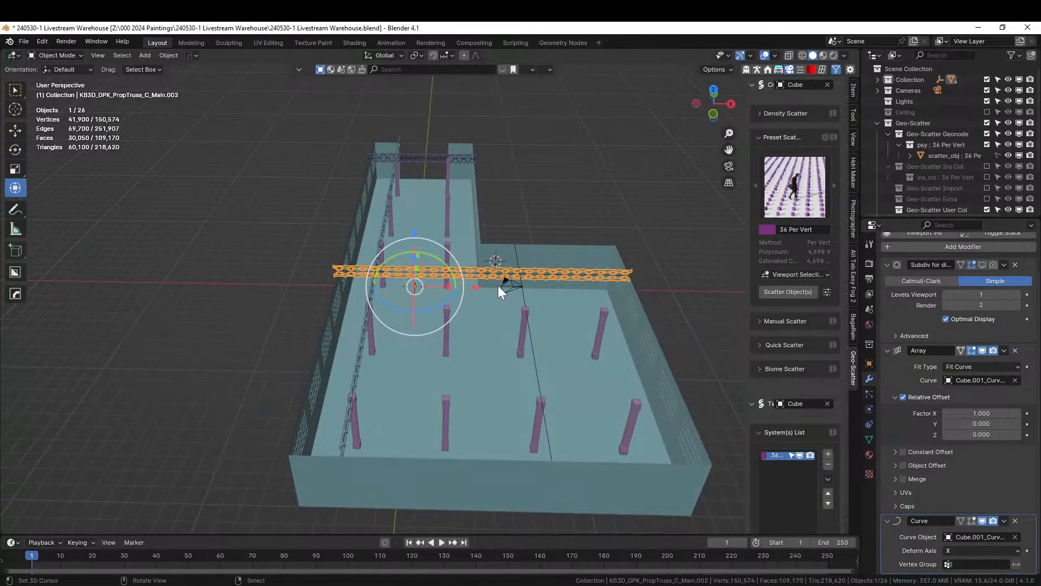
- Duplicate the truss that crosses the building's wide section and leave the copy in place
{"action": "middle_click_drag", "start_coordinate": [497, 285], "coordinate": [450, 328]}
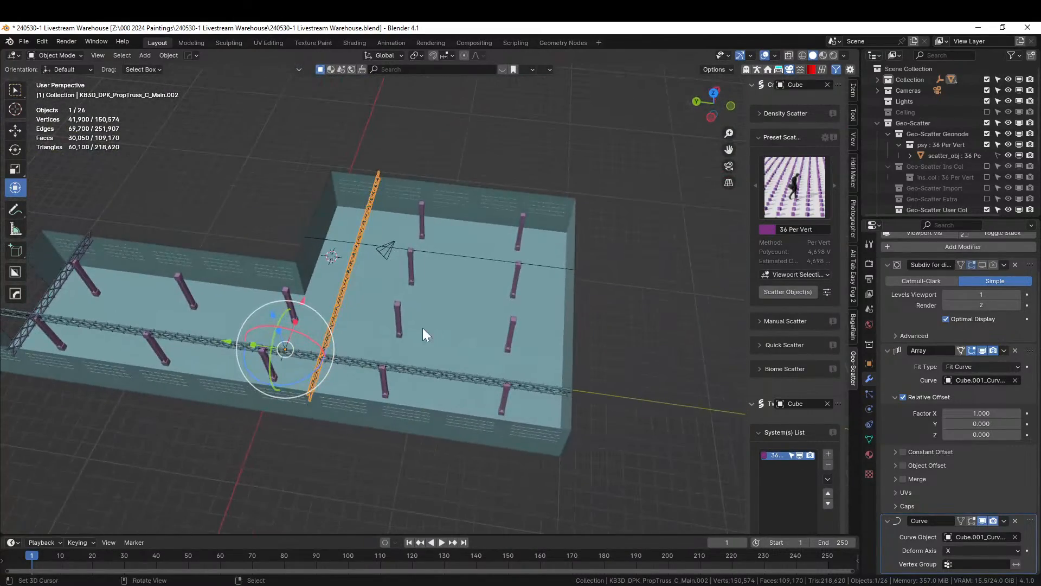
{"action": "key", "text": "shift+d"}
{"action": "right_click", "coordinate": [453, 353]}
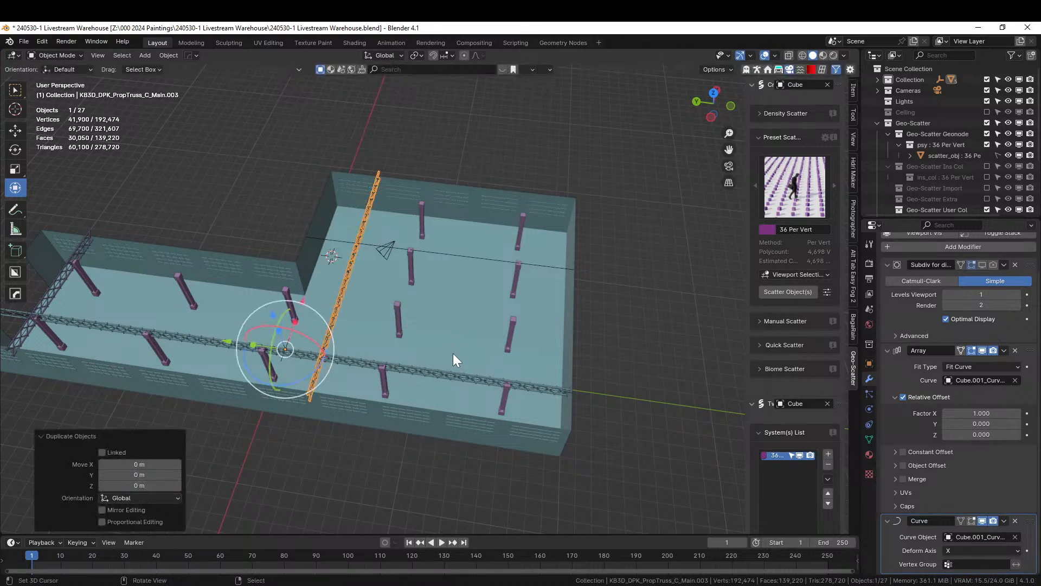
- Clear both curve references on the copied truss and set its Array and Curve modifiers to Cube.001_Curve.003
{"action": "left_click", "coordinate": [1015, 380]}
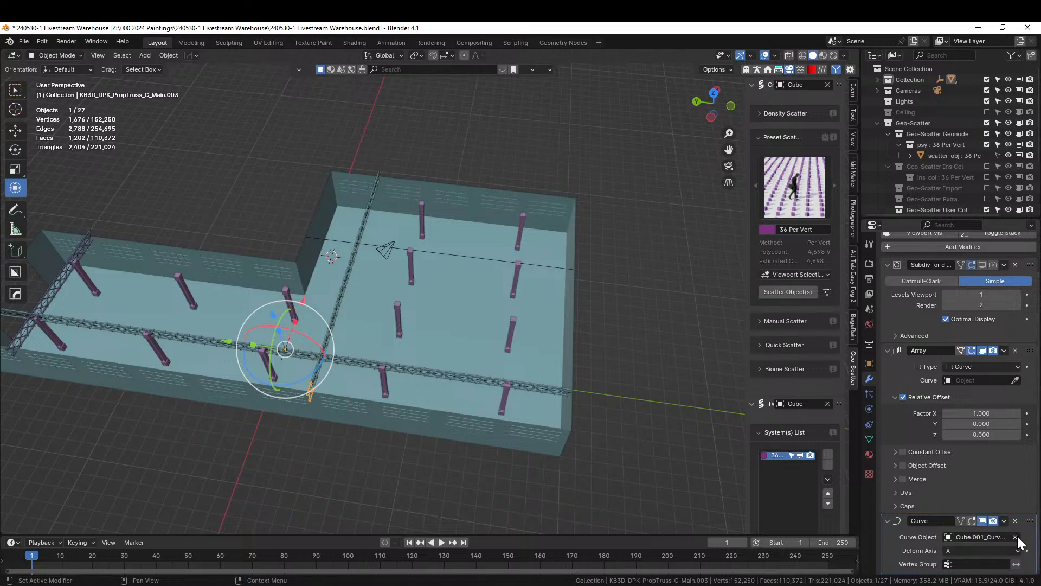
{"action": "left_click", "coordinate": [1015, 536]}
{"action": "left_click", "coordinate": [1014, 380]}
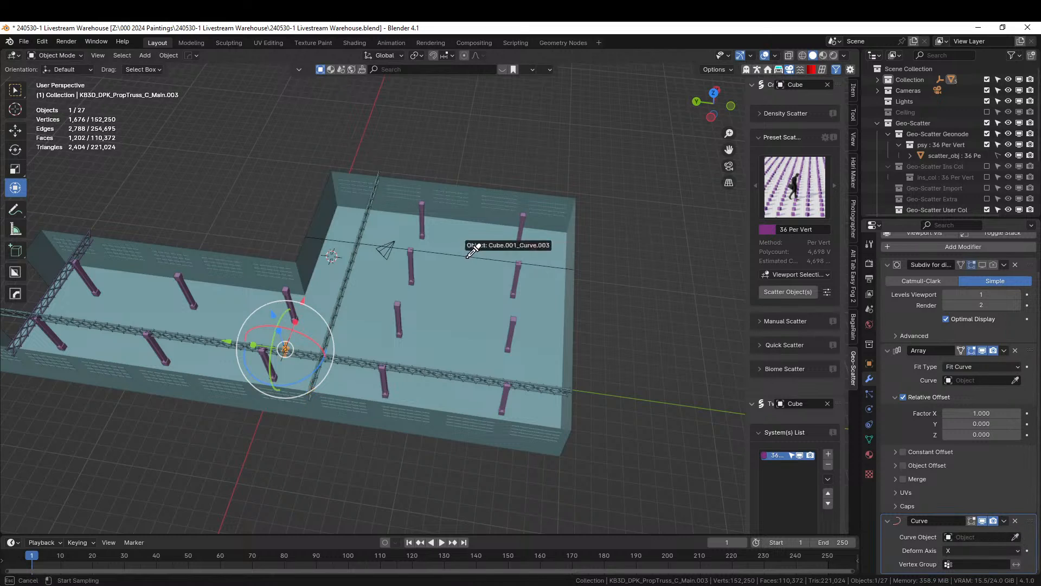
{"action": "left_click", "coordinate": [470, 252]}
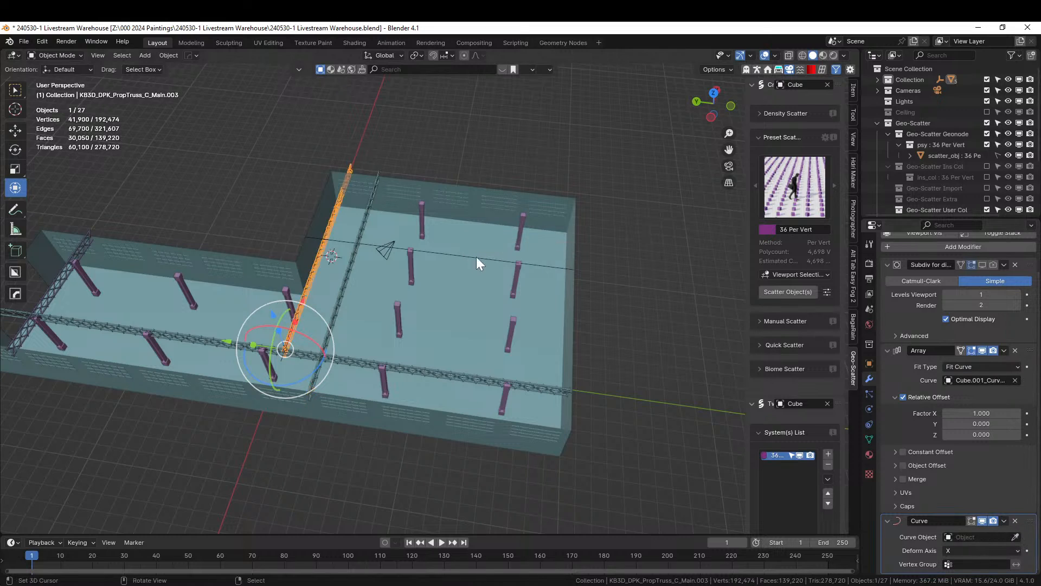
{"action": "left_click", "coordinate": [1016, 537]}
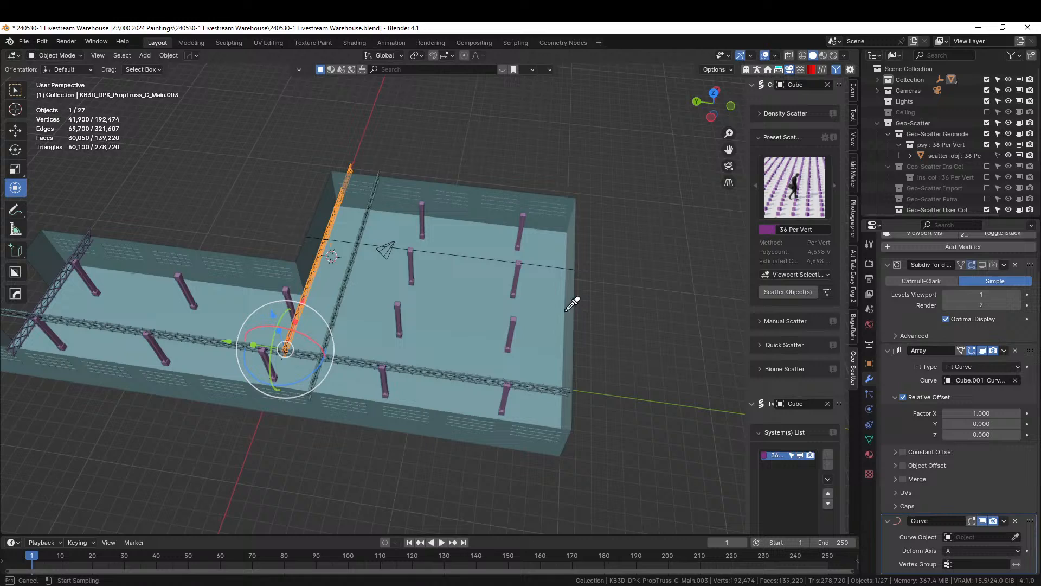
{"action": "left_click", "coordinate": [482, 257]}
- Try to repeat the building's full-length truss with HOps Array V2 in top view, testing the Y and Z axes
{"action": "middle_click_drag", "start_coordinate": [404, 315], "coordinate": [425, 359]}
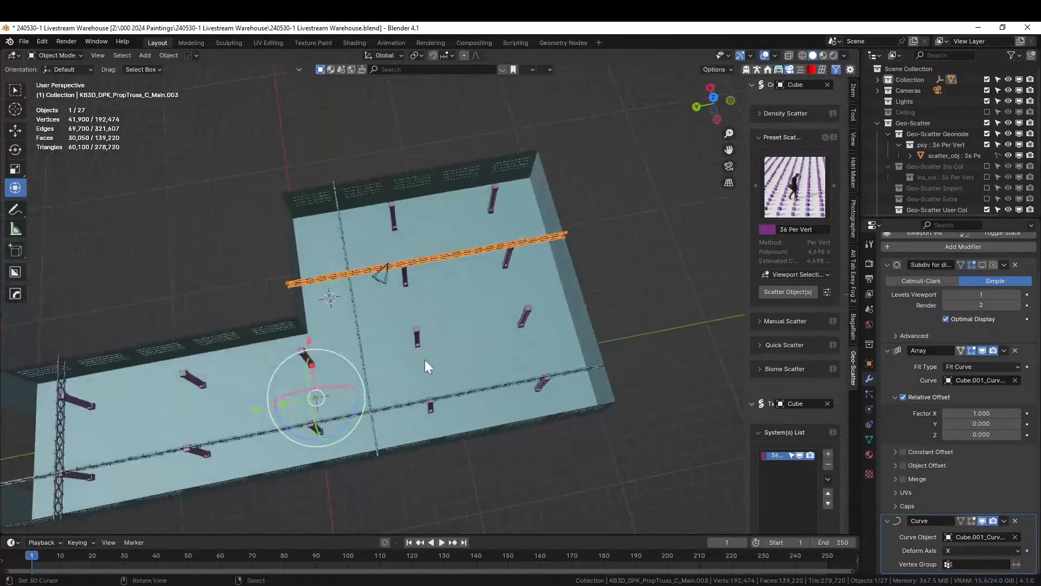
{"action": "middle_click_drag", "start_coordinate": [346, 380], "coordinate": [262, 356], "text": "shift"}
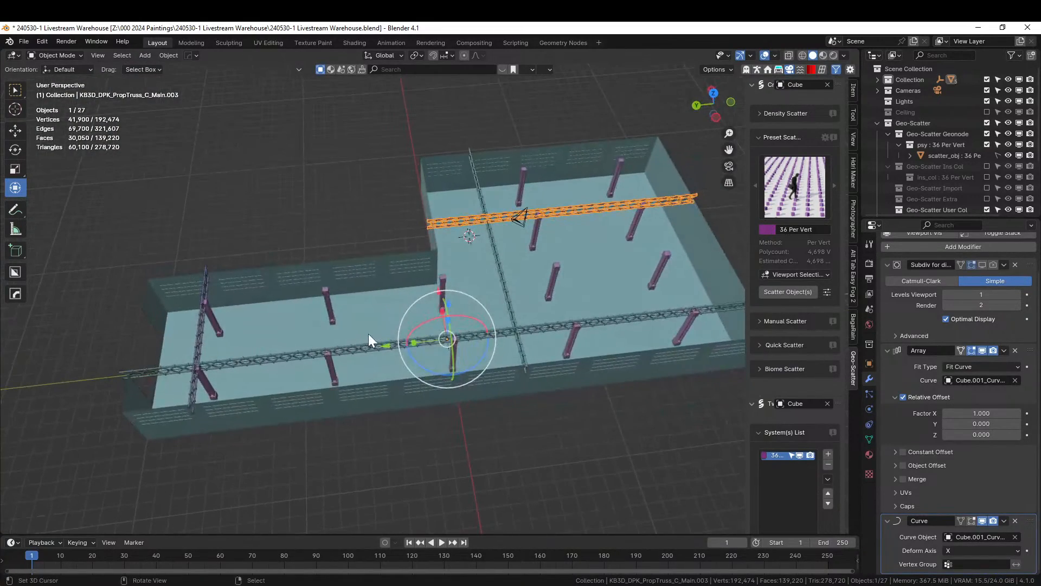
{"action": "middle_click_drag", "start_coordinate": [369, 333], "coordinate": [356, 355]}
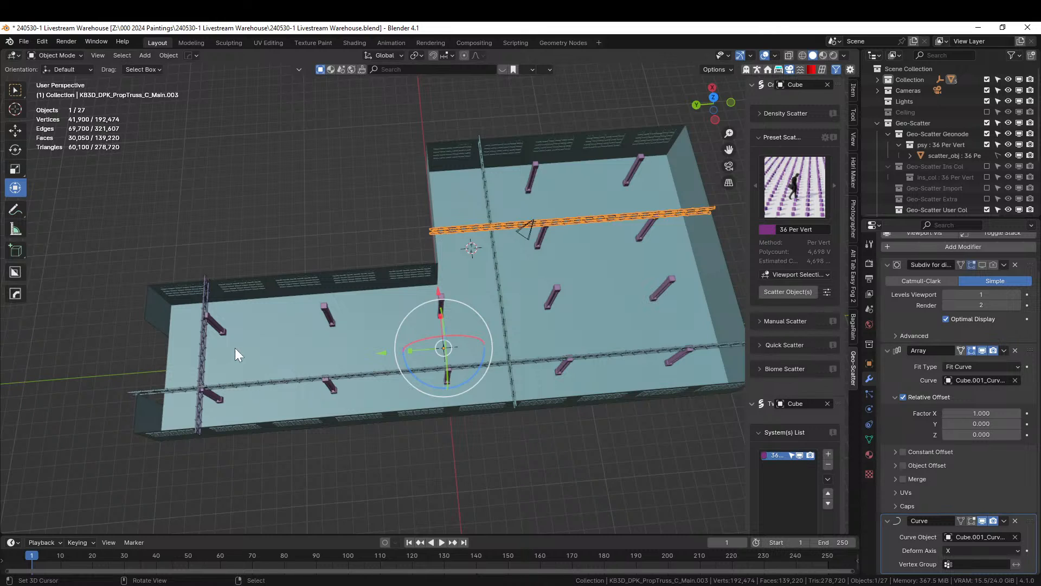
{"action": "key", "text": "KP_7"}
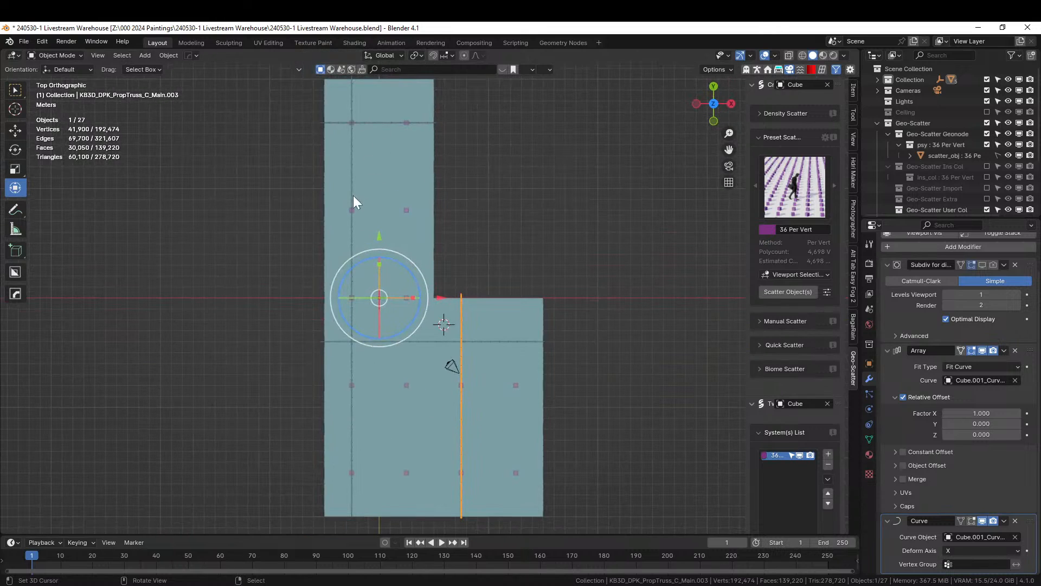
{"action": "left_click", "coordinate": [351, 192]}
{"action": "key", "text": "q"}
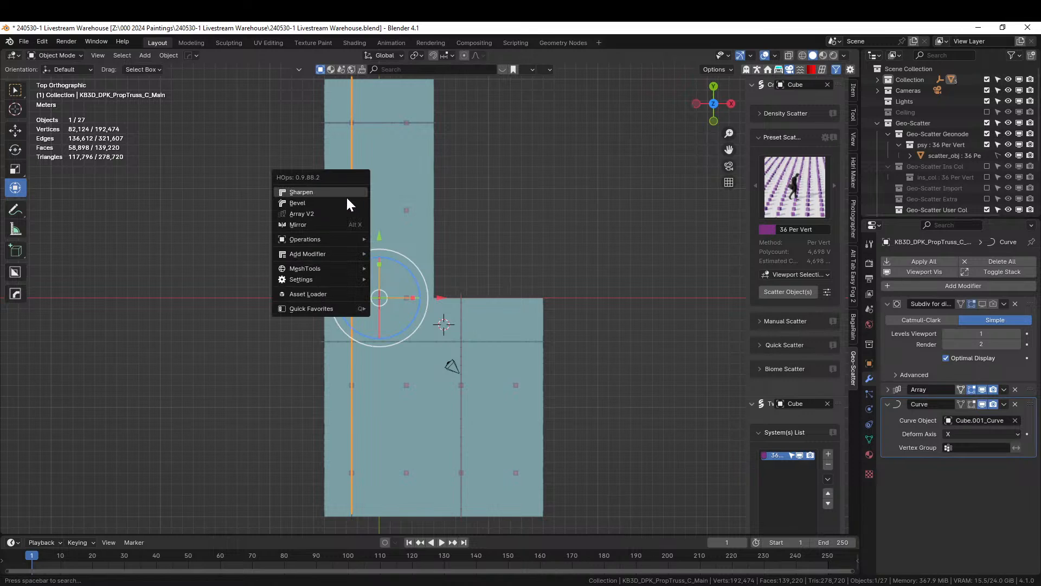
{"action": "left_click", "coordinate": [338, 211]}
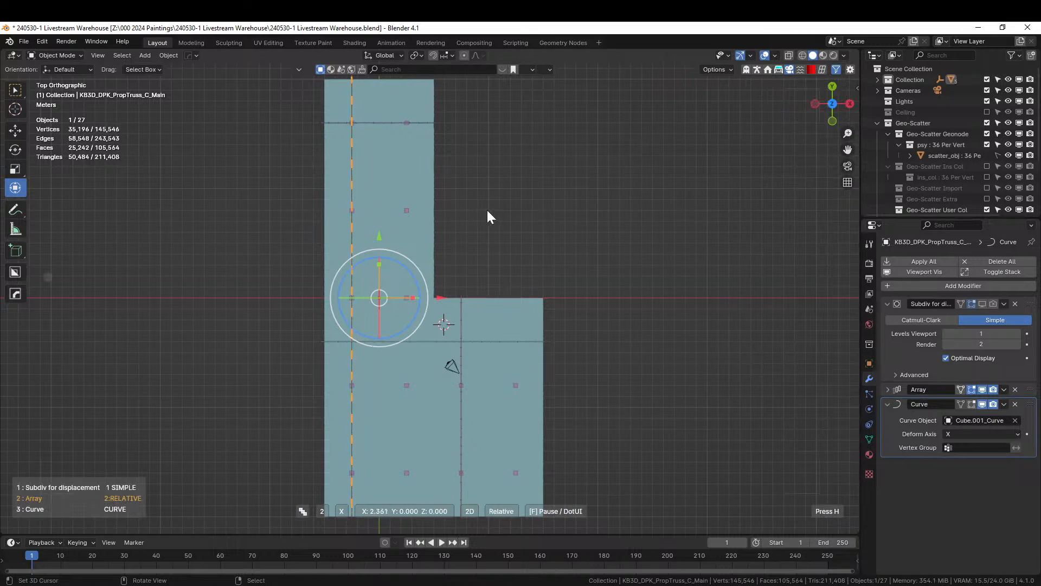
{"action": "key", "text": "y"}
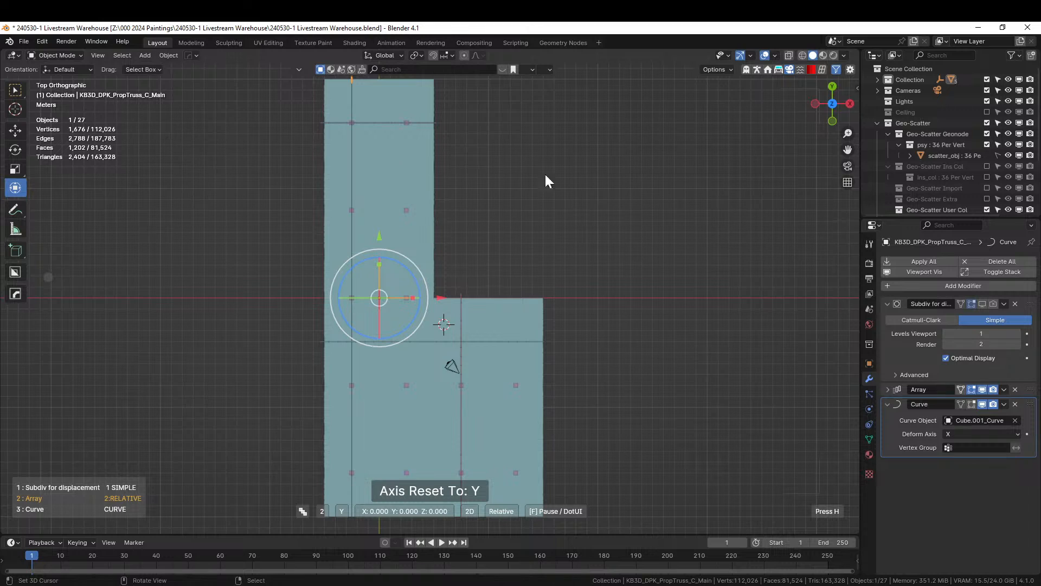
{"action": "key", "text": "z"}
{"action": "left_click", "coordinate": [592, 208]}
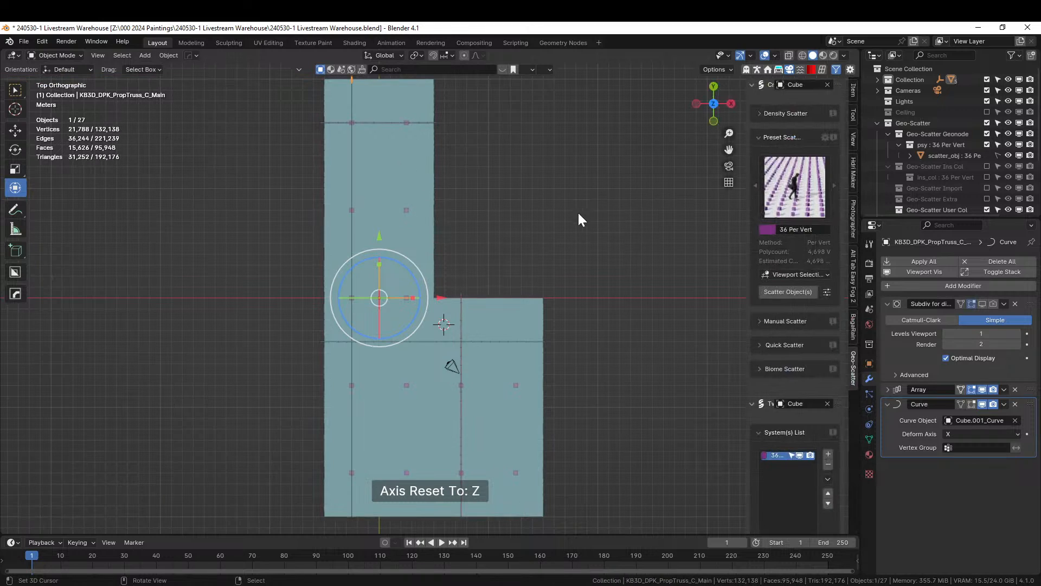
- Undo the HOps array change on the full-length truss
{"action": "scroll", "coordinate": [553, 233], "scroll_direction": "down", "scroll_amount": 5}
{"action": "scroll", "coordinate": [530, 251], "scroll_direction": "up", "scroll_amount": 1}
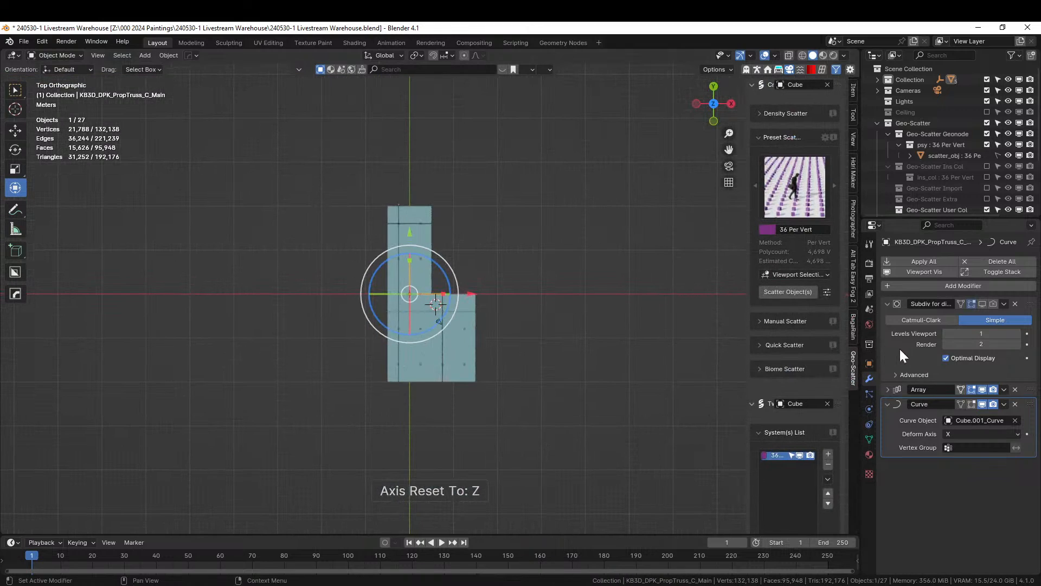
{"action": "key", "text": "ctrl+z"}
{"action": "key", "text": "ctrl+z"}
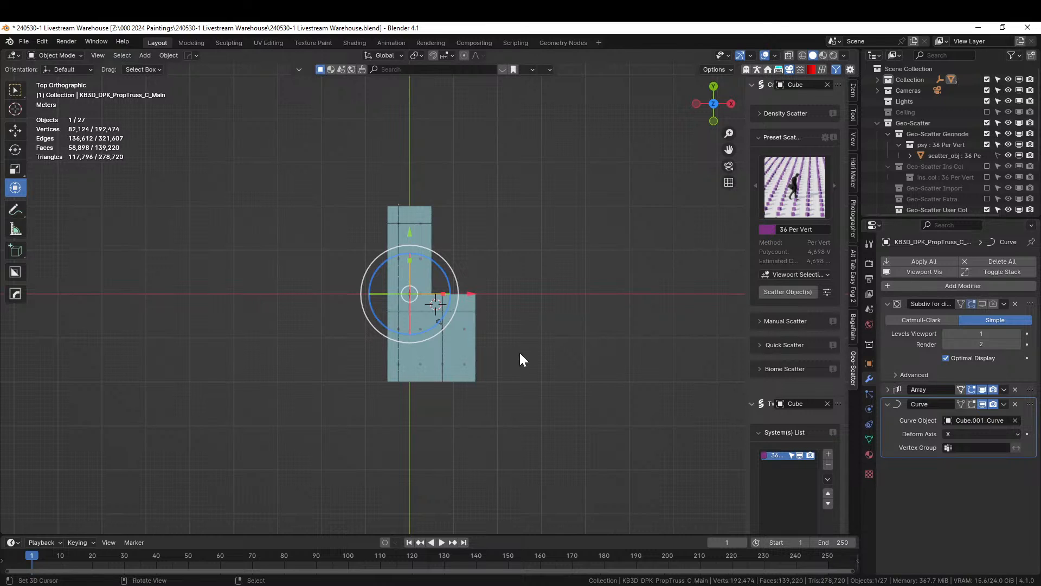
{"action": "scroll", "coordinate": [582, 373], "scroll_direction": "down", "scroll_amount": 2}
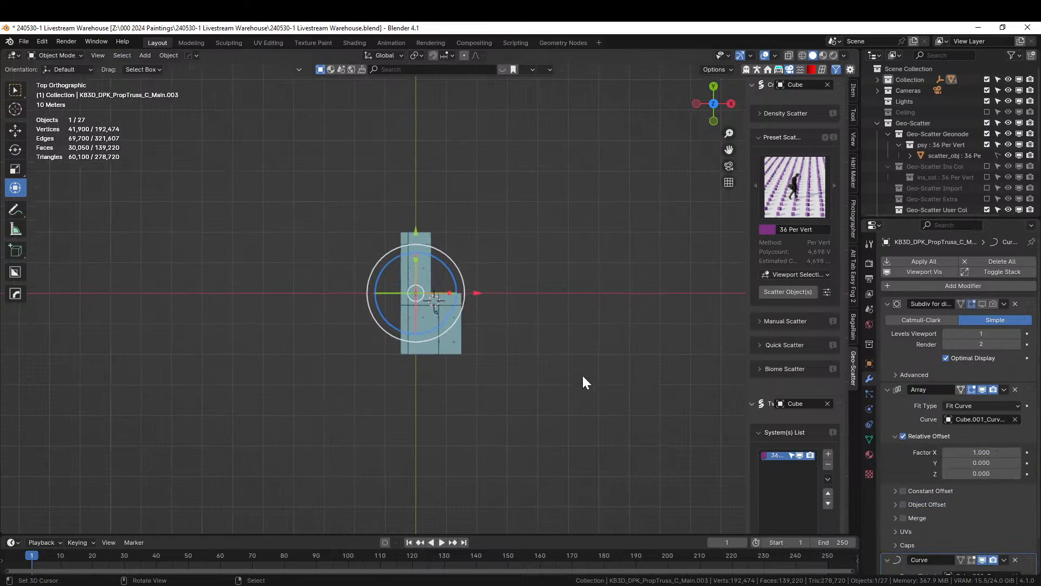
- Add a second Array modifier after the Curve modifier on the full-length truss
{"action": "middle_click_drag", "start_coordinate": [581, 373], "coordinate": [527, 298]}
{"action": "scroll", "coordinate": [528, 298], "scroll_direction": "up", "scroll_amount": 4}
{"action": "scroll", "coordinate": [528, 298], "scroll_direction": "up", "scroll_amount": 2}
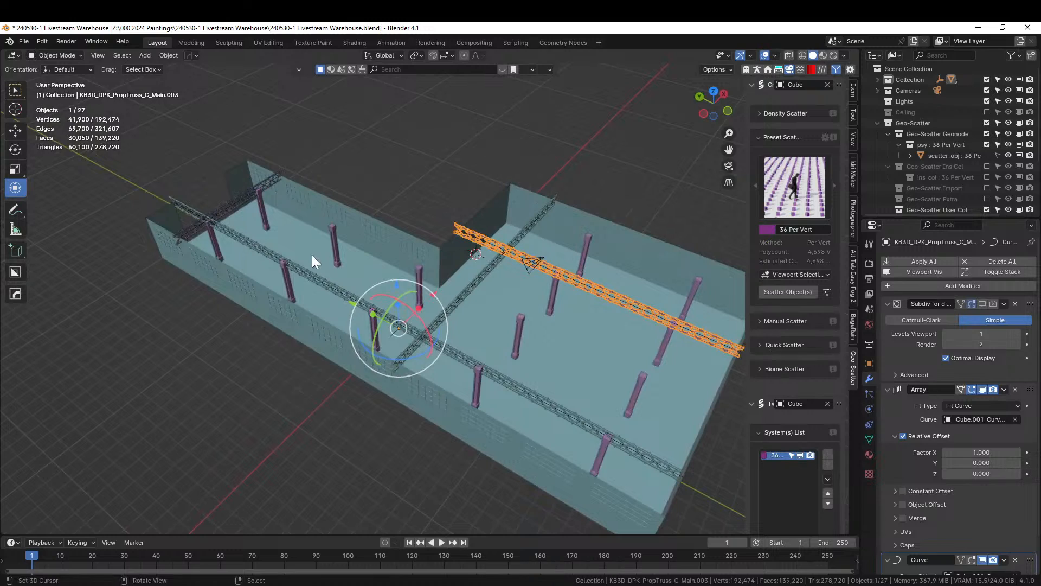
{"action": "left_click", "coordinate": [314, 278]}
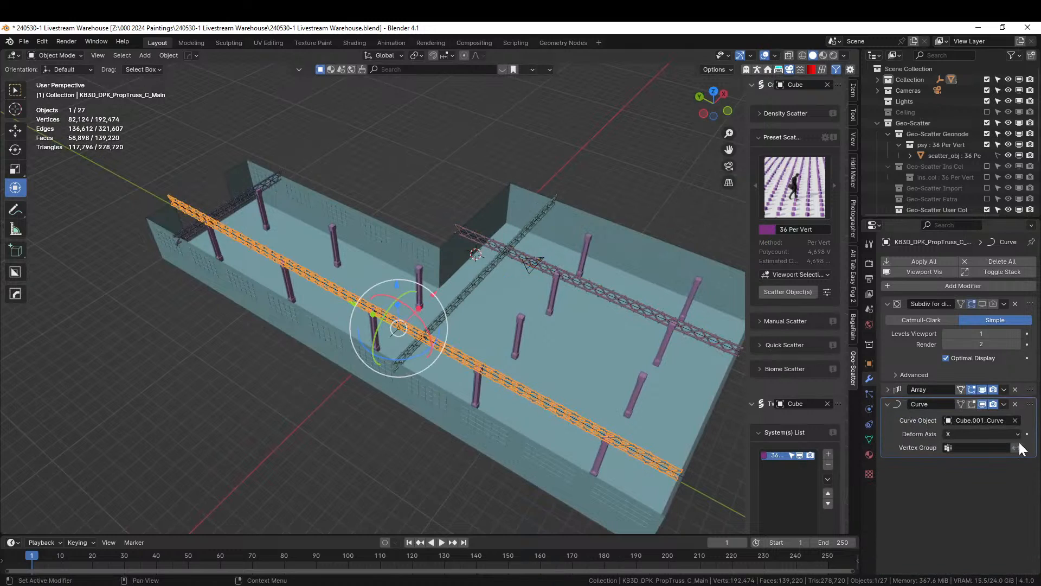
{"action": "left_click", "coordinate": [887, 404]}
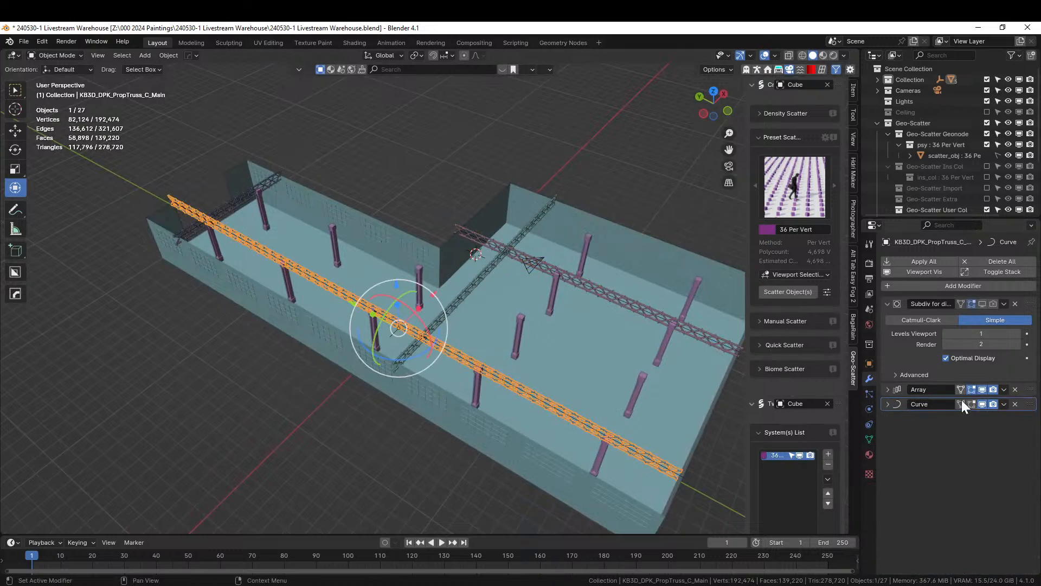
{"action": "left_click", "coordinate": [971, 283]}
{"action": "mouse_move", "coordinate": [971, 284]}
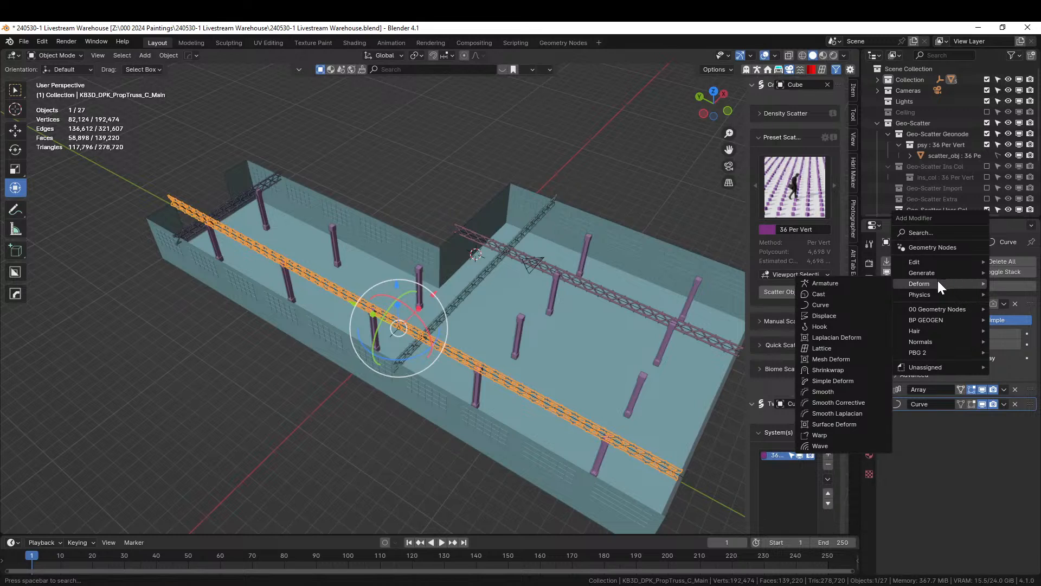
{"action": "mouse_move", "coordinate": [913, 278]}
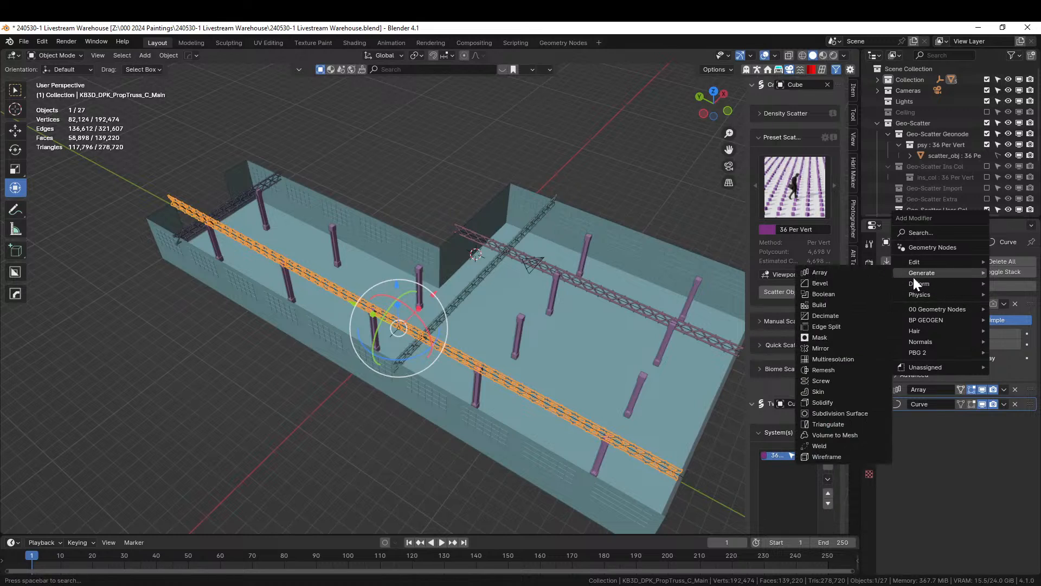
{"action": "left_click", "coordinate": [823, 271]}
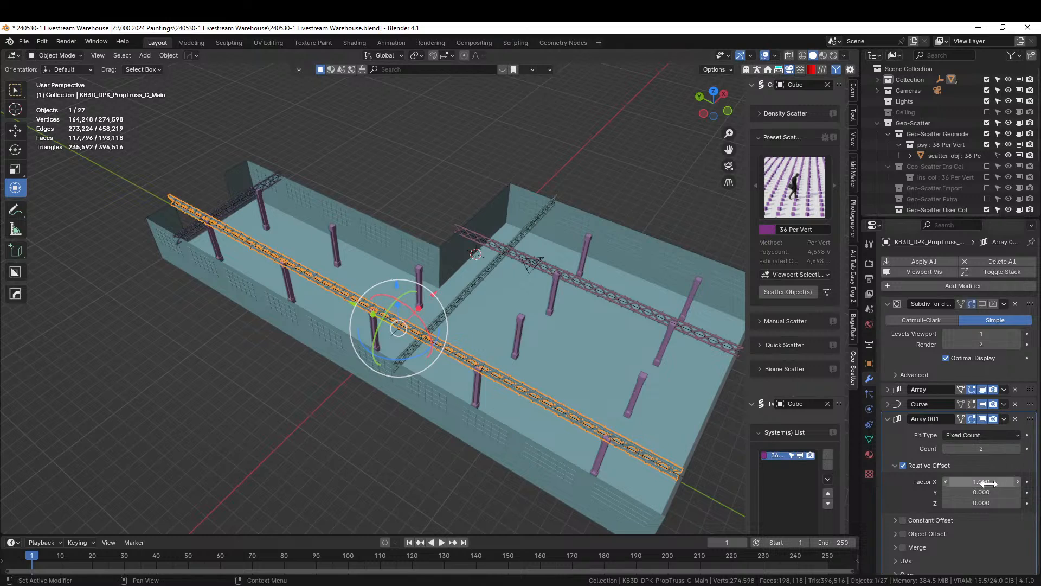
- Switch the full-length truss's second array from relative to constant offset, with an X distance of 5 m
{"action": "left_click", "coordinate": [904, 464]}
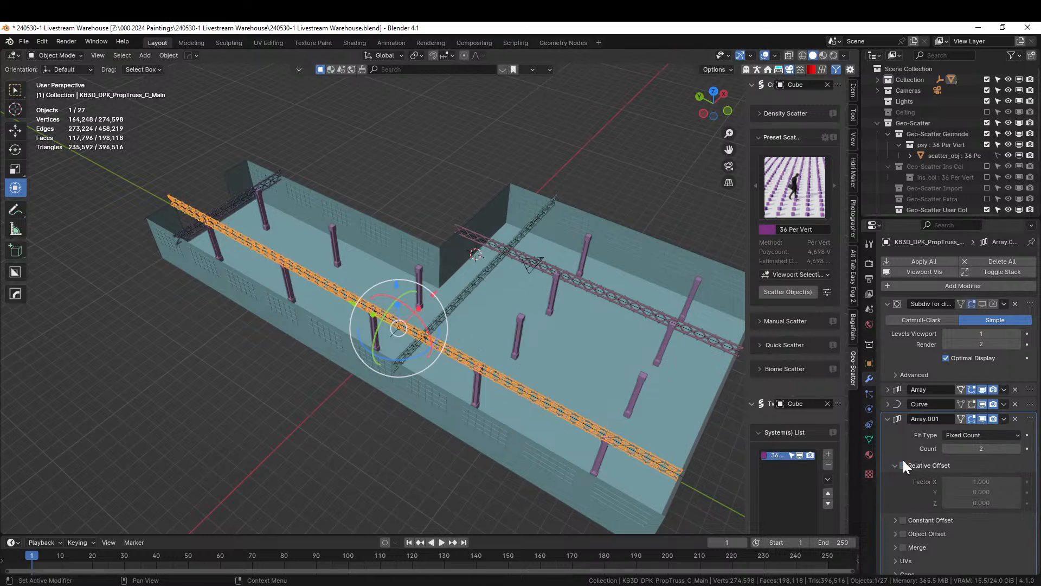
{"action": "left_click", "coordinate": [903, 519]}
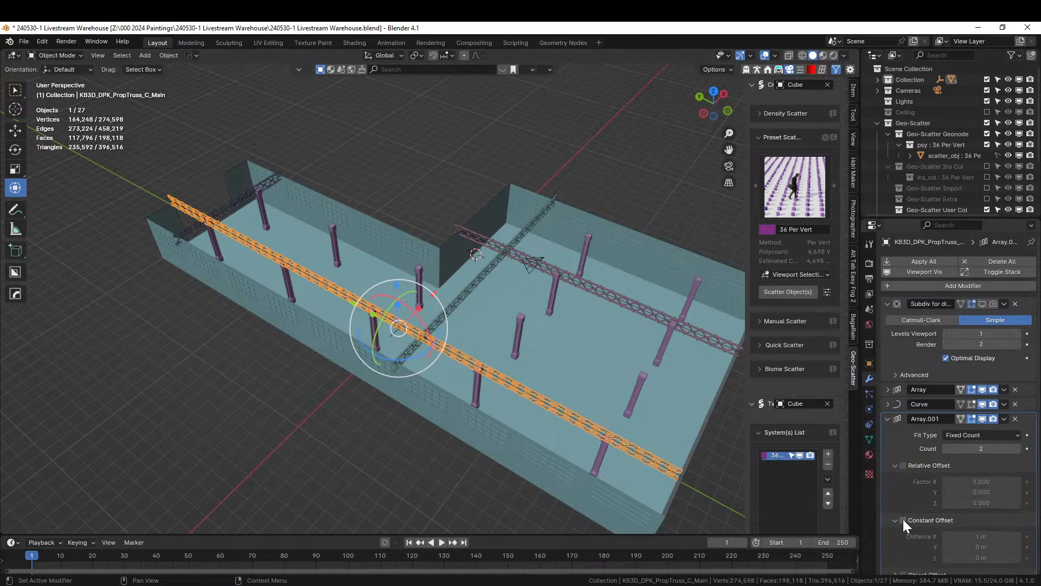
{"action": "left_click", "coordinate": [903, 520]}
{"action": "middle_click_drag", "start_coordinate": [671, 434], "coordinate": [596, 462]}
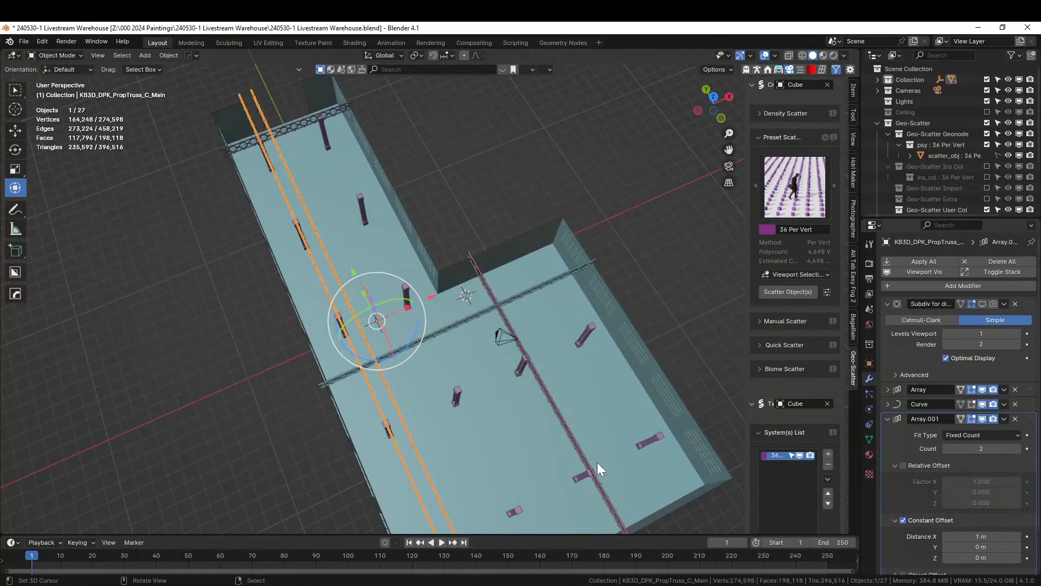
{"action": "key", "text": "KP_7"}
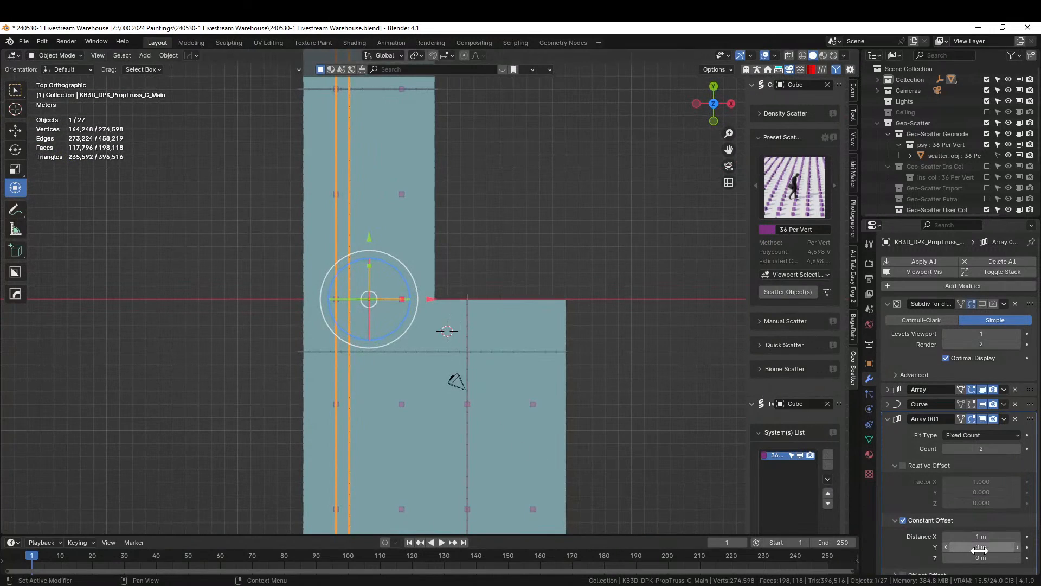
{"action": "left_click_drag", "start_coordinate": [975, 537], "coordinate": [1036, 536]}
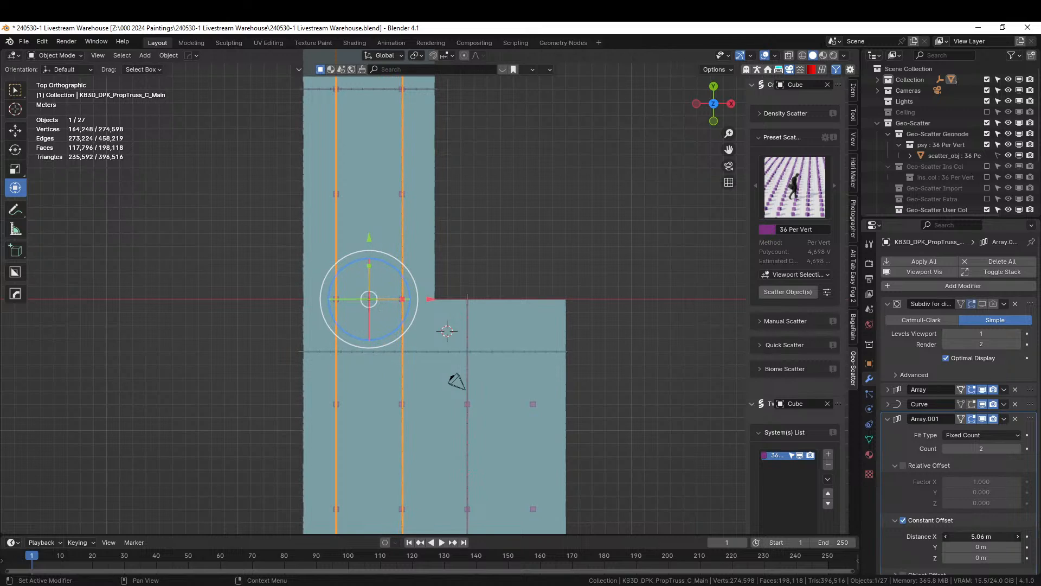
{"action": "left_click", "coordinate": [971, 537]}
{"action": "type", "text": "5"}
{"action": "key", "text": "Return"}
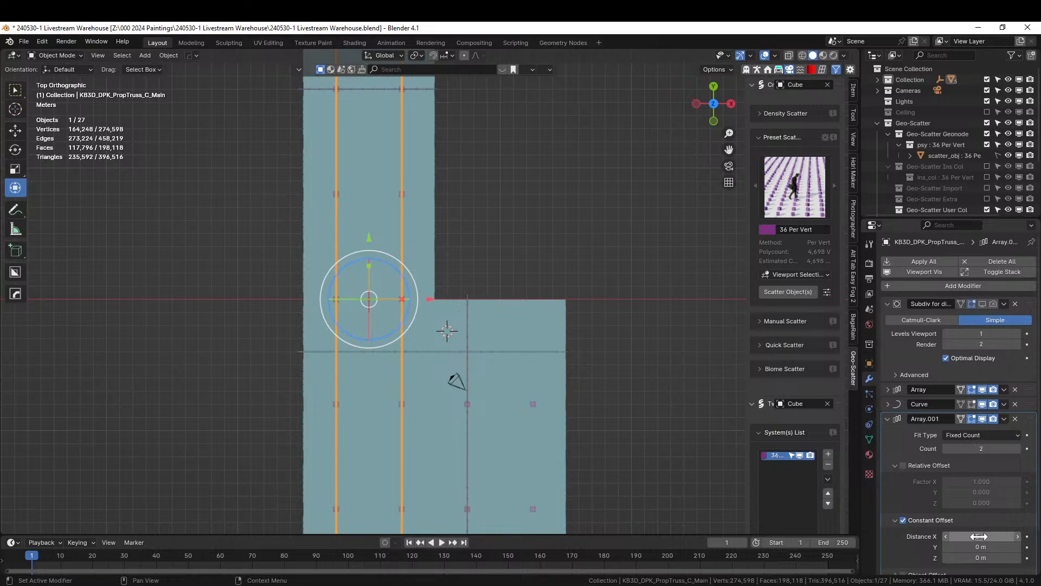
- Add a second Array modifier to the shorter lengthwise truss in the building's wide section
{"action": "left_click", "coordinate": [468, 359]}
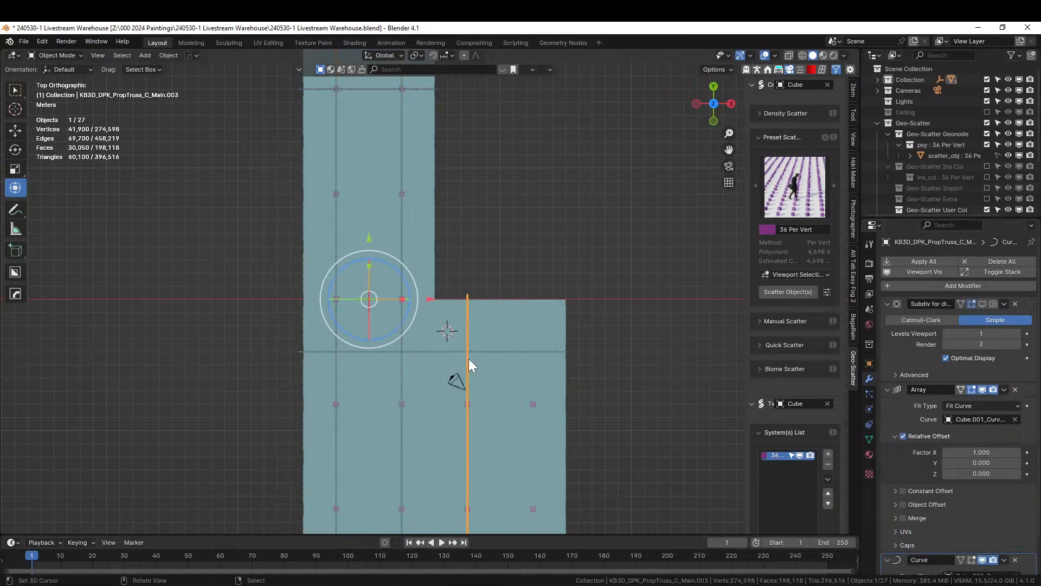
{"action": "left_click", "coordinate": [936, 284]}
{"action": "mouse_move", "coordinate": [936, 283]}
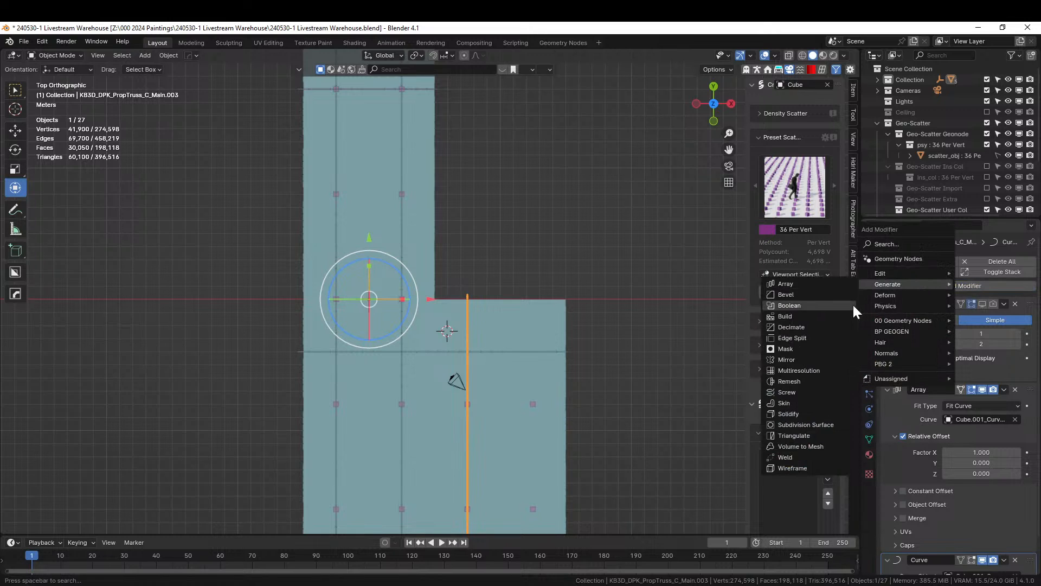
{"action": "left_click", "coordinate": [798, 284]}
- Replace the relative offset in the shorter truss's second array with a constant X offset of 5 m
{"action": "scroll", "coordinate": [926, 420], "scroll_direction": "down", "scroll_amount": 8}
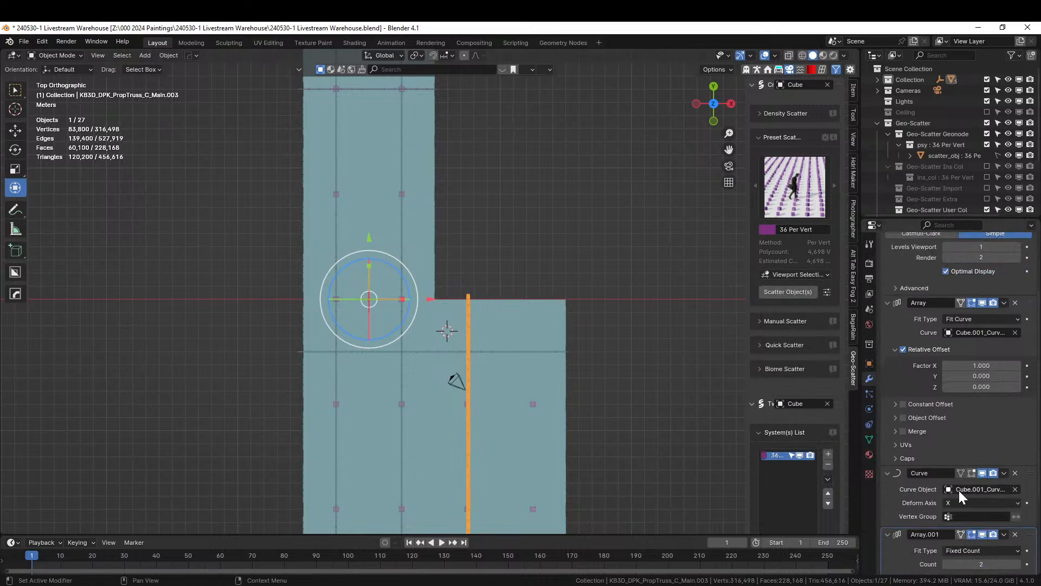
{"action": "left_click", "coordinate": [903, 458]}
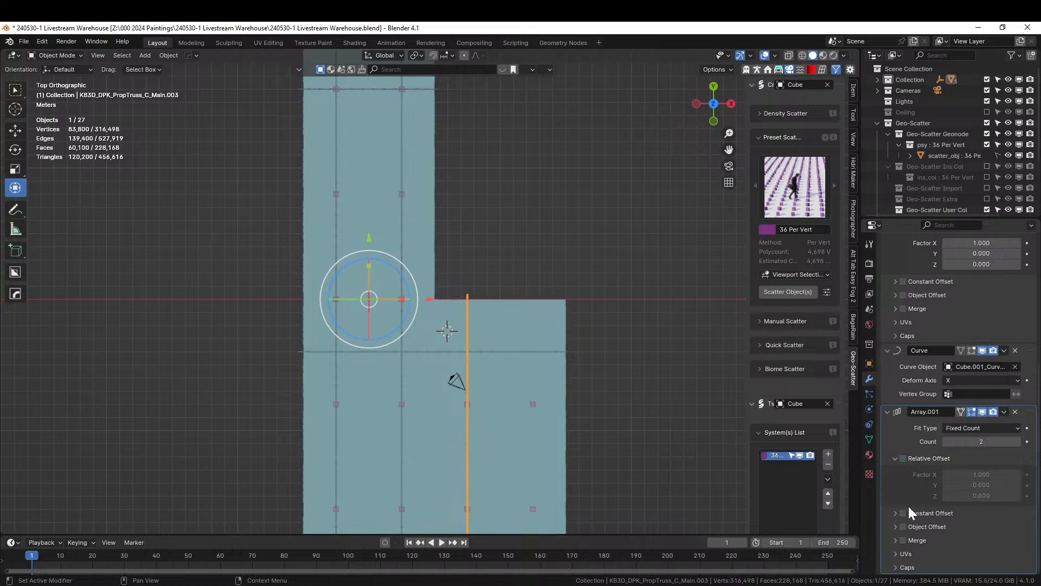
{"action": "left_click", "coordinate": [904, 513]}
{"action": "left_click", "coordinate": [896, 513]}
{"action": "double_click", "coordinate": [972, 529]}
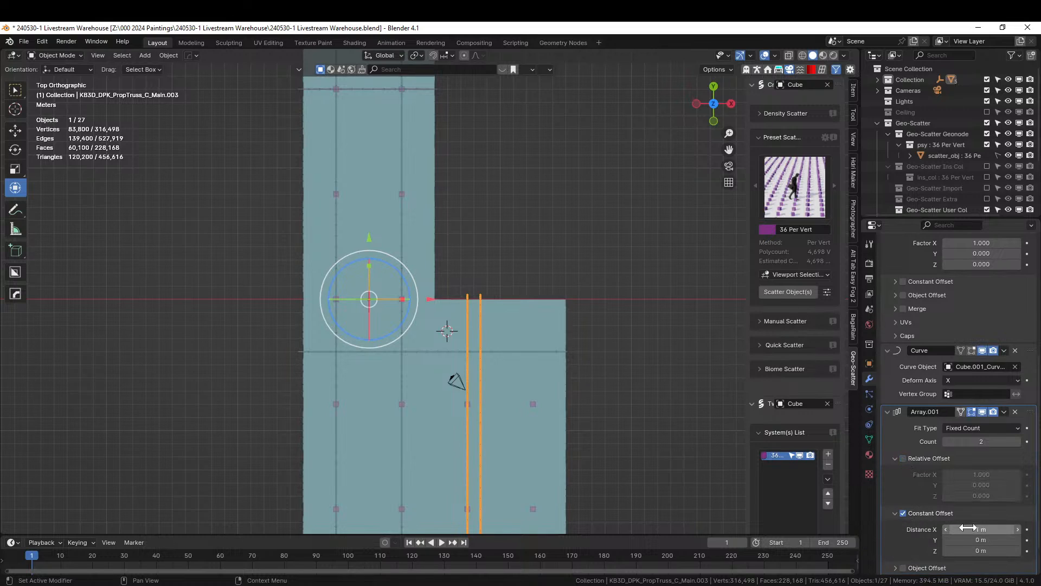
{"action": "type", "text": "5"}
{"action": "key", "text": "Return"}
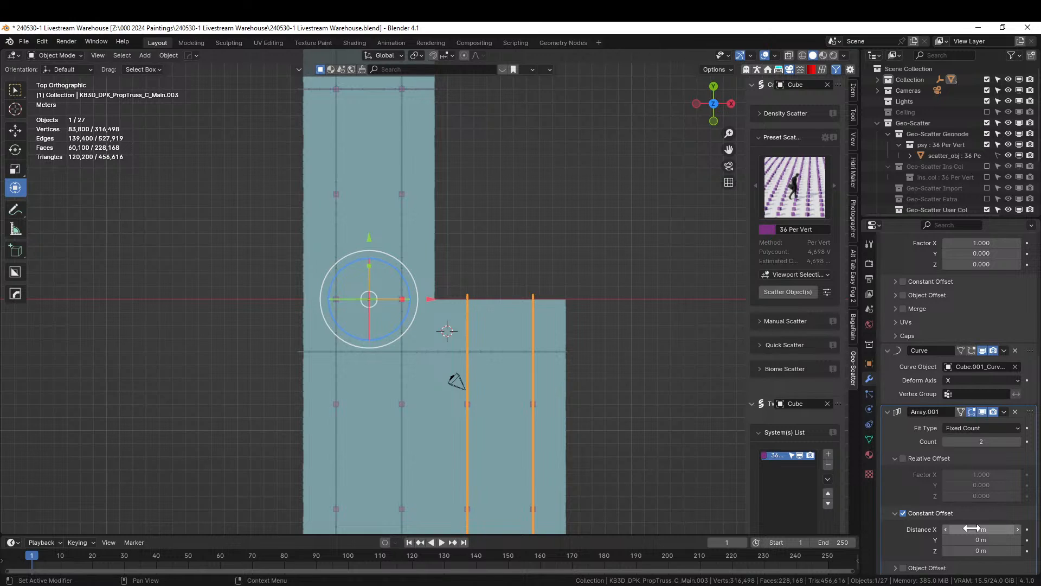
- Move the crosswise truss in the building's wide section -4 m along the Y axis onto the pillar row
{"action": "middle_click_drag", "start_coordinate": [390, 401], "coordinate": [469, 390]}
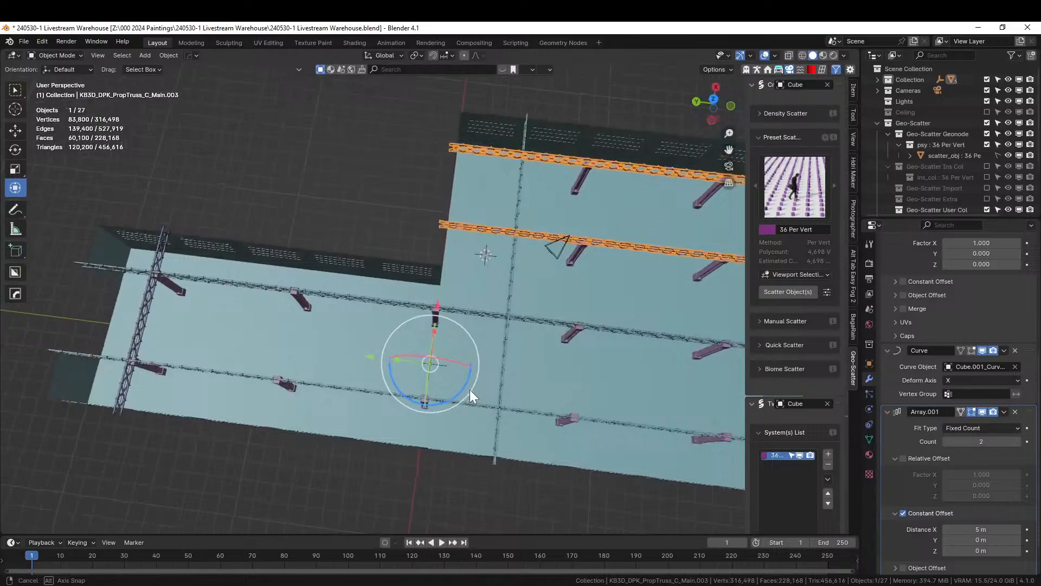
{"action": "left_click", "coordinate": [503, 367]}
{"action": "key", "text": "KP_7"}
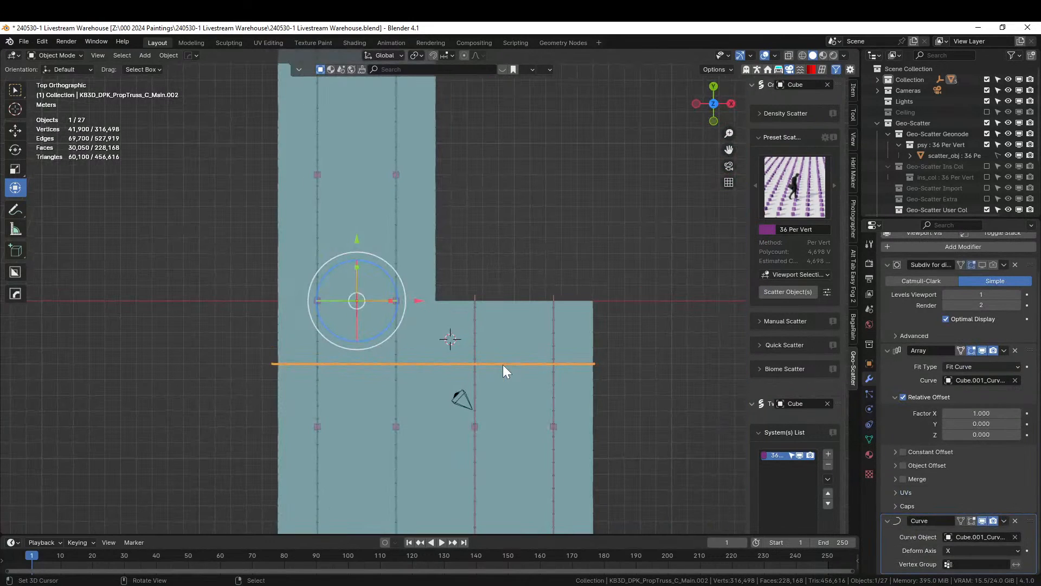
{"action": "key", "text": "g"}
{"action": "key", "text": "y"}
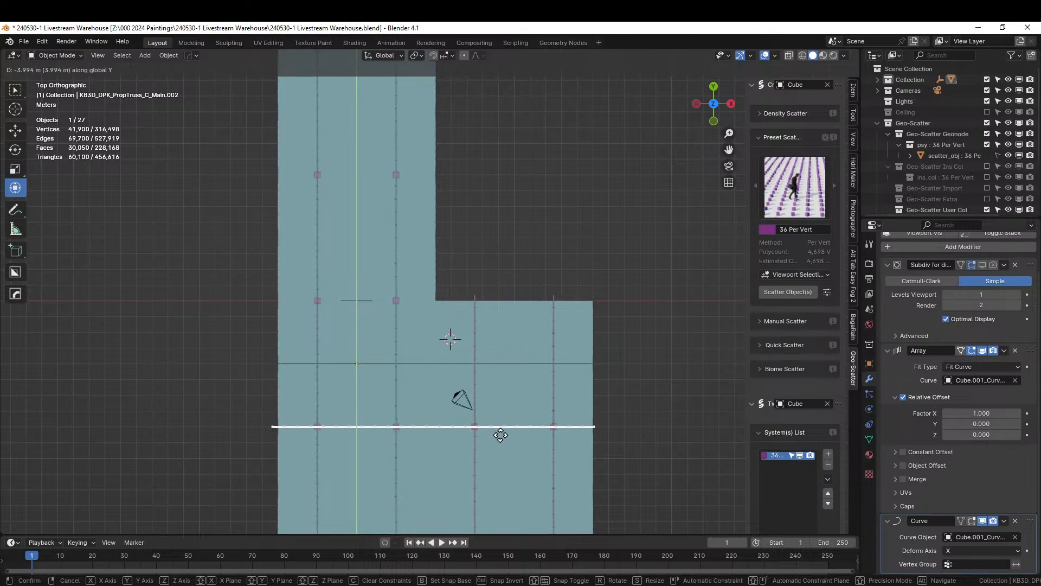
{"action": "left_click", "coordinate": [500, 435]}
{"action": "left_click", "coordinate": [140, 475]}
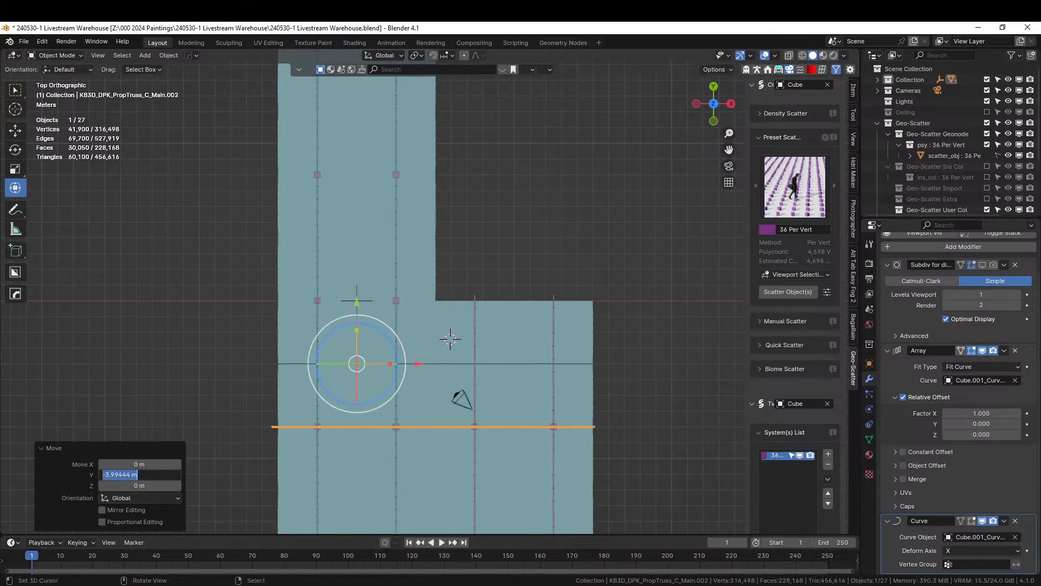
{"action": "type", "text": "-4"}
{"action": "key", "text": "Return"}
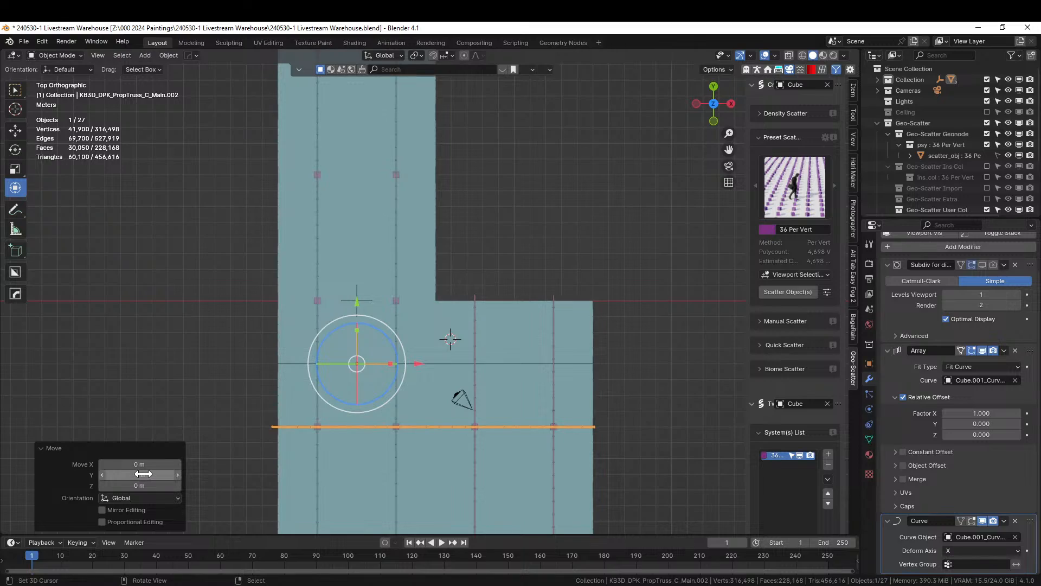
- Add a second Array modifier after the Curve modifier on the wide section's crosswise truss
{"action": "middle_click_drag", "start_coordinate": [394, 474], "coordinate": [404, 415]}
{"action": "key", "text": "KP_7"}
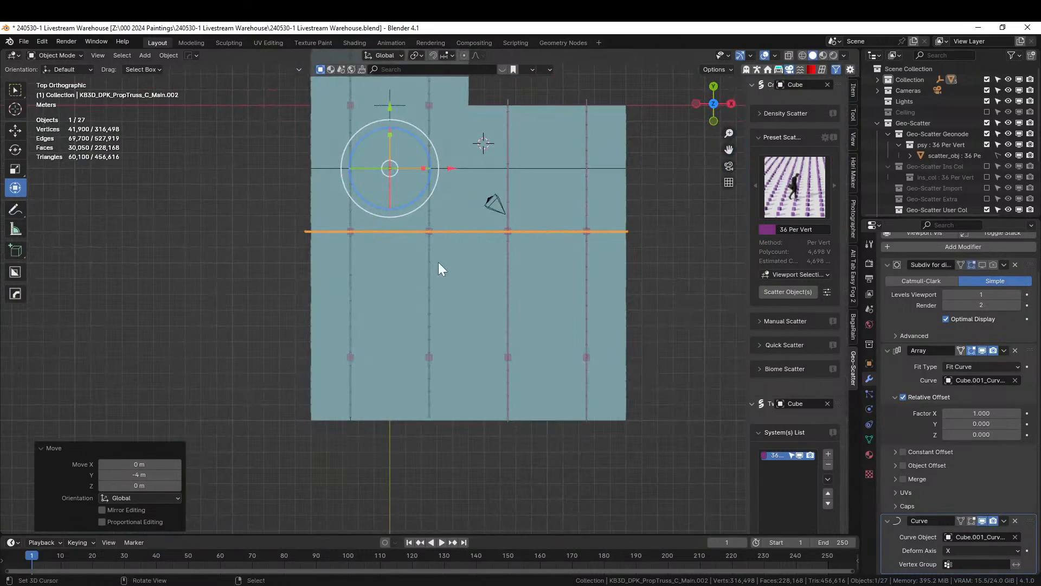
{"action": "left_click", "coordinate": [953, 247]}
{"action": "mouse_move", "coordinate": [952, 248]}
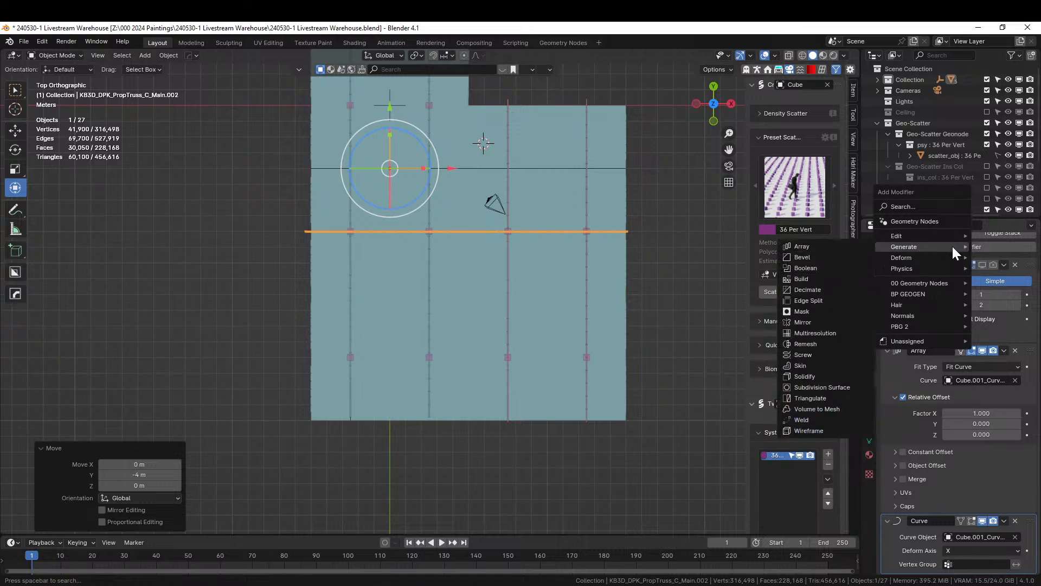
{"action": "left_click", "coordinate": [814, 246]}
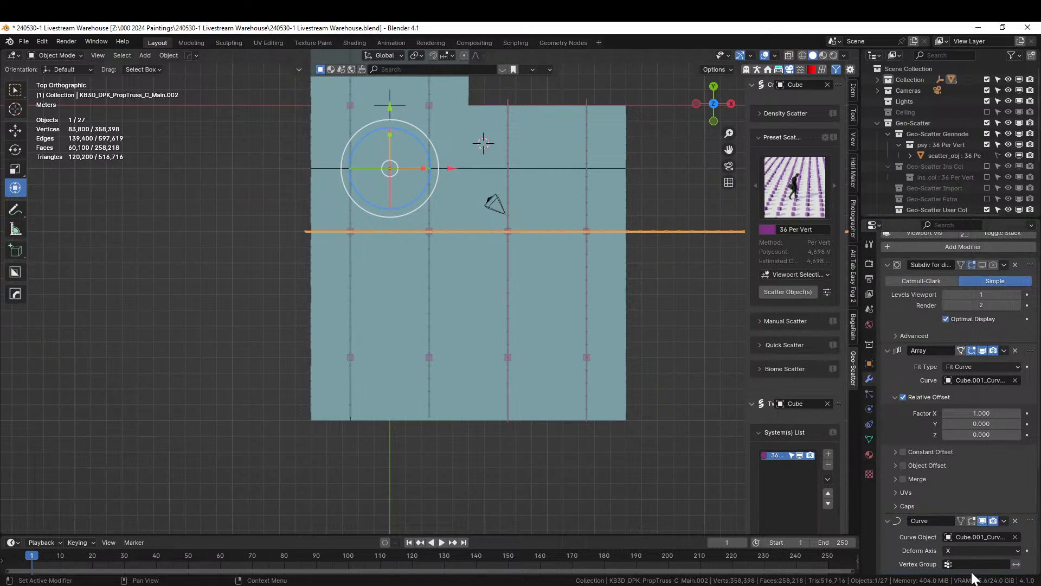
{"action": "scroll", "coordinate": [972, 558], "scroll_direction": "down", "scroll_amount": 5}
- Switch the wide crosswise truss's second array from relative to constant offset, with distances of 0 m in X and -8 m in Y
{"action": "left_click", "coordinate": [904, 459]}
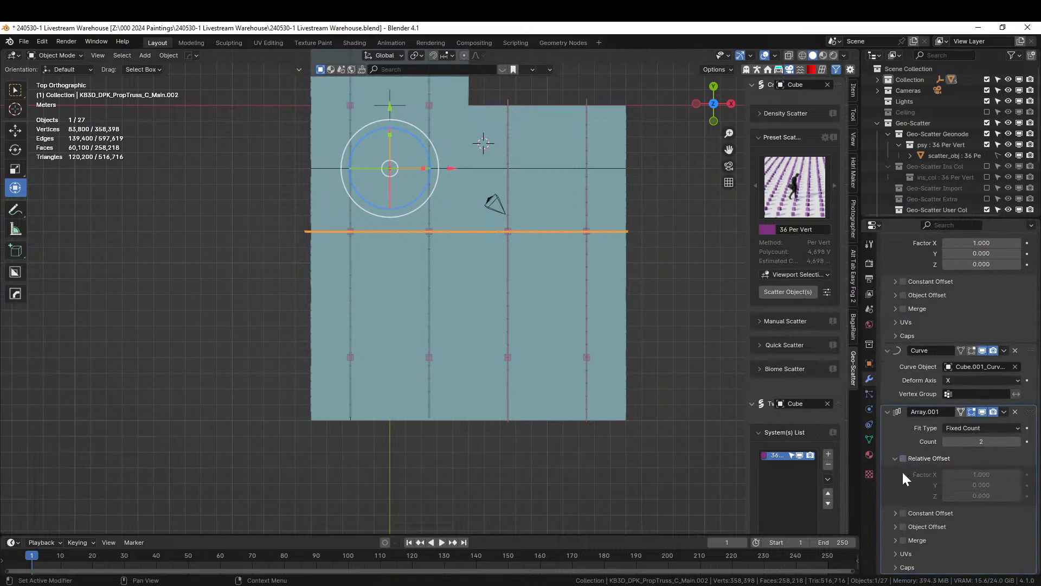
{"action": "left_click", "coordinate": [896, 515]}
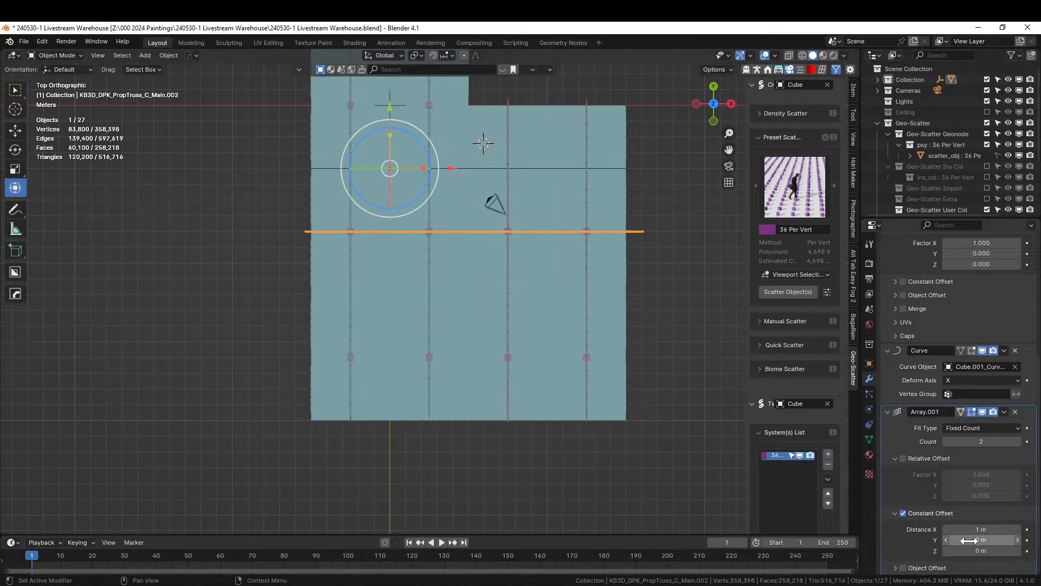
{"action": "left_click", "coordinate": [982, 528]}
{"action": "type", "text": "0"}
{"action": "key", "text": "Return"}
{"action": "left_click", "coordinate": [978, 539]}
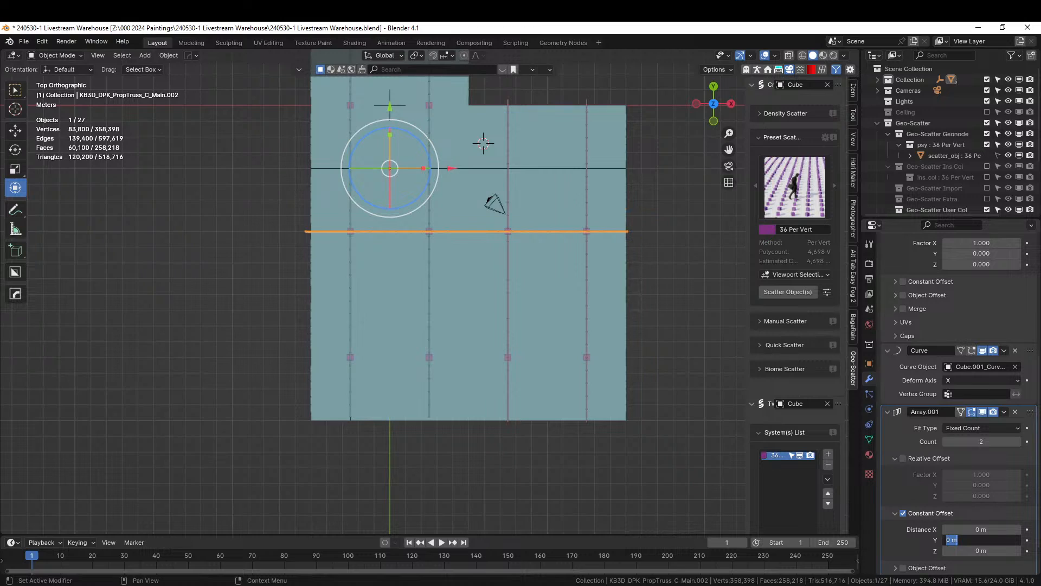
{"action": "type", "text": "5"}
{"action": "key", "text": "Return"}
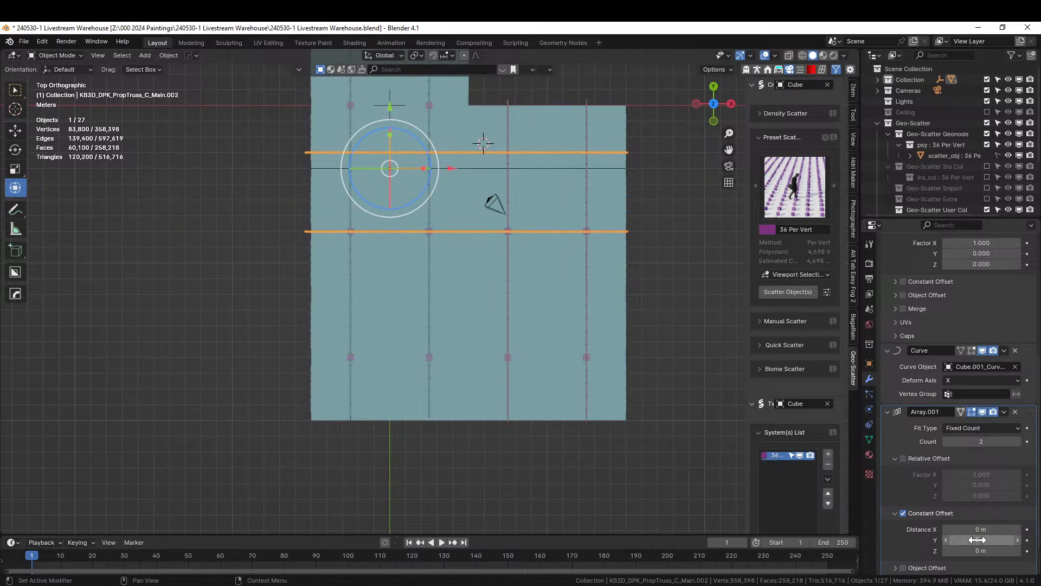
{"action": "left_click_drag", "start_coordinate": [977, 540], "coordinate": [977, 539]}
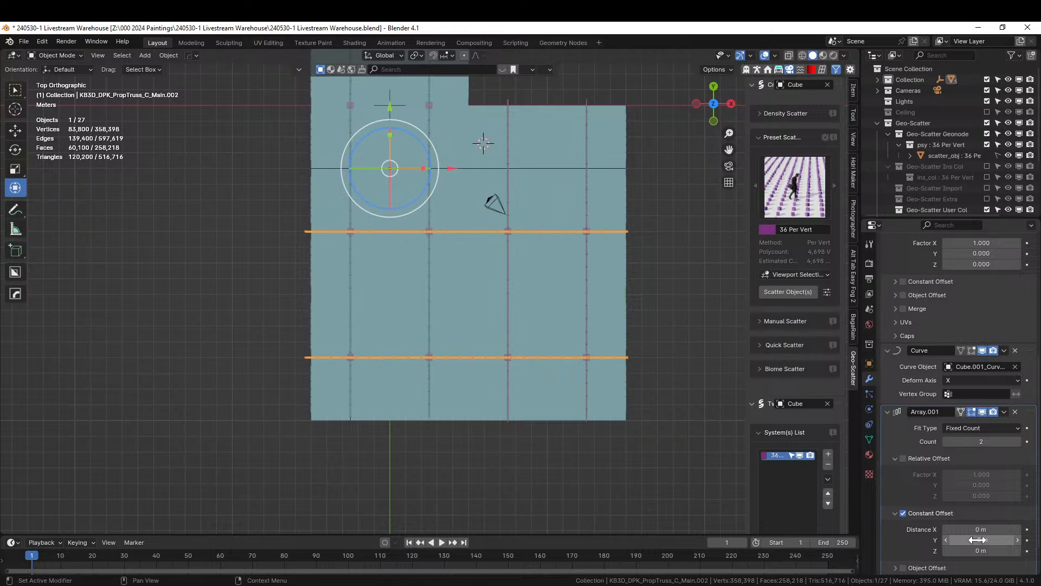
{"action": "left_click_drag", "start_coordinate": [978, 540], "coordinate": [978, 539]}
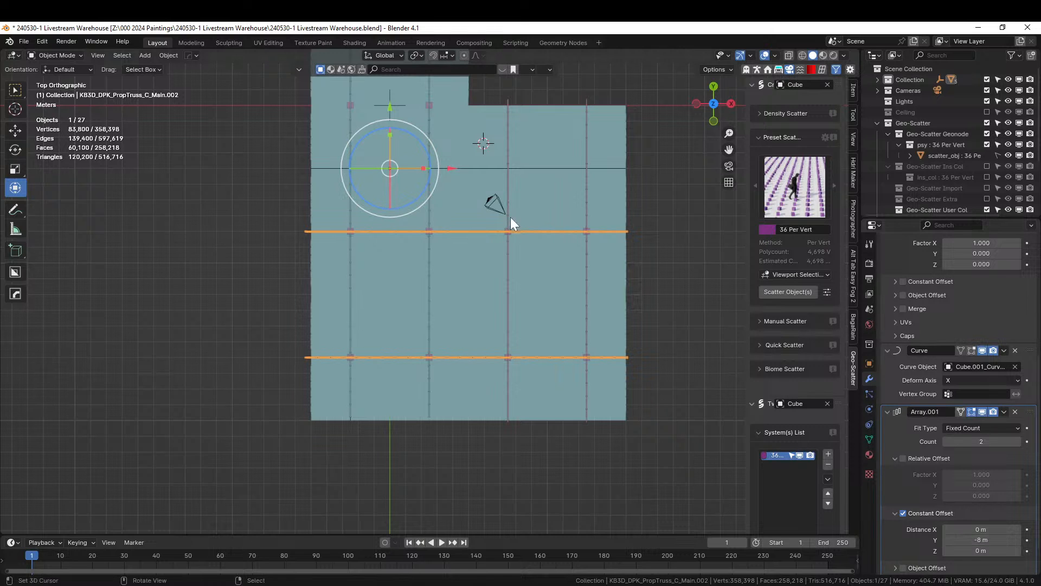
- Add a second Array modifier to the crosswise truss at the far end of the building's narrow section
{"action": "middle_click_drag", "start_coordinate": [339, 324], "coordinate": [375, 307]}
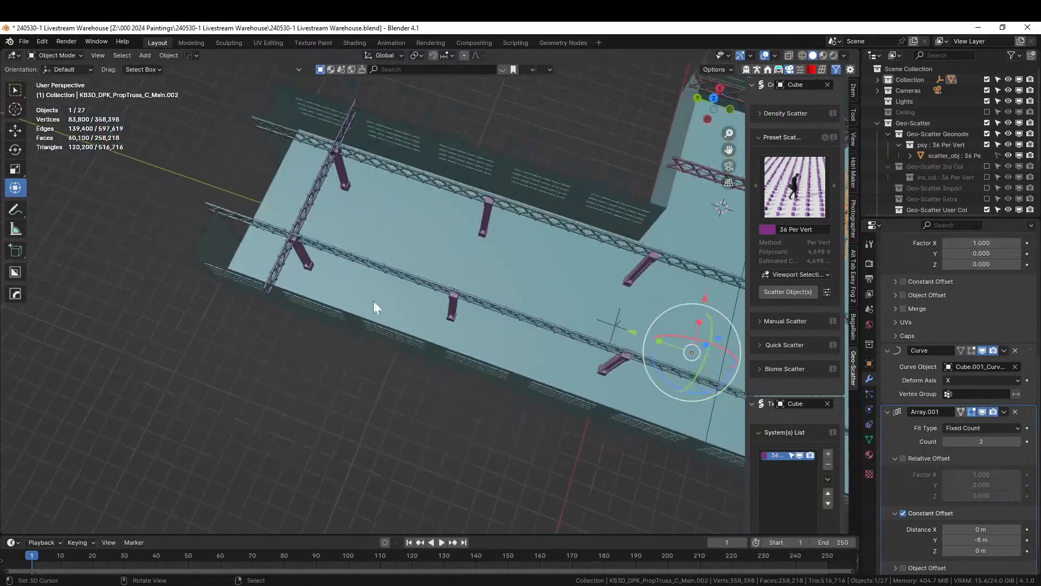
{"action": "left_click", "coordinate": [277, 252]}
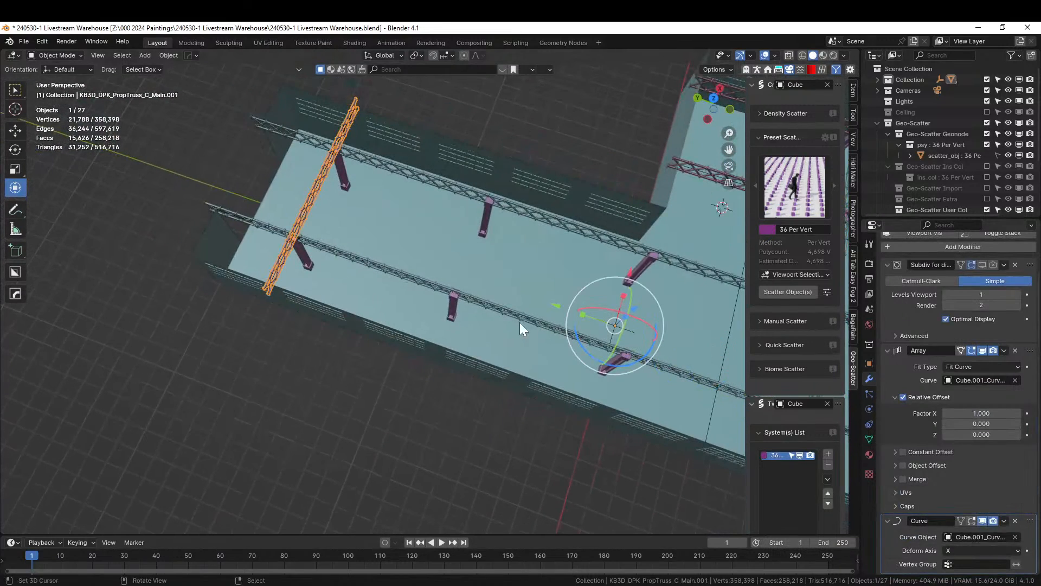
{"action": "key", "text": "q"}
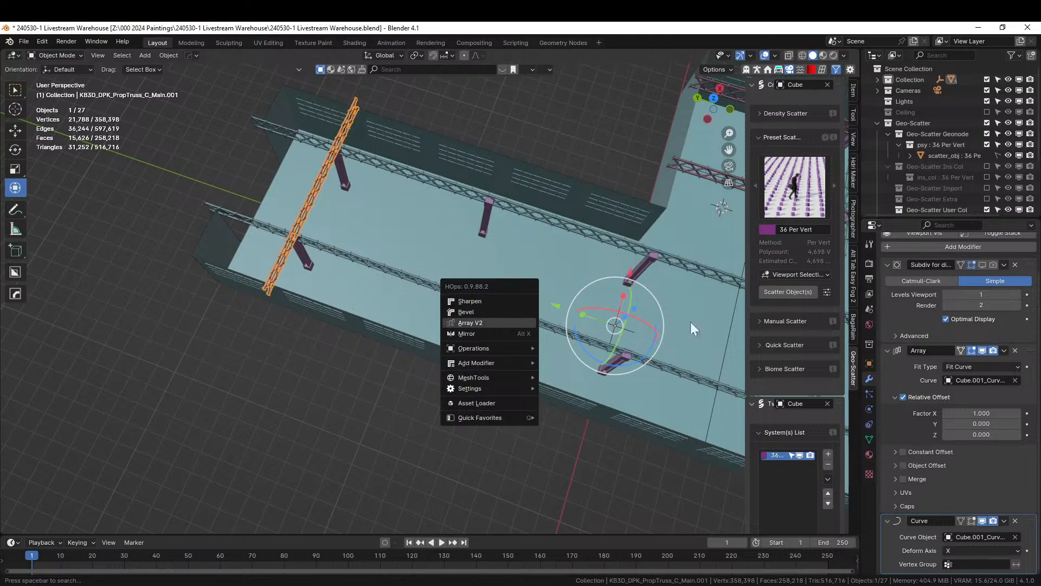
{"action": "left_click", "coordinate": [931, 249]}
{"action": "mouse_move", "coordinate": [903, 249]}
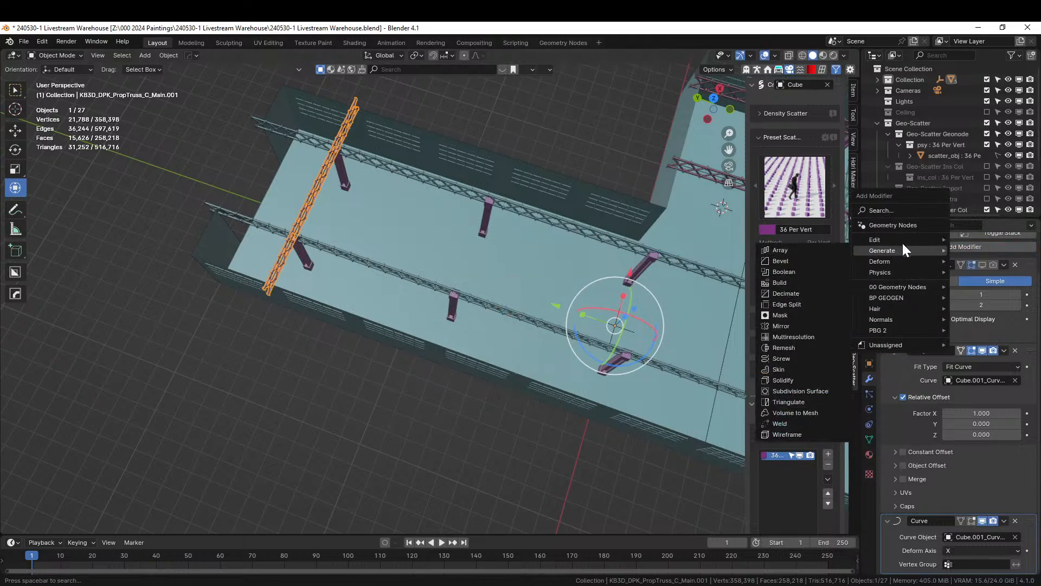
{"action": "left_click", "coordinate": [791, 249]}
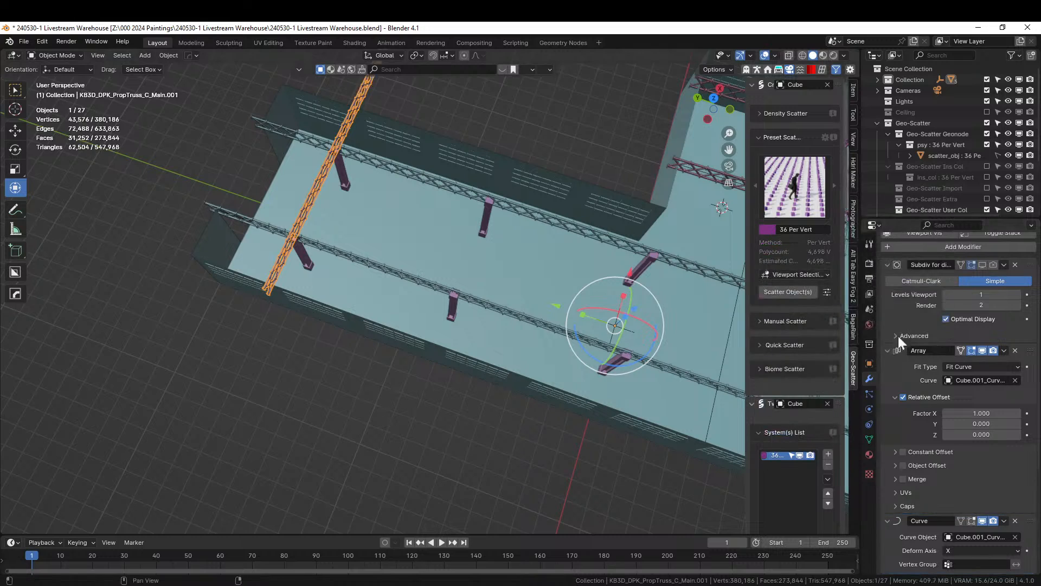
{"action": "scroll", "coordinate": [930, 398], "scroll_direction": "down", "scroll_amount": 6}
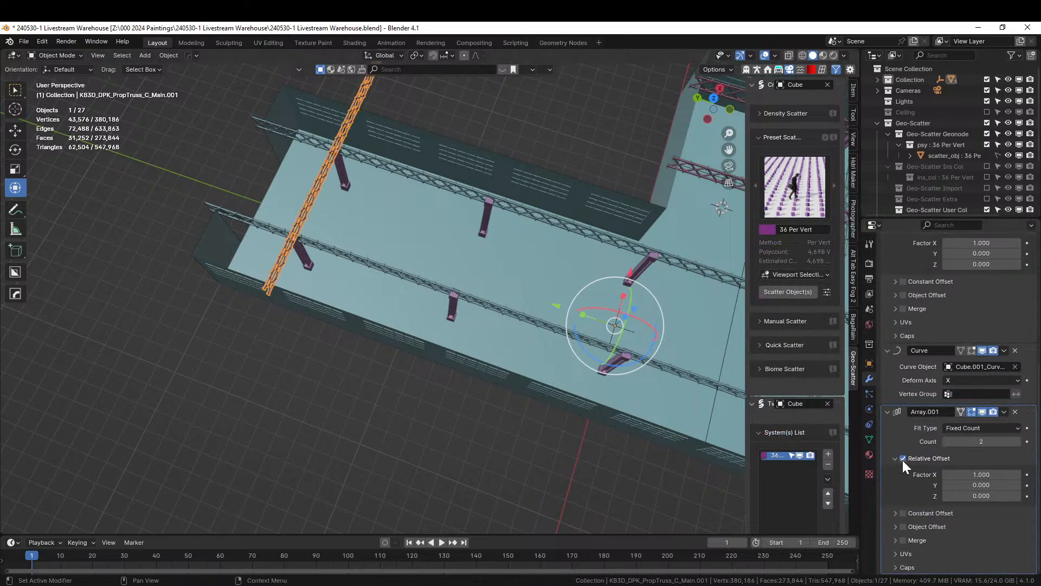
- Give the narrow crosswise truss's second array a constant offset of 0 m in X and -8 m in Y instead of relative, with a count of 3
{"action": "left_click", "coordinate": [903, 458]}
{"action": "left_click", "coordinate": [902, 513]}
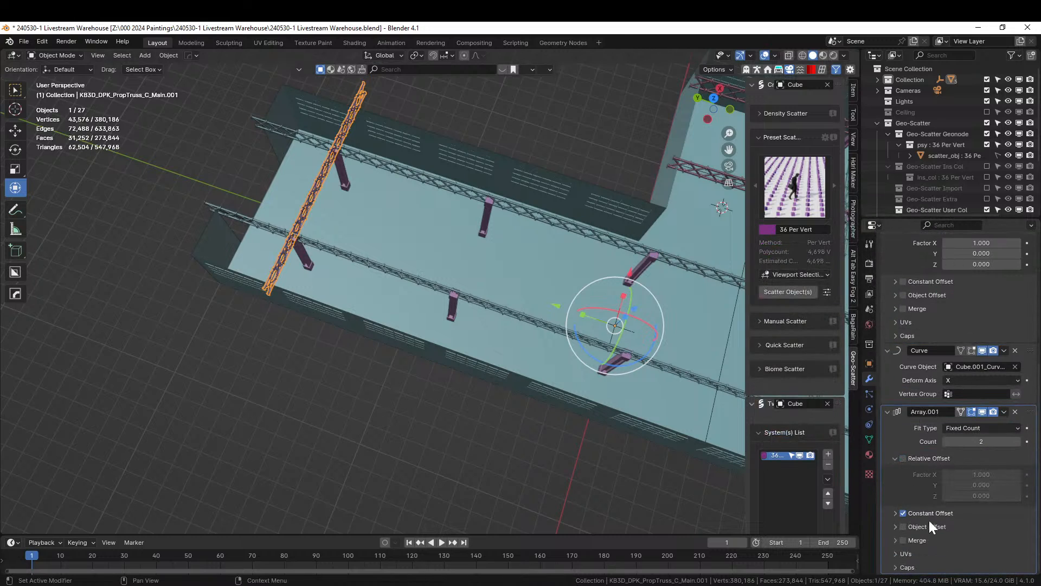
{"action": "left_click", "coordinate": [895, 513]}
{"action": "type", "text": "0"}
{"action": "key", "text": "Return"}
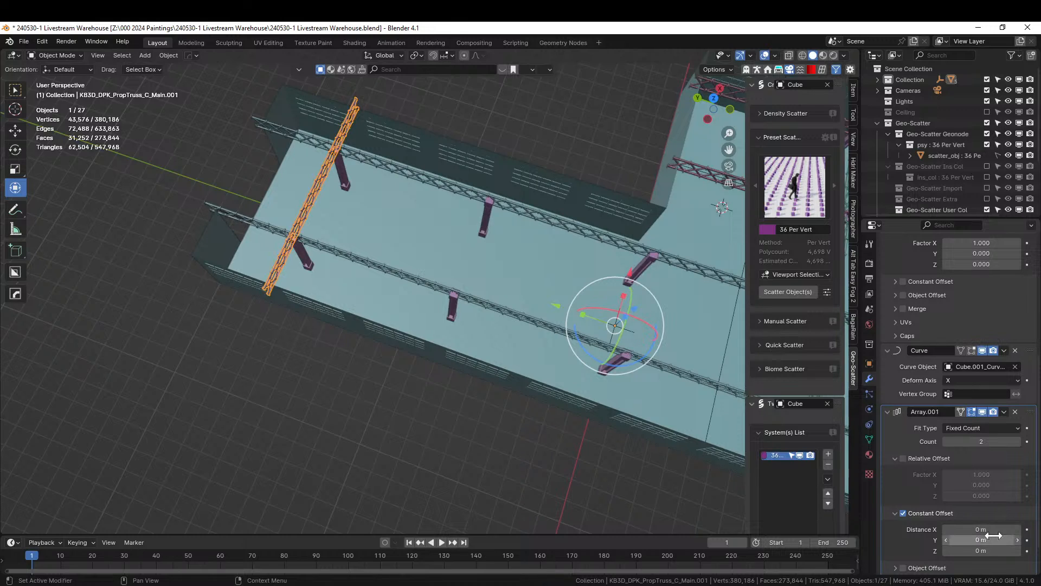
{"action": "type", "text": "-"}
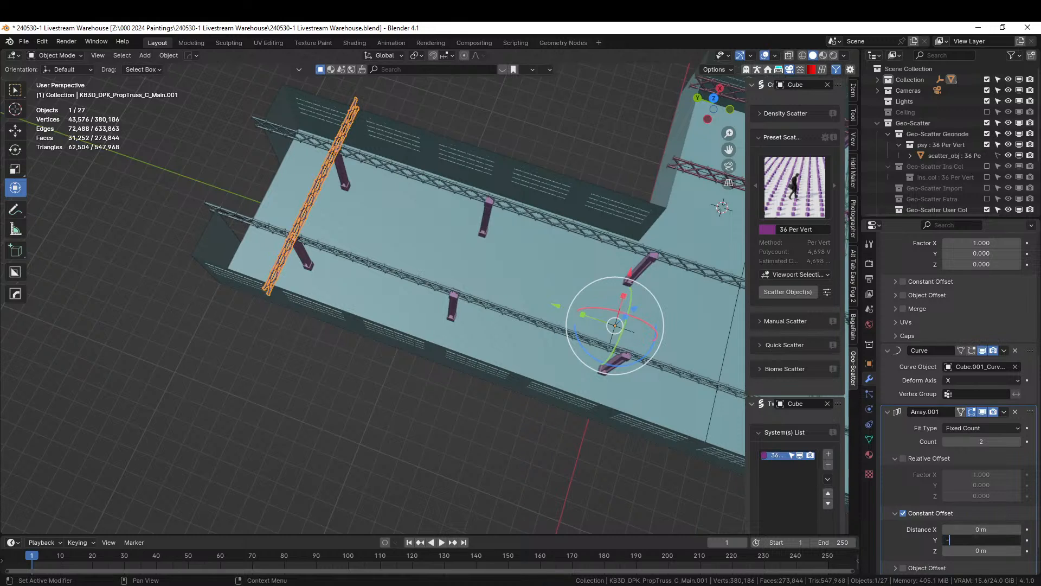
{"action": "type", "text": "8"}
{"action": "key", "text": "Return"}
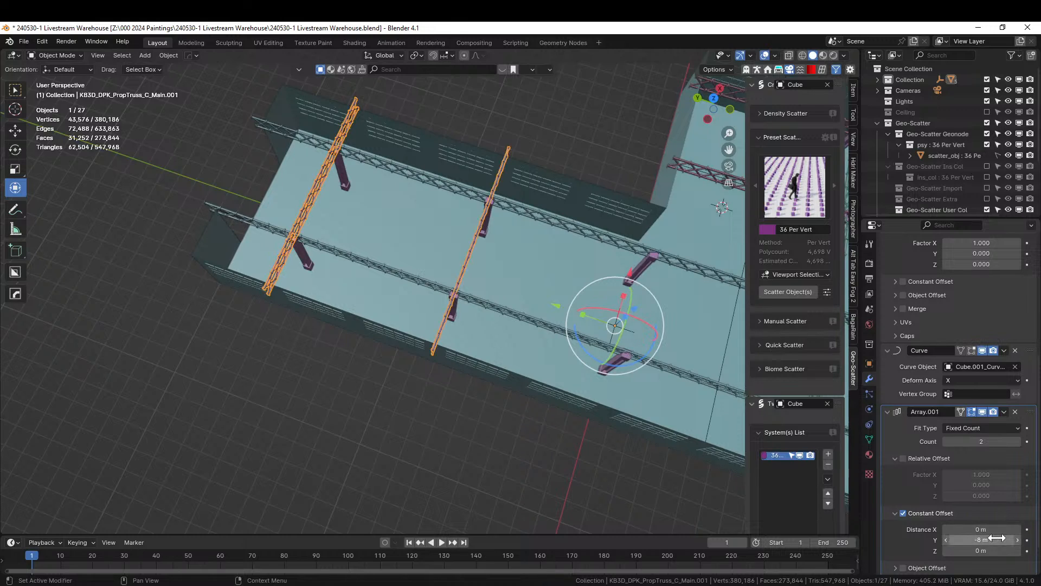
{"action": "left_click", "coordinate": [1017, 441]}
- Enable the Ceiling collection and check the trusses against the pillars from inside the warehouse
{"action": "middle_click_drag", "start_coordinate": [678, 396], "coordinate": [460, 233]}
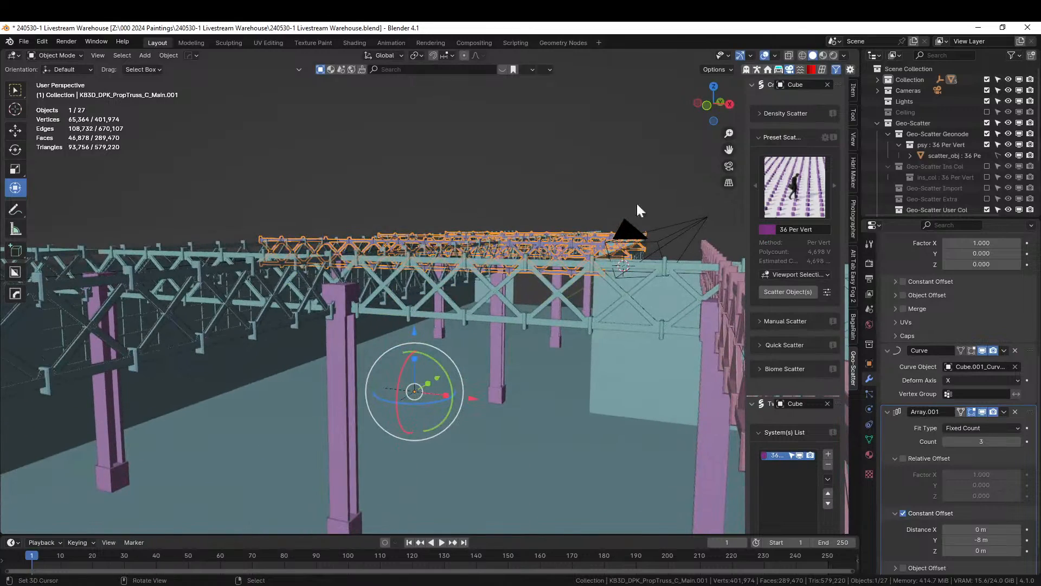
{"action": "left_click", "coordinate": [987, 112]}
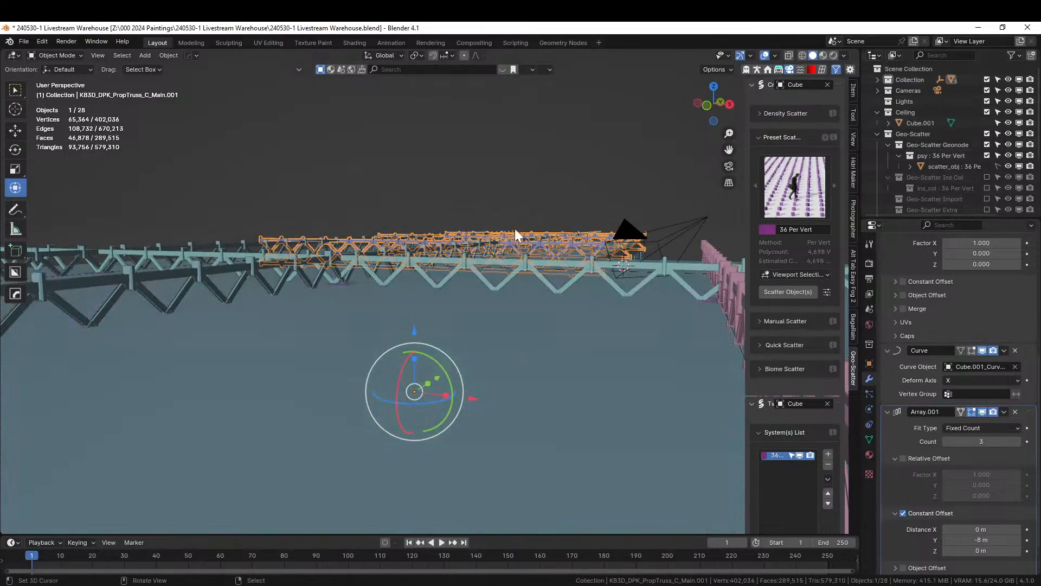
{"action": "scroll", "coordinate": [491, 236], "scroll_direction": "up", "scroll_amount": 10}
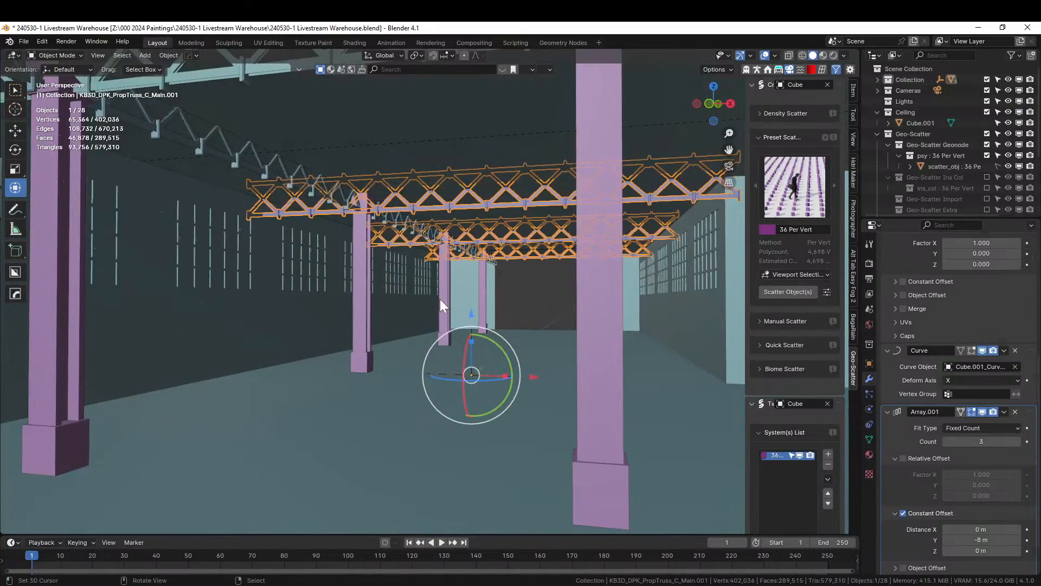
{"action": "left_click", "coordinate": [440, 298]}
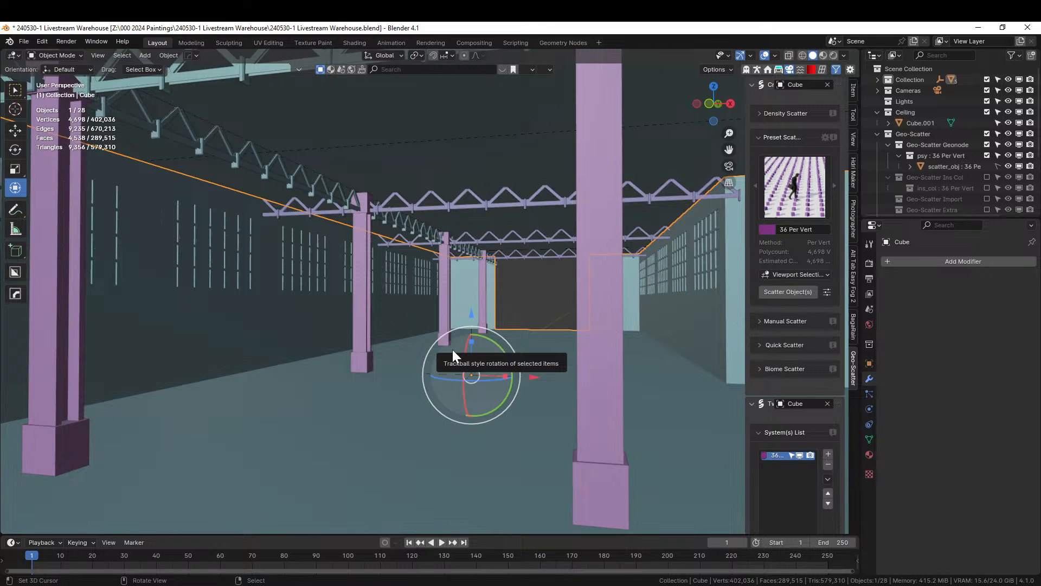
- Scale the narrow section's crosswise truss by 0.5 and apply its rotation and scale
{"action": "middle_click_drag", "start_coordinate": [328, 301], "coordinate": [239, 340]}
{"action": "left_click", "coordinate": [244, 342]}
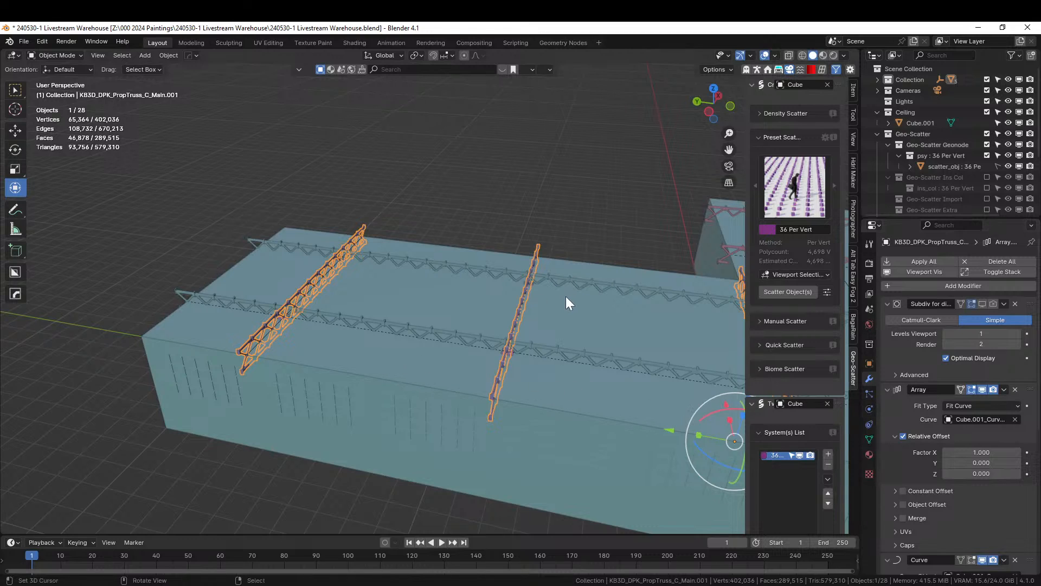
{"action": "type", "text": "s0.5"}
{"action": "key", "text": "Return"}
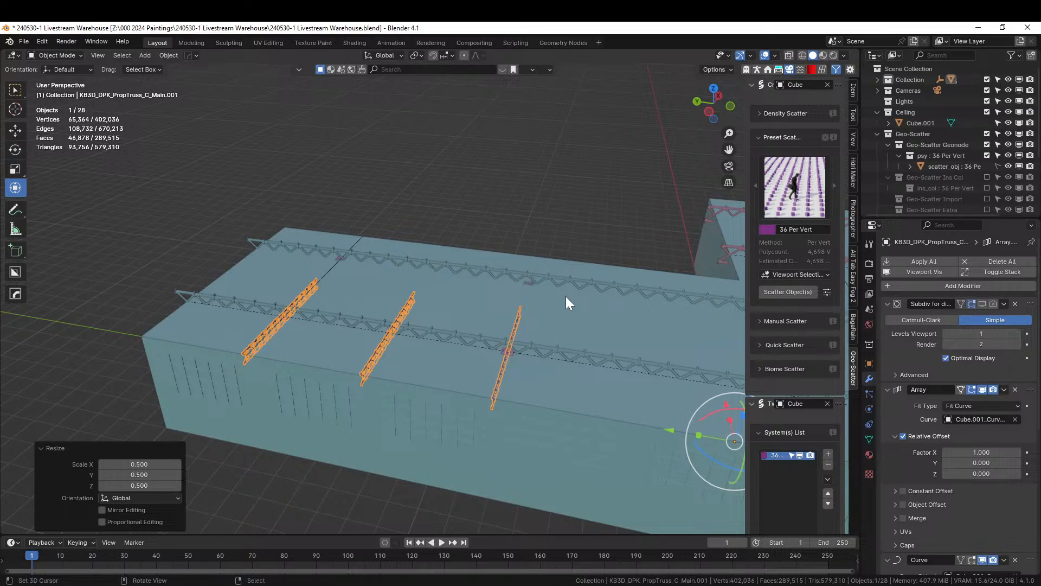
{"action": "key", "text": "ctrl+a"}
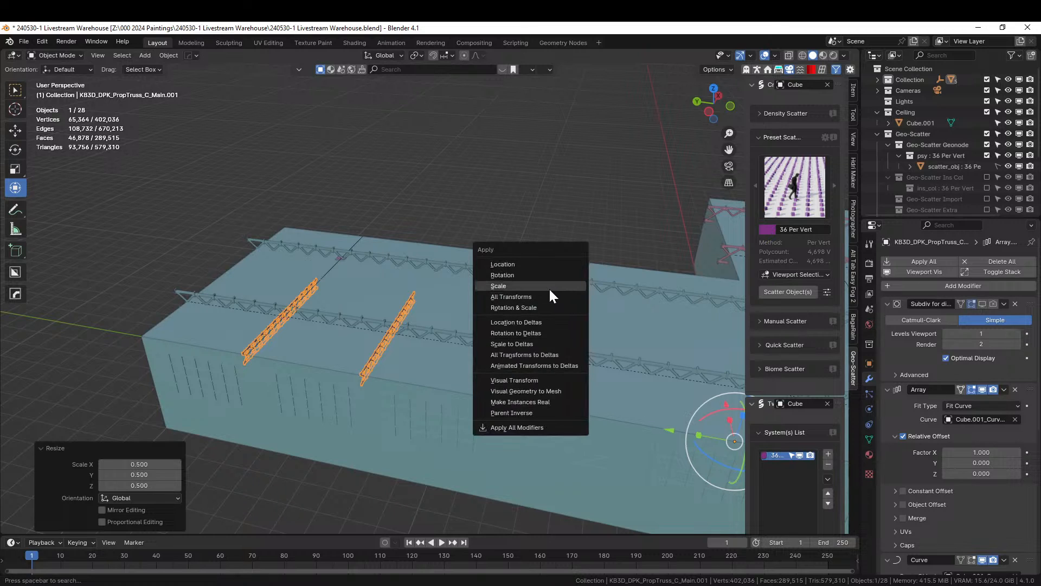
{"action": "left_click", "coordinate": [532, 306]}
- Scale the full-length lengthwise truss by 0.5 and apply its rotation and scale
{"action": "middle_click_drag", "start_coordinate": [567, 371], "coordinate": [221, 405]}
{"action": "left_click", "coordinate": [149, 380]}
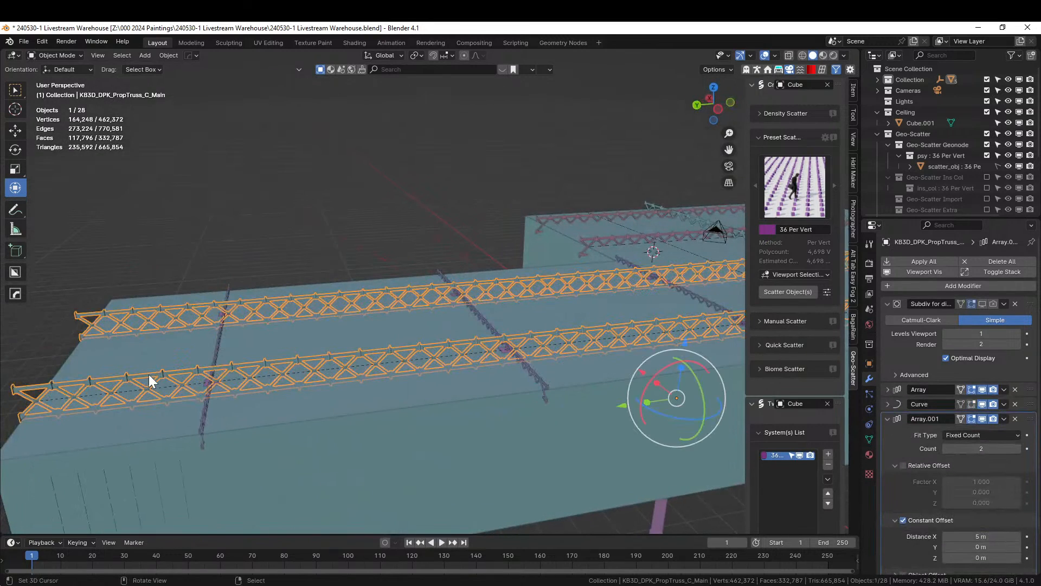
{"action": "key", "text": "Tab"}
{"action": "key", "text": "Tab"}
{"action": "type", "text": "s"}
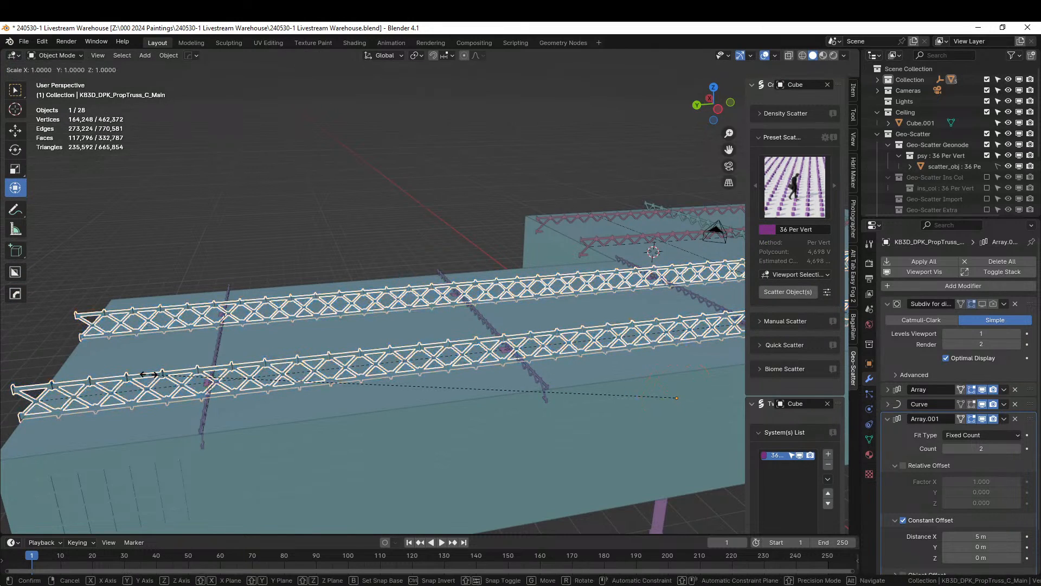
{"action": "type", "text": ".5"}
{"action": "key", "text": "Return"}
{"action": "key", "text": "ctrl+a"}
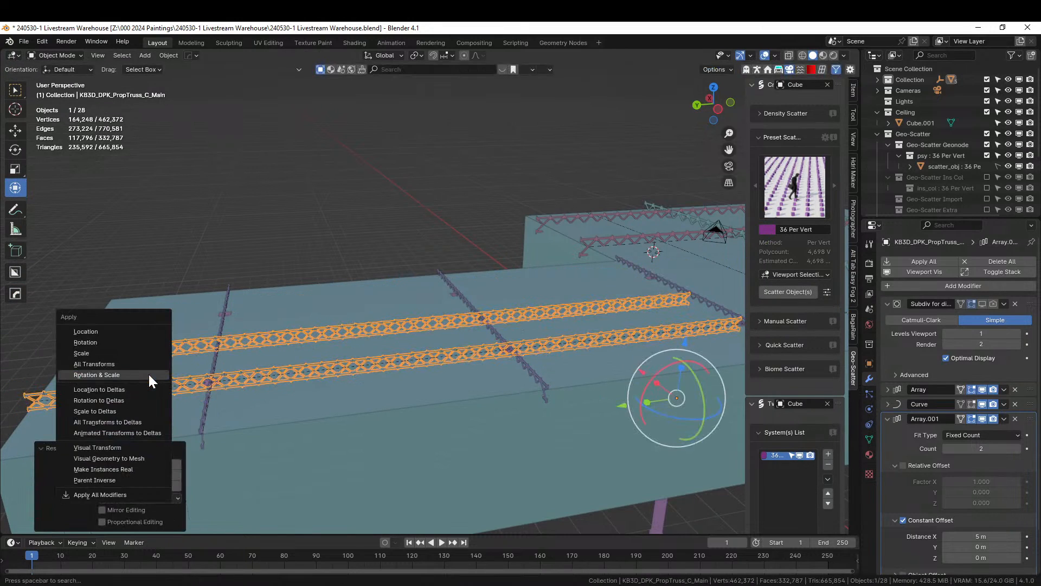
{"action": "left_click", "coordinate": [149, 375]}
{"action": "middle_click_drag", "start_coordinate": [149, 375], "coordinate": [184, 388], "text": "shift"}
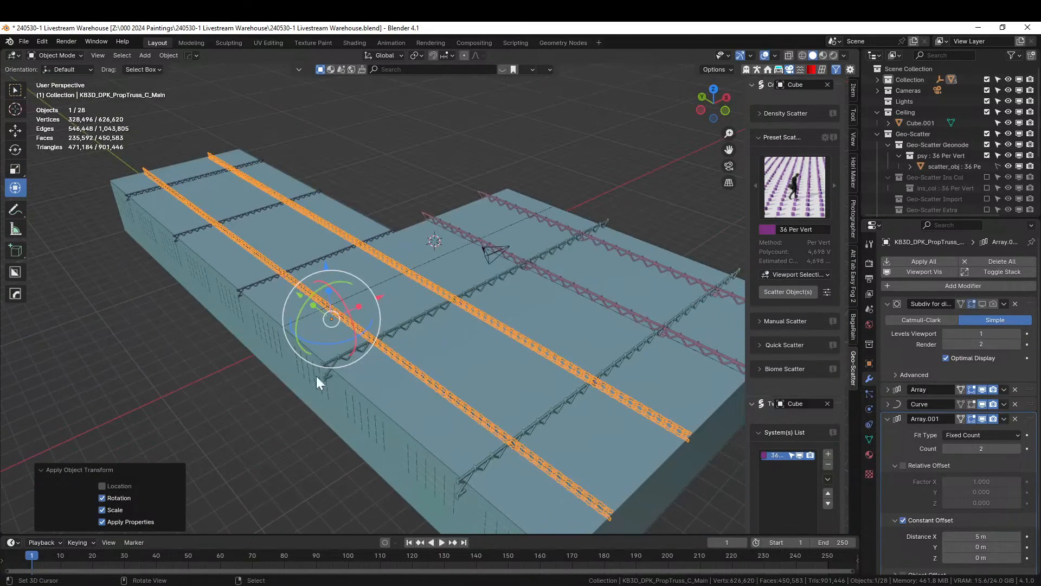
- Scale the wide section's crosswise truss by 0.5 and apply its rotation and scale
{"action": "key", "text": "ctrl+z"}
{"action": "type", "text": "s"}
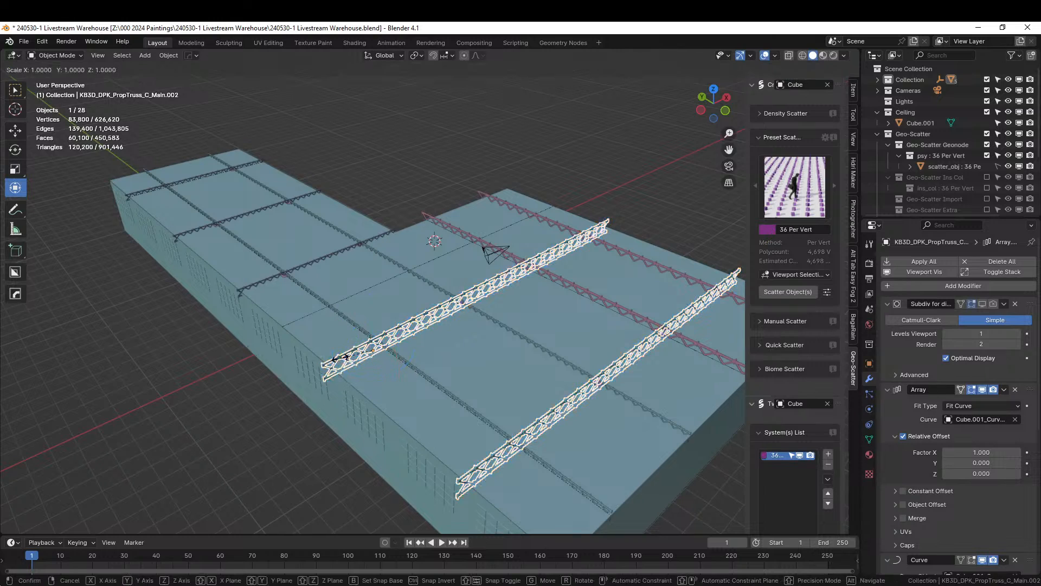
{"action": "type", "text": ".5"}
{"action": "key", "text": "Return"}
{"action": "key", "text": "ctrl+a"}
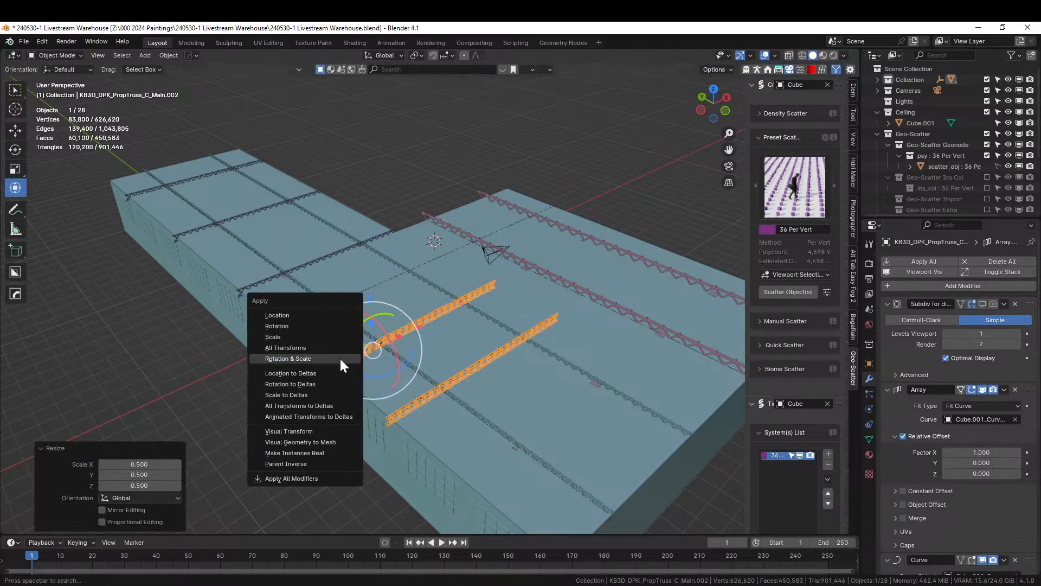
{"action": "left_click", "coordinate": [340, 358]}
- Scale the wide section's short lengthwise truss by 0.5 and apply its rotation and scale
{"action": "left_click", "coordinate": [465, 229]}
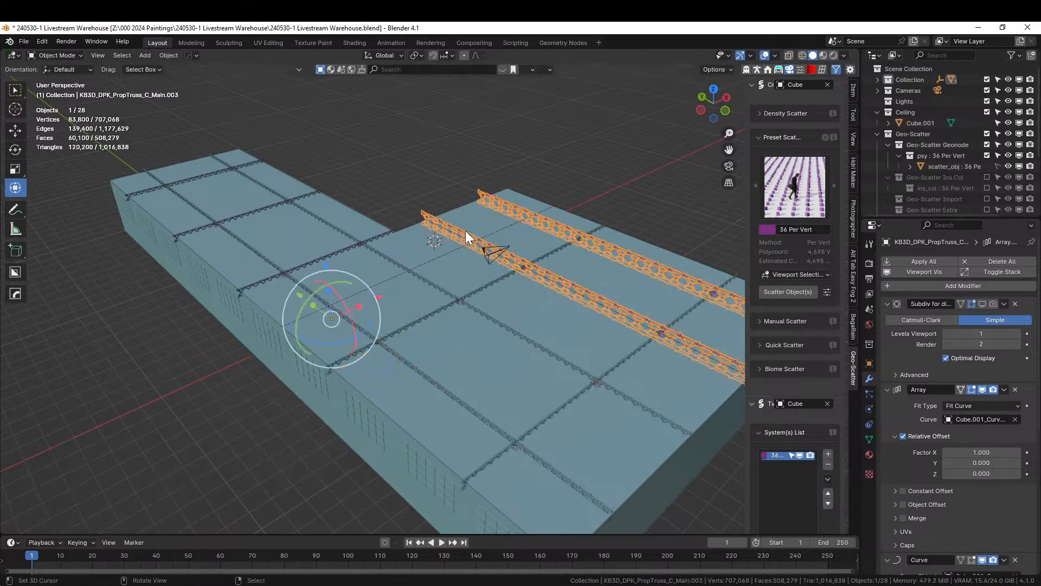
{"action": "type", "text": "s.5"}
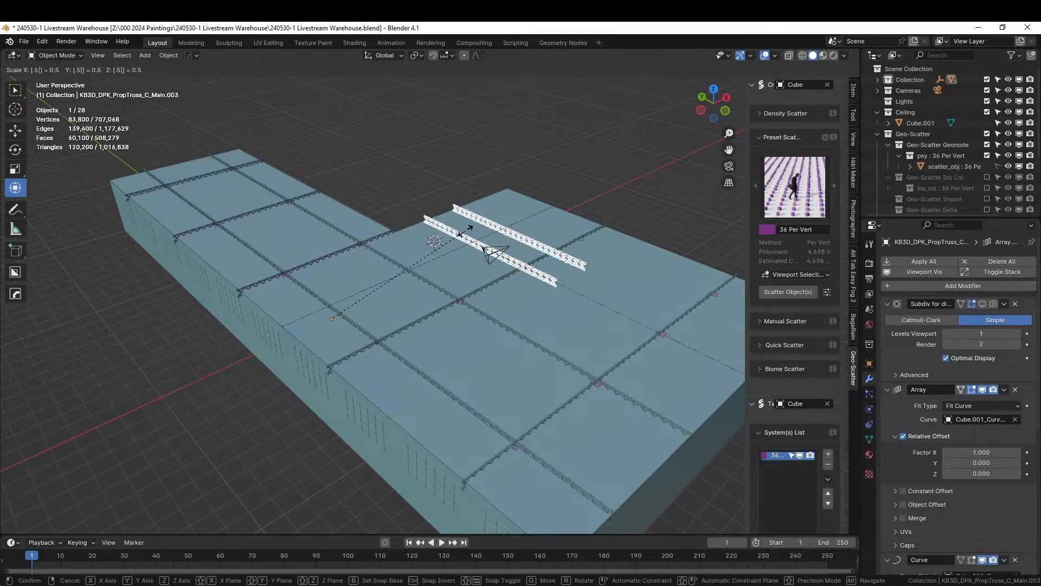
{"action": "key", "text": "Return"}
{"action": "key", "text": "ctrl+a"}
{"action": "left_click", "coordinate": [465, 233]}
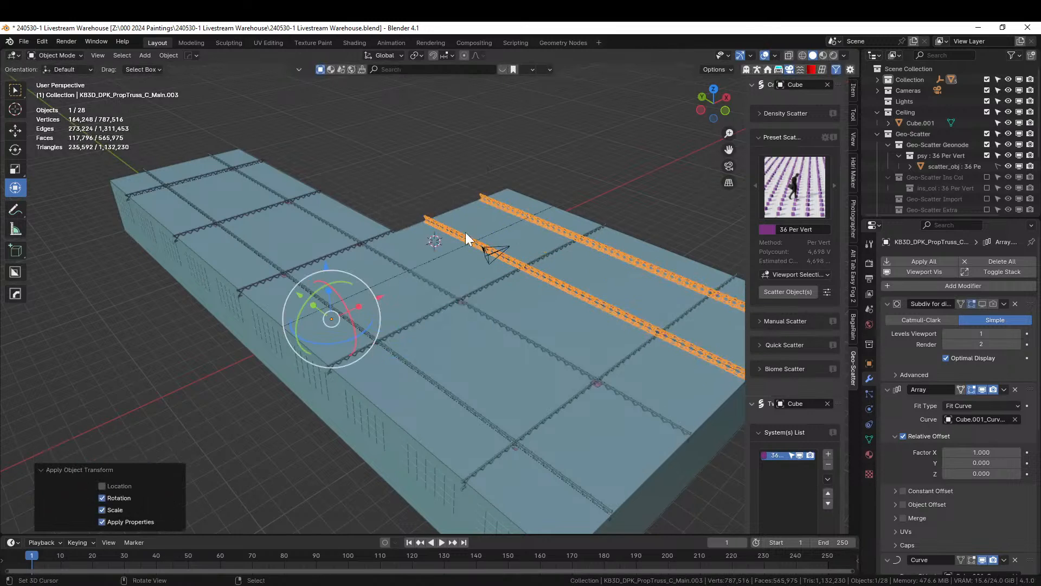
- Try to lower the four curves in the Guides collection together along the Z axis
{"action": "left_click", "coordinate": [407, 184]}
{"action": "scroll", "coordinate": [407, 185], "scroll_direction": "up", "scroll_amount": 3}
{"action": "middle_click_drag", "start_coordinate": [402, 185], "coordinate": [378, 362]}
{"action": "scroll", "coordinate": [315, 348], "scroll_direction": "down", "scroll_amount": 4}
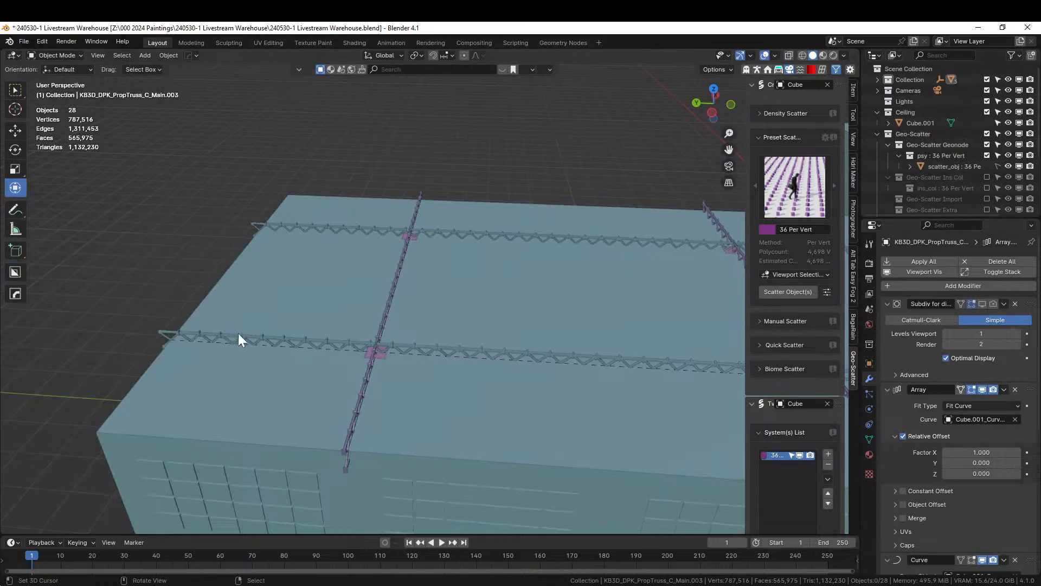
{"action": "scroll", "coordinate": [938, 114], "scroll_direction": "down", "scroll_amount": 2}
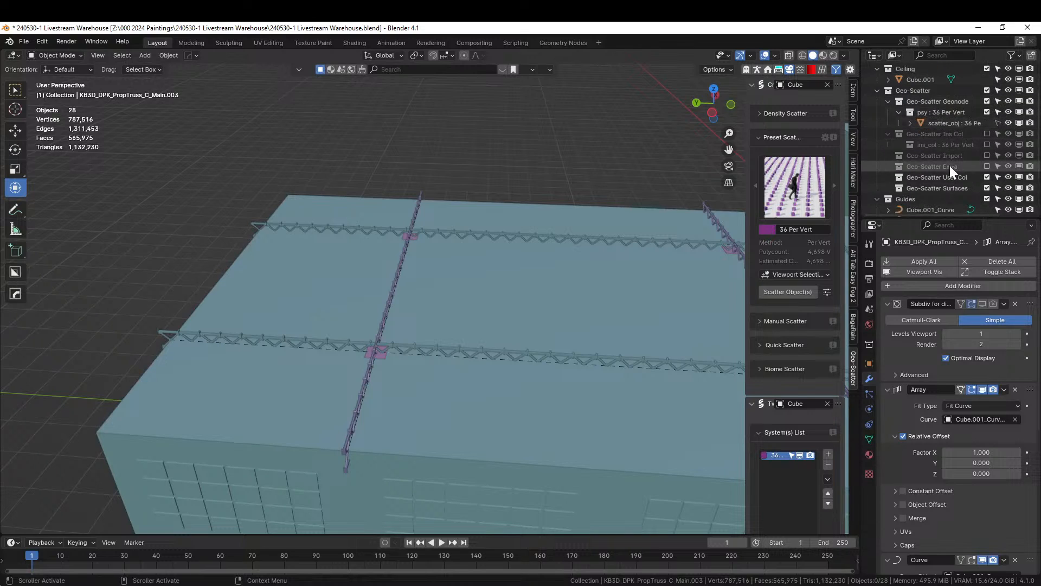
{"action": "scroll", "coordinate": [949, 169], "scroll_direction": "down", "scroll_amount": 2}
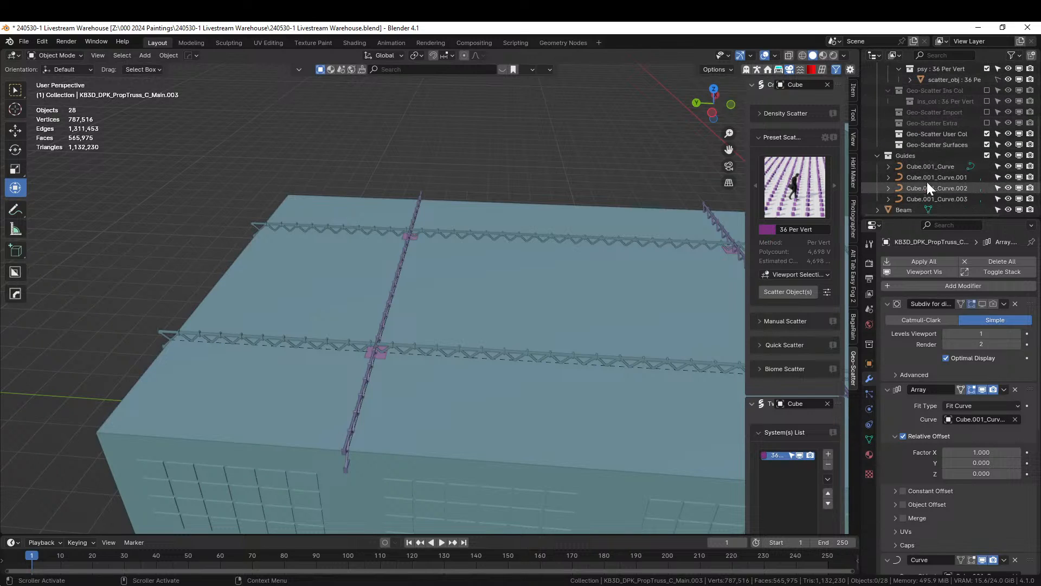
{"action": "left_click", "coordinate": [934, 168]}
{"action": "left_click", "coordinate": [930, 200], "text": "shift"}
{"action": "middle_click_drag", "start_coordinate": [555, 278], "coordinate": [541, 262]}
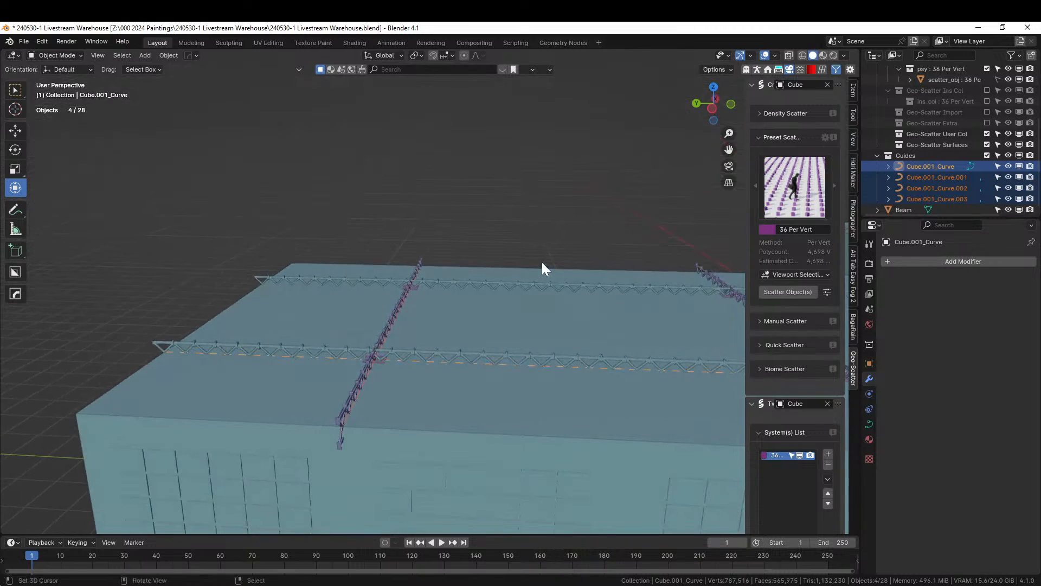
{"action": "key", "text": "g"}
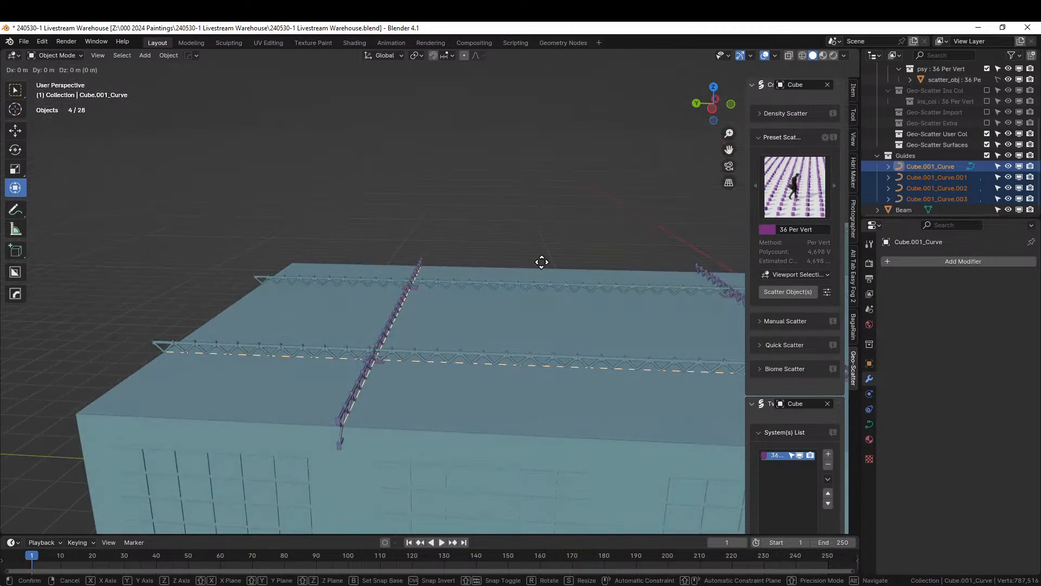
{"action": "key", "text": "z"}
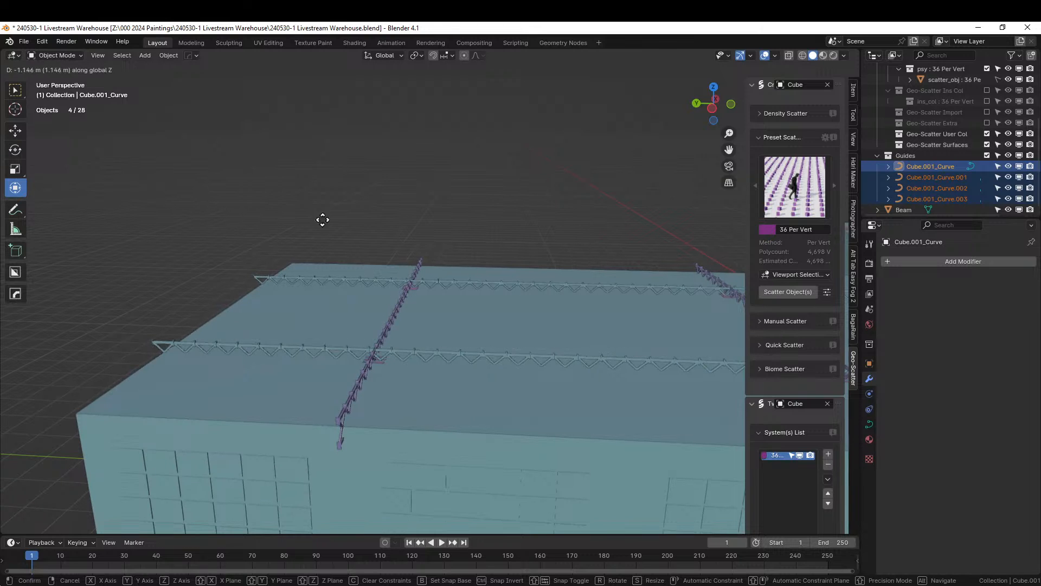
{"action": "left_click", "coordinate": [378, 251]}
- Select all four ceiling trusses and lower them together by about 0.25 m in Z
{"action": "right_click", "coordinate": [276, 344]}
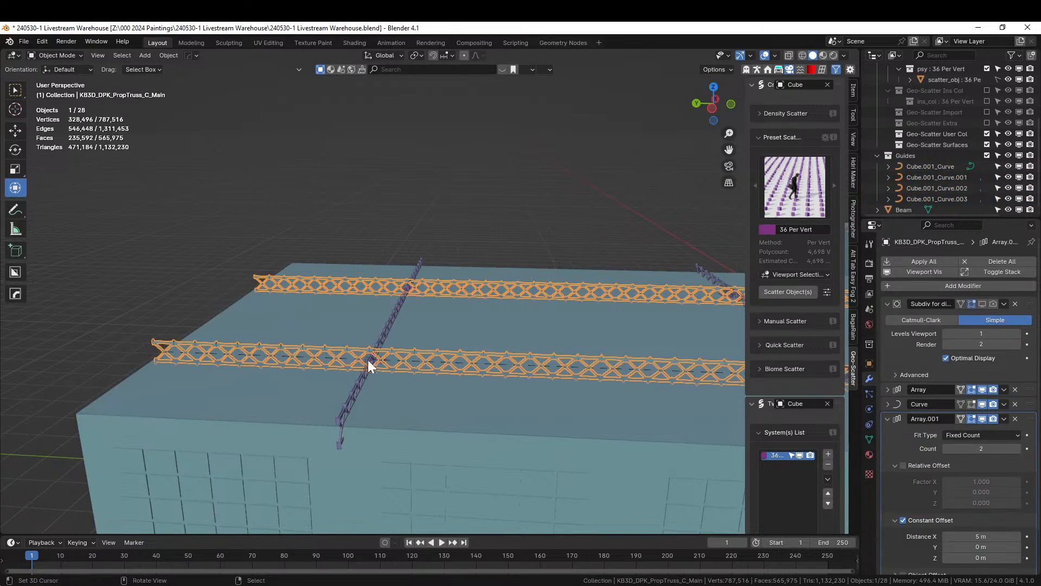
{"action": "right_click", "coordinate": [364, 372], "text": "shift"}
{"action": "middle_click_drag", "start_coordinate": [458, 383], "coordinate": [245, 505], "text": "shift"}
{"action": "right_click", "coordinate": [355, 314], "text": "shift"}
{"action": "mouse_move", "coordinate": [353, 314]}
{"action": "middle_mouse_down"}
{"action": "mouse_move", "coordinate": [414, 327]}
{"action": "mouse_move", "coordinate": [382, 308]}
{"action": "mouse_move", "coordinate": [451, 332]}
{"action": "mouse_move", "coordinate": [346, 302]}
{"action": "middle_mouse_up"}
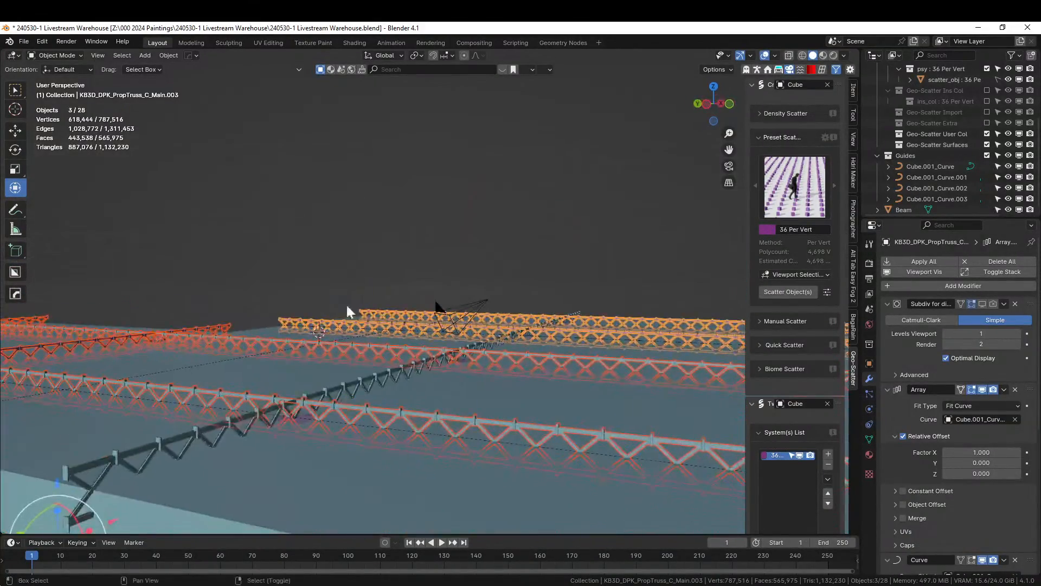
{"action": "right_click", "coordinate": [339, 384], "text": "shift"}
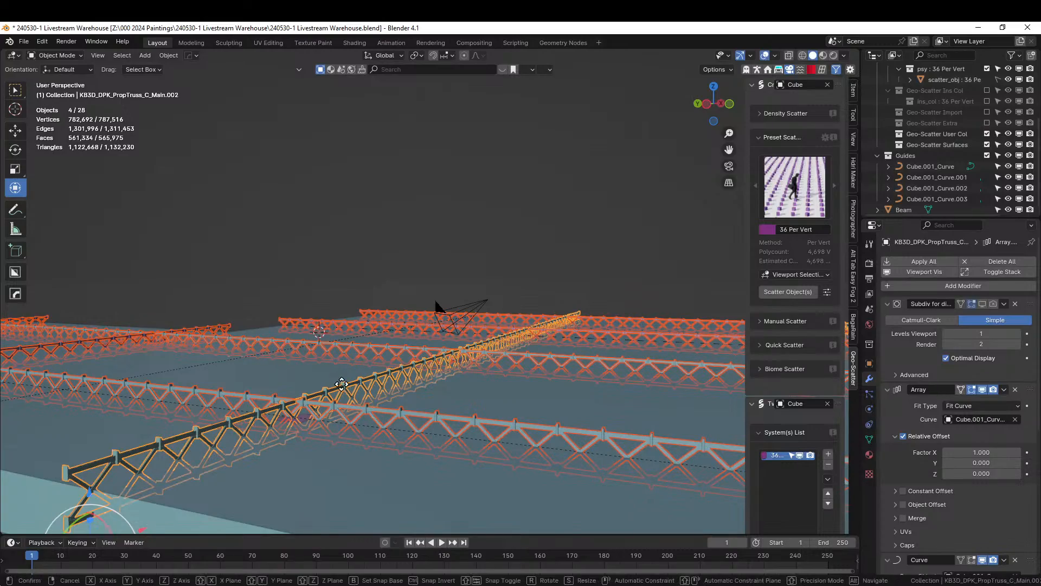
{"action": "key", "text": "g"}
{"action": "key", "text": "z"}
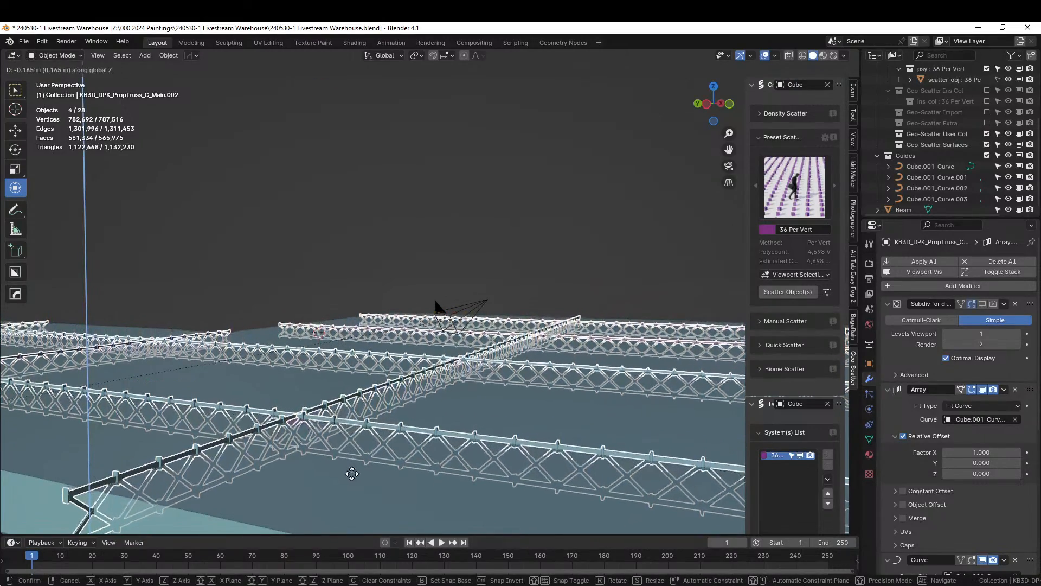
{"action": "left_click", "coordinate": [367, 509]}
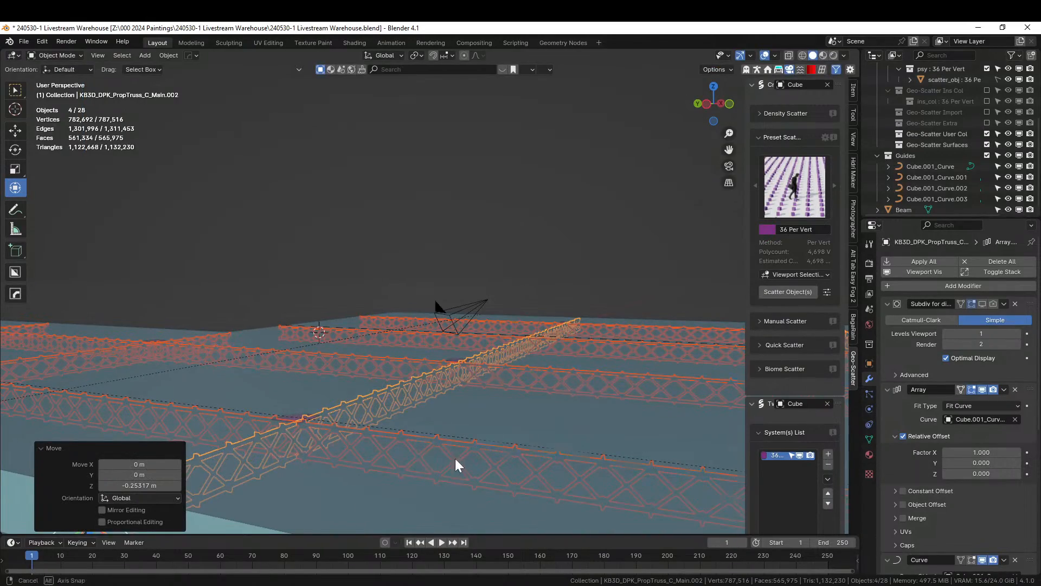
- Check from inside the warehouse how the lowered trusses meet the tops of the pillars
{"action": "middle_click_drag", "start_coordinate": [454, 458], "coordinate": [405, 120]}
{"action": "scroll", "coordinate": [375, 438], "scroll_direction": "up", "scroll_amount": 4}
{"action": "left_click", "coordinate": [308, 407]}
{"action": "middle_click_drag", "start_coordinate": [304, 412], "coordinate": [350, 358], "text": "shift"}
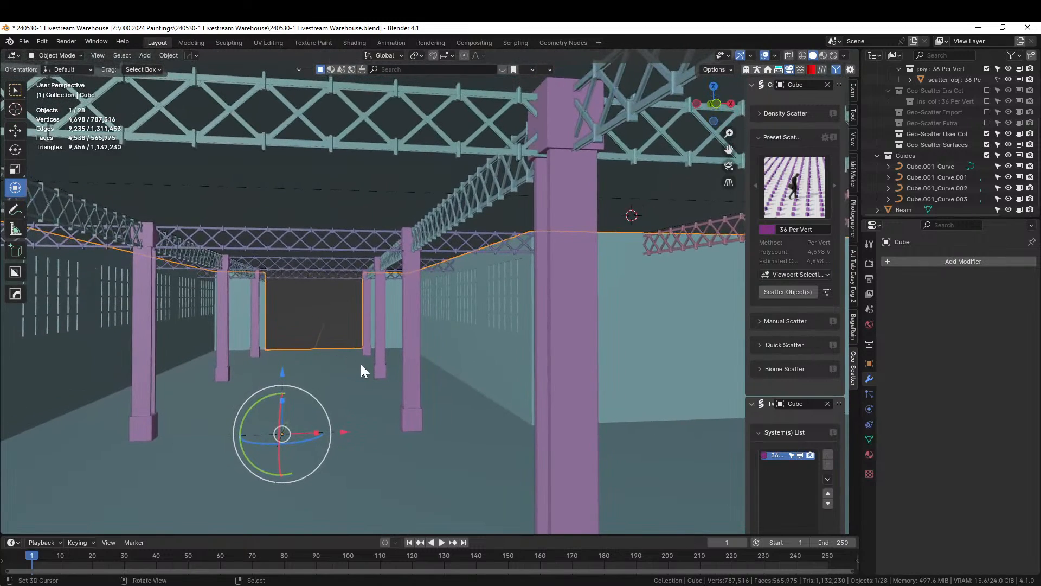
{"action": "scroll", "coordinate": [360, 363], "scroll_direction": "down", "scroll_amount": 3}
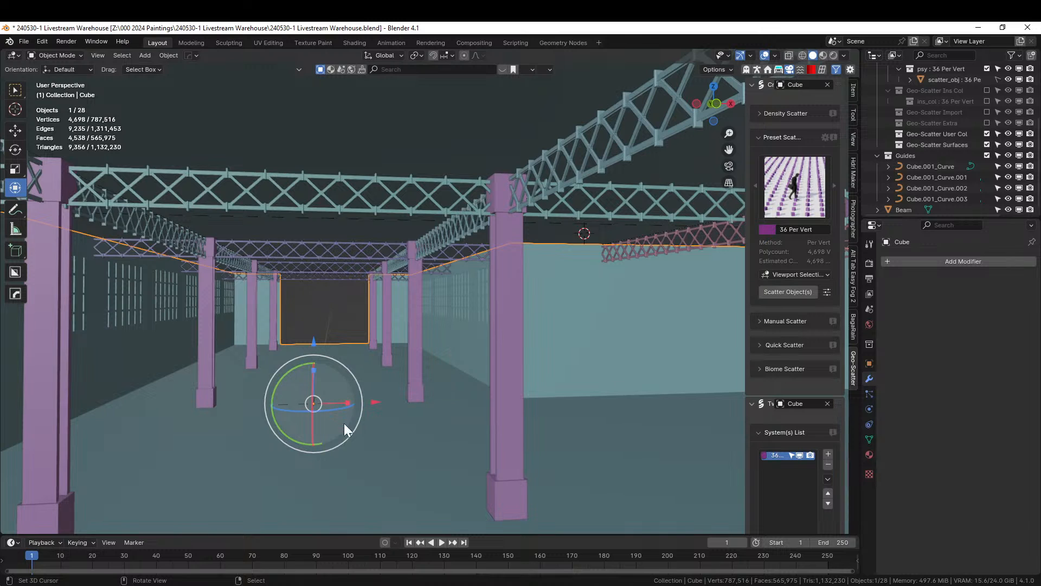
{"action": "middle_click_drag", "start_coordinate": [344, 423], "coordinate": [390, 362]}
{"action": "scroll", "coordinate": [375, 425], "scroll_direction": "down", "scroll_amount": 3}
- Edit the Beam pillar's mesh and lower the underside face of its top block by about 0.086 m in Z
{"action": "right_click", "coordinate": [217, 501]}
{"action": "key", "text": "KP_Decimal"}
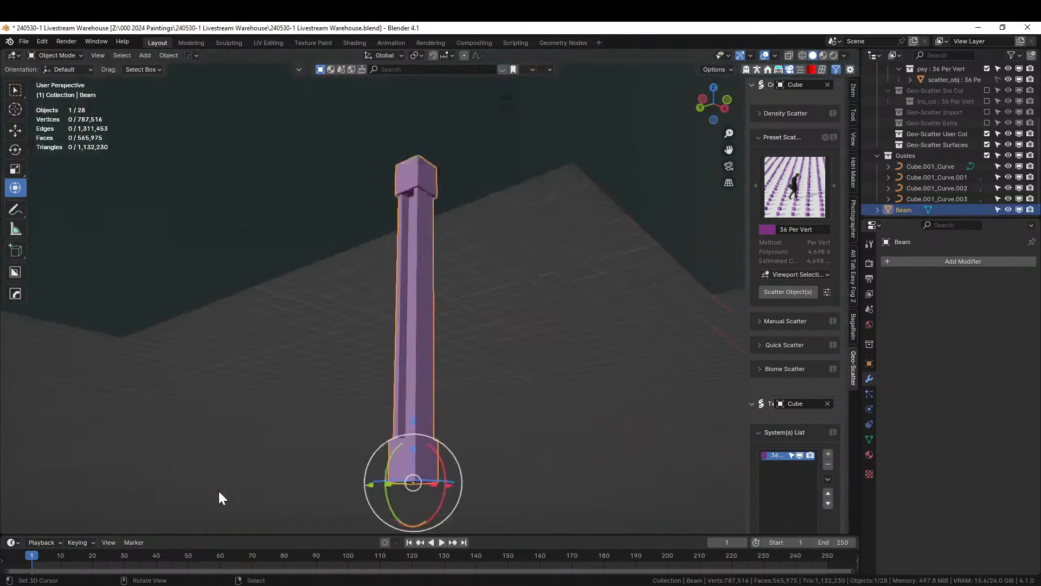
{"action": "key", "text": "Tab"}
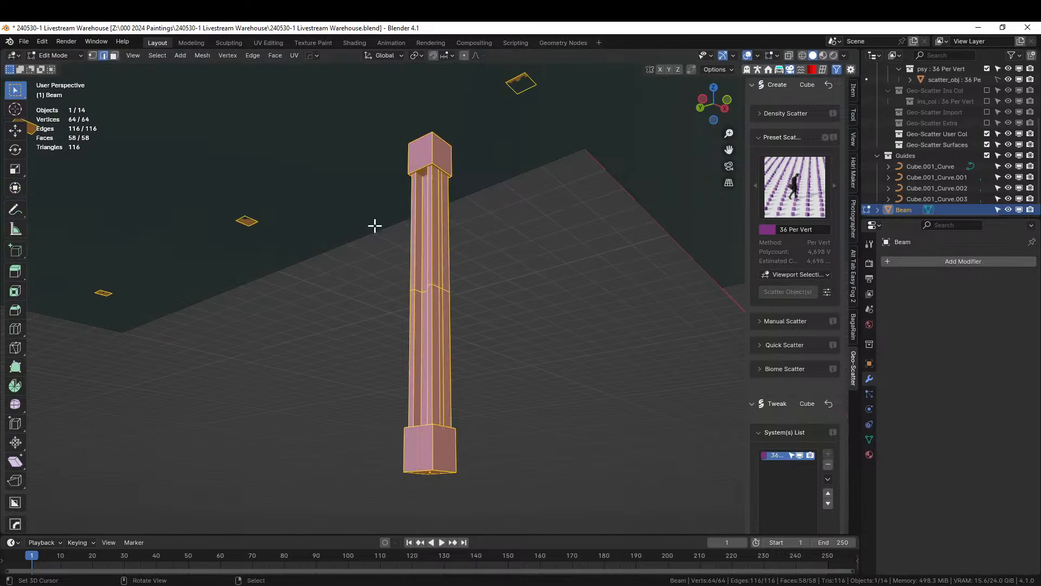
{"action": "right_click", "coordinate": [428, 171]}
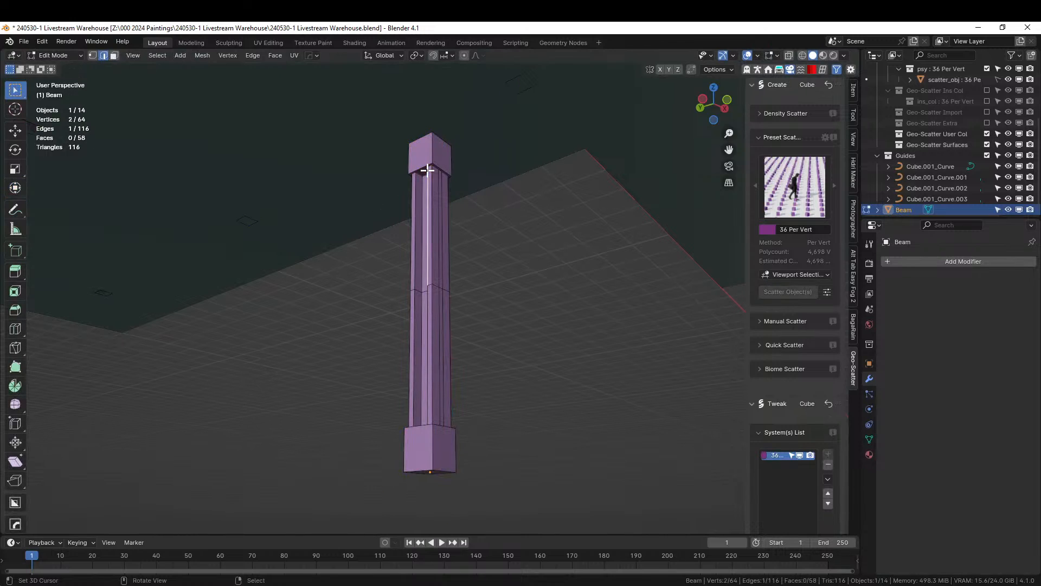
{"action": "key", "text": "3"}
{"action": "right_click", "coordinate": [425, 171]}
{"action": "key", "text": "g"}
{"action": "key", "text": "z"}
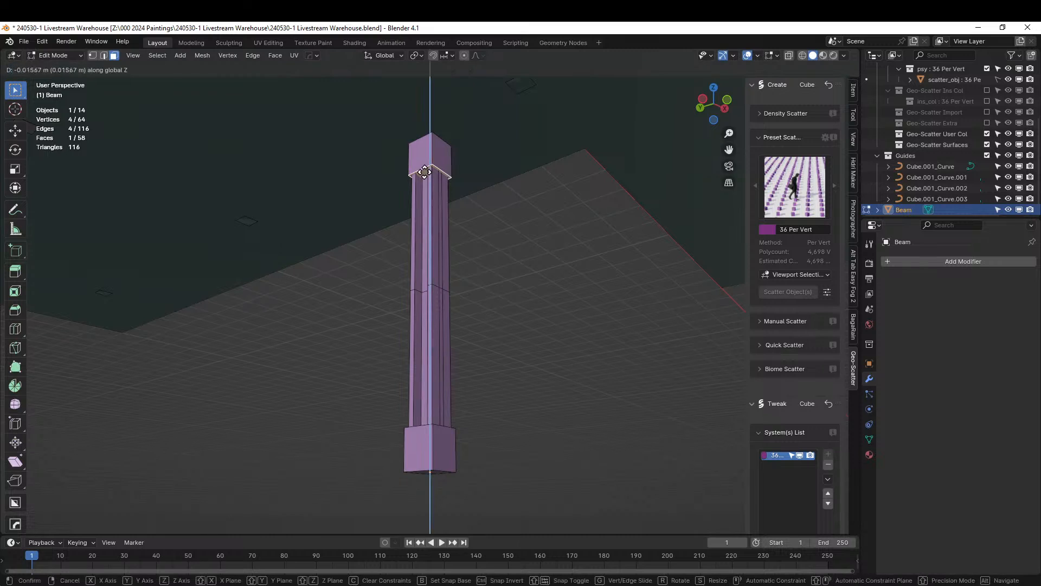
{"action": "left_click", "coordinate": [424, 176]}
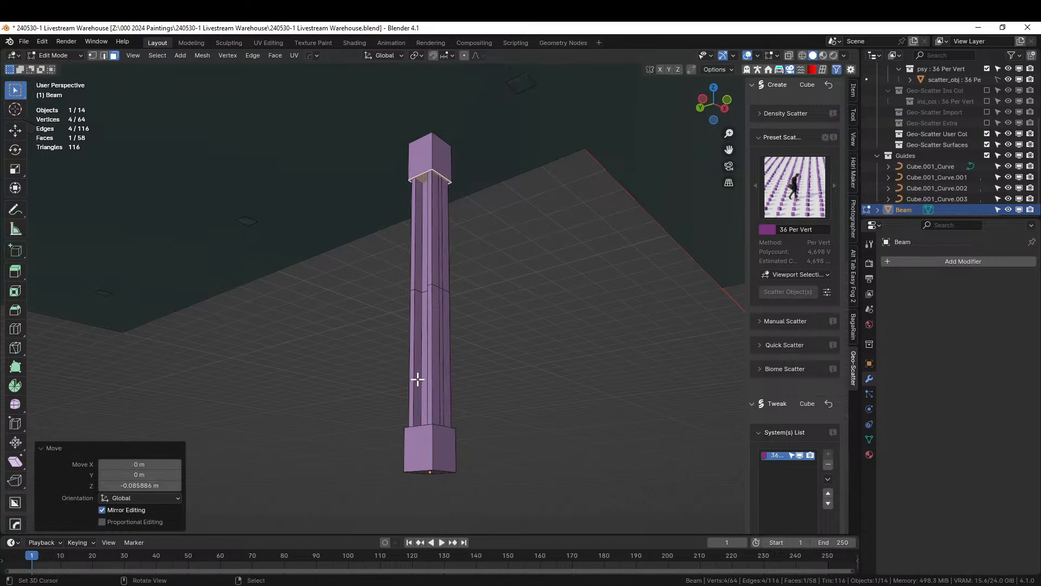
- Raise the top face of the Beam pillar's base block slightly along Z, finish mesh editing and save the file
{"action": "middle_click_drag", "start_coordinate": [437, 403], "coordinate": [433, 434]}
{"action": "left_click", "coordinate": [428, 427]}
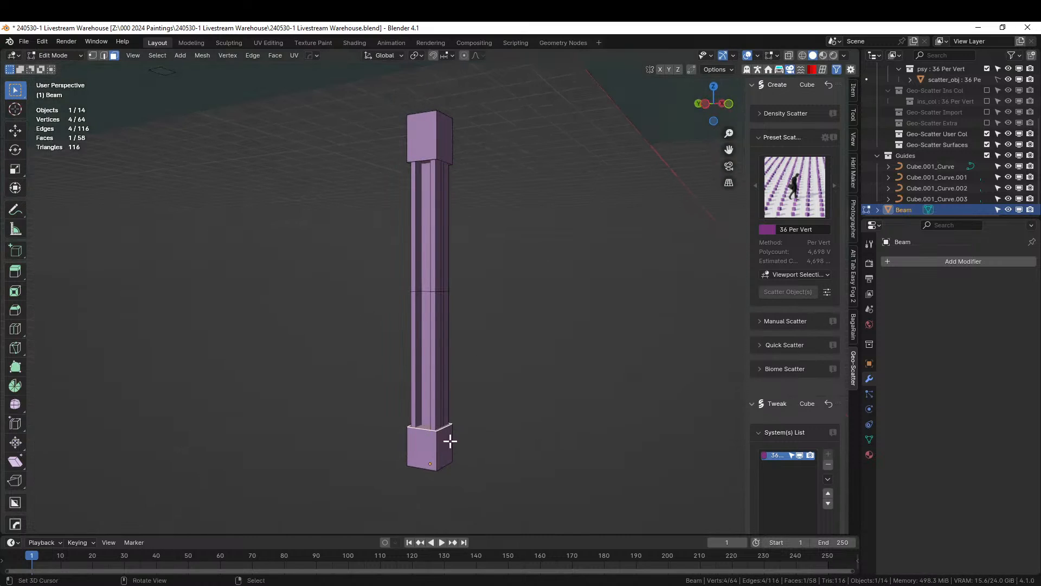
{"action": "key", "text": "g"}
{"action": "key", "text": "z"}
{"action": "left_click", "coordinate": [451, 434]}
{"action": "key", "text": "Tab"}
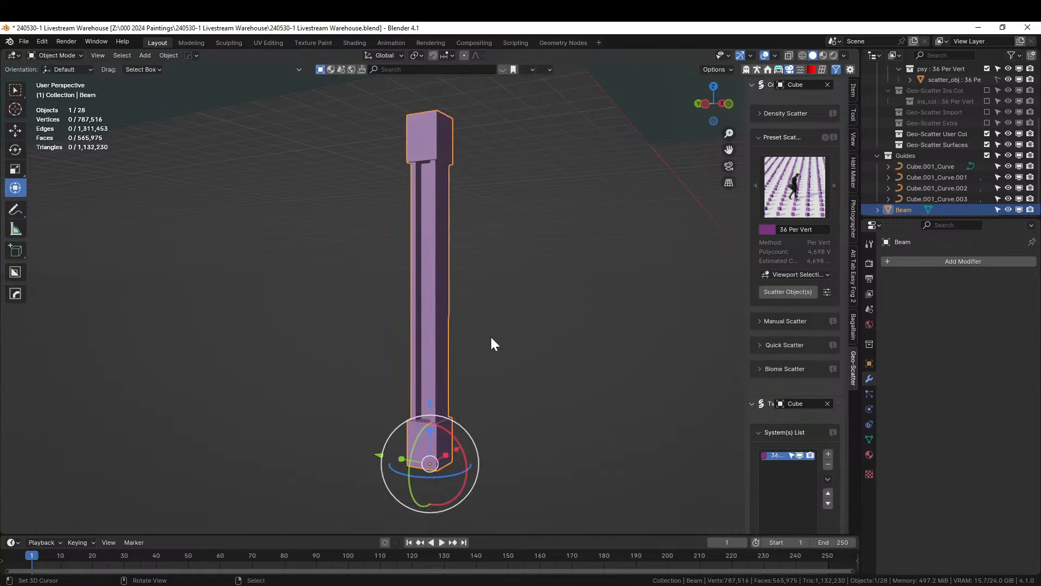
{"action": "key", "text": "KP_Divide"}
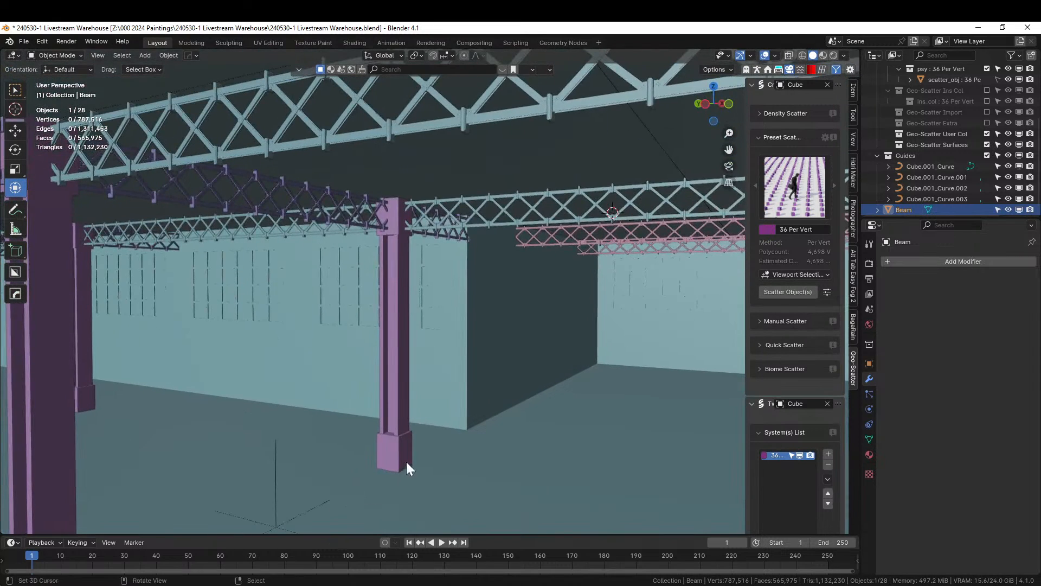
{"action": "key", "text": "ctrl+s"}
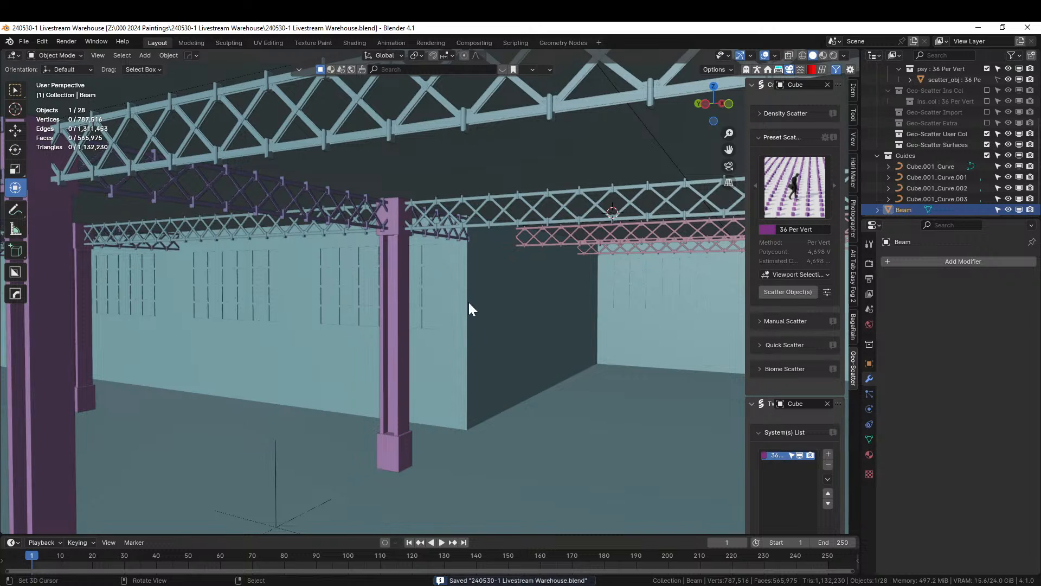
- Add a Solidify modifier to the warehouse wall object Cube with a thickness of about 0.145 m
{"action": "middle_click_drag", "start_coordinate": [449, 369], "coordinate": [72, 380]}
{"action": "scroll", "coordinate": [377, 402], "scroll_direction": "down", "scroll_amount": 4}
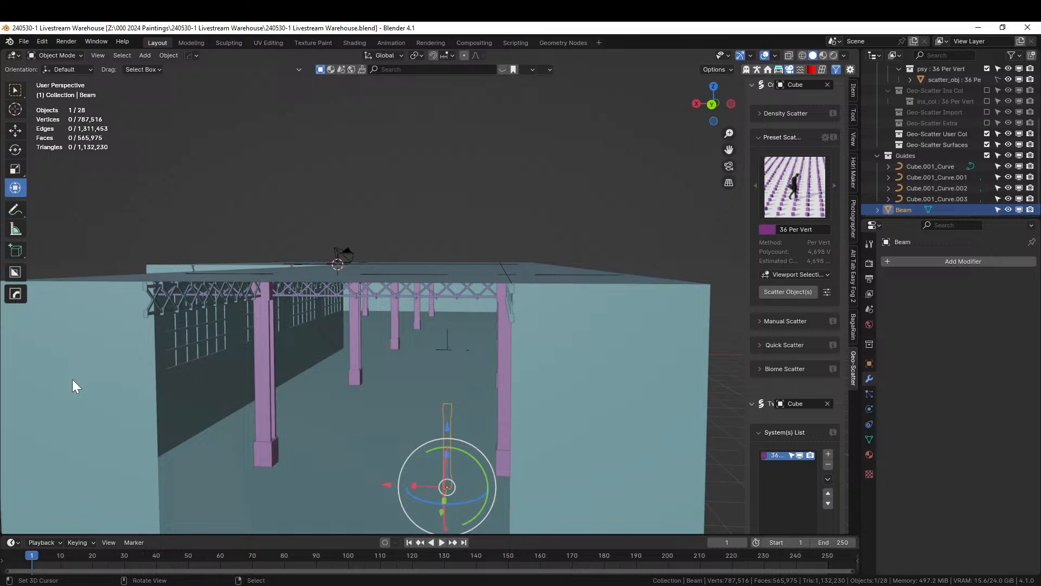
{"action": "middle_click_drag", "start_coordinate": [340, 357], "coordinate": [246, 359]}
{"action": "left_click", "coordinate": [246, 359]}
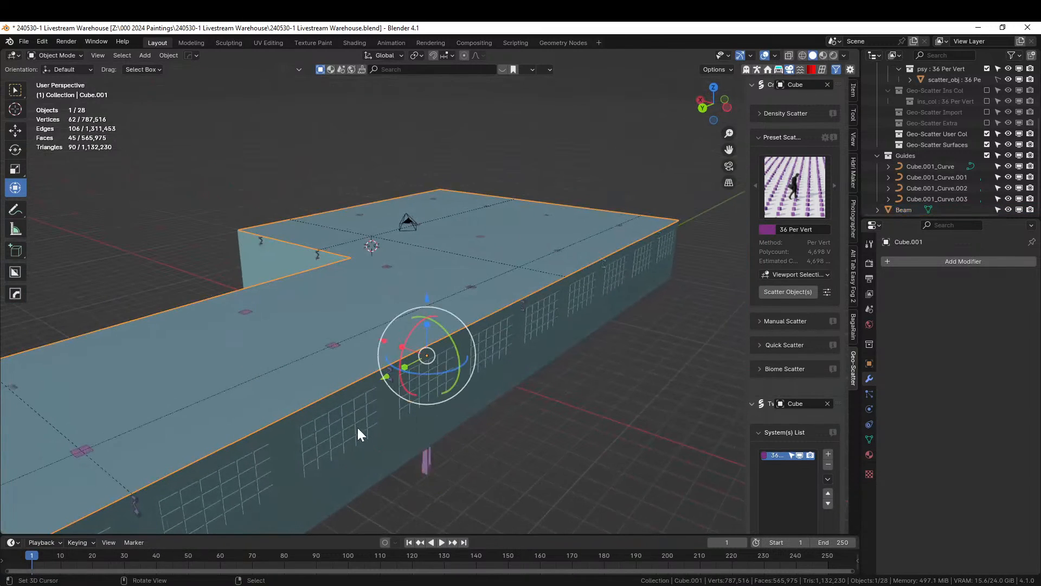
{"action": "middle_click_drag", "start_coordinate": [441, 416], "coordinate": [488, 410]}
{"action": "key", "text": "q"}
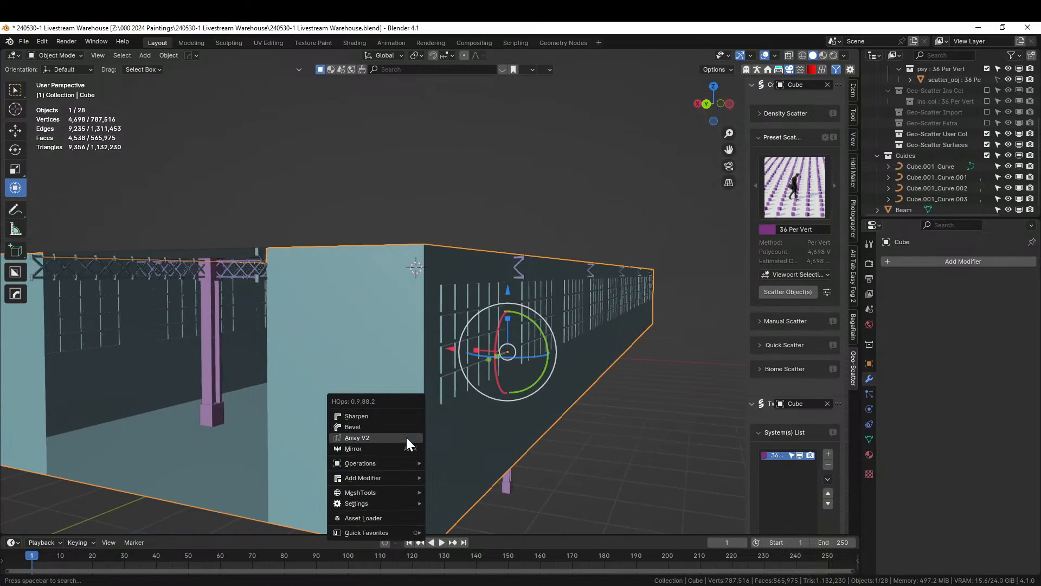
{"action": "mouse_move", "coordinate": [398, 475]}
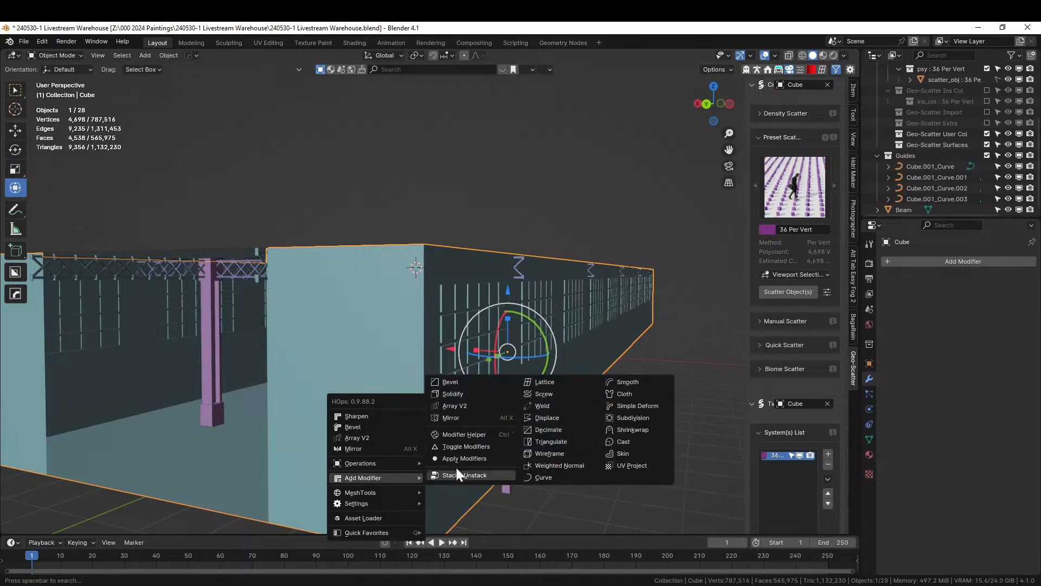
{"action": "left_click", "coordinate": [492, 393]}
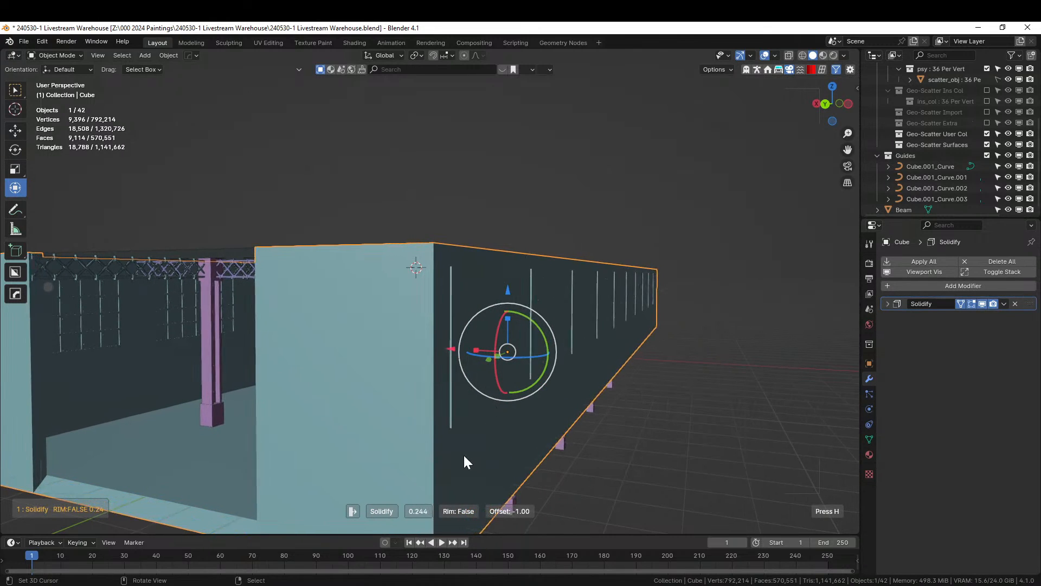
{"action": "left_click", "coordinate": [476, 425]}
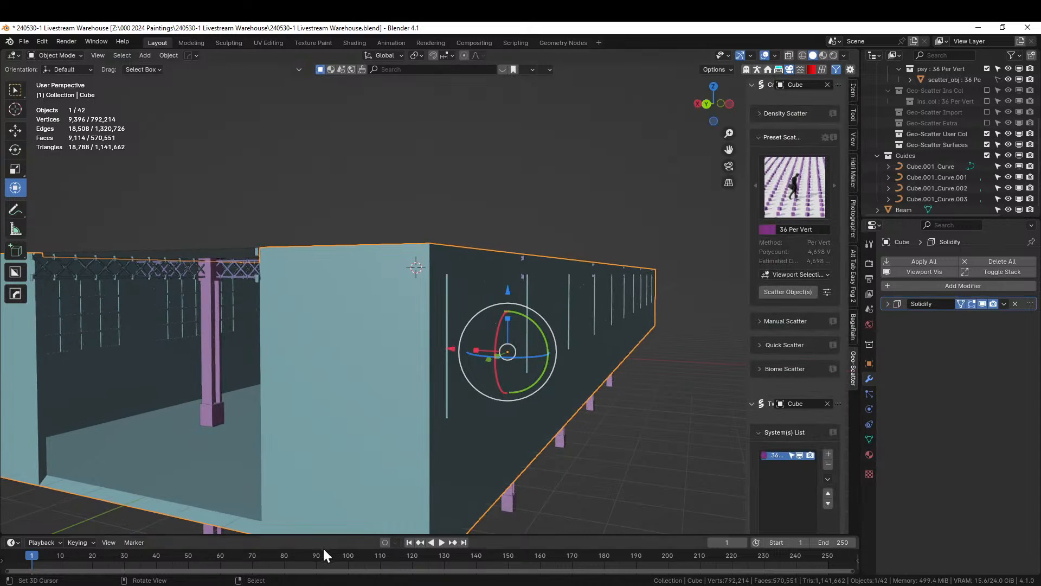
- Set the thickness of the warehouse wall's Solidify modifier to 0.025 m and inspect the walls inside and out
{"action": "left_click", "coordinate": [888, 303]}
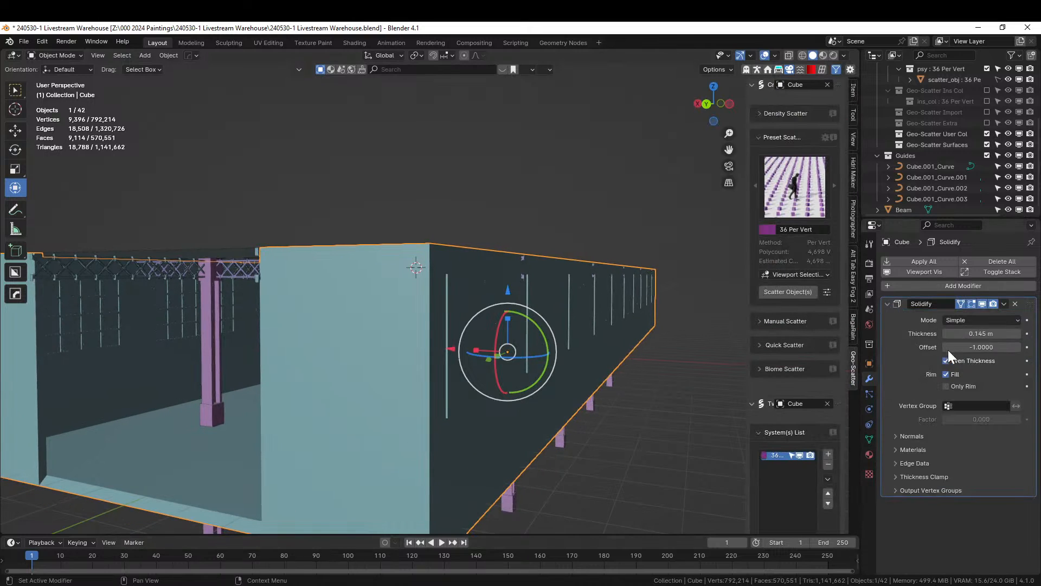
{"action": "left_click", "coordinate": [983, 335]}
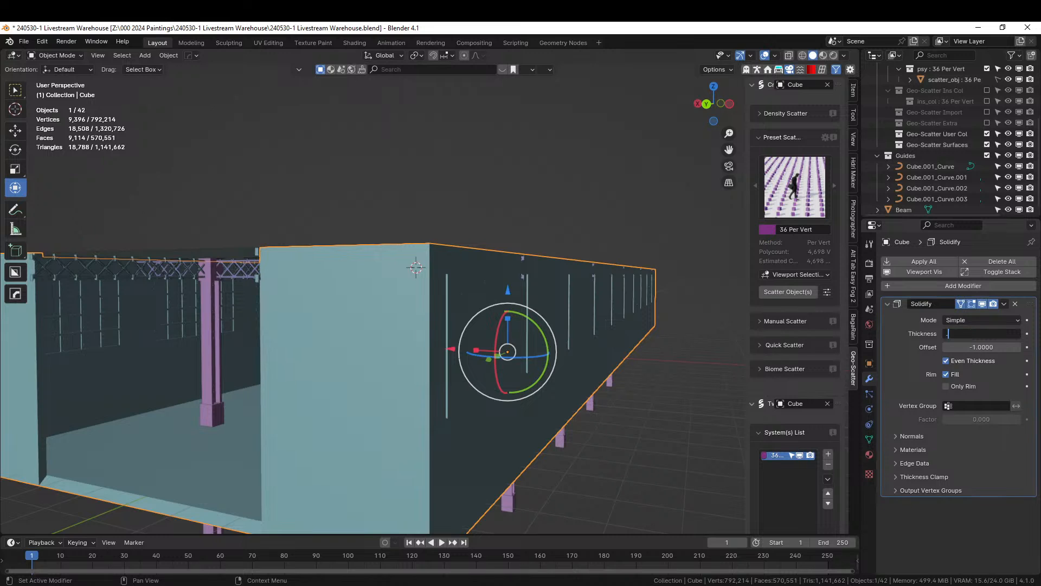
{"action": "type", "text": ".025"}
{"action": "key", "text": "Return"}
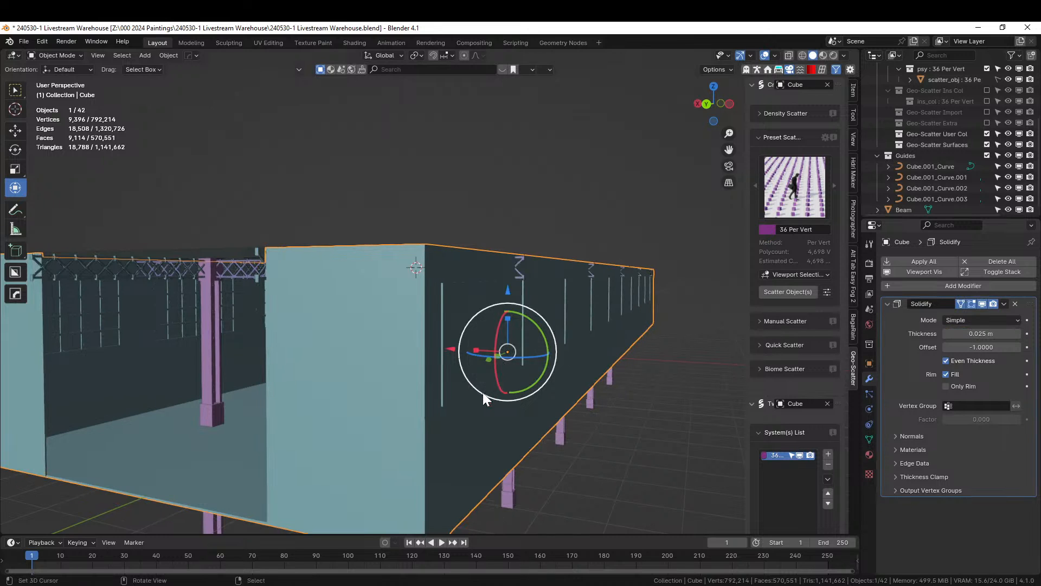
{"action": "middle_click_drag", "start_coordinate": [482, 392], "coordinate": [562, 355]}
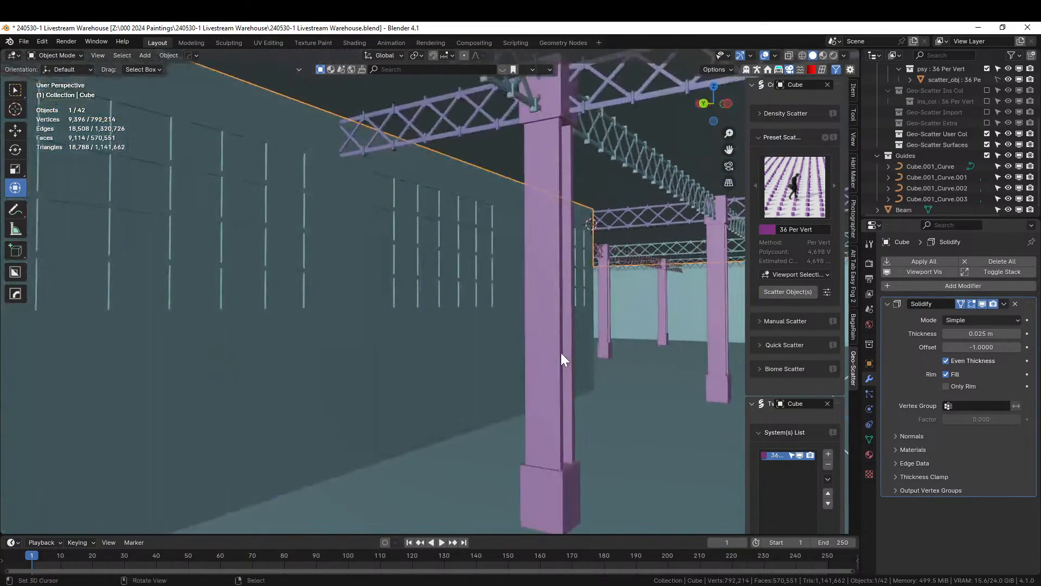
{"action": "scroll", "coordinate": [562, 355], "scroll_direction": "down", "scroll_amount": 5}
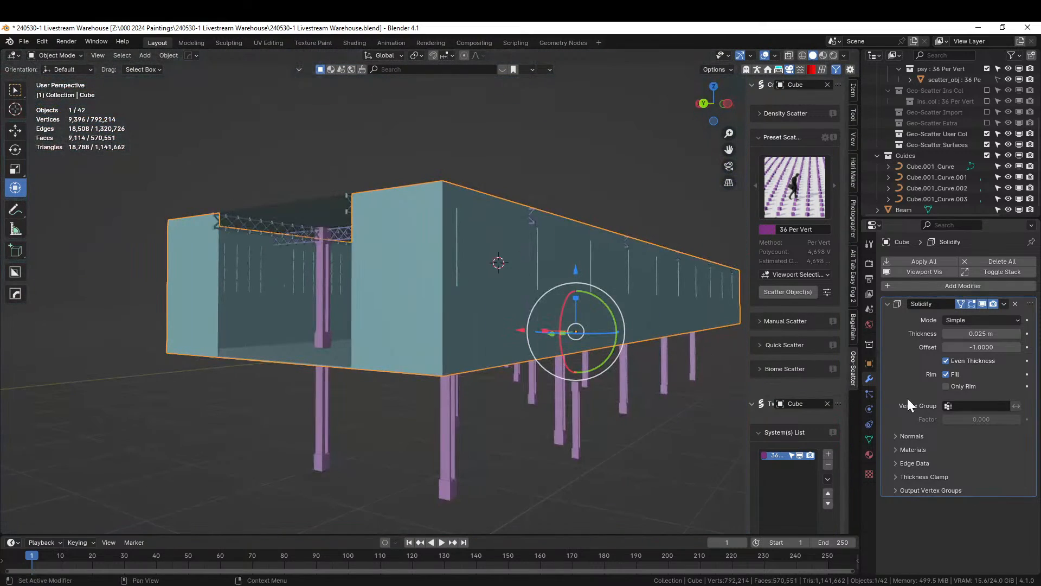
{"action": "middle_click_drag", "start_coordinate": [616, 324], "coordinate": [536, 465]}
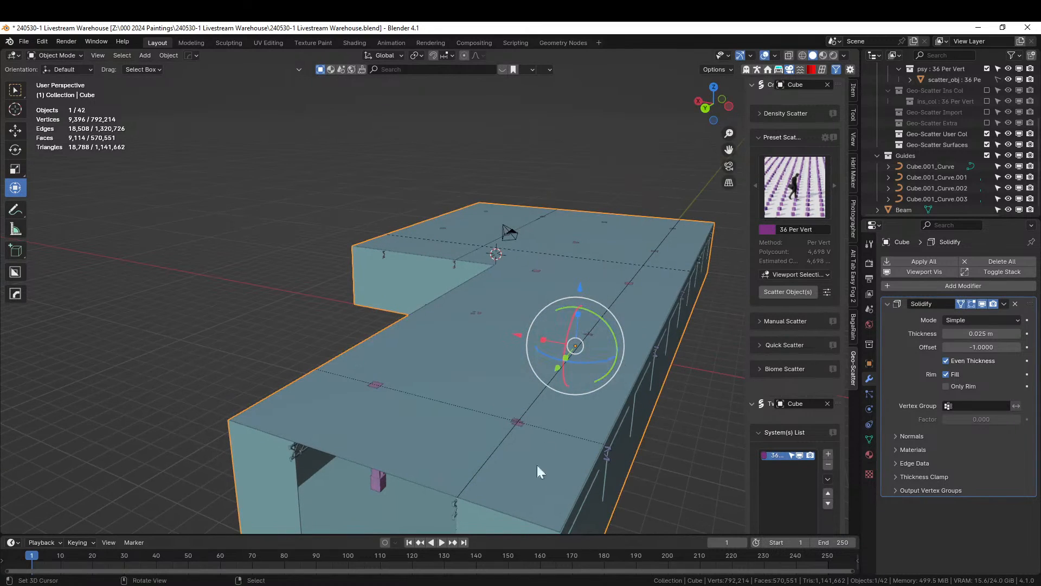
{"action": "middle_click_drag", "start_coordinate": [652, 440], "coordinate": [457, 385]}
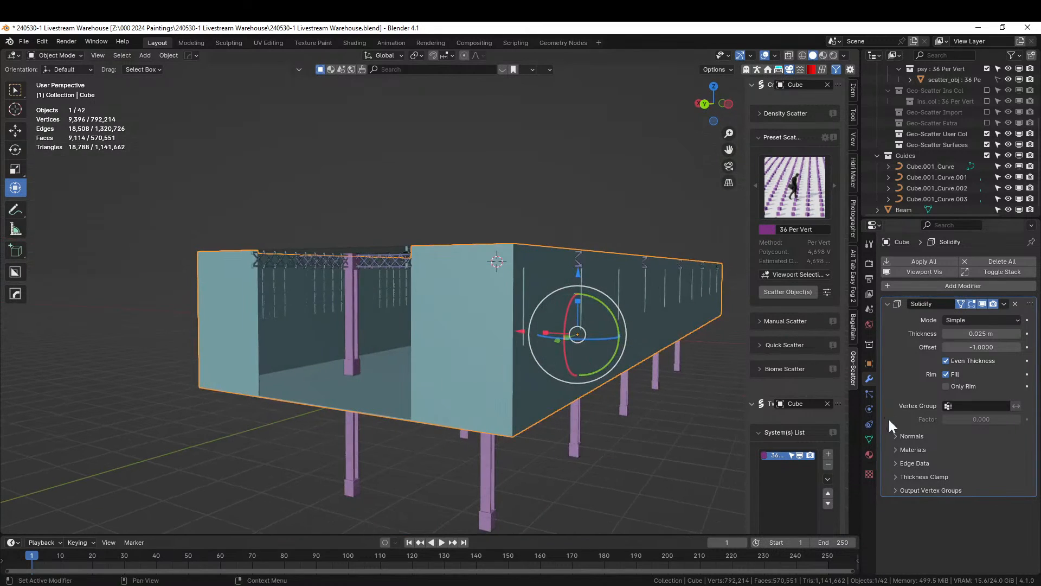
- Show the wall's materials and open an Asset Browser beside the viewport on the KitBash3D catalog of the 00 Blender Shaders library
{"action": "left_click", "coordinate": [869, 456]}
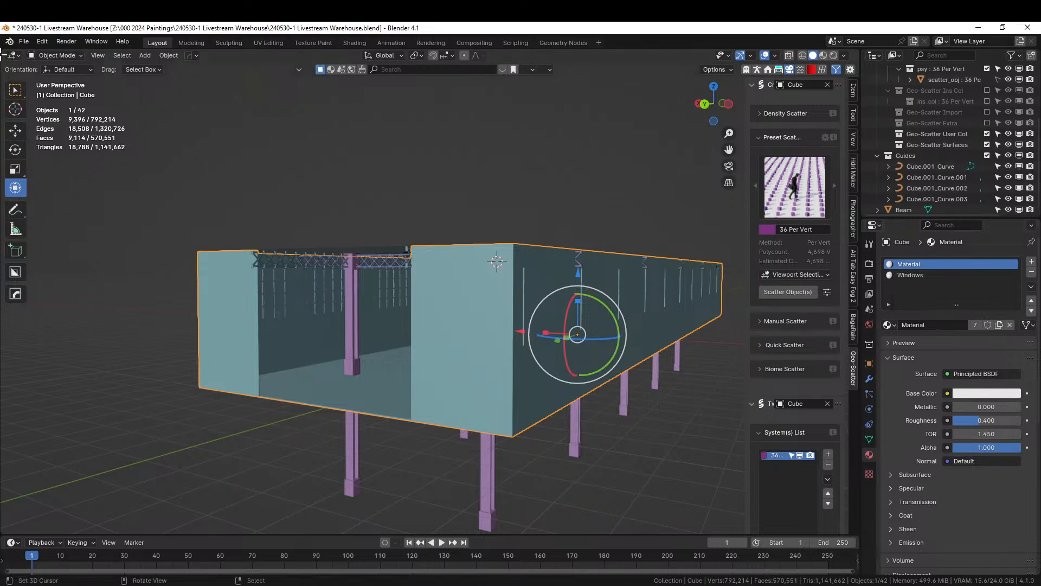
{"action": "left_click_drag", "start_coordinate": [2, 52], "coordinate": [265, 136]}
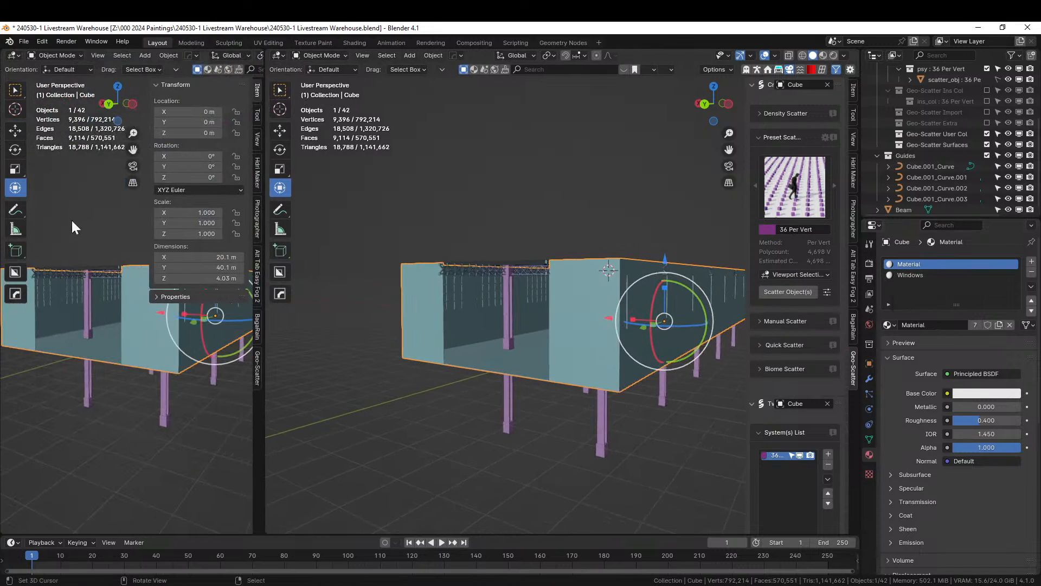
{"action": "key", "text": "shift+F1"}
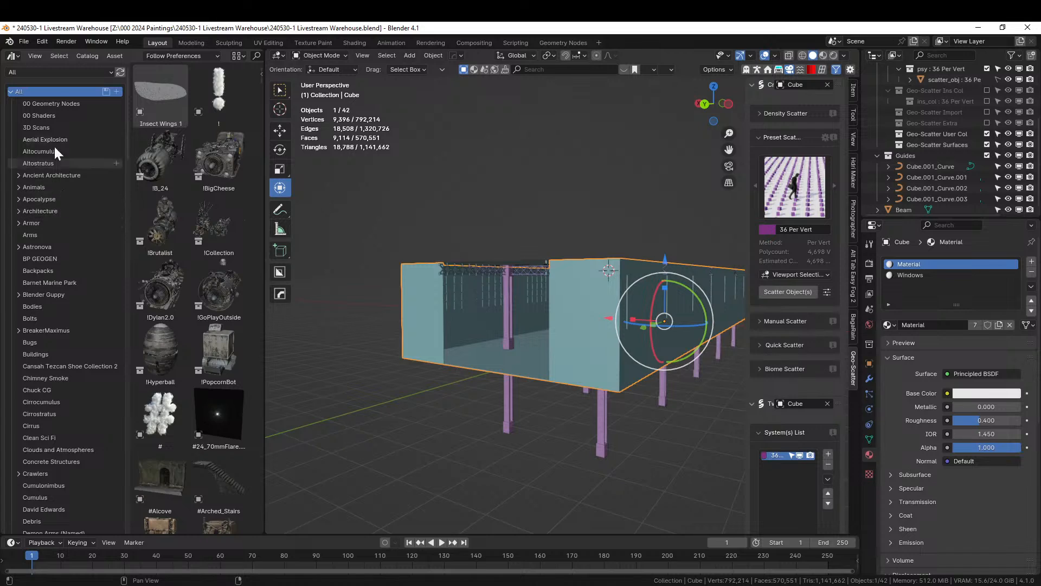
{"action": "left_click", "coordinate": [57, 72]}
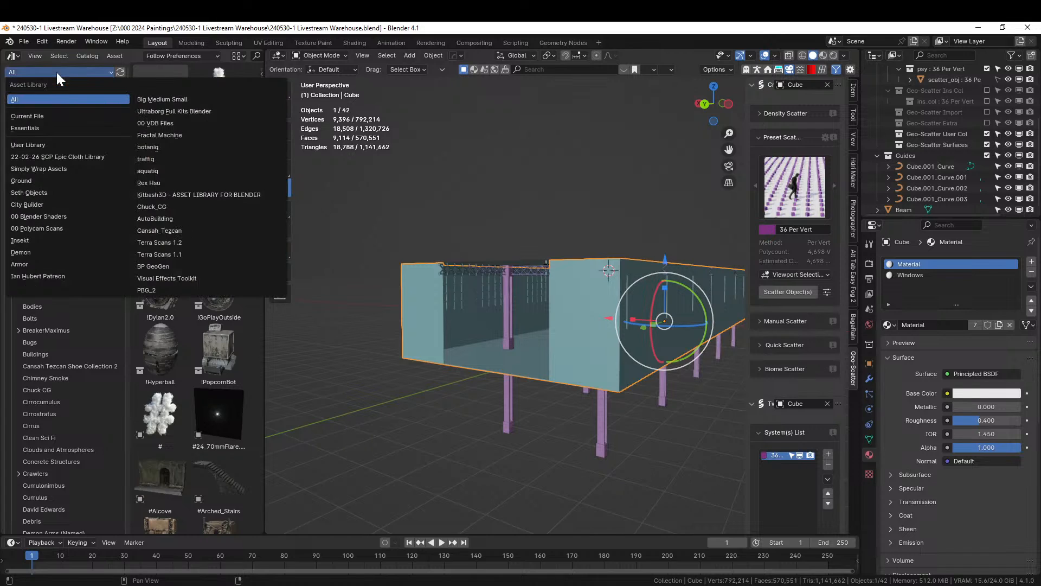
{"action": "left_click", "coordinate": [68, 216]}
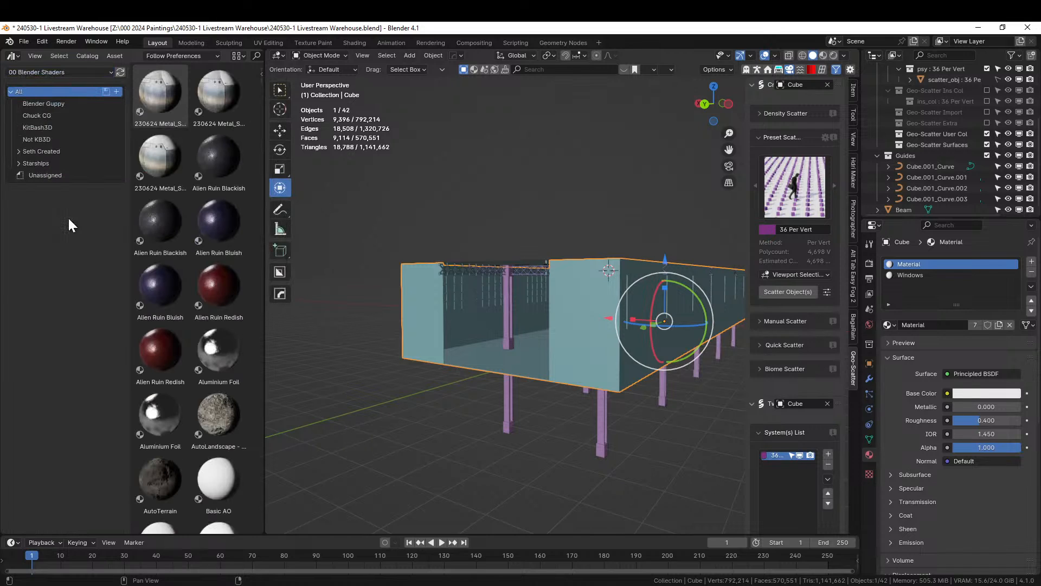
{"action": "left_click", "coordinate": [17, 163]}
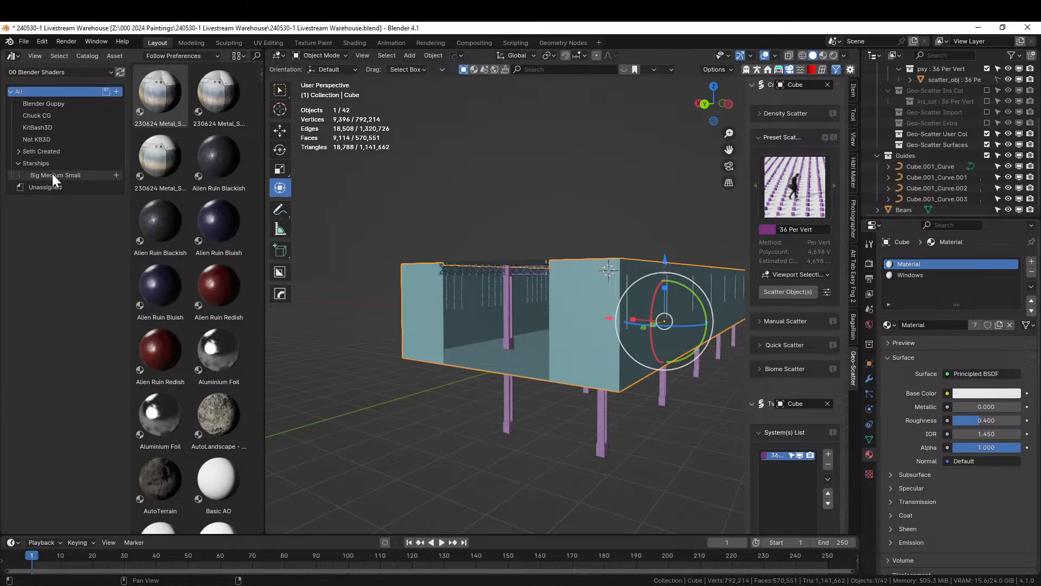
{"action": "left_click", "coordinate": [18, 151]}
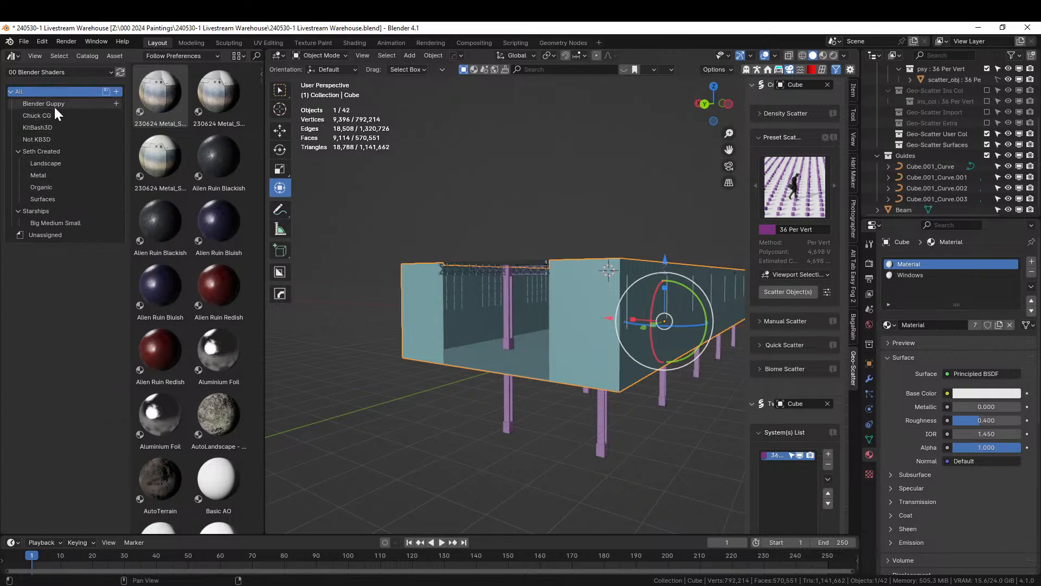
{"action": "left_click", "coordinate": [48, 128]}
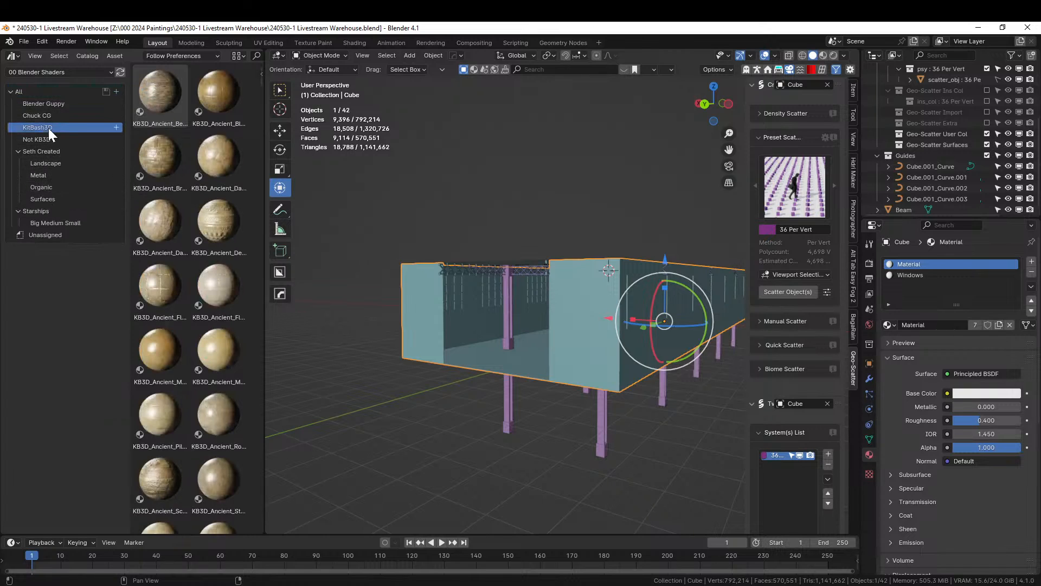
- Widen the Asset Browser, filter the KitBash3D materials by "conc" and enlarge the thumbnails to compare the concretes
{"action": "left_click_drag", "start_coordinate": [265, 84], "coordinate": [482, 100]}
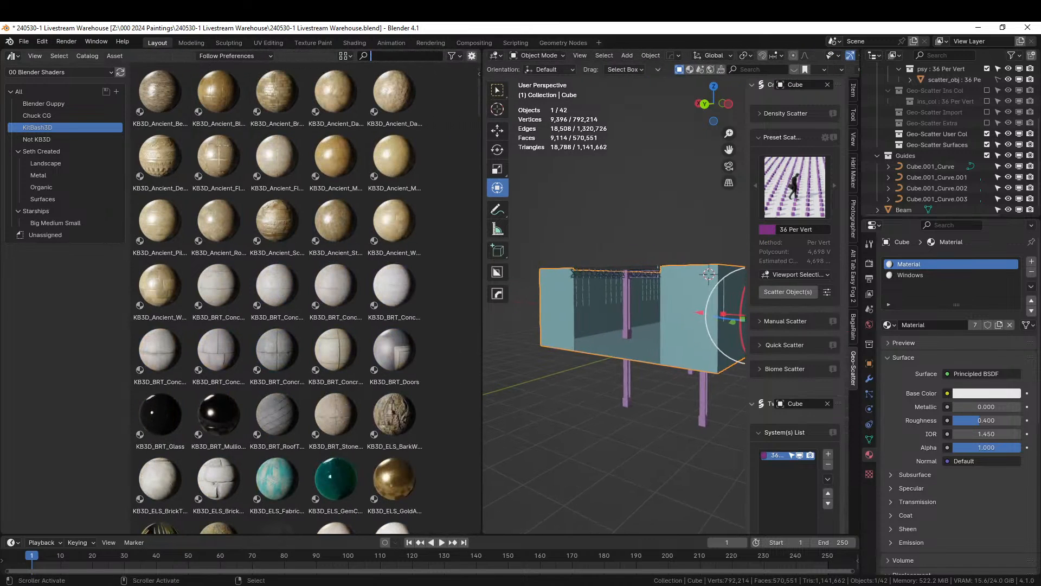
{"action": "type", "text": "conc"}
{"action": "key", "text": "Return"}
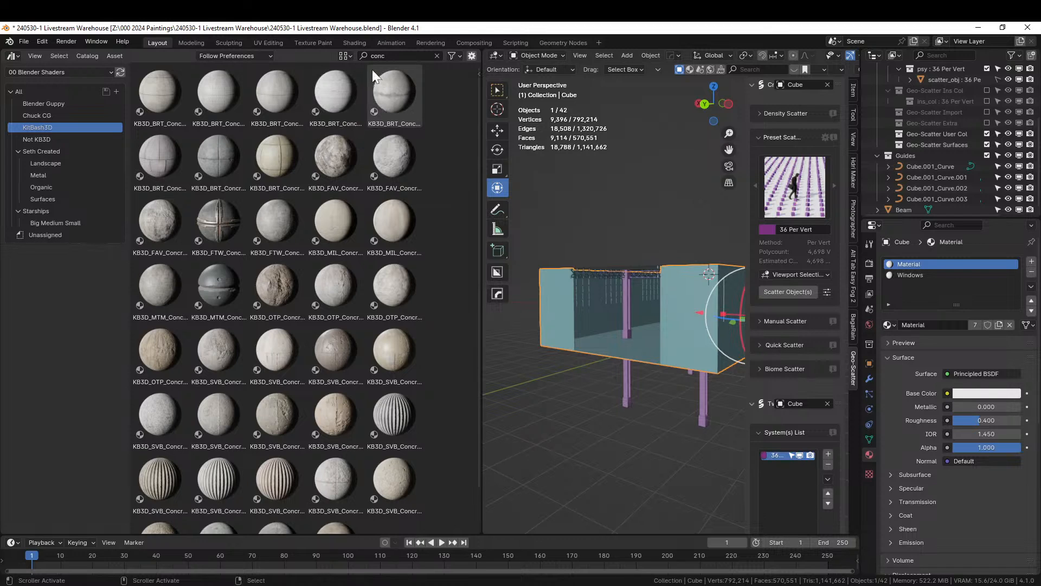
{"action": "left_click", "coordinate": [347, 56]}
{"action": "left_click_drag", "start_coordinate": [357, 76], "coordinate": [393, 76]}
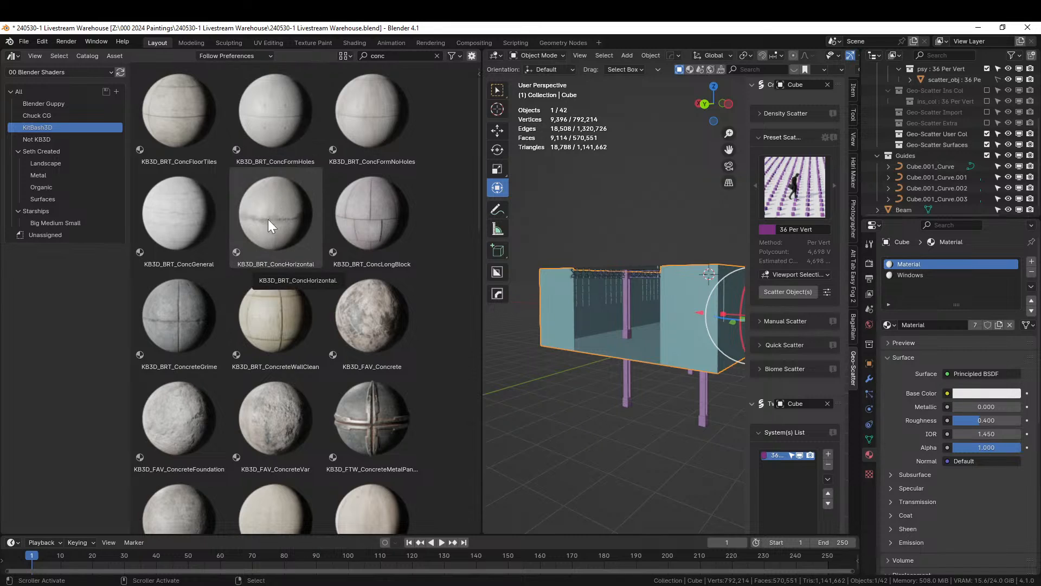
{"action": "scroll", "coordinate": [270, 226], "scroll_direction": "down", "scroll_amount": 2}
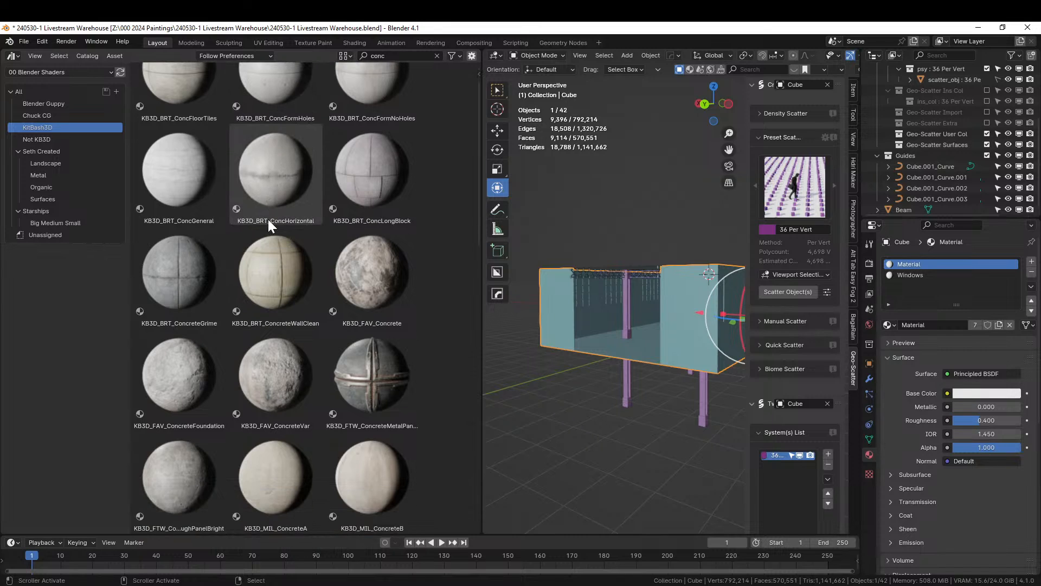
- Assign KB3D_BRT_ConcreteGrime to the warehouse wall's first material slot and unwrap its whole mesh with Cube Projection
{"action": "left_click", "coordinate": [199, 262]}
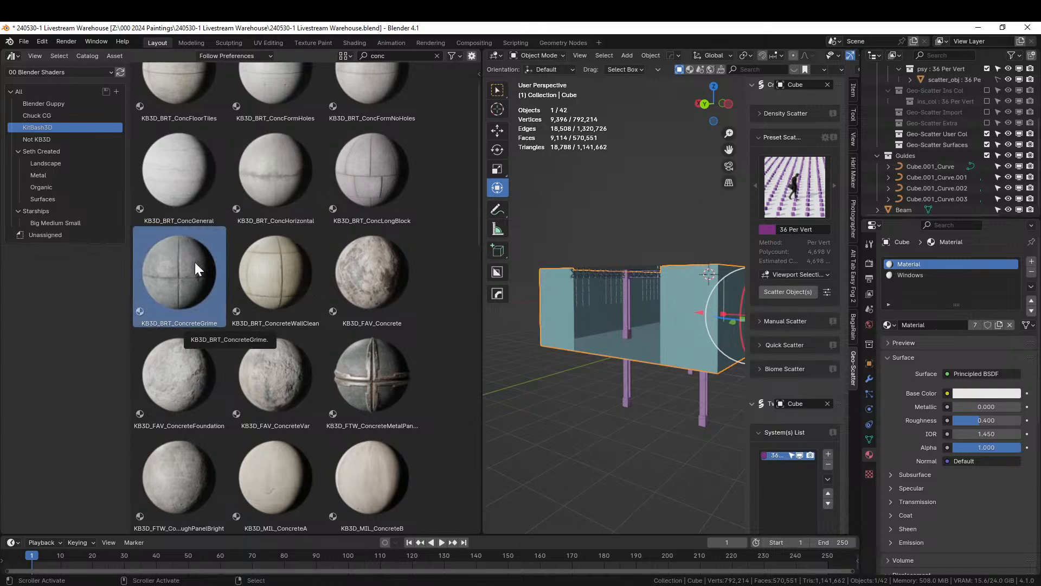
{"action": "left_click_drag", "start_coordinate": [194, 262], "coordinate": [938, 266]}
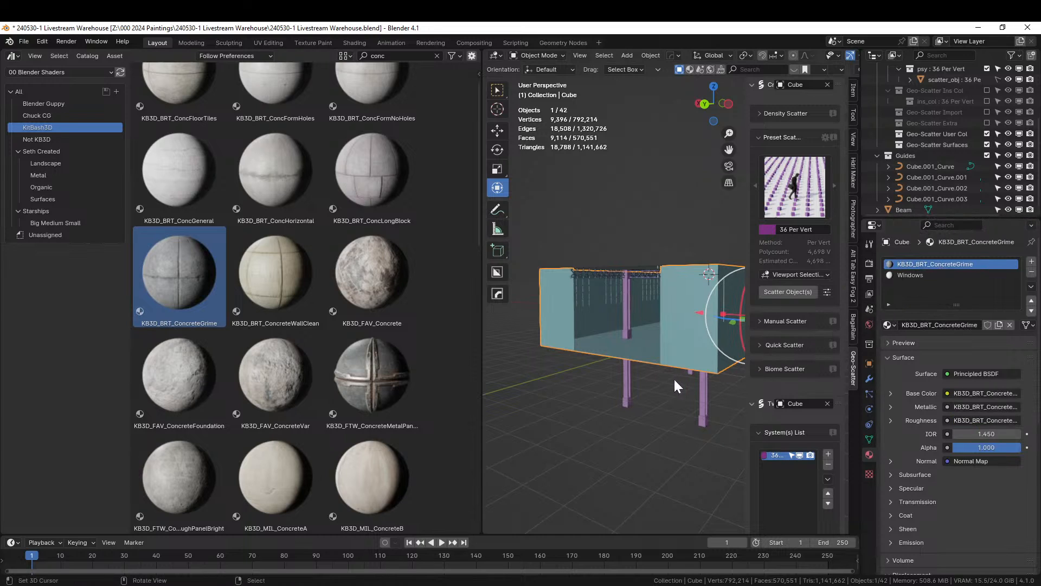
{"action": "key", "text": "Tab"}
{"action": "key", "text": "u"}
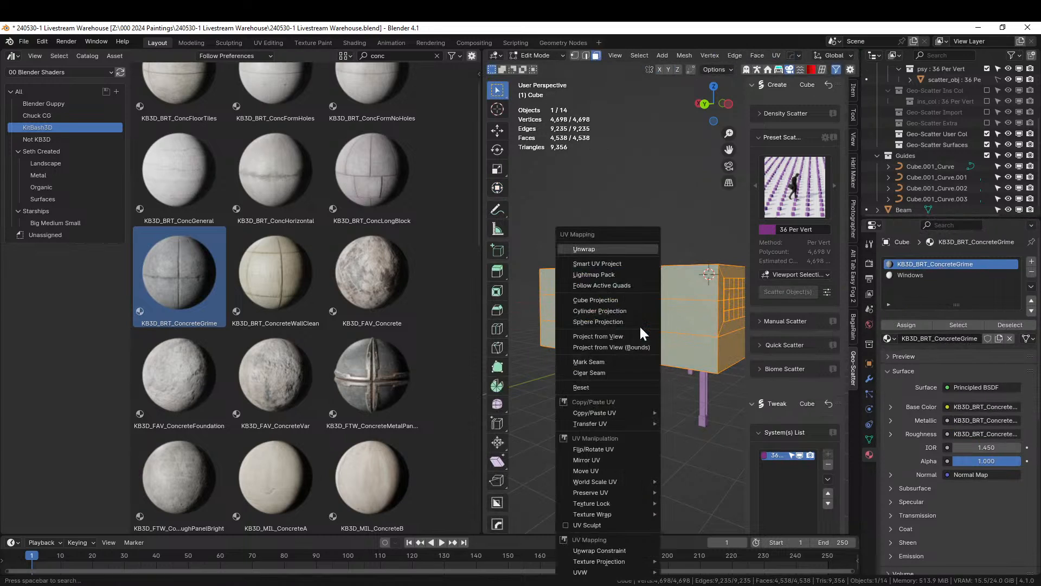
{"action": "left_click", "coordinate": [607, 303]}
{"action": "key", "text": "Tab"}
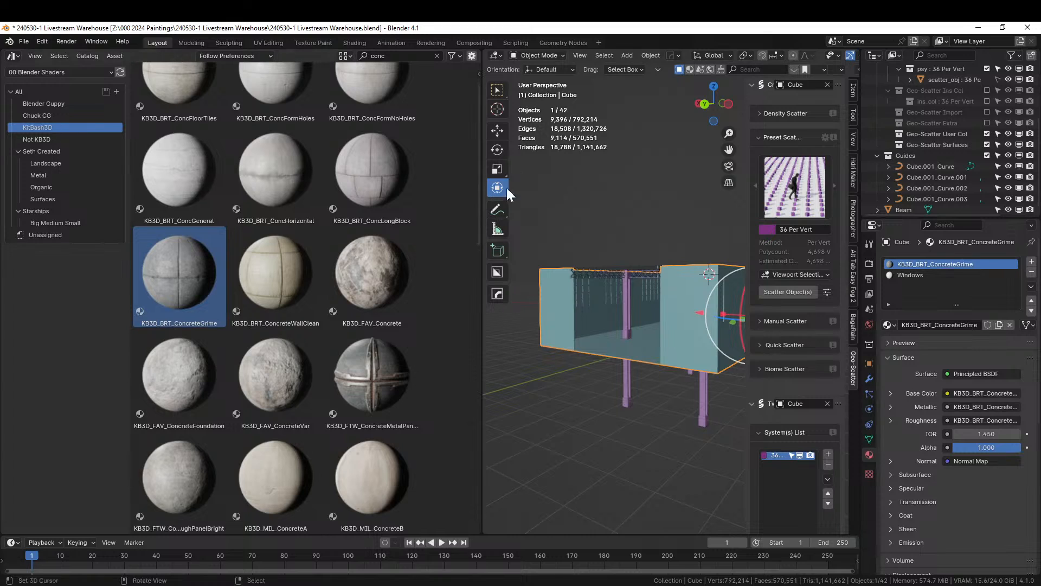
- Duplicate the Asset Browser into a separate window outside the main one and close the original browser area
{"action": "right_click", "coordinate": [147, 55]}
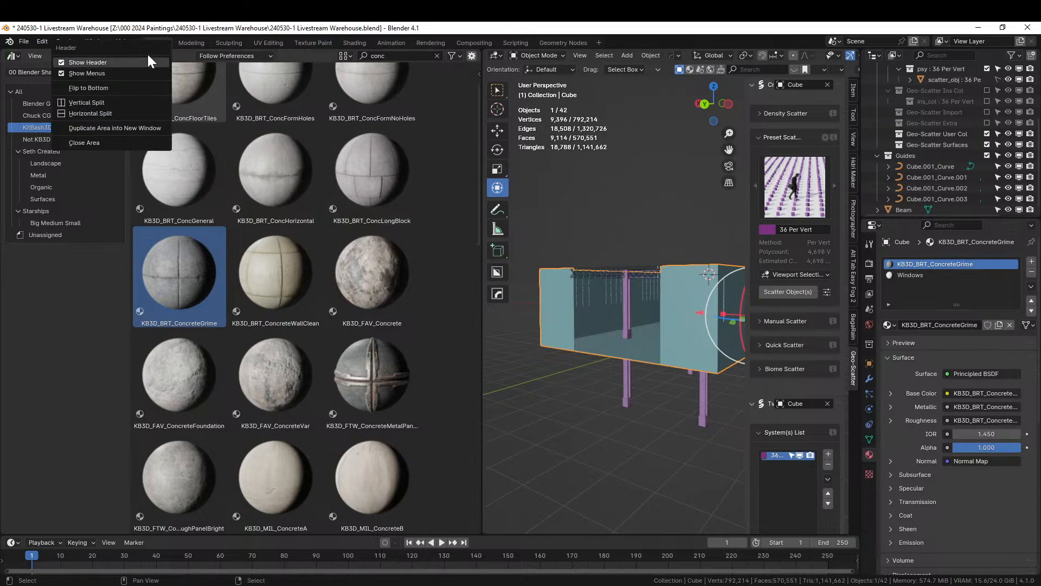
{"action": "left_click", "coordinate": [115, 131]}
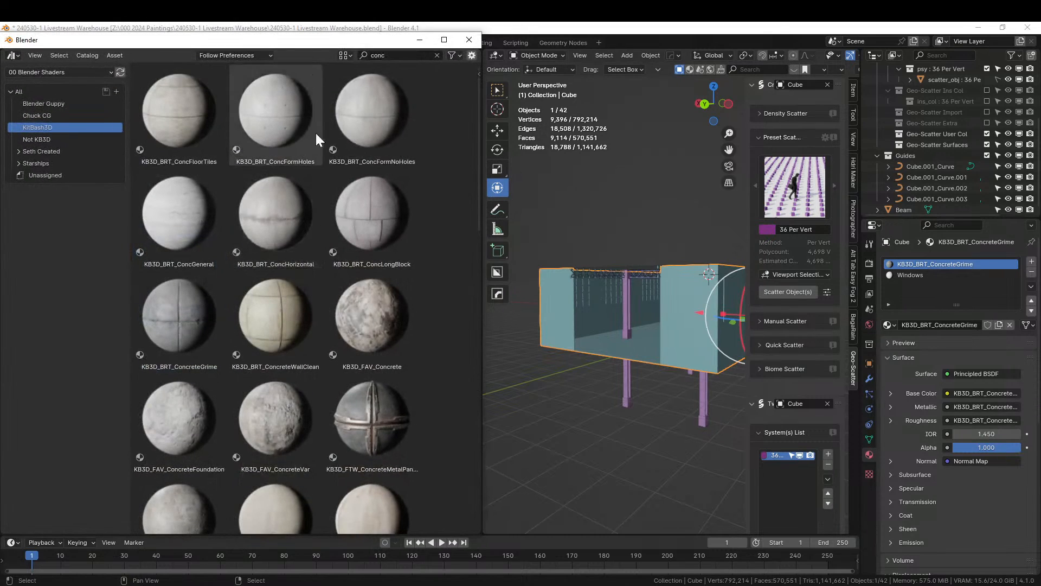
{"action": "left_click_drag", "start_coordinate": [209, 42], "coordinate": [347, 23]}
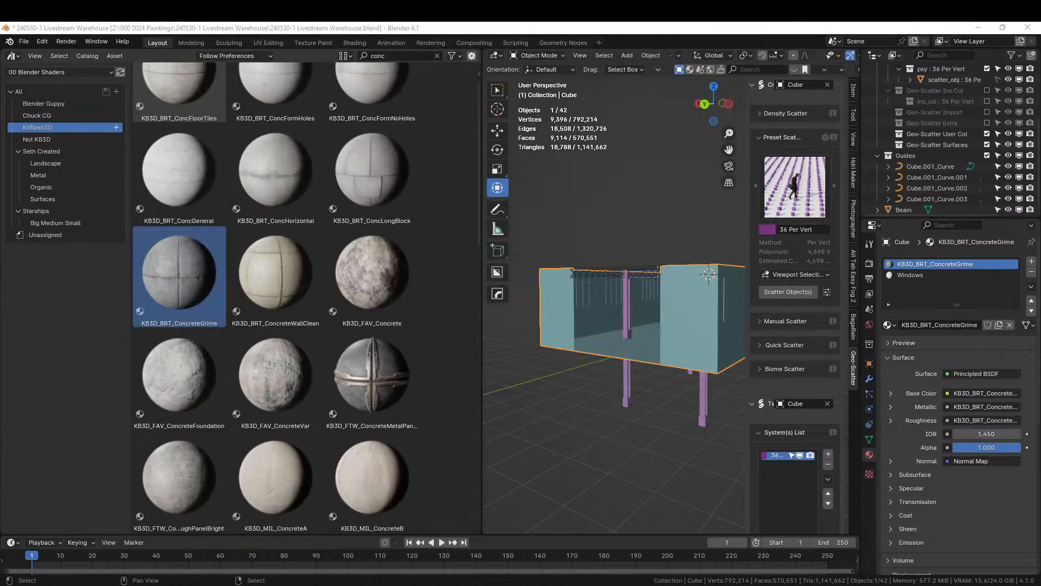
{"action": "right_click", "coordinate": [151, 55]}
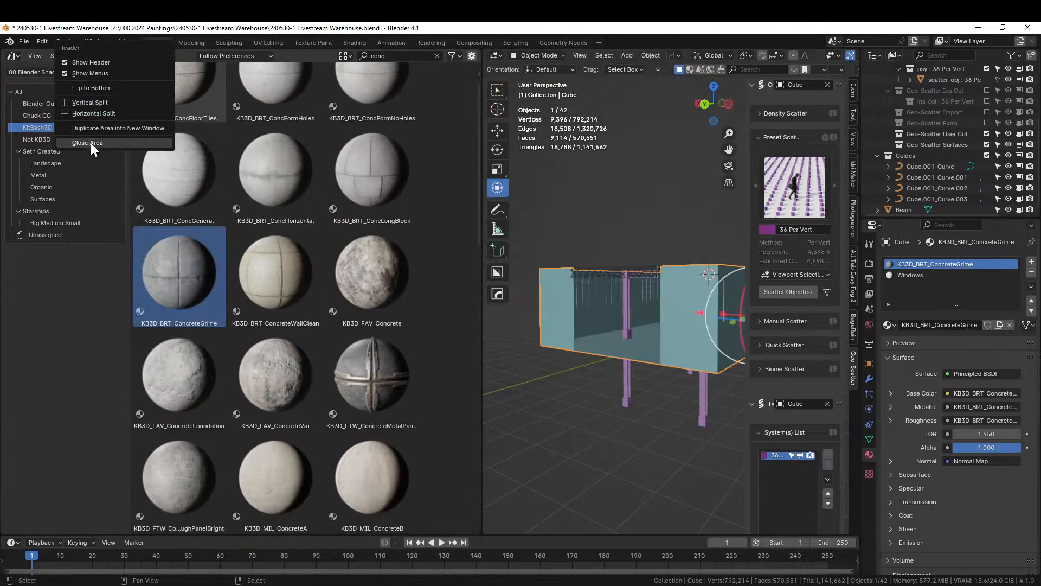
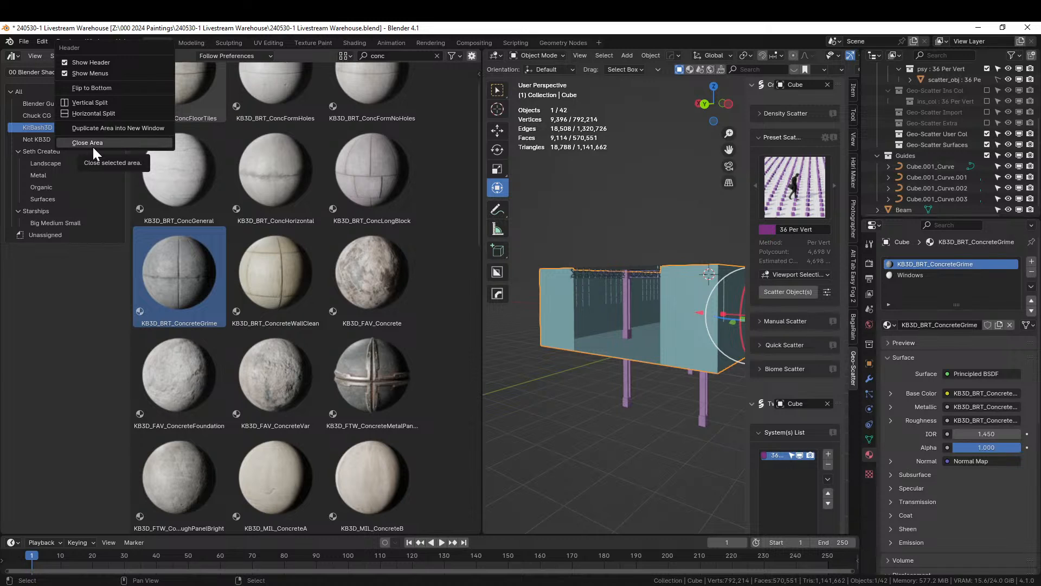
{"action": "left_click", "coordinate": [95, 144]}
- Replace the warehouse's Windows material with the rough glass sy-cyc-glass-r from the KIT OPS pack KO-Special-Mats
{"action": "middle_click_drag", "start_coordinate": [528, 353], "coordinate": [477, 384]}
{"action": "left_click", "coordinate": [924, 275]}
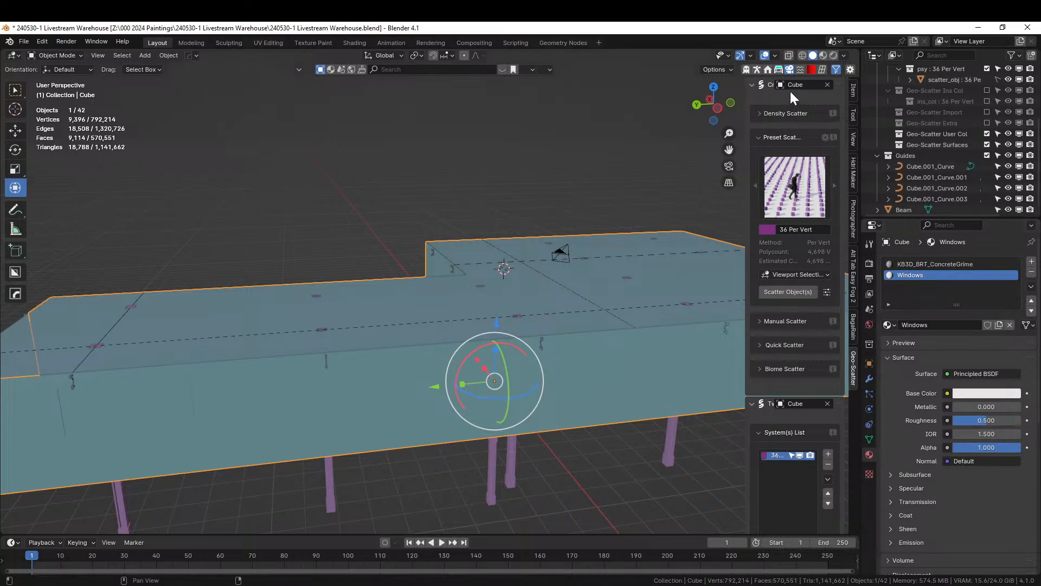
{"action": "left_click", "coordinate": [811, 70]}
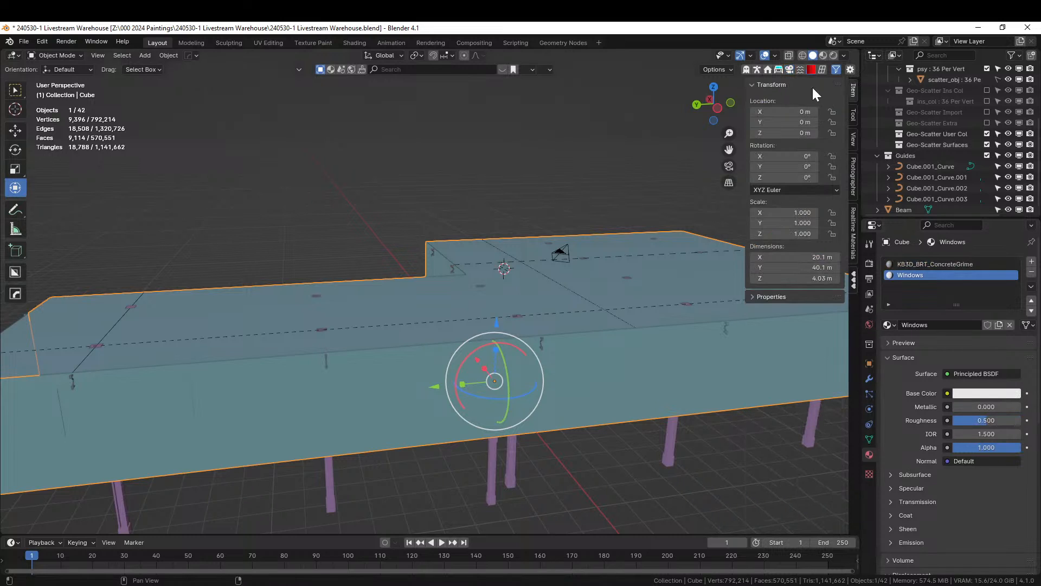
{"action": "left_click", "coordinate": [855, 281]}
{"action": "left_click", "coordinate": [805, 260]}
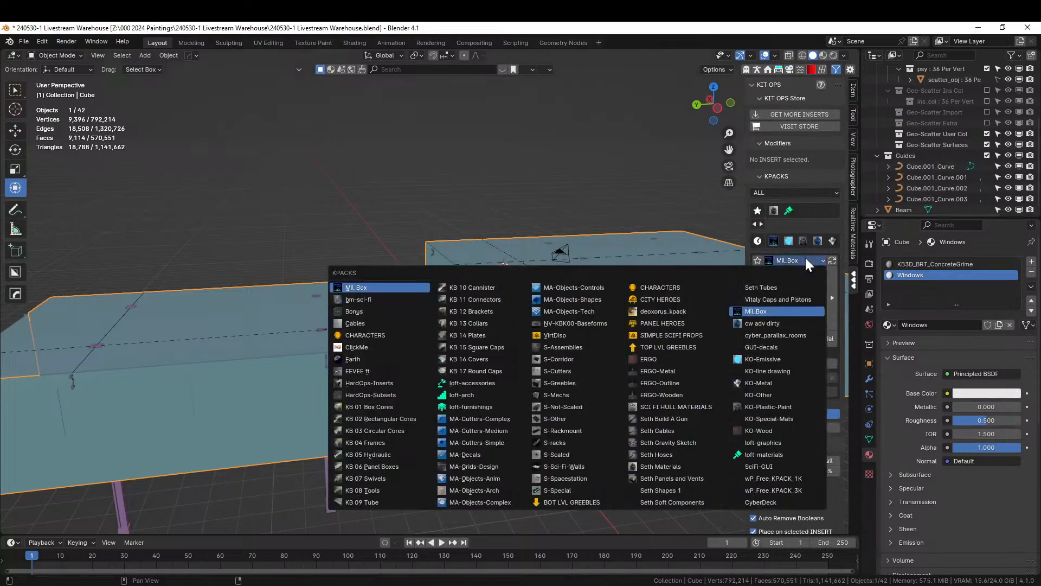
{"action": "left_click", "coordinate": [786, 422]}
{"action": "left_click", "coordinate": [787, 301]}
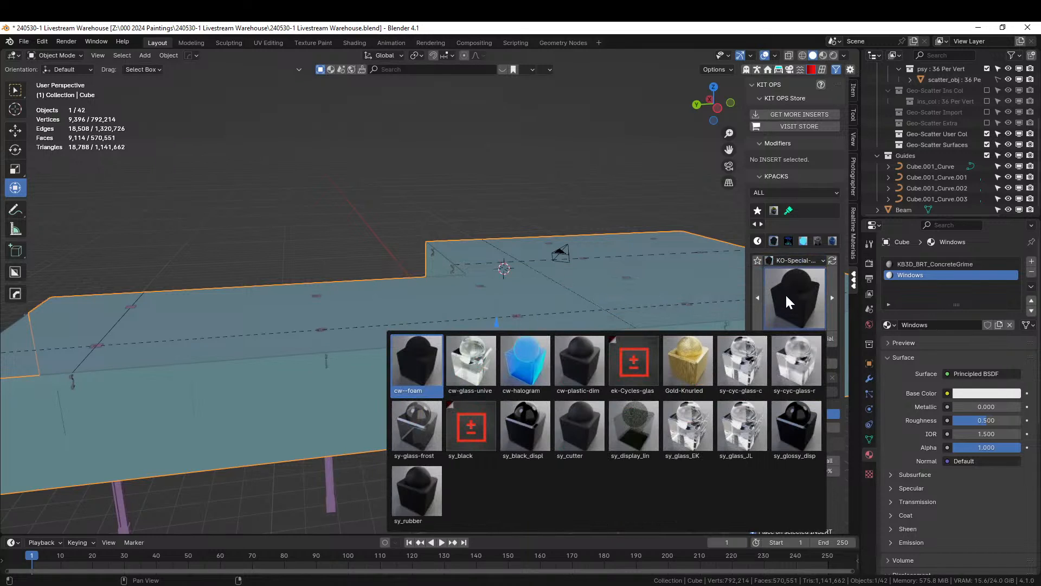
{"action": "left_click", "coordinate": [810, 341]}
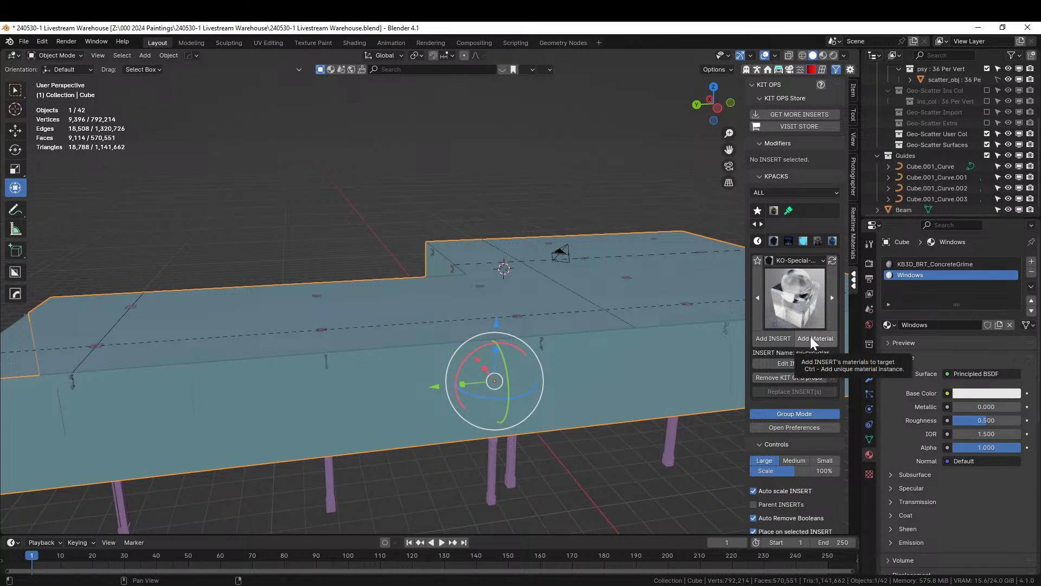
{"action": "left_click", "coordinate": [810, 336]}
- Switch the viewport to rendered shading to show the concrete walls and glass windows from outside
{"action": "mouse_move", "coordinate": [734, 330]}
{"action": "middle_mouse_down"}
{"action": "mouse_move", "coordinate": [610, 274]}
{"action": "mouse_move", "coordinate": [574, 291]}
{"action": "middle_mouse_up"}
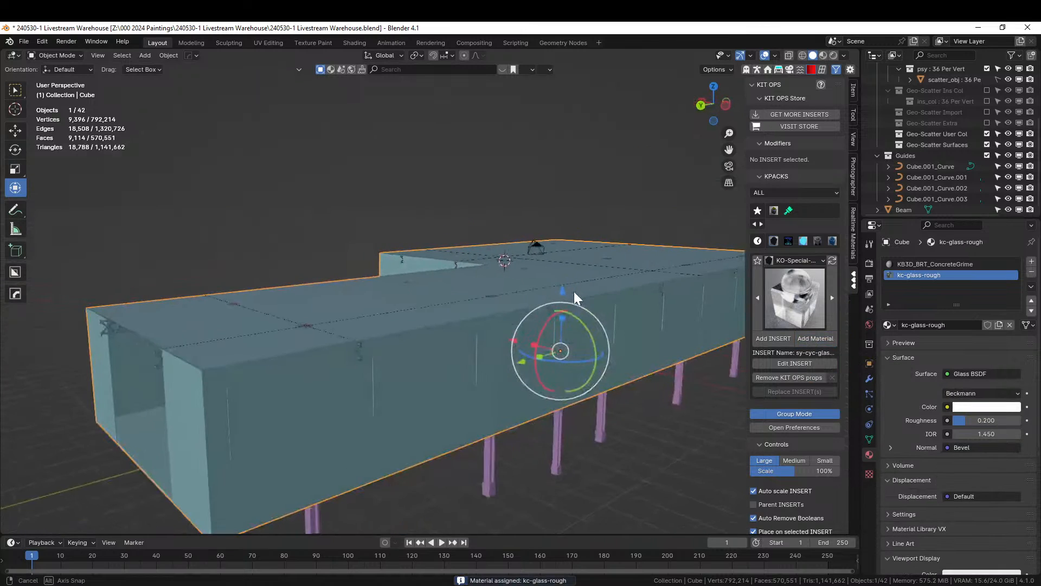
{"action": "key", "text": "z"}
{"action": "key", "text": "8"}
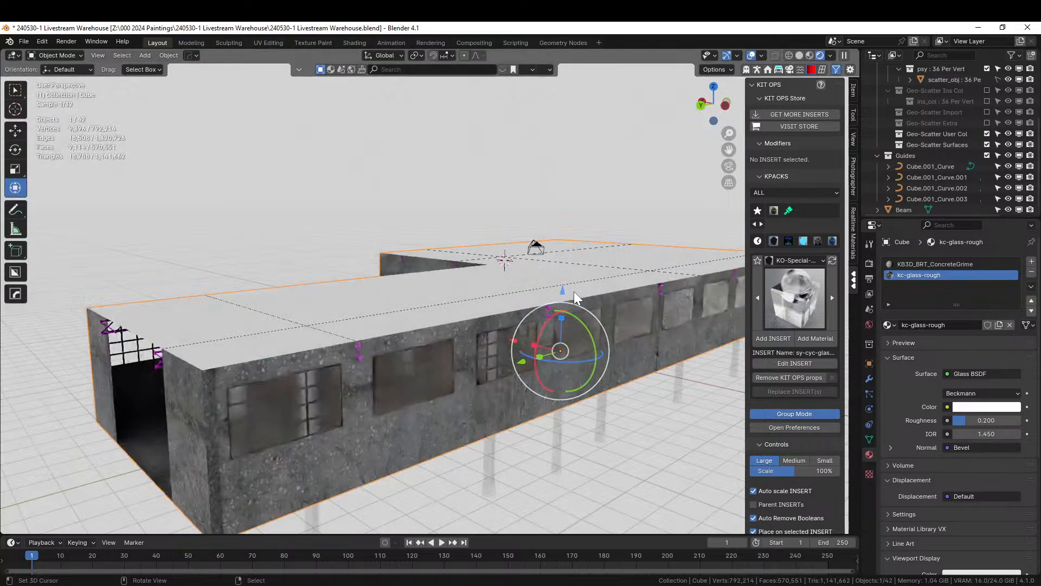
- Examine the warehouse's interior, rough glass windows and outer walls in rendered shading
{"action": "scroll", "coordinate": [381, 382], "scroll_direction": "up", "scroll_amount": 8}
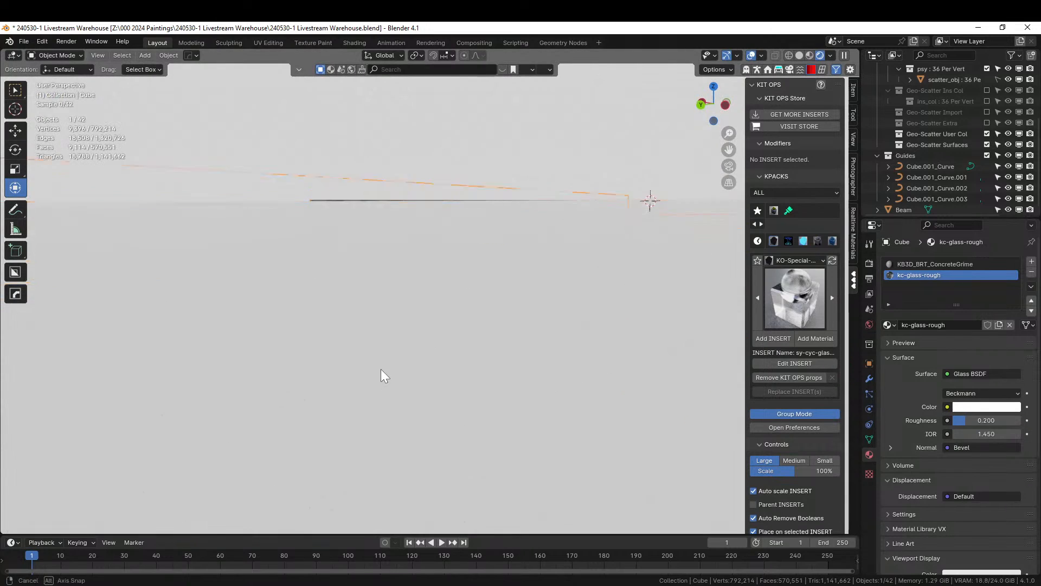
{"action": "mouse_move", "coordinate": [383, 373]}
{"action": "middle_mouse_down"}
{"action": "mouse_move", "coordinate": [372, 365]}
{"action": "mouse_move", "coordinate": [453, 398]}
{"action": "mouse_move", "coordinate": [399, 384]}
{"action": "mouse_move", "coordinate": [354, 346]}
{"action": "mouse_move", "coordinate": [329, 347]}
{"action": "mouse_move", "coordinate": [441, 354]}
{"action": "mouse_move", "coordinate": [391, 359]}
{"action": "middle_mouse_up"}
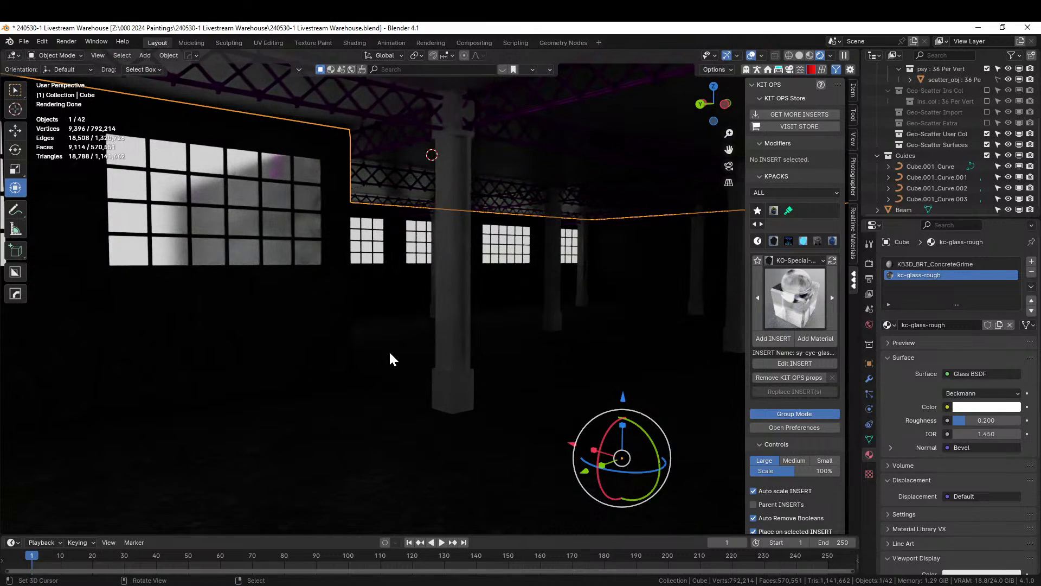
{"action": "middle_click_drag", "start_coordinate": [337, 352], "coordinate": [465, 300]}
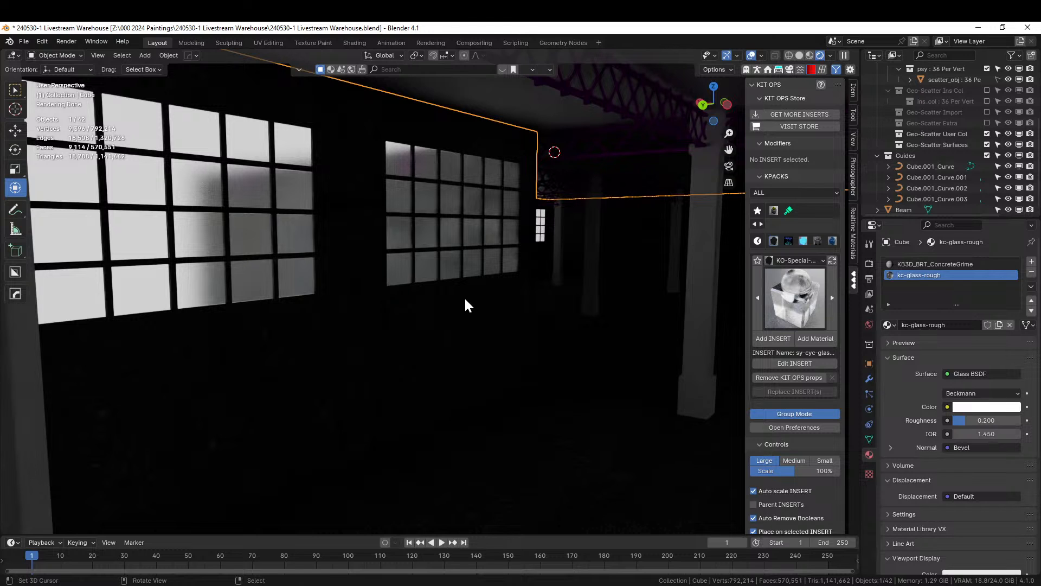
{"action": "middle_click_drag", "start_coordinate": [642, 357], "coordinate": [480, 342]}
{"action": "scroll", "coordinate": [509, 302], "scroll_direction": "down", "scroll_amount": 4}
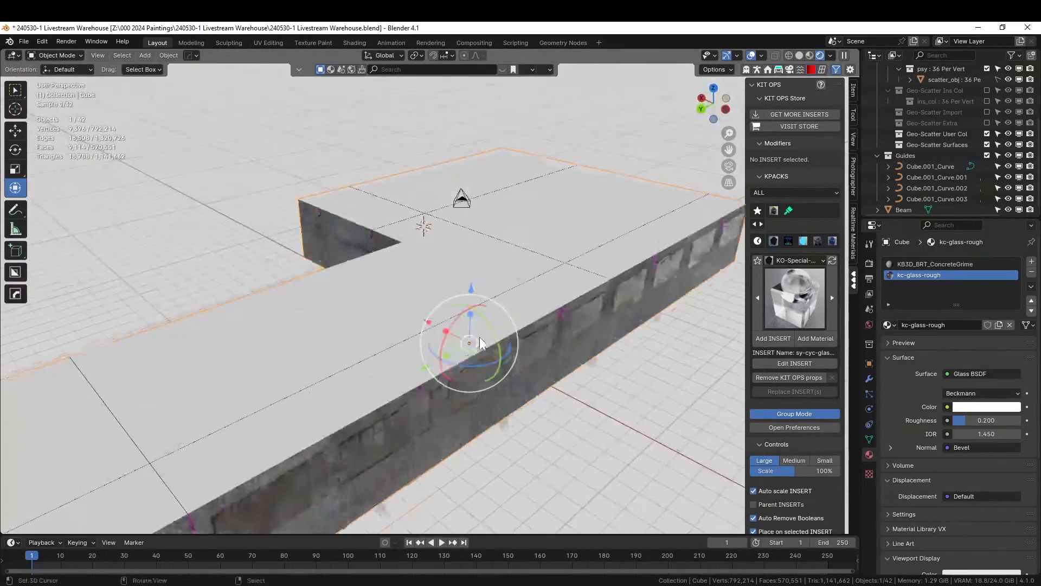
{"action": "scroll", "coordinate": [1002, 144], "scroll_direction": "up", "scroll_amount": 5}
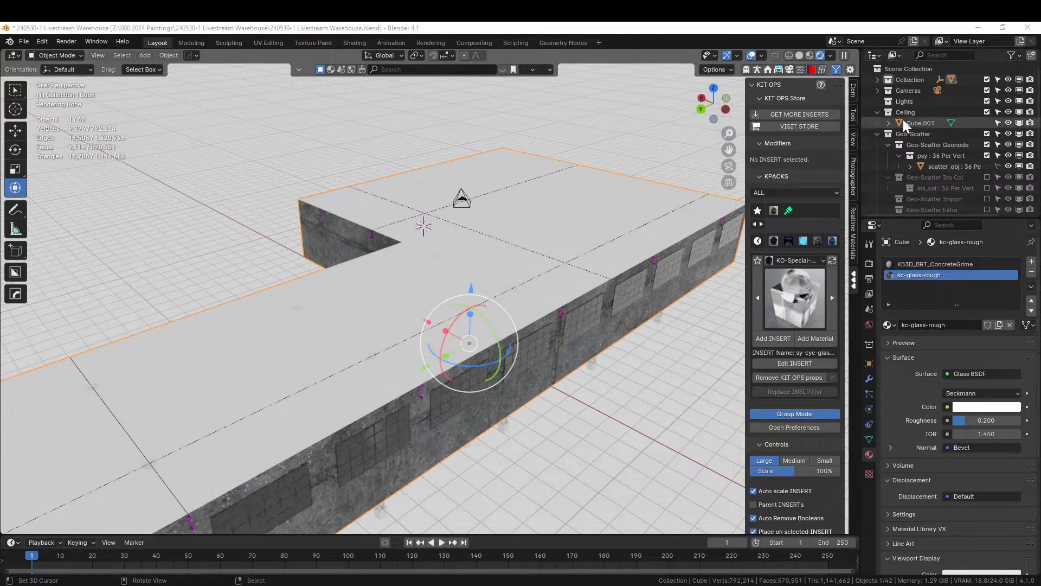
- Unwrap the whole mesh of the ceiling object Cube.001 with Cube Projection
{"action": "left_click", "coordinate": [919, 122]}
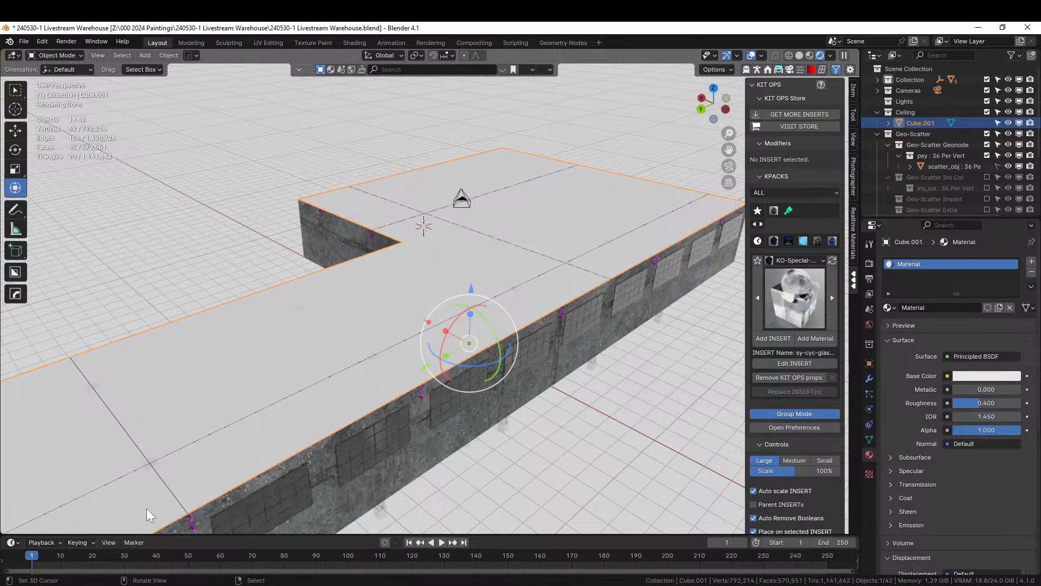
{"action": "key", "text": "Tab"}
{"action": "key", "text": "a"}
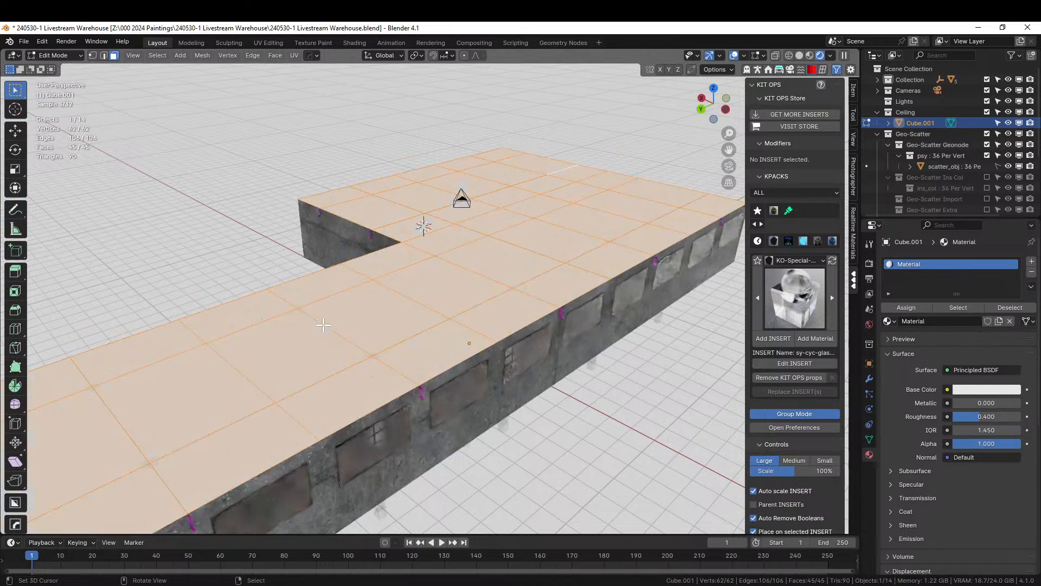
{"action": "key", "text": "u"}
{"action": "left_click", "coordinate": [317, 300]}
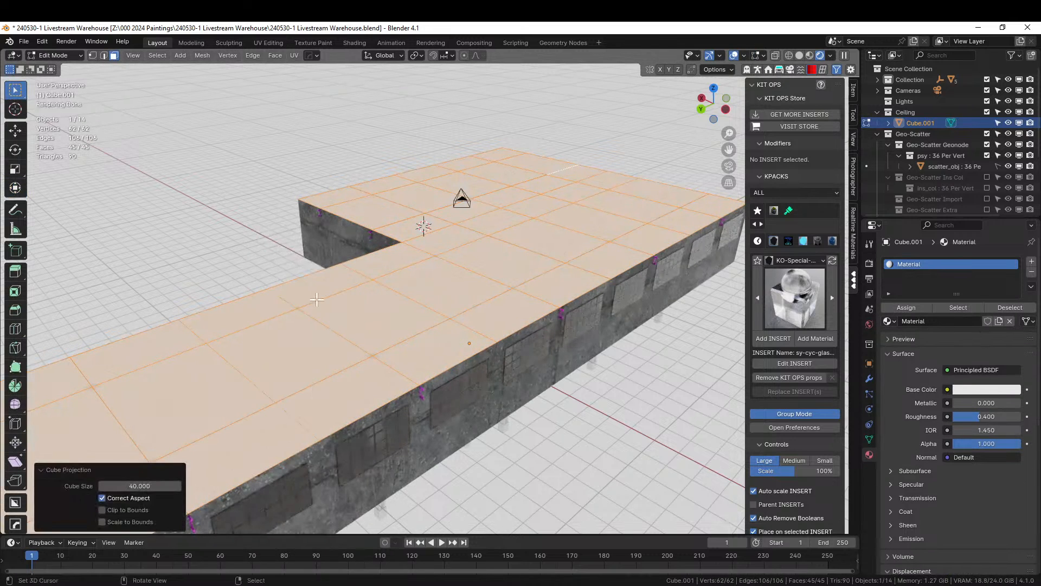
{"action": "key", "text": "Tab"}
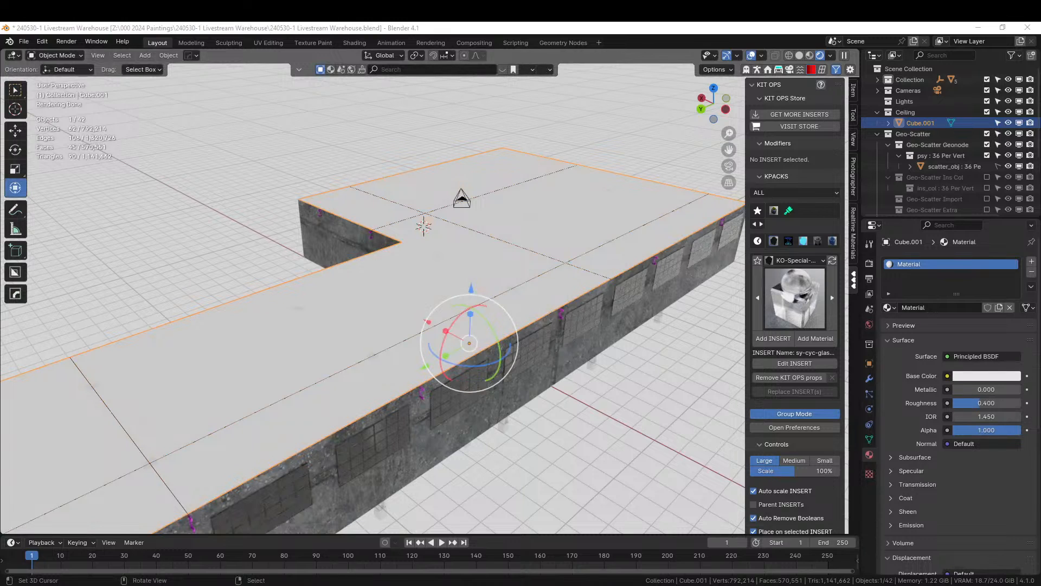
- Replace the ceiling's default material with KB3D_BRT_ConcFormHoles from the asset browser window and check the texture from above
{"action": "left_click_drag", "start_coordinate": [623, 548], "coordinate": [922, 273]}
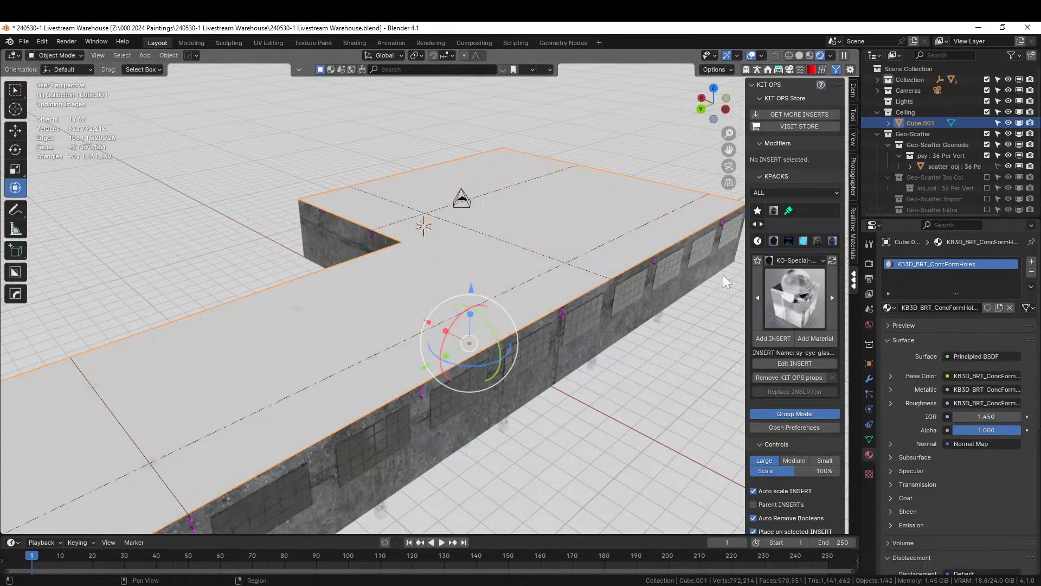
{"action": "scroll", "coordinate": [330, 366], "scroll_direction": "down", "scroll_amount": 1}
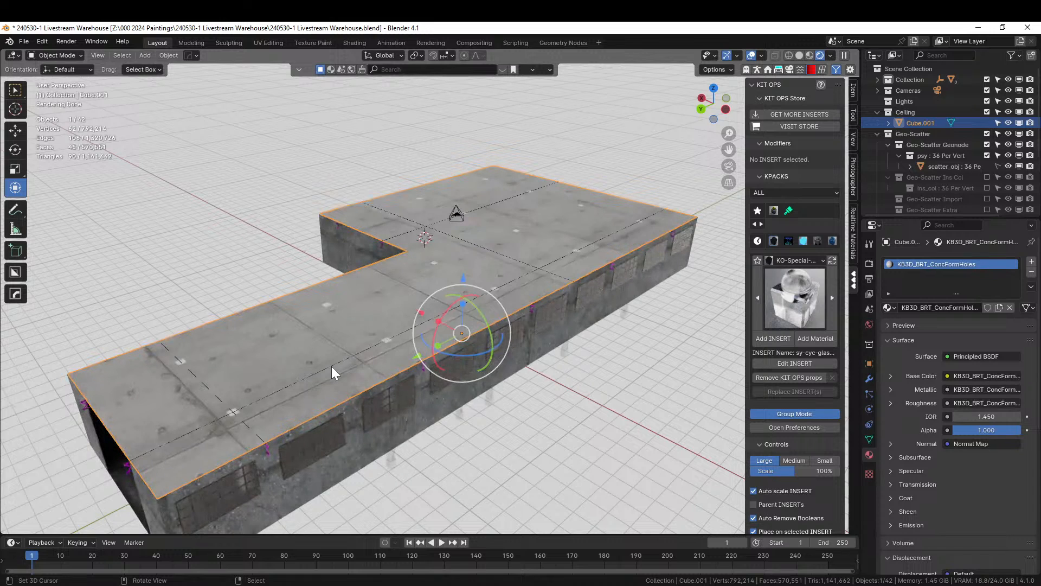
{"action": "middle_click_drag", "start_coordinate": [349, 377], "coordinate": [414, 400]}
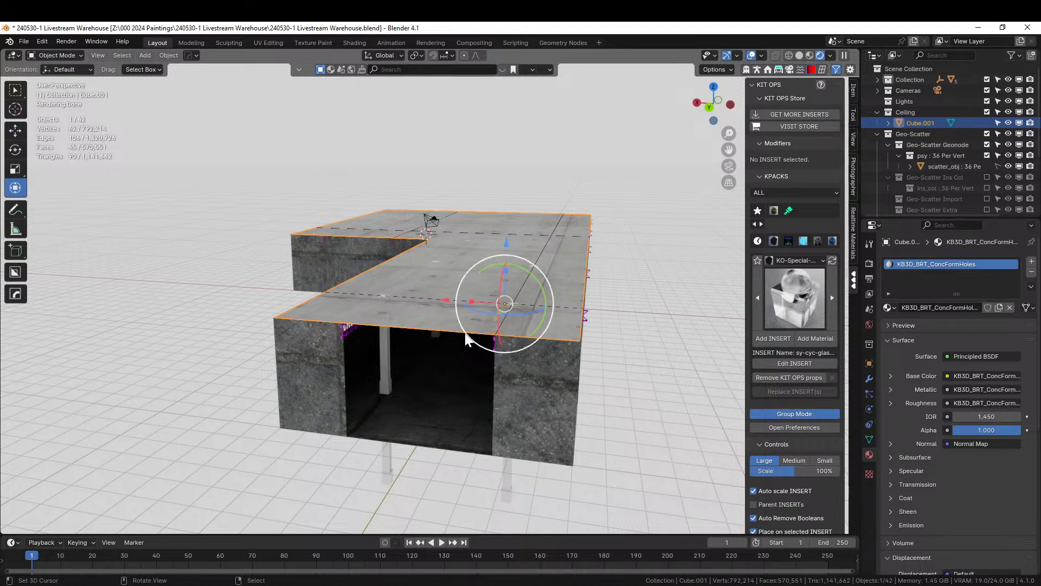
{"action": "middle_click_drag", "start_coordinate": [461, 348], "coordinate": [451, 388]}
{"action": "scroll", "coordinate": [451, 388], "scroll_direction": "up", "scroll_amount": 2}
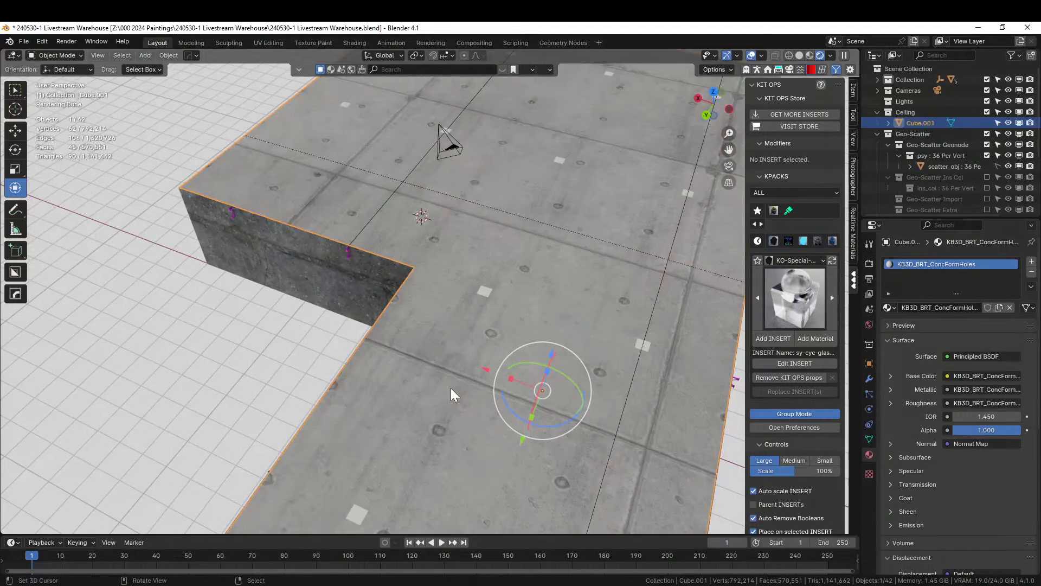
- Select all floor faces of the warehouse by picking one floor face and extending the selection to coplanar faces
{"action": "scroll", "coordinate": [451, 389], "scroll_direction": "down", "scroll_amount": 3}
{"action": "middle_click_drag", "start_coordinate": [450, 389], "coordinate": [464, 337]}
{"action": "left_click", "coordinate": [425, 466]}
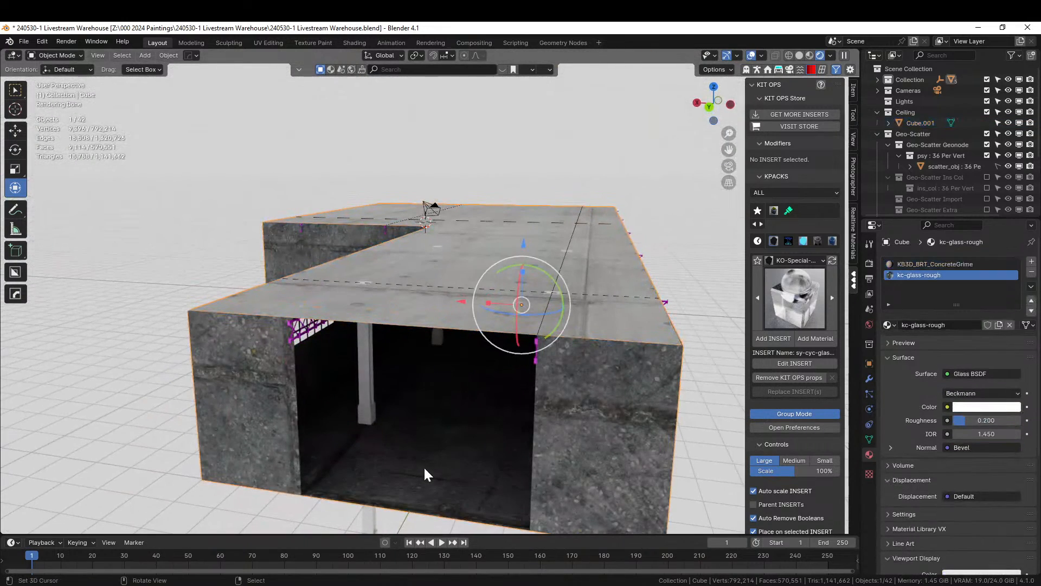
{"action": "key", "text": "Tab"}
{"action": "left_click", "coordinate": [424, 467]}
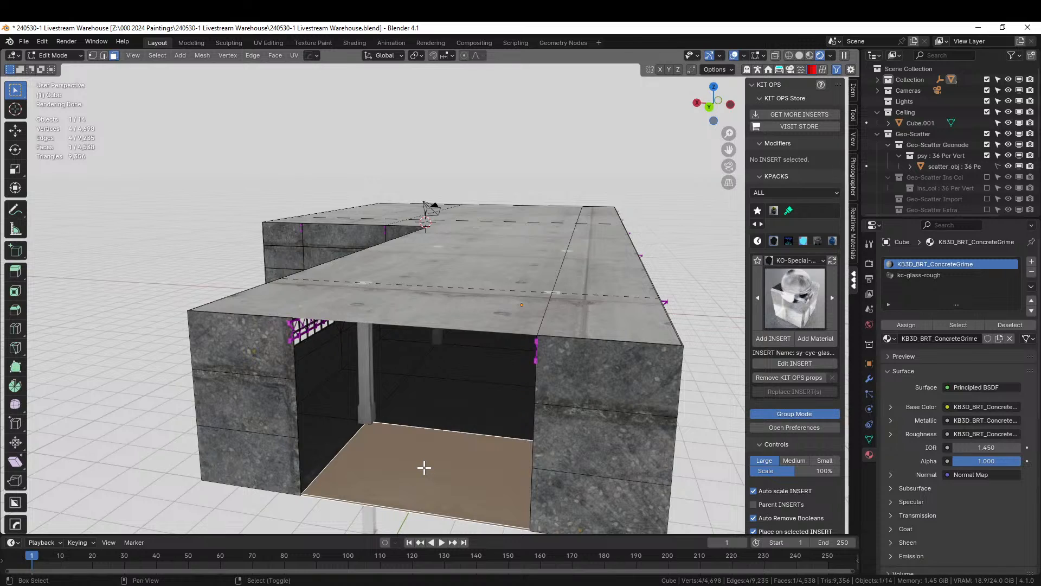
{"action": "key", "text": "shift+g"}
{"action": "key", "text": "Escape"}
{"action": "key", "text": "shift+g"}
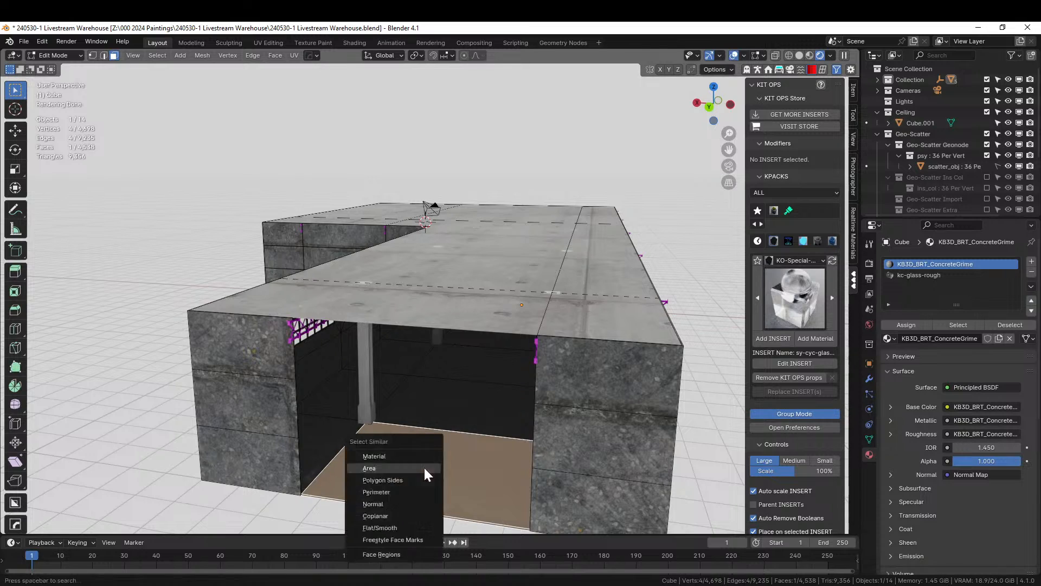
{"action": "left_click", "coordinate": [403, 514]}
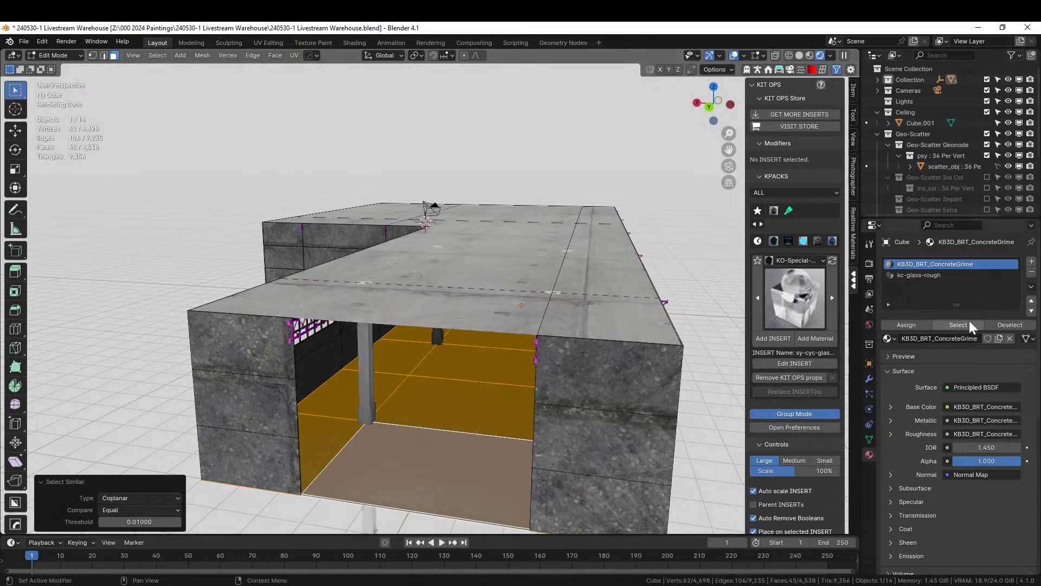
- Add a third material slot to the warehouse, assign it to the selected floor faces and set it to KB3D_BRT_ConcFormHoles
{"action": "left_click", "coordinate": [1031, 261]}
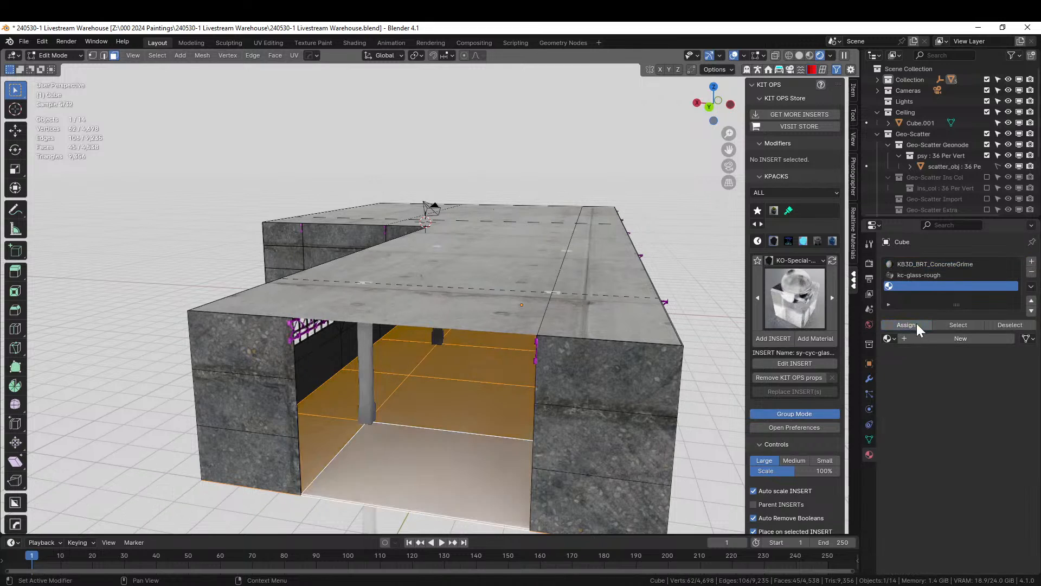
{"action": "left_click", "coordinate": [890, 339]}
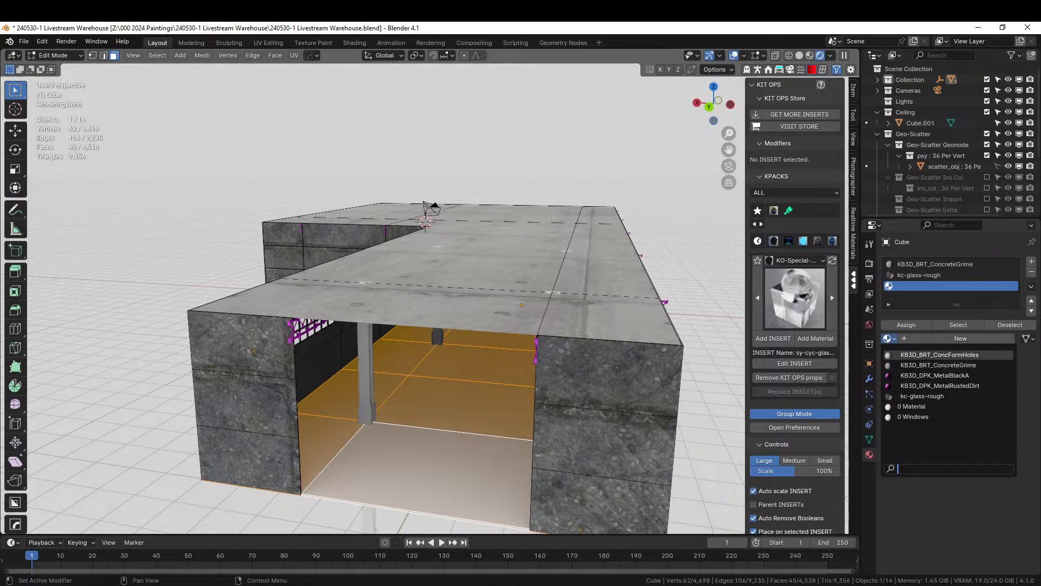
{"action": "left_click", "coordinate": [889, 354]}
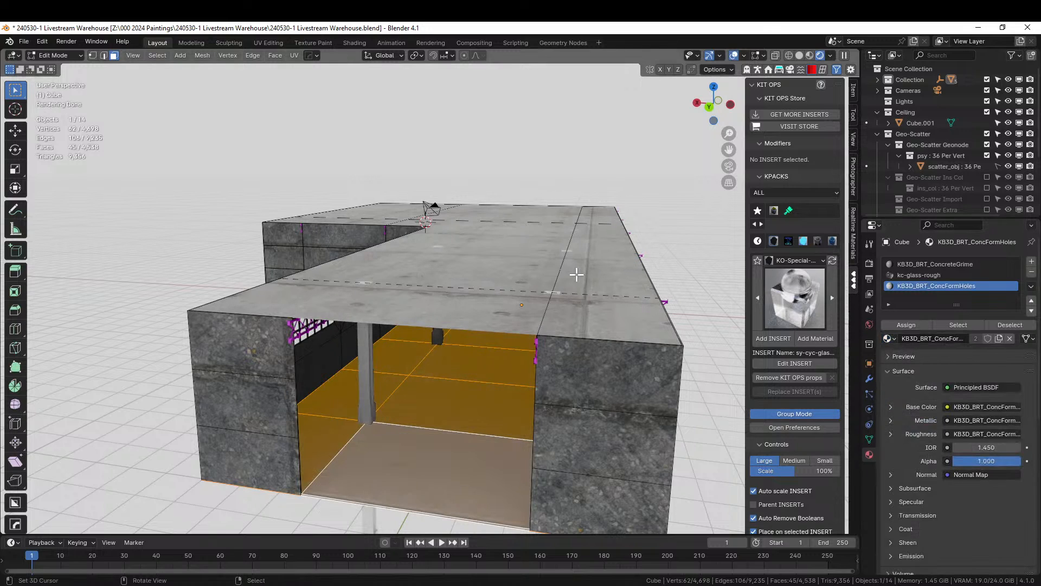
{"action": "middle_click_drag", "start_coordinate": [570, 345], "coordinate": [538, 372]}
{"action": "key", "text": "Tab"}
{"action": "scroll", "coordinate": [576, 337], "scroll_direction": "up", "scroll_amount": 4}
{"action": "scroll", "coordinate": [576, 337], "scroll_direction": "down", "scroll_amount": 4}
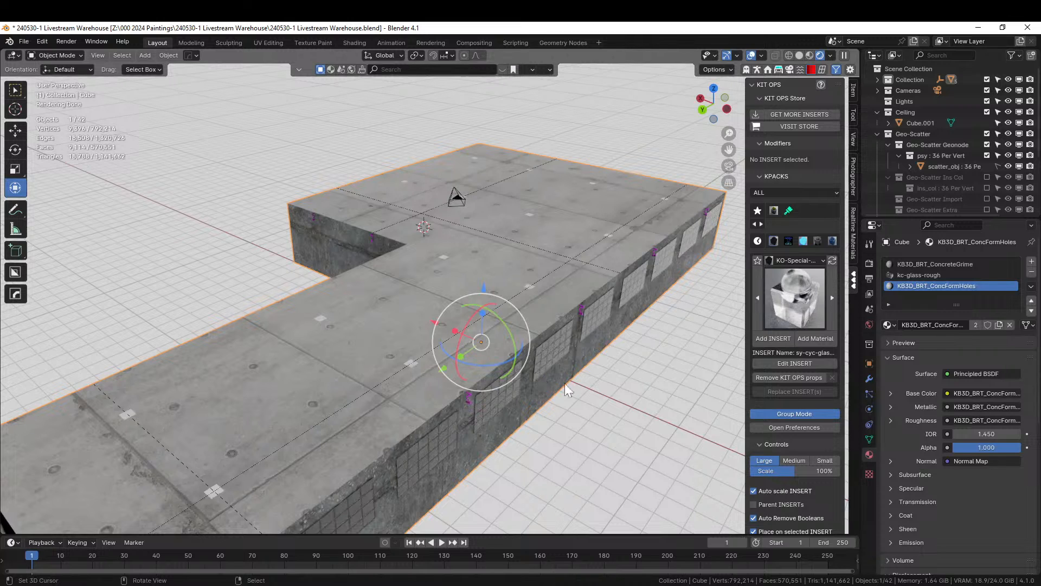
- Exclude the Ceiling collection from the view layer to expose the interior, and save the file
{"action": "middle_click_drag", "start_coordinate": [565, 383], "coordinate": [590, 356]}
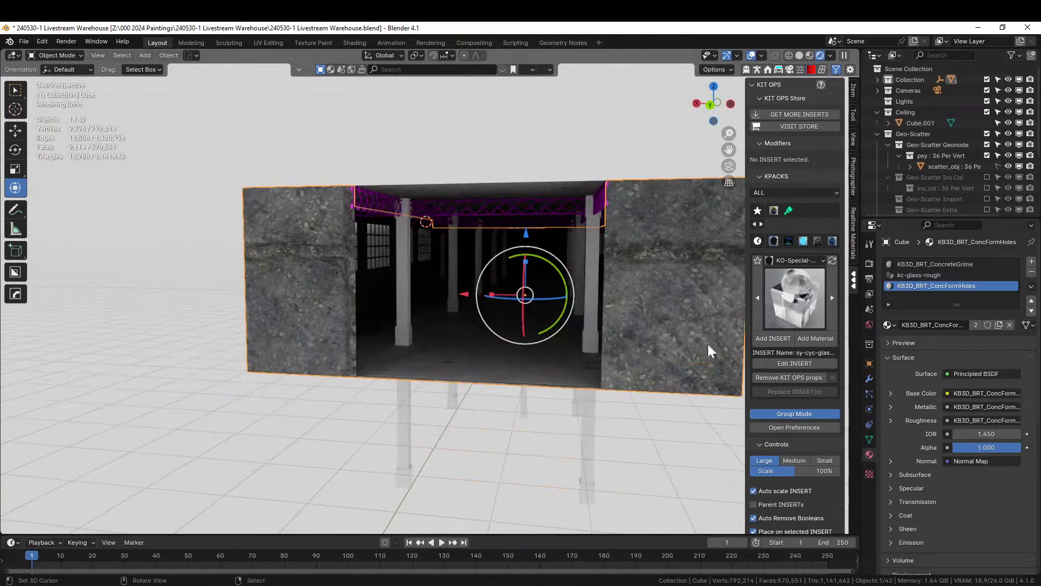
{"action": "left_click", "coordinate": [988, 111]}
{"action": "middle_click_drag", "start_coordinate": [645, 226], "coordinate": [568, 292]}
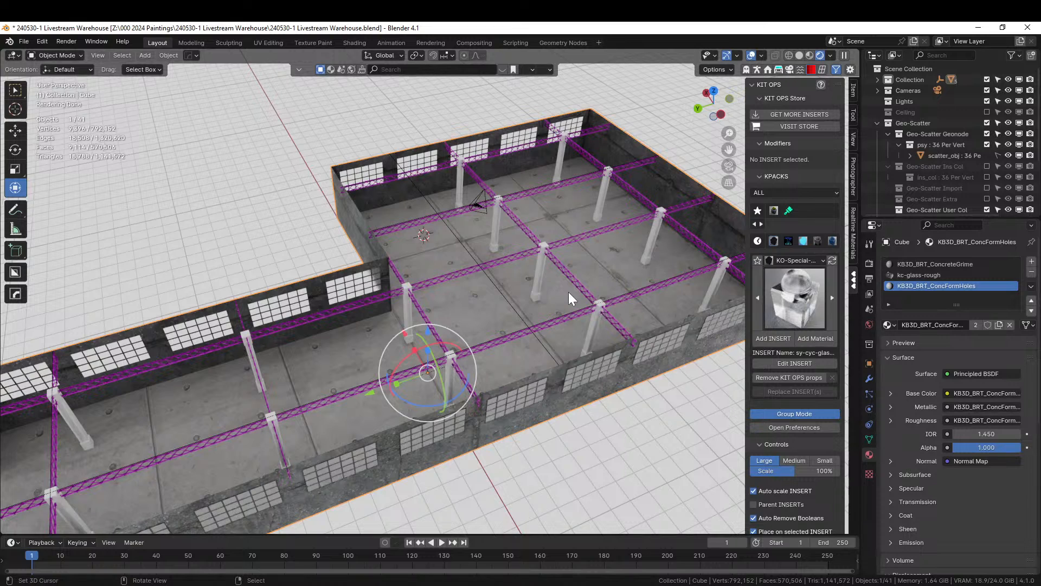
{"action": "key", "text": "ctrl+s"}
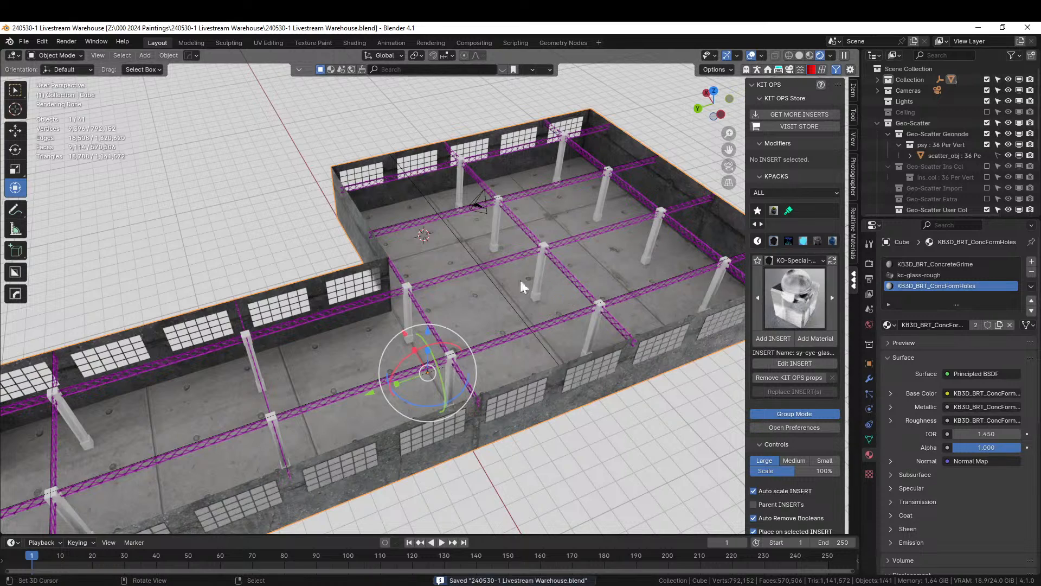
- Examine the open warehouse's floor texture, pillars and magenta ceiling trusses from several angles and up close
{"action": "middle_click_drag", "start_coordinate": [520, 280], "coordinate": [618, 268], "text": "shift"}
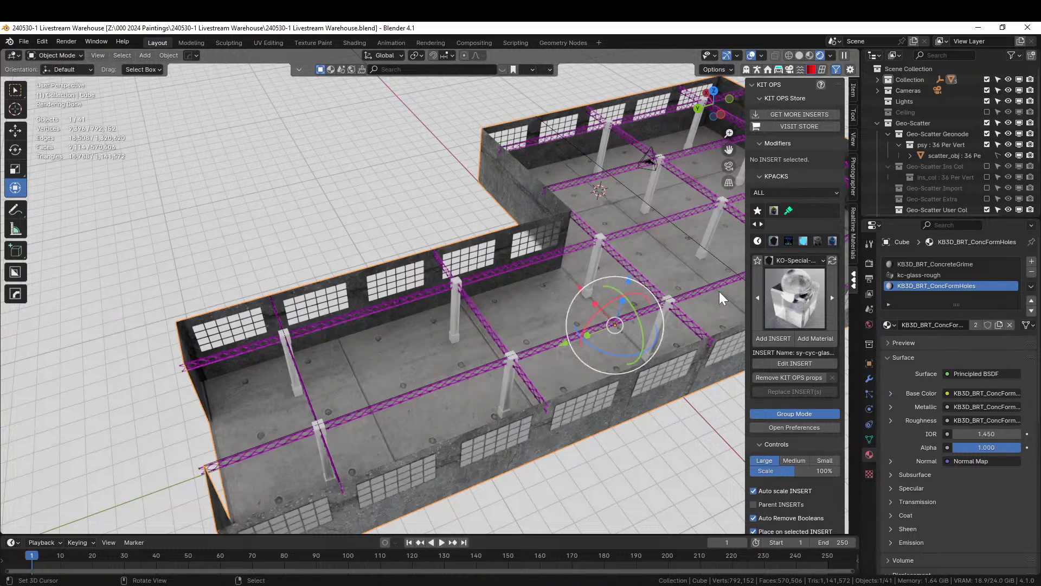
{"action": "middle_click_drag", "start_coordinate": [655, 307], "coordinate": [539, 297]}
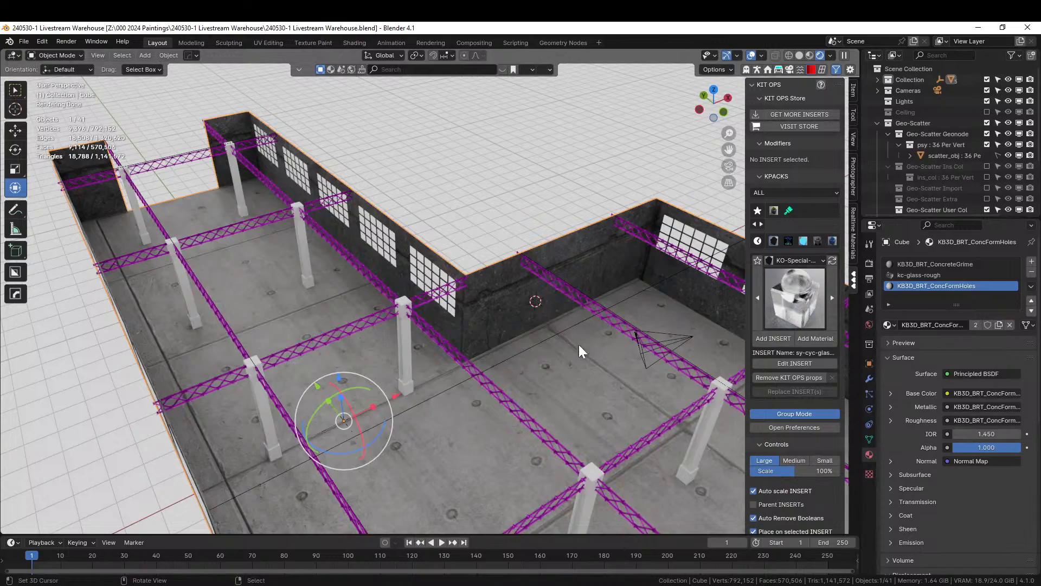
{"action": "middle_click_drag", "start_coordinate": [581, 356], "coordinate": [450, 262]}
{"action": "middle_click_drag", "start_coordinate": [503, 287], "coordinate": [526, 312]}
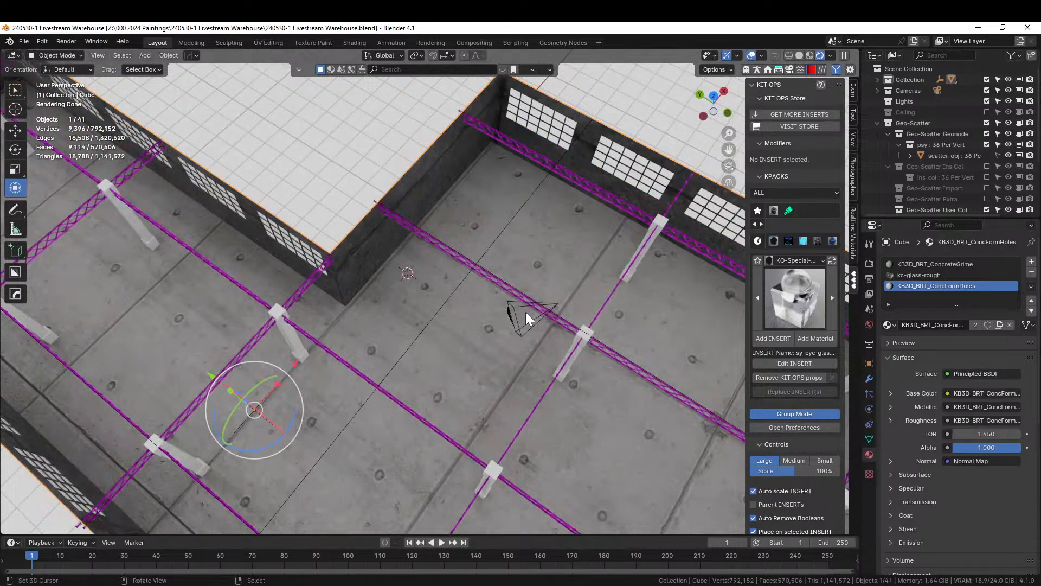
{"action": "middle_click_drag", "start_coordinate": [490, 324], "coordinate": [577, 298]}
{"action": "scroll", "coordinate": [549, 310], "scroll_direction": "up", "scroll_amount": 3}
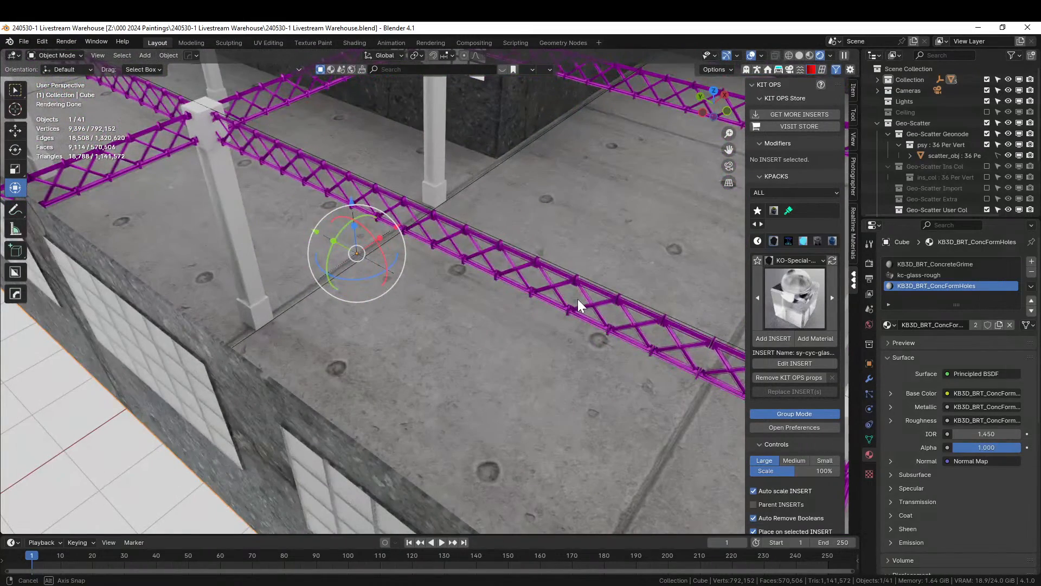
{"action": "middle_click_drag", "start_coordinate": [577, 298], "coordinate": [578, 298]}
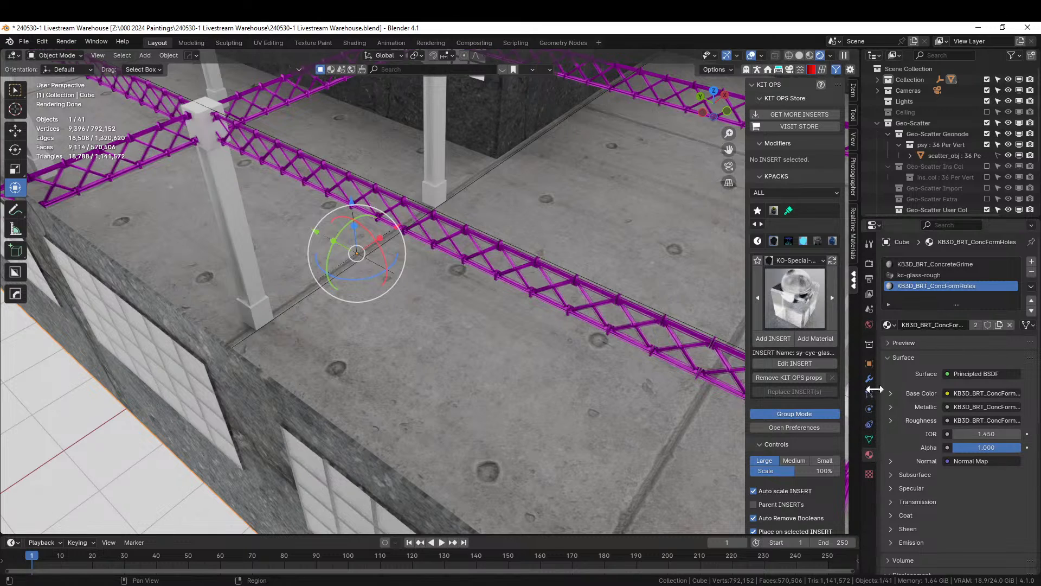
{"action": "scroll", "coordinate": [297, 330], "scroll_direction": "down", "scroll_amount": 8}
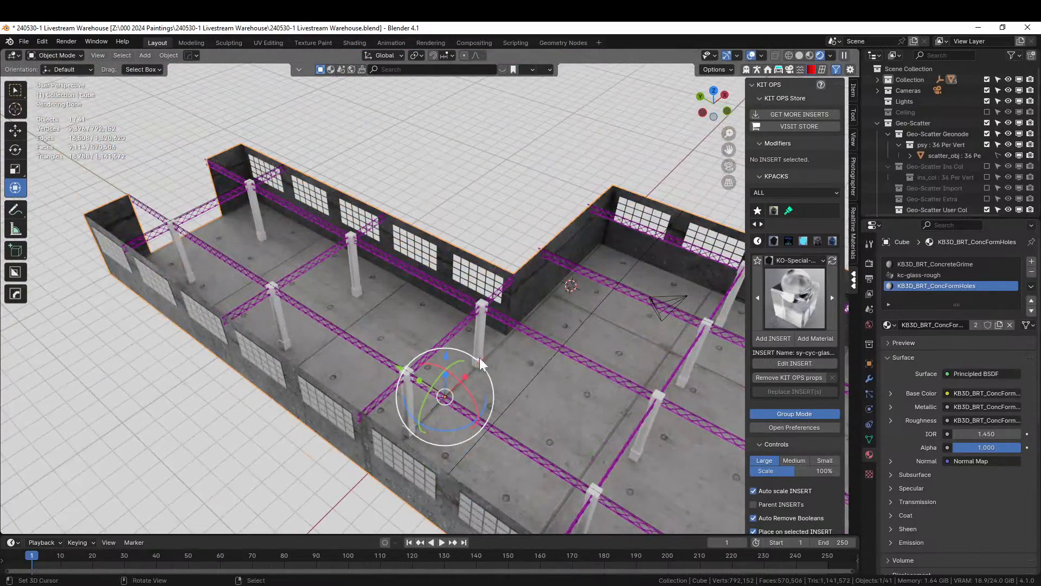
{"action": "middle_click_drag", "start_coordinate": [467, 358], "coordinate": [510, 378]}
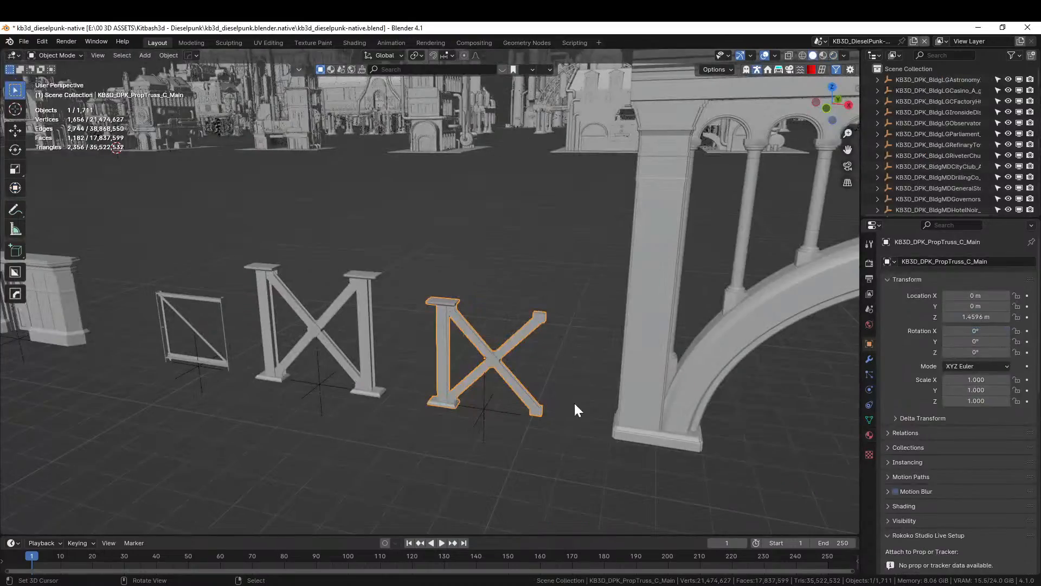
- Browse the props in the kb3d_dieselpunk-native file, then return to the warehouse file and view the pillars from beneath the floor
{"action": "scroll", "coordinate": [574, 409], "scroll_direction": "down", "scroll_amount": 3}
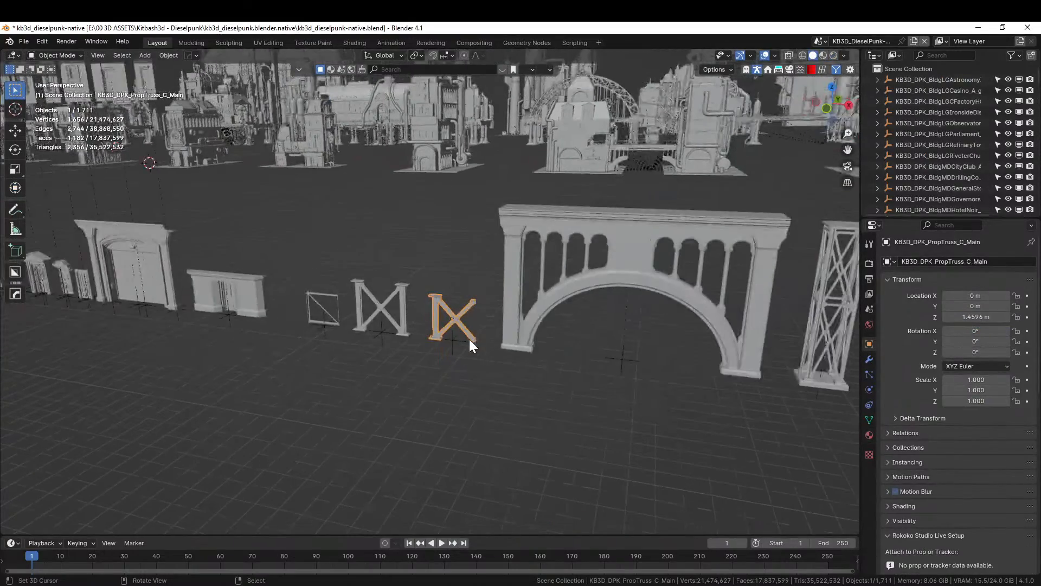
{"action": "middle_click_drag", "start_coordinate": [365, 349], "coordinate": [379, 367]}
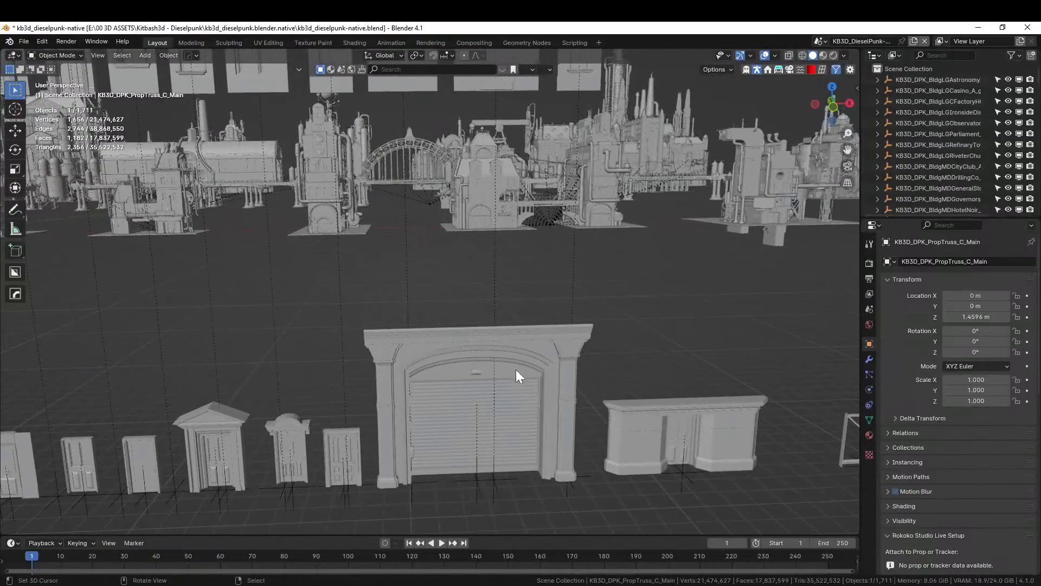
{"action": "middle_click_drag", "start_coordinate": [526, 376], "coordinate": [451, 372]}
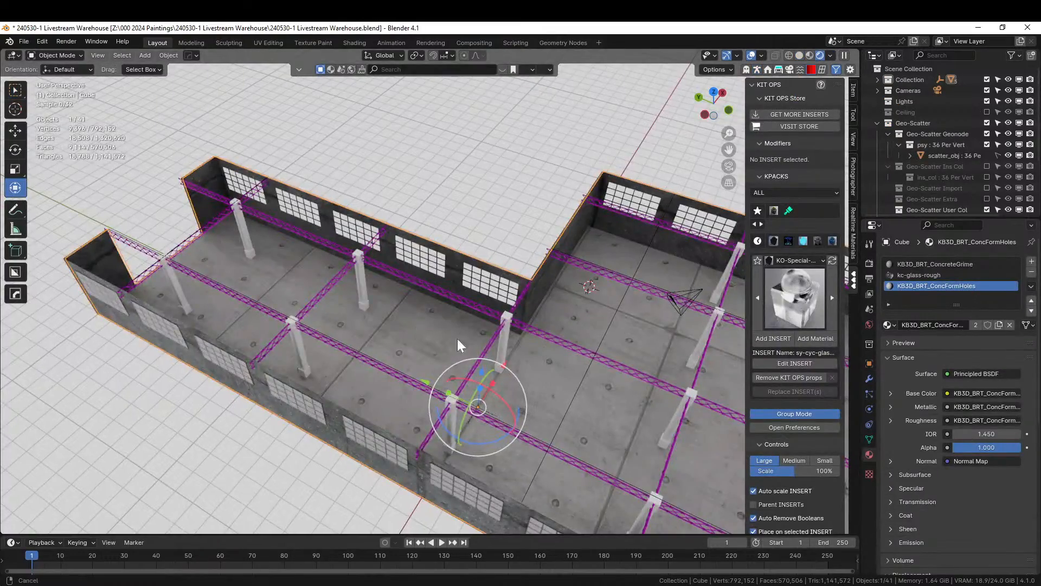
{"action": "middle_click_drag", "start_coordinate": [457, 338], "coordinate": [219, 283]}
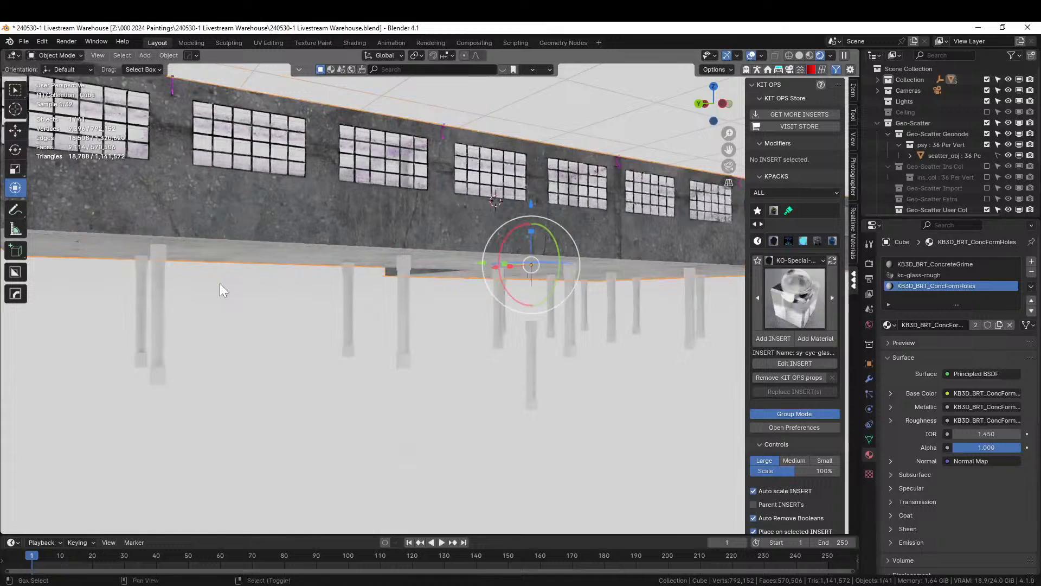
- Duplicate the lone pillar beneath the floor in place and move the copy into a new collection named Building
{"action": "left_click", "coordinate": [529, 356]}
{"action": "key", "text": "g"}
{"action": "right_click", "coordinate": [529, 357]}
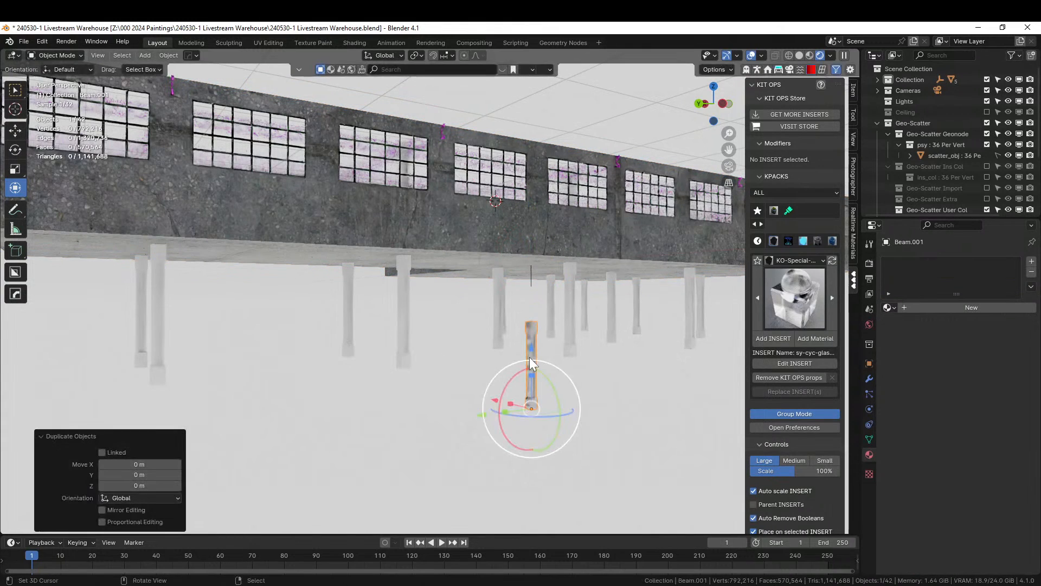
{"action": "key", "text": "m"}
{"action": "left_click", "coordinate": [500, 277]}
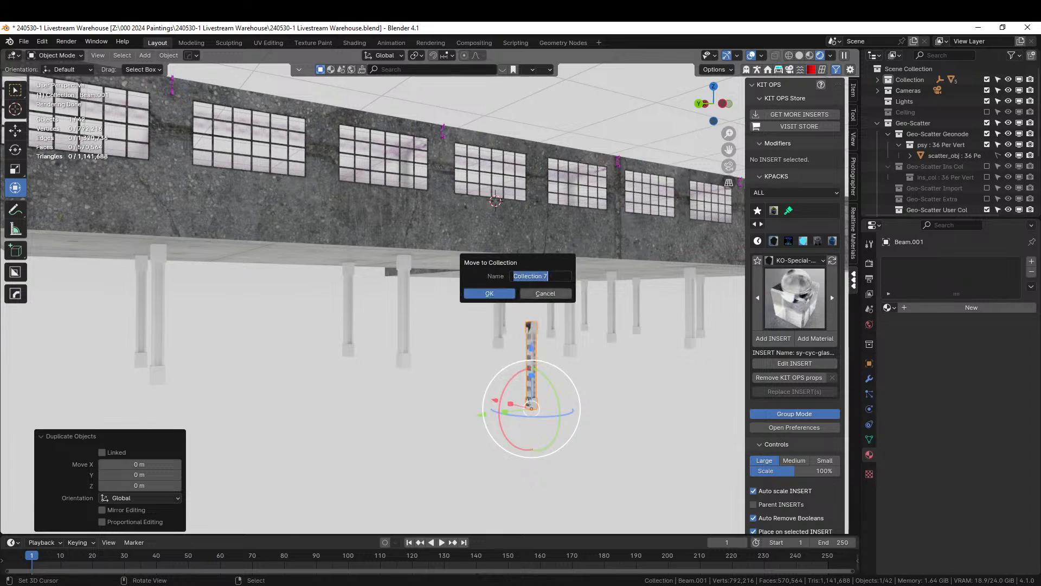
{"action": "type", "text": "Building"}
{"action": "key", "text": "Return"}
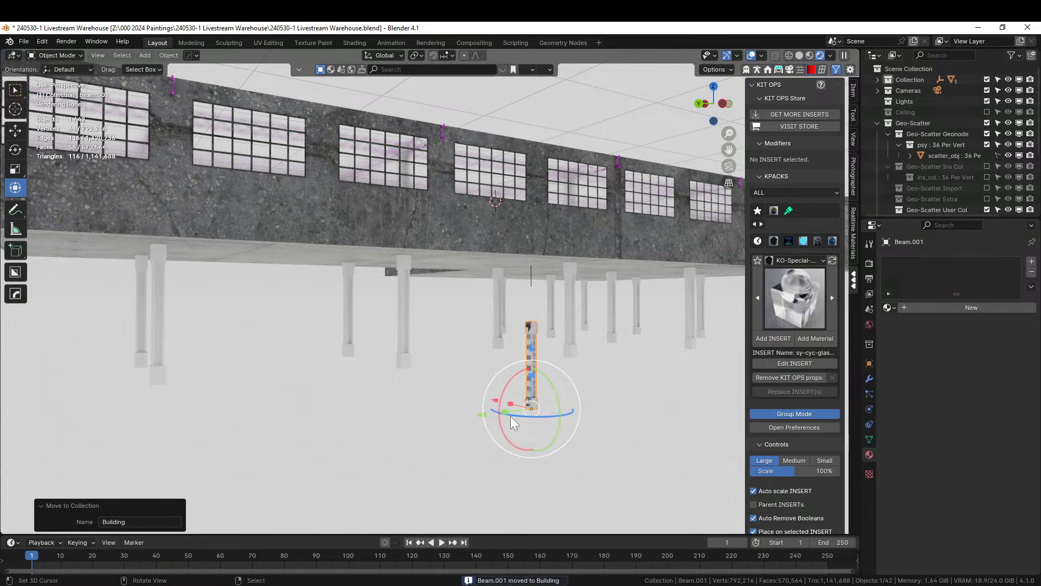
- Move the copied pillar about 2.89 m along the Y axis
{"action": "left_click_drag", "start_coordinate": [509, 416], "coordinate": [459, 424]}
{"action": "key", "text": "KP_7"}
{"action": "scroll", "coordinate": [460, 424], "scroll_direction": "down", "scroll_amount": 3}
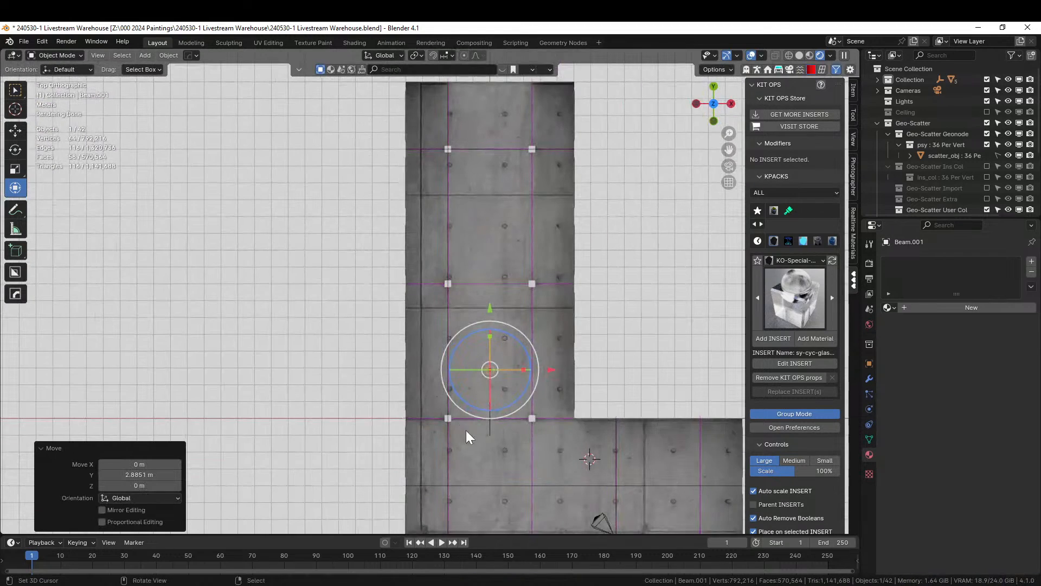
{"action": "middle_click_drag", "start_coordinate": [467, 430], "coordinate": [477, 401], "text": "shift"}
- Snap the 3D cursor to the floor vertex at the warehouse opening beneath the truss line, and switch the viewport to solid shading
{"action": "left_click", "coordinate": [471, 440]}
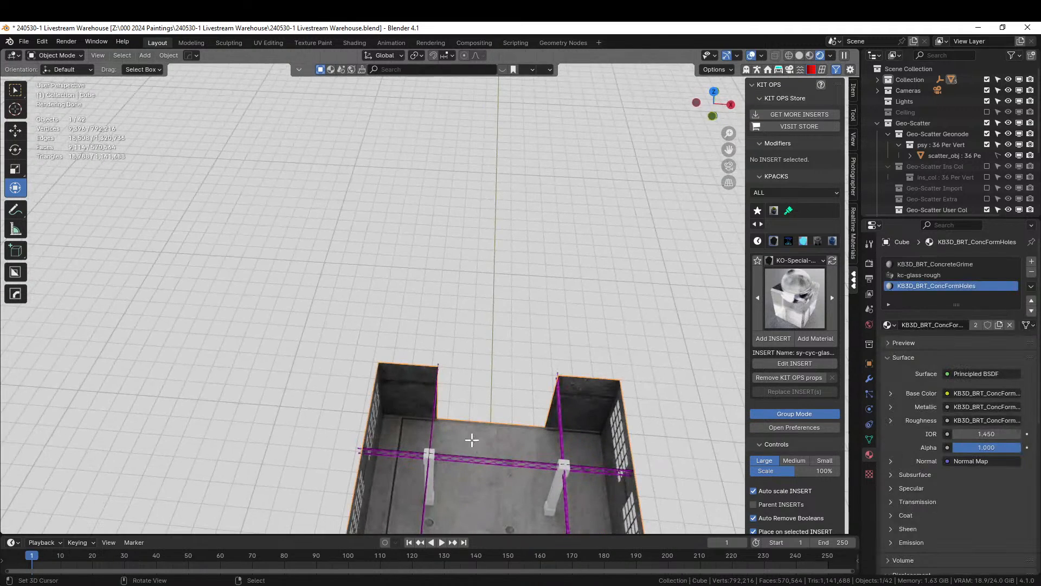
{"action": "key", "text": "Tab"}
{"action": "left_click", "coordinate": [445, 428]}
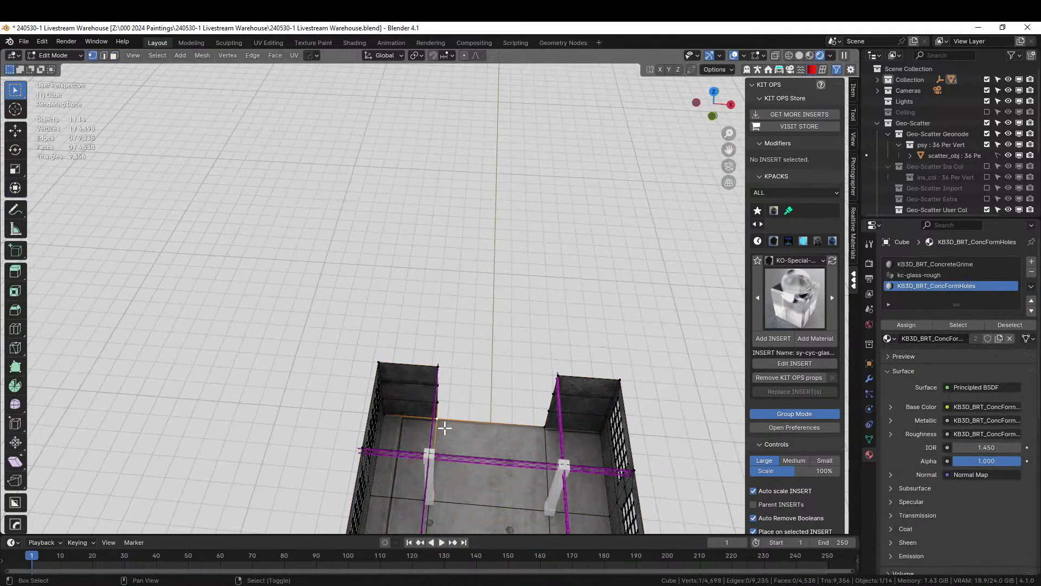
{"action": "key", "text": "Tab"}
{"action": "key", "text": "z"}
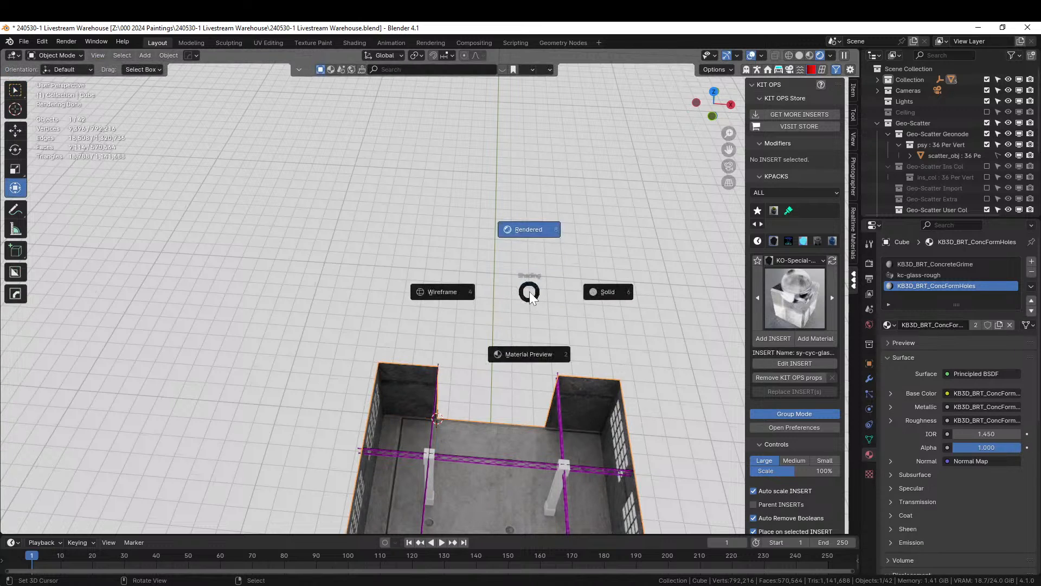
{"action": "key", "text": "6"}
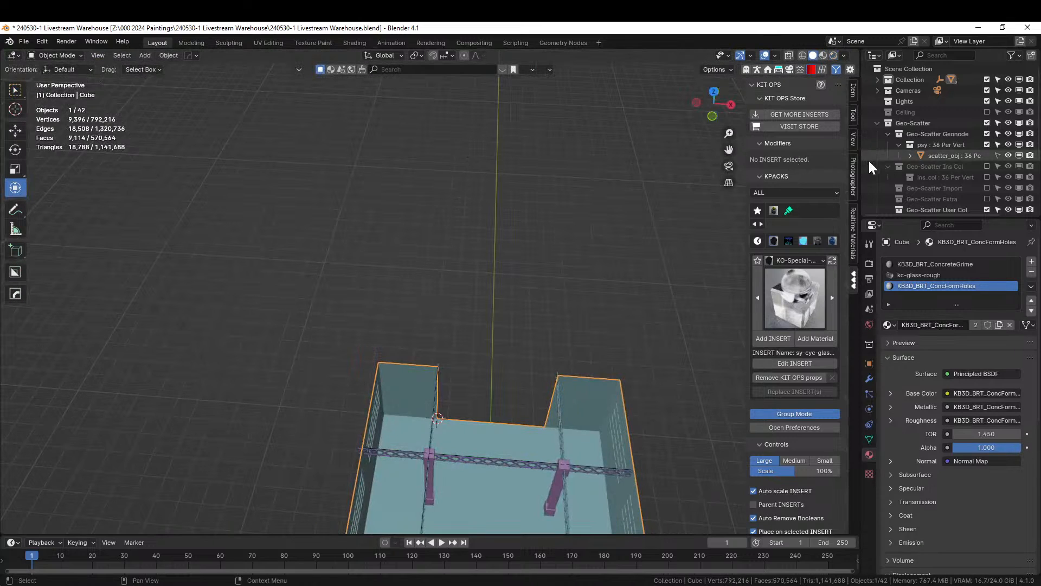
- Set the copied pillar's origin to the 3D cursor, then move its geometry to that origin at the warehouse opening
{"action": "middle_click_drag", "start_coordinate": [583, 271], "coordinate": [659, 298]}
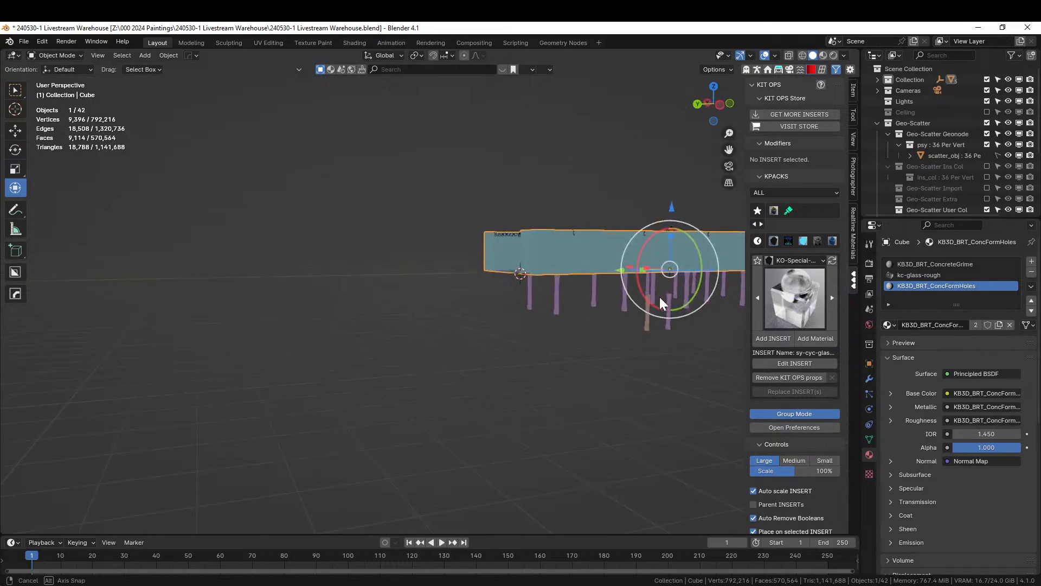
{"action": "middle_click_drag", "start_coordinate": [614, 327], "coordinate": [653, 322]}
{"action": "left_click", "coordinate": [669, 307]}
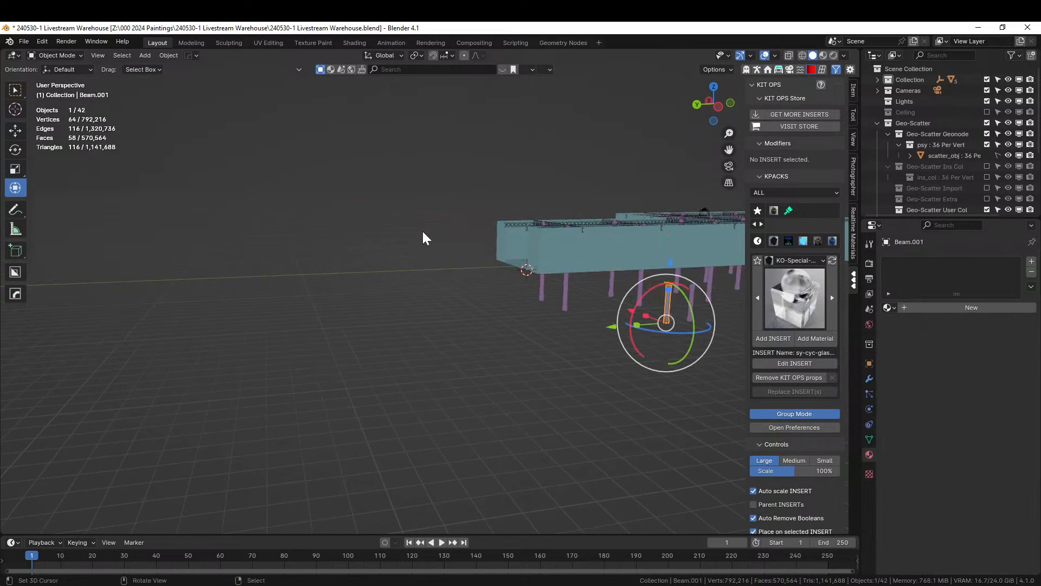
{"action": "left_click", "coordinate": [169, 55]}
{"action": "mouse_move", "coordinate": [191, 76]}
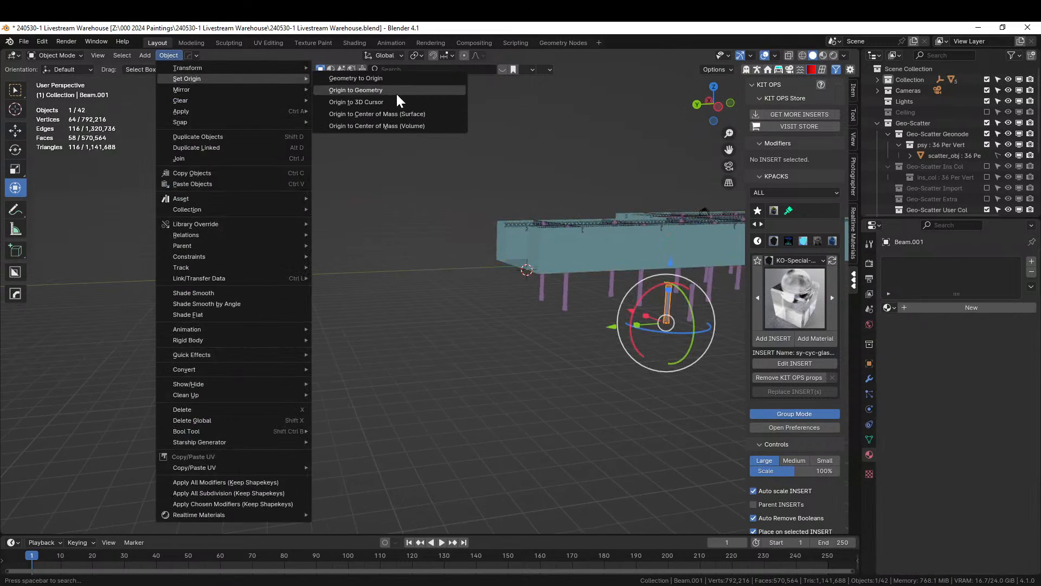
{"action": "left_click", "coordinate": [386, 99]}
{"action": "left_click", "coordinate": [177, 56]}
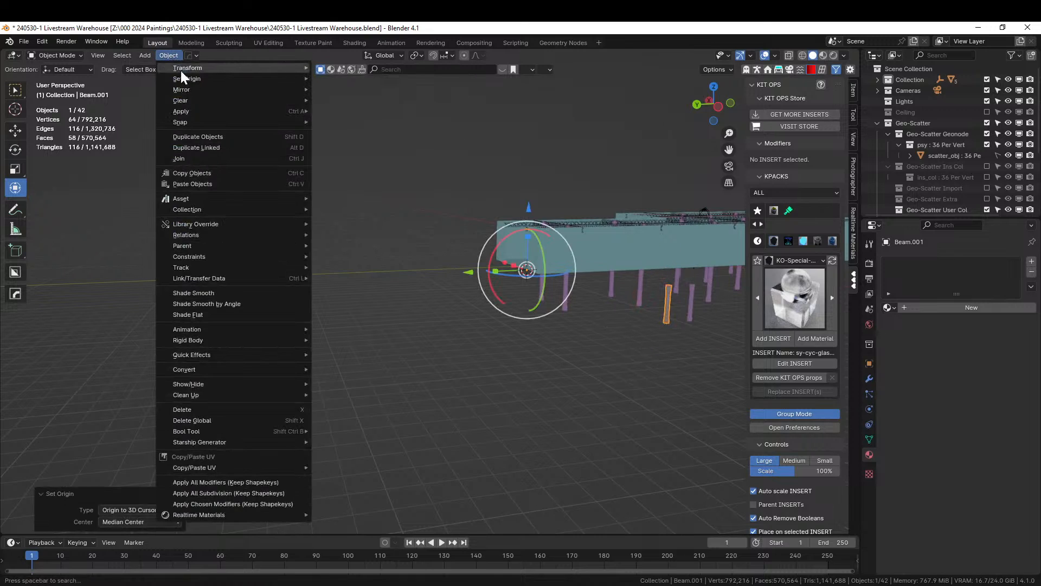
{"action": "mouse_move", "coordinate": [173, 79]}
{"action": "left_click", "coordinate": [355, 75]}
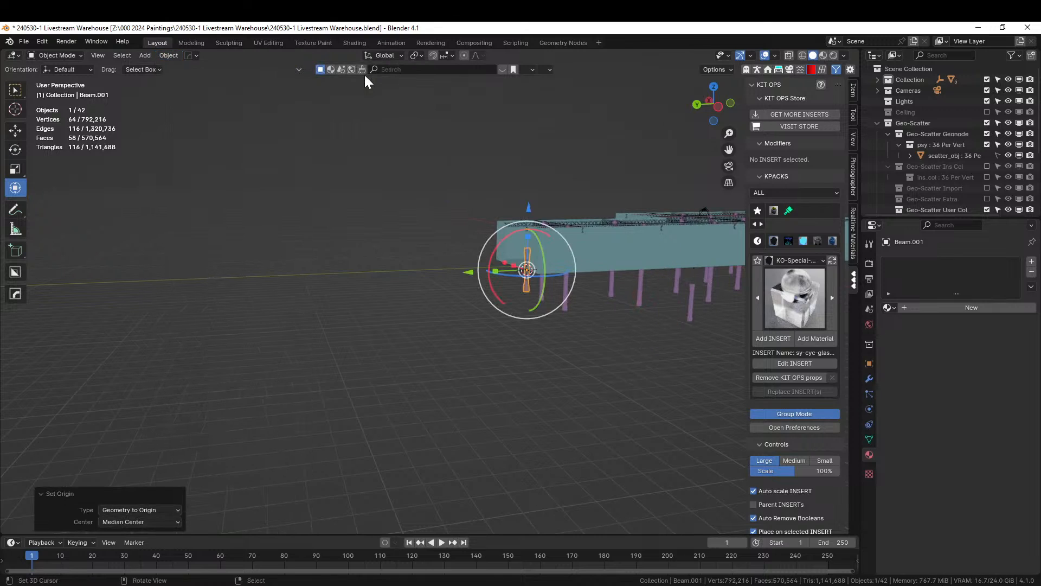
- Raise the pillar at the opening by 2 m along the Z axis
{"action": "middle_click_drag", "start_coordinate": [673, 317], "coordinate": [411, 57]}
{"action": "middle_click_drag", "start_coordinate": [400, 284], "coordinate": [624, 217]}
{"action": "key", "text": "g"}
{"action": "key", "text": "z"}
{"action": "key", "text": "2"}
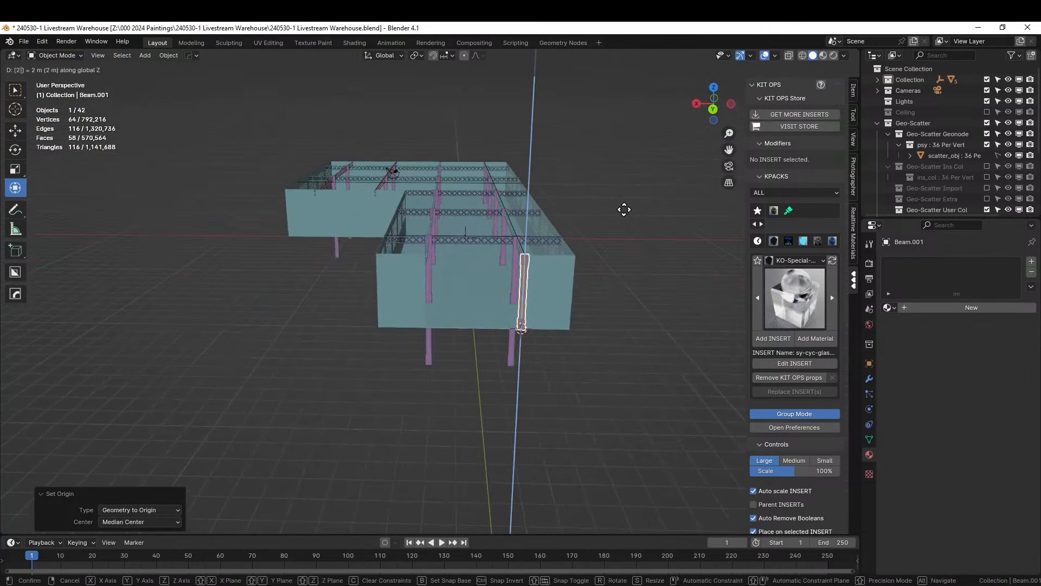
{"action": "key", "text": "Return"}
- Make a linked duplicate of the opening's pillar and move it 5 m along X to the neighbouring truss line
{"action": "key", "text": "KP_Decimal"}
{"action": "middle_click_drag", "start_coordinate": [624, 209], "coordinate": [768, 277]}
{"action": "scroll", "coordinate": [768, 276], "scroll_direction": "down", "scroll_amount": 3}
{"action": "scroll", "coordinate": [768, 276], "scroll_direction": "down", "scroll_amount": 3}
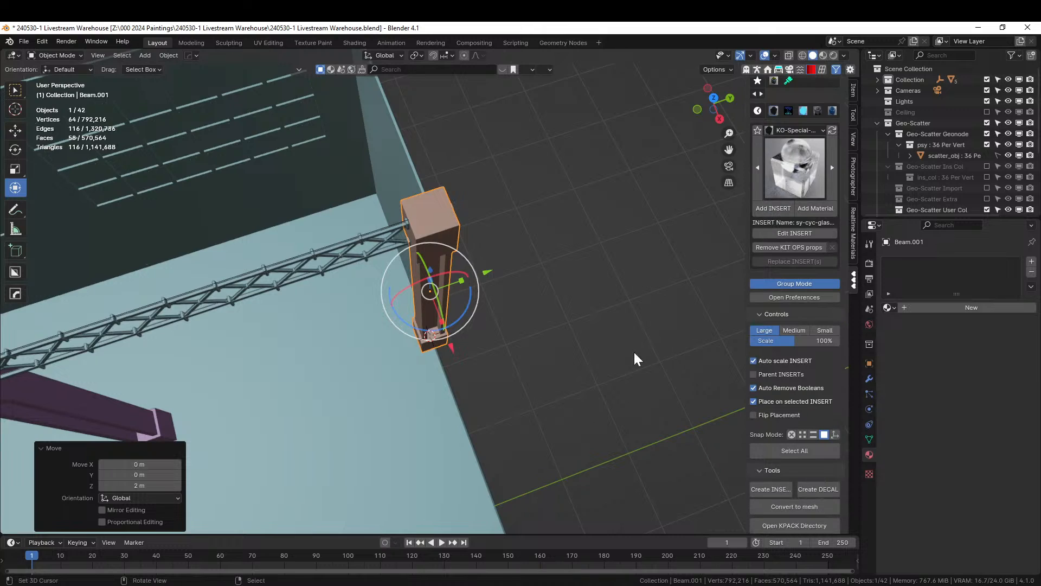
{"action": "key", "text": "KP_7"}
{"action": "middle_click_drag", "start_coordinate": [692, 345], "coordinate": [461, 335], "text": "shift"}
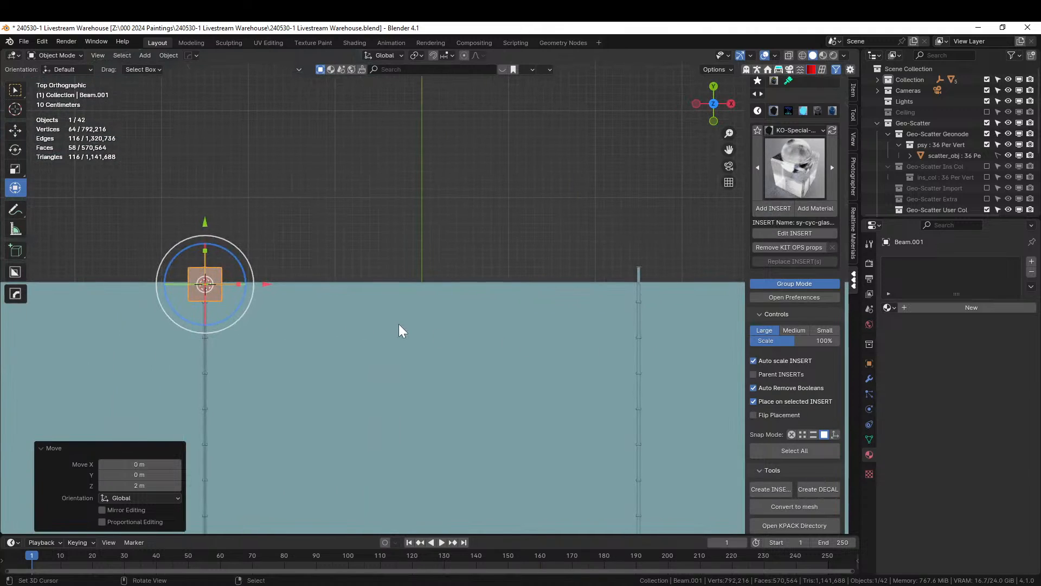
{"action": "key", "text": "alt+d"}
{"action": "key", "text": "Escape"}
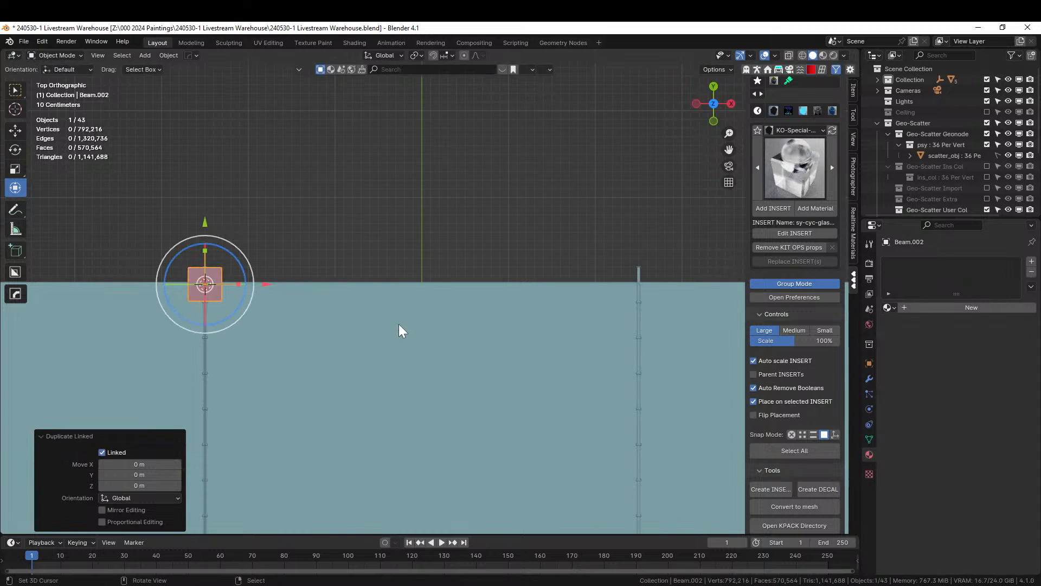
{"action": "key", "text": "g"}
{"action": "type", "text": "x"}
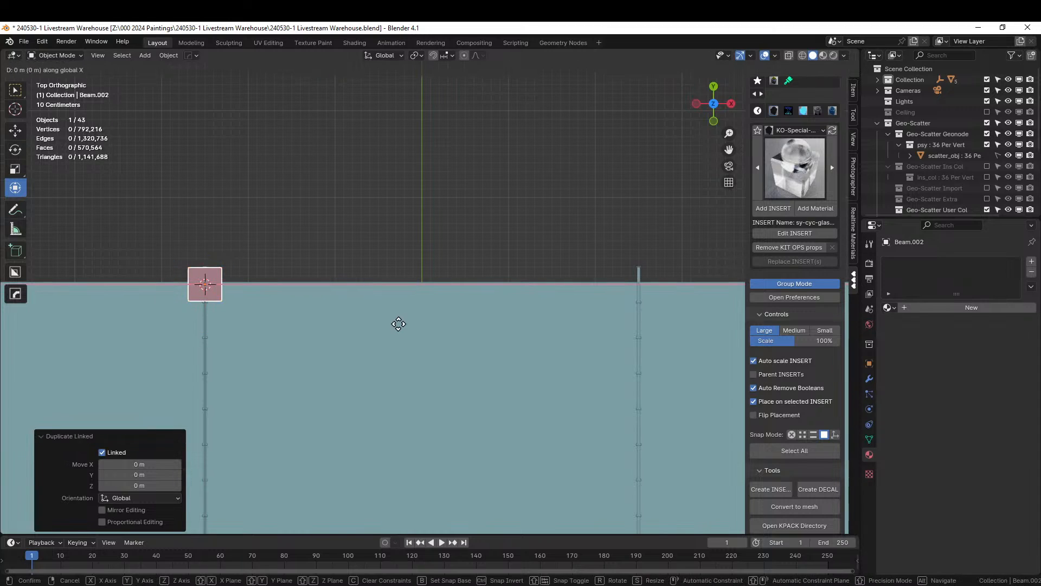
{"action": "type", "text": "5"}
{"action": "key", "text": "Return"}
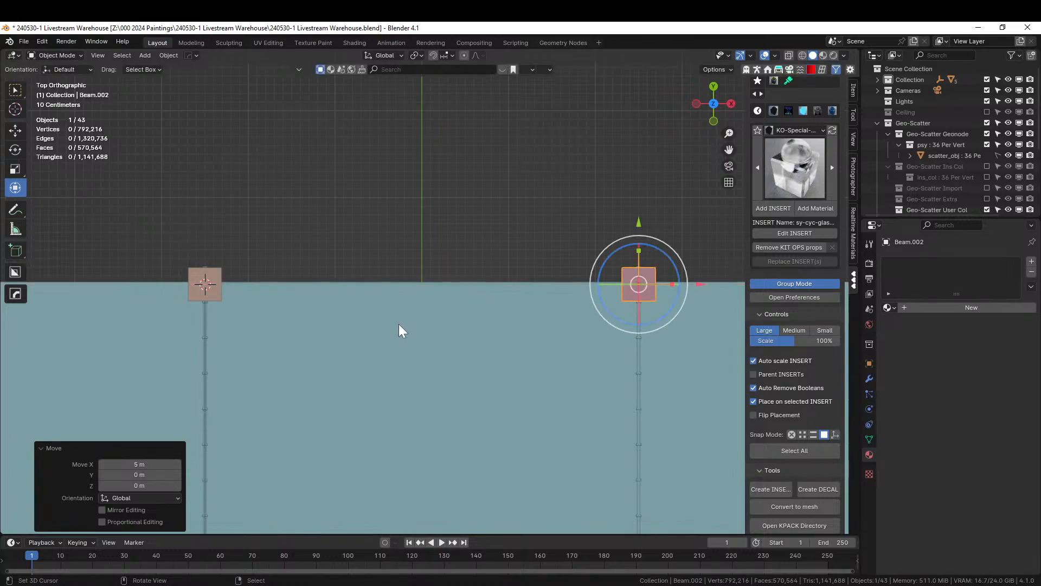
- Join the two pillars at the warehouse opening into a single object
{"action": "middle_click_drag", "start_coordinate": [504, 334], "coordinate": [750, 255]}
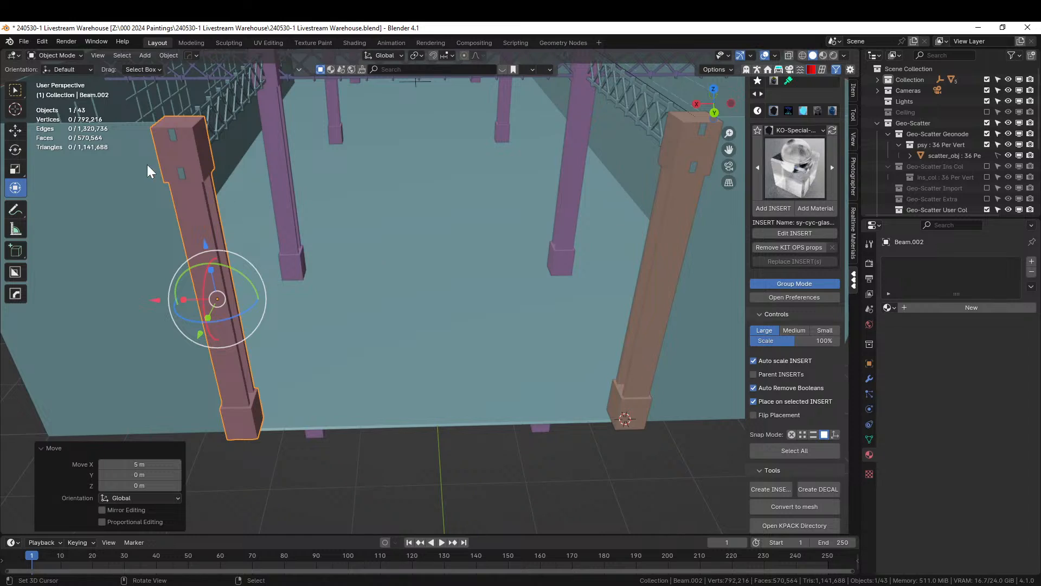
{"action": "left_click", "coordinate": [675, 140]}
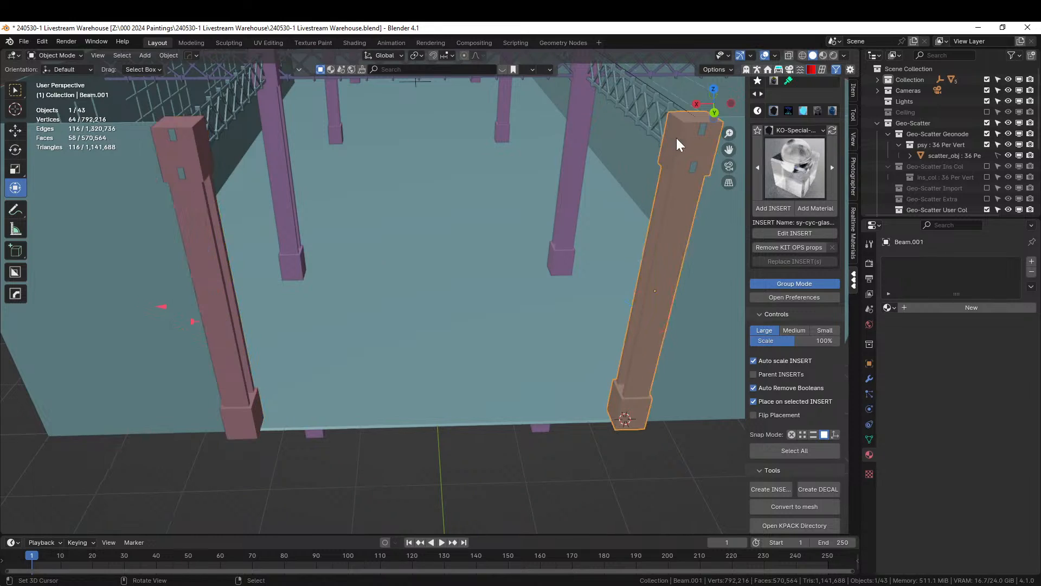
{"action": "left_click", "coordinate": [189, 142], "text": "shift"}
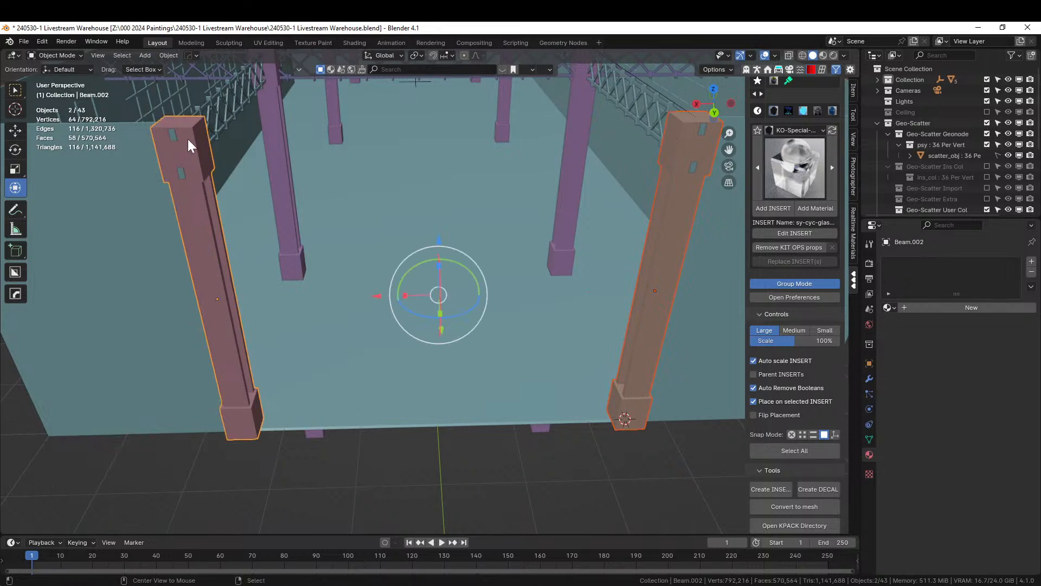
{"action": "key", "text": "alt+space"}
{"action": "key", "text": "Escape"}
{"action": "key", "text": "ctrl+j"}
{"action": "middle_click_drag", "start_coordinate": [362, 199], "coordinate": [421, 199]}
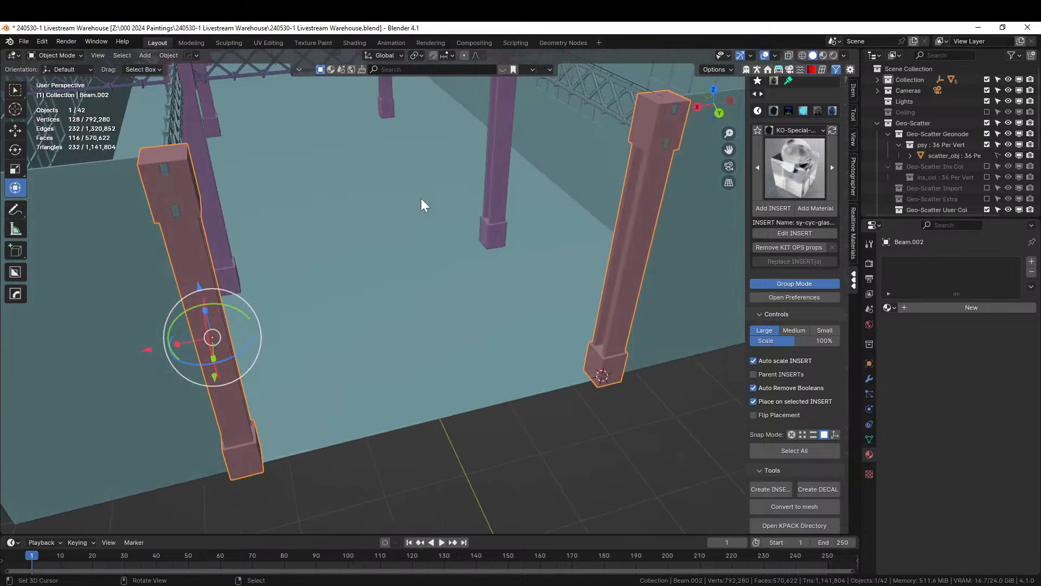
- Set the joined pillars' origin to their geometry, midway between the two
{"action": "left_click", "coordinate": [169, 55]}
{"action": "mouse_move", "coordinate": [179, 78]}
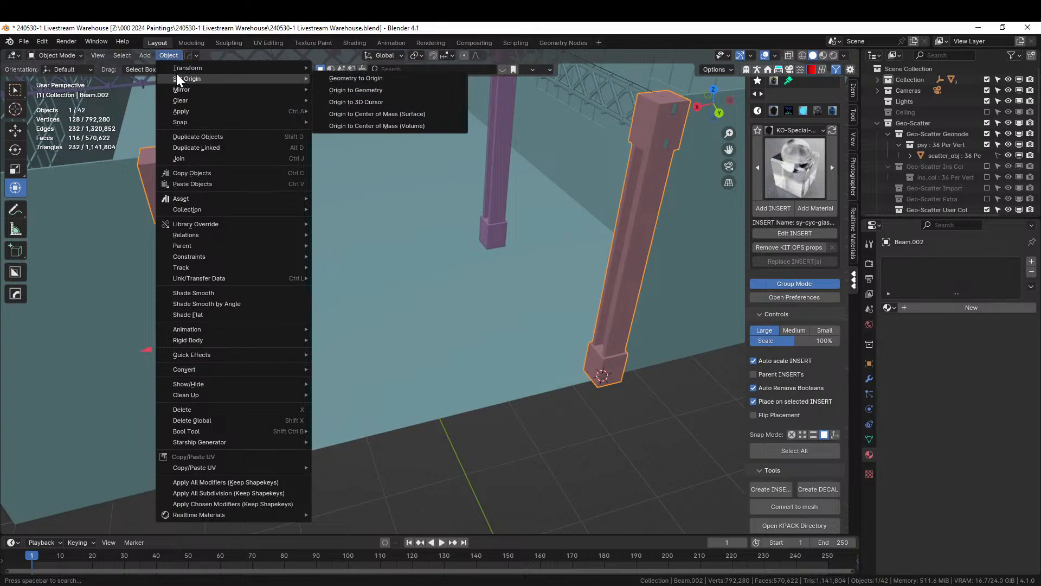
{"action": "left_click", "coordinate": [379, 90]}
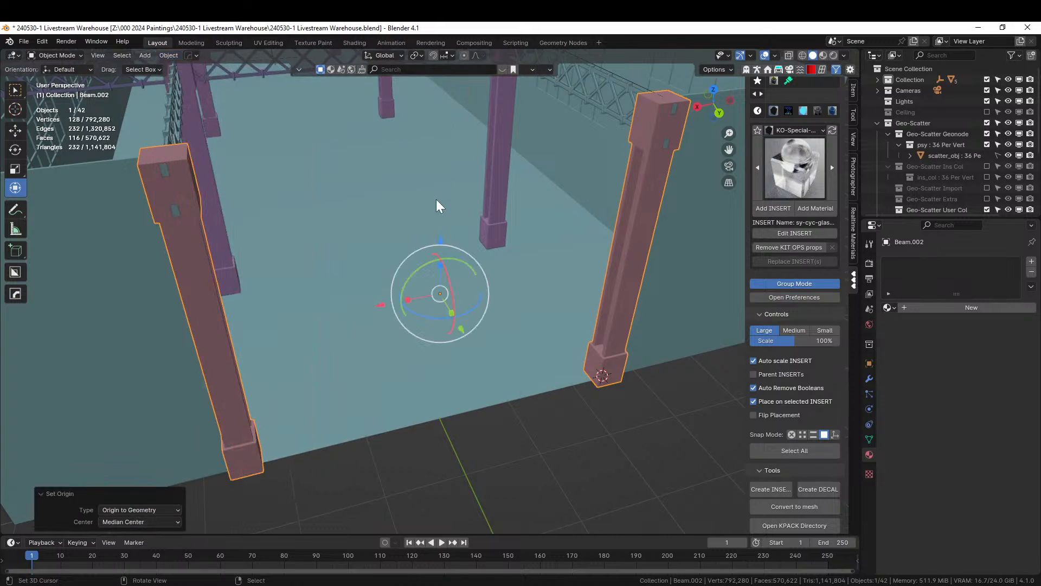
{"action": "middle_click_drag", "start_coordinate": [436, 200], "coordinate": [419, 179]}
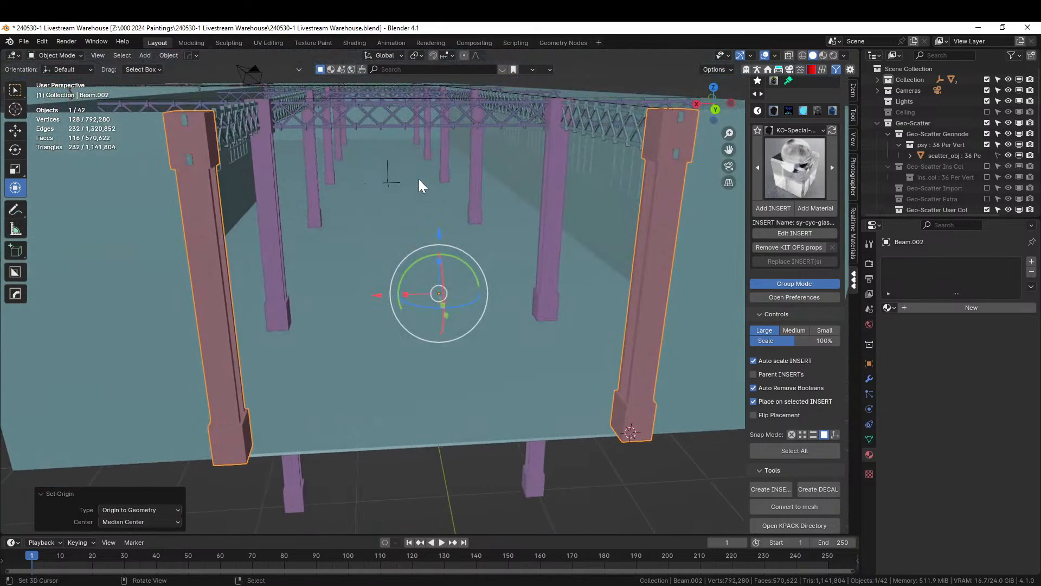
{"action": "middle_click_drag", "start_coordinate": [357, 139], "coordinate": [567, 189]}
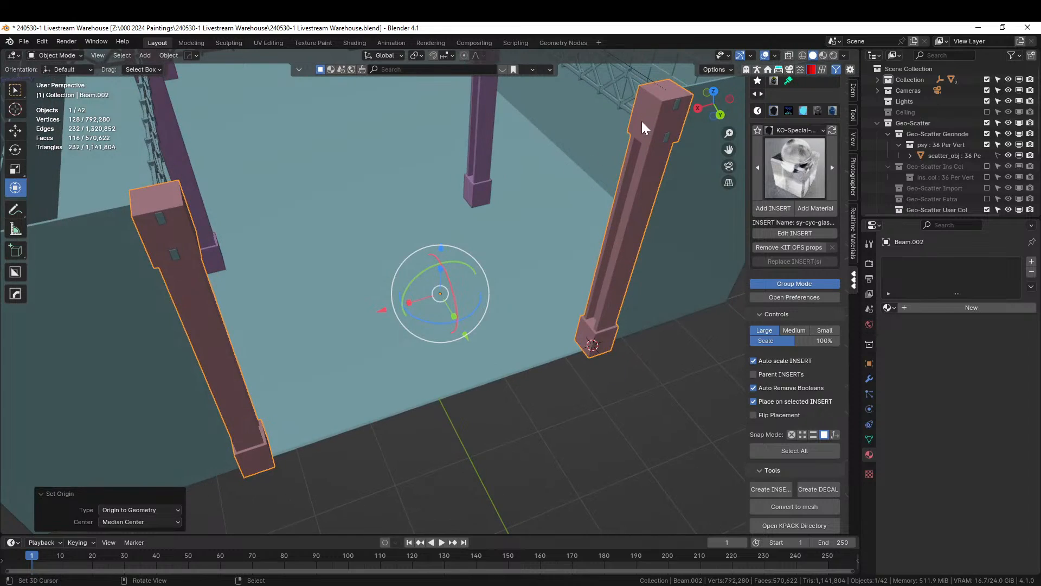
- Isolate the joined pillars in local view and enter Edit Mode with face selection
{"action": "left_click", "coordinate": [643, 118]}
{"action": "left_click", "coordinate": [645, 142]}
{"action": "key", "text": "KP_Divide"}
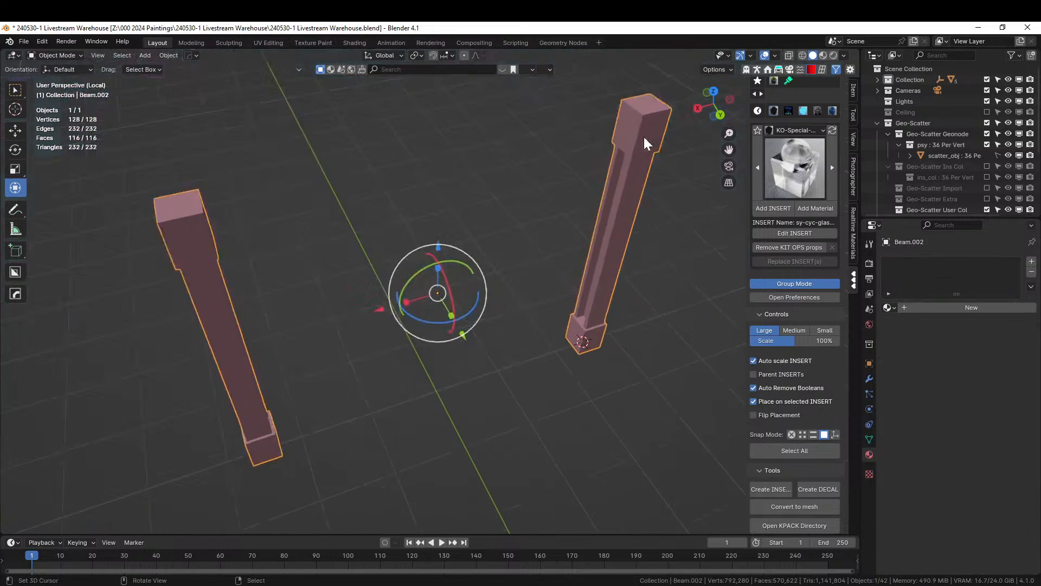
{"action": "key", "text": "Tab"}
{"action": "key", "text": "3"}
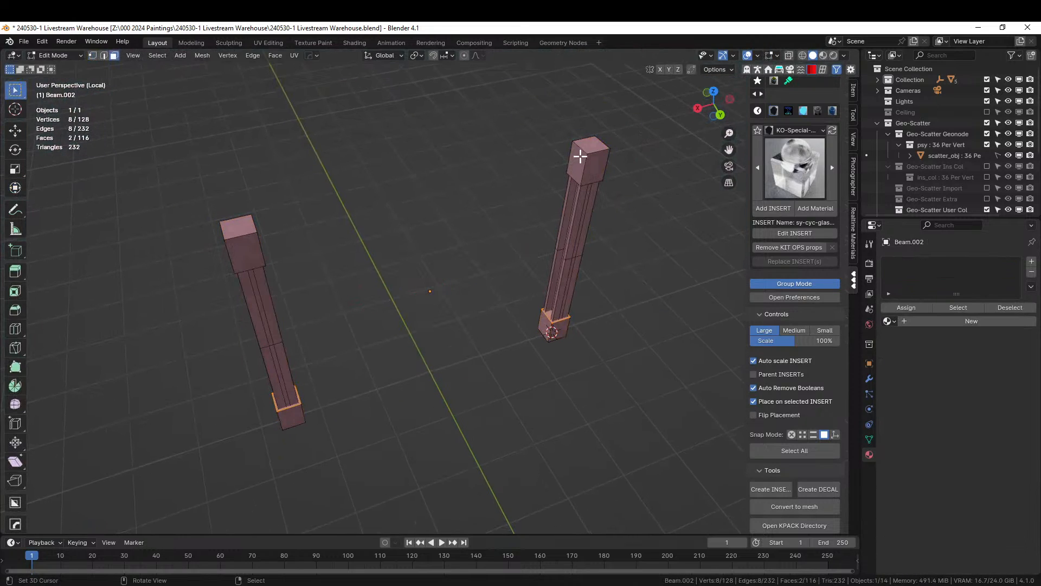
- Try insetting the inward-facing face of one pillar's upper block by about 0.09 m, and undo it
{"action": "left_click", "coordinate": [578, 160]}
{"action": "key", "text": "i"}
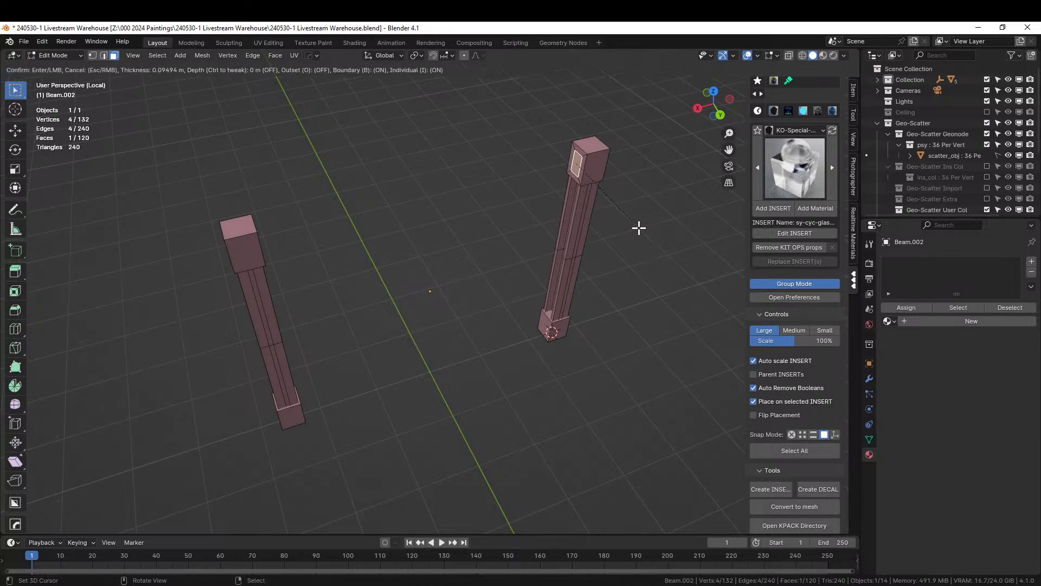
{"action": "left_click", "coordinate": [639, 228]}
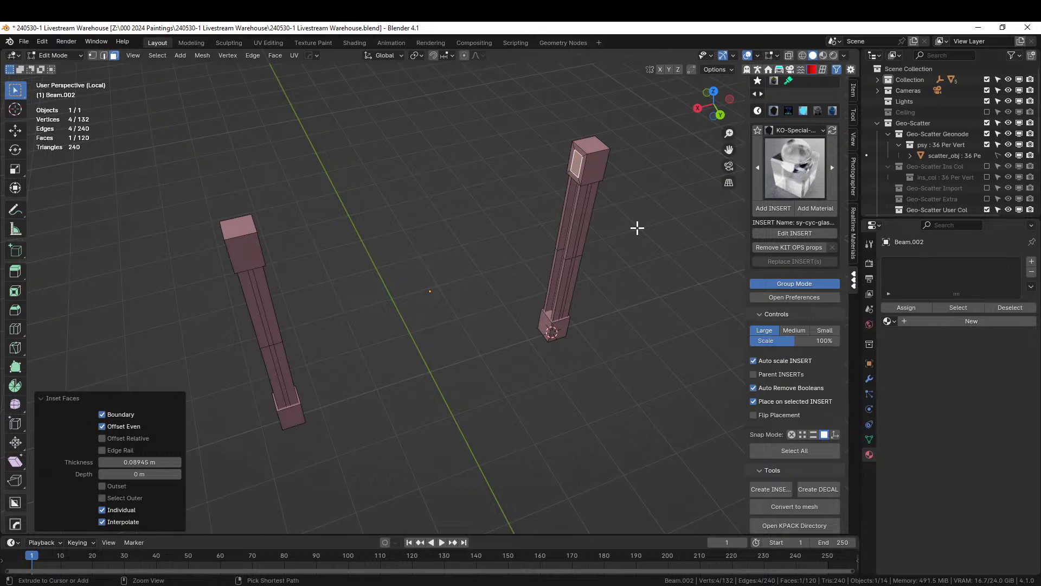
{"action": "key", "text": "ctrl+z"}
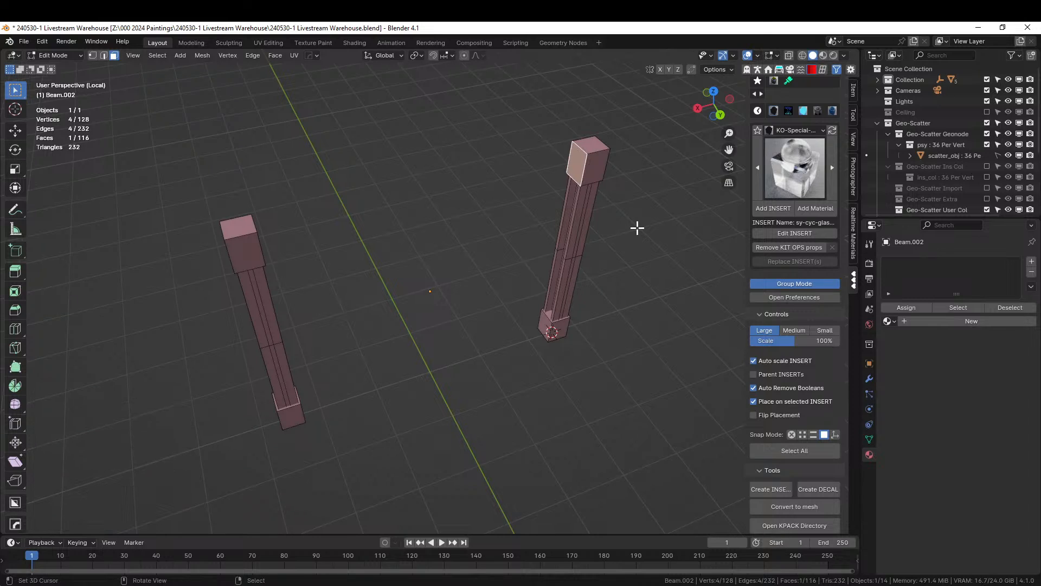
- Leave Edit Mode and place the 3D cursor at the joined pillars' origin, midway between the two pillars
{"action": "key", "text": "shift+s"}
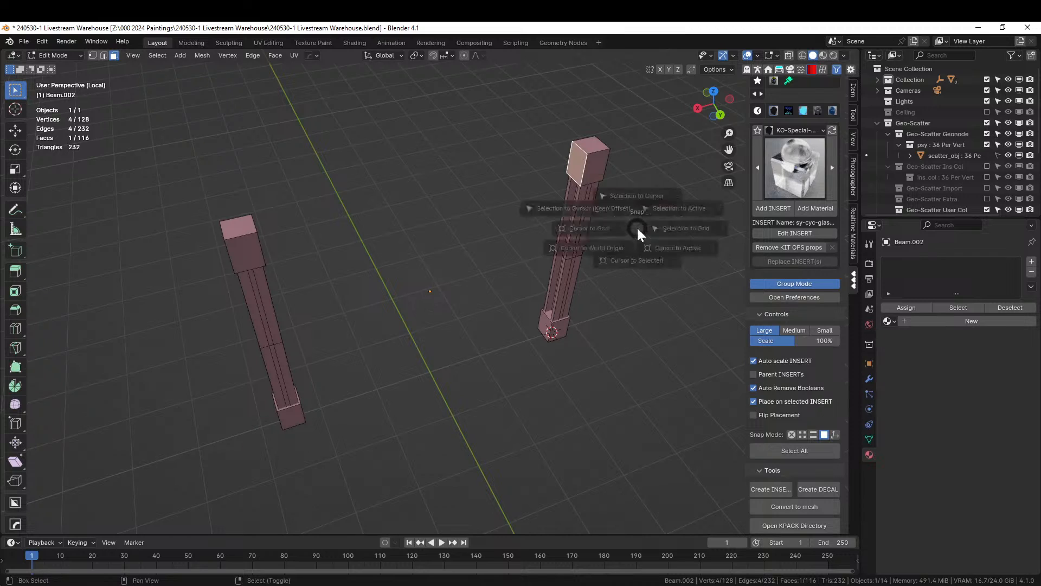
{"action": "key", "text": "2"}
{"action": "key", "text": "Tab"}
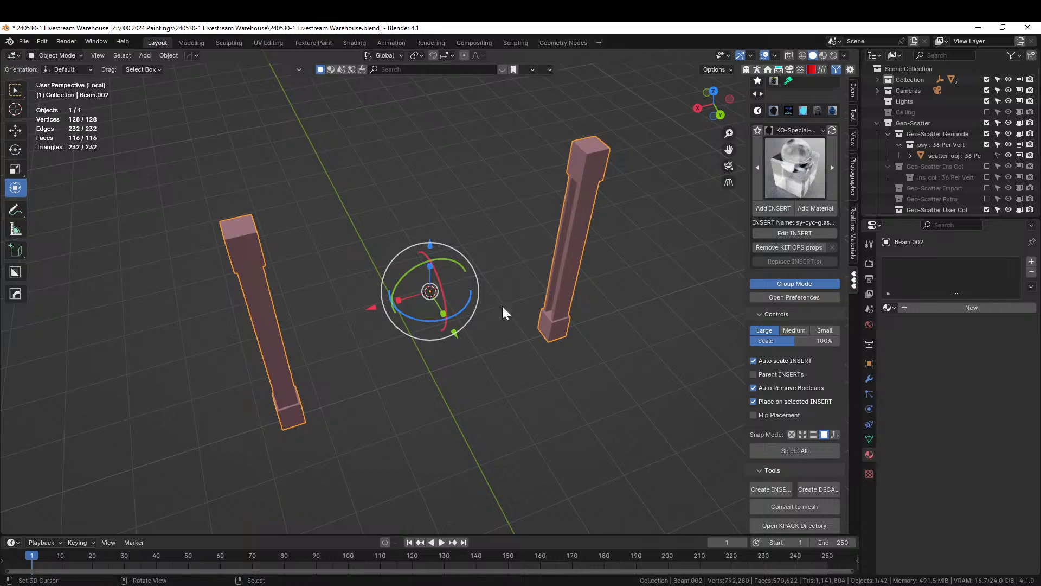
- Add a Beam Builder beam mesh at the 3D cursor between the pillars
{"action": "key", "text": "shift+a"}
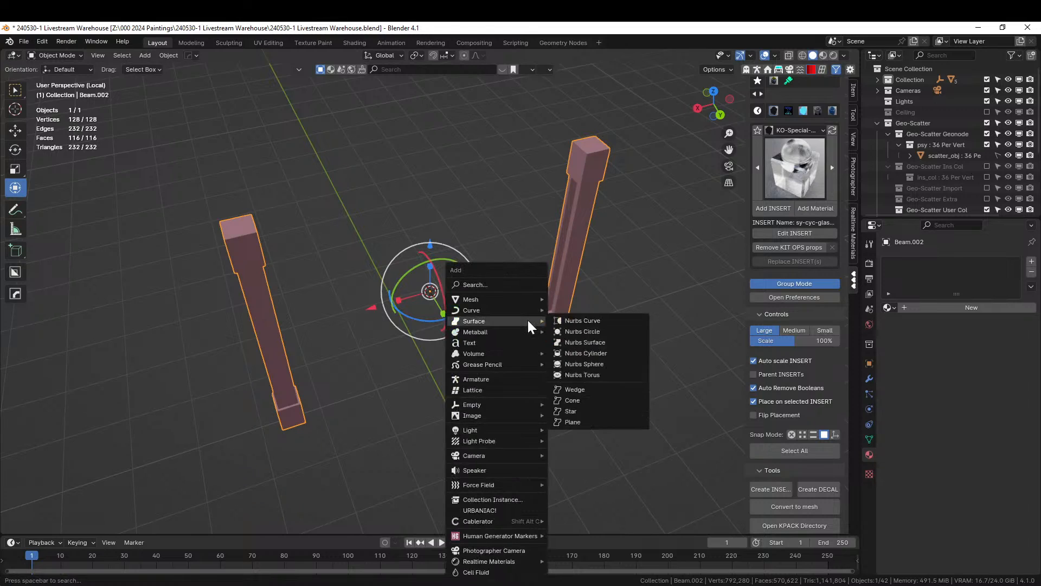
{"action": "mouse_move", "coordinate": [508, 298]}
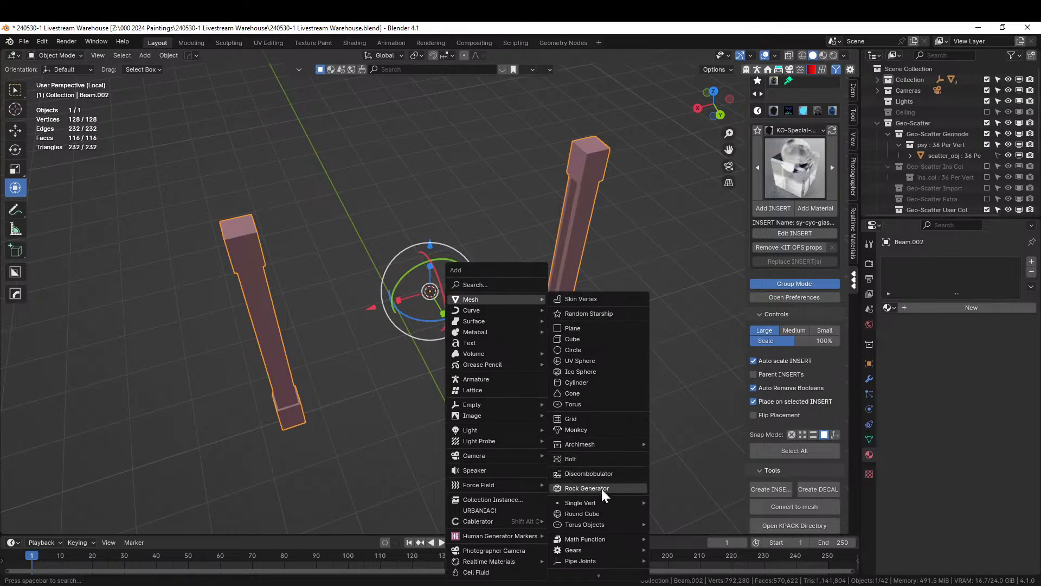
{"action": "scroll", "coordinate": [598, 564], "scroll_direction": "down", "scroll_amount": 4}
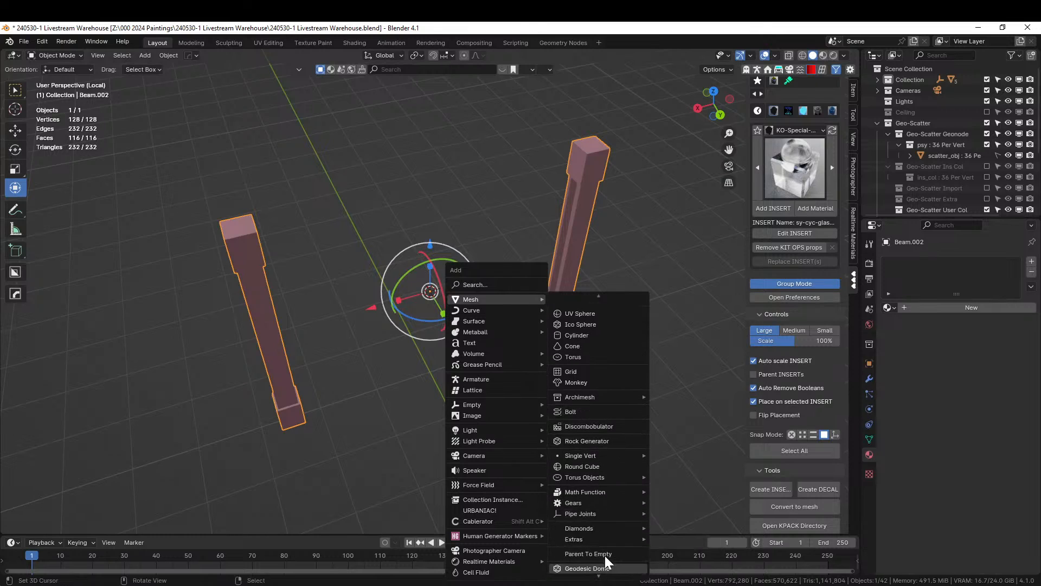
{"action": "mouse_move", "coordinate": [600, 539]}
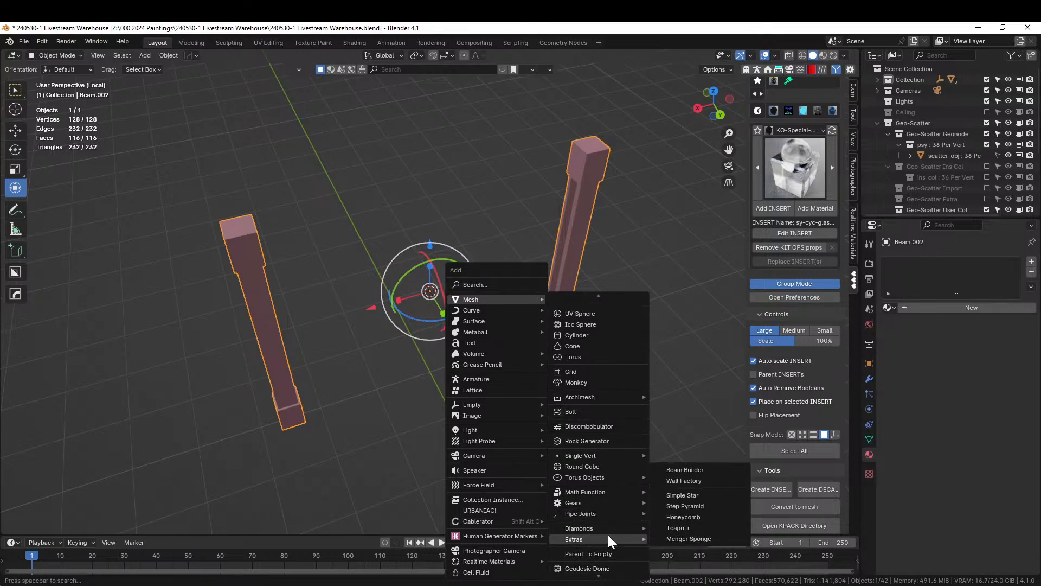
{"action": "left_click", "coordinate": [701, 470]}
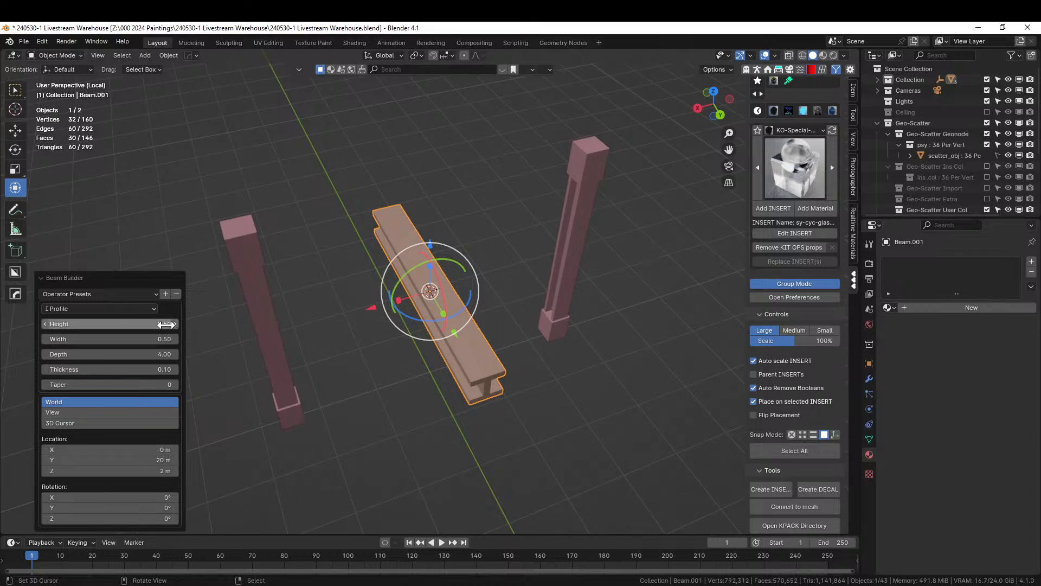
- Set the I-profile beam's height to 0.25 and its width to 0.025
{"action": "left_click", "coordinate": [110, 324]}
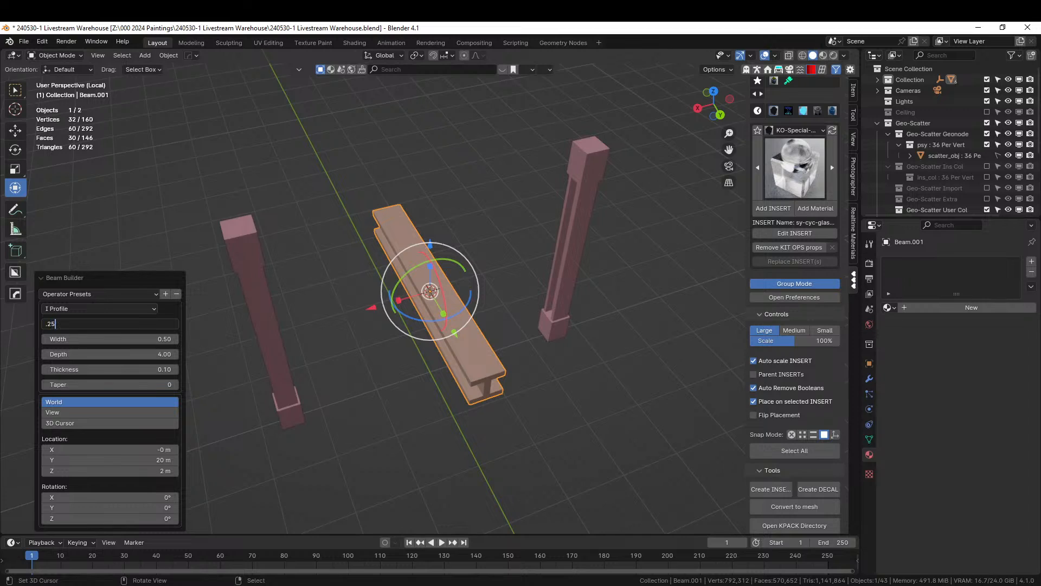
{"action": "type", "text": ".25"}
{"action": "key", "text": "Return"}
{"action": "left_click", "coordinate": [158, 339]}
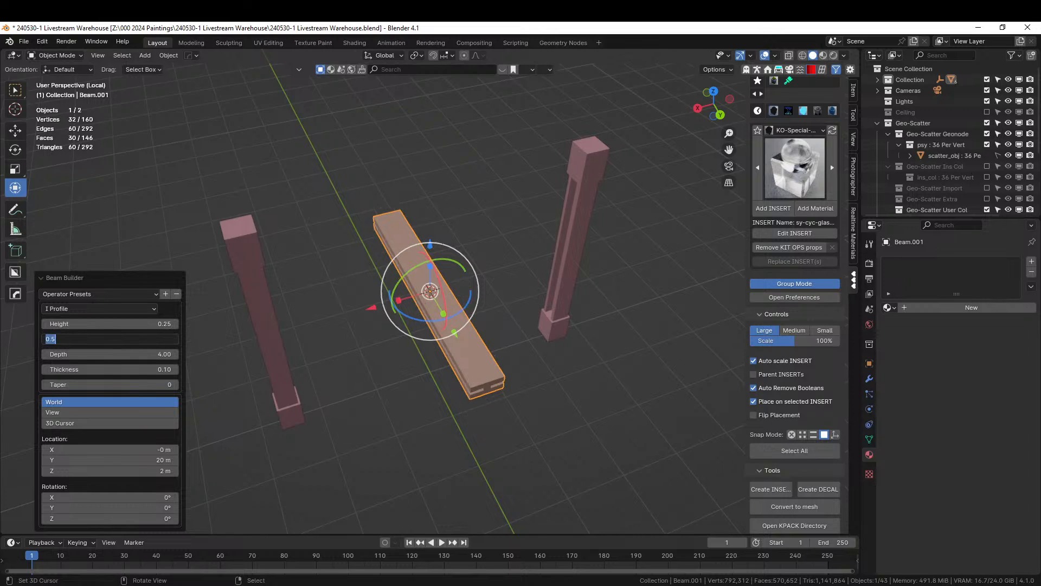
{"action": "type", "text": ".025"}
{"action": "key", "text": "Return"}
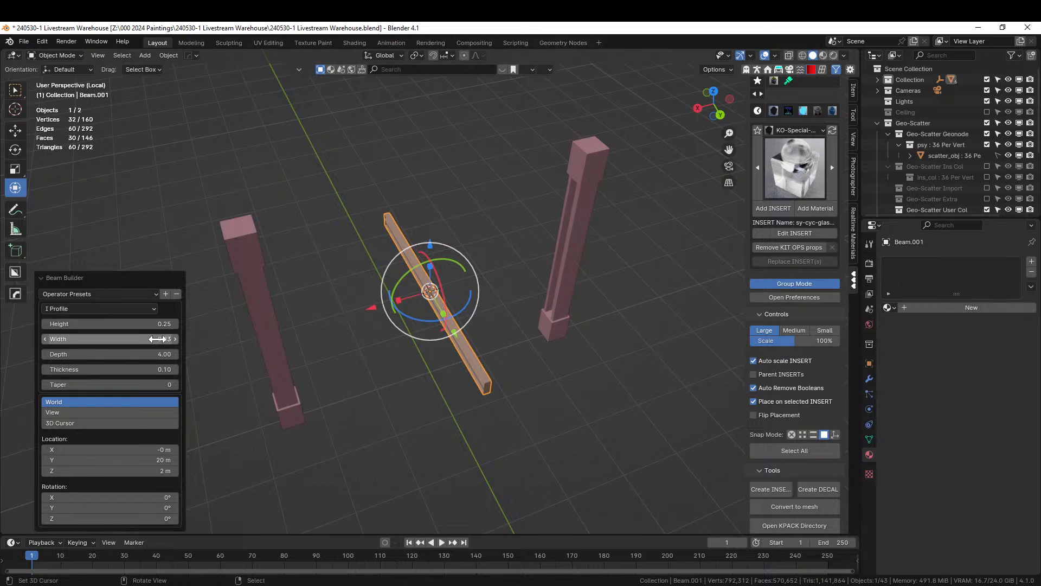
- Set the beam's thickness to 0.05 and its width to 0.25
{"action": "middle_click_drag", "start_coordinate": [256, 365], "coordinate": [389, 333]}
{"action": "scroll", "coordinate": [389, 333], "scroll_direction": "up", "scroll_amount": 2}
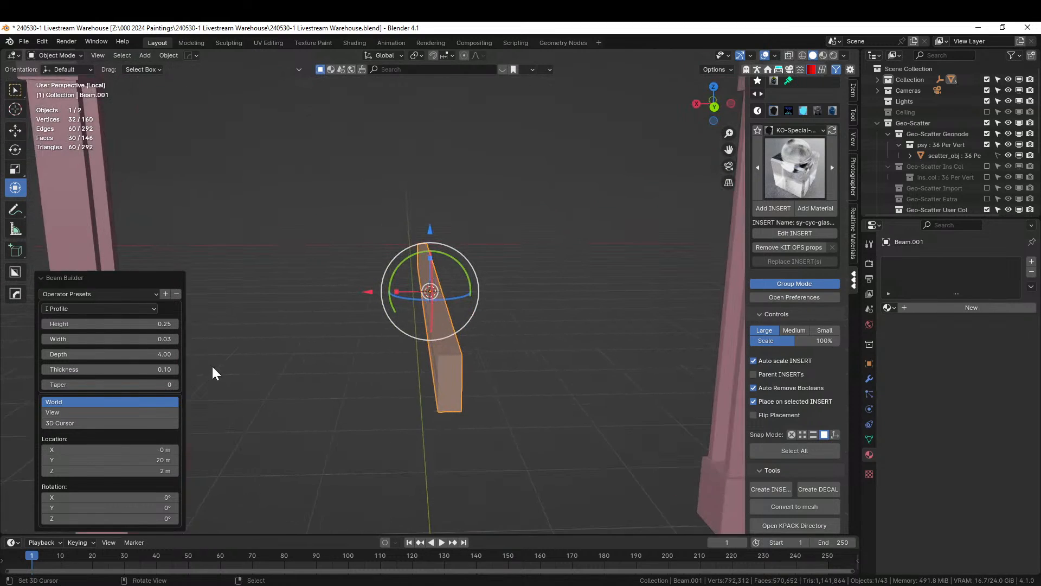
{"action": "double_click", "coordinate": [136, 370]}
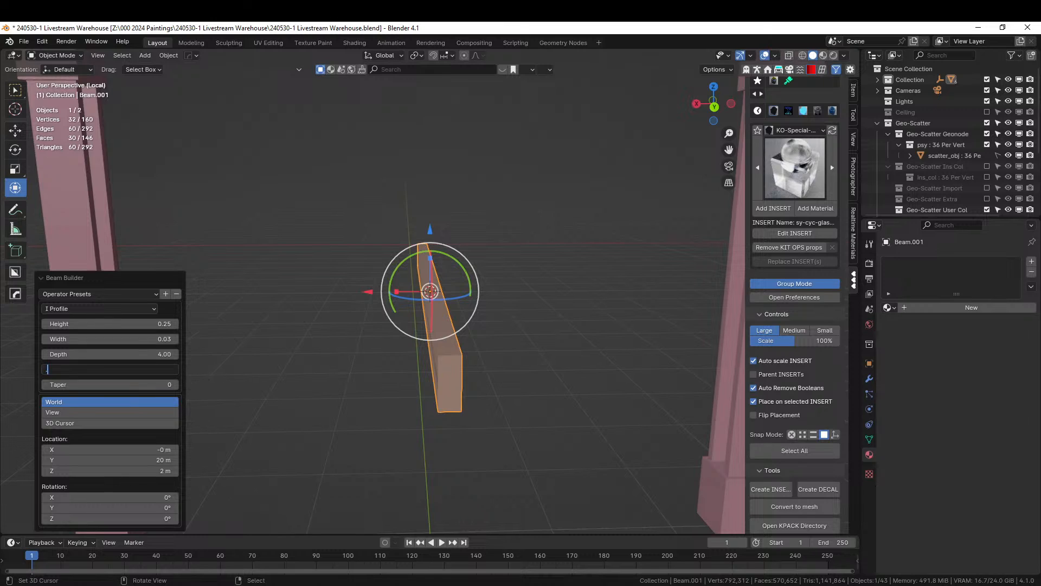
{"action": "key", "text": "Return"}
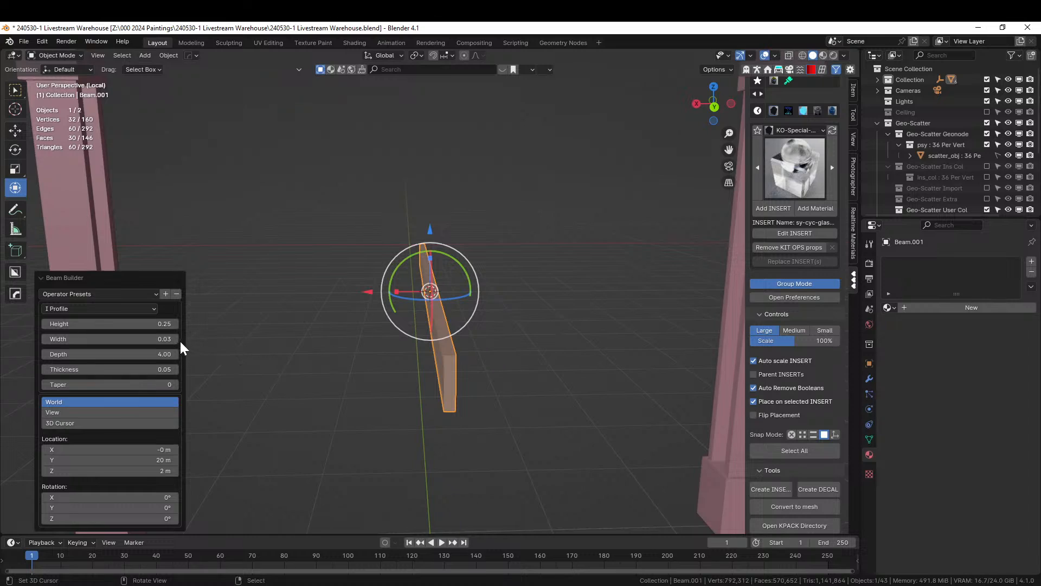
{"action": "left_click", "coordinate": [162, 339]}
{"action": "key", "text": "Return"}
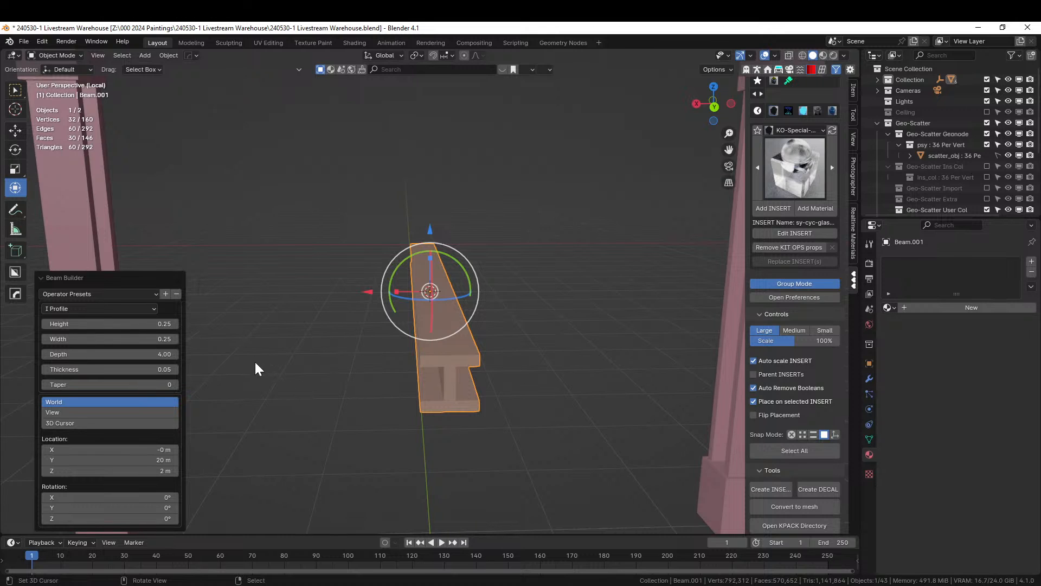
- Set the beam's depth to 5 so that it can span the two pillars
{"action": "middle_click_drag", "start_coordinate": [319, 373], "coordinate": [197, 391]}
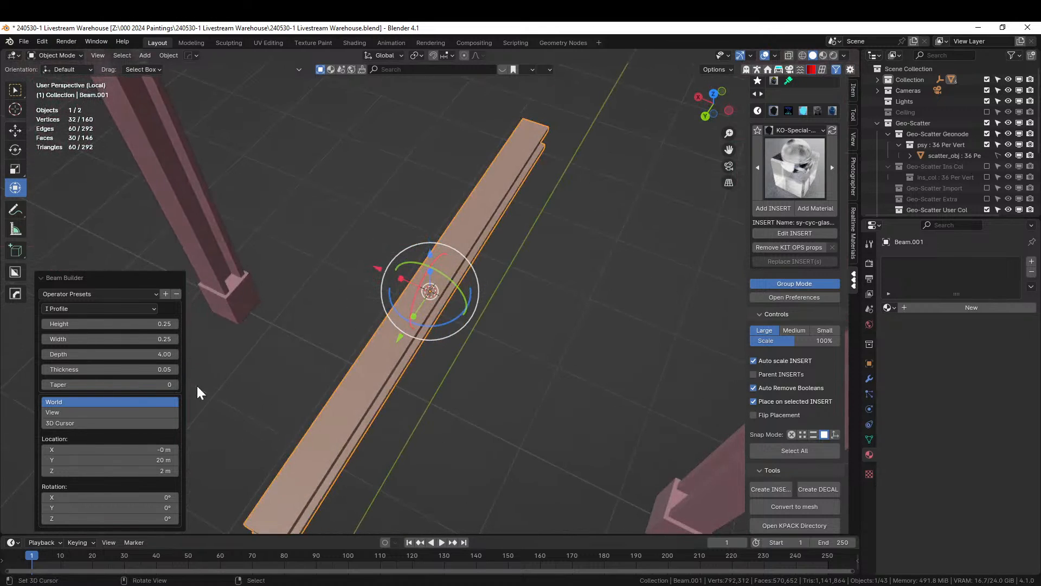
{"action": "left_click", "coordinate": [158, 354]}
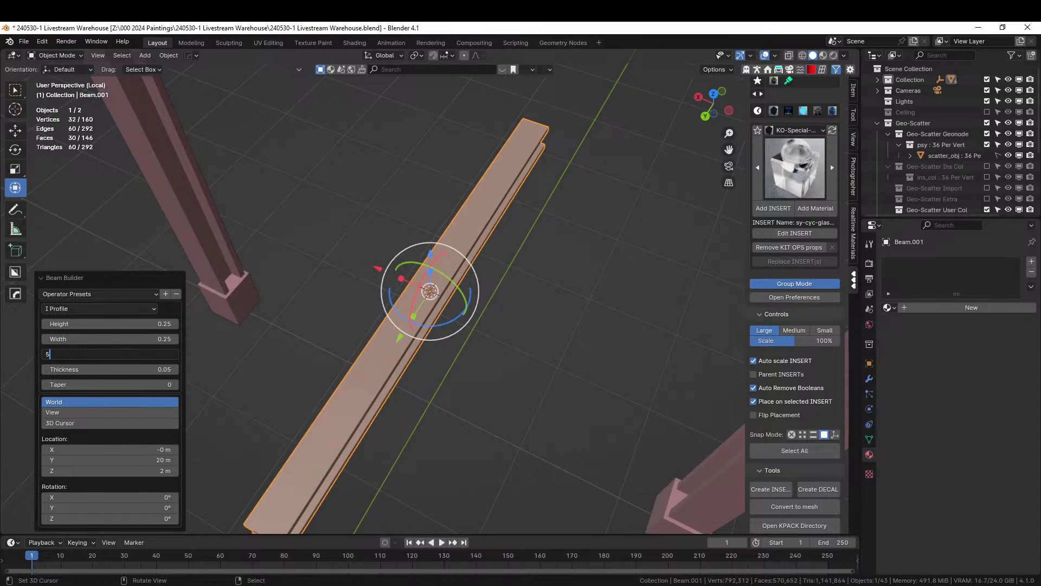
{"action": "type", "text": "5"}
{"action": "key", "text": "Return"}
- Rotate the beam 90° about the Z axis in top view so it runs from pillar to pillar
{"action": "middle_click_drag", "start_coordinate": [271, 347], "coordinate": [391, 371]}
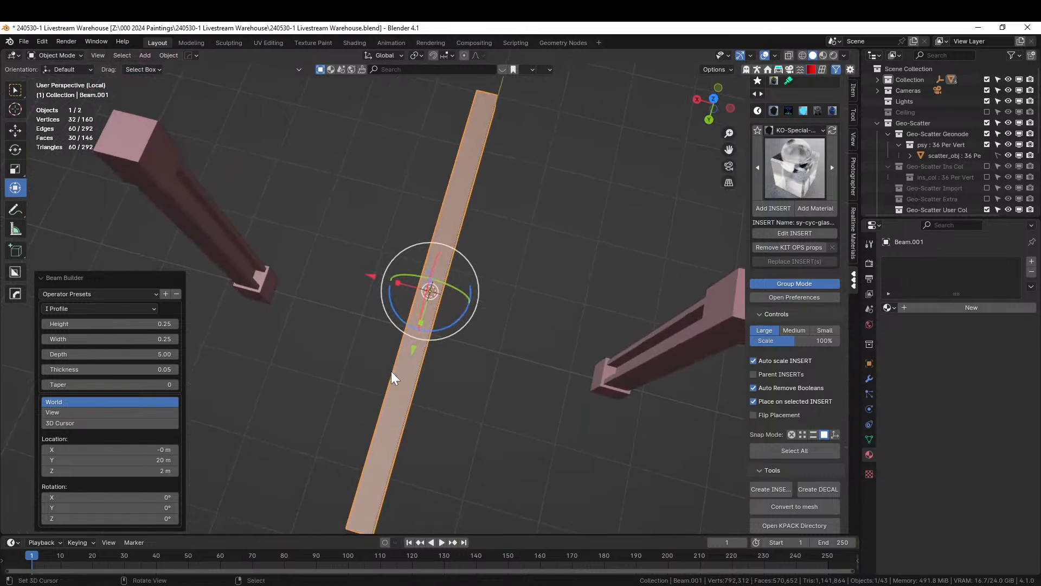
{"action": "key", "text": "KP_7"}
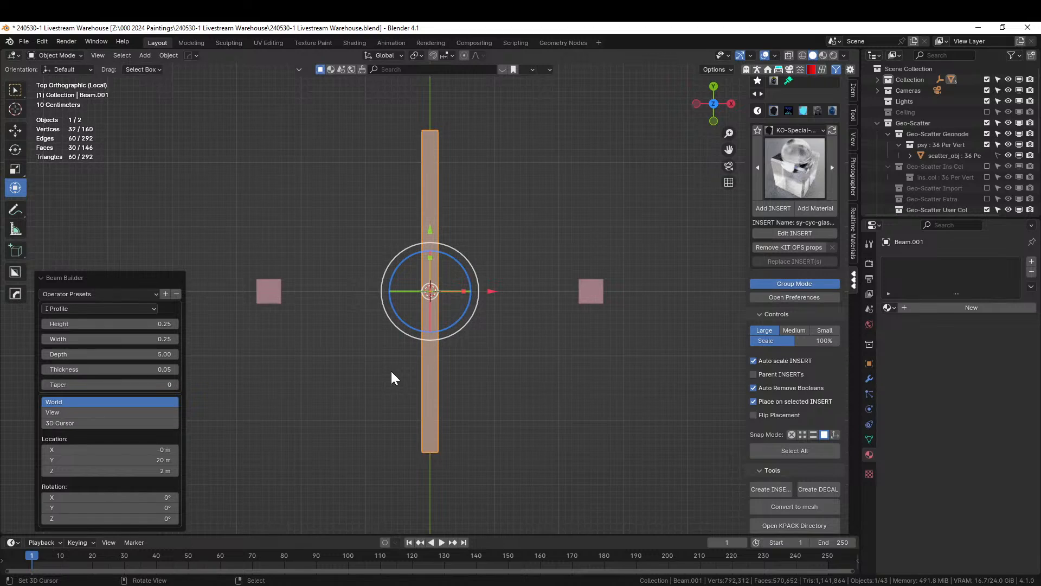
{"action": "type", "text": "r90"}
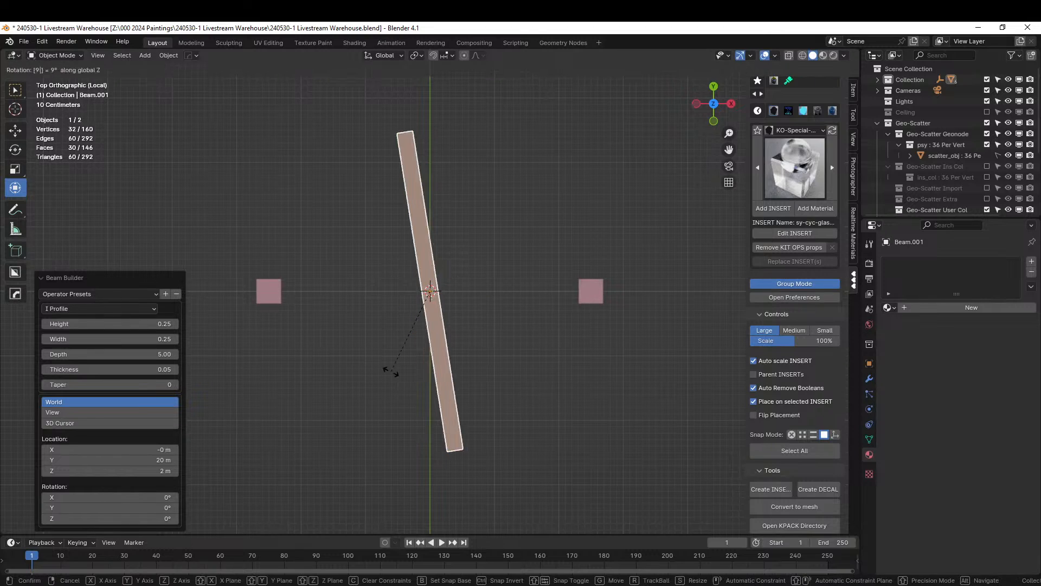
{"action": "key", "text": "Return"}
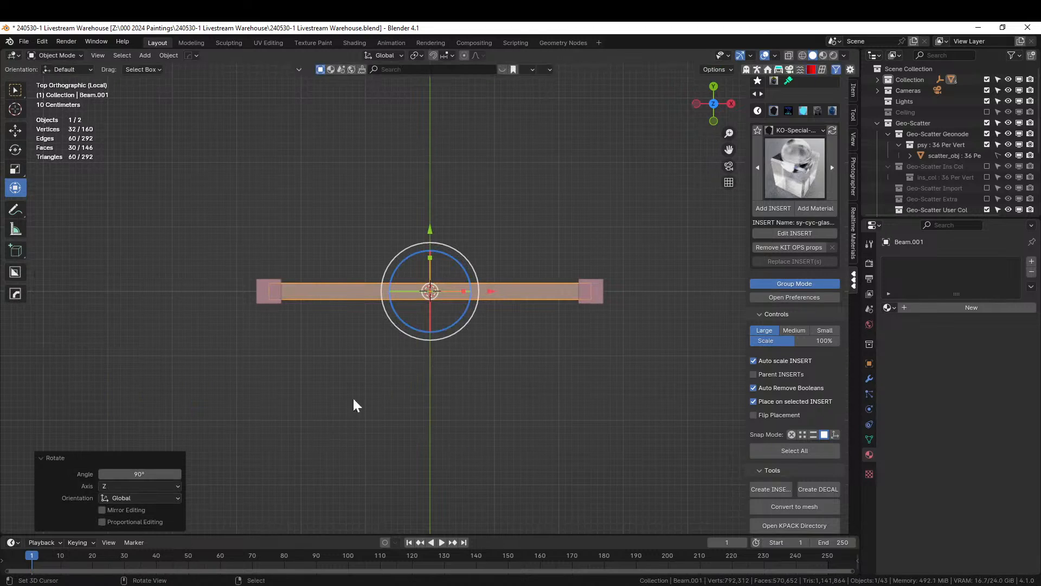
- Raise the beam 2 m along Z, and lower it about 0.22 m to sit between the pillars' upper blocks
{"action": "middle_click_drag", "start_coordinate": [354, 400], "coordinate": [533, 270]}
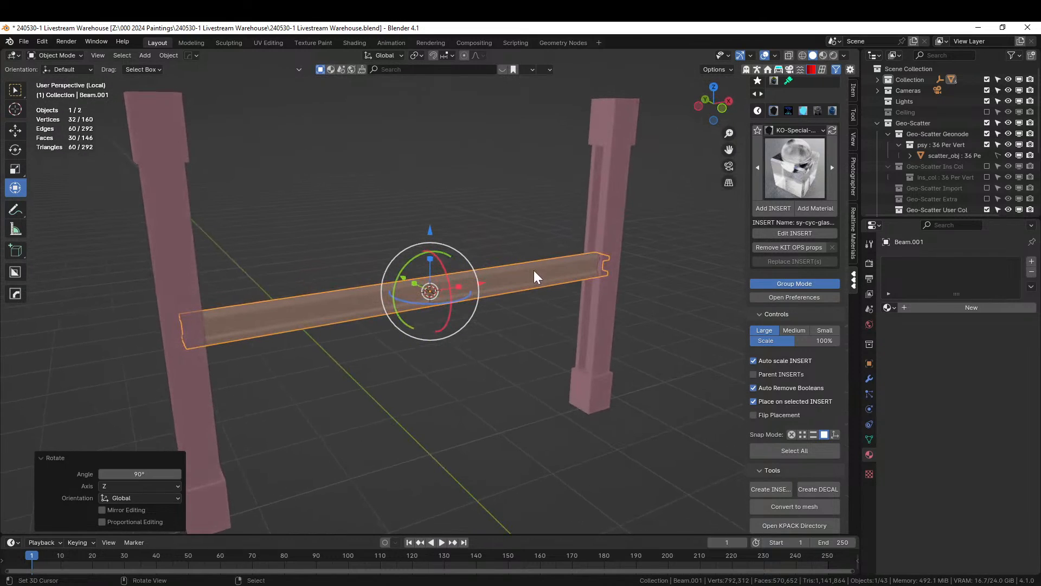
{"action": "type", "text": "gz2"}
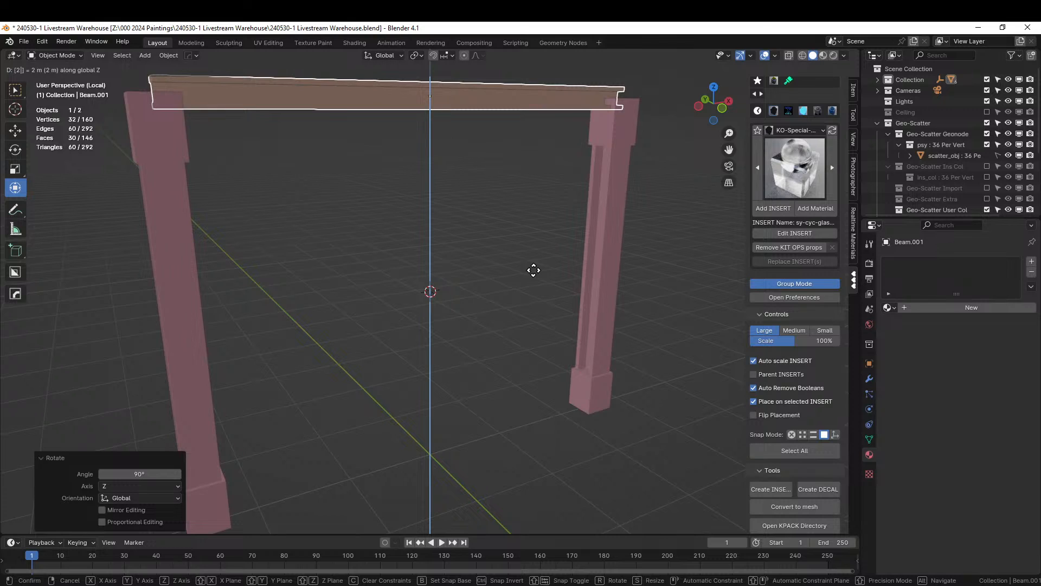
{"action": "key", "text": "Return"}
{"action": "key", "text": "g"}
{"action": "key", "text": "z"}
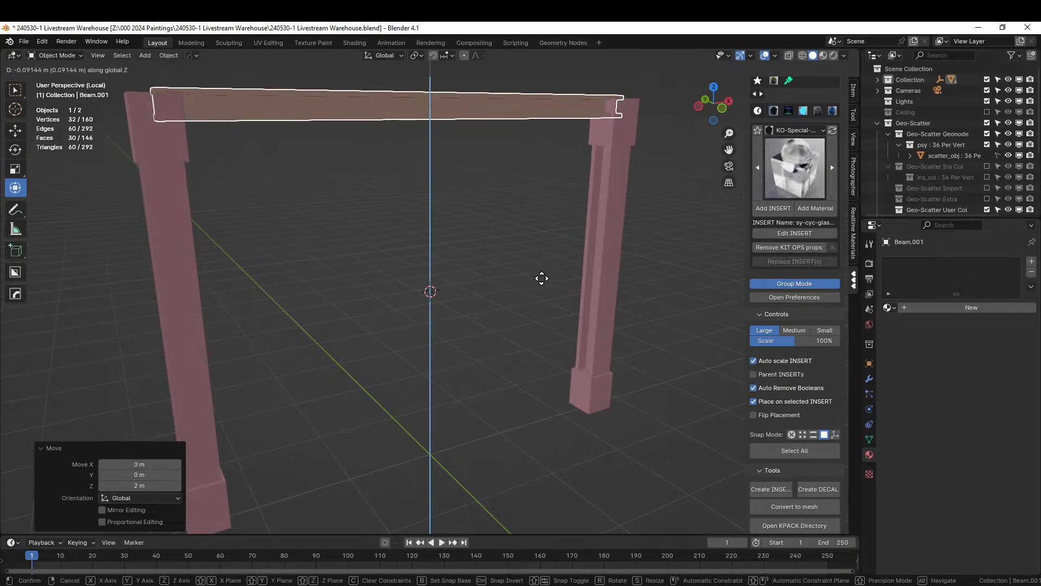
{"action": "left_click", "coordinate": [539, 289]}
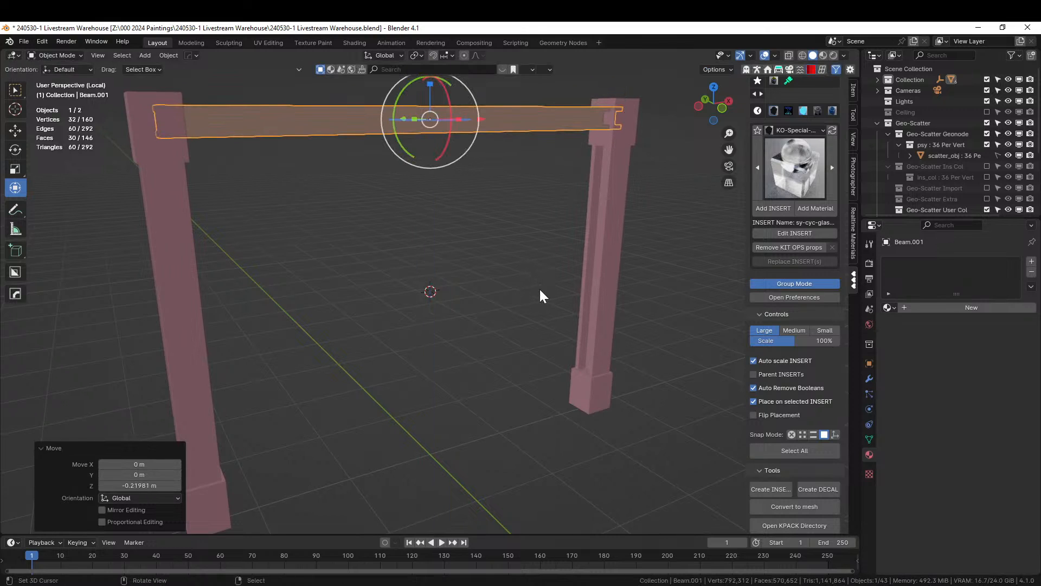
- Exit local view and raise the crossbeam about 0.1 m along Z against the pillar tops
{"action": "key", "text": "KP_Divide"}
{"action": "middle_click_drag", "start_coordinate": [539, 289], "coordinate": [480, 269]}
{"action": "key", "text": "g"}
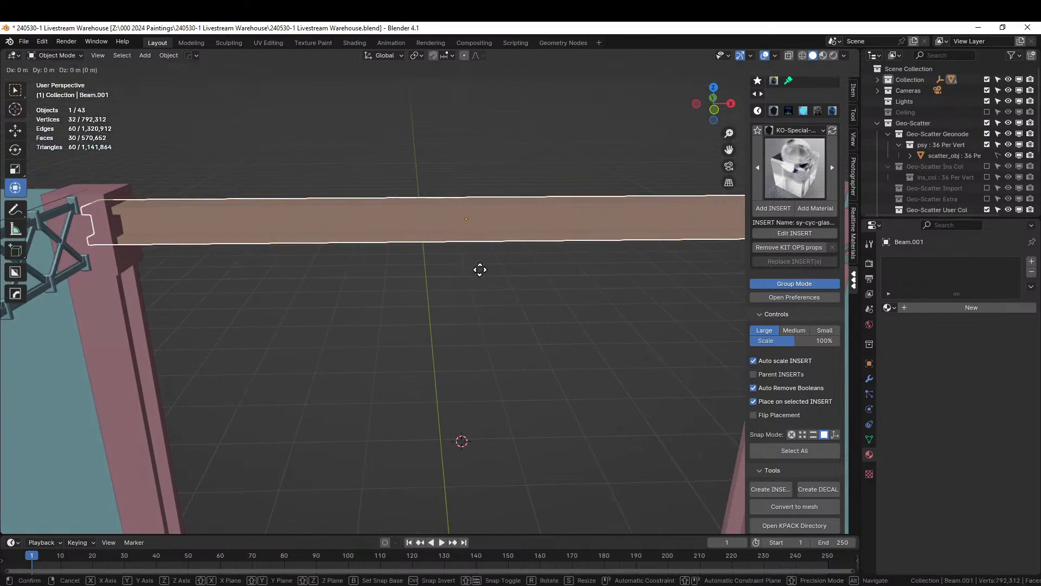
{"action": "key", "text": "z"}
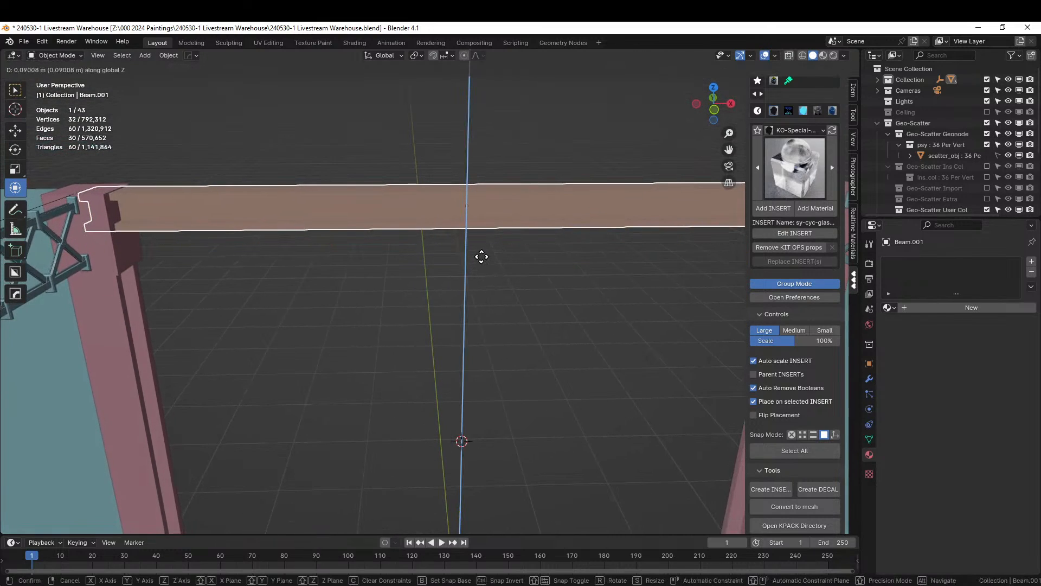
{"action": "left_click", "coordinate": [480, 256]}
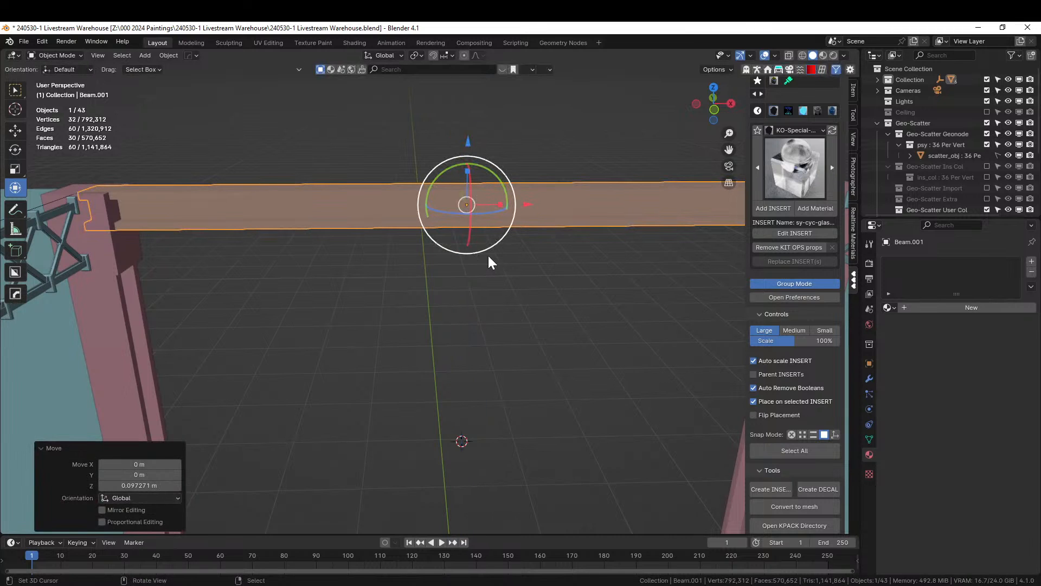
- Show the Ceiling collection temporarily, examine the doorway frame from inside and outside the warehouse, and hide the ceiling again
{"action": "middle_click_drag", "start_coordinate": [375, 327], "coordinate": [618, 386]}
{"action": "left_click", "coordinate": [437, 346]}
{"action": "scroll", "coordinate": [439, 346], "scroll_direction": "down", "scroll_amount": 4}
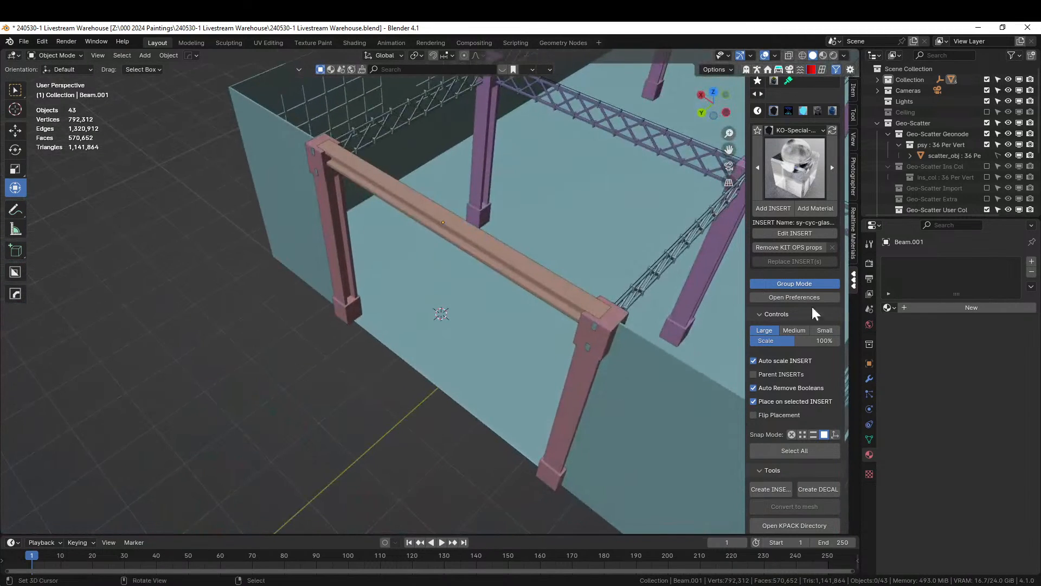
{"action": "left_click", "coordinate": [987, 111]}
{"action": "middle_click_drag", "start_coordinate": [583, 176], "coordinate": [749, 160]}
{"action": "middle_click_drag", "start_coordinate": [513, 284], "coordinate": [329, 267]}
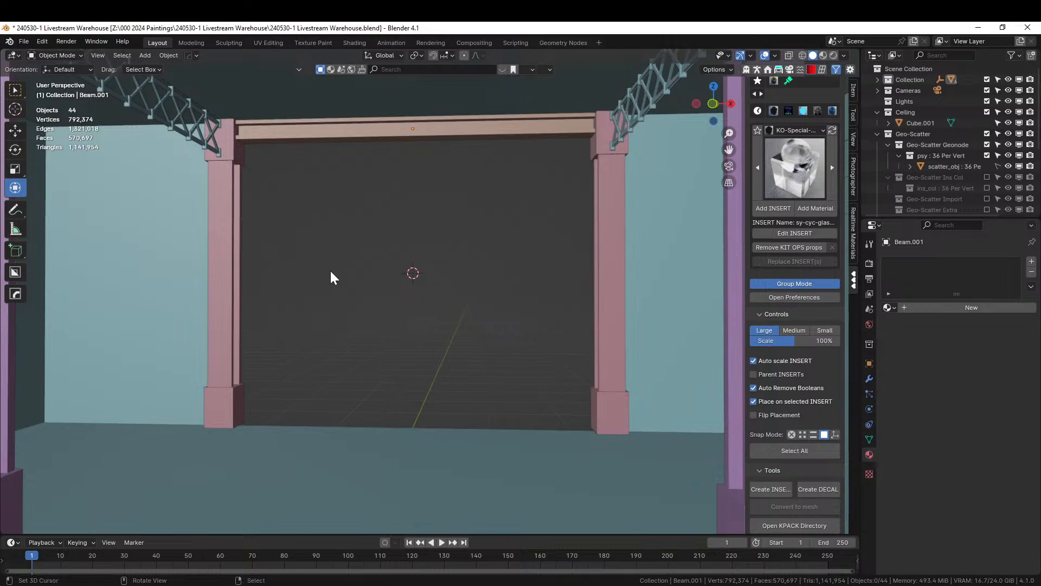
{"action": "middle_click_drag", "start_coordinate": [432, 370], "coordinate": [715, 411]}
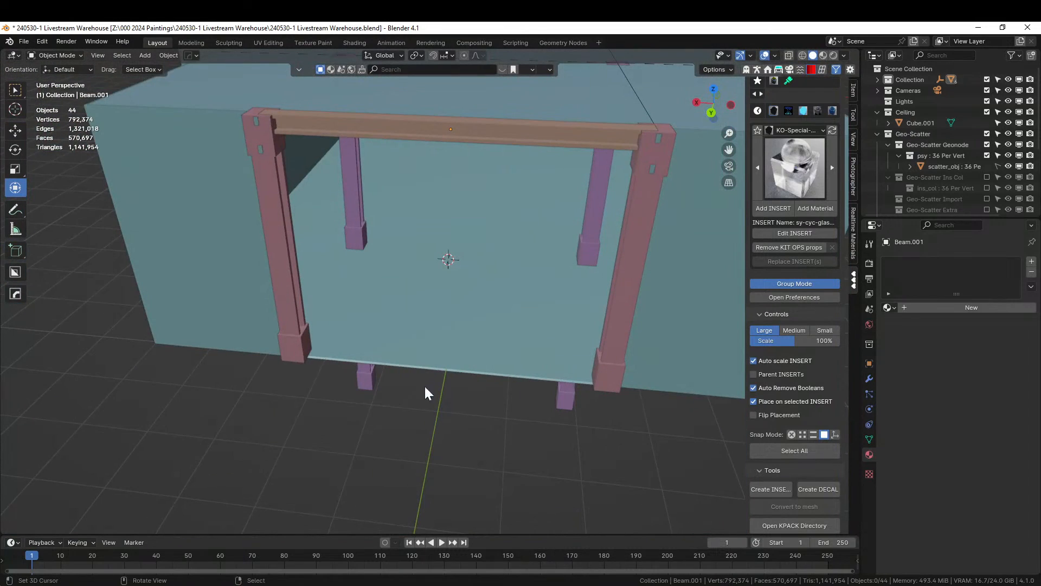
{"action": "mouse_move", "coordinate": [526, 396]}
{"action": "middle_mouse_down"}
{"action": "mouse_move", "coordinate": [558, 406]}
{"action": "mouse_move", "coordinate": [593, 376]}
{"action": "mouse_move", "coordinate": [614, 379]}
{"action": "mouse_move", "coordinate": [509, 406]}
{"action": "mouse_move", "coordinate": [521, 376]}
{"action": "middle_mouse_up"}
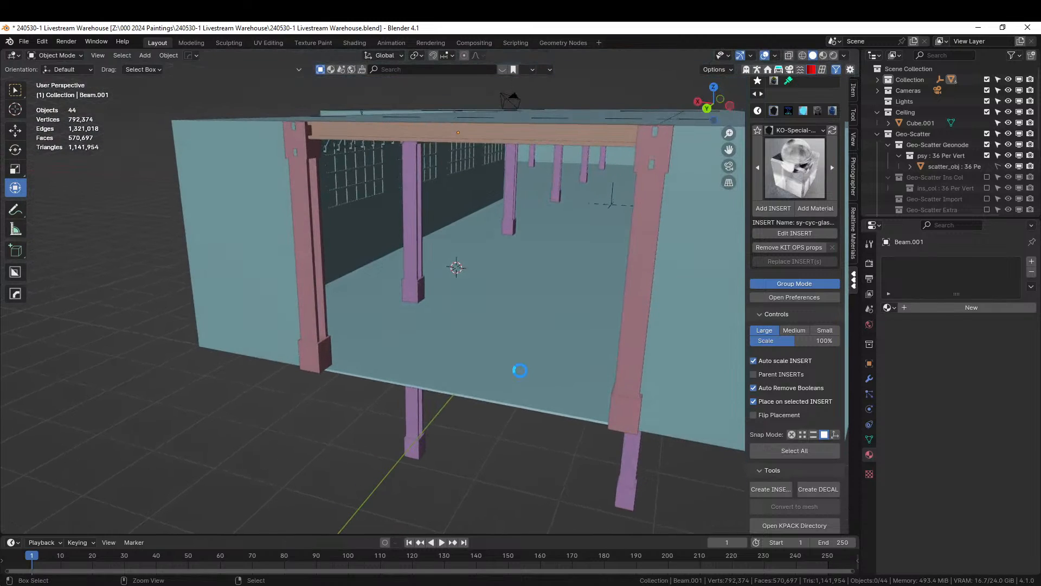
{"action": "left_click", "coordinate": [987, 111]}
- Examine the layout of the trusses, pillars and doorway frame from above in top view
{"action": "middle_click_drag", "start_coordinate": [640, 166], "coordinate": [389, 326]}
{"action": "scroll", "coordinate": [463, 213], "scroll_direction": "up", "scroll_amount": 6}
{"action": "scroll", "coordinate": [373, 229], "scroll_direction": "down", "scroll_amount": 4}
{"action": "scroll", "coordinate": [372, 229], "scroll_direction": "down", "scroll_amount": 4}
{"action": "scroll", "coordinate": [332, 296], "scroll_direction": "up", "scroll_amount": 3}
{"action": "scroll", "coordinate": [396, 320], "scroll_direction": "down", "scroll_amount": 3}
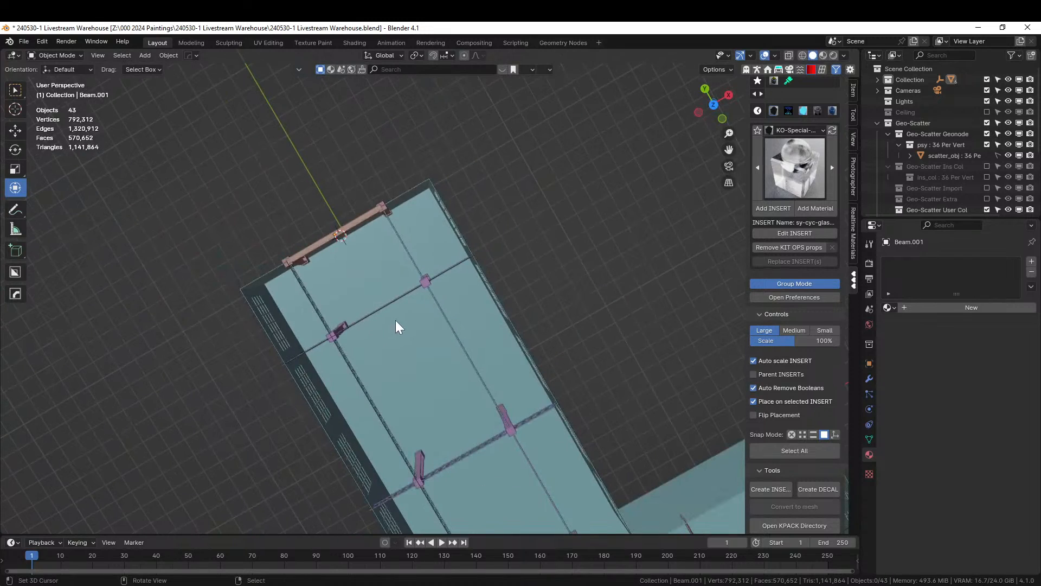
{"action": "key", "text": "KP_7"}
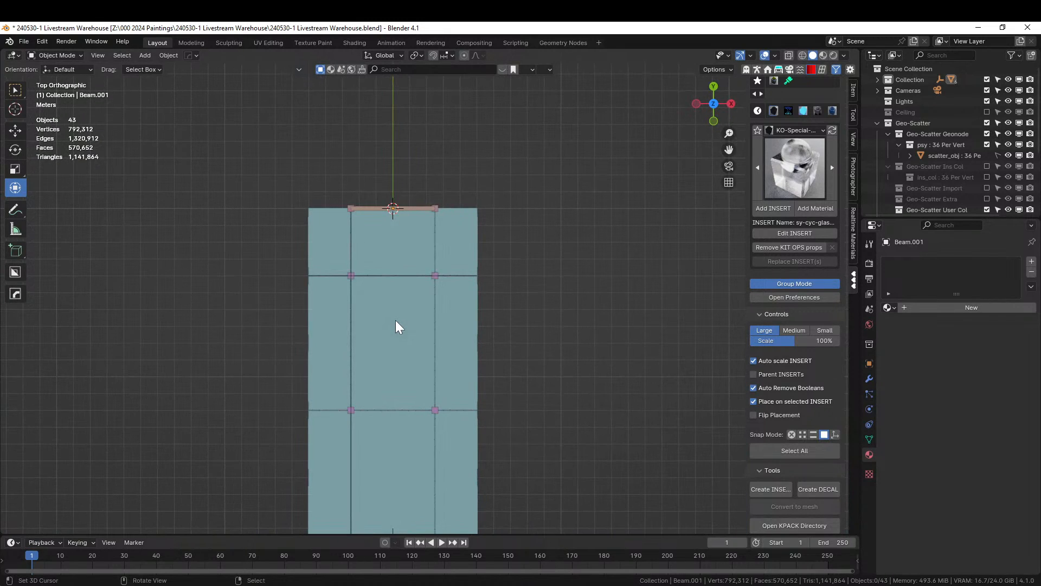
{"action": "scroll", "coordinate": [381, 311], "scroll_direction": "up", "scroll_amount": 2}
- Duplicate the warehouse's interior pillar object, leaving the copy in place
{"action": "middle_click_drag", "start_coordinate": [381, 319], "coordinate": [525, 180]}
{"action": "scroll", "coordinate": [395, 272], "scroll_direction": "down", "scroll_amount": 4}
{"action": "left_click", "coordinate": [582, 317]}
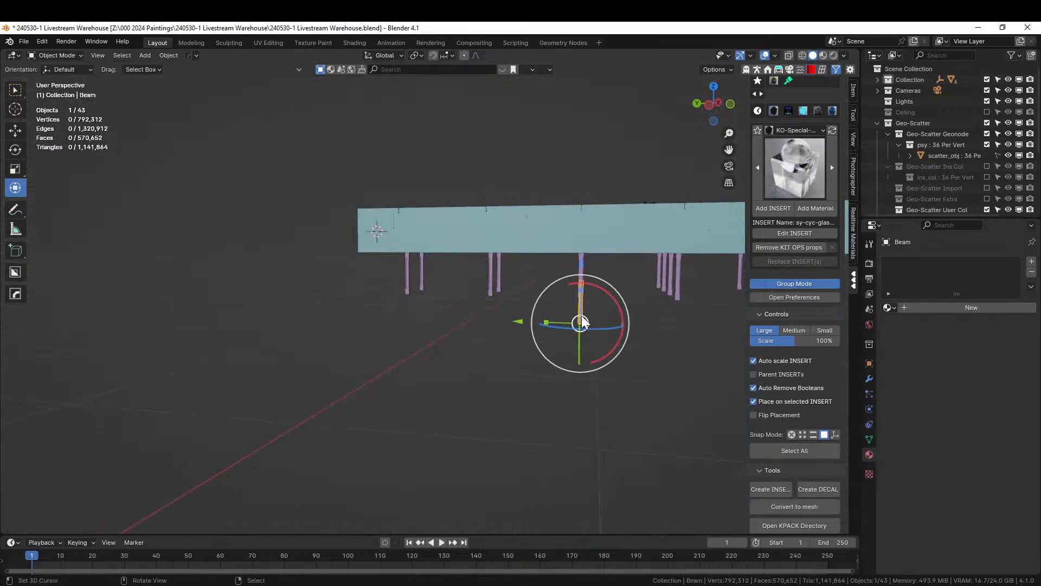
{"action": "key", "text": "shift+d"}
{"action": "right_click", "coordinate": [582, 317]}
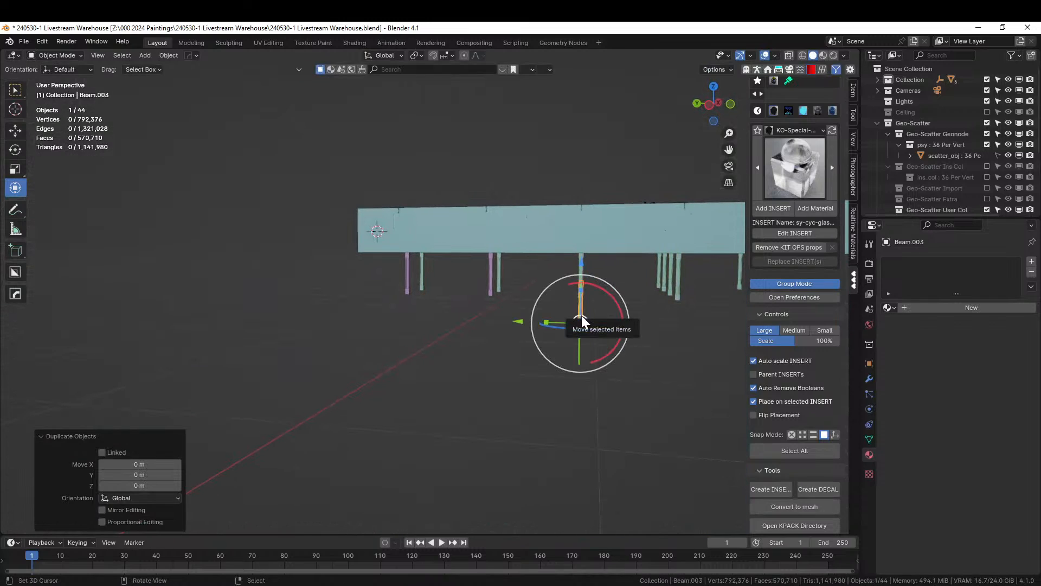
- Try moving the pillar copy to the Building collection, and undo back to before the duplication
{"action": "key", "text": "m"}
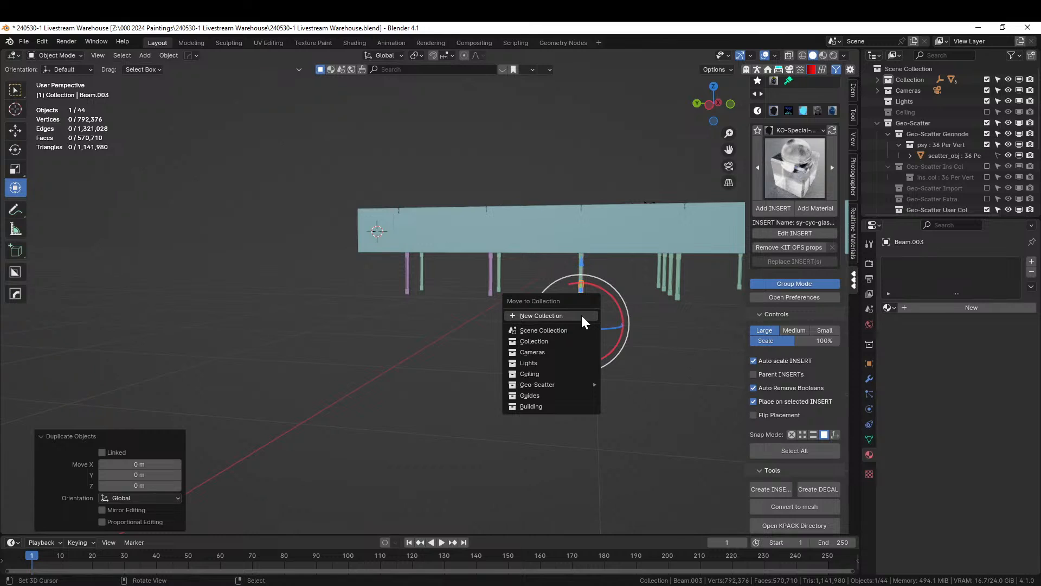
{"action": "left_click", "coordinate": [536, 402]}
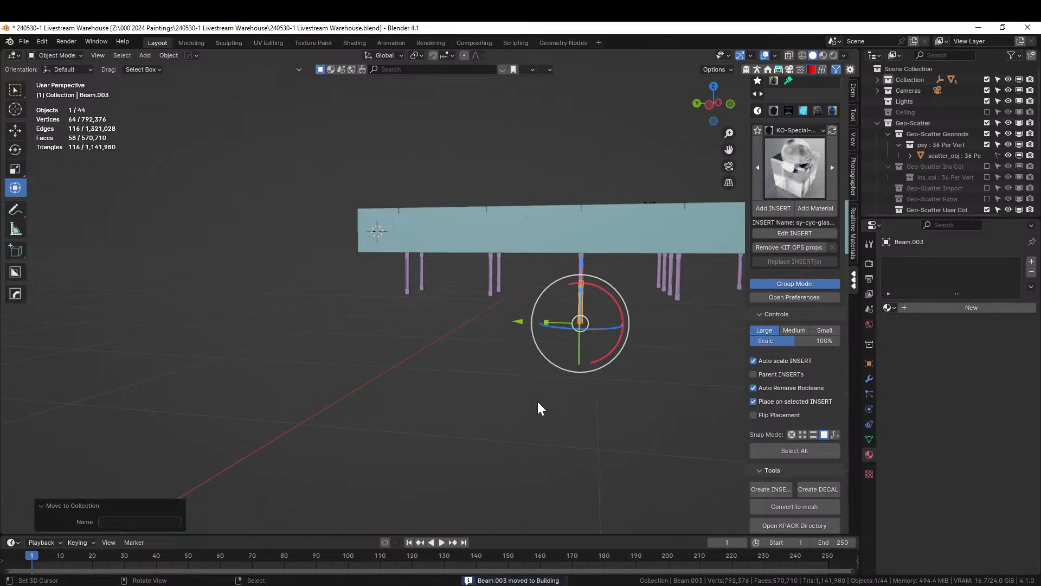
{"action": "key", "text": "KP_7"}
{"action": "middle_click_drag", "start_coordinate": [540, 401], "coordinate": [626, 373]}
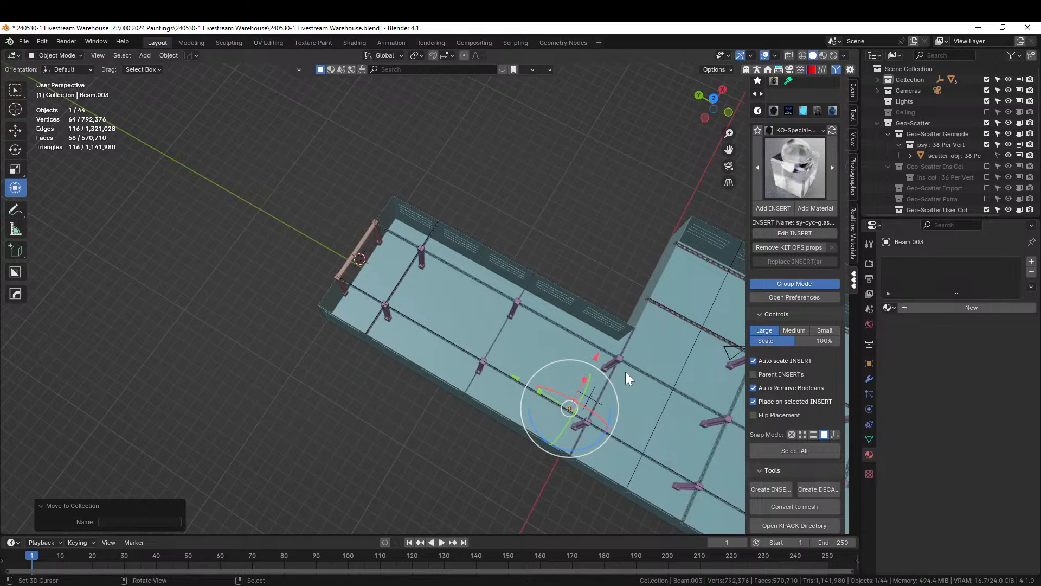
{"action": "middle_click_drag", "start_coordinate": [626, 372], "coordinate": [596, 297]}
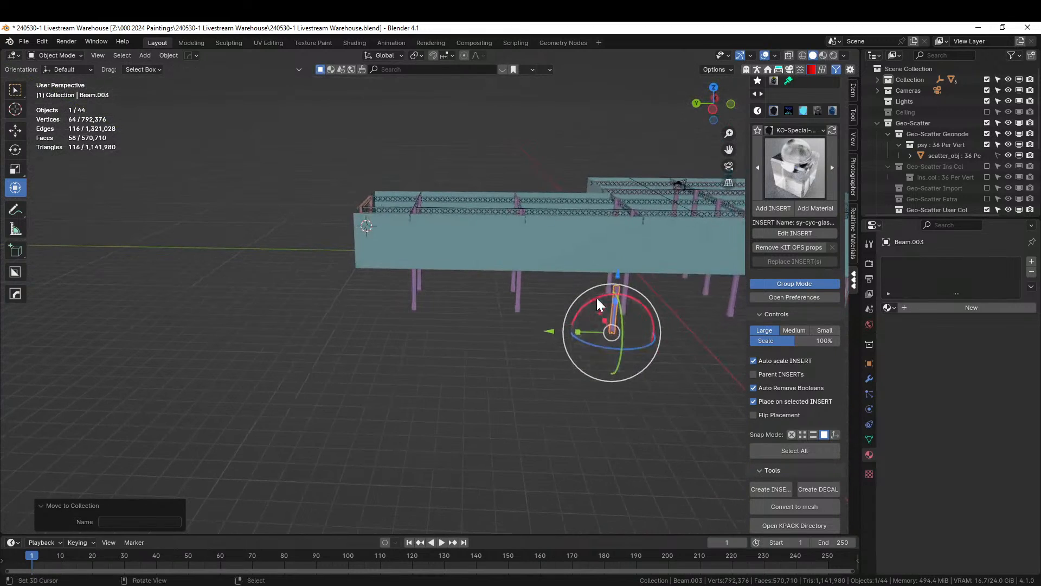
{"action": "key", "text": "ctrl+z"}
- In the warehouse mesh's Edit Mode, select the six floor corner vertices and assign them to the Pillars vertex group
{"action": "middle_click_drag", "start_coordinate": [594, 351], "coordinate": [435, 304]}
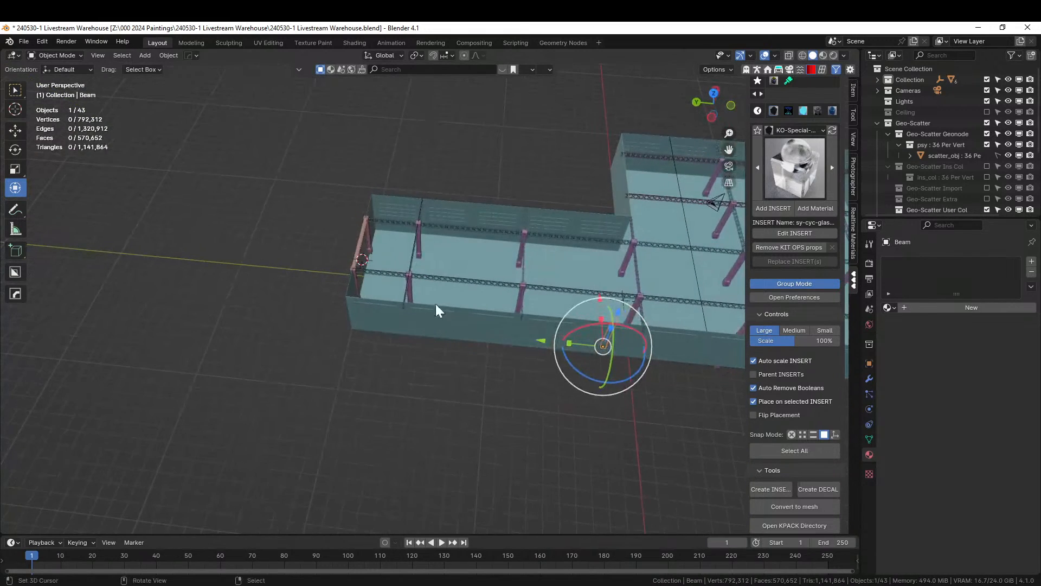
{"action": "left_click", "coordinate": [450, 260]}
{"action": "key", "text": "Tab"}
{"action": "middle_click_drag", "start_coordinate": [450, 259], "coordinate": [438, 291]}
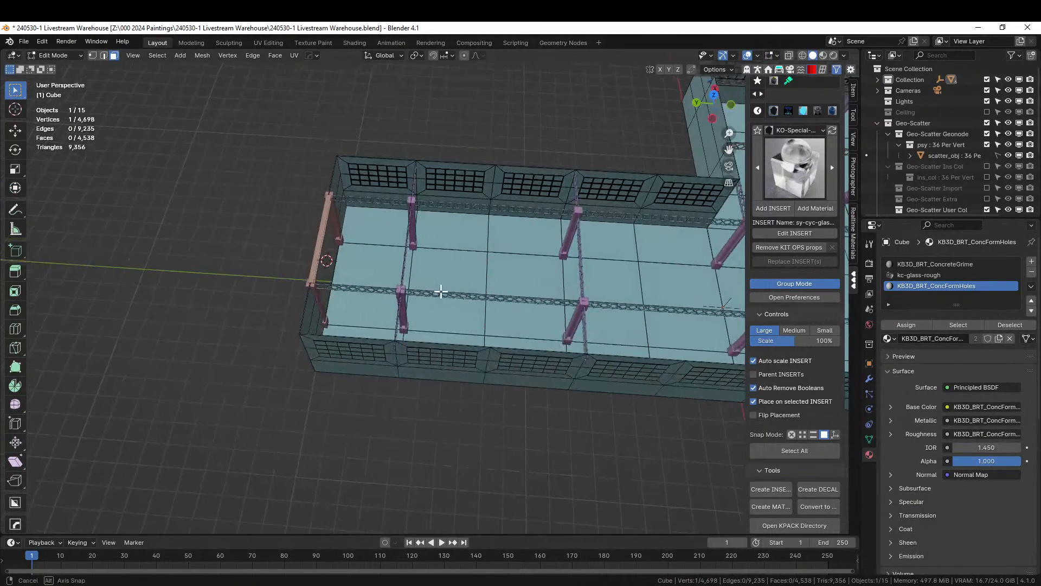
{"action": "key", "text": "1"}
{"action": "middle_click_drag", "start_coordinate": [405, 251], "coordinate": [293, 319]}
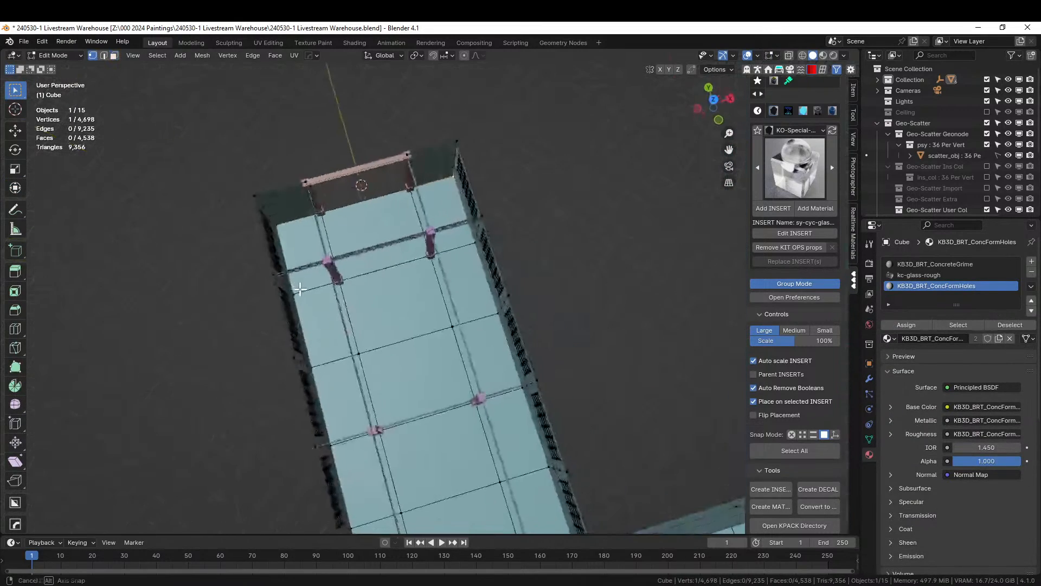
{"action": "middle_click_drag", "start_coordinate": [419, 329], "coordinate": [356, 95], "text": "shift"}
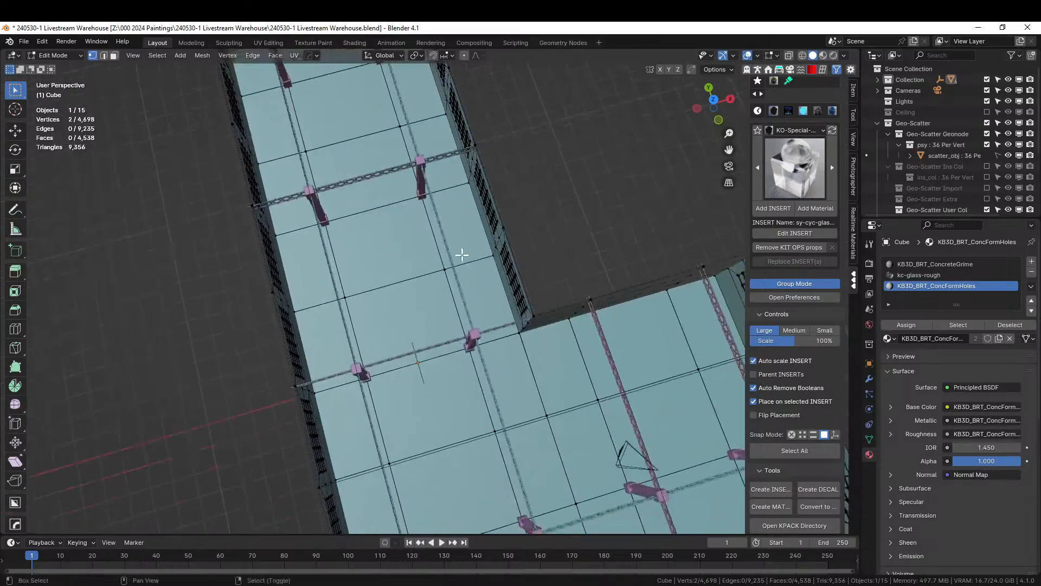
{"action": "middle_click_drag", "start_coordinate": [535, 341], "coordinate": [418, 360], "text": "shift"}
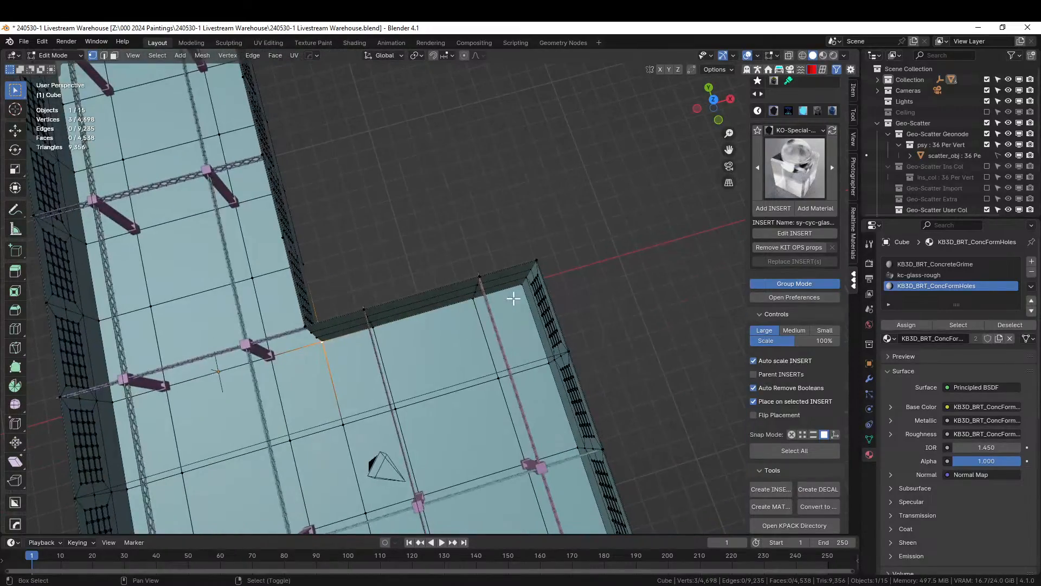
{"action": "middle_click_drag", "start_coordinate": [521, 288], "coordinate": [521, 335]}
{"action": "middle_click_drag", "start_coordinate": [575, 250], "coordinate": [705, 298]}
{"action": "left_click", "coordinate": [869, 440]}
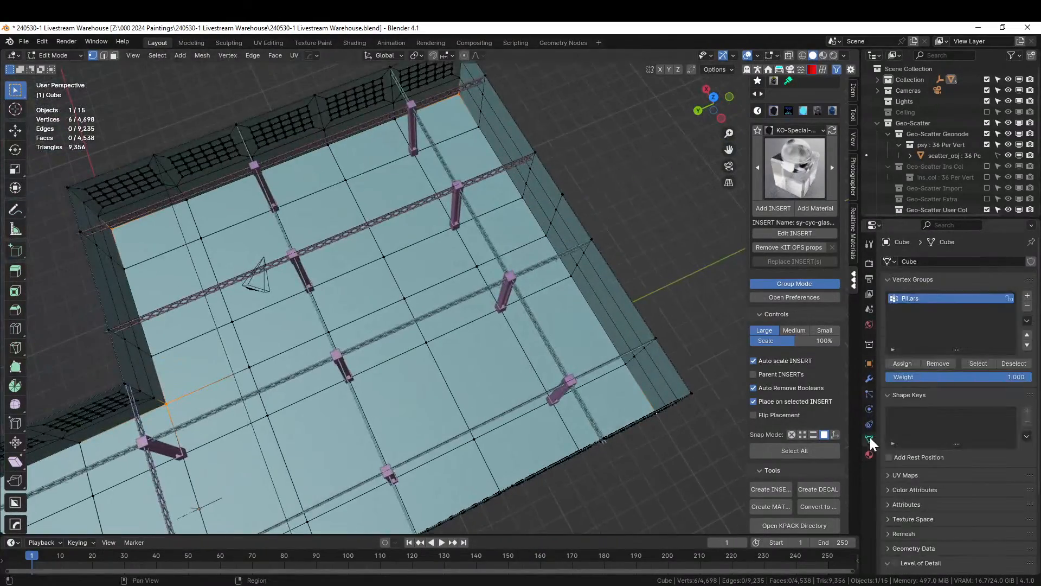
{"action": "left_click", "coordinate": [901, 363]}
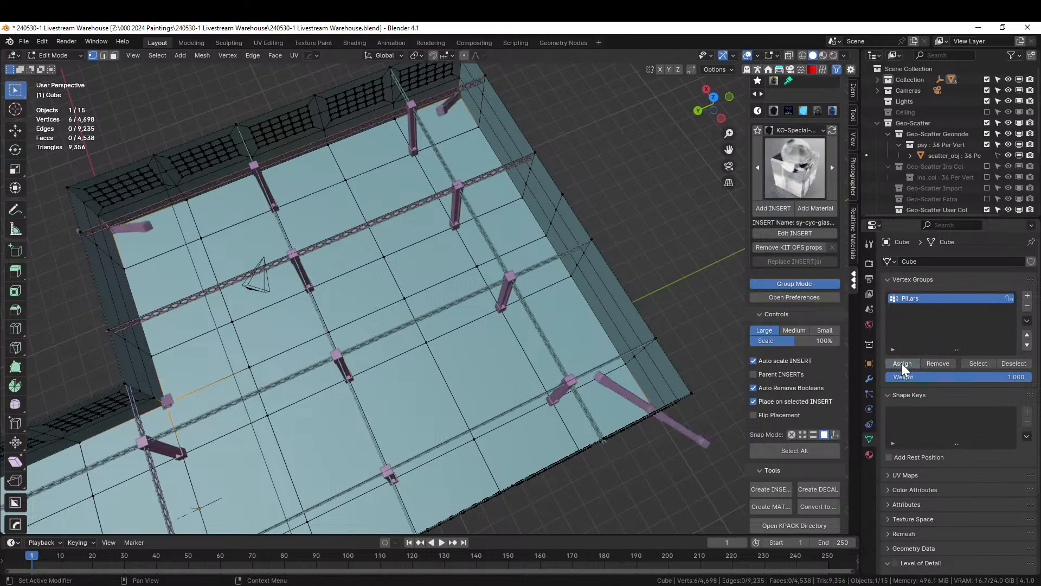
- Set the pillar scatter system's Align Normal axis to Global Z in Geo-Scatter
{"action": "middle_click_drag", "start_coordinate": [698, 360], "coordinate": [474, 451]}
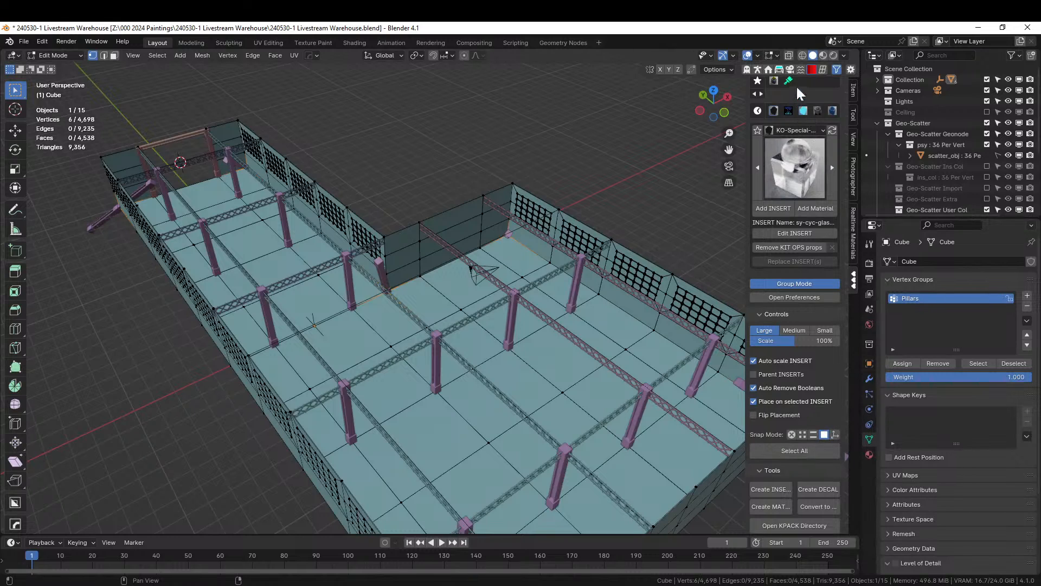
{"action": "left_click", "coordinate": [802, 73]}
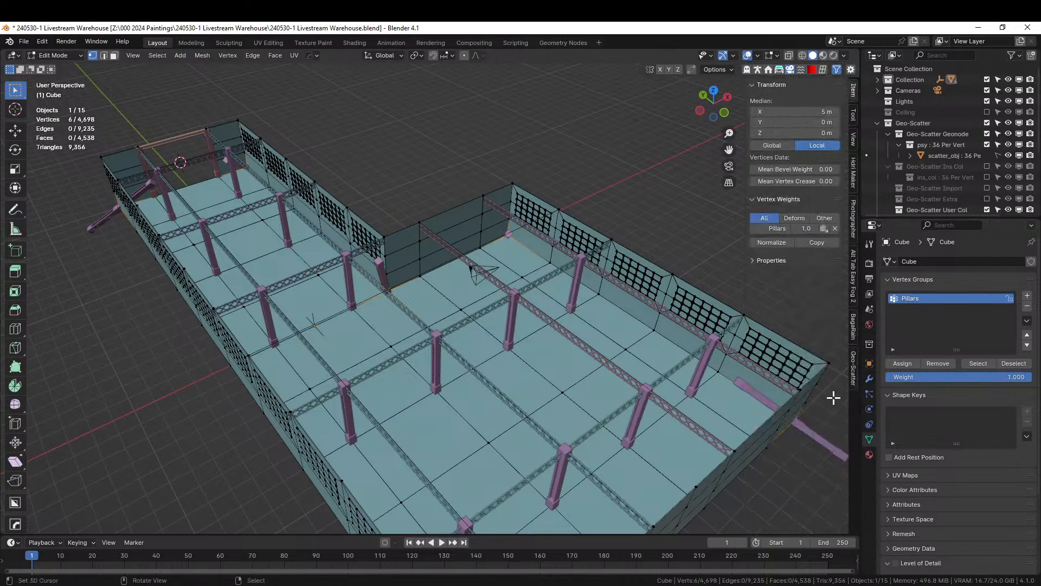
{"action": "left_click", "coordinate": [853, 379]}
{"action": "scroll", "coordinate": [800, 461], "scroll_direction": "down", "scroll_amount": 8}
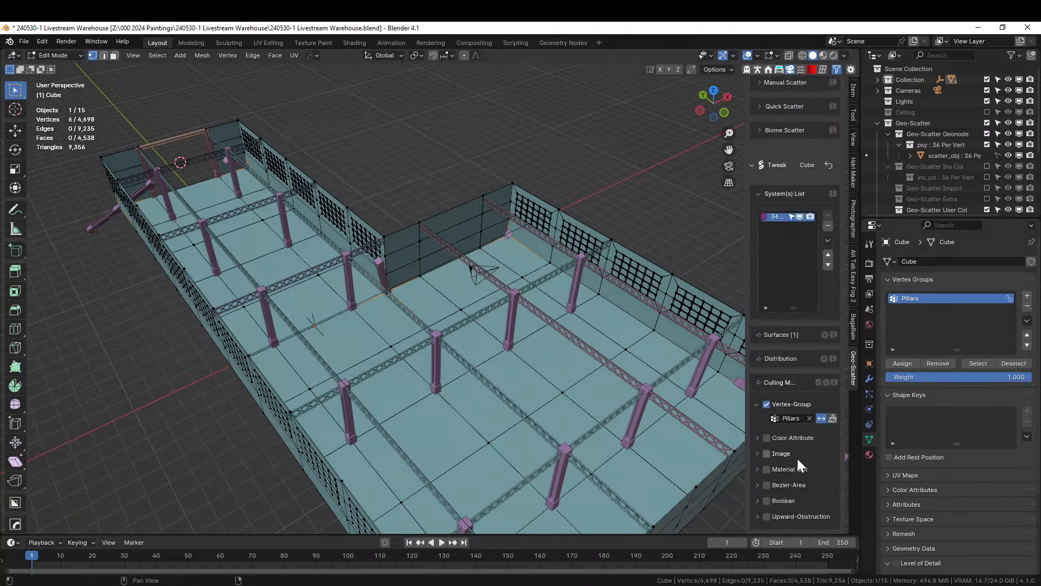
{"action": "scroll", "coordinate": [796, 457], "scroll_direction": "down", "scroll_amount": 8}
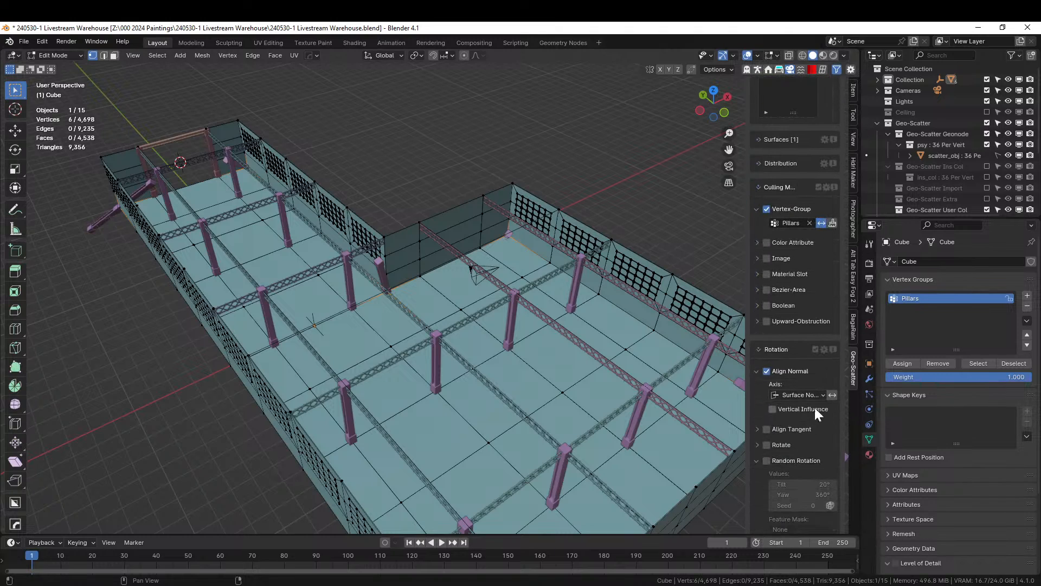
{"action": "left_click", "coordinate": [821, 394]}
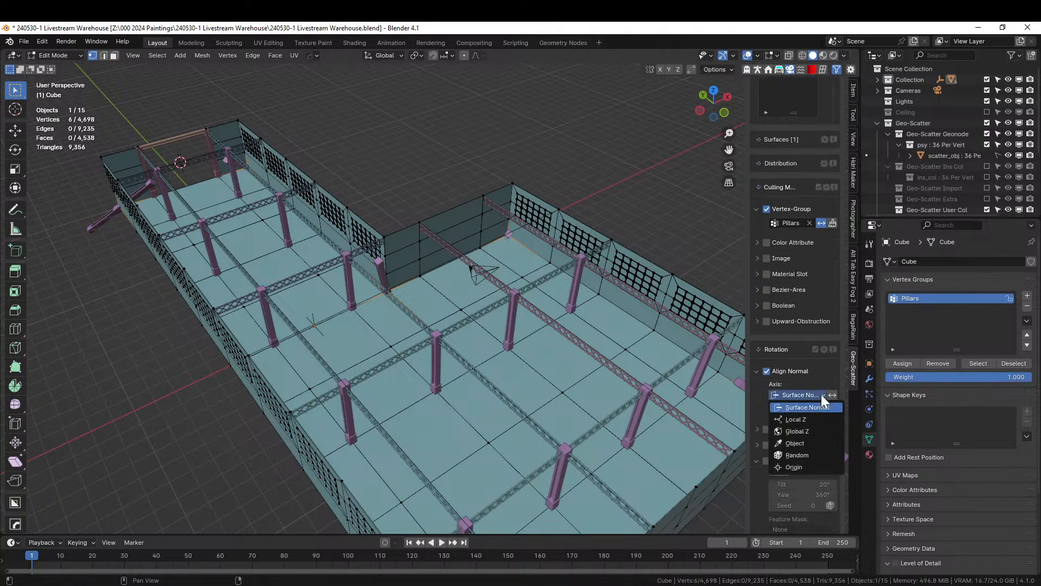
{"action": "left_click", "coordinate": [811, 433]}
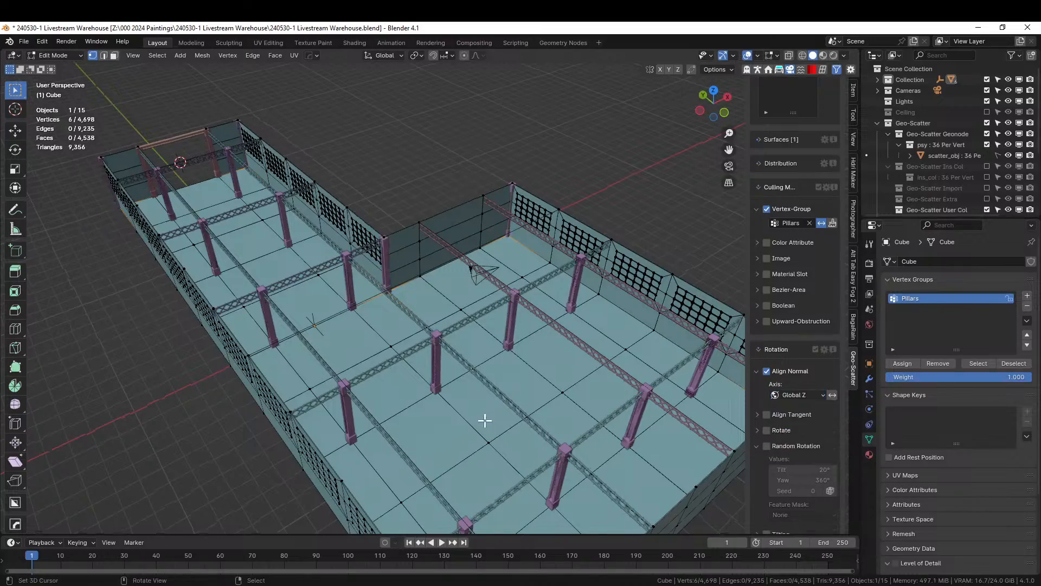
- Assign the eight floor vertices at the truss ends along the wide section's end, side and step walls to the Pillars vertex group
{"action": "middle_click_drag", "start_coordinate": [485, 420], "coordinate": [340, 416]}
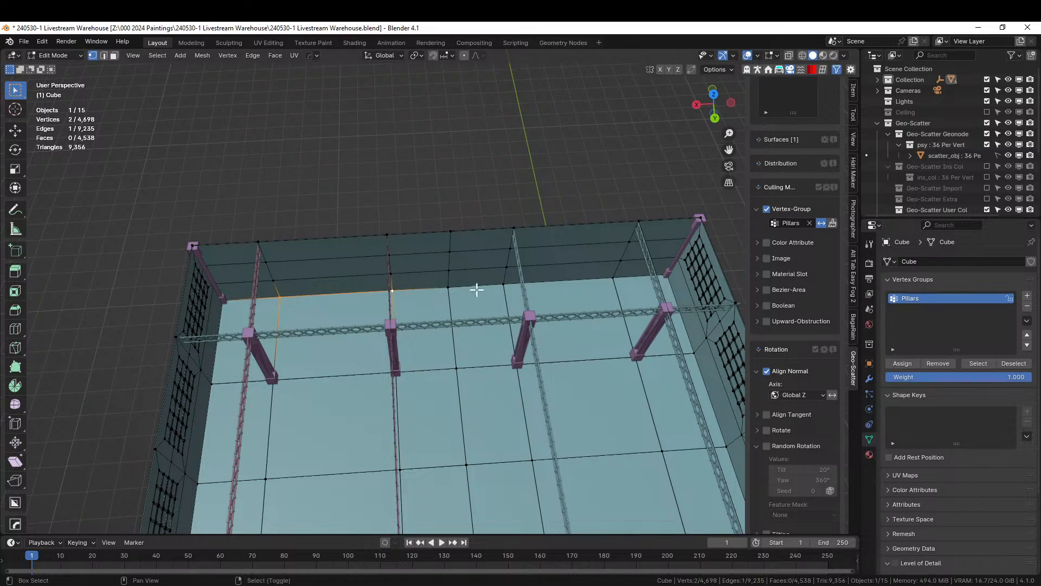
{"action": "left_click", "coordinate": [604, 284], "text": "shift"}
{"action": "middle_click_drag", "start_coordinate": [561, 307], "coordinate": [482, 308]}
{"action": "left_click", "coordinate": [368, 291], "text": "shift"}
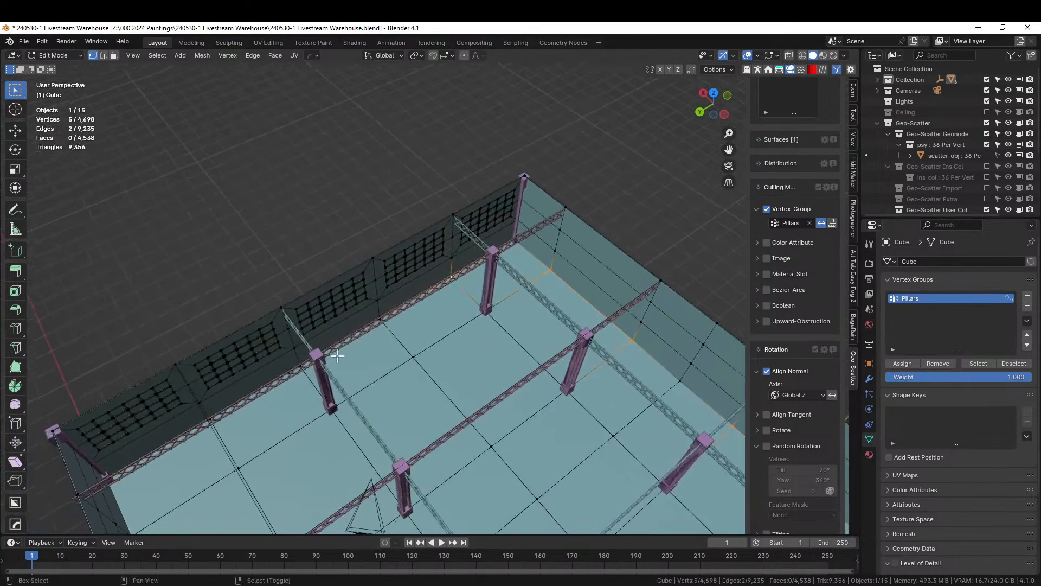
{"action": "middle_click_drag", "start_coordinate": [294, 380], "coordinate": [363, 338]}
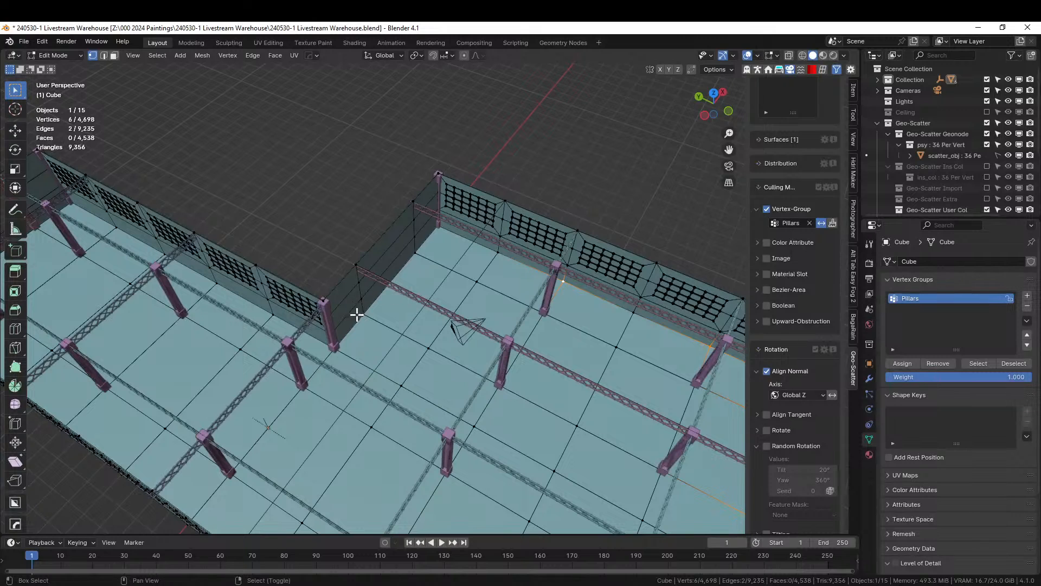
{"action": "left_click", "coordinate": [416, 252], "text": "shift"}
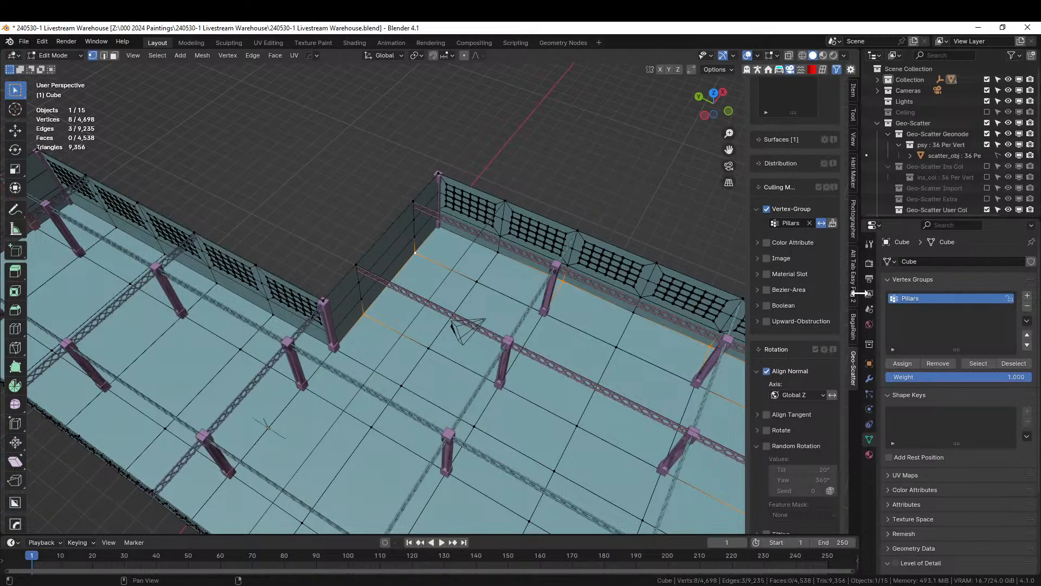
{"action": "left_click", "coordinate": [903, 363]}
- Select the five floor vertices at the truss ends along the long straight wall and assign them to the Pillars group
{"action": "middle_click_drag", "start_coordinate": [455, 326], "coordinate": [367, 427]}
{"action": "right_click", "coordinate": [344, 396]}
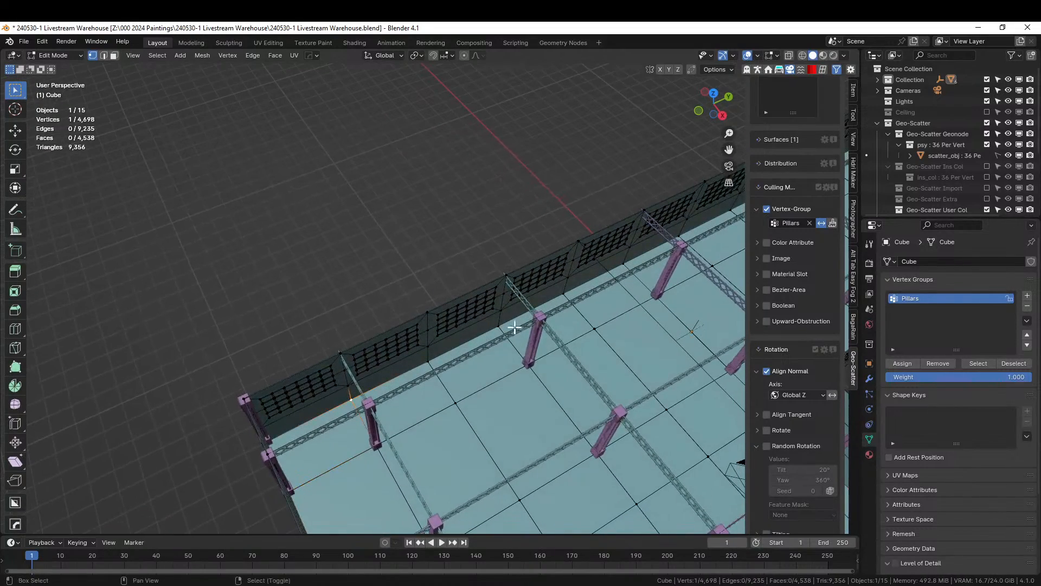
{"action": "middle_click_drag", "start_coordinate": [593, 300], "coordinate": [481, 373], "text": "shift"}
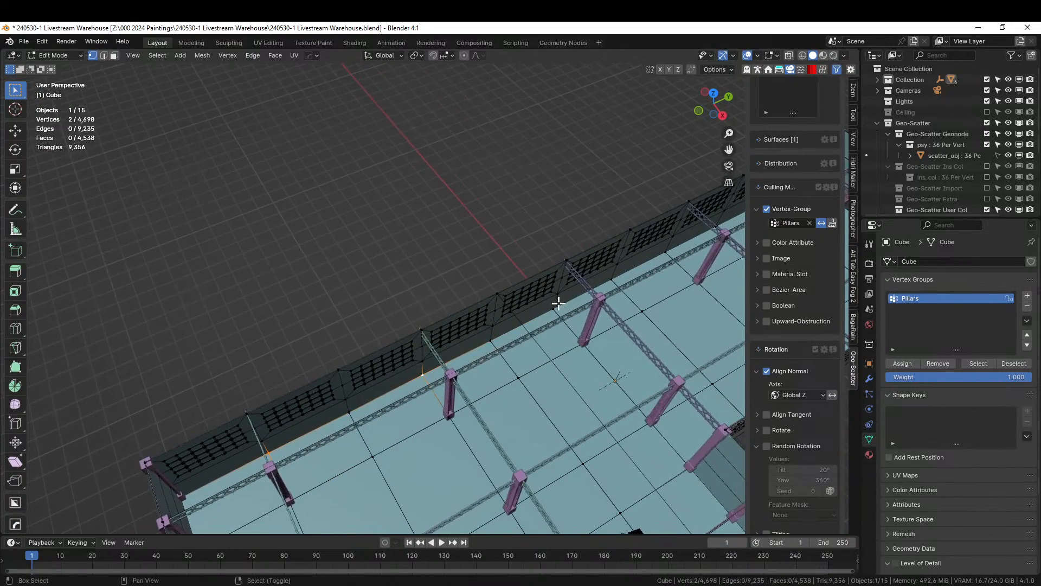
{"action": "right_click", "coordinate": [559, 305], "text": "shift"}
{"action": "middle_click_drag", "start_coordinate": [564, 327], "coordinate": [447, 388], "text": "shift"}
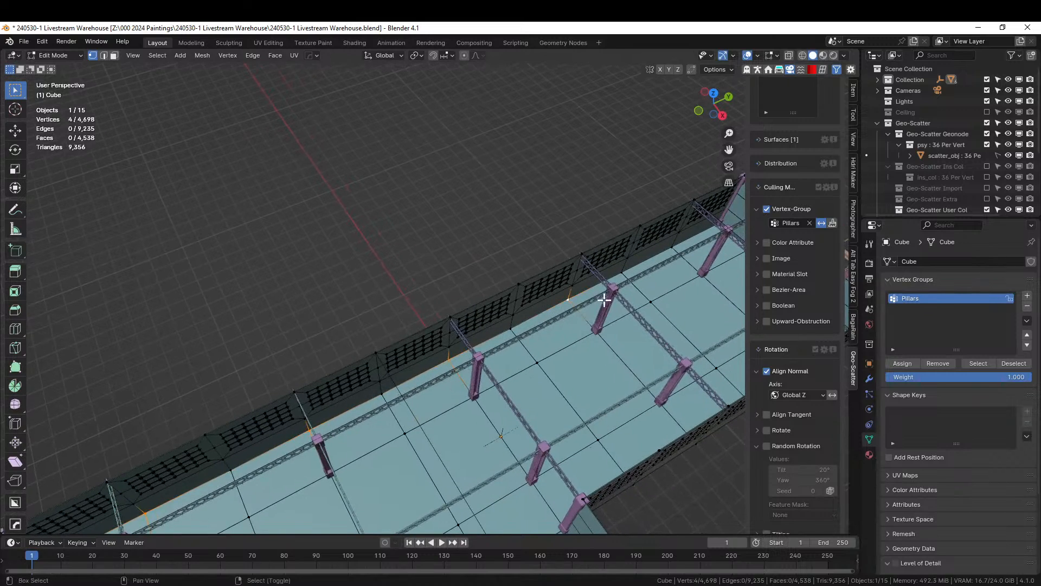
{"action": "middle_click_drag", "start_coordinate": [604, 298], "coordinate": [605, 316], "text": "shift"}
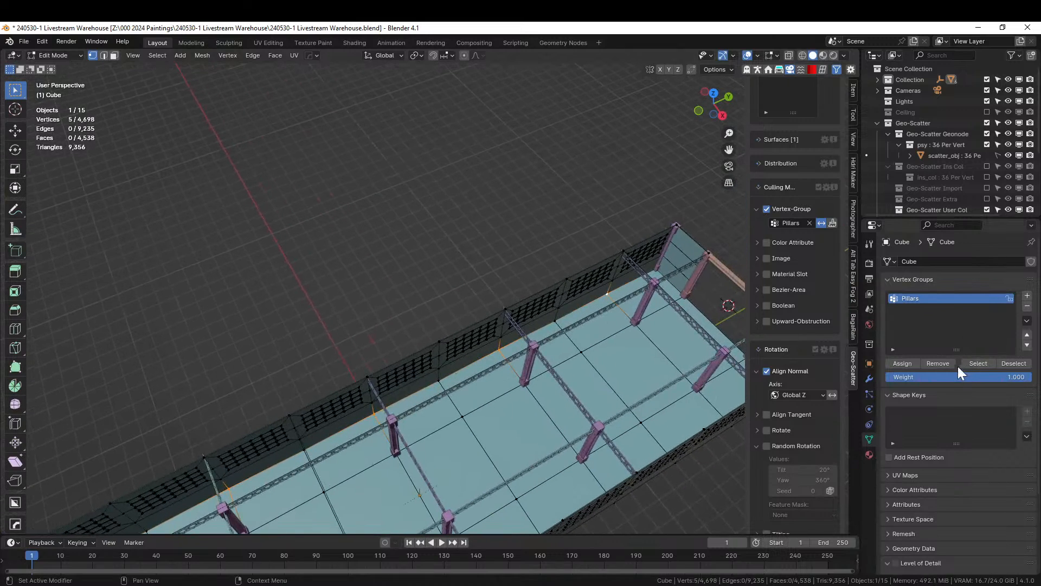
{"action": "left_click", "coordinate": [909, 362]}
- Assign the two floor vertices at the truss ends on the narrow wing's shorter wall to the Pillars group
{"action": "middle_click_drag", "start_coordinate": [561, 370], "coordinate": [446, 327]}
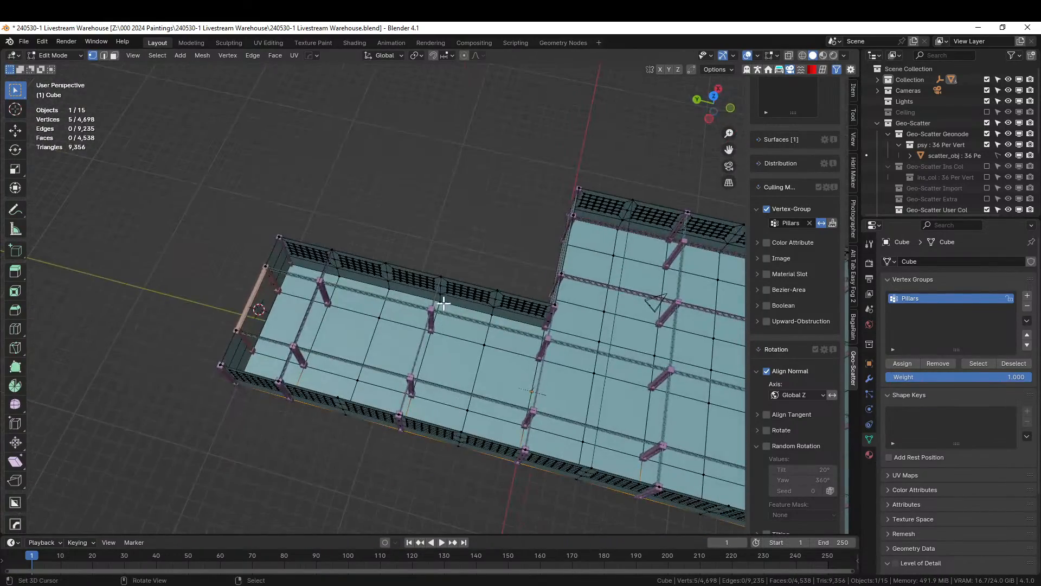
{"action": "right_click", "coordinate": [444, 304]}
{"action": "right_click", "coordinate": [342, 276], "text": "shift"}
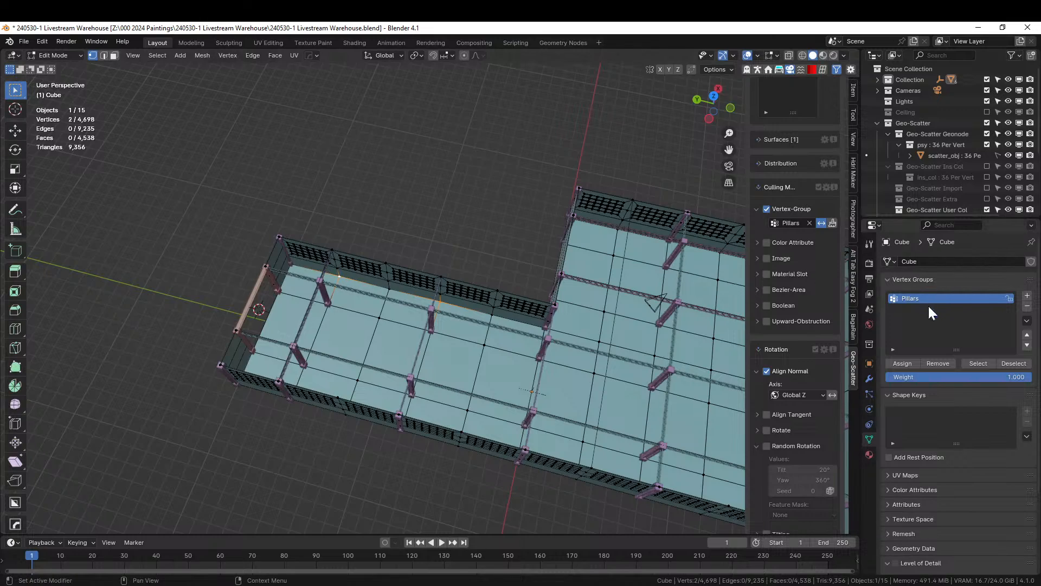
{"action": "left_click", "coordinate": [903, 363]}
- Examine the wall pillars and trusses from inside, outside and above the warehouse, and return to Object Mode
{"action": "middle_click_drag", "start_coordinate": [464, 302], "coordinate": [488, 216]}
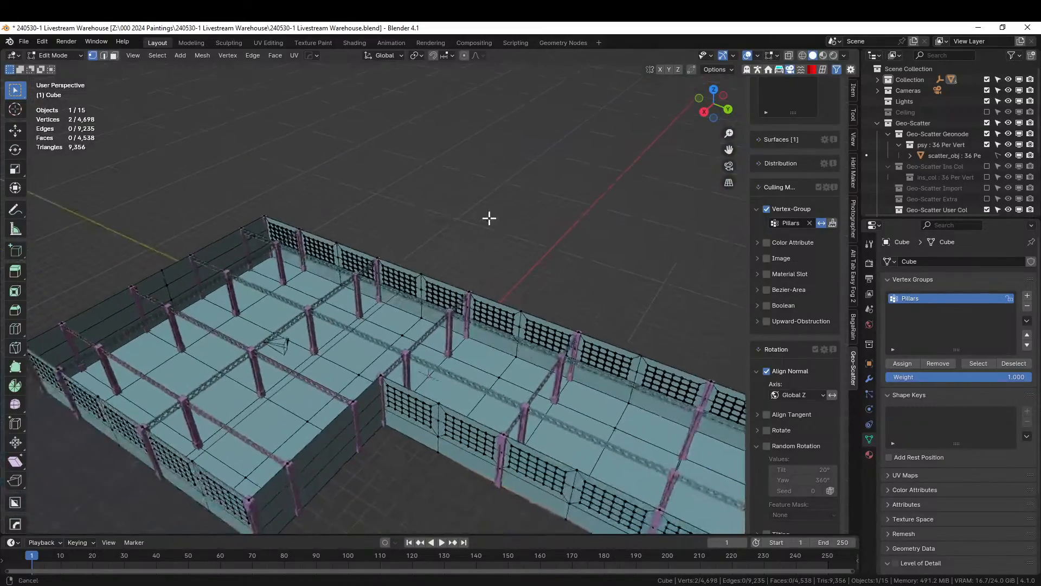
{"action": "middle_click_drag", "start_coordinate": [395, 271], "coordinate": [383, 133]}
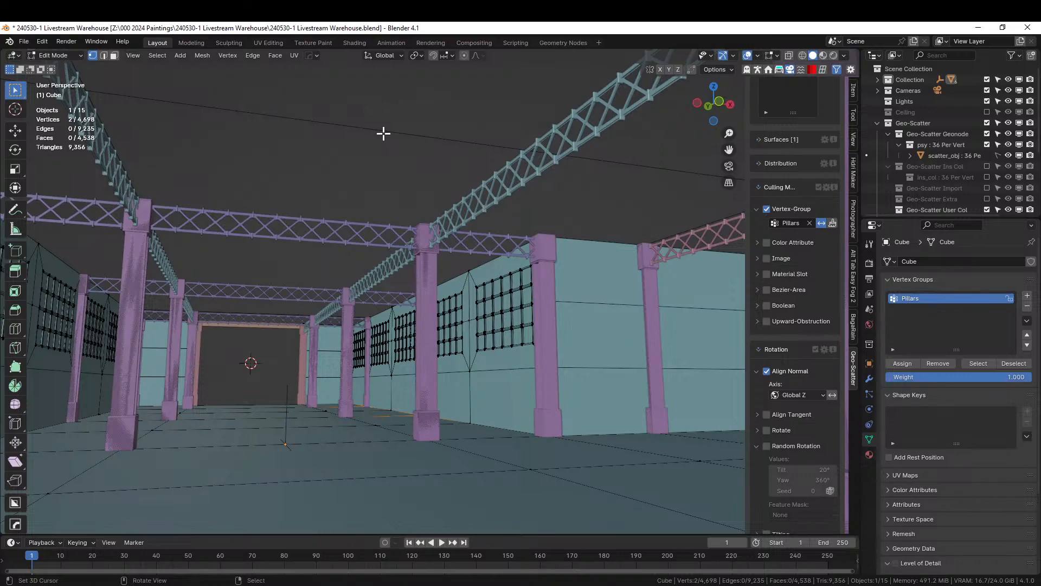
{"action": "middle_click_drag", "start_coordinate": [443, 311], "coordinate": [86, 375]}
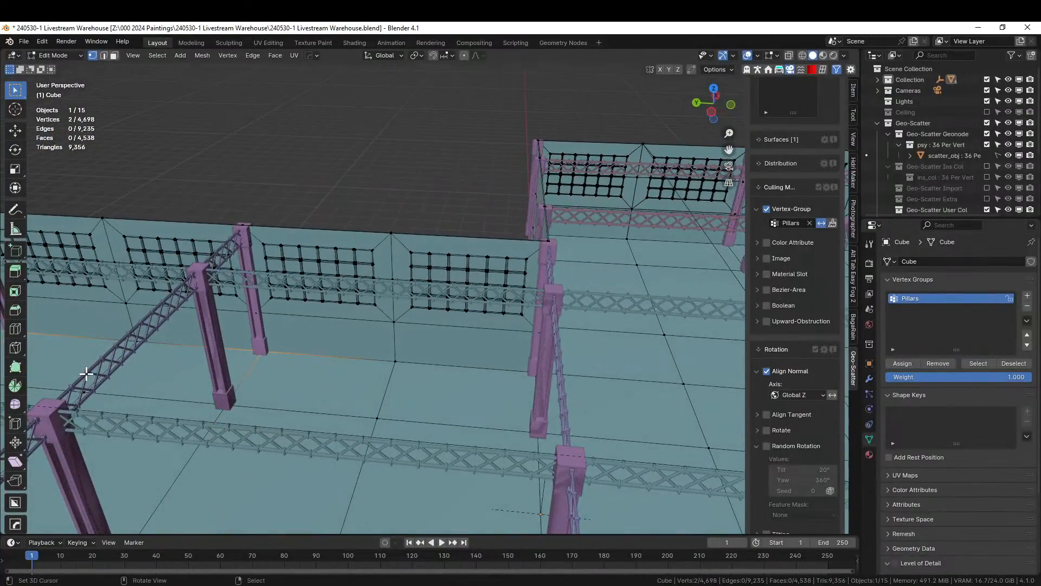
{"action": "key", "text": "3"}
{"action": "middle_click_drag", "start_coordinate": [286, 377], "coordinate": [260, 415]}
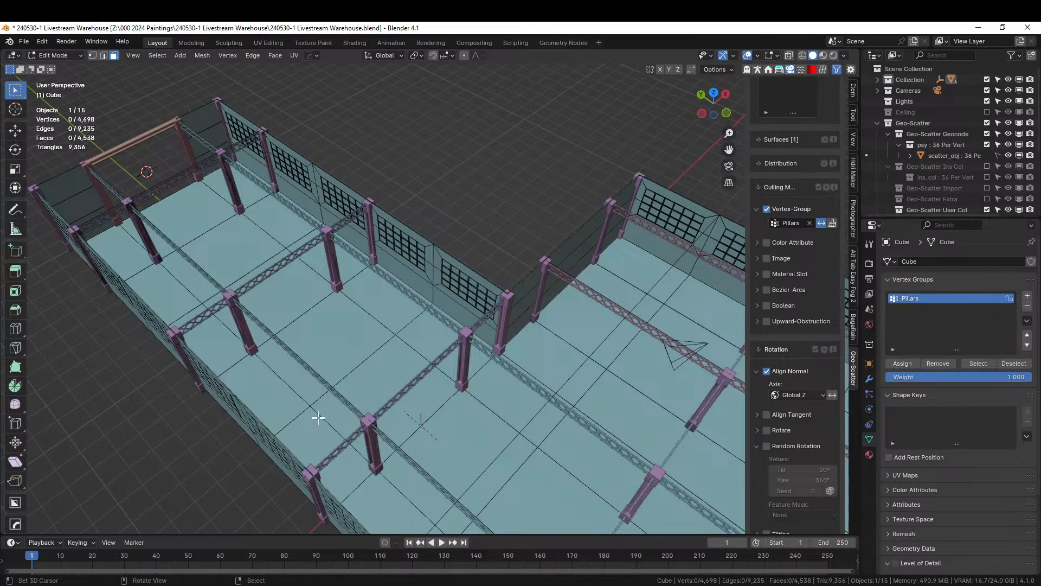
{"action": "middle_click_drag", "start_coordinate": [318, 421], "coordinate": [674, 353]}
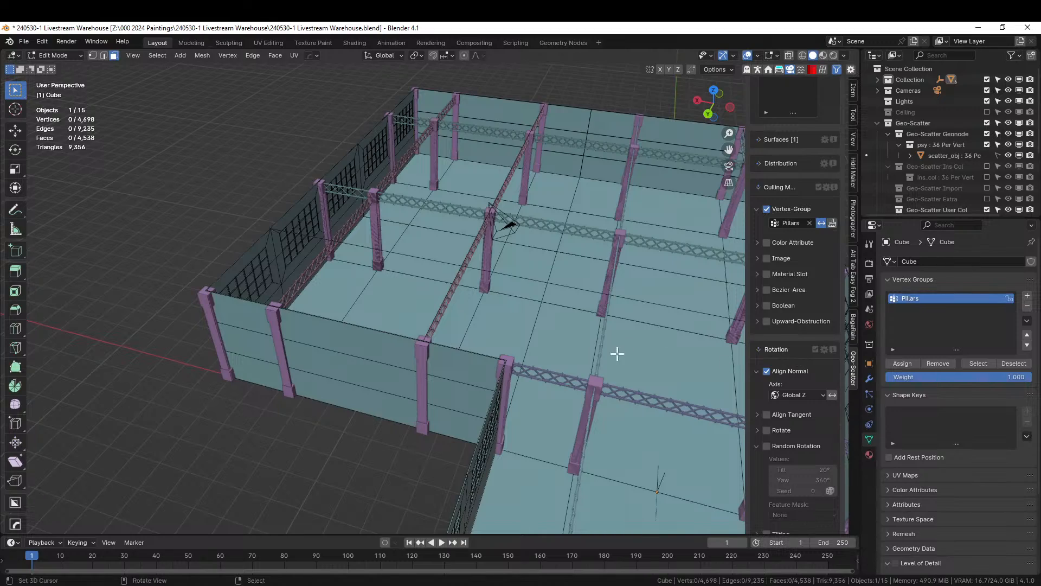
{"action": "mouse_move", "coordinate": [621, 352]}
{"action": "middle_mouse_down"}
{"action": "mouse_move", "coordinate": [628, 400]}
{"action": "mouse_move", "coordinate": [698, 413]}
{"action": "mouse_move", "coordinate": [608, 364]}
{"action": "middle_mouse_up"}
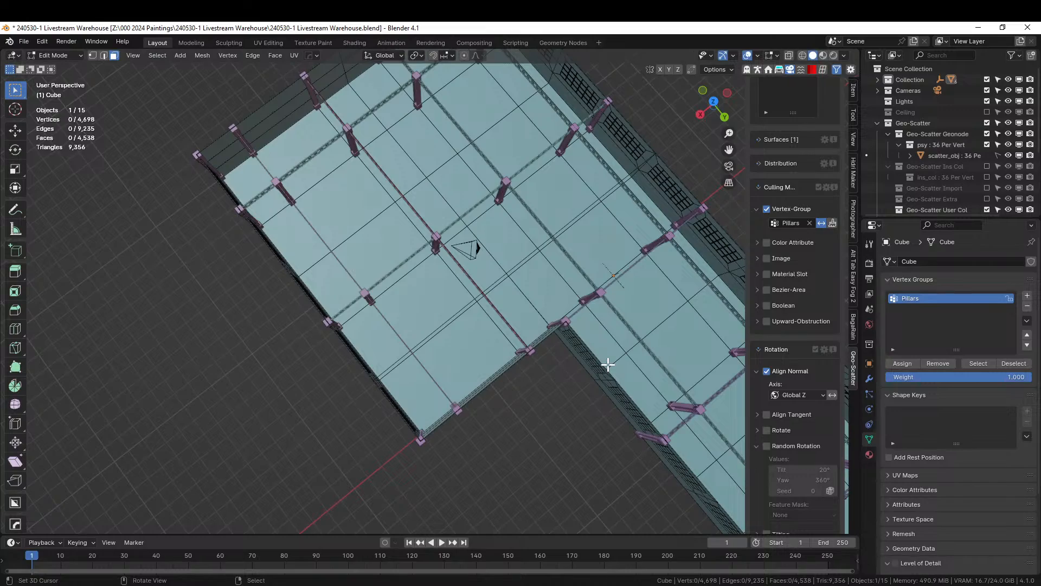
{"action": "middle_click_drag", "start_coordinate": [482, 320], "coordinate": [674, 290]}
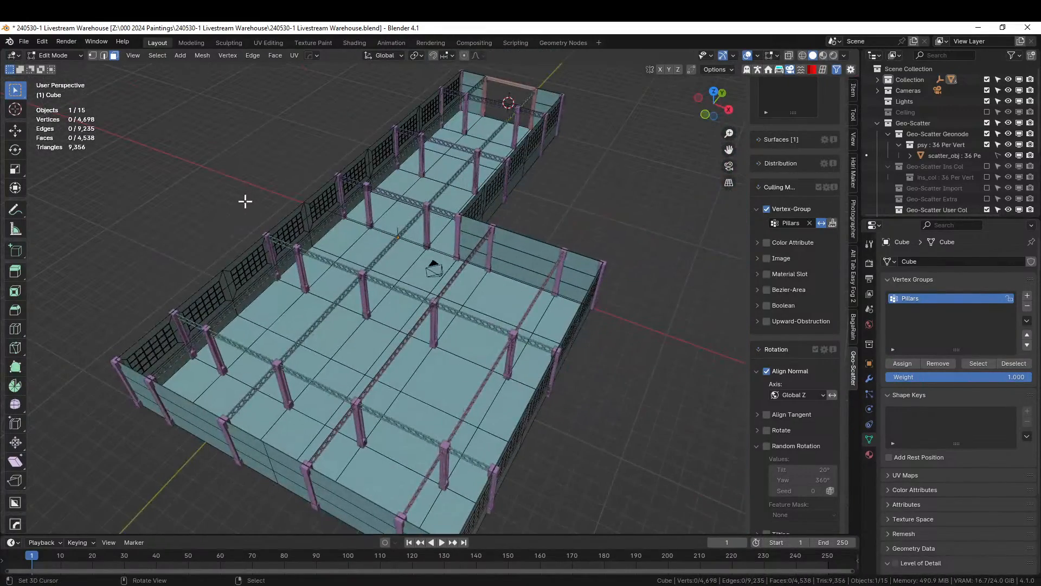
{"action": "key", "text": "Tab"}
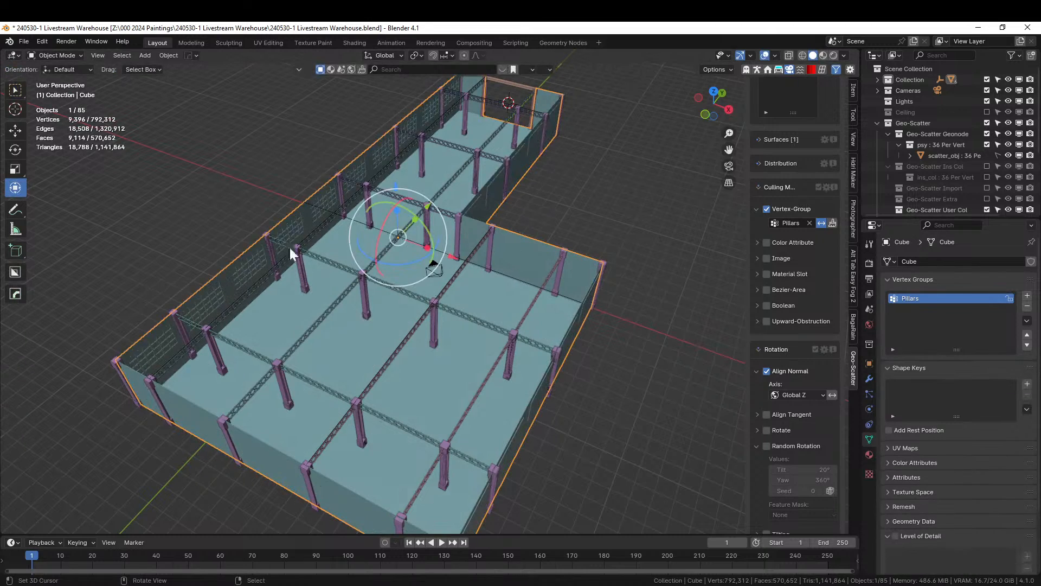
- Move the lengthwise and crosswise ceiling trusses into the Ceiling collection and exclude the Guides collection from the view layer
{"action": "left_click", "coordinate": [335, 299]}
{"action": "left_click", "coordinate": [335, 264], "text": "shift"}
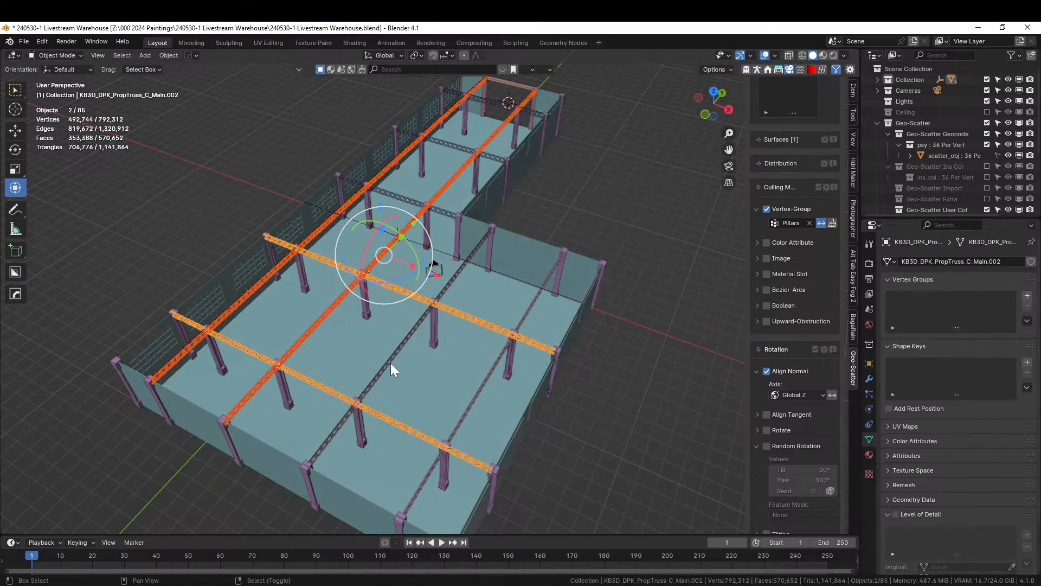
{"action": "left_click", "coordinate": [460, 253], "text": "shift"}
{"action": "left_click", "coordinate": [405, 196], "text": "shift"}
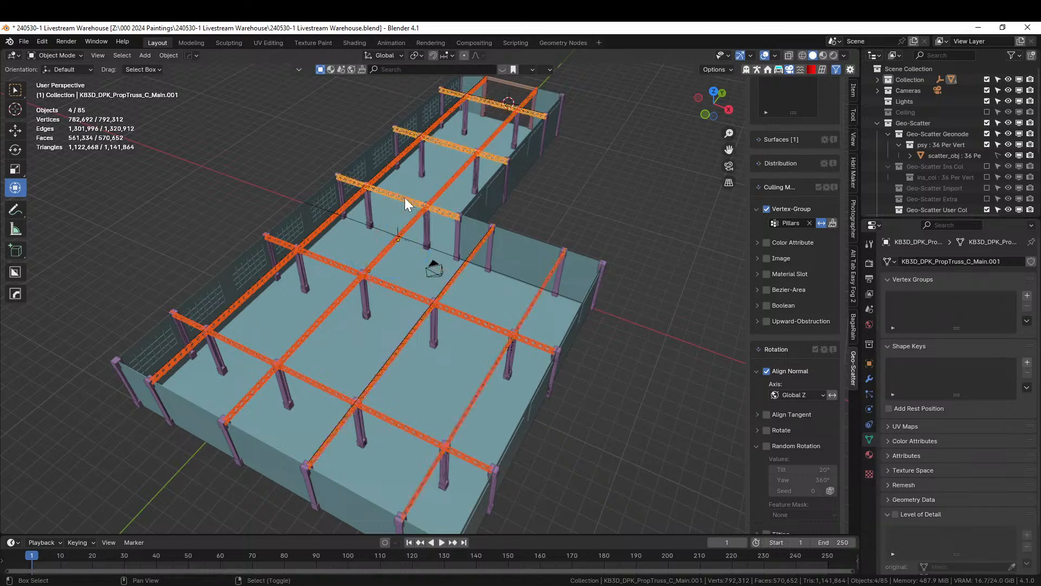
{"action": "key", "text": "m"}
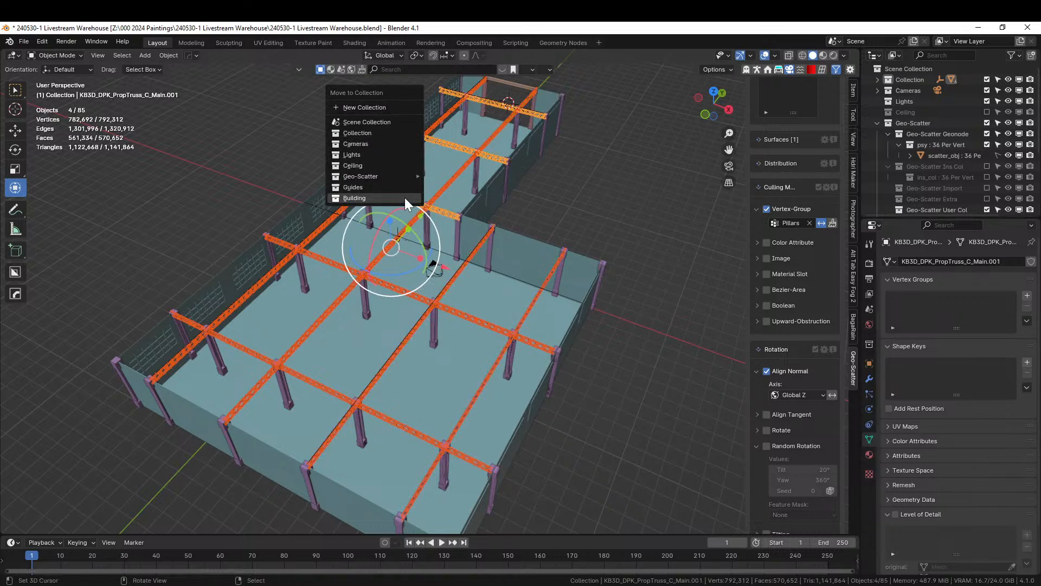
{"action": "left_click", "coordinate": [384, 167]}
{"action": "middle_click_drag", "start_coordinate": [386, 170], "coordinate": [512, 200]}
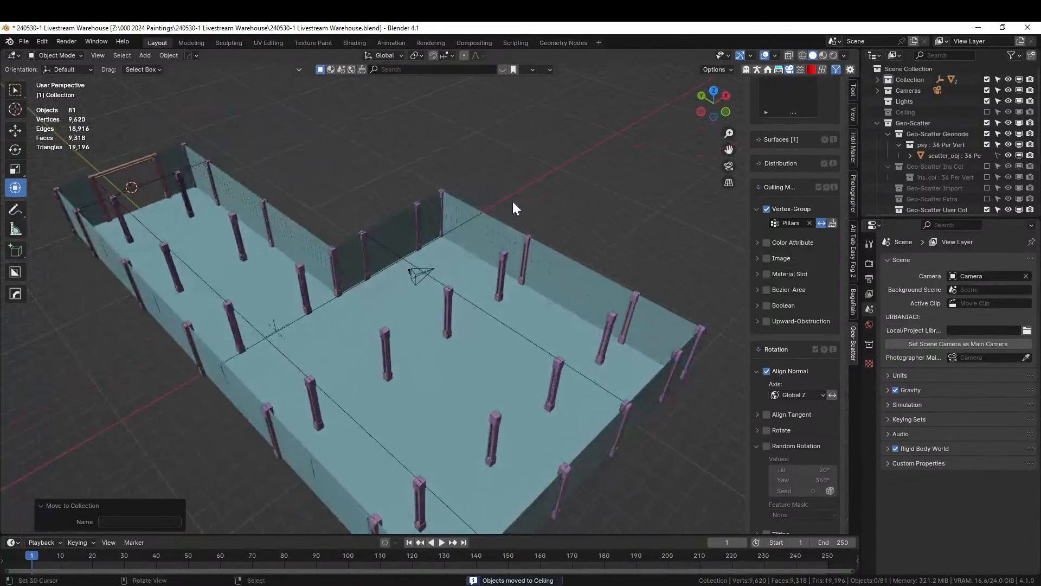
{"action": "scroll", "coordinate": [974, 114], "scroll_direction": "down", "scroll_amount": 3}
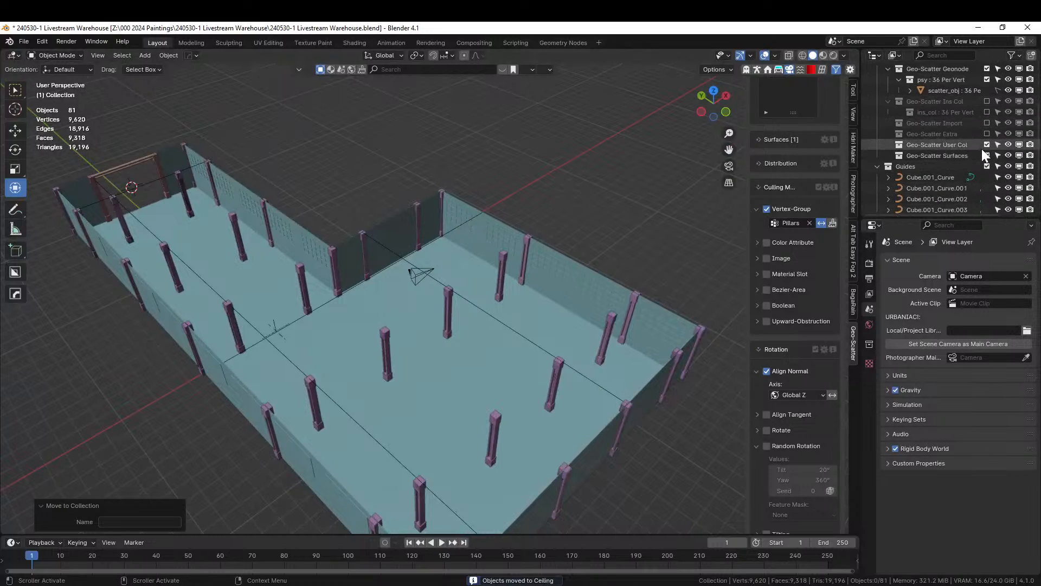
{"action": "left_click", "coordinate": [987, 167]}
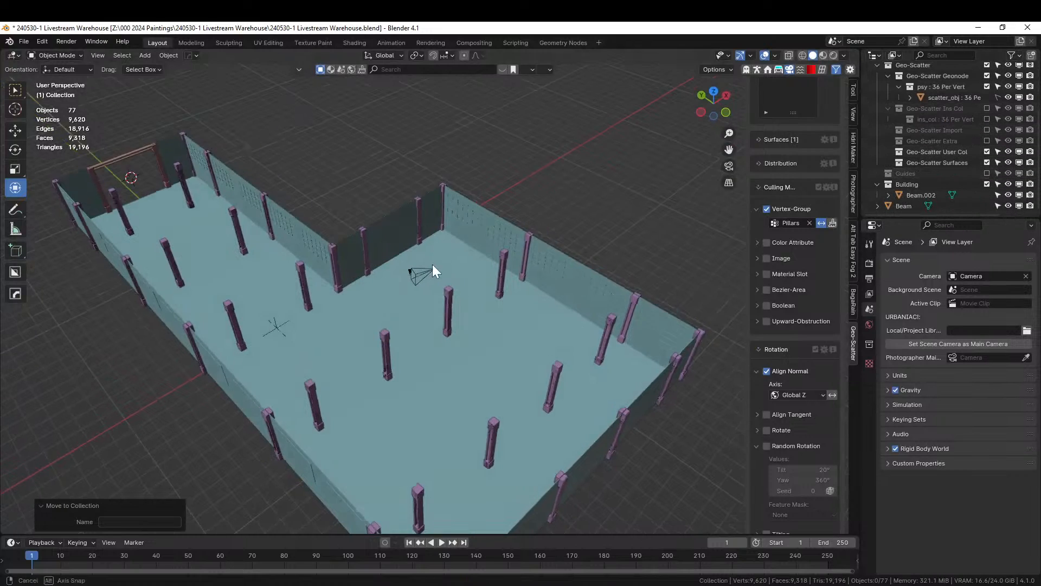
- Examine the warehouse's pillar layout and floor mesh grid from above, briefly in Edit Mode
{"action": "middle_click_drag", "start_coordinate": [432, 265], "coordinate": [525, 299]}
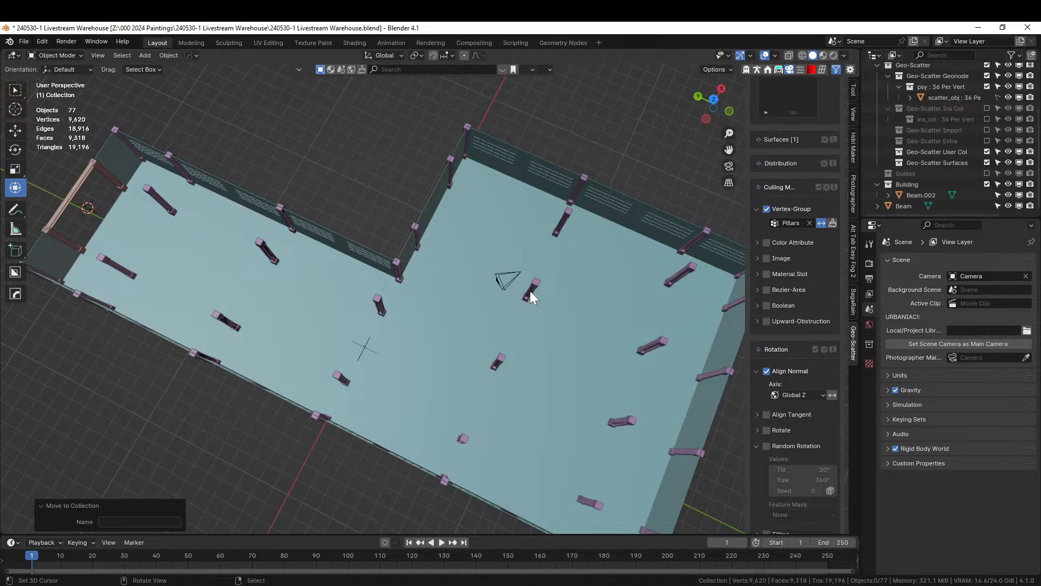
{"action": "middle_click_drag", "start_coordinate": [529, 291], "coordinate": [578, 336]}
{"action": "left_click", "coordinate": [463, 328]}
{"action": "key", "text": "Tab"}
{"action": "scroll", "coordinate": [465, 347], "scroll_direction": "up", "scroll_amount": 2}
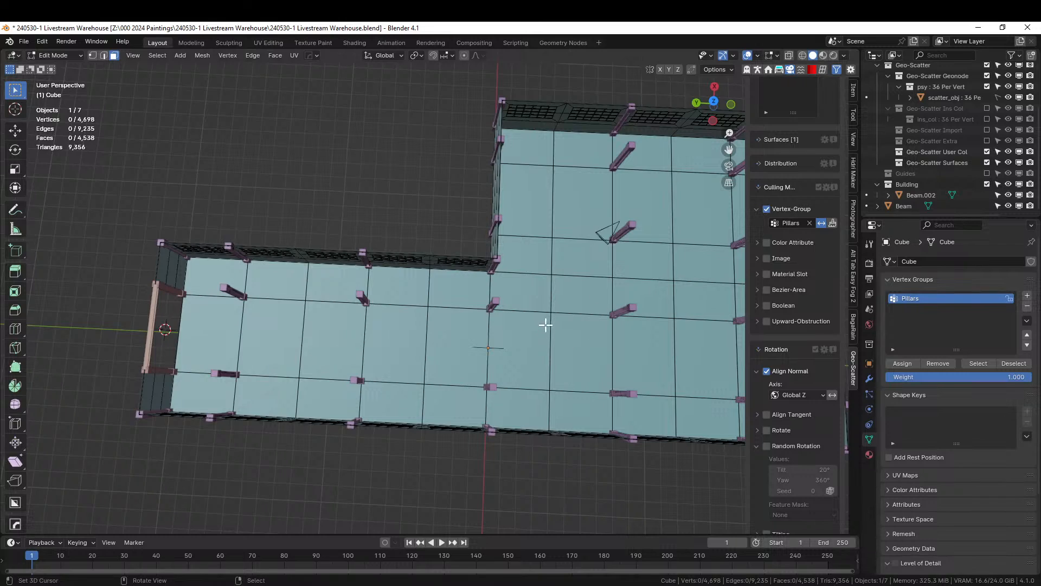
{"action": "middle_click_drag", "start_coordinate": [546, 326], "coordinate": [568, 299]}
{"action": "scroll", "coordinate": [568, 298], "scroll_direction": "down", "scroll_amount": 4}
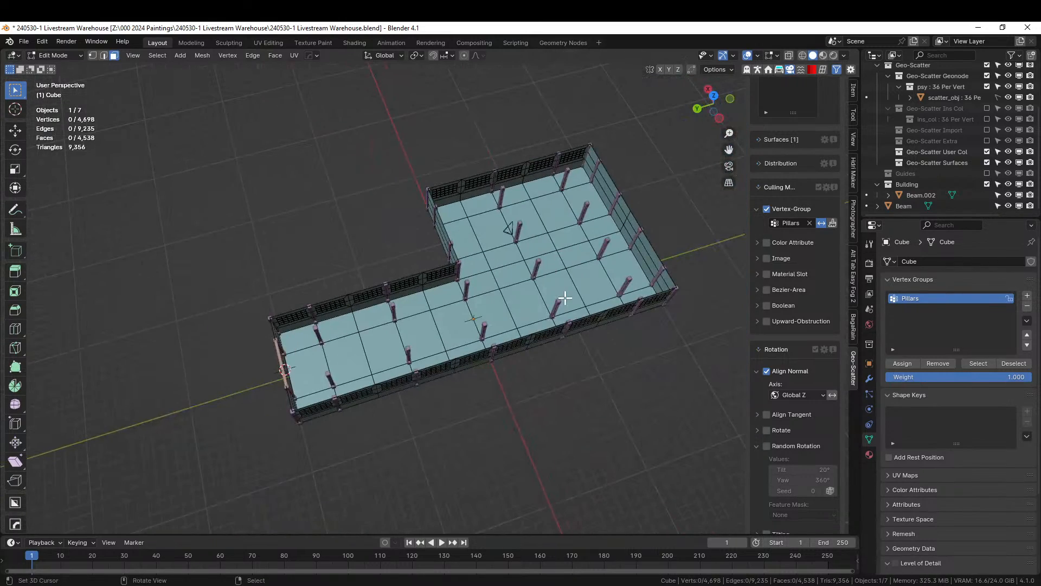
{"action": "key", "text": "Tab"}
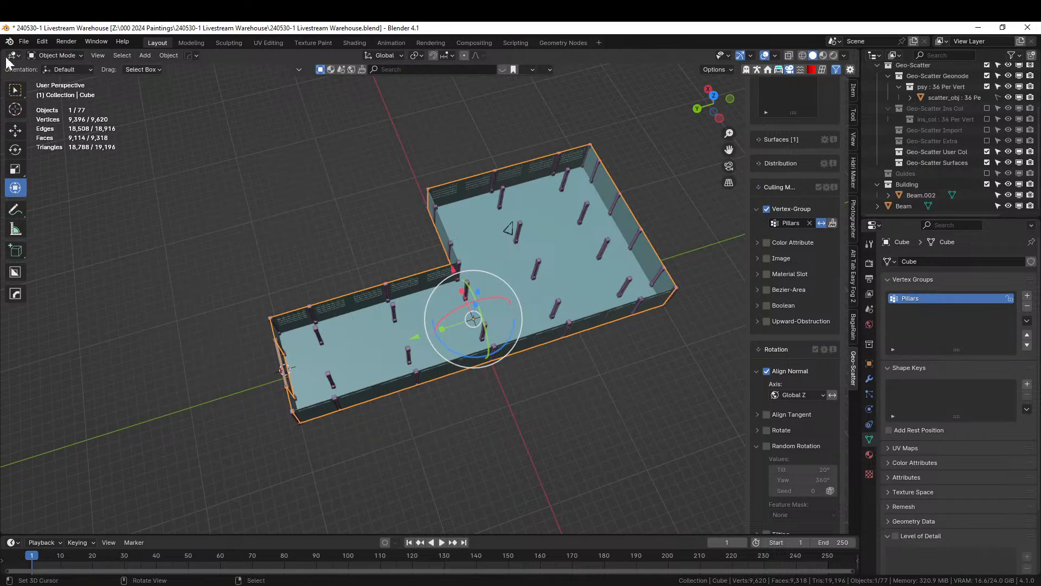
- Split the 3D viewport vertically and turn the new area into an Asset Browser
{"action": "left_click_drag", "start_coordinate": [6, 49], "coordinate": [372, 217]}
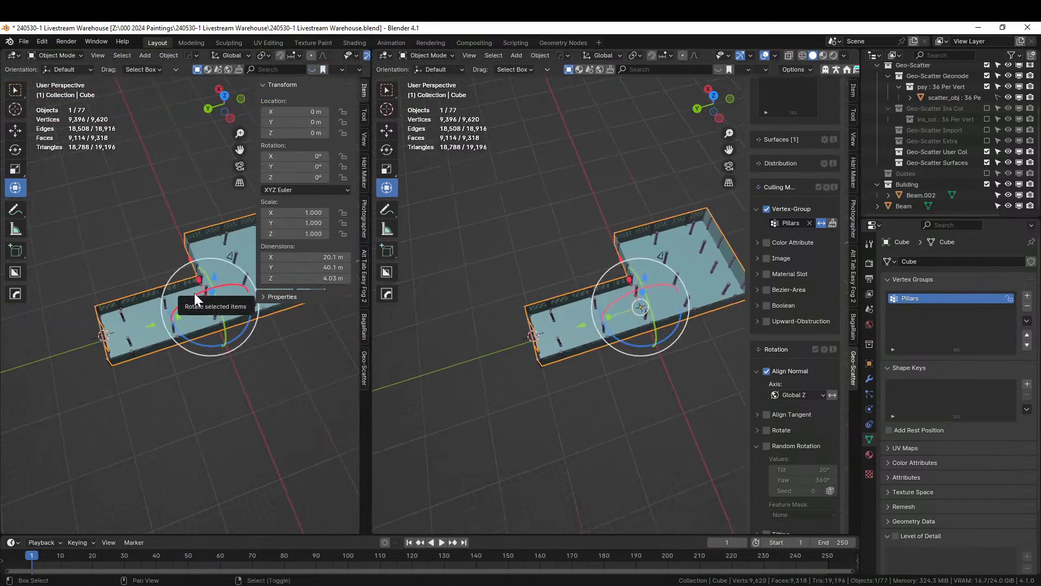
{"action": "key", "text": "shift+F1"}
{"action": "key", "text": "shift+F1"}
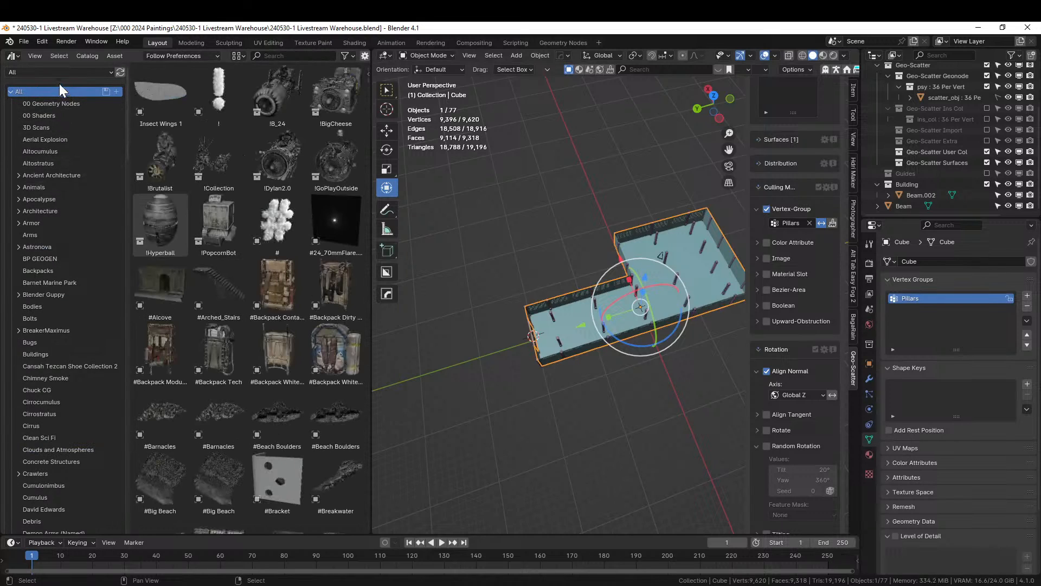
- Show the Military Outpost Props catalog of the Kitbash3D asset library and go down to its wooden crates
{"action": "left_click", "coordinate": [53, 71]}
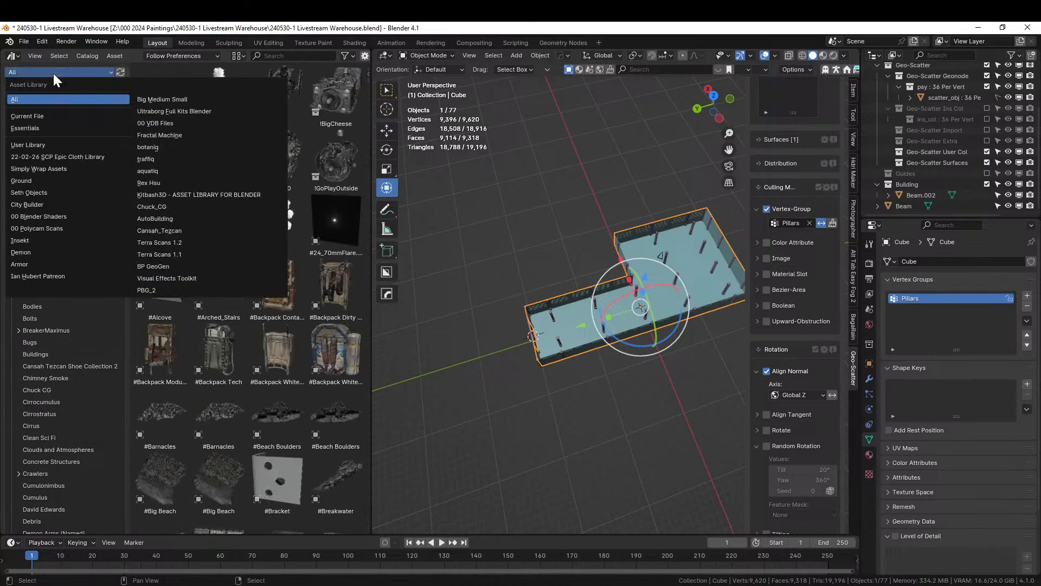
{"action": "left_click", "coordinate": [209, 196]}
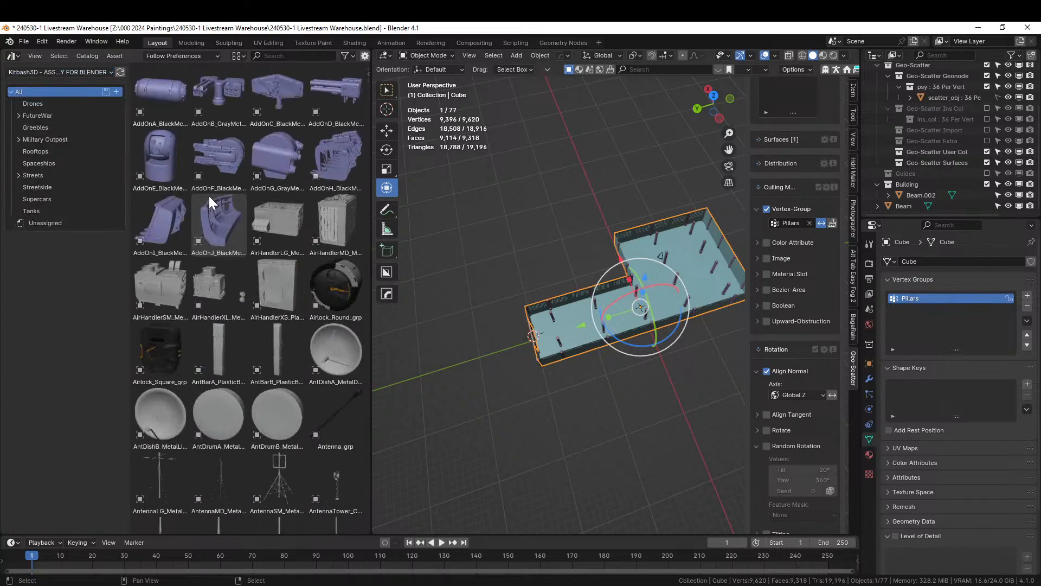
{"action": "left_click", "coordinate": [19, 139]}
{"action": "left_click", "coordinate": [47, 150]}
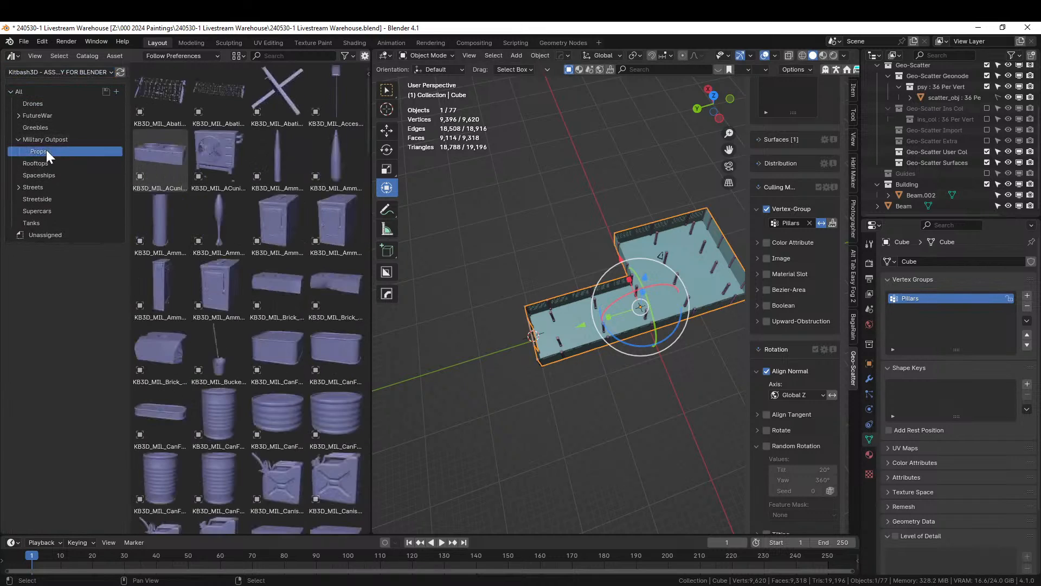
{"action": "left_click_drag", "start_coordinate": [367, 124], "coordinate": [380, 517]}
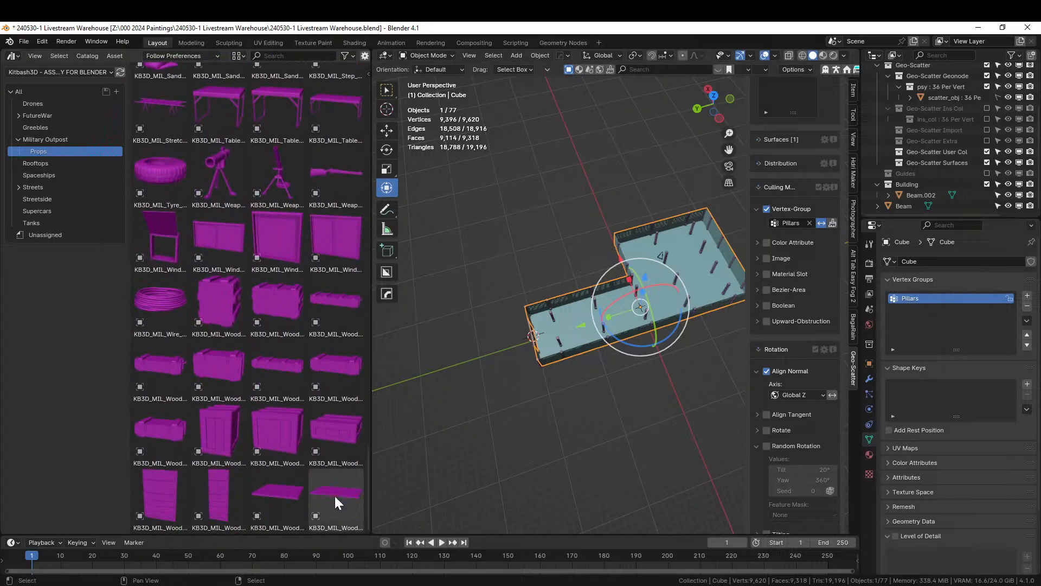
- Place the KB3D_MIL_WoodenCrate_J asset on the narrow wing's floor near the doorway and close the Asset Browser area
{"action": "left_click", "coordinate": [282, 424]}
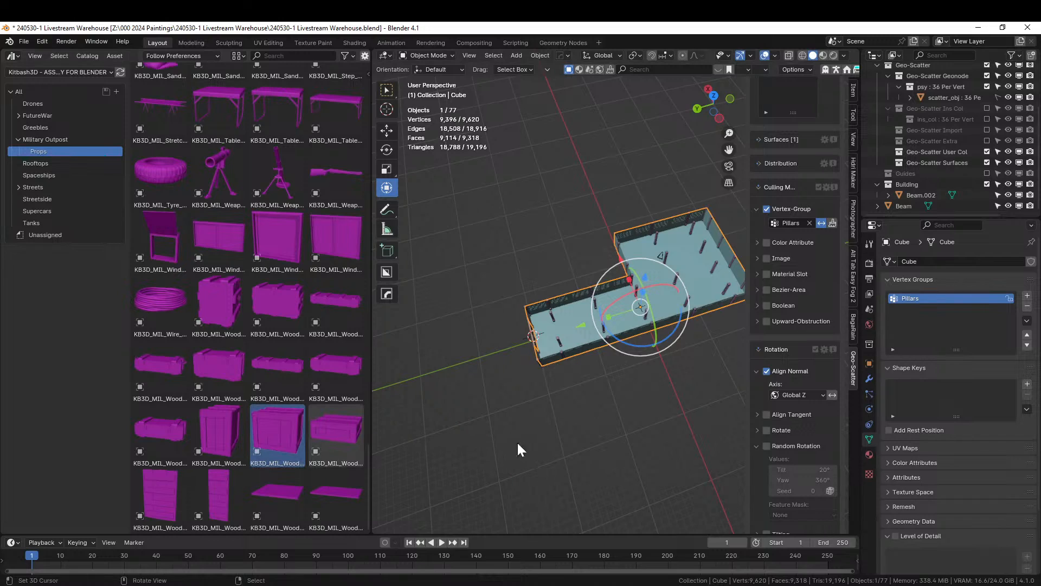
{"action": "left_click_drag", "start_coordinate": [265, 406], "coordinate": [571, 327]}
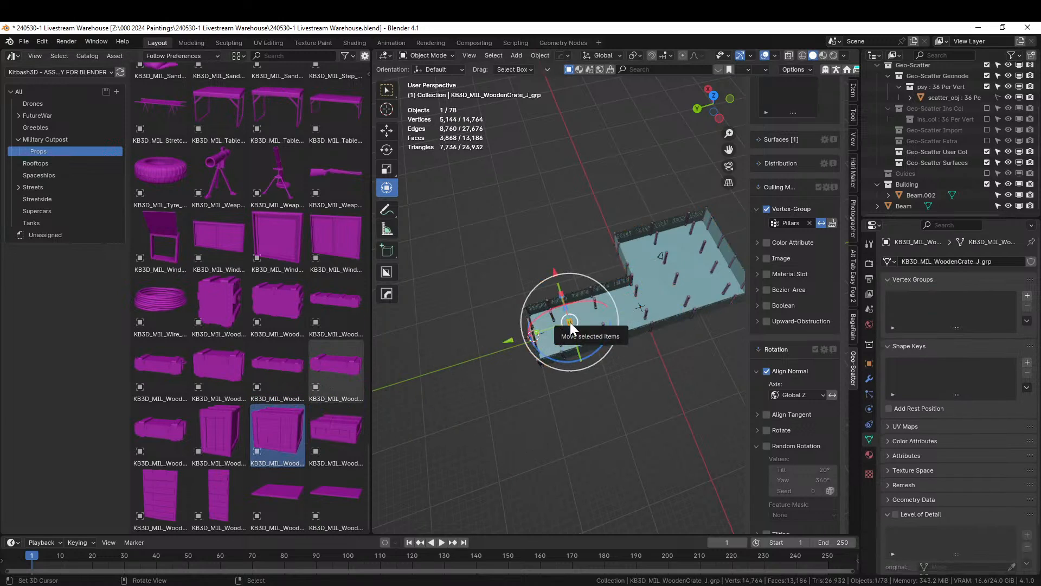
{"action": "key", "text": "KP_Decimal"}
{"action": "mouse_move", "coordinate": [552, 324]}
{"action": "middle_mouse_down"}
{"action": "mouse_move", "coordinate": [685, 243]}
{"action": "mouse_move", "coordinate": [635, 236]}
{"action": "mouse_move", "coordinate": [546, 305]}
{"action": "middle_mouse_up"}
{"action": "key", "text": "KP_7"}
{"action": "scroll", "coordinate": [546, 305], "scroll_direction": "down", "scroll_amount": 4}
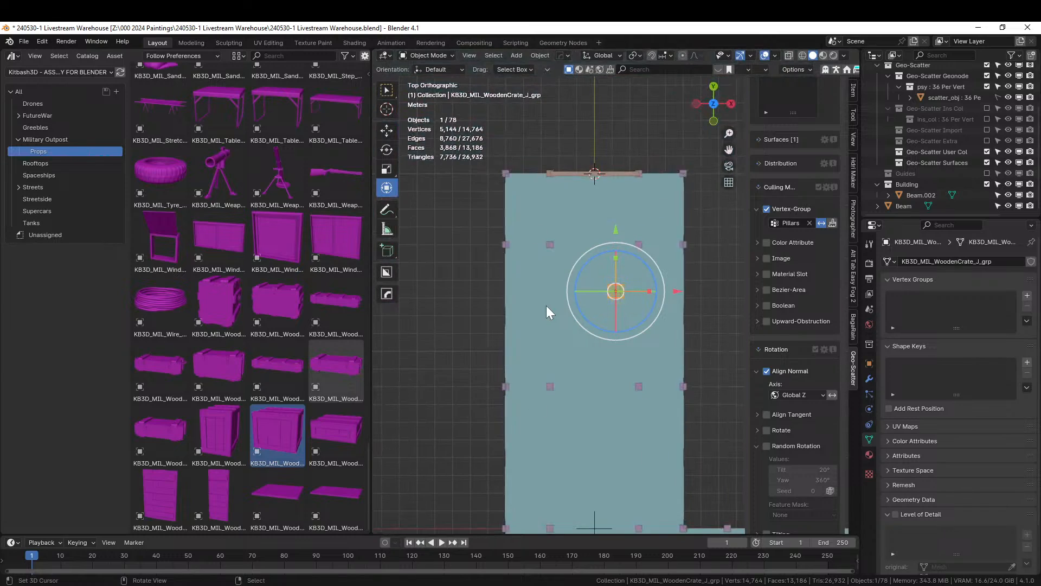
{"action": "scroll", "coordinate": [546, 305], "scroll_direction": "up", "scroll_amount": 1}
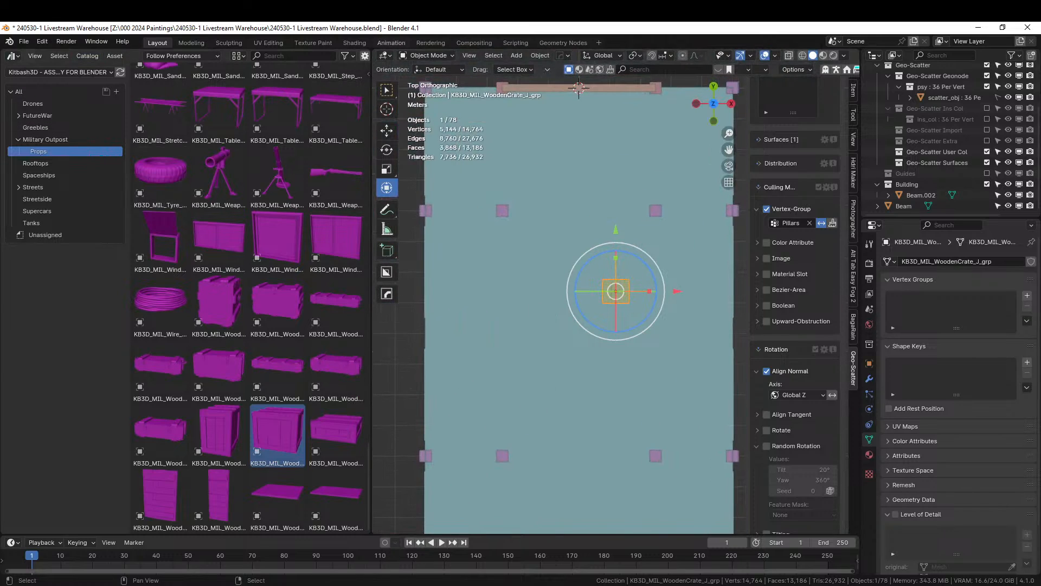
{"action": "right_click", "coordinate": [133, 54]}
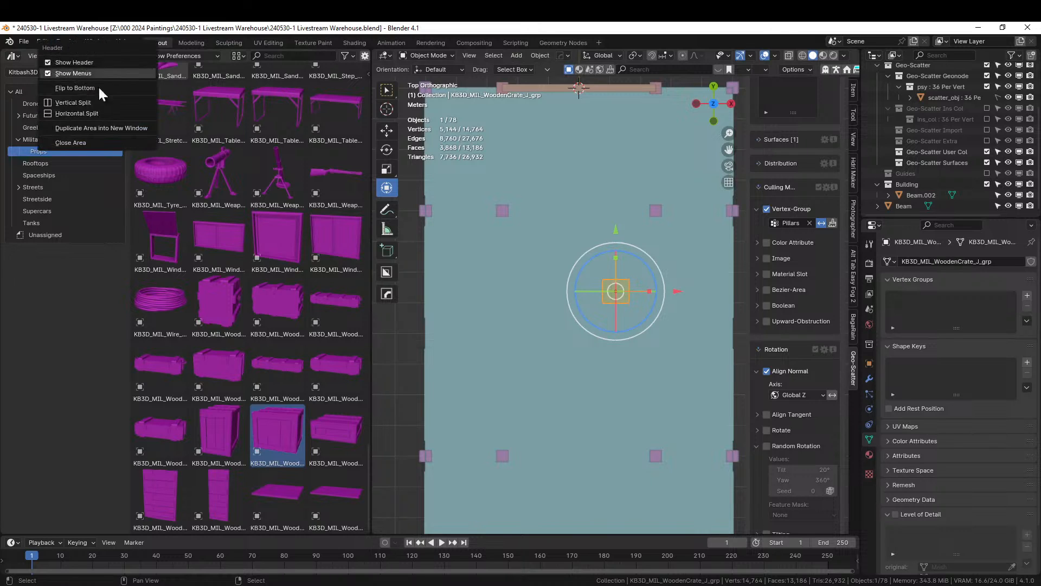
{"action": "left_click", "coordinate": [95, 141]}
- Place the 3D cursor on the floor beside the crate and generate a male HumGen human there as scale reference
{"action": "middle_click_drag", "start_coordinate": [376, 245], "coordinate": [523, 187]}
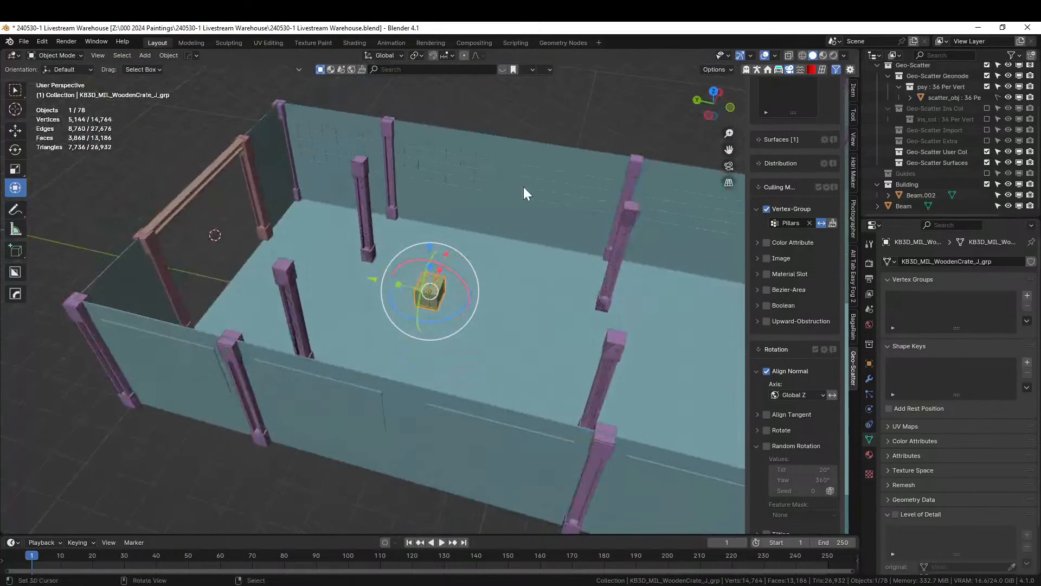
{"action": "scroll", "coordinate": [462, 283], "scroll_direction": "up", "scroll_amount": 5}
{"action": "middle_click_drag", "start_coordinate": [484, 321], "coordinate": [557, 307]}
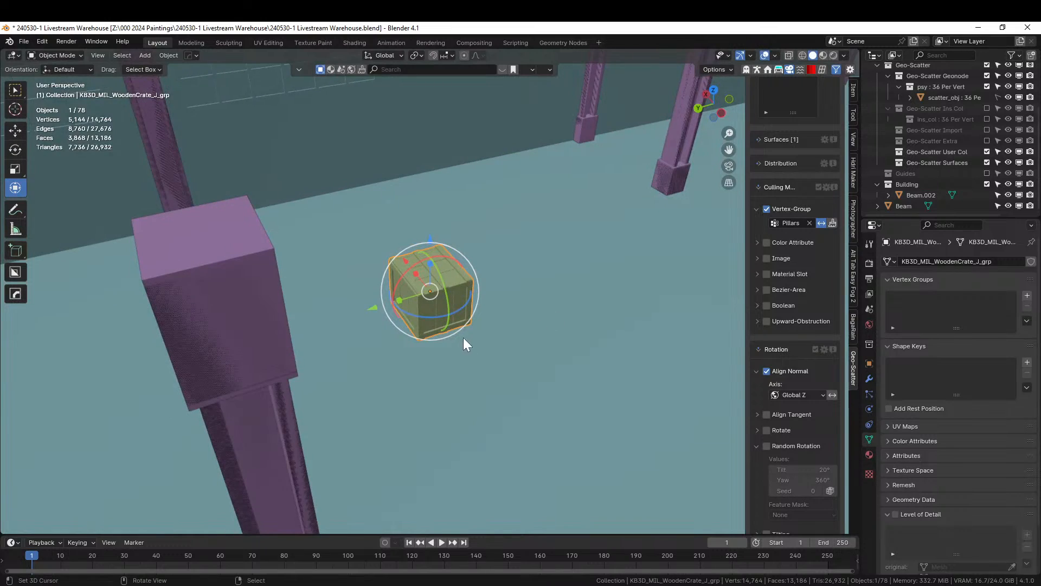
{"action": "left_click", "coordinate": [463, 337]}
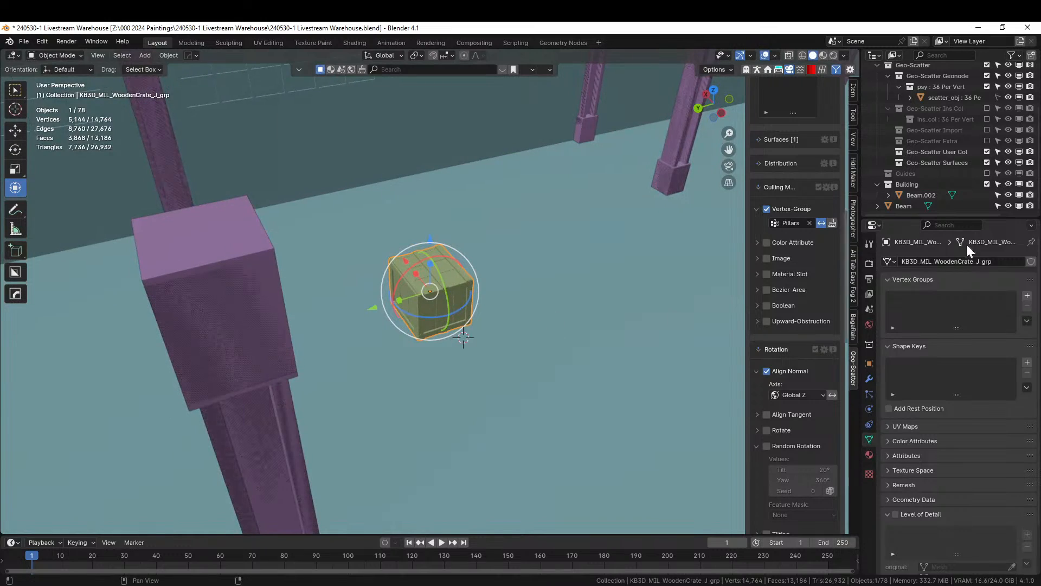
{"action": "left_click", "coordinate": [756, 69]}
{"action": "left_click", "coordinate": [853, 210]}
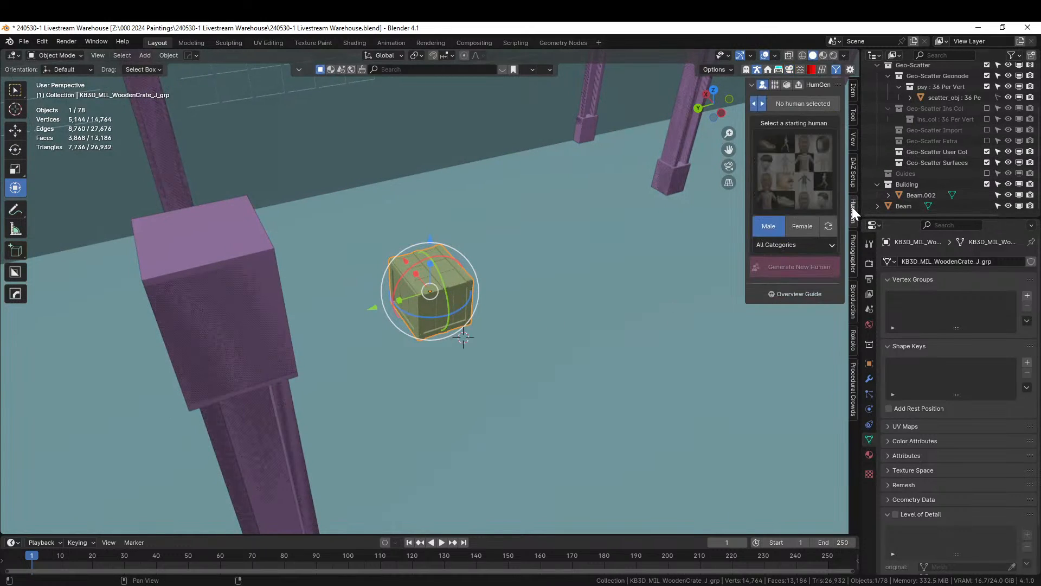
{"action": "left_click", "coordinate": [800, 174]}
{"action": "left_click", "coordinate": [740, 254]}
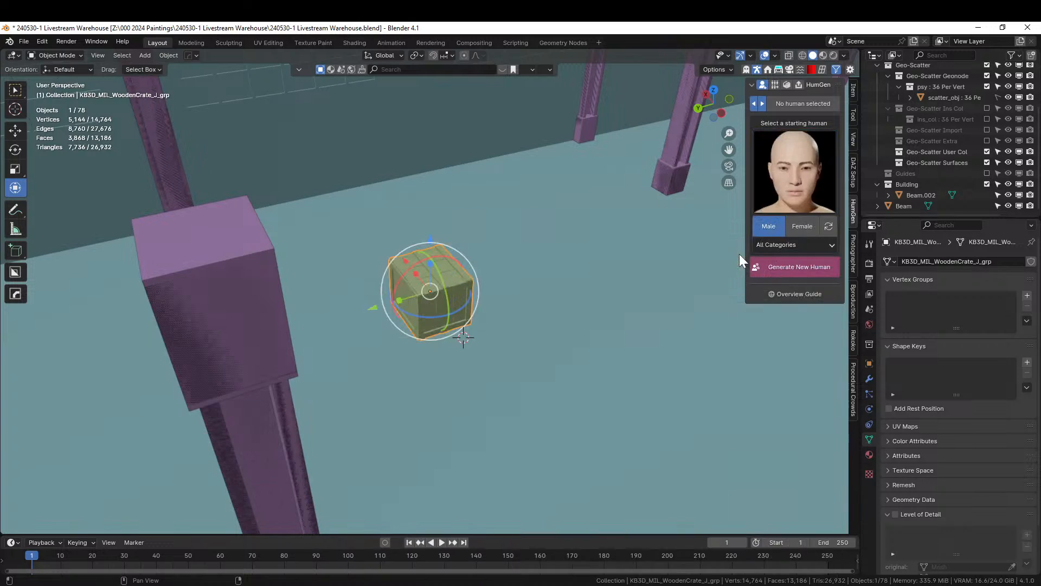
{"action": "left_click", "coordinate": [790, 268]}
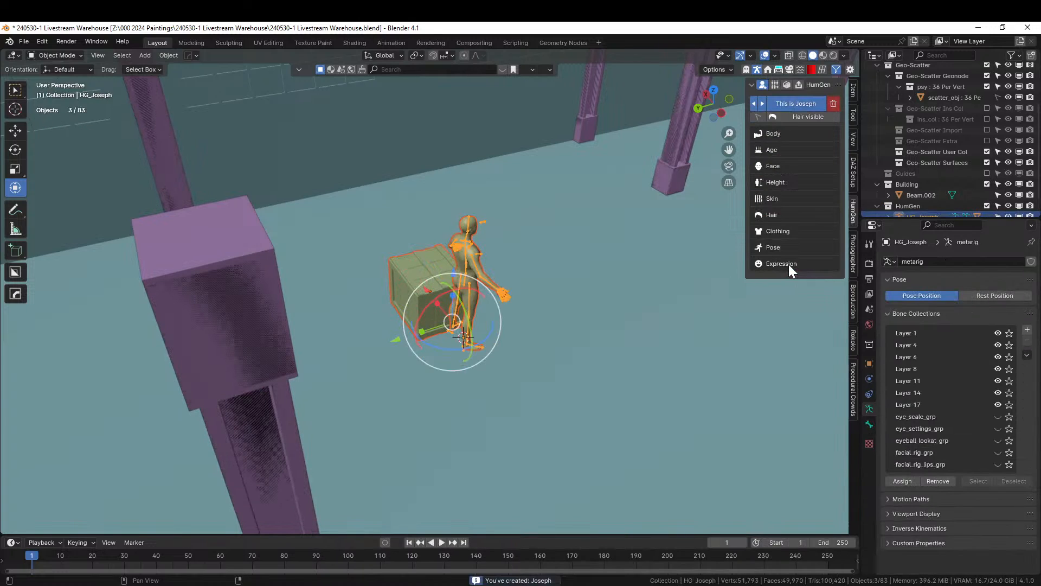
{"action": "middle_click_drag", "start_coordinate": [730, 285], "coordinate": [409, 339]}
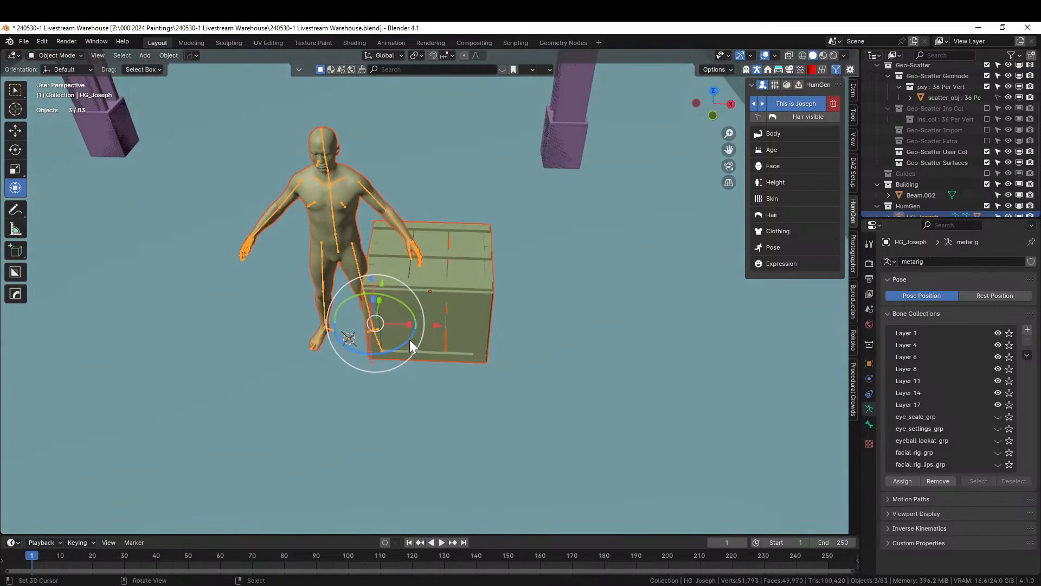
- Scale the wooden crate by 2 and apply its rotation and scale
{"action": "left_click", "coordinate": [449, 309]}
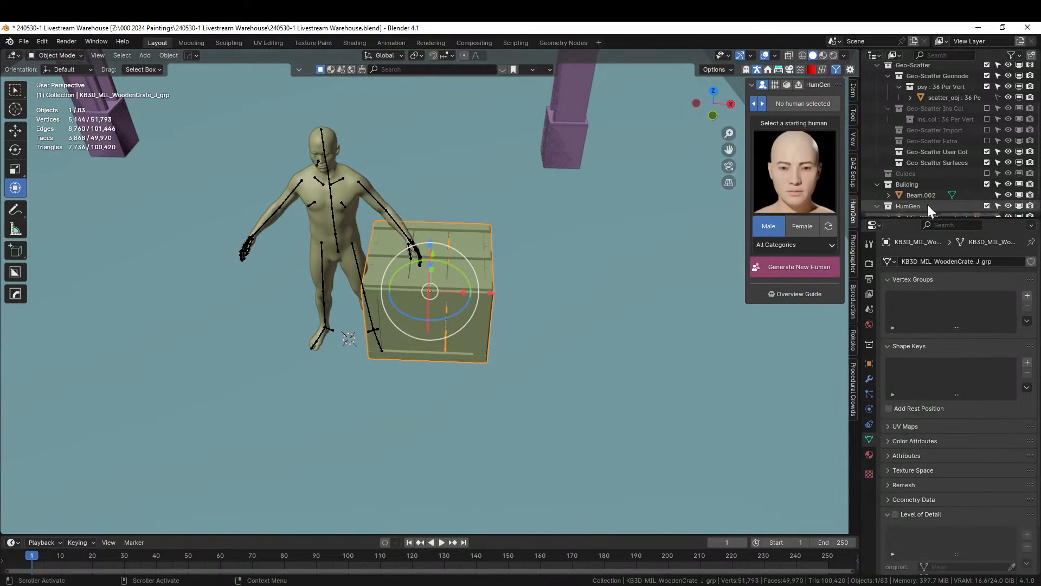
{"action": "left_click", "coordinate": [853, 88]}
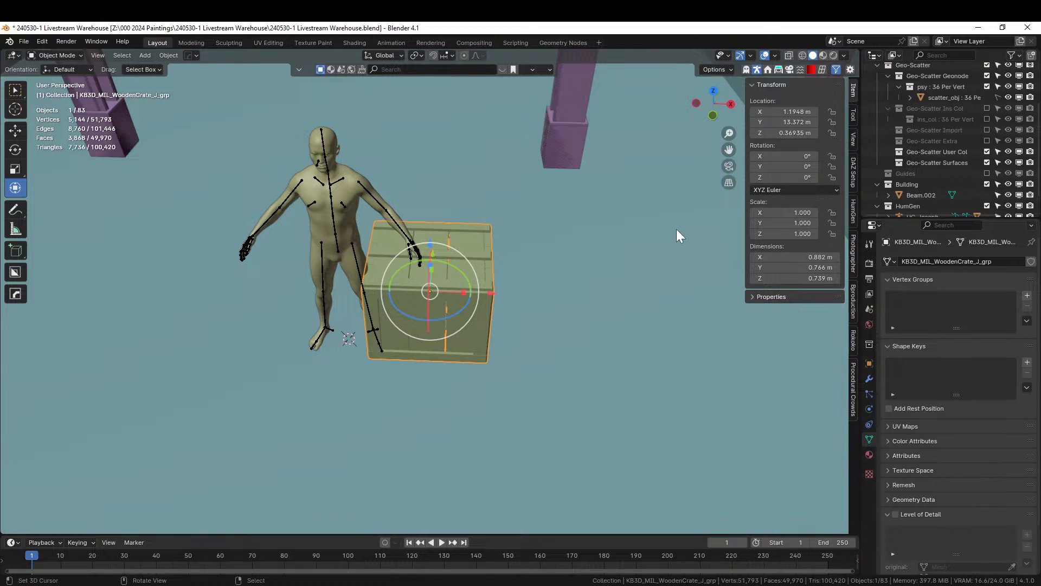
{"action": "key", "text": "s"}
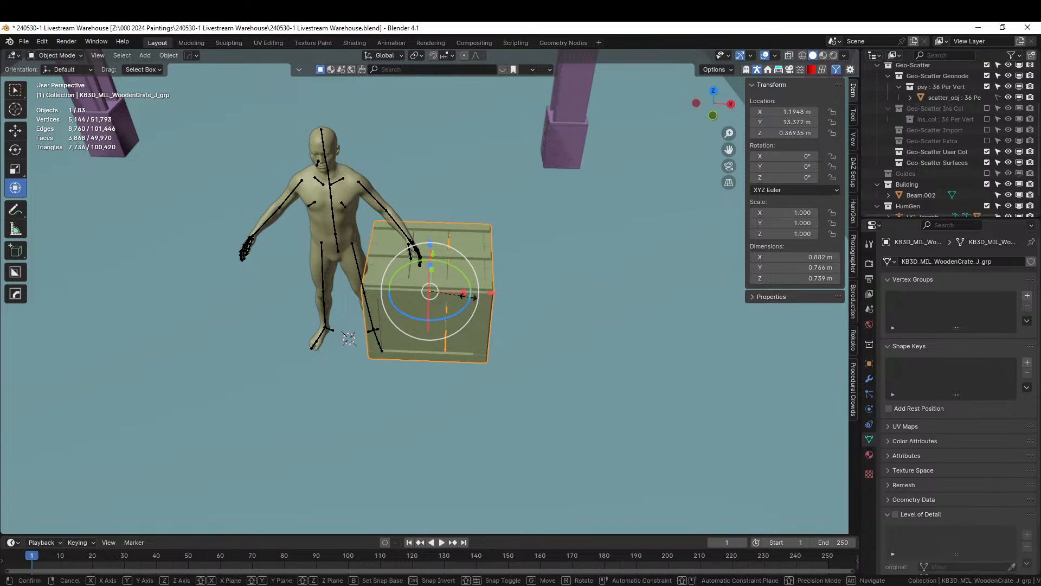
{"action": "key", "text": "2"}
{"action": "key", "text": "Return"}
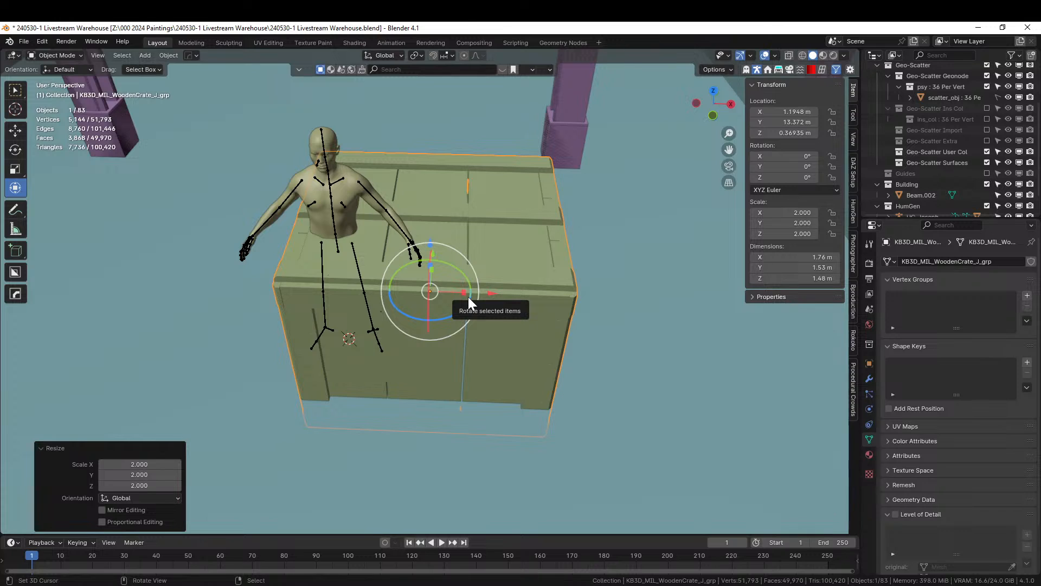
{"action": "middle_click_drag", "start_coordinate": [468, 297], "coordinate": [520, 227]}
{"action": "key", "text": "ctrl+a"}
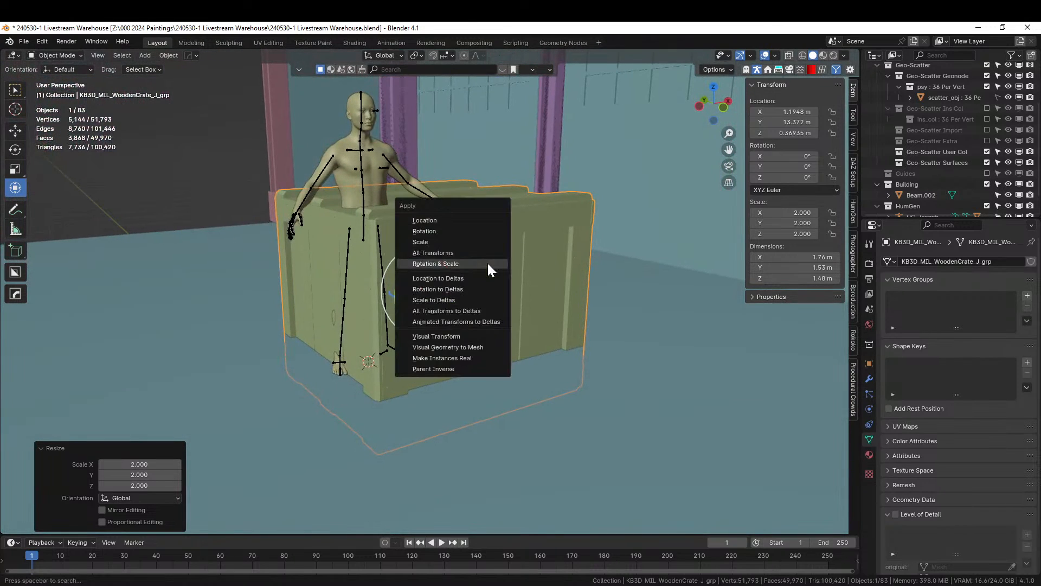
{"action": "left_click", "coordinate": [487, 263]}
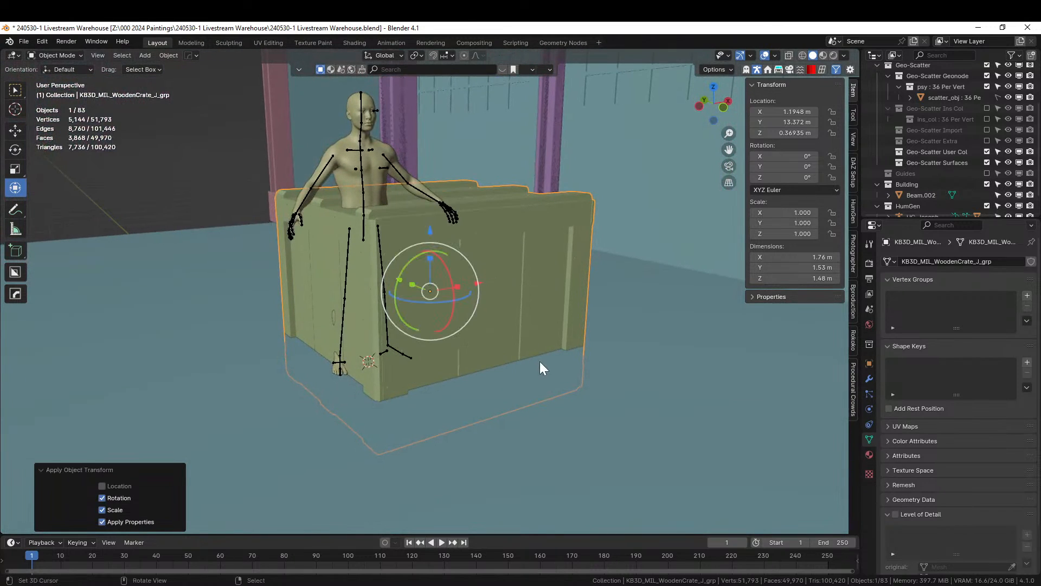
- Raise the wooden crate about 0.35 m along Z so its underside sits on the warehouse floor
{"action": "key", "text": "g"}
{"action": "key", "text": "z"}
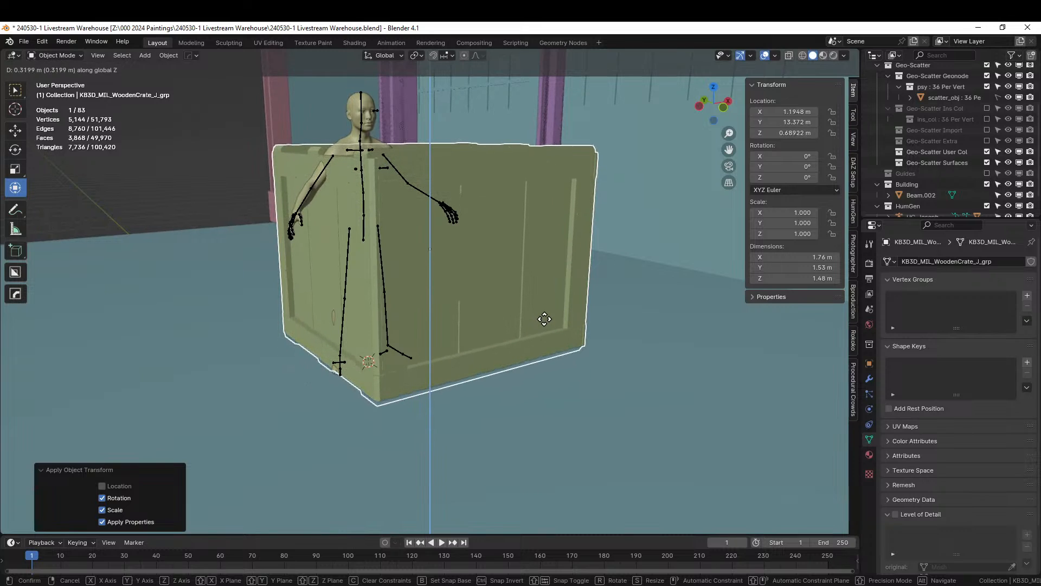
{"action": "left_click", "coordinate": [542, 321]}
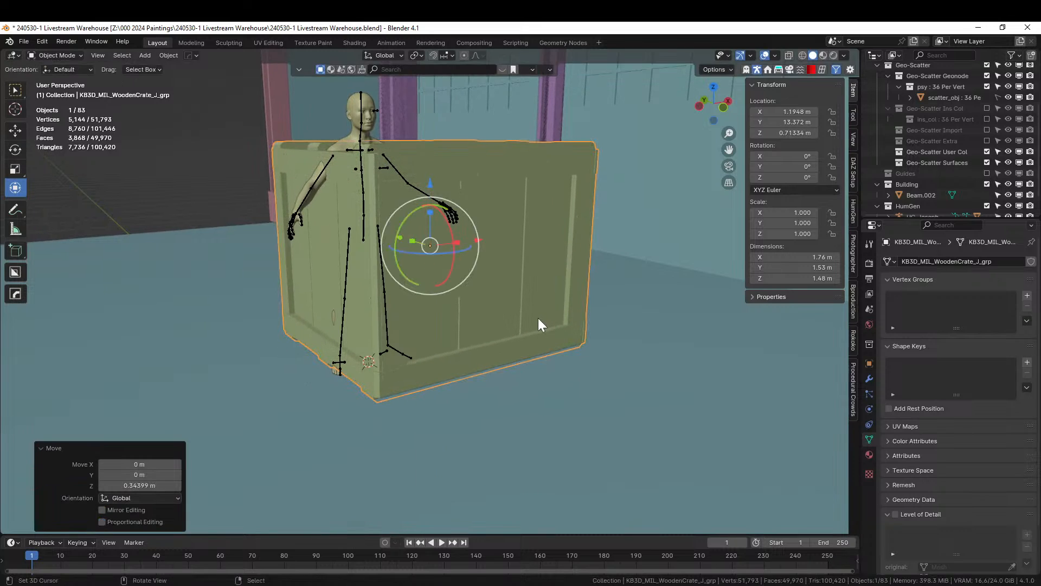
{"action": "key", "text": "g"}
{"action": "key", "text": "z"}
{"action": "left_click", "coordinate": [542, 319]}
{"action": "middle_click_drag", "start_coordinate": [544, 321], "coordinate": [640, 334]}
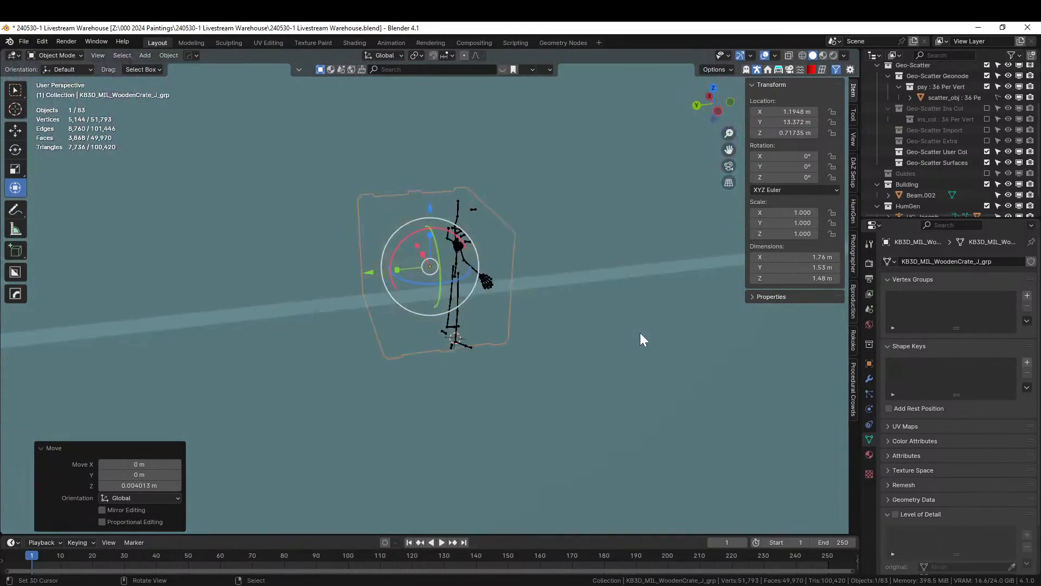
- Isolate the crate and snap the 3D cursor to the middle plank's face on its underside, then return to the full scene
{"action": "key", "text": "KP_7"}
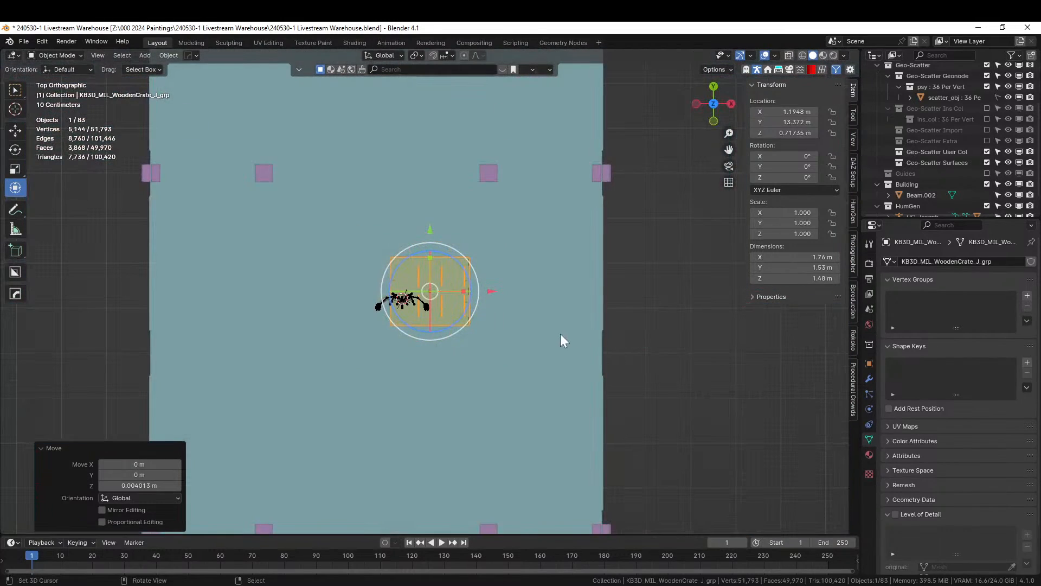
{"action": "middle_click_drag", "start_coordinate": [561, 334], "coordinate": [345, 279]}
{"action": "key", "text": "KP_Divide"}
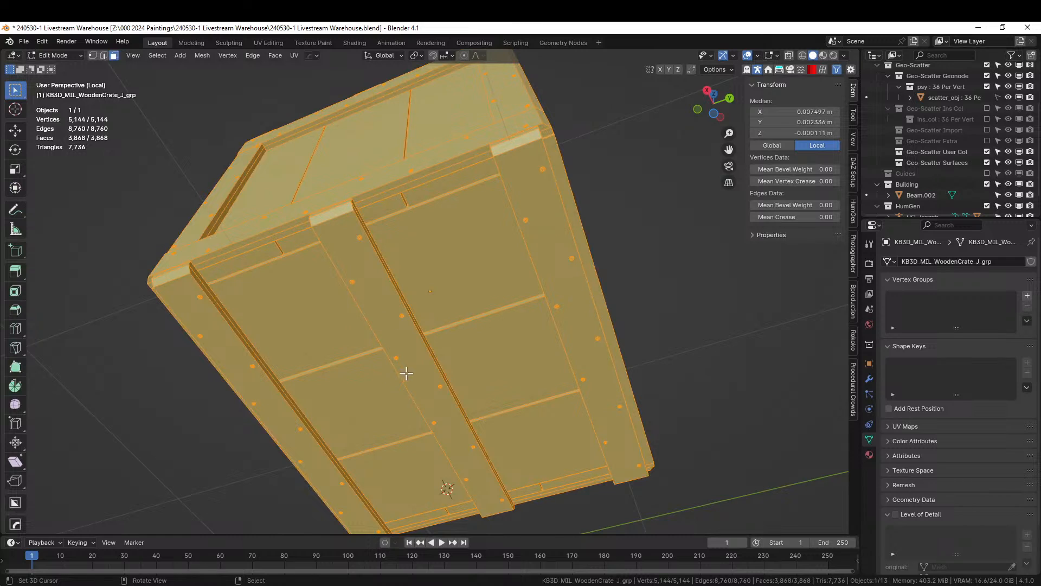
{"action": "left_click", "coordinate": [415, 373]}
{"action": "key", "text": "shift+s"}
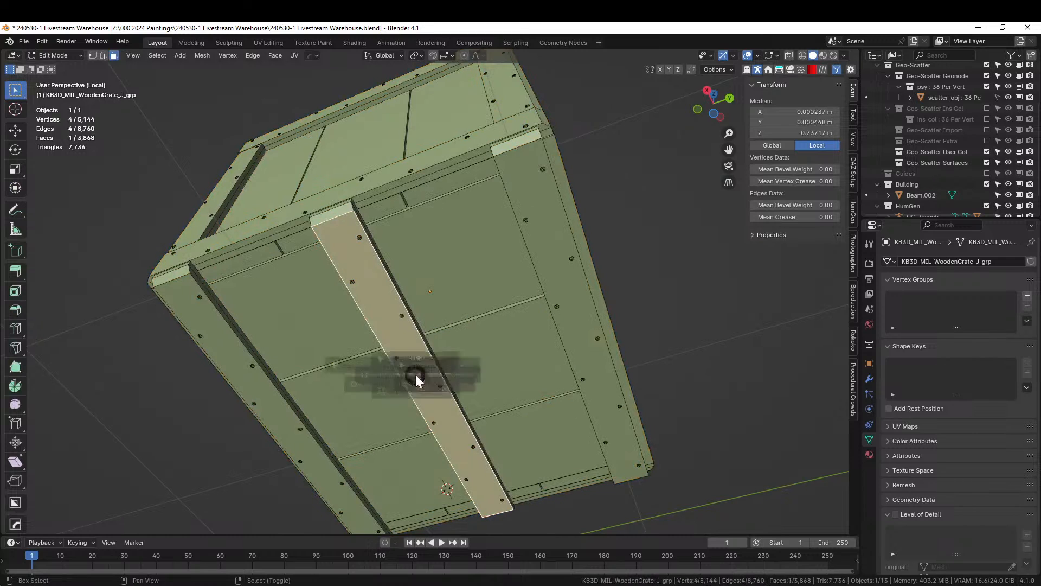
{"action": "key", "text": "2"}
{"action": "key", "text": "Tab"}
{"action": "key", "text": "KP_Divide"}
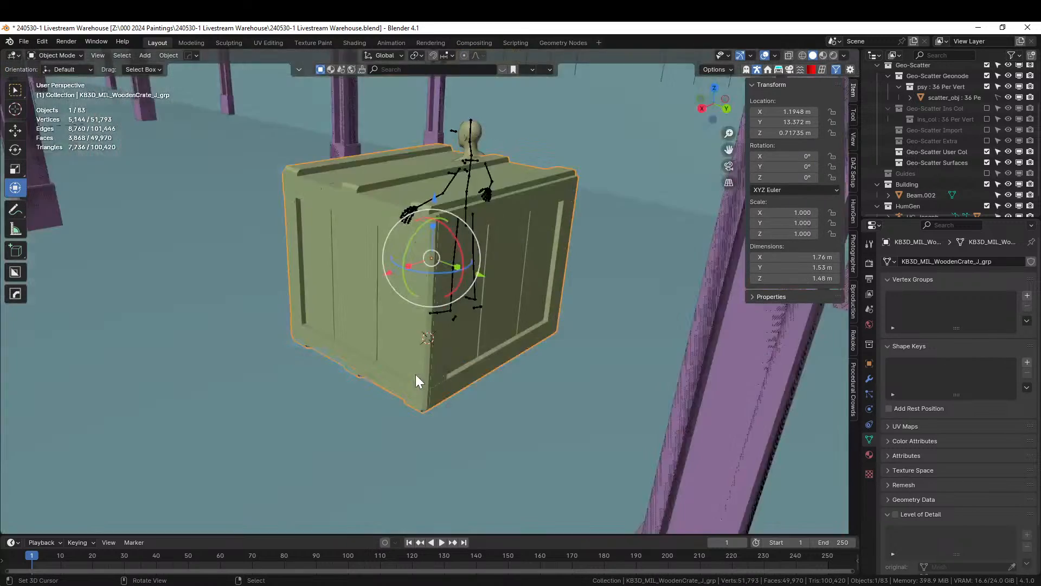
- Set the crate's origin to the 3D cursor
{"action": "left_click", "coordinate": [169, 55]}
{"action": "mouse_move", "coordinate": [185, 79]}
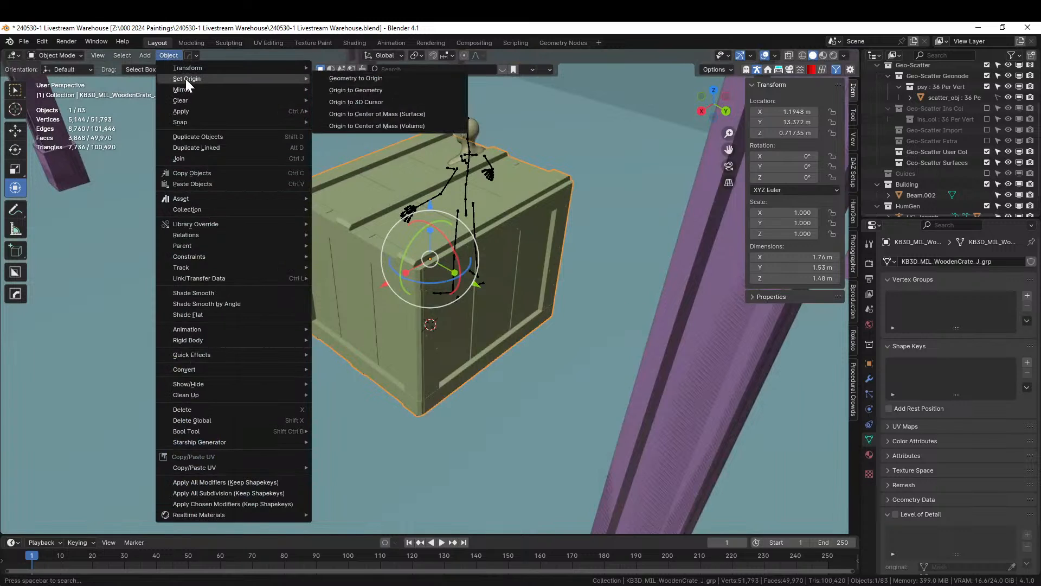
{"action": "left_click", "coordinate": [378, 103]}
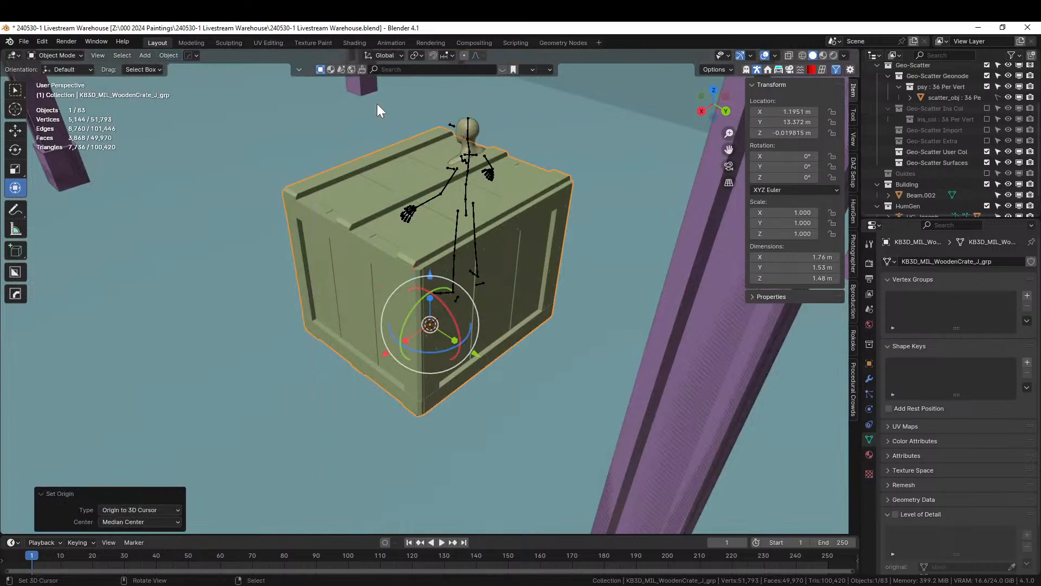
- Put the crate into the Building collection and move it about 2.3 m along X and 1.48 m along Y, beside the side wall's pillars
{"action": "scroll", "coordinate": [552, 255], "scroll_direction": "down", "scroll_amount": 3}
{"action": "key", "text": "KP_7"}
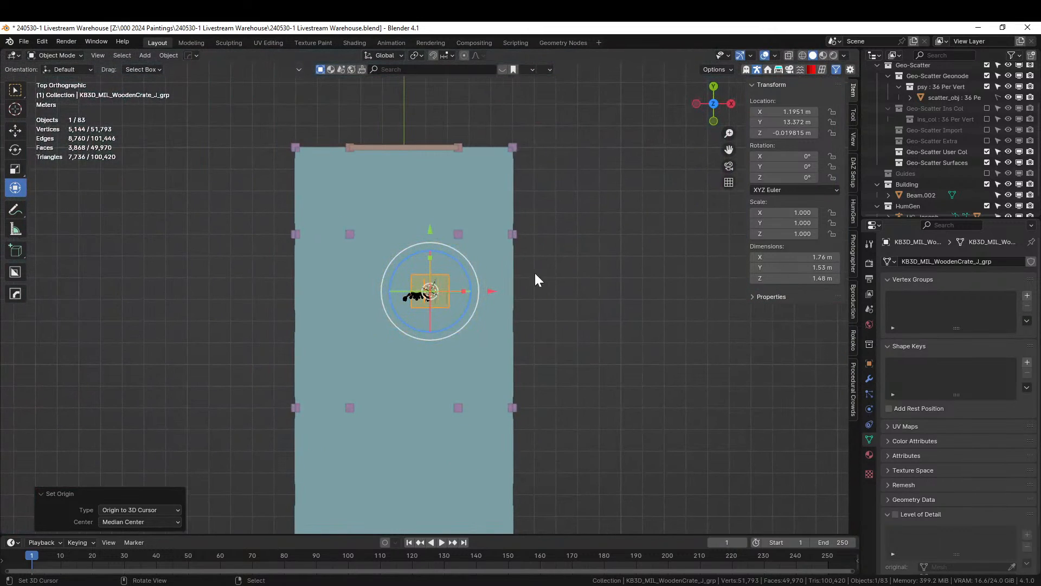
{"action": "middle_click_drag", "start_coordinate": [440, 360], "coordinate": [396, 339], "text": "shift"}
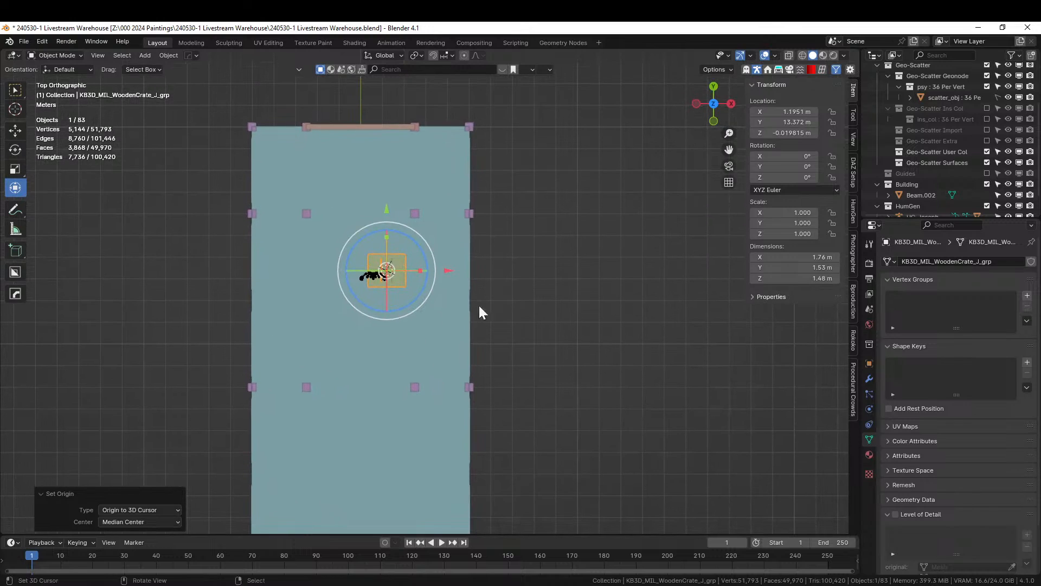
{"action": "key", "text": "m"}
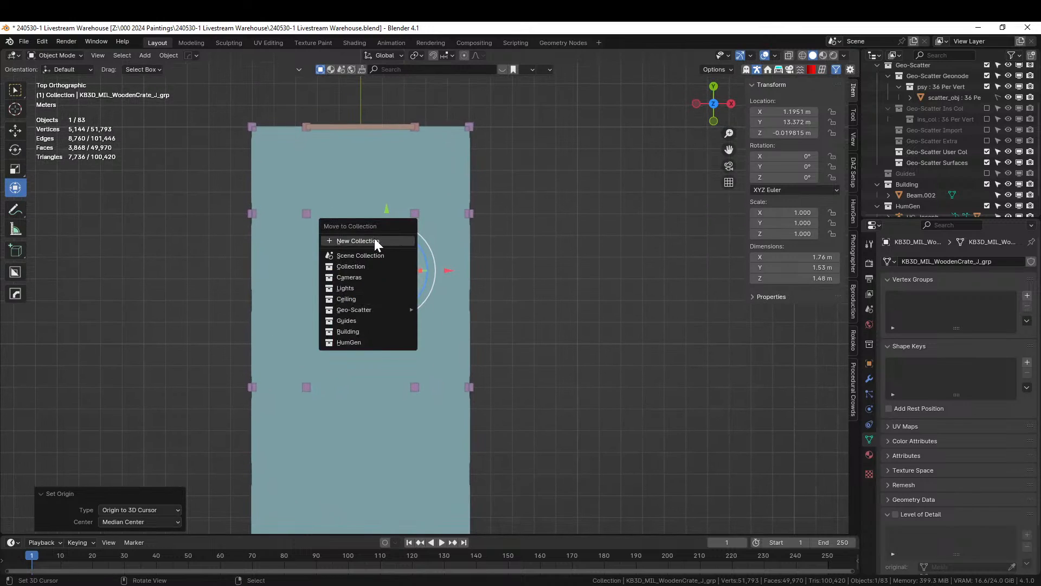
{"action": "left_click", "coordinate": [370, 331]}
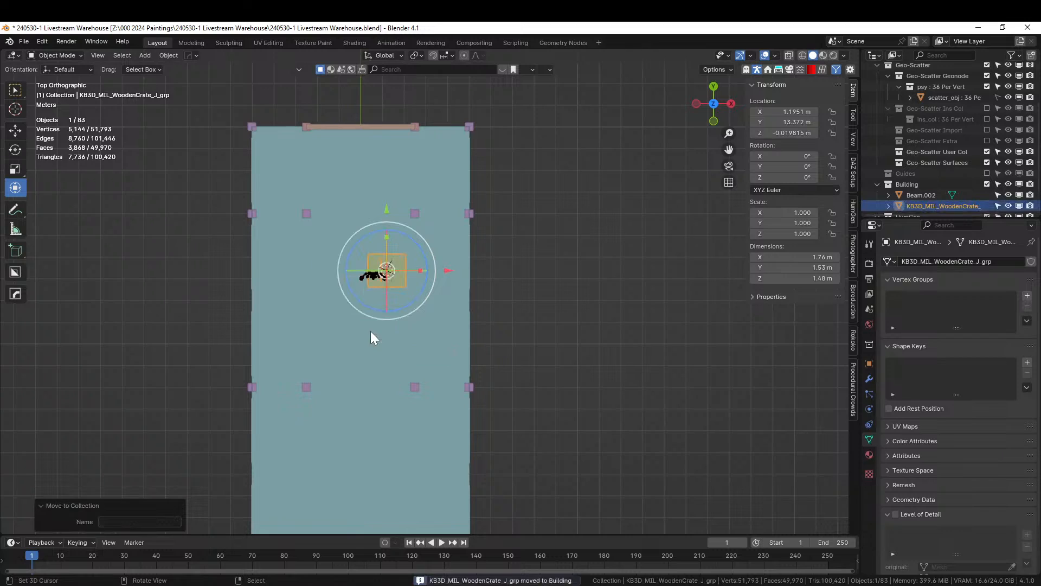
{"action": "key", "text": "g"}
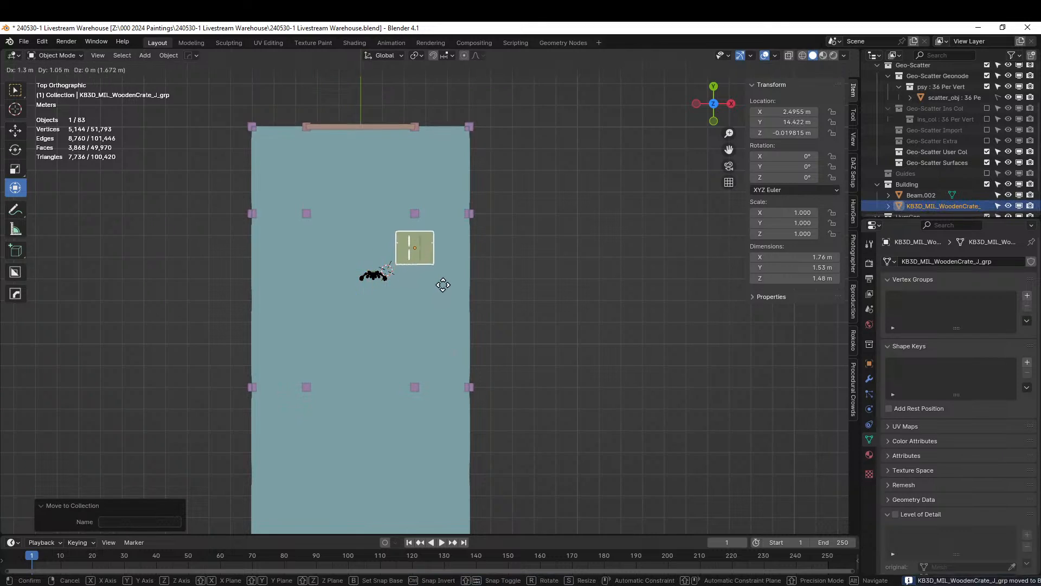
{"action": "left_click", "coordinate": [468, 281]}
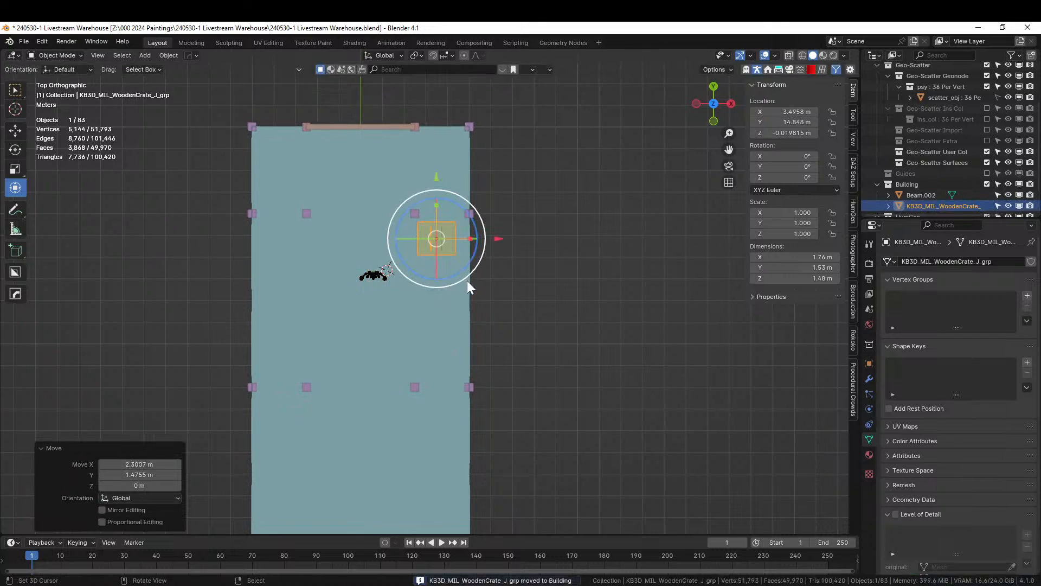
{"action": "middle_click_drag", "start_coordinate": [466, 281], "coordinate": [421, 329], "text": "shift"}
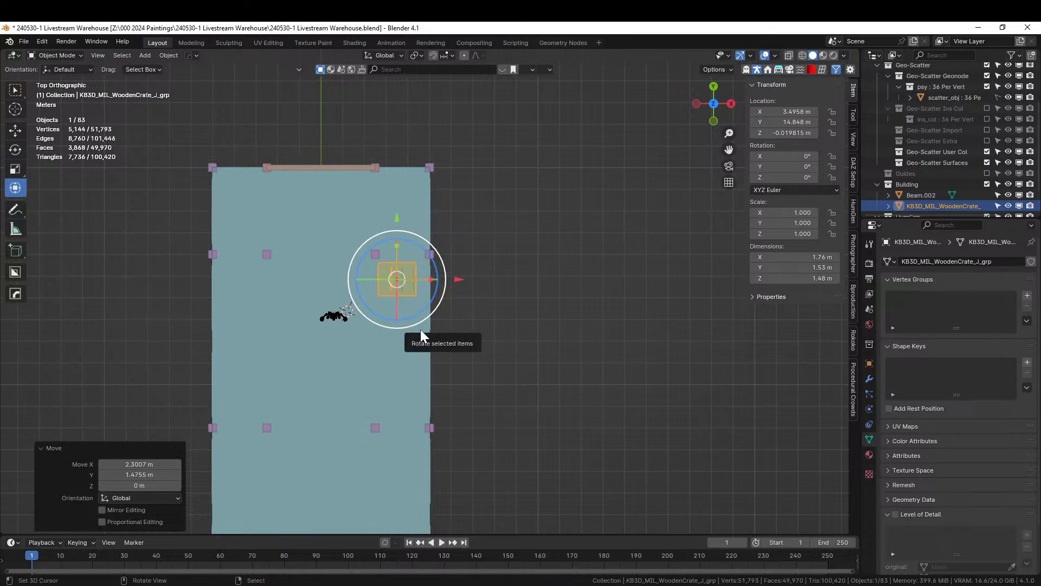
- Make a linked duplicate of the crate and offset it about -1.73 m along Y, beside the original
{"action": "middle_click_drag", "start_coordinate": [247, 418], "coordinate": [424, 322]}
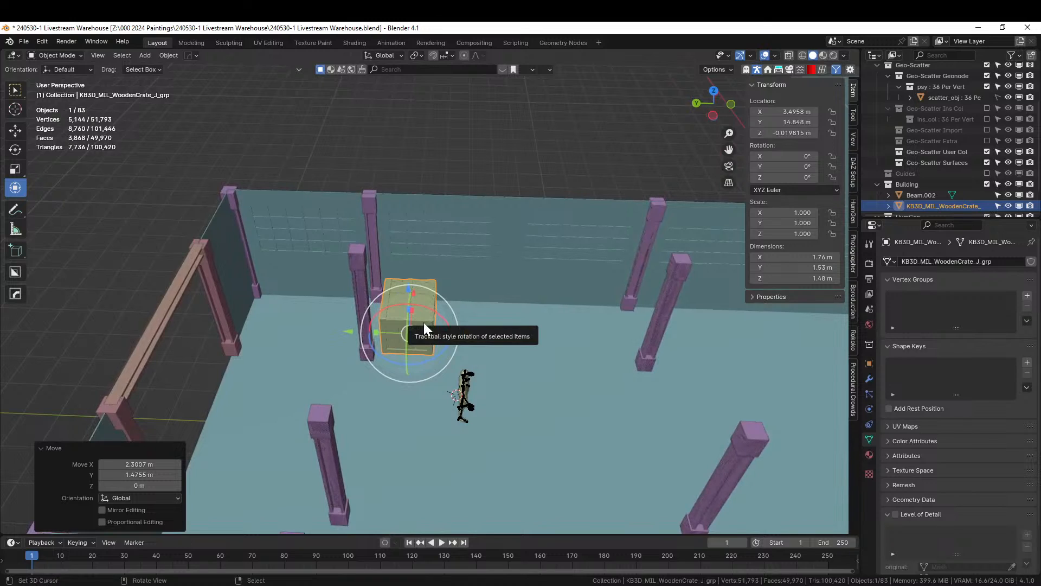
{"action": "key", "text": "alt+d"}
{"action": "right_click", "coordinate": [424, 322]}
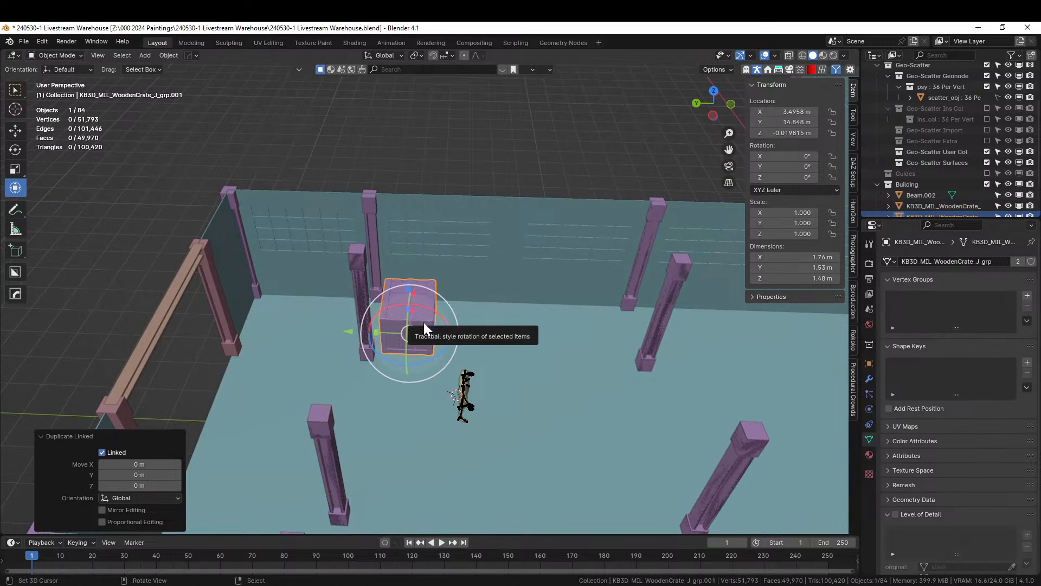
{"action": "key", "text": "g"}
{"action": "key", "text": "y"}
{"action": "left_click", "coordinate": [476, 331]}
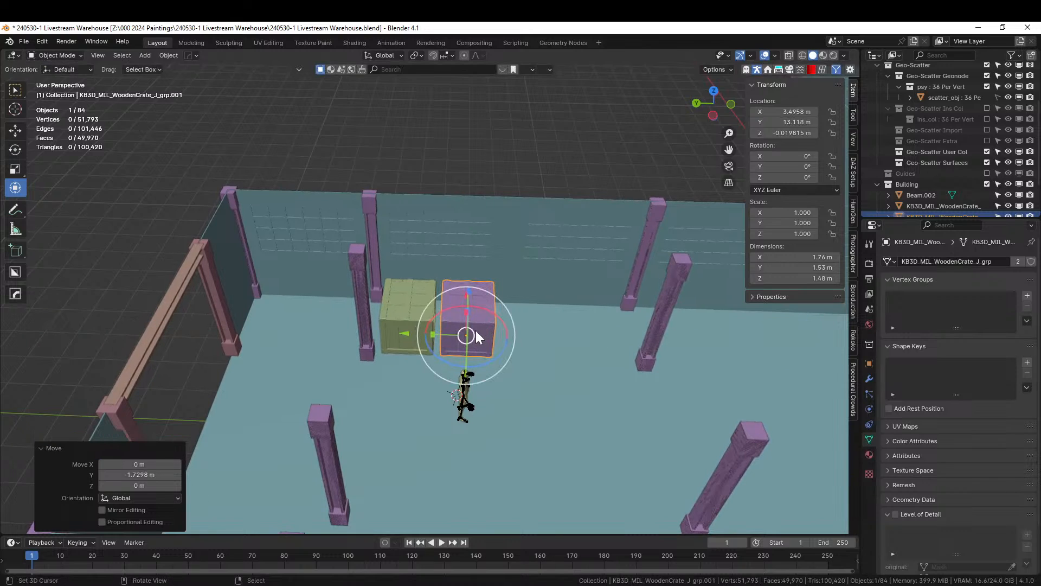
- Add a linked crate duplicate offset -1.73 m along Y and repeat the duplication once to complete a row of four
{"action": "key", "text": "alt+d"}
{"action": "right_click", "coordinate": [476, 331]}
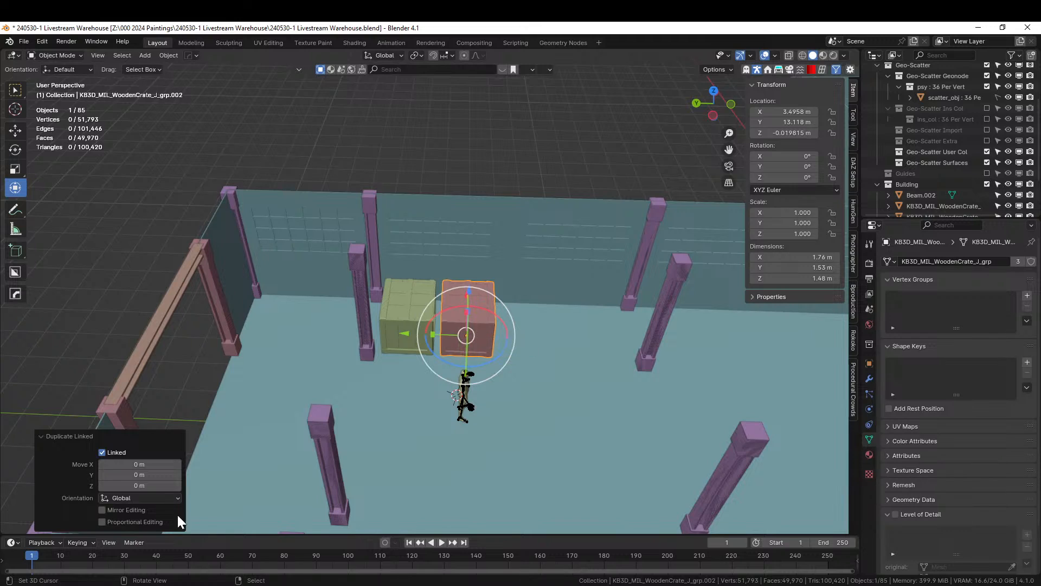
{"action": "left_click_drag", "start_coordinate": [171, 475], "coordinate": [63, 475]}
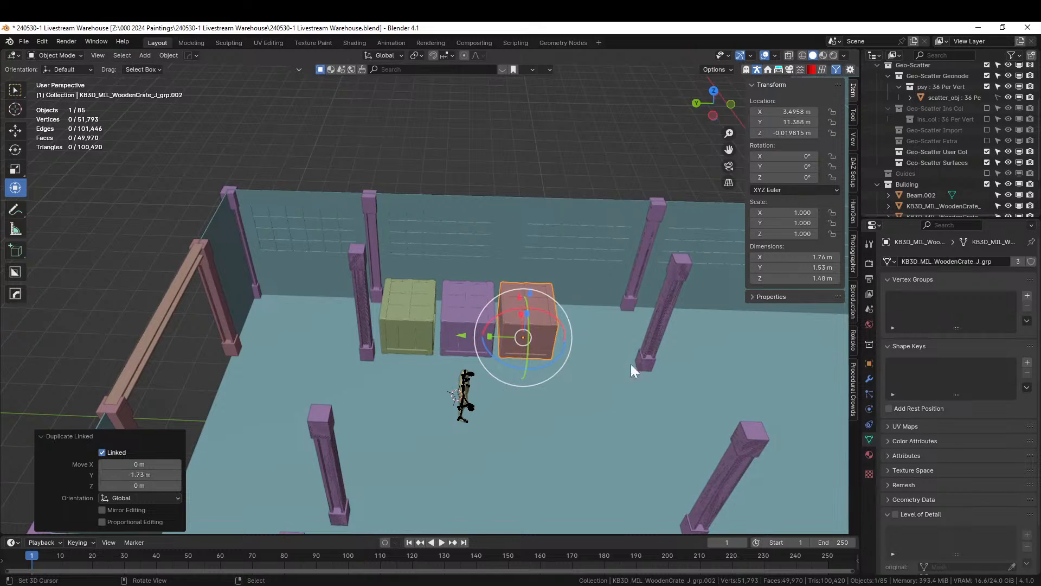
{"action": "middle_click_drag", "start_coordinate": [631, 363], "coordinate": [628, 419]}
{"action": "key", "text": "shift+r"}
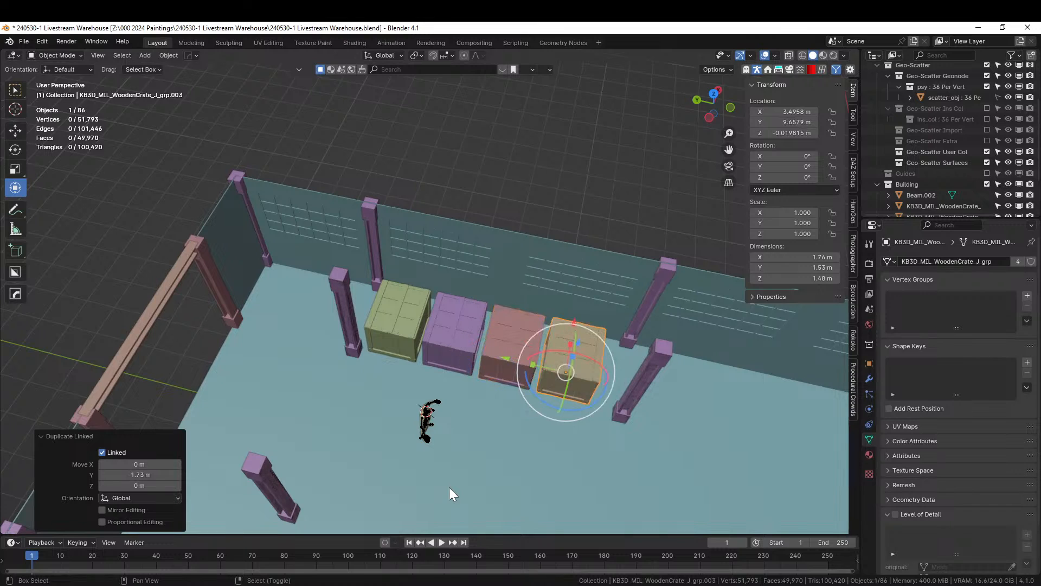
- Select all four crates and place a linked duplicate of the row about -7.89 m along Y, in the next pillar bay
{"action": "middle_click_drag", "start_coordinate": [449, 487], "coordinate": [499, 435]}
{"action": "left_click", "coordinate": [360, 347], "text": "shift"}
{"action": "left_click", "coordinate": [329, 350], "text": "shift"}
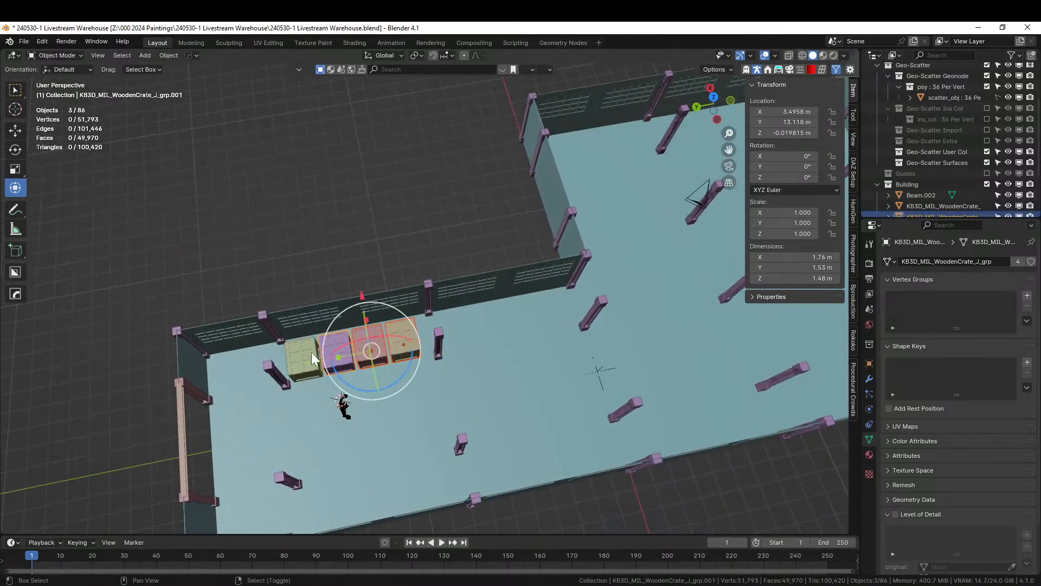
{"action": "left_click", "coordinate": [298, 353], "text": "shift"}
{"action": "key", "text": "KP_7"}
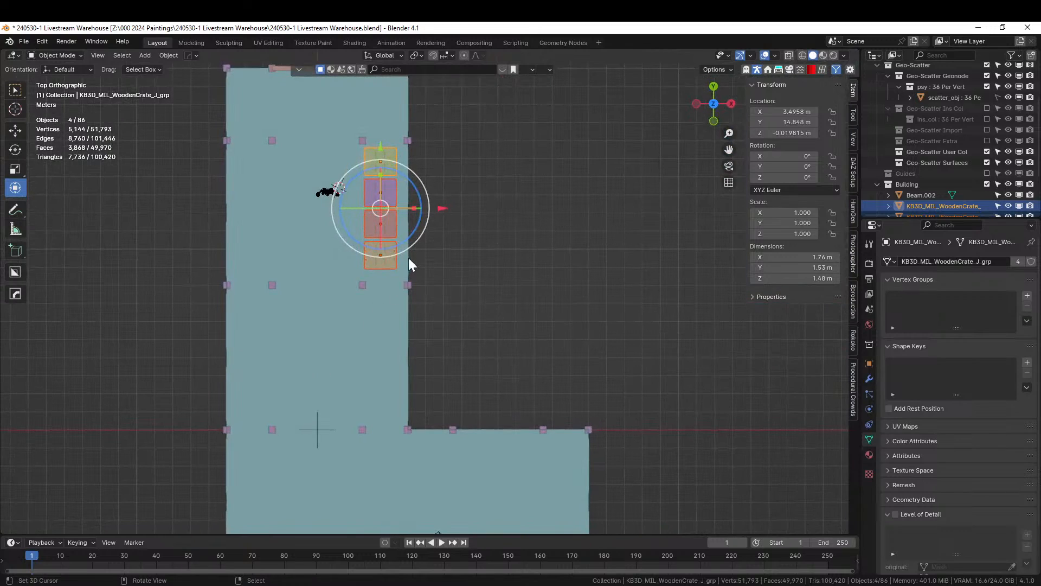
{"action": "key", "text": "shift+d"}
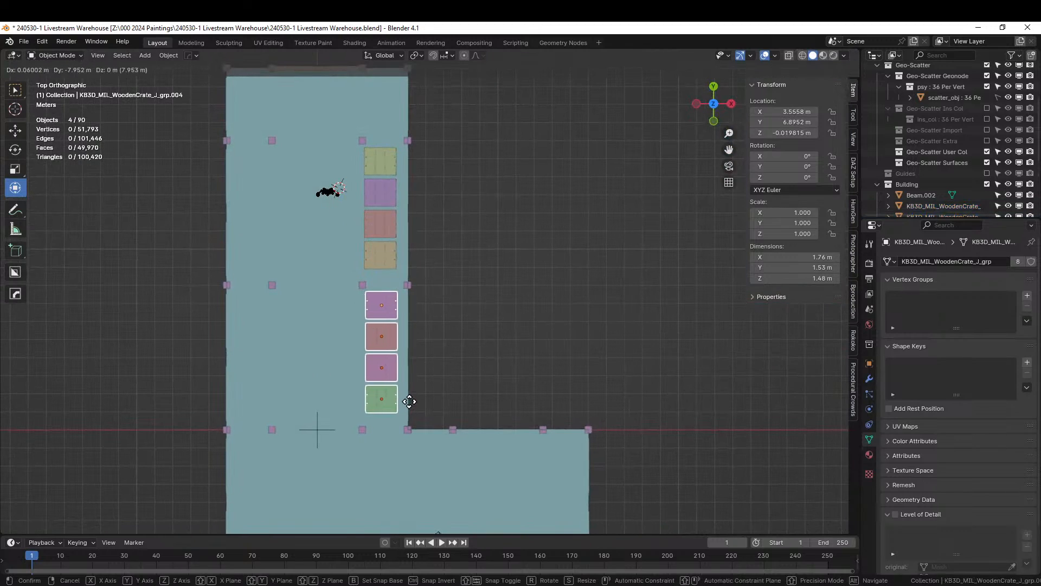
{"action": "left_click", "coordinate": [411, 400]}
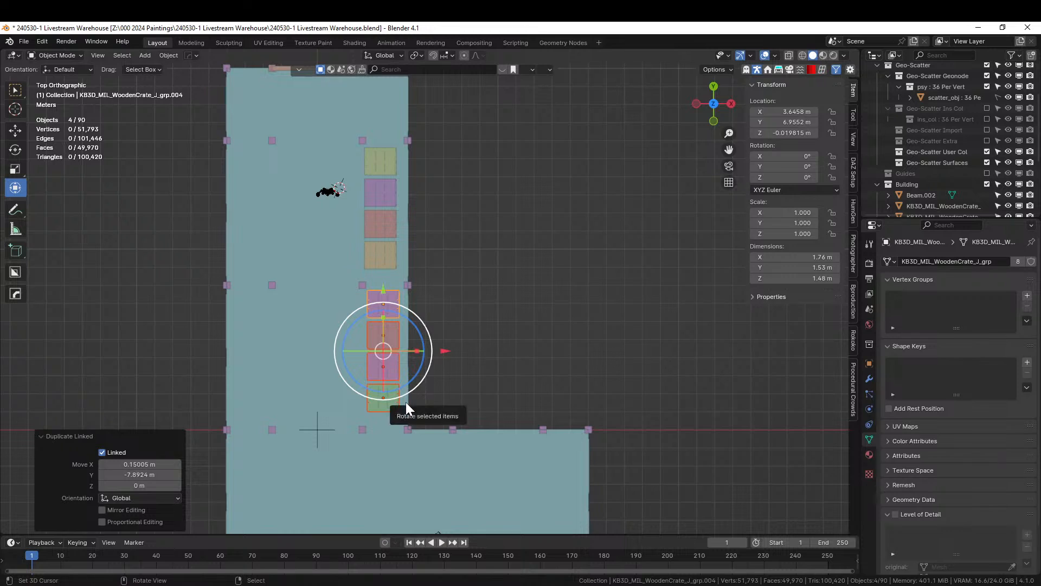
- Place linked duplicates of the crate row along the narrow wing's opposite wall, about -7.26 m in X, and in its adjoining bay, about 7.83 m in Y
{"action": "key", "text": "alt+d"}
{"action": "left_click", "coordinate": [275, 404]}
{"action": "key", "text": "alt+d"}
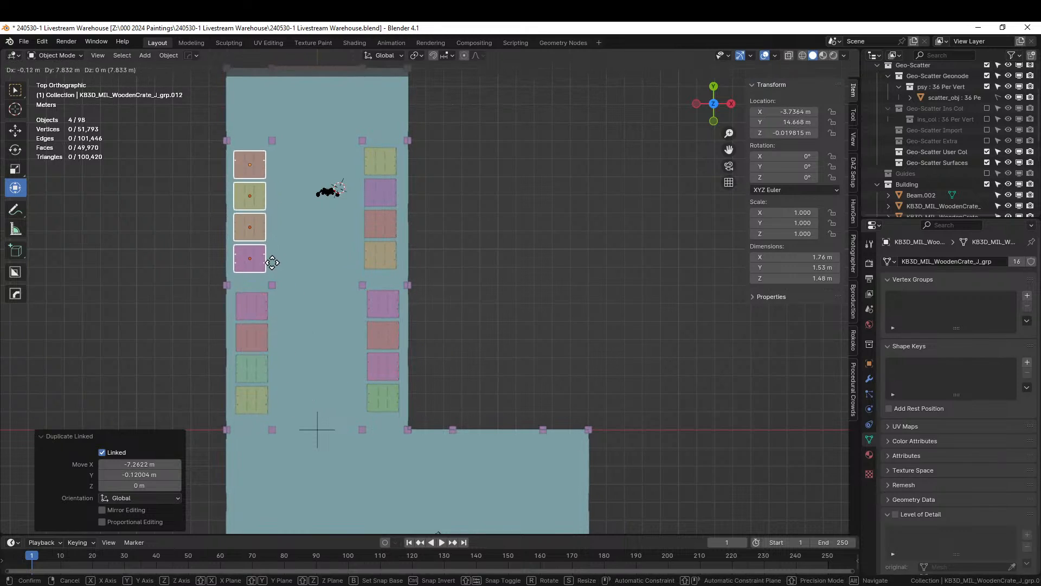
{"action": "left_click", "coordinate": [272, 263]}
- Continue the crates along the same wall into the wide hall with linked row duplicates offset about -15.9 m and another -7.99 m in Y
{"action": "middle_click_drag", "start_coordinate": [441, 343], "coordinate": [350, 372]}
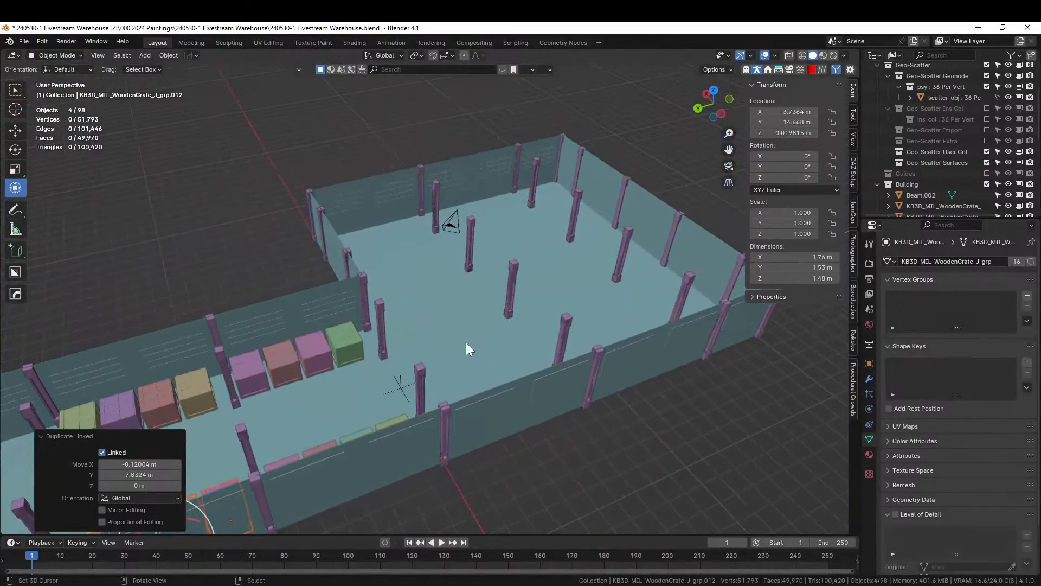
{"action": "middle_click_drag", "start_coordinate": [466, 343], "coordinate": [381, 387]}
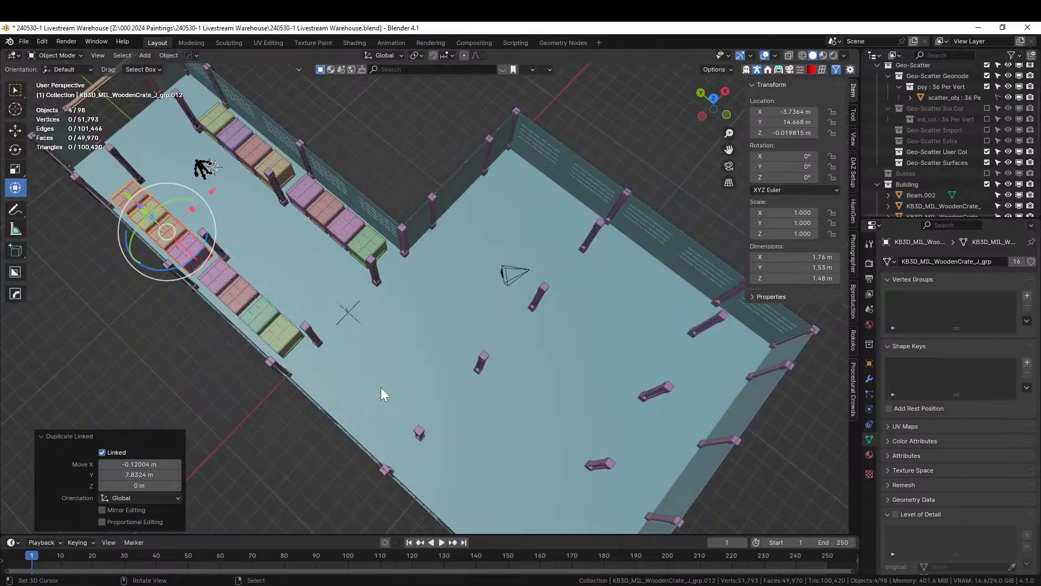
{"action": "key", "text": "KP_7"}
{"action": "scroll", "coordinate": [408, 386], "scroll_direction": "down", "scroll_amount": 2}
{"action": "middle_click_drag", "start_coordinate": [418, 367], "coordinate": [426, 405], "text": "shift"}
{"action": "key", "text": "shift+d"}
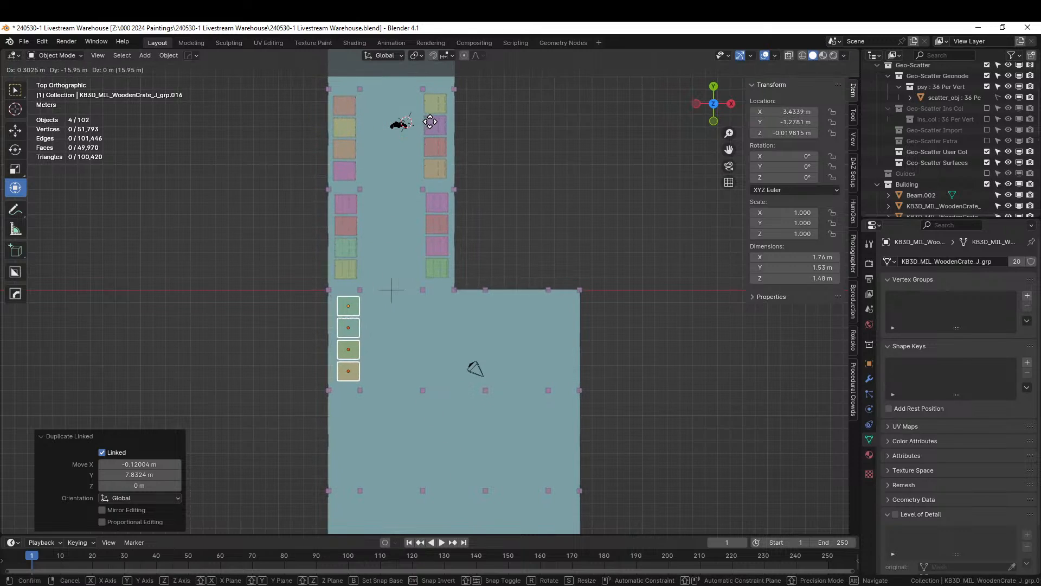
{"action": "left_click", "coordinate": [428, 121]}
{"action": "key", "text": "alt+d"}
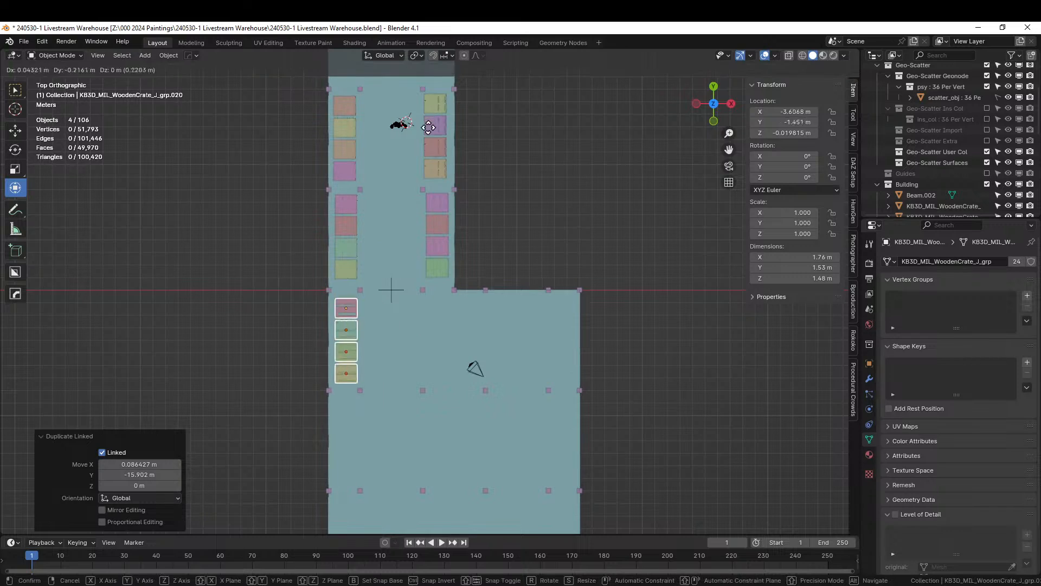
{"action": "left_click", "coordinate": [428, 221]}
- Make a linked duplicate of the last crate row, rotate it 90° about Z and place it along the wide hall's end wall at the corner
{"action": "middle_click_drag", "start_coordinate": [386, 371], "coordinate": [369, 354], "text": "shift"}
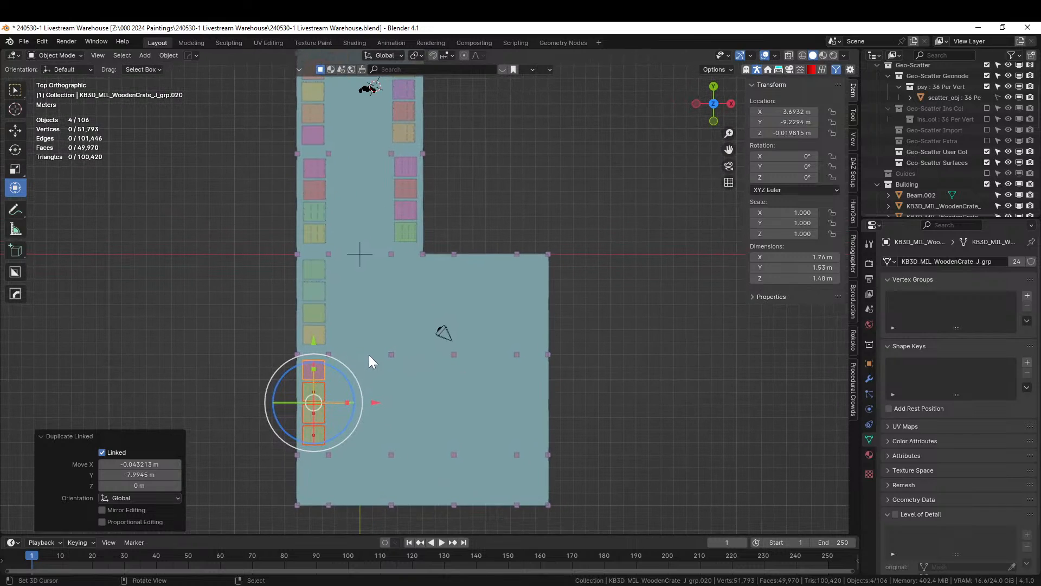
{"action": "key", "text": "alt+d"}
{"action": "right_click", "coordinate": [369, 355]}
{"action": "type", "text": "r90"}
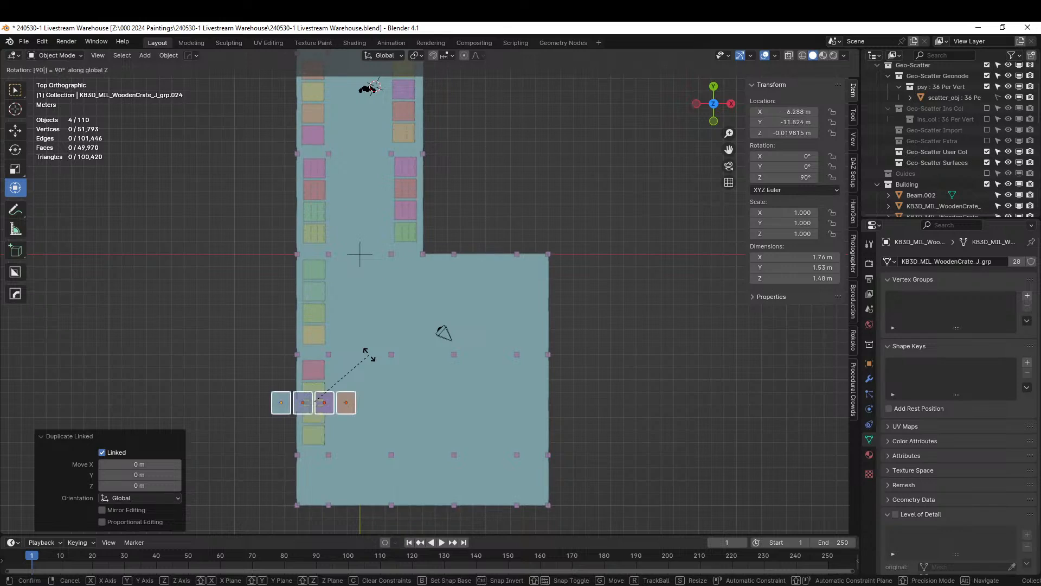
{"action": "key", "text": "Return"}
{"action": "key", "text": "g"}
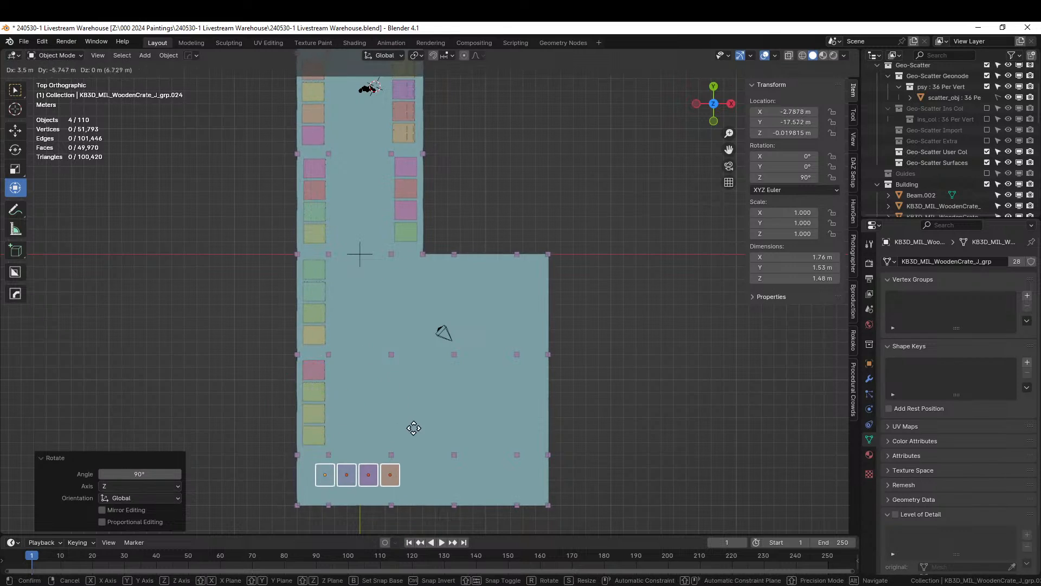
{"action": "left_click", "coordinate": [398, 440]}
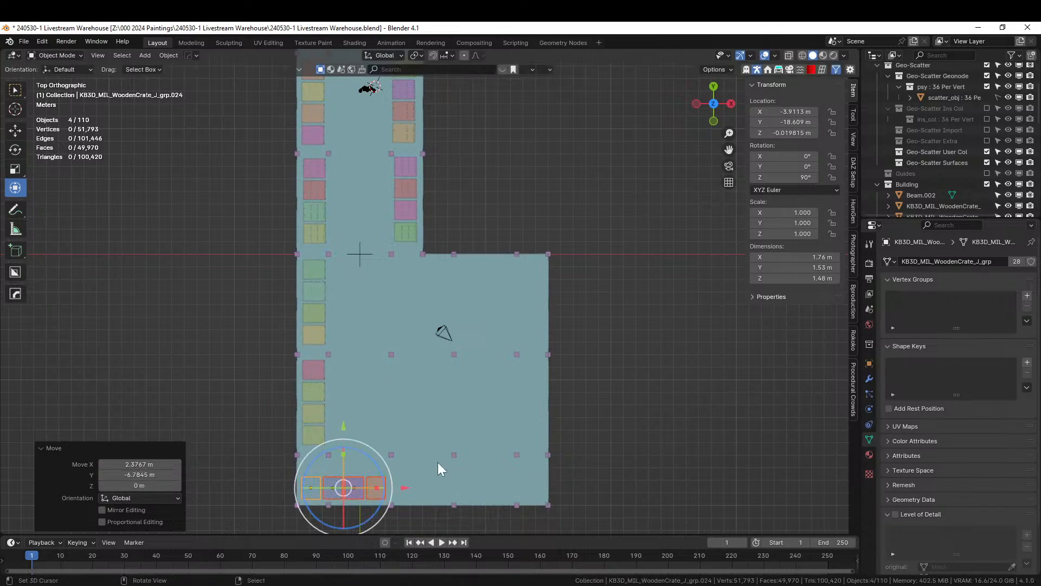
- Extend the crates along the wide hall's end wall with linked row duplicates offset about 7.48 m and another 7.04 m in X; delete the crate protruding past the wall
{"action": "key", "text": "alt+d"}
{"action": "left_click", "coordinate": [529, 466]}
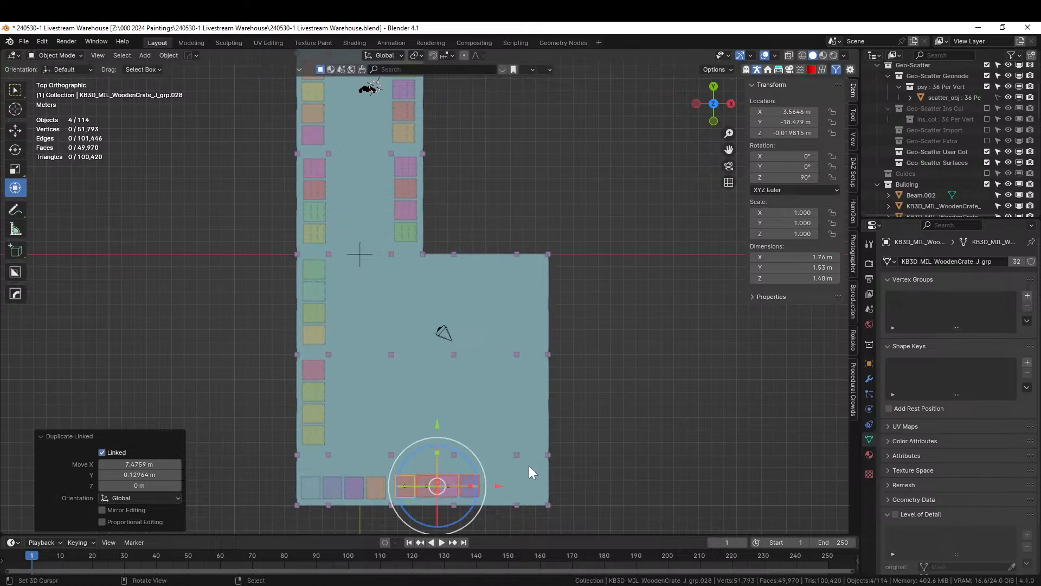
{"action": "key", "text": "alt+d"}
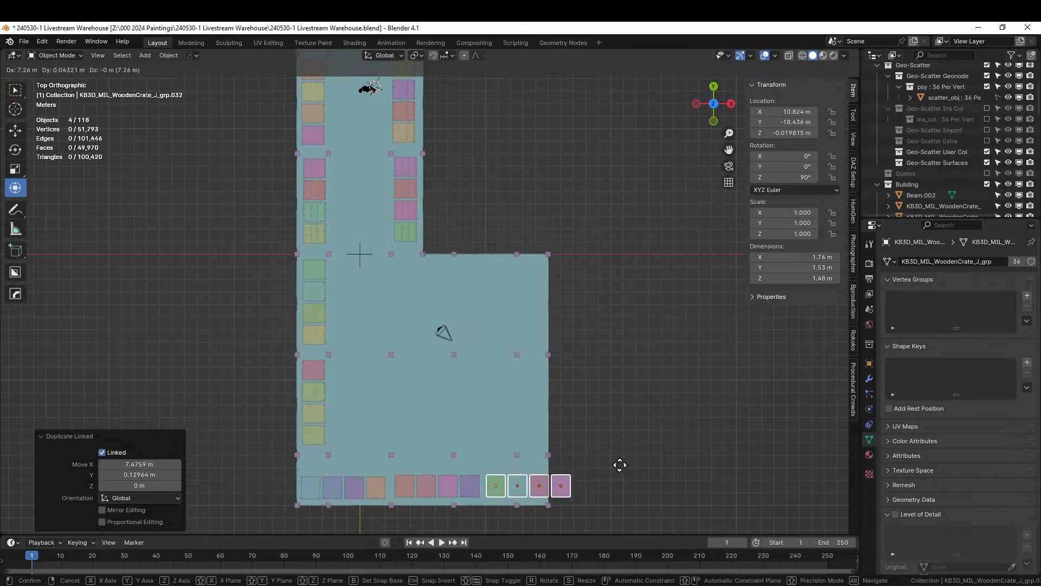
{"action": "left_click", "coordinate": [616, 463]}
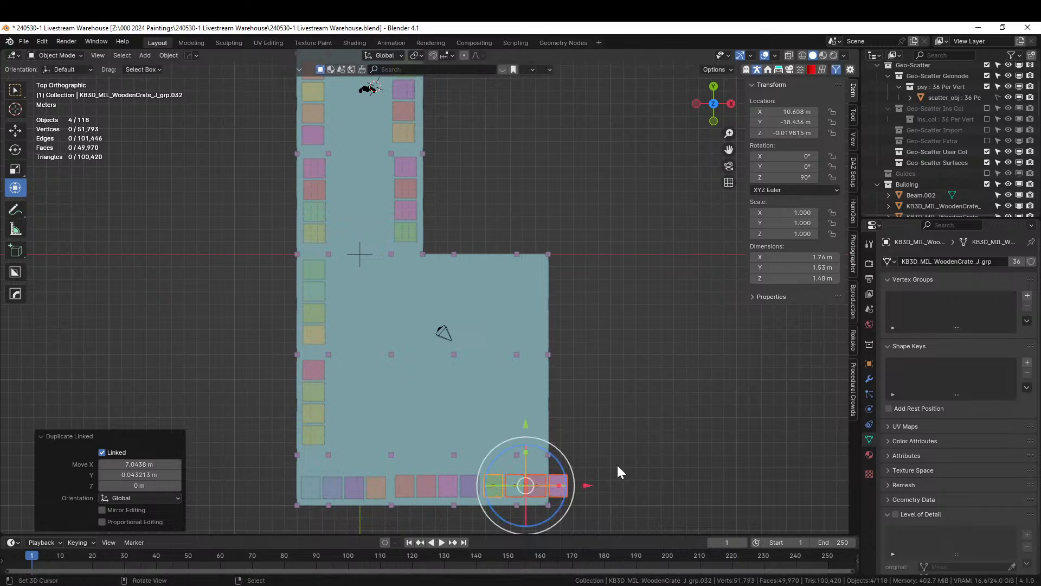
{"action": "left_click", "coordinate": [562, 480]}
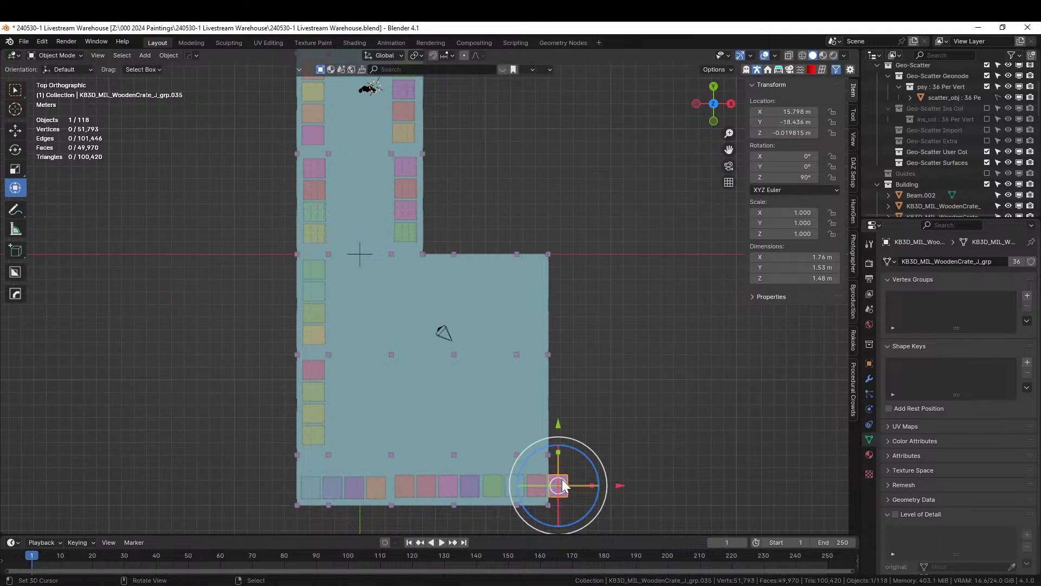
{"action": "key", "text": "Delete"}
- Select every wooden crate in the Building collection, from the first crate entry through the last
{"action": "middle_click_drag", "start_coordinate": [562, 482], "coordinate": [581, 356]}
{"action": "scroll", "coordinate": [553, 327], "scroll_direction": "up", "scroll_amount": 2}
{"action": "scroll", "coordinate": [553, 327], "scroll_direction": "down", "scroll_amount": 4}
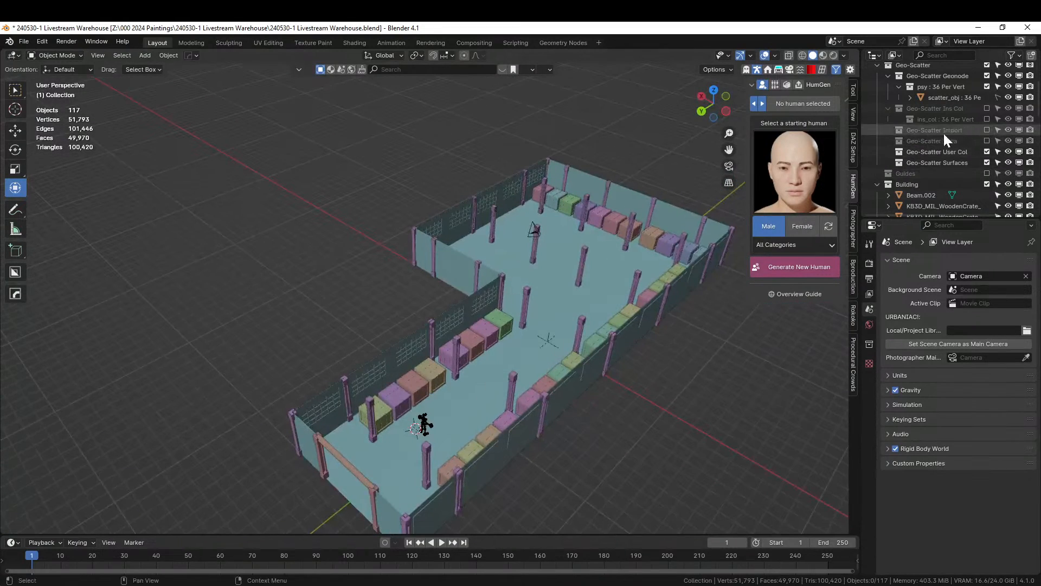
{"action": "left_click", "coordinate": [498, 323]}
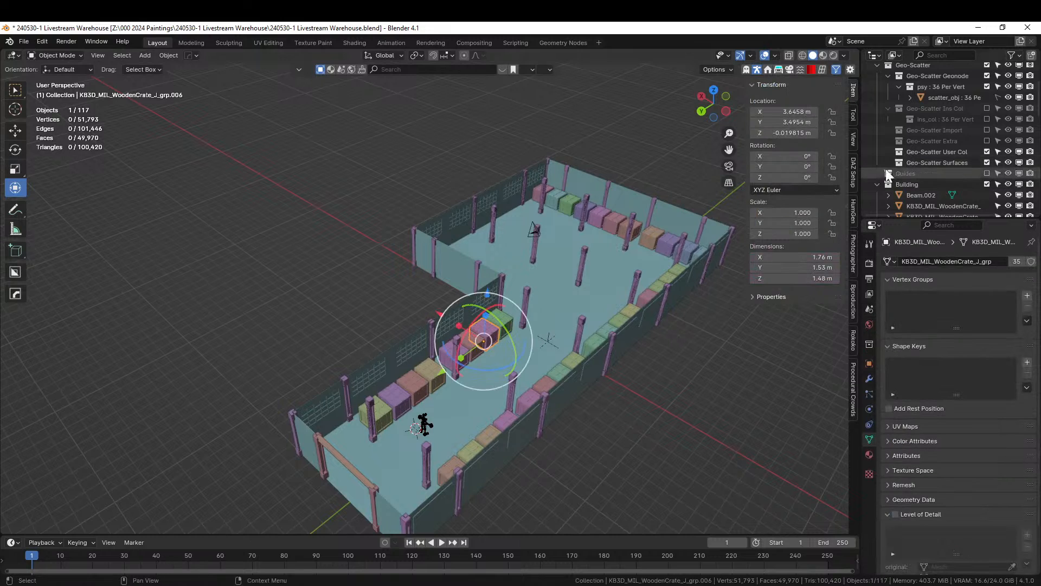
{"action": "scroll", "coordinate": [951, 143], "scroll_direction": "down", "scroll_amount": 3}
{"action": "scroll", "coordinate": [958, 135], "scroll_direction": "up", "scroll_amount": 1}
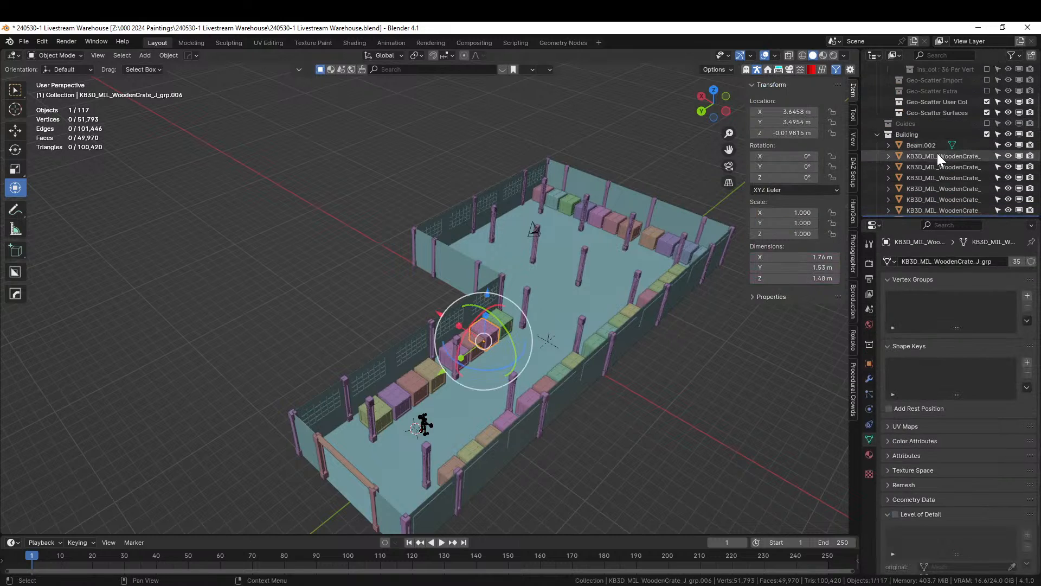
{"action": "left_click", "coordinate": [939, 154]}
{"action": "scroll", "coordinate": [946, 155], "scroll_direction": "down", "scroll_amount": 9}
{"action": "scroll", "coordinate": [946, 155], "scroll_direction": "down", "scroll_amount": 3}
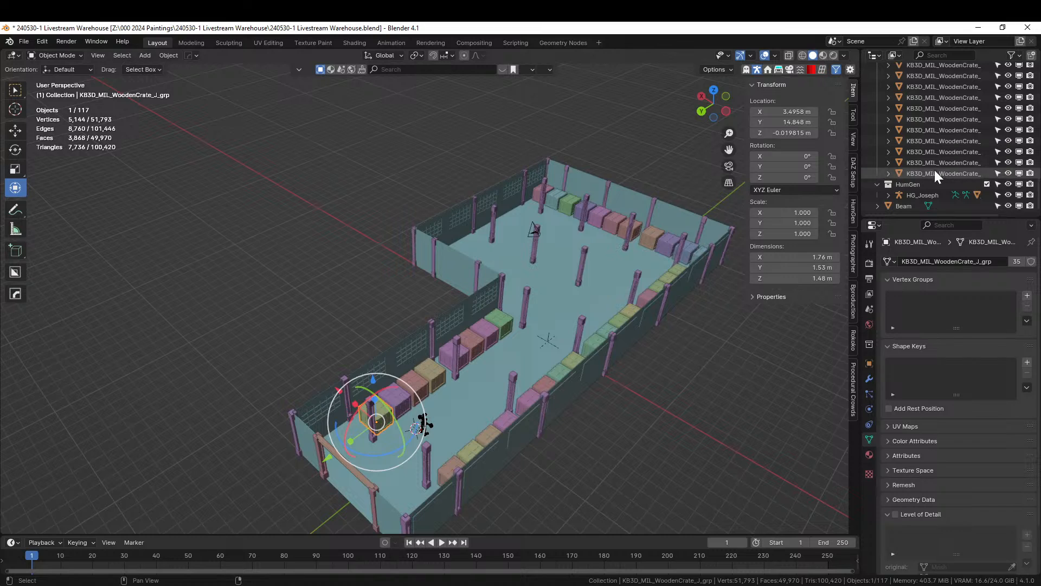
{"action": "left_click", "coordinate": [934, 171], "text": "shift"}
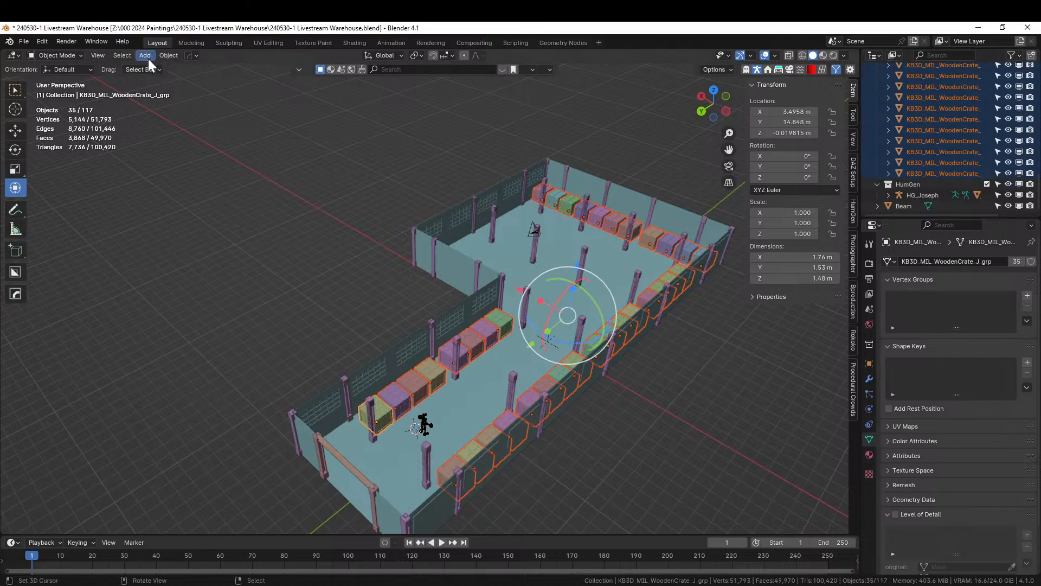
- Randomly thin out the crate selection with Select Random set to Deselect, at ratio 0.500 and seed 1
{"action": "left_click", "coordinate": [127, 55]}
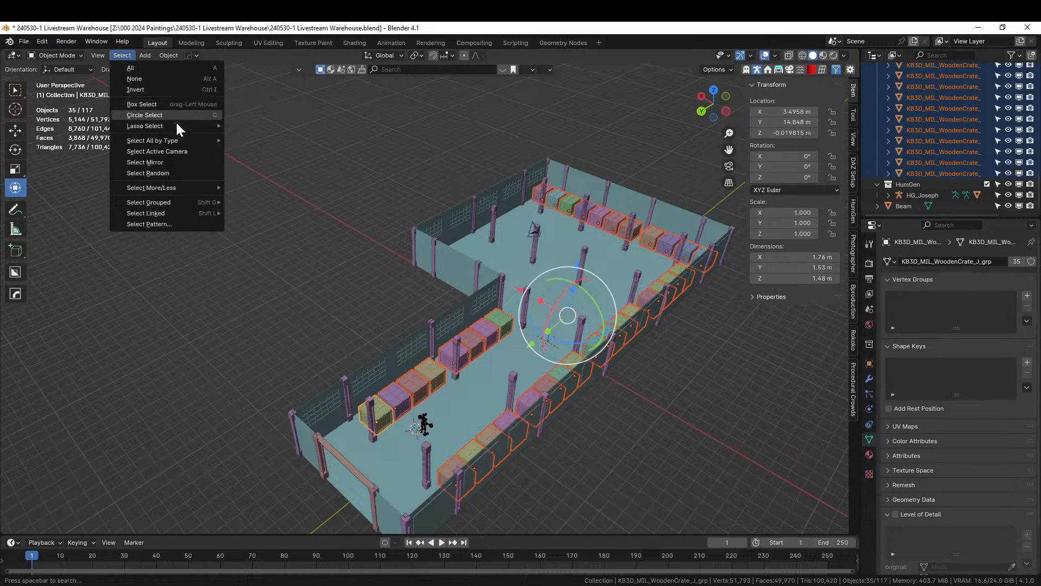
{"action": "left_click", "coordinate": [168, 173]}
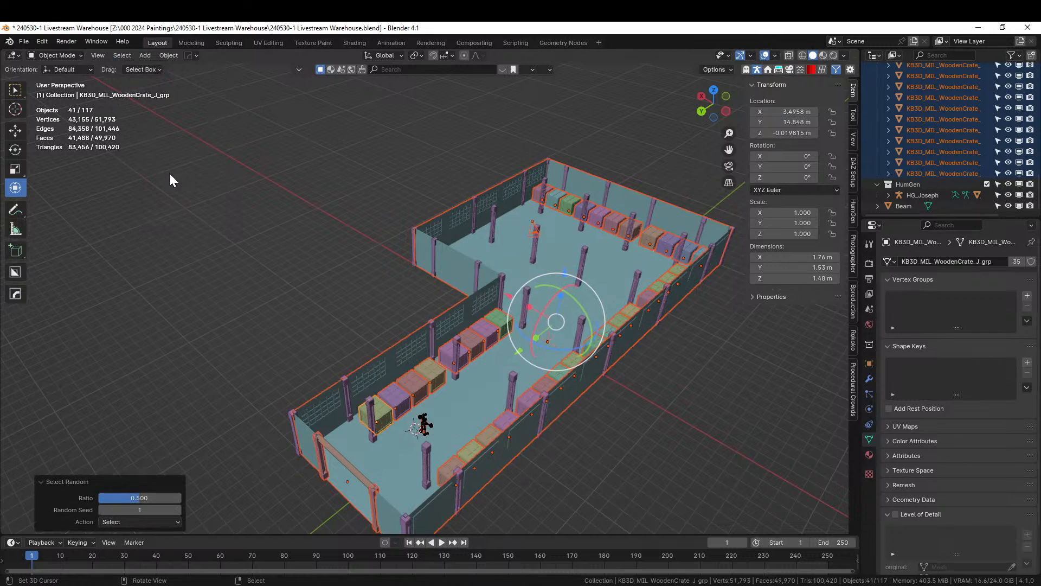
{"action": "left_click", "coordinate": [133, 522]}
{"action": "left_click", "coordinate": [116, 545]}
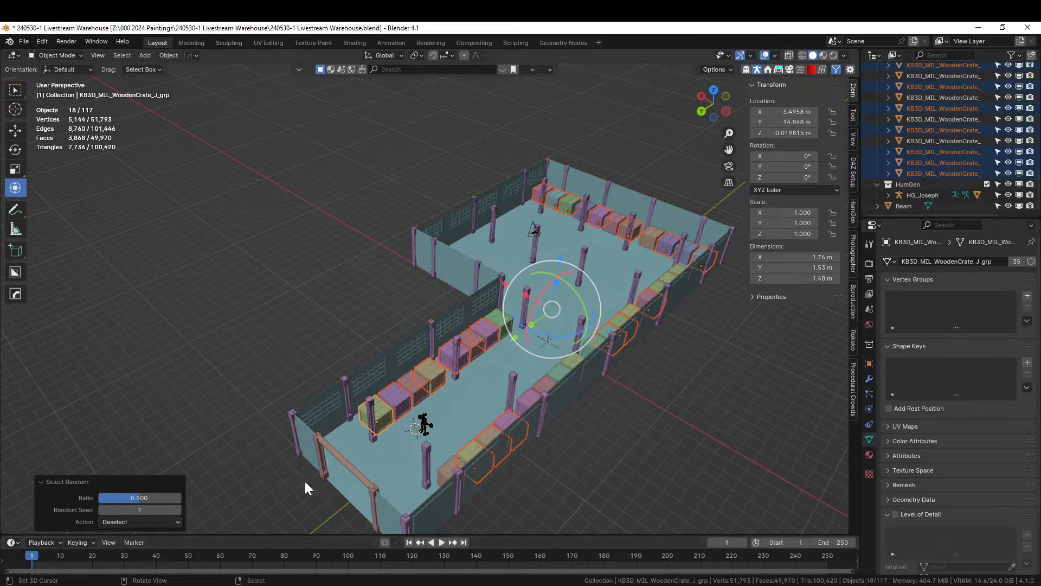
- Make linked duplicates of the randomly selected crates in place and raise them about 1.44 m along Z to stack on the lower crates
{"action": "middle_click_drag", "start_coordinate": [545, 415], "coordinate": [421, 379]}
{"action": "scroll", "coordinate": [578, 386], "scroll_direction": "up", "scroll_amount": 3}
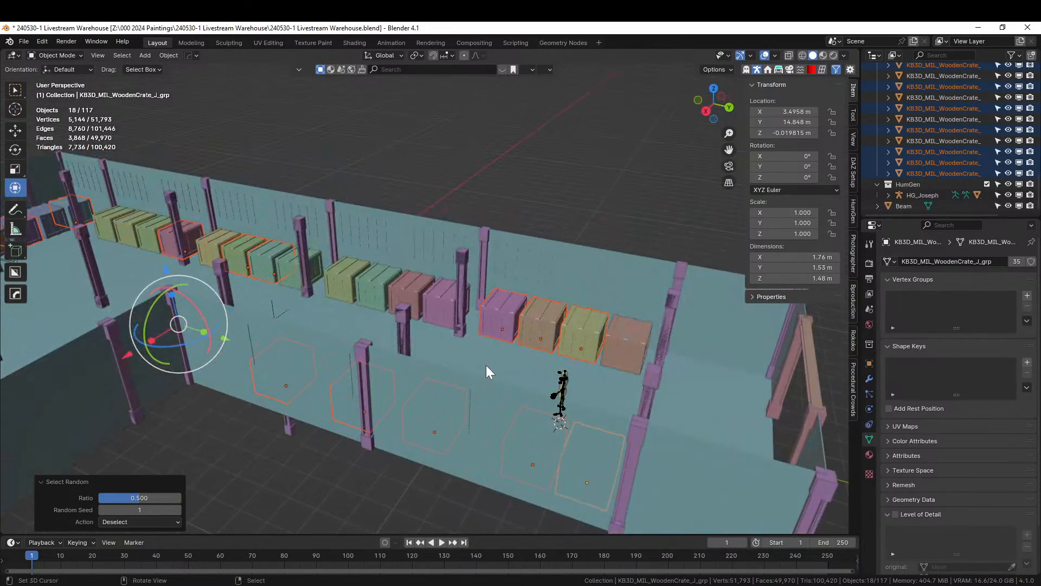
{"action": "key", "text": "alt+d"}
{"action": "key", "text": "Escape"}
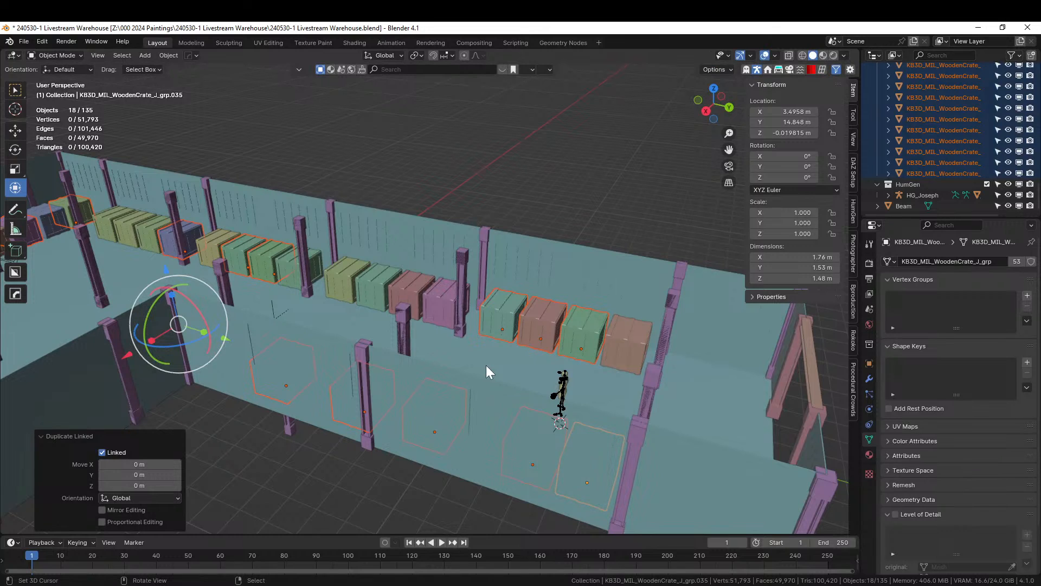
{"action": "key", "text": "g"}
{"action": "key", "text": "z"}
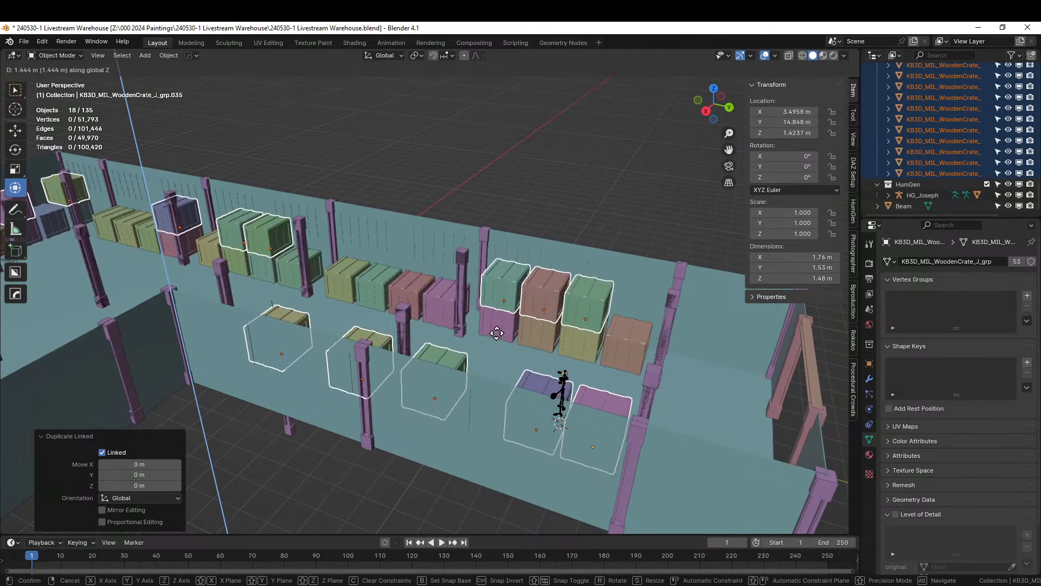
- Raise the linked crate duplicates about 1.47 m along Z so they rest on the crates below
{"action": "left_click", "coordinate": [497, 333]}
{"action": "middle_click_drag", "start_coordinate": [542, 323], "coordinate": [307, 189]}
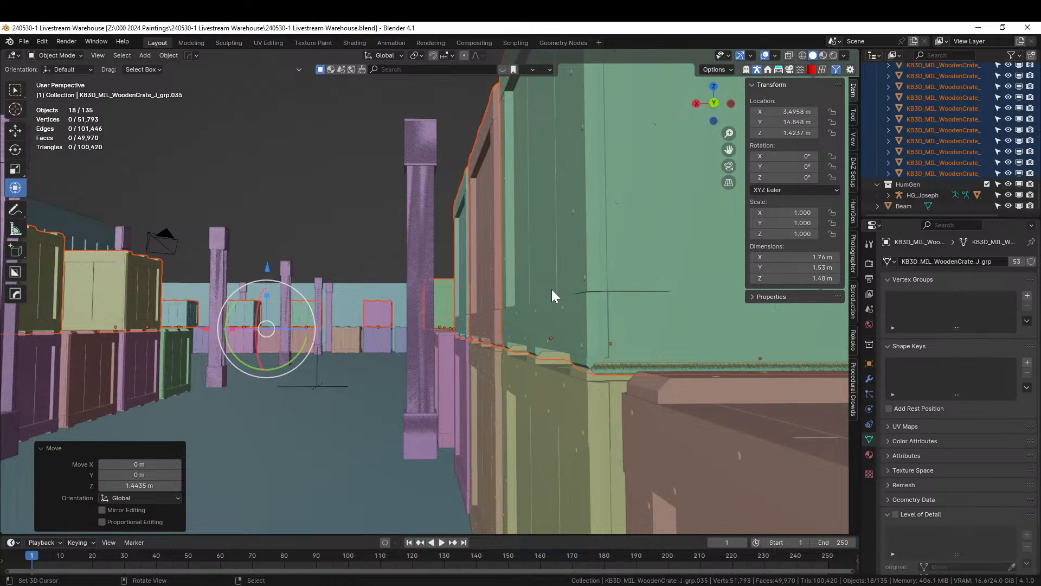
{"action": "key", "text": "g"}
{"action": "key", "text": "z"}
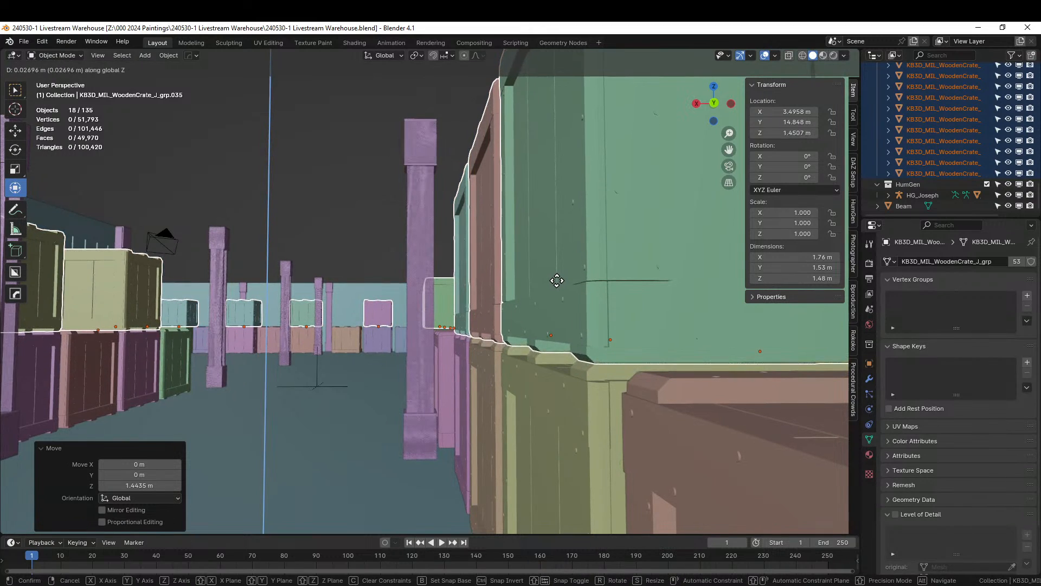
{"action": "left_click", "coordinate": [557, 281]}
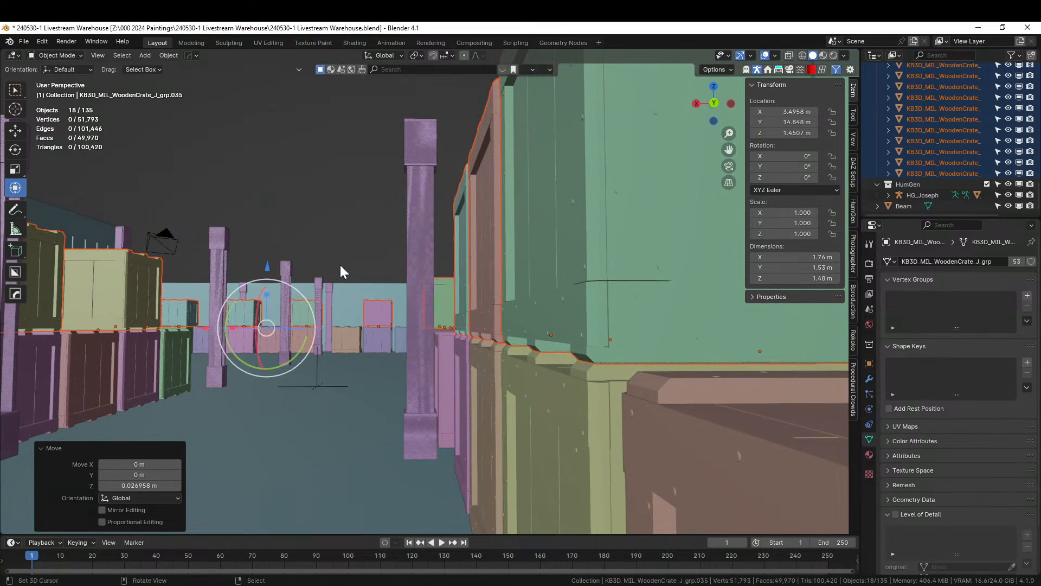
- Move the selected upper crates into a new collection named Tier 2
{"action": "key", "text": "m"}
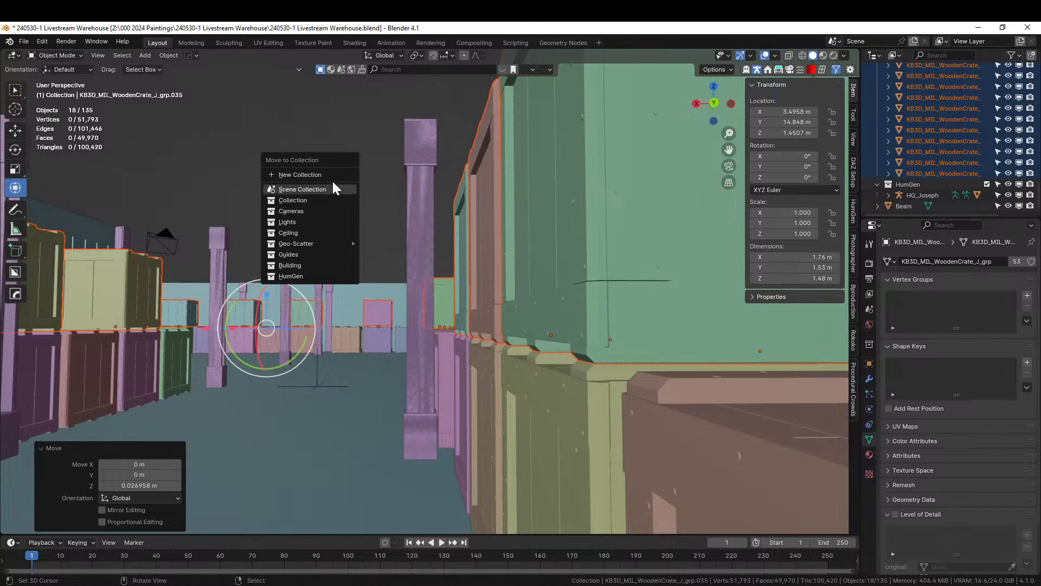
{"action": "left_click", "coordinate": [297, 175]}
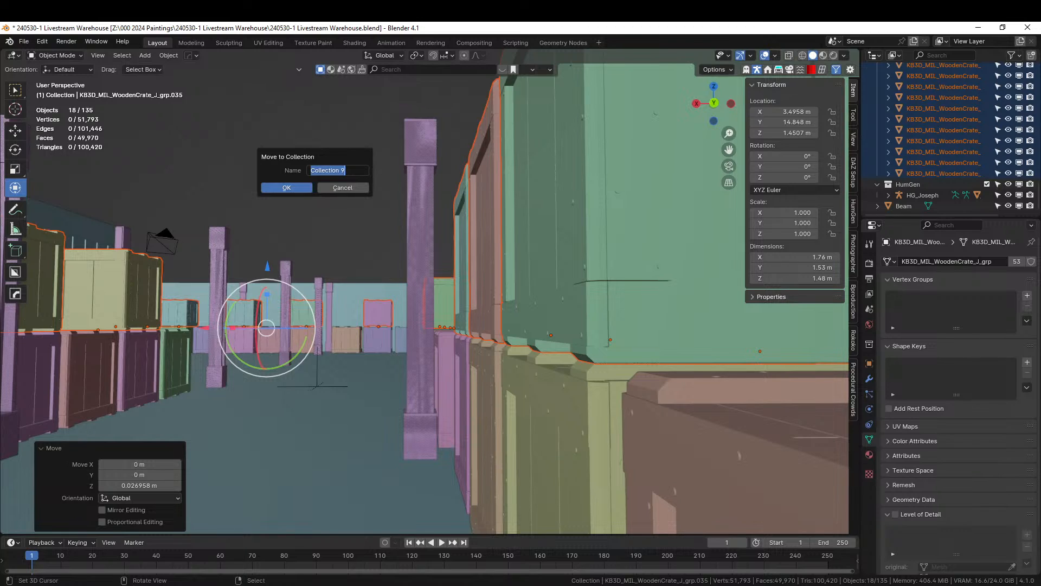
{"action": "type", "text": "Tier 2"}
{"action": "key", "text": "Return"}
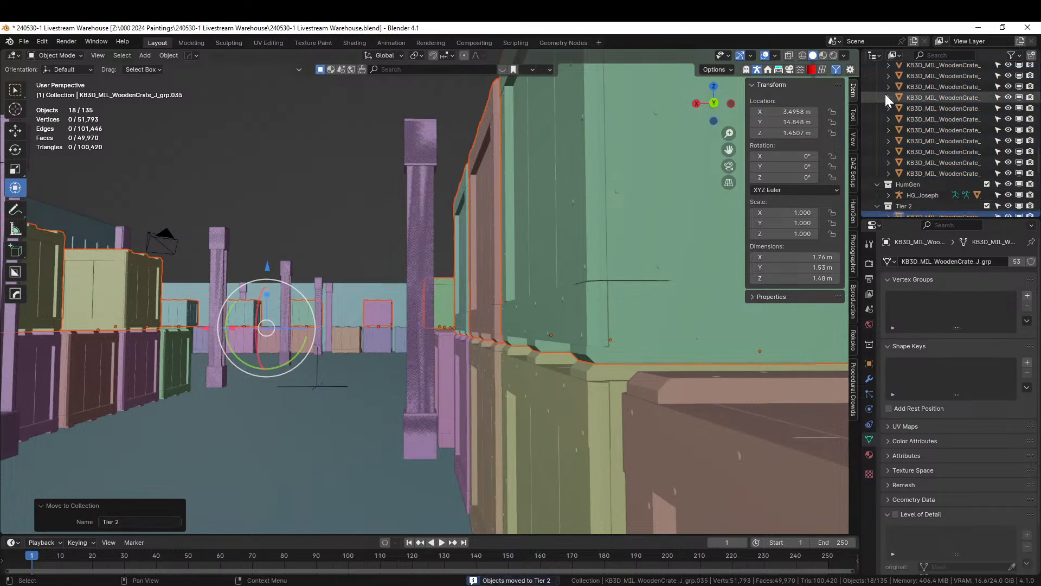
- Collapse the Tier 2 collection and nest it inside the Building collection
{"action": "scroll", "coordinate": [892, 93], "scroll_direction": "up", "scroll_amount": 5}
{"action": "scroll", "coordinate": [906, 158], "scroll_direction": "down", "scroll_amount": 5}
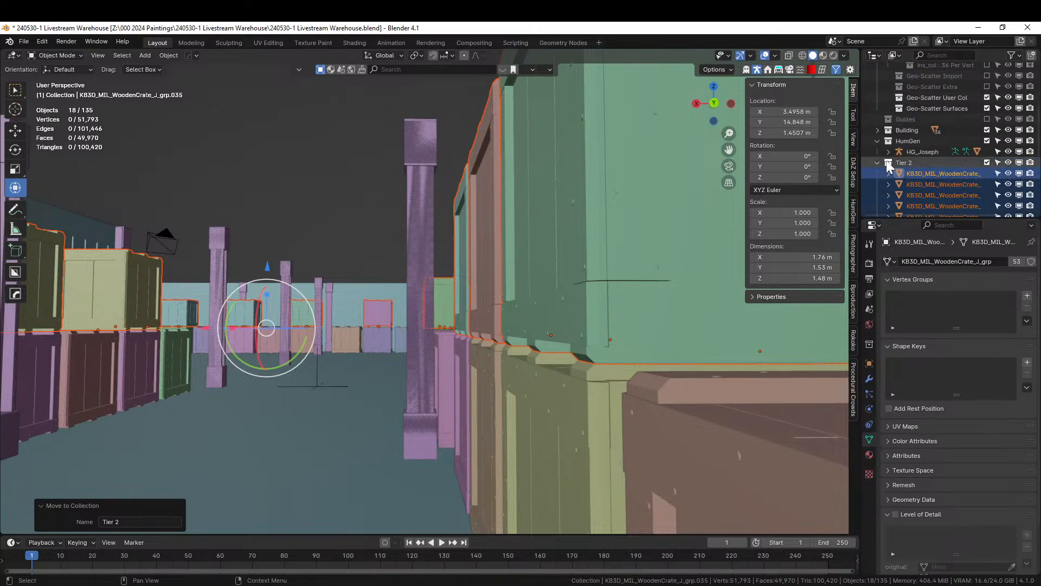
{"action": "left_click", "coordinate": [877, 162]}
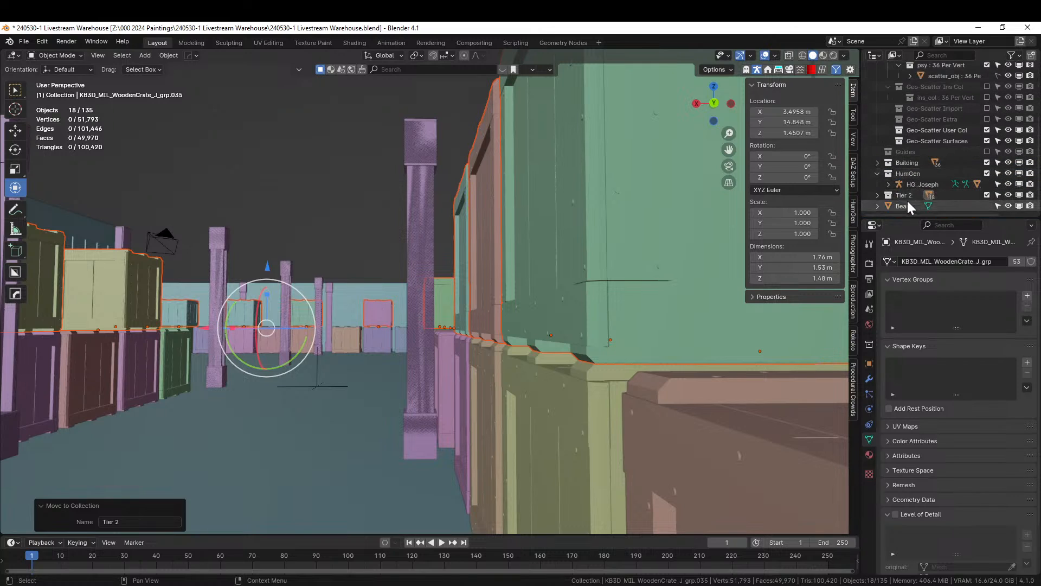
{"action": "left_click_drag", "start_coordinate": [889, 197], "coordinate": [909, 164]}
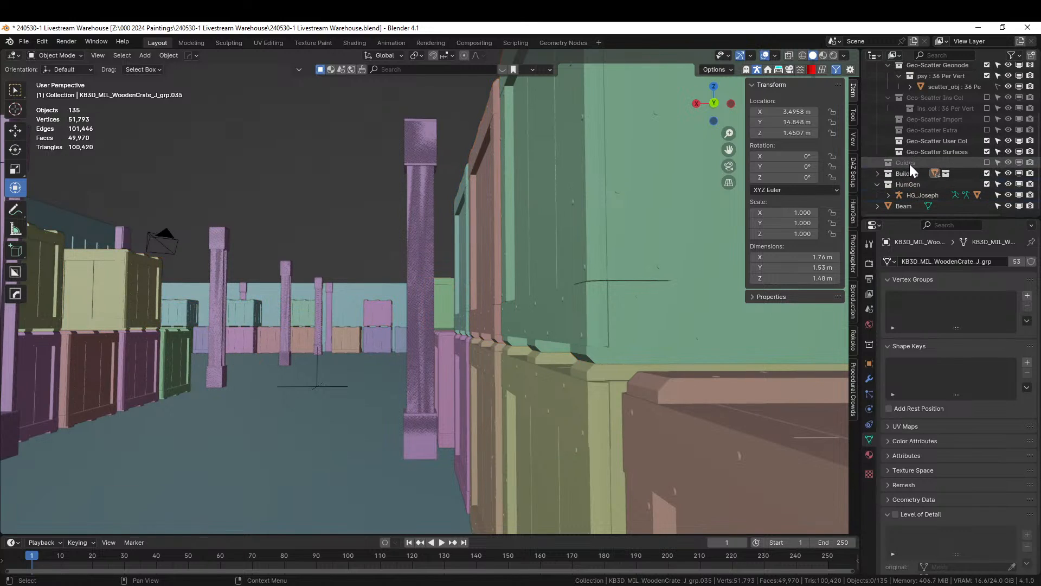
- Select all the lower-level wooden crates in the Building collection and move them into a new collection named Tier 1
{"action": "left_click", "coordinate": [878, 173]}
{"action": "scroll", "coordinate": [900, 177], "scroll_direction": "down", "scroll_amount": 4}
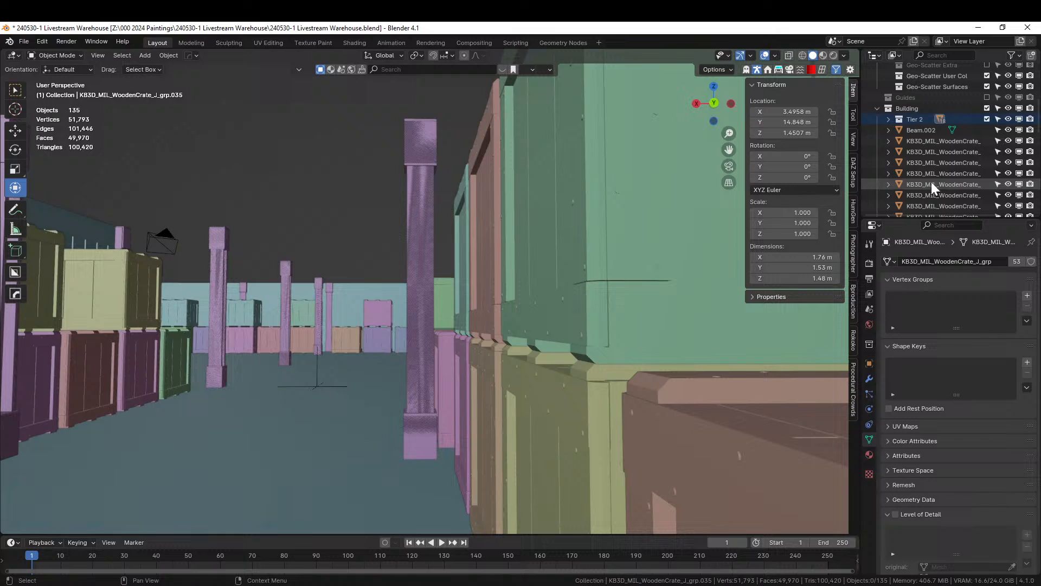
{"action": "left_click", "coordinate": [938, 144]}
{"action": "scroll", "coordinate": [939, 149], "scroll_direction": "down", "scroll_amount": 2}
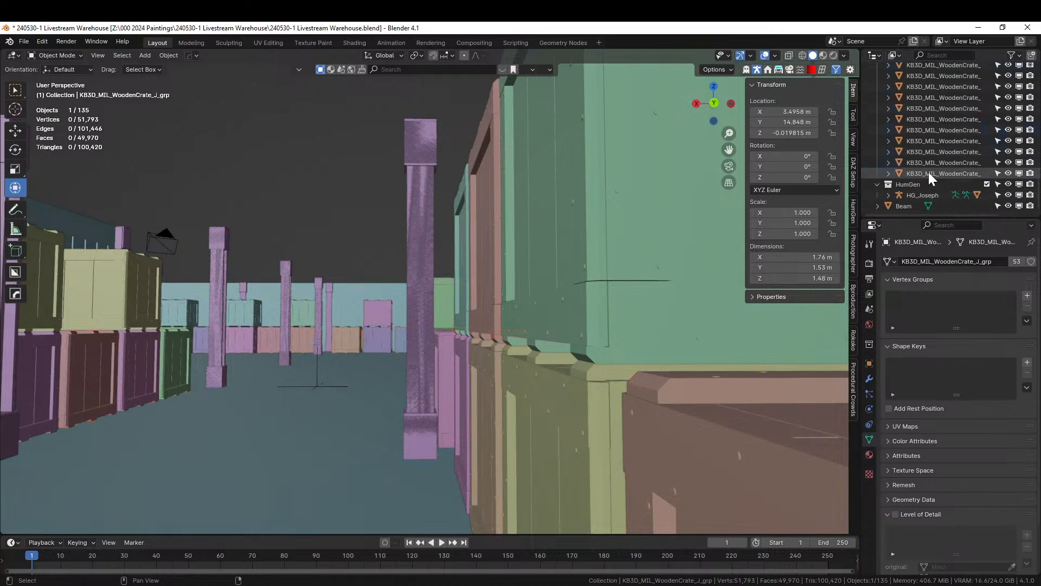
{"action": "left_click", "coordinate": [928, 172], "text": "shift"}
{"action": "key", "text": "m"}
{"action": "left_click", "coordinate": [319, 269]}
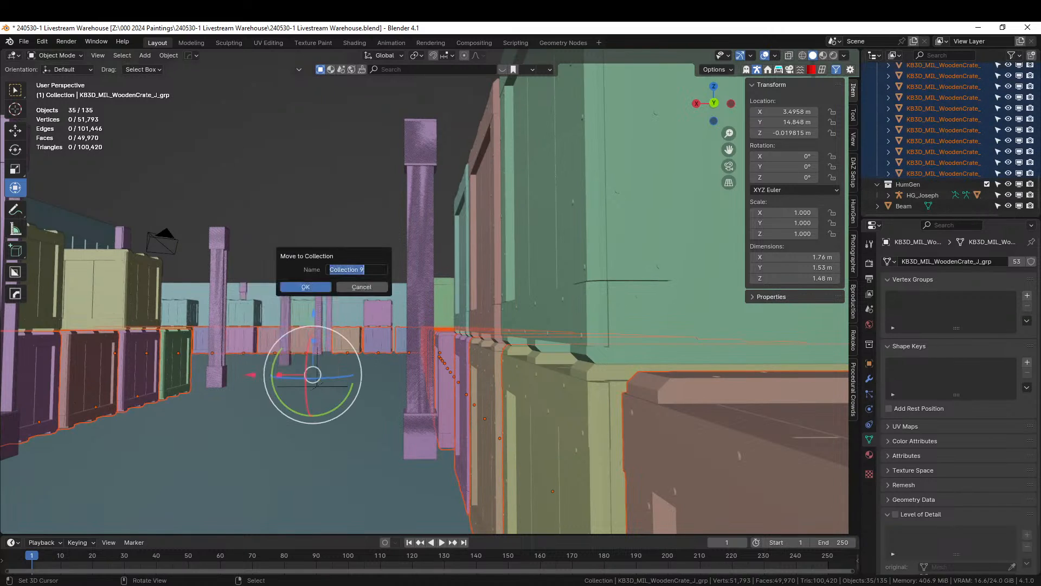
{"action": "type", "text": "Tier 1"}
{"action": "key", "text": "Return"}
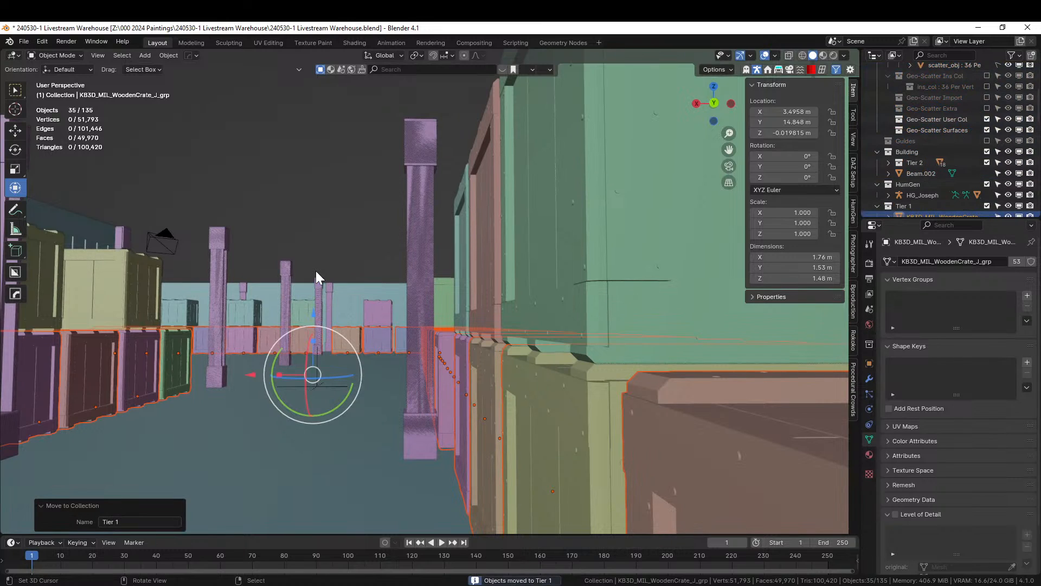
- Nest the Tier 1 collection inside the Building collection and save the file
{"action": "left_click", "coordinate": [878, 206]}
{"action": "left_click_drag", "start_coordinate": [896, 154], "coordinate": [896, 153]}
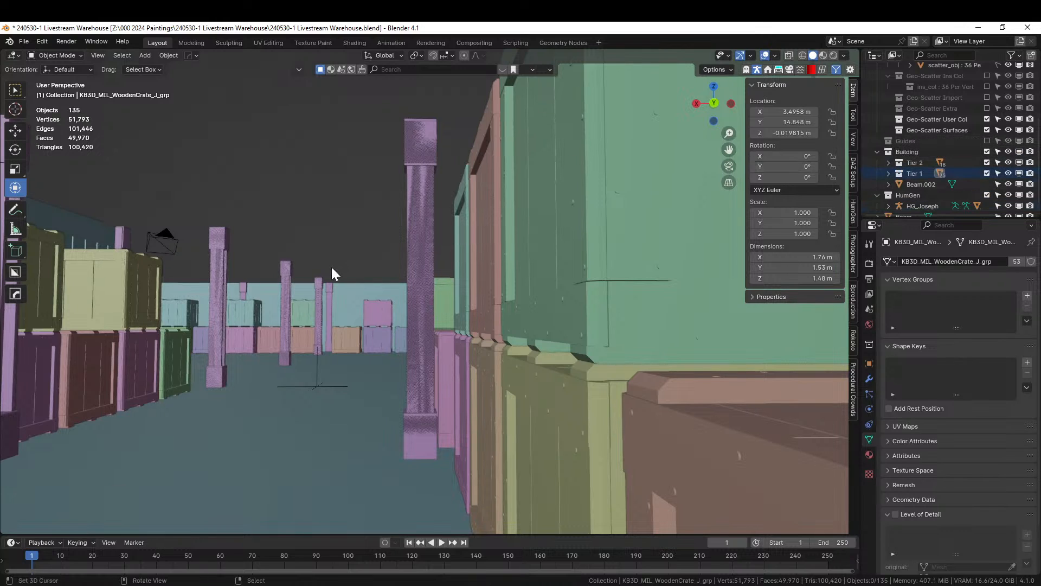
{"action": "scroll", "coordinate": [332, 271], "scroll_direction": "down", "scroll_amount": 3}
{"action": "key", "text": "ctrl+s"}
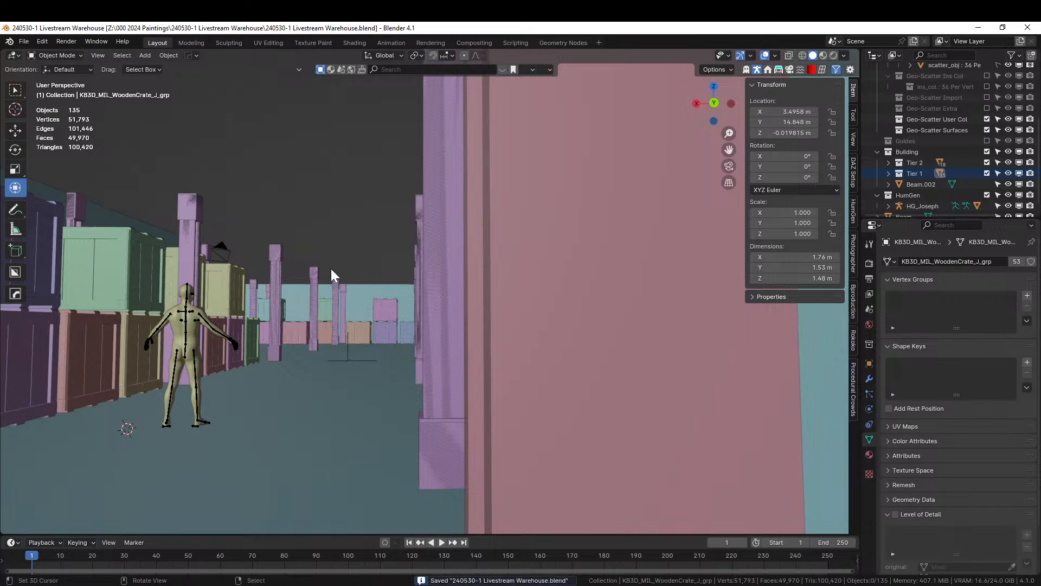
- From a top view, add the Vents_04 asset to the open floor near the doorway end of the warehouse
{"action": "middle_click_drag", "start_coordinate": [208, 167], "coordinate": [321, 355]}
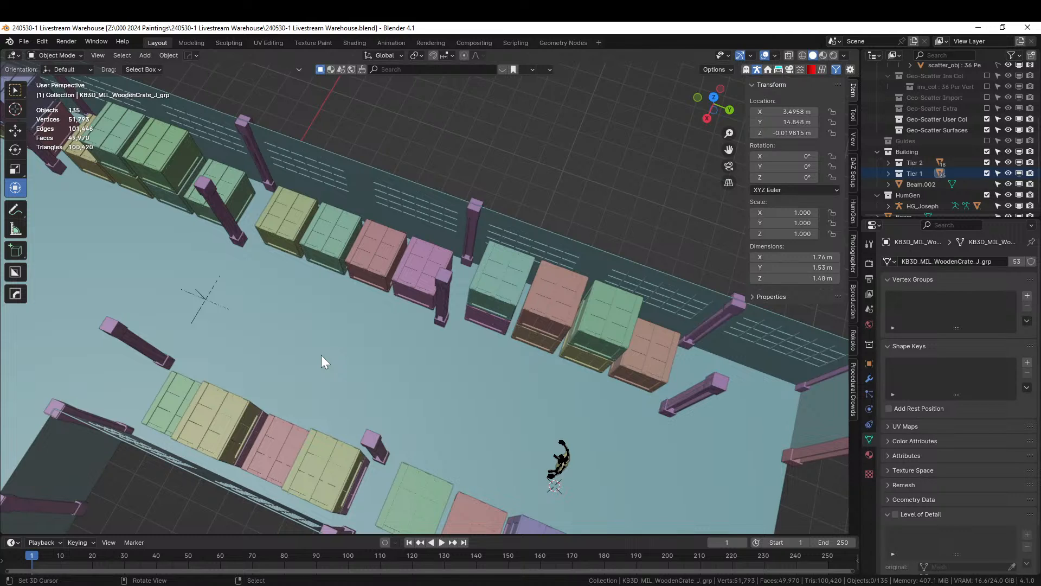
{"action": "middle_click_drag", "start_coordinate": [386, 356], "coordinate": [173, 289], "text": "shift"}
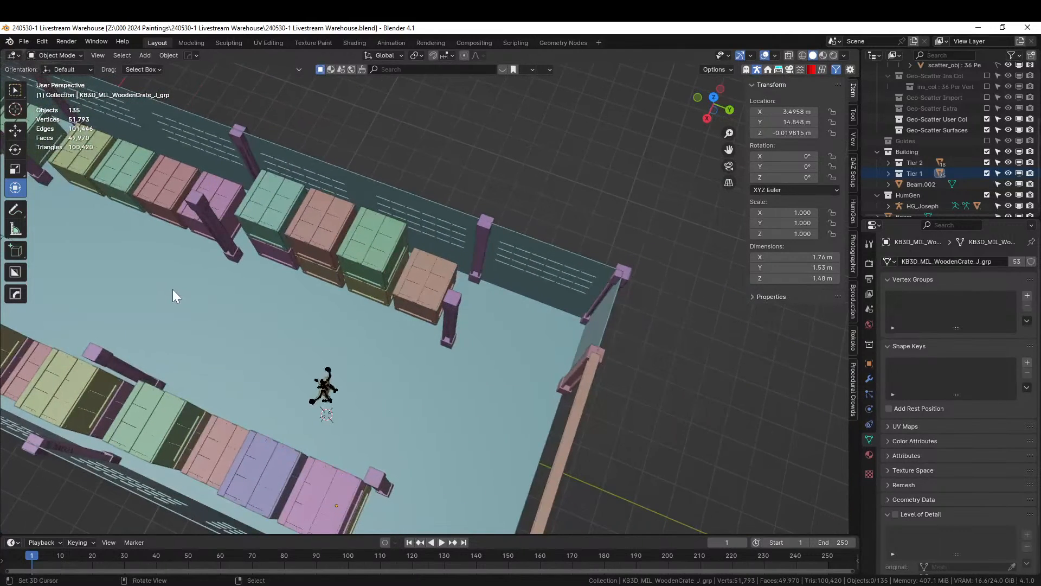
{"action": "key", "text": "KP_7"}
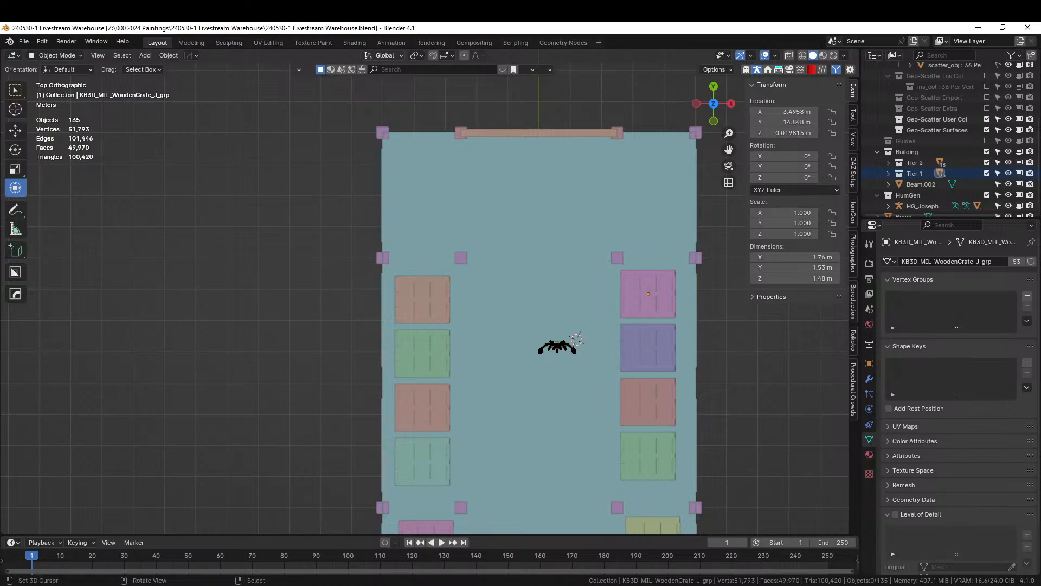
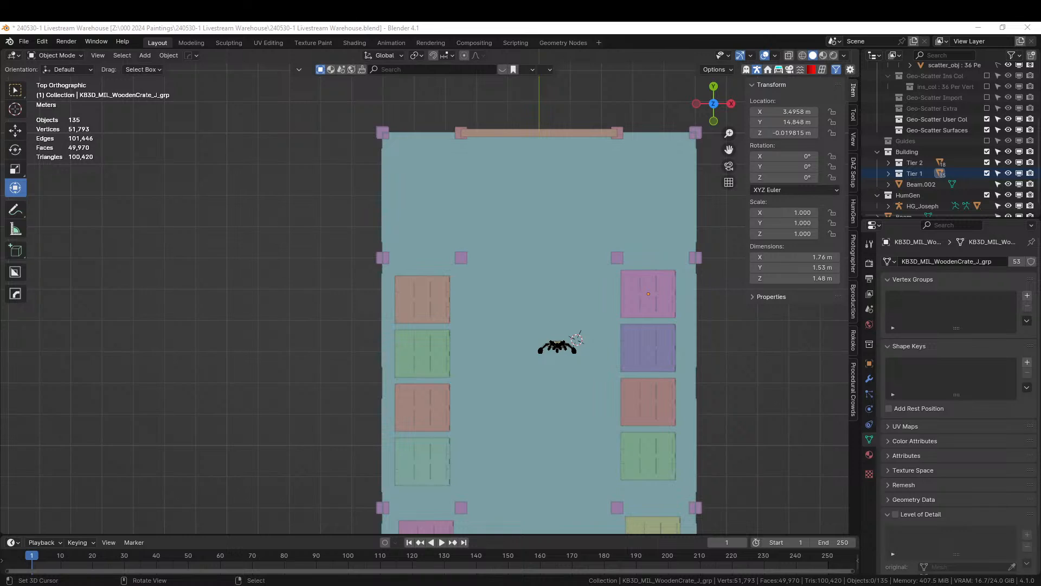
{"action": "left_click_drag", "start_coordinate": [783, 112], "coordinate": [446, 194]}
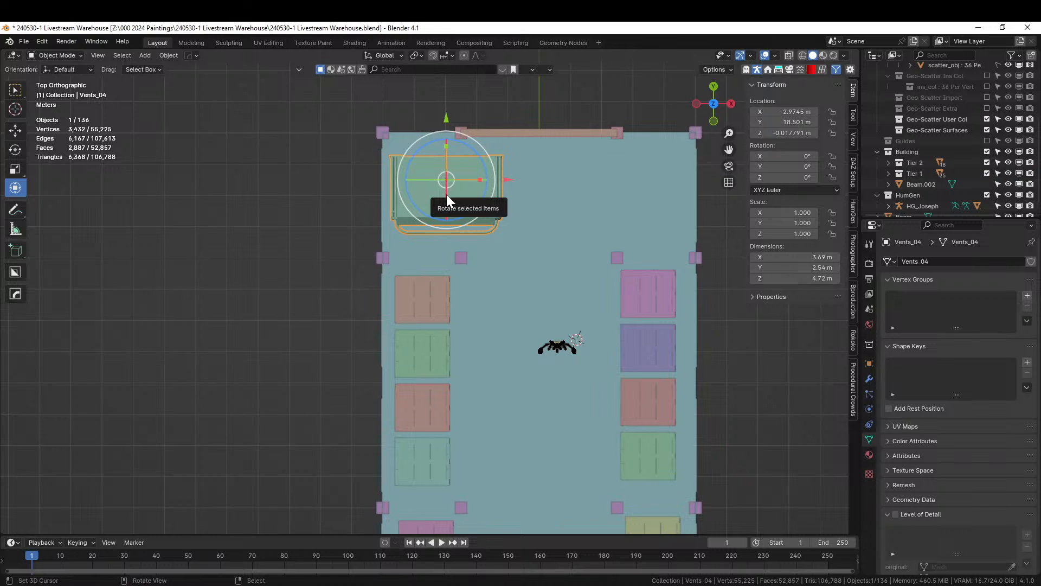
- Scale the vent unit down uniformly to about 0.483
{"action": "scroll", "coordinate": [447, 194], "scroll_direction": "up", "scroll_amount": 3}
{"action": "middle_click_drag", "start_coordinate": [452, 194], "coordinate": [457, 152]}
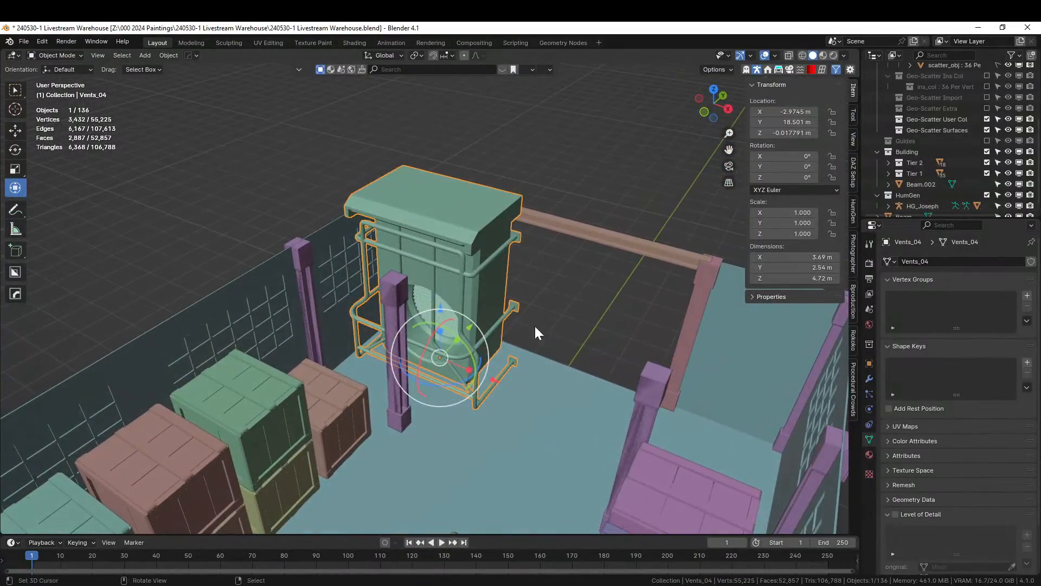
{"action": "key", "text": "s"}
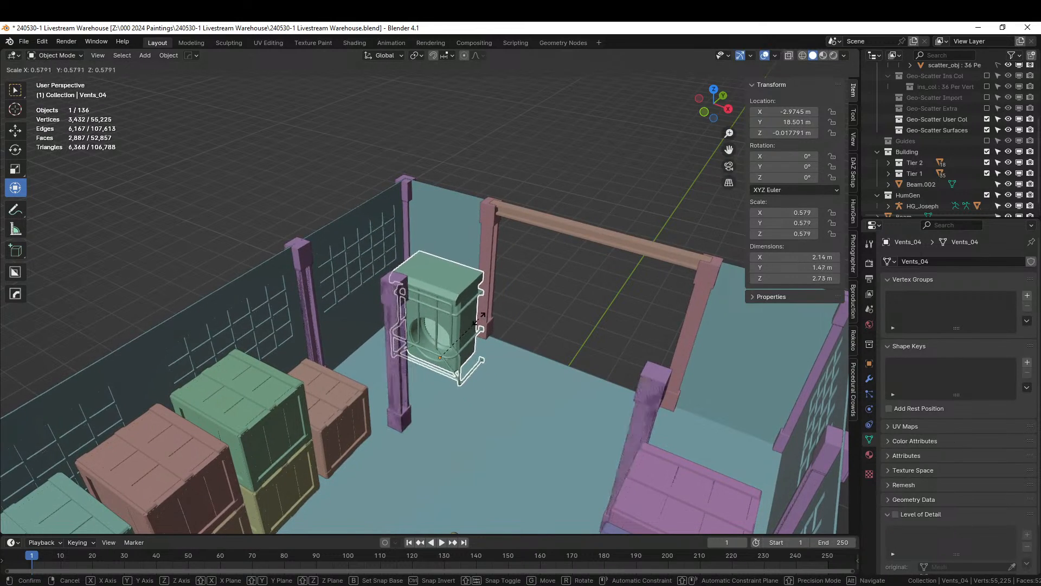
{"action": "left_click", "coordinate": [491, 328]}
- Move the vent about -0.75 m in X and 1.13 m in Y, against the end wall beside the doorway
{"action": "middle_click_drag", "start_coordinate": [494, 331], "coordinate": [549, 407]}
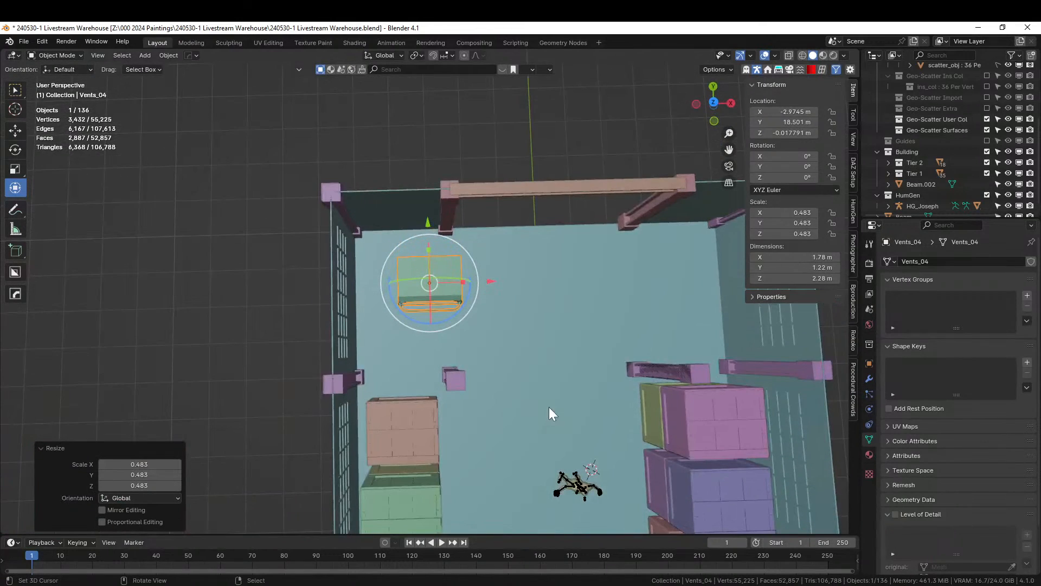
{"action": "key", "text": "KP_7"}
{"action": "key", "text": "g"}
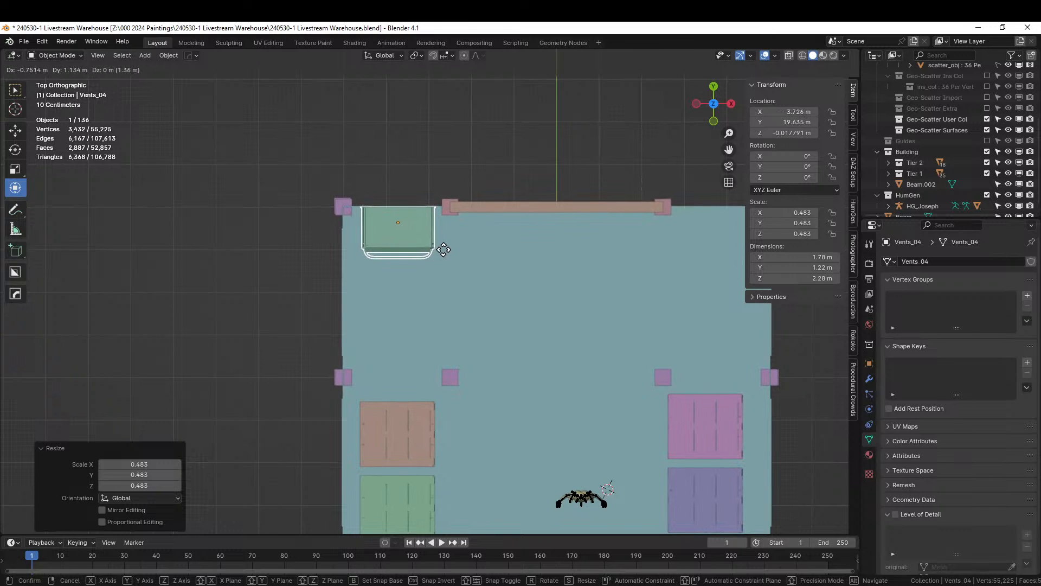
{"action": "left_click", "coordinate": [451, 258]}
- Raise the vent about 1.18 m along Z so it hangs on the end wall
{"action": "middle_click_drag", "start_coordinate": [451, 259], "coordinate": [421, 351]}
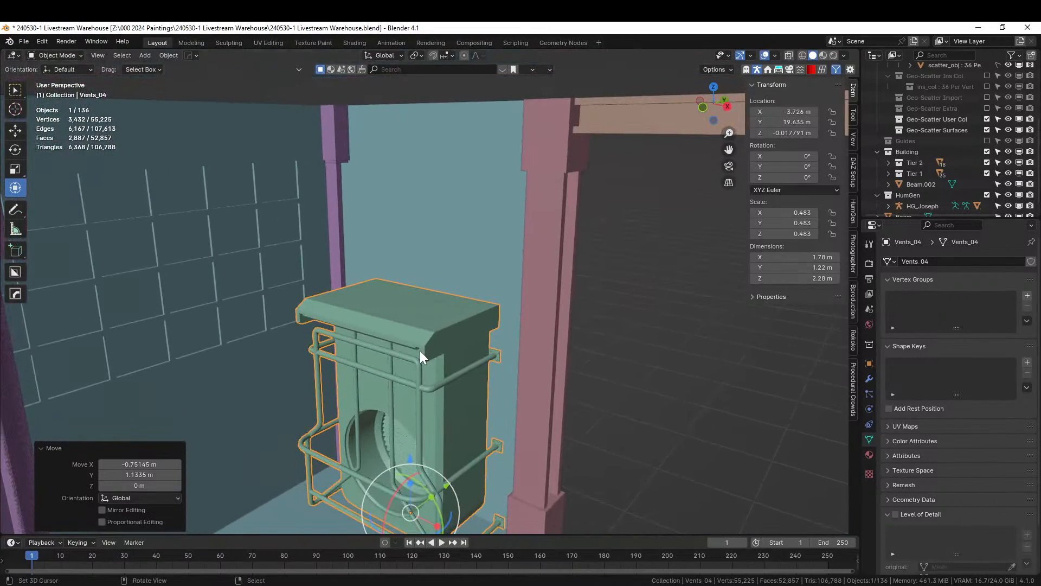
{"action": "key", "text": "g"}
{"action": "key", "text": "z"}
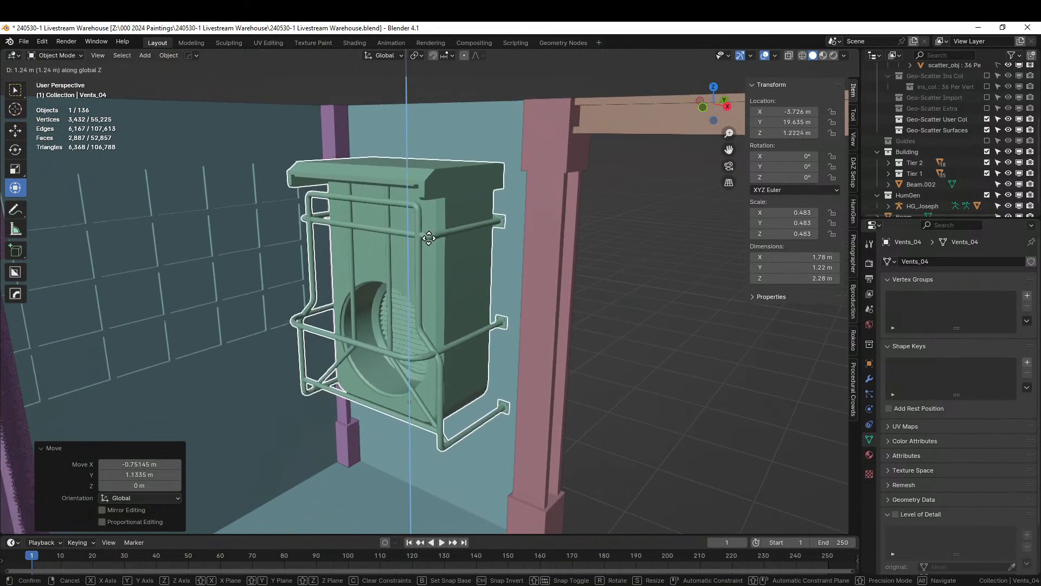
{"action": "left_click", "coordinate": [432, 246]}
- Mirror the vent to the other side of the doorway, using the overhead door beam as mirror object, and save the file
{"action": "middle_click_drag", "start_coordinate": [433, 245], "coordinate": [409, 348]}
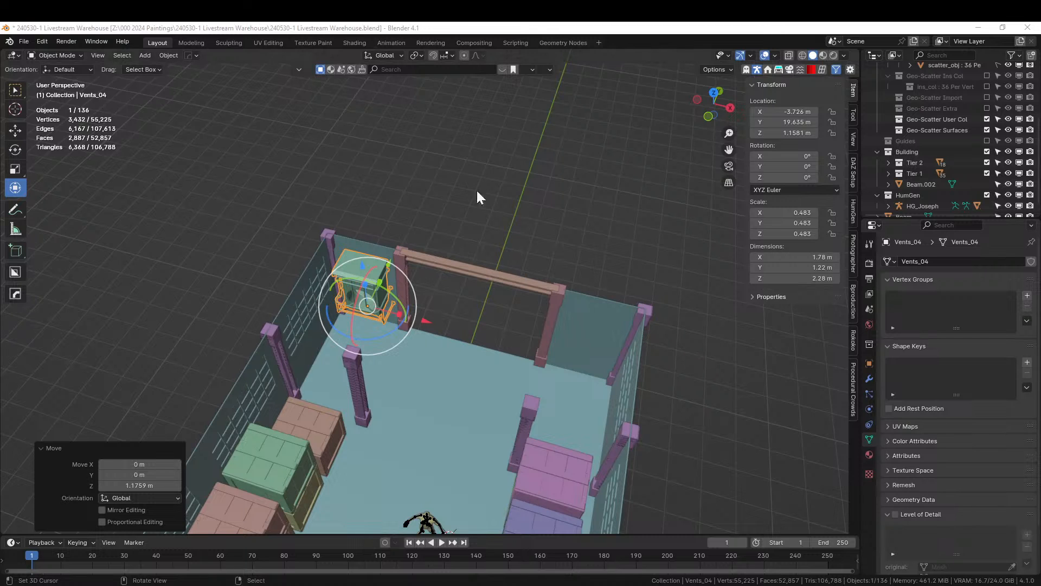
{"action": "middle_click_drag", "start_coordinate": [478, 197], "coordinate": [505, 266]}
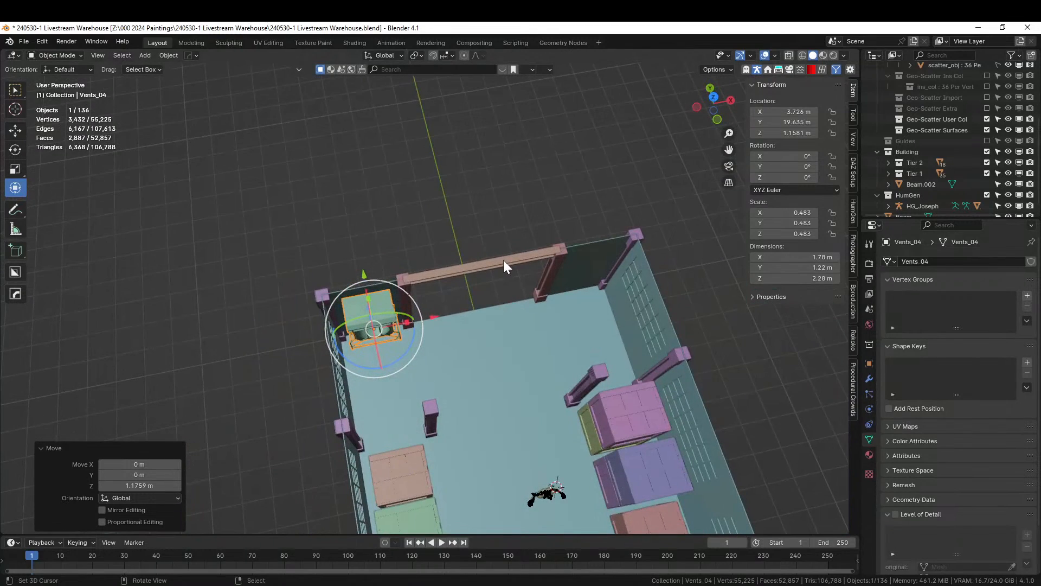
{"action": "right_click", "coordinate": [479, 265], "text": "shift"}
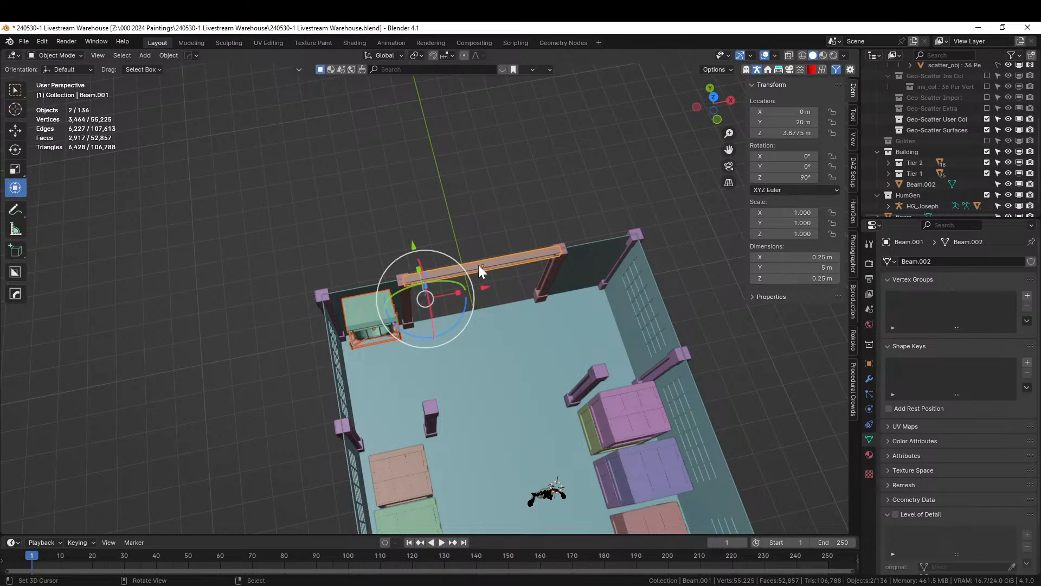
{"action": "key", "text": "alt+x"}
{"action": "left_click", "coordinate": [409, 280]}
{"action": "middle_click_drag", "start_coordinate": [465, 221], "coordinate": [408, 122]}
{"action": "key", "text": "ctrl+s"}
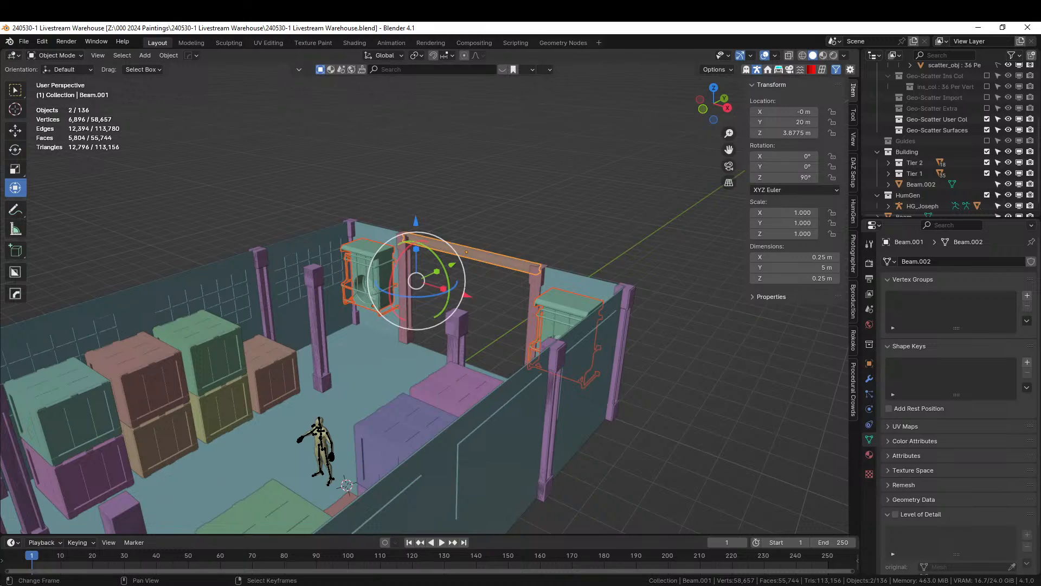
- Switch to the kb3d_dieselpunk-native file and copy the barrel set with pallets and cart from the row of props
{"action": "middle_click_drag", "start_coordinate": [381, 407], "coordinate": [318, 365]}
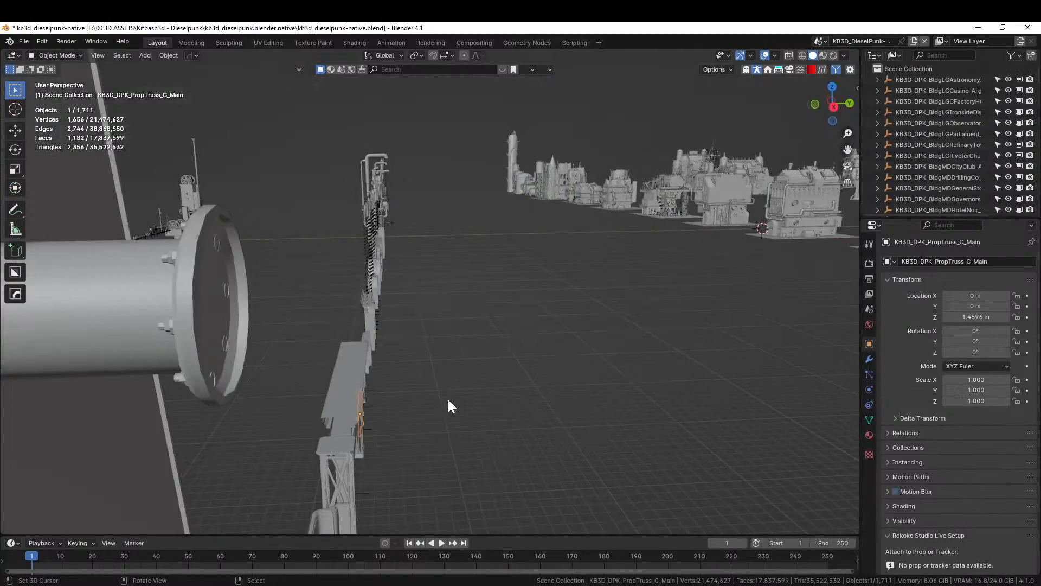
{"action": "middle_click_drag", "start_coordinate": [447, 398], "coordinate": [852, 379]}
{"action": "scroll", "coordinate": [482, 396], "scroll_direction": "down", "scroll_amount": 3}
{"action": "middle_click_drag", "start_coordinate": [523, 388], "coordinate": [693, 437]}
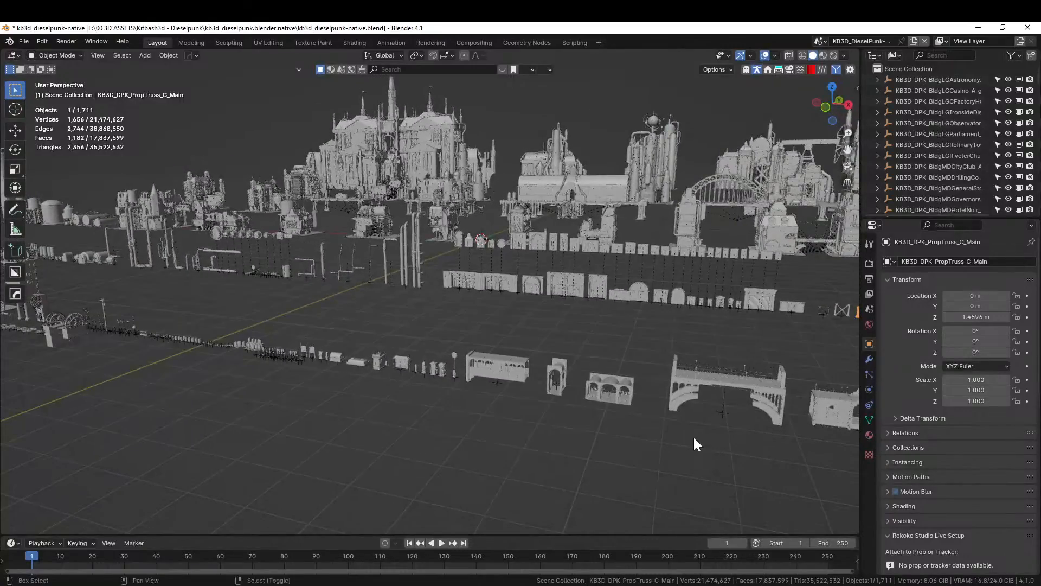
{"action": "scroll", "coordinate": [535, 415], "scroll_direction": "up", "scroll_amount": 2}
{"action": "middle_click_drag", "start_coordinate": [534, 415], "coordinate": [551, 373]}
{"action": "scroll", "coordinate": [551, 374], "scroll_direction": "up", "scroll_amount": 3}
{"action": "middle_click_drag", "start_coordinate": [499, 403], "coordinate": [365, 276], "text": "shift"}
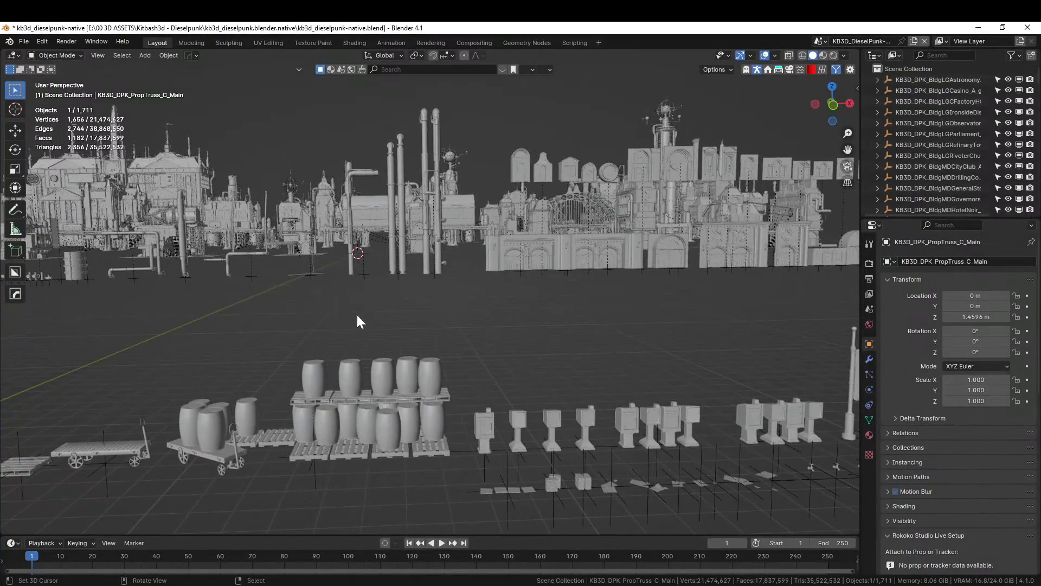
{"action": "middle_click_drag", "start_coordinate": [353, 325], "coordinate": [340, 351]}
{"action": "middle_click_drag", "start_coordinate": [352, 413], "coordinate": [374, 380], "text": "shift"}
{"action": "left_click", "coordinate": [377, 386]}
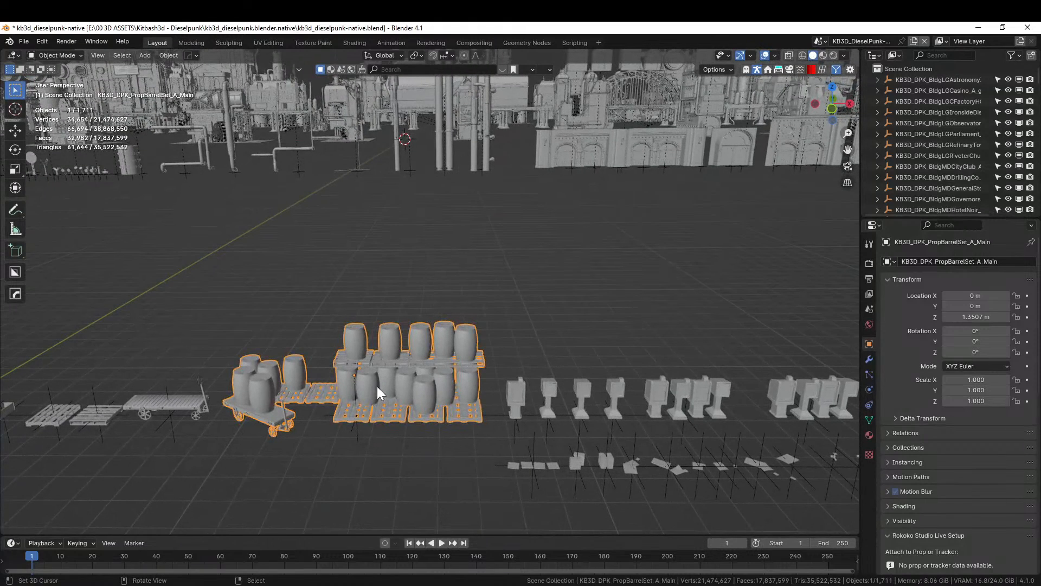
{"action": "right_click", "coordinate": [376, 386]}
{"action": "left_click", "coordinate": [376, 386]}
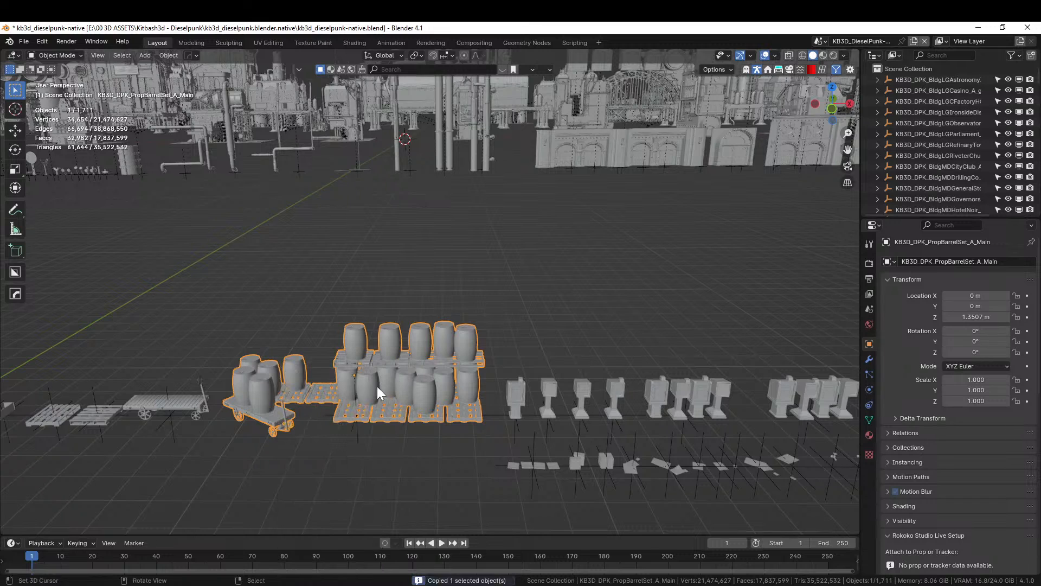
- Switch back to the 240530-1 Livestream Warehouse file and paste the copied barrel set into the Building collection
{"action": "key", "text": "alt+Tab"}
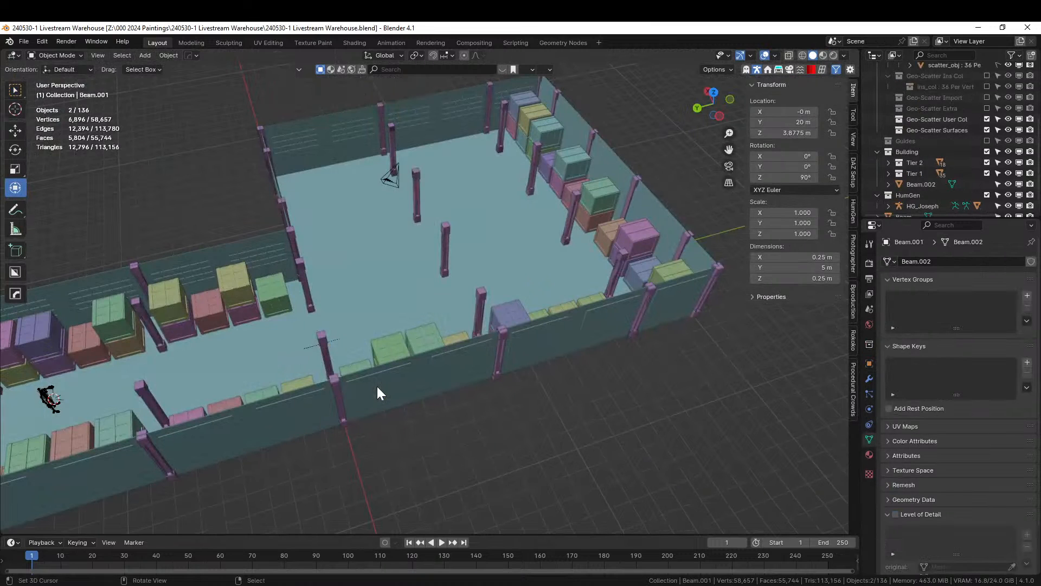
{"action": "key", "text": "KP_7"}
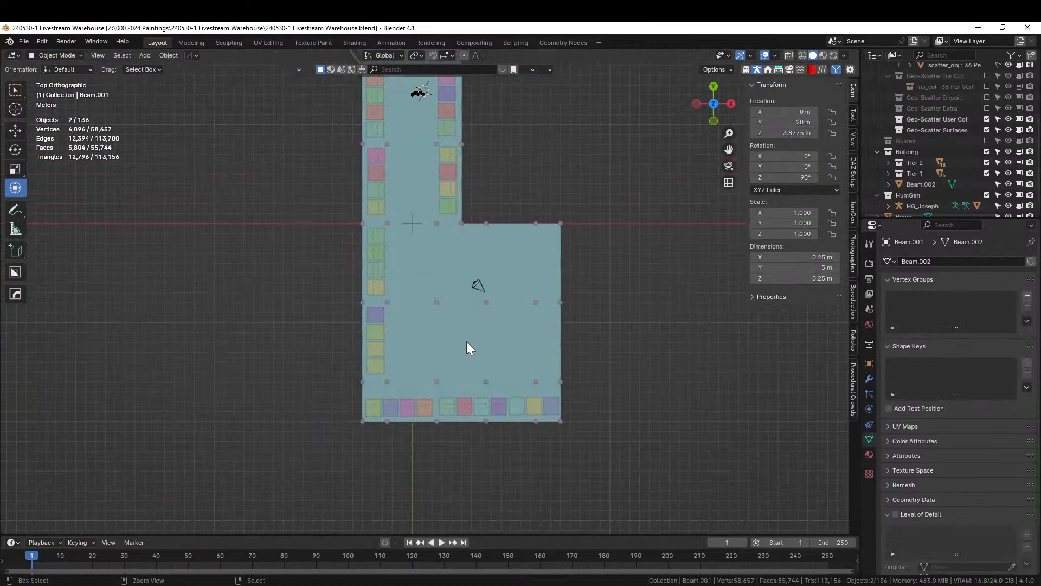
{"action": "scroll", "coordinate": [948, 144], "scroll_direction": "up", "scroll_amount": 4}
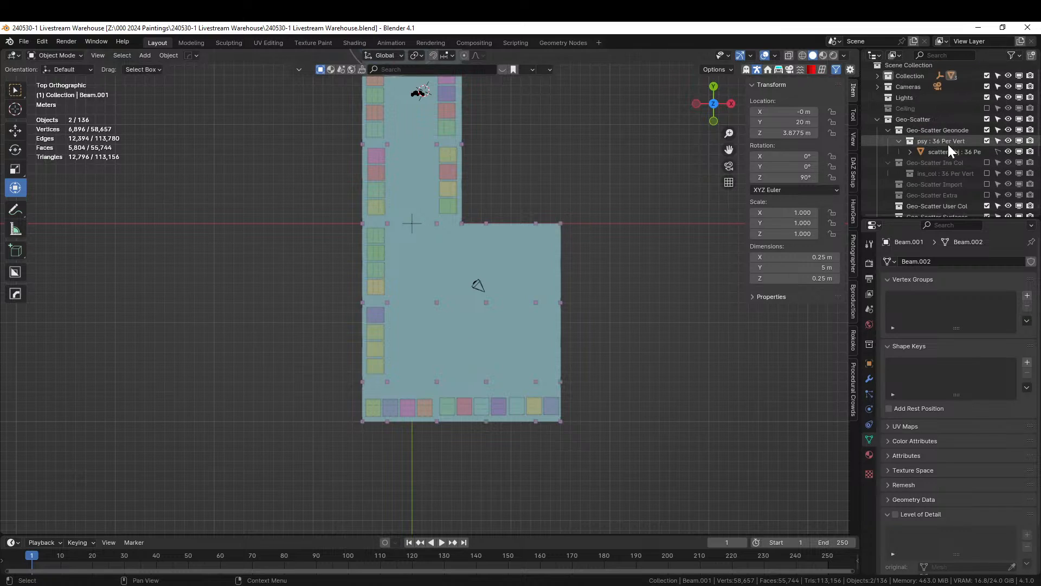
{"action": "scroll", "coordinate": [927, 141], "scroll_direction": "down", "scroll_amount": 3}
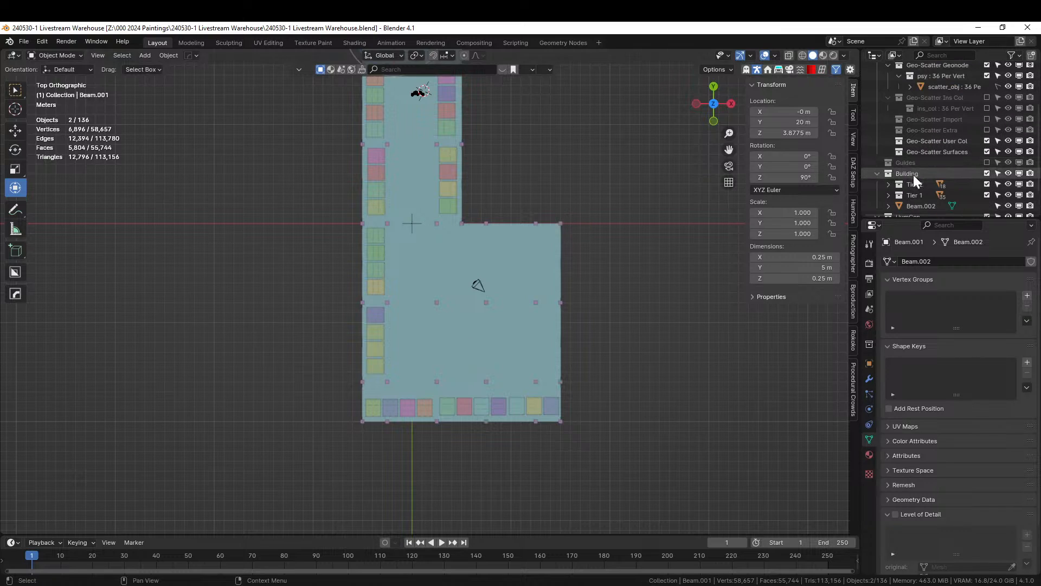
{"action": "left_click", "coordinate": [913, 173]}
{"action": "key", "text": "ctrl+v"}
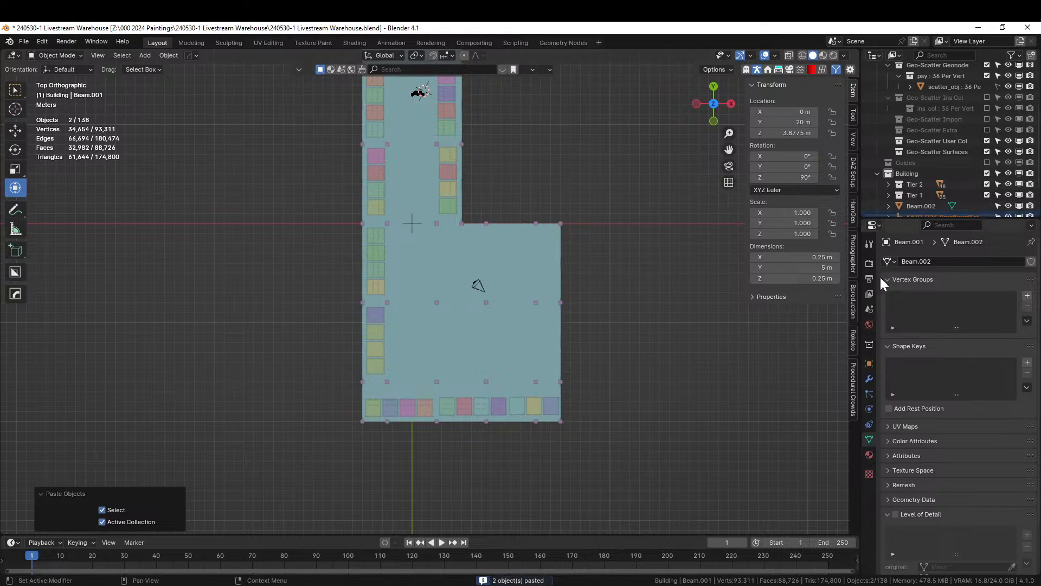
- Clear the barrel set's parent and delete the leftover empty from the Building collection
{"action": "scroll", "coordinate": [942, 176], "scroll_direction": "down", "scroll_amount": 2}
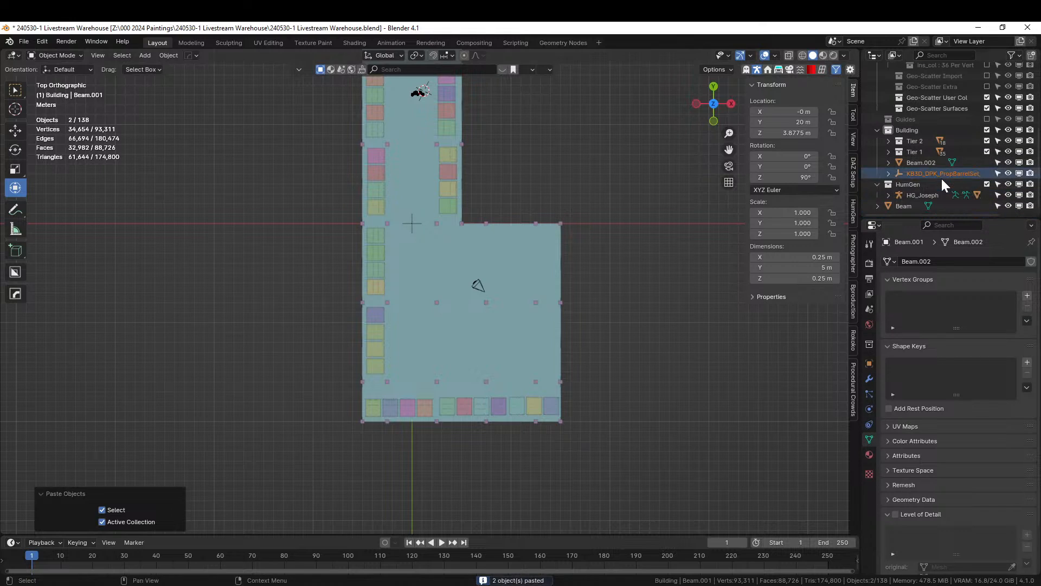
{"action": "left_click", "coordinate": [889, 173]}
{"action": "left_click", "coordinate": [910, 183]}
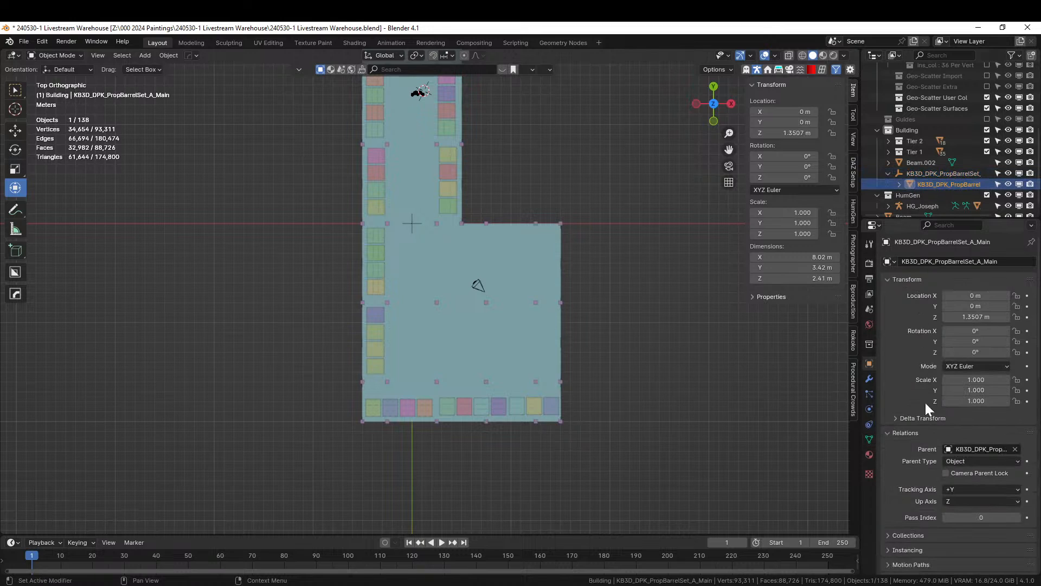
{"action": "left_click", "coordinate": [1014, 449]}
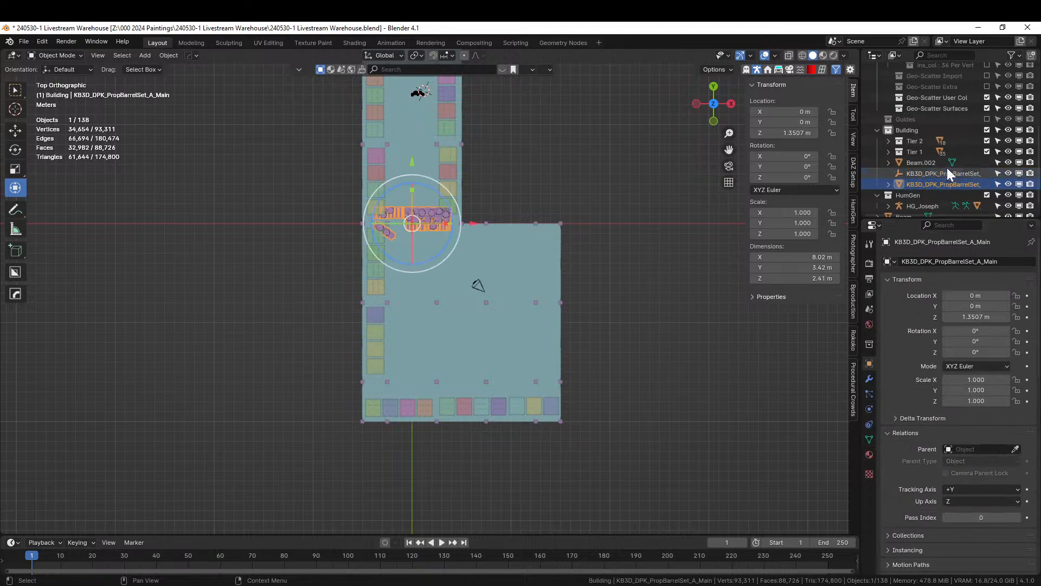
{"action": "left_click", "coordinate": [932, 177]}
{"action": "key", "text": "Delete"}
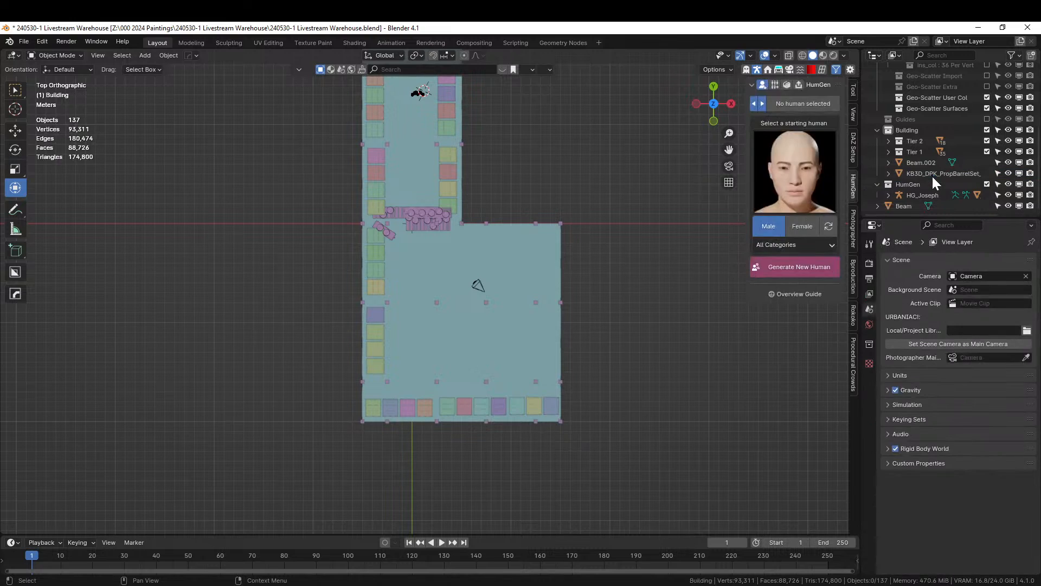
- Rotate the barrel set 180° around the Z axis
{"action": "left_click", "coordinate": [931, 174]}
{"action": "right_click", "coordinate": [422, 216]}
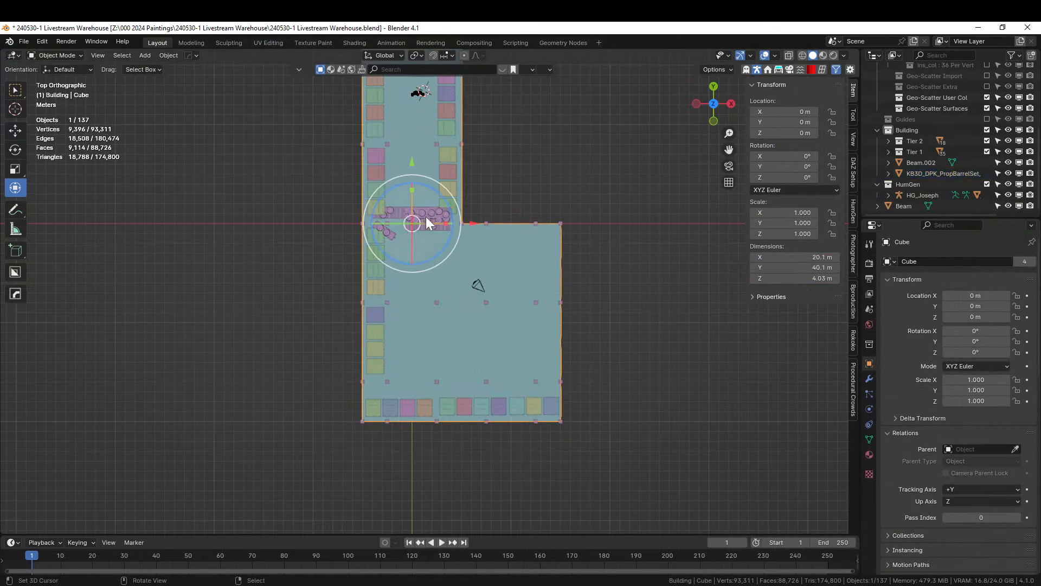
{"action": "right_click", "coordinate": [426, 217]}
{"action": "type", "text": "rz180"}
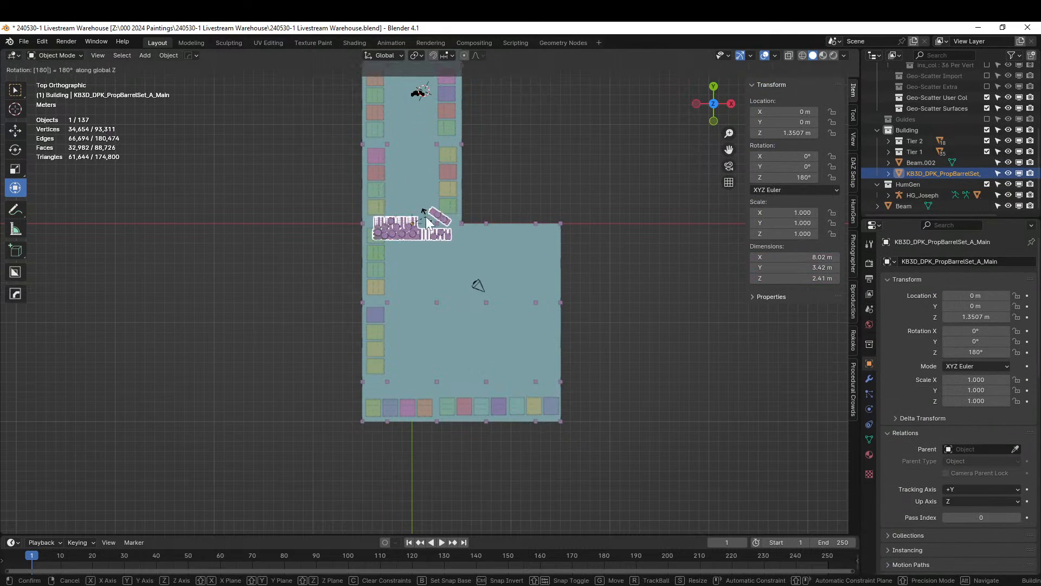
{"action": "key", "text": "Return"}
- Move the barrel set onto the open warehouse floor near the corner crates, to about X 2.65 m and Y -12.62 m
{"action": "key", "text": "g"}
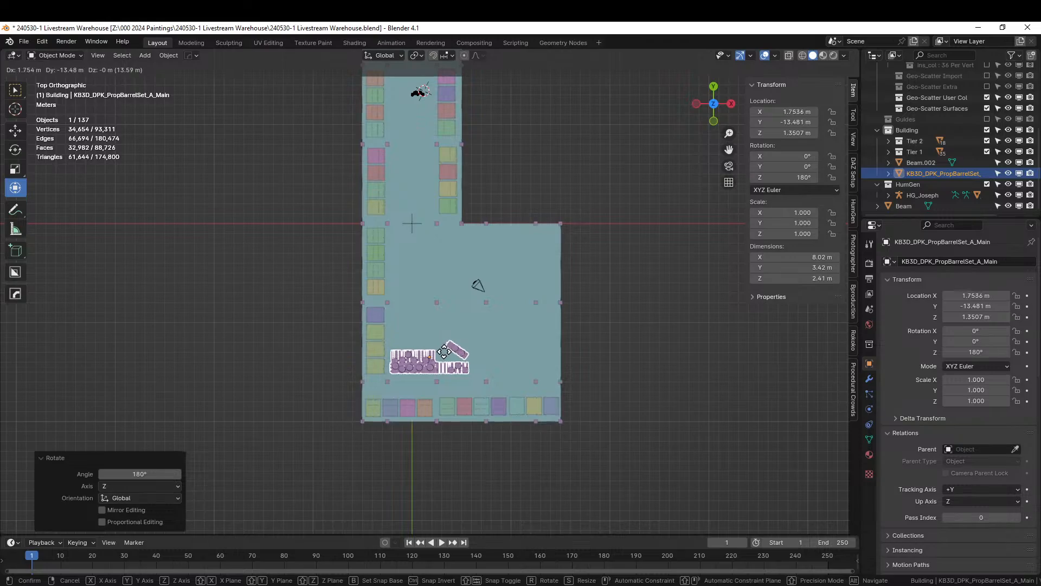
{"action": "left_click", "coordinate": [446, 352]}
{"action": "mouse_move", "coordinate": [446, 353]}
{"action": "middle_mouse_down"}
{"action": "mouse_move", "coordinate": [350, 285]}
{"action": "mouse_move", "coordinate": [346, 255]}
{"action": "mouse_move", "coordinate": [582, 291]}
{"action": "mouse_move", "coordinate": [493, 291]}
{"action": "mouse_move", "coordinate": [450, 271]}
{"action": "mouse_move", "coordinate": [461, 295]}
{"action": "mouse_move", "coordinate": [451, 353]}
{"action": "middle_mouse_up"}
{"action": "scroll", "coordinate": [346, 256], "scroll_direction": "up", "scroll_amount": 6}
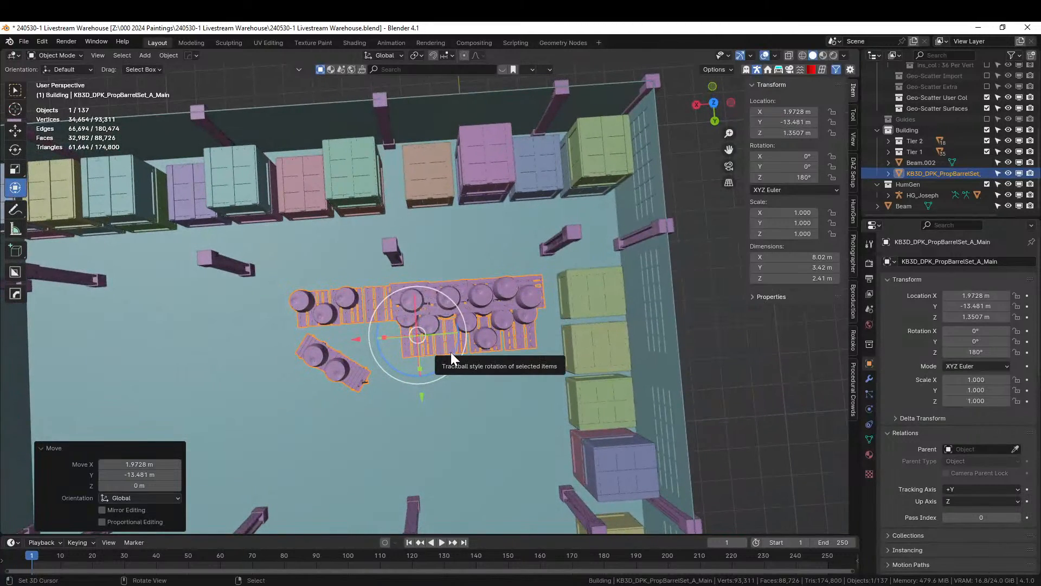
{"action": "key", "text": "KP_7"}
{"action": "key", "text": "g"}
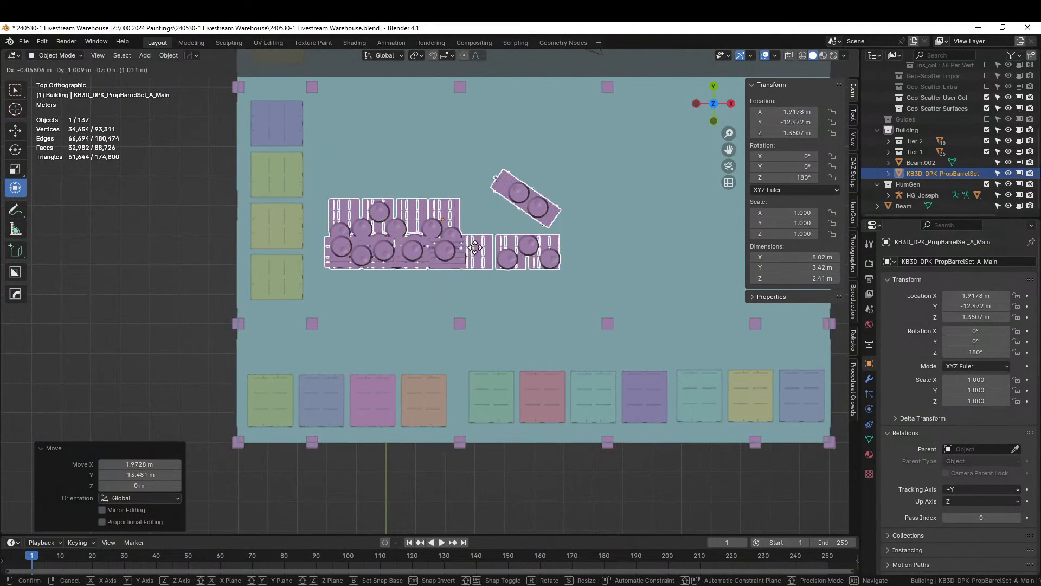
{"action": "left_click", "coordinate": [492, 250]}
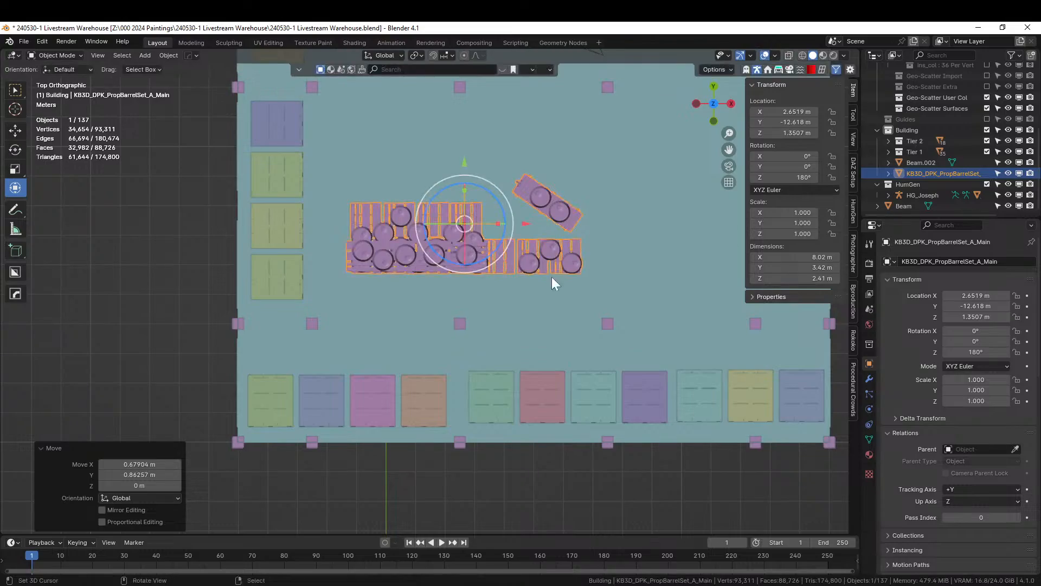
- Lower the barrel set about 0.155 m along Z so its pallets and cart rest on the floor
{"action": "middle_click_drag", "start_coordinate": [623, 293], "coordinate": [418, 183]}
{"action": "scroll", "coordinate": [407, 178], "scroll_direction": "up", "scroll_amount": 5}
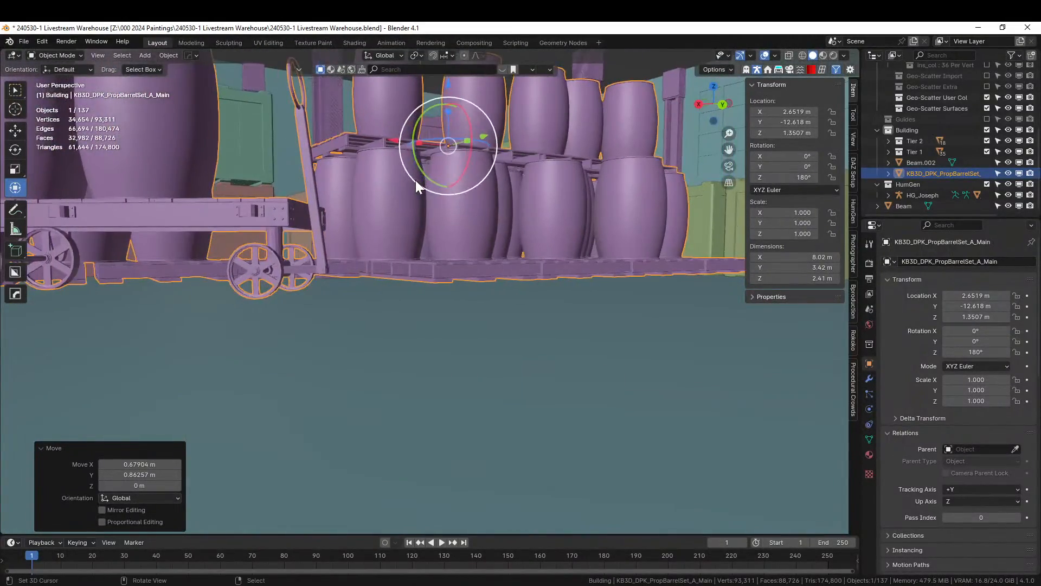
{"action": "scroll", "coordinate": [415, 180], "scroll_direction": "up", "scroll_amount": 2}
{"action": "key", "text": "g"}
{"action": "key", "text": "z"}
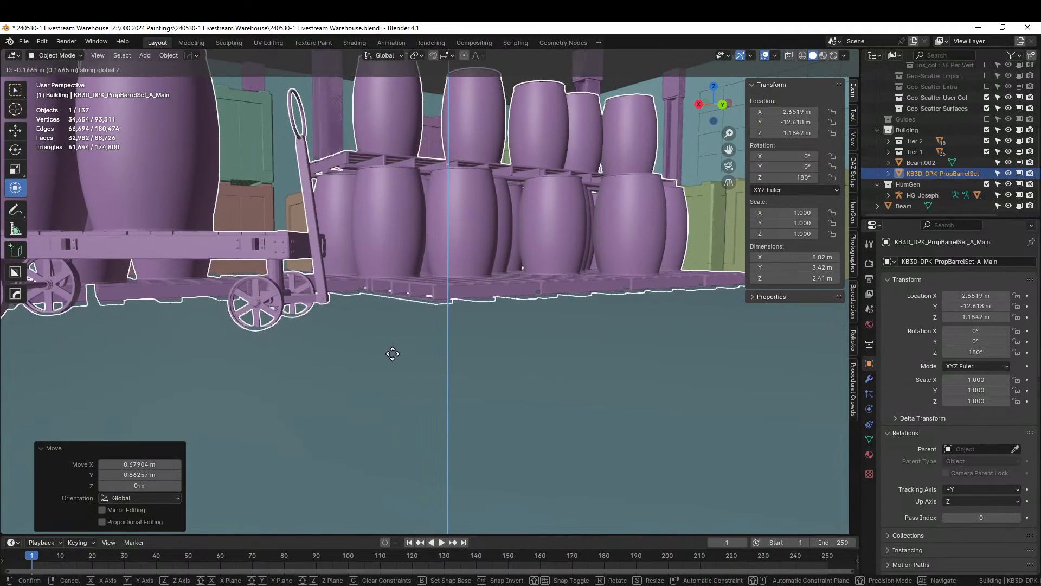
{"action": "left_click", "coordinate": [389, 342]}
{"action": "middle_click_drag", "start_coordinate": [443, 291], "coordinate": [380, 398]}
{"action": "scroll", "coordinate": [409, 344], "scroll_direction": "down", "scroll_amount": 6}
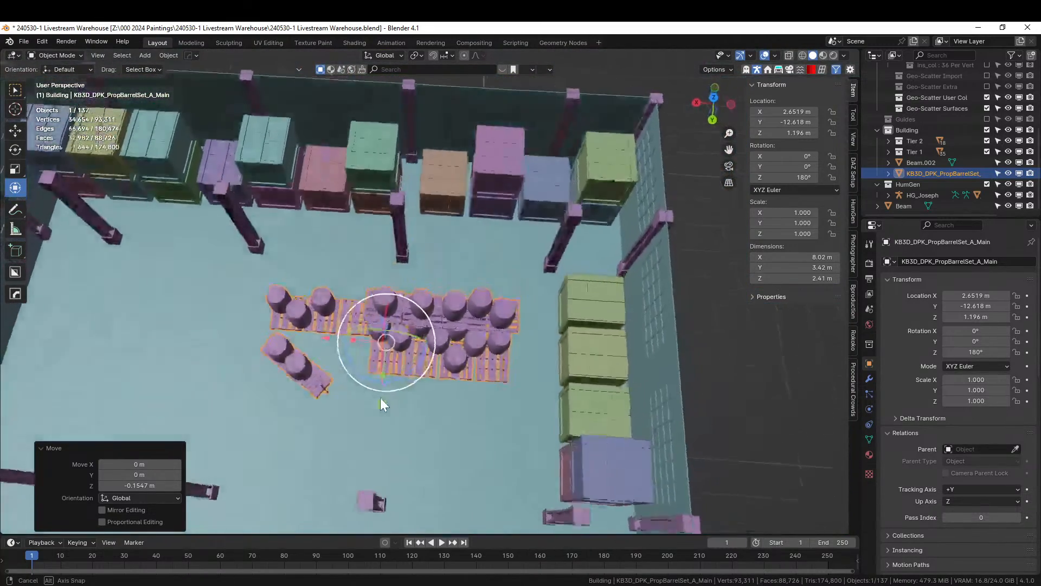
{"action": "scroll", "coordinate": [364, 386], "scroll_direction": "down", "scroll_amount": 3}
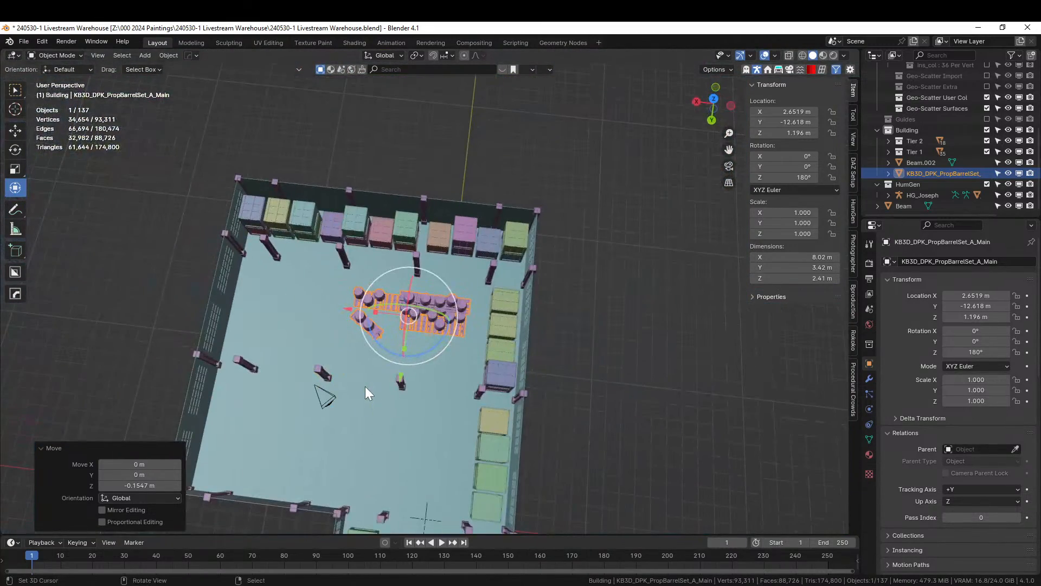
{"action": "middle_click_drag", "start_coordinate": [405, 356], "coordinate": [458, 262]}
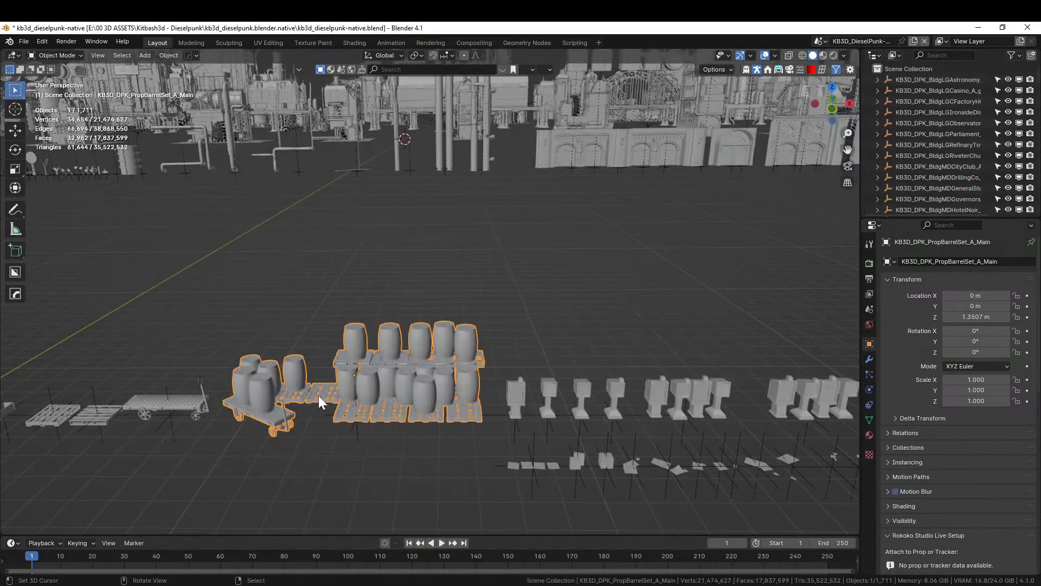
- Switch to the kb3d_dieselpunk-native file and copy the empty flatbed cart from the row of props
{"action": "middle_click_drag", "start_coordinate": [319, 401], "coordinate": [378, 354]}
{"action": "left_click", "coordinate": [395, 358]}
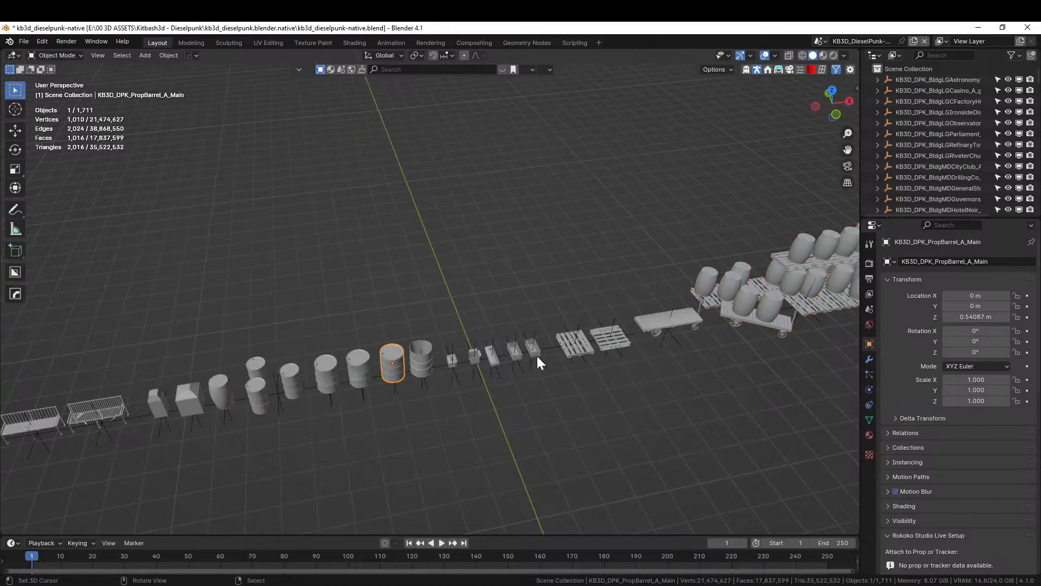
{"action": "scroll", "coordinate": [598, 333], "scroll_direction": "up", "scroll_amount": 3}
{"action": "middle_click_drag", "start_coordinate": [593, 335], "coordinate": [473, 307], "text": "shift"}
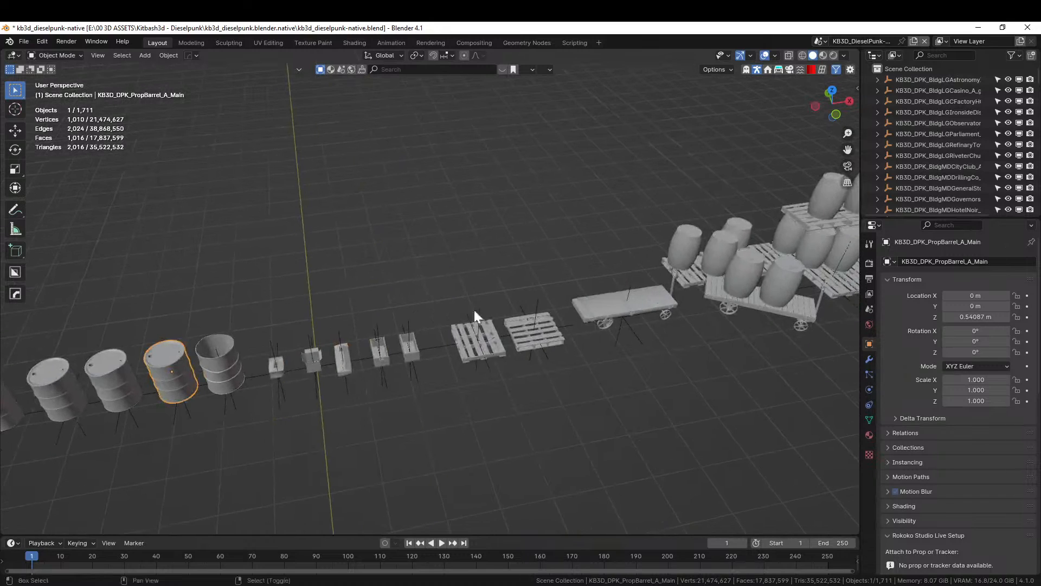
{"action": "left_click", "coordinate": [629, 301]}
{"action": "left_click", "coordinate": [597, 305]}
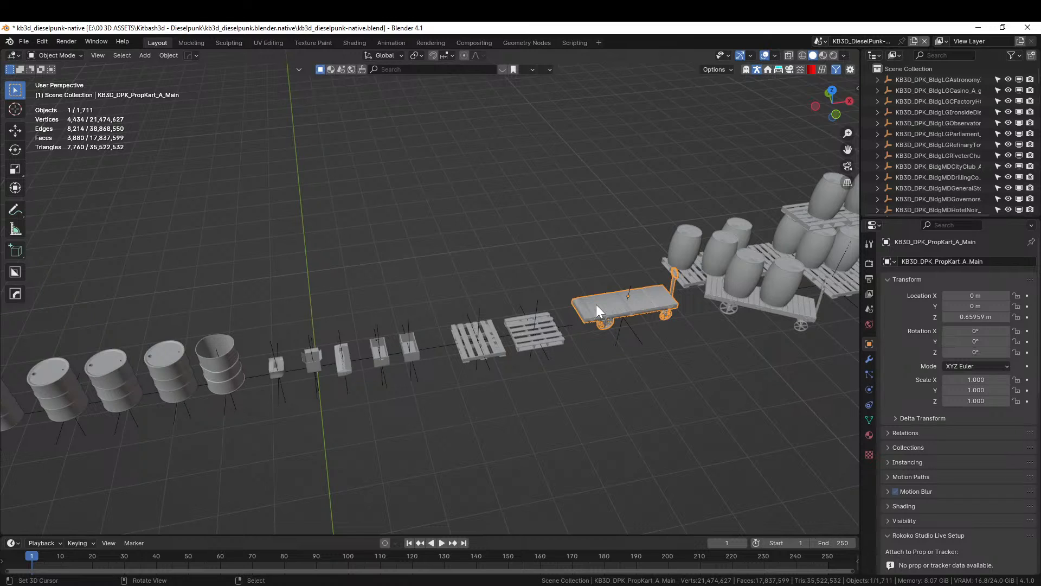
{"action": "middle_click_drag", "start_coordinate": [394, 292], "coordinate": [210, 367], "text": "shift"}
{"action": "scroll", "coordinate": [219, 318], "scroll_direction": "up", "scroll_amount": 2}
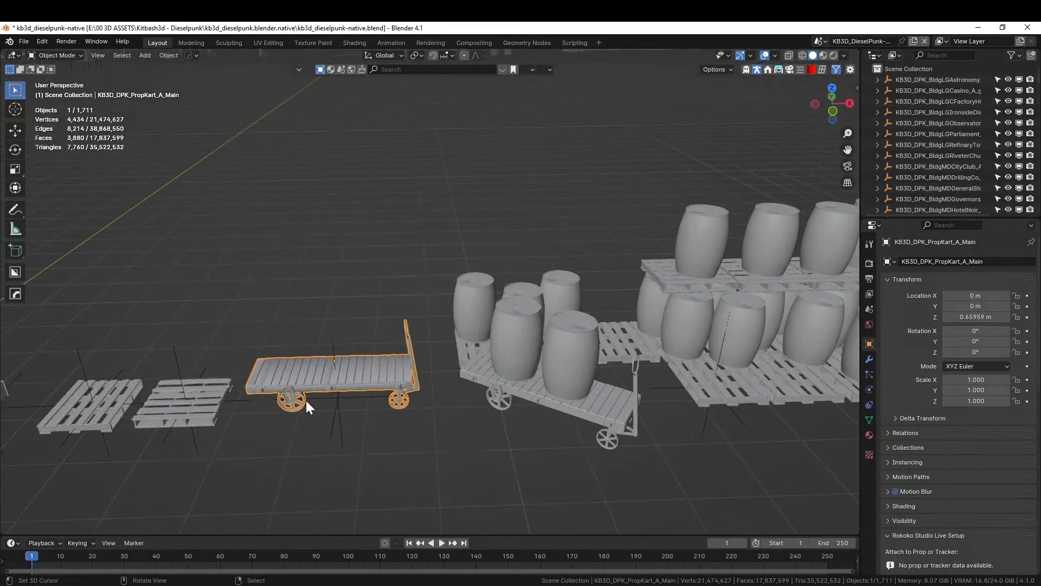
{"action": "key", "text": "ctrl+c"}
{"action": "left_click", "coordinate": [265, 383]}
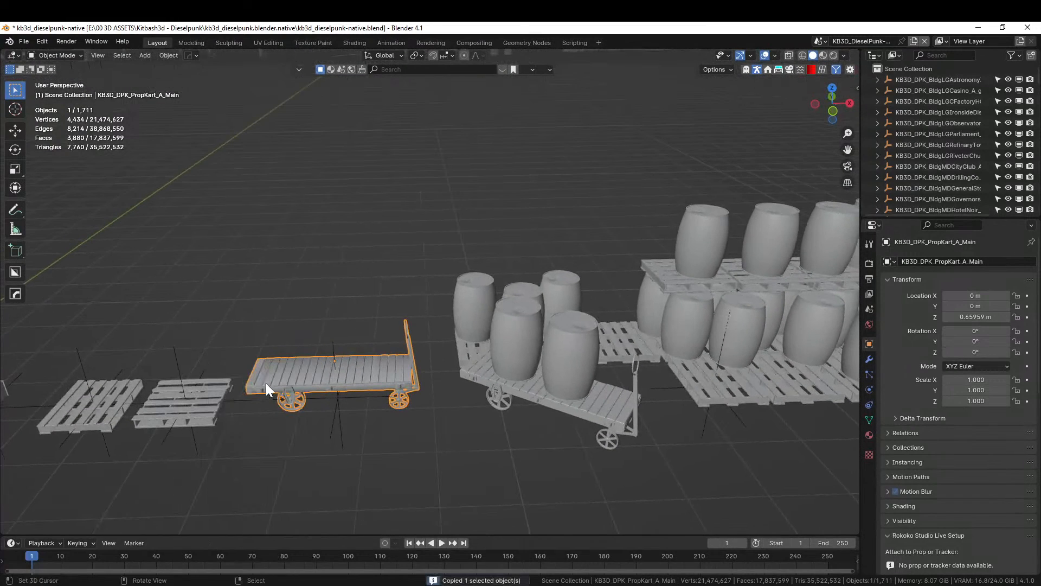
- Return to the warehouse file and paste the flatbed cart into the Building collection
{"action": "key", "text": "alt+Tab"}
{"action": "middle_click_drag", "start_coordinate": [355, 374], "coordinate": [385, 441]}
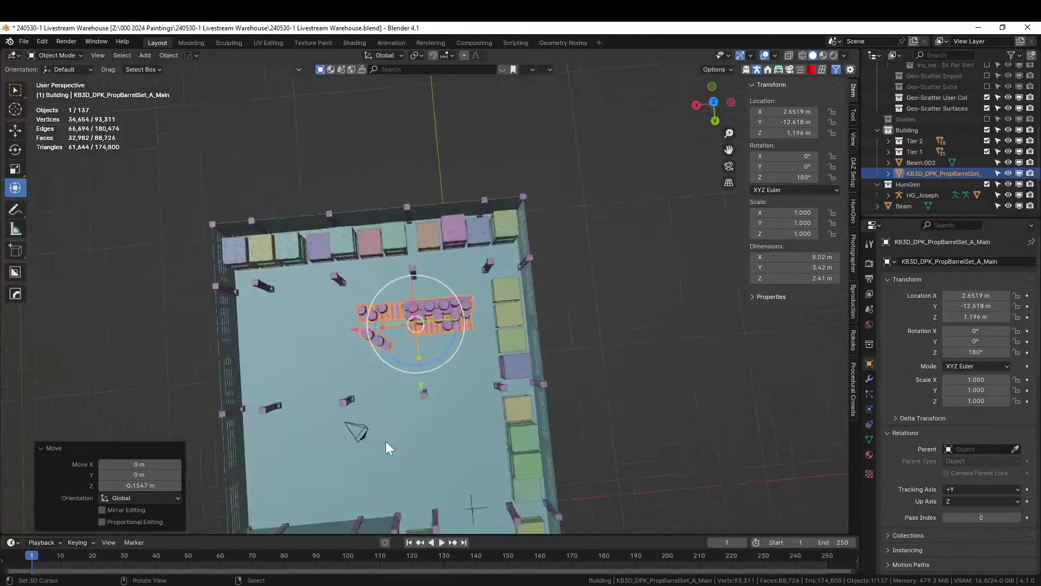
{"action": "left_click", "coordinate": [903, 129]}
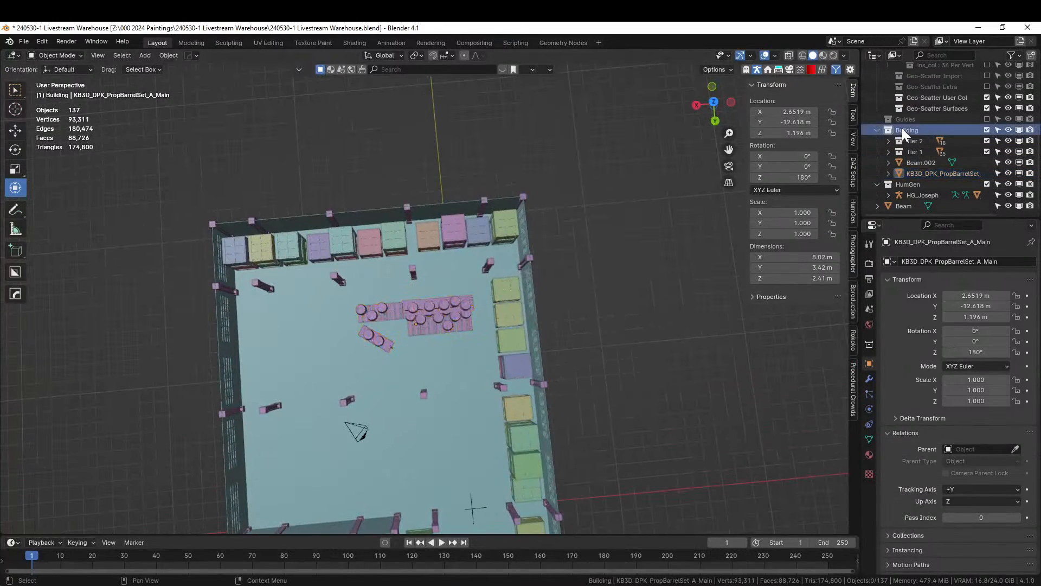
{"action": "key", "text": "ctrl+v"}
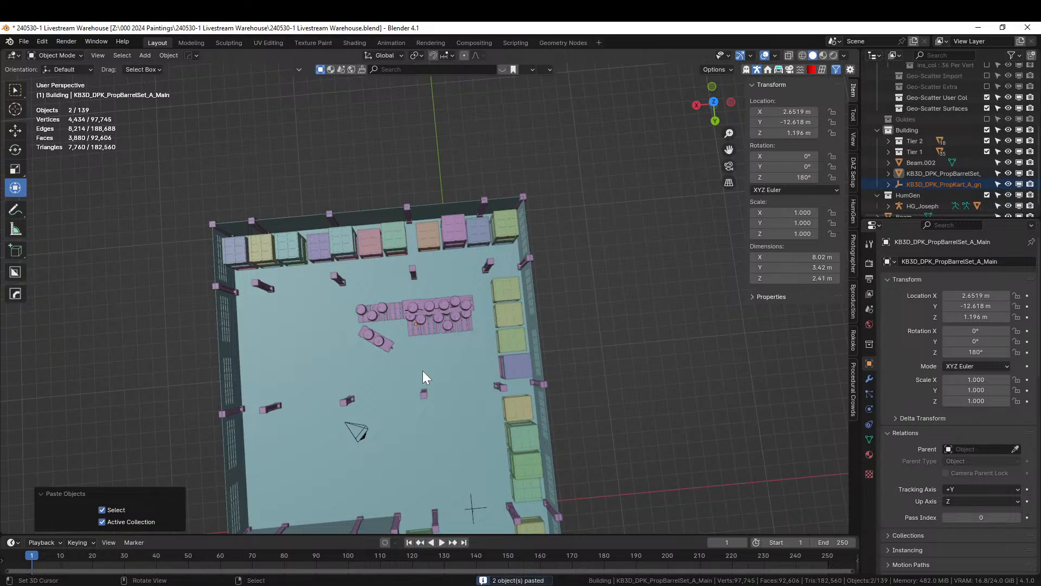
- Clear the flatbed cart's parent and delete its leftover KB3D_DPK_PropKart_A_grp empty
{"action": "left_click", "coordinate": [932, 185]}
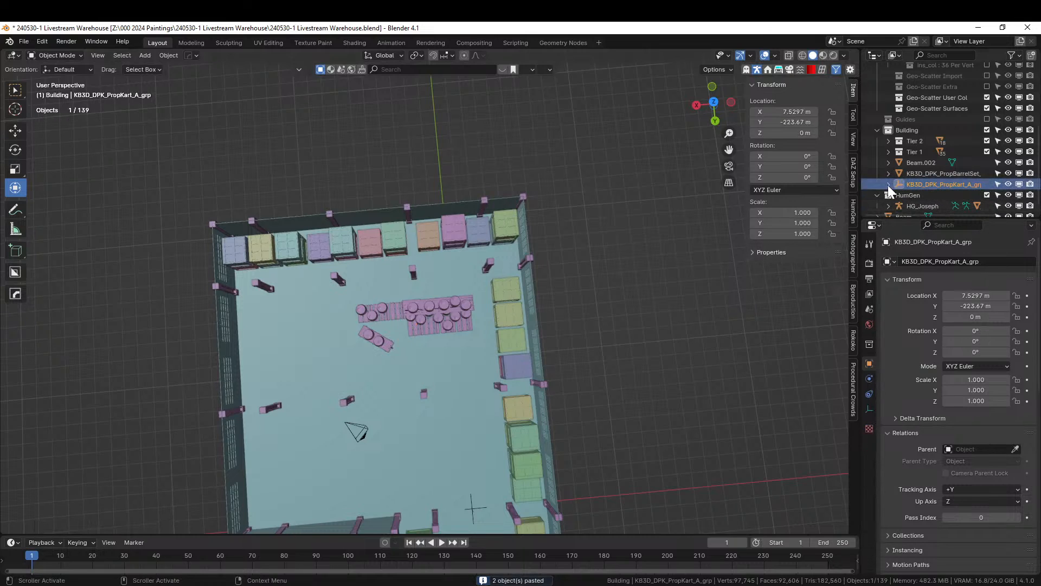
{"action": "left_click", "coordinate": [887, 185]}
{"action": "left_click", "coordinate": [912, 194]}
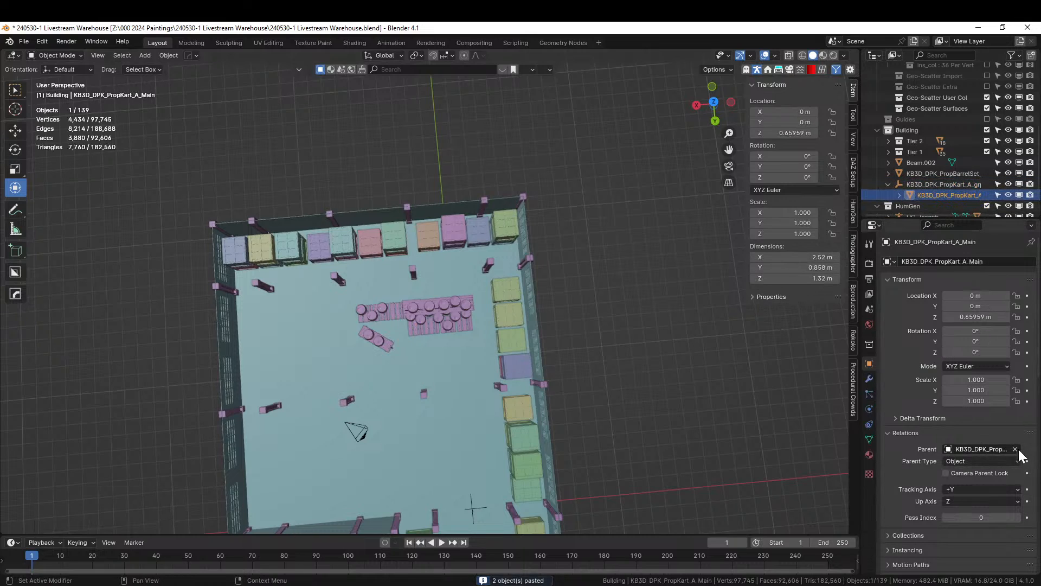
{"action": "left_click", "coordinate": [1015, 449]}
{"action": "left_click", "coordinate": [927, 185]}
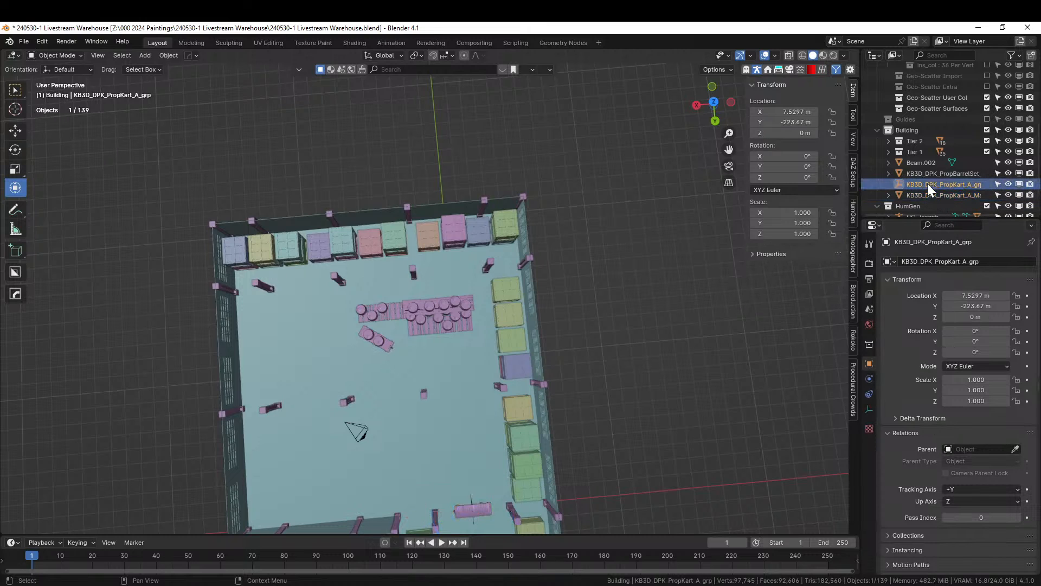
{"action": "key", "text": "x"}
- Place the flatbed cart near the floor's inner corner, at about X 3.58 m and Y -2.66 m, with a Z rotation of about -302°
{"action": "left_click", "coordinate": [927, 183]}
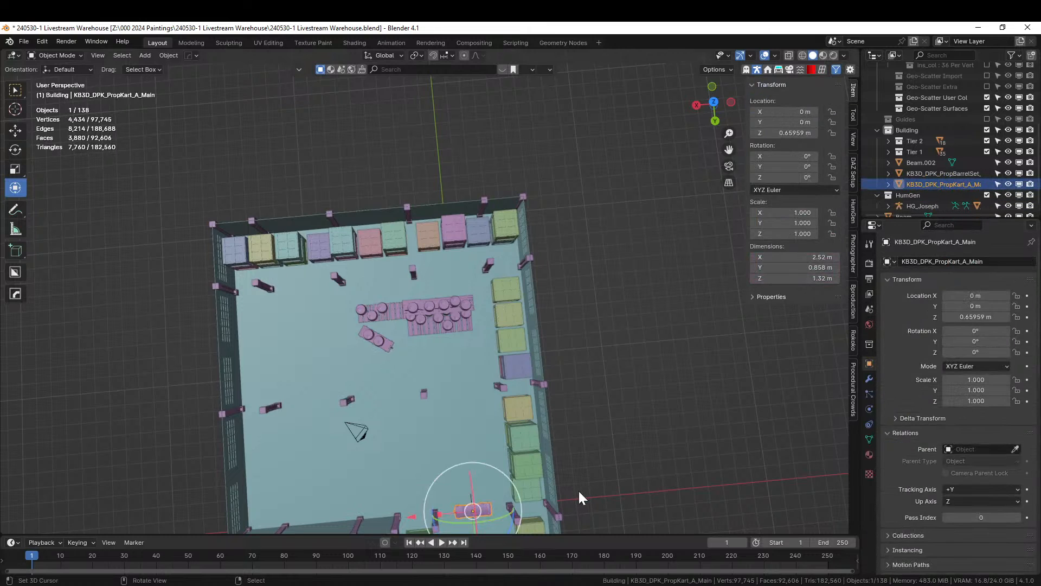
{"action": "key", "text": "KP_7"}
{"action": "middle_click_drag", "start_coordinate": [560, 325], "coordinate": [545, 455], "text": "shift"}
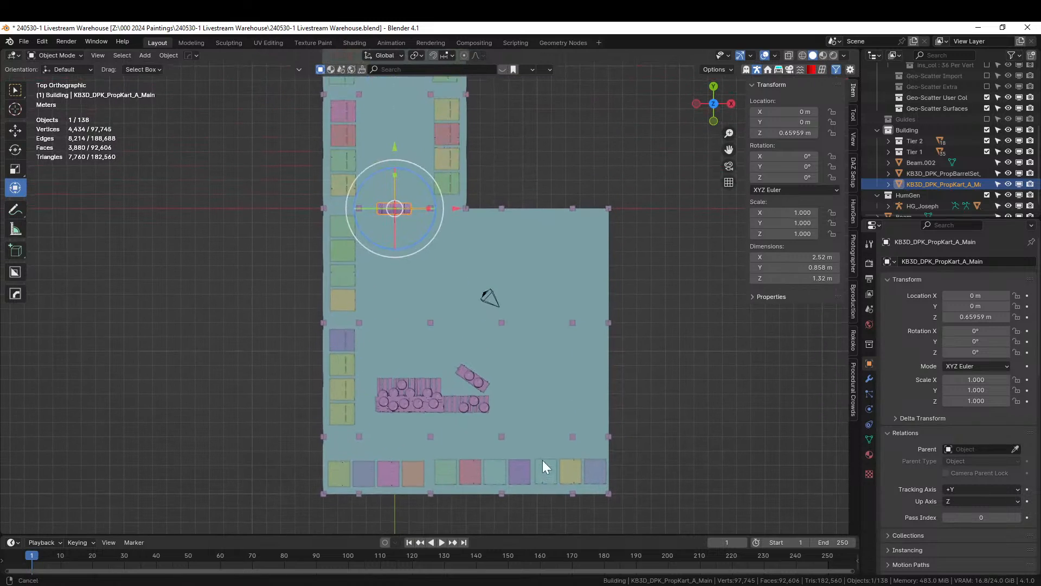
{"action": "key", "text": "g"}
{"action": "left_click", "coordinate": [560, 411]}
{"action": "key", "text": "r"}
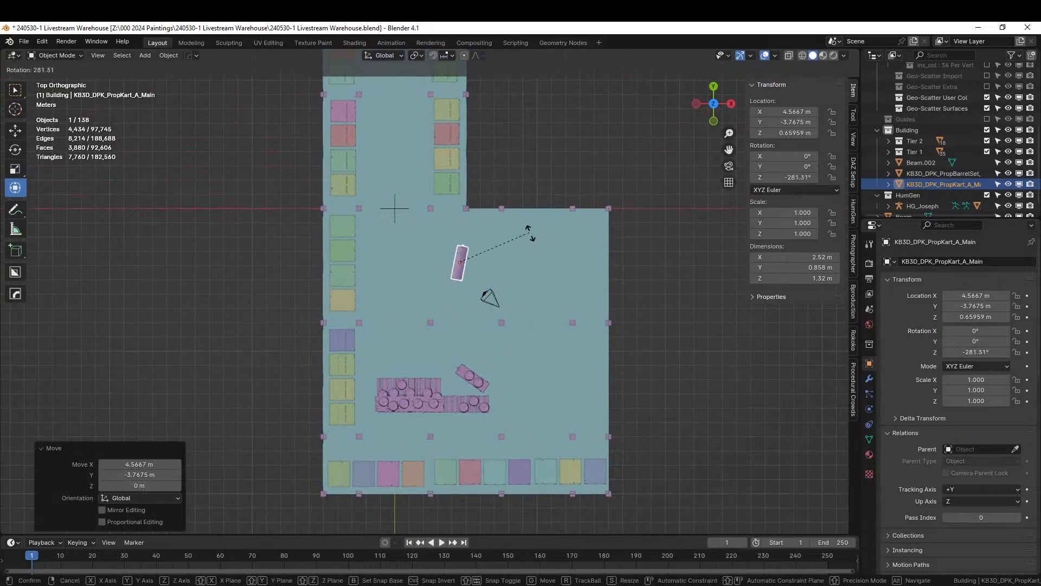
{"action": "left_click", "coordinate": [529, 236]}
{"action": "key", "text": "g"}
{"action": "left_click", "coordinate": [513, 233]}
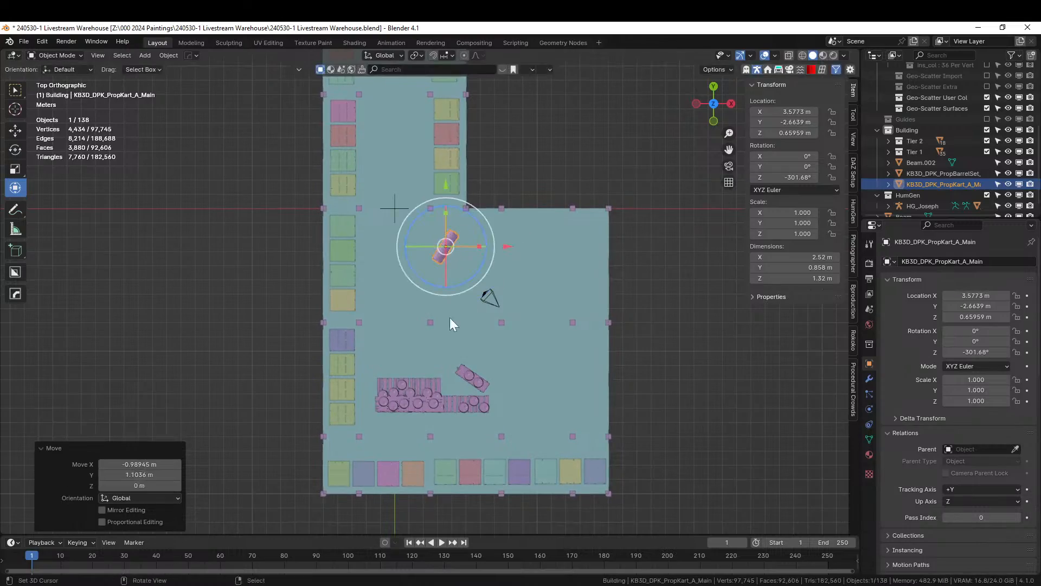
- Lower the flatbed cart about 0.014 m along Z so its wheels rest on the warehouse floor, and save the file
{"action": "middle_click_drag", "start_coordinate": [453, 325], "coordinate": [513, 421]}
{"action": "scroll", "coordinate": [386, 367], "scroll_direction": "up", "scroll_amount": 3}
{"action": "scroll", "coordinate": [382, 361], "scroll_direction": "up", "scroll_amount": 4}
{"action": "key", "text": "g"}
{"action": "key", "text": "z"}
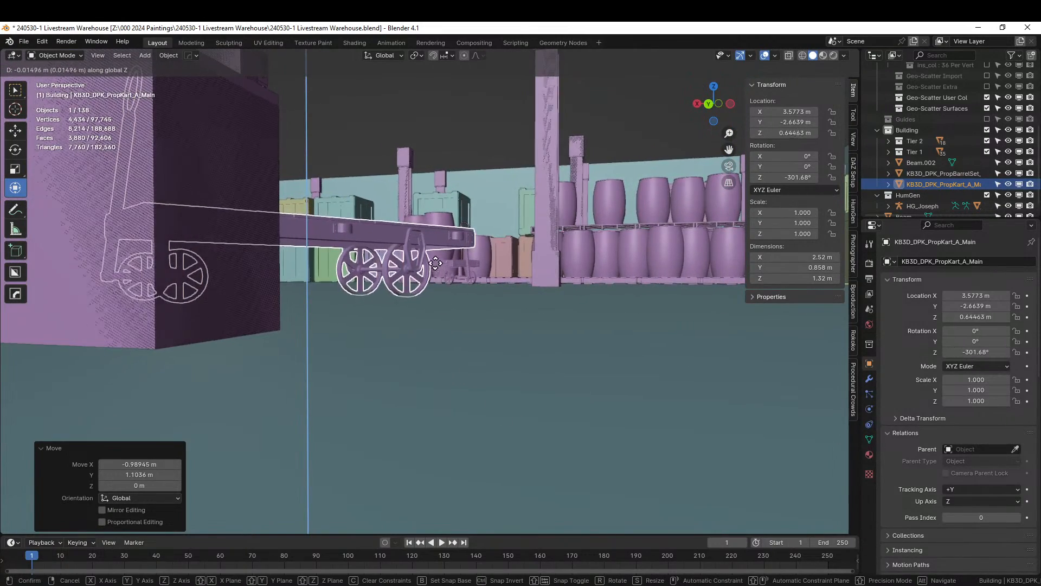
{"action": "left_click", "coordinate": [436, 264]}
{"action": "middle_click_drag", "start_coordinate": [435, 263], "coordinate": [434, 359]}
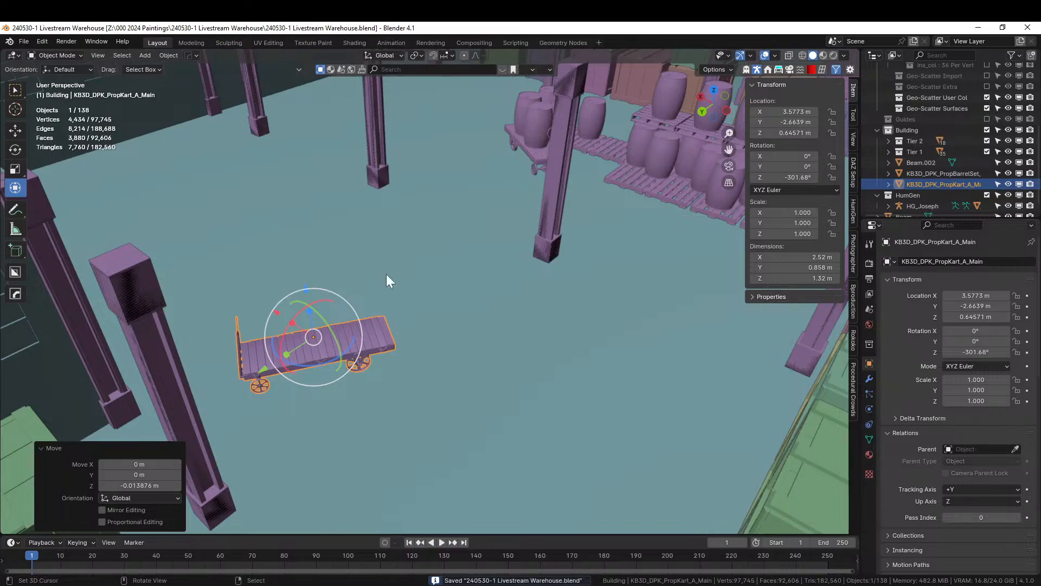
- Switch to the kb3d_dieselpunk-native file and copy the wooden pallet right beside the empty flatbed cart
{"action": "middle_click_drag", "start_coordinate": [386, 274], "coordinate": [446, 310]}
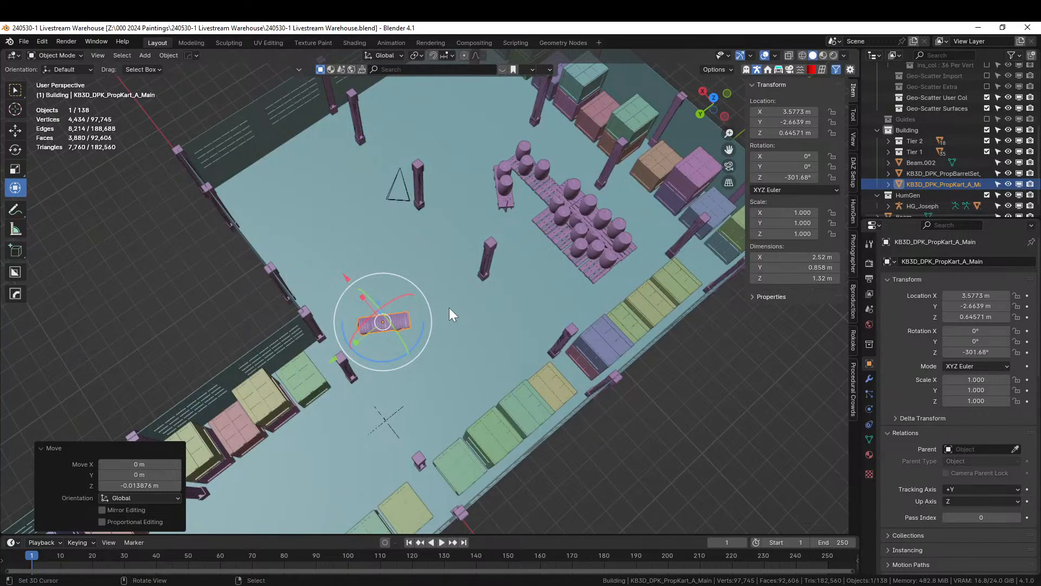
{"action": "middle_click_drag", "start_coordinate": [462, 310], "coordinate": [395, 314]}
{"action": "scroll", "coordinate": [483, 301], "scroll_direction": "up", "scroll_amount": 5}
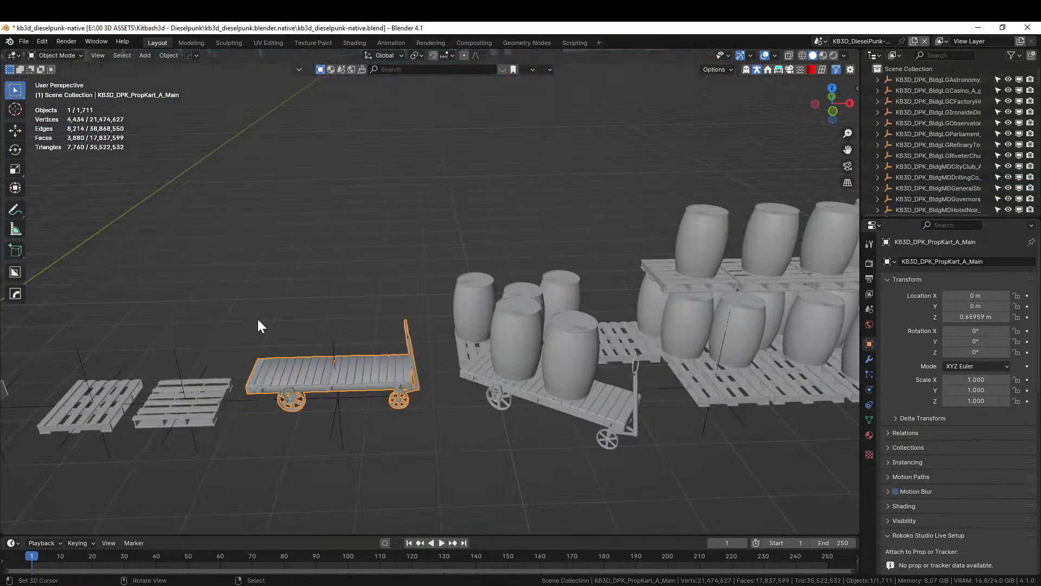
{"action": "middle_click_drag", "start_coordinate": [259, 319], "coordinate": [395, 347]}
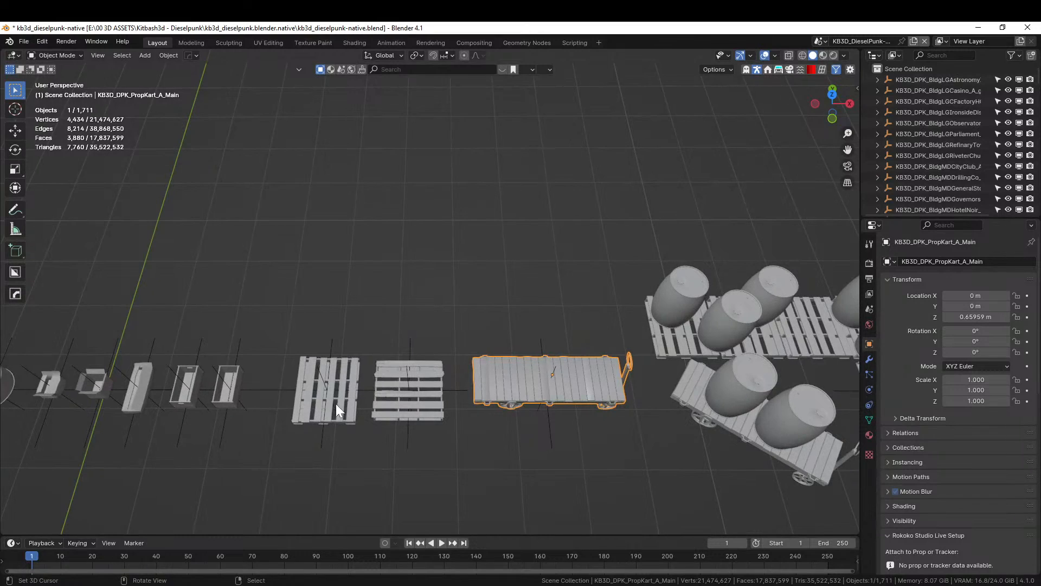
{"action": "left_click", "coordinate": [390, 395]}
{"action": "key", "text": "ctrl+c"}
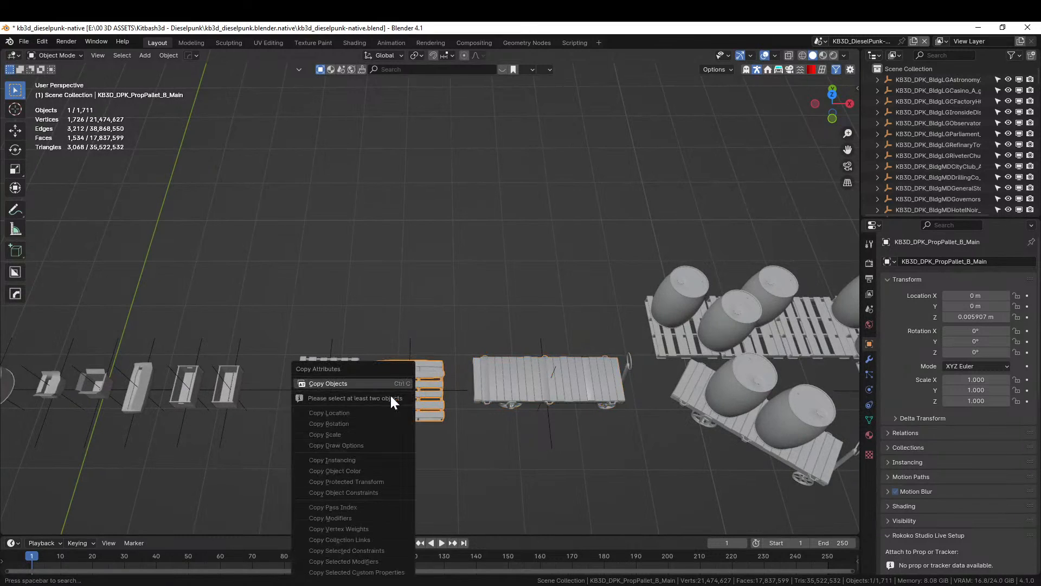
{"action": "left_click", "coordinate": [384, 382]}
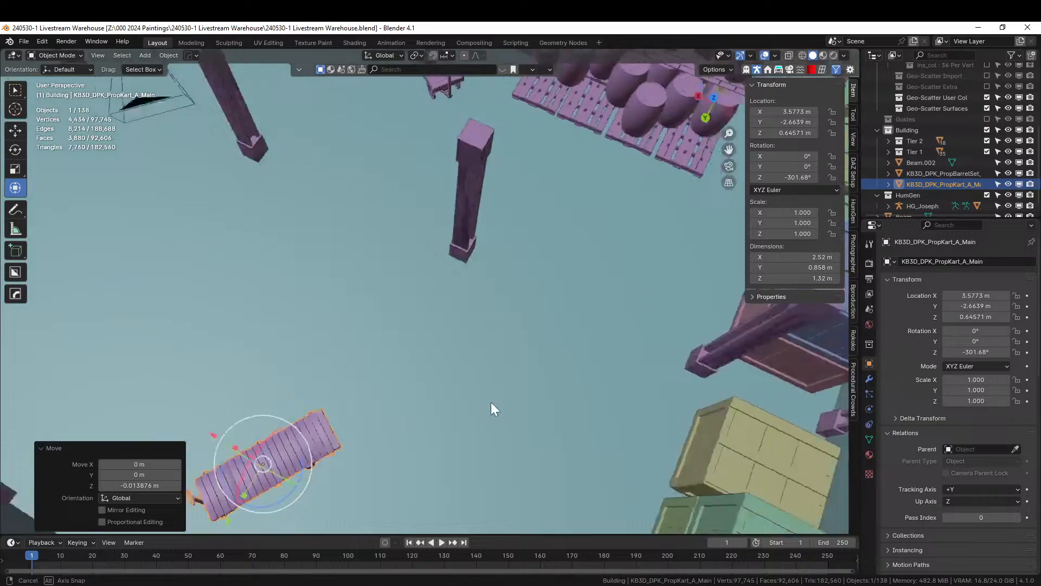
- Return to the warehouse file and paste the pallet into the Building collection
{"action": "middle_click_drag", "start_coordinate": [490, 401], "coordinate": [749, 237]}
{"action": "key", "text": "KP_7"}
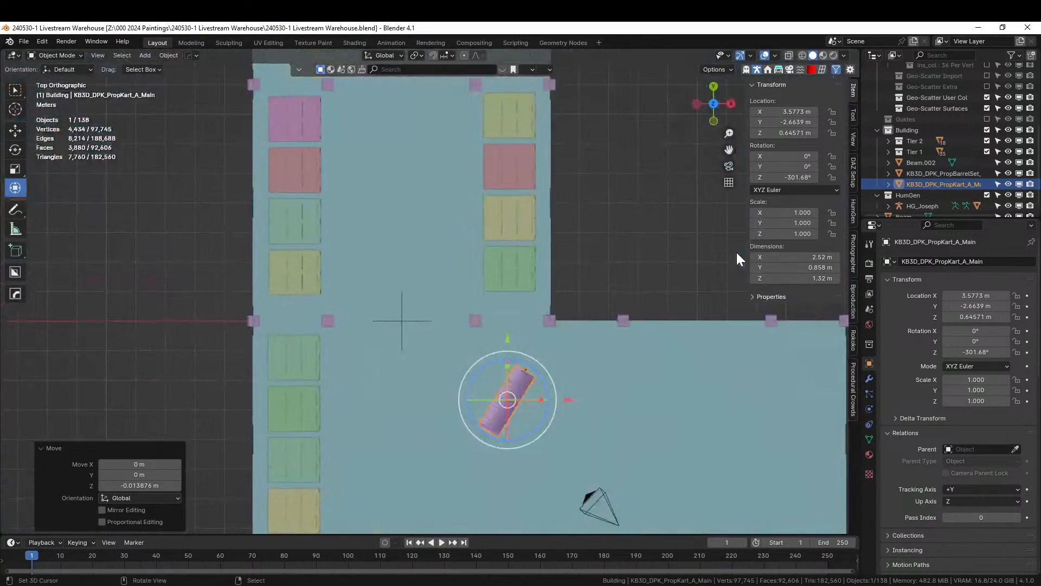
{"action": "scroll", "coordinate": [507, 313], "scroll_direction": "down", "scroll_amount": 1}
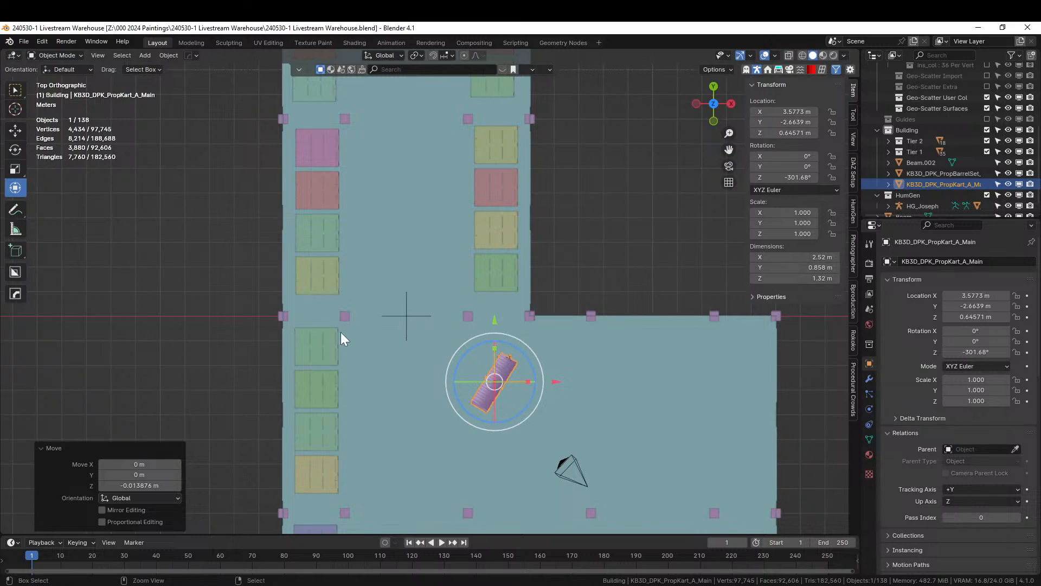
{"action": "key", "text": "ctrl+v"}
- Clear the pallet's parent and delete its leftover KB3D_DPK_PropPallet_B_grp empty
{"action": "left_click", "coordinate": [915, 193]}
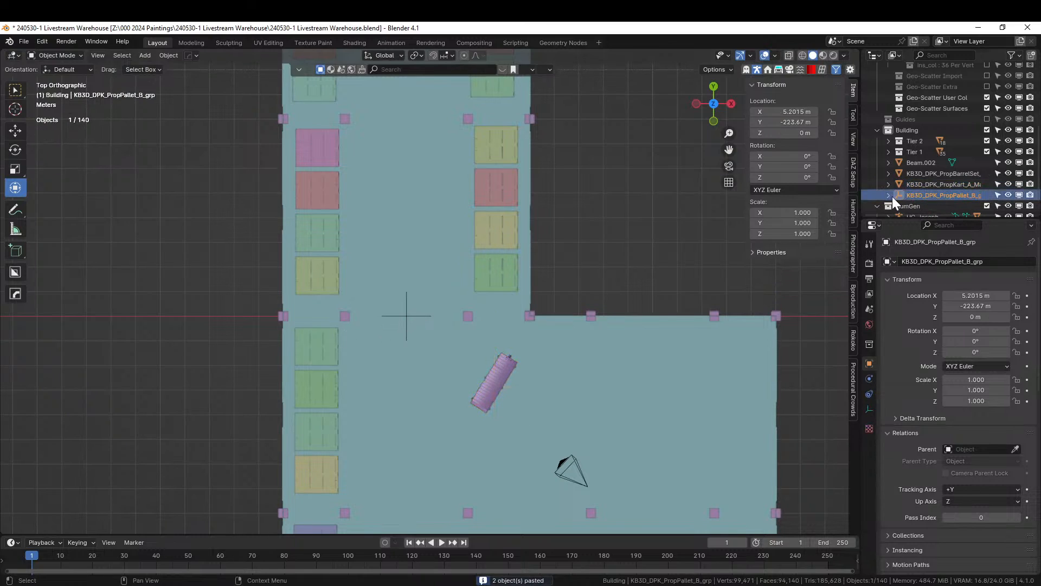
{"action": "left_click", "coordinate": [888, 194]}
{"action": "left_click", "coordinate": [924, 207]}
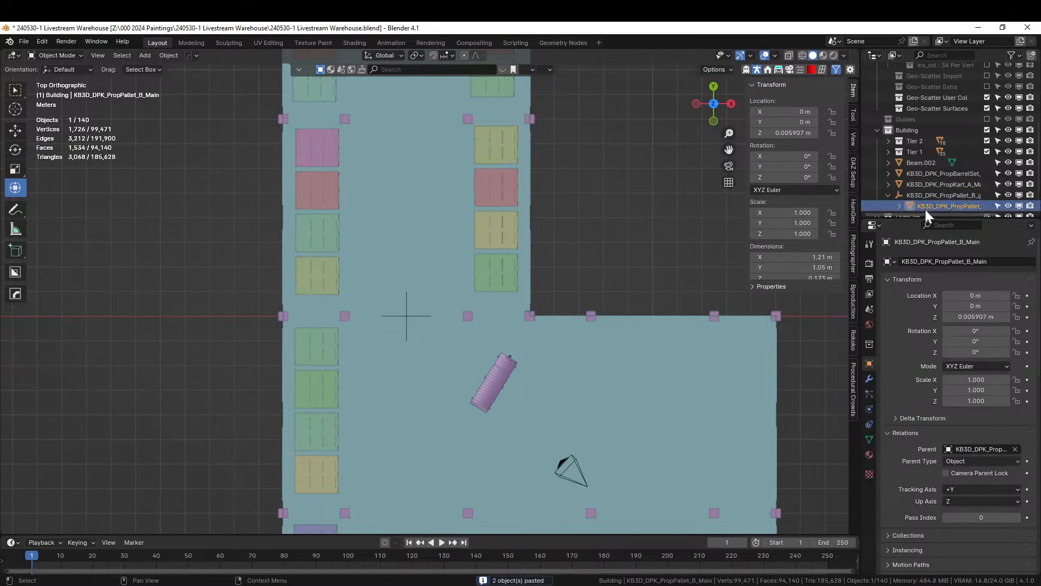
{"action": "left_click", "coordinate": [1014, 449]}
{"action": "left_click", "coordinate": [932, 194]}
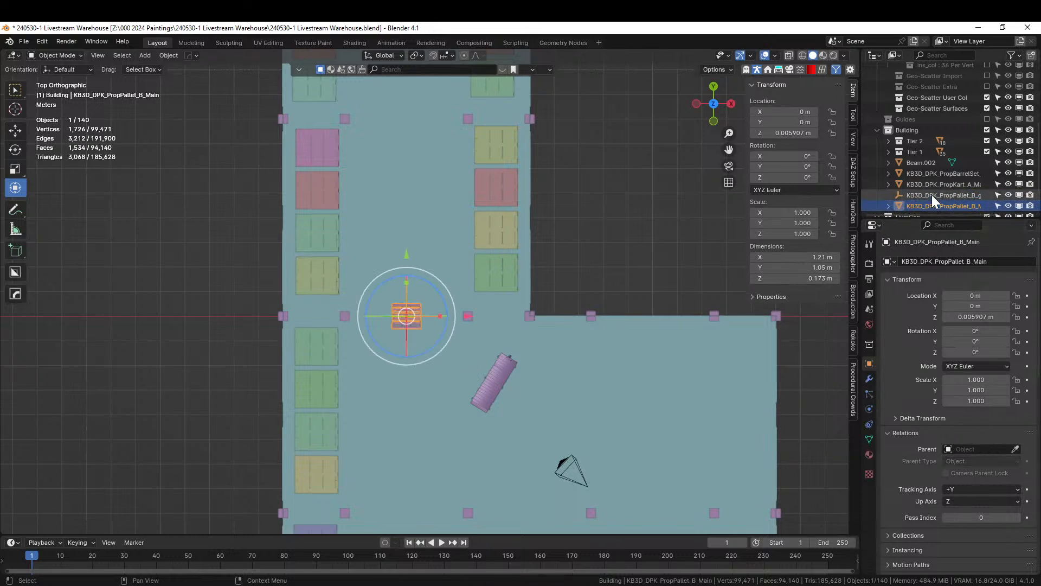
{"action": "key", "text": "Delete"}
- Raise the pallet about 0.075 m so it sits on the floor and rotate it about 7.9° around Z
{"action": "left_click", "coordinate": [407, 314]}
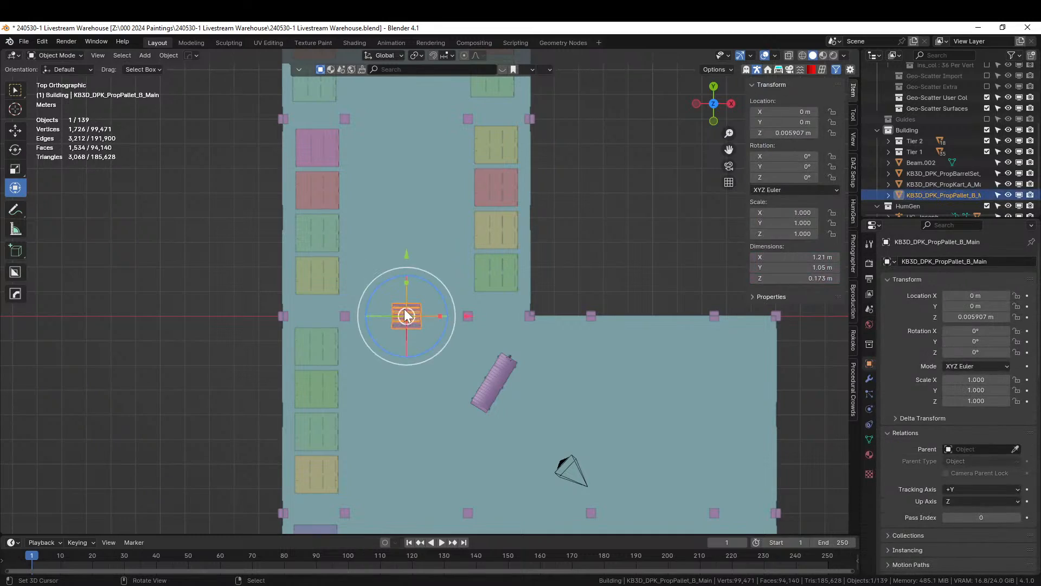
{"action": "key", "text": "KP_Decimal"}
{"action": "middle_click_drag", "start_coordinate": [405, 312], "coordinate": [512, 270]}
{"action": "key", "text": "g"}
{"action": "key", "text": "z"}
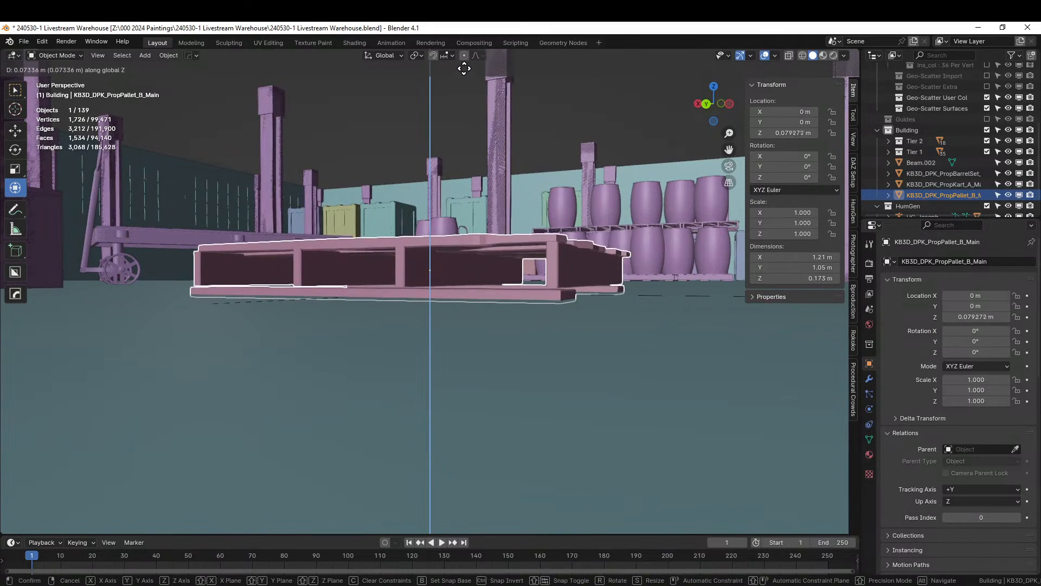
{"action": "left_click", "coordinate": [465, 65]}
{"action": "middle_click_drag", "start_coordinate": [472, 105], "coordinate": [436, 238]}
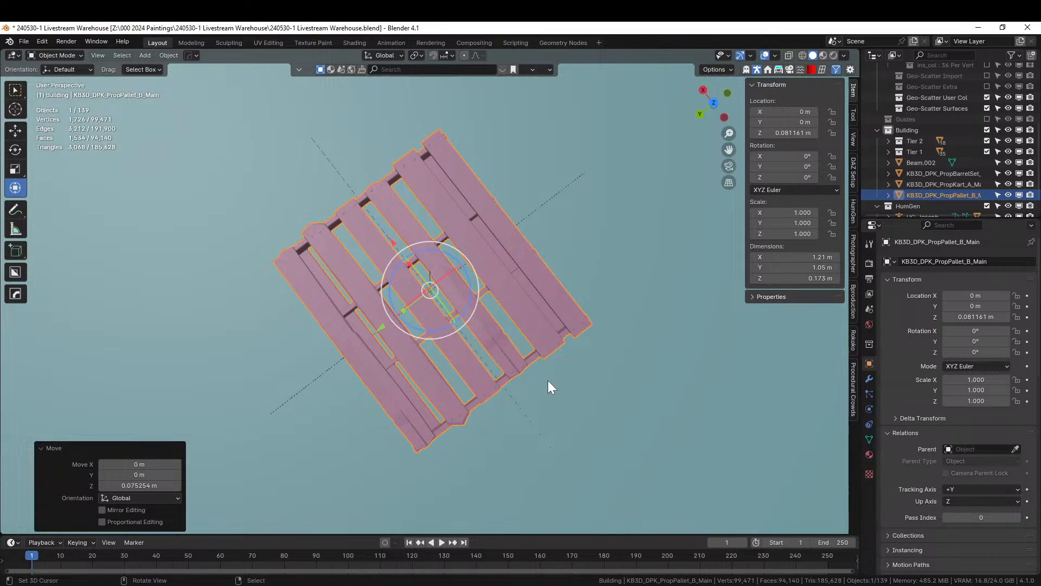
{"action": "key", "text": "r"}
{"action": "key", "text": "z"}
{"action": "left_click", "coordinate": [564, 370]}
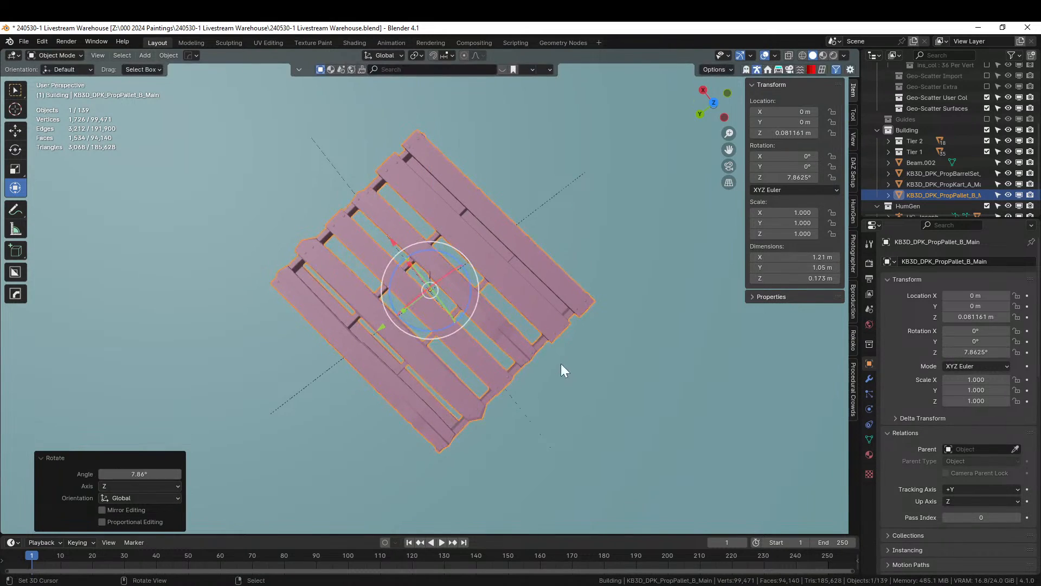
- Select all objects in the Tier 1 collection and randomly deselect them with a ratio of 0.5 and seed 2
{"action": "middle_click_drag", "start_coordinate": [562, 364], "coordinate": [482, 217]}
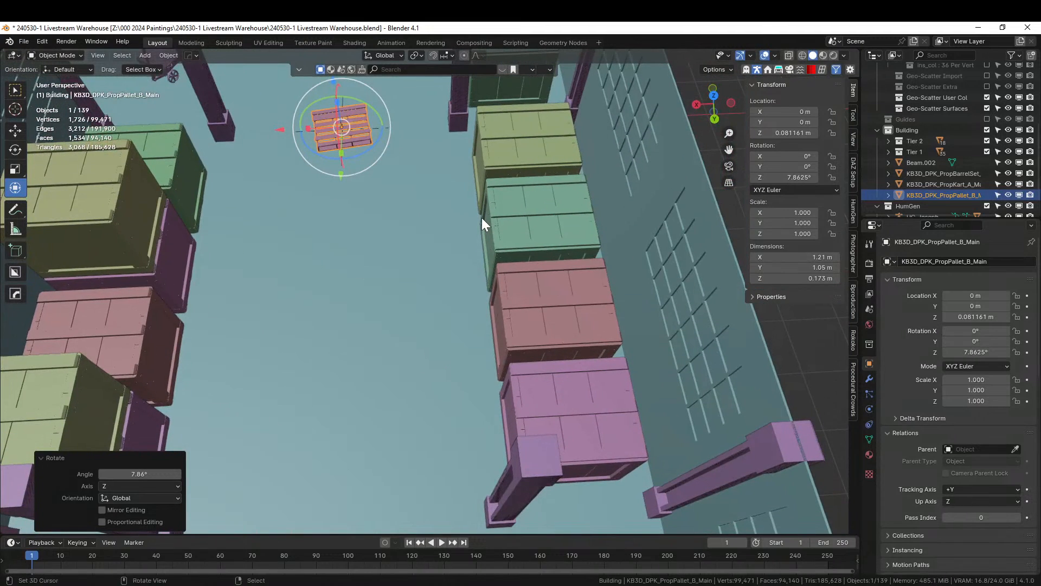
{"action": "key", "text": "KP_7"}
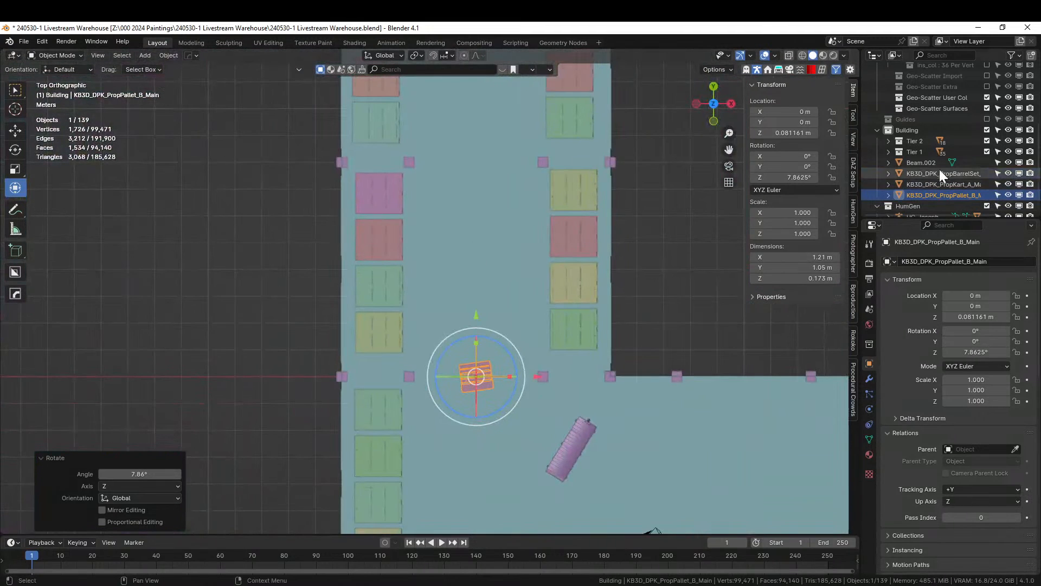
{"action": "left_click", "coordinate": [922, 152]}
{"action": "right_click", "coordinate": [922, 151]}
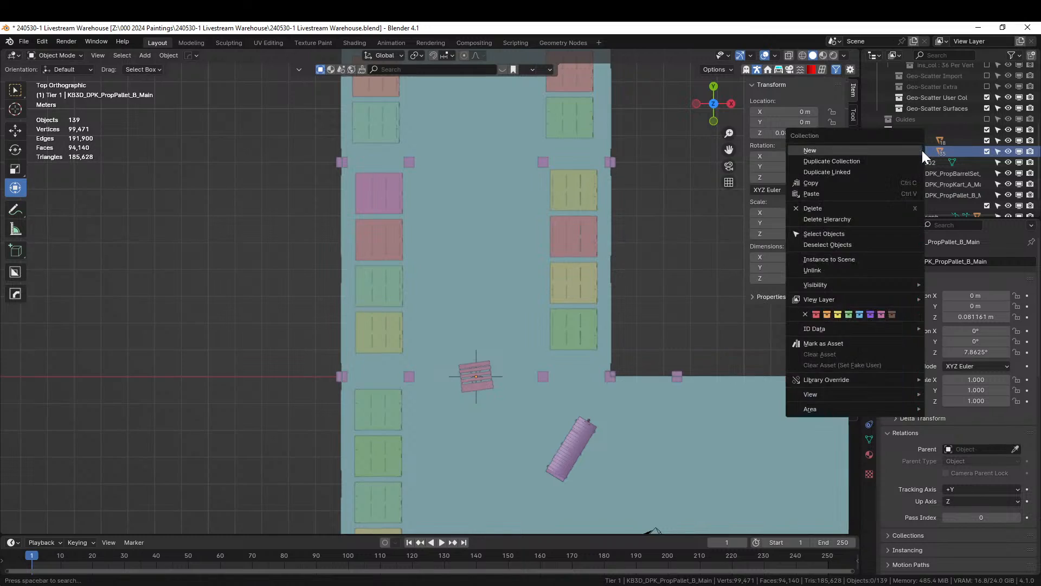
{"action": "left_click", "coordinate": [841, 233]}
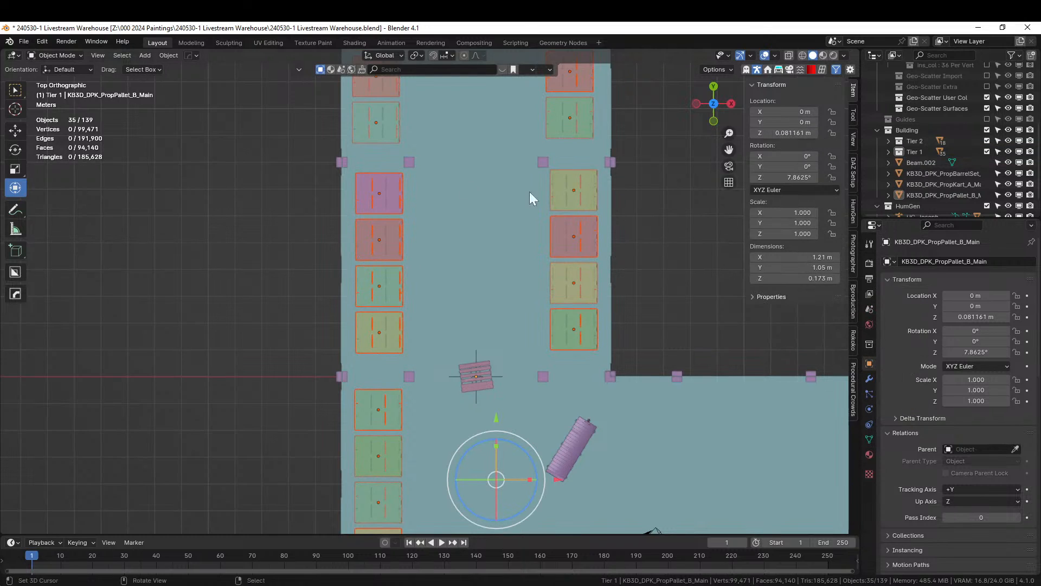
{"action": "left_click", "coordinate": [116, 55]}
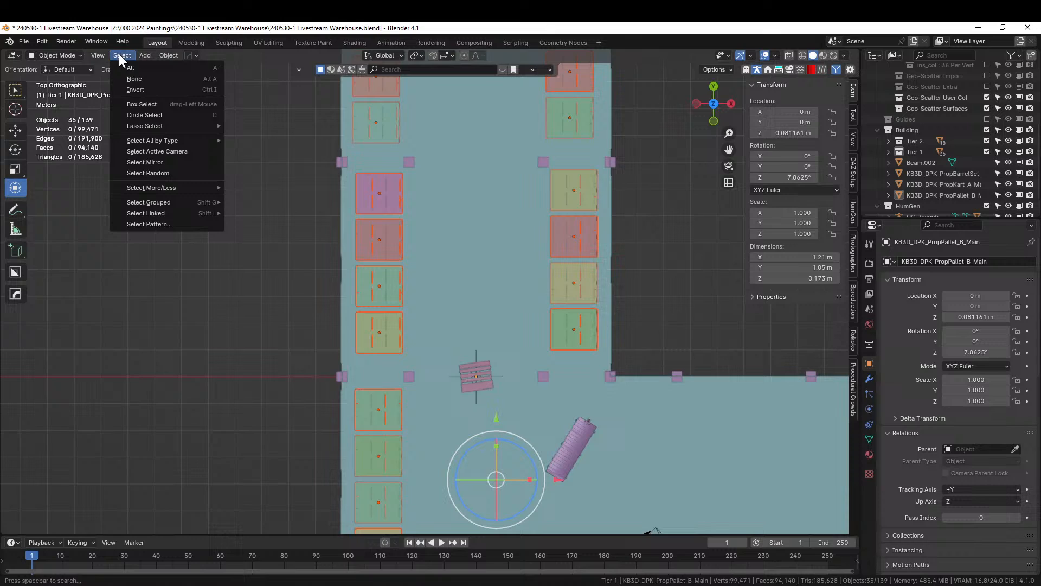
{"action": "left_click", "coordinate": [177, 173]}
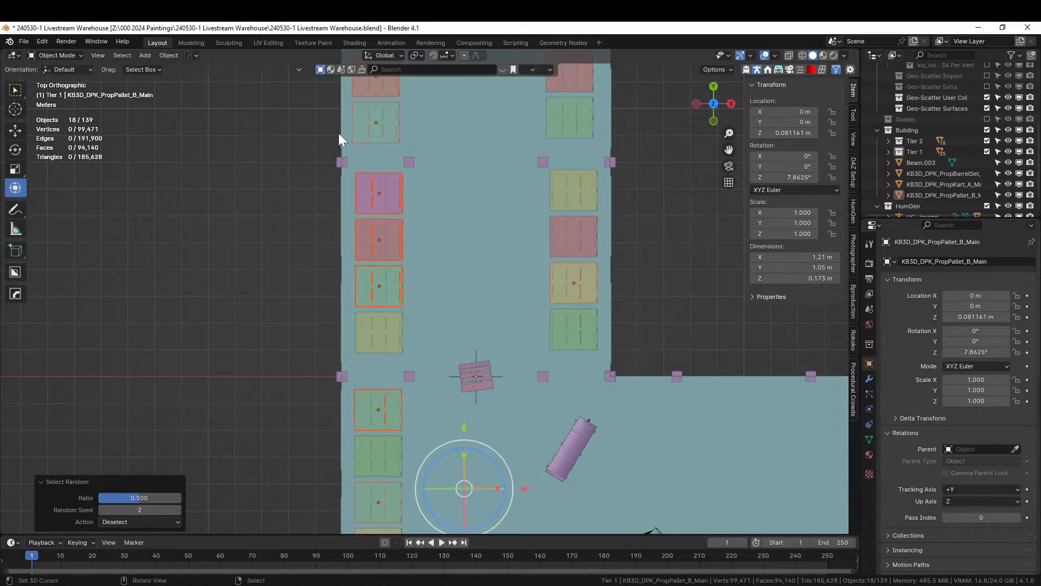
- Set the pivot point to Individual Origins and rotate the selected Tier 1 crates about 2.3° around global Z
{"action": "left_click", "coordinate": [420, 54]}
{"action": "left_click", "coordinate": [450, 106]}
{"action": "key", "text": "r"}
{"action": "key", "text": "z"}
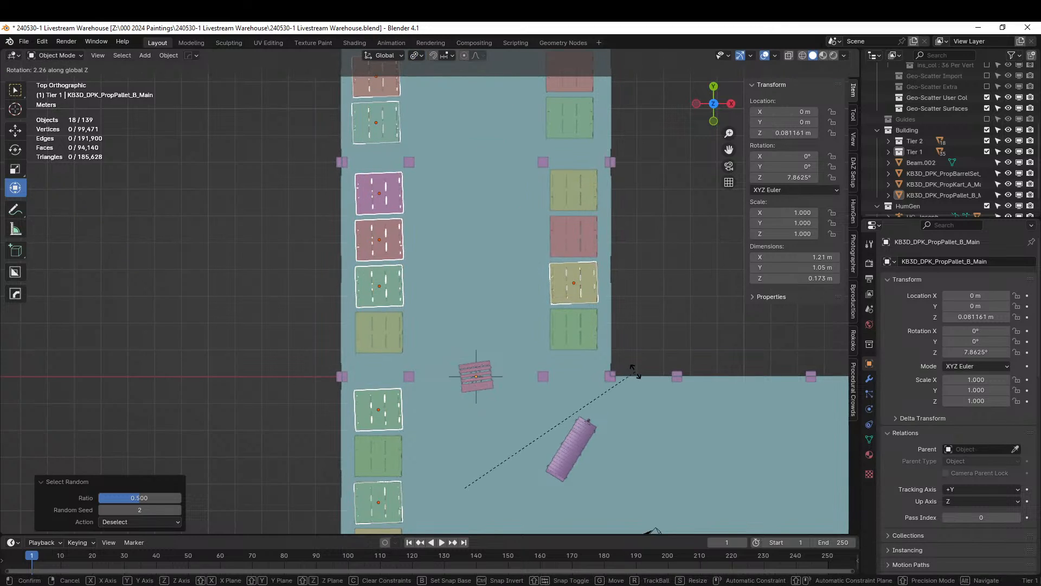
{"action": "left_click", "coordinate": [634, 371]}
- Randomly deselect half of the selected Tier 1 crates with seed 3 and rotate the rest about -8° around Z
{"action": "middle_click_drag", "start_coordinate": [535, 361], "coordinate": [453, 333]}
{"action": "scroll", "coordinate": [462, 329], "scroll_direction": "down", "scroll_amount": 3}
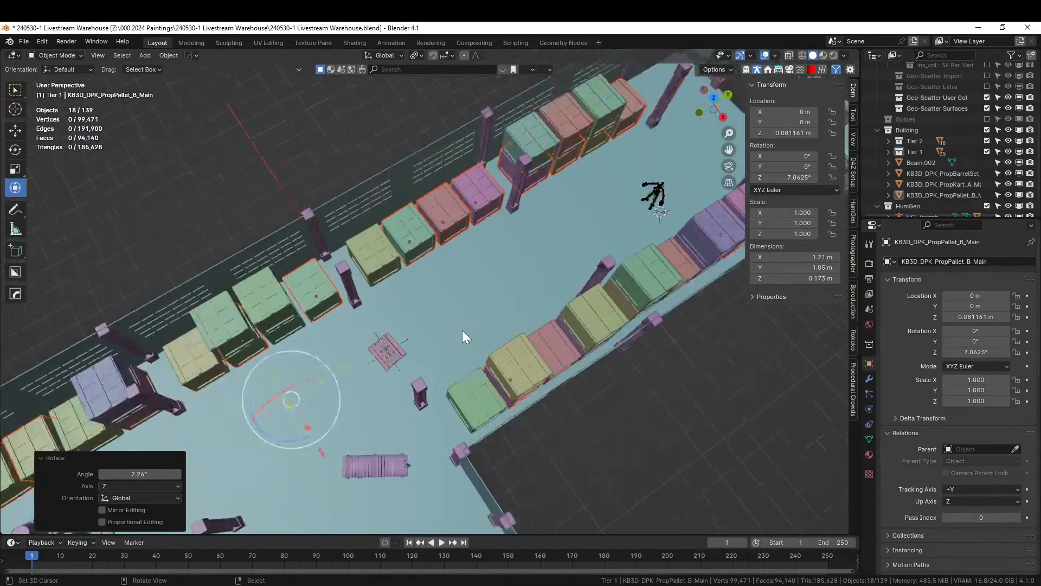
{"action": "middle_click_drag", "start_coordinate": [462, 330], "coordinate": [506, 322]}
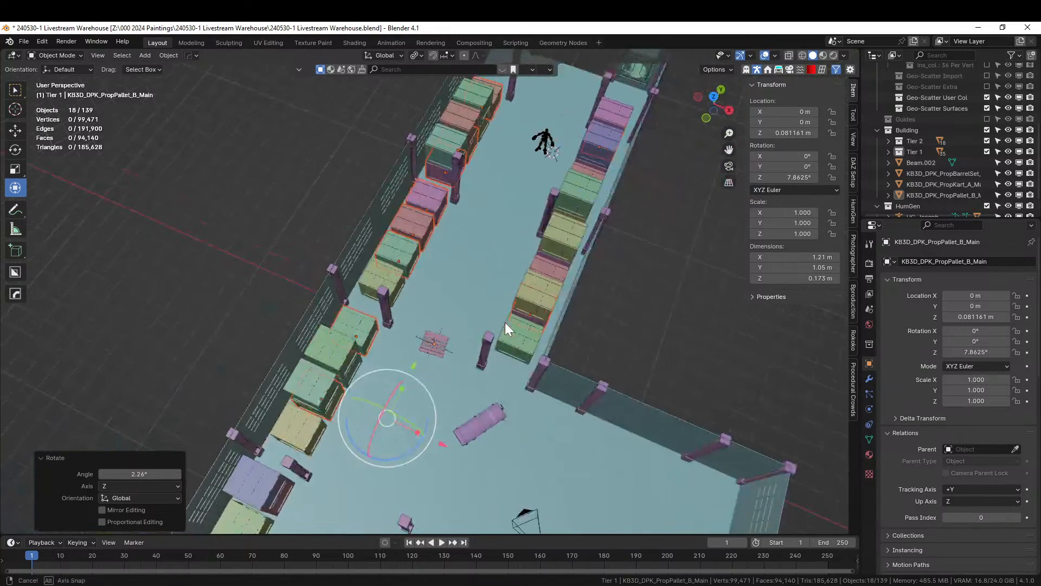
{"action": "left_click", "coordinate": [122, 56]}
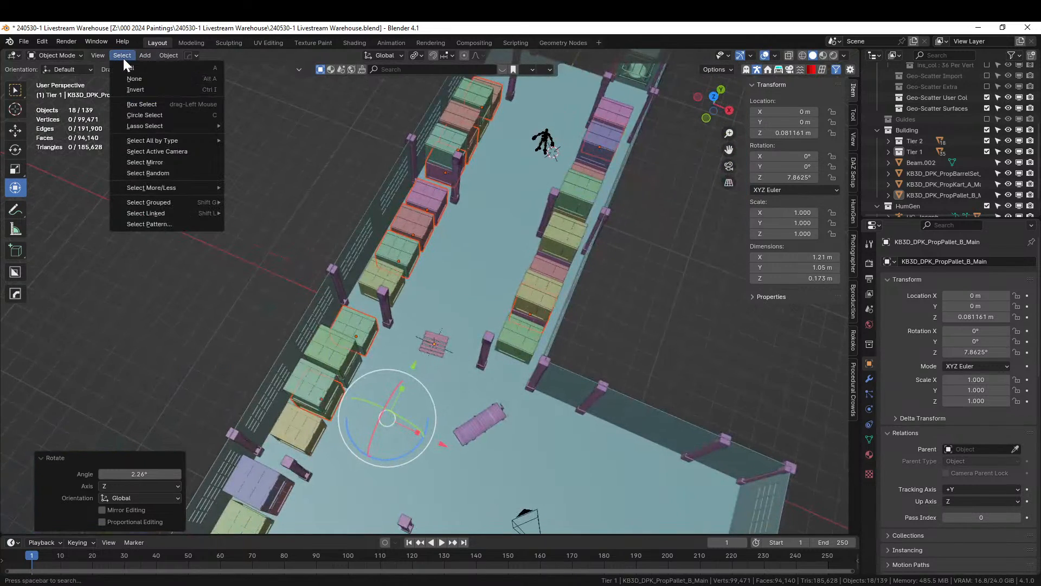
{"action": "left_click", "coordinate": [170, 172]}
{"action": "key", "text": "KP_7"}
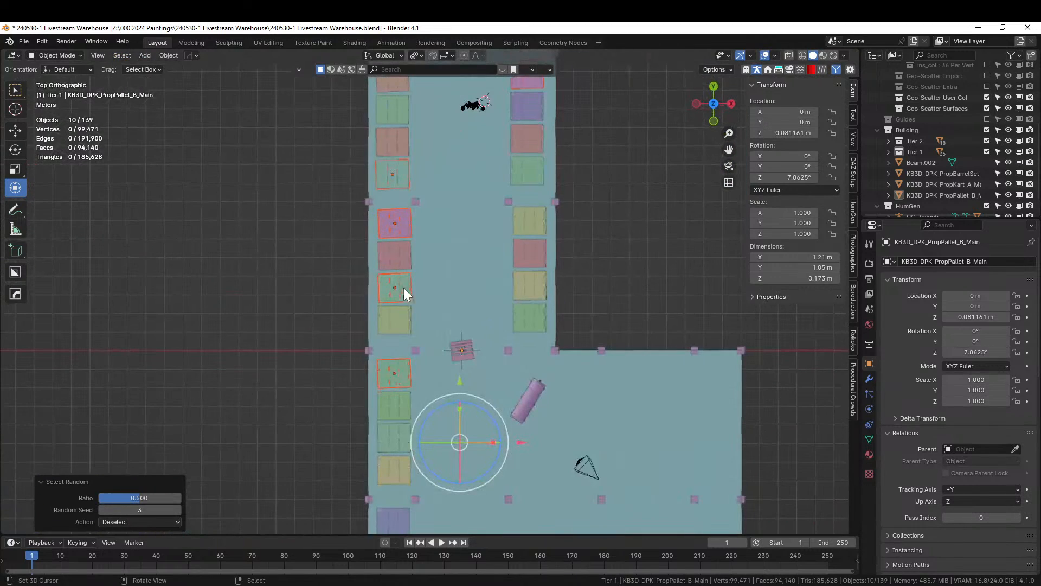
{"action": "key", "text": "r"}
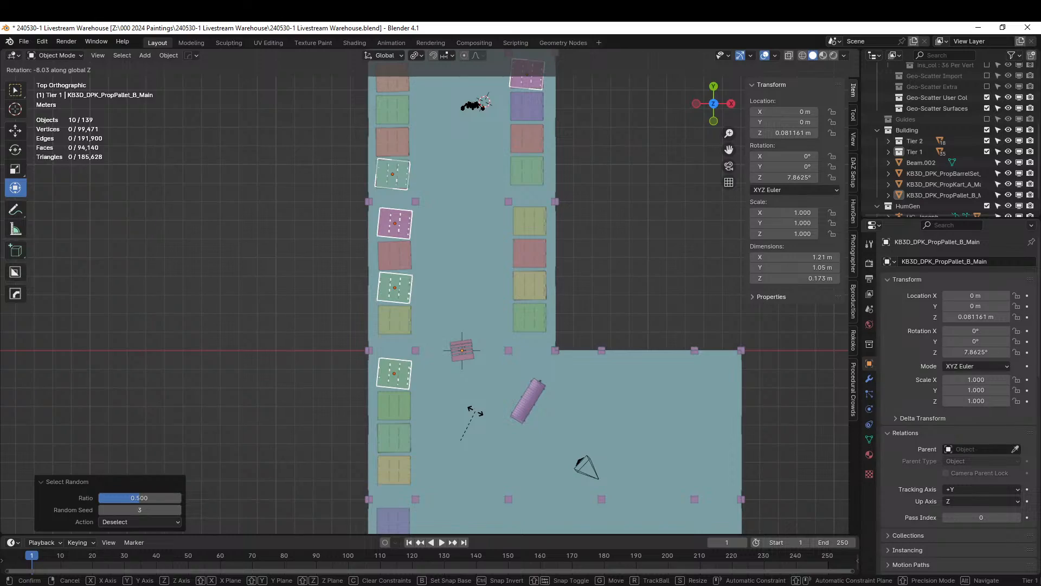
{"action": "left_click", "coordinate": [477, 409]}
{"action": "middle_click_drag", "start_coordinate": [489, 369], "coordinate": [379, 316]}
{"action": "left_click", "coordinate": [427, 298]}
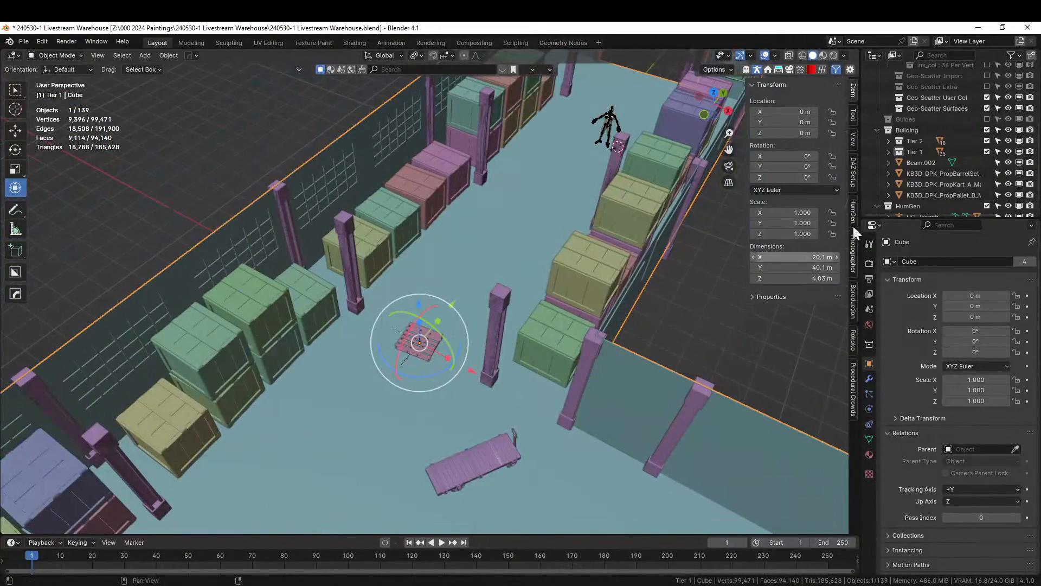
- Select the Tier 2 collection's crates, randomly deselect half with seed 4, and rotate the rest about 10.2° around Z
{"action": "right_click", "coordinate": [912, 141]}
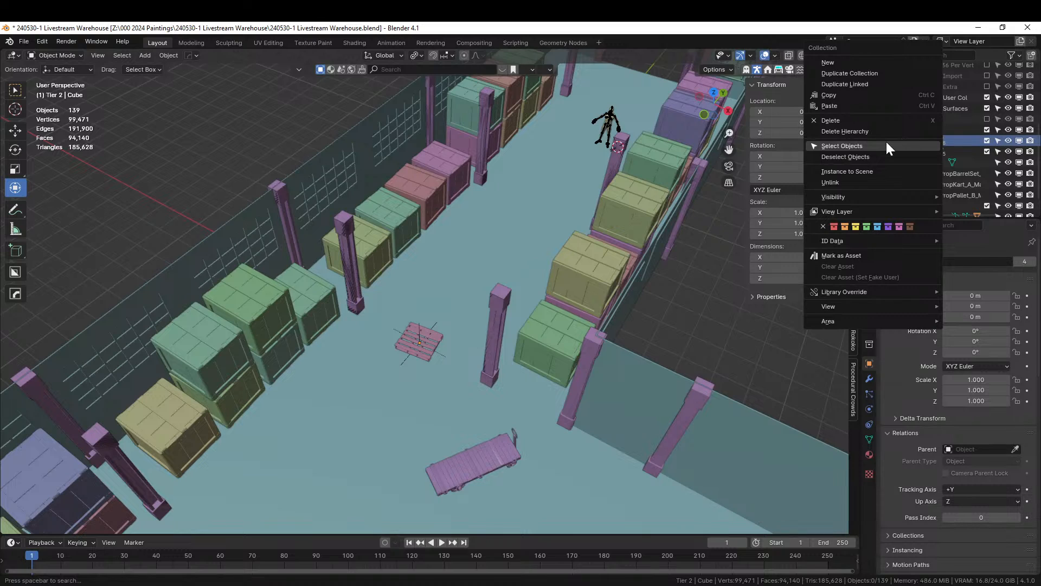
{"action": "left_click", "coordinate": [886, 144]}
{"action": "left_click", "coordinate": [126, 55]}
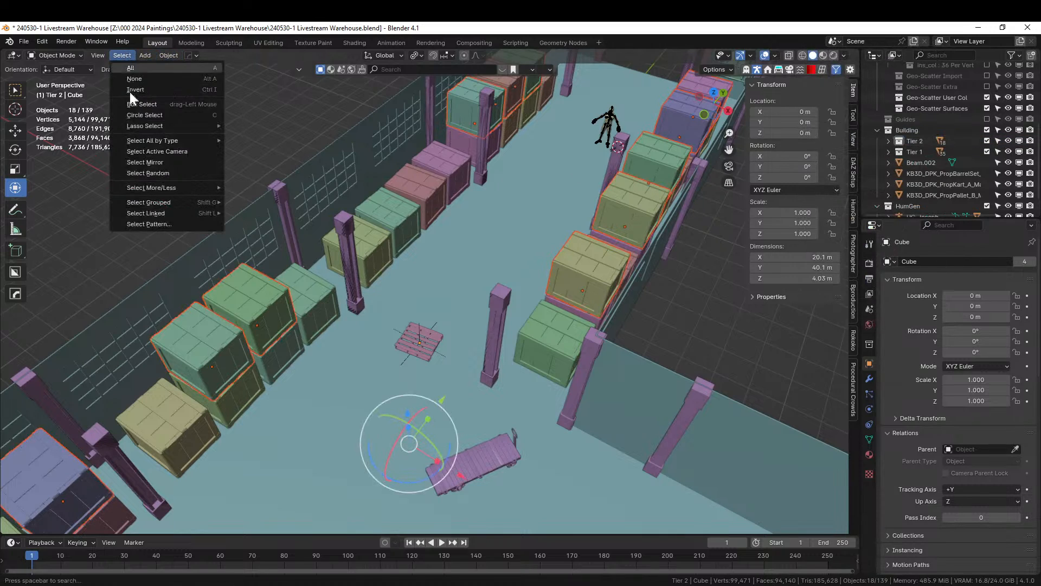
{"action": "left_click", "coordinate": [148, 173]}
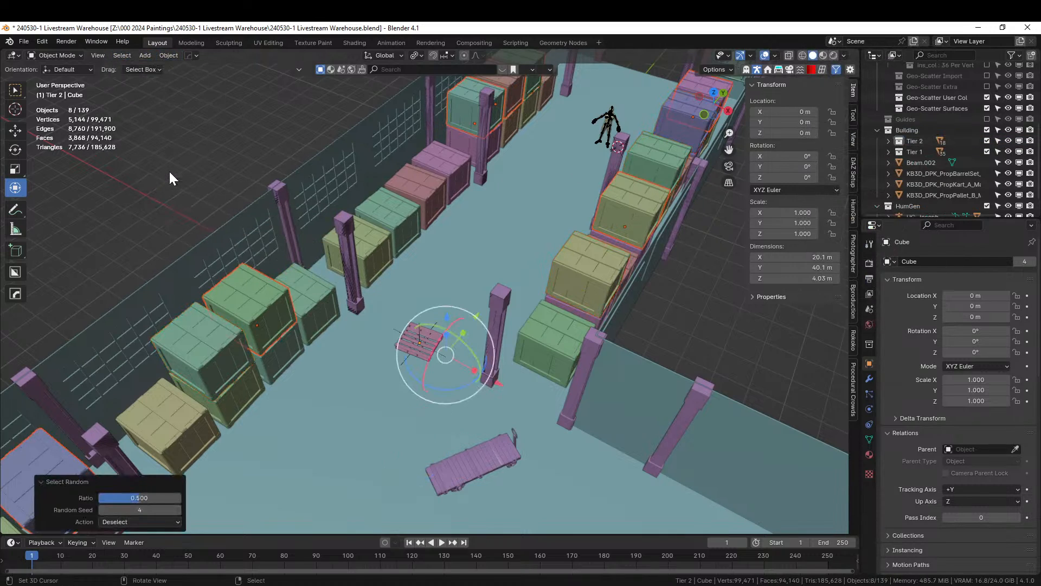
{"action": "key", "text": "KP_7"}
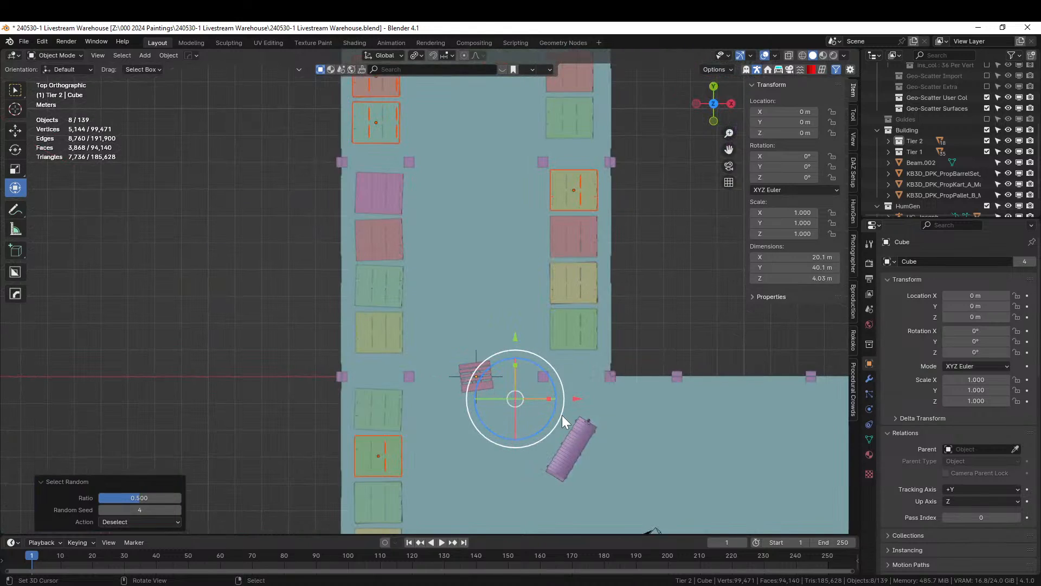
{"action": "left_click_drag", "start_coordinate": [562, 415], "coordinate": [566, 407]}
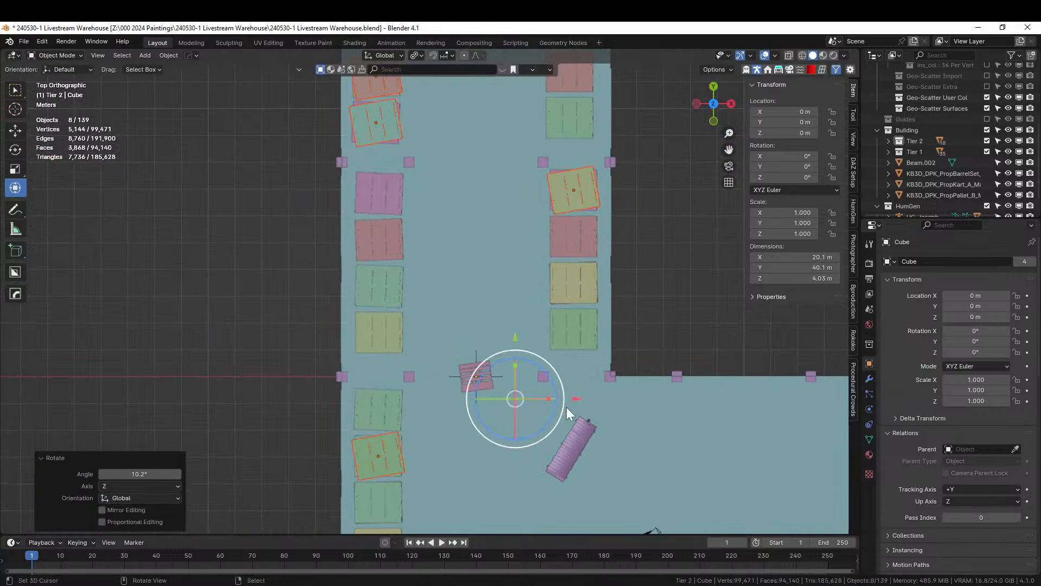
- Randomly deselect half of the selected Tier 2 crates with seed 5 and rotate the rest about -8.8° around Z
{"action": "left_click", "coordinate": [128, 55]}
{"action": "left_click", "coordinate": [174, 173]}
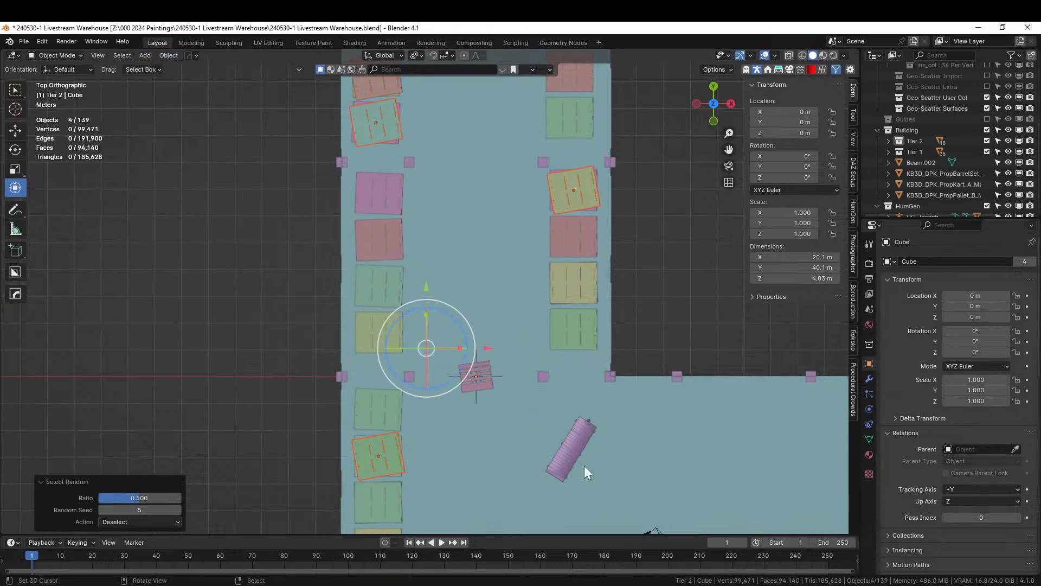
{"action": "key", "text": "r"}
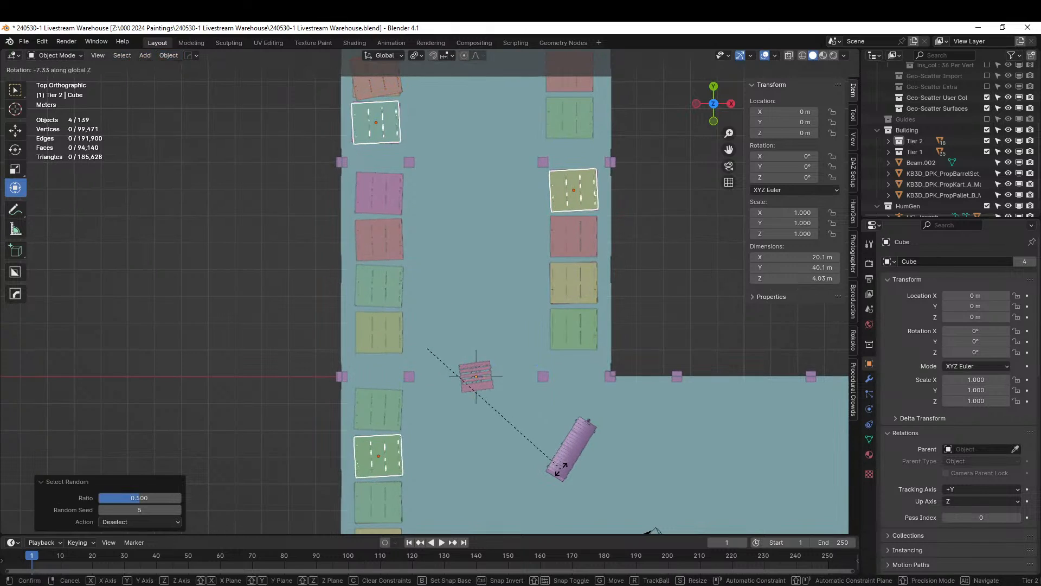
{"action": "left_click", "coordinate": [559, 474]}
{"action": "middle_click_drag", "start_coordinate": [558, 473], "coordinate": [477, 350]}
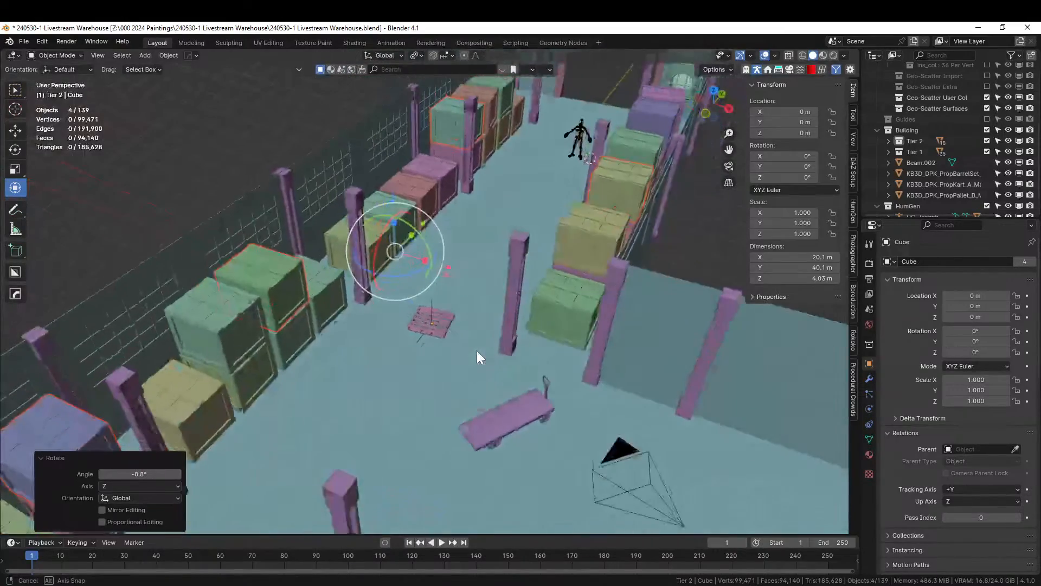
- Deselect all objects, look over the crate rows from inside the warehouse, and save the file
{"action": "right_click", "coordinate": [185, 148]}
{"action": "middle_click_drag", "start_coordinate": [180, 145], "coordinate": [200, 123]}
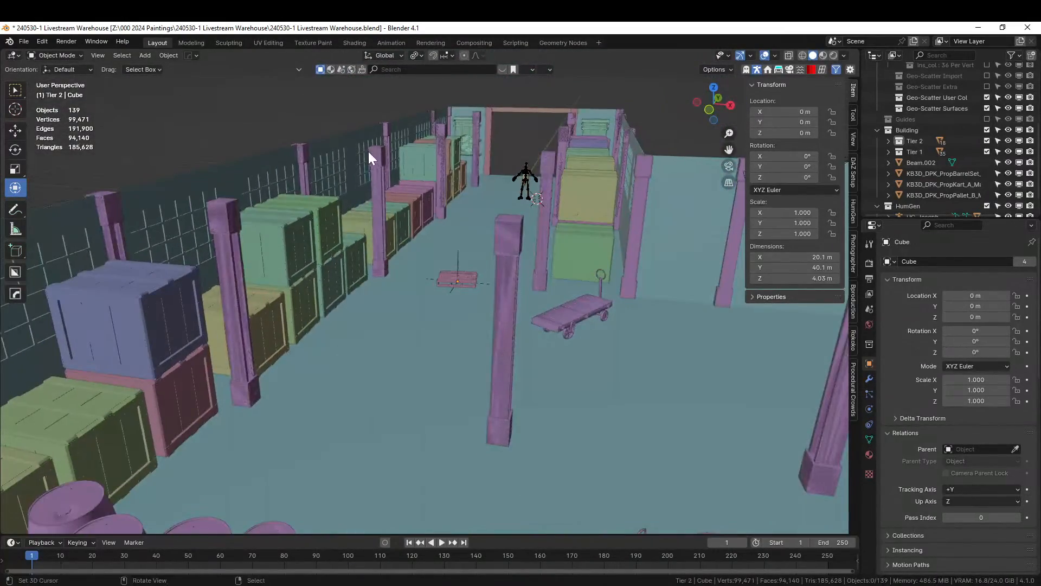
{"action": "middle_click_drag", "start_coordinate": [369, 152], "coordinate": [382, 154]}
{"action": "scroll", "coordinate": [383, 156], "scroll_direction": "up", "scroll_amount": 3}
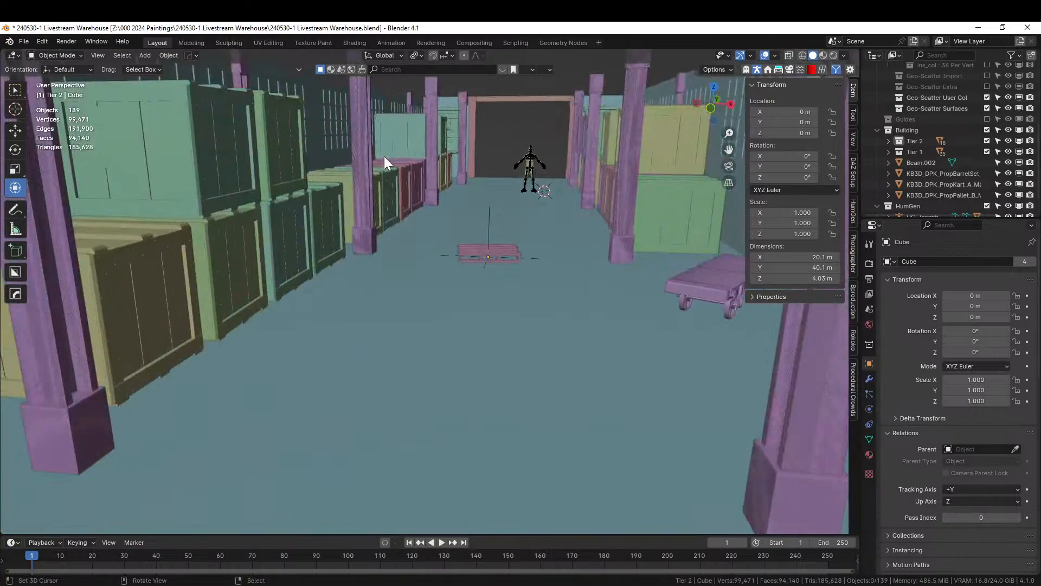
{"action": "key", "text": "ctrl+s"}
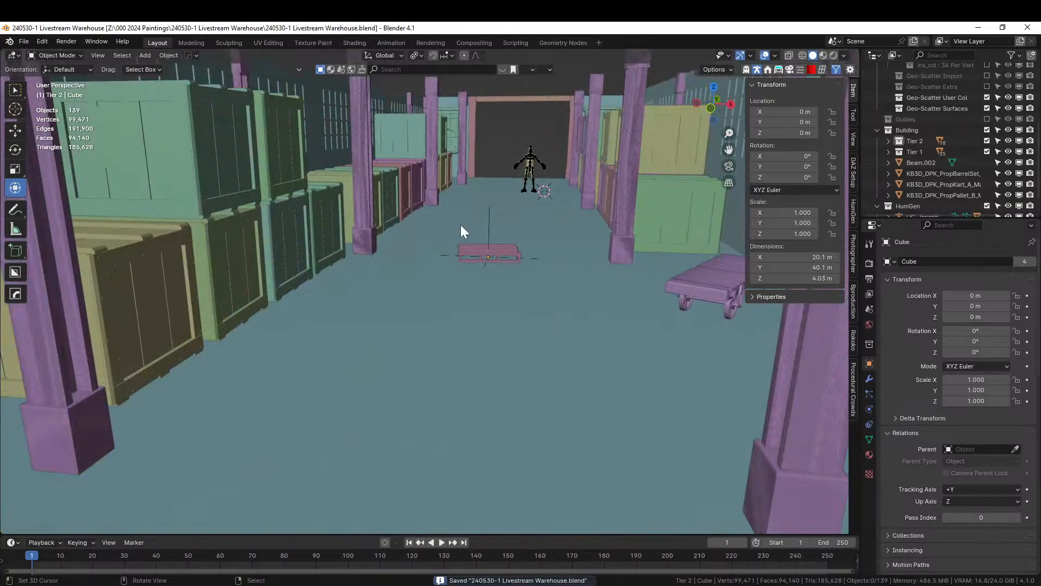
- Import the glTF file 240528 head.glb into the scene
{"action": "middle_click_drag", "start_coordinate": [460, 225], "coordinate": [509, 314]}
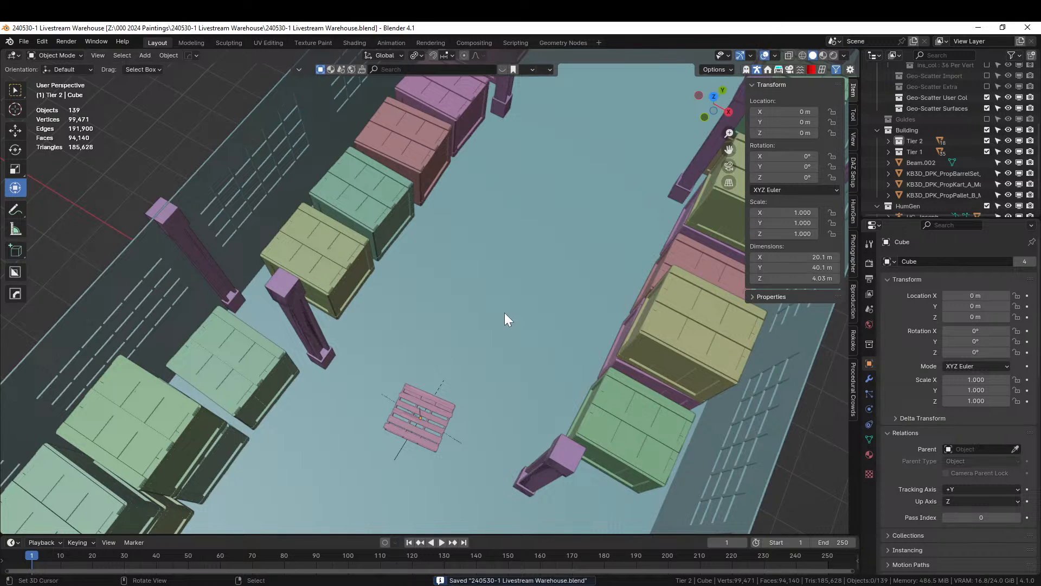
{"action": "mouse_move", "coordinate": [505, 314]}
{"action": "middle_mouse_down"}
{"action": "mouse_move", "coordinate": [438, 392]}
{"action": "mouse_move", "coordinate": [499, 346]}
{"action": "mouse_move", "coordinate": [470, 323]}
{"action": "middle_mouse_up"}
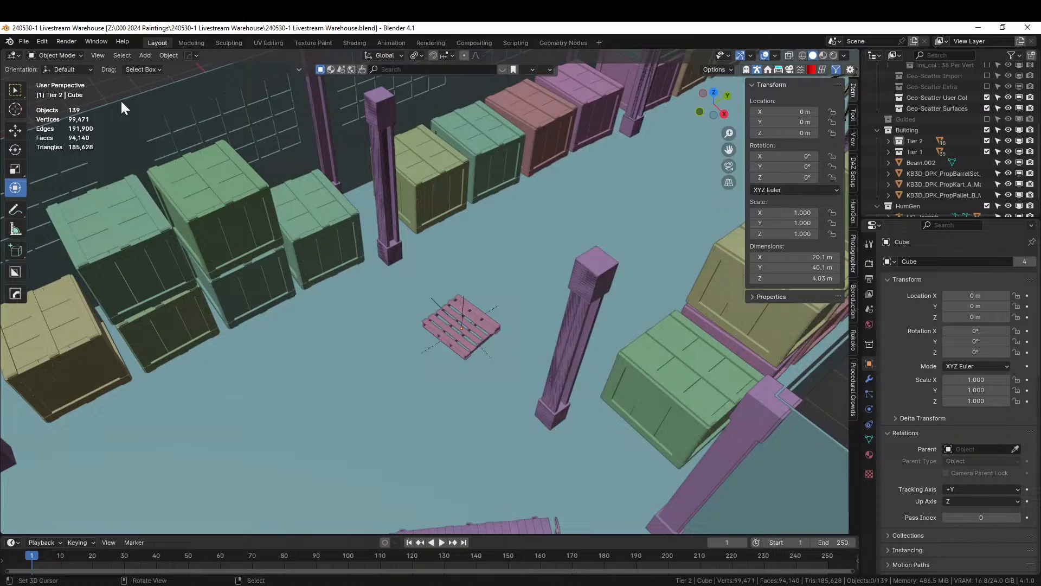
{"action": "left_click", "coordinate": [24, 41]}
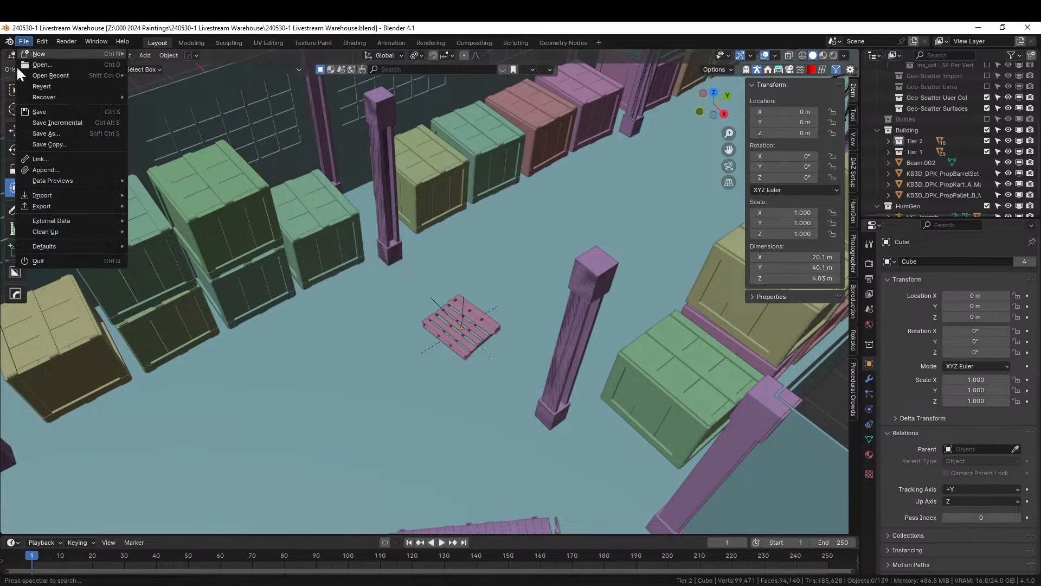
{"action": "mouse_move", "coordinate": [41, 194]}
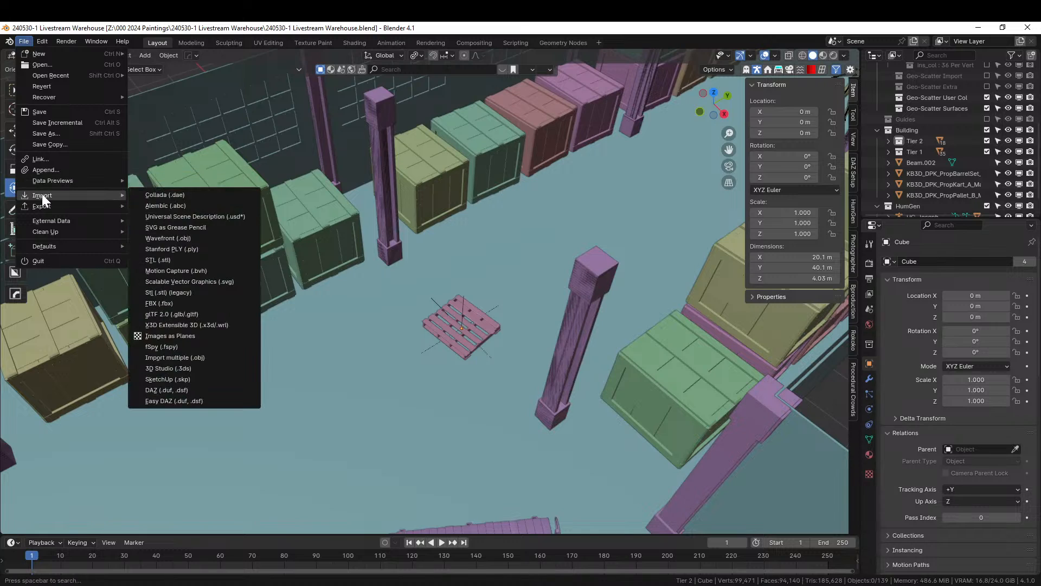
{"action": "left_click", "coordinate": [199, 314]}
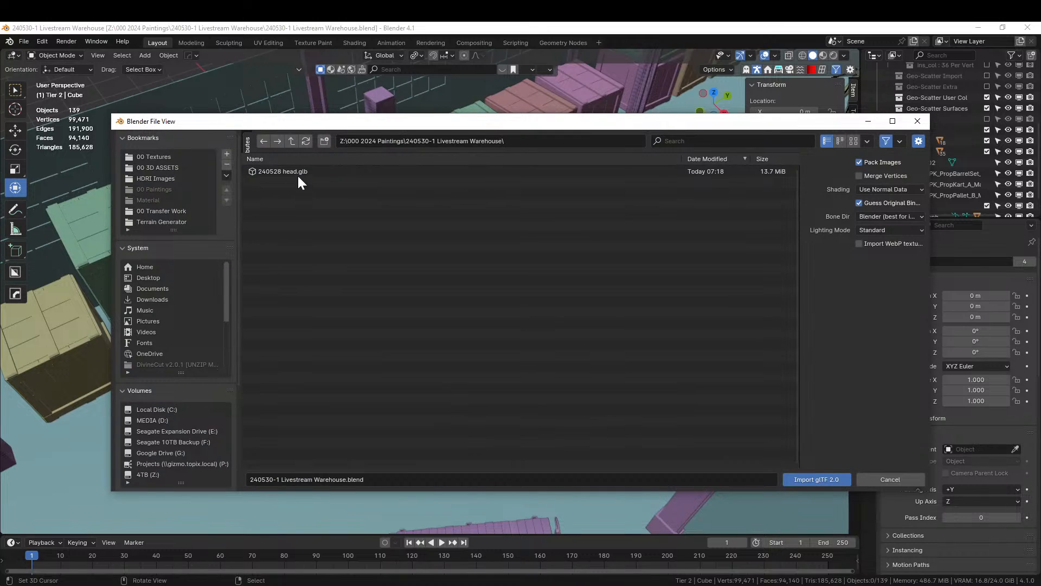
{"action": "left_click", "coordinate": [297, 173]}
{"action": "left_click", "coordinate": [833, 479]}
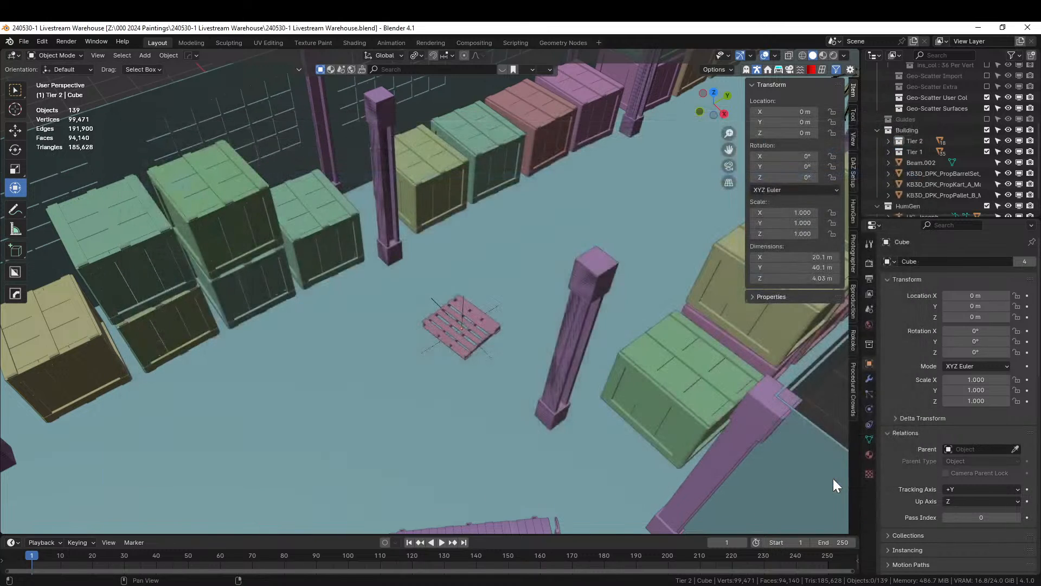
- Raise the imported head about 0.687 m along Z above the pallet
{"action": "scroll", "coordinate": [454, 365], "scroll_direction": "up", "scroll_amount": 8}
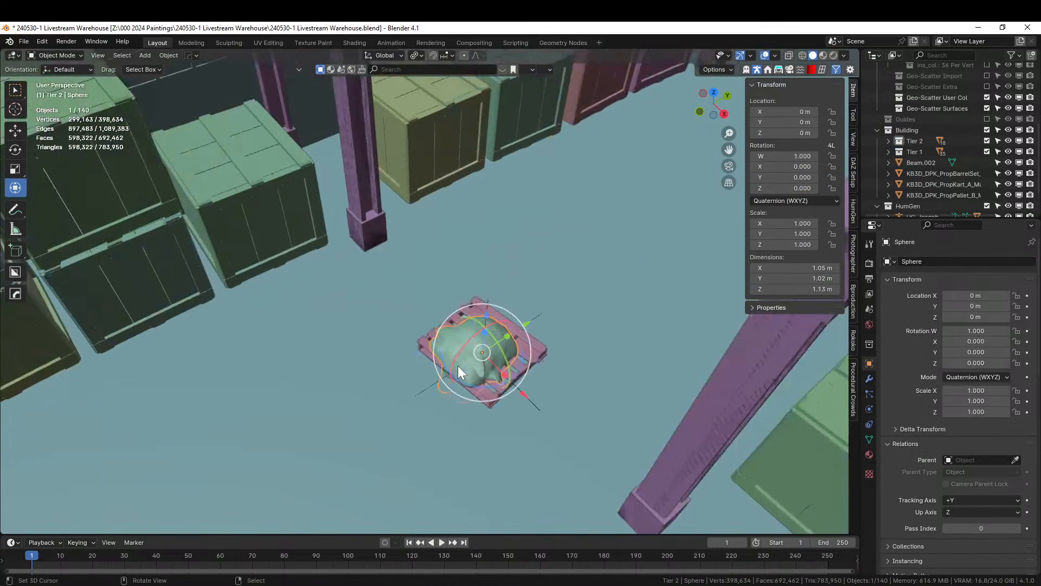
{"action": "middle_click_drag", "start_coordinate": [458, 365], "coordinate": [431, 355]}
{"action": "left_click", "coordinate": [338, 314]}
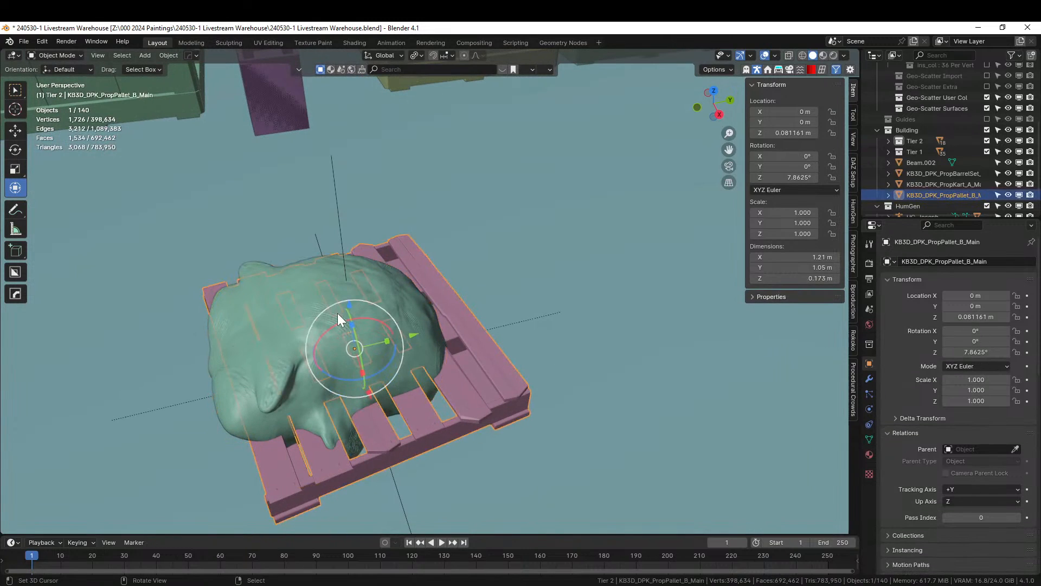
{"action": "left_click", "coordinate": [276, 306]}
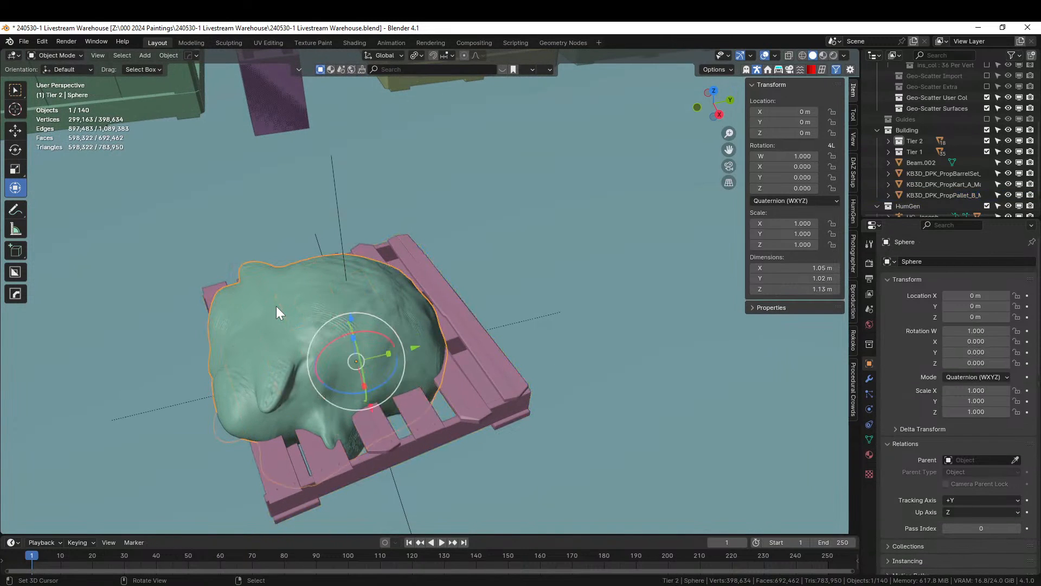
{"action": "key", "text": "g"}
{"action": "key", "text": "z"}
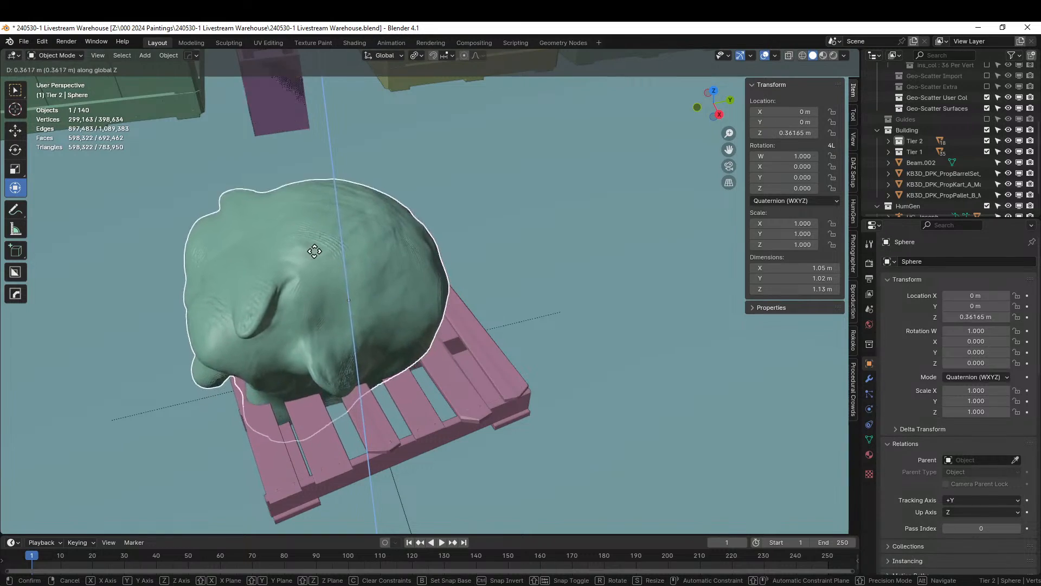
{"action": "left_click", "coordinate": [330, 190]}
{"action": "middle_click_drag", "start_coordinate": [333, 186], "coordinate": [406, 328]}
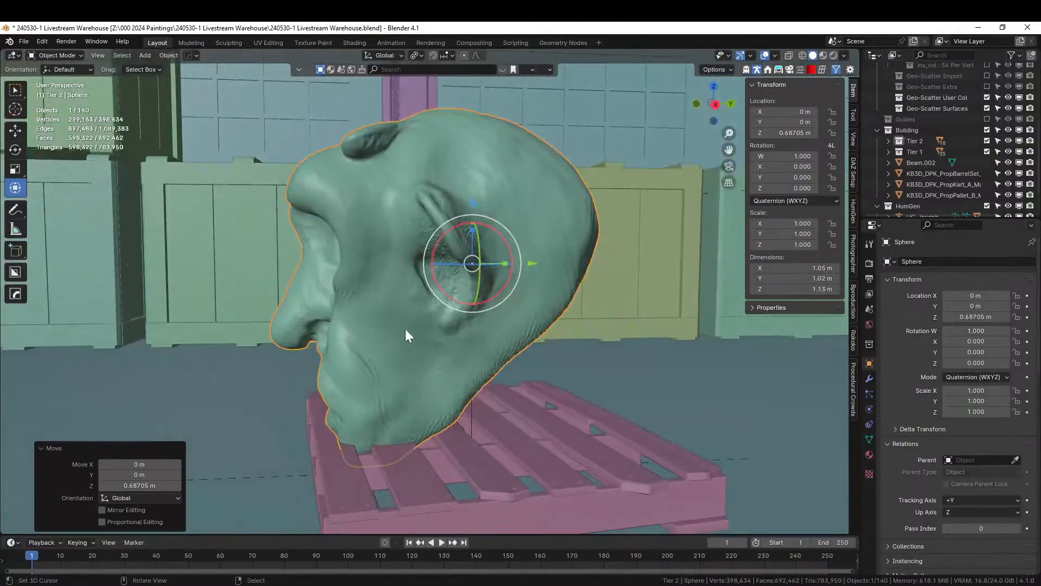
- Isolate the head and the pallet in local view with a front orthographic view, and select only the head
{"action": "left_click", "coordinate": [483, 460], "text": "shift"}
{"action": "key", "text": "KP_Divide"}
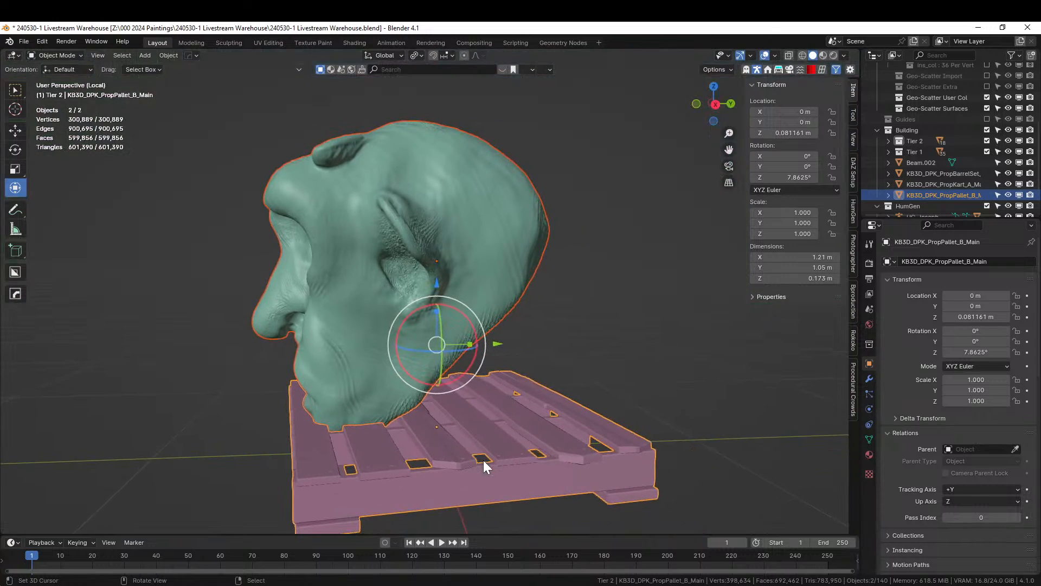
{"action": "key", "text": "KP_5"}
{"action": "key", "text": "KP_1"}
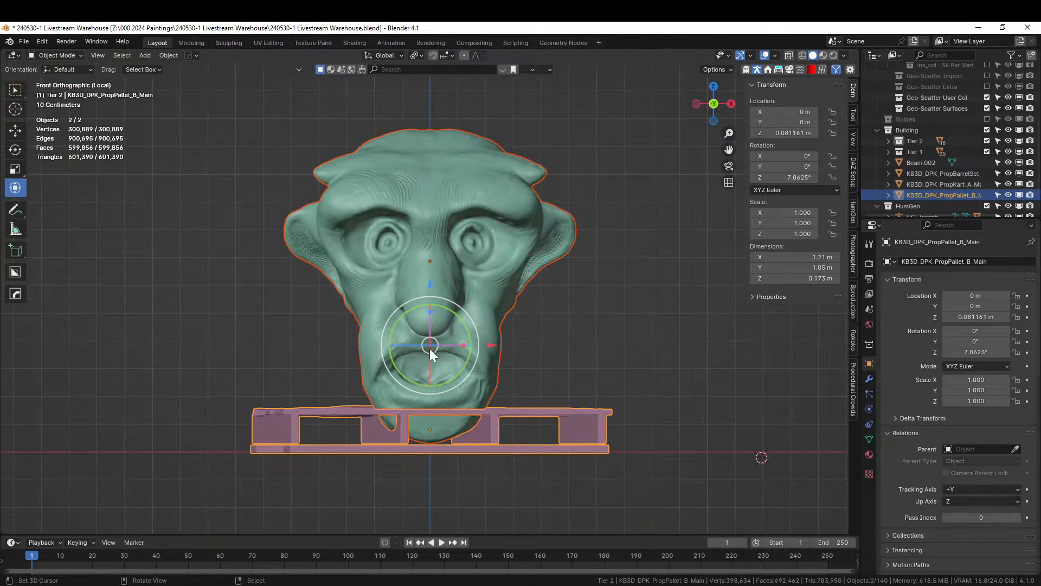
{"action": "left_click", "coordinate": [467, 319]}
{"action": "key", "text": "g"}
{"action": "key", "text": "z"}
{"action": "right_click", "coordinate": [489, 360]}
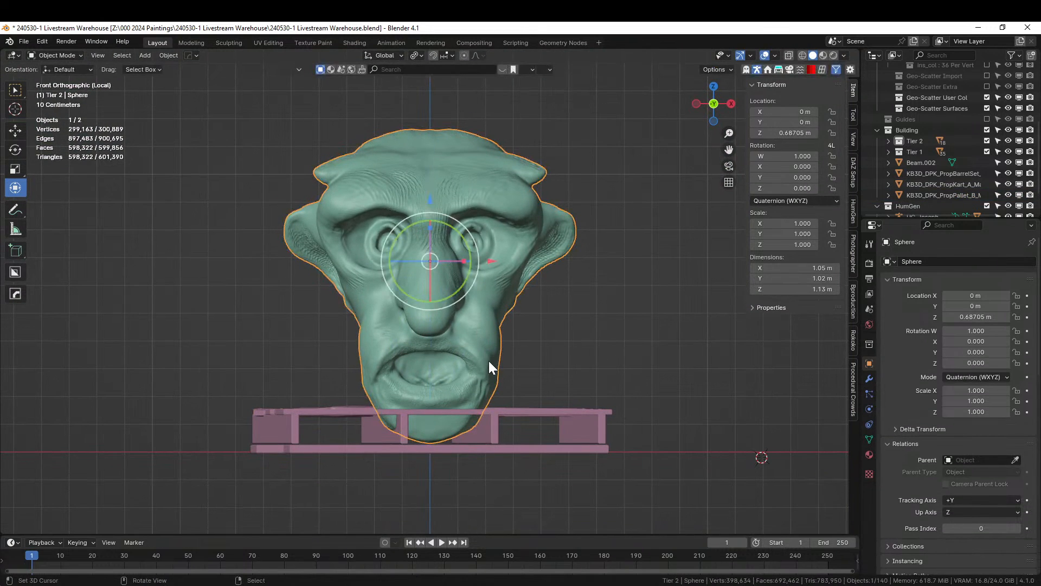
- In the right side view, rotate the head about -47° around X, lower it onto the pallet, and adjust its tilt about 2.1°
{"action": "key", "text": "KP_3"}
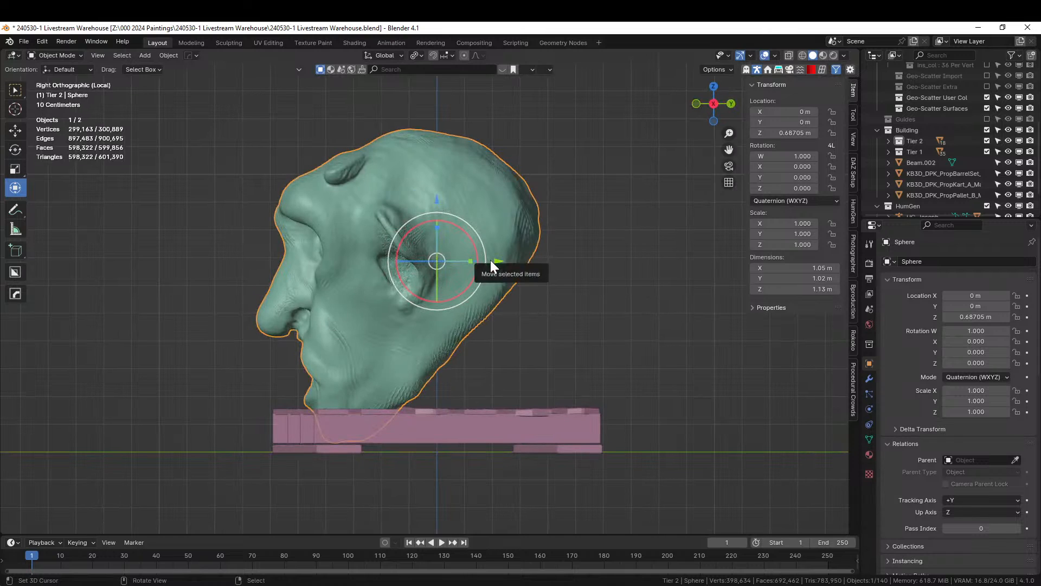
{"action": "key", "text": "r"}
{"action": "key", "text": "x"}
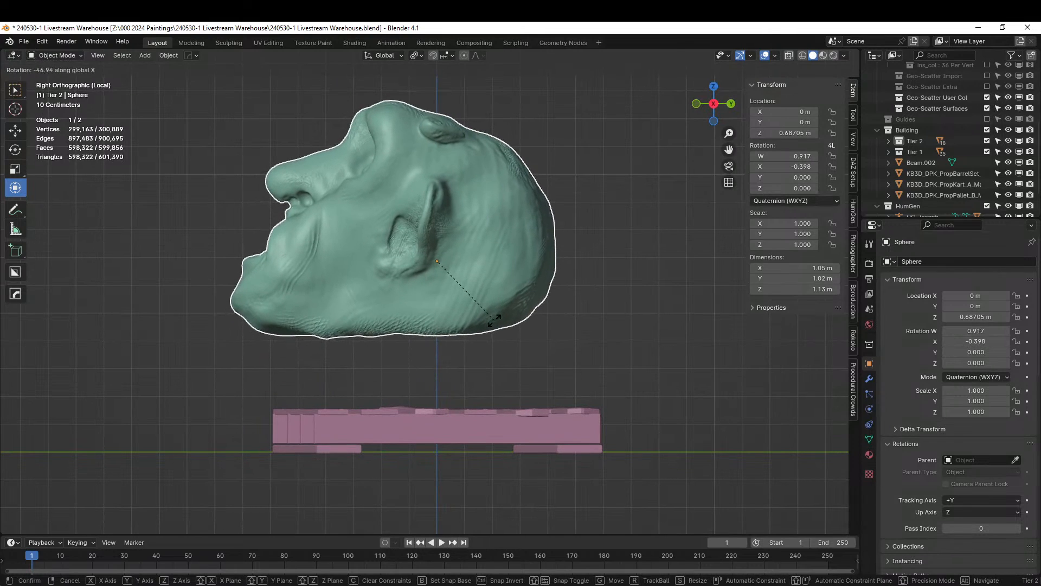
{"action": "left_click", "coordinate": [495, 319]}
{"action": "left_click_drag", "start_coordinate": [493, 318], "coordinate": [543, 394]}
{"action": "key", "text": "r"}
{"action": "left_click", "coordinate": [541, 396]}
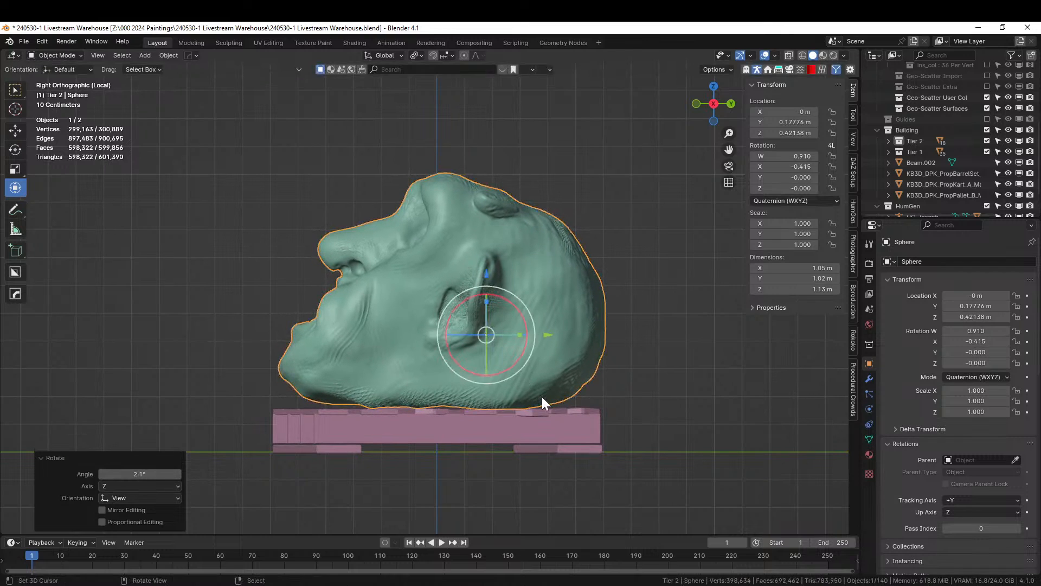
- Rotate the head 180° around Z and move it about -0.338 m along Y to sit over the pallet
{"action": "type", "text": "rz180"}
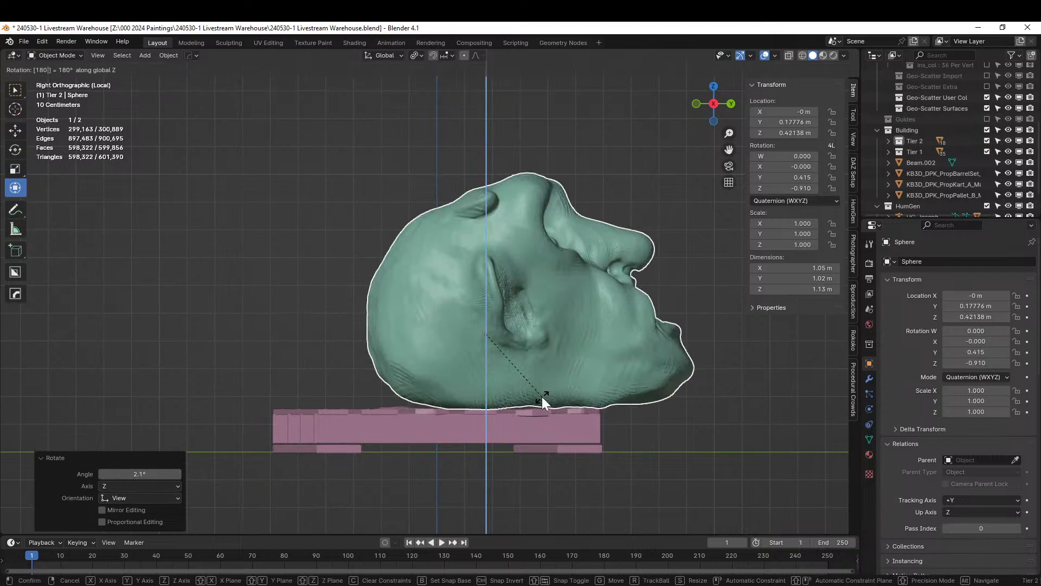
{"action": "key", "text": "Return"}
{"action": "key", "text": "g"}
{"action": "key", "text": "y"}
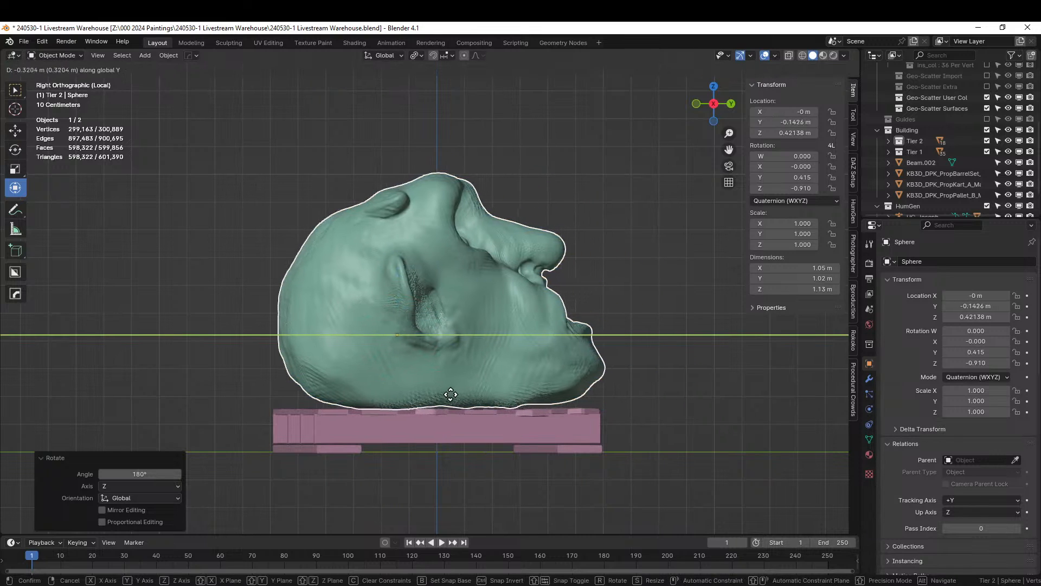
{"action": "left_click", "coordinate": [448, 395]}
- In the top view, nudge the head slightly and rotate it about -7.34° to align with the pallet
{"action": "key", "text": "KP_7"}
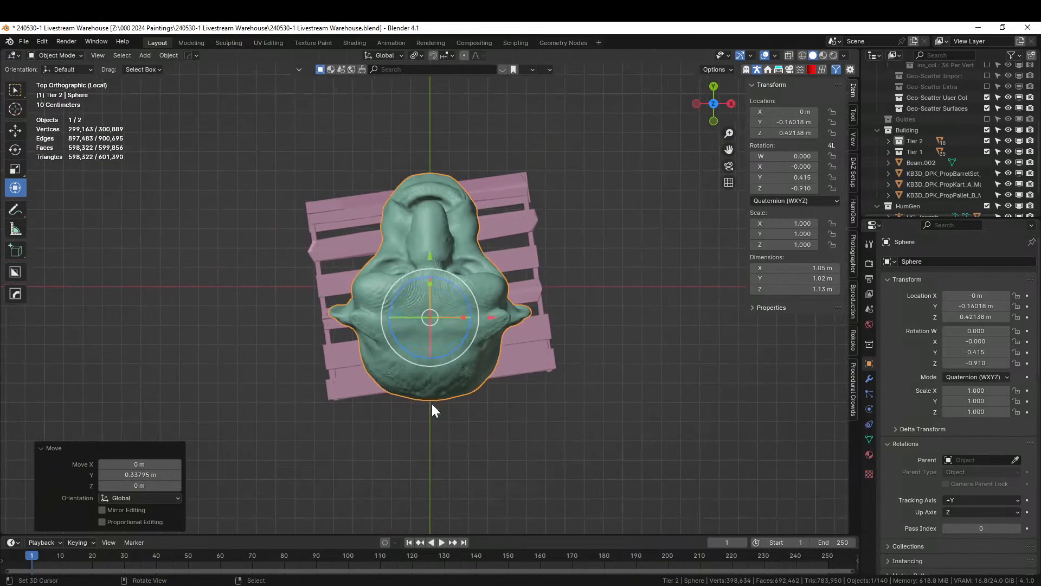
{"action": "key", "text": "g"}
{"action": "left_click", "coordinate": [432, 368]}
{"action": "key", "text": "r"}
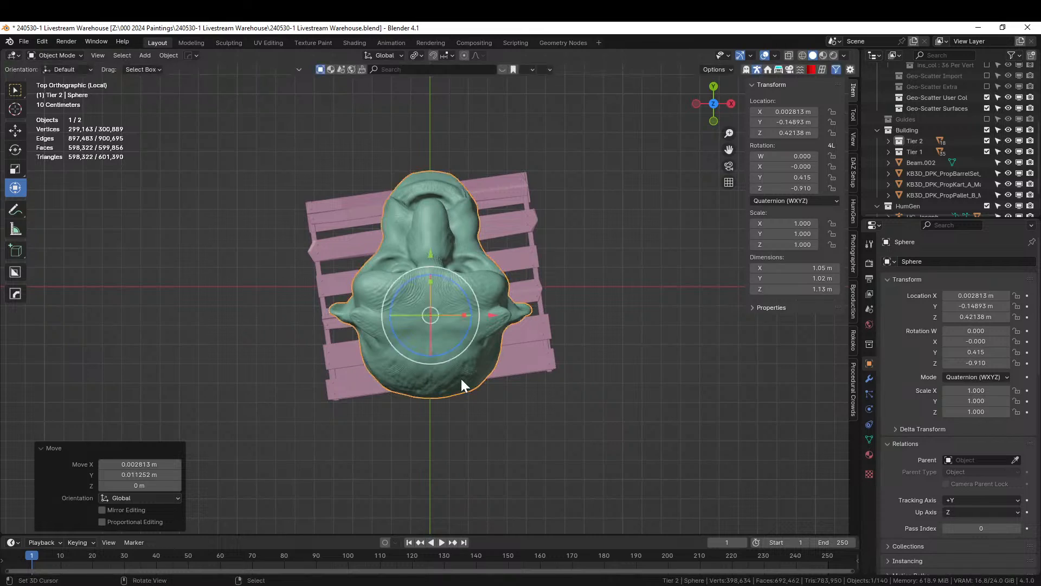
{"action": "left_click", "coordinate": [476, 386]}
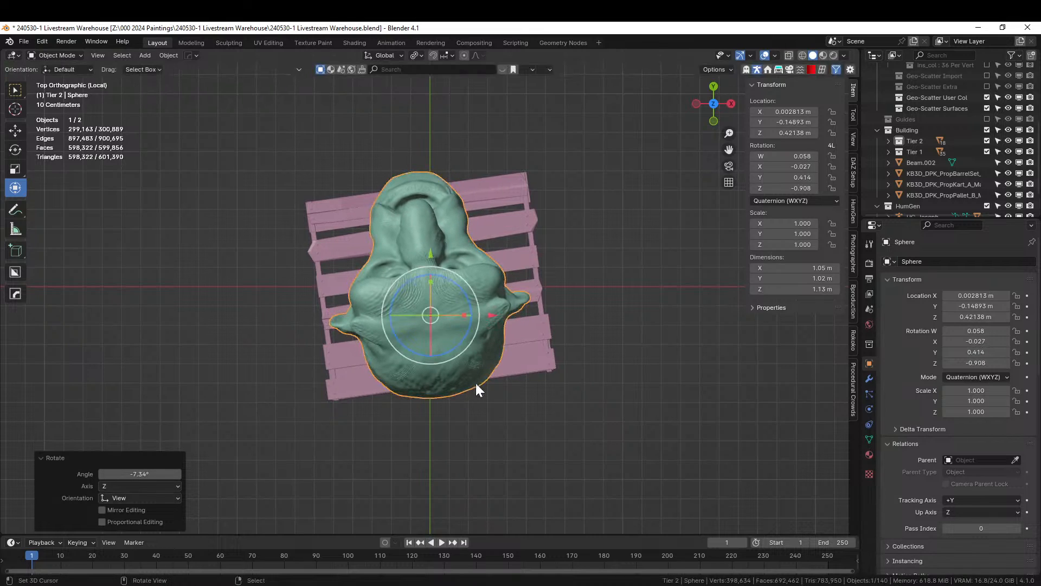
- Scale the head down to about 0.822 overall, nudging it about 0.01 m in X and 0.02 m in Y on the pallet
{"action": "key", "text": "s"}
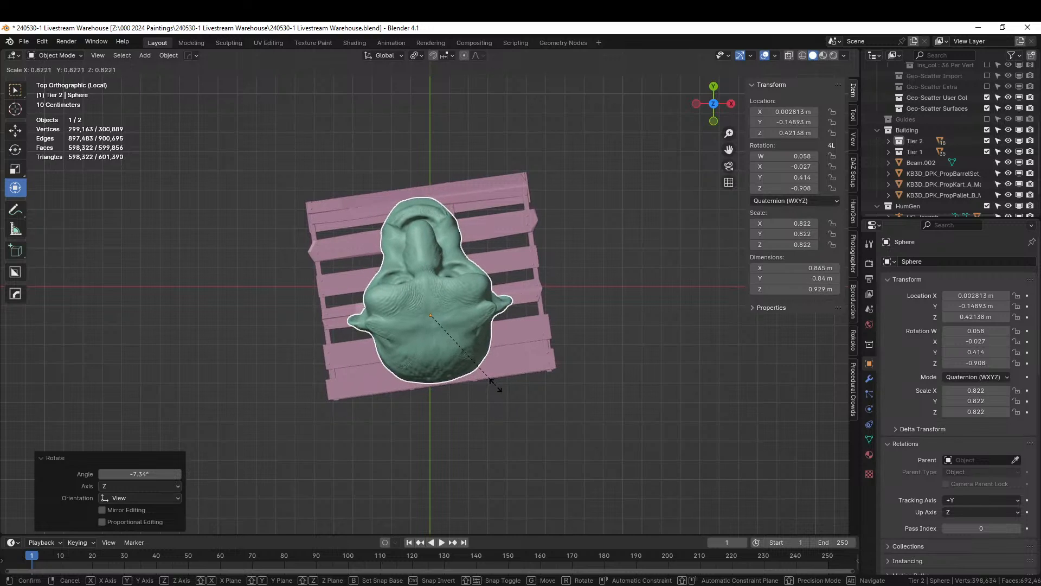
{"action": "left_click", "coordinate": [496, 385]}
{"action": "key", "text": "g"}
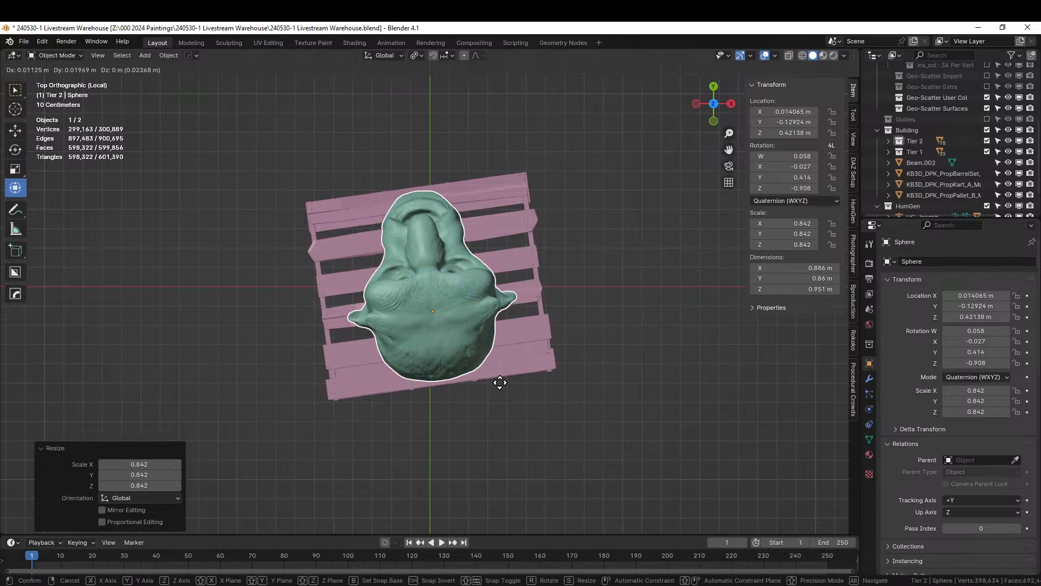
{"action": "left_click", "coordinate": [499, 381]}
{"action": "key", "text": "s"}
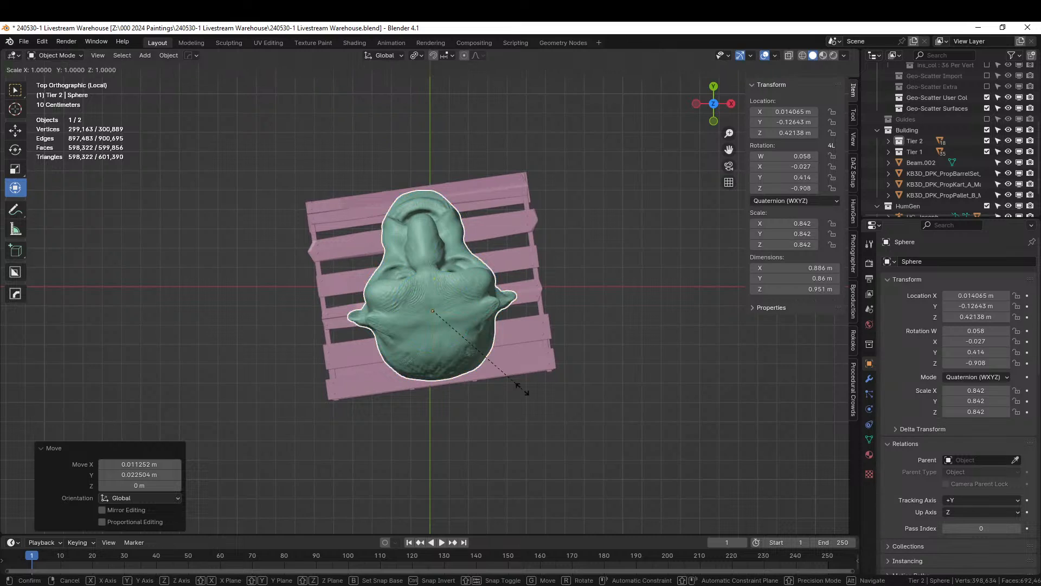
{"action": "left_click", "coordinate": [519, 386]}
- Lower the head about 0.036 m along Z in the front view to rest on the pallet, and save the file
{"action": "mouse_move", "coordinate": [519, 387]}
{"action": "middle_mouse_down"}
{"action": "mouse_move", "coordinate": [548, 359]}
{"action": "mouse_move", "coordinate": [476, 297]}
{"action": "middle_mouse_up"}
{"action": "key", "text": "KP_1"}
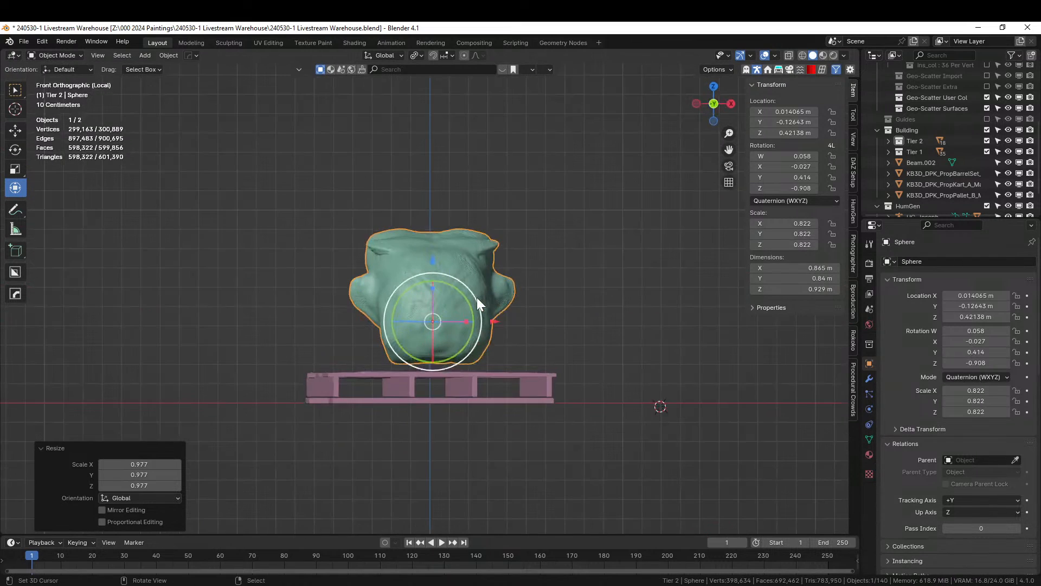
{"action": "scroll", "coordinate": [476, 297], "scroll_direction": "up", "scroll_amount": 3}
{"action": "key", "text": "g"}
{"action": "key", "text": "z"}
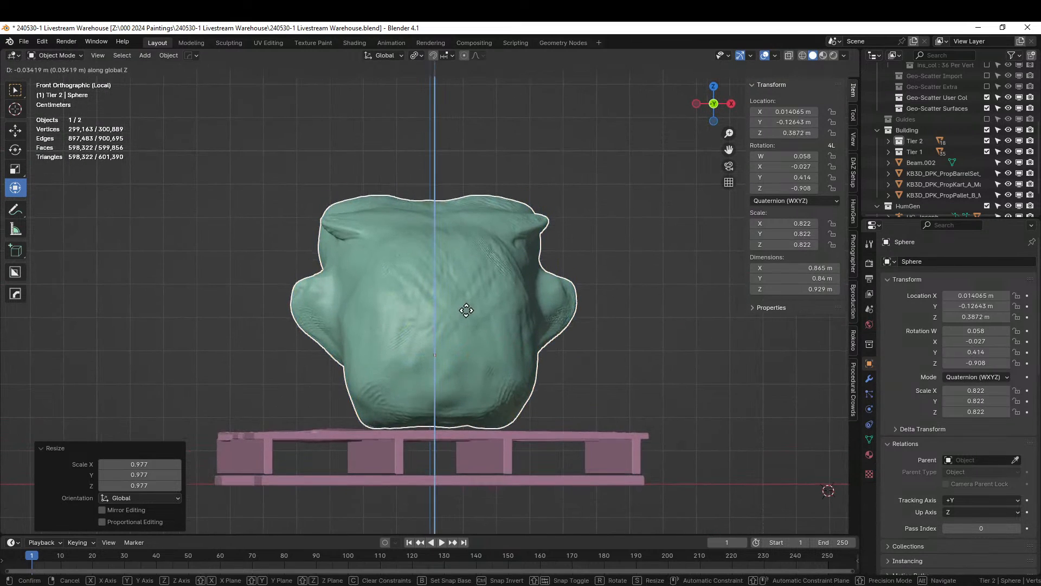
{"action": "left_click", "coordinate": [465, 310]}
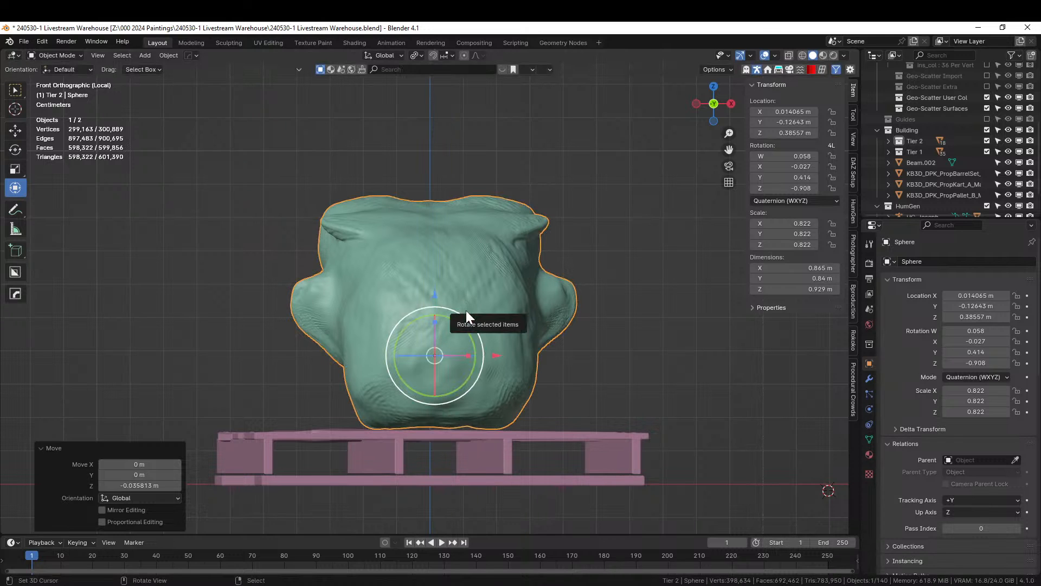
{"action": "mouse_move", "coordinate": [467, 310]}
{"action": "middle_mouse_down"}
{"action": "mouse_move", "coordinate": [398, 330]}
{"action": "mouse_move", "coordinate": [276, 331]}
{"action": "mouse_move", "coordinate": [161, 360]}
{"action": "mouse_move", "coordinate": [213, 369]}
{"action": "middle_mouse_up"}
{"action": "key", "text": "ctrl+s"}
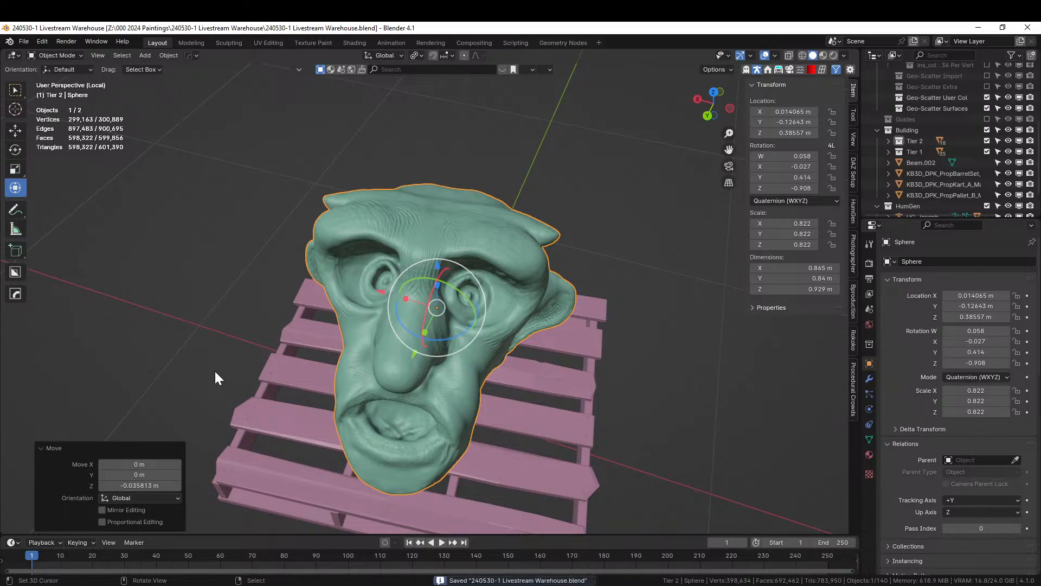
- Leave the isolated view and unwrap the whole head mesh with Smart UV Project, using a 66° angle limit
{"action": "key", "text": "KP_Divide"}
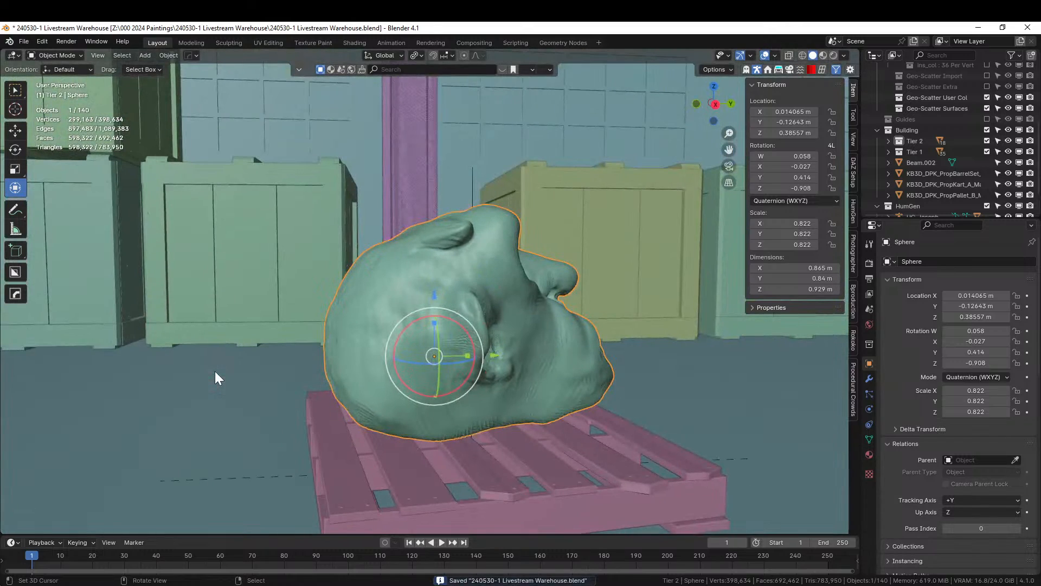
{"action": "middle_click_drag", "start_coordinate": [373, 343], "coordinate": [336, 402]}
{"action": "scroll", "coordinate": [328, 403], "scroll_direction": "up", "scroll_amount": 8}
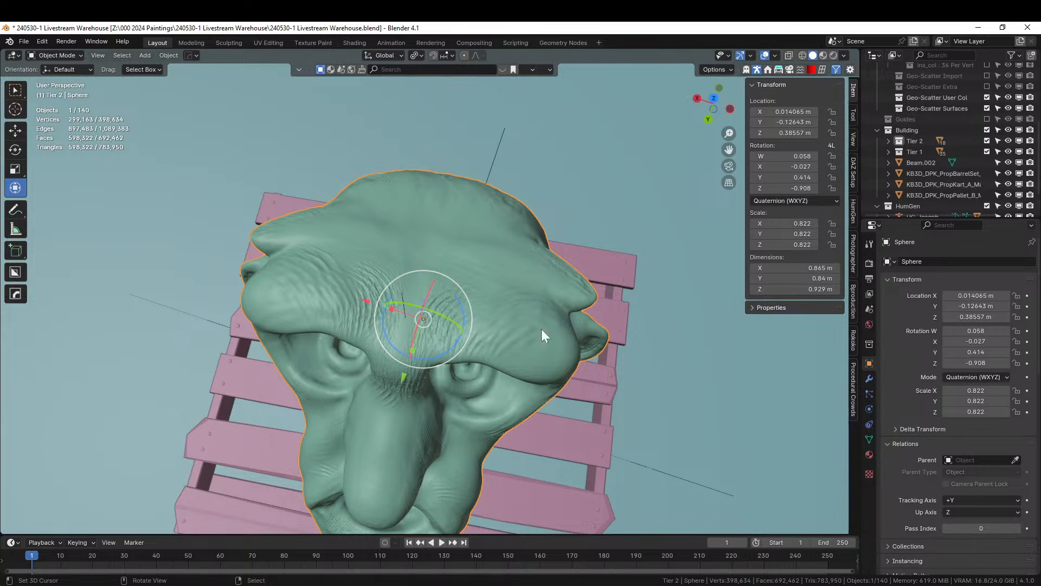
{"action": "scroll", "coordinate": [316, 463], "scroll_direction": "down", "scroll_amount": 5}
{"action": "middle_click_drag", "start_coordinate": [481, 437], "coordinate": [546, 364]}
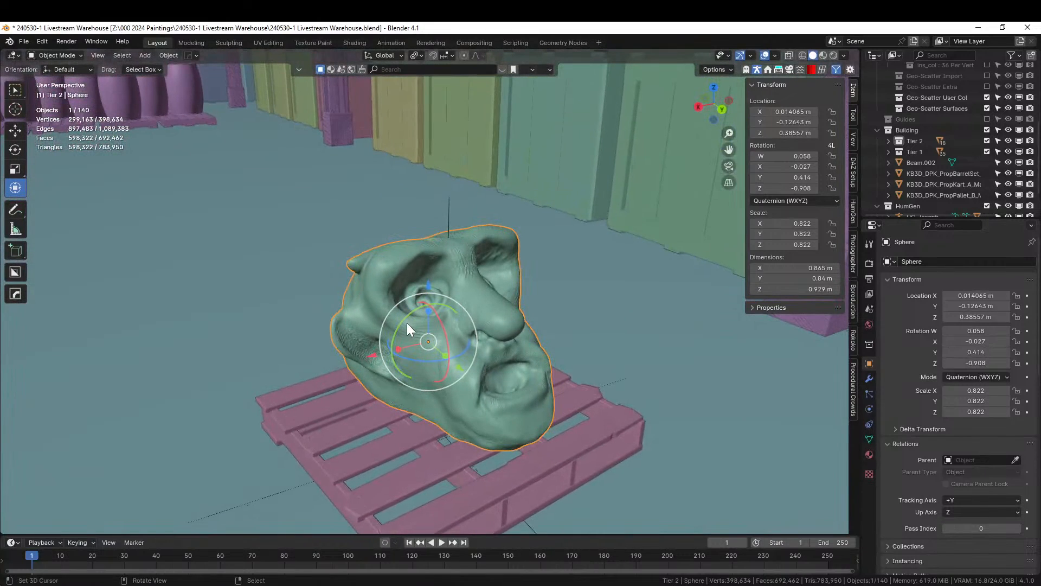
{"action": "key", "text": "Tab"}
{"action": "key", "text": "u"}
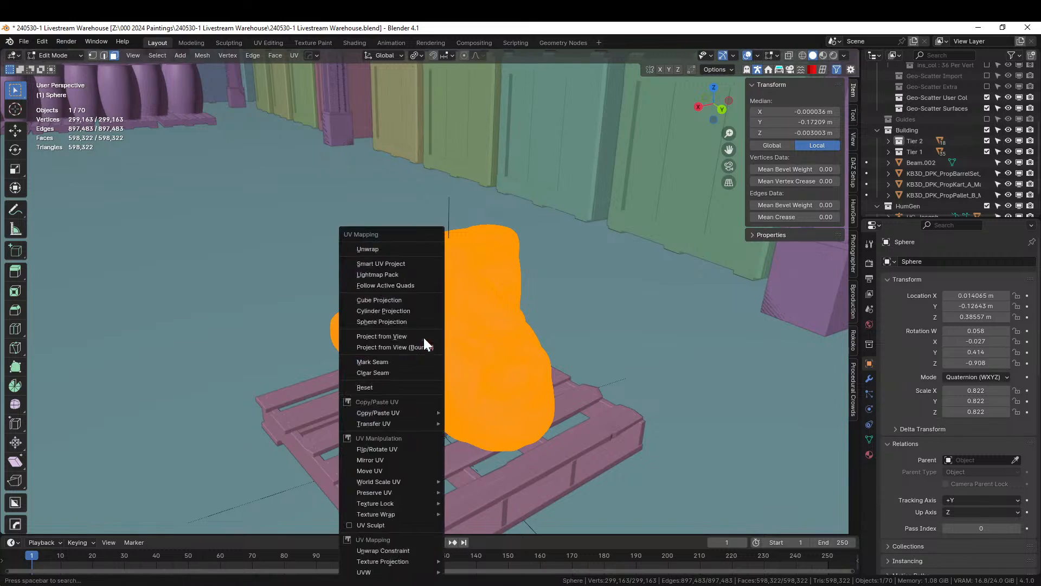
{"action": "left_click", "coordinate": [403, 264]}
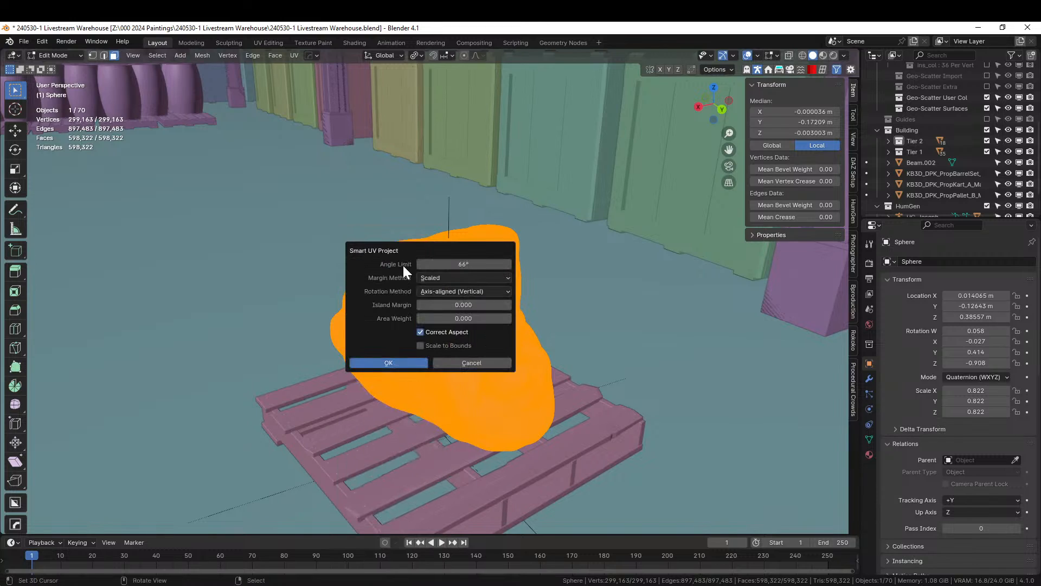
{"action": "left_click", "coordinate": [389, 363]}
{"action": "key", "text": "Tab"}
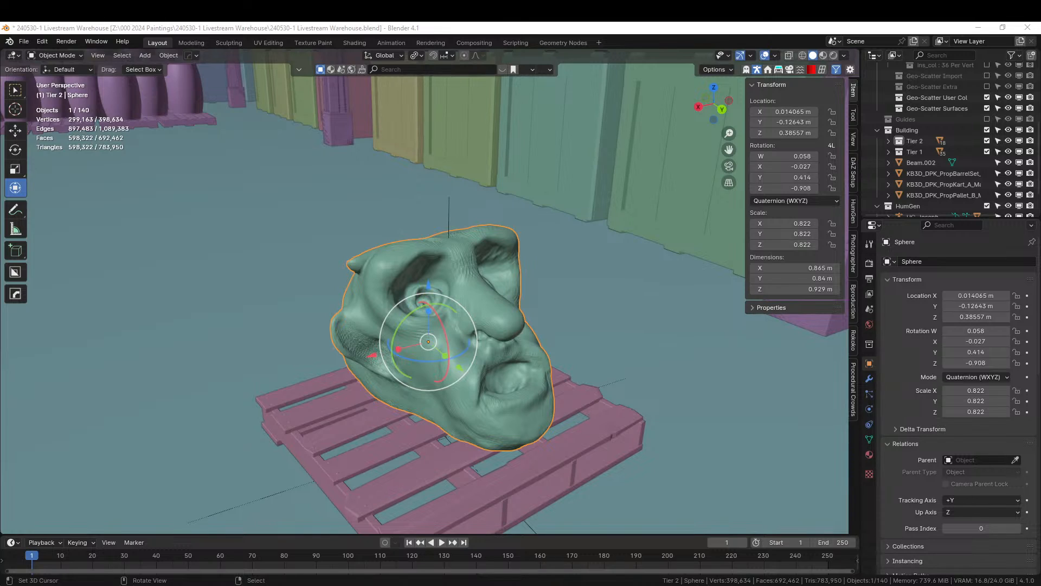
- Replace the head's material with GT_ES_ Tiling Building Material 3, and isolate the head in rendered shading
{"action": "left_click", "coordinate": [869, 454]}
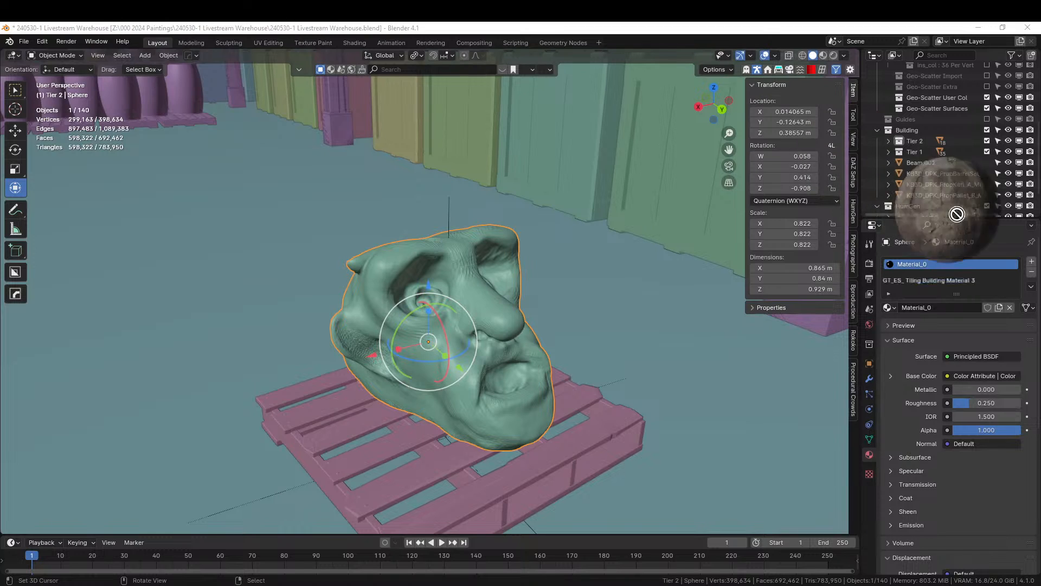
{"action": "left_click_drag", "start_coordinate": [956, 213], "coordinate": [962, 268]}
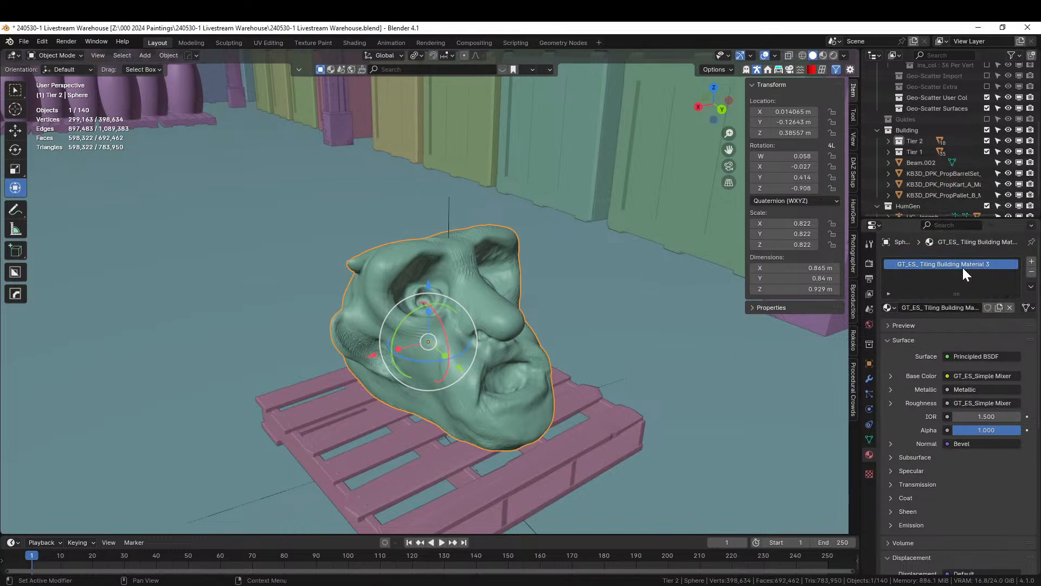
{"action": "key", "text": "KP_Divide"}
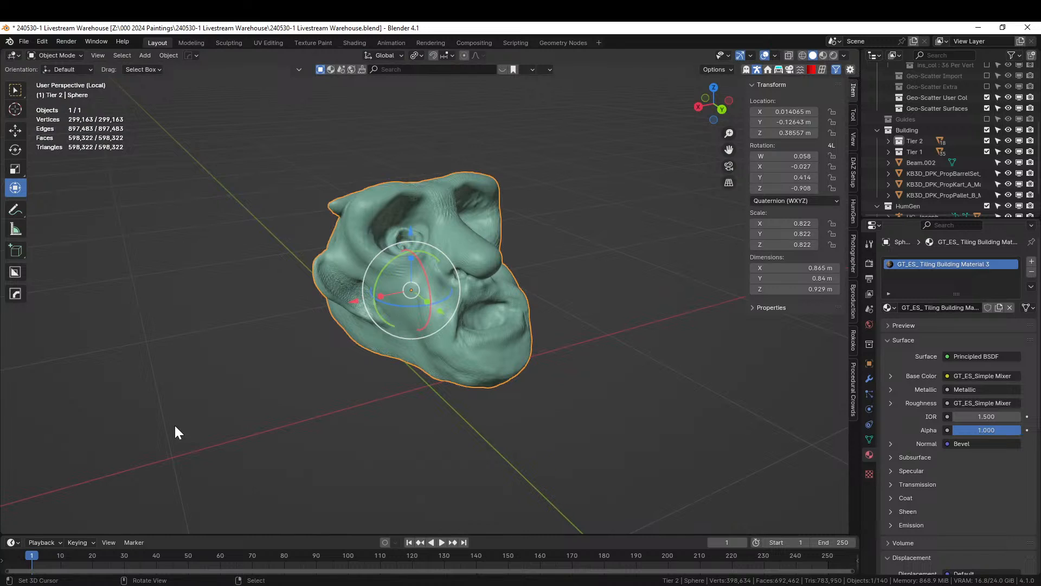
{"action": "key", "text": "z"}
{"action": "key", "text": "8"}
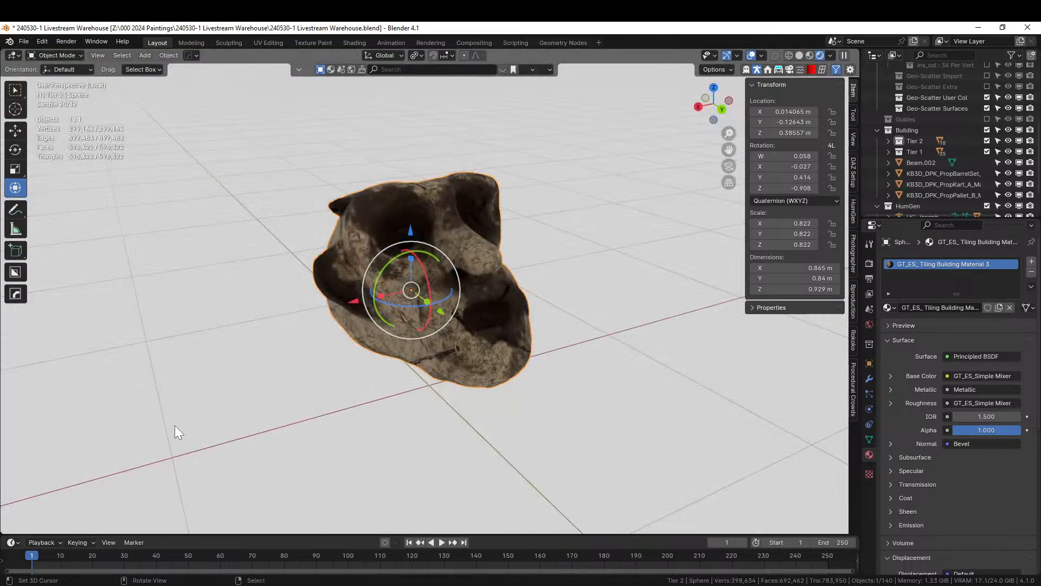
{"action": "scroll", "coordinate": [174, 426], "scroll_direction": "up", "scroll_amount": 3}
{"action": "middle_click_drag", "start_coordinate": [149, 456], "coordinate": [529, 480]}
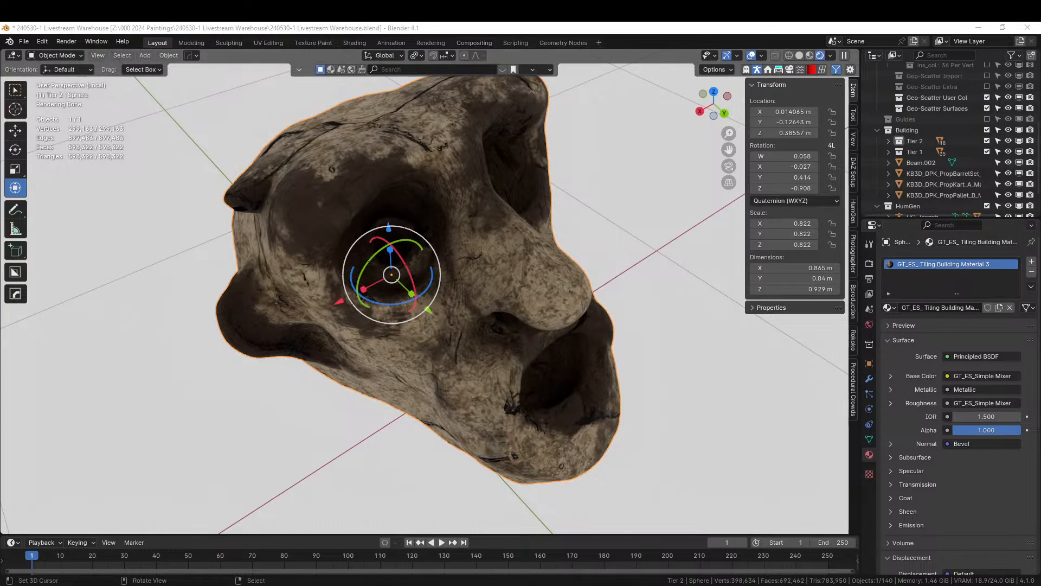
- Try GT_ES_ Tiling Building Material 1, 2 and 3 on the head in turn to compare their looks
{"action": "left_click_drag", "start_coordinate": [605, 149], "coordinate": [972, 288]}
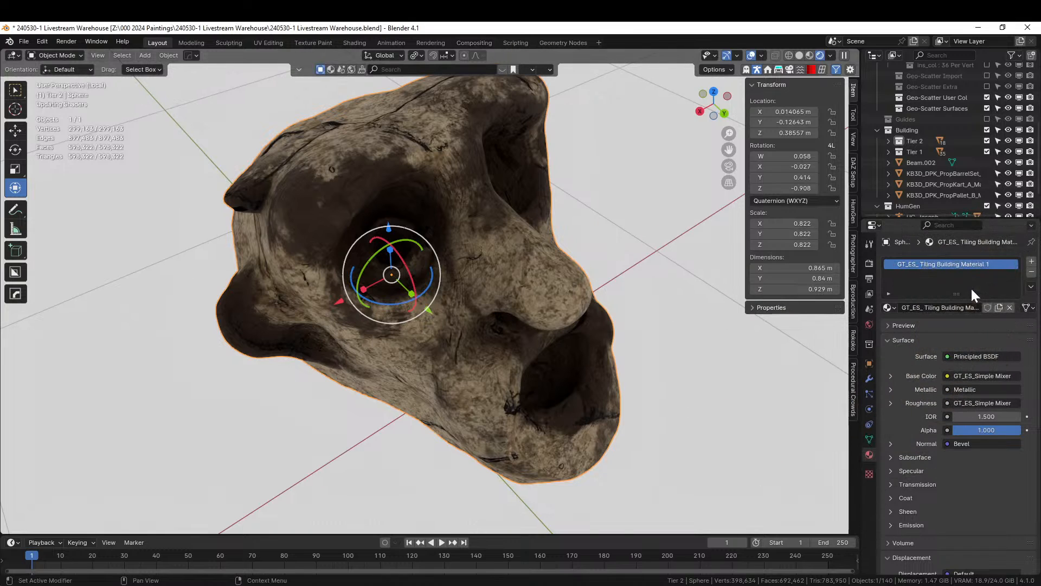
{"action": "middle_click_drag", "start_coordinate": [473, 324], "coordinate": [401, 307]}
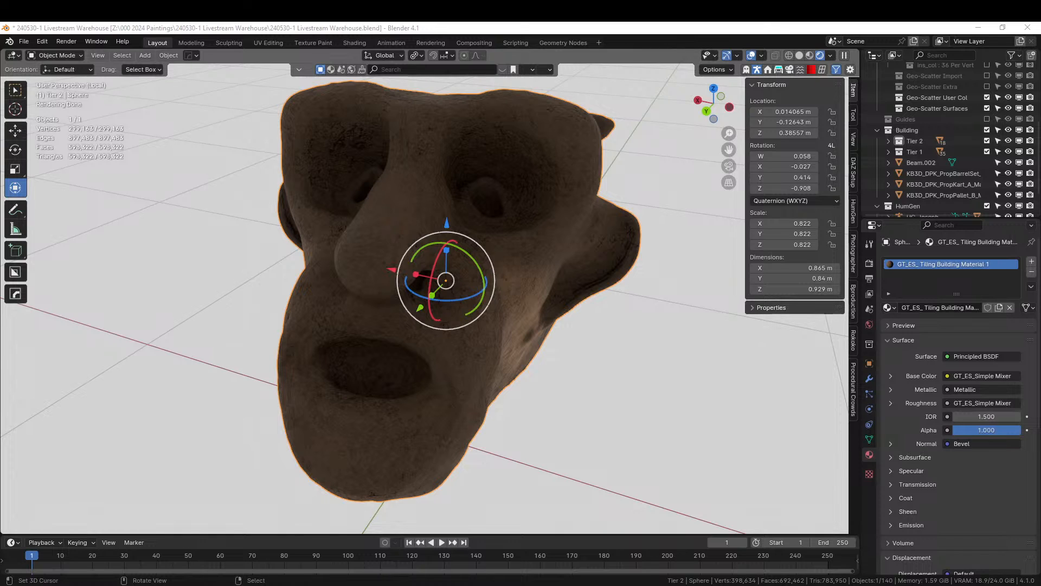
{"action": "left_click_drag", "start_coordinate": [478, 134], "coordinate": [438, 252]}
{"action": "mouse_move", "coordinate": [439, 252]}
{"action": "middle_mouse_down"}
{"action": "mouse_move", "coordinate": [502, 269]}
{"action": "mouse_move", "coordinate": [588, 249]}
{"action": "mouse_move", "coordinate": [611, 297]}
{"action": "mouse_move", "coordinate": [444, 235]}
{"action": "middle_mouse_up"}
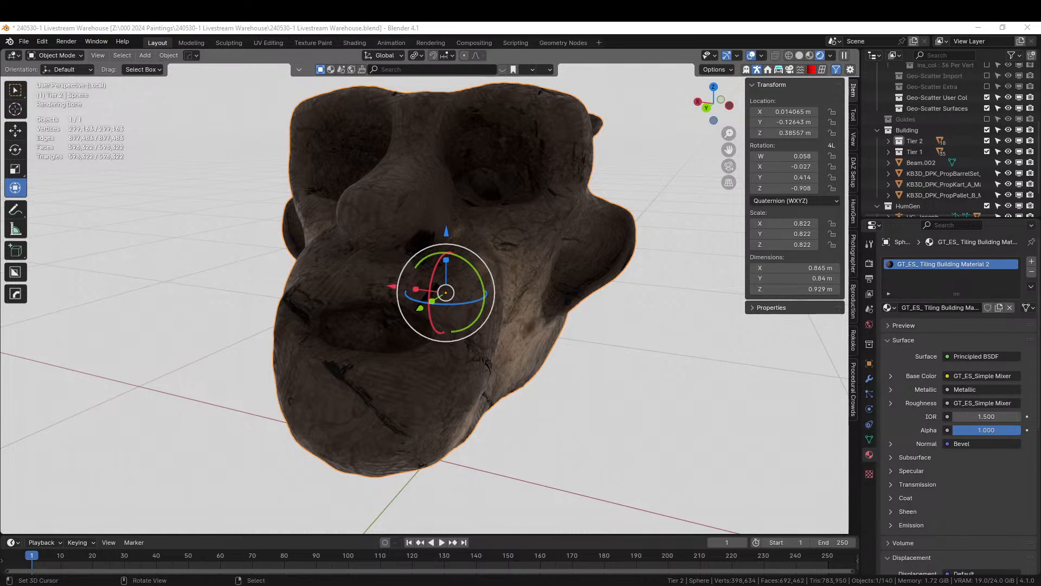
{"action": "left_click_drag", "start_coordinate": [441, 142], "coordinate": [472, 200]}
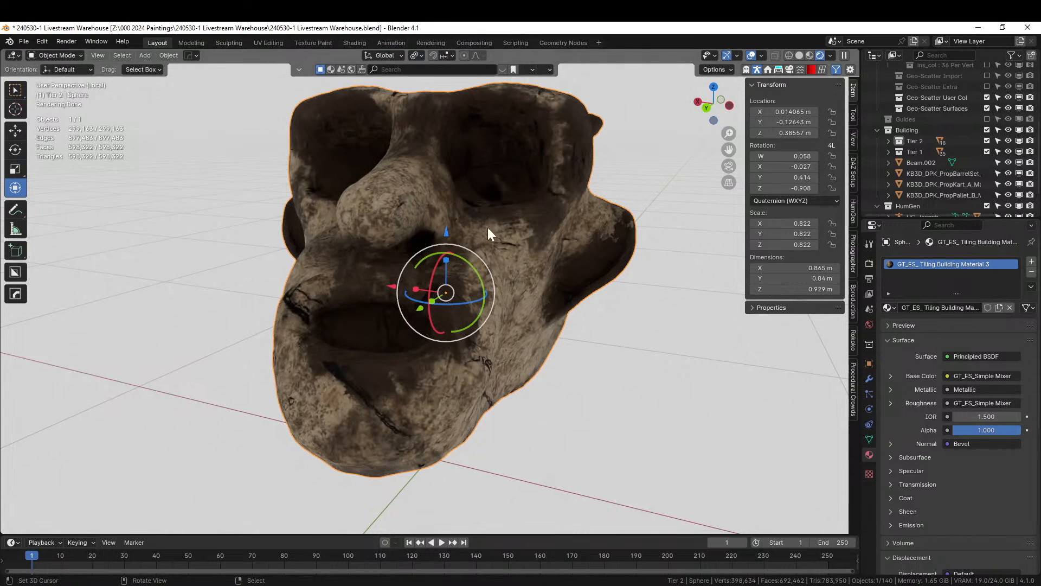
{"action": "middle_click_drag", "start_coordinate": [487, 226], "coordinate": [637, 267]}
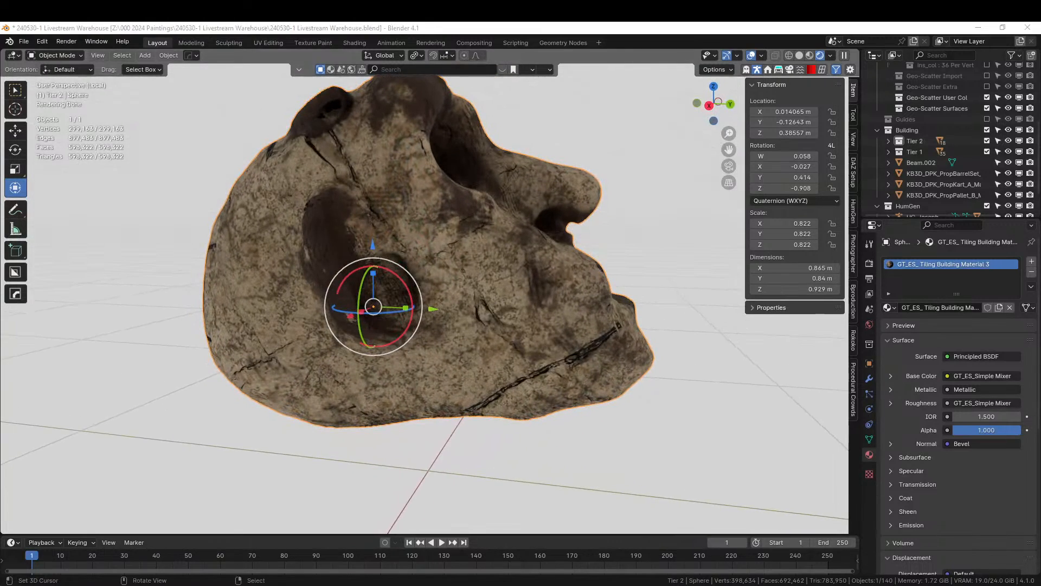
- Apply GT_ES_ Tiling Building Material 2 to the head, expand its Base Color settings, and save the file
{"action": "left_click_drag", "start_coordinate": [255, 141], "coordinate": [394, 227]}
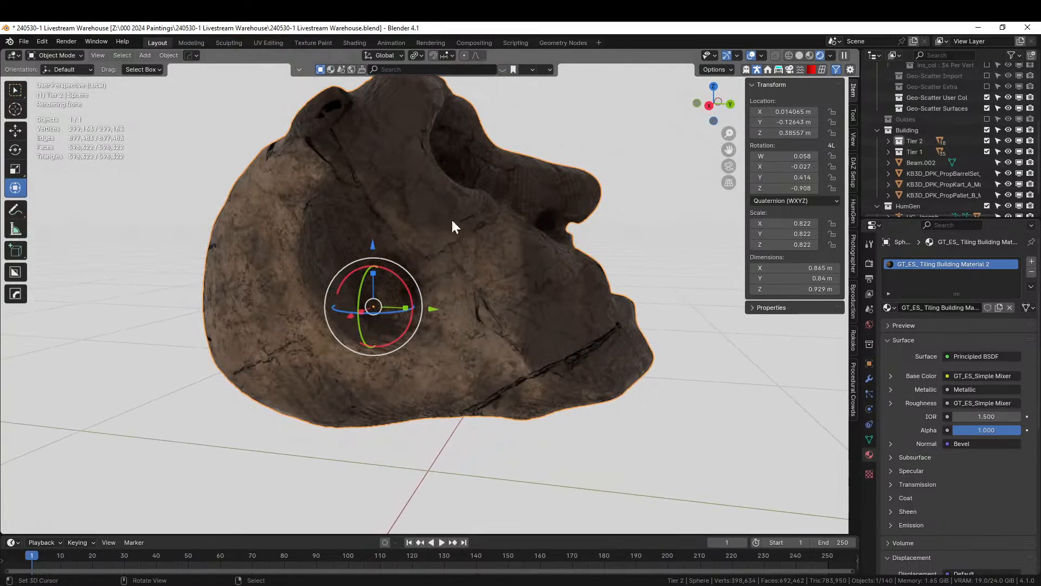
{"action": "middle_click_drag", "start_coordinate": [458, 226], "coordinate": [654, 339]}
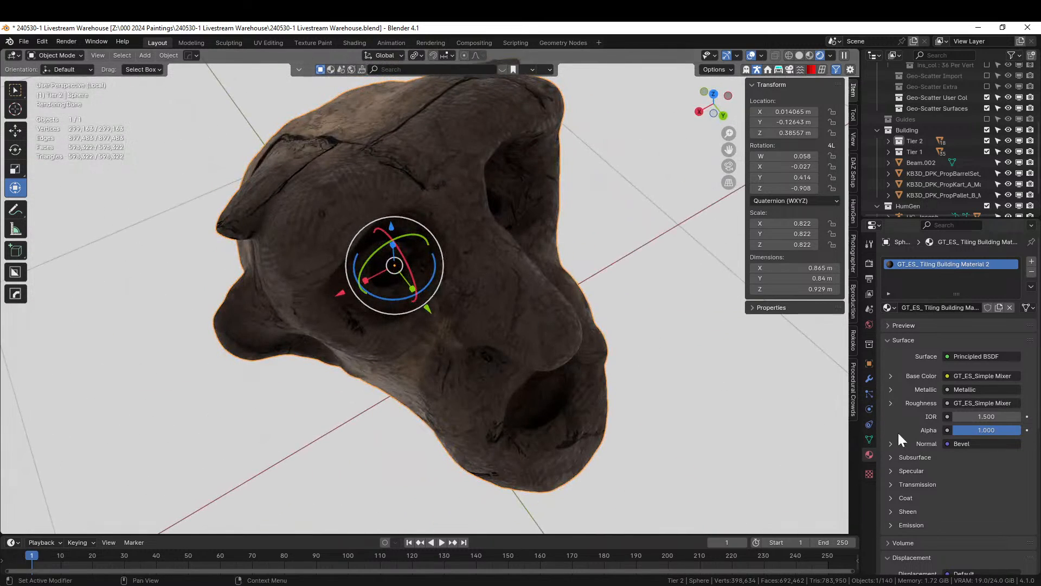
{"action": "left_click", "coordinate": [890, 376]}
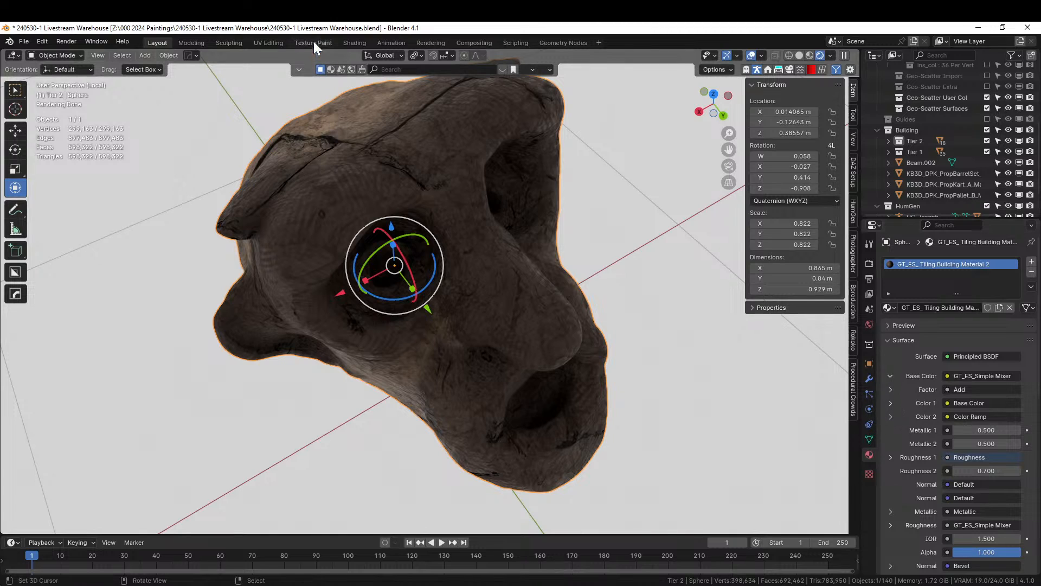
{"action": "key", "text": "ctrl+s"}
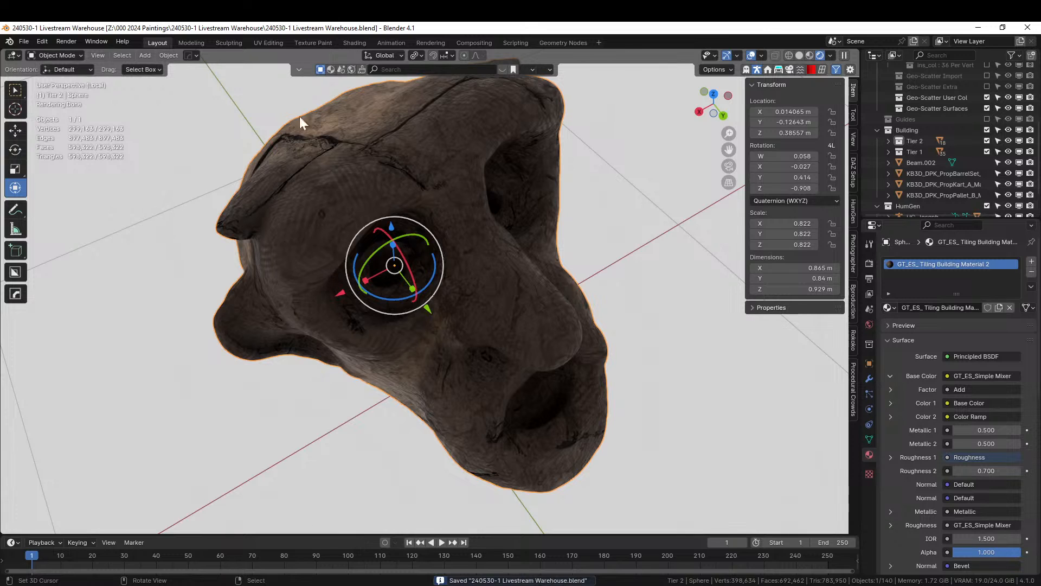
- Switch to the Shading workspace and move the Principled BSDF and Material Output nodes away from the mixer to make room
{"action": "left_click", "coordinate": [365, 43]}
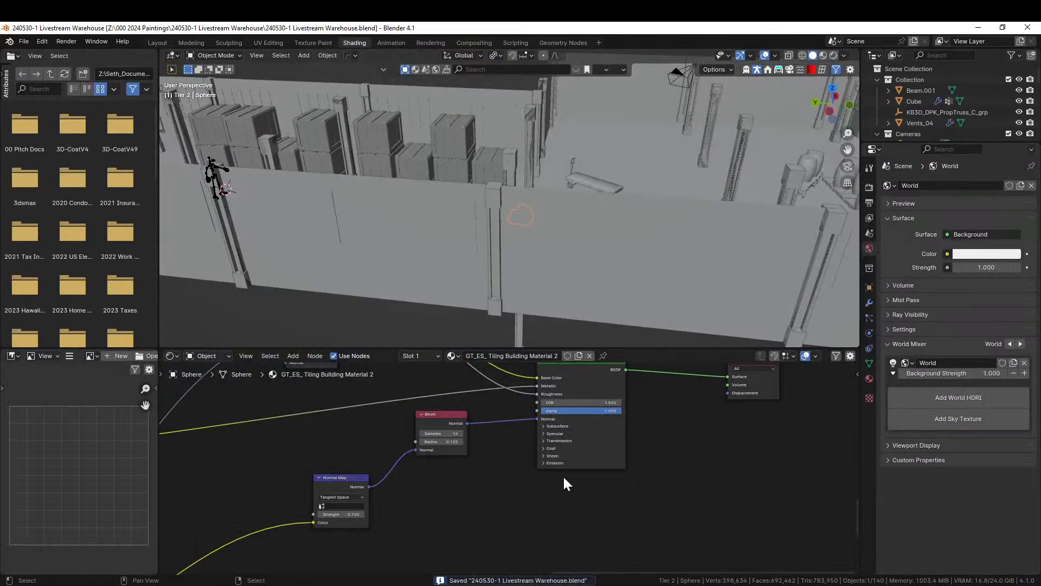
{"action": "scroll", "coordinate": [563, 475], "scroll_direction": "down", "scroll_amount": 8}
{"action": "middle_click_drag", "start_coordinate": [446, 524], "coordinate": [432, 395]}
{"action": "left_click_drag", "start_coordinate": [463, 445], "coordinate": [690, 569]}
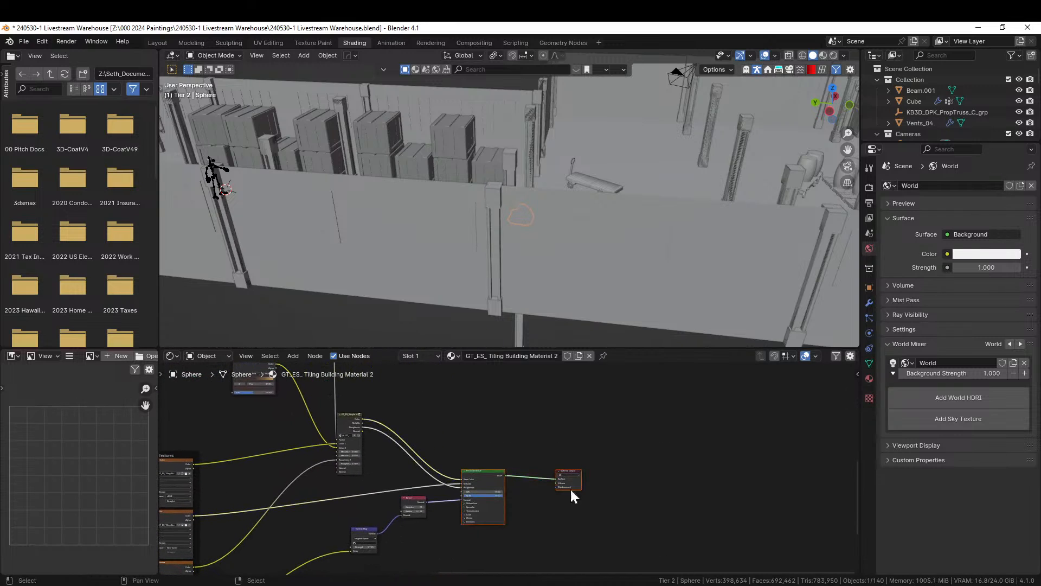
{"action": "left_click_drag", "start_coordinate": [486, 470], "coordinate": [664, 449]}
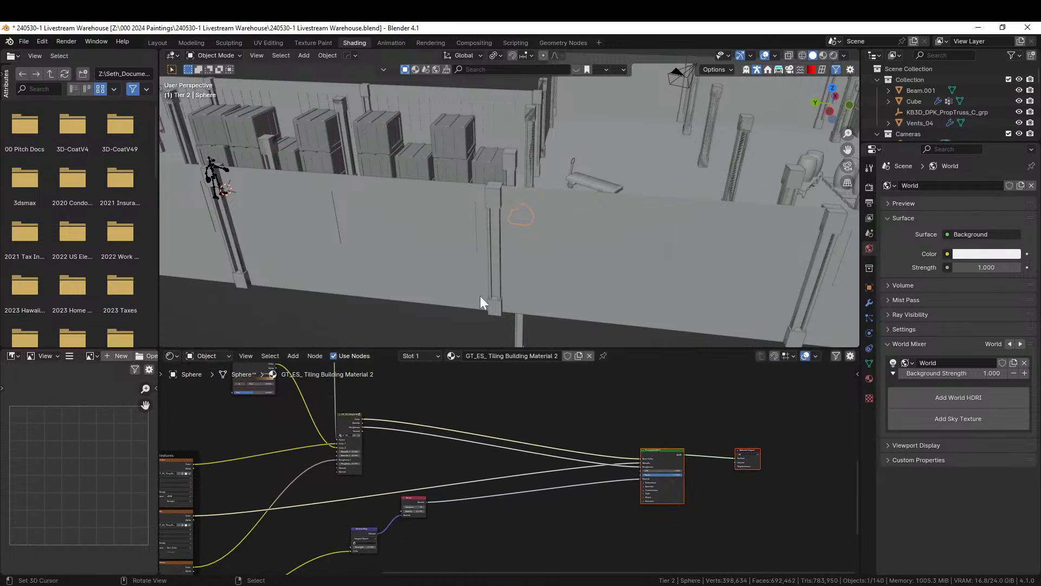
- Isolate the head in the Shading workspace's 3D view and show it in rendered shading
{"action": "key", "text": "KP_Divide"}
{"action": "key", "text": "z"}
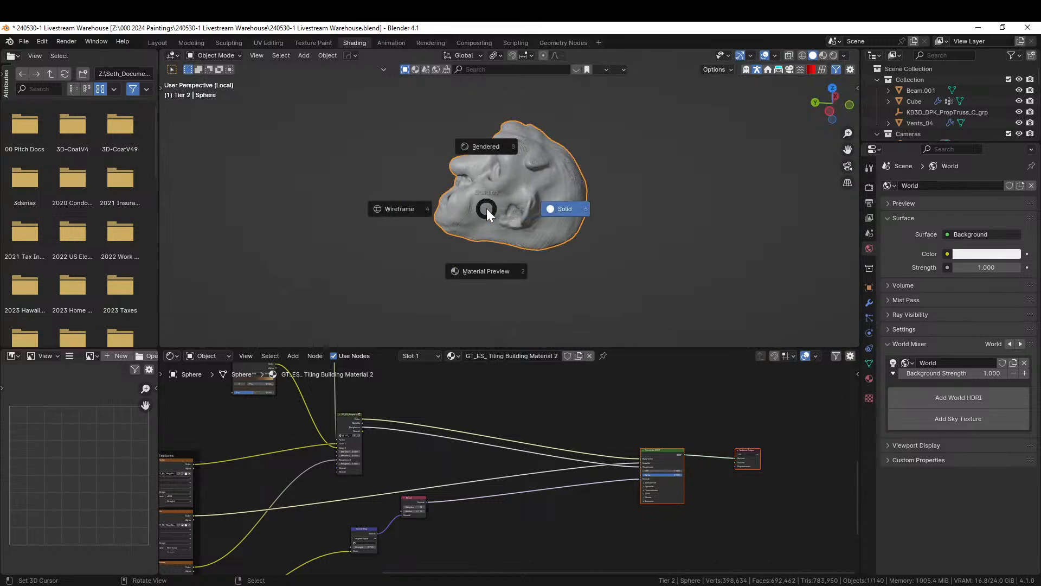
{"action": "left_click", "coordinate": [555, 209]}
{"action": "scroll", "coordinate": [558, 203], "scroll_direction": "up", "scroll_amount": 1}
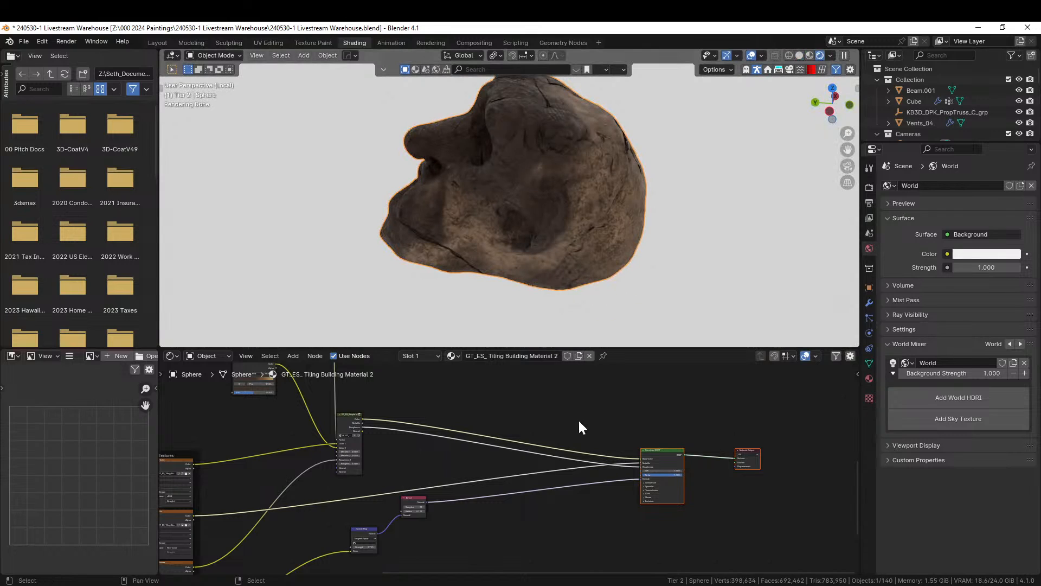
- Insert a Hue/Saturation/Value node on the link between the mixer's Color output and the Principled BSDF's Base Color
{"action": "middle_click_drag", "start_coordinate": [579, 422], "coordinate": [560, 471]}
{"action": "scroll", "coordinate": [552, 470], "scroll_direction": "up", "scroll_amount": 2}
{"action": "scroll", "coordinate": [554, 477], "scroll_direction": "up", "scroll_amount": 1}
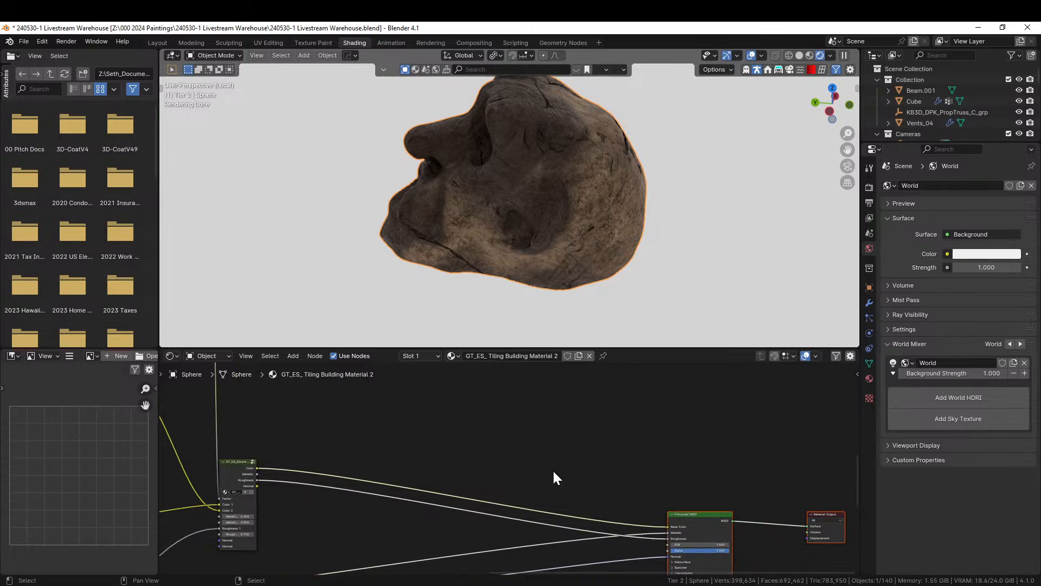
{"action": "key", "text": "shift+a"}
{"action": "left_click", "coordinate": [548, 443]}
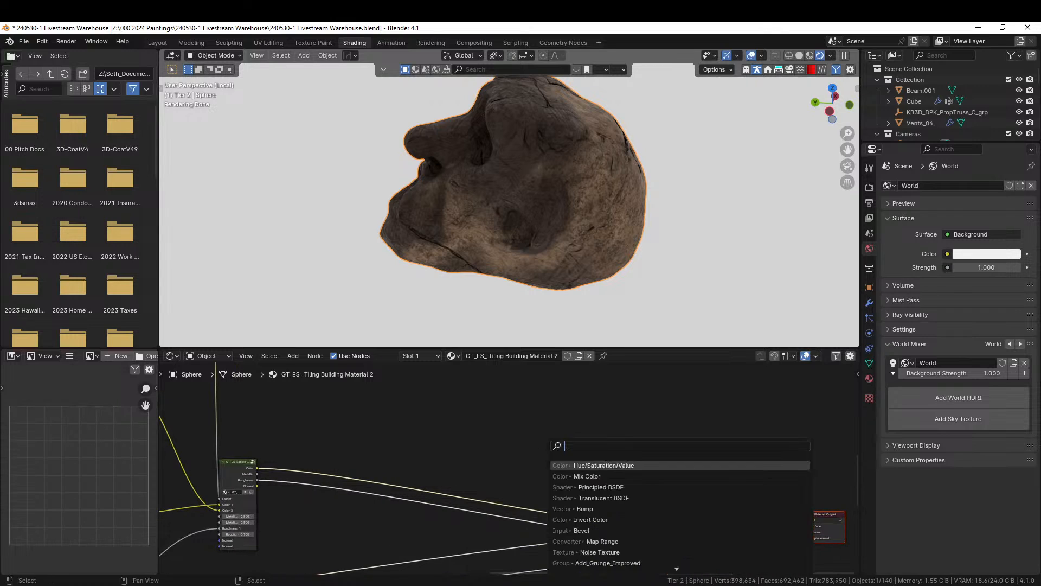
{"action": "key", "text": "Return"}
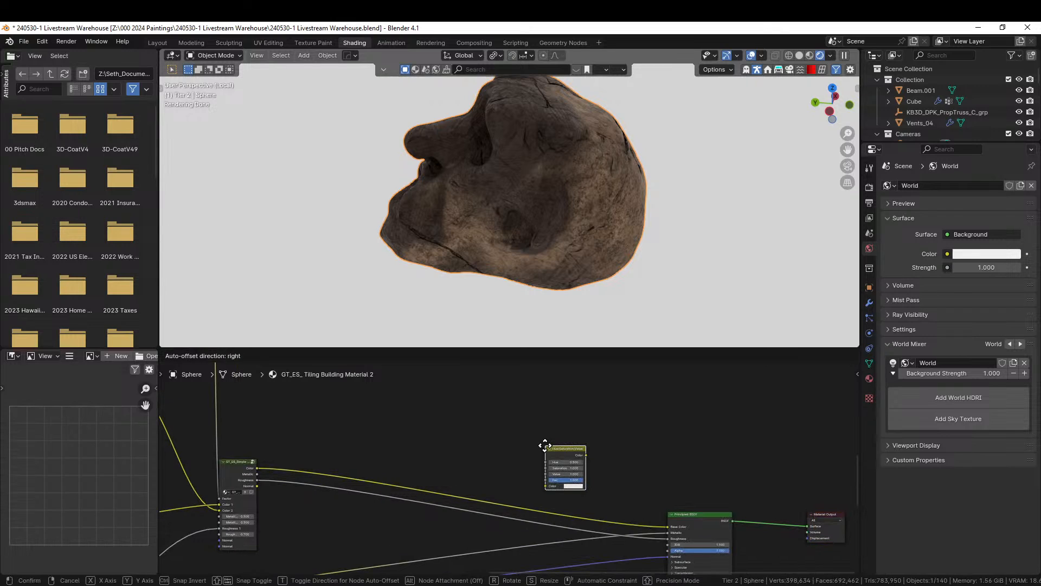
{"action": "left_click", "coordinate": [552, 476]}
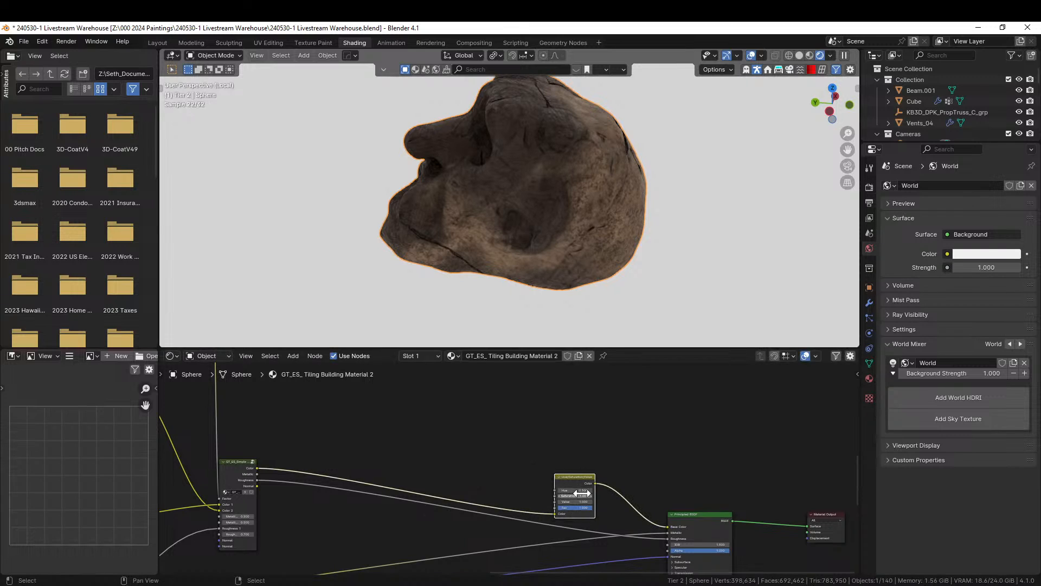
- Set the Value of the Hue/Saturation/Value node to 2 and check the head from its other side
{"action": "scroll", "coordinate": [551, 475], "scroll_direction": "up", "scroll_amount": 2}
{"action": "left_click", "coordinate": [606, 514]}
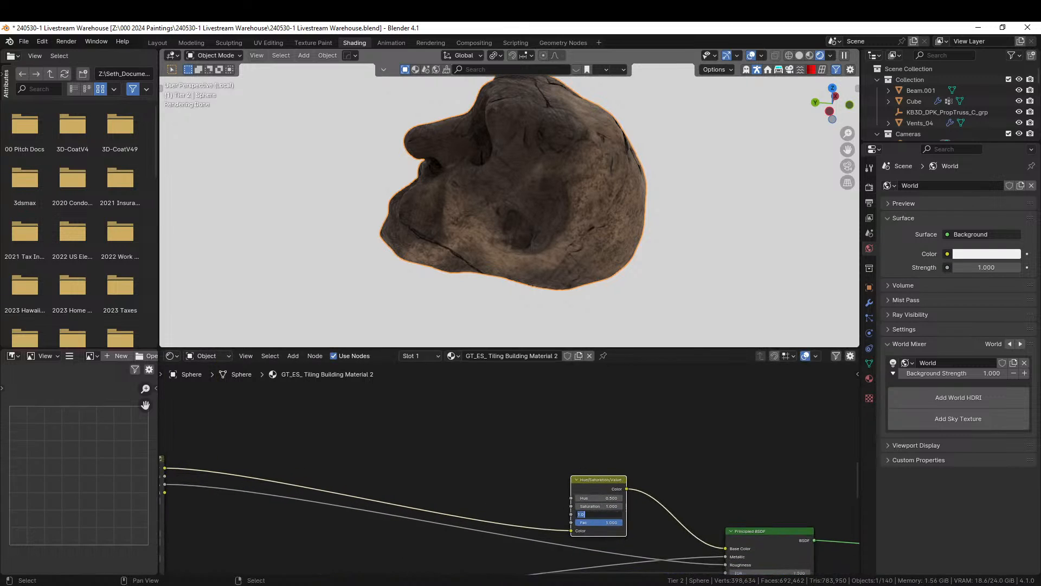
{"action": "type", "text": "2"}
{"action": "key", "text": "Return"}
{"action": "middle_click_drag", "start_coordinate": [601, 213], "coordinate": [787, 193]}
- Set the Mapping node's X, Y and Z scale to 2
{"action": "middle_click_drag", "start_coordinate": [485, 404], "coordinate": [262, 437]}
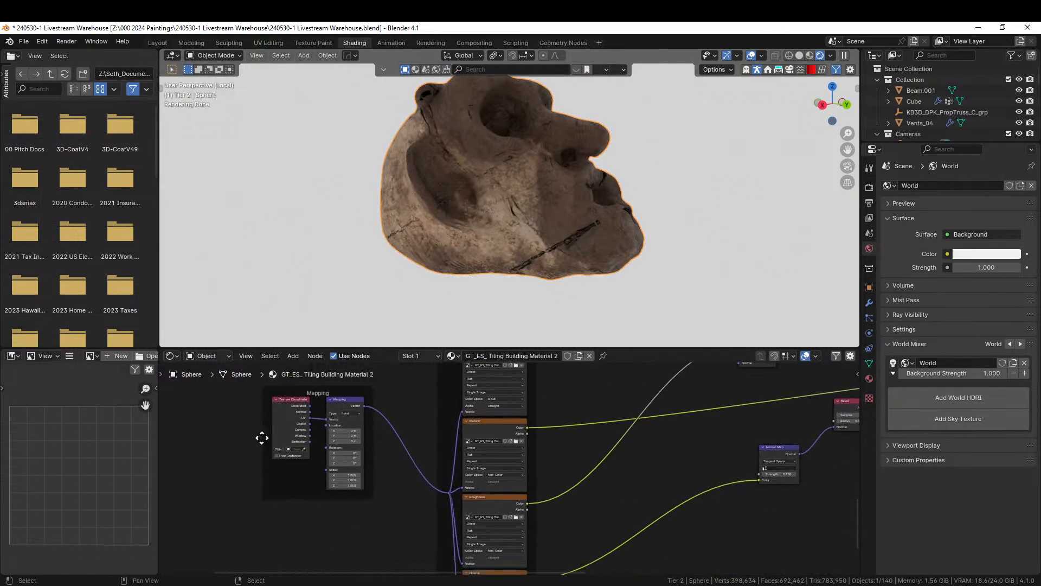
{"action": "scroll", "coordinate": [391, 503], "scroll_direction": "up", "scroll_amount": 4}
{"action": "middle_click_drag", "start_coordinate": [330, 518], "coordinate": [387, 548]}
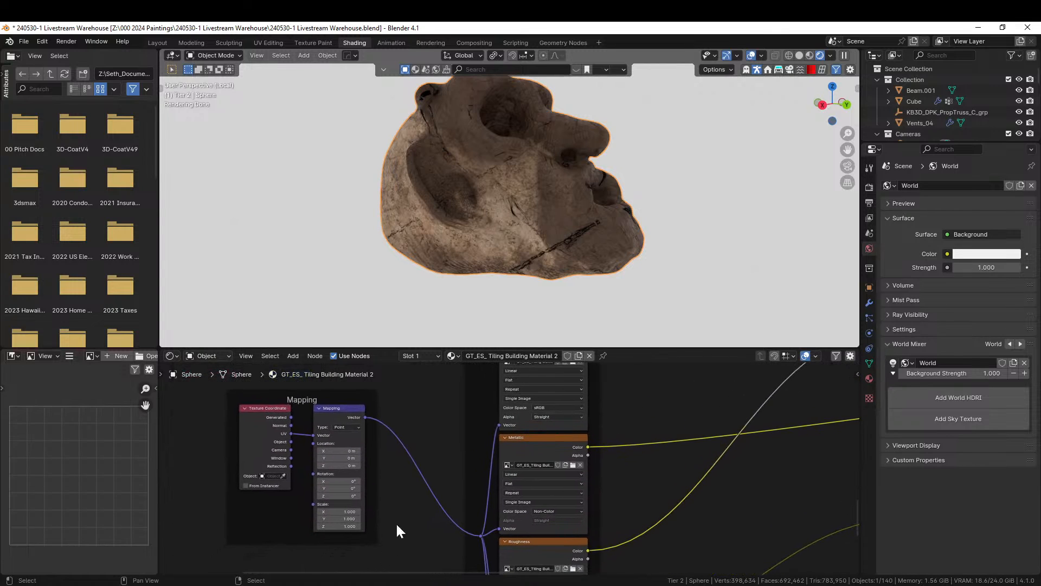
{"action": "left_click_drag", "start_coordinate": [337, 512], "coordinate": [337, 526]}
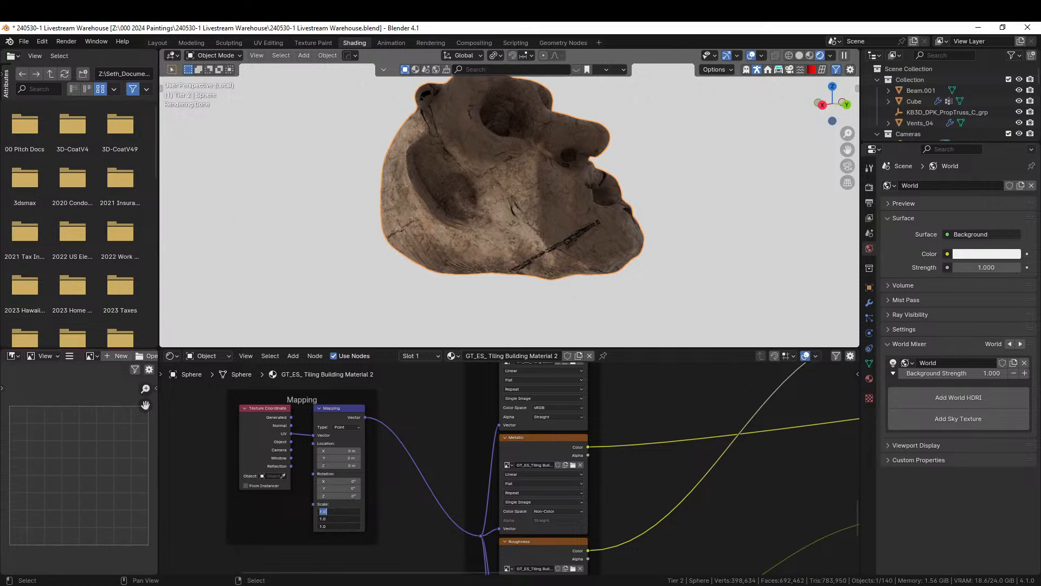
{"action": "type", "text": "2"}
{"action": "key", "text": "Return"}
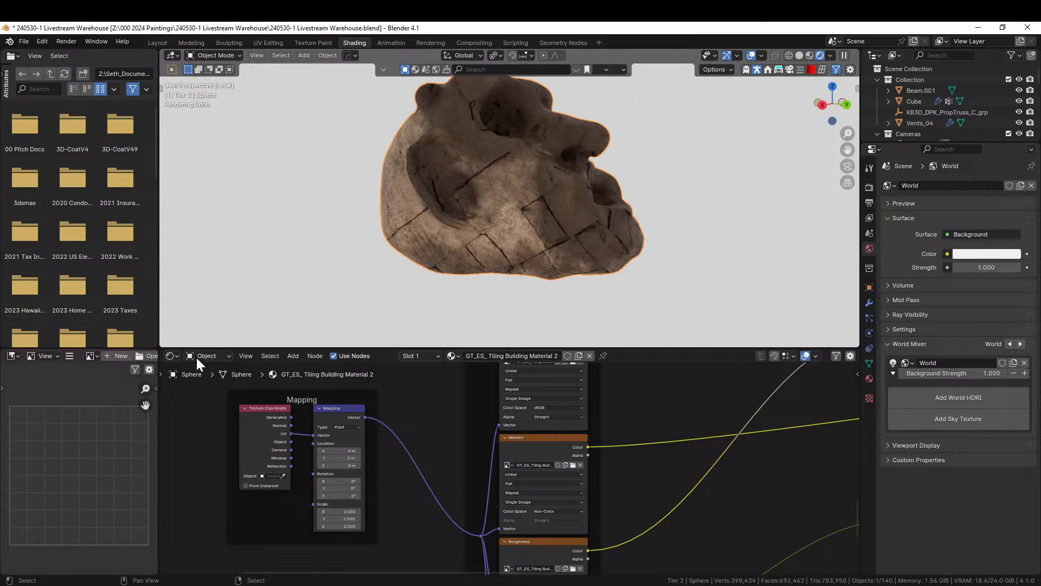
- Change the Mapping node's scale to 1.5 on all three axes after checking the texture tiling on the head
{"action": "middle_click_drag", "start_coordinate": [526, 207], "coordinate": [357, 232]}
{"action": "left_click_drag", "start_coordinate": [356, 507], "coordinate": [352, 526]}
{"action": "type", "text": "1.5"}
{"action": "key", "text": "Return"}
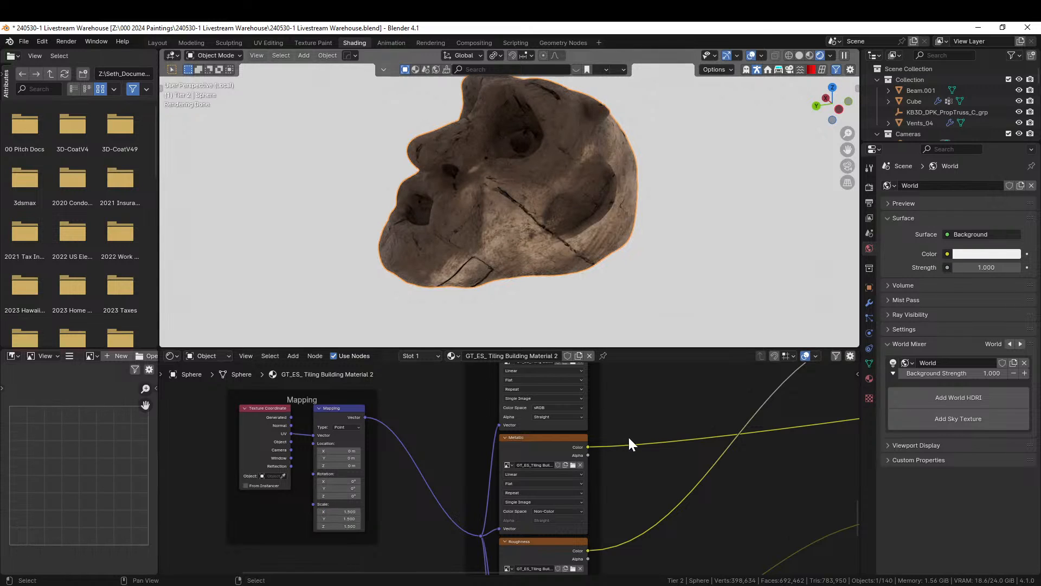
- Apply the GT_ES_Tiling Cliffs material to the sculpted head and inspect it from the side
{"action": "middle_click_drag", "start_coordinate": [630, 440], "coordinate": [264, 452]}
{"action": "mouse_move", "coordinate": [528, 256]}
{"action": "middle_mouse_down"}
{"action": "mouse_move", "coordinate": [630, 295]}
{"action": "mouse_move", "coordinate": [696, 283]}
{"action": "middle_mouse_up"}
{"action": "middle_click_drag", "start_coordinate": [478, 489], "coordinate": [788, 446]}
{"action": "middle_click_drag", "start_coordinate": [716, 144], "coordinate": [530, 188]}
{"action": "scroll", "coordinate": [509, 128], "scroll_direction": "up", "scroll_amount": 3}
{"action": "scroll", "coordinate": [530, 188], "scroll_direction": "up", "scroll_amount": 2}
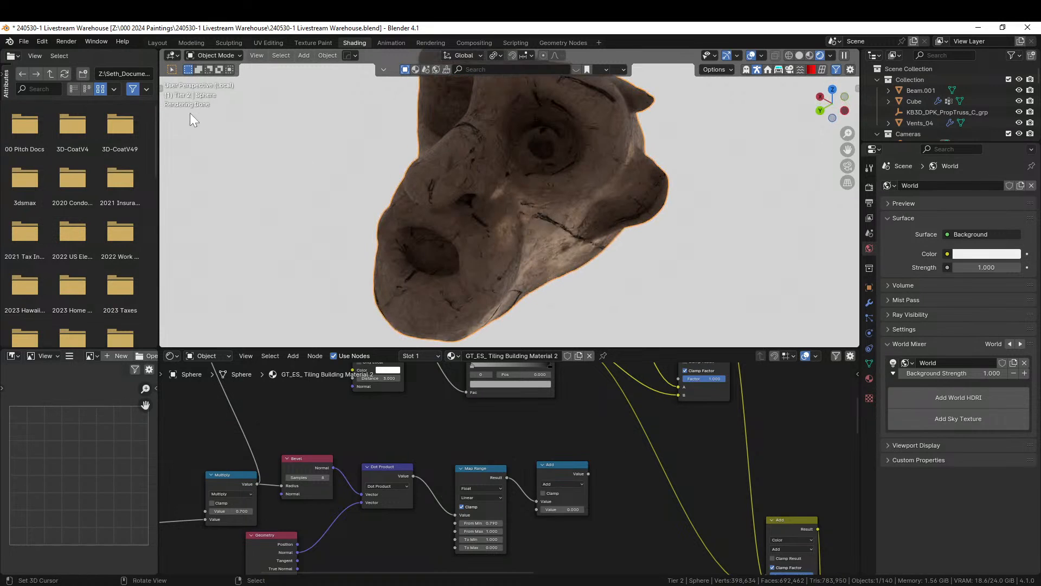
{"action": "left_click", "coordinate": [156, 43]}
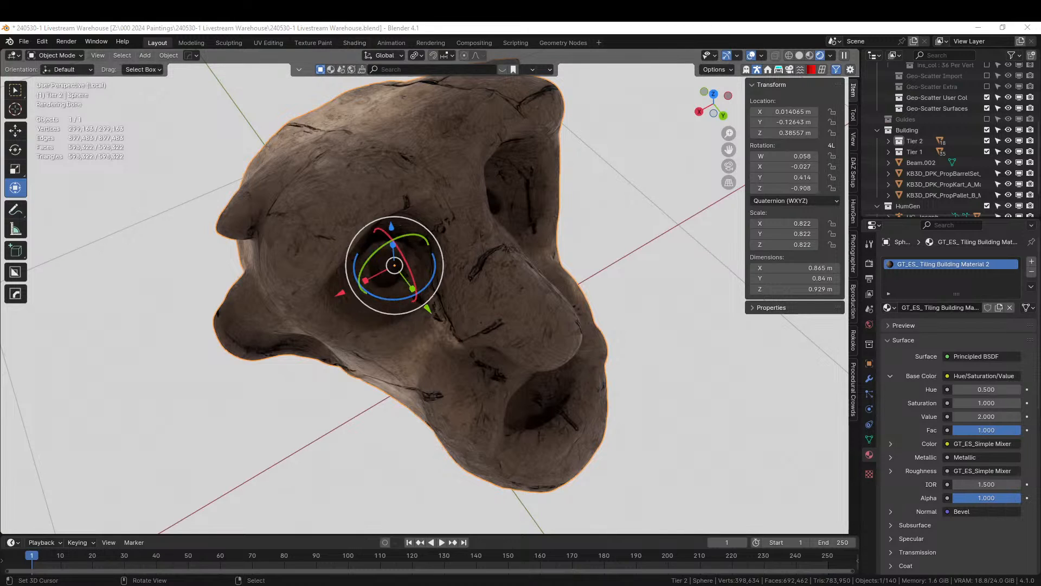
{"action": "left_click_drag", "start_coordinate": [330, 210], "coordinate": [409, 191]}
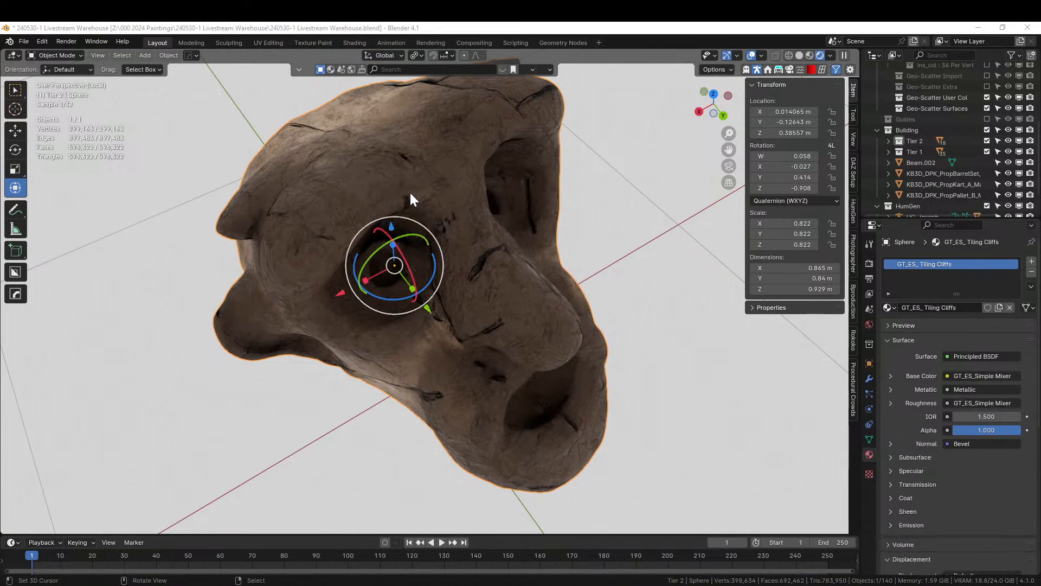
{"action": "middle_click_drag", "start_coordinate": [488, 197], "coordinate": [356, 149]}
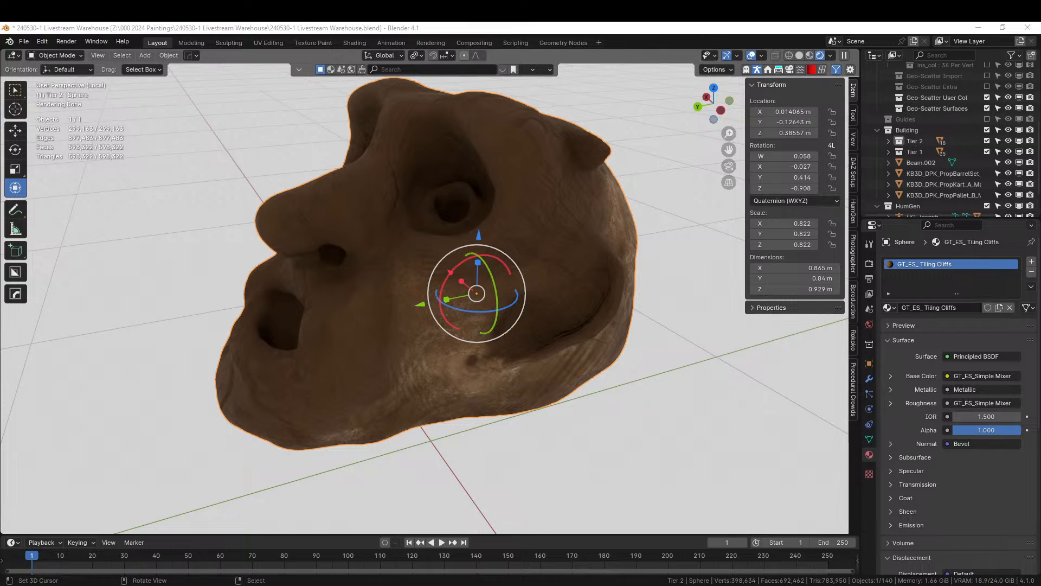
- Apply the grunge_metal material to the sculpted head and check it from the front and side
{"action": "left_click_drag", "start_coordinate": [490, 32], "coordinate": [523, 174]}
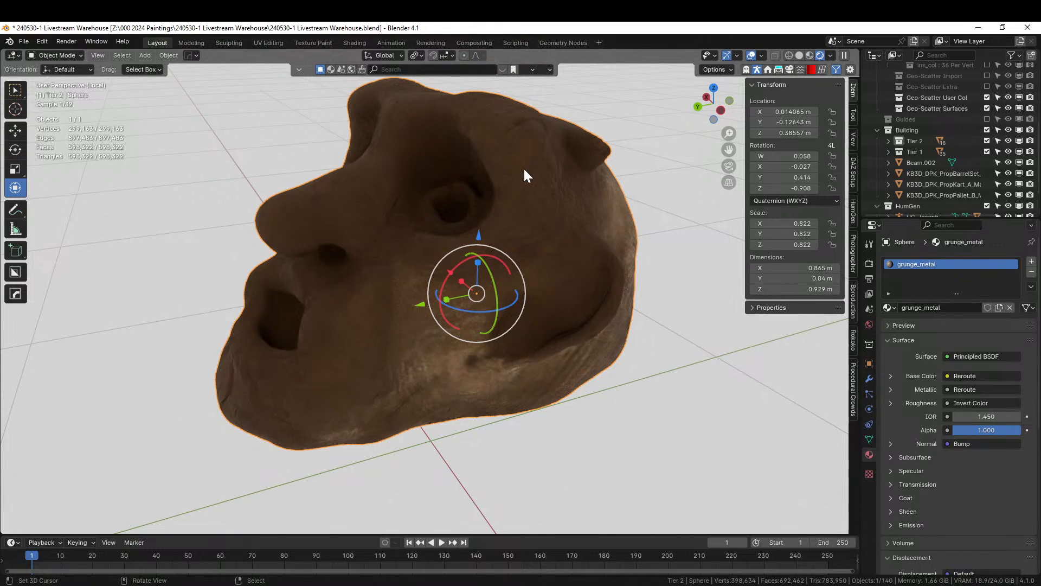
{"action": "middle_click_drag", "start_coordinate": [473, 194], "coordinate": [559, 201]}
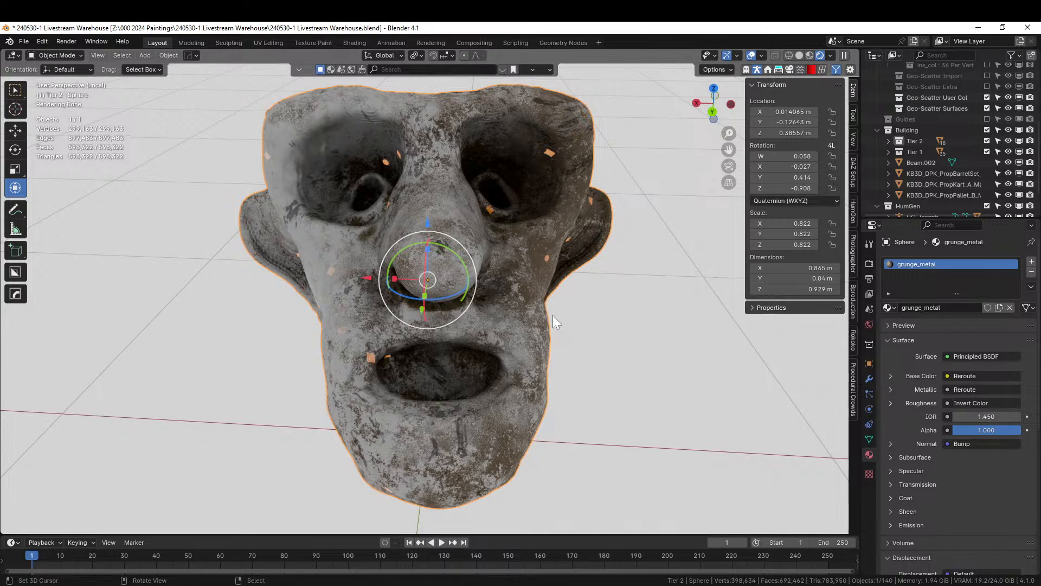
{"action": "middle_click_drag", "start_coordinate": [551, 316], "coordinate": [482, 328]}
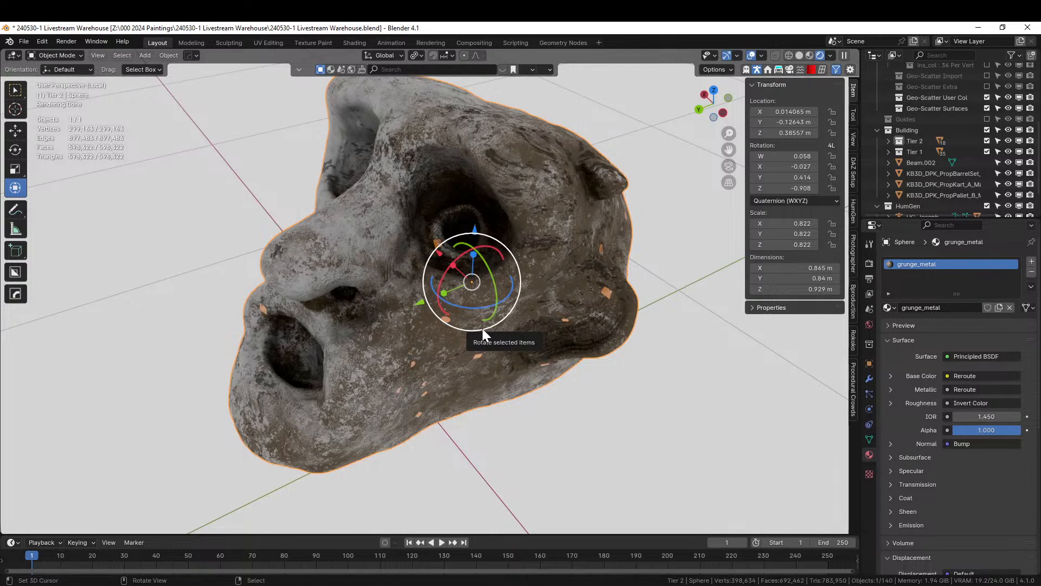
{"action": "scroll", "coordinate": [550, 300], "scroll_direction": "up", "scroll_amount": 2}
{"action": "middle_click_drag", "start_coordinate": [551, 301], "coordinate": [507, 297]}
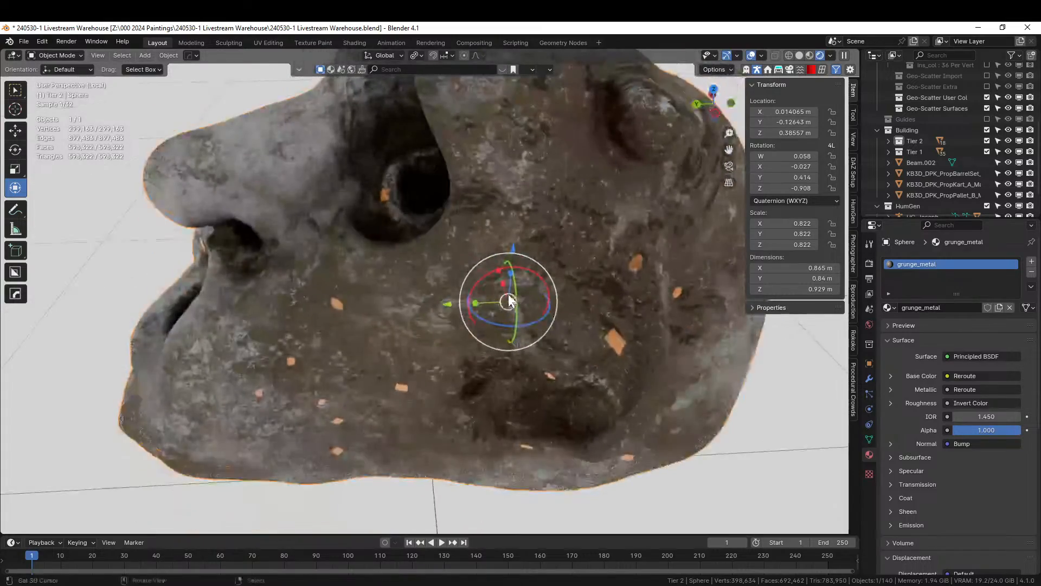
{"action": "scroll", "coordinate": [500, 238], "scroll_direction": "down", "scroll_amount": 2}
{"action": "middle_click_drag", "start_coordinate": [503, 246], "coordinate": [537, 230]}
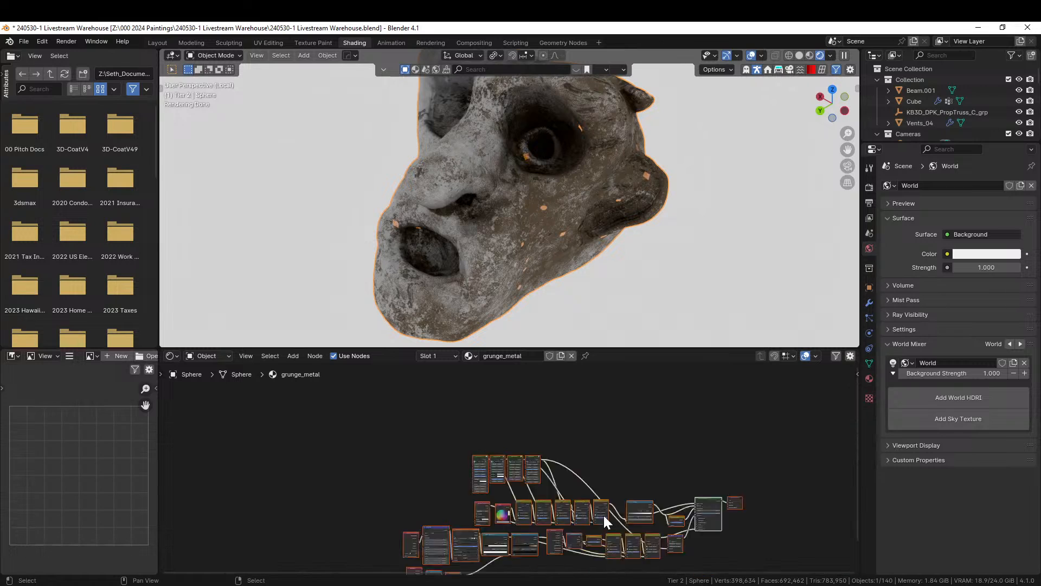
- Delete the lower rows of texture, mapping and mix nodes from the grunge_metal material, keeping the Bump node
{"action": "scroll", "coordinate": [603, 513], "scroll_direction": "up", "scroll_amount": 4}
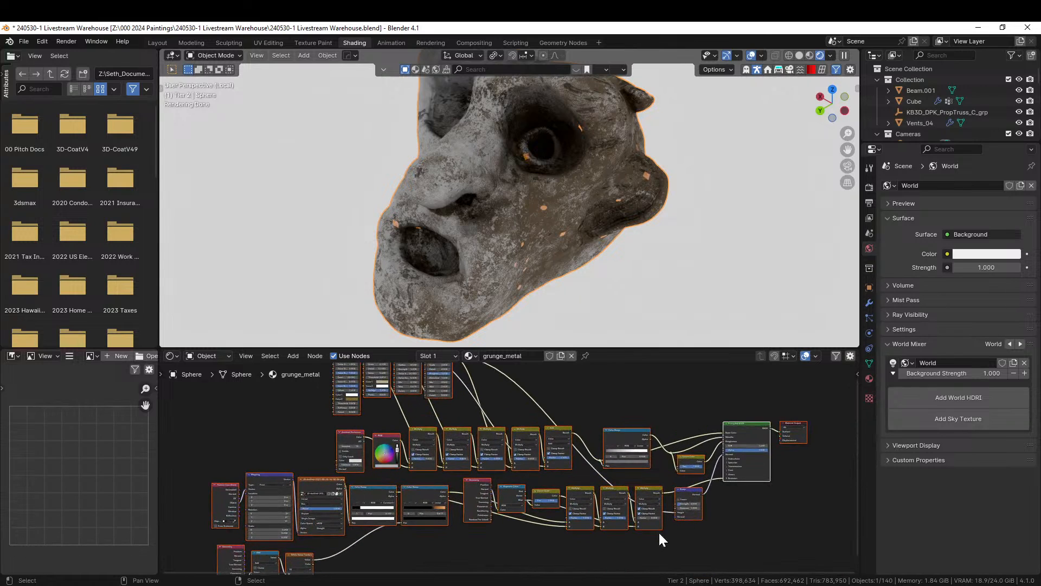
{"action": "left_click_drag", "start_coordinate": [663, 551], "coordinate": [179, 492]}
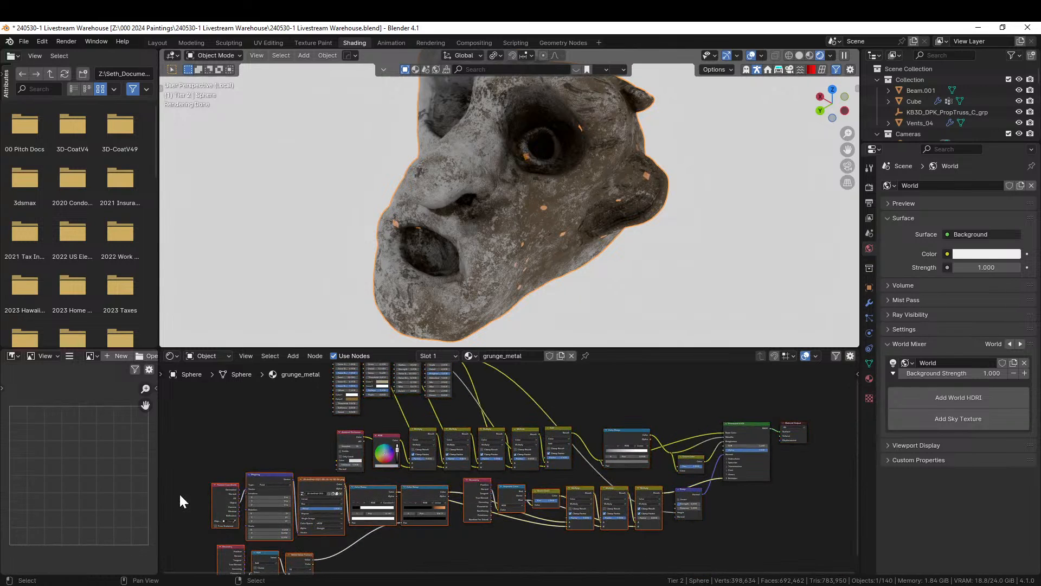
{"action": "key", "text": "Delete"}
{"action": "middle_click_drag", "start_coordinate": [559, 304], "coordinate": [226, 107]}
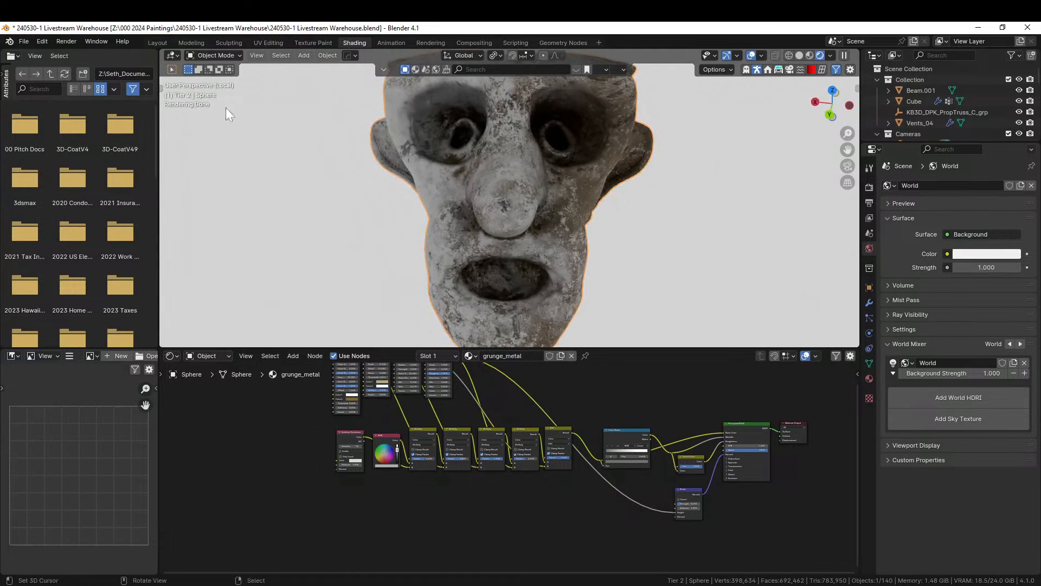
- Leave the head's isolated view to show the whole warehouse again, and save the file
{"action": "left_click", "coordinate": [158, 42]}
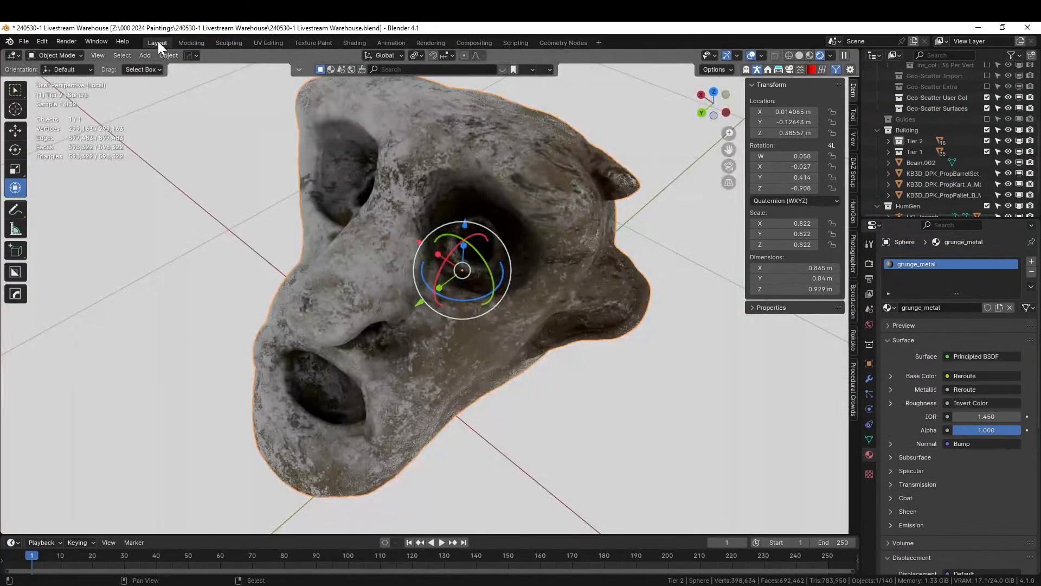
{"action": "key", "text": "KP_Divide"}
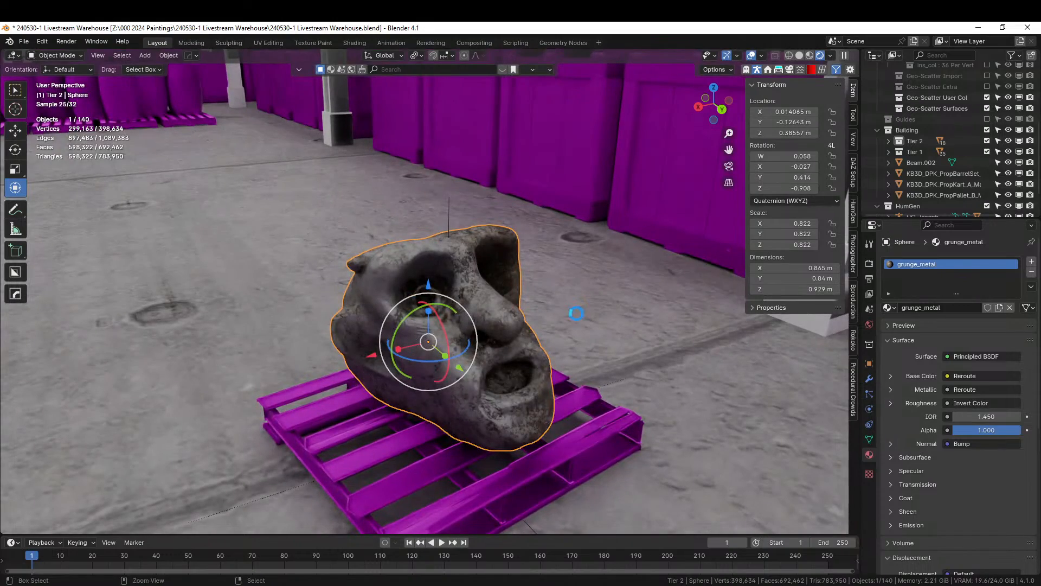
{"action": "key", "text": "ctrl+s"}
{"action": "scroll", "coordinate": [577, 314], "scroll_direction": "down", "scroll_amount": 5}
{"action": "middle_click_drag", "start_coordinate": [577, 314], "coordinate": [517, 340]}
{"action": "scroll", "coordinate": [500, 308], "scroll_direction": "up", "scroll_amount": 4}
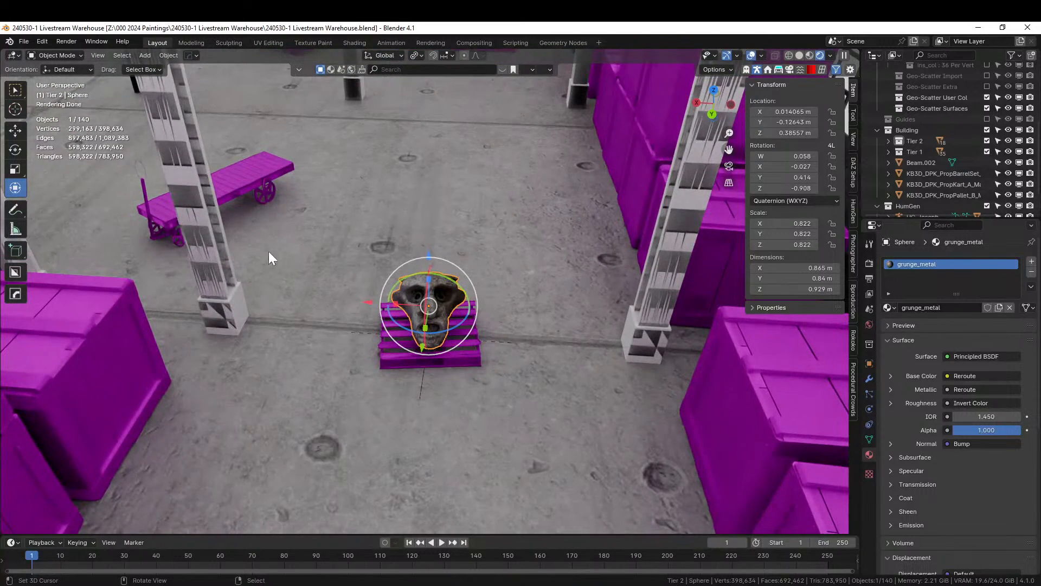
- Merge all vertices of the standalone source beam outside the warehouse by distance
{"action": "left_click", "coordinate": [214, 239]}
{"action": "scroll", "coordinate": [222, 244], "scroll_direction": "down", "scroll_amount": 5}
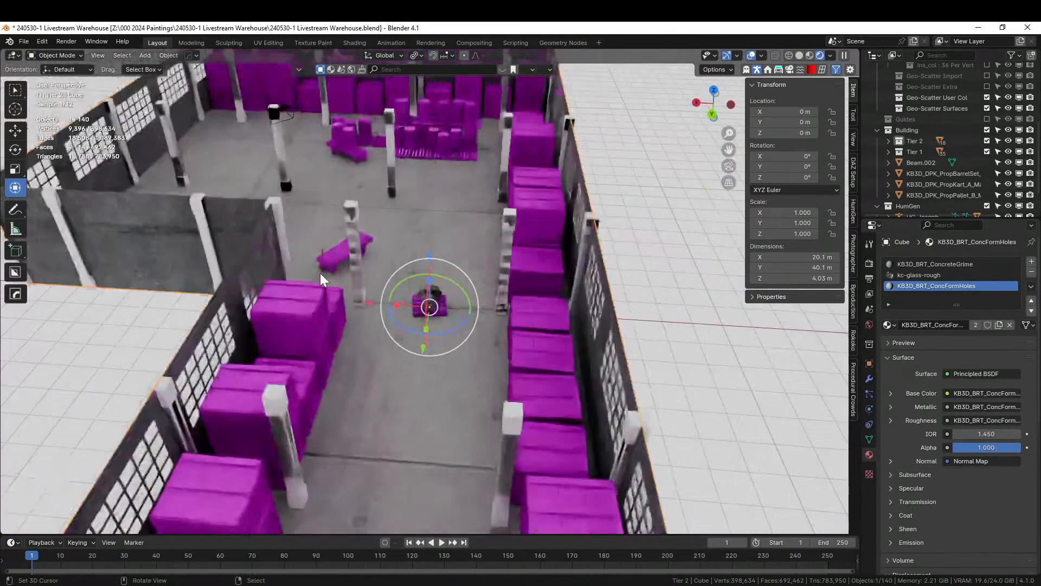
{"action": "middle_click_drag", "start_coordinate": [320, 275], "coordinate": [343, 226]}
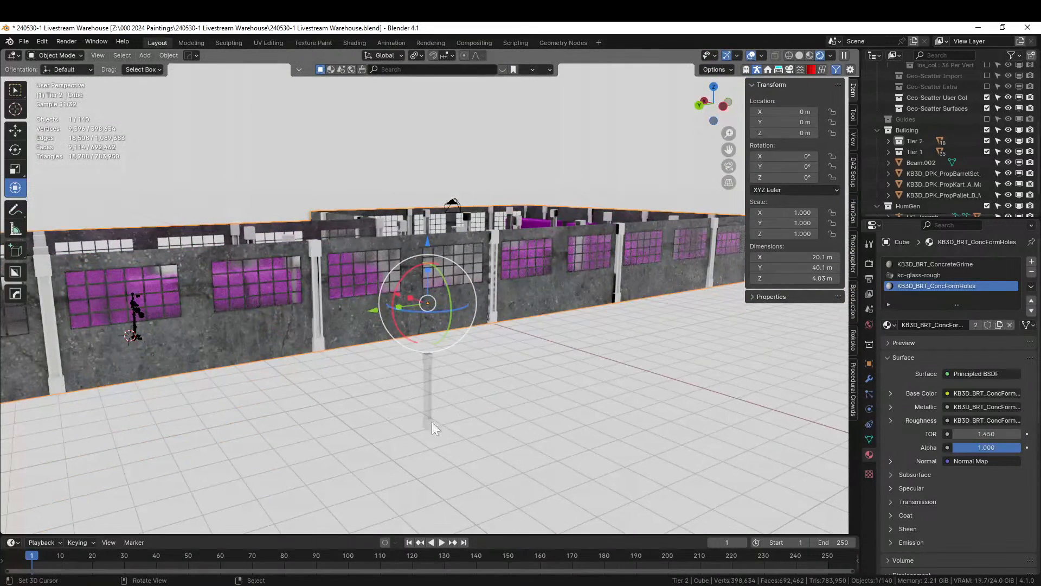
{"action": "left_click", "coordinate": [428, 388]}
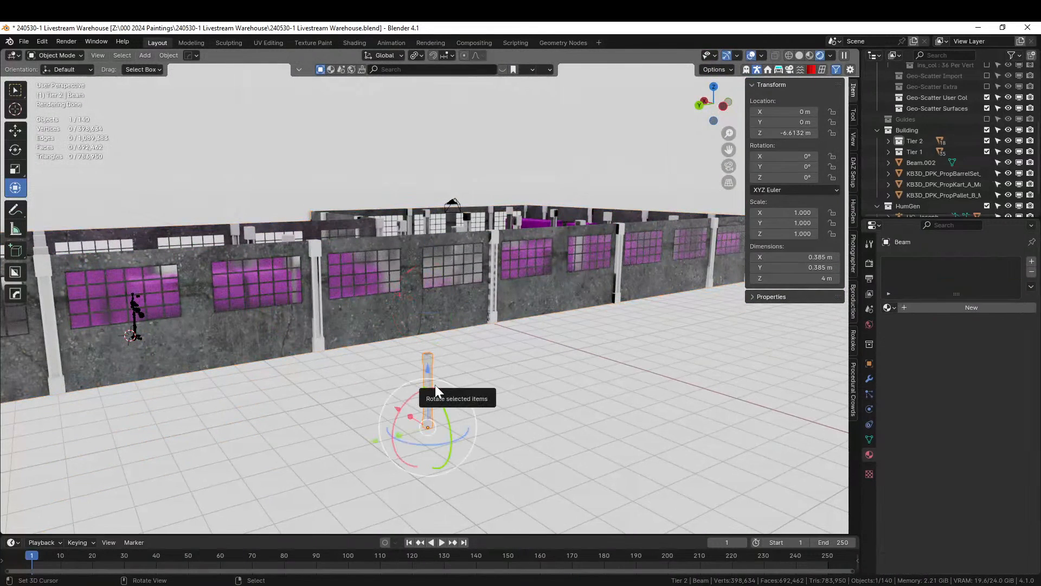
{"action": "key", "text": "Tab"}
{"action": "key", "text": "a"}
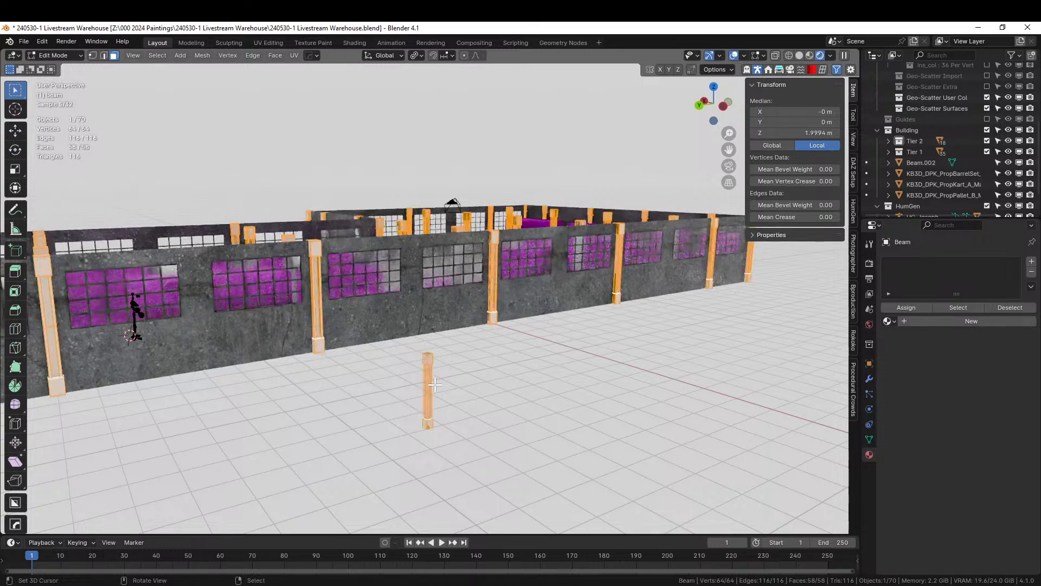
{"action": "key", "text": "m"}
{"action": "left_click", "coordinate": [412, 421]}
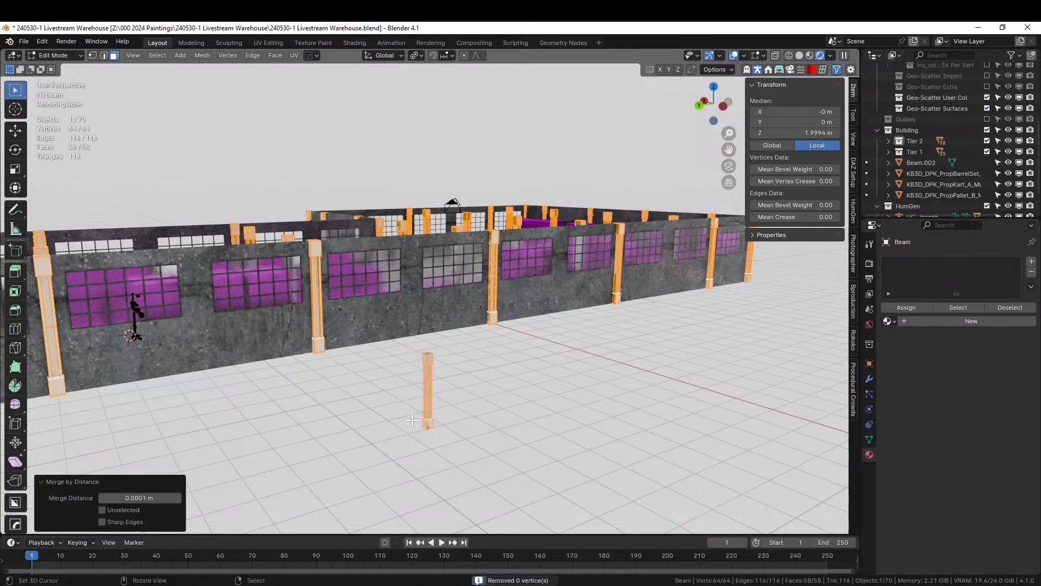
{"action": "key", "text": "Tab"}
- Check the pillars inside the warehouse and open the Geo-Scatter export options for the Cube emitter
{"action": "scroll", "coordinate": [453, 373], "scroll_direction": "up", "scroll_amount": 3}
{"action": "middle_click_drag", "start_coordinate": [454, 373], "coordinate": [507, 408]}
{"action": "scroll", "coordinate": [507, 407], "scroll_direction": "up", "scroll_amount": 2}
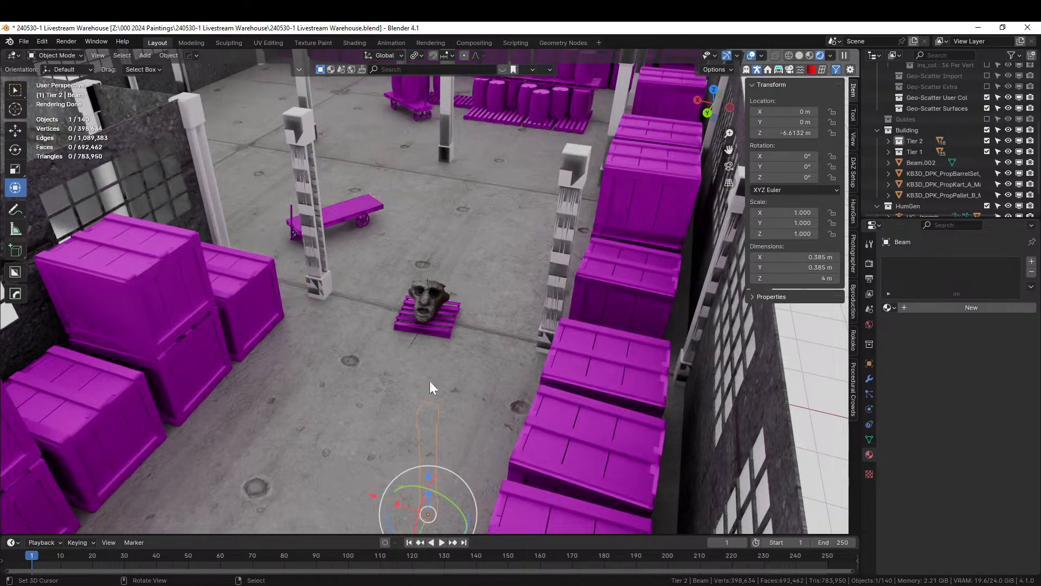
{"action": "scroll", "coordinate": [364, 197], "scroll_direction": "down", "scroll_amount": 3}
{"action": "middle_click_drag", "start_coordinate": [365, 197], "coordinate": [332, 266]}
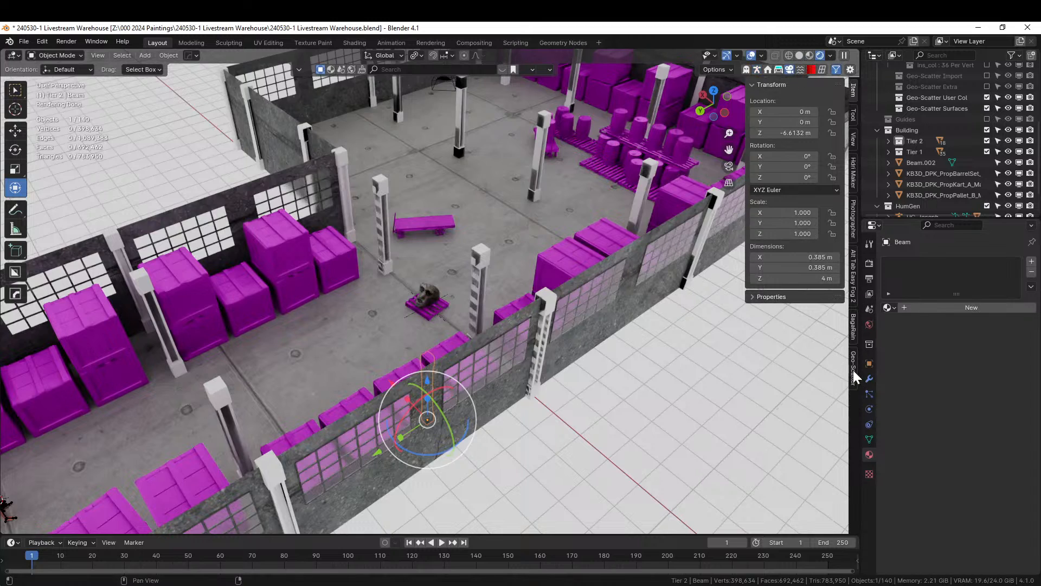
{"action": "left_click", "coordinate": [853, 369]}
{"action": "scroll", "coordinate": [771, 383], "scroll_direction": "down", "scroll_amount": 20}
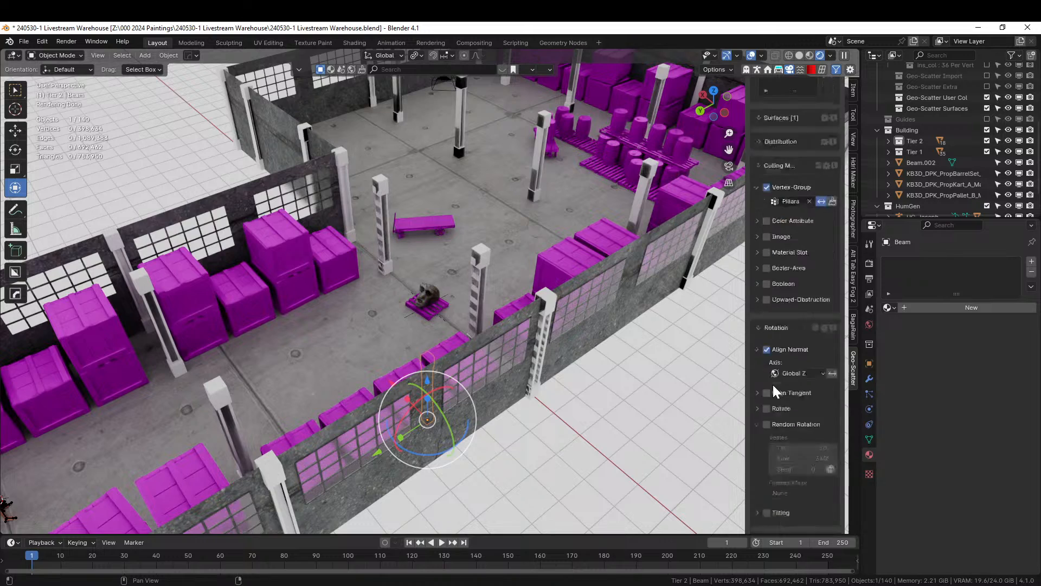
{"action": "scroll", "coordinate": [772, 386], "scroll_direction": "down", "scroll_amount": 10}
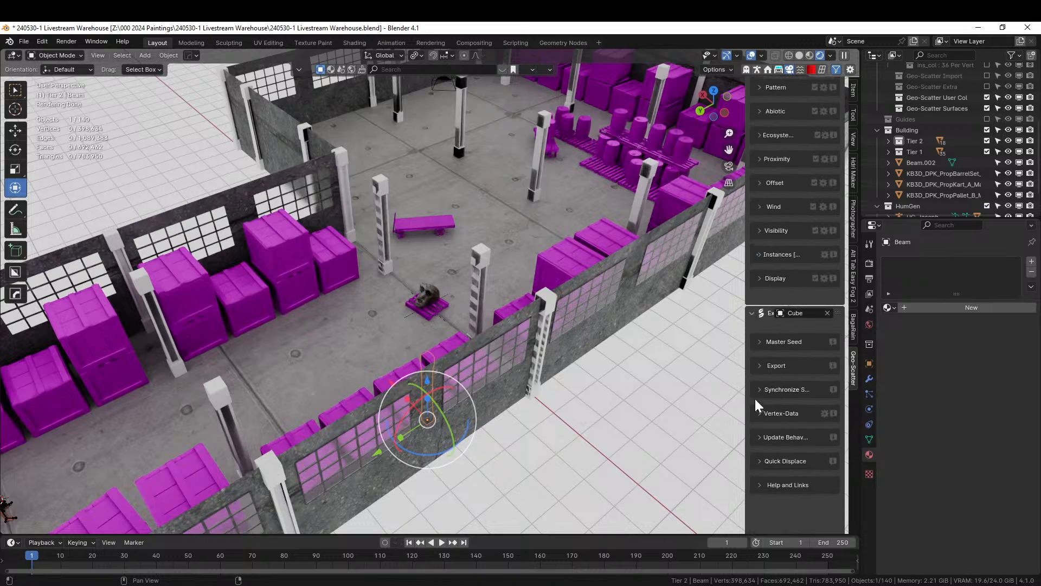
{"action": "left_click", "coordinate": [759, 367]}
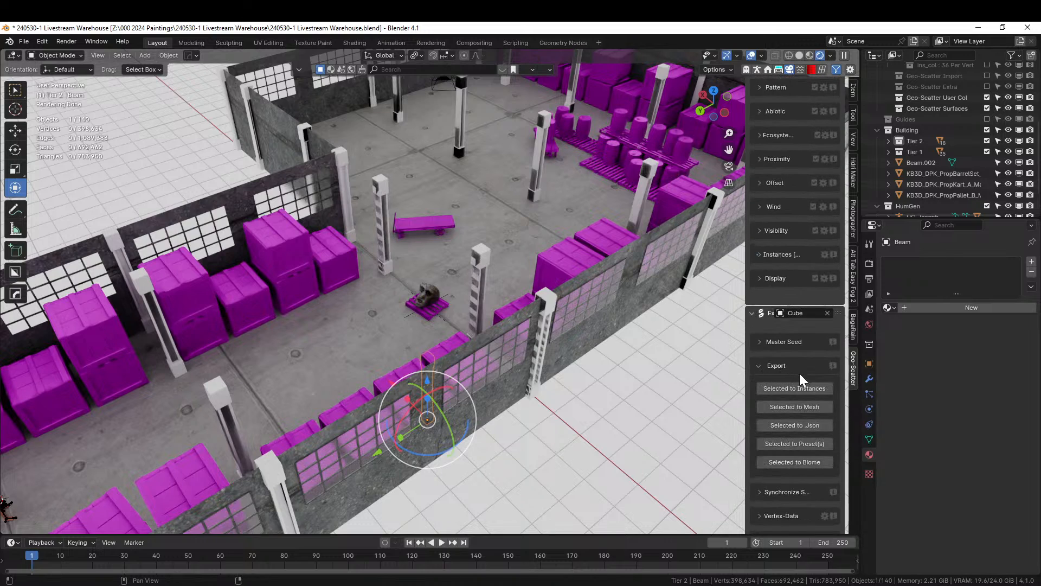
- Export the selected pillar scatter system to instances and remove the original system
{"action": "scroll", "coordinate": [799, 262], "scroll_direction": "up", "scroll_amount": 15}
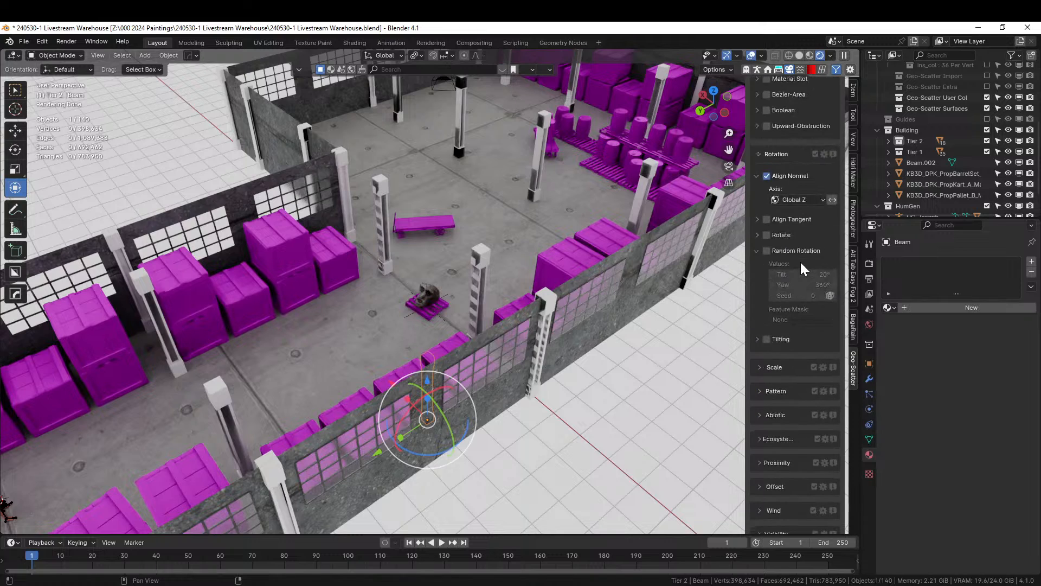
{"action": "scroll", "coordinate": [801, 262], "scroll_direction": "down", "scroll_amount": 15}
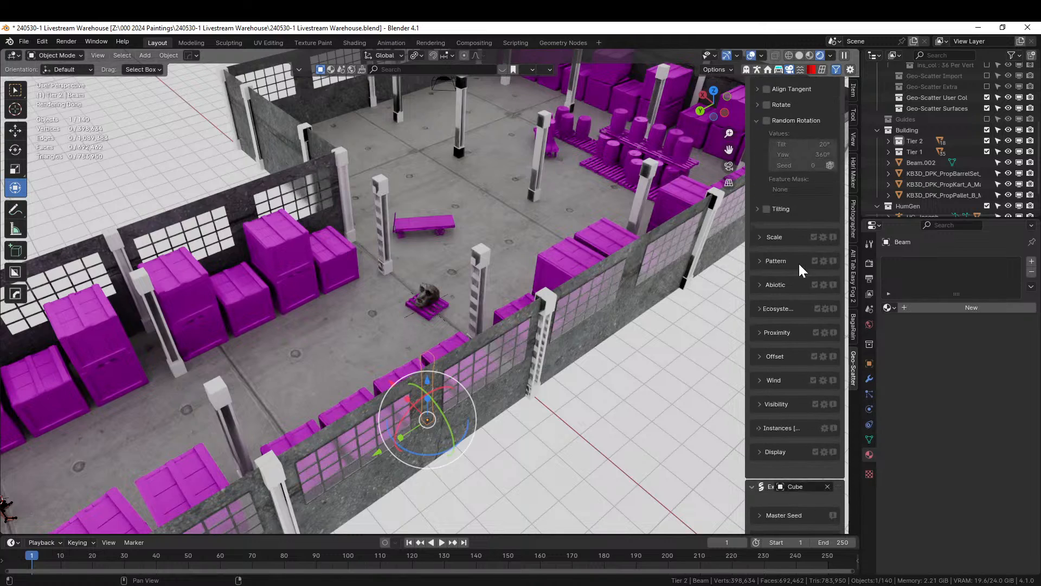
{"action": "scroll", "coordinate": [799, 262], "scroll_direction": "down", "scroll_amount": 3}
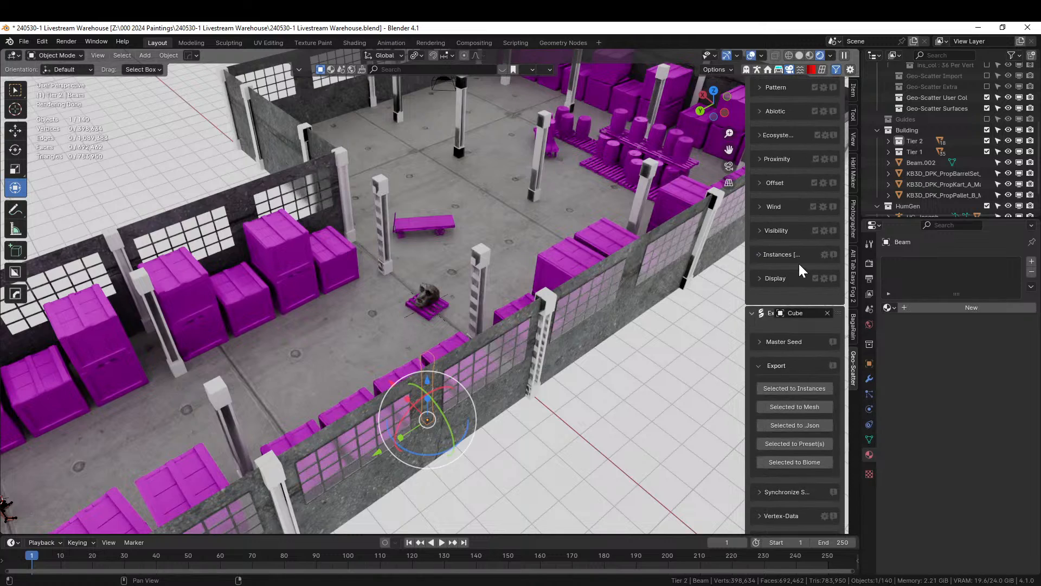
{"action": "left_click", "coordinate": [808, 389]}
{"action": "left_click", "coordinate": [797, 388]}
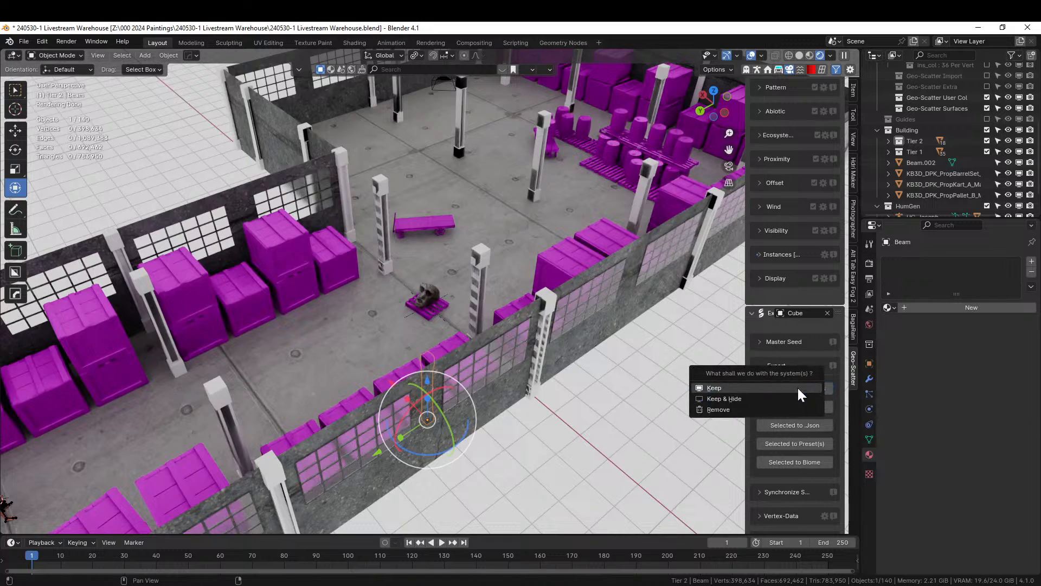
{"action": "left_click", "coordinate": [738, 408]}
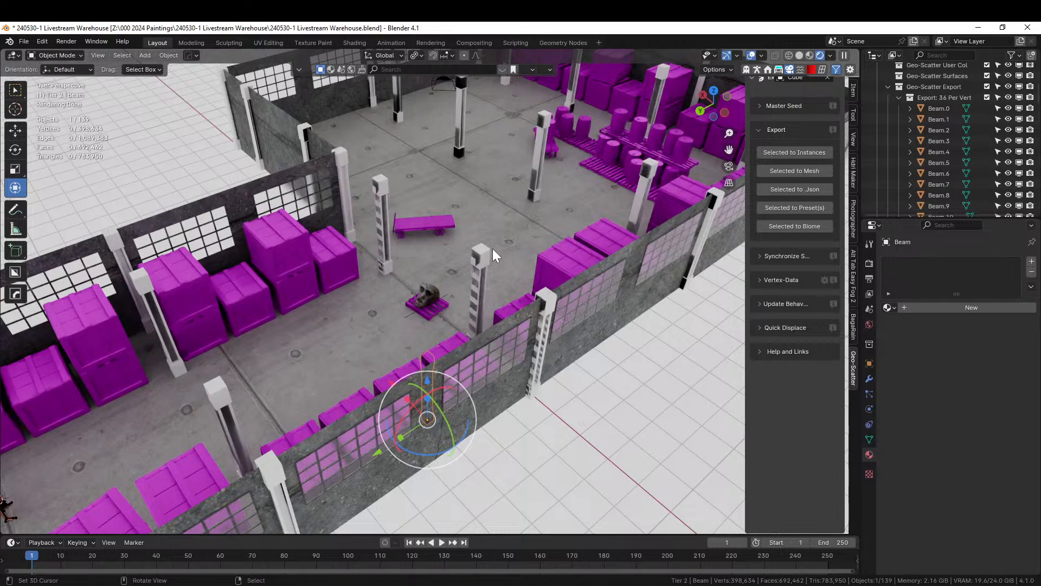
- Merge the vertices of the exported beam nearest the head's pallet by distance
{"action": "left_click", "coordinate": [482, 260]}
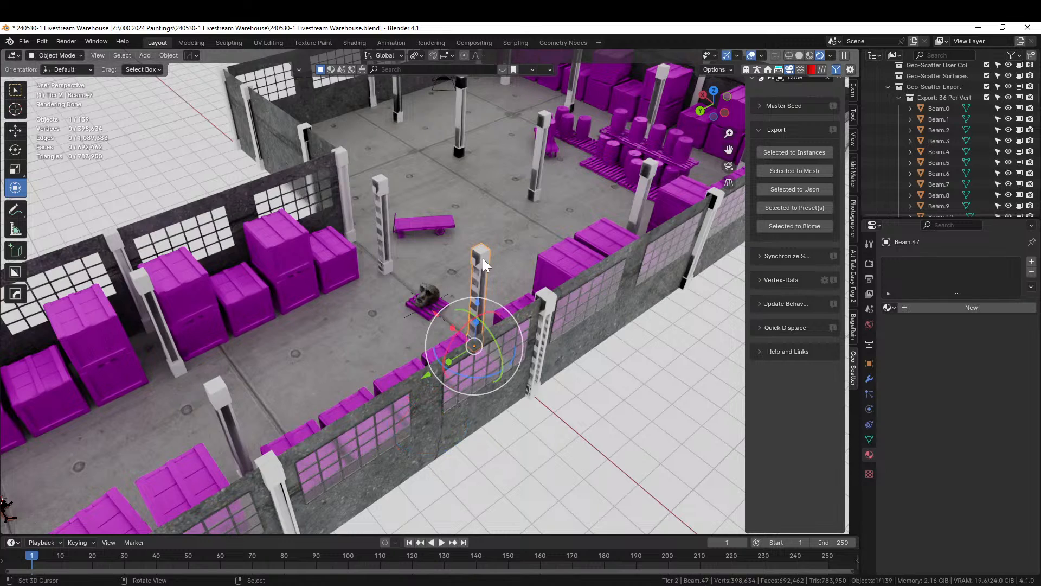
{"action": "key", "text": "Tab"}
{"action": "key", "text": "m"}
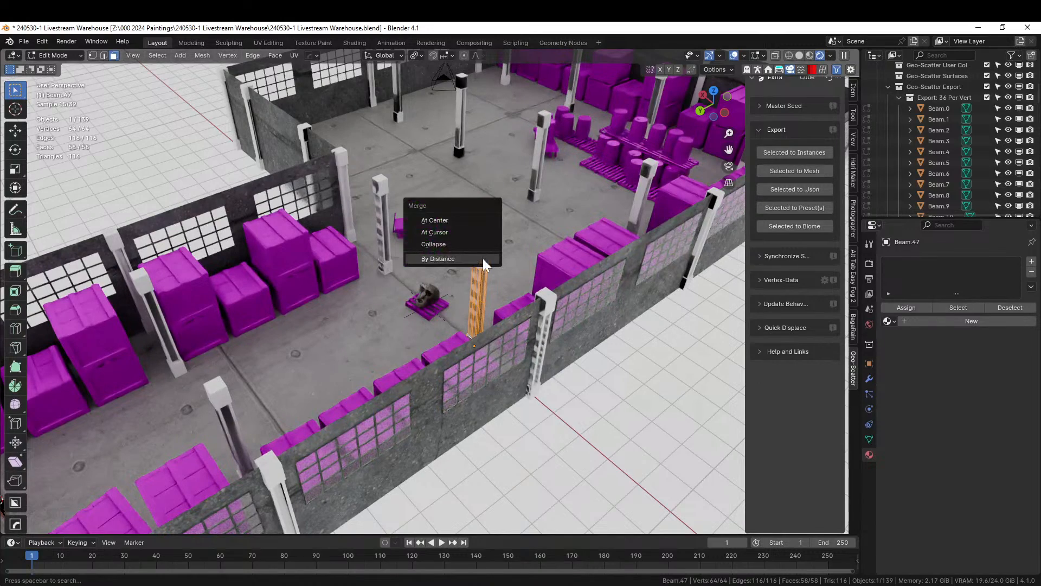
{"action": "left_click", "coordinate": [482, 258]}
{"action": "key", "text": "Tab"}
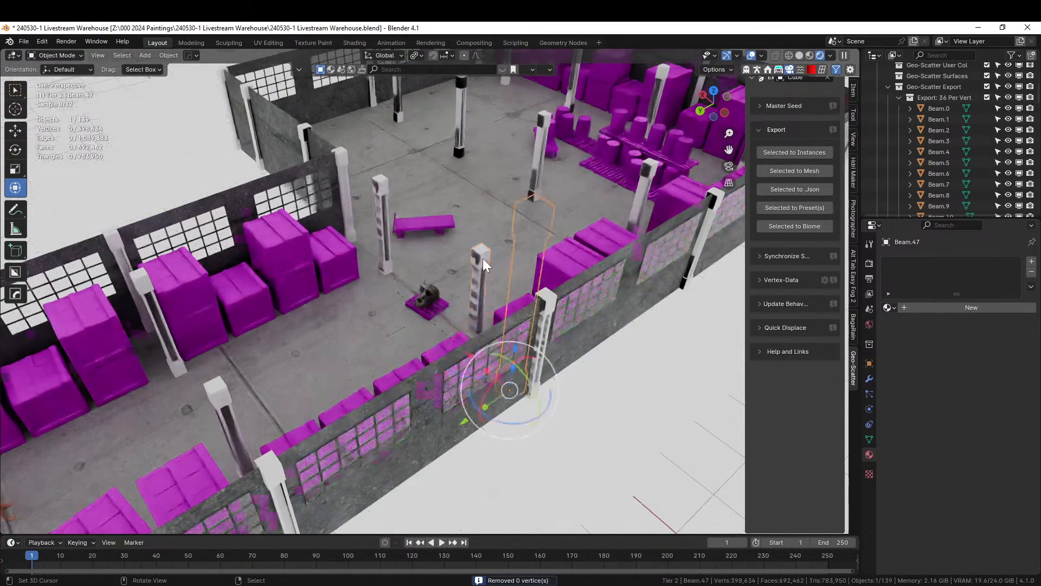
- Try moving the exported beam beside the head's pallet as a separate object
{"action": "scroll", "coordinate": [483, 258], "scroll_direction": "up", "scroll_amount": 3}
{"action": "key", "text": "g"}
{"action": "left_click", "coordinate": [439, 258]}
{"action": "scroll", "coordinate": [439, 258], "scroll_direction": "down", "scroll_amount": 3}
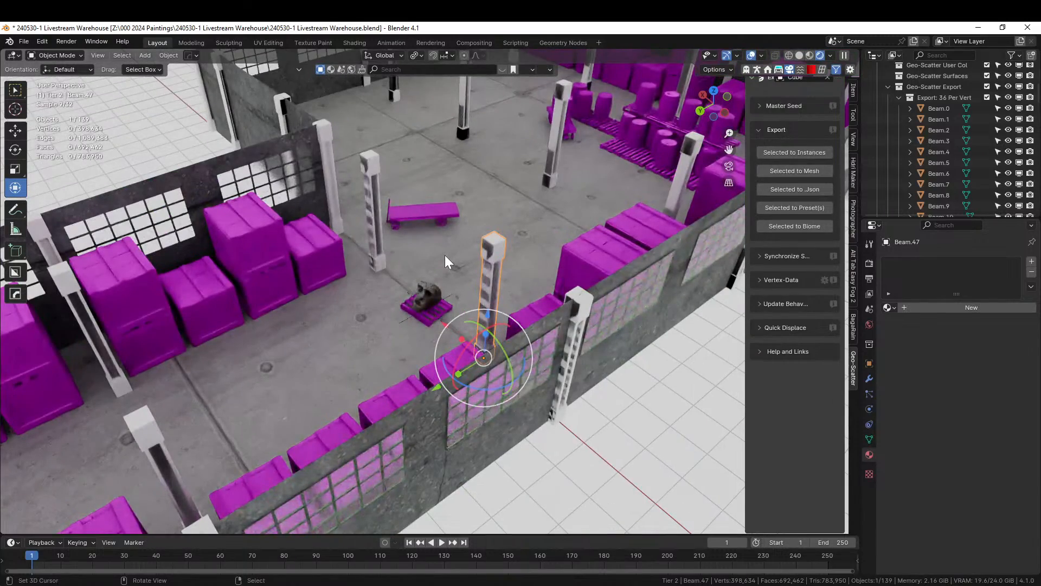
{"action": "middle_click_drag", "start_coordinate": [445, 255], "coordinate": [482, 291]}
{"action": "scroll", "coordinate": [401, 279], "scroll_direction": "down", "scroll_amount": 3}
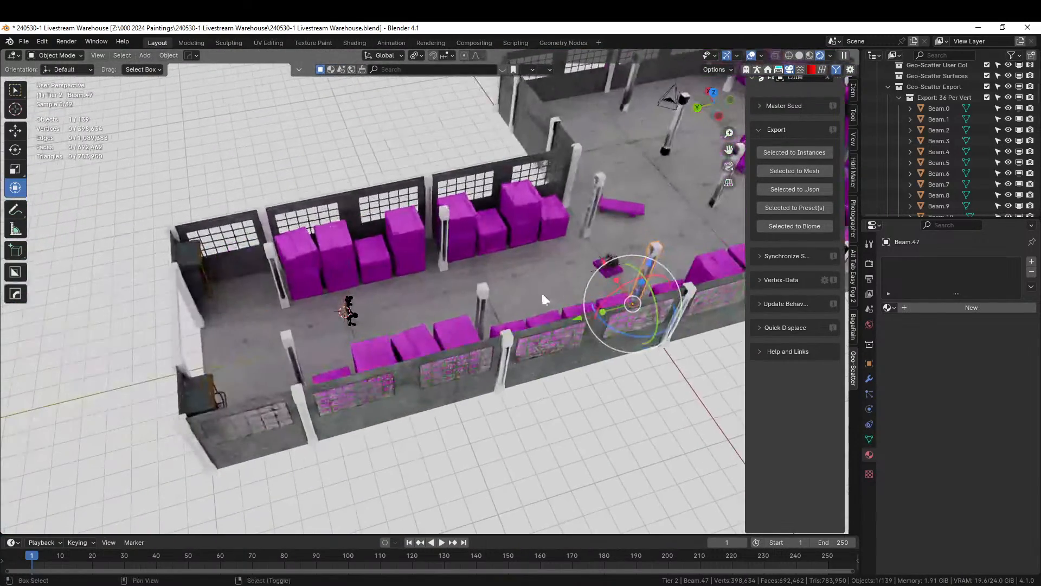
- Delete the duplicate beams overlapping the freestanding pillars in the warehouse's narrow wing
{"action": "left_click", "coordinate": [484, 290], "text": "shift"}
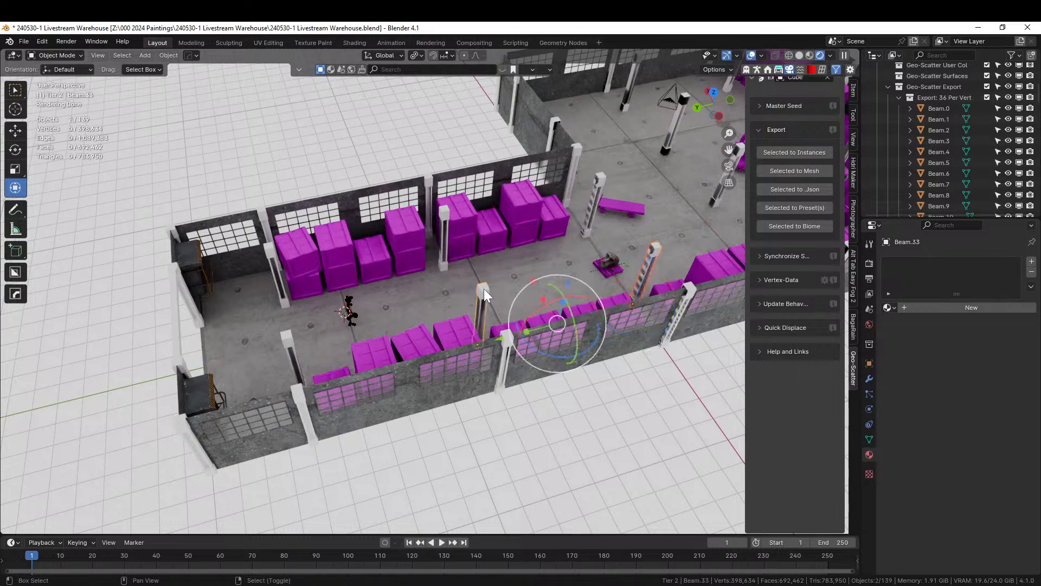
{"action": "left_click", "coordinate": [286, 336], "text": "shift"}
{"action": "left_click", "coordinate": [268, 258], "text": "shift"}
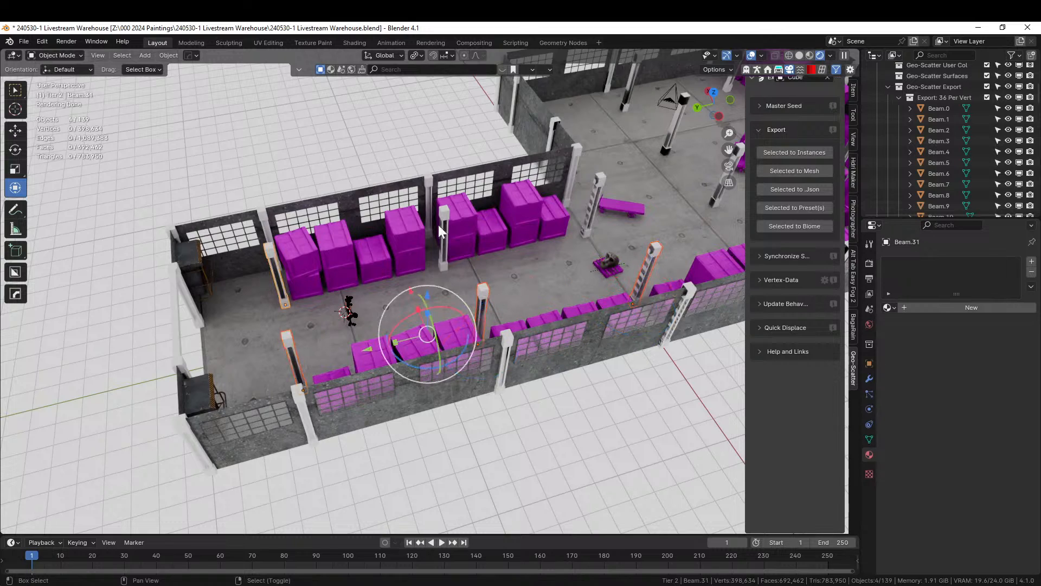
{"action": "left_click", "coordinate": [445, 217], "text": "shift"}
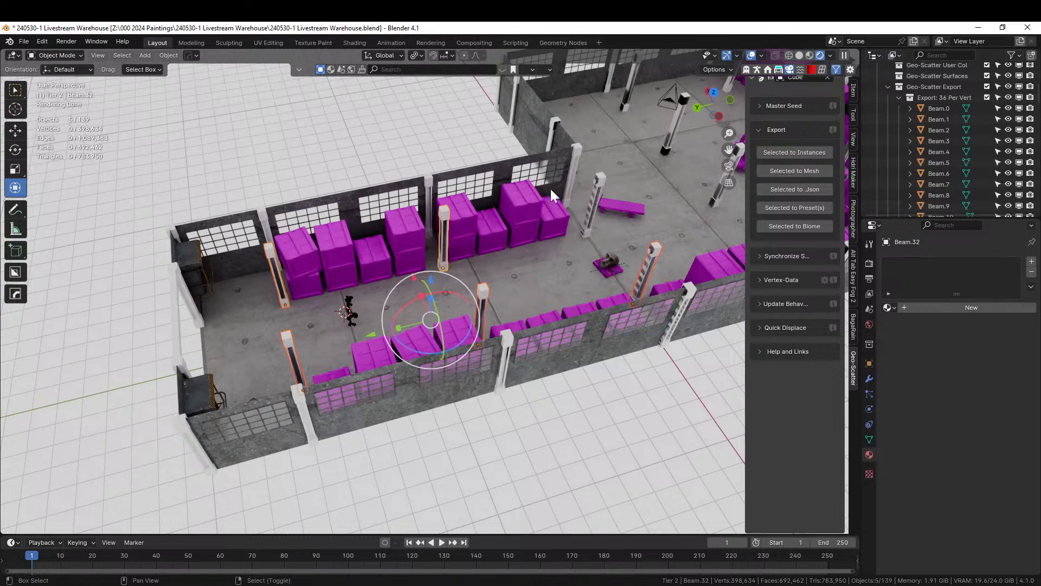
{"action": "key", "text": "x"}
{"action": "left_click", "coordinate": [604, 180]}
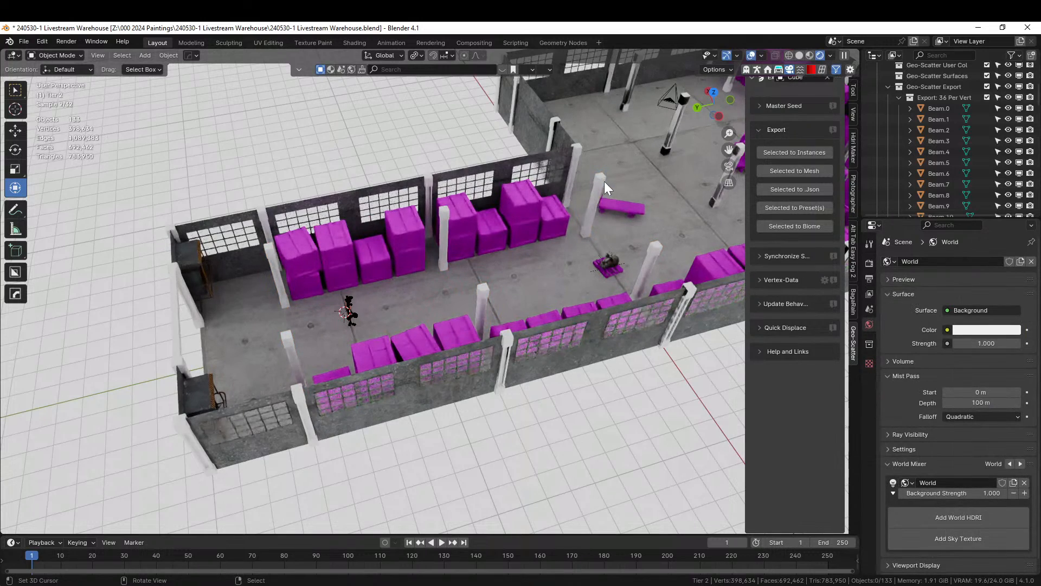
- Delete the duplicate beams overlapping the freestanding pillars in the wide hall, keeping the warehouse building out of the selection
{"action": "middle_click_drag", "start_coordinate": [600, 238], "coordinate": [529, 290]}
{"action": "left_click", "coordinate": [547, 282]}
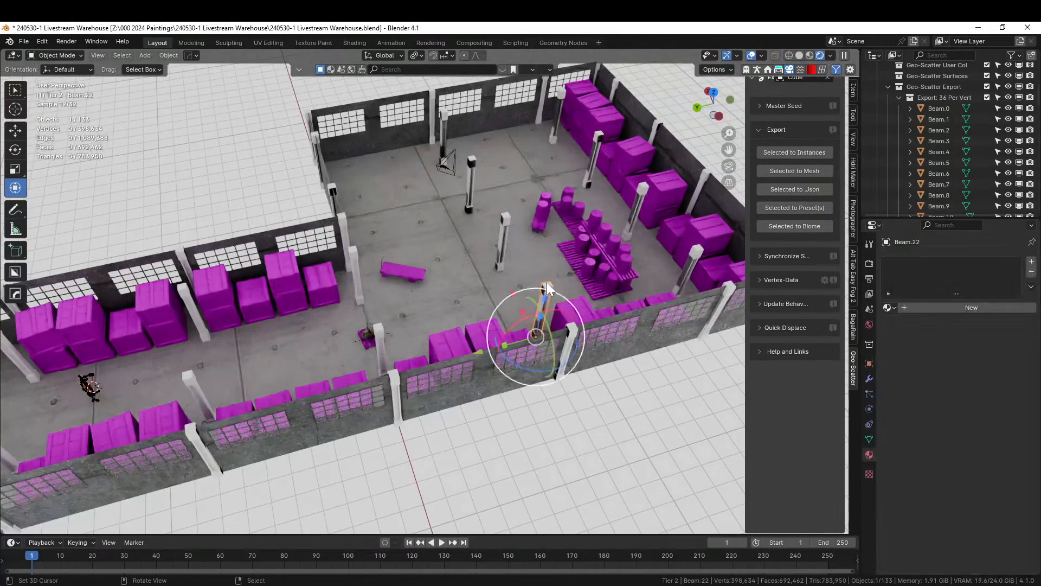
{"action": "left_click", "coordinate": [503, 216], "text": "shift"}
{"action": "left_click", "coordinate": [470, 162], "text": "shift"}
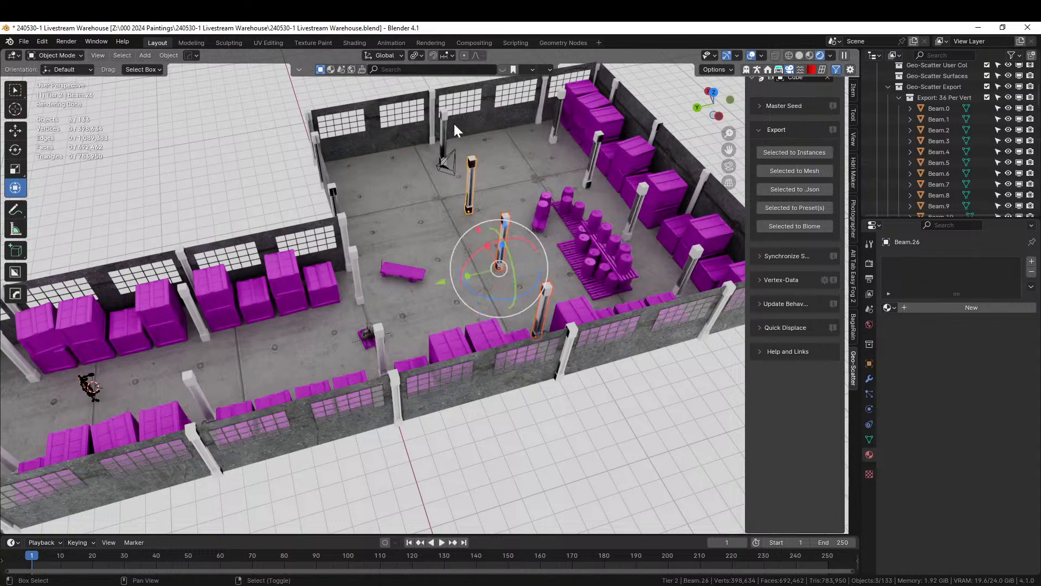
{"action": "left_click", "coordinate": [444, 116], "text": "shift"}
{"action": "left_click", "coordinate": [335, 185], "text": "shift"}
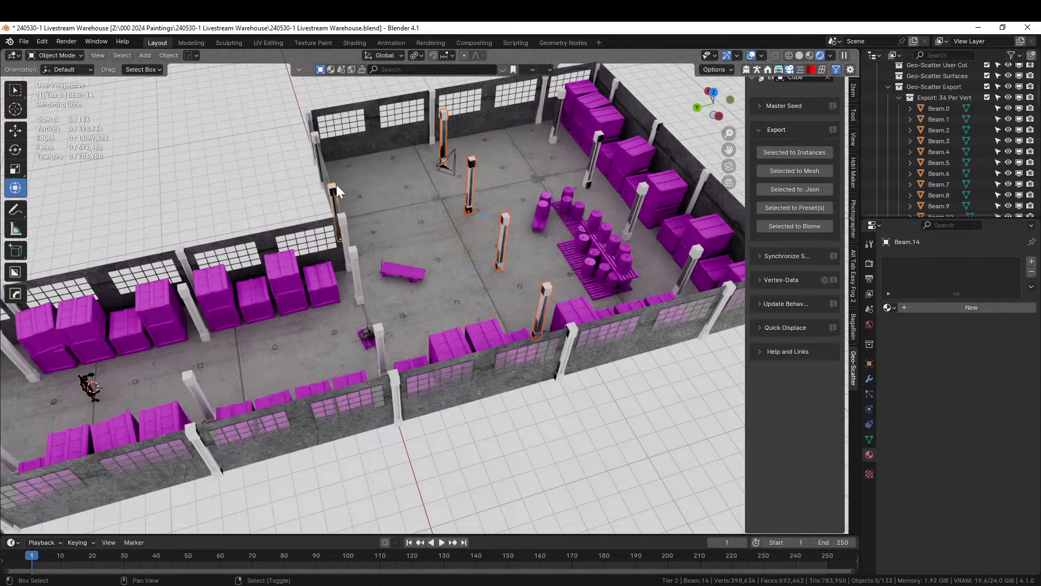
{"action": "left_click", "coordinate": [314, 138], "text": "shift"}
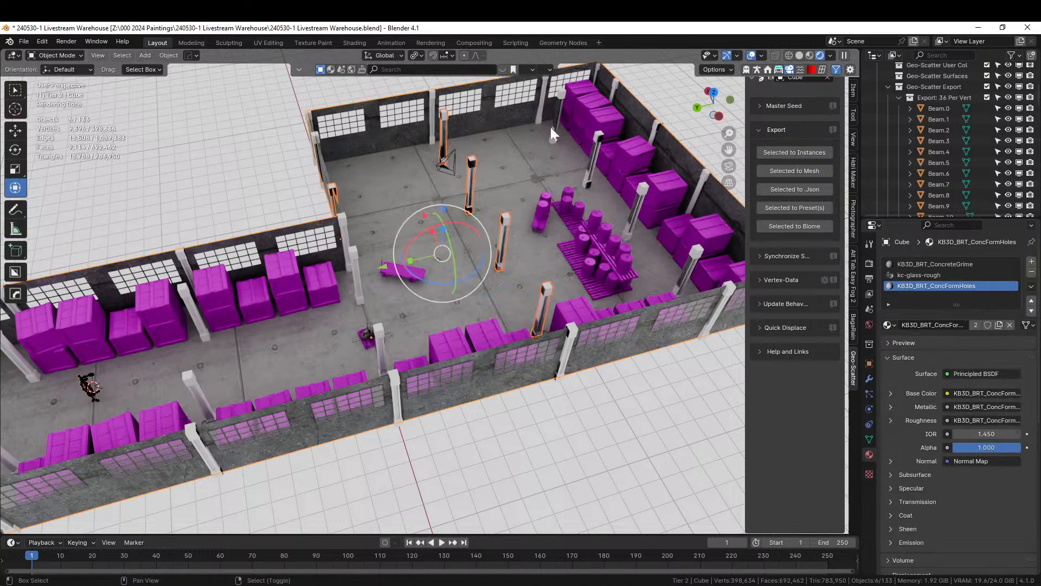
{"action": "left_click", "coordinate": [558, 93], "text": "shift"}
{"action": "left_click", "coordinate": [596, 134], "text": "shift"}
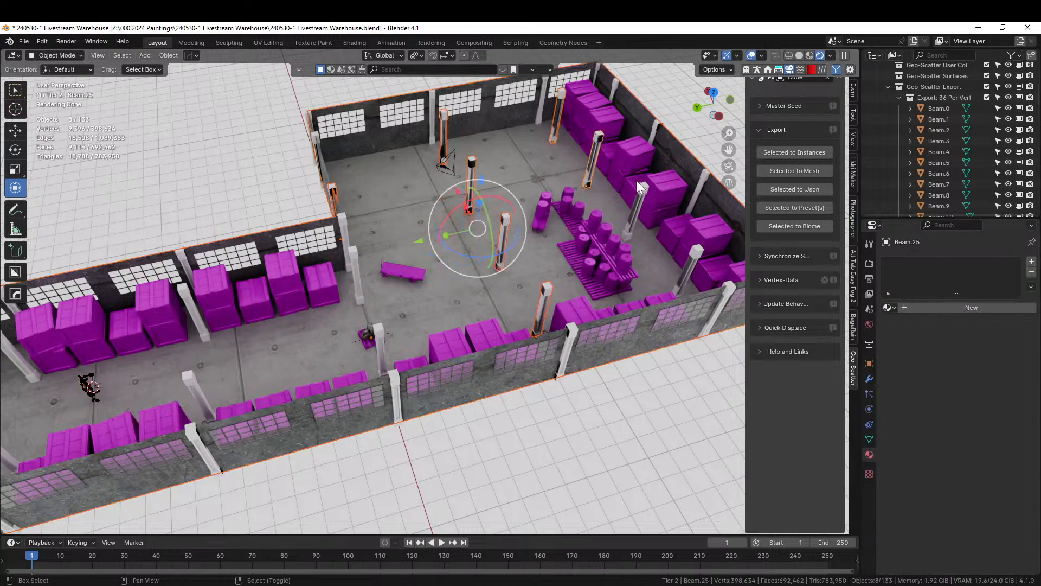
{"action": "left_click", "coordinate": [643, 190], "text": "shift"}
{"action": "left_click", "coordinate": [698, 249], "text": "shift"}
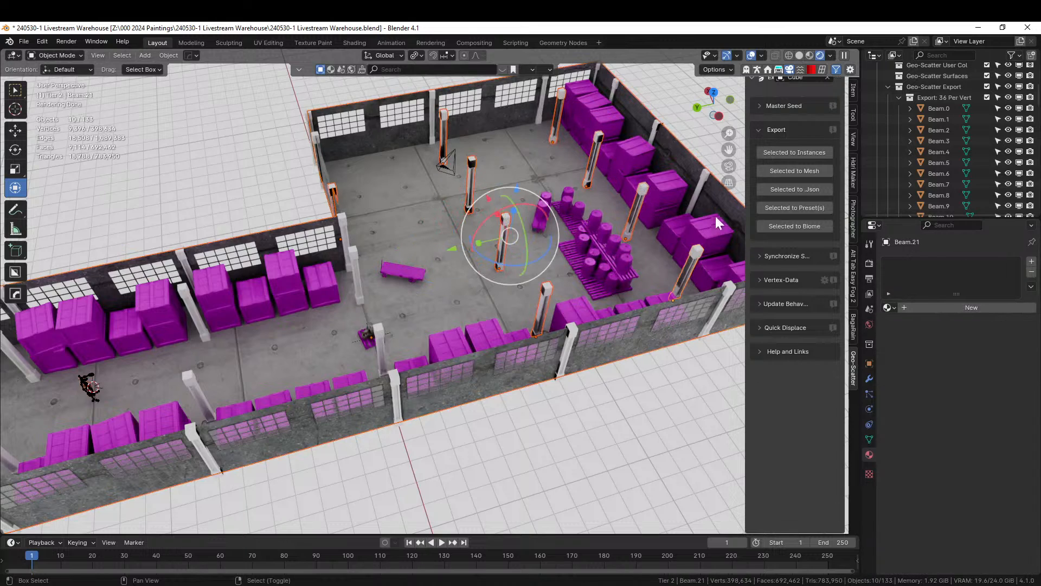
{"action": "key", "text": "x"}
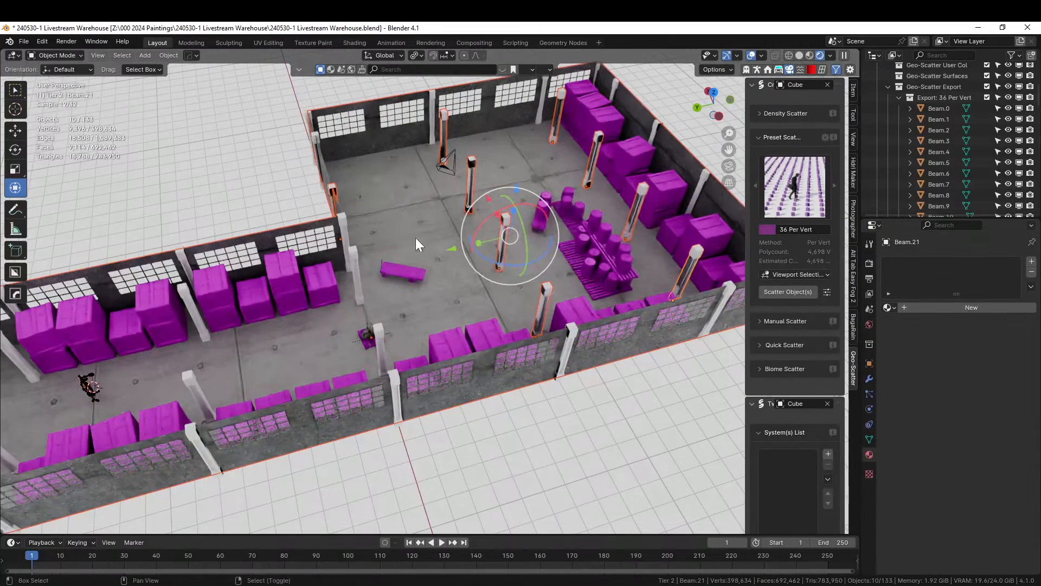
{"action": "right_click", "coordinate": [416, 236], "text": "shift"}
{"action": "right_click", "coordinate": [415, 236], "text": "shift"}
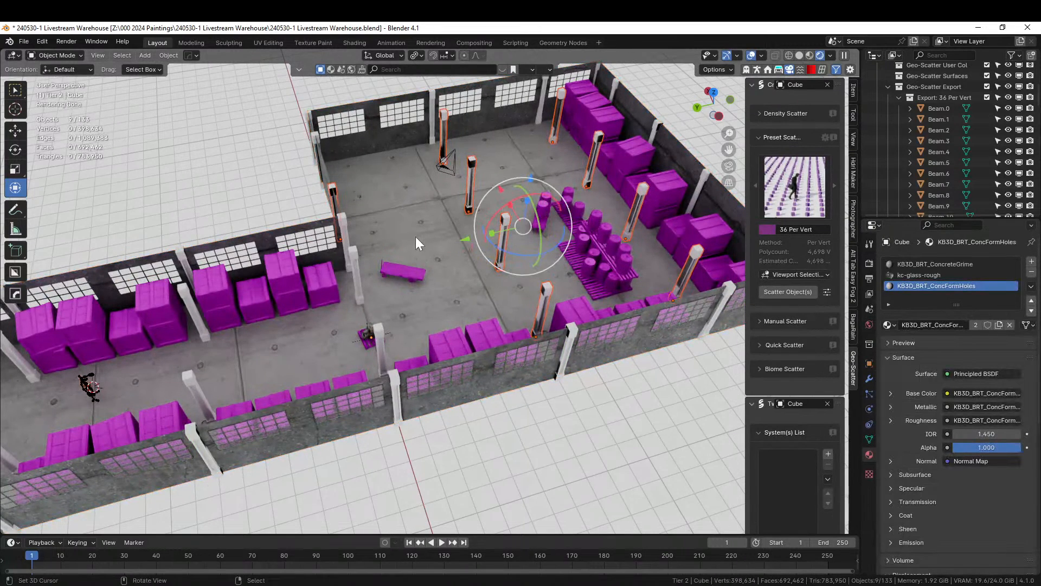
{"action": "key", "text": "x"}
{"action": "left_click", "coordinate": [416, 237]}
- Delete the four duplicate wall beams along the narrow wing's windowed inner wall and the adjoining windowless wall of the wide hall
{"action": "scroll", "coordinate": [415, 236], "scroll_direction": "down", "scroll_amount": 2}
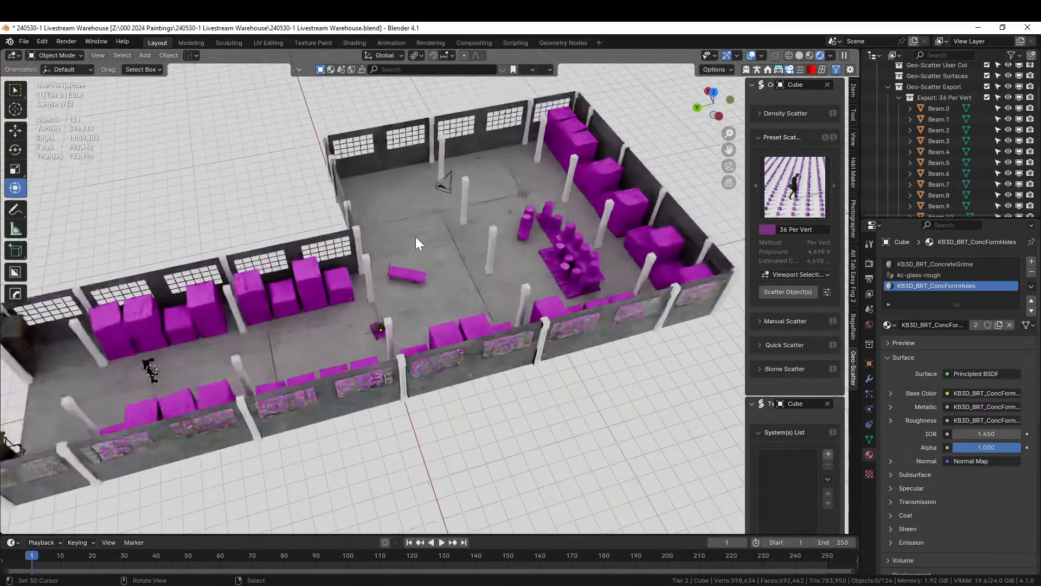
{"action": "middle_click_drag", "start_coordinate": [388, 259], "coordinate": [564, 305]}
{"action": "scroll", "coordinate": [478, 257], "scroll_direction": "up", "scroll_amount": 4}
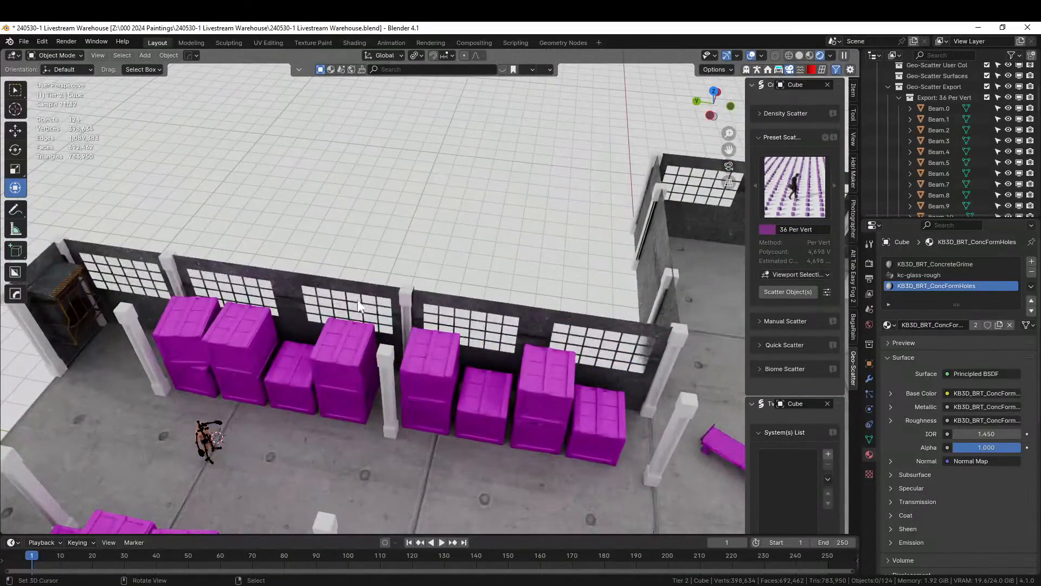
{"action": "left_click", "coordinate": [168, 254]}
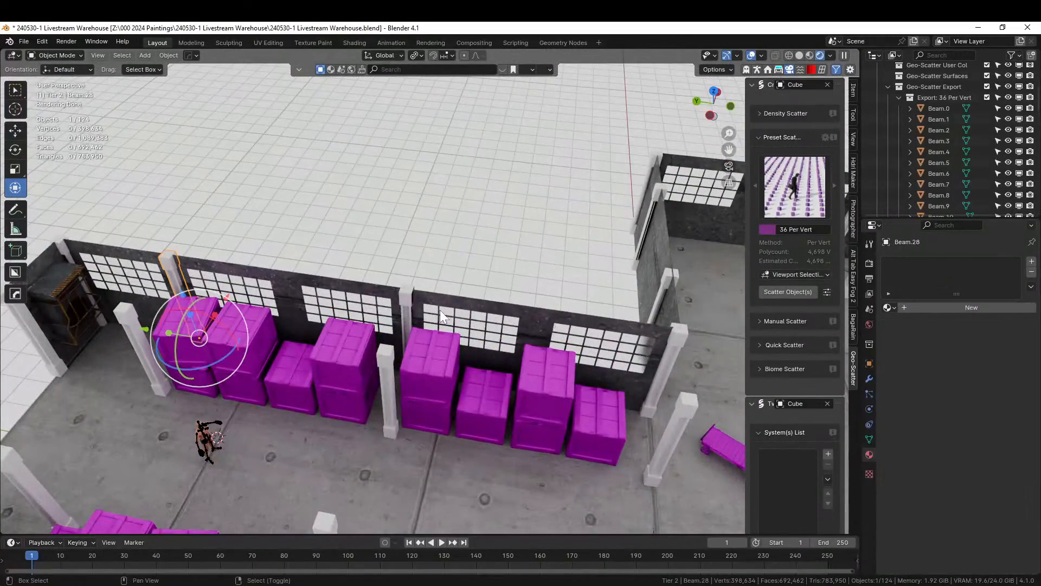
{"action": "left_click", "coordinate": [408, 297], "text": "shift"}
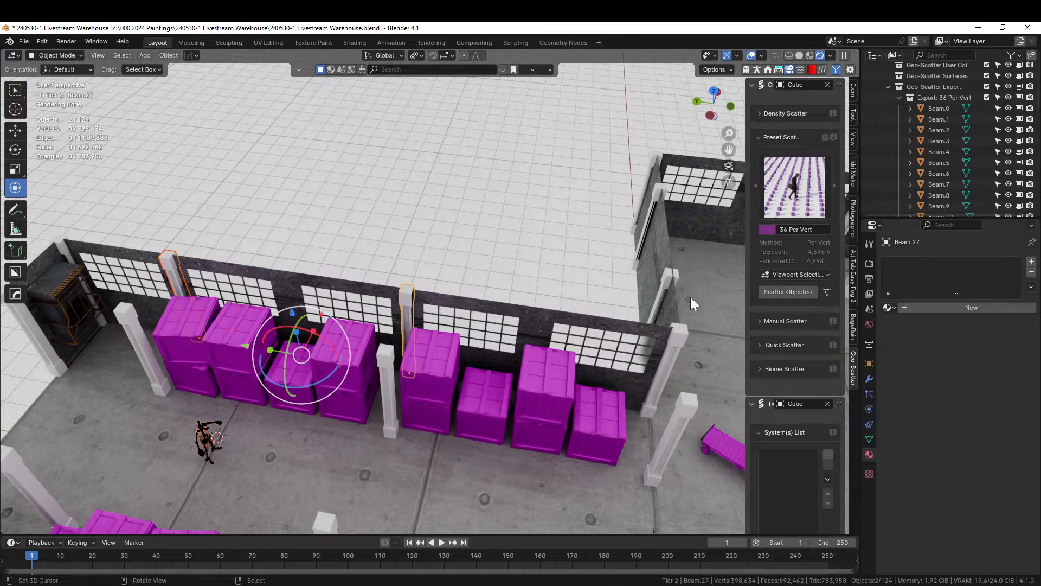
{"action": "middle_click_drag", "start_coordinate": [691, 297], "coordinate": [613, 267]}
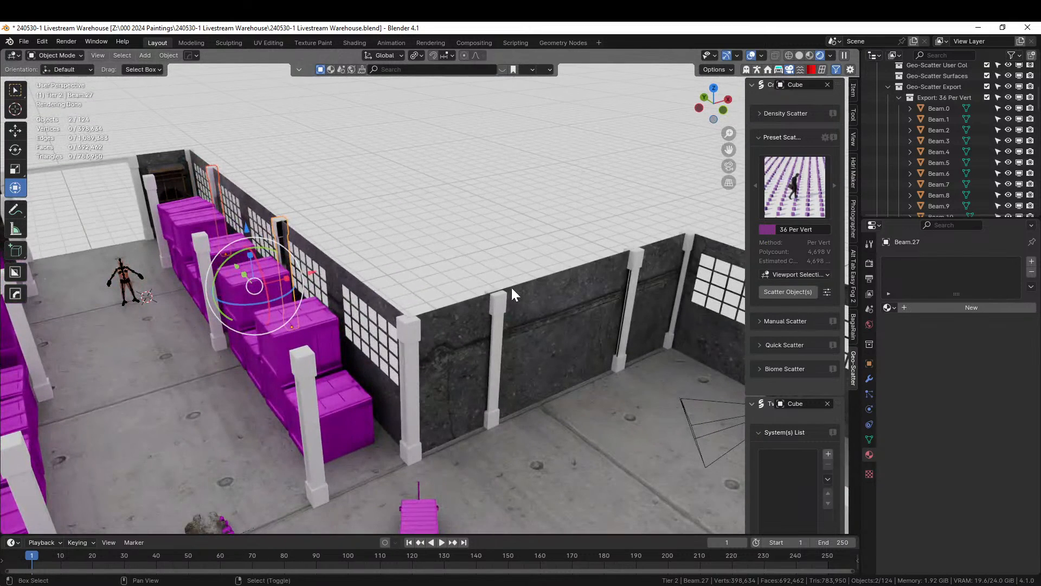
{"action": "left_click", "coordinate": [639, 259], "text": "shift"}
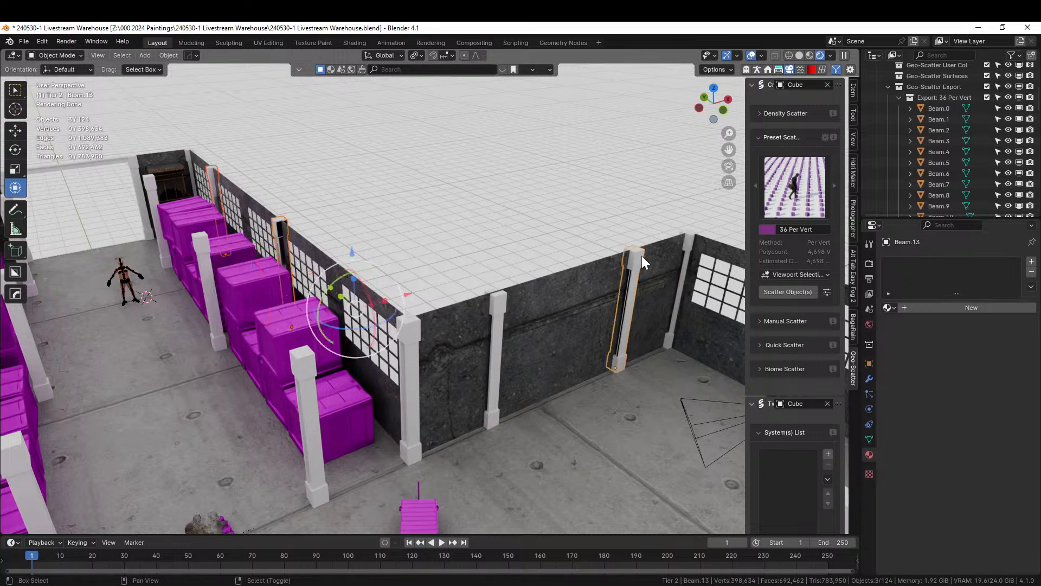
{"action": "left_click", "coordinate": [691, 244], "text": "shift"}
{"action": "key", "text": "x"}
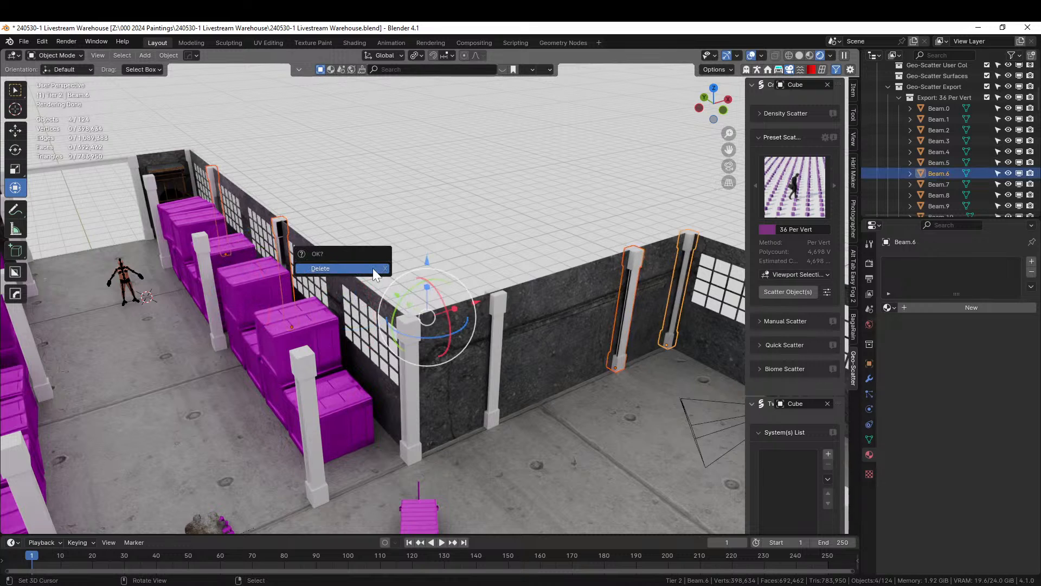
{"action": "left_click", "coordinate": [373, 268]}
- Pull the duplicate beam away from the pillar at the building's inner corner and delete it
{"action": "middle_click_drag", "start_coordinate": [373, 268], "coordinate": [417, 288]}
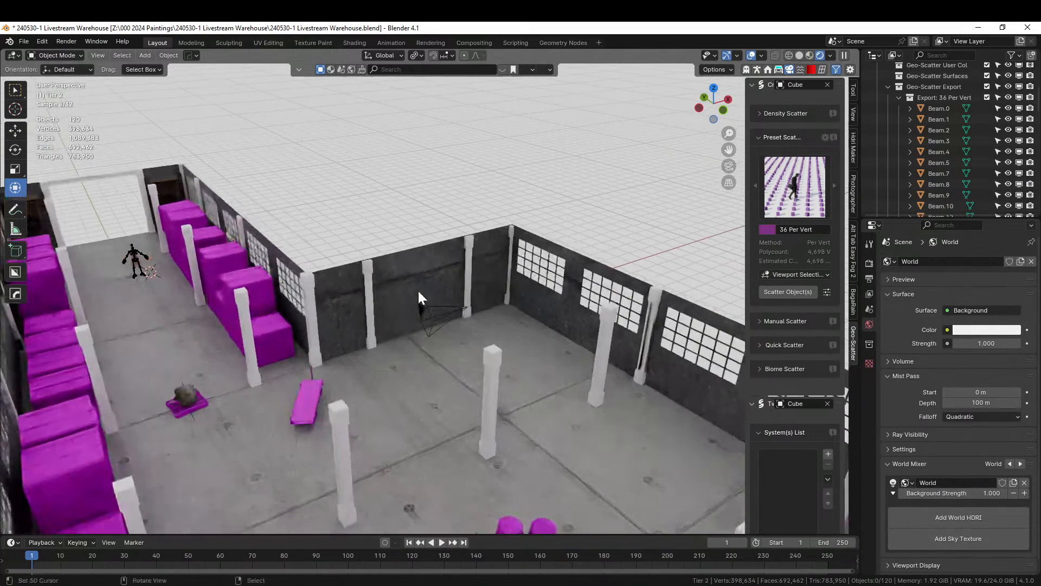
{"action": "left_click", "coordinate": [311, 296]}
{"action": "key", "text": "g"}
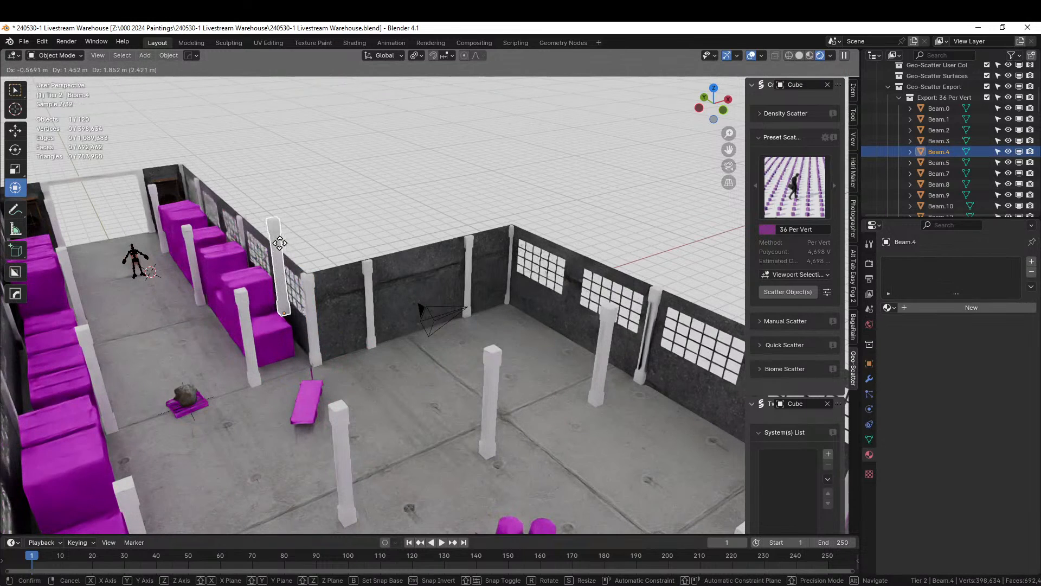
{"action": "left_click", "coordinate": [278, 243]}
{"action": "key", "text": "x"}
{"action": "left_click", "coordinate": [278, 243]}
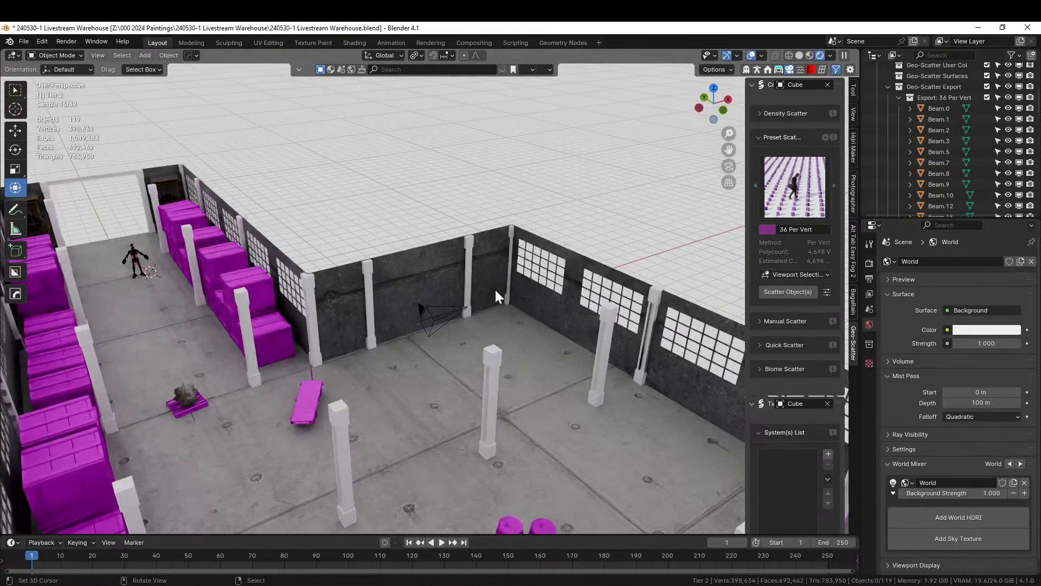
- Delete the eight duplicate beams along the wide hall's outer walls, leaving the warehouse building unselected
{"action": "left_click", "coordinate": [652, 300]}
{"action": "middle_click_drag", "start_coordinate": [655, 294], "coordinate": [685, 295]}
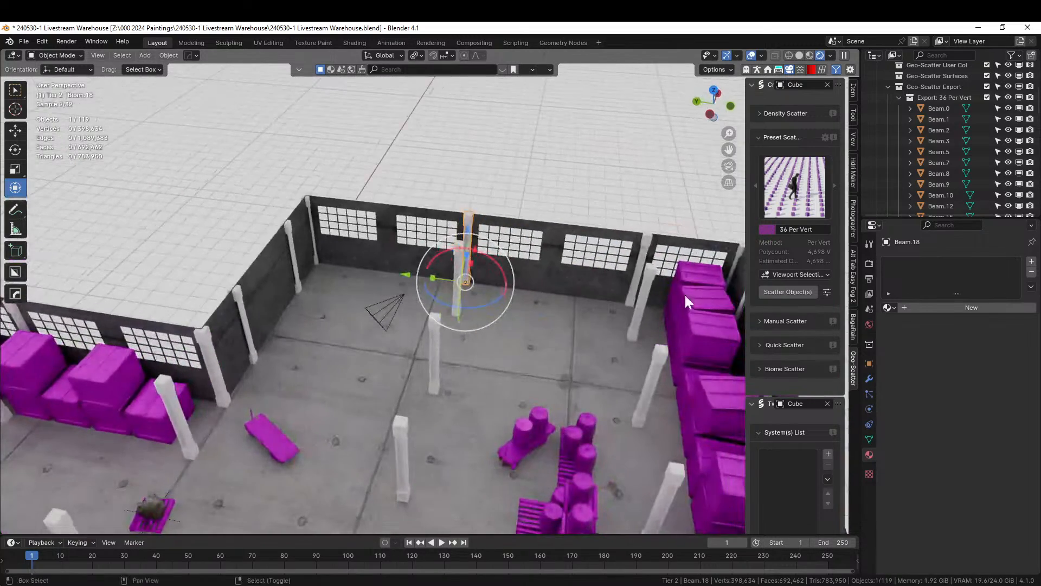
{"action": "left_click", "coordinate": [649, 241], "text": "shift"}
{"action": "middle_click_drag", "start_coordinate": [546, 255], "coordinate": [612, 265]}
{"action": "left_click", "coordinate": [607, 291], "text": "shift"}
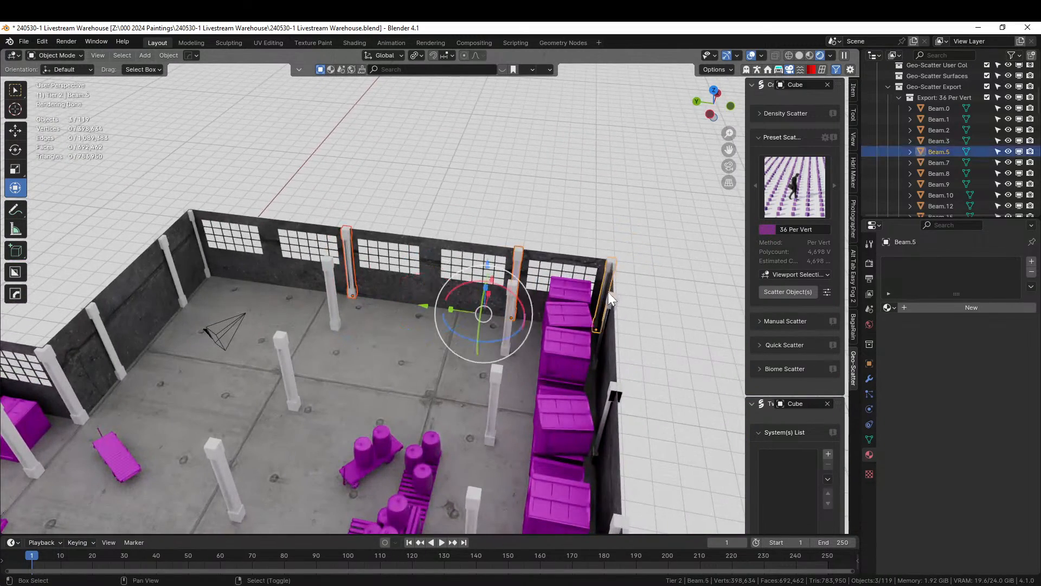
{"action": "left_click", "coordinate": [614, 368], "text": "shift"}
{"action": "left_click", "coordinate": [613, 390], "text": "shift"}
{"action": "scroll", "coordinate": [610, 403], "scroll_direction": "down", "scroll_amount": 2}
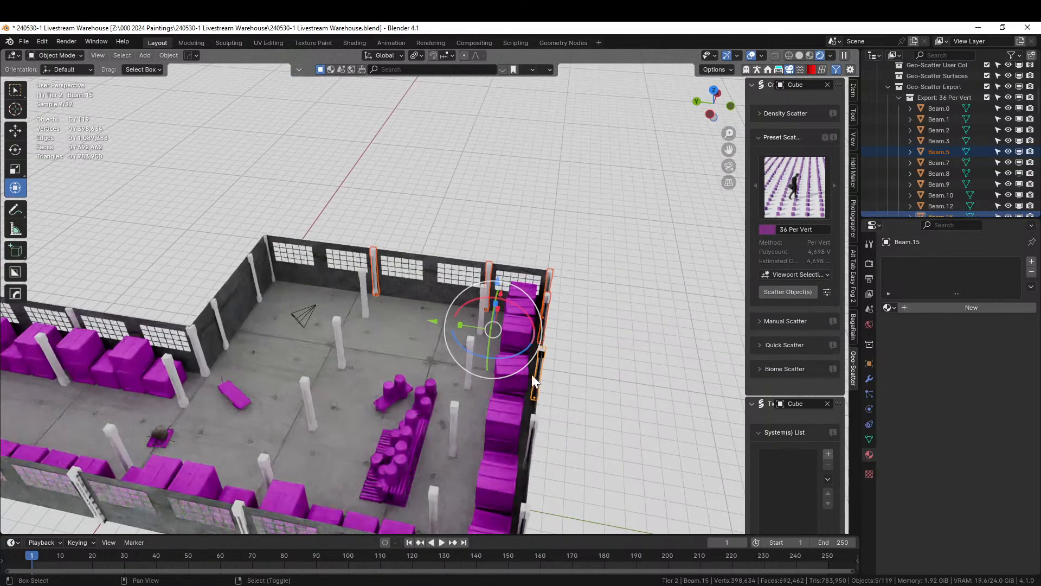
{"action": "left_click", "coordinate": [534, 418], "text": "shift"}
{"action": "left_click", "coordinate": [529, 507], "text": "shift"}
{"action": "middle_click_drag", "start_coordinate": [528, 503], "coordinate": [293, 399]}
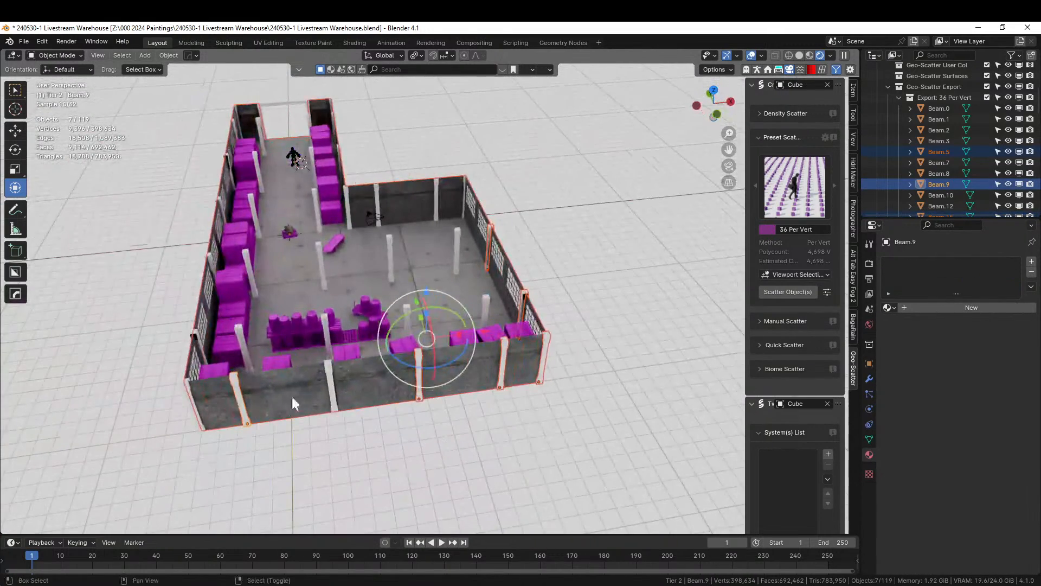
{"action": "left_click", "coordinate": [196, 333], "text": "shift"}
{"action": "left_click", "coordinate": [210, 256], "text": "shift"}
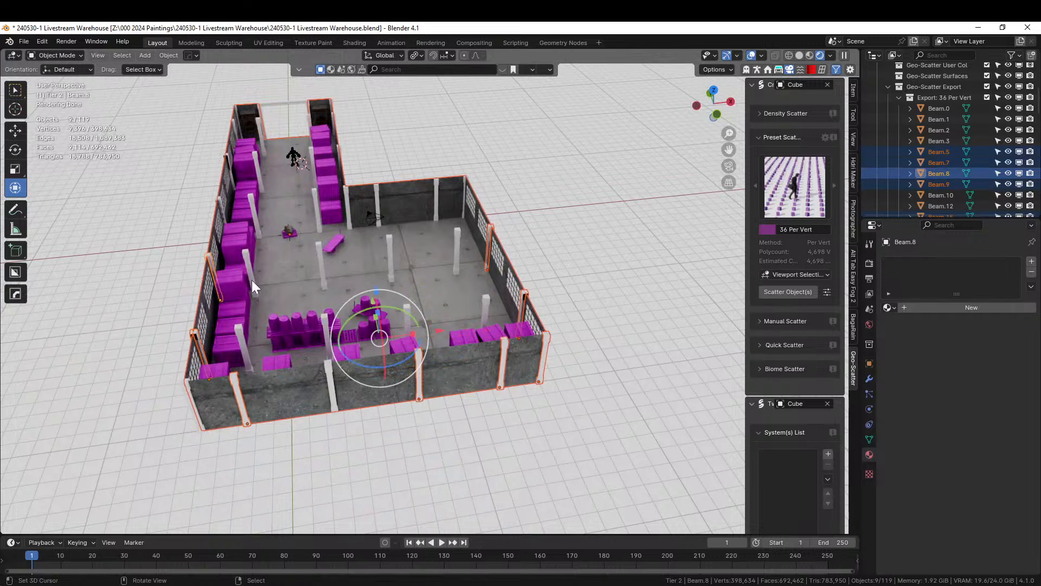
{"action": "left_click", "coordinate": [220, 197], "text": "shift"}
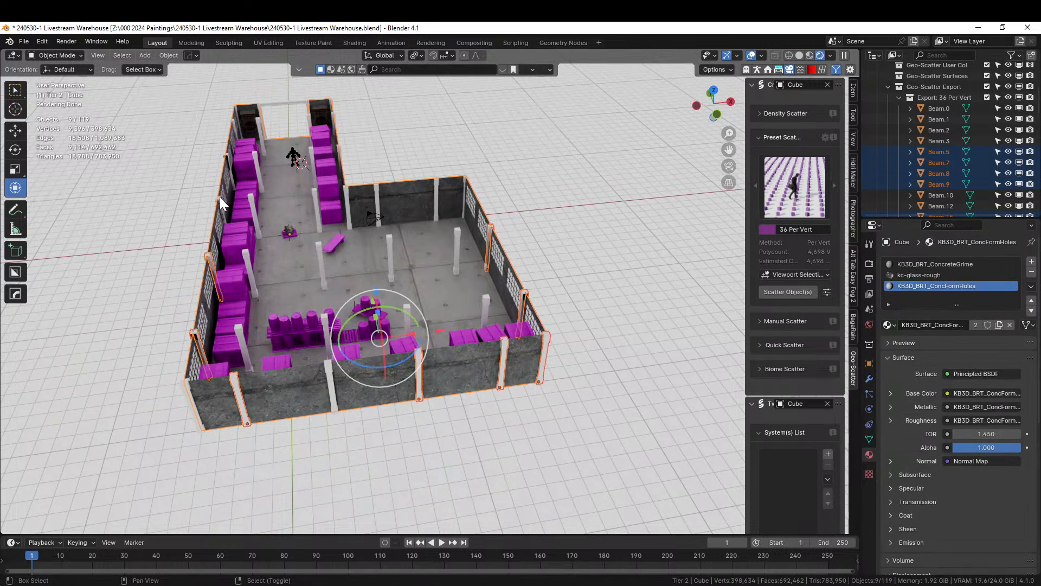
{"action": "left_click", "coordinate": [218, 215], "text": "shift"}
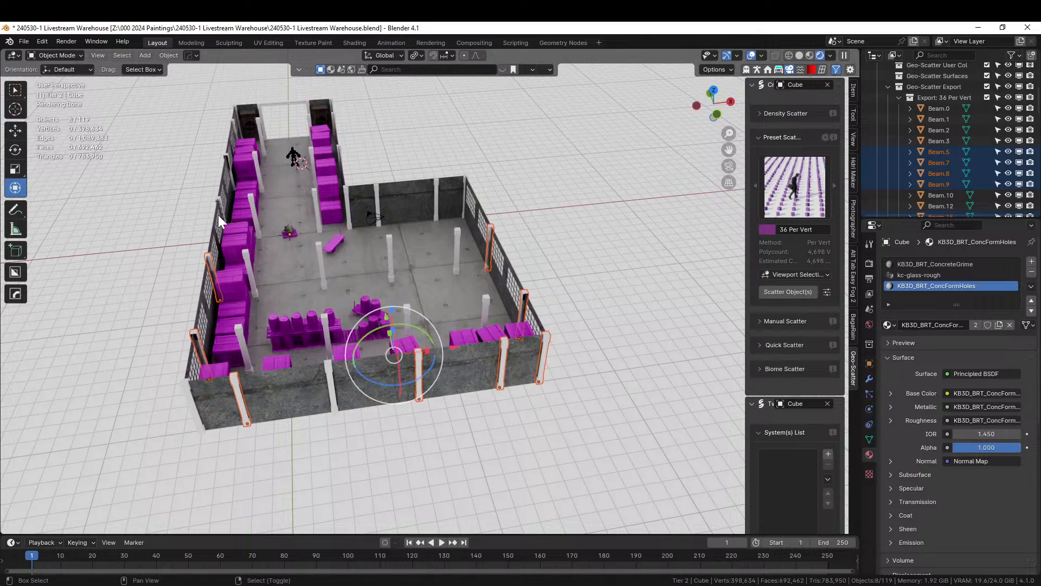
{"action": "key", "text": "x"}
{"action": "left_click", "coordinate": [260, 275]}
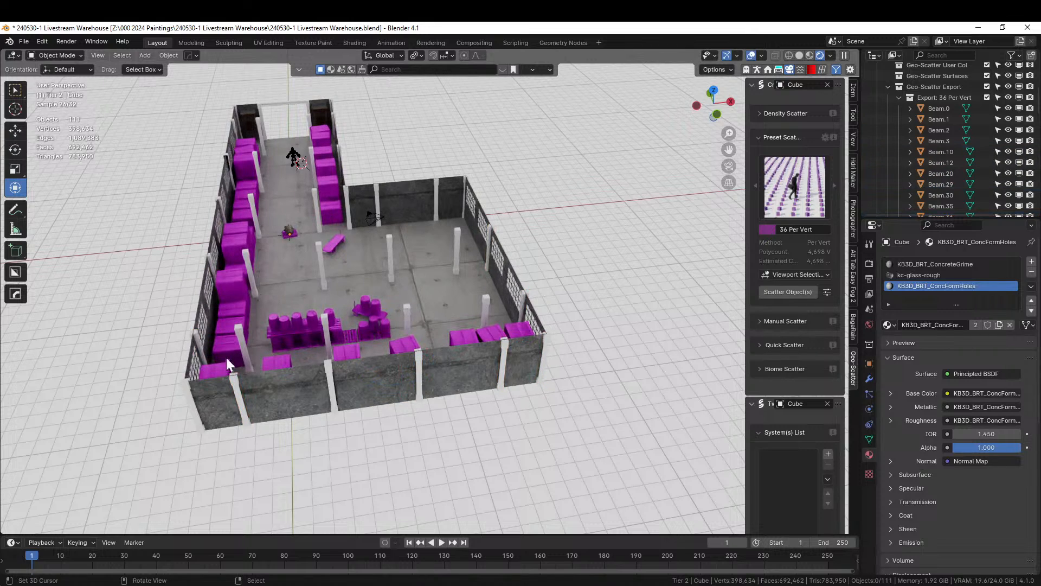
- Delete the two remaining duplicate beams, Beam.3 and Beam.30, on the long windowed wall behind the crates
{"action": "left_click", "coordinate": [220, 203]}
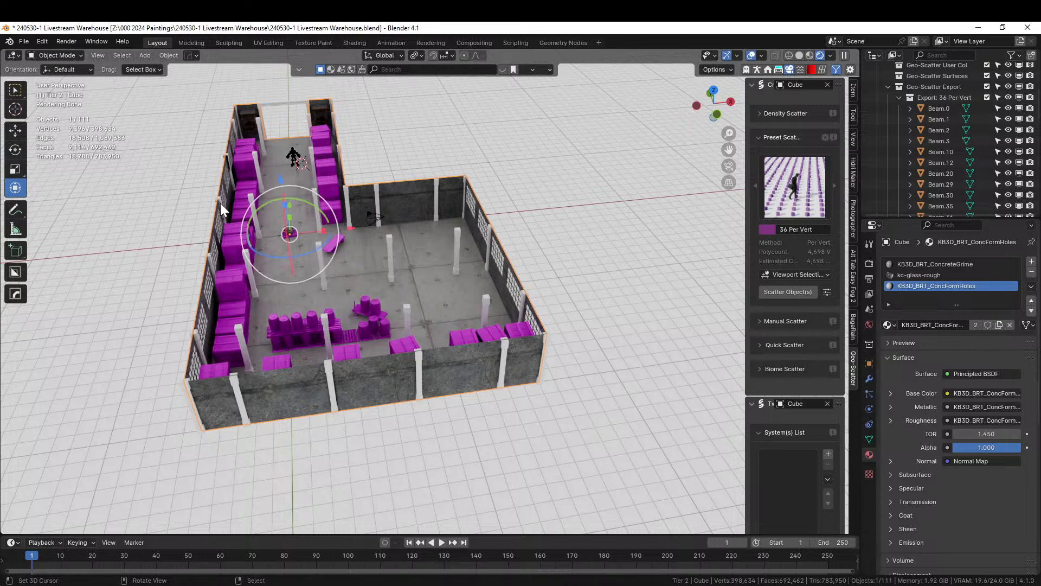
{"action": "left_click", "coordinate": [222, 213]}
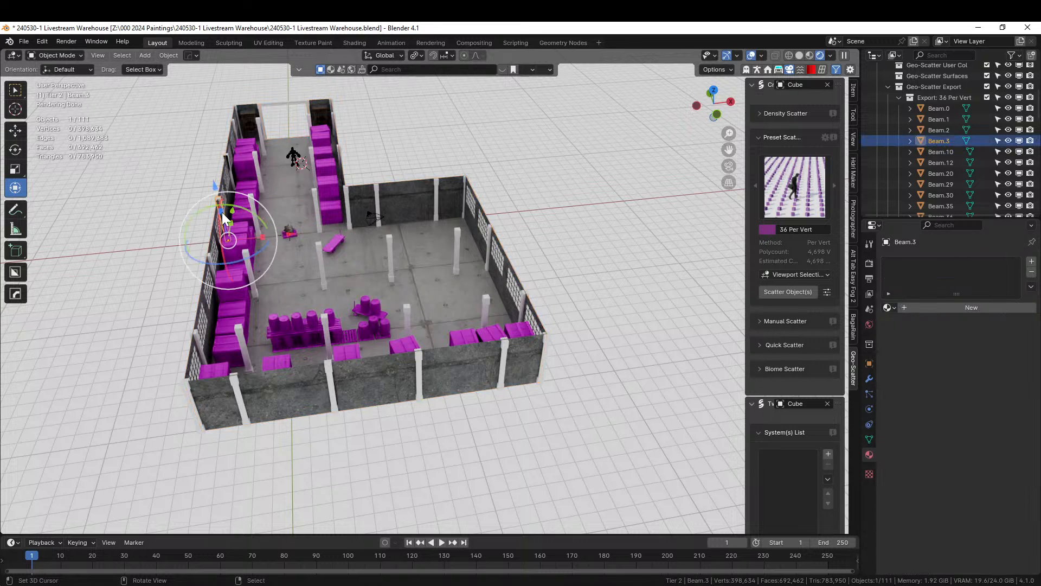
{"action": "key", "text": "KP_Decimal"}
{"action": "middle_click_drag", "start_coordinate": [290, 196], "coordinate": [43, 434]}
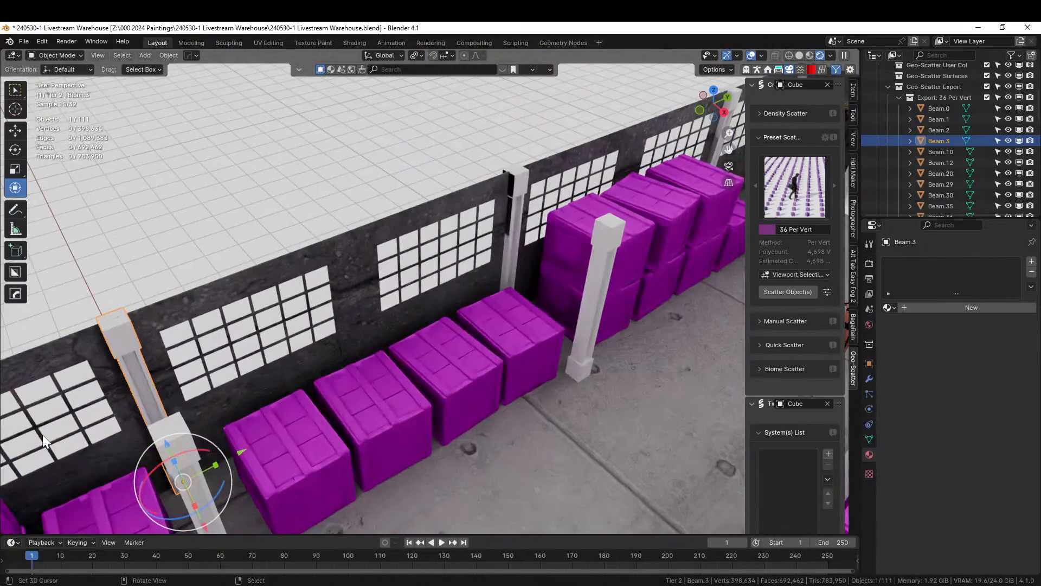
{"action": "middle_click_drag", "start_coordinate": [517, 196], "coordinate": [498, 203]}
{"action": "left_click", "coordinate": [498, 205], "text": "shift"}
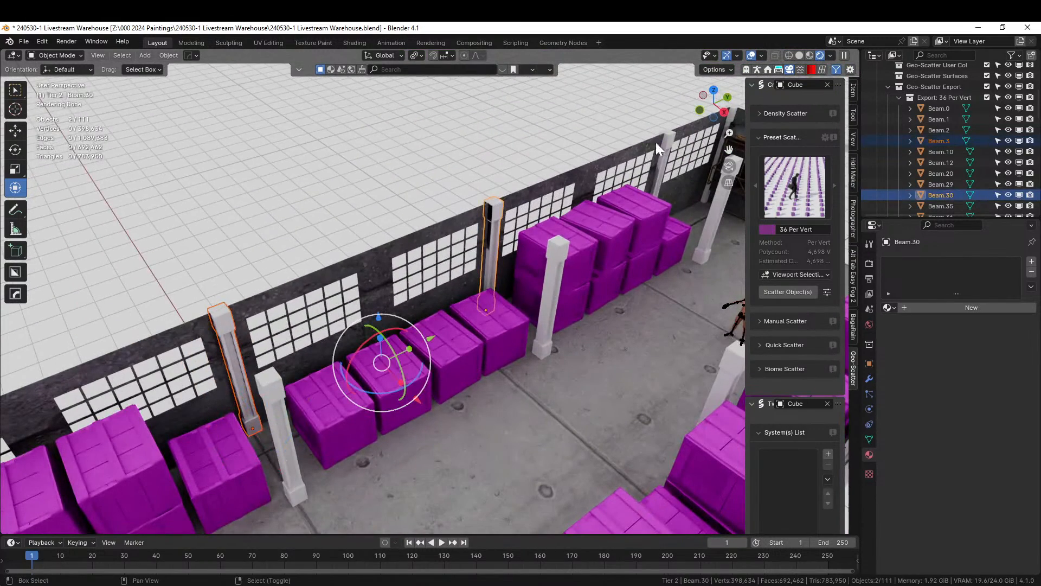
{"action": "key", "text": "x"}
{"action": "left_click", "coordinate": [307, 301]}
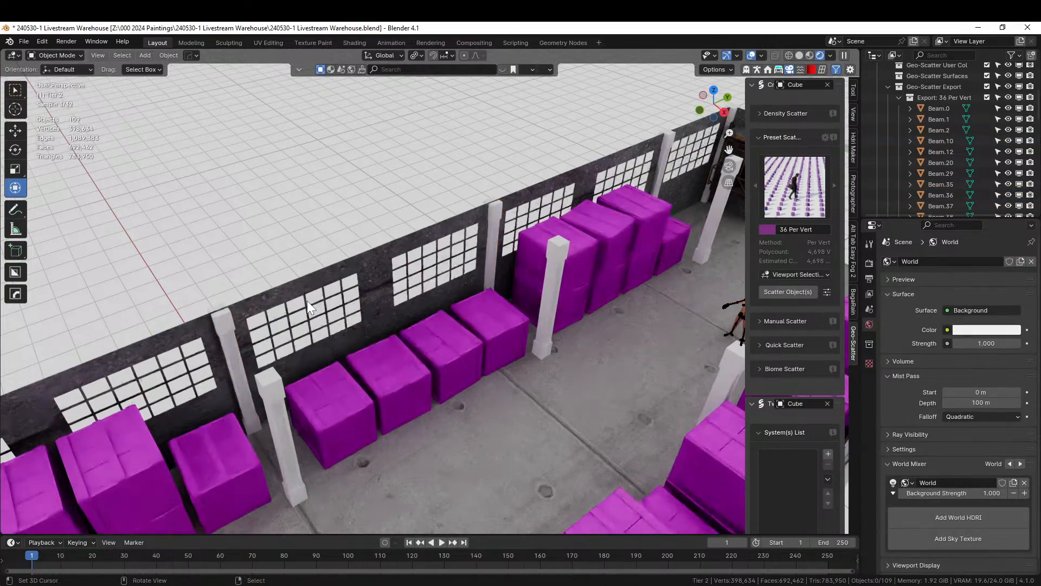
- Delete the duplicate beam Beam.64 on the narrow wing's outer windowed wall, check the doorway end, and save the file
{"action": "middle_click_drag", "start_coordinate": [307, 300], "coordinate": [488, 341]}
{"action": "left_click", "coordinate": [365, 366]}
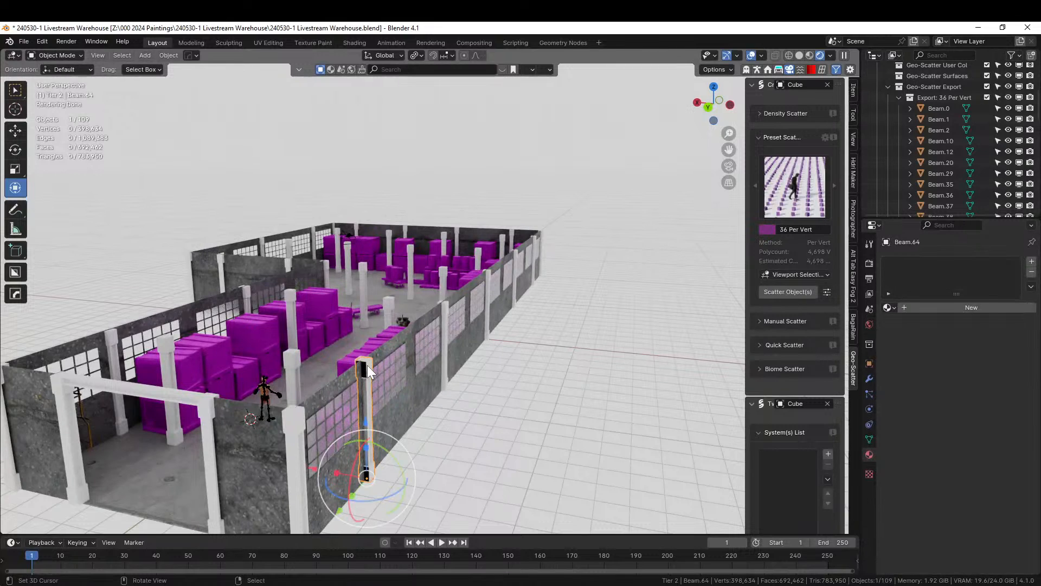
{"action": "key", "text": "Delete"}
{"action": "middle_click_drag", "start_coordinate": [311, 376], "coordinate": [395, 343]}
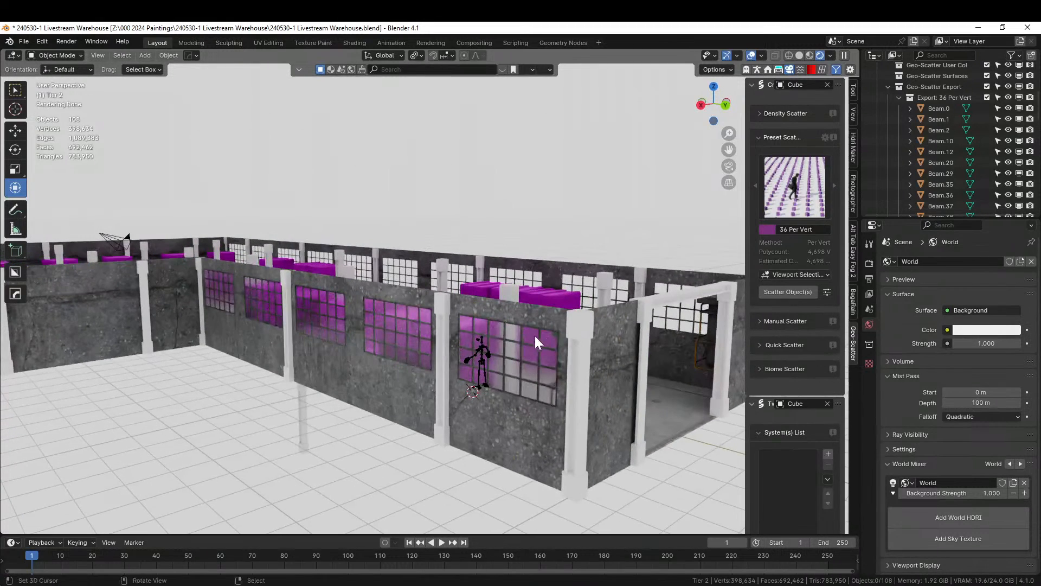
{"action": "left_click", "coordinate": [644, 346]}
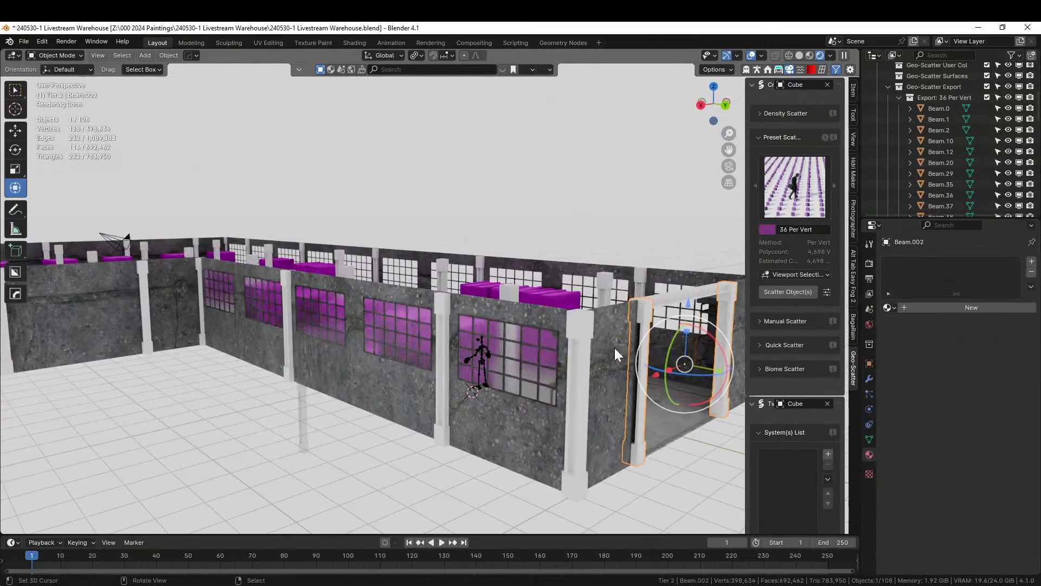
{"action": "middle_click_drag", "start_coordinate": [444, 321], "coordinate": [317, 370]}
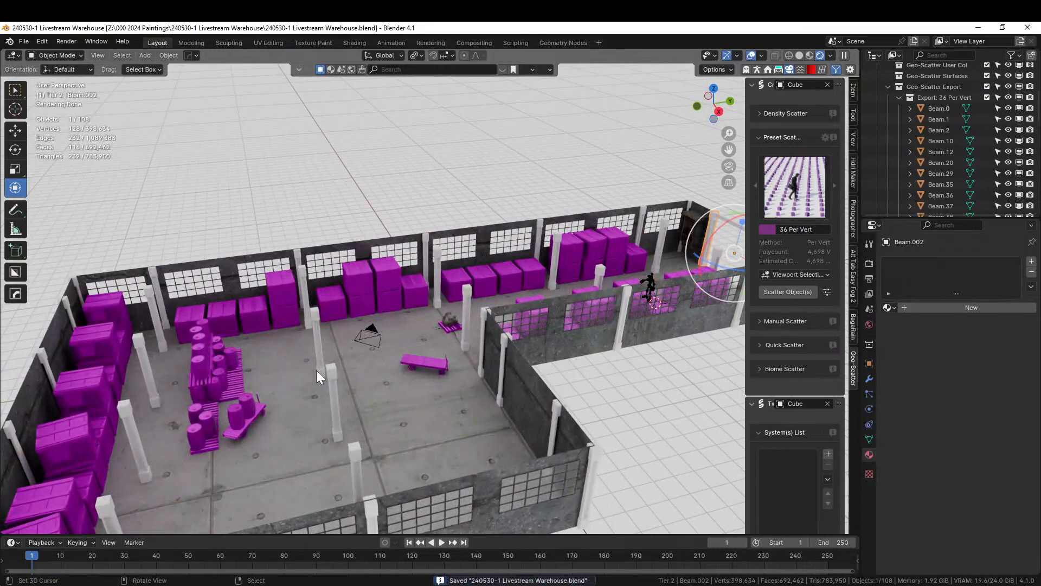
- Give the pillar beside the stone head's pallet a new material with a grey base color of value 0.179
{"action": "middle_click_drag", "start_coordinate": [466, 327], "coordinate": [250, 160]}
{"action": "scroll", "coordinate": [375, 370], "scroll_direction": "up", "scroll_amount": 4}
{"action": "scroll", "coordinate": [375, 229], "scroll_direction": "up", "scroll_amount": 4}
{"action": "scroll", "coordinate": [406, 227], "scroll_direction": "up", "scroll_amount": 2}
{"action": "middle_click_drag", "start_coordinate": [407, 227], "coordinate": [367, 249]}
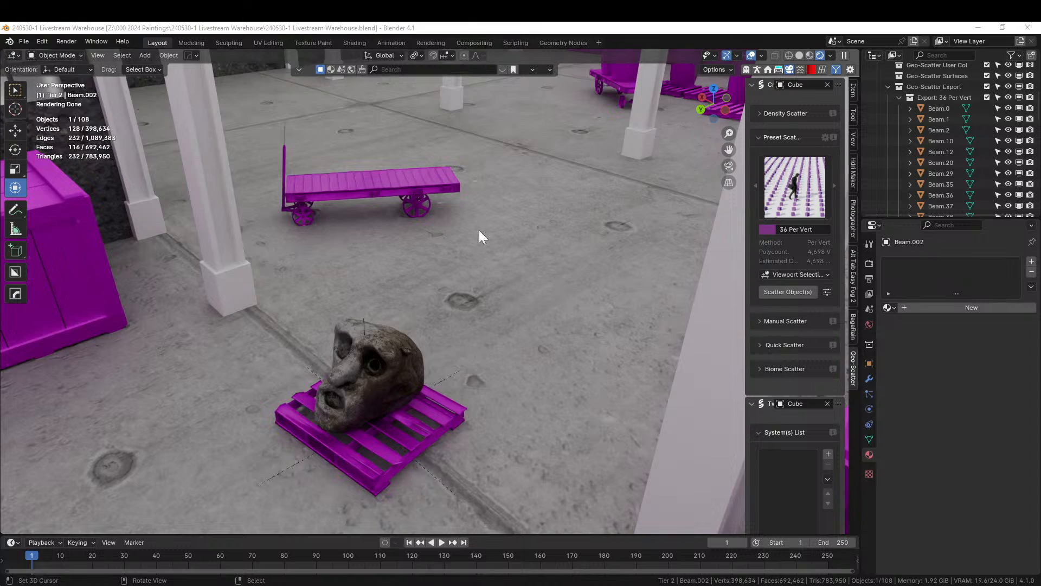
{"action": "scroll", "coordinate": [479, 232], "scroll_direction": "down", "scroll_amount": 5}
{"action": "middle_click_drag", "start_coordinate": [480, 233], "coordinate": [508, 241]}
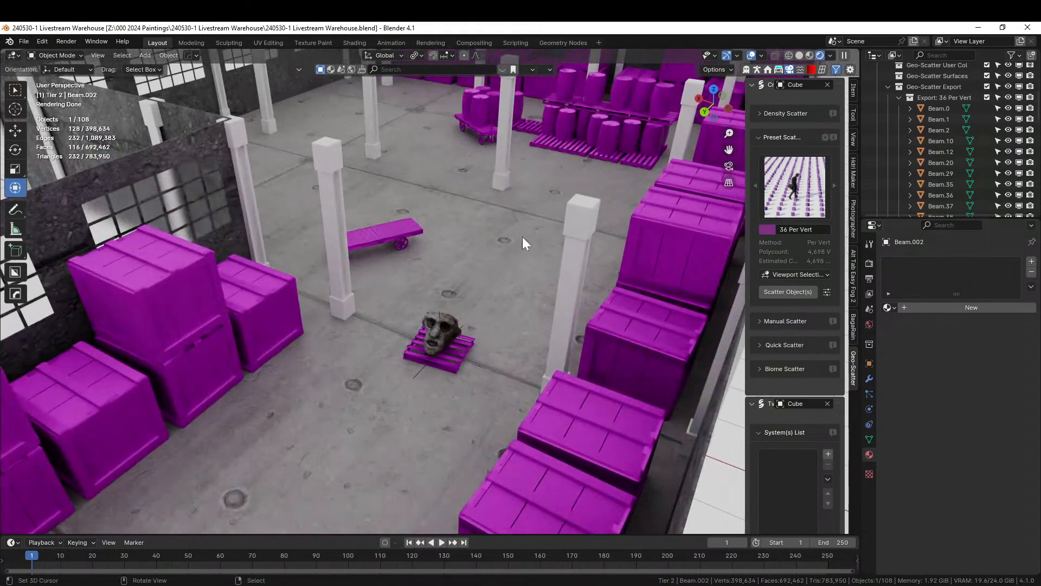
{"action": "left_click", "coordinate": [575, 215]}
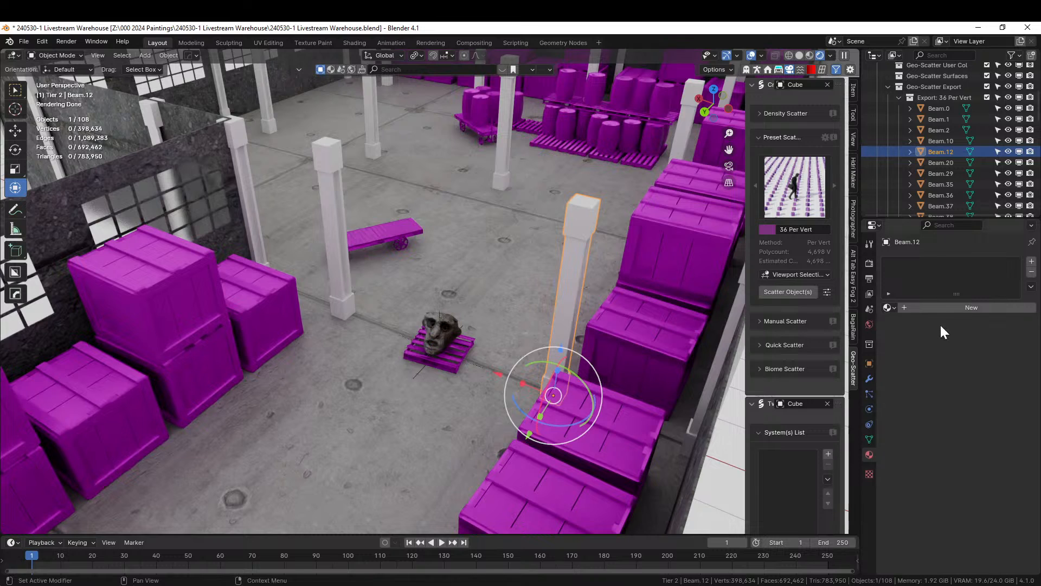
{"action": "left_click", "coordinate": [936, 308]}
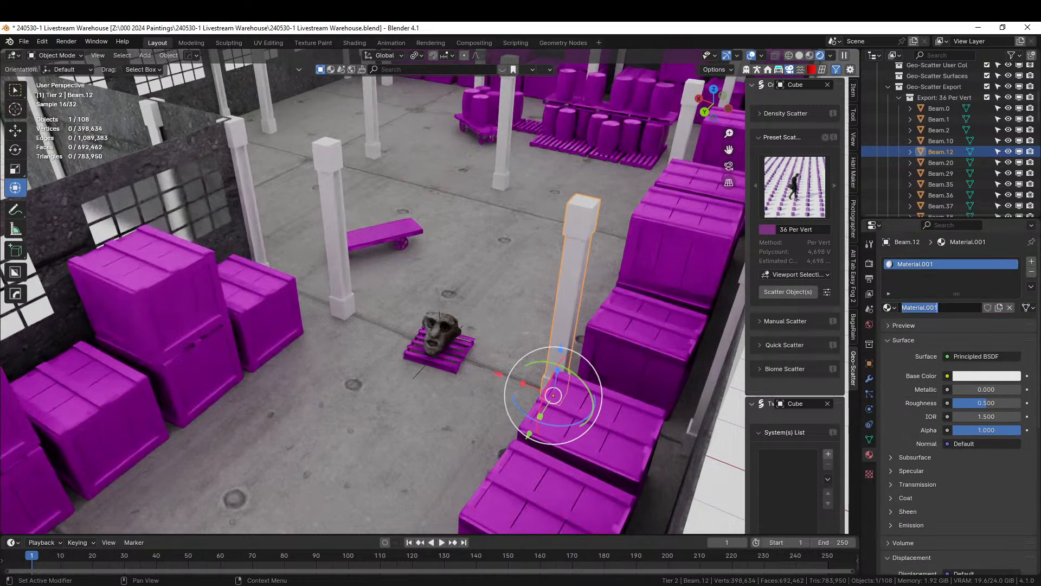
{"action": "left_click", "coordinate": [990, 376]}
{"action": "left_click", "coordinate": [1011, 257]}
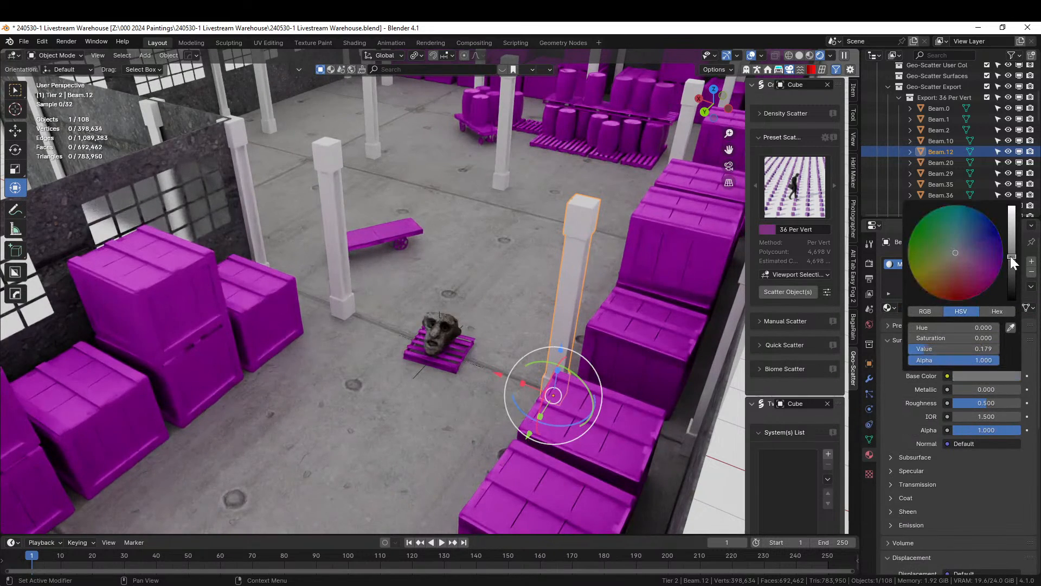
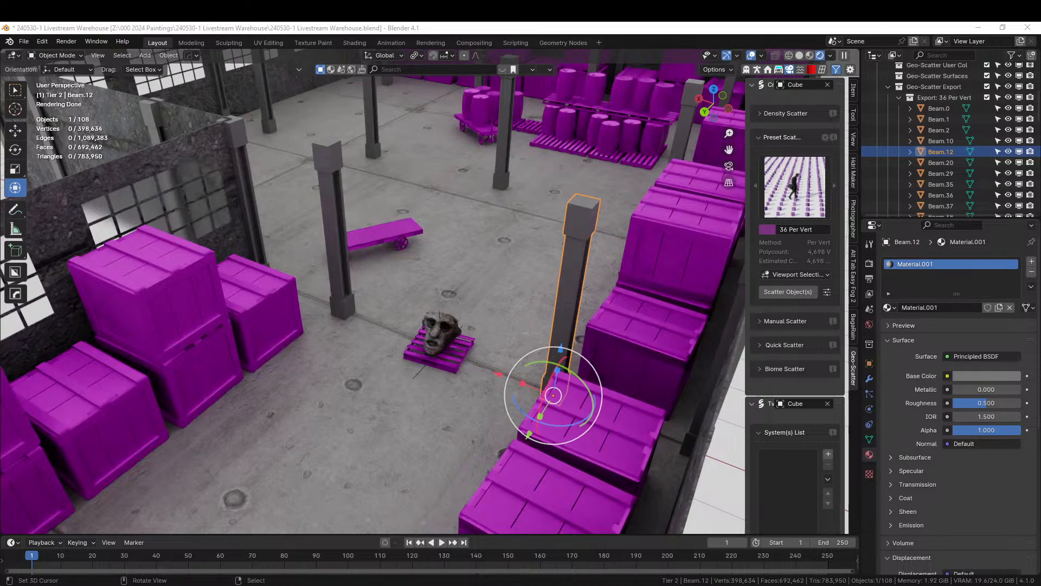
- Apply the KB3D_HEM_MetalPaintLBlackA material to the pillar and UV-map all its faces with Cube Projection
{"action": "left_click_drag", "start_coordinate": [1005, 57], "coordinate": [968, 269]}
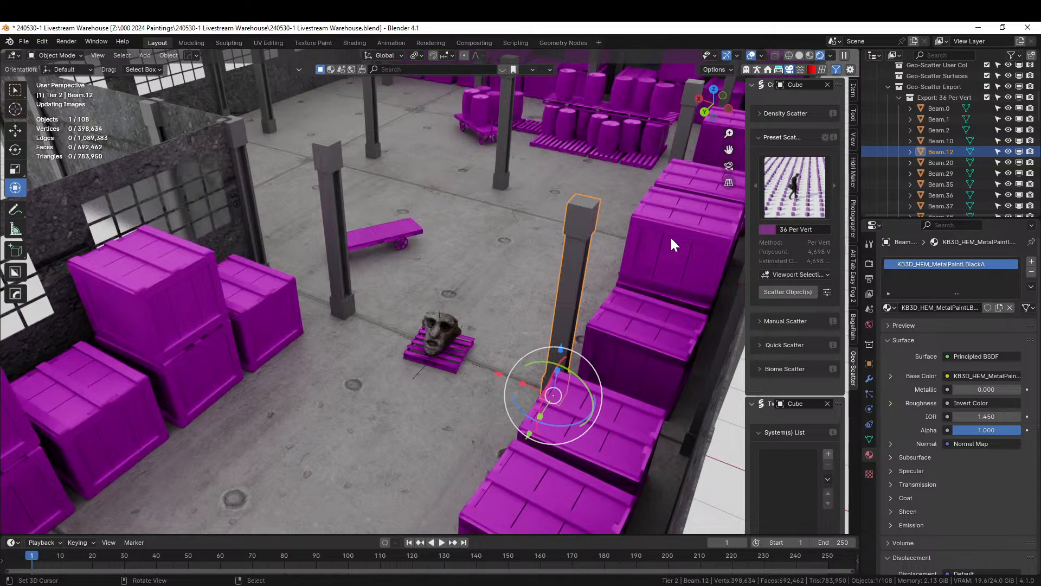
{"action": "scroll", "coordinate": [603, 281], "scroll_direction": "up", "scroll_amount": 2}
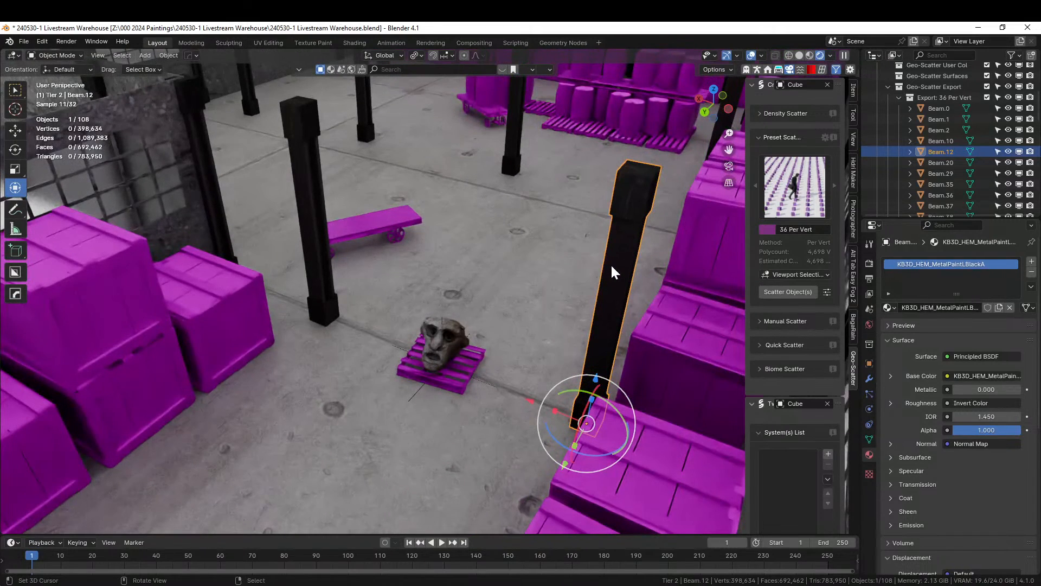
{"action": "key", "text": "Tab"}
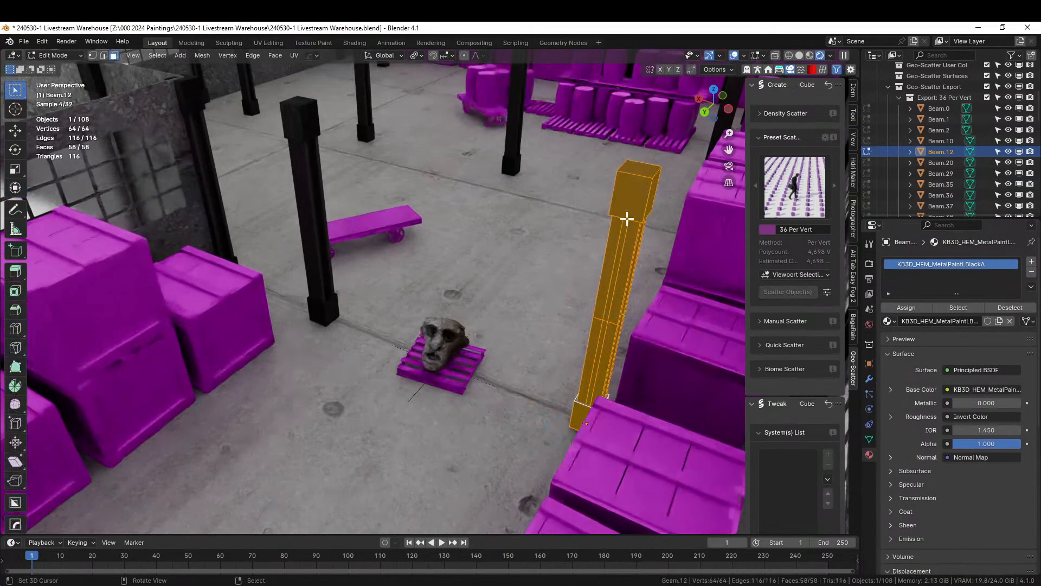
{"action": "key", "text": "u"}
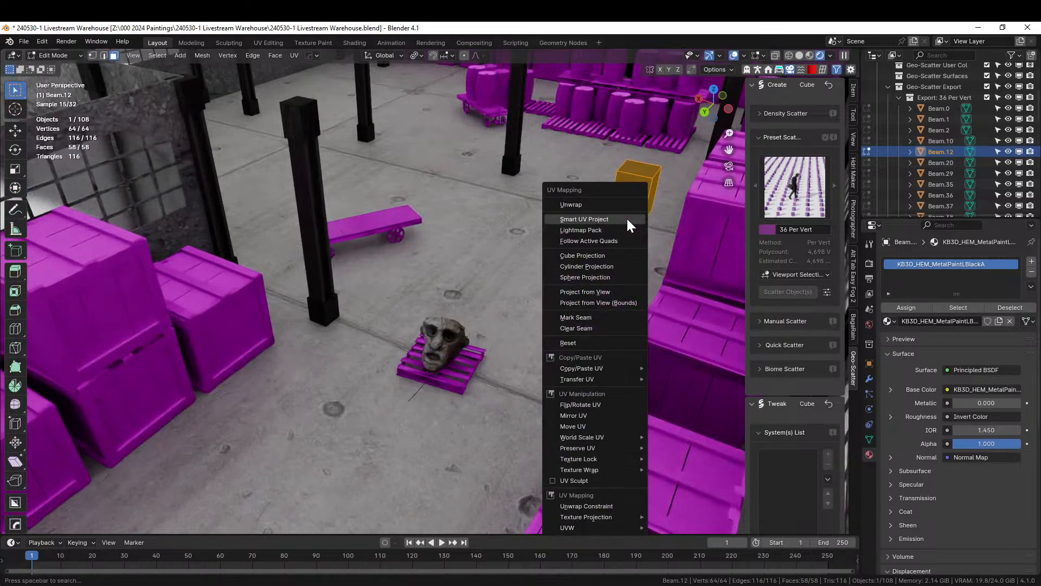
{"action": "left_click", "coordinate": [595, 255]}
{"action": "key", "text": "Tab"}
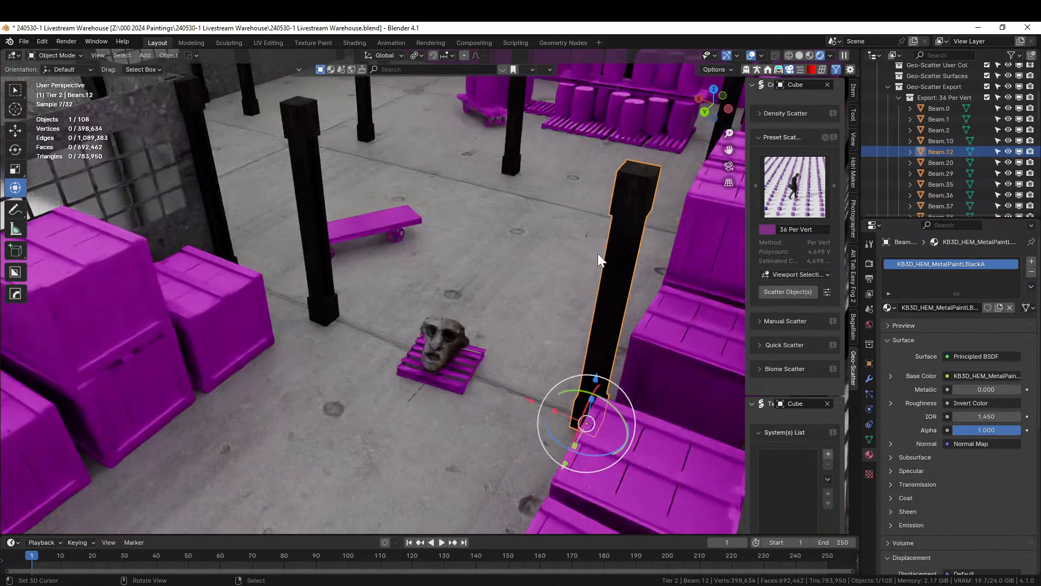
- Replace the pillar's material with KB3D_HEM_MetalPaintRed and inspect the surface with the pillar isolated in local view
{"action": "scroll", "coordinate": [598, 252], "scroll_direction": "up", "scroll_amount": 5}
{"action": "middle_click_drag", "start_coordinate": [597, 253], "coordinate": [236, 319], "text": "shift"}
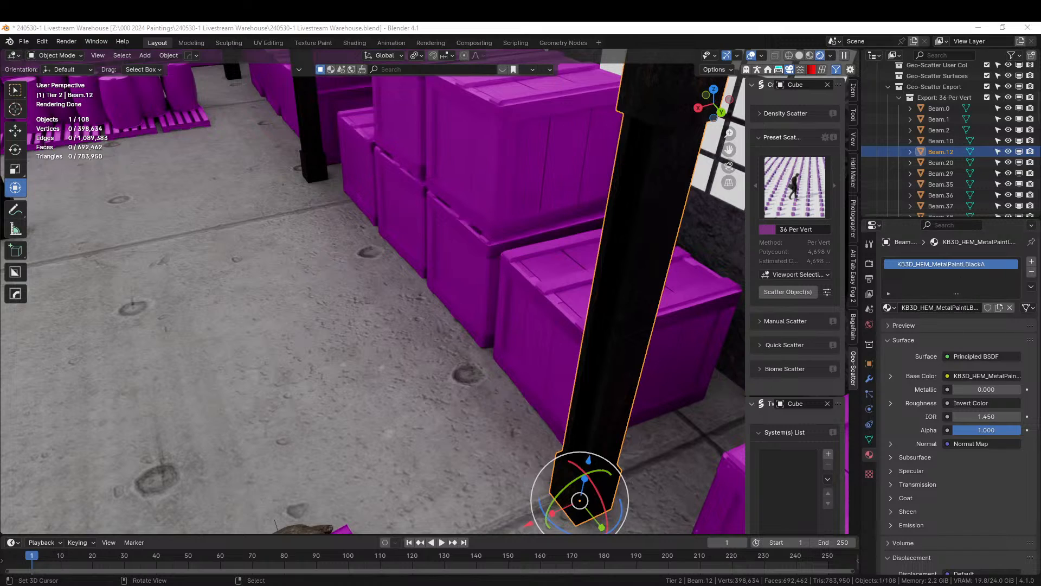
{"action": "left_click_drag", "start_coordinate": [1040, 233], "coordinate": [960, 265]}
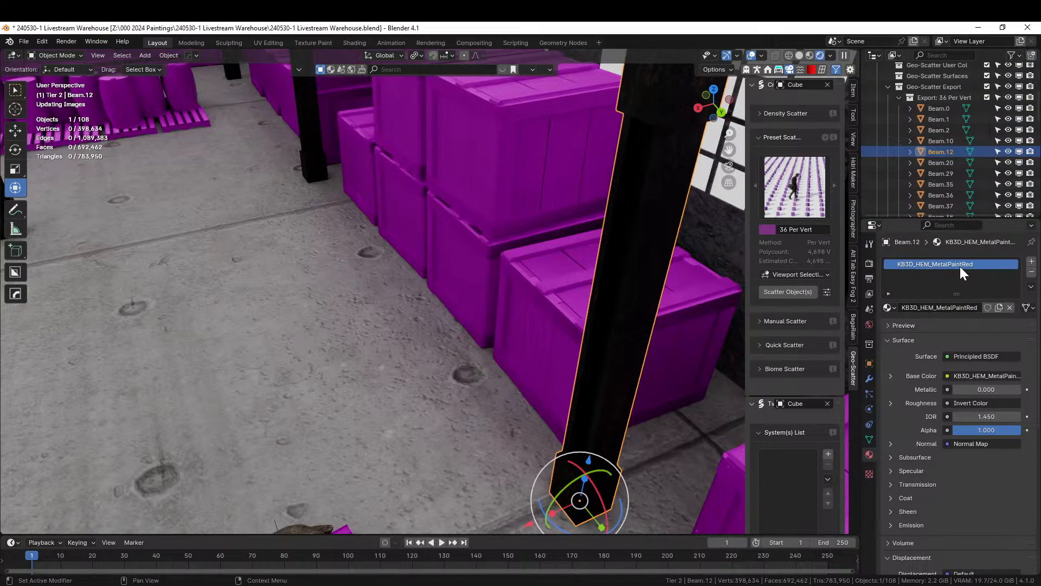
{"action": "scroll", "coordinate": [666, 288], "scroll_direction": "down", "scroll_amount": 4}
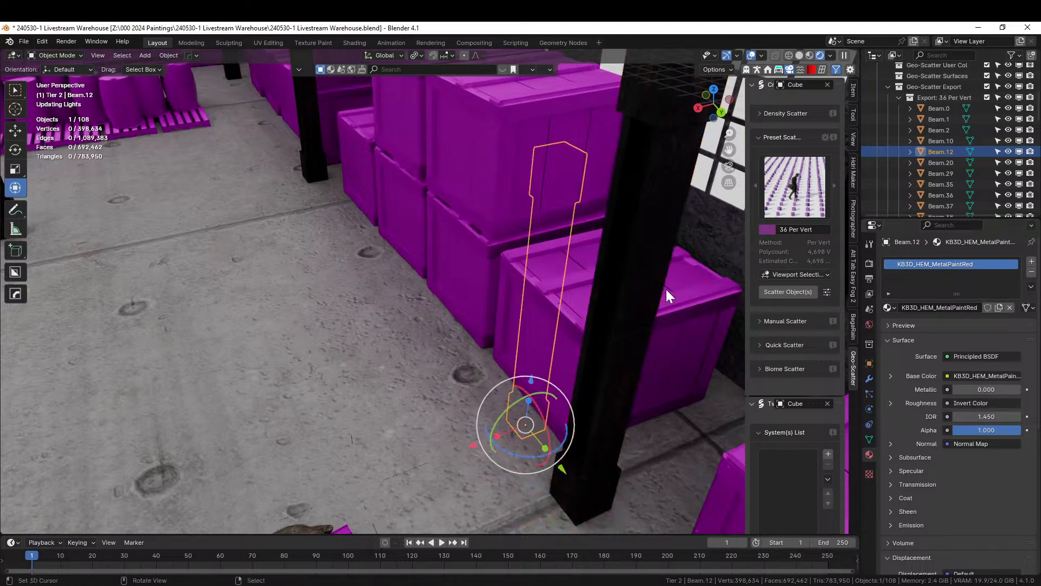
{"action": "key", "text": "KP_Divide"}
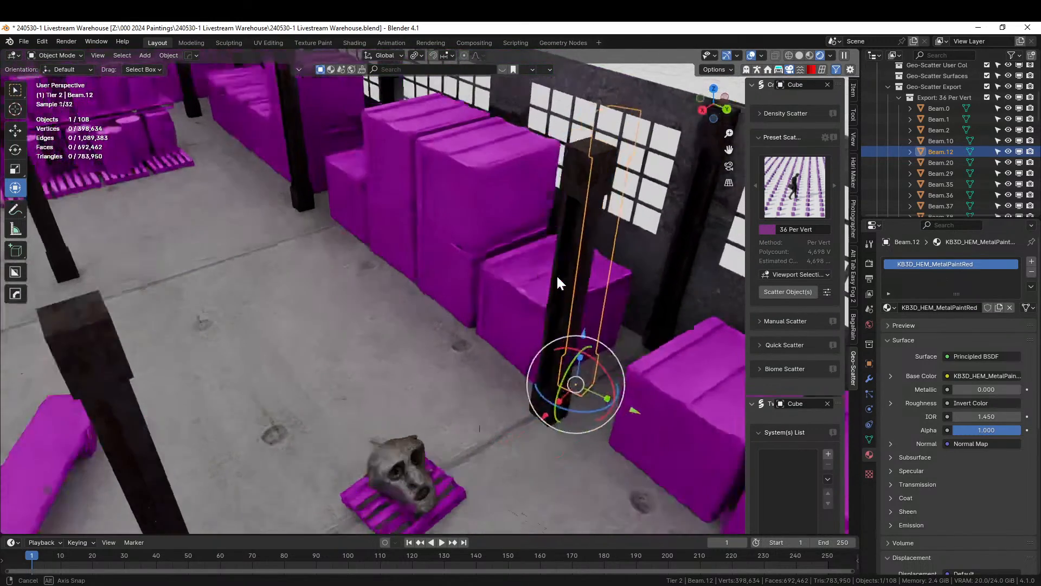
{"action": "scroll", "coordinate": [558, 275], "scroll_direction": "up", "scroll_amount": 4}
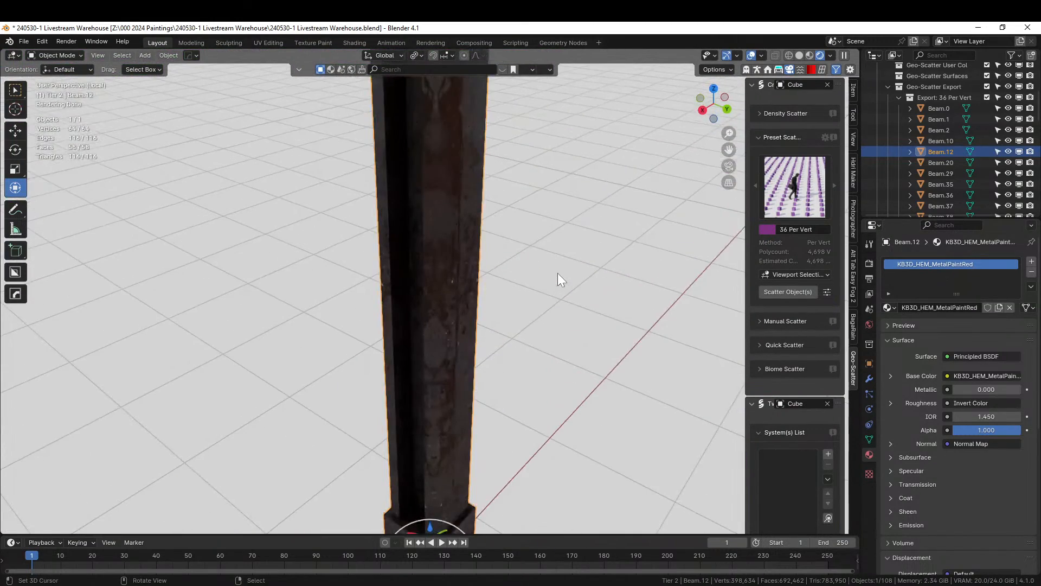
{"action": "middle_click_drag", "start_coordinate": [558, 273], "coordinate": [240, 206]}
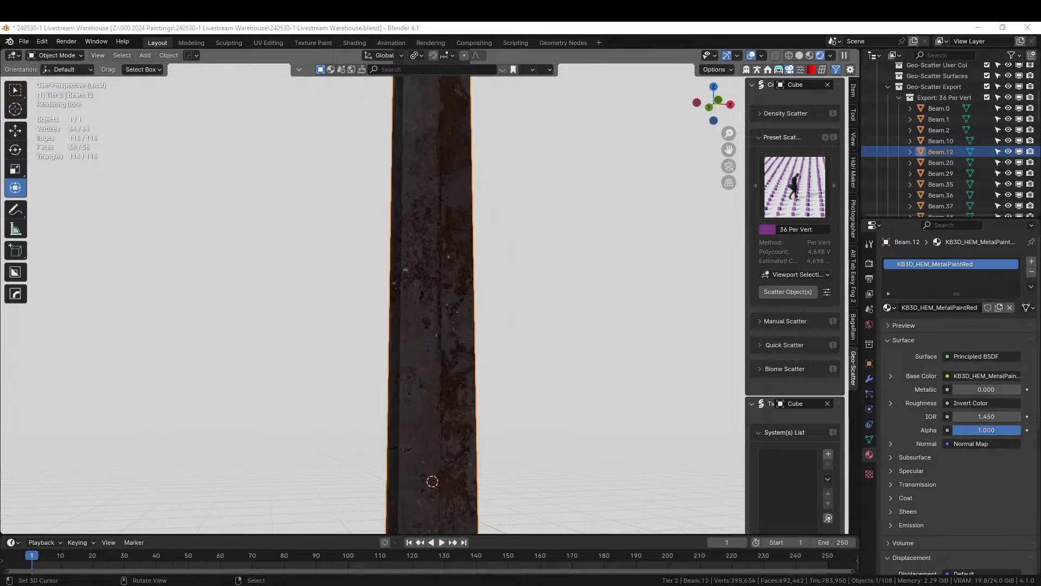
- Give the pillar the KB3D_HEM_MetalPaintLGreenA material, show the whole scene again and save the file
{"action": "left_click_drag", "start_coordinate": [417, 240], "coordinate": [942, 271]}
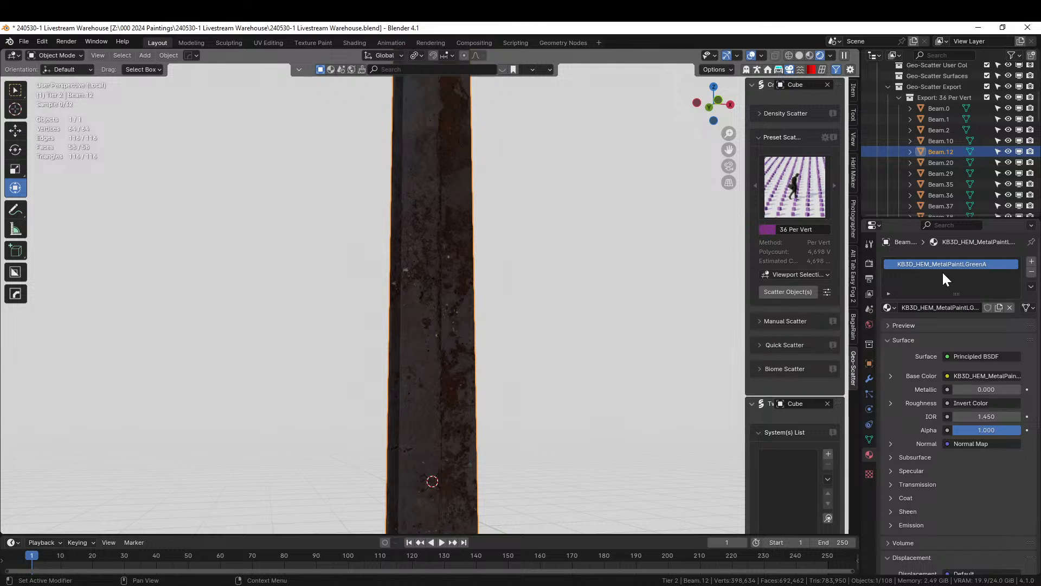
{"action": "middle_click_drag", "start_coordinate": [584, 272], "coordinate": [597, 378]}
{"action": "key", "text": "KP_Divide"}
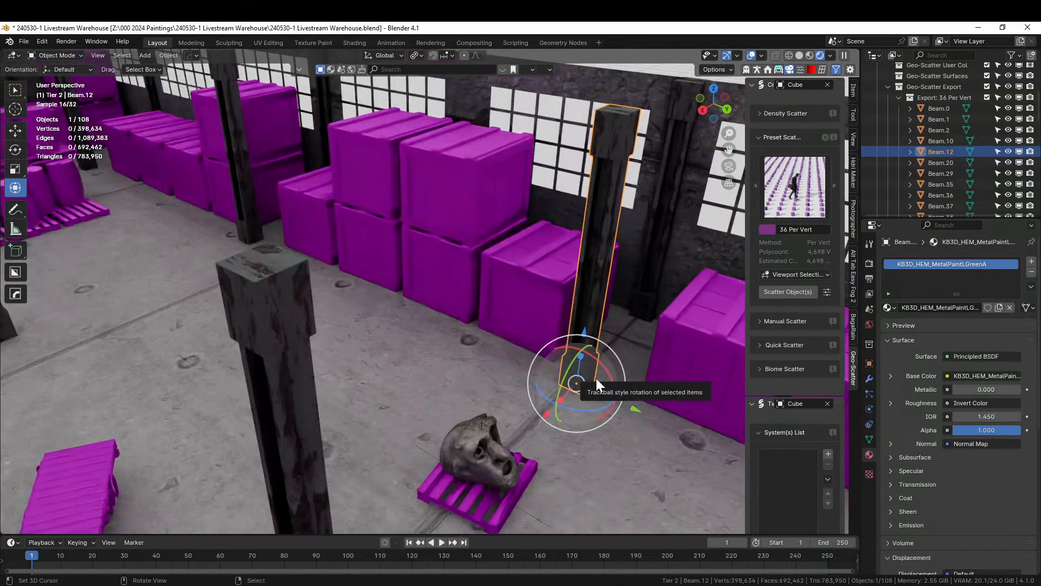
{"action": "middle_click_drag", "start_coordinate": [446, 340], "coordinate": [369, 334]}
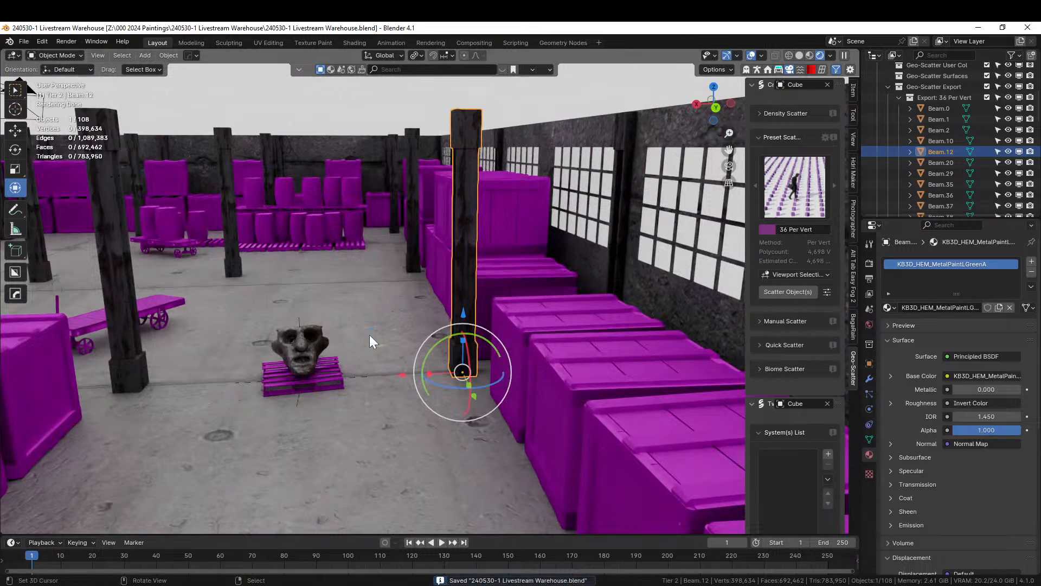
- Open the warehouse building for UV editing and select all floor faces coplanar with one floor tile
{"action": "middle_click_drag", "start_coordinate": [369, 334], "coordinate": [377, 361]}
{"action": "left_click", "coordinate": [432, 363]}
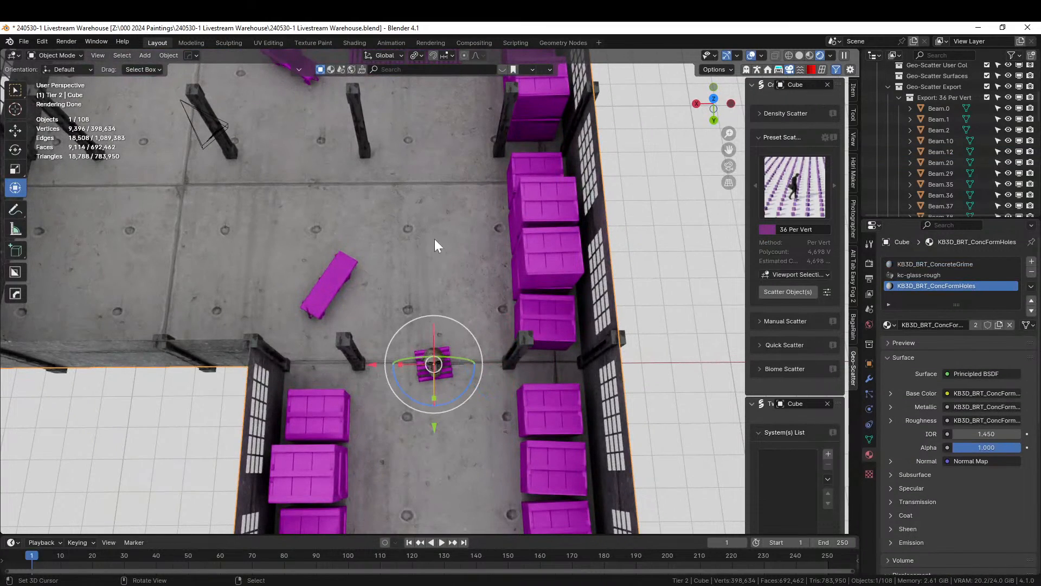
{"action": "left_click", "coordinate": [269, 43]}
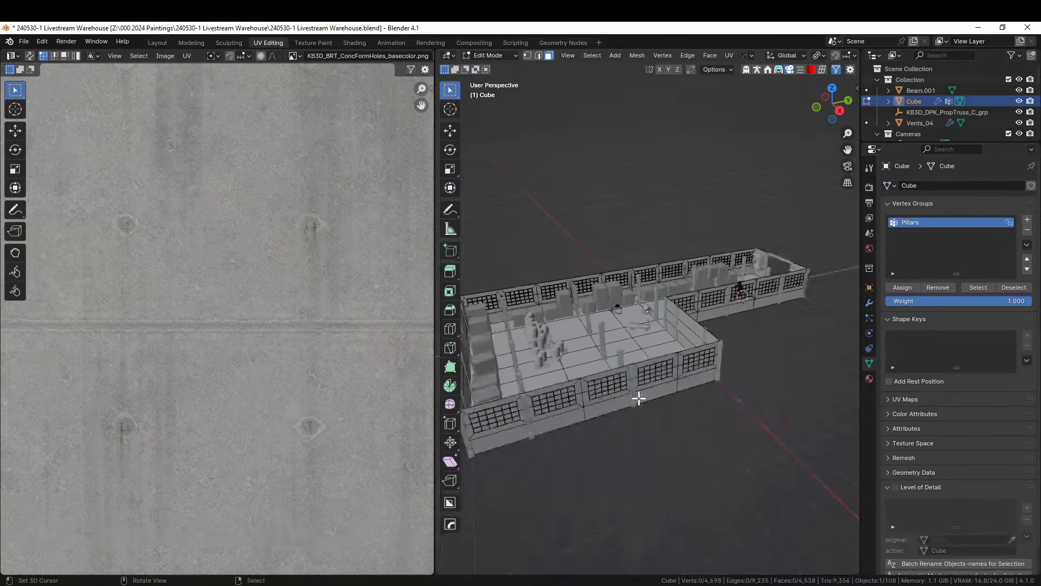
{"action": "left_click", "coordinate": [647, 342]}
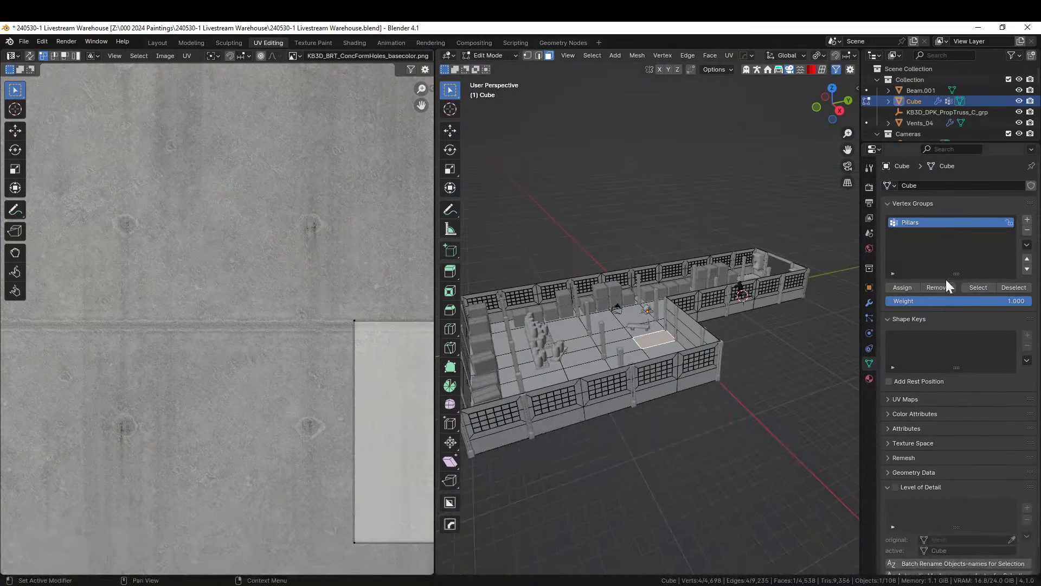
{"action": "middle_click_drag", "start_coordinate": [663, 324], "coordinate": [663, 390]}
{"action": "key", "text": "shift+g"}
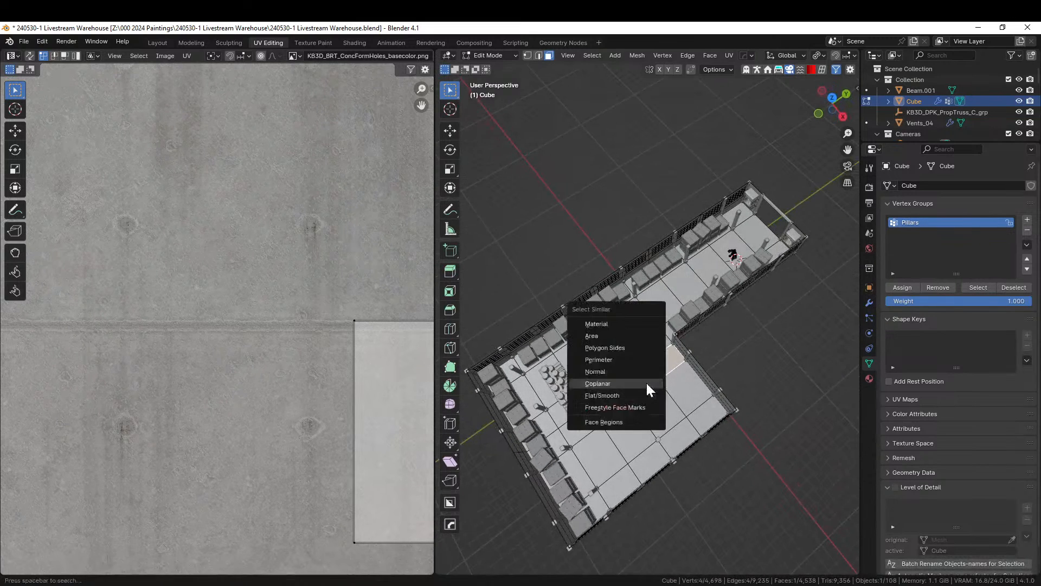
{"action": "left_click", "coordinate": [641, 383]}
- Scale the UVs of all selected floor faces by 5 over the concrete texture
{"action": "scroll", "coordinate": [641, 383], "scroll_direction": "down", "scroll_amount": 3}
{"action": "scroll", "coordinate": [377, 341], "scroll_direction": "down", "scroll_amount": 6}
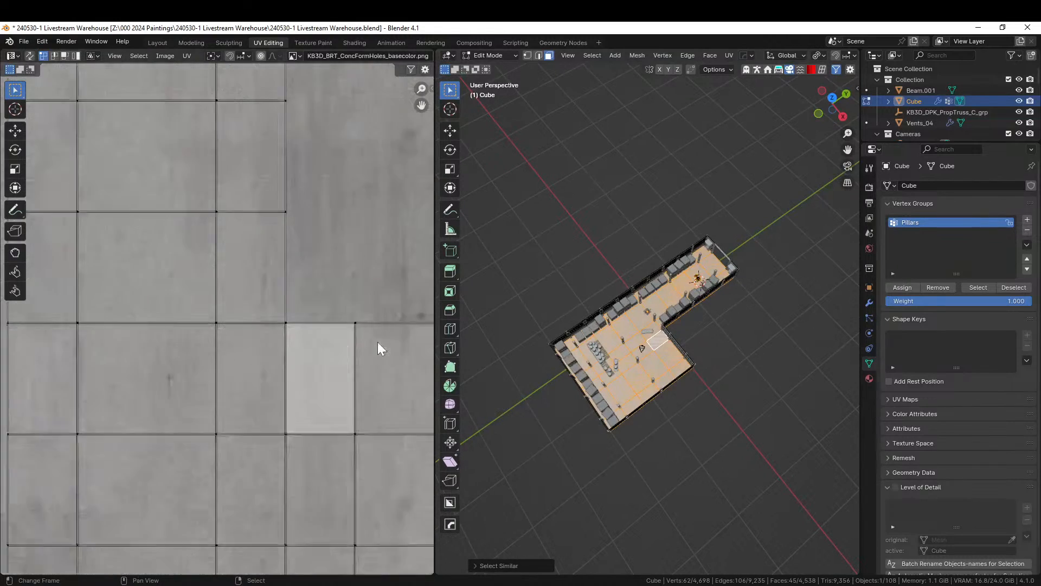
{"action": "key", "text": "a"}
{"action": "key", "text": "s"}
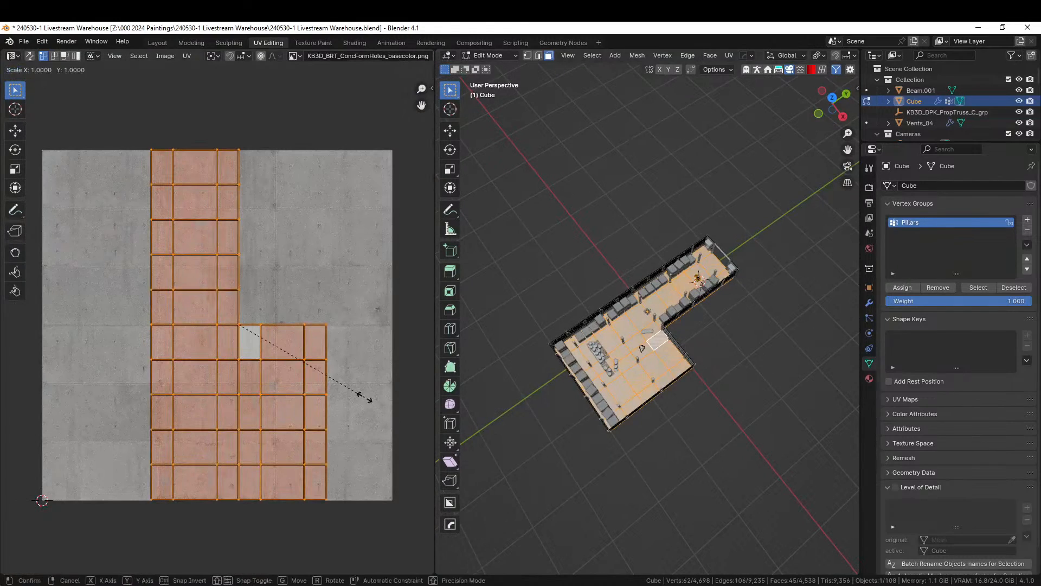
{"action": "key", "text": "5"}
{"action": "key", "text": "Return"}
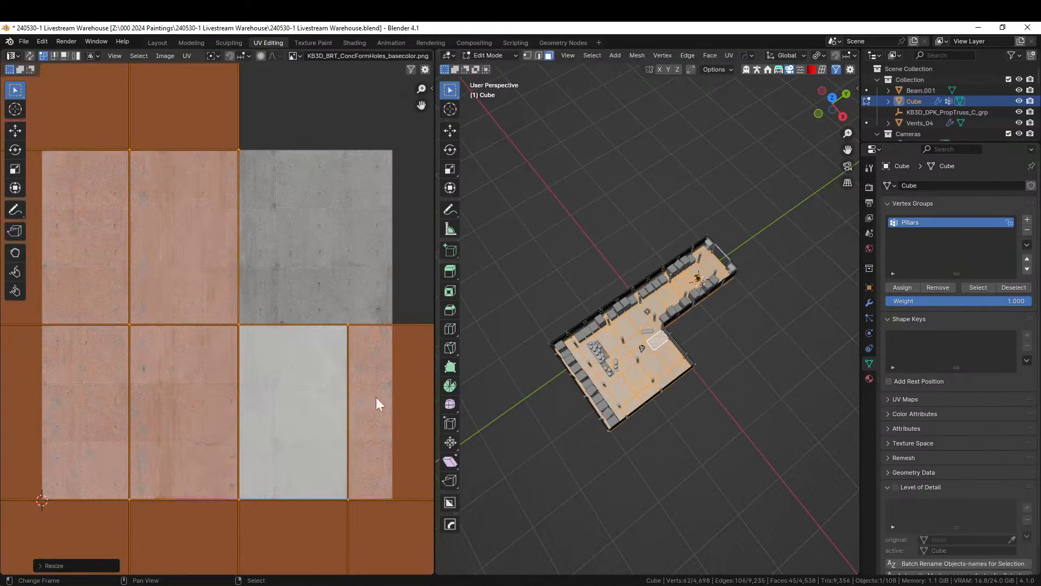
- Show the building in rendered shading, deselect the floor faces and check the concrete tiling around the stone head
{"action": "key", "text": "z"}
{"action": "key", "text": "r"}
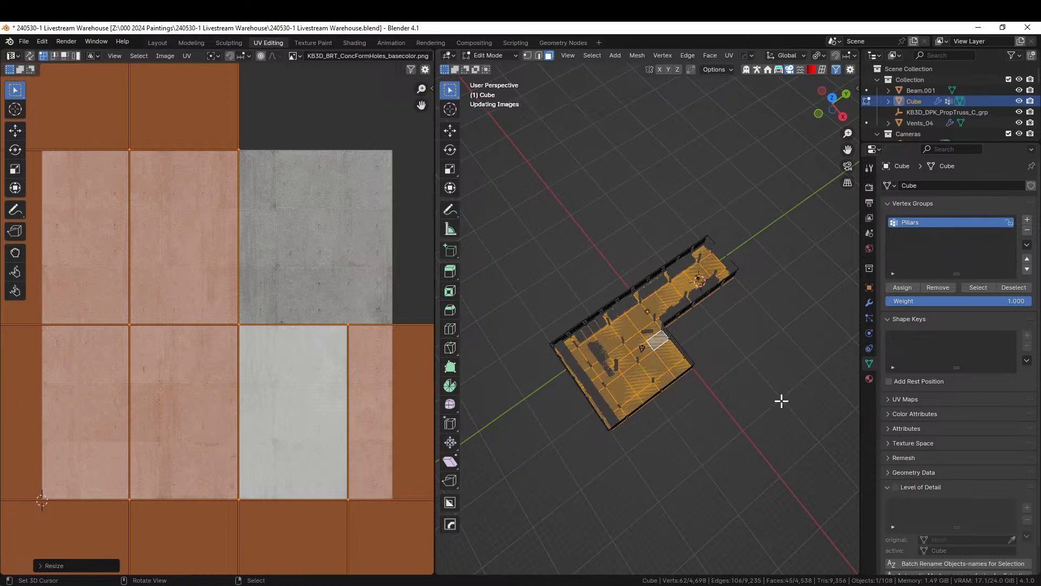
{"action": "key", "text": "KP_Decimal"}
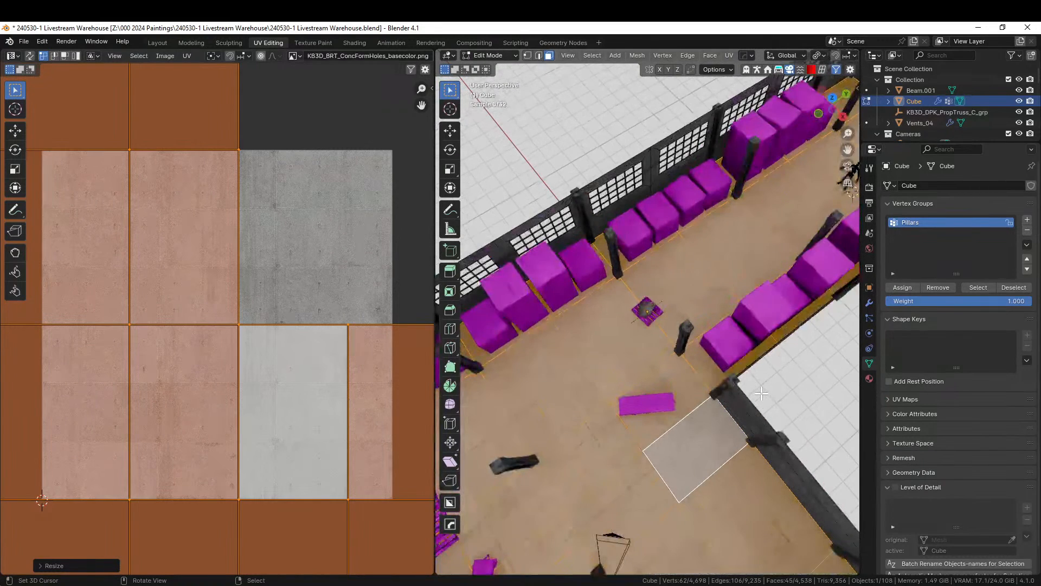
{"action": "key", "text": "alt+a"}
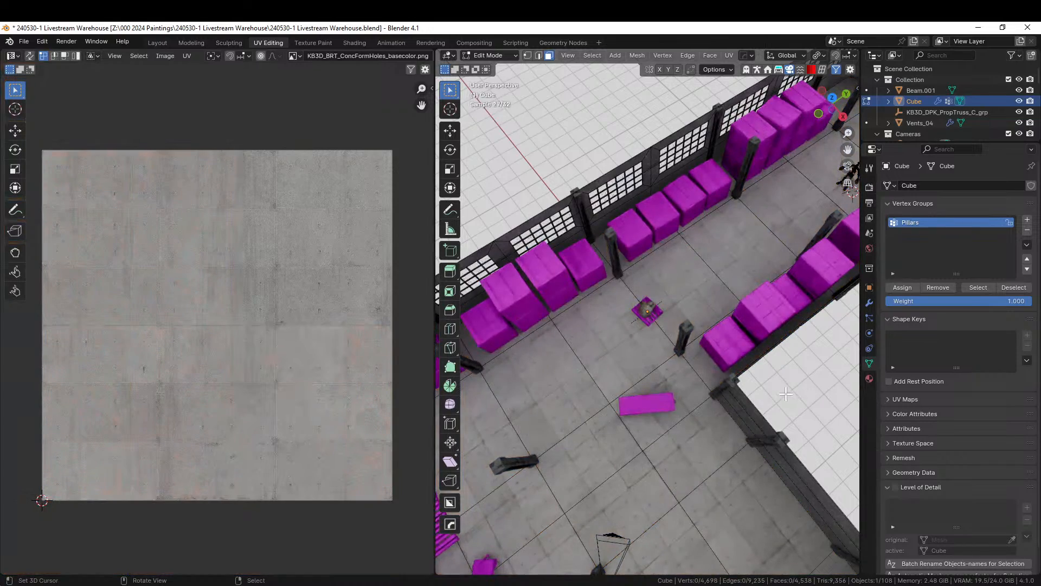
{"action": "middle_click_drag", "start_coordinate": [810, 394], "coordinate": [586, 347]}
{"action": "scroll", "coordinate": [720, 398], "scroll_direction": "up", "scroll_amount": 5}
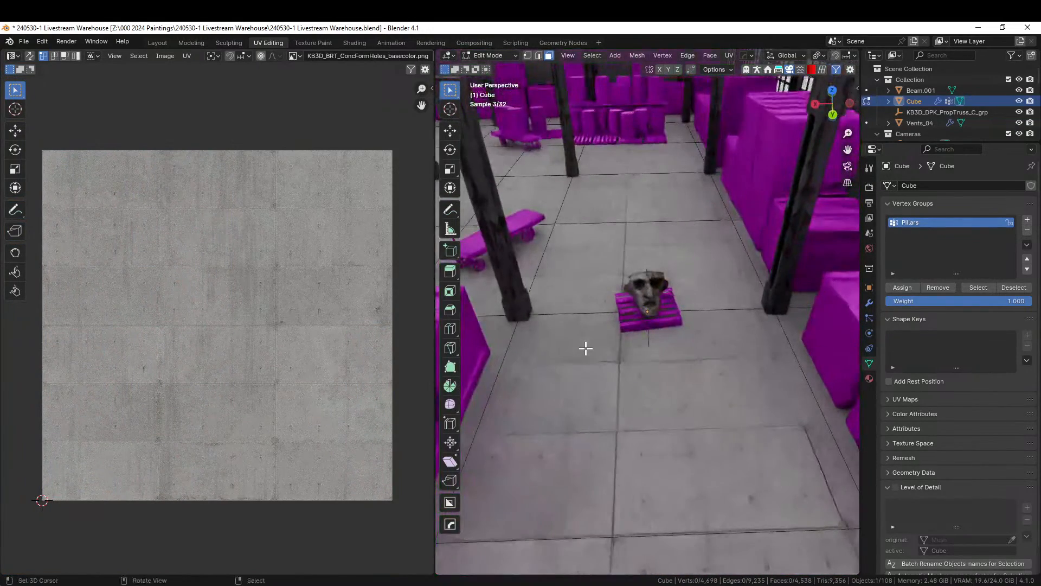
- Select the warehouse floor faces again and scale their UVs by 0.5 twice to enlarge the concrete pattern
{"action": "key", "text": "Tab"}
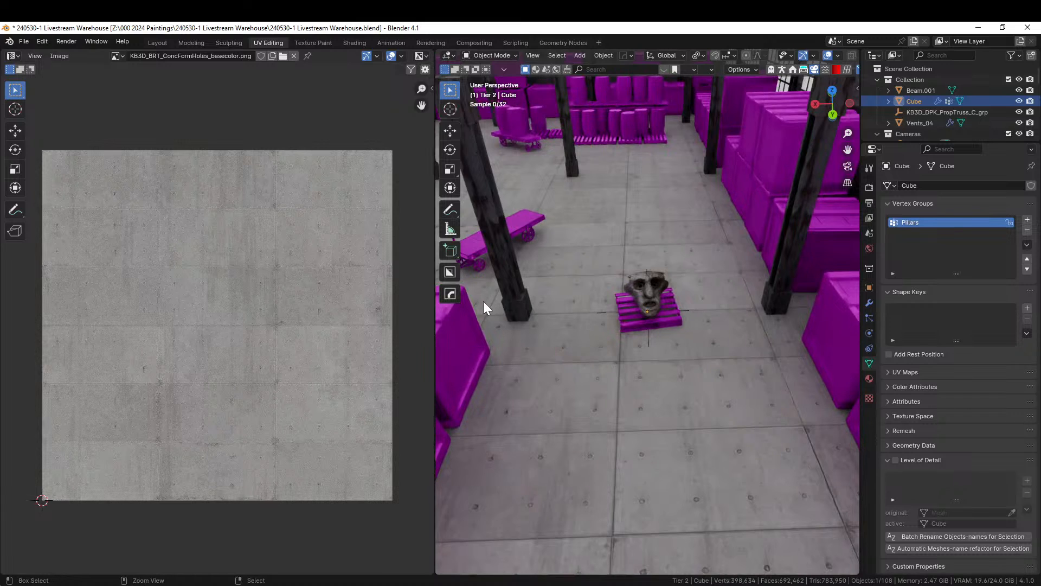
{"action": "key", "text": "Tab"}
{"action": "key", "text": "l"}
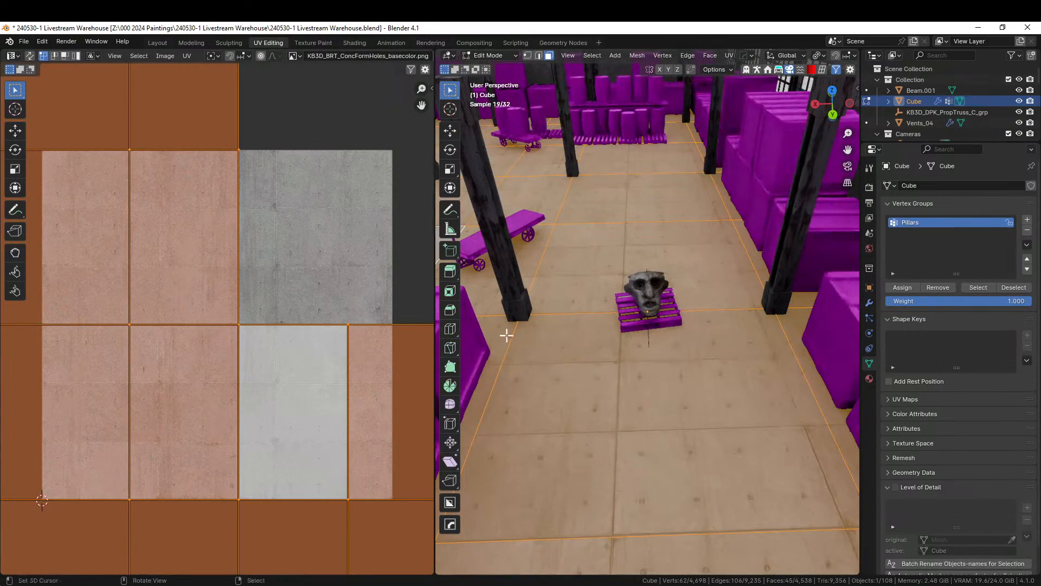
{"action": "type", "text": "s.5"}
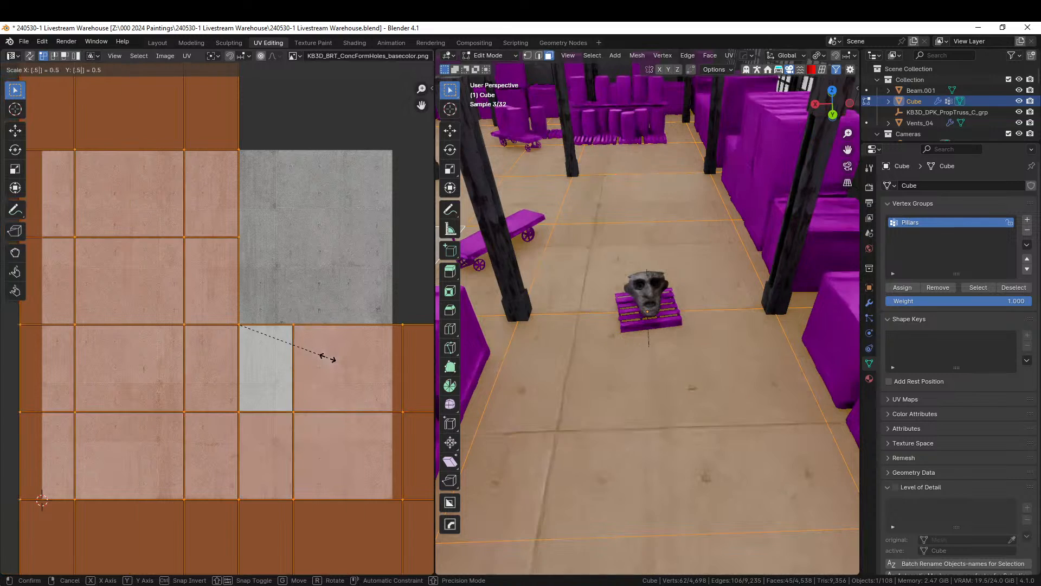
{"action": "key", "text": "Return"}
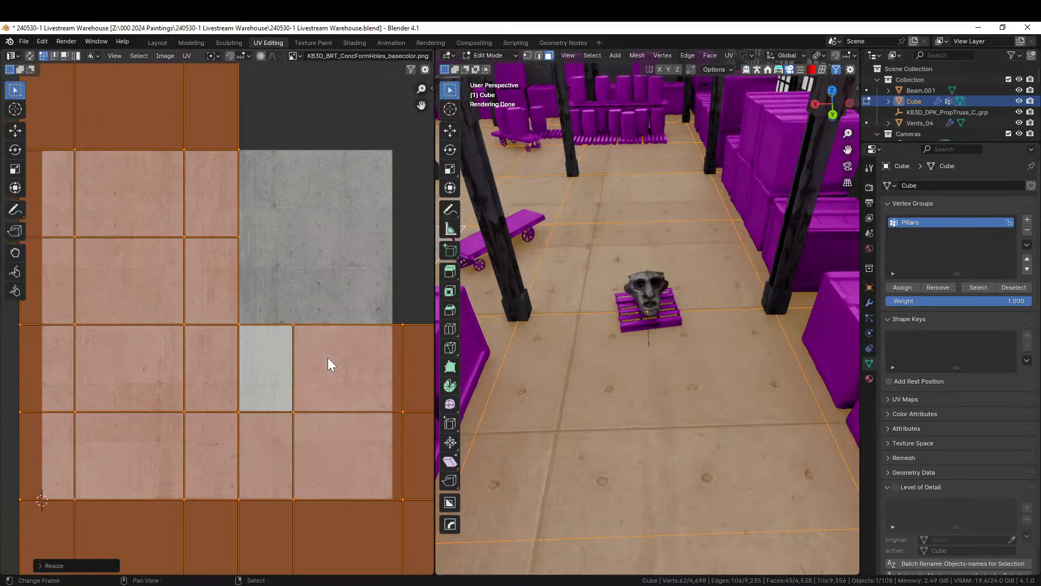
{"action": "type", "text": "s.5"}
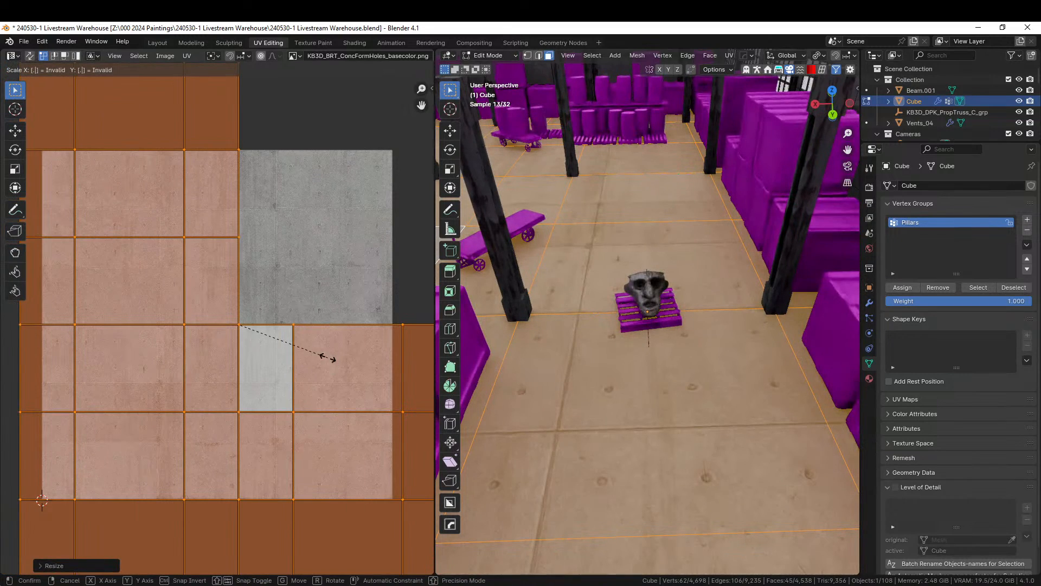
{"action": "key", "text": "Return"}
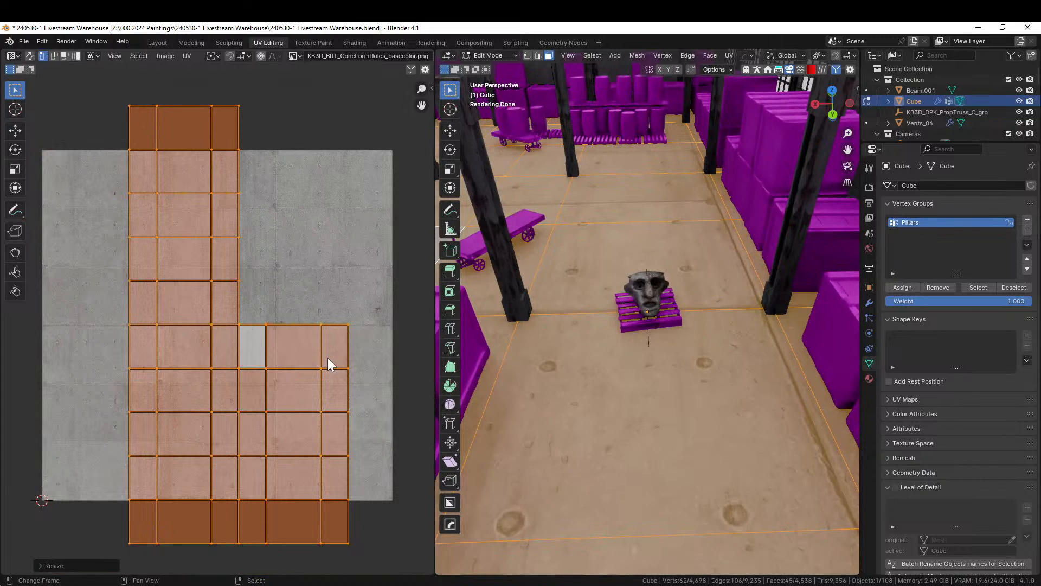
{"action": "key", "text": "Tab"}
- Return to the Layout workspace and replace the building's KB3D_BRT_ConcFormHoles floor material with KB3D_BRT_ConcFormNoHoles
{"action": "scroll", "coordinate": [327, 357], "scroll_direction": "down", "scroll_amount": 2}
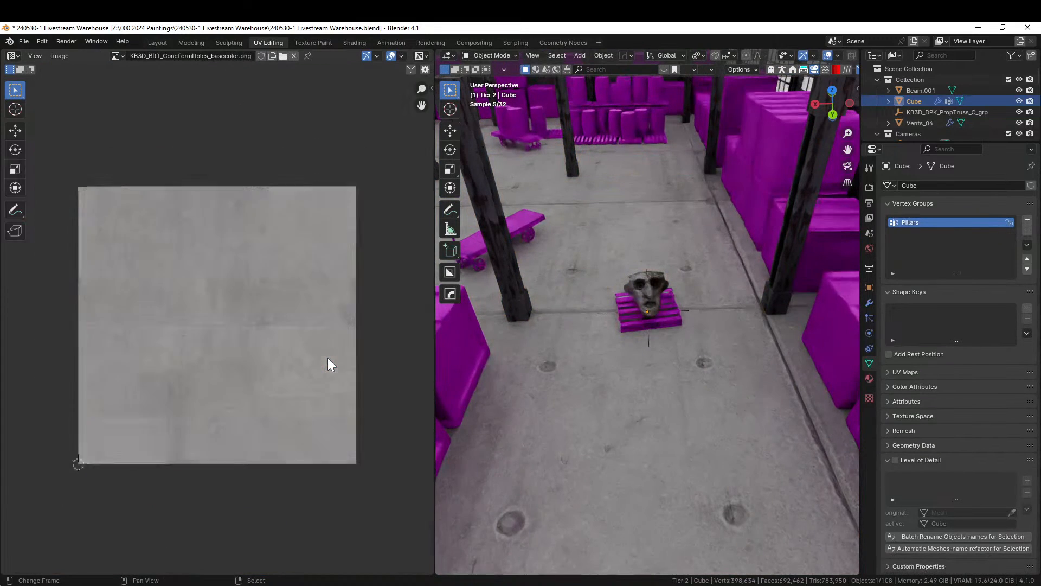
{"action": "scroll", "coordinate": [639, 357], "scroll_direction": "down", "scroll_amount": 3}
{"action": "middle_click_drag", "start_coordinate": [640, 357], "coordinate": [834, 360]}
{"action": "scroll", "coordinate": [714, 382], "scroll_direction": "up", "scroll_amount": 3}
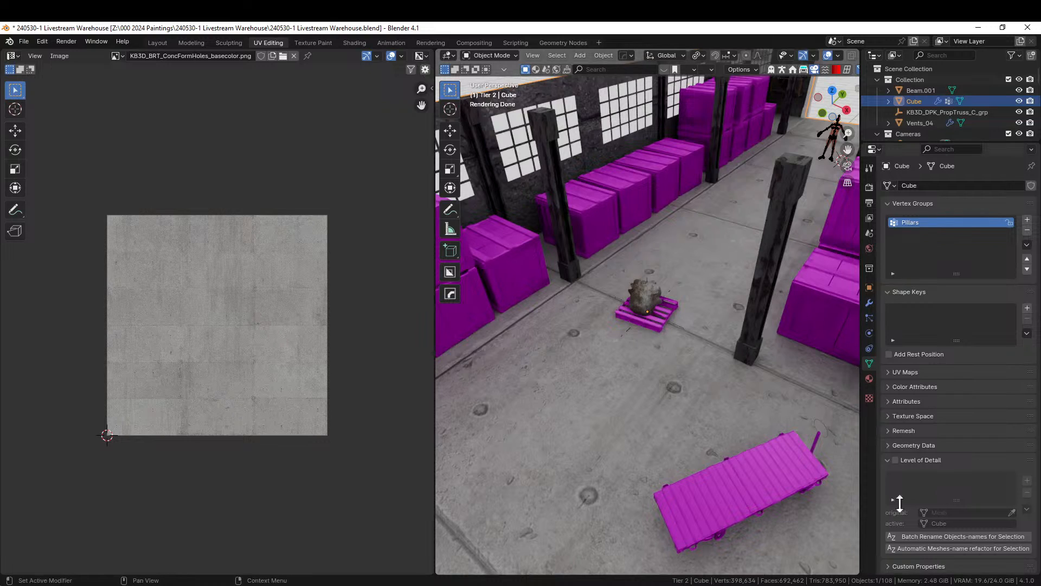
{"action": "middle_click_drag", "start_coordinate": [612, 347], "coordinate": [553, 360]}
{"action": "left_click", "coordinate": [157, 43]}
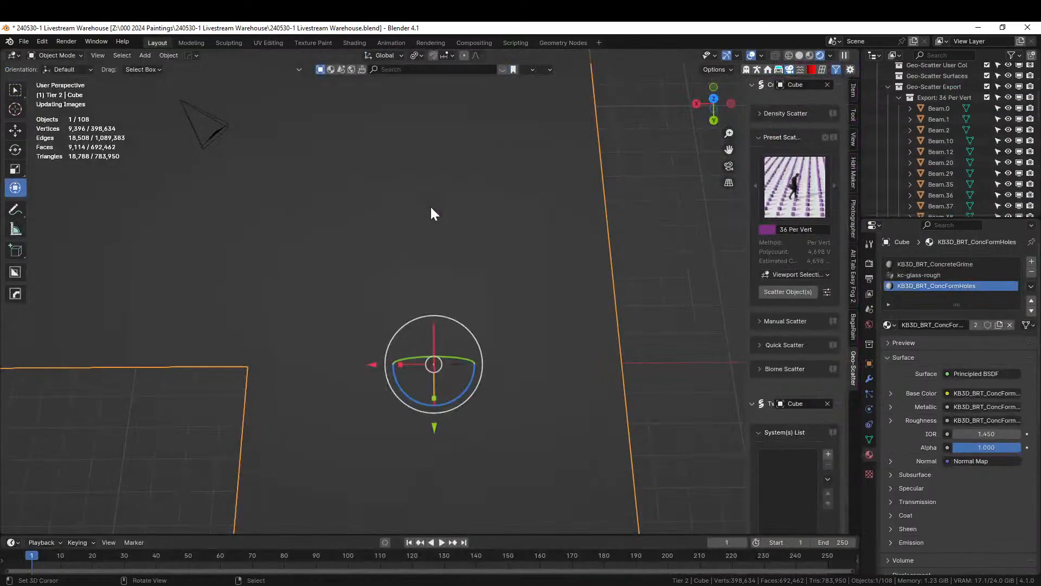
{"action": "scroll", "coordinate": [450, 239], "scroll_direction": "down", "scroll_amount": 5}
{"action": "left_click", "coordinate": [608, 298]}
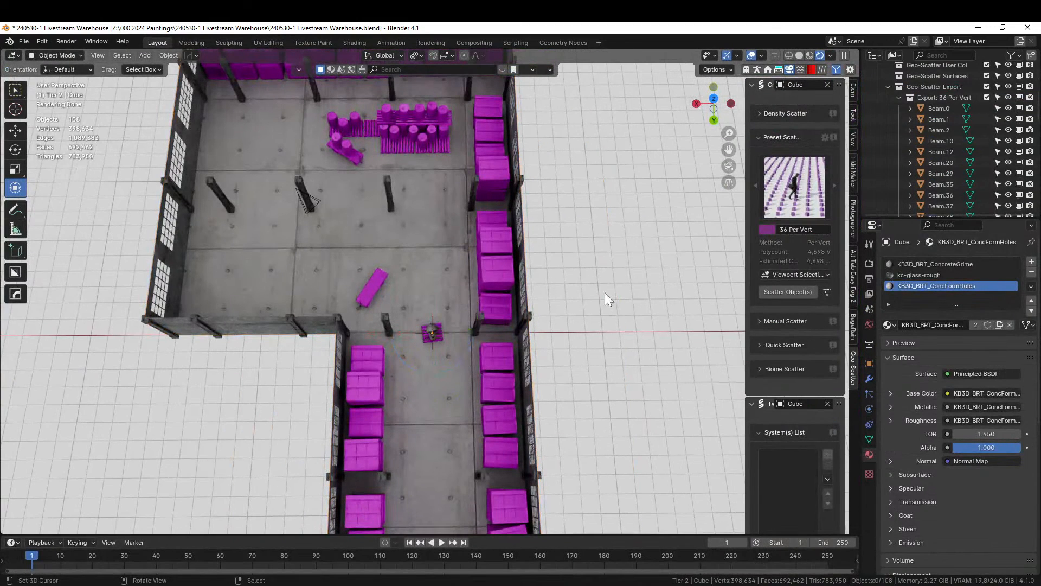
{"action": "left_click", "coordinate": [428, 249]}
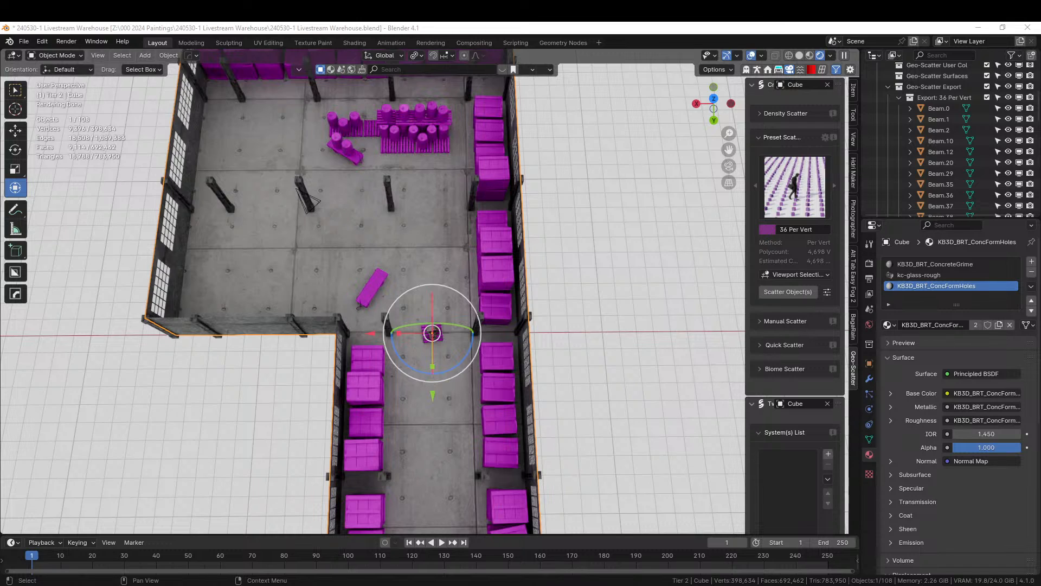
{"action": "left_click", "coordinate": [888, 325]}
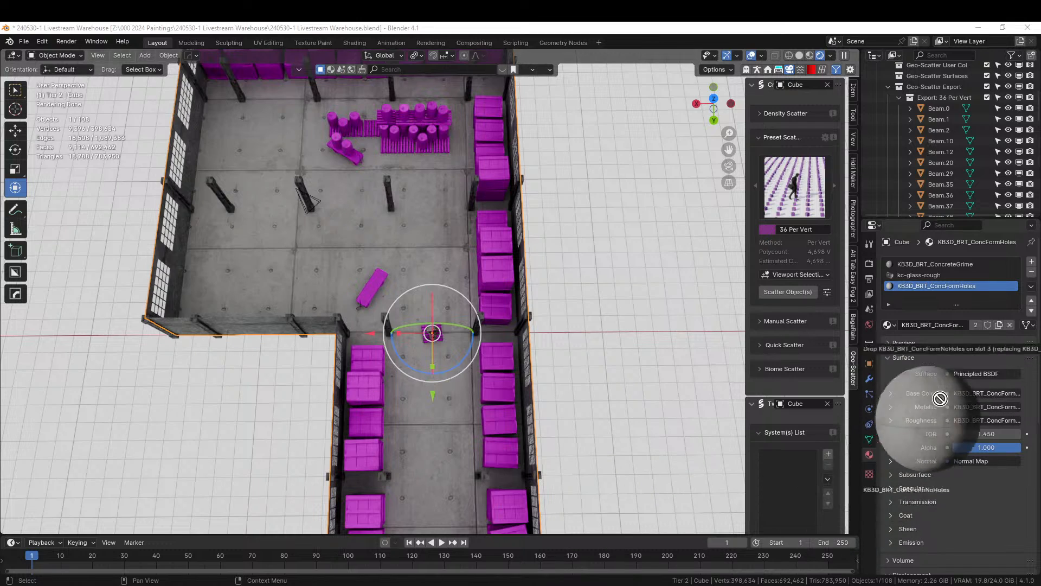
{"action": "left_click", "coordinate": [958, 297]}
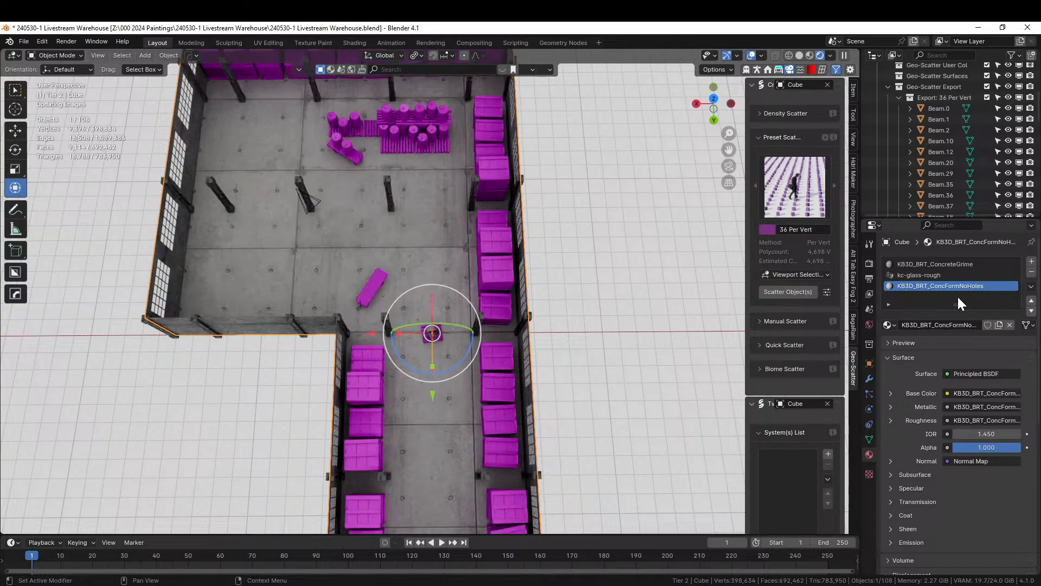
- Check the new concrete floor between the crates and pillars and save the file
{"action": "scroll", "coordinate": [309, 364], "scroll_direction": "up", "scroll_amount": 2}
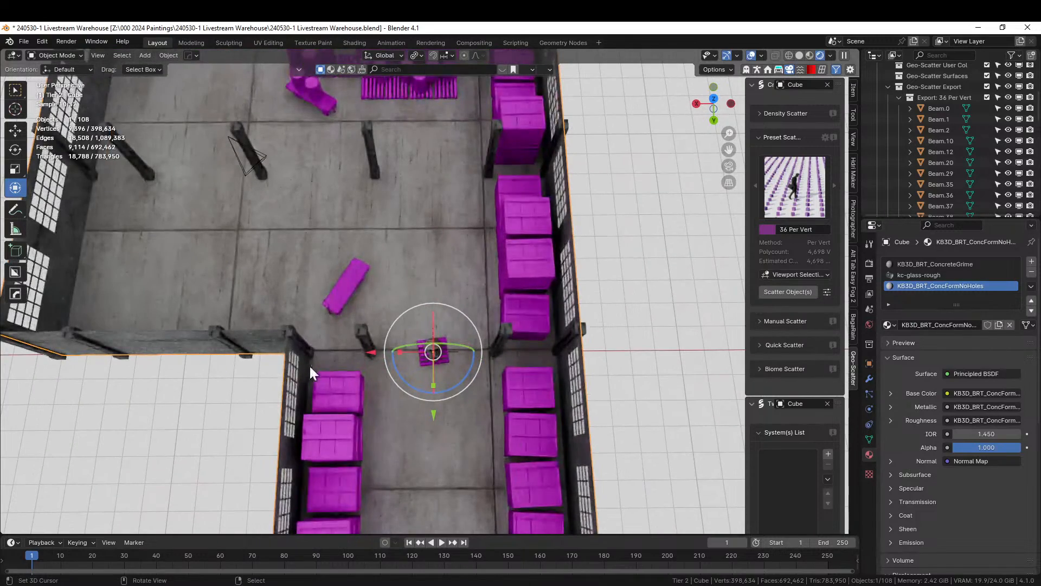
{"action": "middle_click_drag", "start_coordinate": [310, 367], "coordinate": [281, 377]}
{"action": "scroll", "coordinate": [281, 377], "scroll_direction": "down", "scroll_amount": 5}
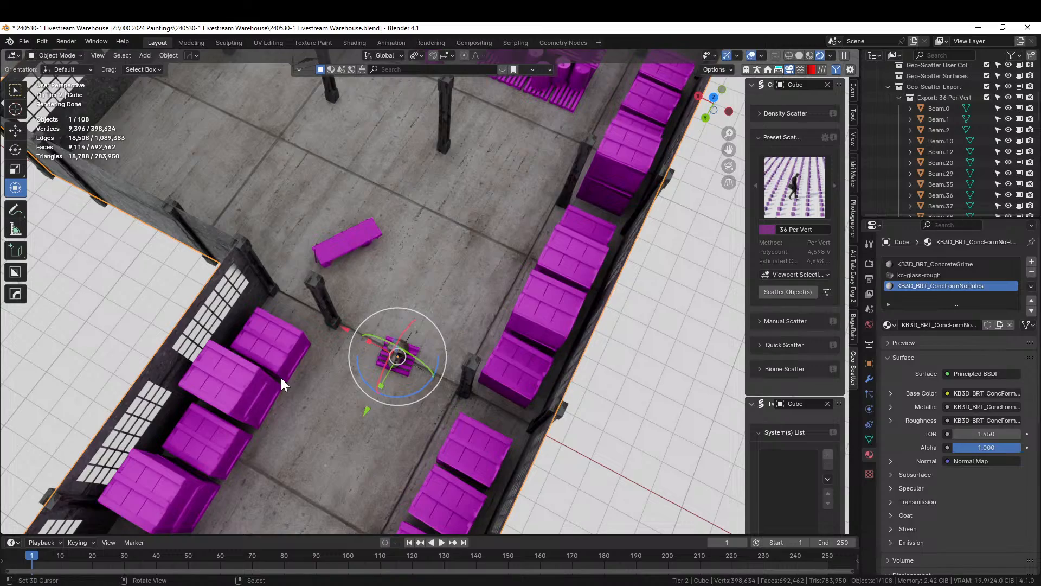
{"action": "middle_click_drag", "start_coordinate": [310, 368], "coordinate": [379, 311]}
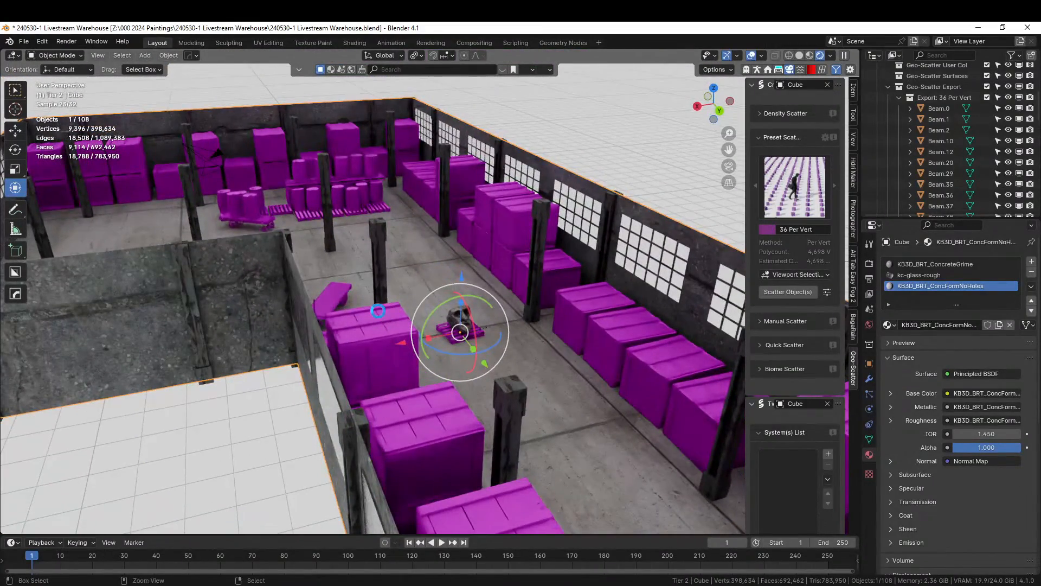
{"action": "key", "text": "ctrl+s"}
- Make a linked duplicate of the barrel set, rotate it 87.7° about Z and move it 5.536 m in X and 3.5205 m in Y
{"action": "middle_click_drag", "start_coordinate": [468, 295], "coordinate": [604, 366]}
{"action": "scroll", "coordinate": [577, 377], "scroll_direction": "up", "scroll_amount": 3}
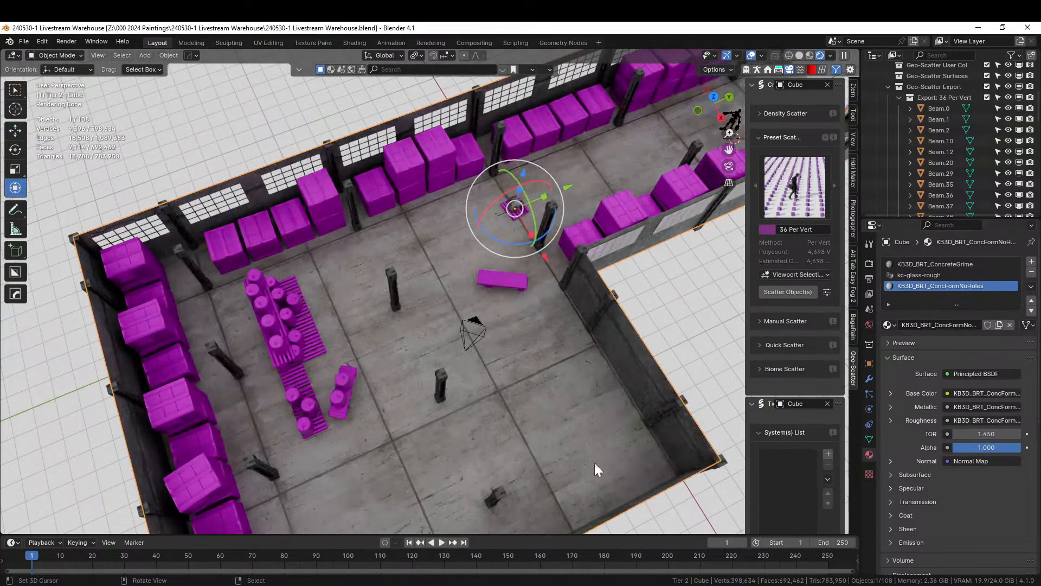
{"action": "middle_click_drag", "start_coordinate": [562, 435], "coordinate": [495, 429]}
{"action": "left_click", "coordinate": [429, 435]}
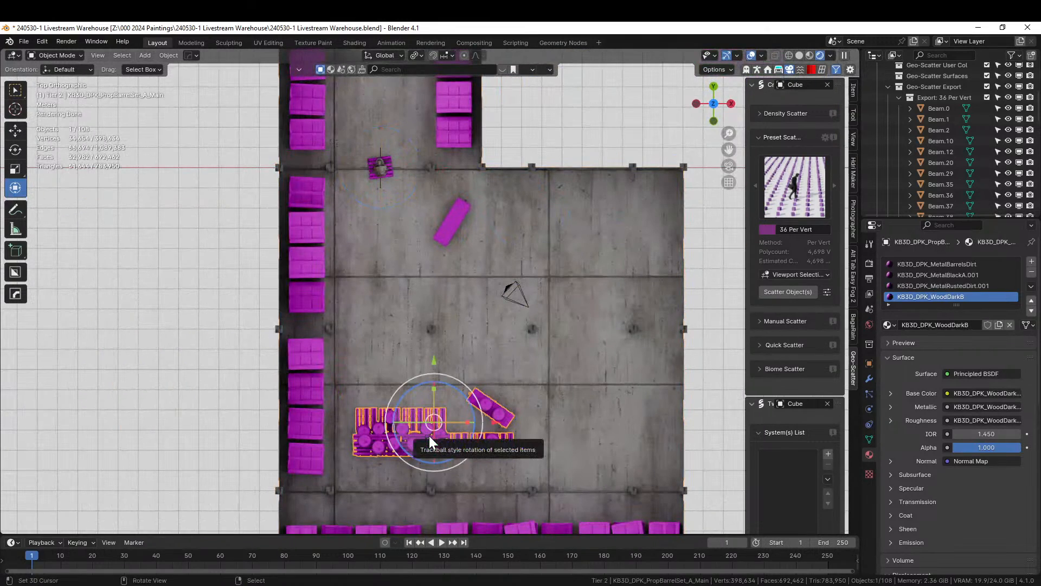
{"action": "key", "text": "alt+d"}
{"action": "key", "text": "Escape"}
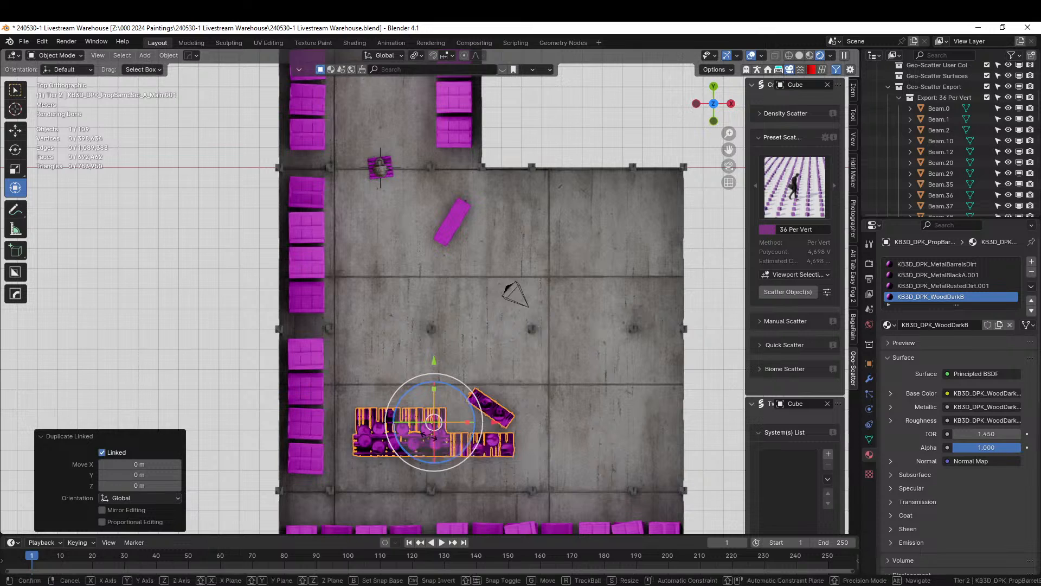
{"action": "key", "text": "r"}
{"action": "key", "text": "z"}
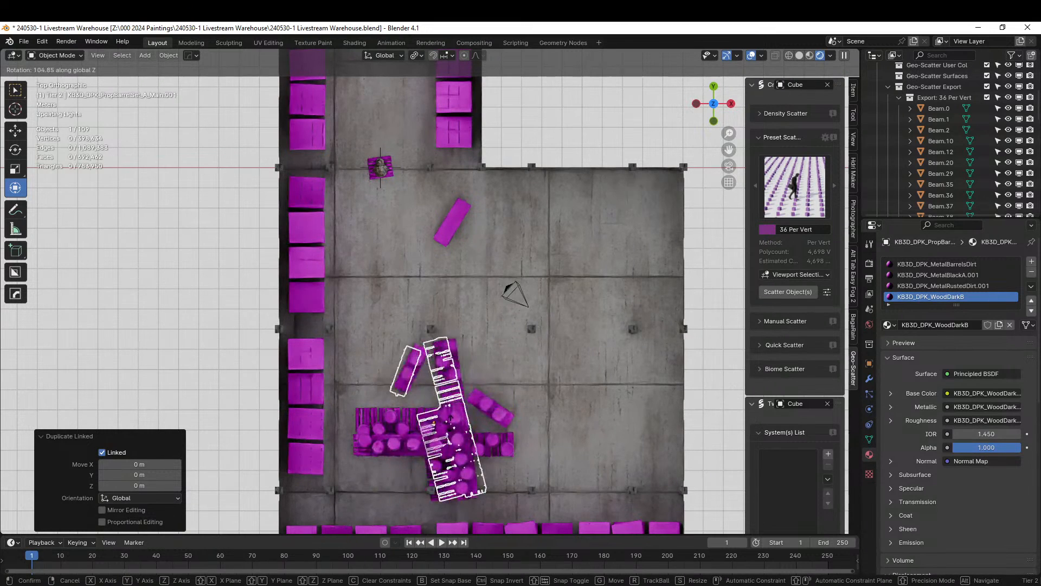
{"action": "left_click", "coordinate": [449, 426]}
{"action": "key", "text": "g"}
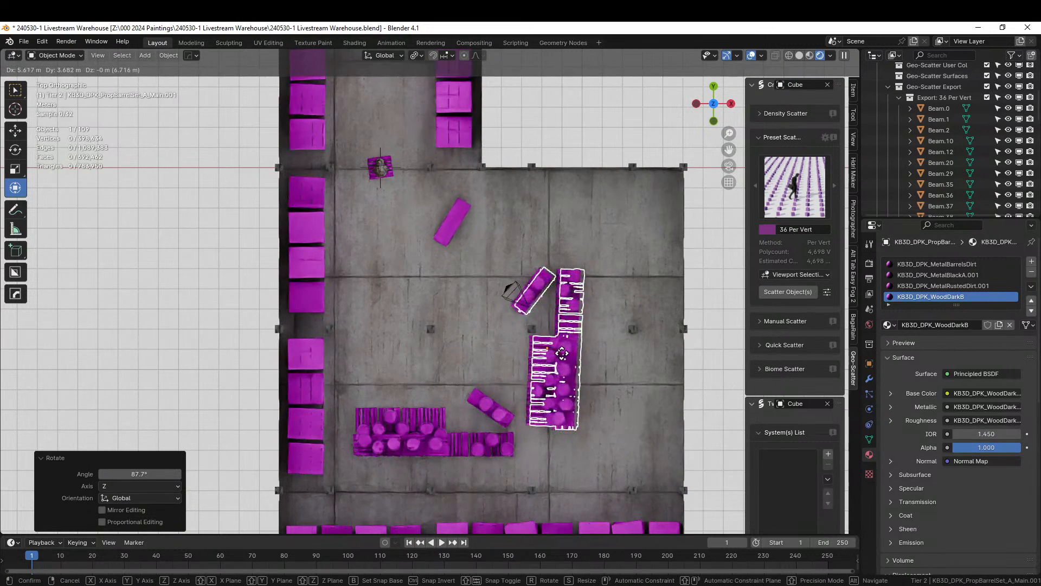
{"action": "left_click", "coordinate": [560, 356]}
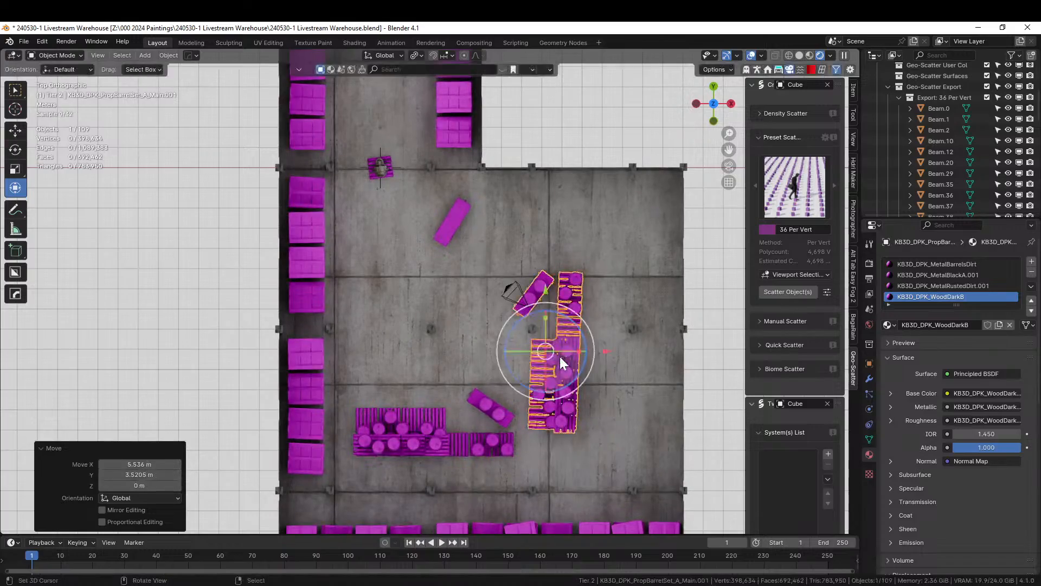
- Make the mesh data of the duplicated barrel set single-user so it is independent of the original
{"action": "middle_click_drag", "start_coordinate": [548, 363], "coordinate": [473, 324]}
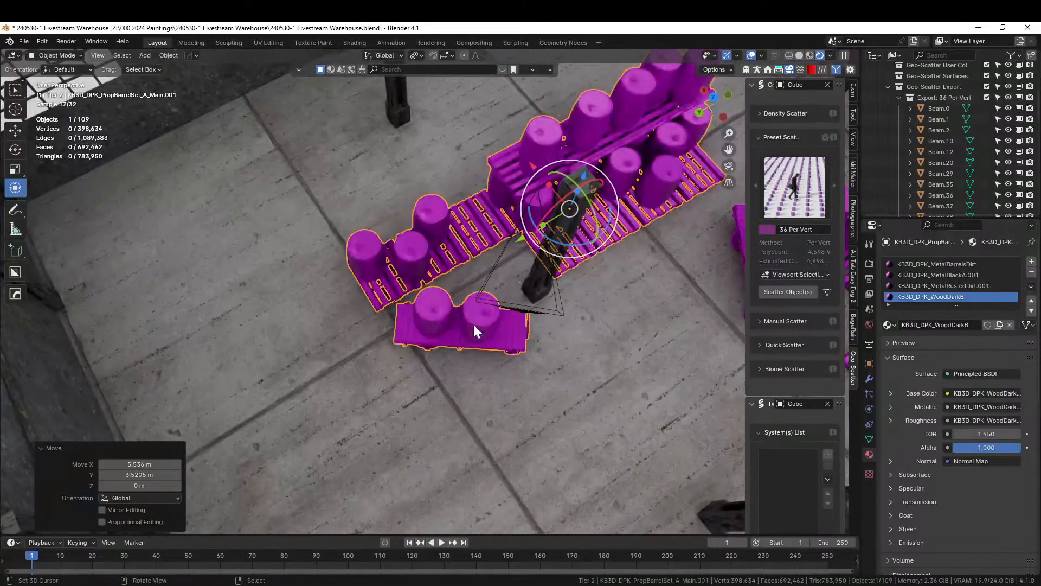
{"action": "left_click", "coordinate": [432, 300]}
{"action": "left_click", "coordinate": [432, 300]}
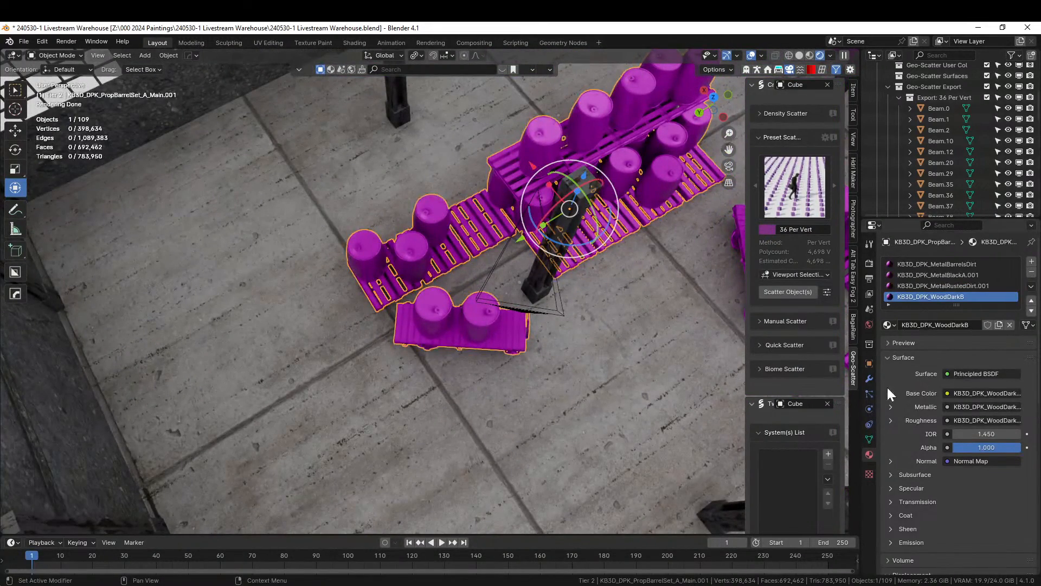
{"action": "left_click", "coordinate": [869, 438]}
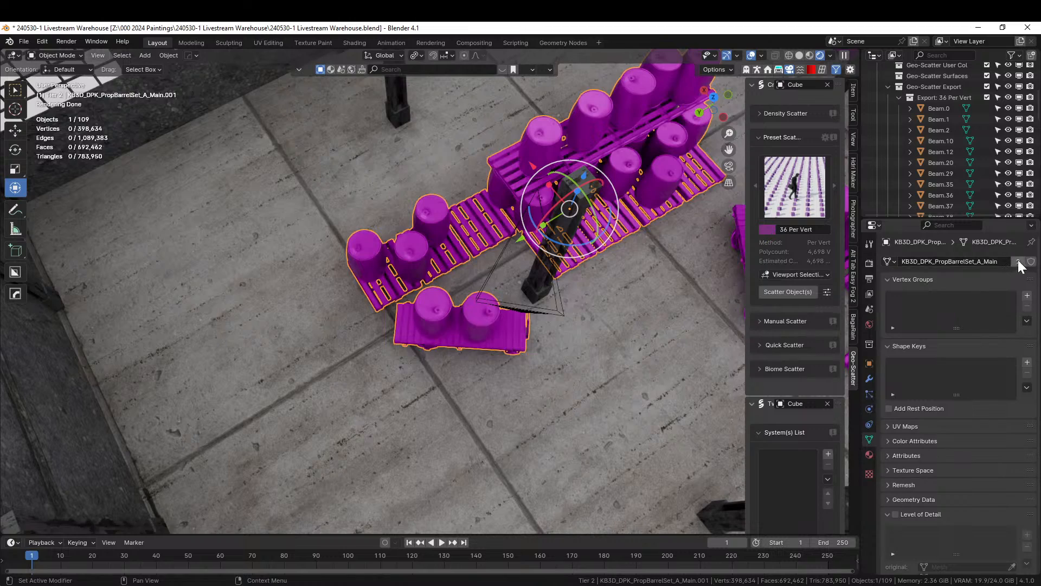
- In the duplicated barrel set's mesh, select the whole cart with its two barrels and move it 2.43 m in X and 2.865 m in Y
{"action": "left_click", "coordinate": [480, 316]}
{"action": "scroll", "coordinate": [480, 316], "scroll_direction": "up", "scroll_amount": 3}
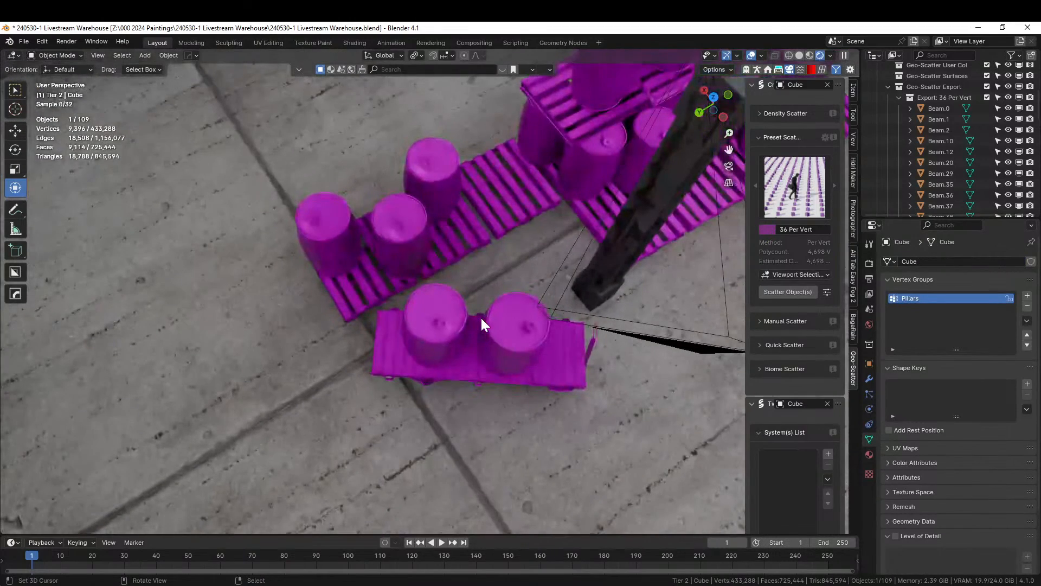
{"action": "key", "text": "KP_7"}
{"action": "scroll", "coordinate": [469, 327], "scroll_direction": "down", "scroll_amount": 2}
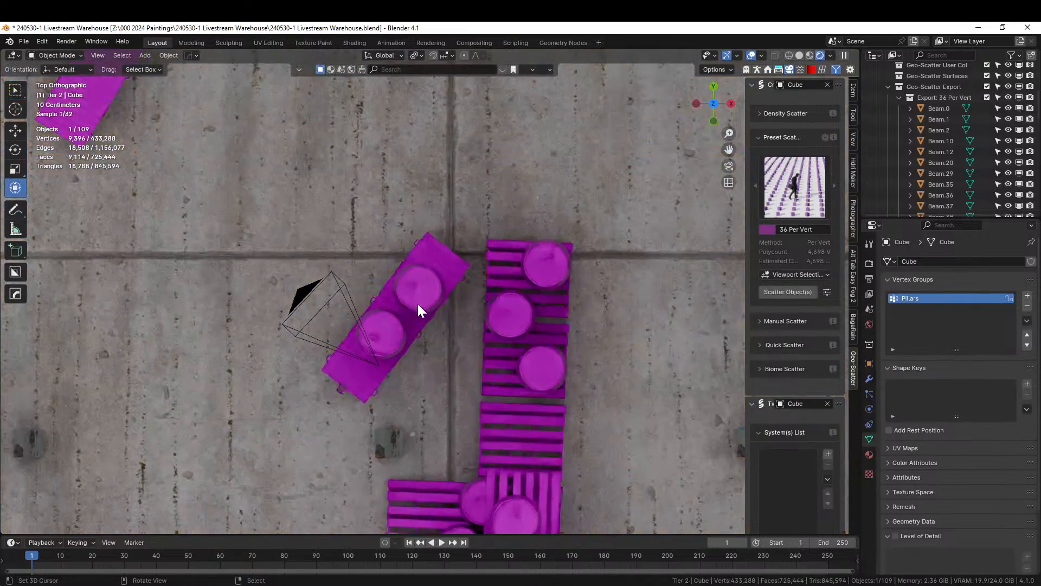
{"action": "left_click", "coordinate": [419, 298]}
{"action": "key", "text": "Tab"}
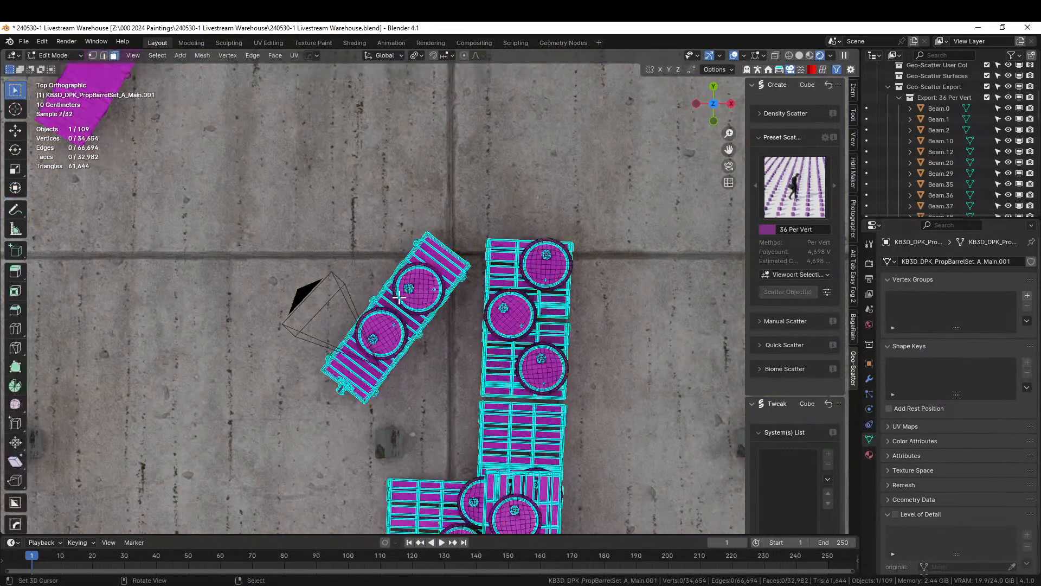
{"action": "key", "text": "b"}
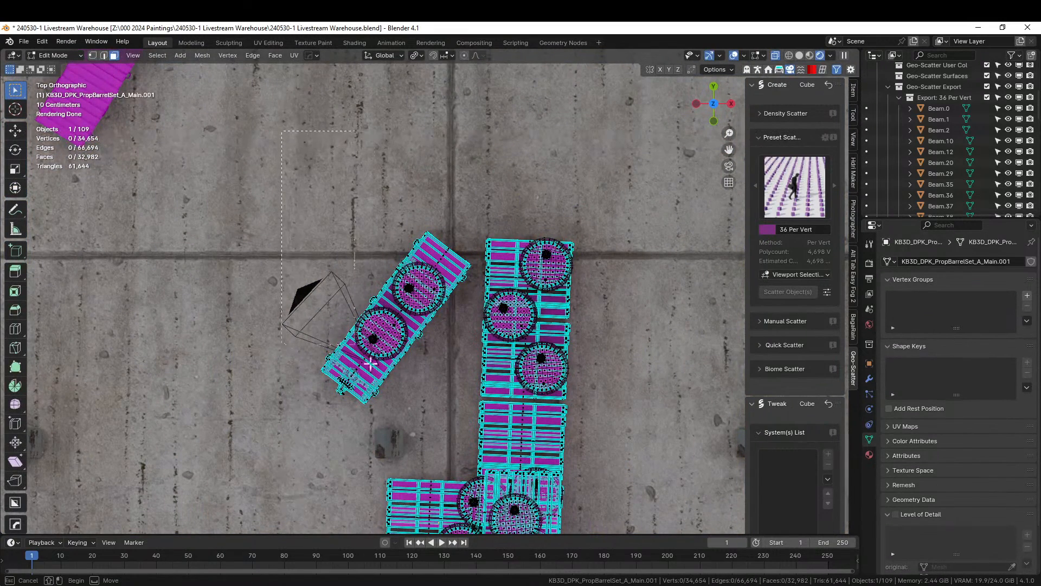
{"action": "left_click_drag", "start_coordinate": [370, 364], "coordinate": [473, 425]}
{"action": "key", "text": "ctrl+l"}
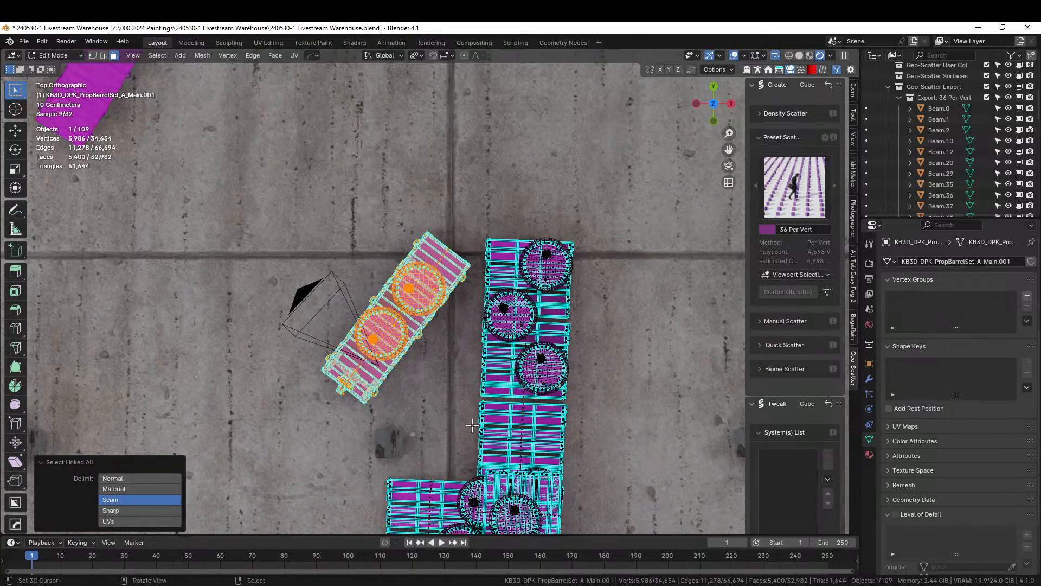
{"action": "key", "text": "g"}
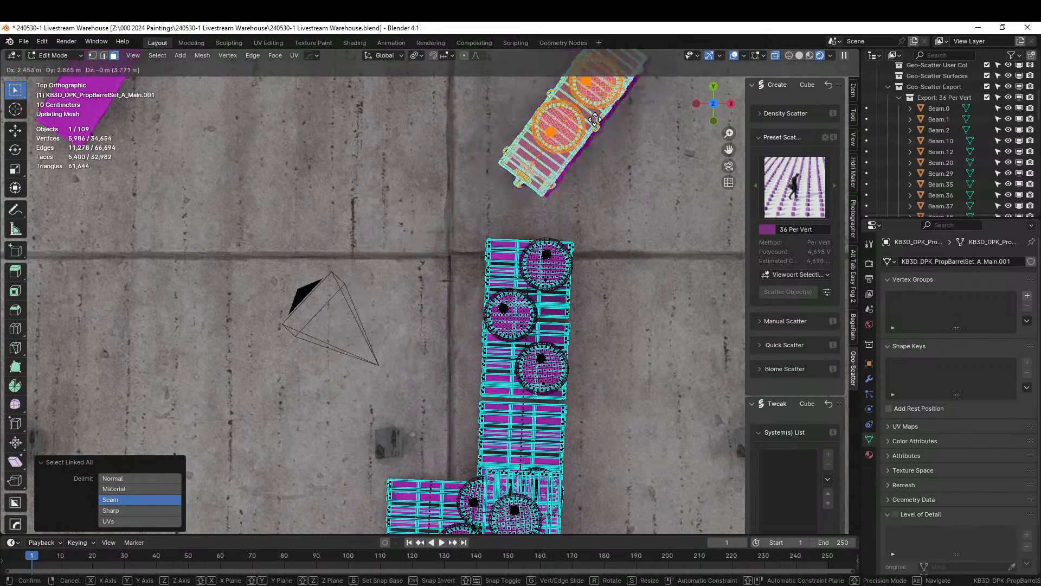
{"action": "left_click", "coordinate": [599, 139]}
- Set the pivot point to Median Point, rotate the selected barrel cart crosswise, move it slightly, and leave Edit Mode
{"action": "scroll", "coordinate": [599, 139], "scroll_direction": "down", "scroll_amount": 4}
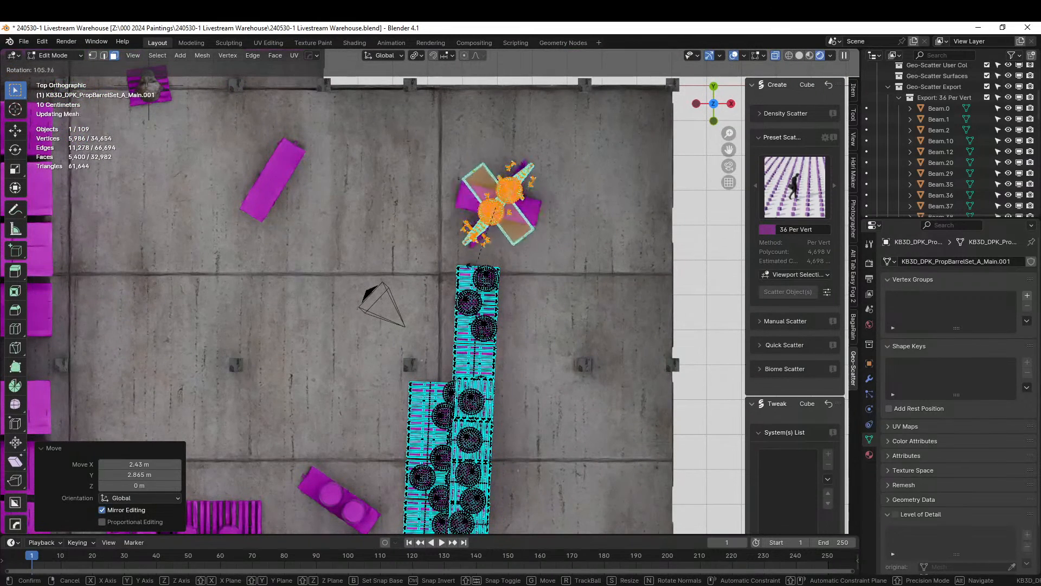
{"action": "left_click", "coordinate": [423, 54]}
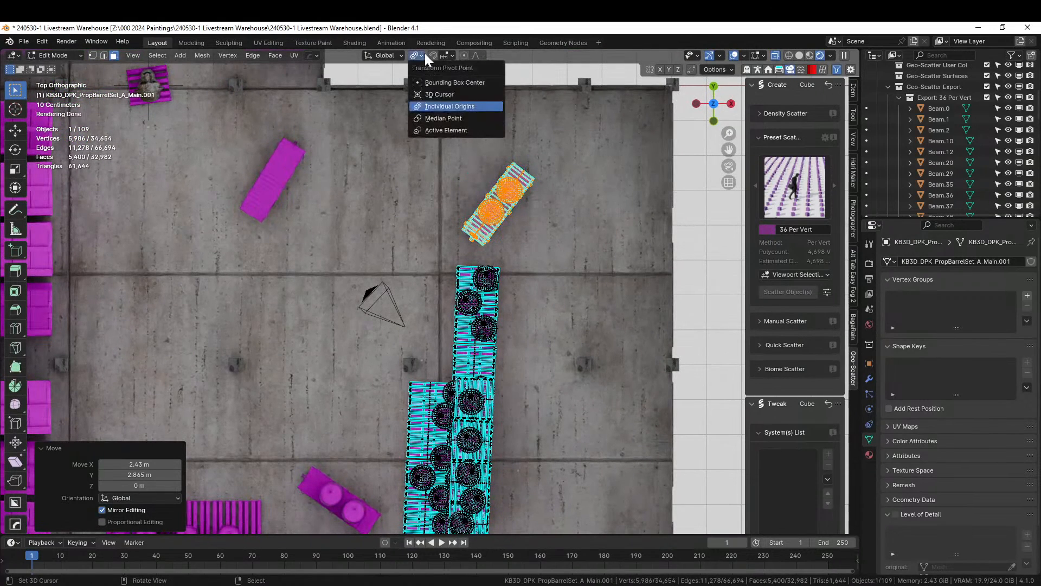
{"action": "left_click", "coordinate": [454, 118]}
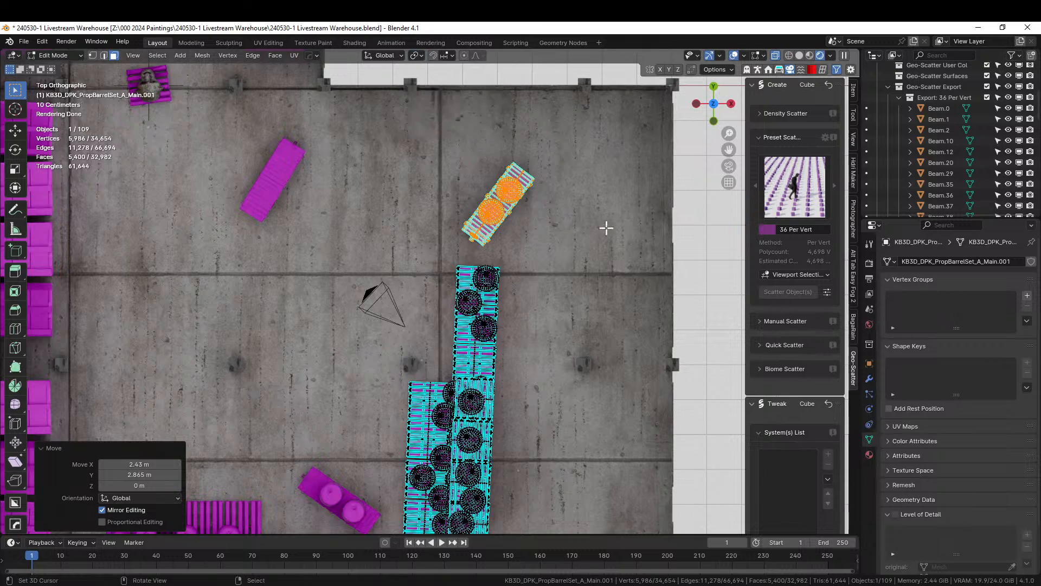
{"action": "key", "text": "r"}
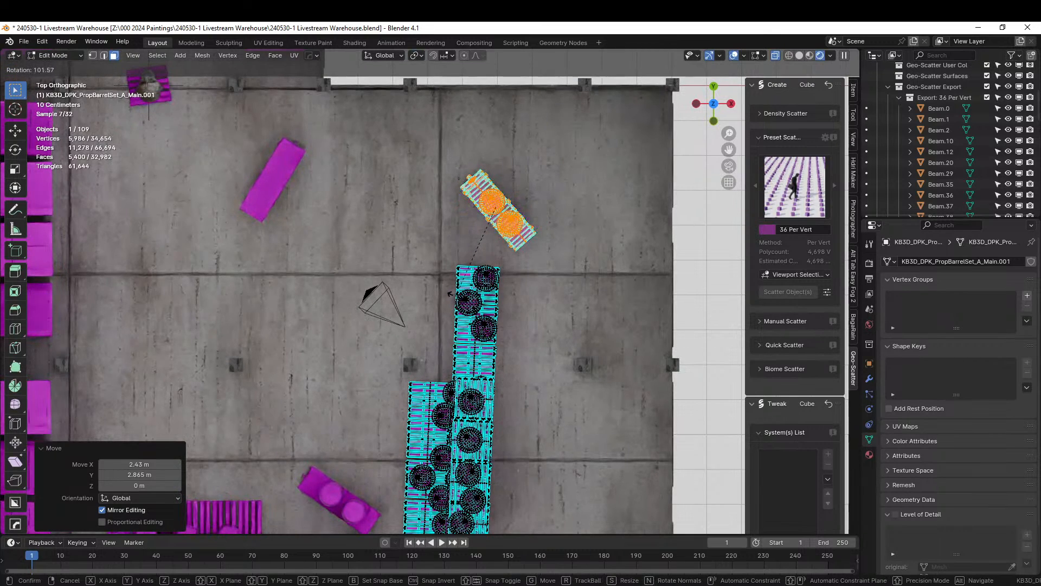
{"action": "left_click", "coordinate": [456, 296]}
{"action": "key", "text": "g"}
{"action": "left_click", "coordinate": [467, 319]}
{"action": "key", "text": "Tab"}
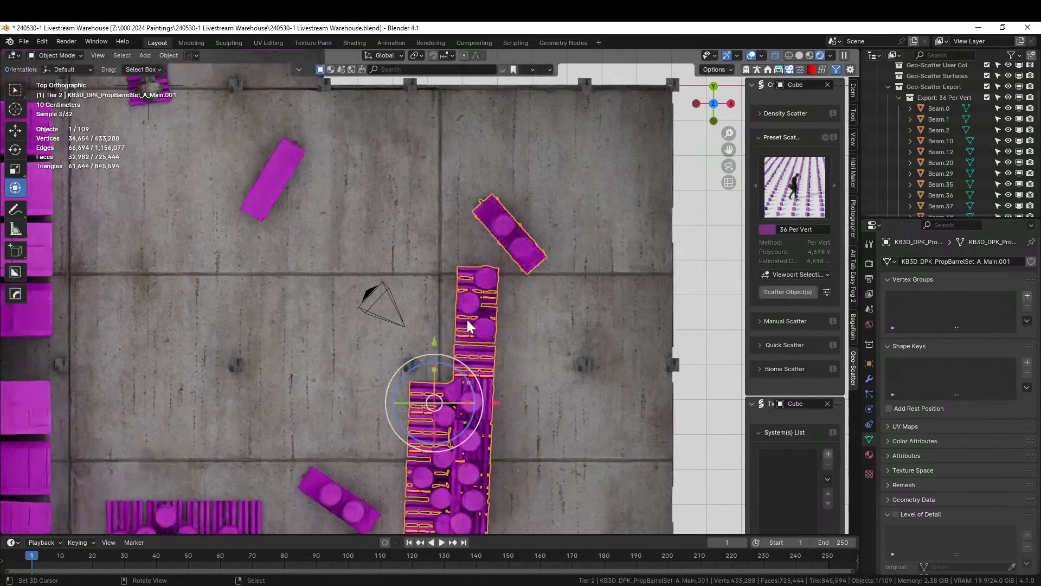
- Check the rearranged barrel set from a perspective view and save the warehouse file
{"action": "middle_click_drag", "start_coordinate": [467, 320], "coordinate": [614, 218]}
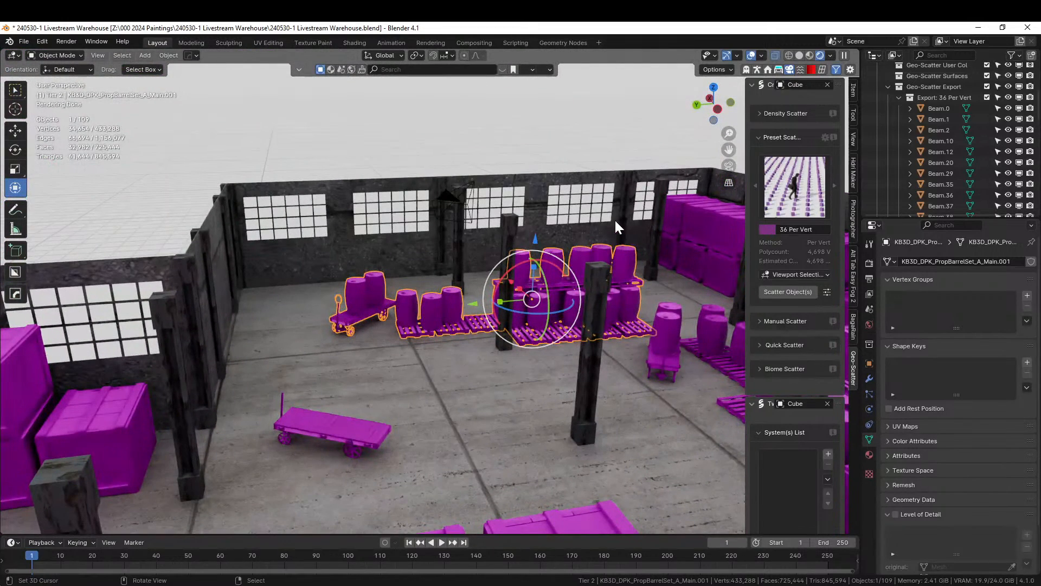
{"action": "key", "text": "ctrl+s"}
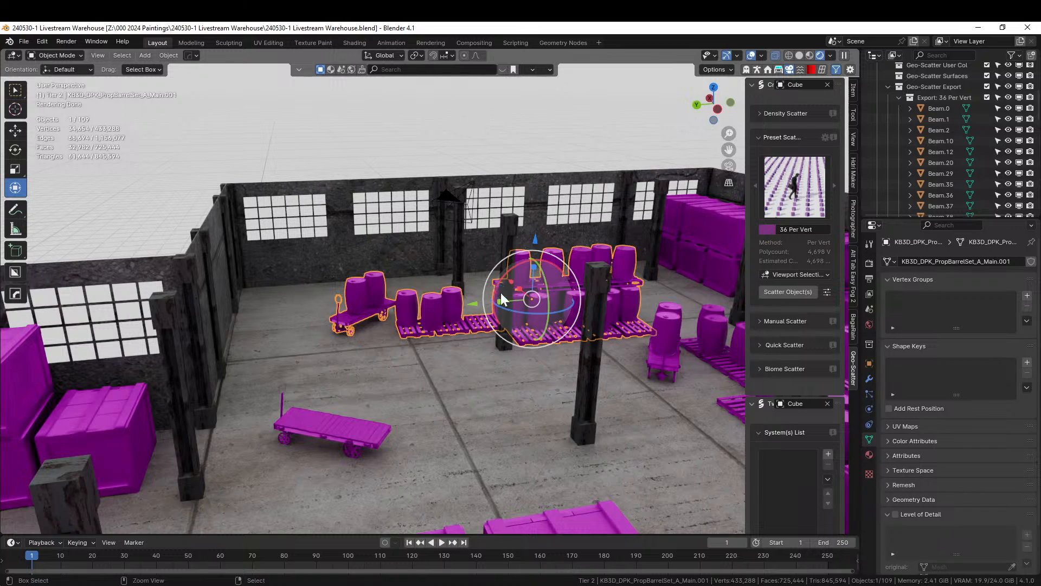
{"action": "left_click_drag", "start_coordinate": [500, 292], "coordinate": [487, 317]}
{"action": "middle_click_drag", "start_coordinate": [487, 317], "coordinate": [441, 366]}
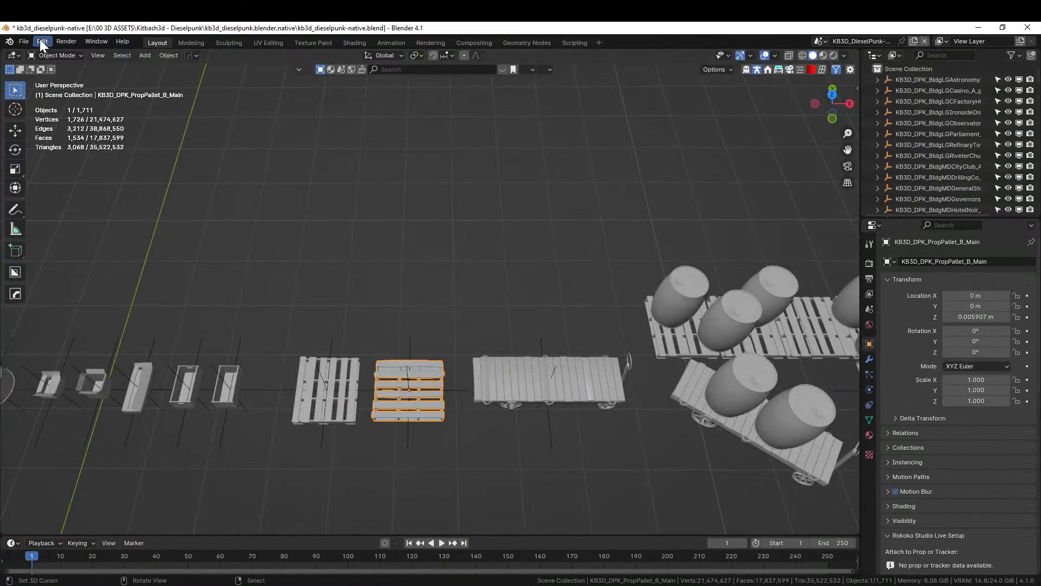
- In the other Blender window, open the recent file 240521-2 Proper Tea Characters.blend and look over its characters
{"action": "left_click", "coordinate": [24, 38]}
{"action": "mouse_move", "coordinate": [48, 72]}
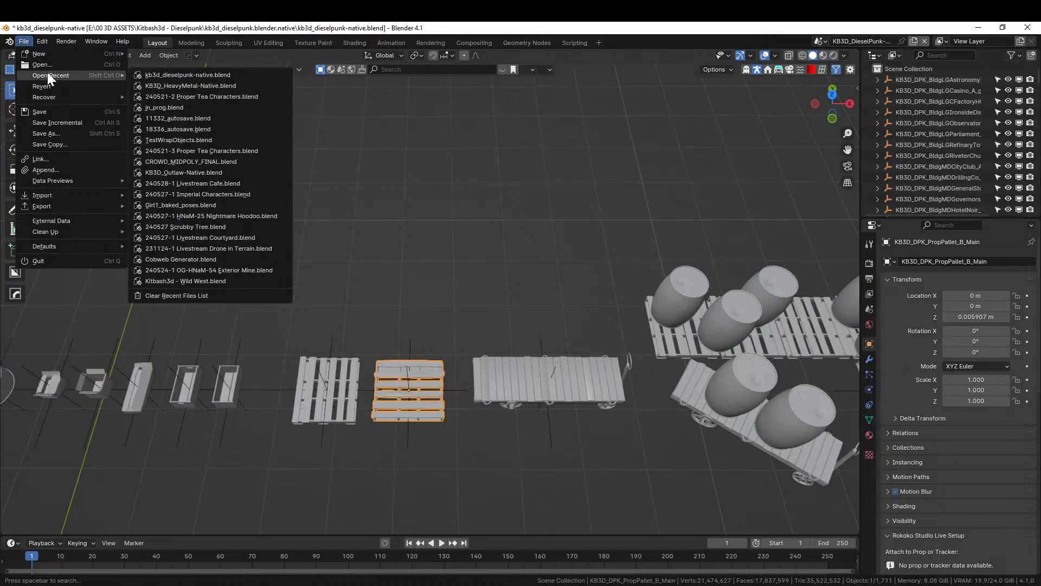
{"action": "left_click", "coordinate": [223, 96]}
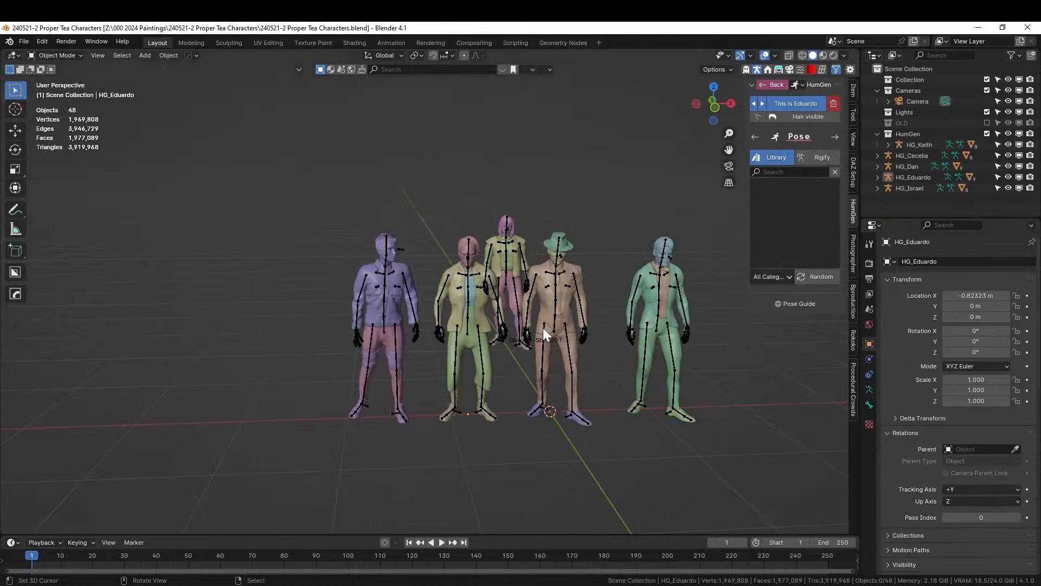
{"action": "scroll", "coordinate": [595, 435], "scroll_direction": "up", "scroll_amount": 4}
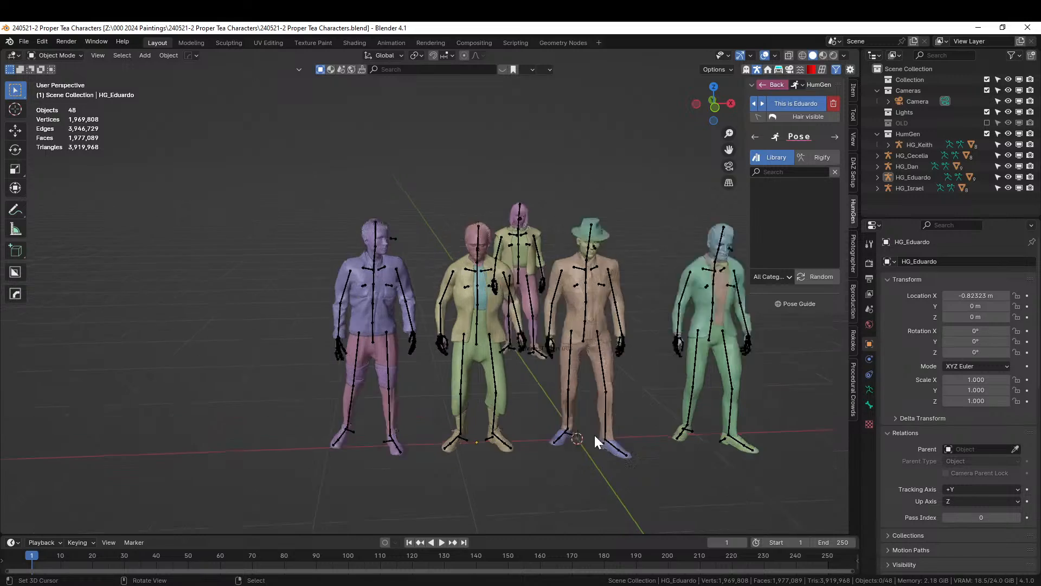
{"action": "middle_click_drag", "start_coordinate": [583, 433], "coordinate": [535, 385]}
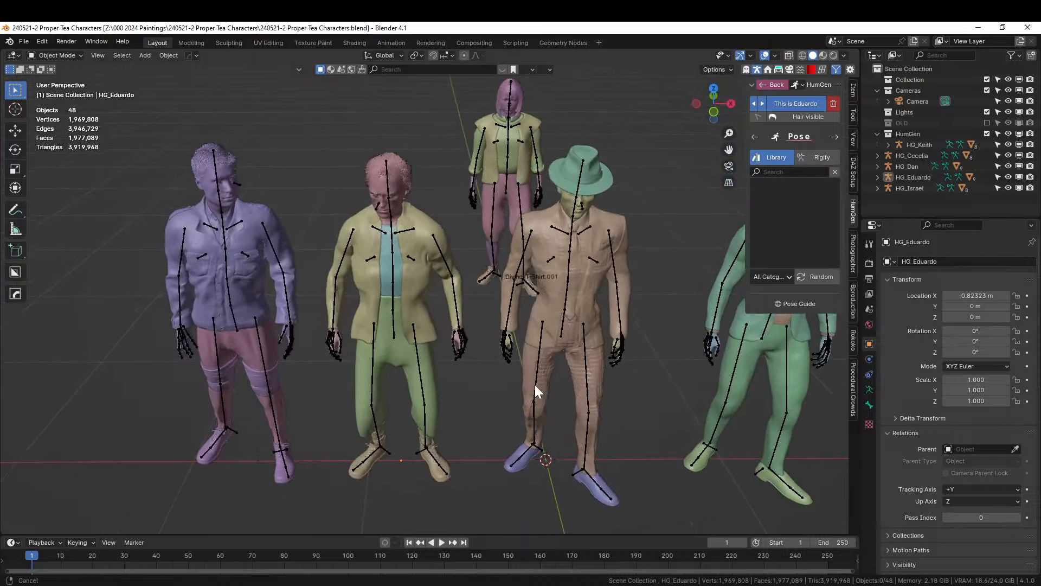
- Select the HG_Israel character with its whole hierarchy and copy the objects
{"action": "left_click", "coordinate": [224, 255]}
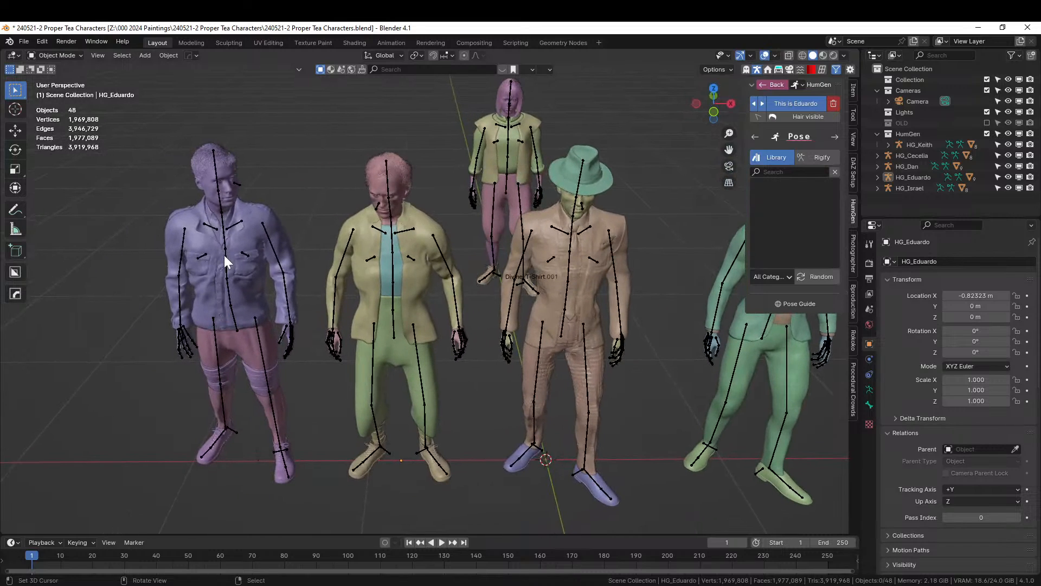
{"action": "right_click", "coordinate": [916, 188]}
{"action": "left_click", "coordinate": [838, 193]}
{"action": "key", "text": "ctrl+c"}
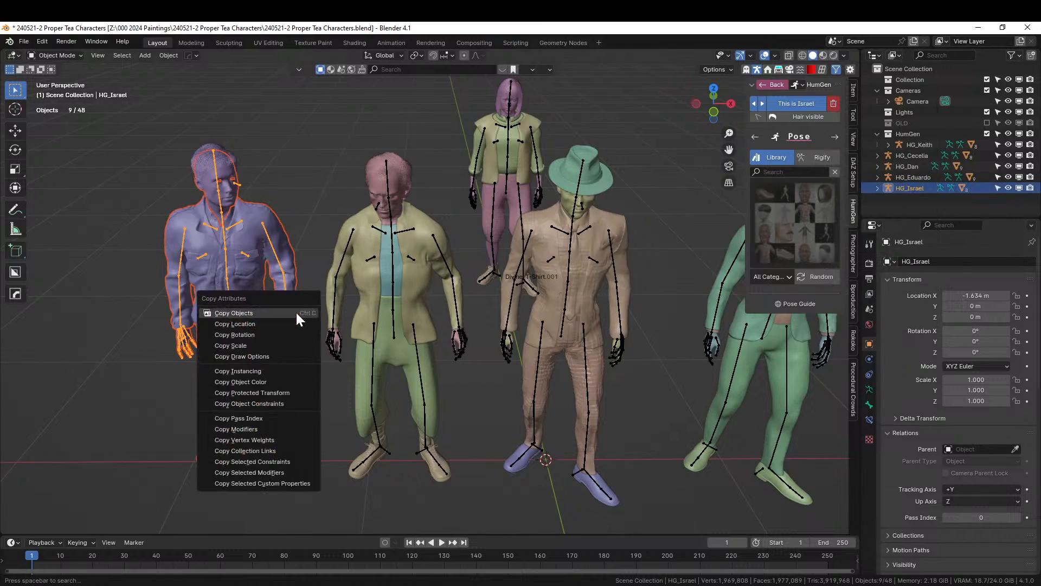
{"action": "left_click", "coordinate": [296, 312]}
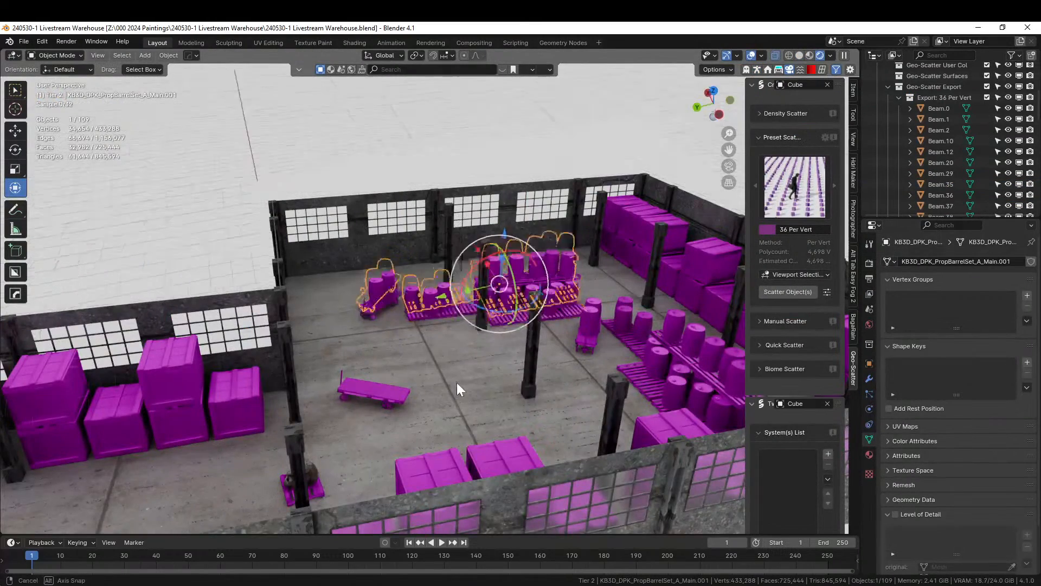
- Switch to the warehouse file and display its viewport in solid shading with X-ray off
{"action": "mouse_move", "coordinate": [457, 382]}
{"action": "middle_mouse_down"}
{"action": "mouse_move", "coordinate": [455, 400]}
{"action": "mouse_move", "coordinate": [500, 294]}
{"action": "middle_mouse_up"}
{"action": "key", "text": "z"}
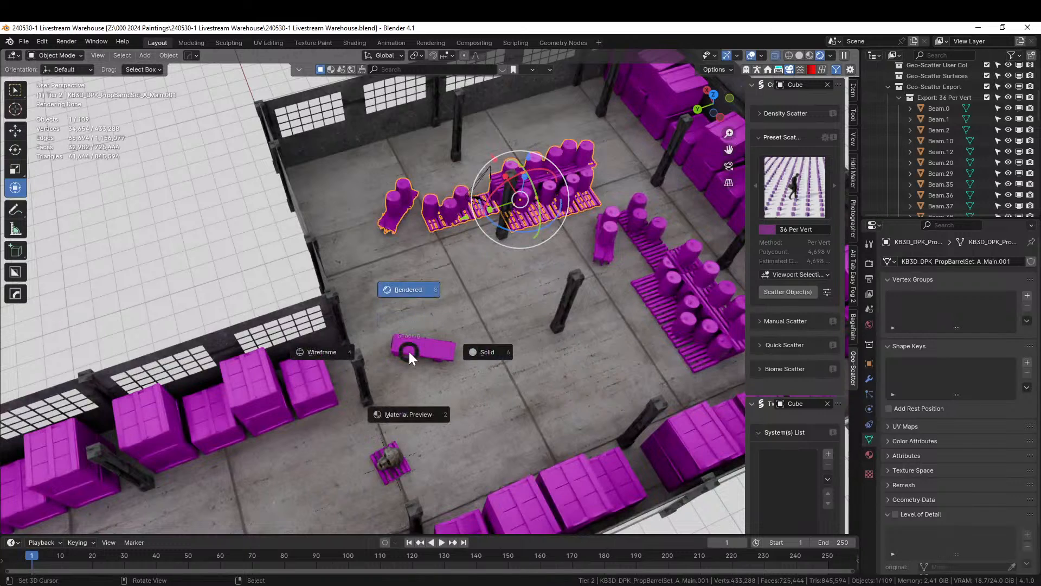
{"action": "key", "text": "6"}
{"action": "key", "text": "alt+z"}
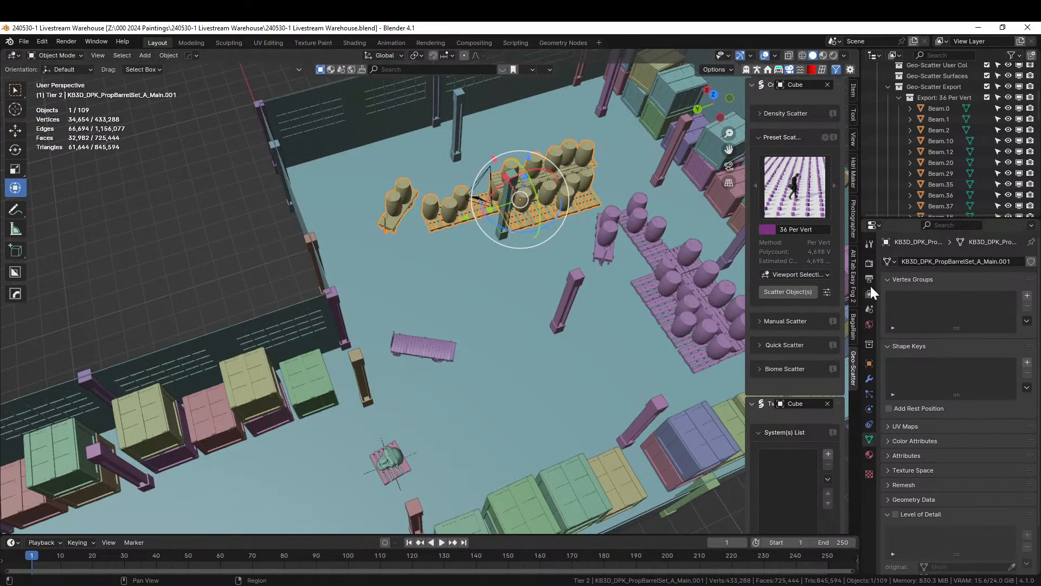
- Paste the copied character into the Scene Collection and move it to a new collection named People
{"action": "scroll", "coordinate": [988, 94], "scroll_direction": "up", "scroll_amount": 5}
{"action": "left_click", "coordinate": [909, 69]}
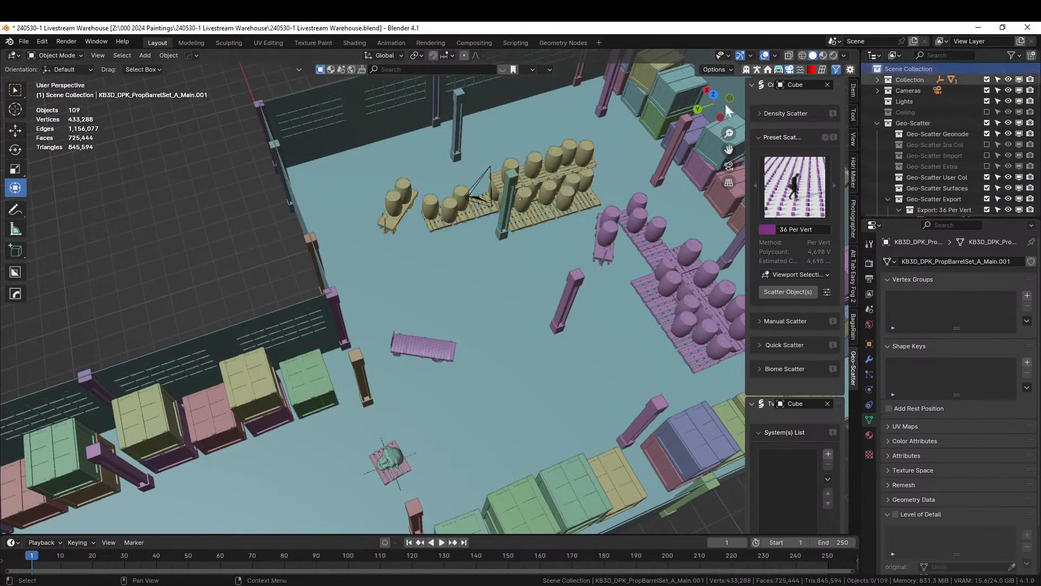
{"action": "key", "text": "ctrl+v"}
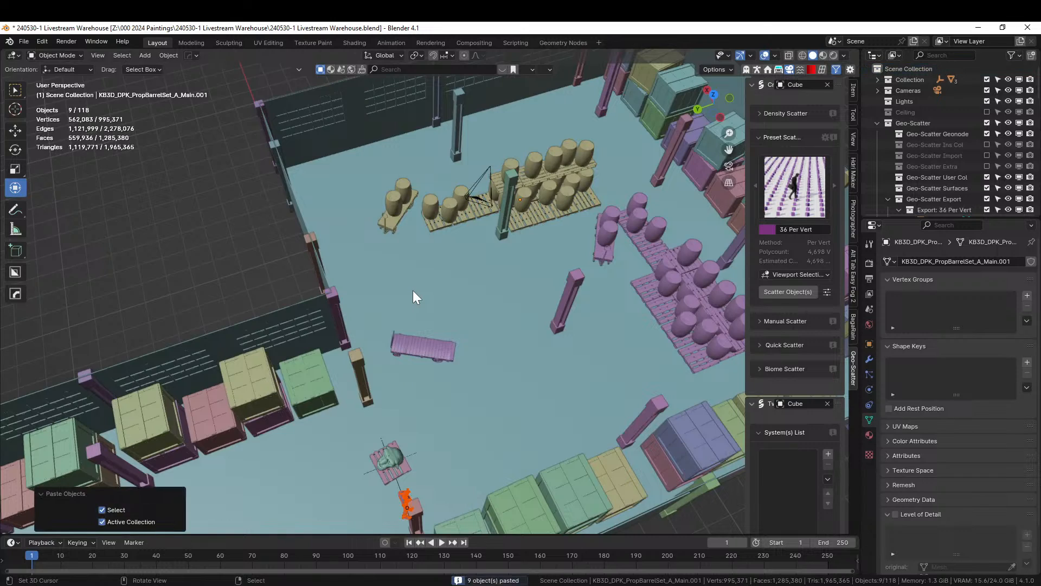
{"action": "key", "text": "m"}
{"action": "left_click", "coordinate": [412, 289]}
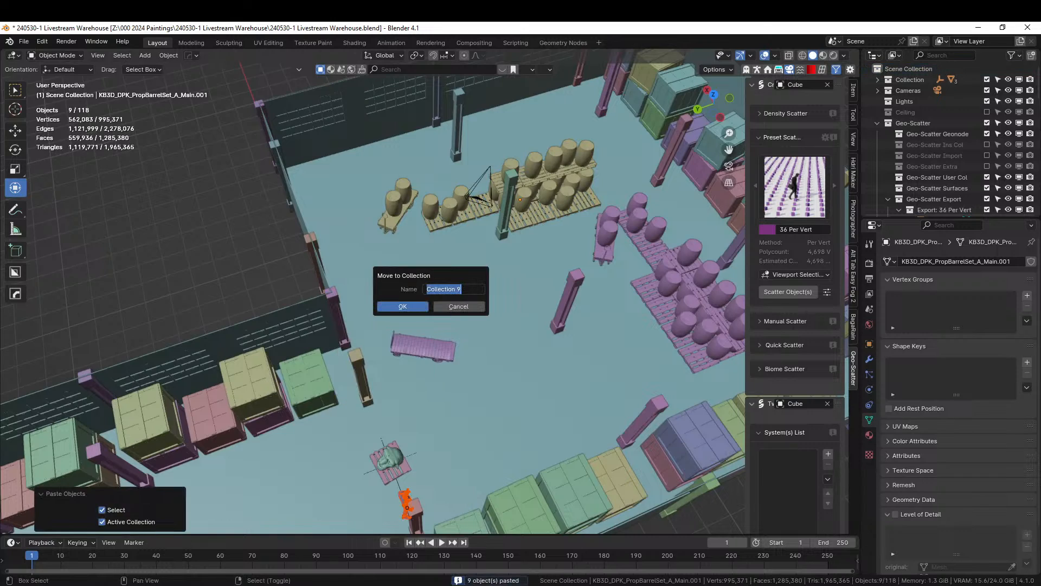
{"action": "type", "text": "pEOP"}
{"action": "key", "text": "BackSpace"}
{"action": "key", "text": "BackSpace"}
{"action": "key", "text": "BackSpace"}
{"action": "key", "text": "BackSpace"}
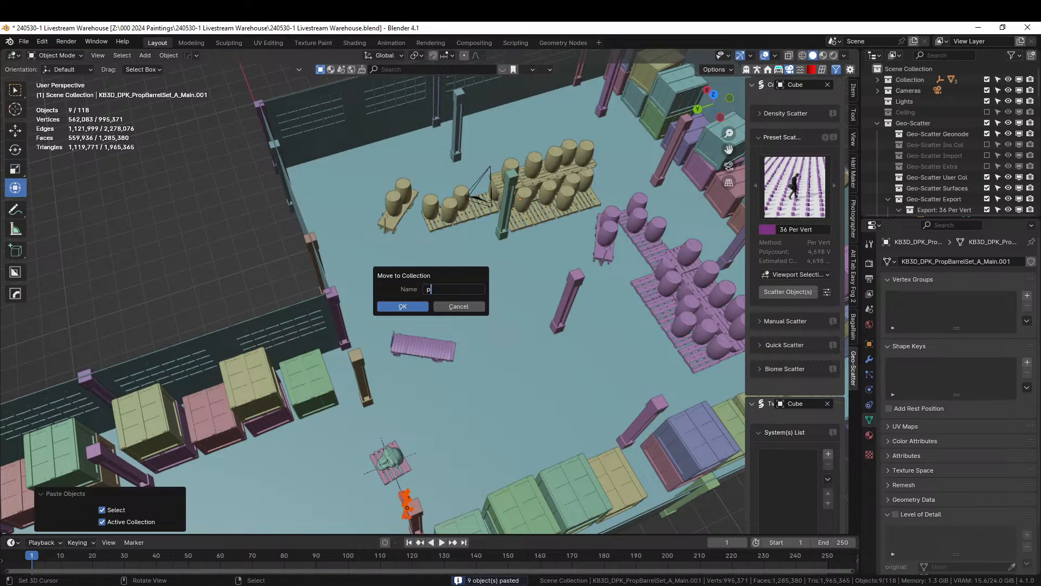
{"action": "key", "text": "Return"}
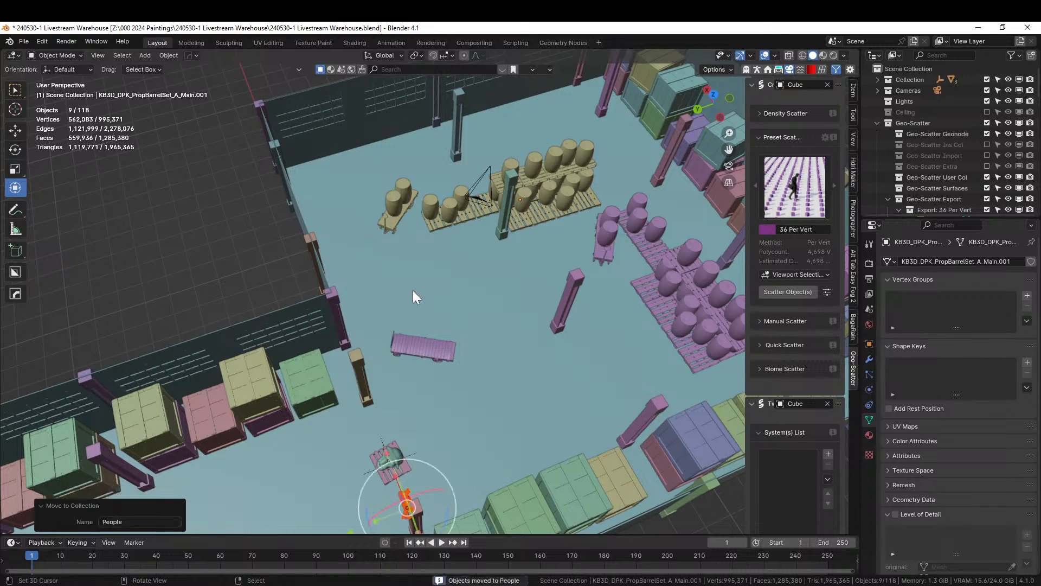
- Select the HG_Israel rig, rotate it -117° about Z and move it 0.80524 m in X and -0.85796 m in Y beside the head's pallet
{"action": "scroll", "coordinate": [952, 169], "scroll_direction": "down", "scroll_amount": 10}
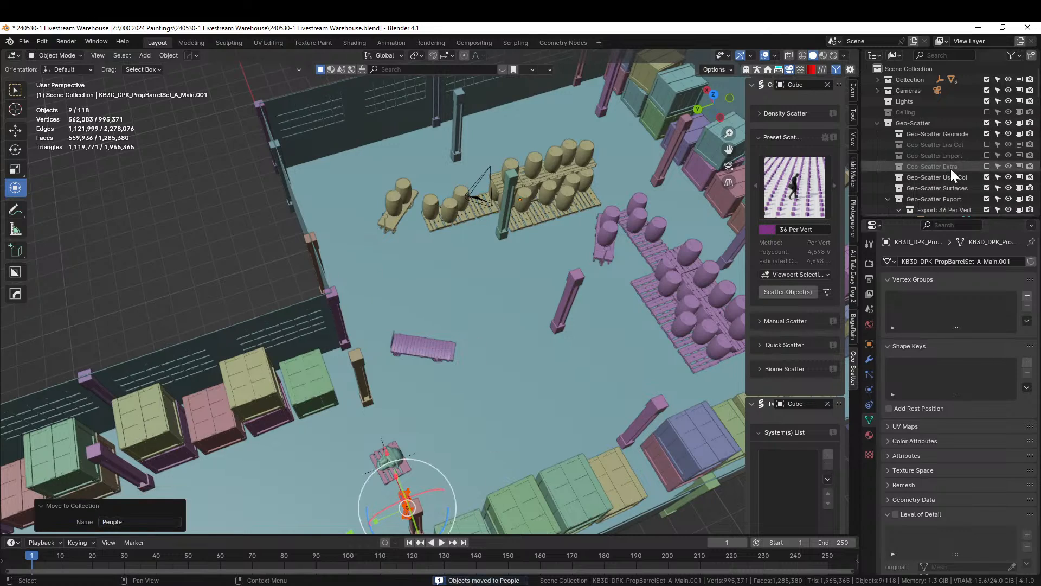
{"action": "left_click", "coordinate": [917, 200]}
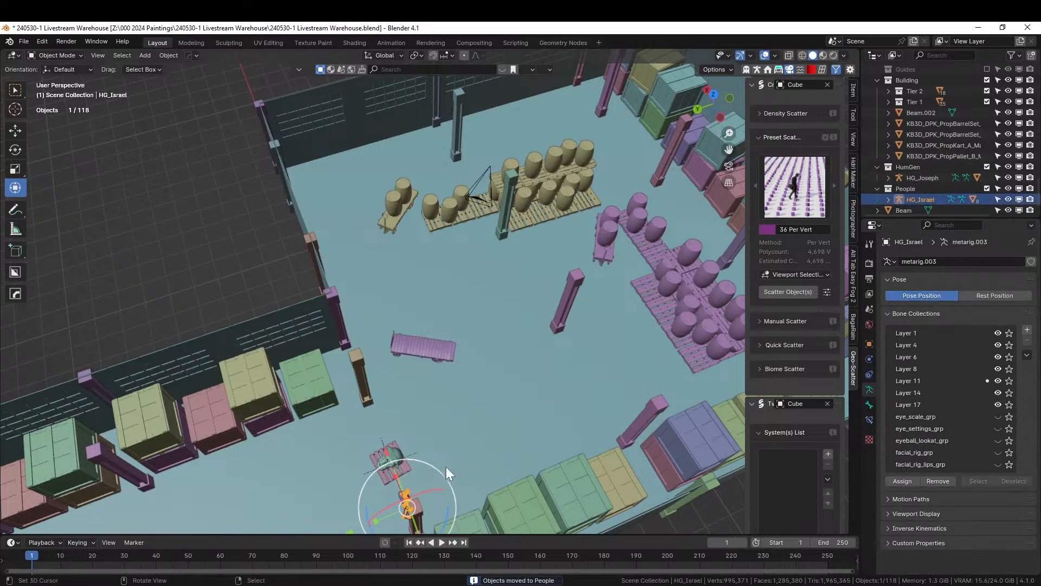
{"action": "key", "text": "KP_7"}
{"action": "scroll", "coordinate": [441, 468], "scroll_direction": "up", "scroll_amount": 4}
{"action": "middle_click_drag", "start_coordinate": [301, 309], "coordinate": [568, 110], "text": "shift"}
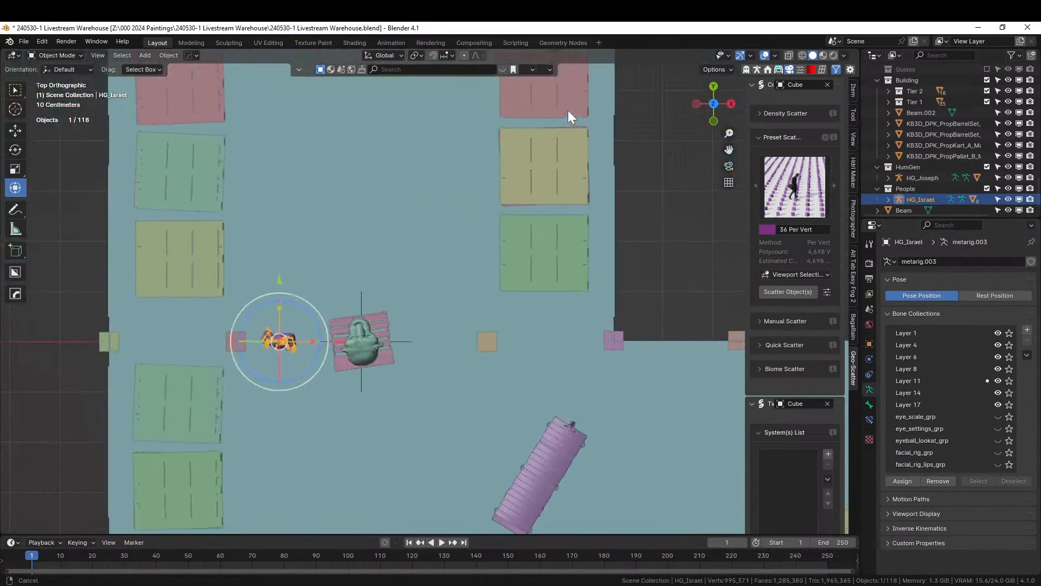
{"action": "key", "text": "KP_Decimal"}
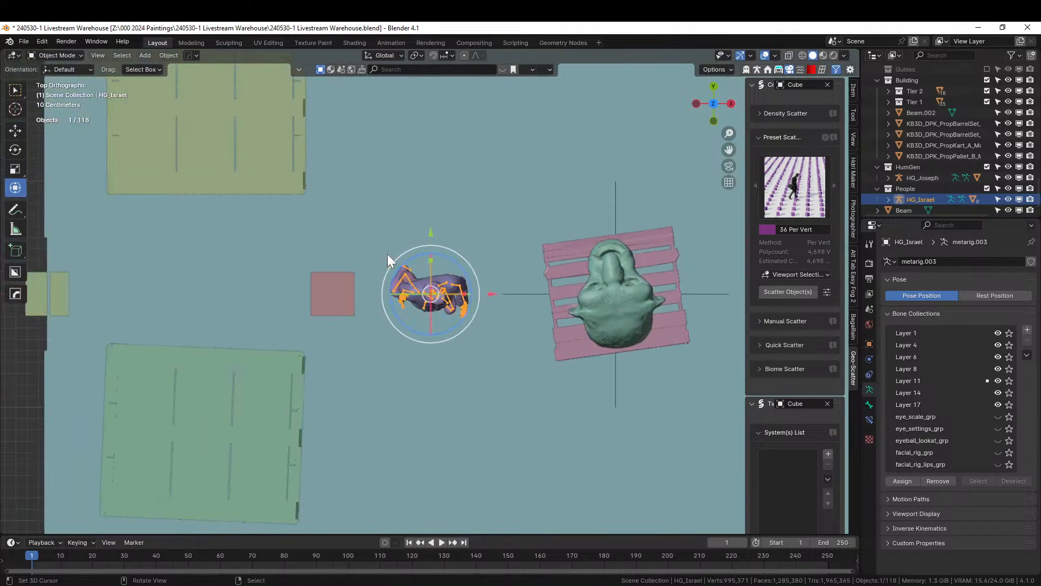
{"action": "key", "text": "r"}
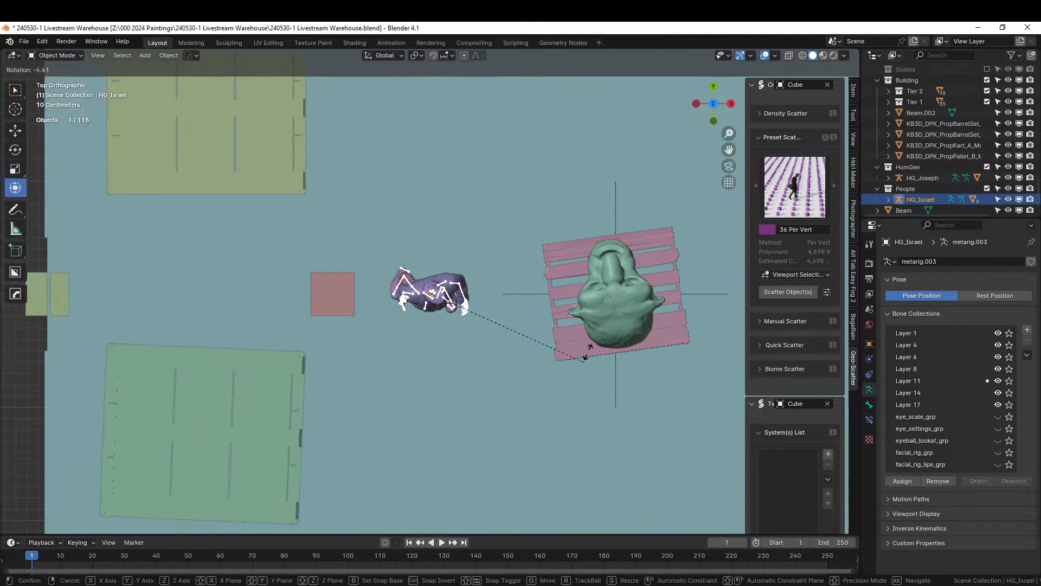
{"action": "left_click", "coordinate": [434, 227]}
{"action": "key", "text": "g"}
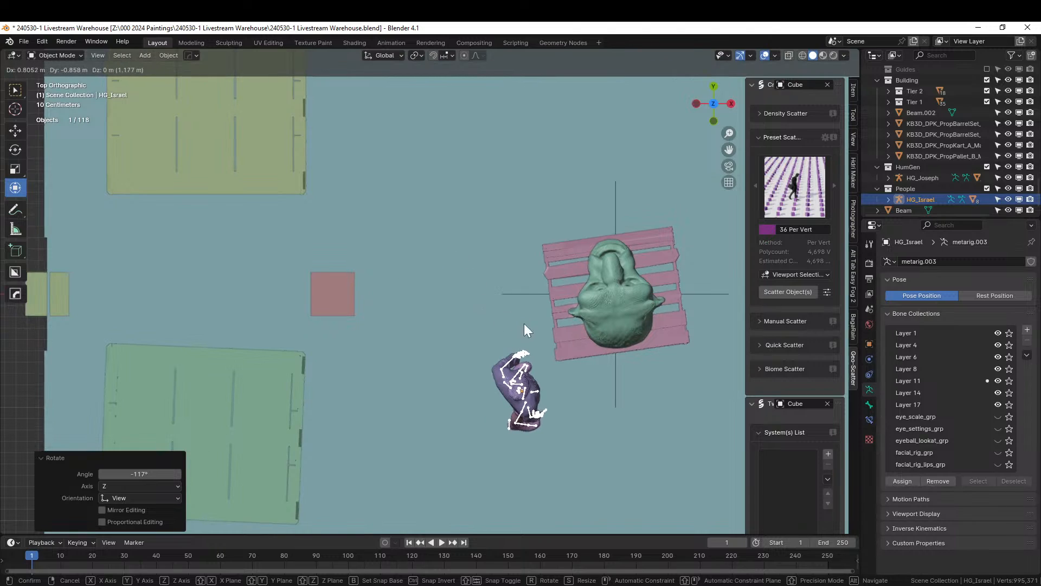
{"action": "left_click", "coordinate": [524, 323]}
{"action": "key", "text": "KP_Decimal"}
{"action": "middle_click_drag", "start_coordinate": [552, 327], "coordinate": [378, 252]}
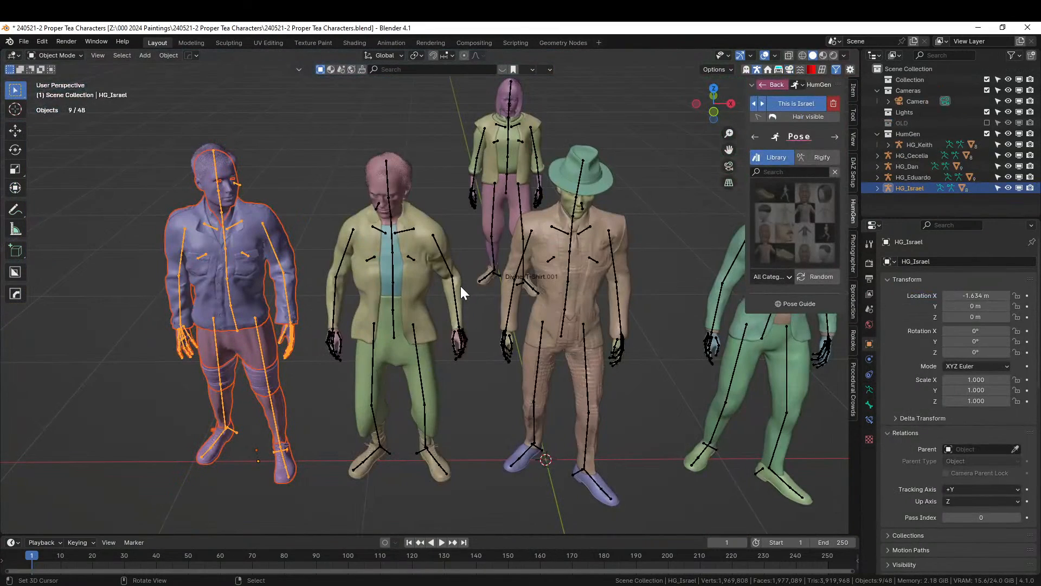
- In the Proper Tea Characters file, select the HG_Eduardo character with its whole hierarchy and copy the objects
{"action": "middle_click_drag", "start_coordinate": [460, 286], "coordinate": [481, 250]}
{"action": "left_click", "coordinate": [463, 358]}
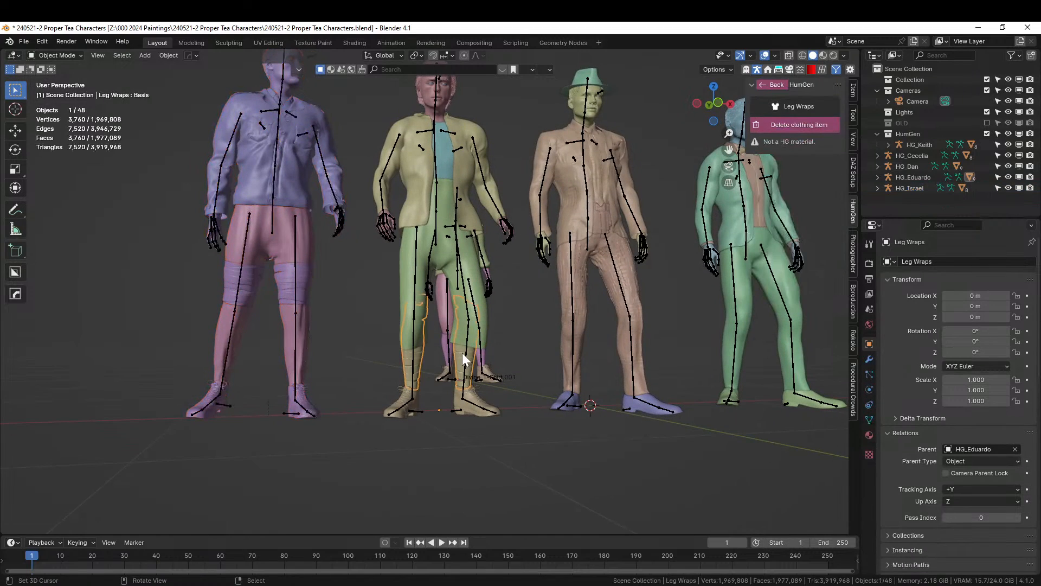
{"action": "left_click", "coordinate": [484, 164]}
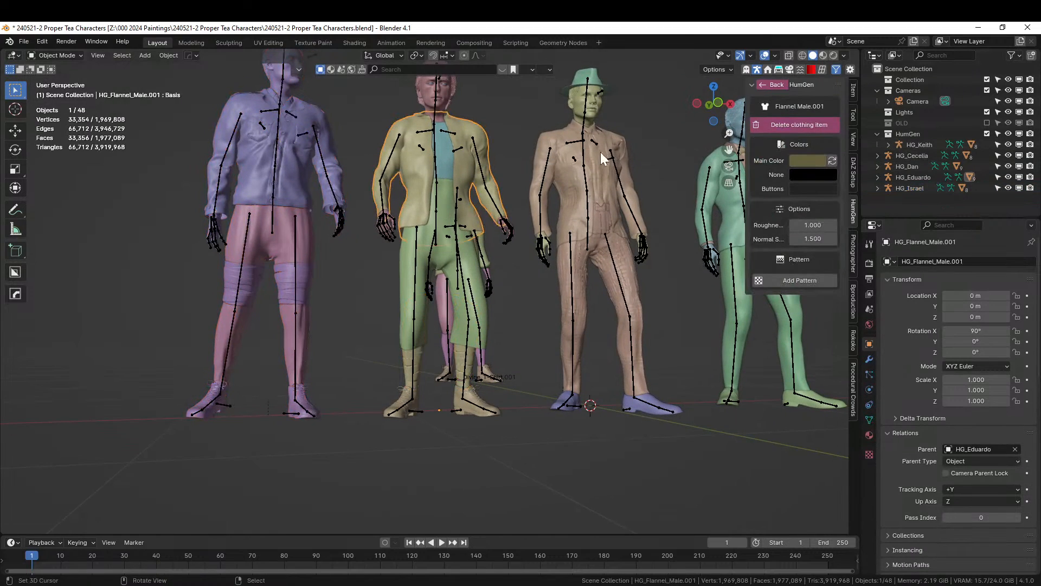
{"action": "left_click", "coordinate": [477, 150]}
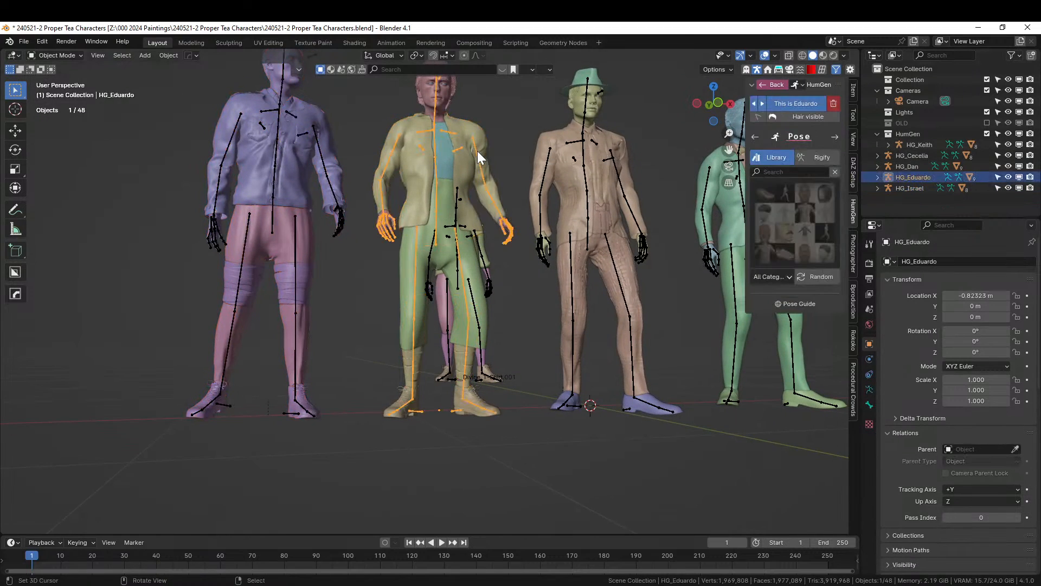
{"action": "right_click", "coordinate": [923, 178]}
{"action": "left_click", "coordinate": [890, 180]}
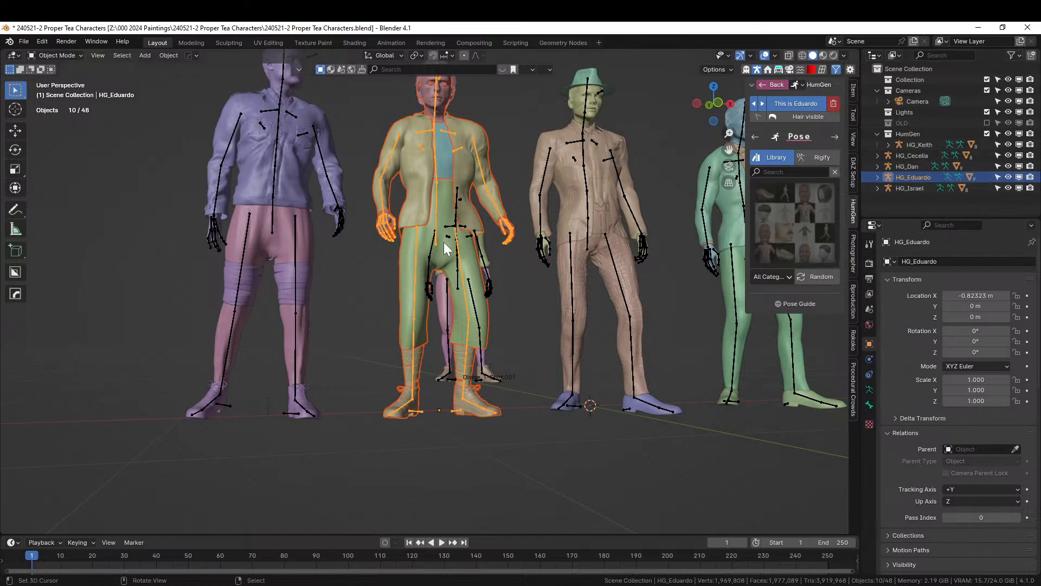
{"action": "key", "text": "ctrl+c"}
{"action": "left_click", "coordinate": [444, 242]}
- Switch to the warehouse file and paste the copied HG_Eduardo character into the People collection
{"action": "key", "text": "alt+Tab"}
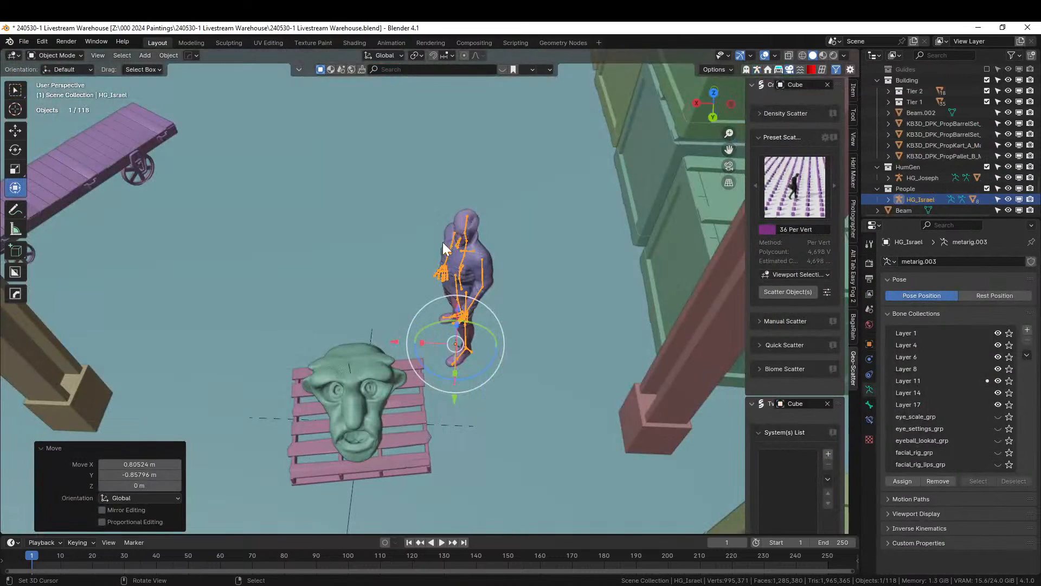
{"action": "middle_click_drag", "start_coordinate": [442, 242], "coordinate": [443, 293]}
{"action": "left_click", "coordinate": [905, 188]}
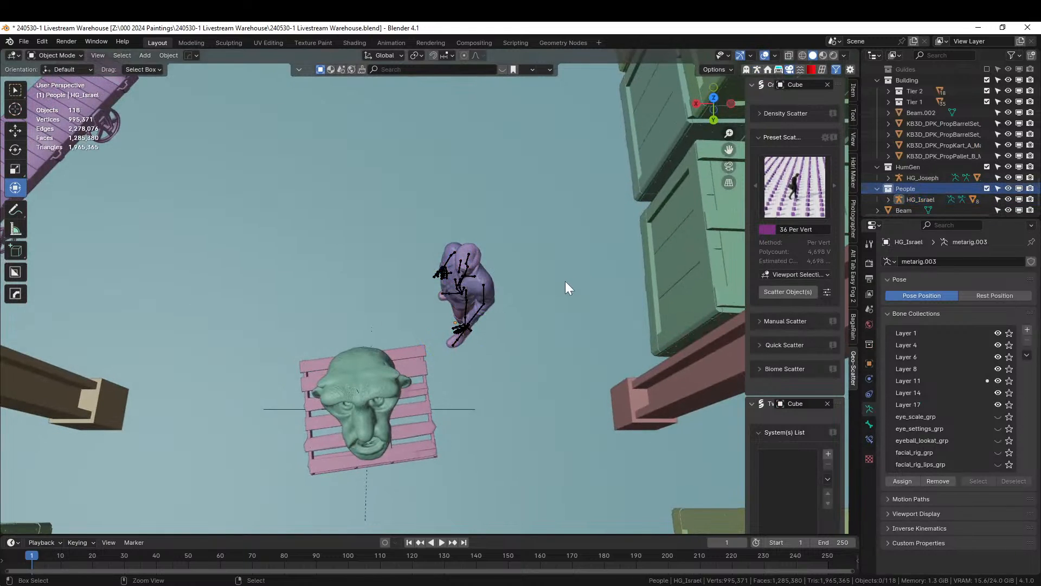
{"action": "key", "text": "ctrl+v"}
{"action": "key", "text": "KP_7"}
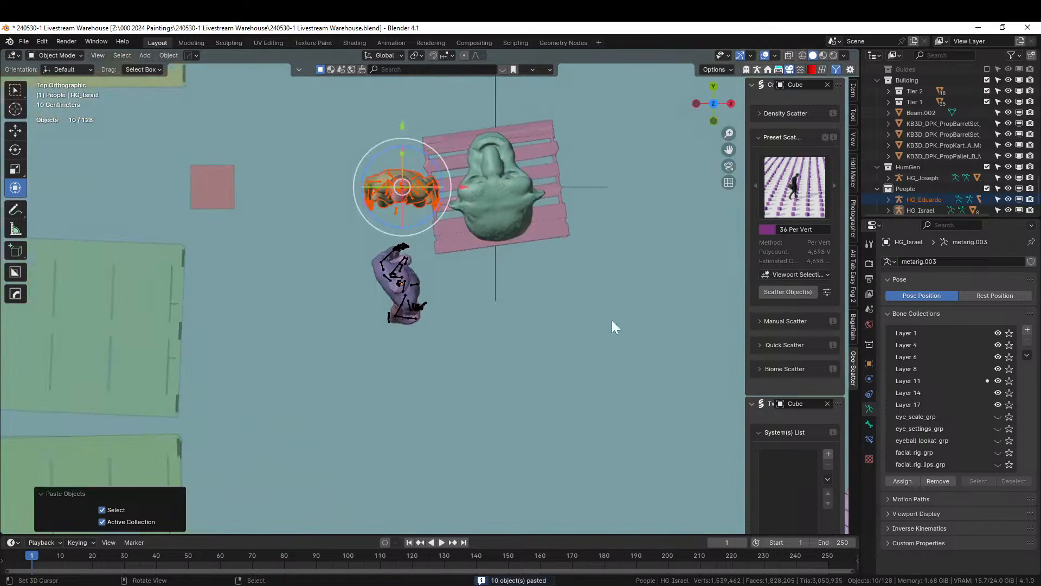
- Rotate the pasted HG_Eduardo 170° about Z and move it 0.88672 m in X and -0.98258 m in Y behind the head's pallet
{"action": "key", "text": "r"}
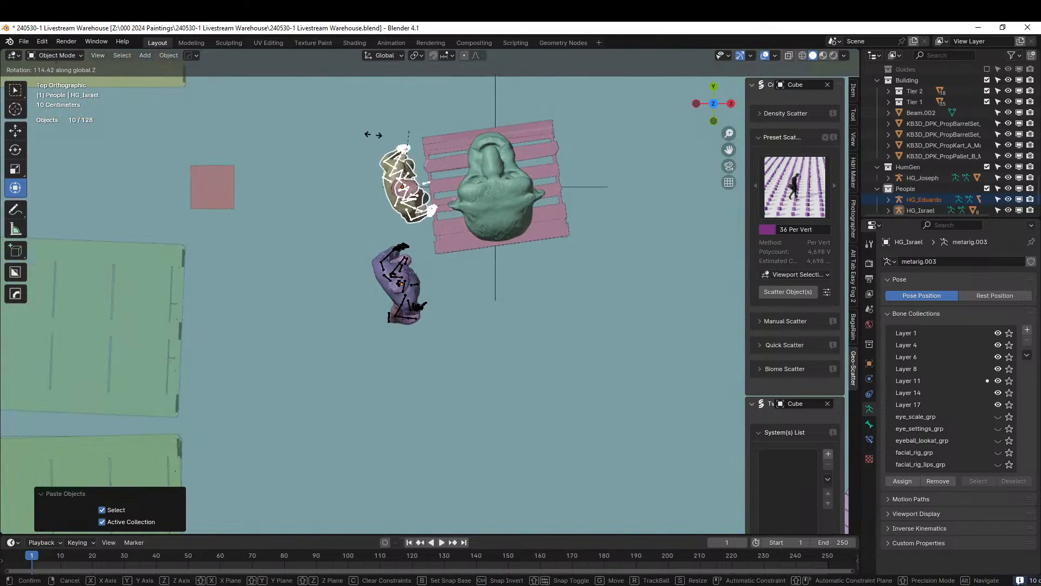
{"action": "left_click", "coordinate": [370, 160]}
{"action": "key", "text": "g"}
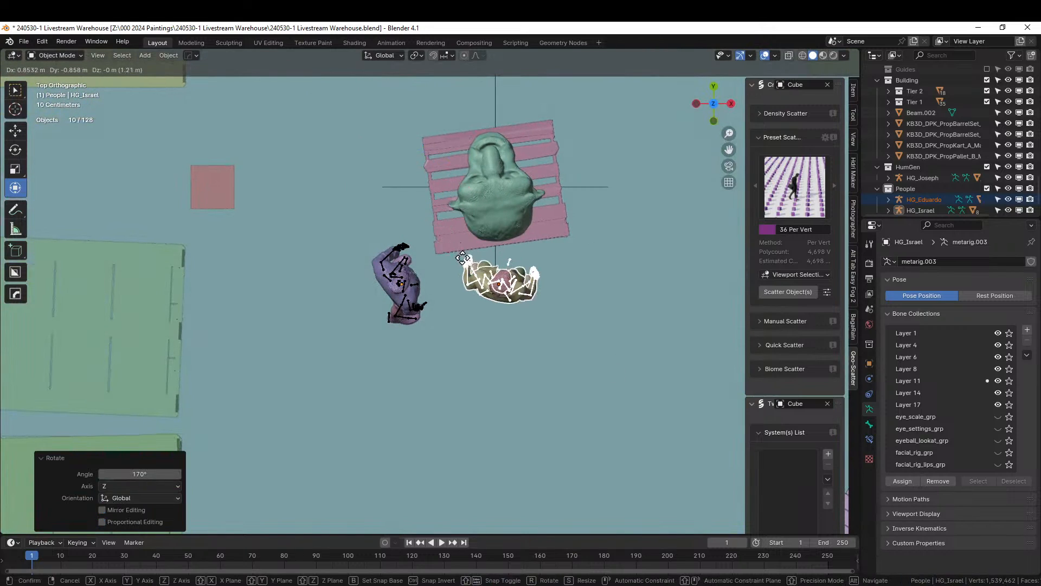
{"action": "left_click", "coordinate": [467, 262]}
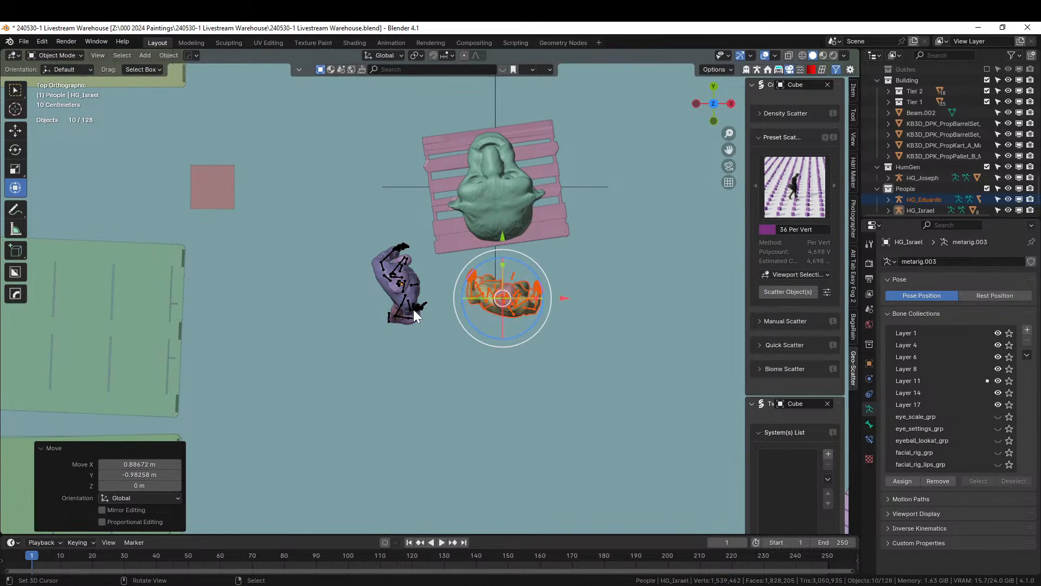
- Rotate HG_Eduardo a further 29.4° about the global Z axis so it faces the head on the pallet
{"action": "middle_click_drag", "start_coordinate": [413, 309], "coordinate": [525, 313]}
{"action": "key", "text": "r"}
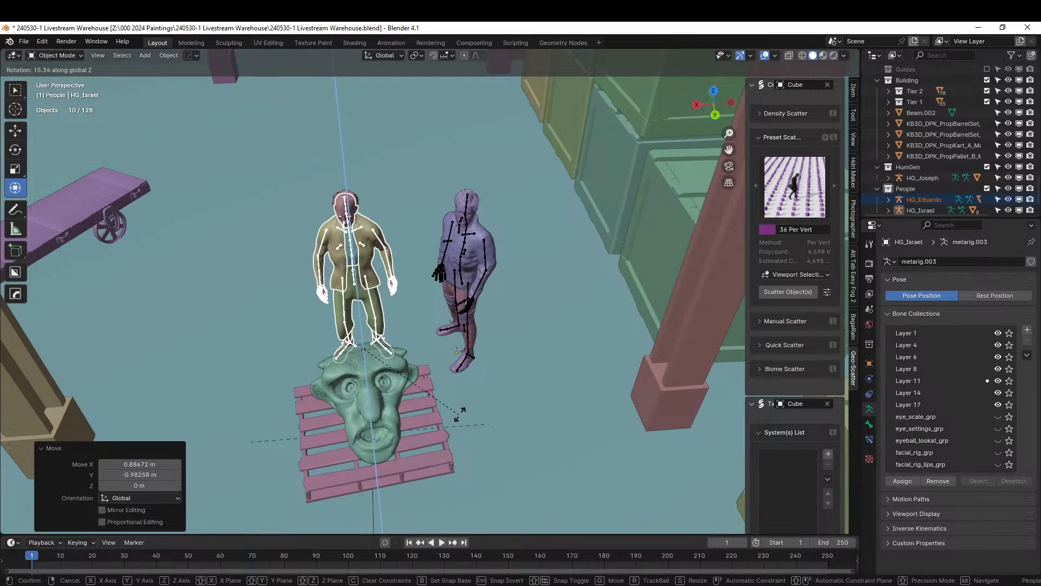
{"action": "left_click", "coordinate": [476, 390]}
{"action": "middle_click_drag", "start_coordinate": [475, 389], "coordinate": [442, 382]}
{"action": "scroll", "coordinate": [442, 383], "scroll_direction": "down", "scroll_amount": 3}
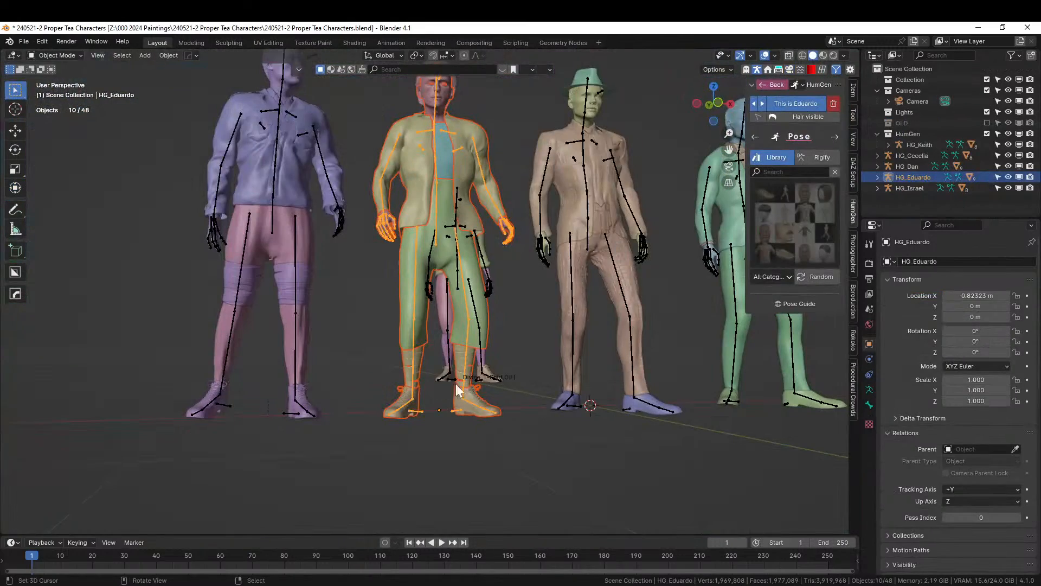
- Switch to the Proper Tea Characters file, select HG_Cecelia with its whole hierarchy and copy the objects
{"action": "middle_click_drag", "start_coordinate": [628, 348], "coordinate": [476, 463]}
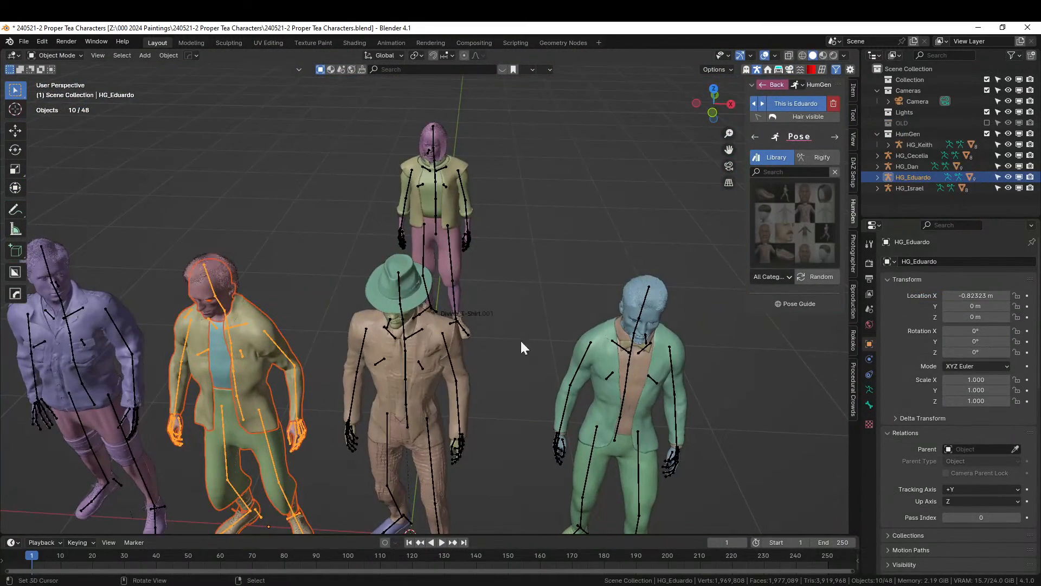
{"action": "left_click", "coordinate": [435, 201]}
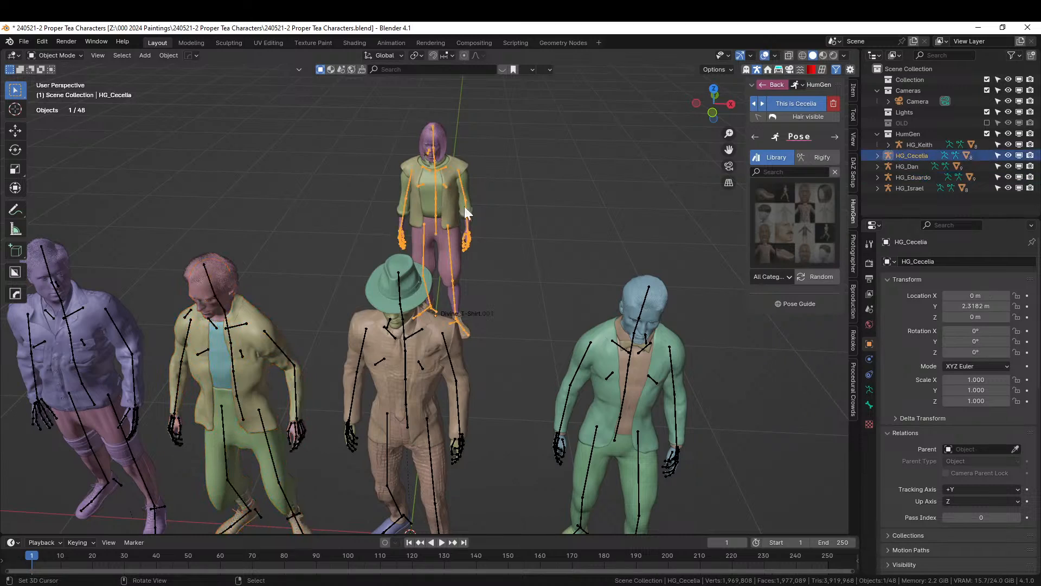
{"action": "right_click", "coordinate": [909, 157]}
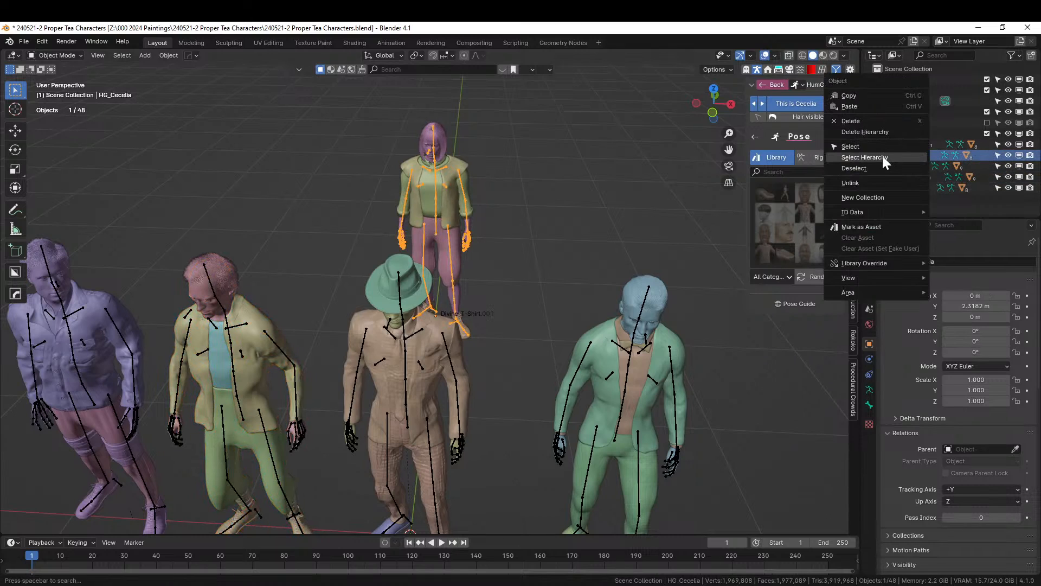
{"action": "left_click", "coordinate": [865, 157]}
{"action": "key", "text": "ctrl+c"}
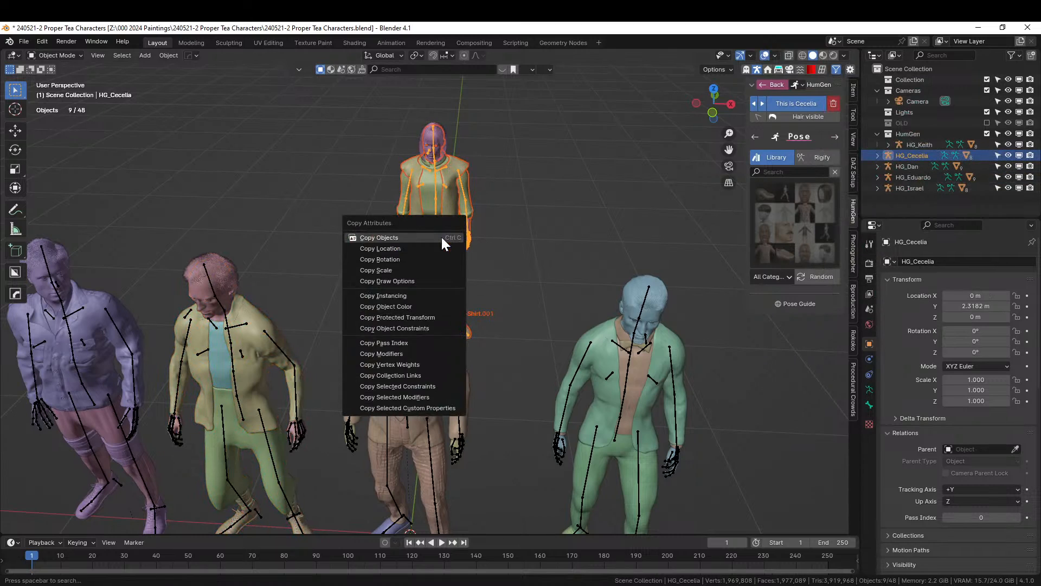
{"action": "left_click", "coordinate": [441, 236]}
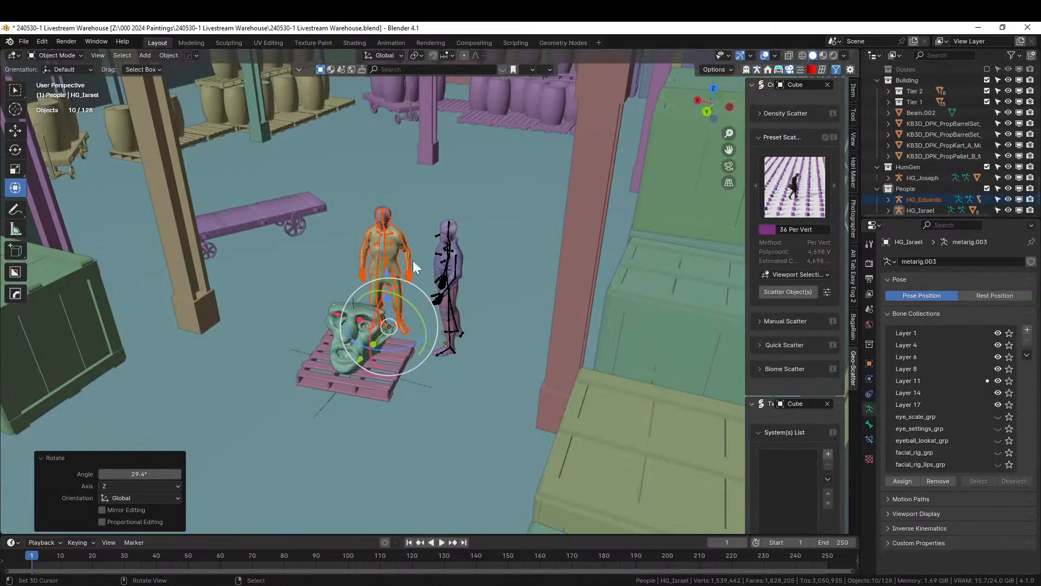
- Switch back to the warehouse file and paste the HG_Cecelia character into the People collection in top view
{"action": "middle_click_drag", "start_coordinate": [392, 292], "coordinate": [402, 341]}
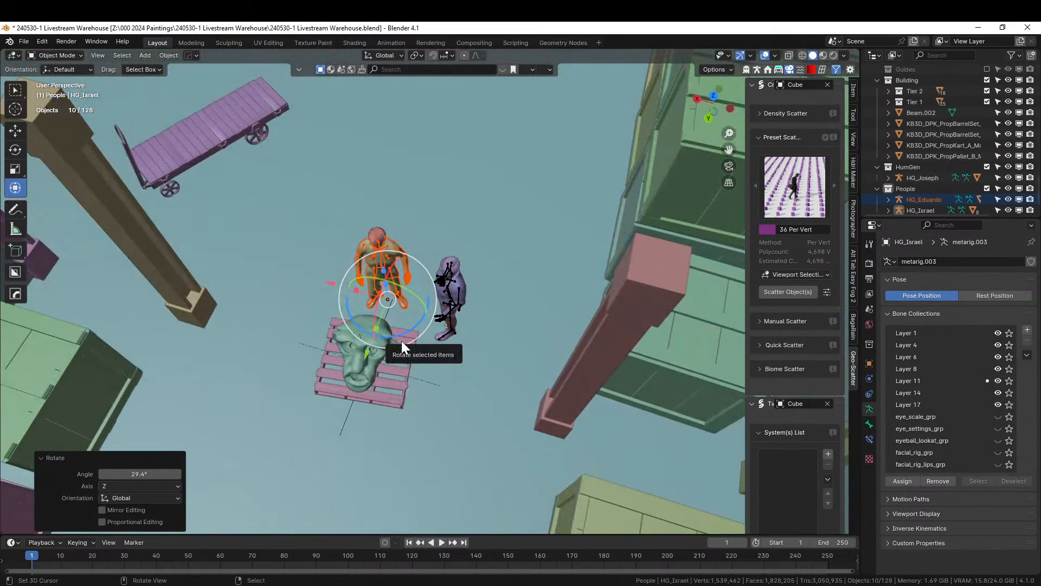
{"action": "key", "text": "KP_7"}
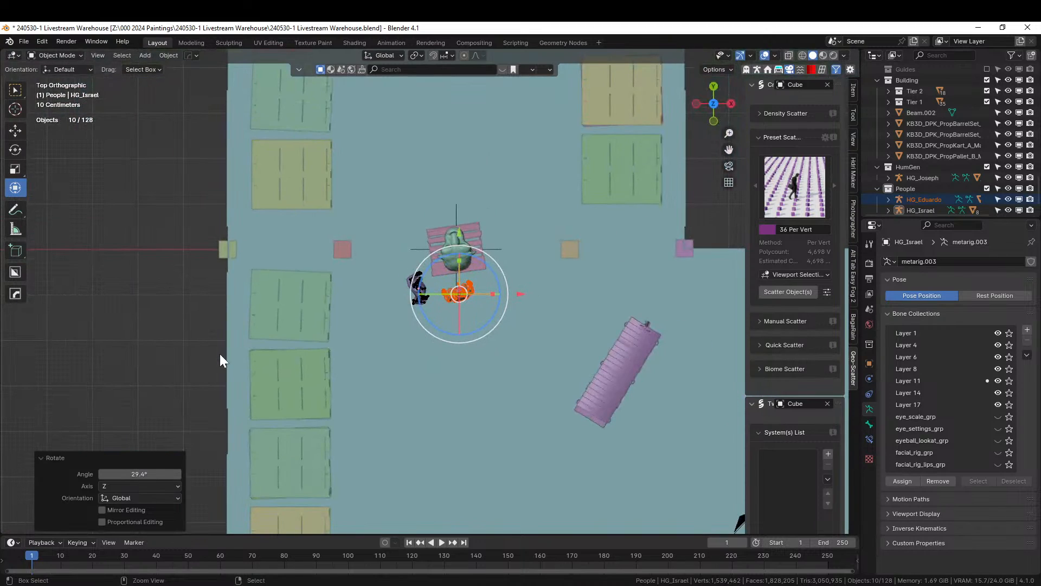
{"action": "key", "text": "ctrl+v"}
- Select the HG_Cecelia rig, move it 0.91836 m in X and -2.3973 m in Y beside the pallet, and rotate it 110°
{"action": "left_click", "coordinate": [458, 142]}
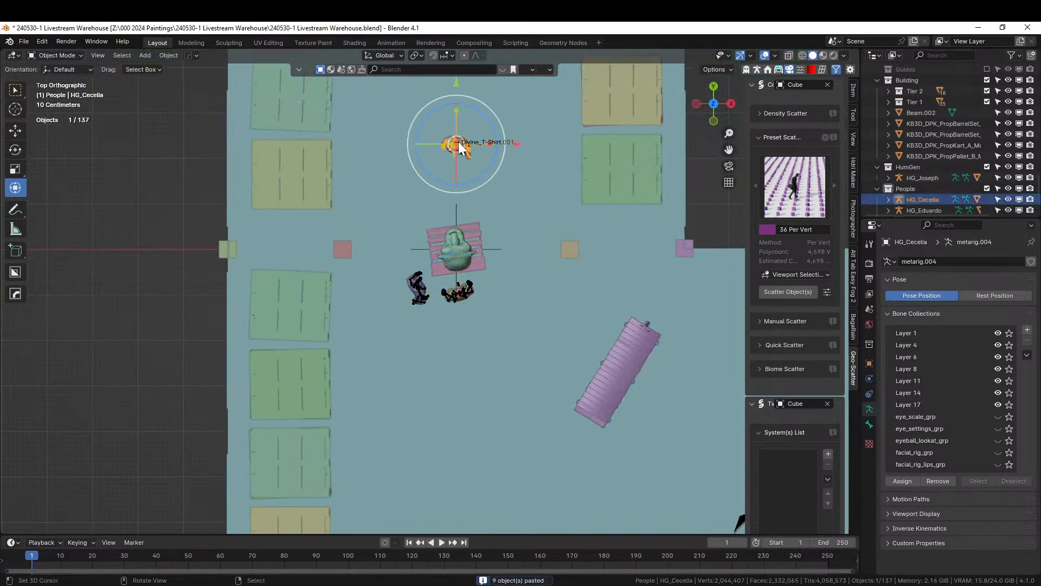
{"action": "key", "text": "g"}
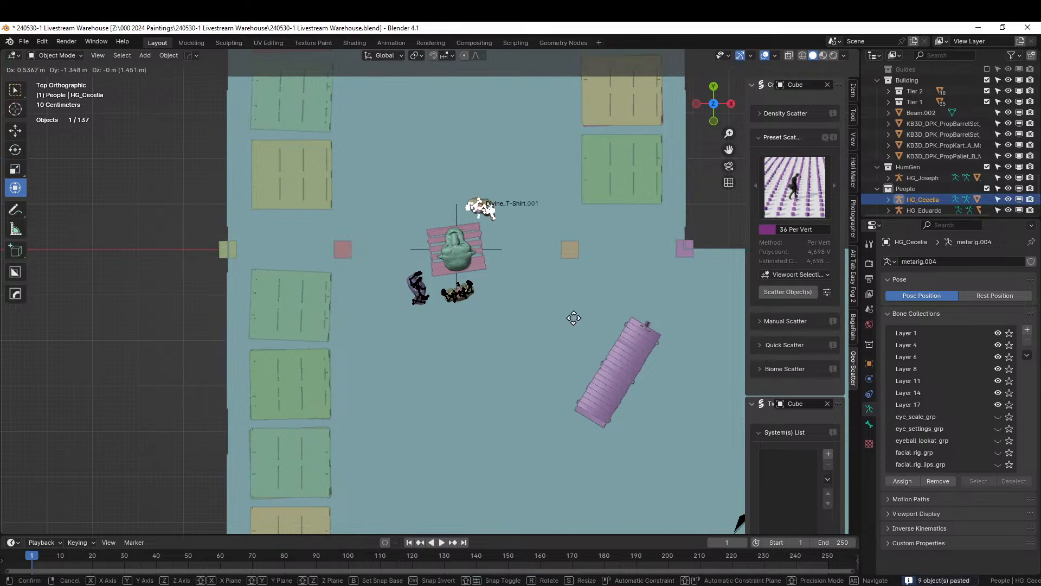
{"action": "left_click", "coordinate": [576, 347]}
{"action": "key", "text": "r"}
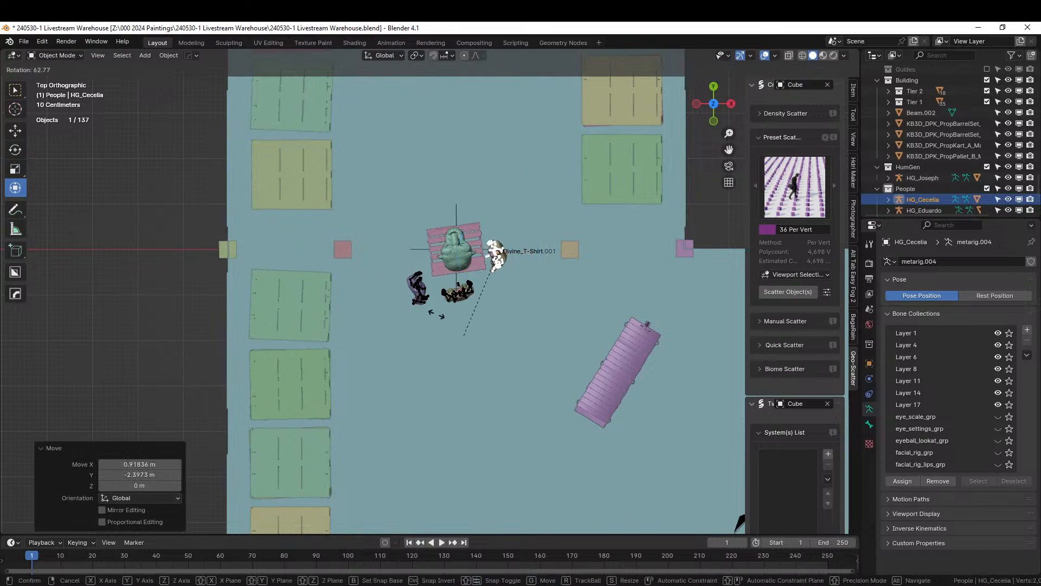
{"action": "left_click", "coordinate": [410, 288]}
- Shift HG_Cecelia another 0.13119 m in X and -0.54863 m in Y beside HG_Eduardo and rotate it -18.3° about global Z
{"action": "key", "text": "g"}
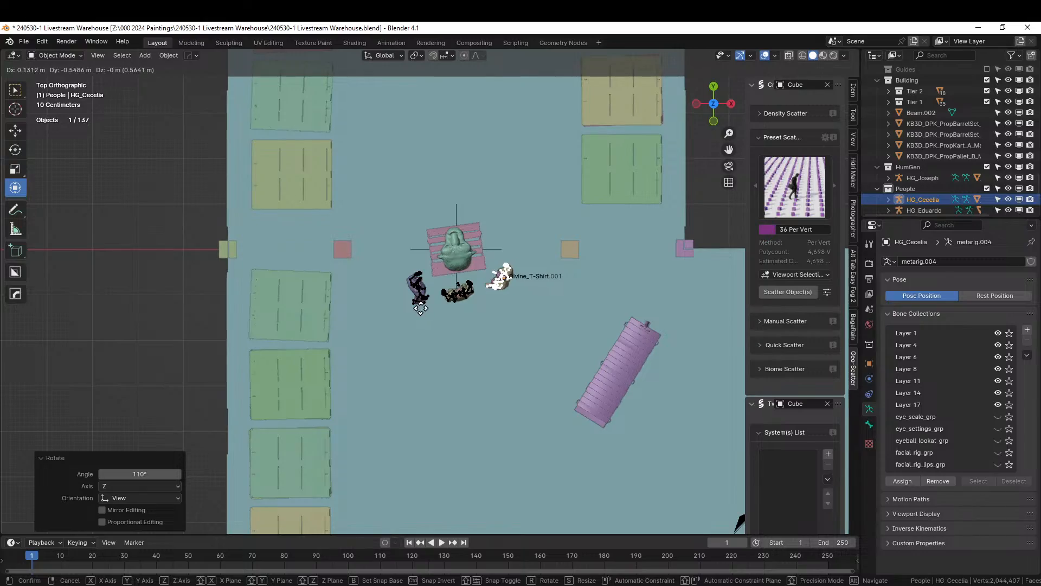
{"action": "left_click", "coordinate": [424, 310]}
{"action": "middle_click_drag", "start_coordinate": [481, 291], "coordinate": [455, 294]}
{"action": "middle_click_drag", "start_coordinate": [344, 395], "coordinate": [313, 409]}
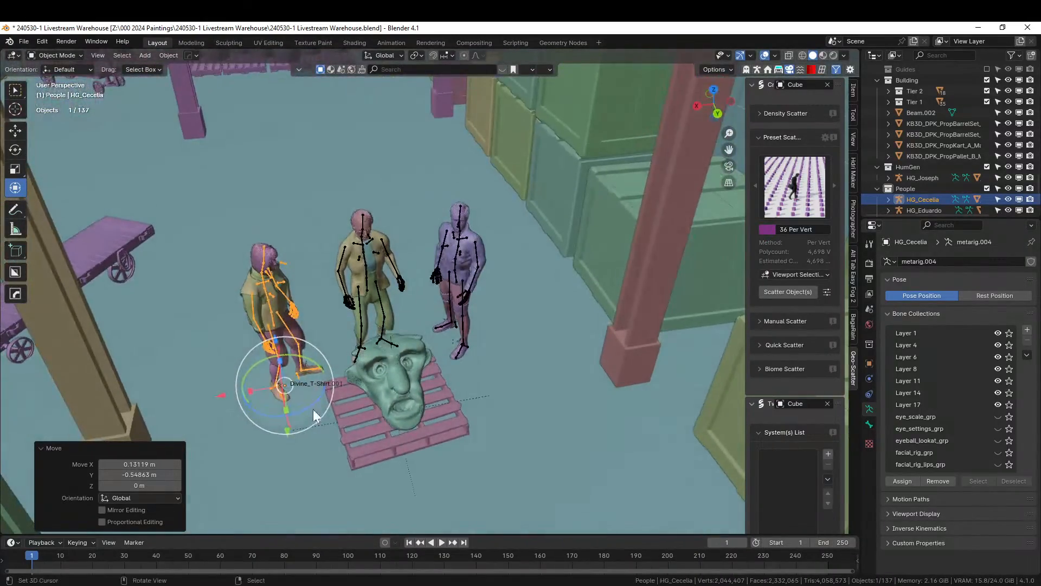
{"action": "key", "text": "r"}
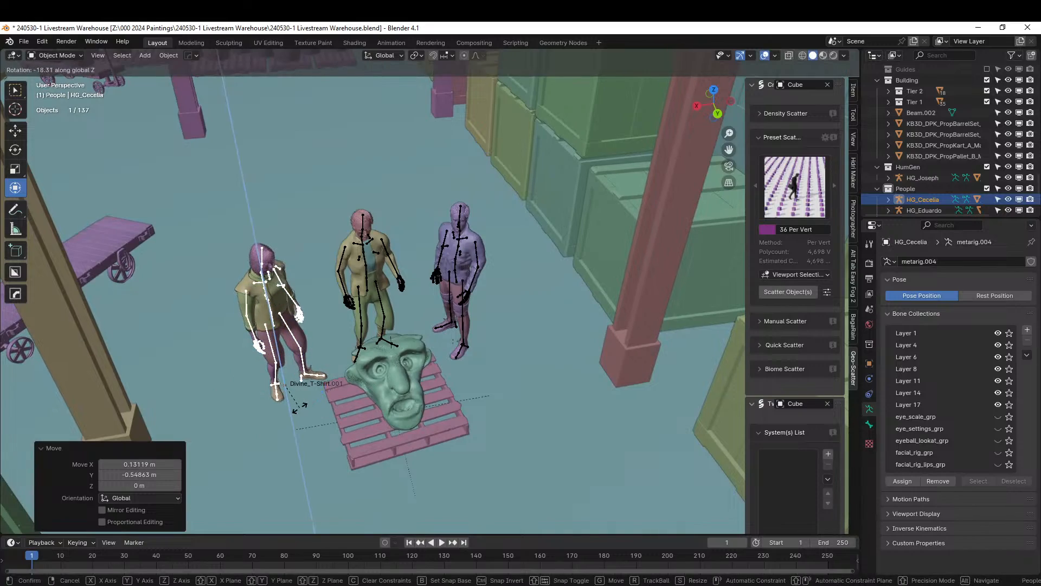
{"action": "left_click", "coordinate": [350, 399]}
{"action": "middle_click_drag", "start_coordinate": [350, 399], "coordinate": [415, 318]}
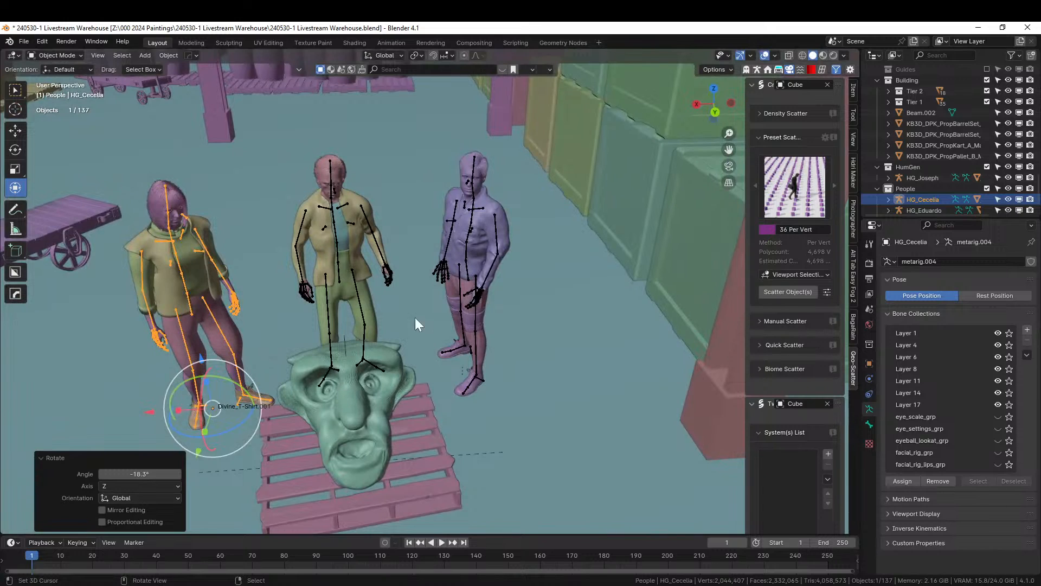
{"action": "scroll", "coordinate": [415, 318], "scroll_direction": "down", "scroll_amount": 5}
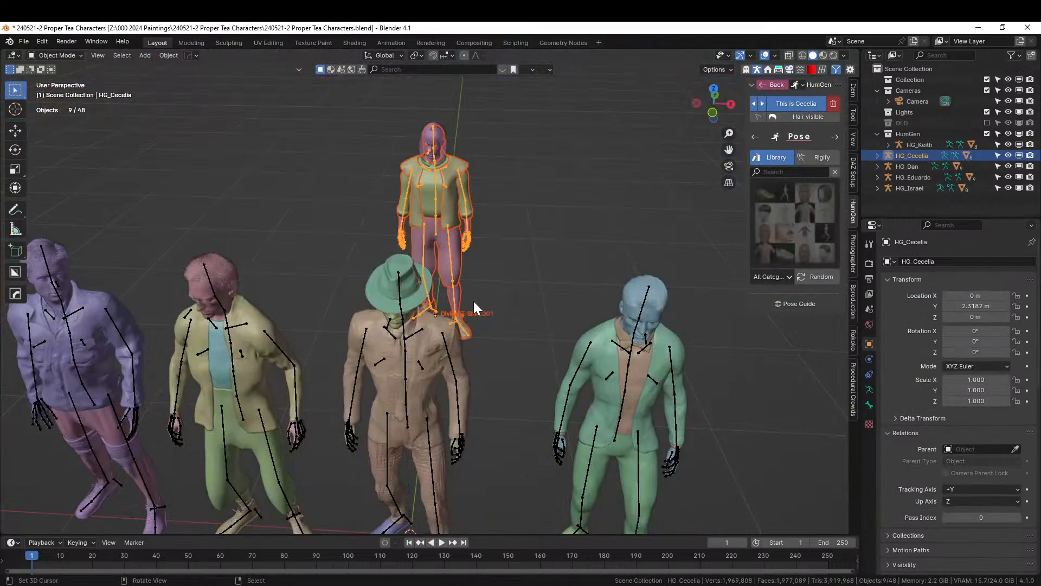
- In the Proper Tea Characters file, select the hat-wearing HG_Keith with its whole hierarchy and copy the objects
{"action": "left_click", "coordinate": [446, 311]}
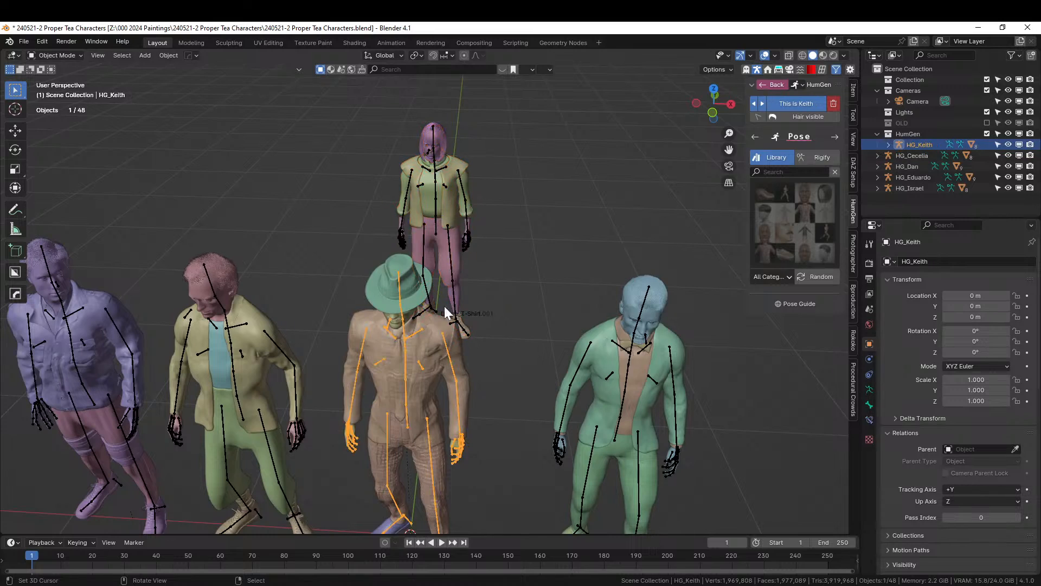
{"action": "right_click", "coordinate": [915, 145]}
{"action": "left_click", "coordinate": [874, 145]}
{"action": "key", "text": "ctrl+c"}
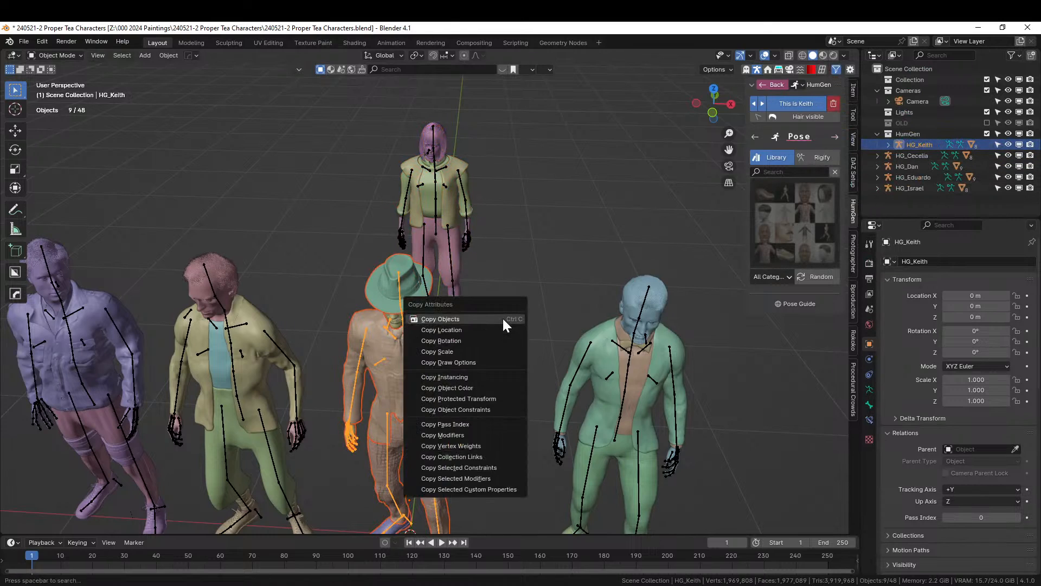
{"action": "left_click", "coordinate": [502, 317]}
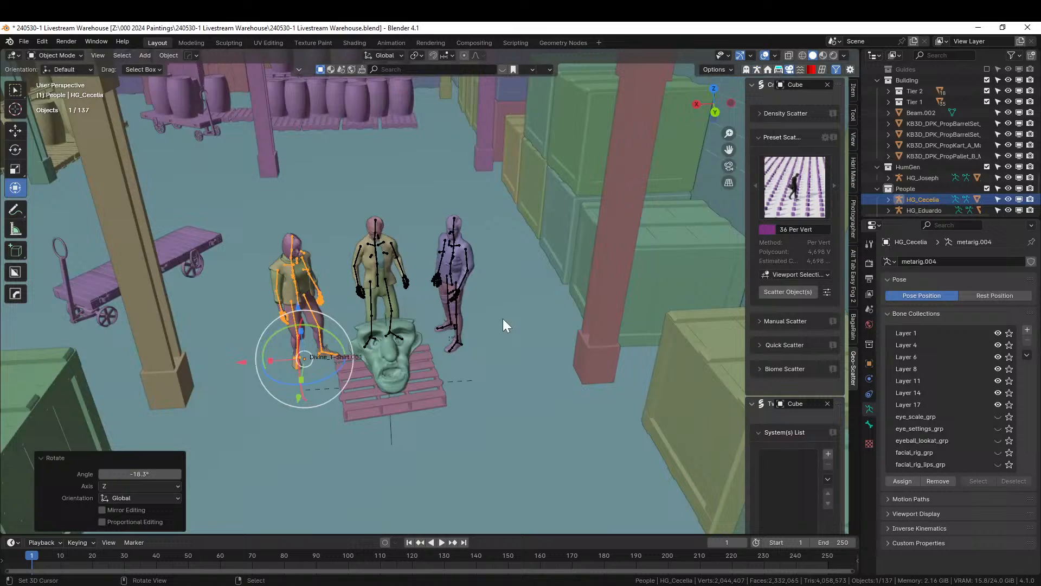
- Paste HG_Keith into the warehouse file's People collection and move it 0.73946 m in X and 1.1569 m in Y, in front of the pallet
{"action": "scroll", "coordinate": [503, 320], "scroll_direction": "down", "scroll_amount": 3}
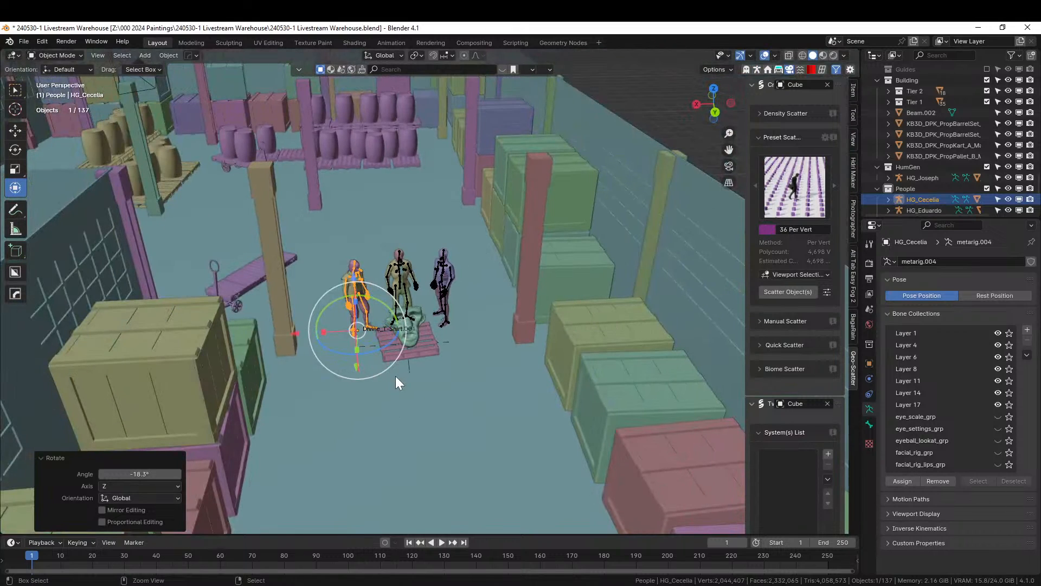
{"action": "key", "text": "ctrl+v"}
{"action": "key", "text": "KP_7"}
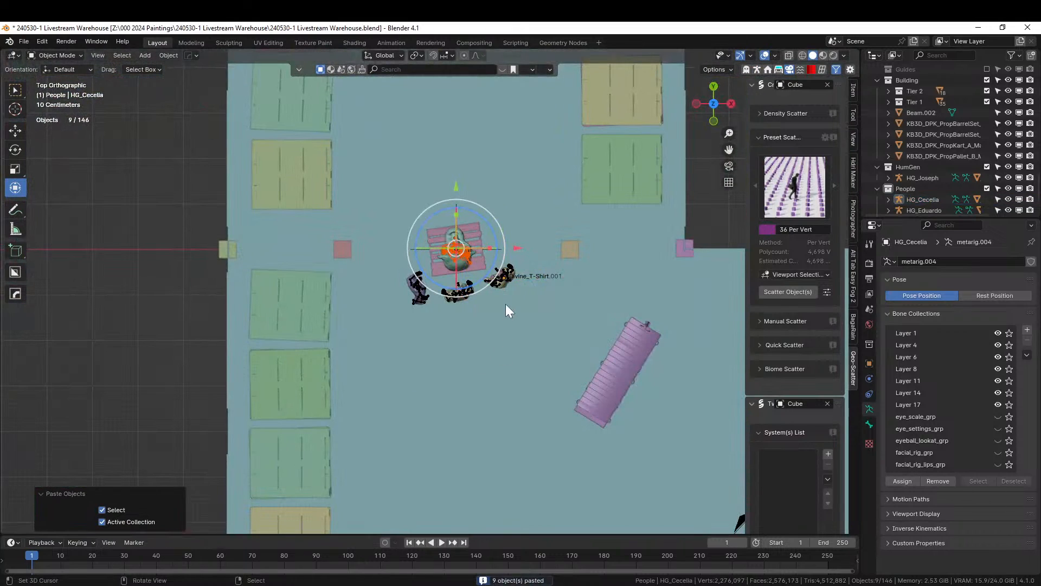
{"action": "key", "text": "g"}
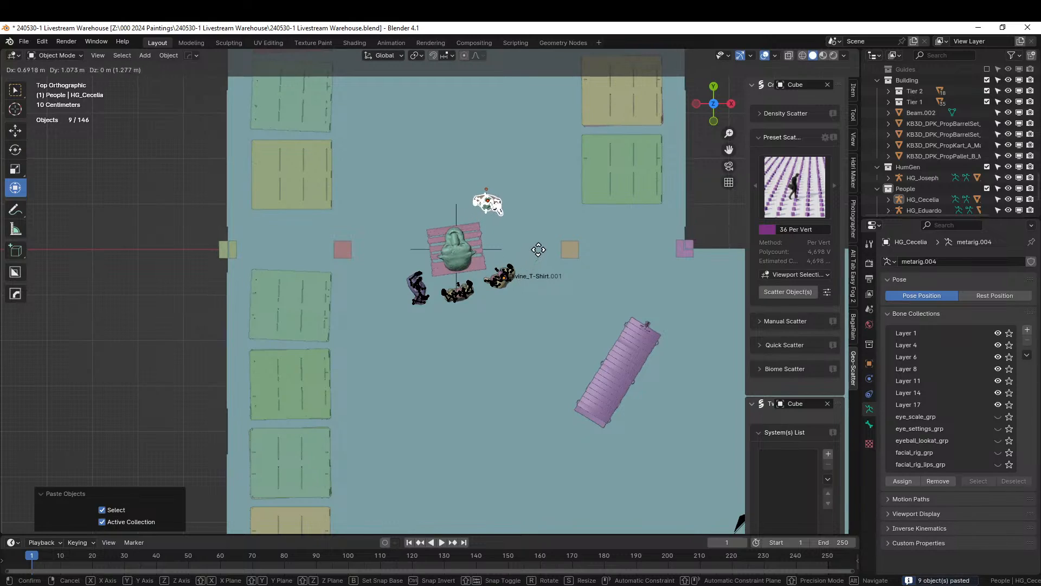
{"action": "left_click", "coordinate": [539, 249]}
- Rotate HG_Keith about the global Z axis so it turns toward the head on the pallet
{"action": "middle_click_drag", "start_coordinate": [539, 249], "coordinate": [307, 308]}
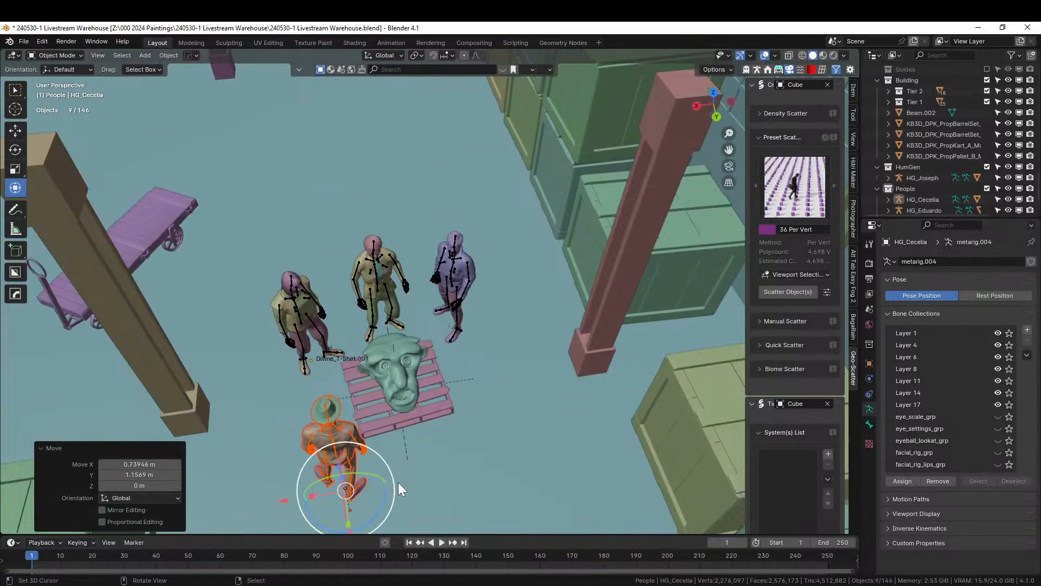
{"action": "key", "text": "r"}
{"action": "key", "text": "z"}
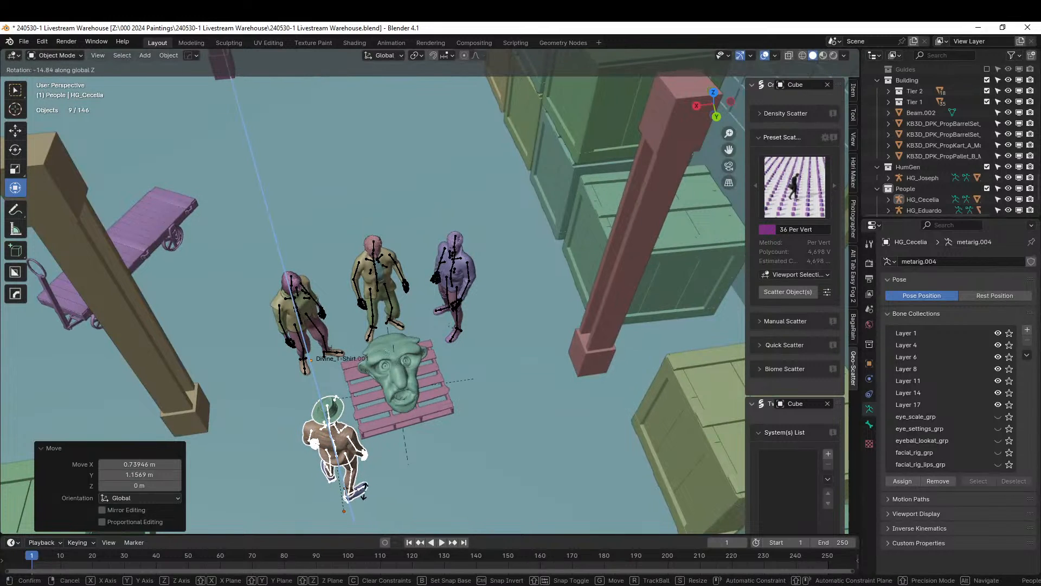
{"action": "left_click", "coordinate": [423, 449]}
{"action": "middle_click_drag", "start_coordinate": [423, 449], "coordinate": [395, 395]}
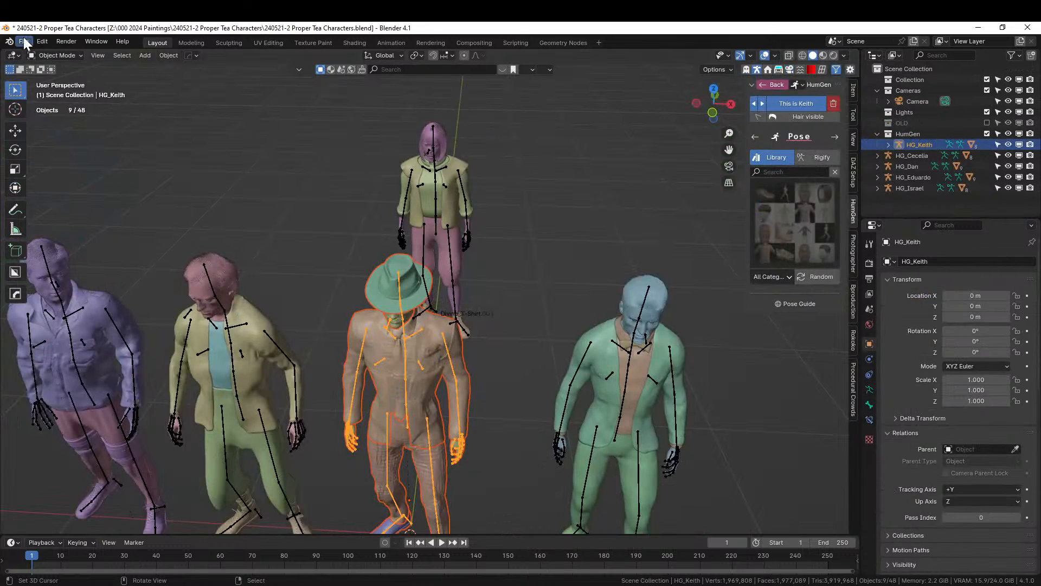
- In the Proper Tea Characters window, open the recent file 240527-1 Imperial Characters.blend and select the seated HG_Guy rig
{"action": "left_click", "coordinate": [25, 43]}
{"action": "mouse_move", "coordinate": [53, 77]}
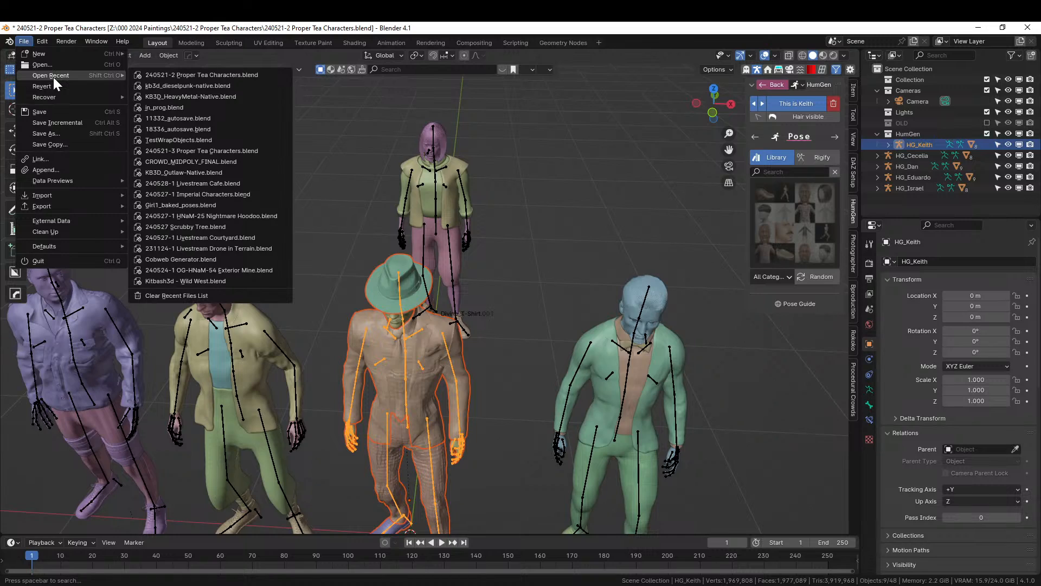
{"action": "left_click", "coordinate": [224, 195]}
{"action": "left_click", "coordinate": [556, 332]}
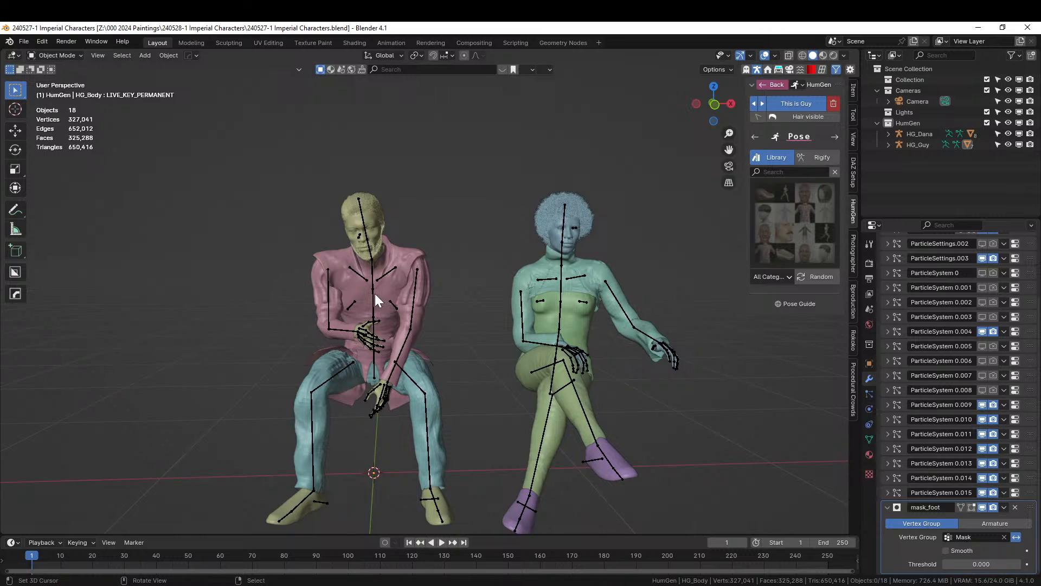
{"action": "left_click", "coordinate": [372, 292]}
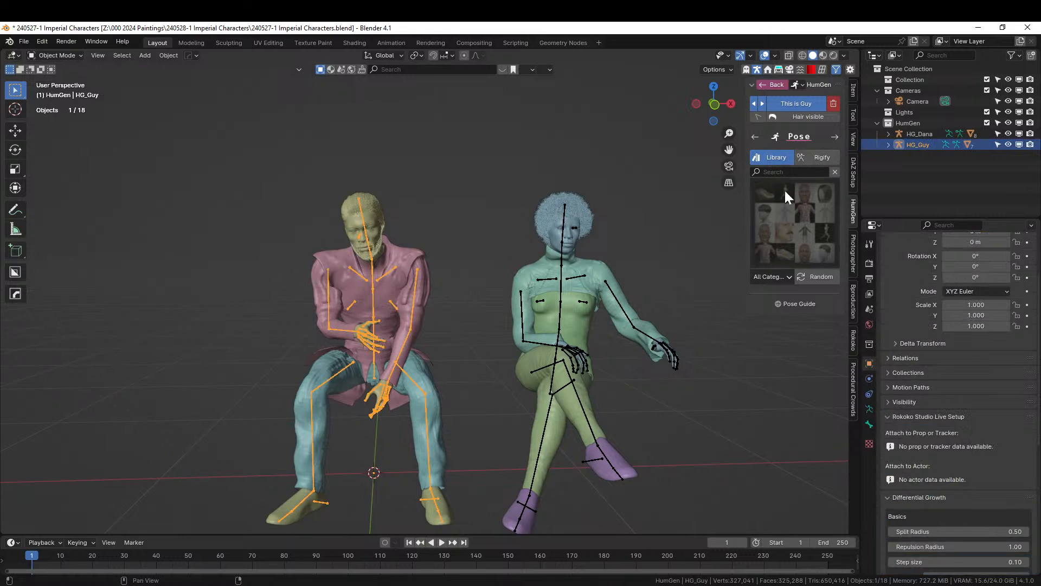
- Apply the standing "gesturing" pose from the HumGen pose library to HG_Guy
{"action": "left_click", "coordinate": [787, 199]}
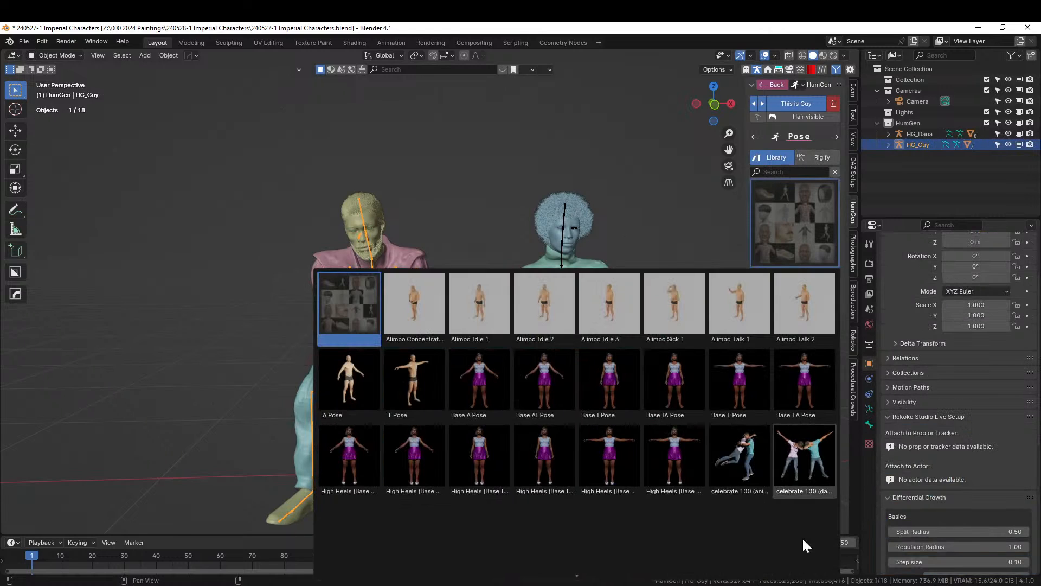
{"action": "scroll", "coordinate": [806, 545], "scroll_direction": "down", "scroll_amount": 5}
{"action": "scroll", "coordinate": [805, 450], "scroll_direction": "down", "scroll_amount": 5}
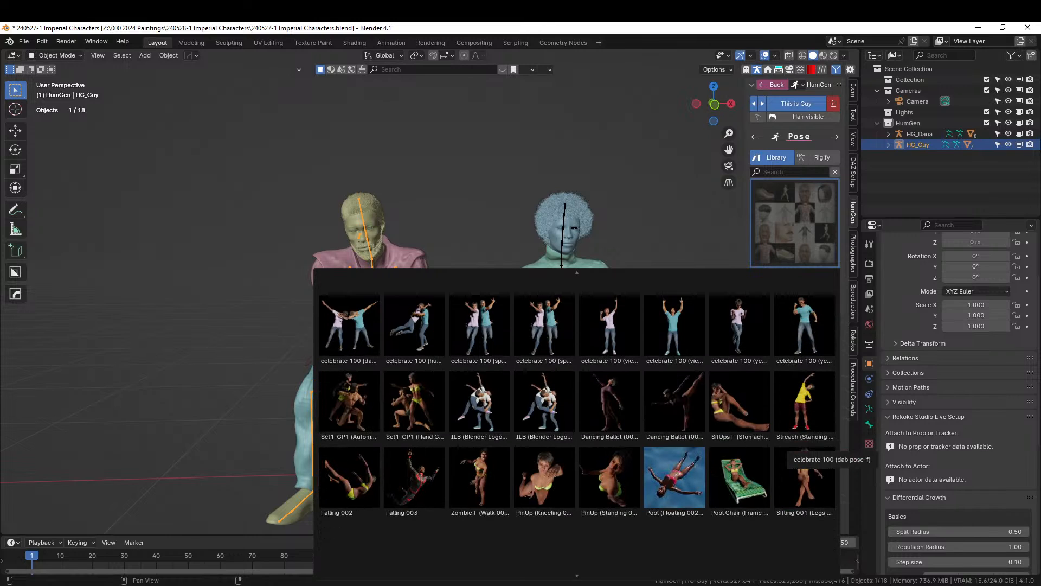
{"action": "scroll", "coordinate": [805, 450], "scroll_direction": "down", "scroll_amount": 5}
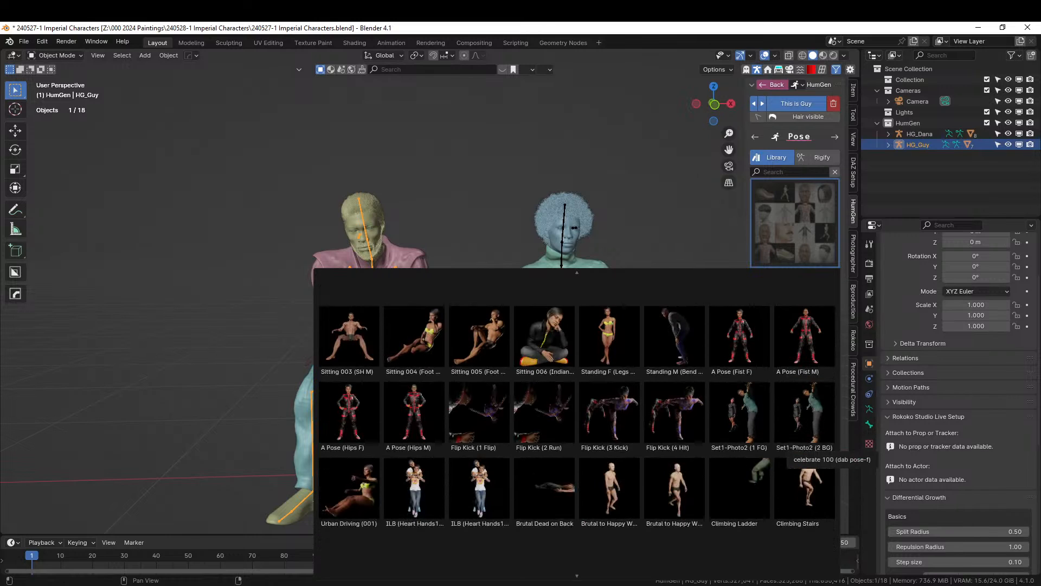
{"action": "scroll", "coordinate": [805, 450], "scroll_direction": "down", "scroll_amount": 5}
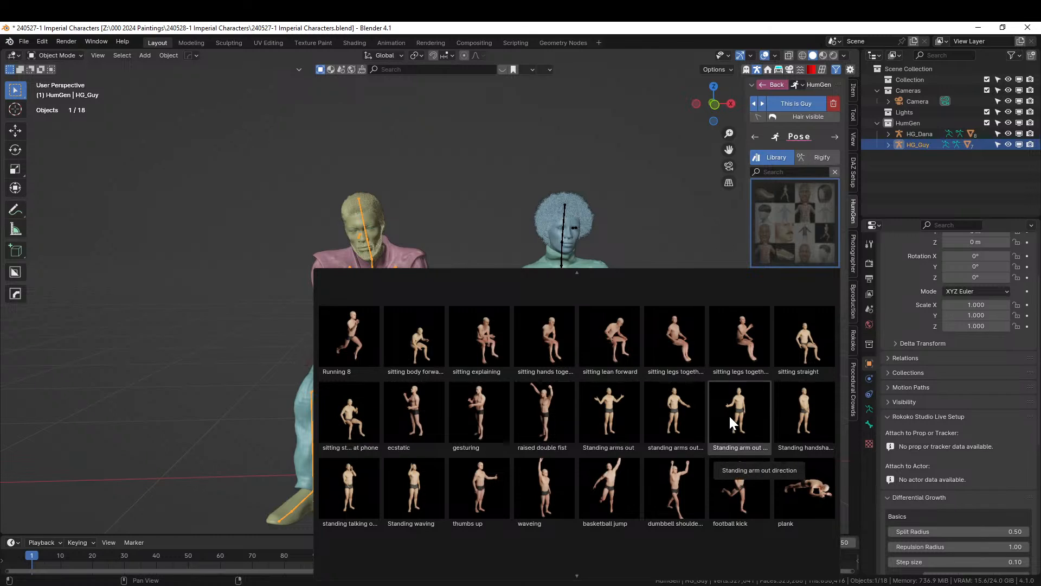
{"action": "left_click", "coordinate": [482, 412]}
{"action": "mouse_move", "coordinate": [480, 411]}
{"action": "middle_mouse_down"}
{"action": "mouse_move", "coordinate": [574, 420]}
{"action": "mouse_move", "coordinate": [470, 417]}
{"action": "middle_mouse_up"}
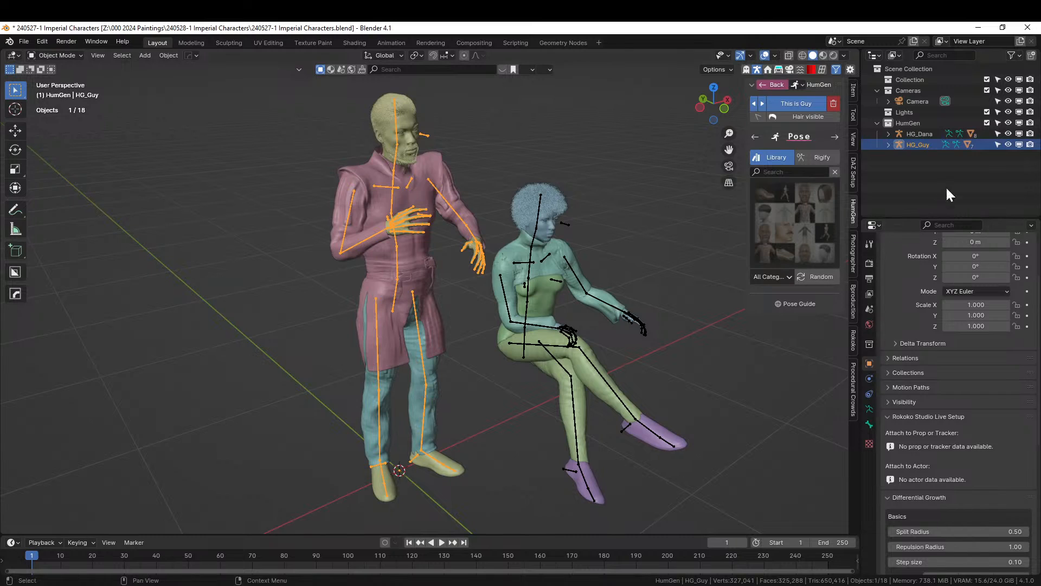
- Select HG_Guy with its whole hierarchy and copy the objects
{"action": "right_click", "coordinate": [922, 142]}
{"action": "left_click", "coordinate": [886, 146]}
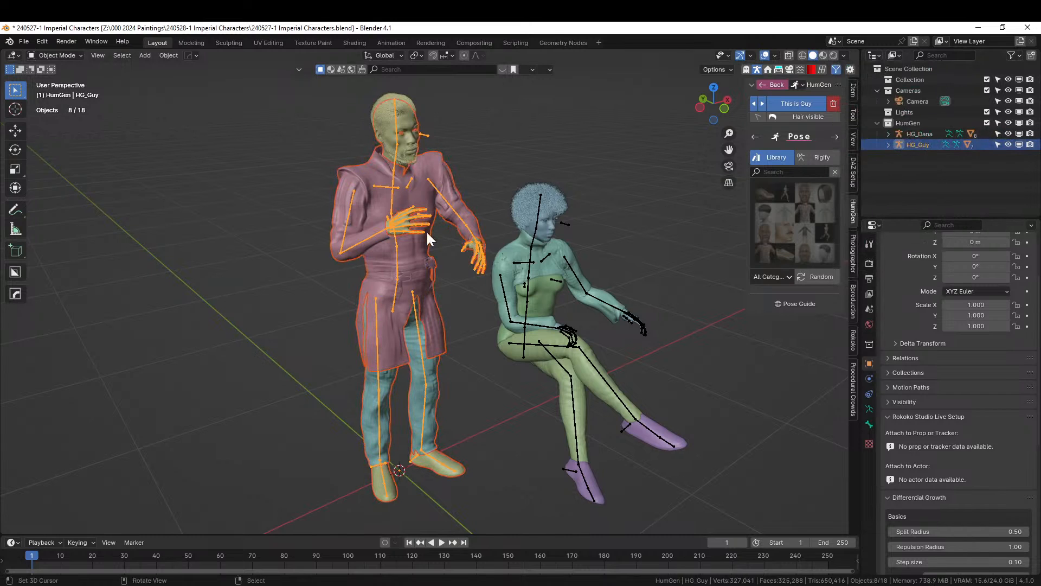
{"action": "key", "text": "ctrl+c"}
- Paste HG_Guy into the warehouse file's People collection and move it -1.1181 m in X and 0.86966 m in Y, beside the pallet
{"action": "left_click", "coordinate": [418, 230]}
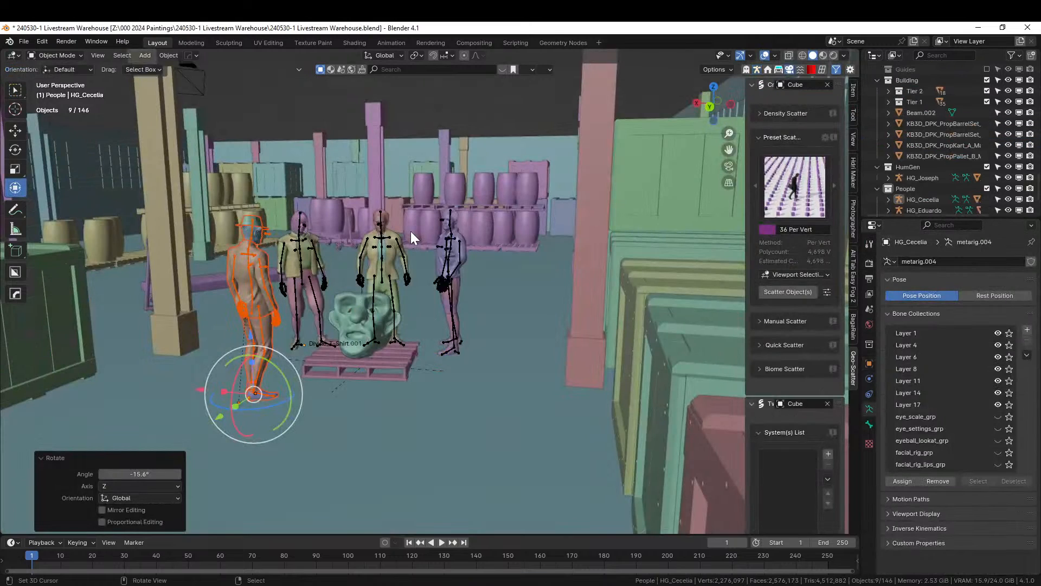
{"action": "middle_click_drag", "start_coordinate": [424, 320], "coordinate": [431, 365]}
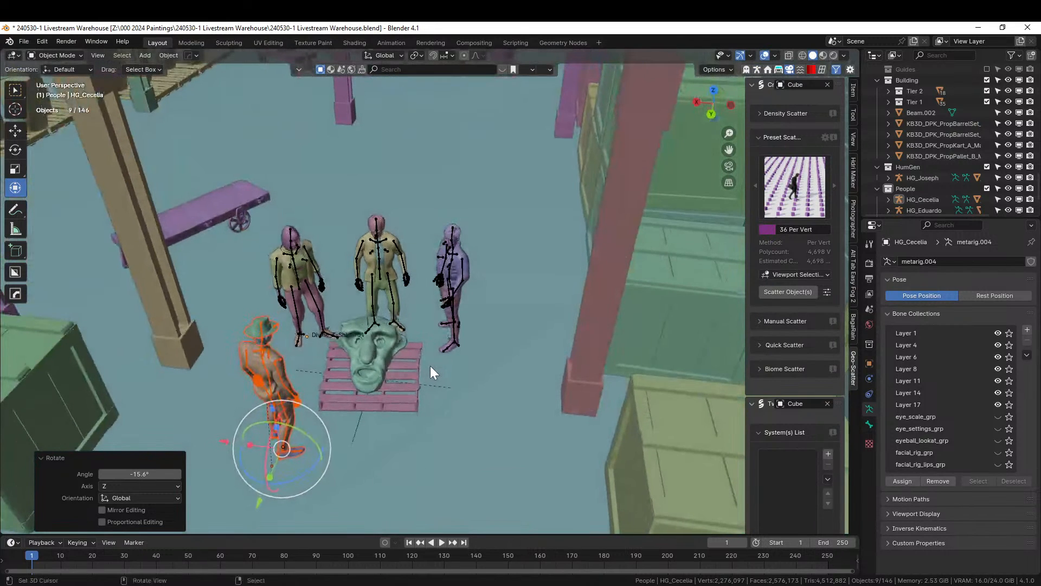
{"action": "key", "text": "ctrl+v"}
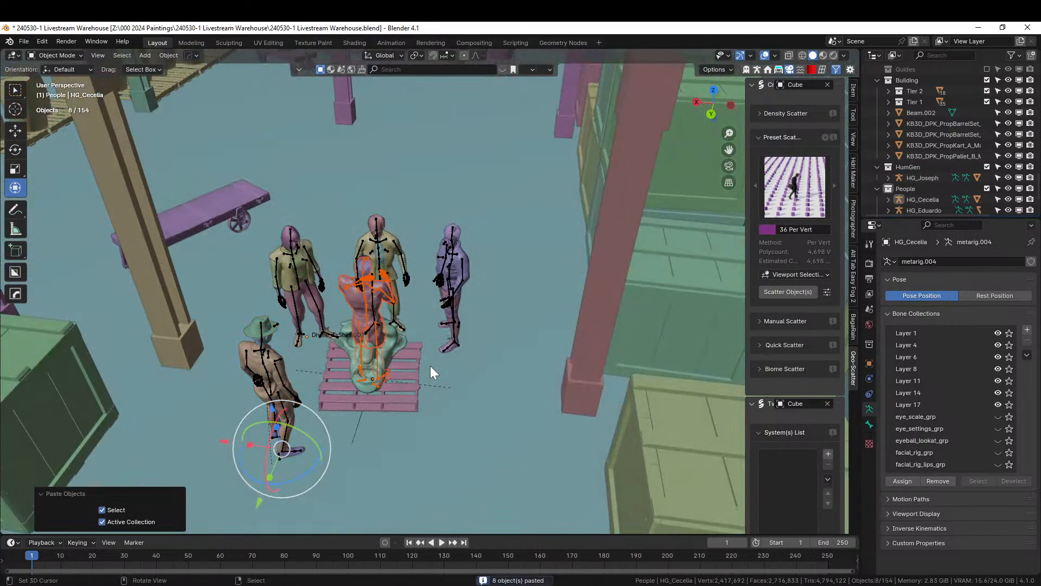
{"action": "key", "text": "KP_7"}
{"action": "left_click_drag", "start_coordinate": [508, 259], "coordinate": [429, 202]}
- Rotate HG_Guy by -53.8° about the view's Z axis so it turns toward the head on the pallet
{"action": "key", "text": "r"}
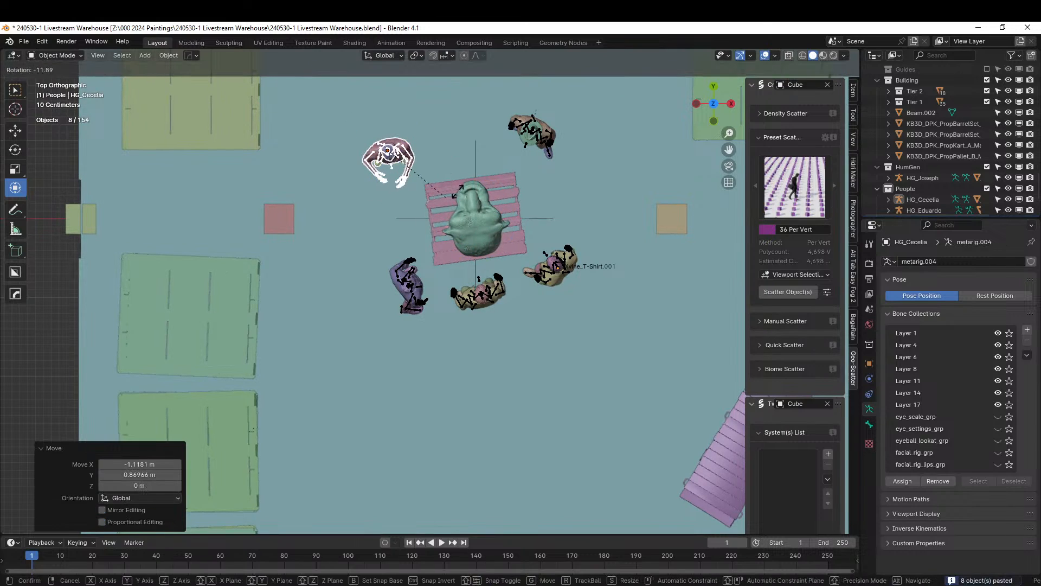
{"action": "left_click", "coordinate": [473, 145]}
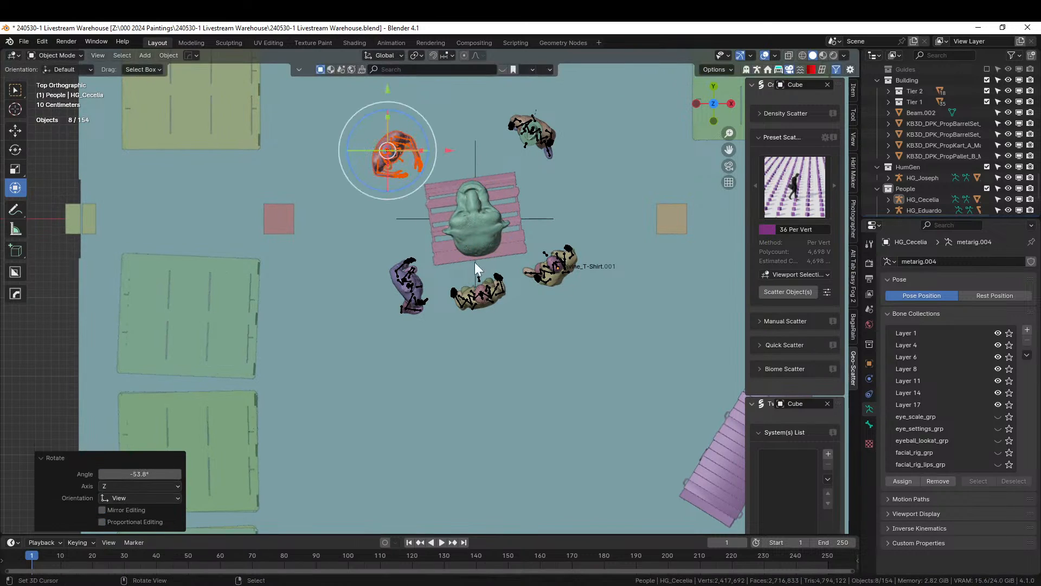
{"action": "middle_click_drag", "start_coordinate": [418, 333], "coordinate": [585, 319]}
- Look through the scene camera and bring up the Photographer add-on's camera settings
{"action": "key", "text": "KP_0"}
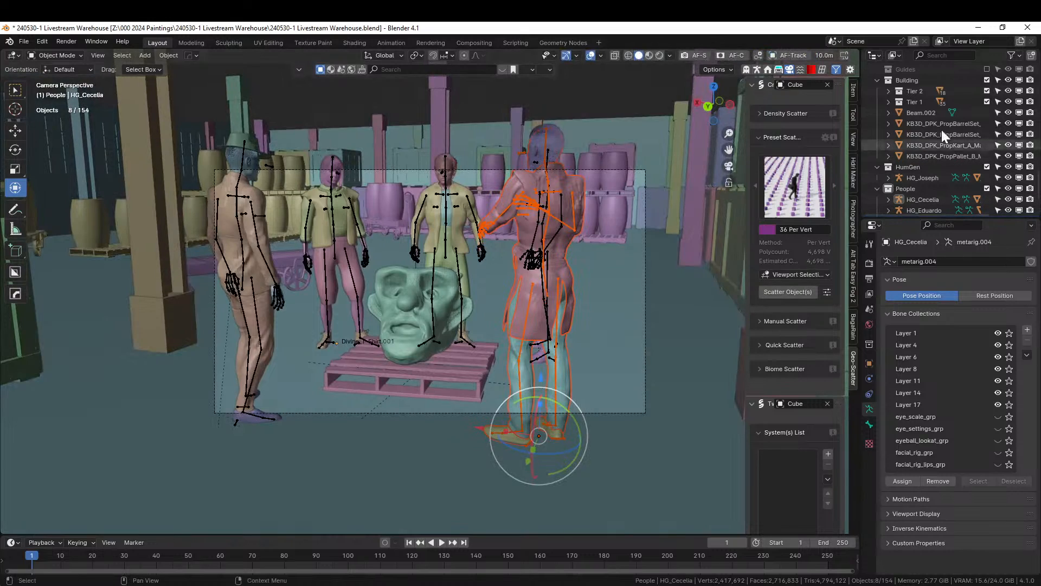
{"action": "left_click", "coordinate": [852, 211]}
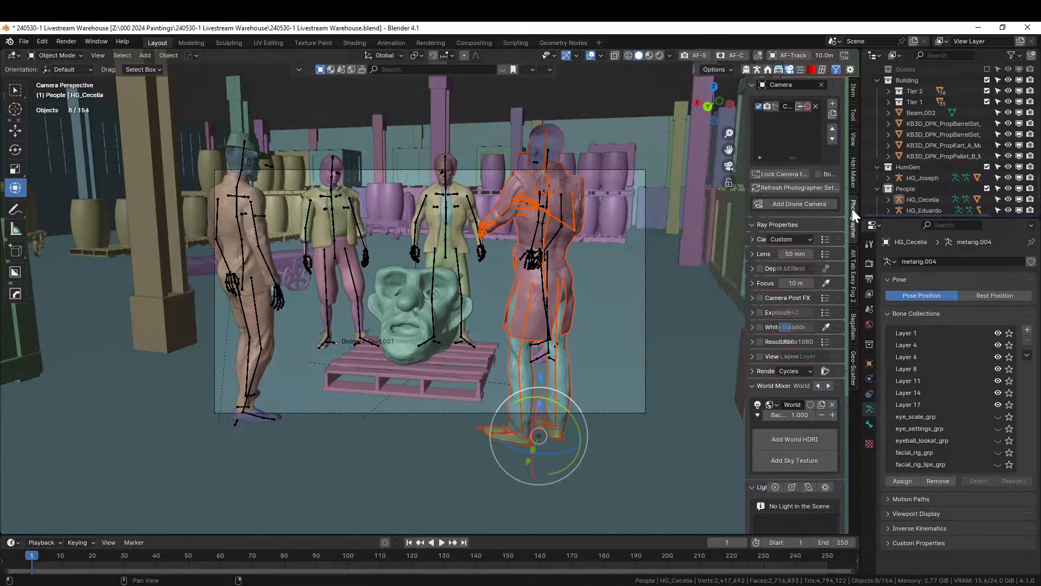
- Apply the arri alexa 65 camera preset and the cooke 50mm anamorphic lens preset to the scene camera
{"action": "left_click", "coordinate": [824, 239]}
{"action": "left_click", "coordinate": [835, 133]}
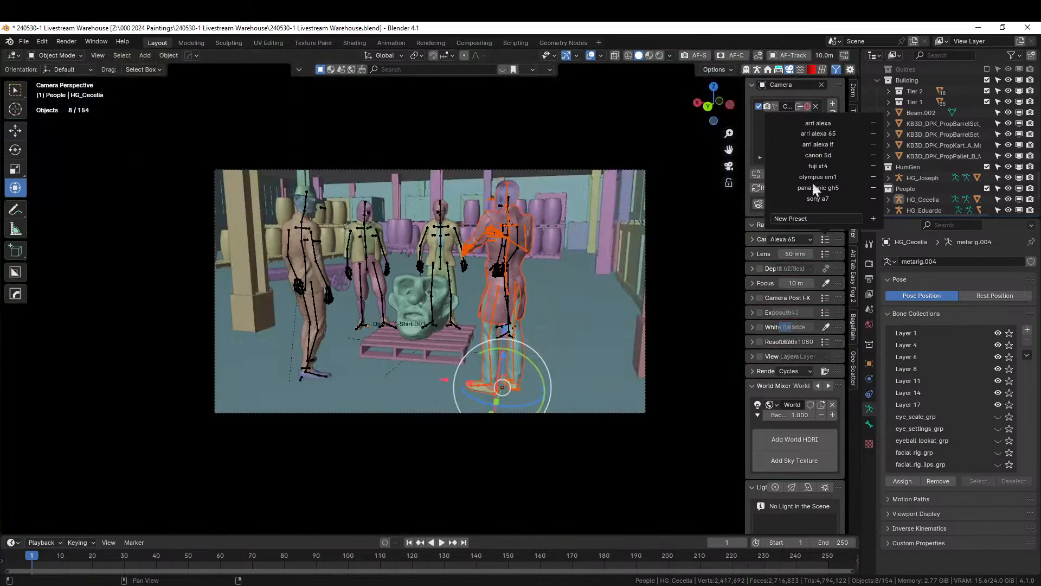
{"action": "left_click", "coordinate": [825, 254]}
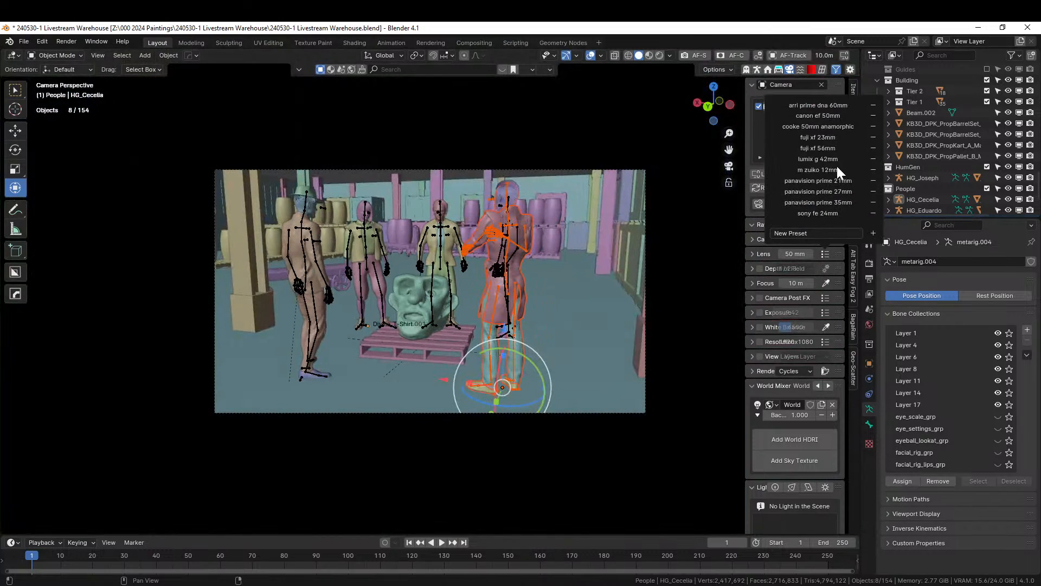
{"action": "left_click", "coordinate": [836, 124]}
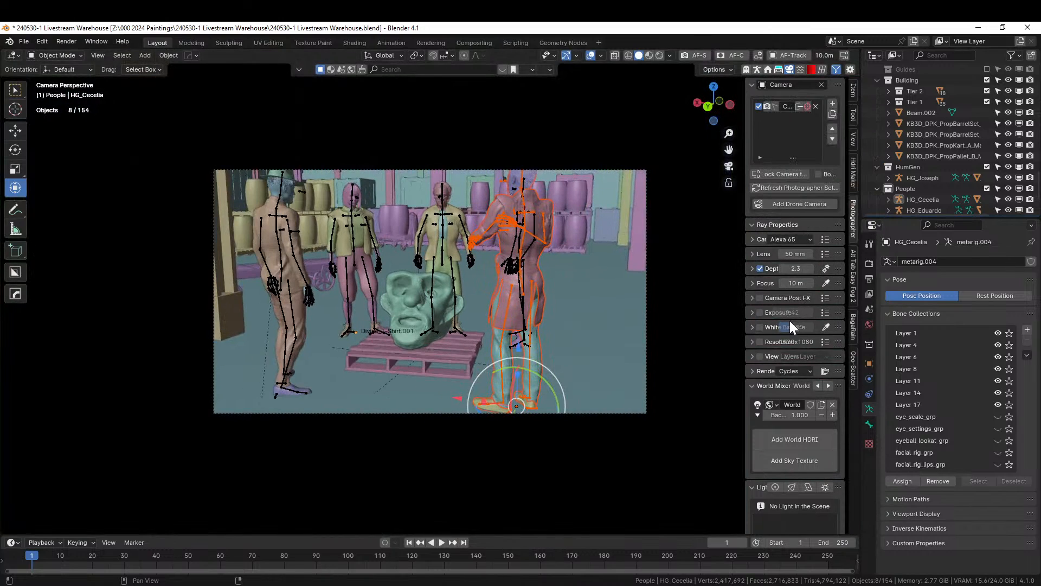
- Enable the camera's resolution override and apply the '2 39 50 of 5100' resolution preset
{"action": "left_click", "coordinate": [760, 342]}
{"action": "left_click", "coordinate": [824, 342]}
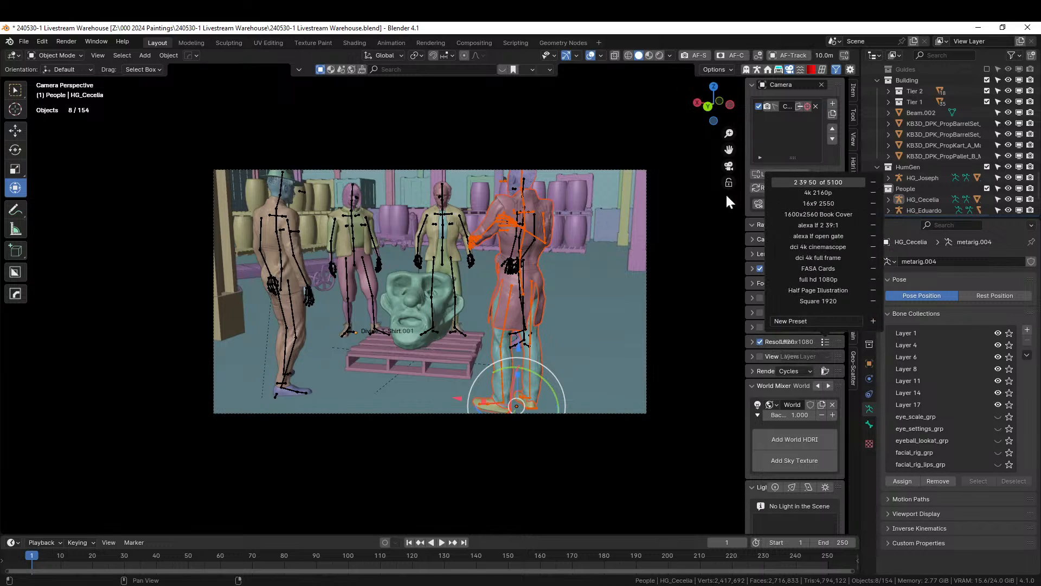
{"action": "left_click", "coordinate": [825, 182]}
- Walk the camera to a lower, wider framing of the figures around the stone head, deselect everything and save the file
{"action": "key", "text": "shift+grave"}
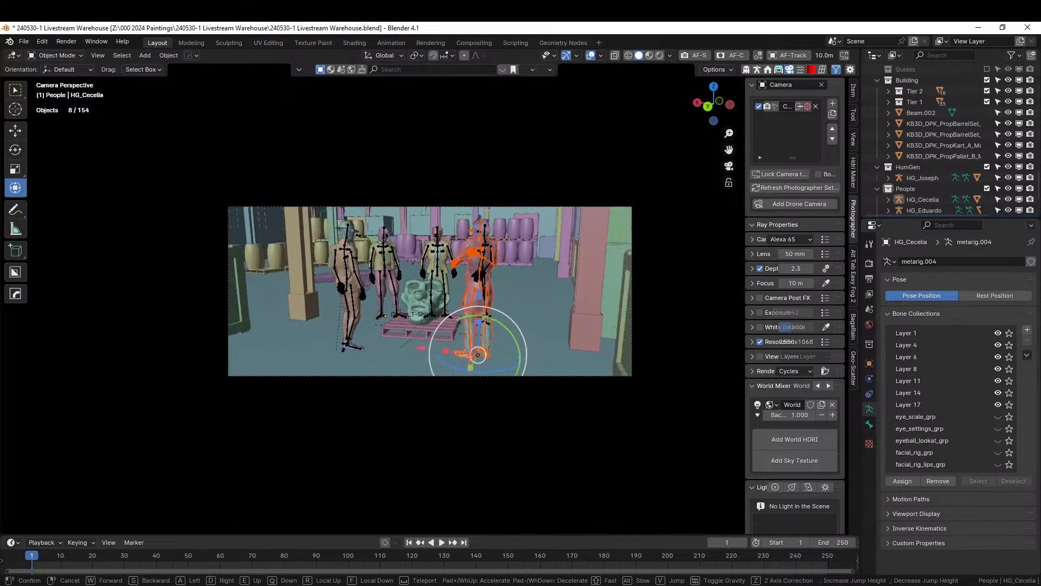
{"action": "key", "text": "q"}
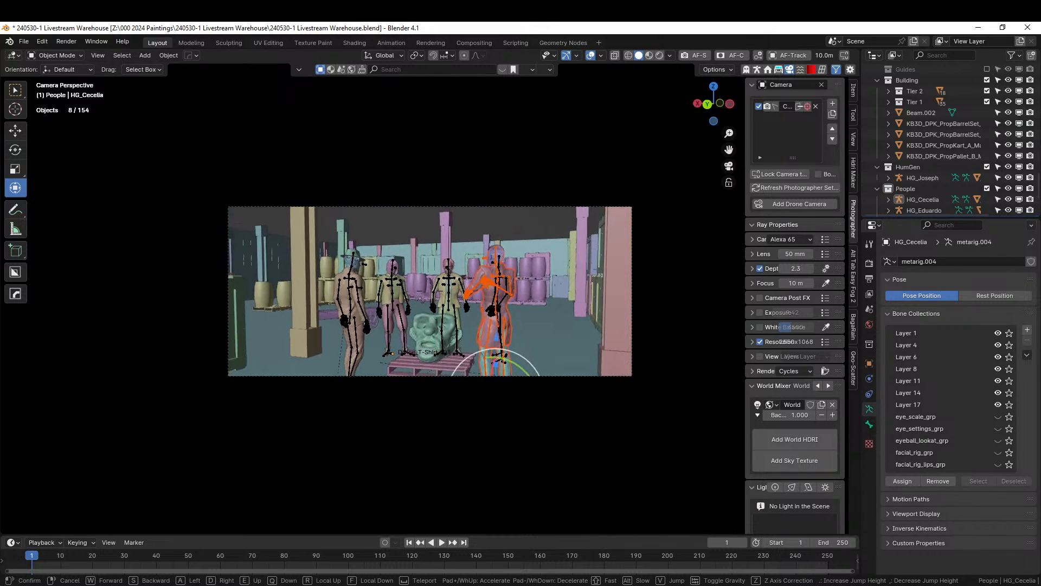
{"action": "key", "text": "w"}
{"action": "key", "text": "s"}
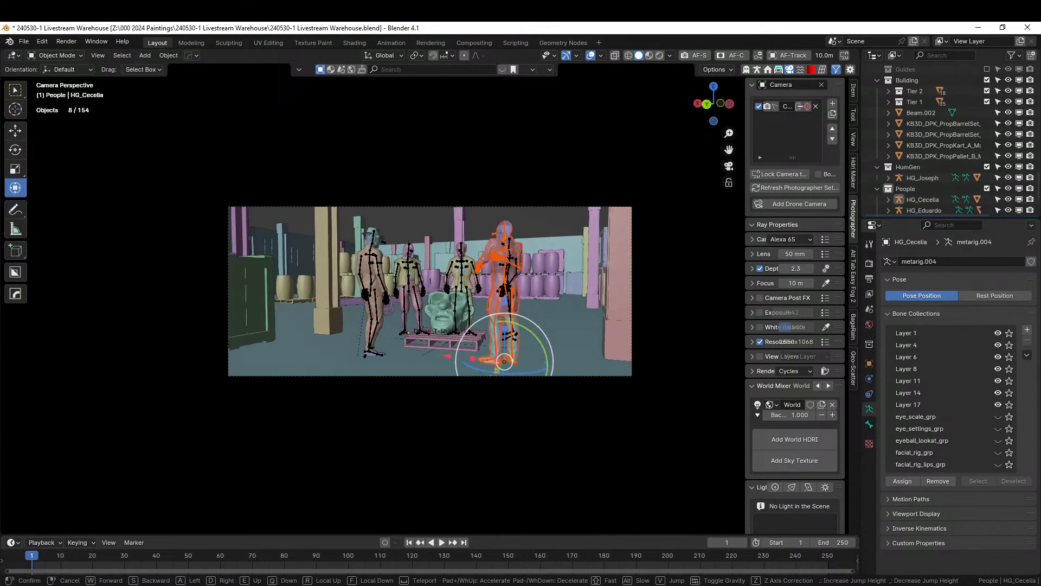
{"action": "key", "text": "w"}
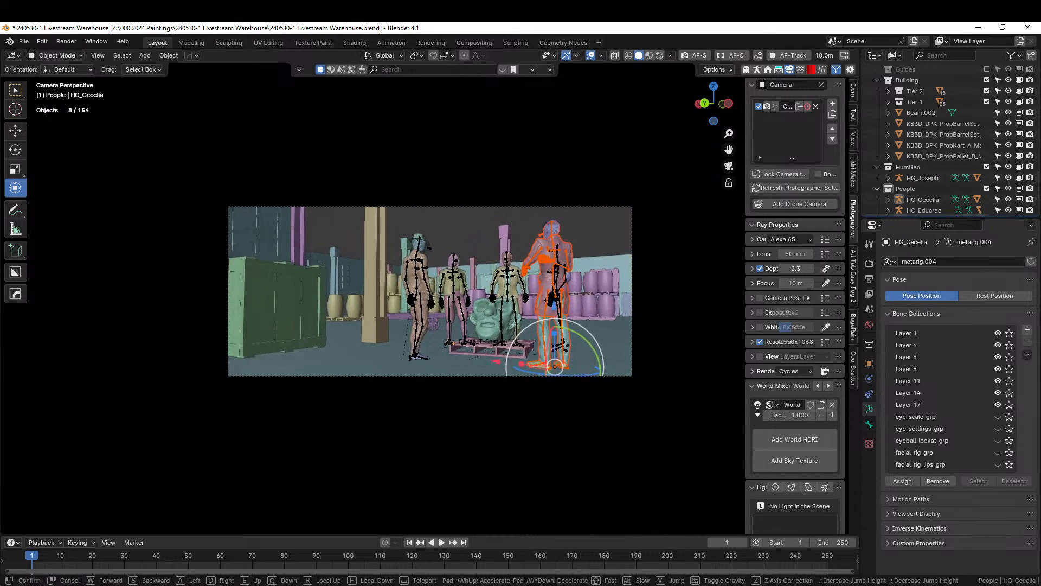
{"action": "key", "text": "e"}
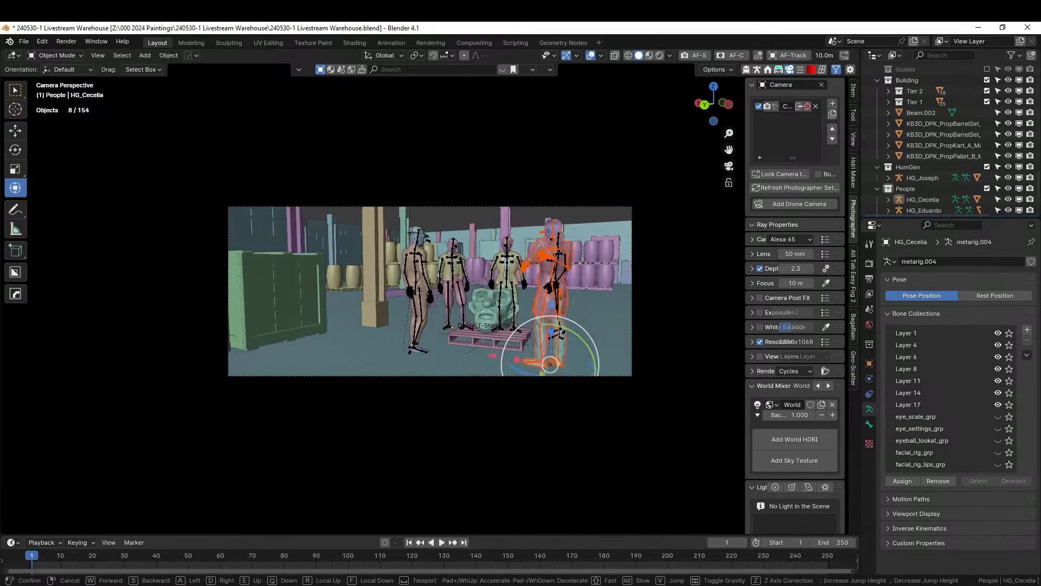
{"action": "key", "text": "d"}
{"action": "key", "text": "d"}
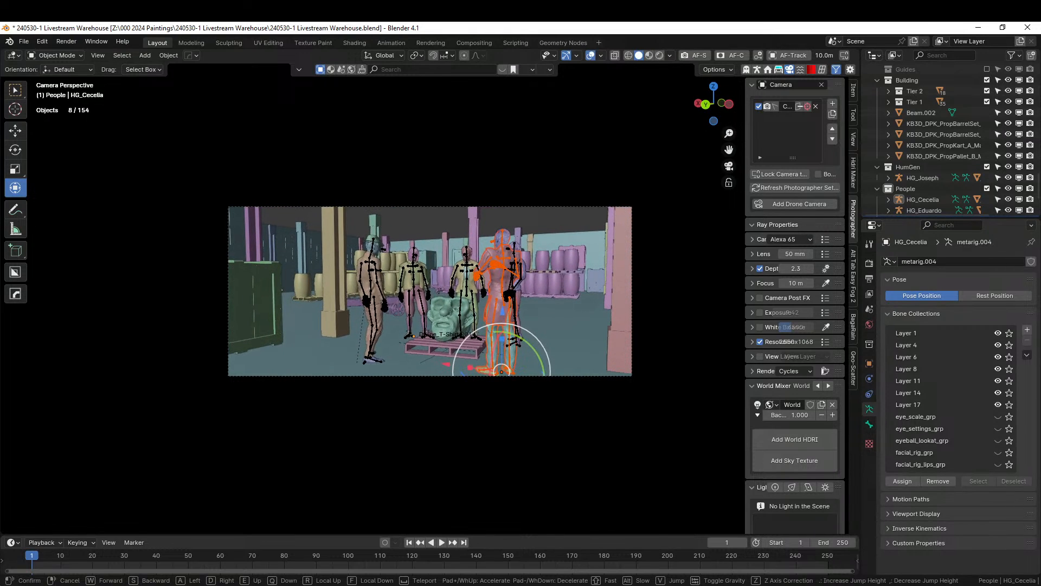
{"action": "left_click", "coordinate": [530, 274]}
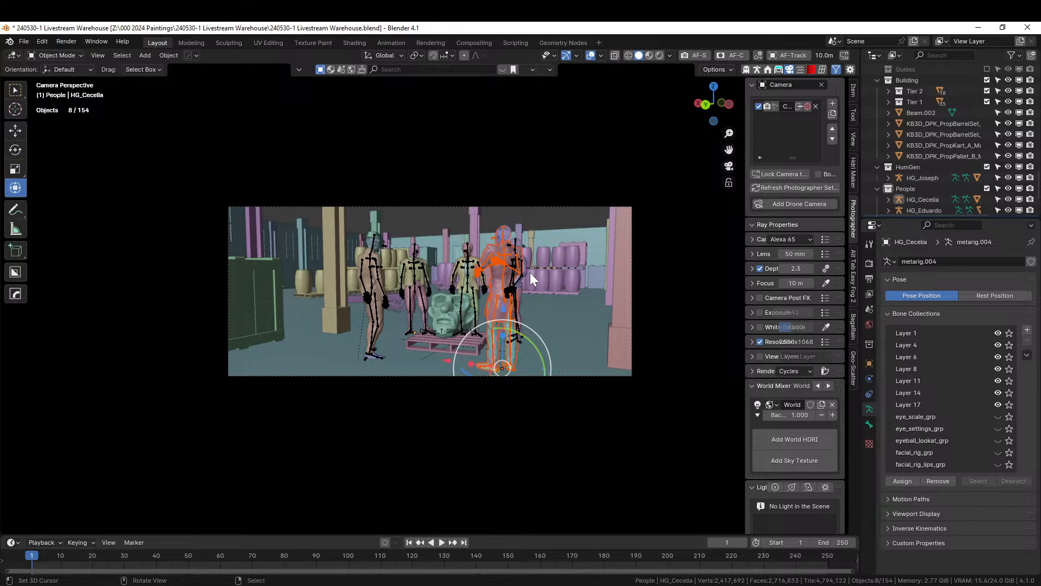
{"action": "left_click", "coordinate": [527, 152]}
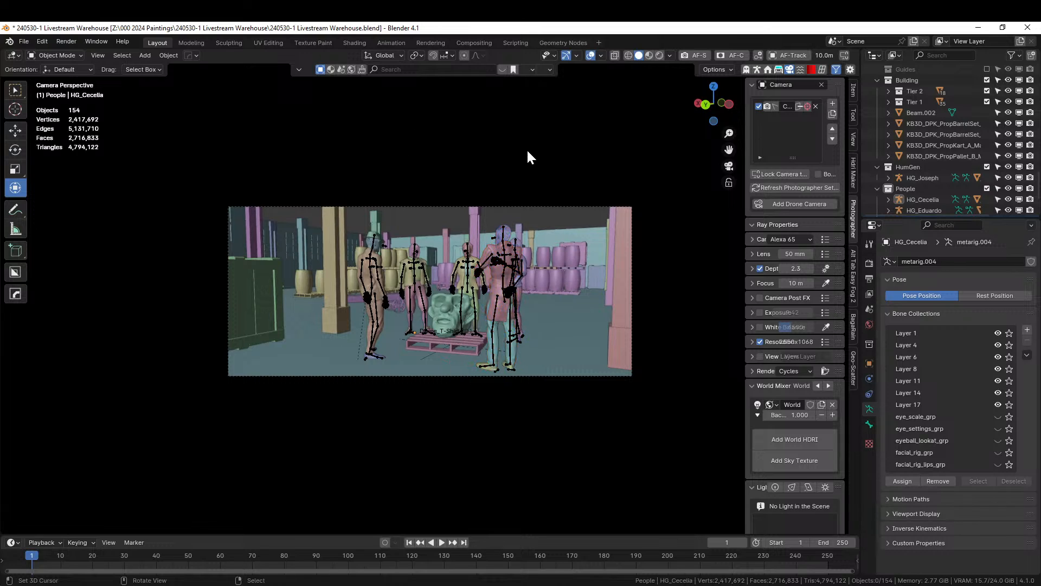
{"action": "key", "text": "ctrl+s"}
- Collapse the Geo-Scatter collection and enable the Ceiling collection in the view layer
{"action": "scroll", "coordinate": [965, 144], "scroll_direction": "up", "scroll_amount": 2}
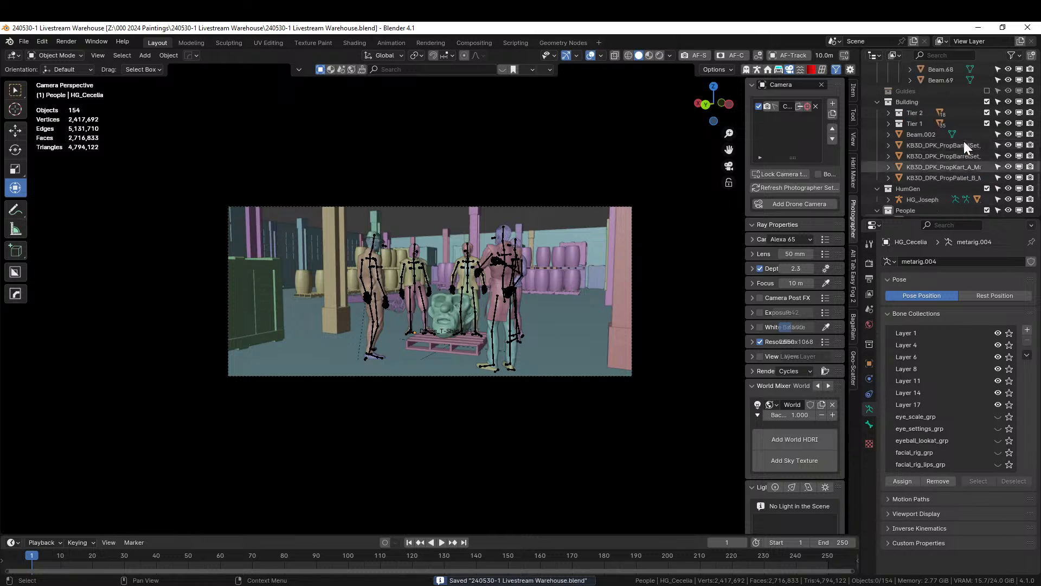
{"action": "scroll", "coordinate": [966, 163], "scroll_direction": "down", "scroll_amount": 2}
{"action": "scroll", "coordinate": [966, 164], "scroll_direction": "up", "scroll_amount": 1}
{"action": "scroll", "coordinate": [965, 164], "scroll_direction": "up", "scroll_amount": 1}
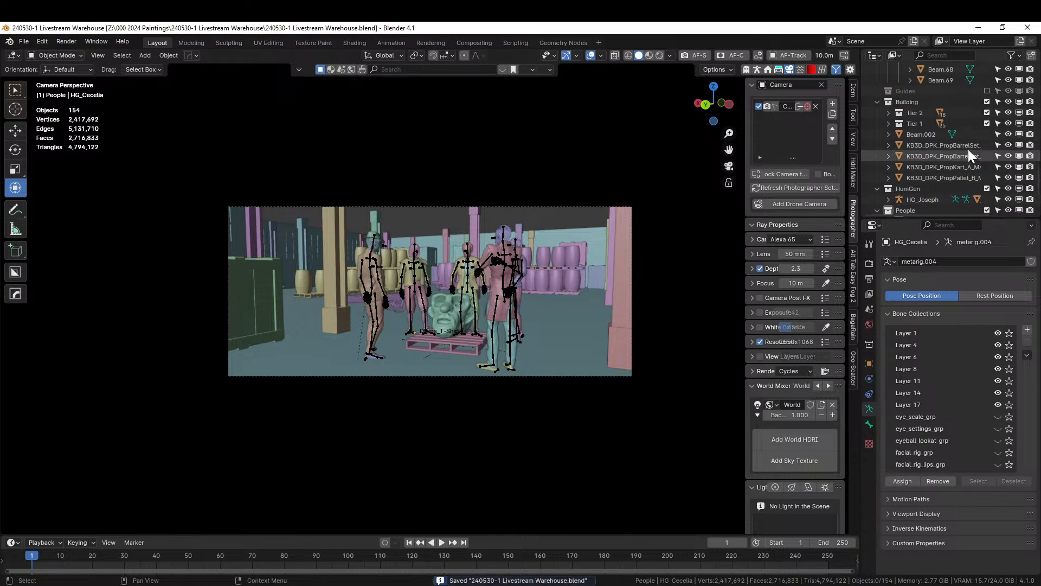
{"action": "scroll", "coordinate": [968, 149], "scroll_direction": "up", "scroll_amount": 10}
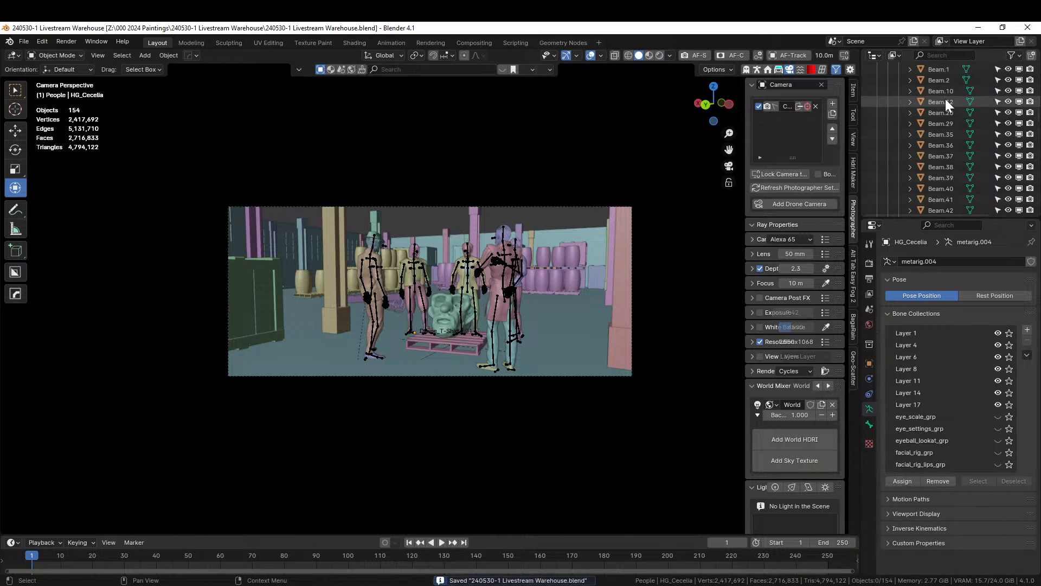
{"action": "scroll", "coordinate": [945, 99], "scroll_direction": "up", "scroll_amount": 10}
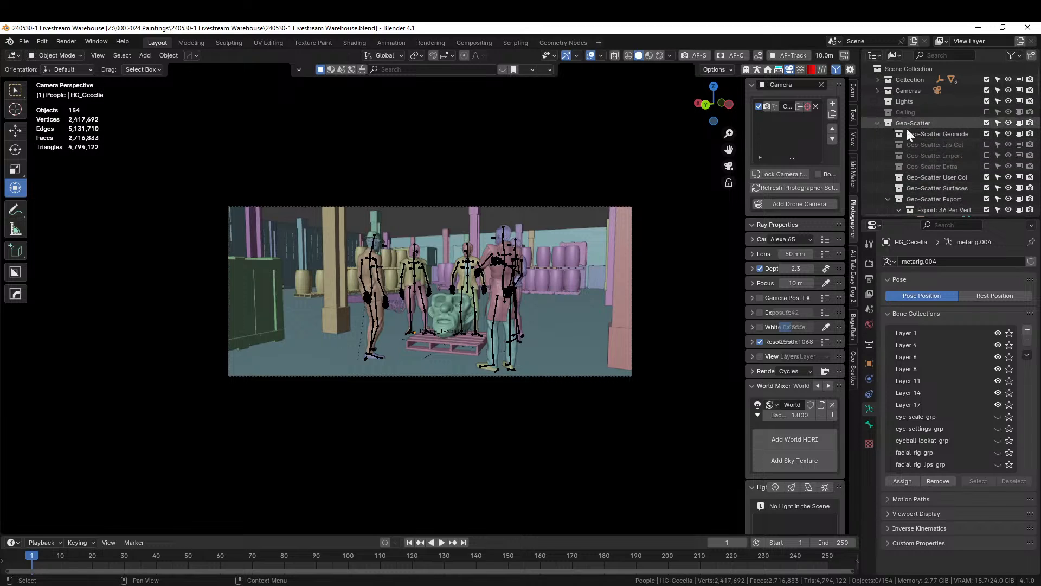
{"action": "left_click", "coordinate": [875, 123]}
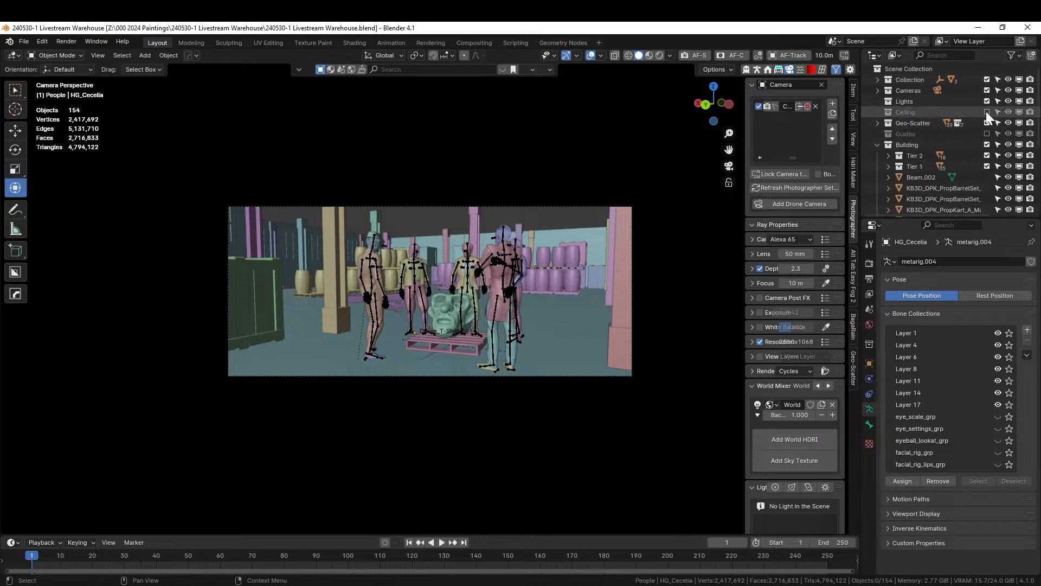
{"action": "key", "text": "ctrl+z"}
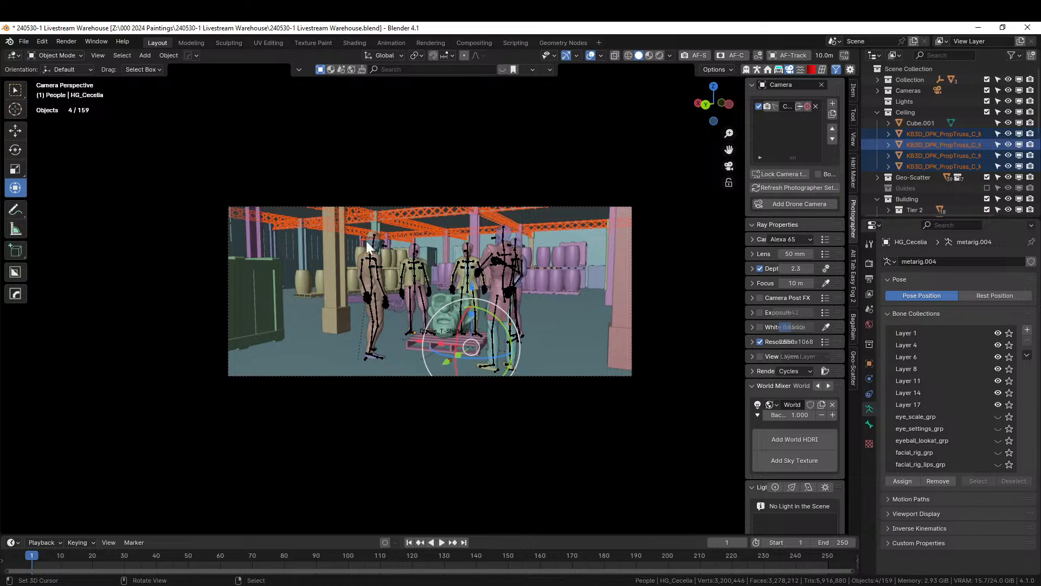
- Hide the warehouse's flat ceiling slab, Cube.001, in the viewport to expose the trusses and interior
{"action": "middle_click_drag", "start_coordinate": [373, 244], "coordinate": [430, 247]}
{"action": "scroll", "coordinate": [409, 270], "scroll_direction": "down", "scroll_amount": 5}
{"action": "scroll", "coordinate": [413, 268], "scroll_direction": "down", "scroll_amount": 5}
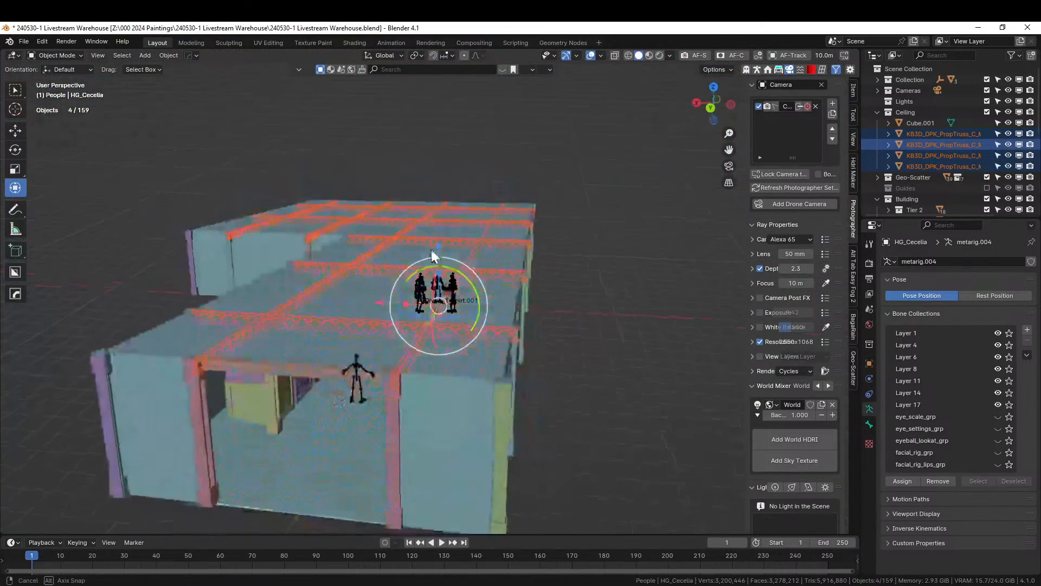
{"action": "scroll", "coordinate": [415, 272], "scroll_direction": "up", "scroll_amount": 2}
{"action": "middle_click_drag", "start_coordinate": [184, 363], "coordinate": [187, 353]}
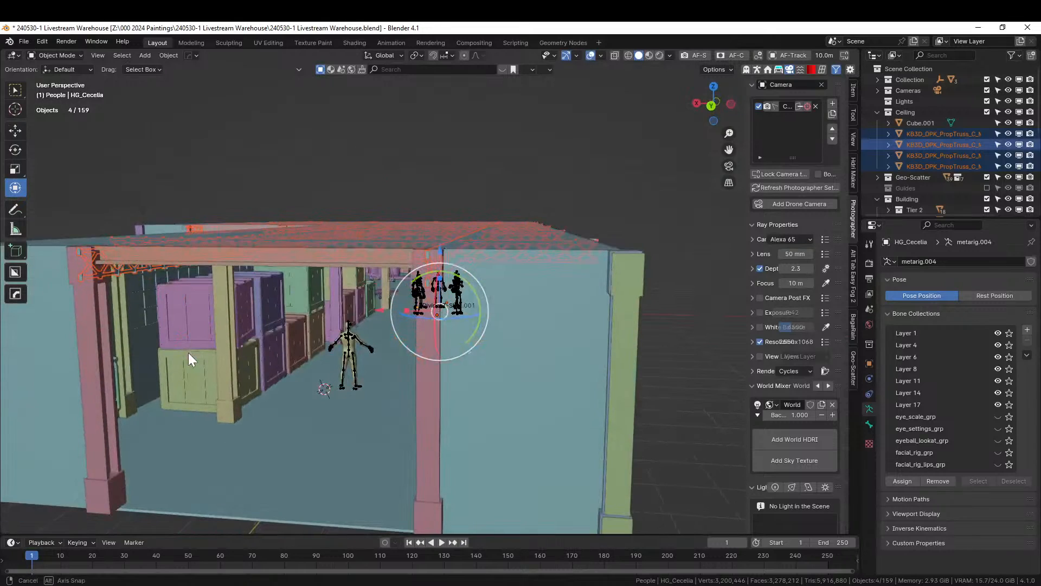
{"action": "left_click", "coordinate": [229, 327]}
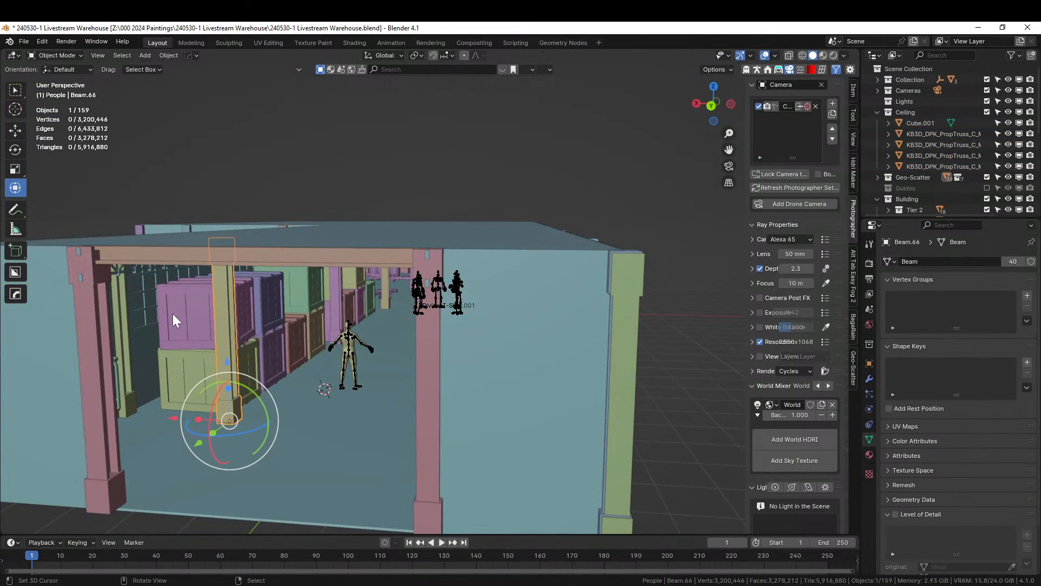
{"action": "middle_click_drag", "start_coordinate": [173, 313], "coordinate": [172, 334]}
{"action": "left_click", "coordinate": [353, 344]}
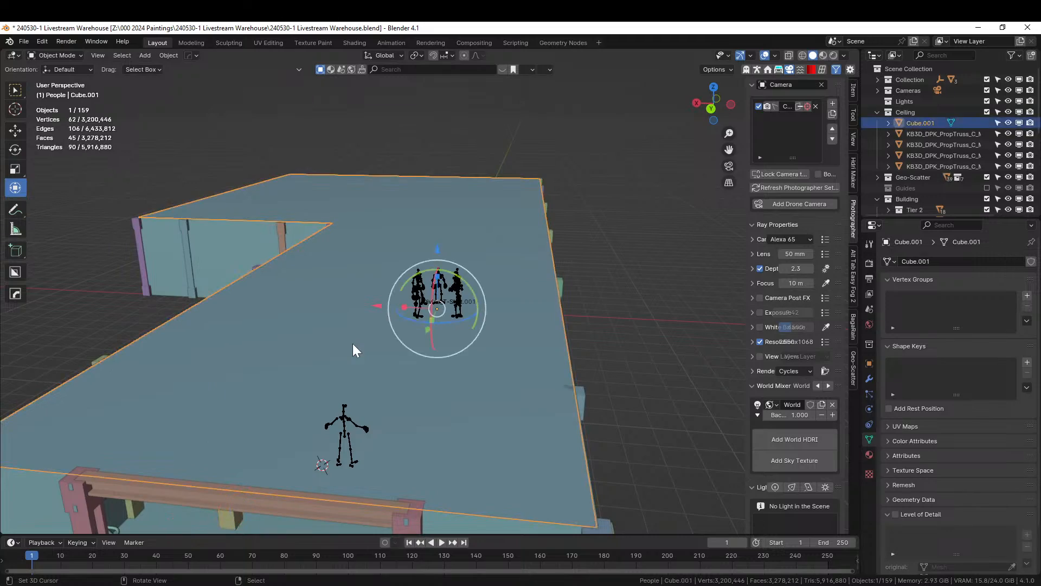
{"action": "left_click", "coordinate": [1008, 122]}
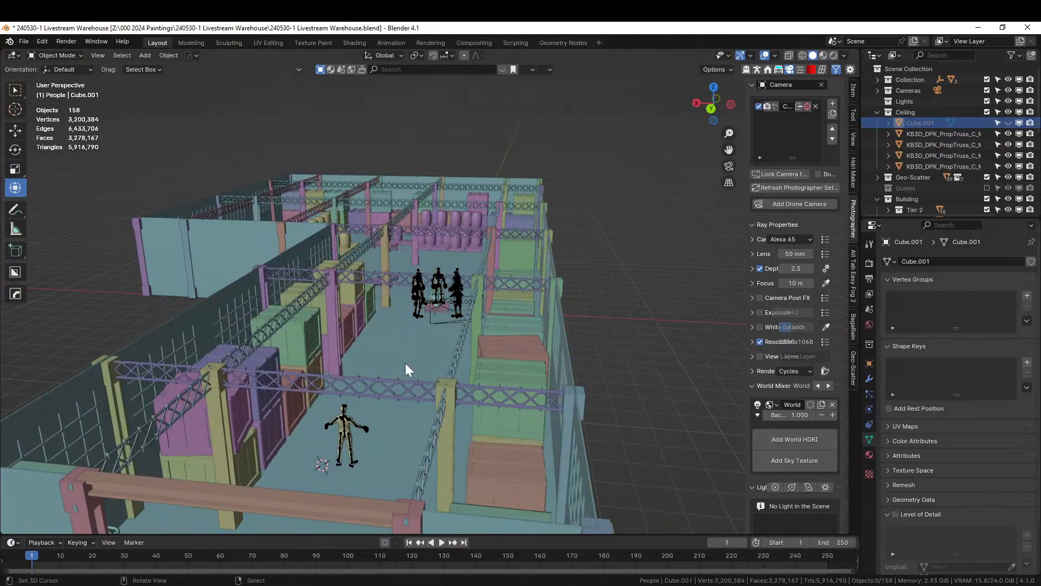
- Try to link the materials of the entrance beam, Beam.002, to the crosswise roof trusses
{"action": "middle_click_drag", "start_coordinate": [405, 362], "coordinate": [599, 296]}
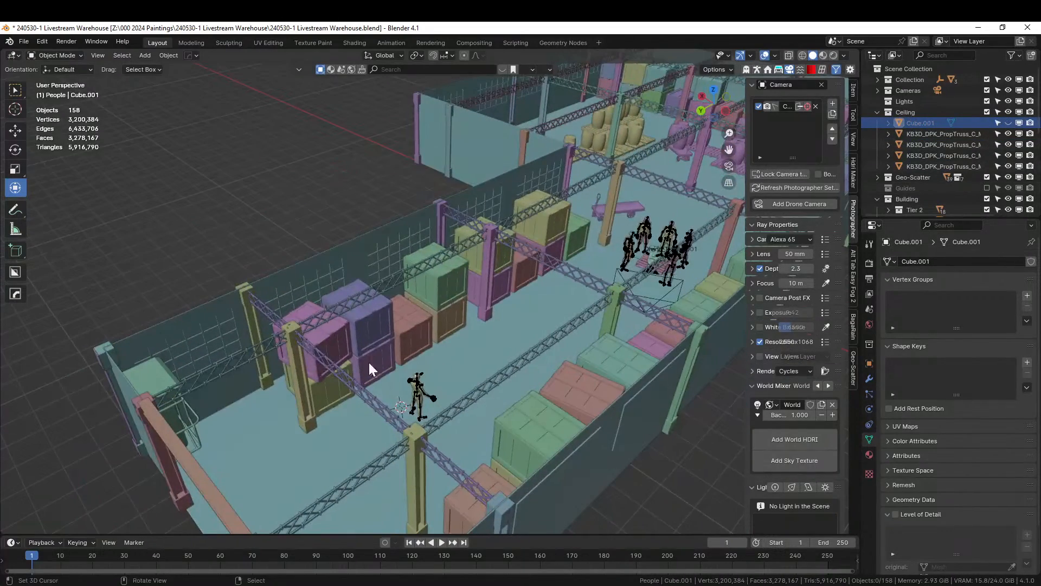
{"action": "left_click", "coordinate": [330, 367]}
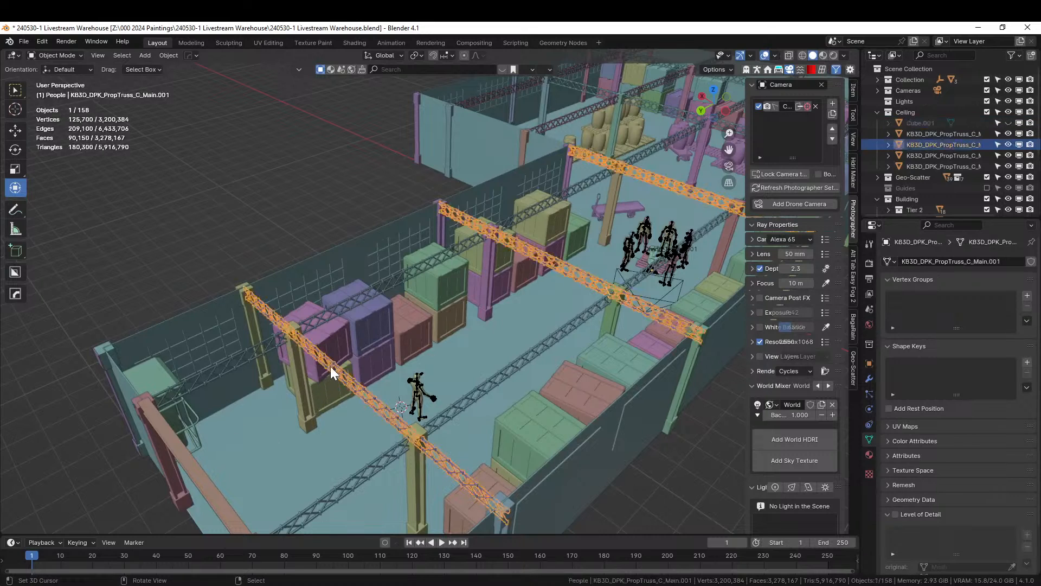
{"action": "left_click", "coordinate": [162, 454], "text": "shift"}
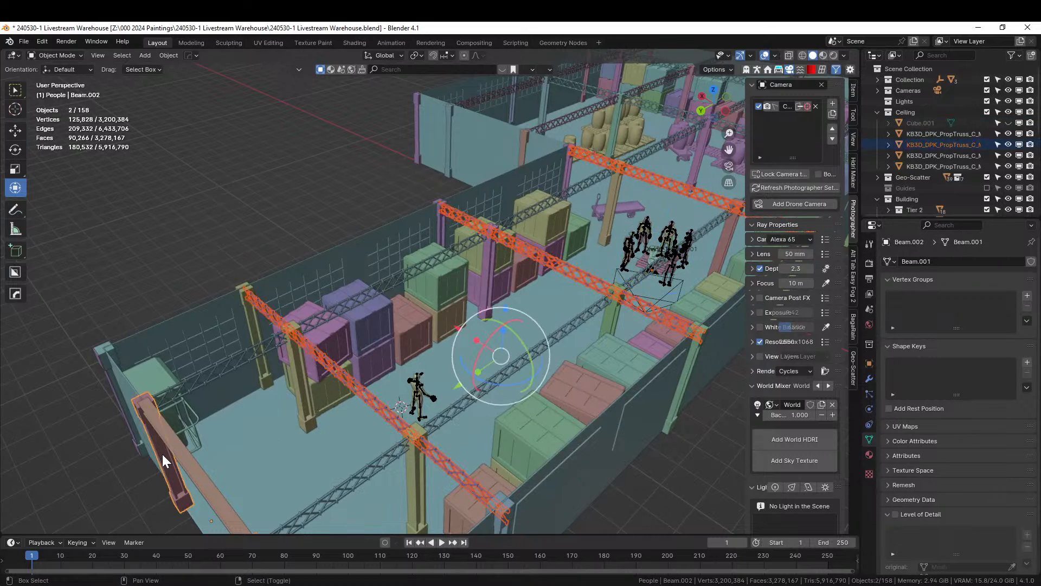
{"action": "key", "text": "ctrl+l"}
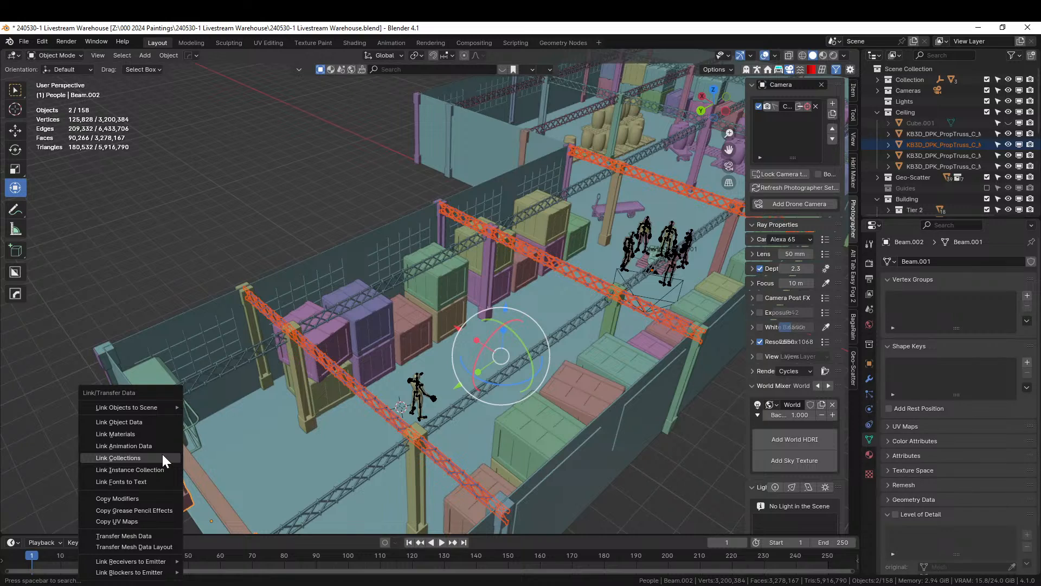
{"action": "left_click", "coordinate": [139, 434]}
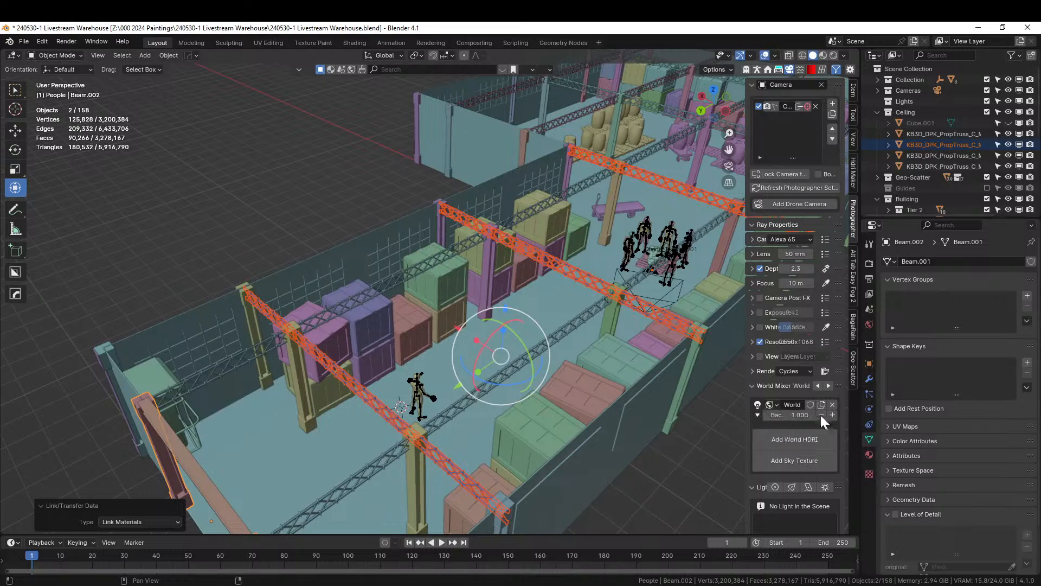
- Check the material slots of the entrance beam, the crosswise roof trusses and the yellow posts
{"action": "left_click", "coordinate": [868, 454]}
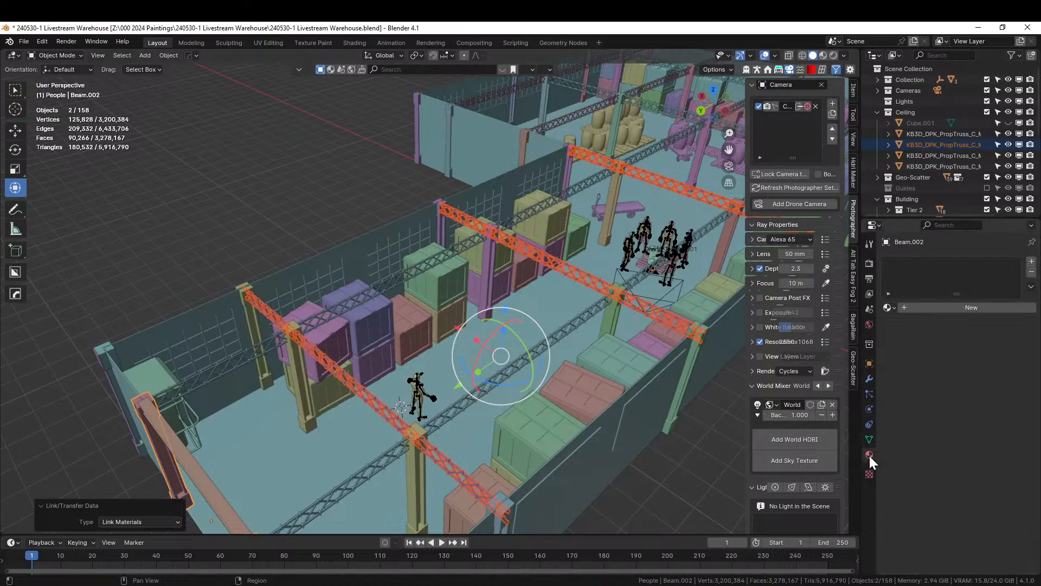
{"action": "left_click", "coordinate": [357, 383]}
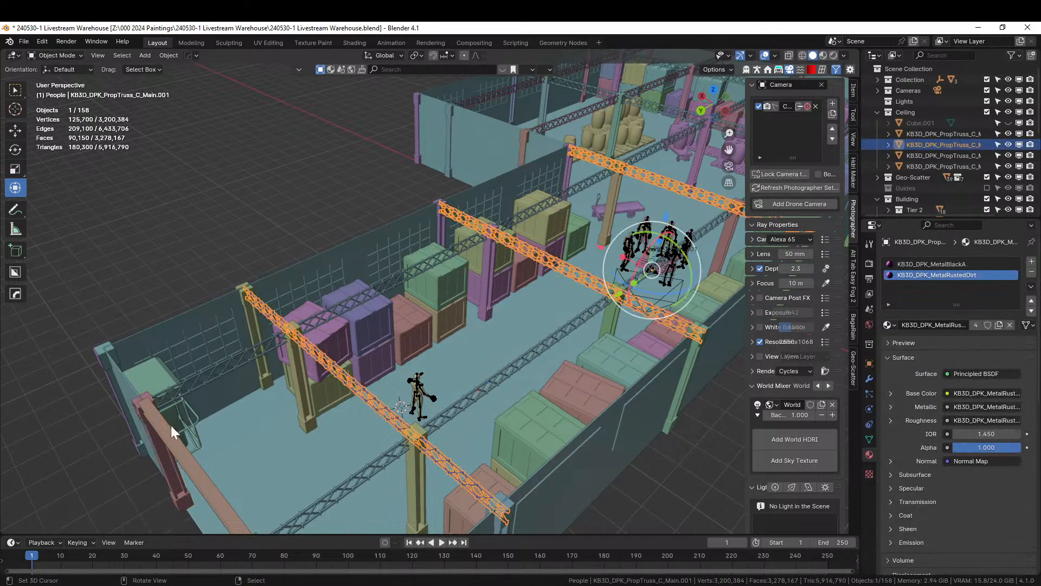
{"action": "left_click", "coordinate": [158, 443]}
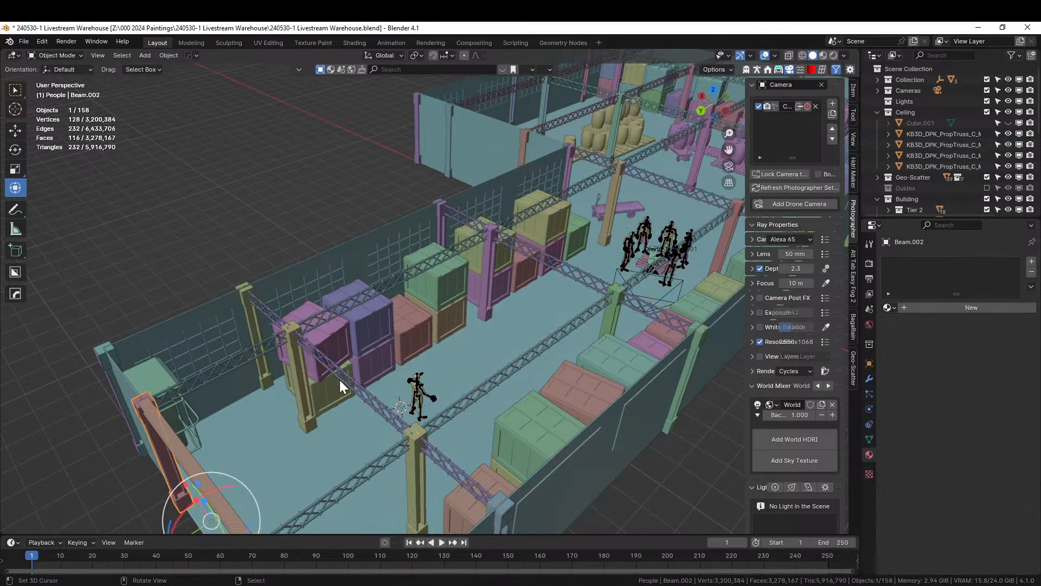
{"action": "left_click", "coordinate": [253, 314]}
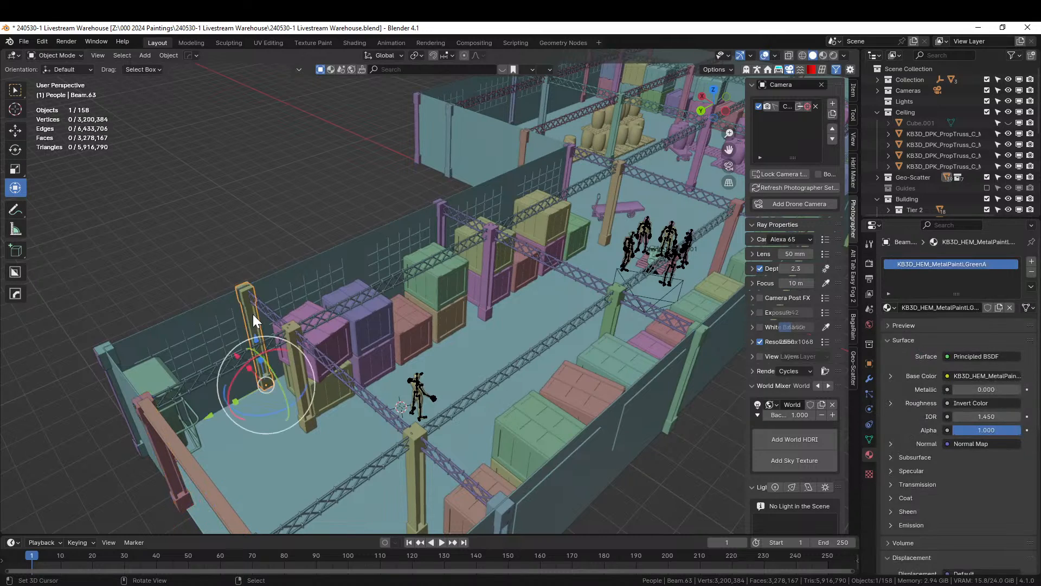
{"action": "left_click", "coordinate": [290, 365]}
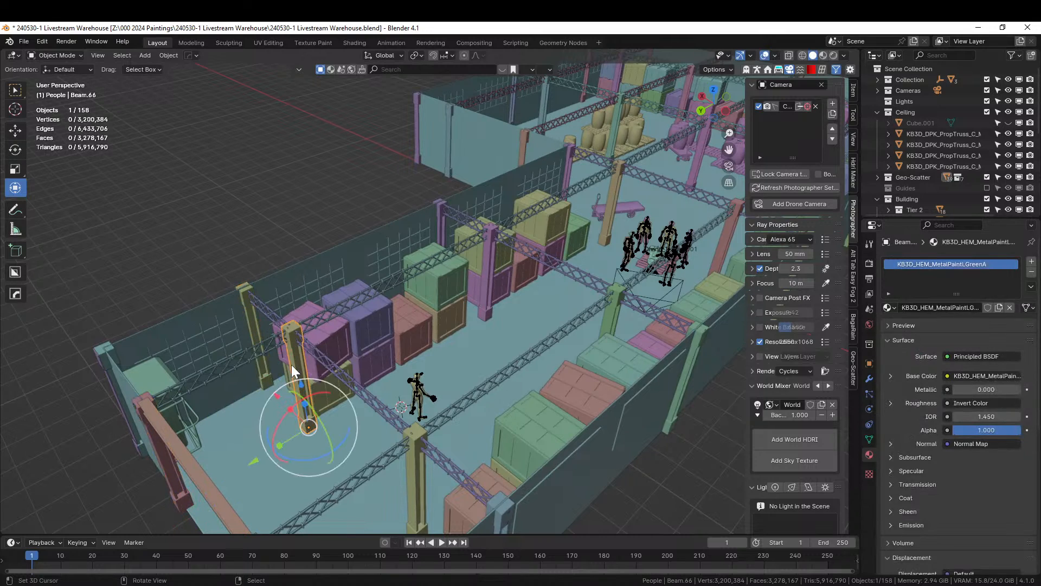
{"action": "left_click", "coordinate": [340, 369]}
{"action": "left_click", "coordinate": [334, 372]}
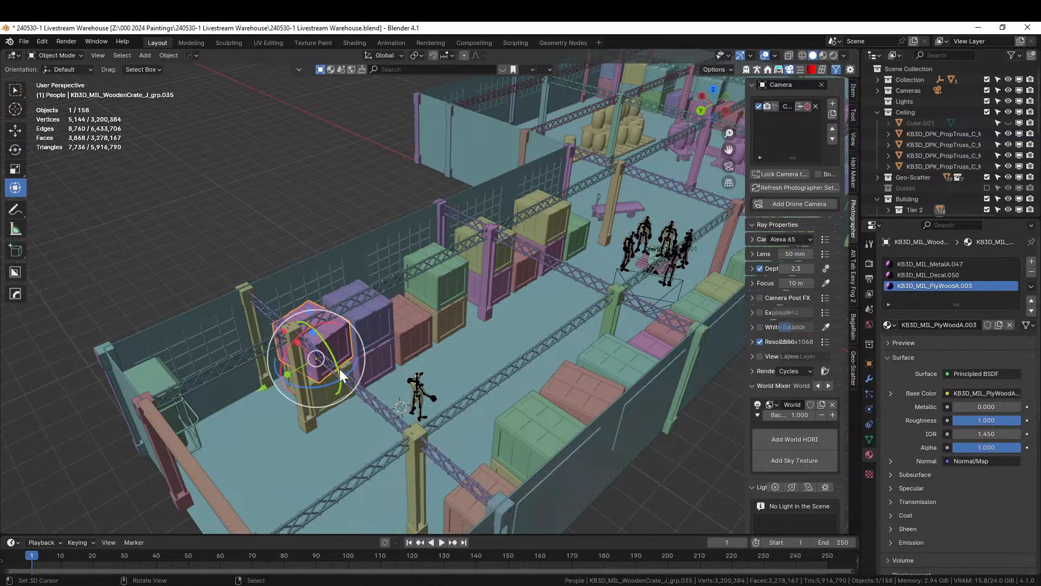
- Link the yellow post's material, KB3D_HEM_MetalPaintLGreenA, to the crosswise roof trusses over the crate area and check their material slots
{"action": "left_click", "coordinate": [339, 370]}
{"action": "left_click", "coordinate": [303, 378], "text": "shift"}
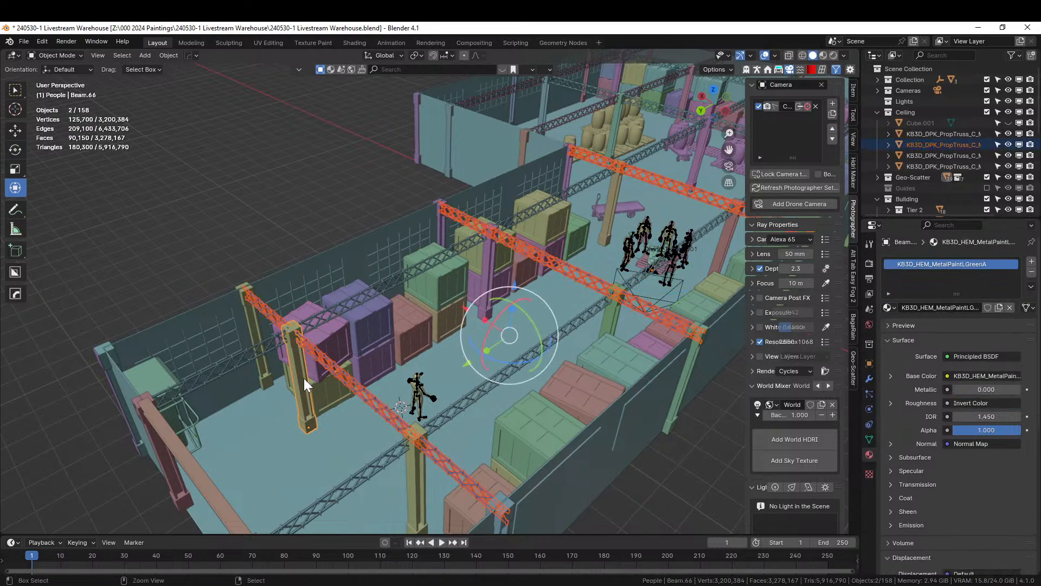
{"action": "key", "text": "ctrl+l"}
{"action": "left_click", "coordinate": [303, 377]}
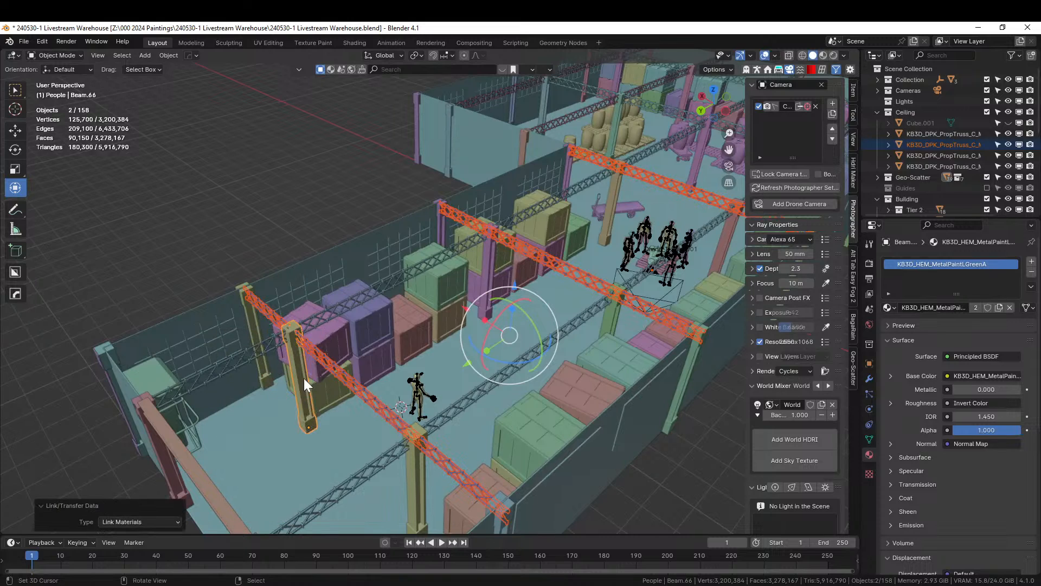
{"action": "left_click", "coordinate": [368, 396]}
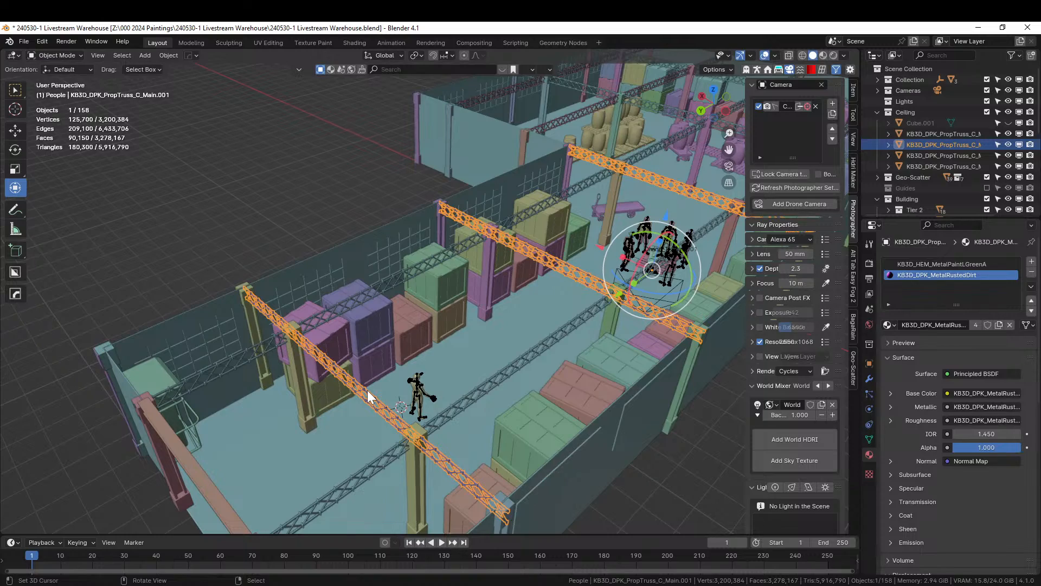
- Switch the viewport to rendered shading and inspect the materials of the trusses, posts and crates up close
{"action": "scroll", "coordinate": [367, 389], "scroll_direction": "up", "scroll_amount": 5}
{"action": "mouse_move", "coordinate": [367, 389]}
{"action": "middle_mouse_down"}
{"action": "mouse_move", "coordinate": [399, 379]}
{"action": "mouse_move", "coordinate": [391, 383]}
{"action": "middle_mouse_up"}
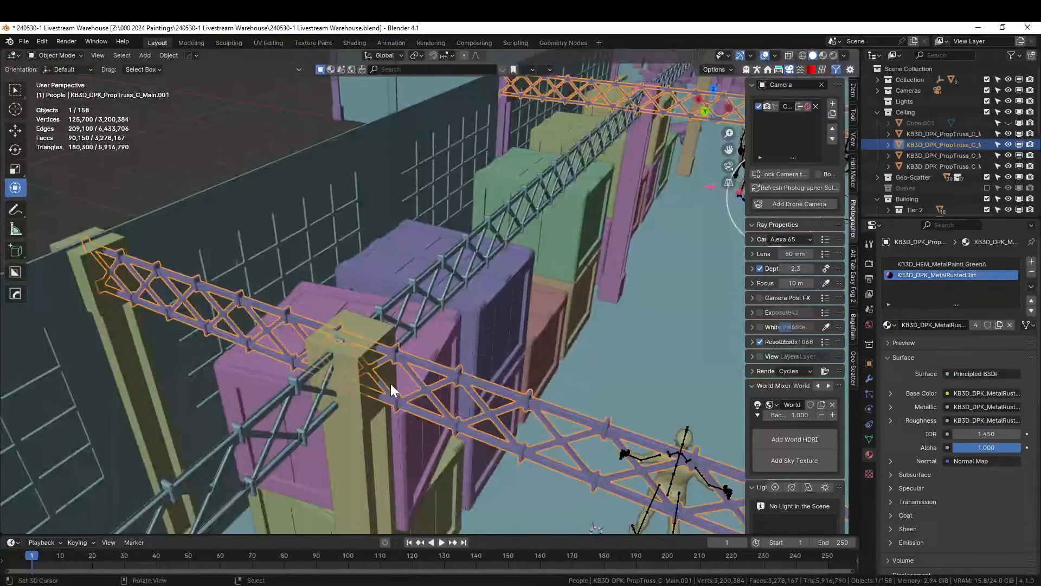
{"action": "key", "text": "z"}
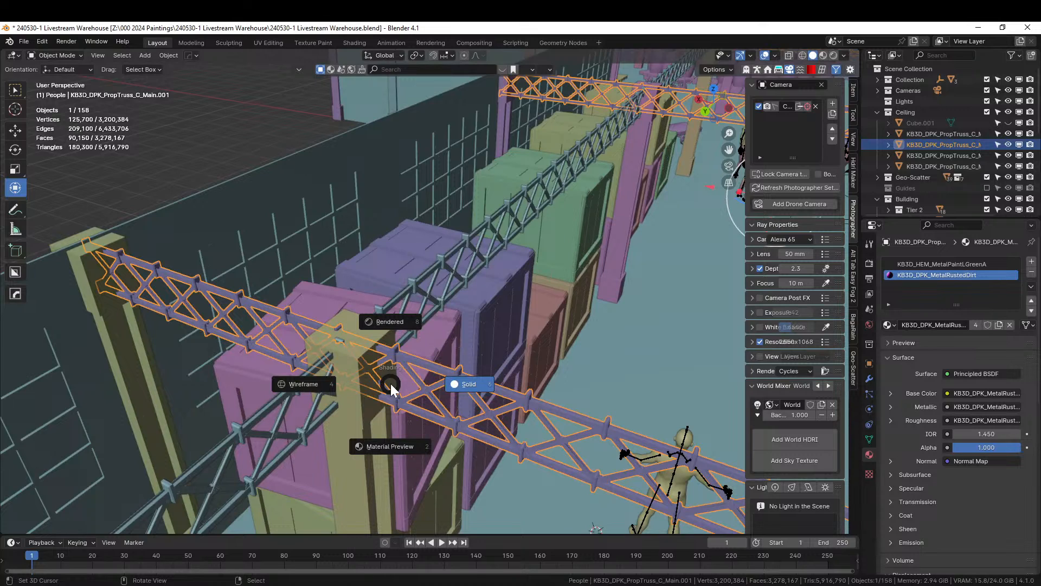
{"action": "key", "text": "8"}
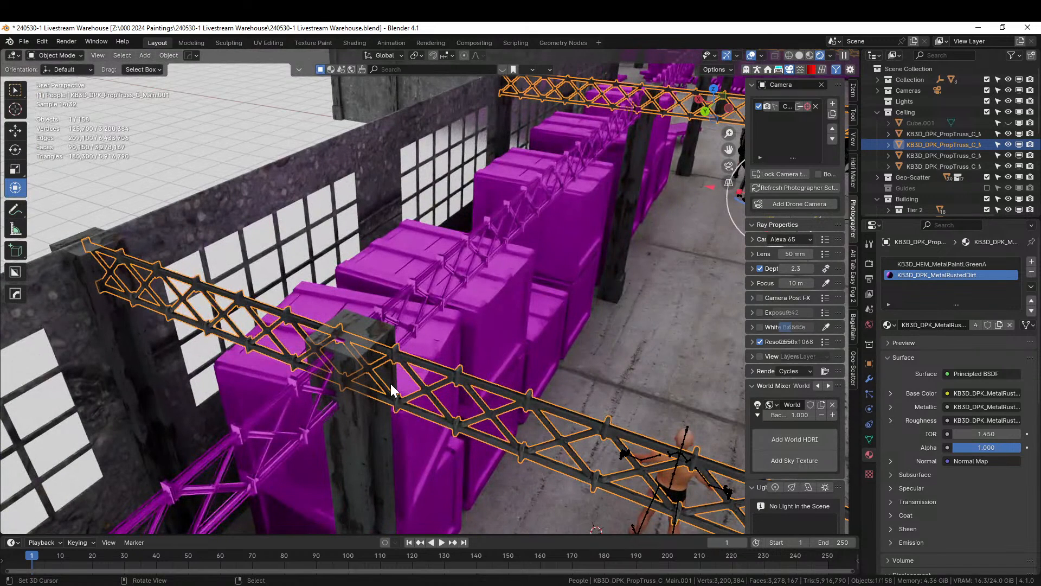
{"action": "left_click", "coordinate": [580, 355]}
{"action": "scroll", "coordinate": [580, 355], "scroll_direction": "down", "scroll_amount": 3}
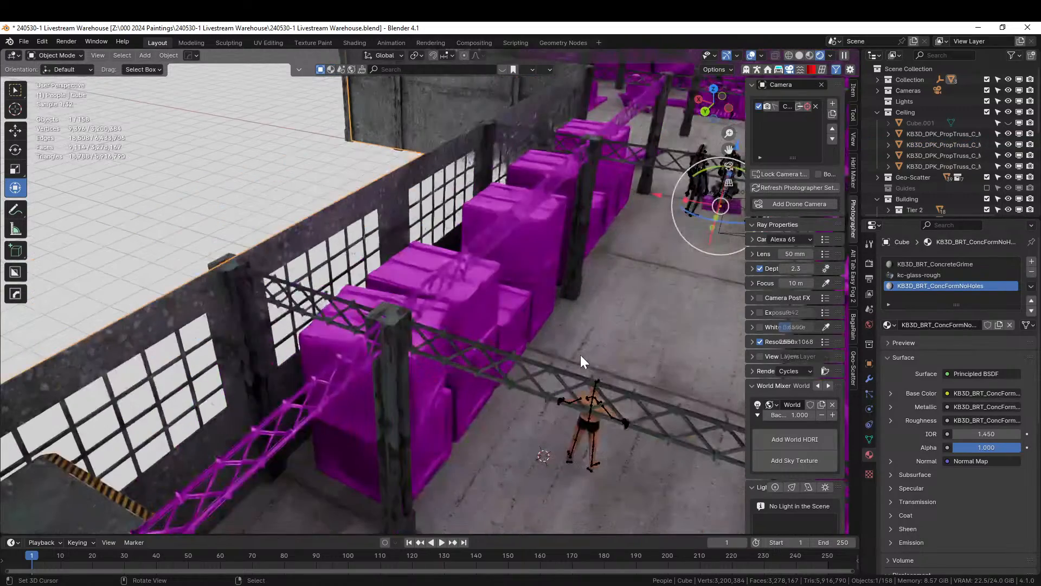
{"action": "middle_click_drag", "start_coordinate": [579, 353], "coordinate": [554, 356]}
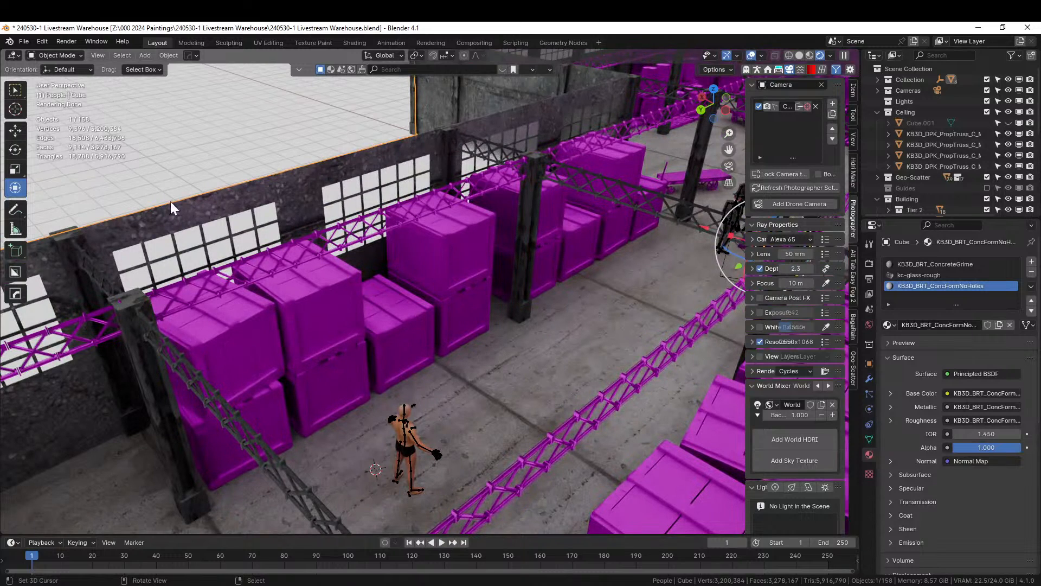
- Save the warehouse file and start Find Missing Files for the external data
{"action": "key", "text": "ctrl+s"}
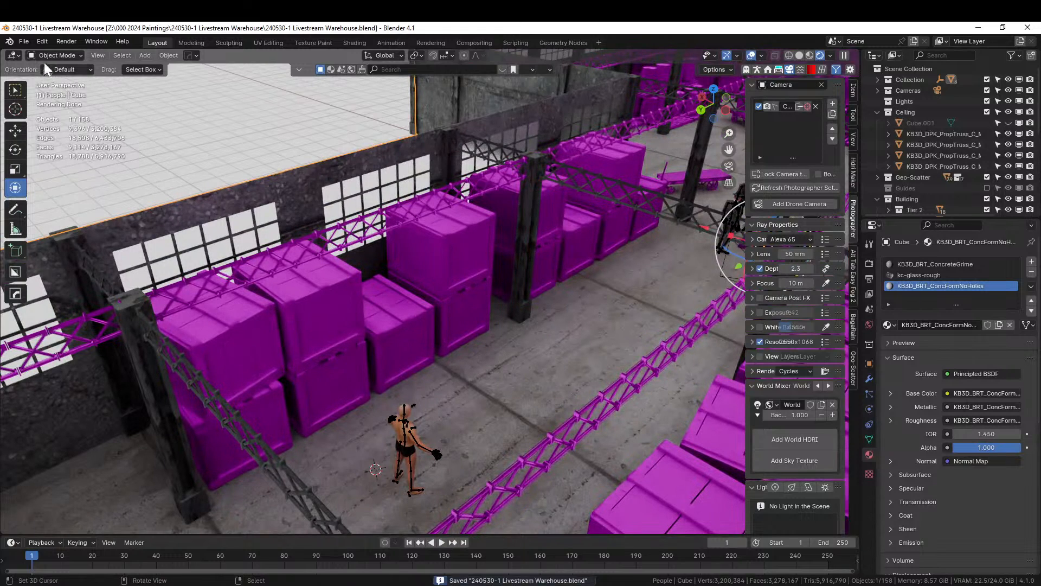
{"action": "left_click", "coordinate": [27, 42]}
{"action": "mouse_move", "coordinate": [51, 197]}
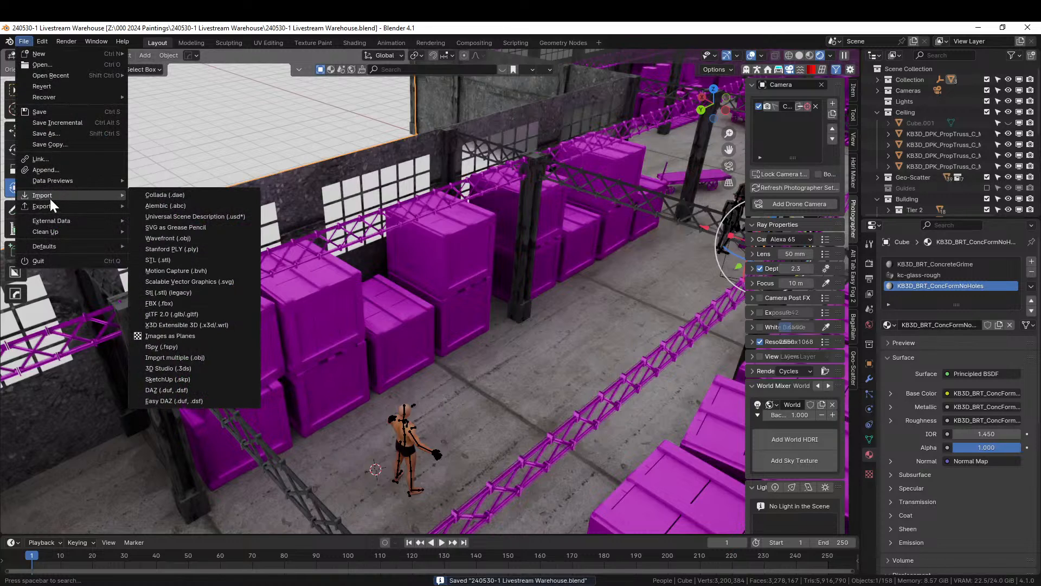
{"action": "mouse_move", "coordinate": [49, 221]}
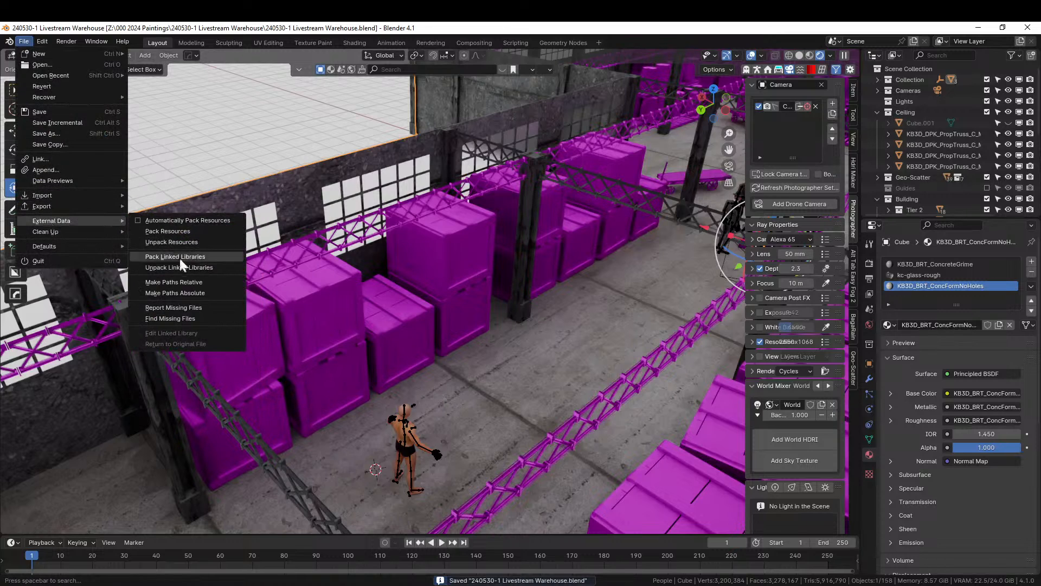
{"action": "left_click", "coordinate": [177, 319]}
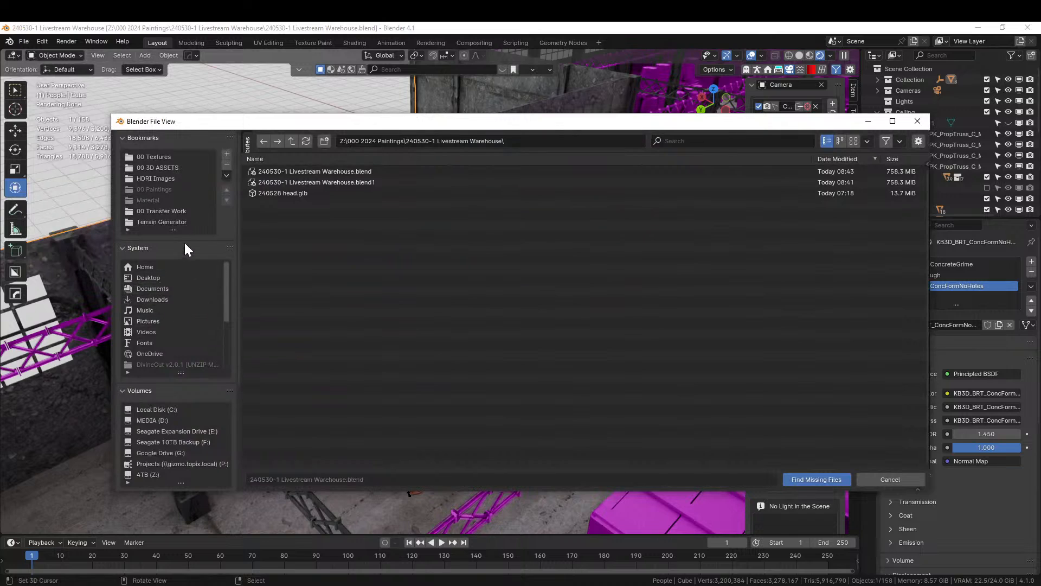
- Search the kb3d_dieselpunk.png.2k folder of Kitbash3d - Dieselpunk in 00 3D ASSETS for the missing textures and save the file
{"action": "left_click", "coordinate": [165, 167]}
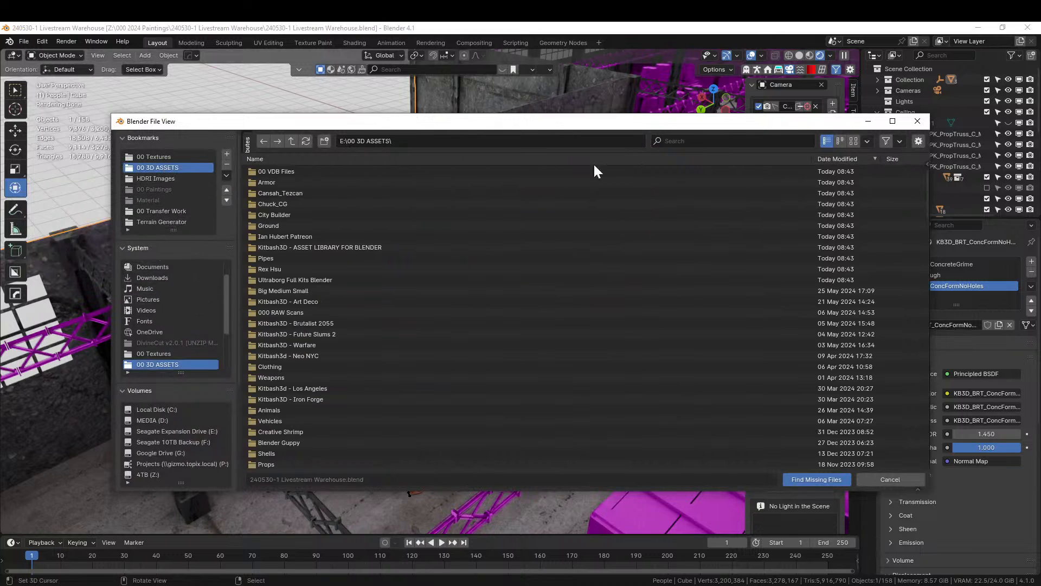
{"action": "left_click", "coordinate": [753, 143]}
{"action": "type", "text": "die"}
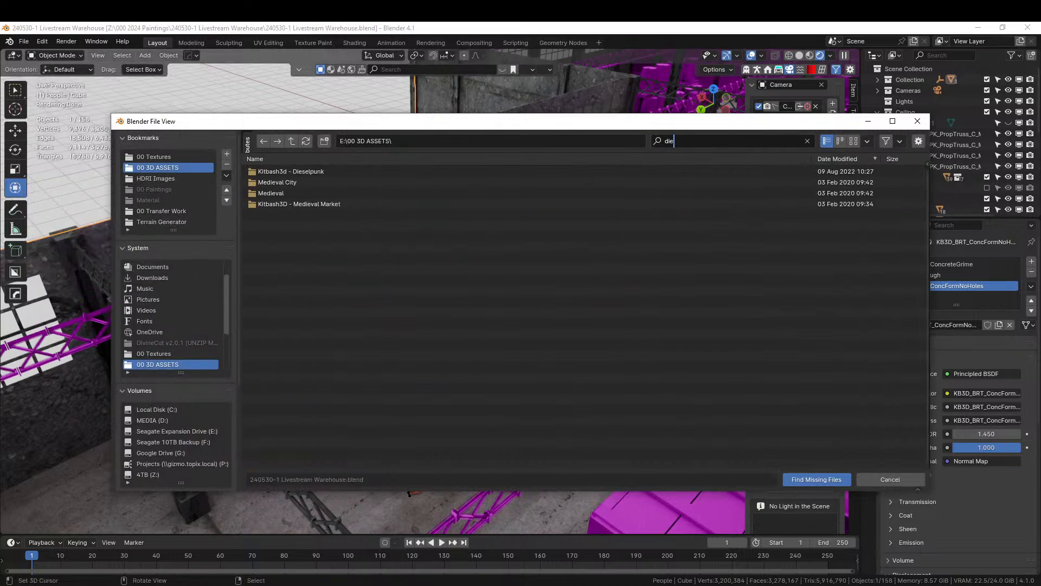
{"action": "double_click", "coordinate": [313, 172]}
{"action": "double_click", "coordinate": [308, 184]}
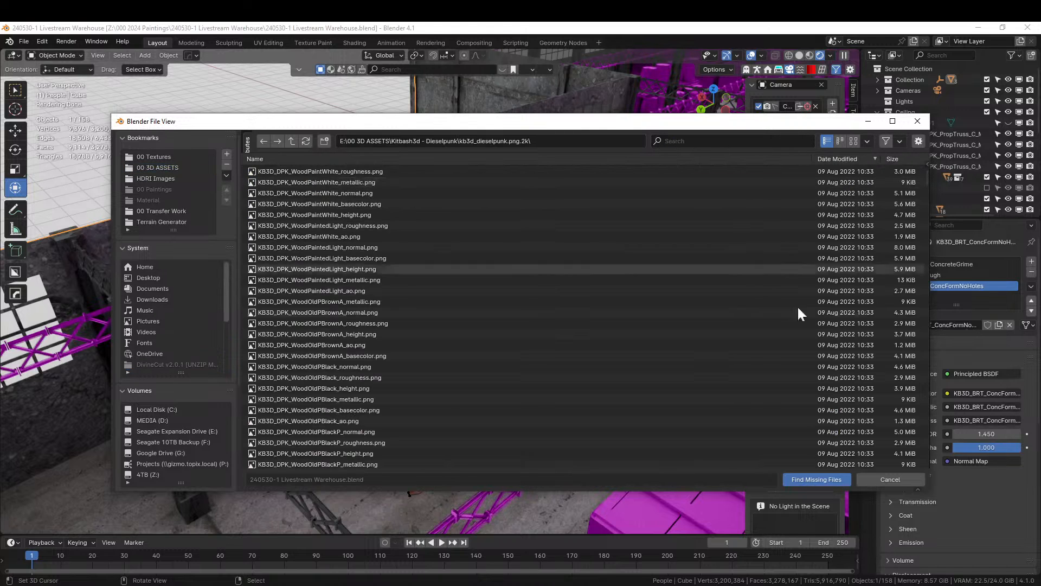
{"action": "left_click", "coordinate": [825, 480]}
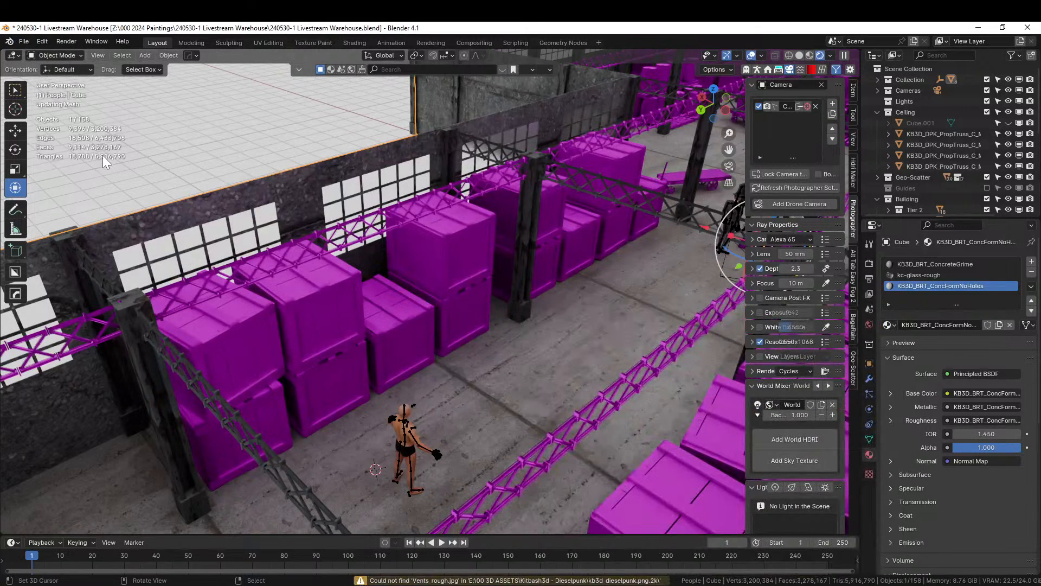
{"action": "key", "text": "ctrl+s"}
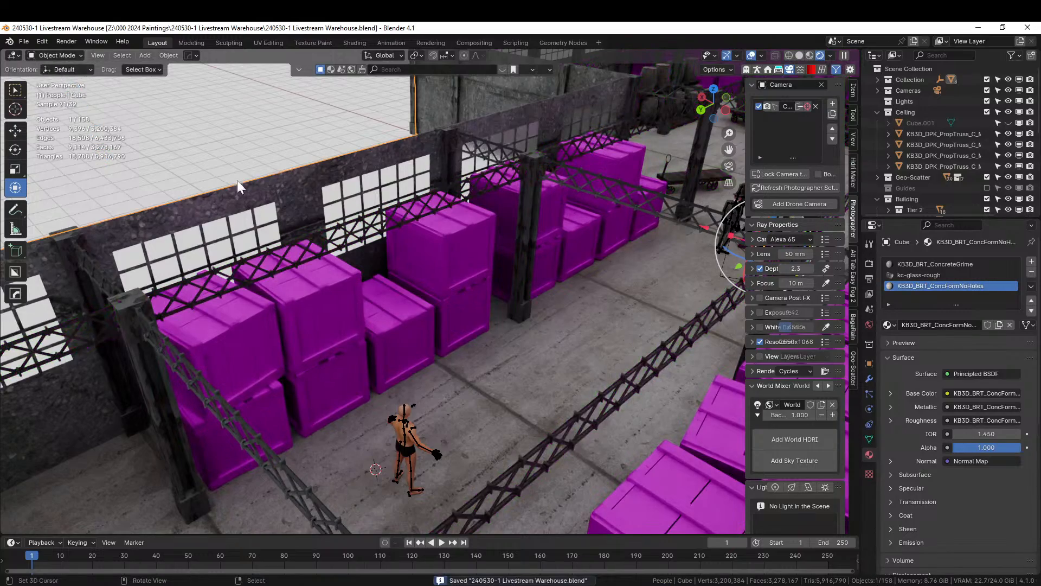
- Link the materials of the crosswise trusses over the crate area to the lengthwise trusses there, check their slots and deselect everything
{"action": "scroll", "coordinate": [457, 315], "scroll_direction": "up", "scroll_amount": 4}
{"action": "scroll", "coordinate": [457, 315], "scroll_direction": "down", "scroll_amount": 4}
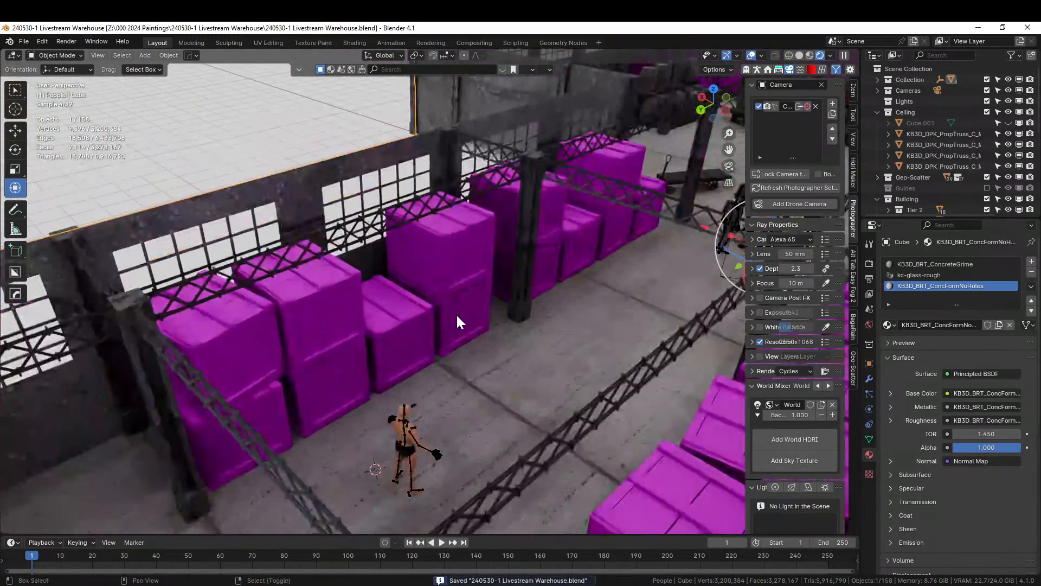
{"action": "middle_click_drag", "start_coordinate": [456, 313], "coordinate": [454, 265], "text": "shift"}
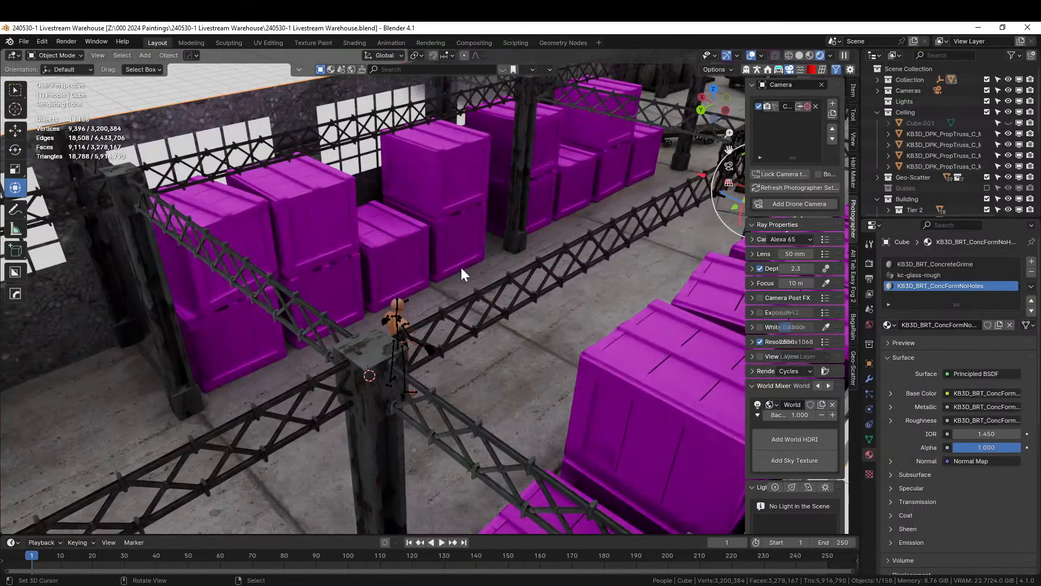
{"action": "middle_click_drag", "start_coordinate": [461, 268], "coordinate": [467, 271]}
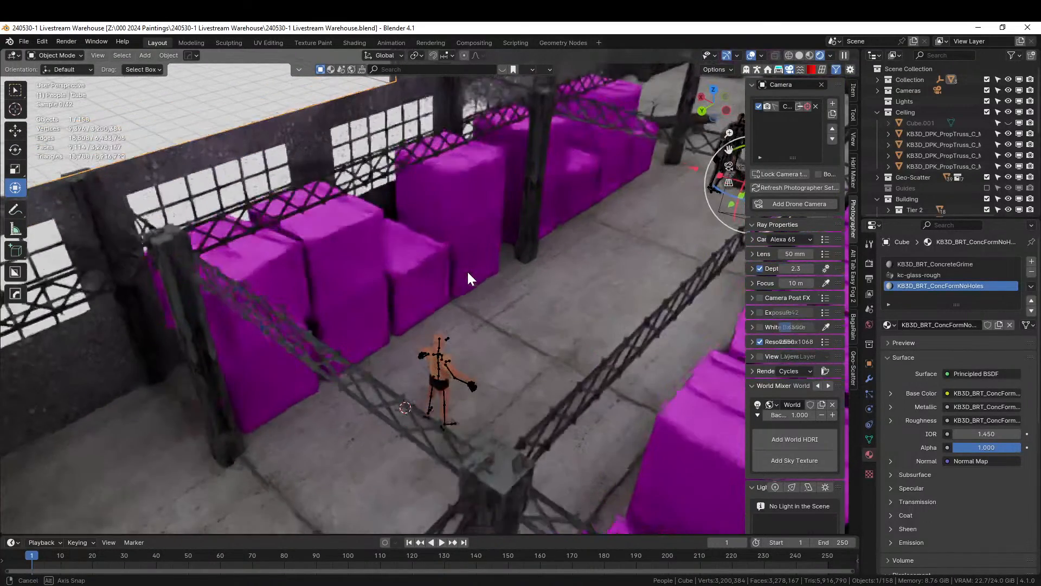
{"action": "left_click", "coordinate": [254, 204]}
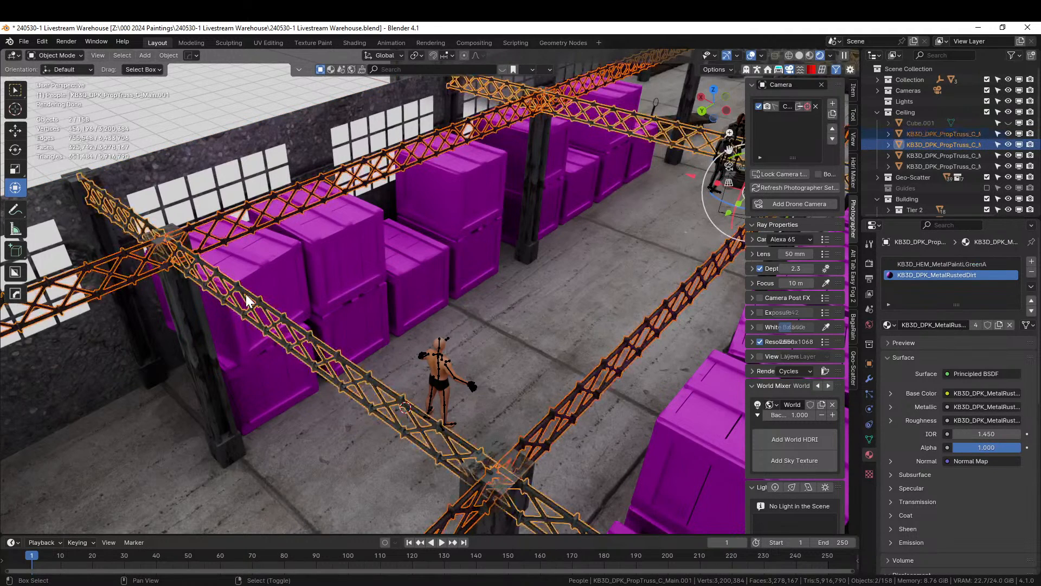
{"action": "key", "text": "ctrl+l"}
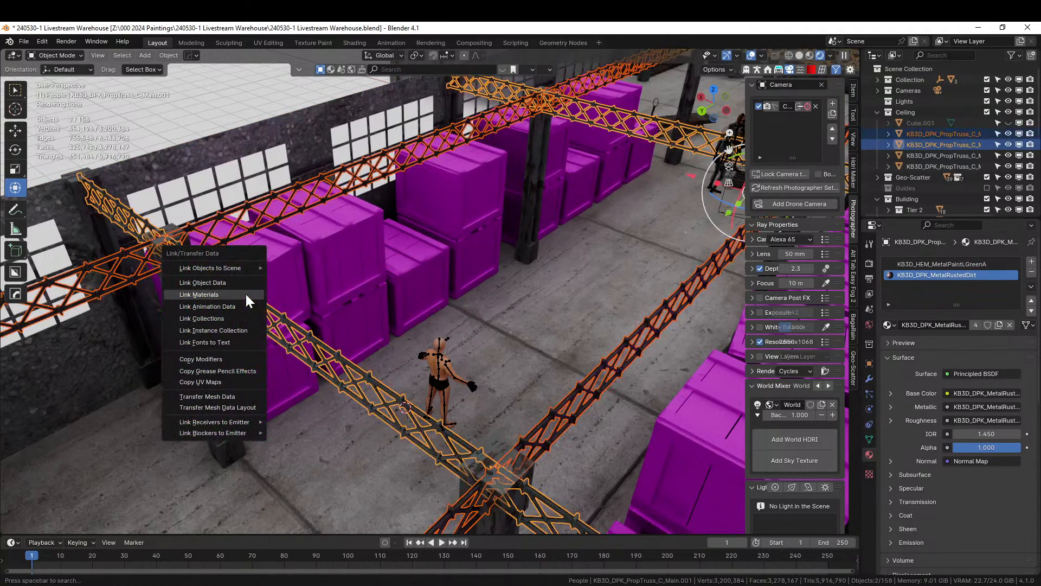
{"action": "left_click", "coordinate": [246, 295]}
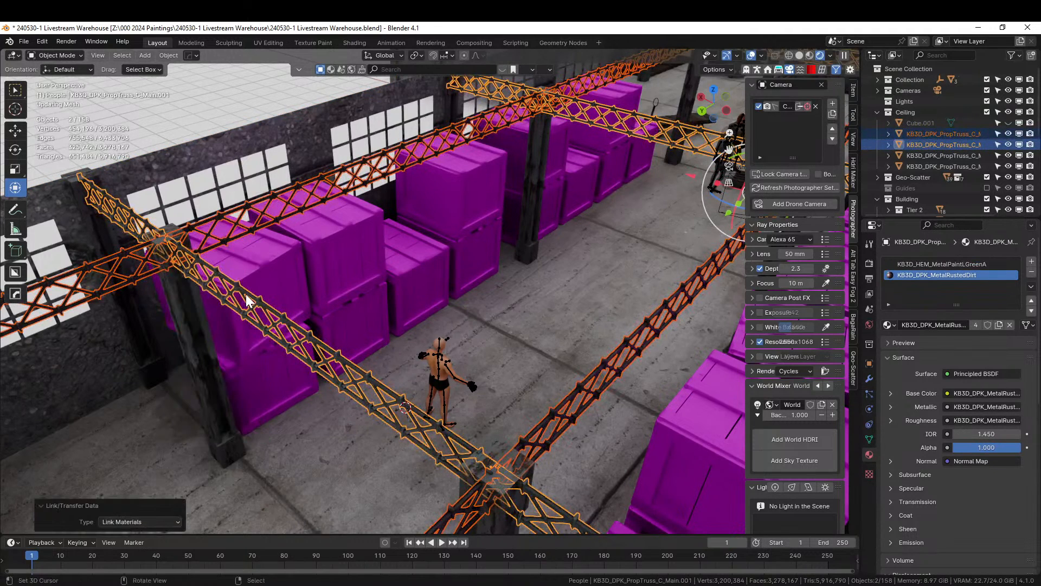
{"action": "left_click", "coordinate": [223, 221]}
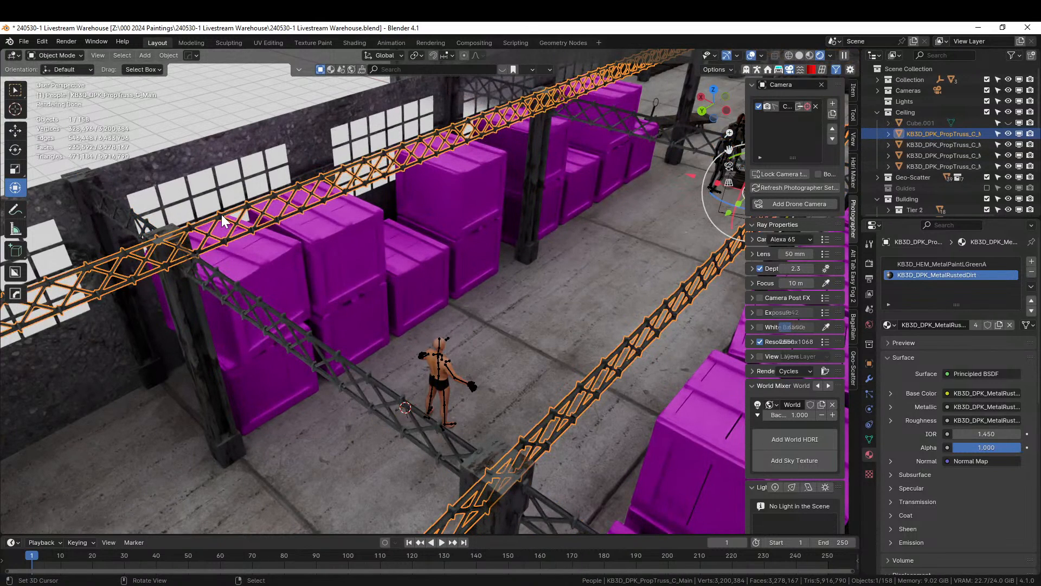
{"action": "left_click", "coordinate": [136, 116]}
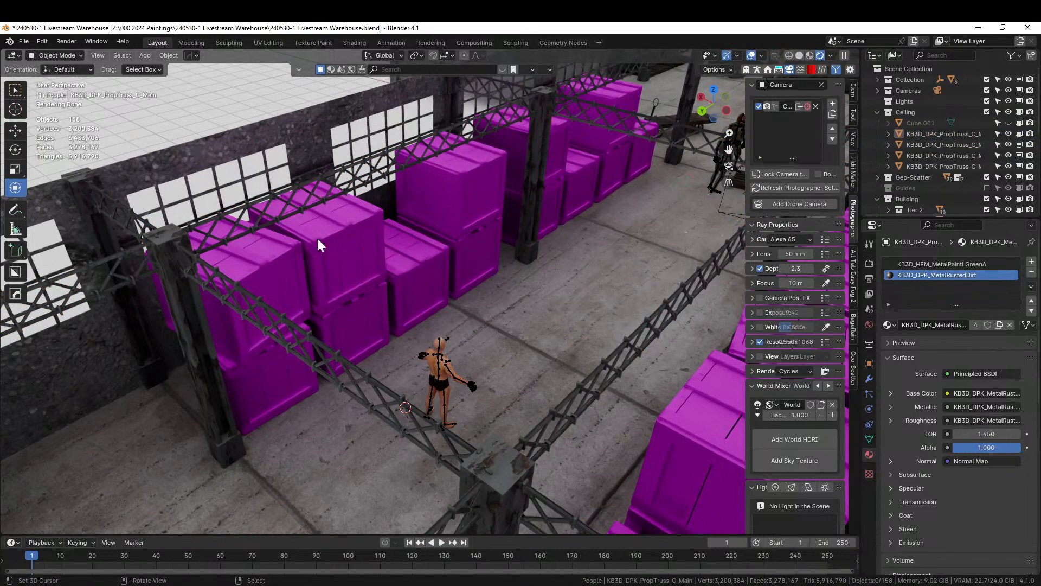
- Link the materials of the crosswise trusses over the crate area to the crosswise trusses over the barrel area, and check their slots
{"action": "middle_click_drag", "start_coordinate": [421, 297], "coordinate": [216, 523], "text": "ctrl"}
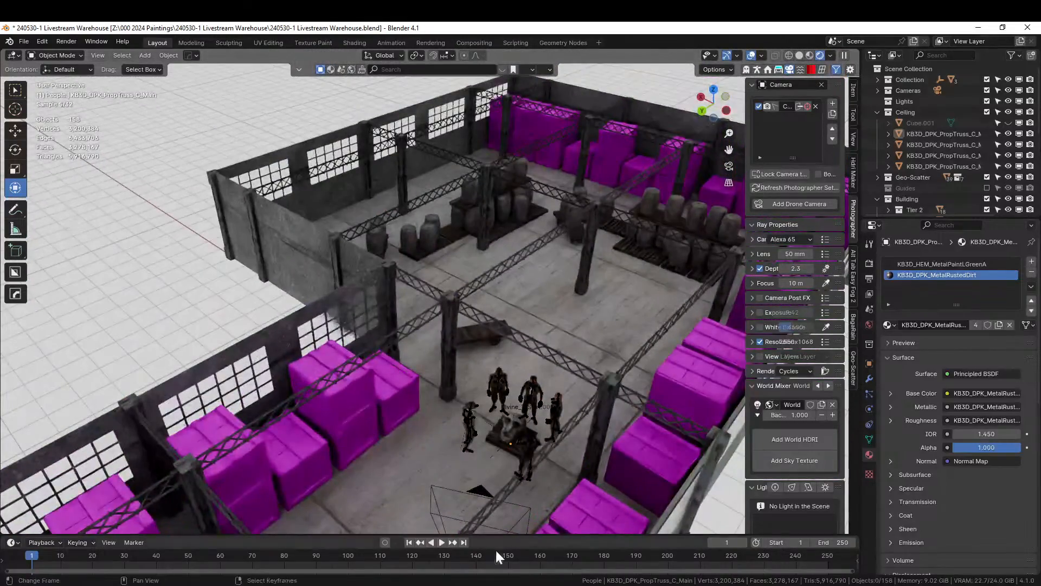
{"action": "middle_click_drag", "start_coordinate": [497, 457], "coordinate": [349, 467]}
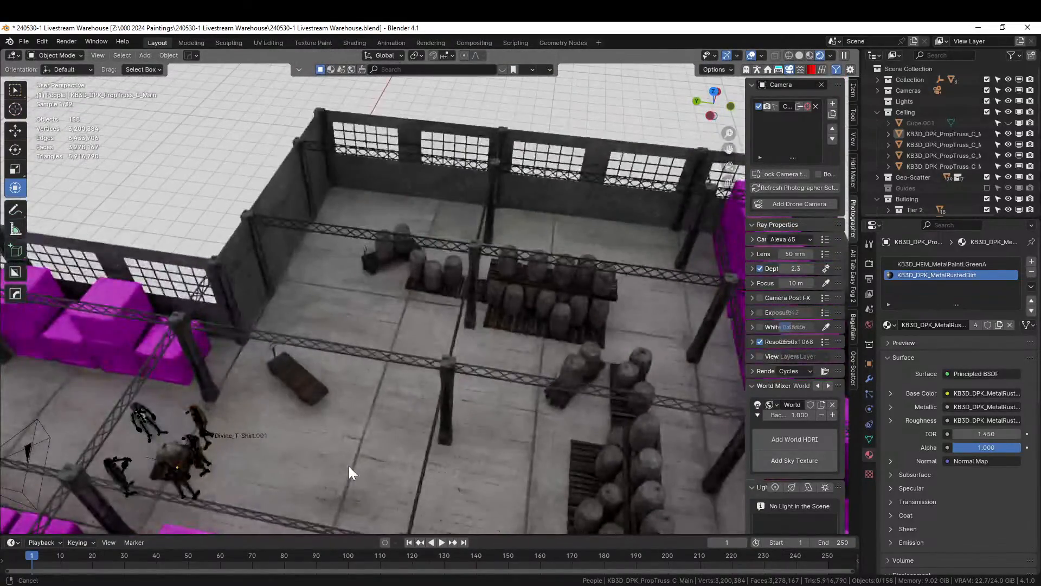
{"action": "middle_click_drag", "start_coordinate": [367, 419], "coordinate": [433, 383]}
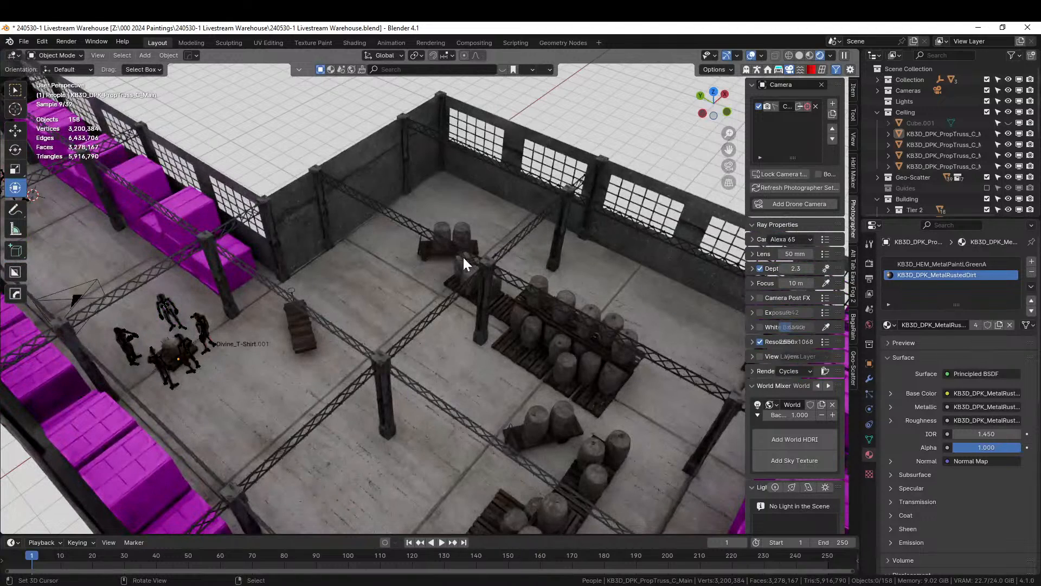
{"action": "left_click", "coordinate": [420, 229]}
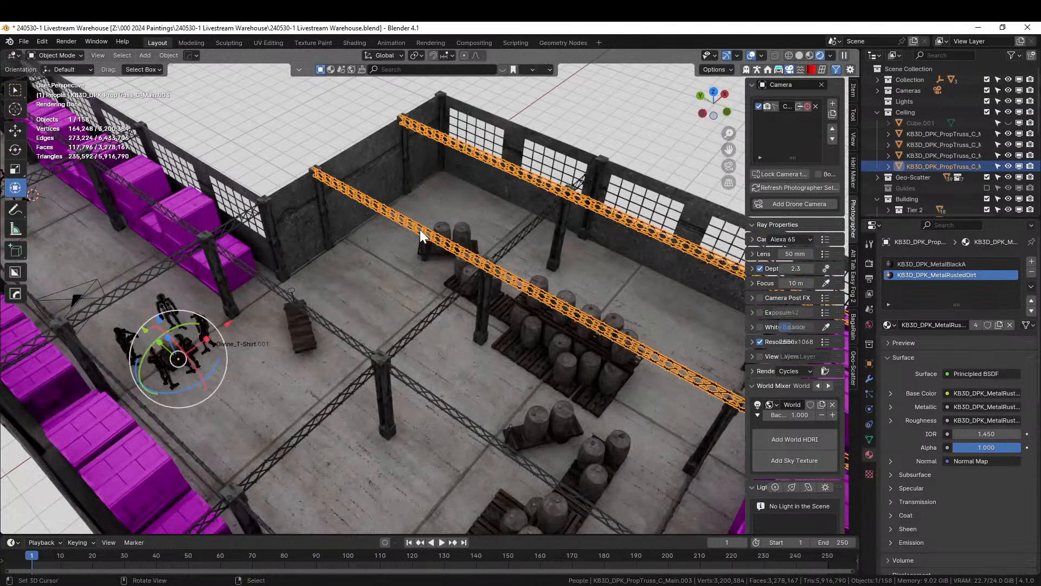
{"action": "left_click", "coordinate": [516, 236], "text": "shift"}
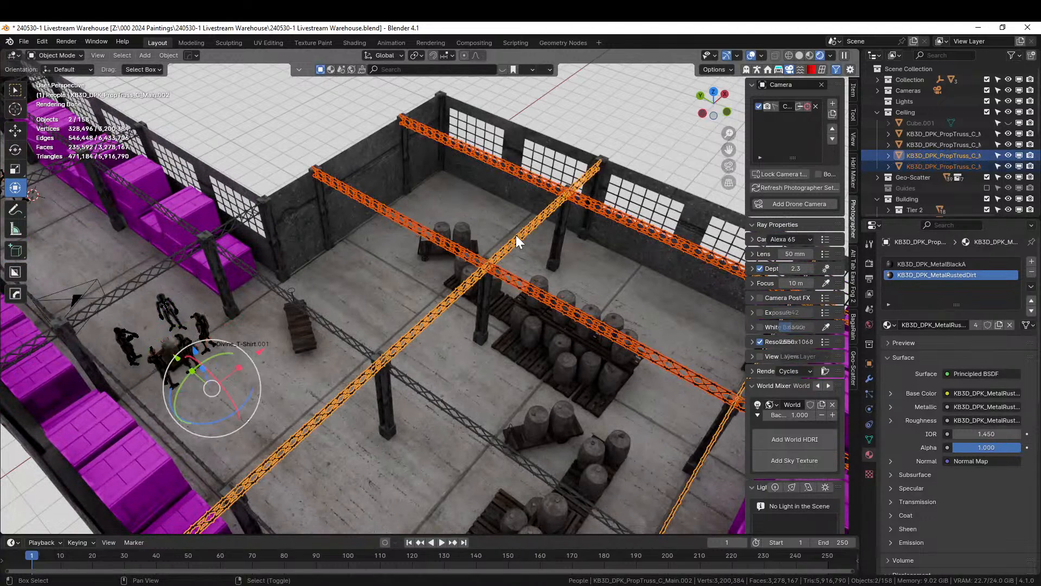
{"action": "left_click", "coordinate": [419, 226]}
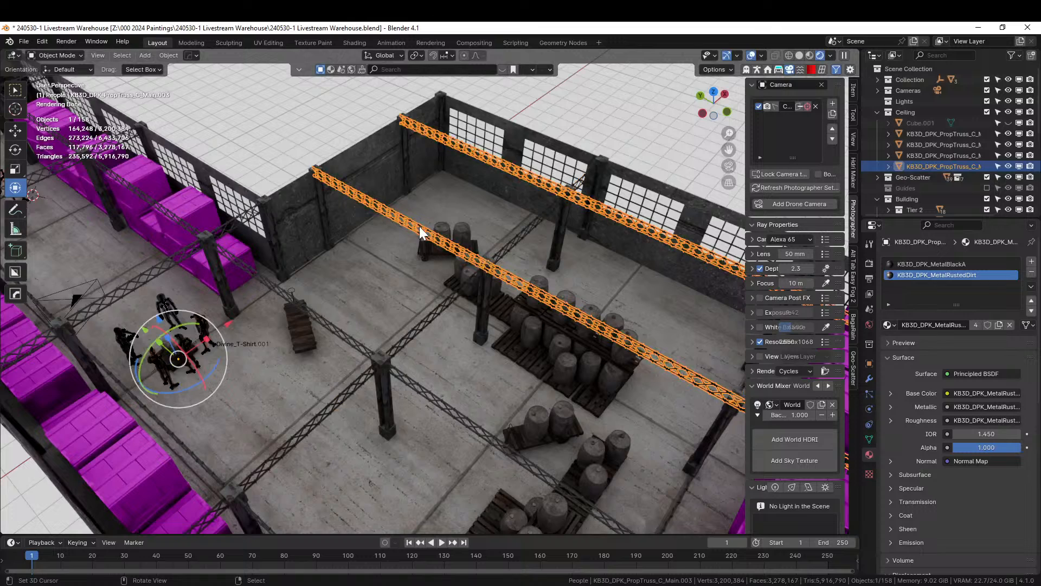
{"action": "left_click", "coordinate": [141, 275], "text": "shift"}
{"action": "key", "text": "ctrl+l"}
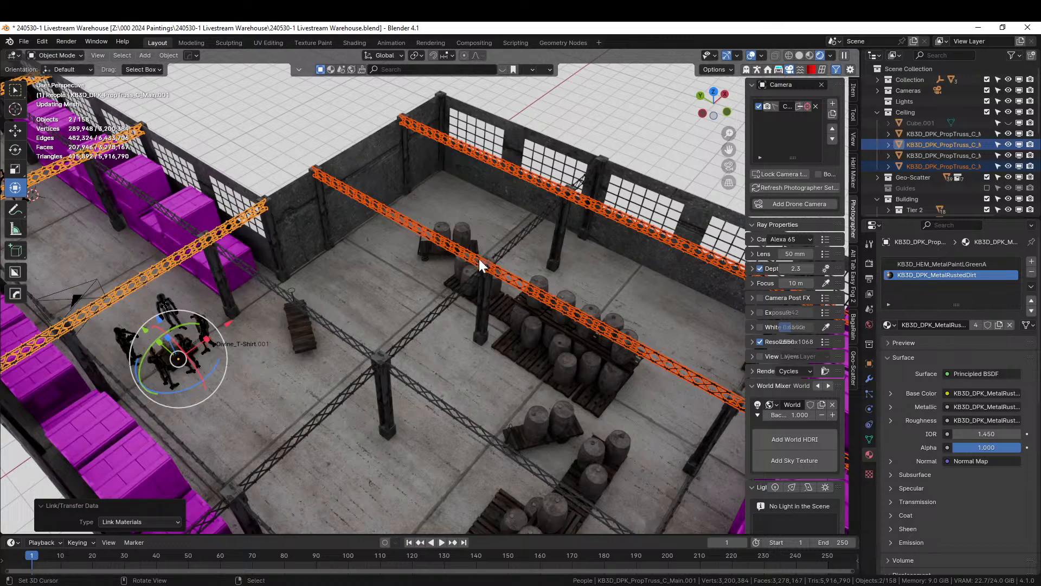
{"action": "left_click", "coordinate": [461, 251]}
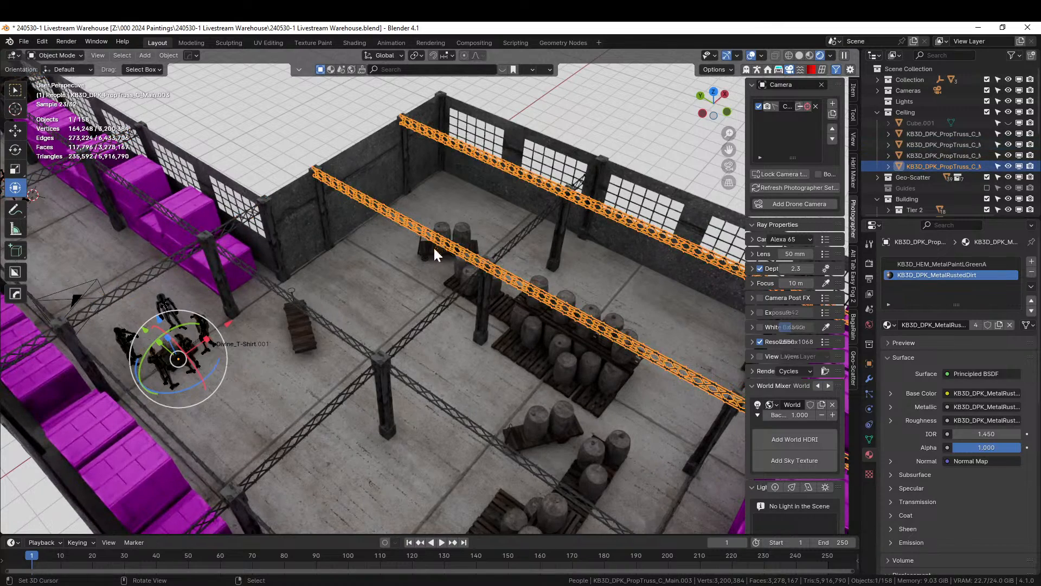
- Link the materials of the crosswise trusses over the crate area to the lengthwise trusses over the barrel area, and check their slots
{"action": "middle_click_drag", "start_coordinate": [434, 246], "coordinate": [586, 243]}
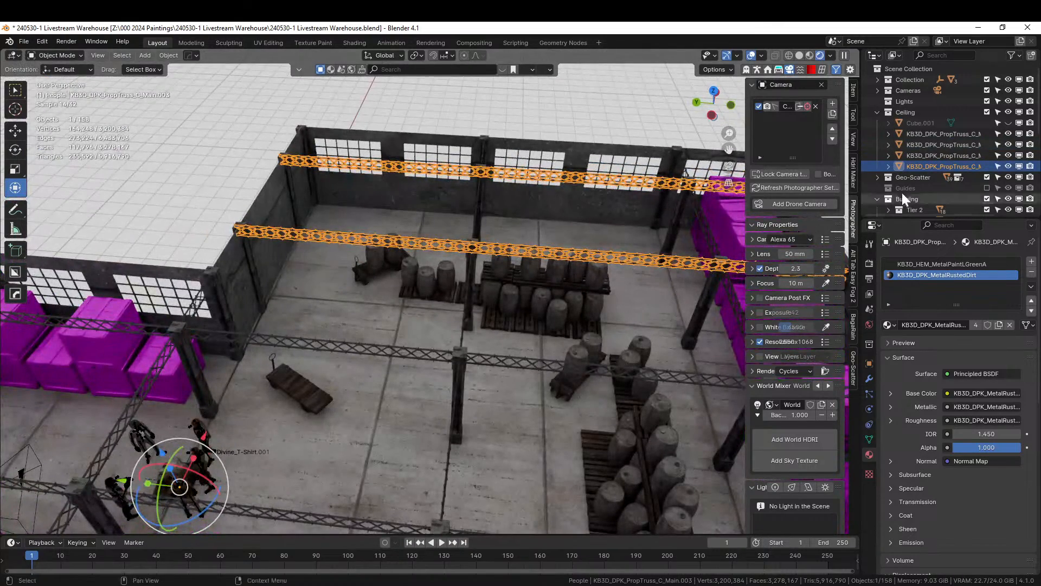
{"action": "left_click", "coordinate": [943, 155]}
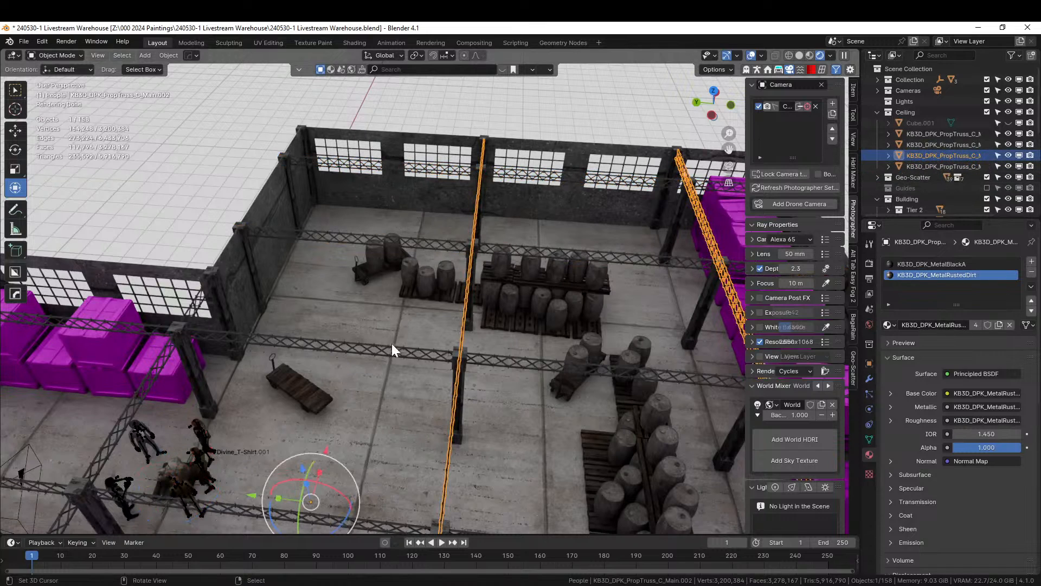
{"action": "left_click", "coordinate": [409, 351], "text": "shift"}
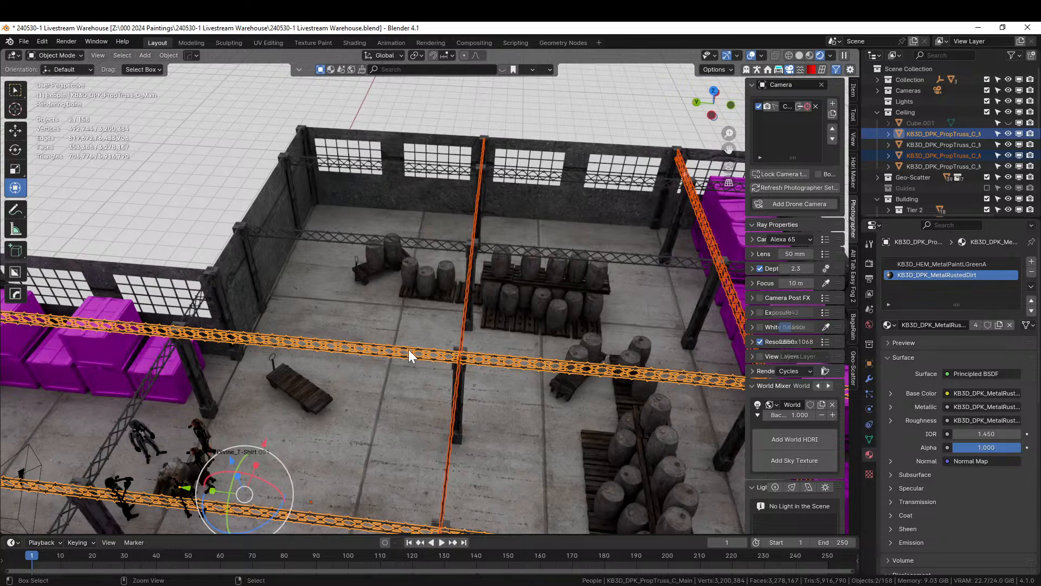
{"action": "key", "text": "ctrl+l"}
{"action": "left_click", "coordinate": [409, 350]}
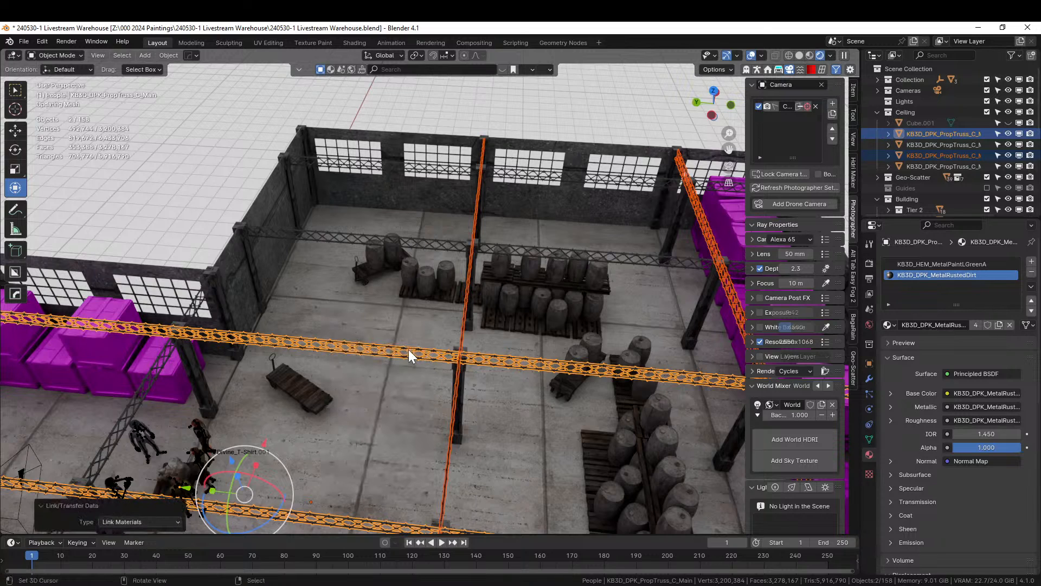
{"action": "left_click", "coordinate": [932, 146]}
{"action": "left_click", "coordinate": [936, 155]}
{"action": "left_click", "coordinate": [936, 165]}
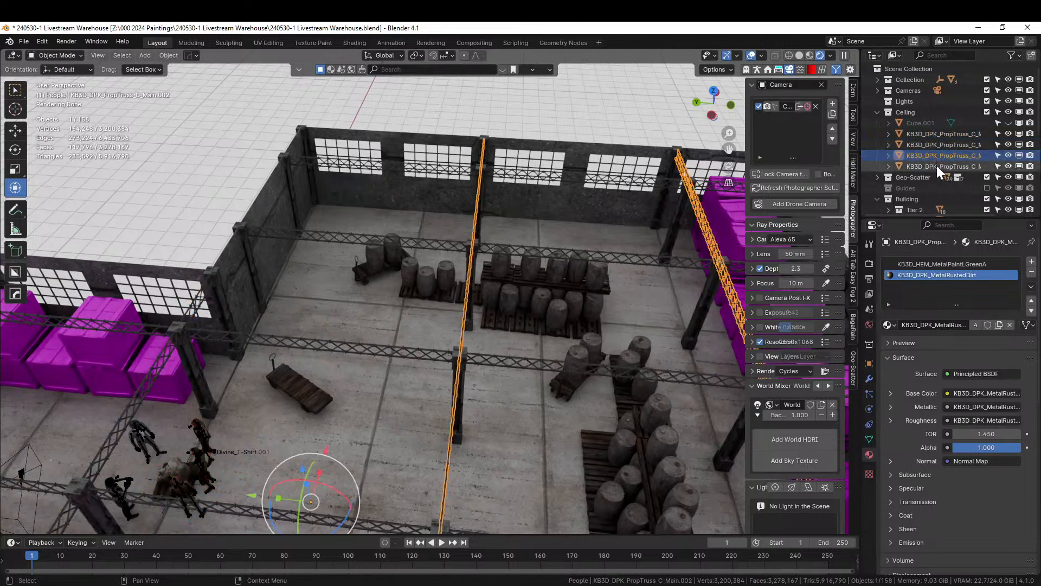
- Save the file with the updated trusses and start another Find Missing Files search for the remaining external data
{"action": "scroll", "coordinate": [358, 298], "scroll_direction": "down", "scroll_amount": 2}
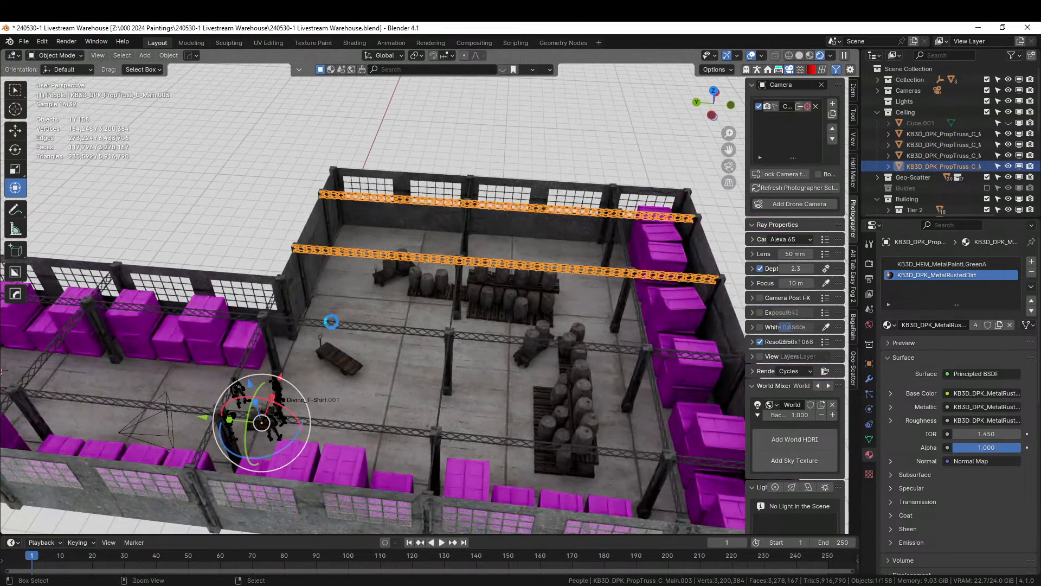
{"action": "key", "text": "ctrl+s"}
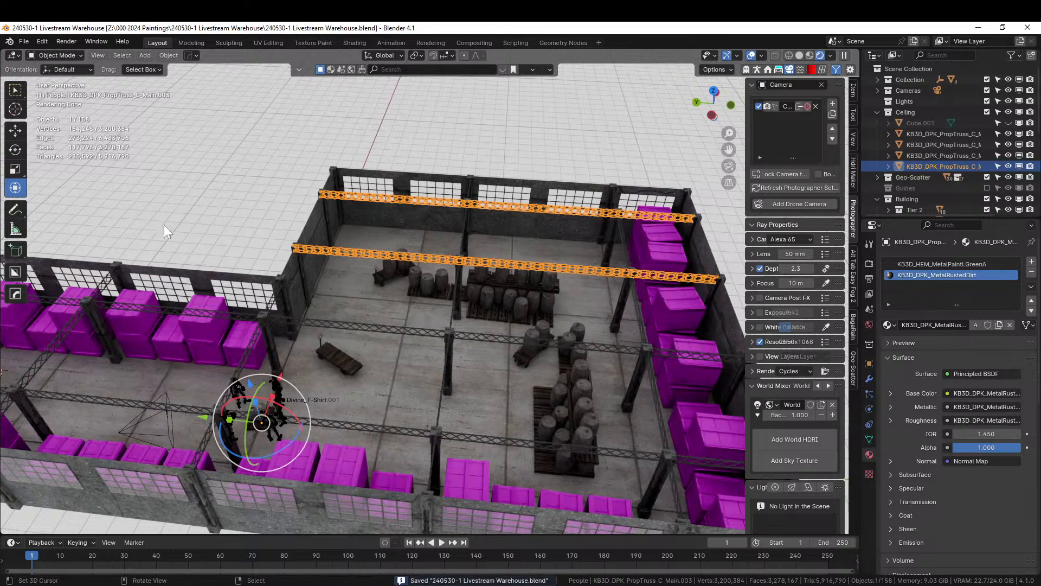
{"action": "left_click", "coordinate": [24, 41]}
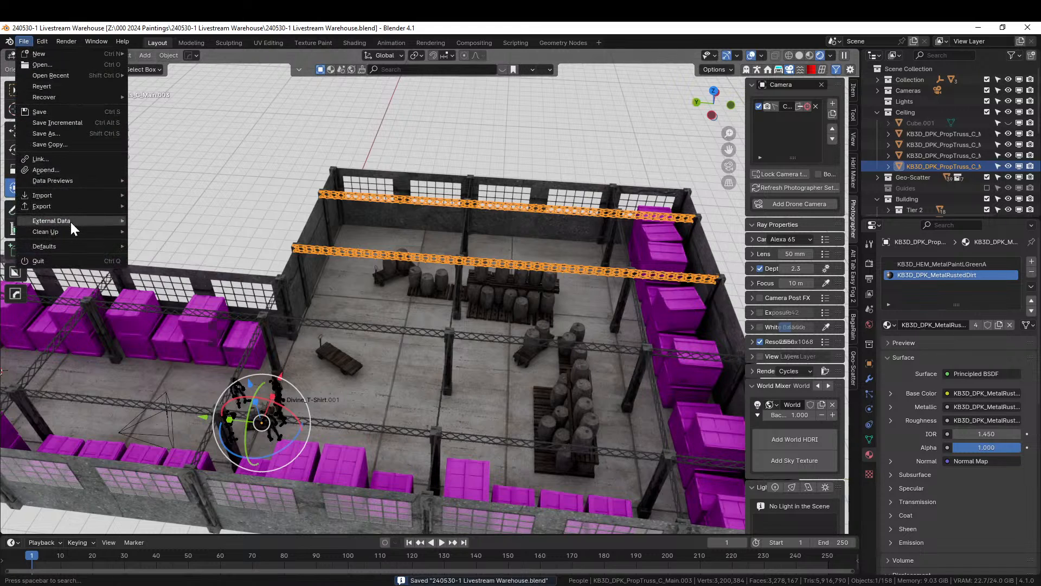
{"action": "mouse_move", "coordinate": [70, 220]}
{"action": "left_click", "coordinate": [183, 318]}
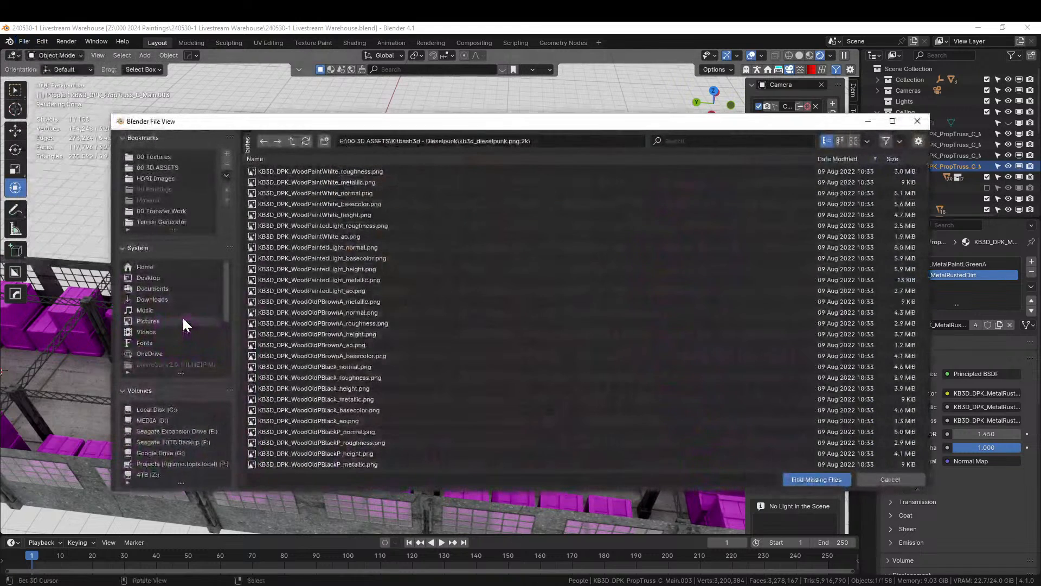
- Search the Native folder of Kitbash3d - Military Outpost in 00 3D ASSETS for the missing crate textures
{"action": "left_click", "coordinate": [297, 142]}
{"action": "left_click", "coordinate": [297, 142]}
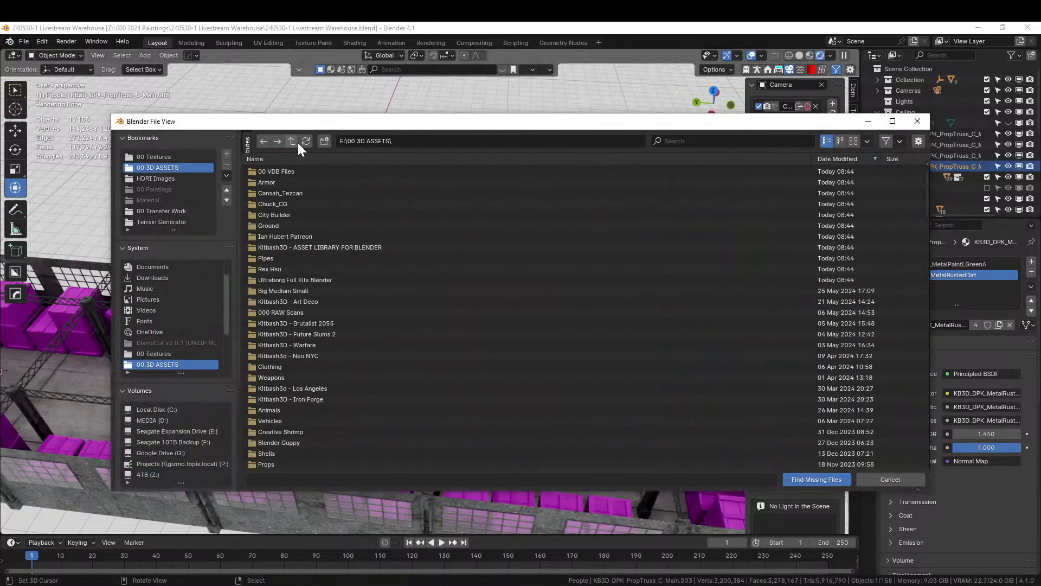
{"action": "left_click", "coordinate": [740, 142]}
{"action": "type", "text": "mili"}
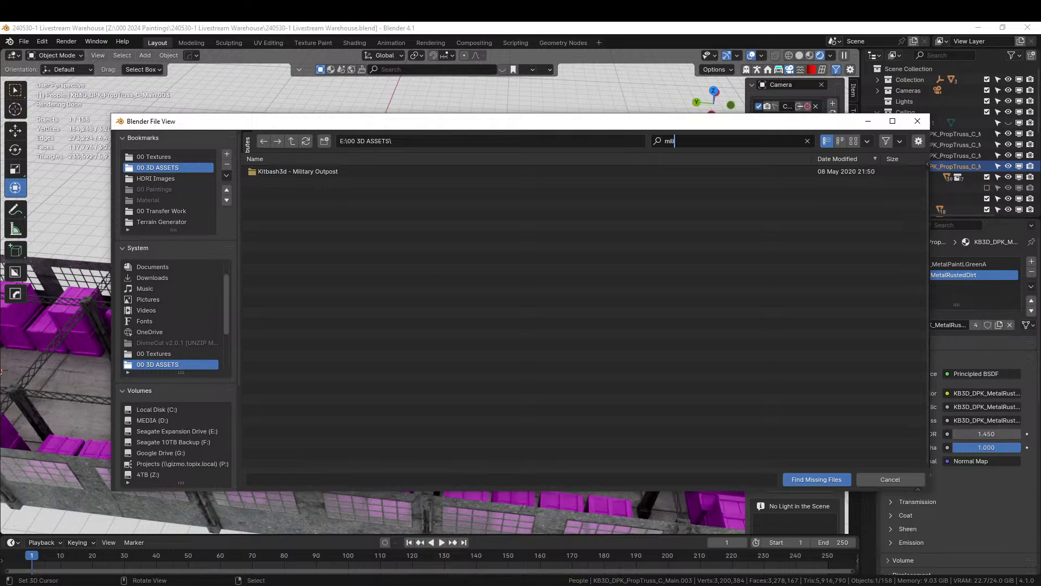
{"action": "double_click", "coordinate": [326, 172]}
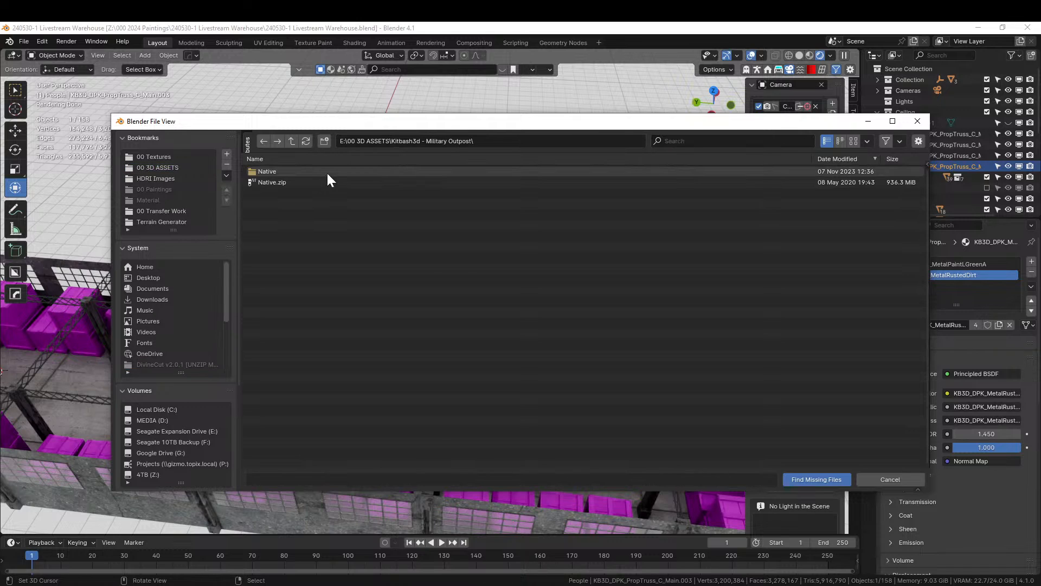
{"action": "double_click", "coordinate": [284, 171]}
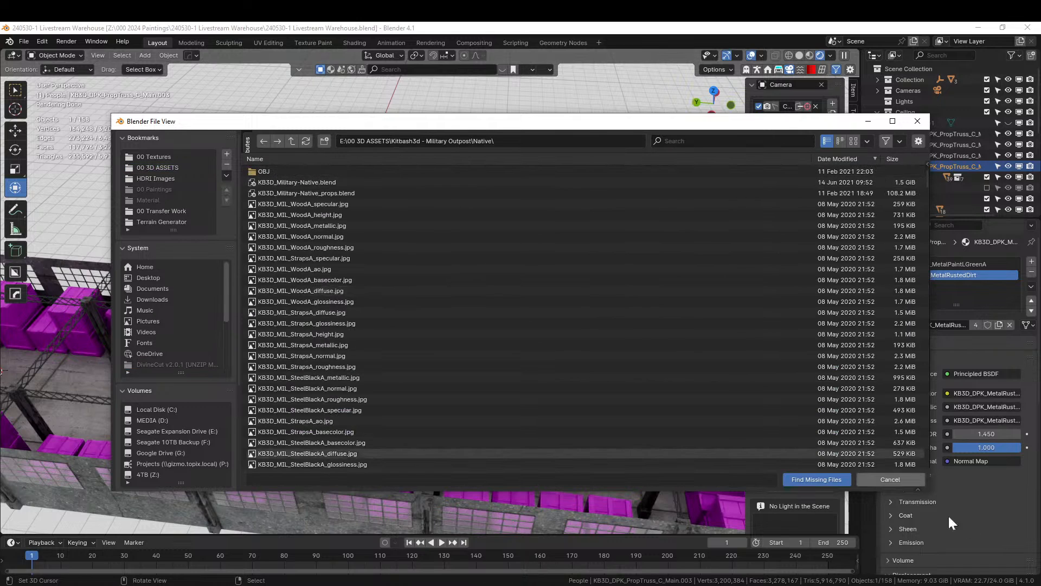
{"action": "left_click", "coordinate": [818, 480]}
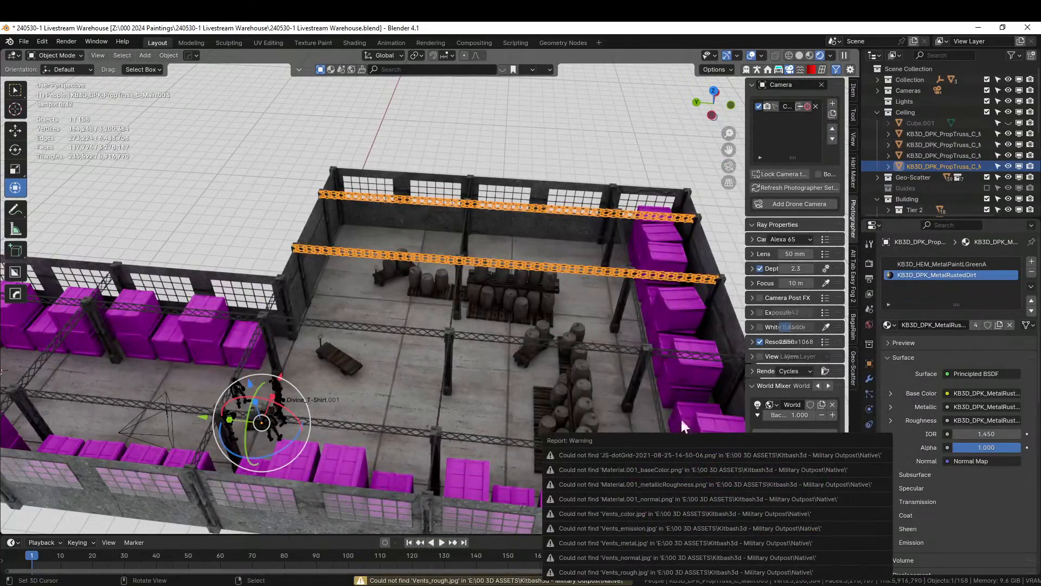
- Show the ceiling slab Cube.001 in the viewport and inspect the closed warehouse from inside and outside
{"action": "middle_click_drag", "start_coordinate": [494, 333], "coordinate": [552, 273]}
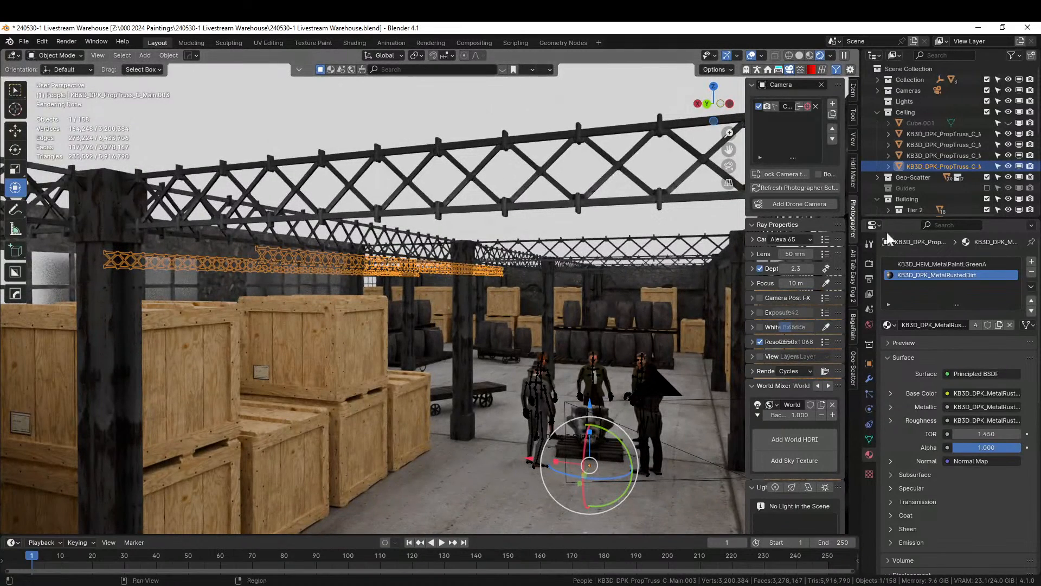
{"action": "left_click", "coordinate": [1008, 123]}
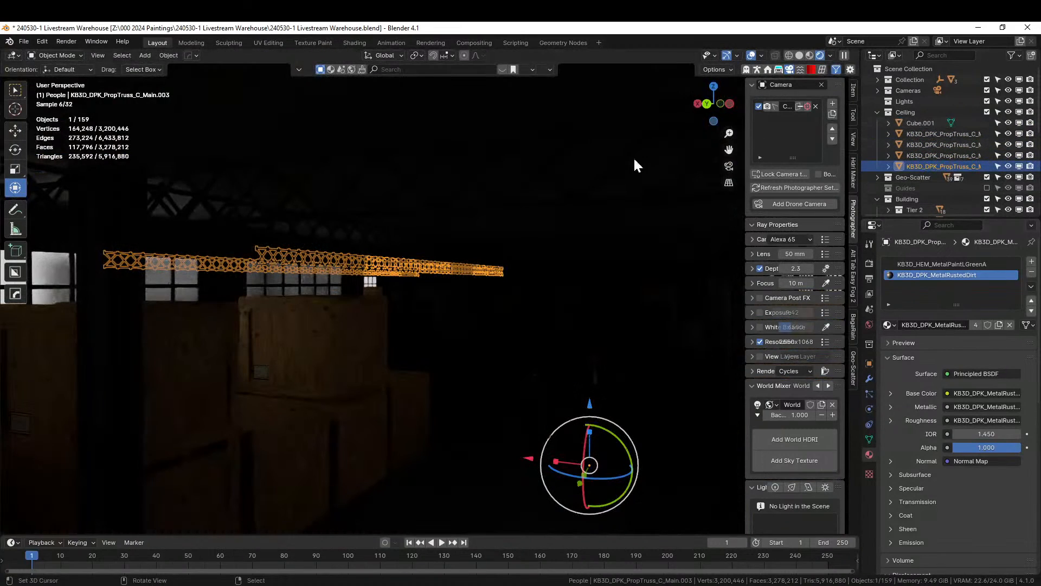
{"action": "middle_click_drag", "start_coordinate": [547, 231], "coordinate": [486, 275]}
{"action": "scroll", "coordinate": [525, 249], "scroll_direction": "down", "scroll_amount": 3}
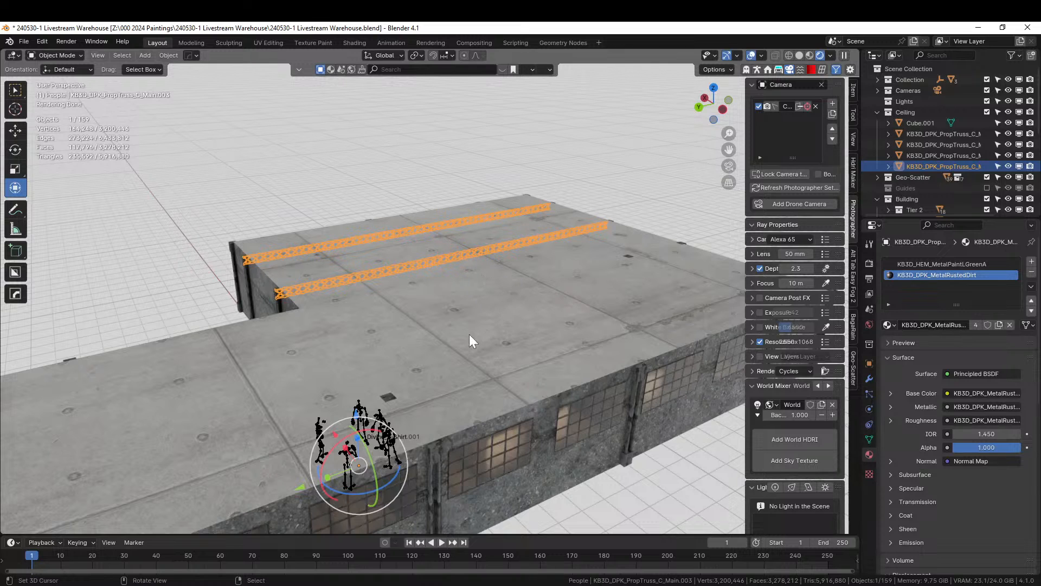
- Select all objects of the Ceiling collection, isolate them in local view and switch to solid shading
{"action": "middle_click_drag", "start_coordinate": [470, 334], "coordinate": [460, 364]}
{"action": "left_click", "coordinate": [904, 112]}
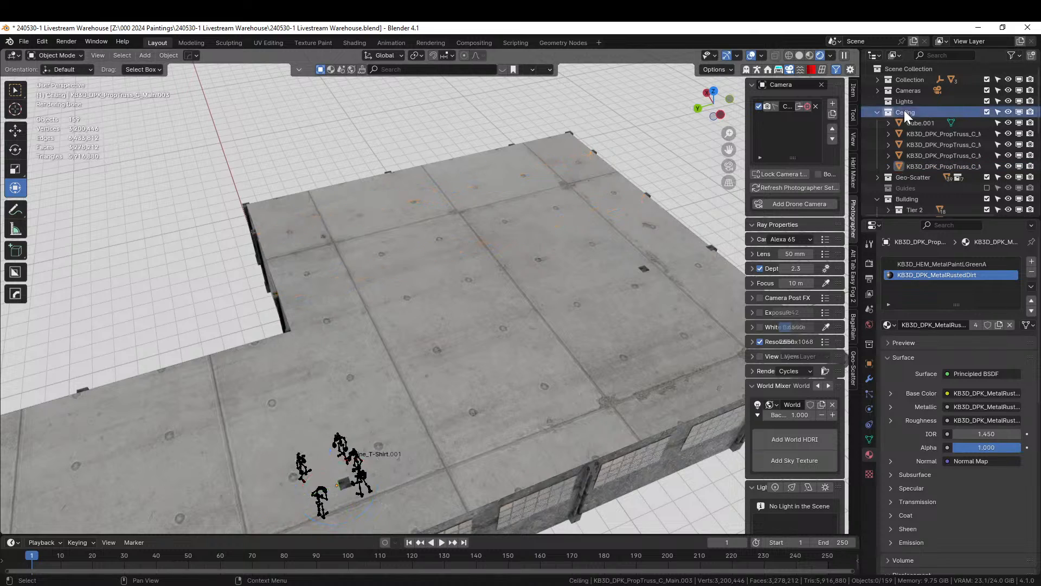
{"action": "right_click", "coordinate": [903, 112]}
{"action": "left_click", "coordinate": [843, 146]}
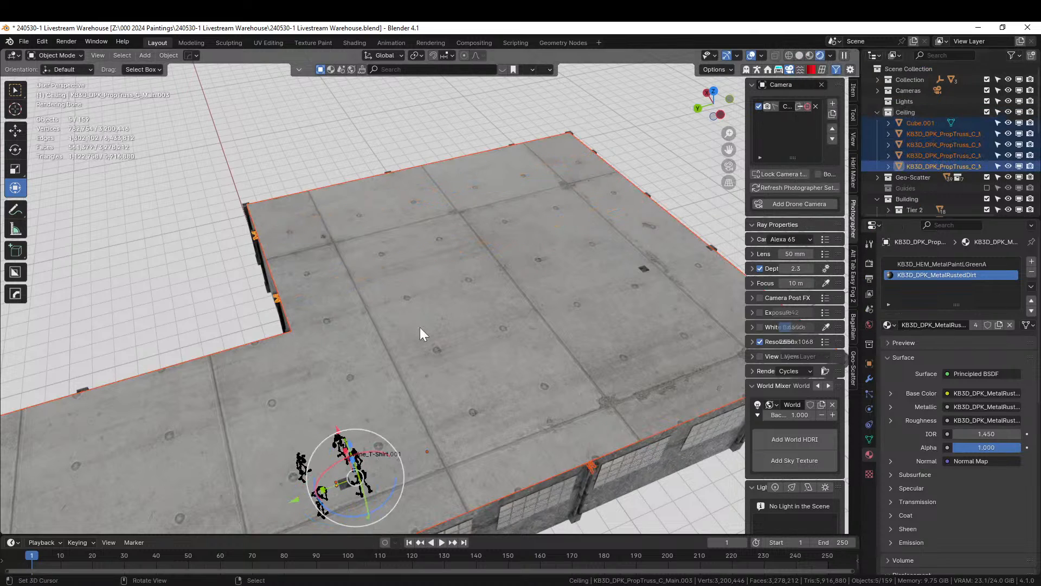
{"action": "key", "text": "KP_Divide"}
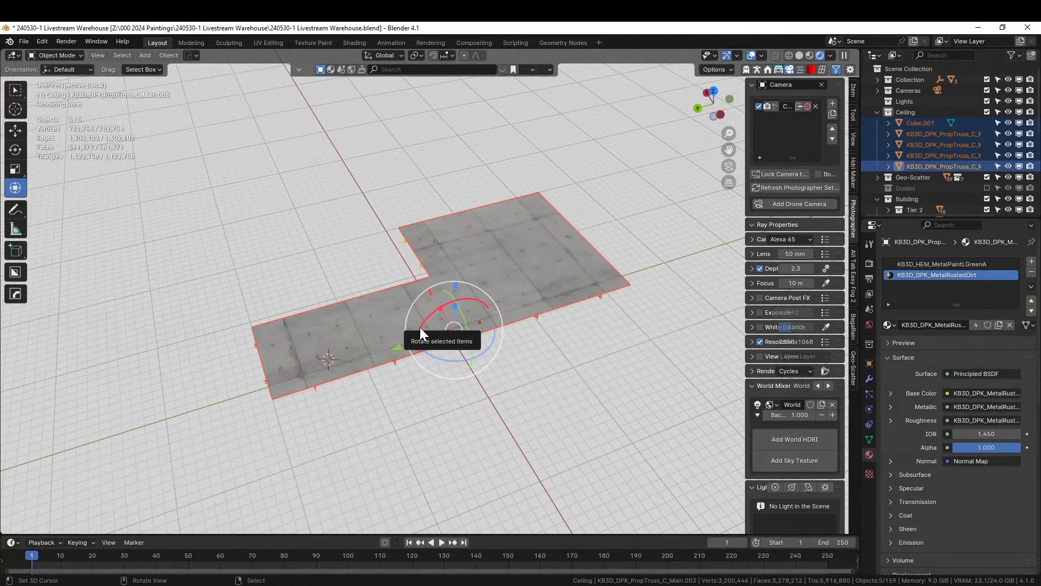
{"action": "key", "text": "z"}
{"action": "key", "text": "6"}
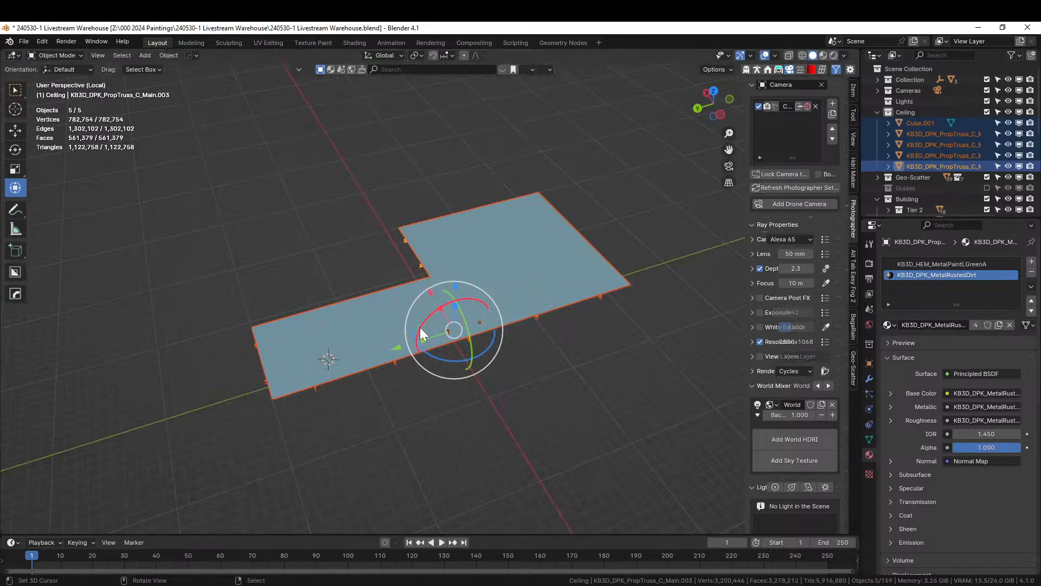
- Deselect everything and place the Lamp 1K_004 asset on the underside of the ceiling's narrow wing
{"action": "key", "text": "KP_7"}
{"action": "key", "text": "ctrl+KP_7"}
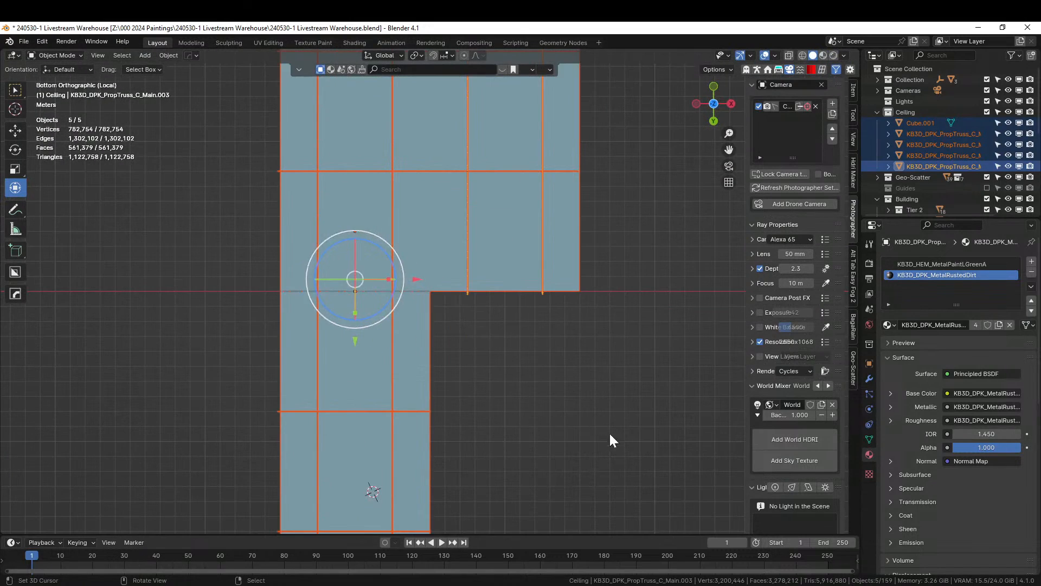
{"action": "left_click", "coordinate": [610, 435]}
{"action": "middle_click_drag", "start_coordinate": [567, 434], "coordinate": [515, 382]}
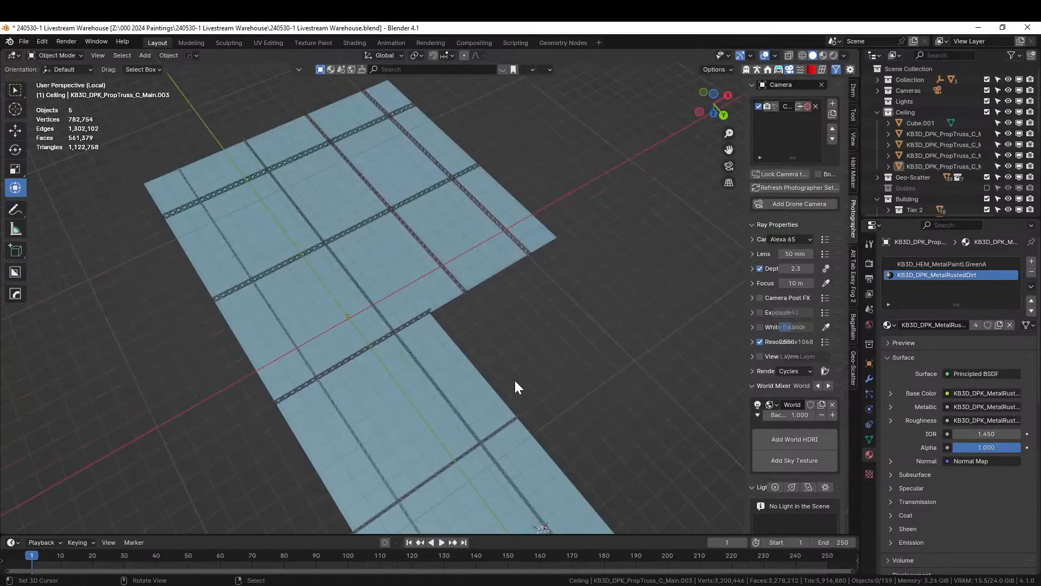
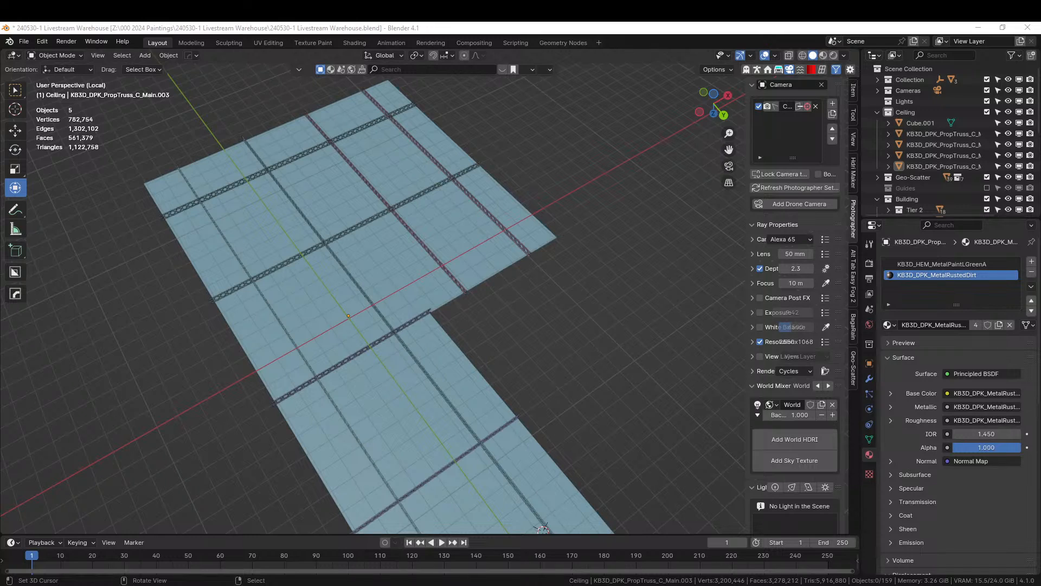
{"action": "left_click_drag", "start_coordinate": [544, 153], "coordinate": [418, 447]}
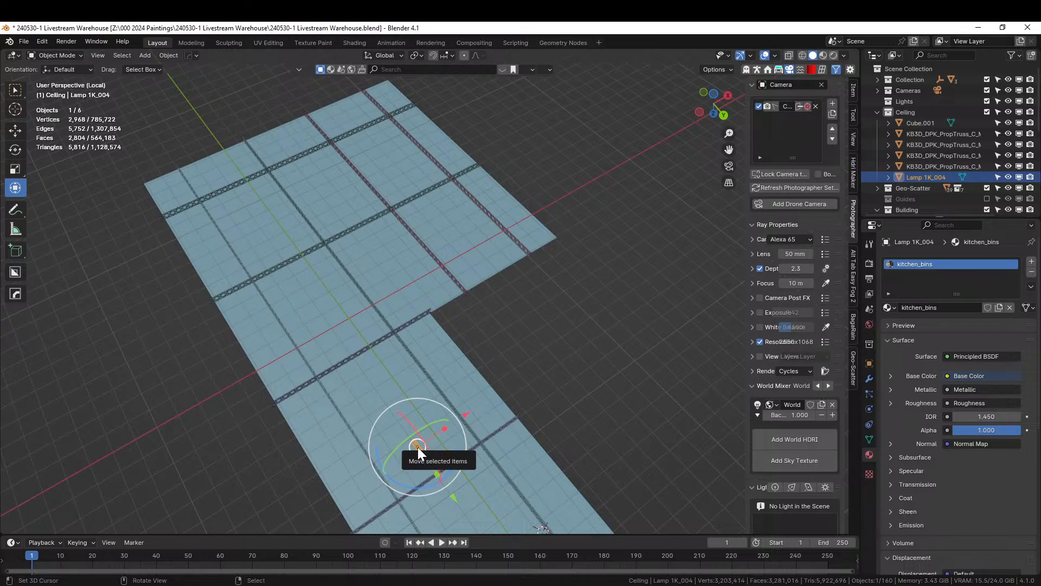
- Rotate the lamp 180 degrees about the X axis on the ceiling's underside
{"action": "scroll", "coordinate": [418, 447], "scroll_direction": "up", "scroll_amount": 3}
{"action": "scroll", "coordinate": [418, 448], "scroll_direction": "up", "scroll_amount": 3}
{"action": "middle_click_drag", "start_coordinate": [418, 448], "coordinate": [440, 365]}
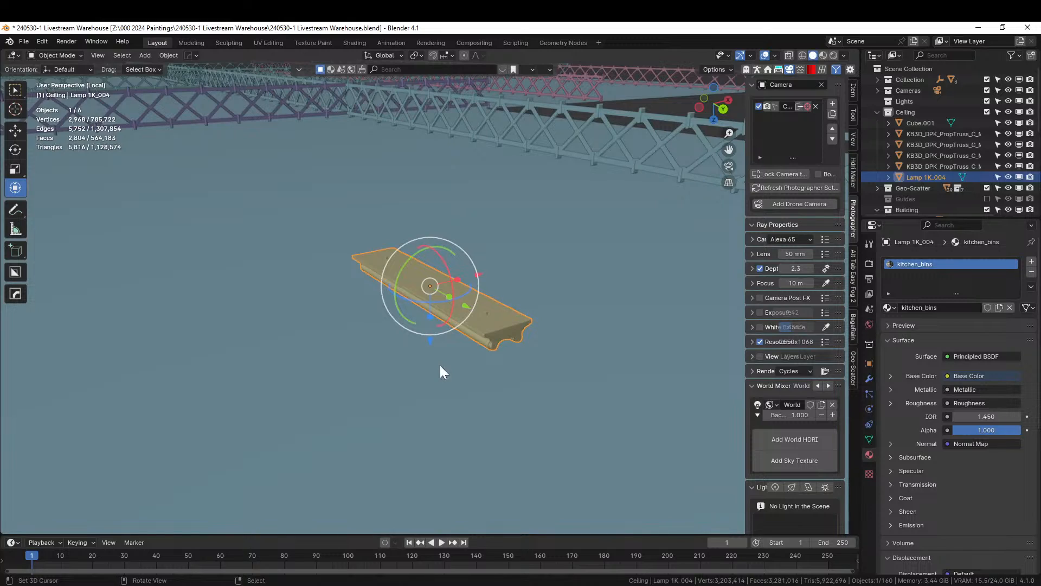
{"action": "type", "text": "r180x"}
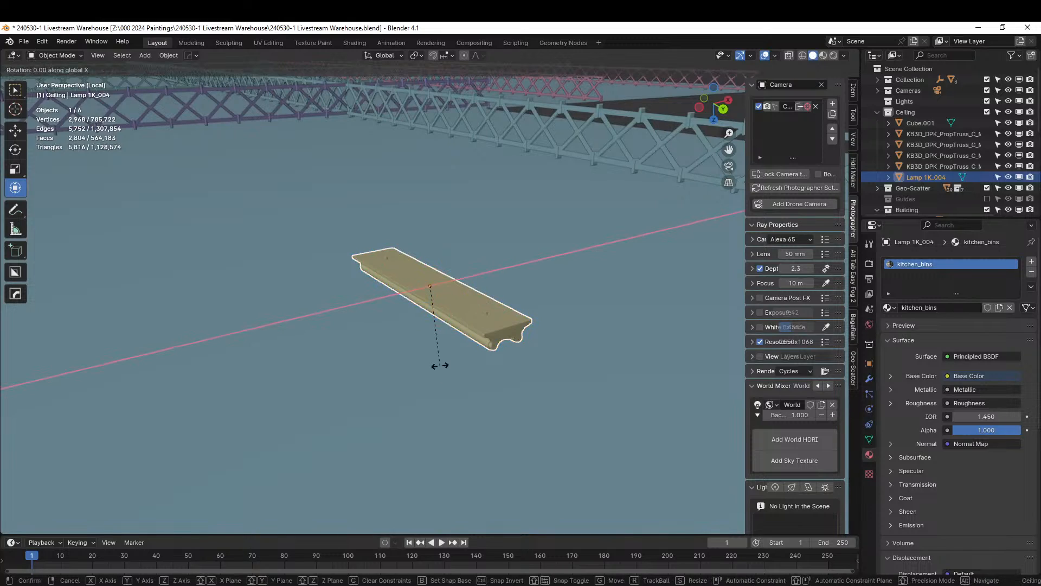
{"action": "key", "text": "Return"}
- View the ceiling from straight below and rotate the lamp 90 degrees about the Z axis
{"action": "middle_click_drag", "start_coordinate": [440, 365], "coordinate": [480, 424]}
{"action": "key", "text": "KP_7"}
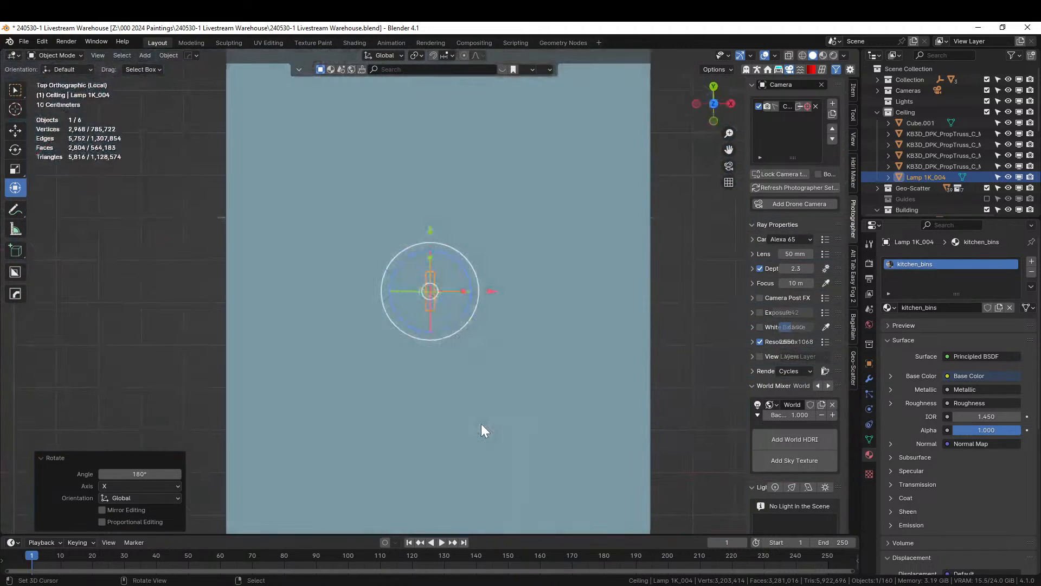
{"action": "key", "text": "ctrl+KP_7"}
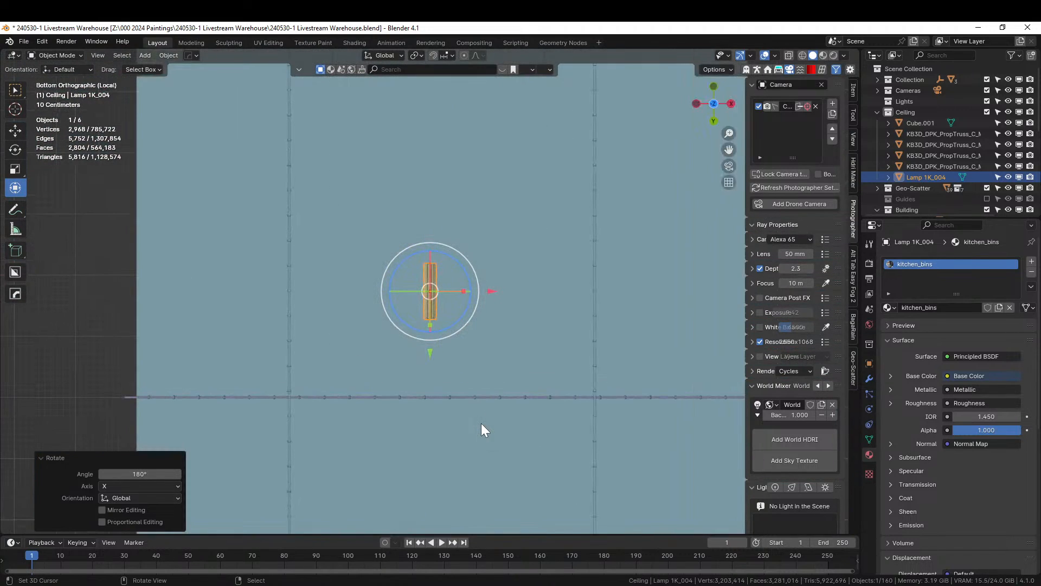
{"action": "key", "text": "r"}
{"action": "key", "text": "z"}
{"action": "key", "text": "9"}
{"action": "key", "text": "0"}
{"action": "key", "text": "Return"}
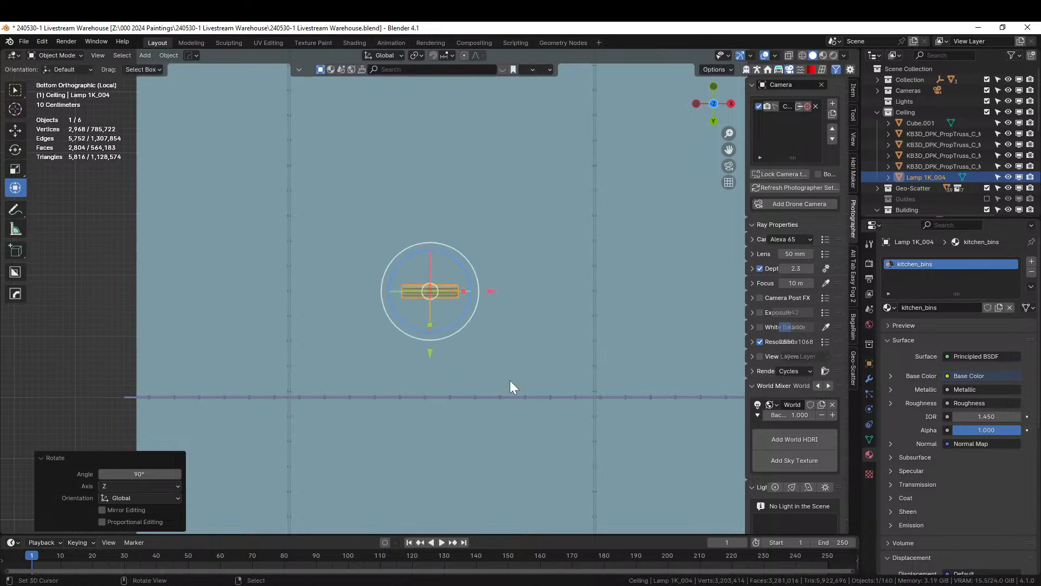
- Move the lamp about -1 m in X and 13.1 m in Y, to the outer end of the narrow wing
{"action": "scroll", "coordinate": [510, 387], "scroll_direction": "down", "scroll_amount": 10}
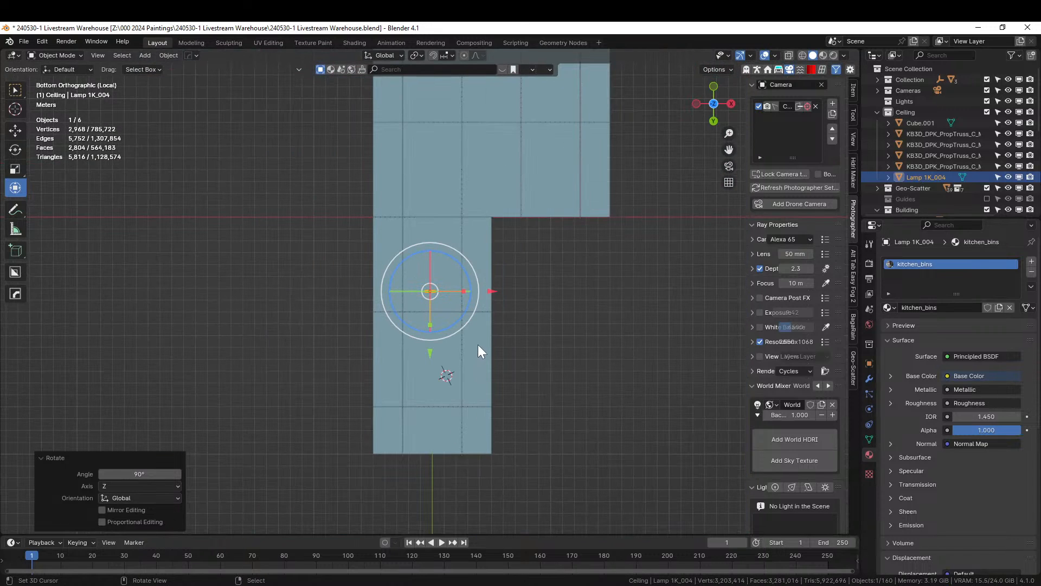
{"action": "key", "text": "g"}
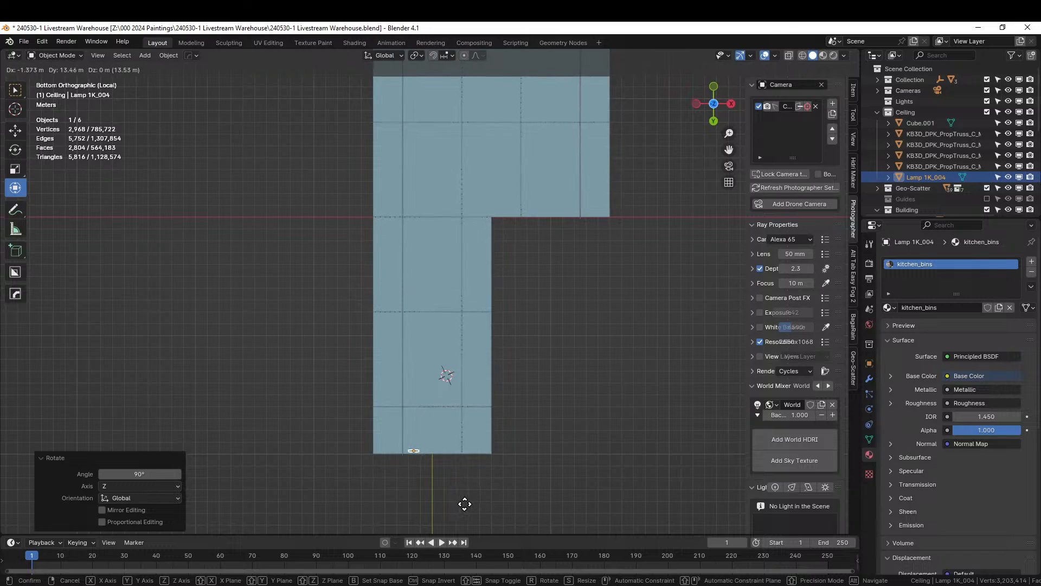
{"action": "left_click", "coordinate": [470, 499]}
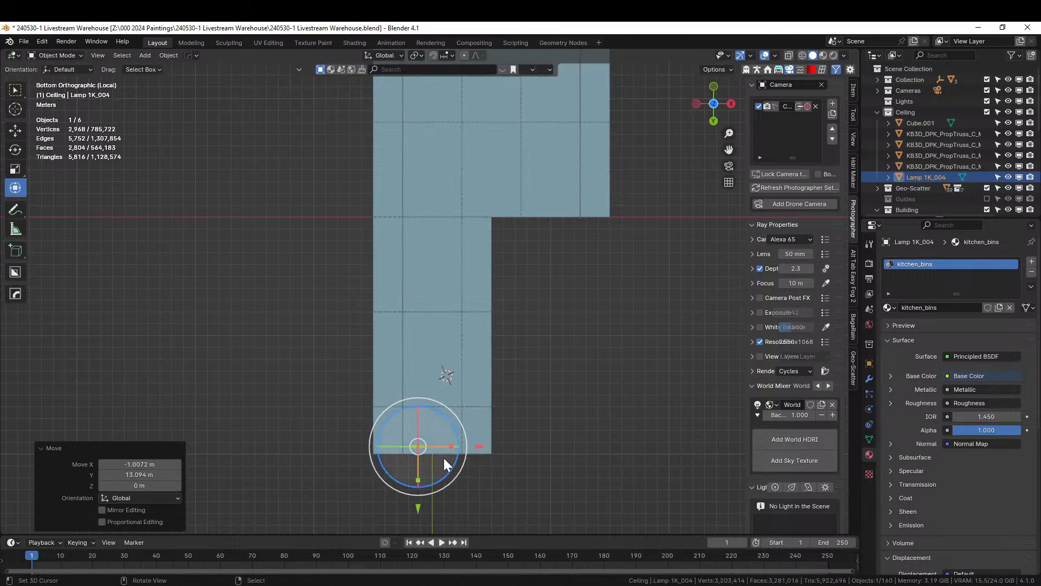
- Array the lamp along the ceiling's length with a count of 13 and a constant offset of about 2.7 m
{"action": "key", "text": "q"}
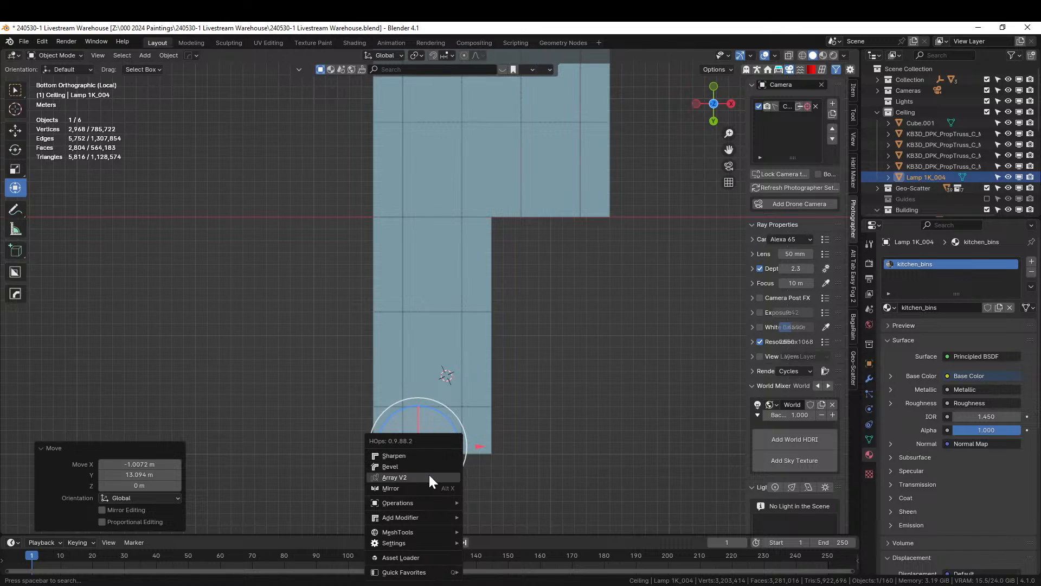
{"action": "left_click", "coordinate": [429, 478]}
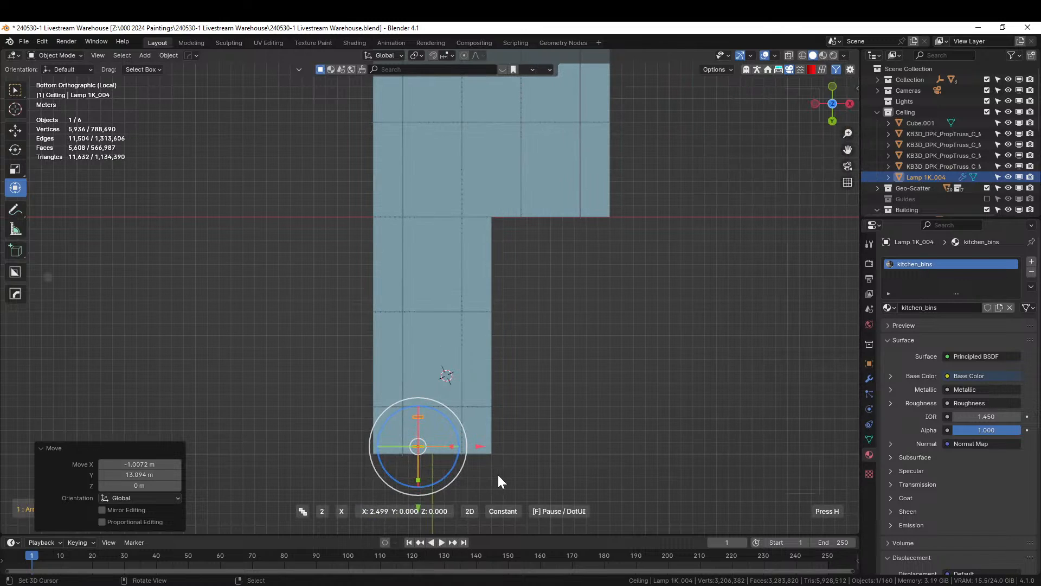
{"action": "scroll", "coordinate": [497, 472], "scroll_direction": "up", "scroll_amount": 10}
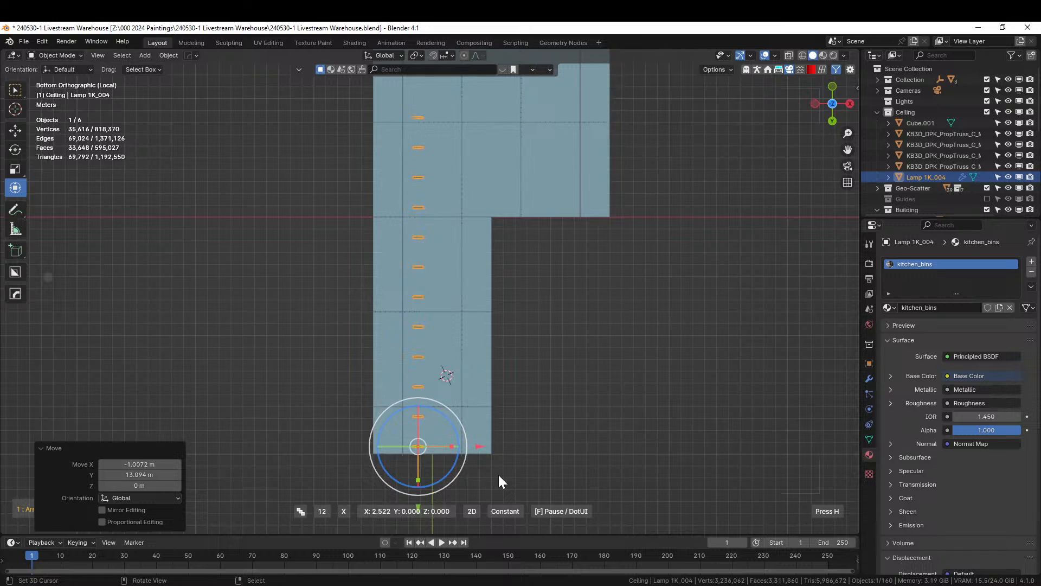
{"action": "scroll", "coordinate": [498, 473], "scroll_direction": "up", "scroll_amount": 1}
{"action": "left_click", "coordinate": [506, 472]}
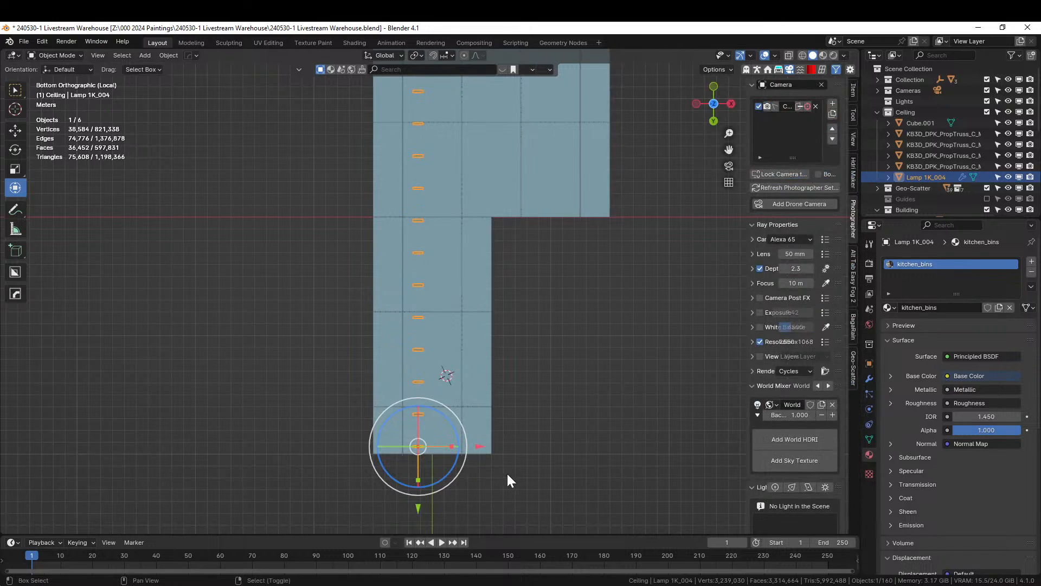
- Set the lamp array's constant offset to 4 m in X
{"action": "middle_click_drag", "start_coordinate": [506, 472], "coordinate": [510, 113], "text": "shift"}
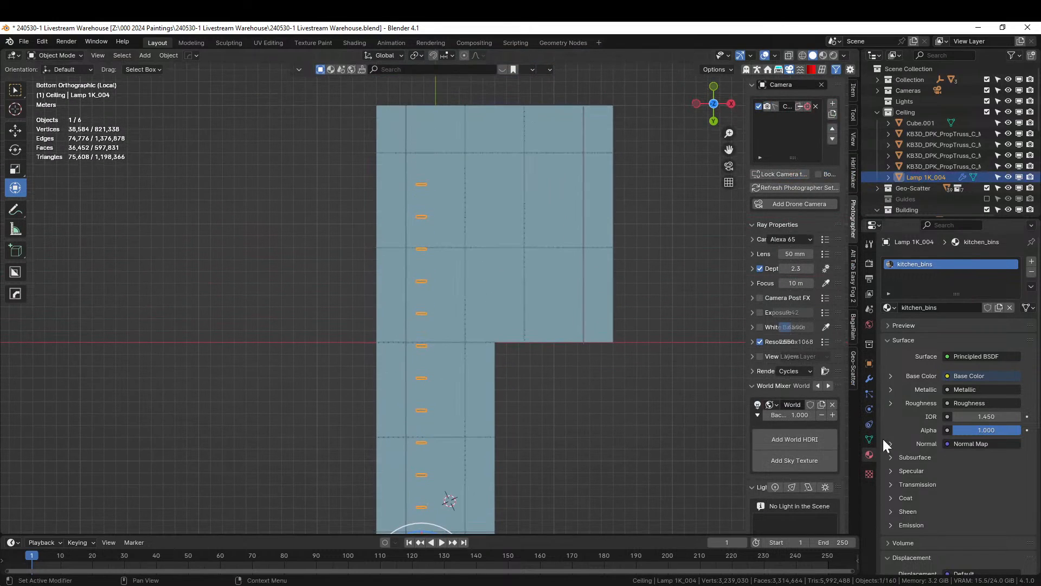
{"action": "left_click", "coordinate": [869, 376]}
{"action": "left_click", "coordinate": [888, 304]}
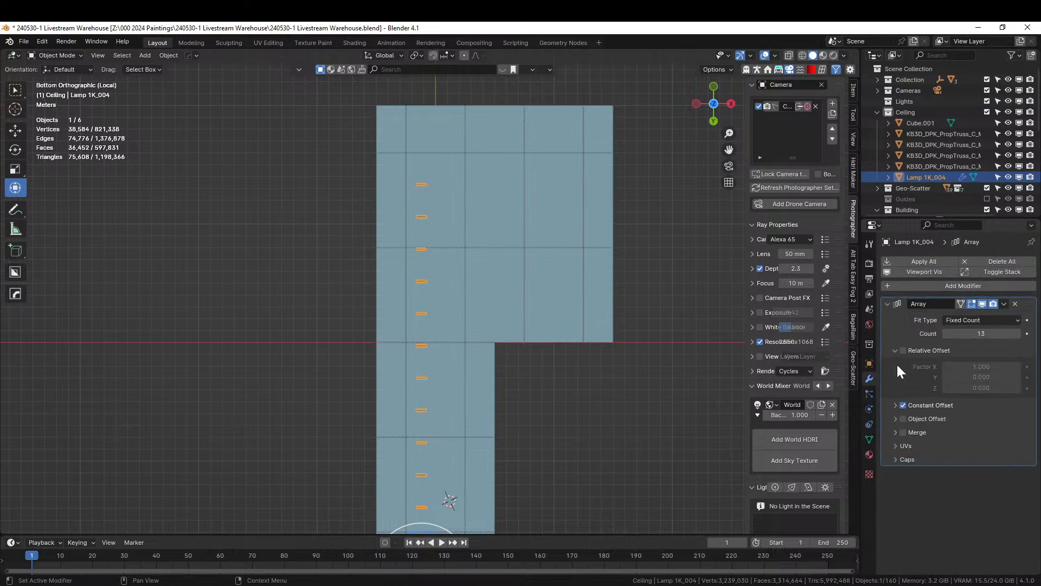
{"action": "left_click", "coordinate": [893, 402]}
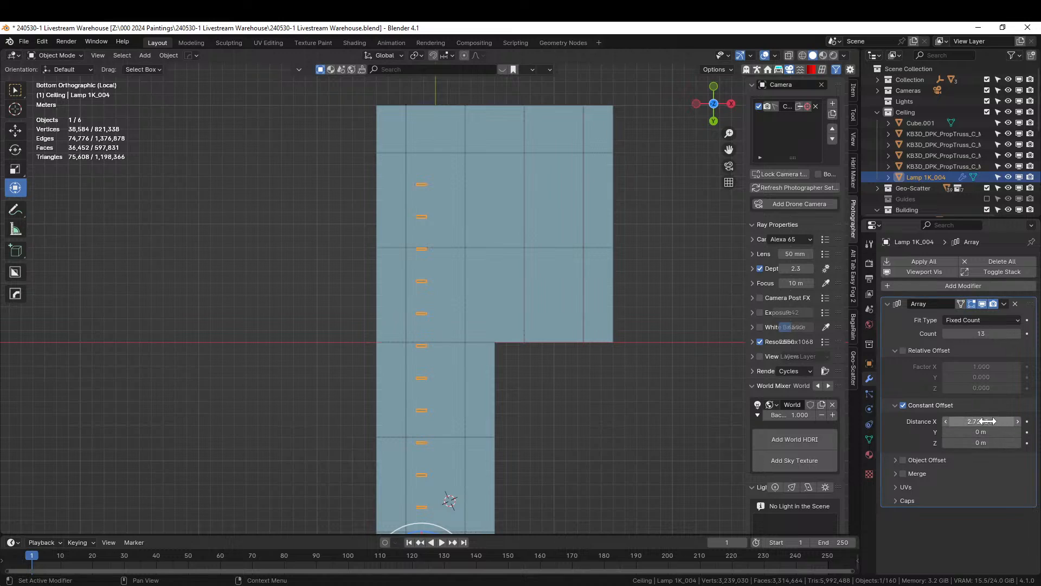
{"action": "left_click", "coordinate": [956, 422]}
{"action": "type", "text": "4"}
{"action": "key", "text": "Return"}
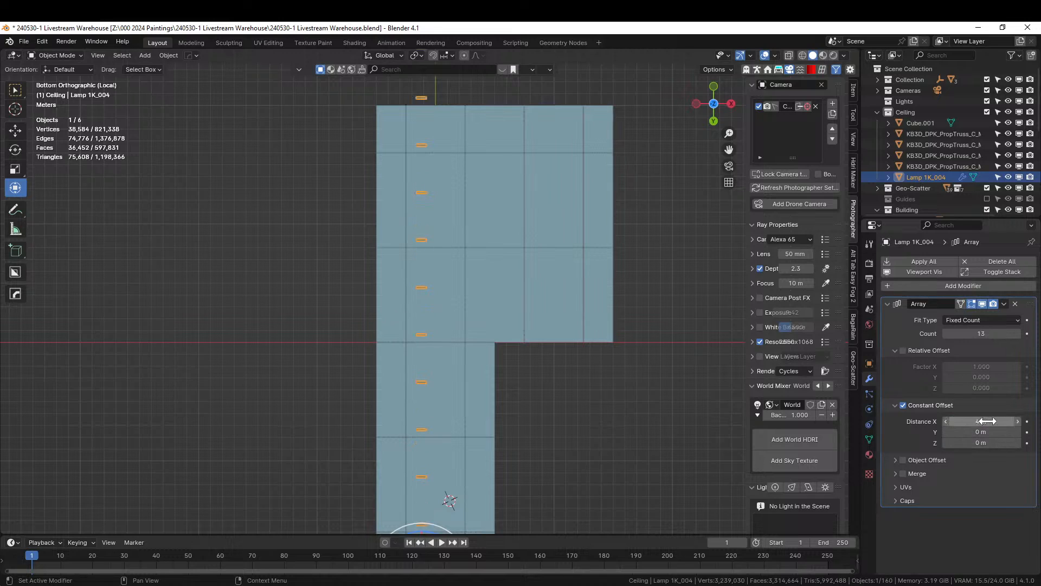
- Reduce the lamp array's count to 10 so the row ends within the ceiling
{"action": "left_click", "coordinate": [945, 332]}
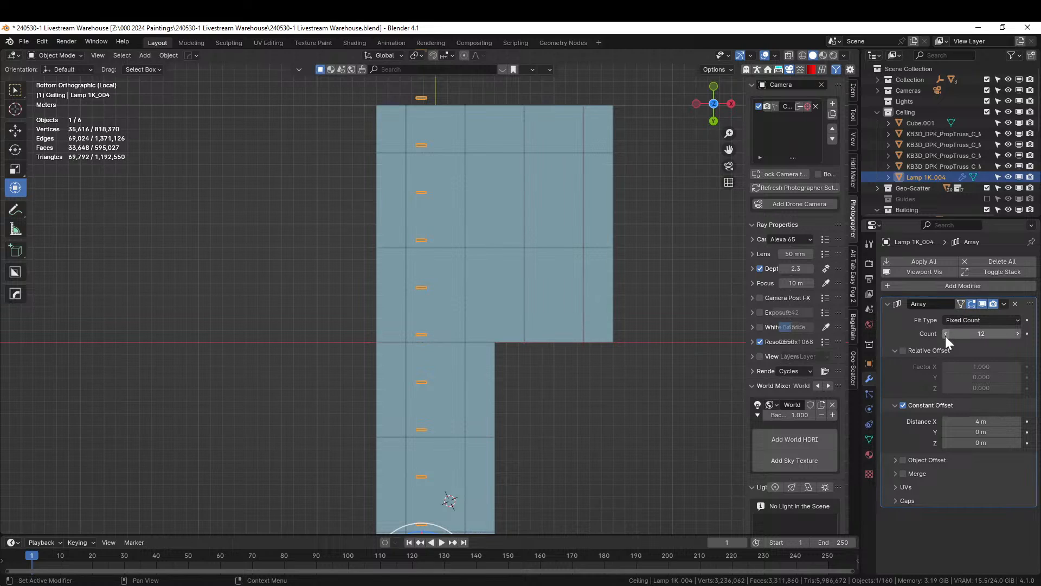
{"action": "left_click", "coordinate": [947, 334]}
{"action": "left_click", "coordinate": [947, 334]}
{"action": "left_click", "coordinate": [947, 333]}
{"action": "left_click", "coordinate": [1018, 334]}
- Move the lamp row about 1.12 m in X and -1.32 m in Y to centre it on the narrow wing
{"action": "scroll", "coordinate": [720, 330], "scroll_direction": "down", "scroll_amount": 2}
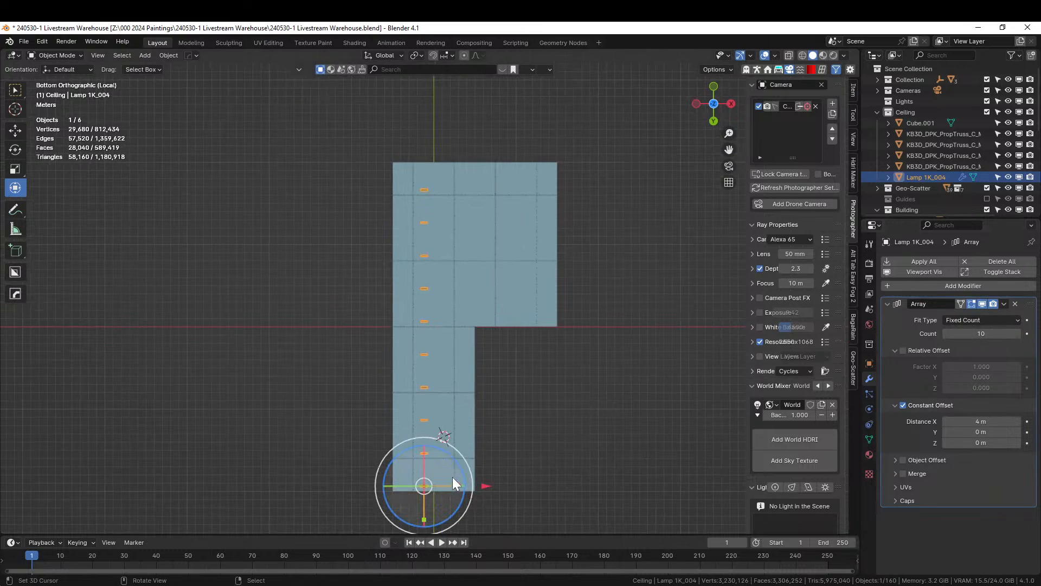
{"action": "key", "text": "g"}
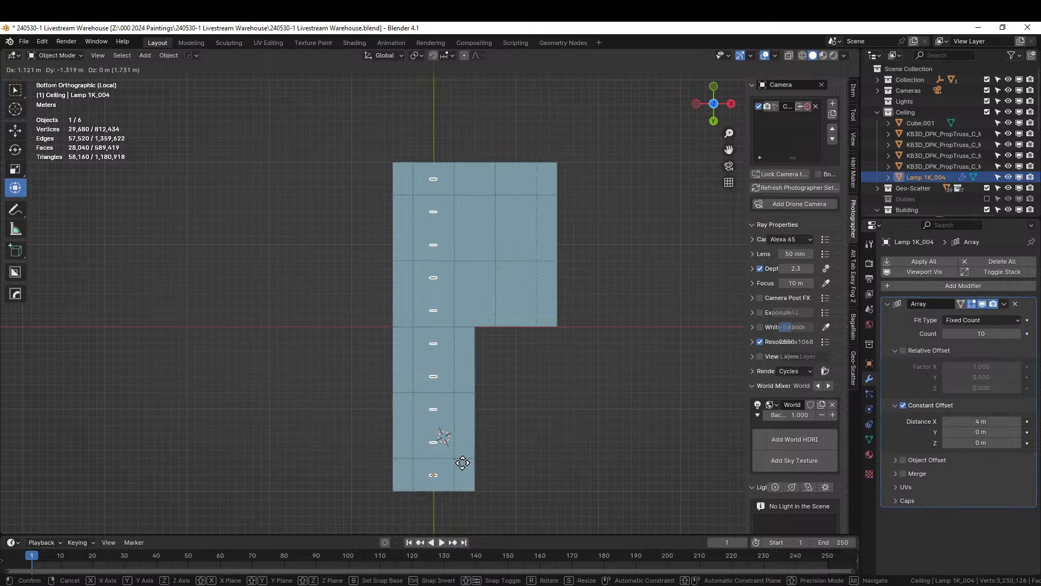
{"action": "left_click", "coordinate": [462, 463]}
- Make a linked duplicate of the lamp row from the bottom view, about 5 m away in X and -20 m in Y, on the wide section
{"action": "middle_click_drag", "start_coordinate": [565, 372], "coordinate": [577, 353]}
{"action": "scroll", "coordinate": [577, 352], "scroll_direction": "down", "scroll_amount": 3}
{"action": "key", "text": "KP_7"}
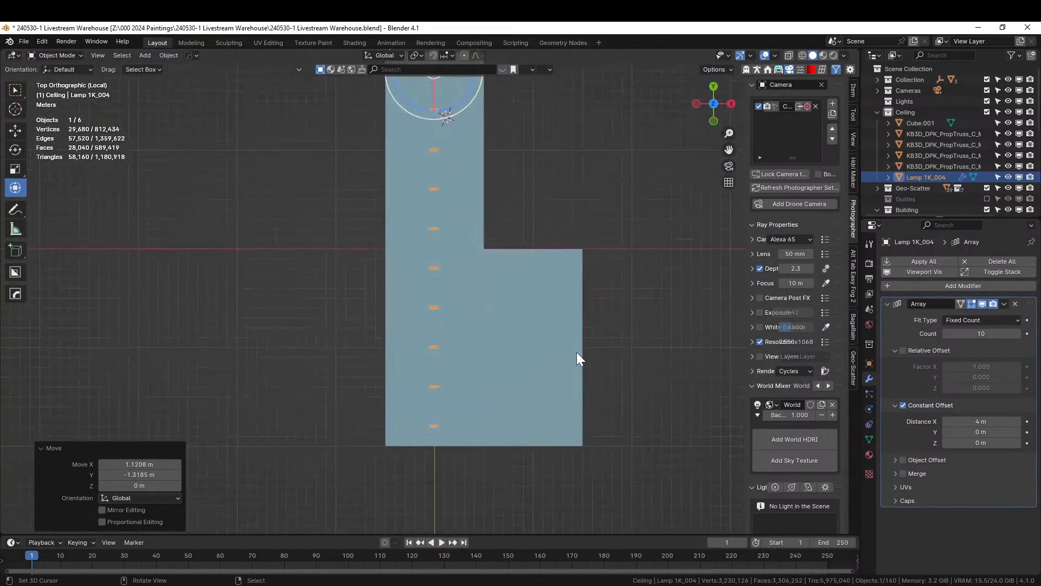
{"action": "key", "text": "ctrl+KP_7"}
{"action": "scroll", "coordinate": [577, 352], "scroll_direction": "down", "scroll_amount": 3}
{"action": "scroll", "coordinate": [527, 391], "scroll_direction": "up", "scroll_amount": 2}
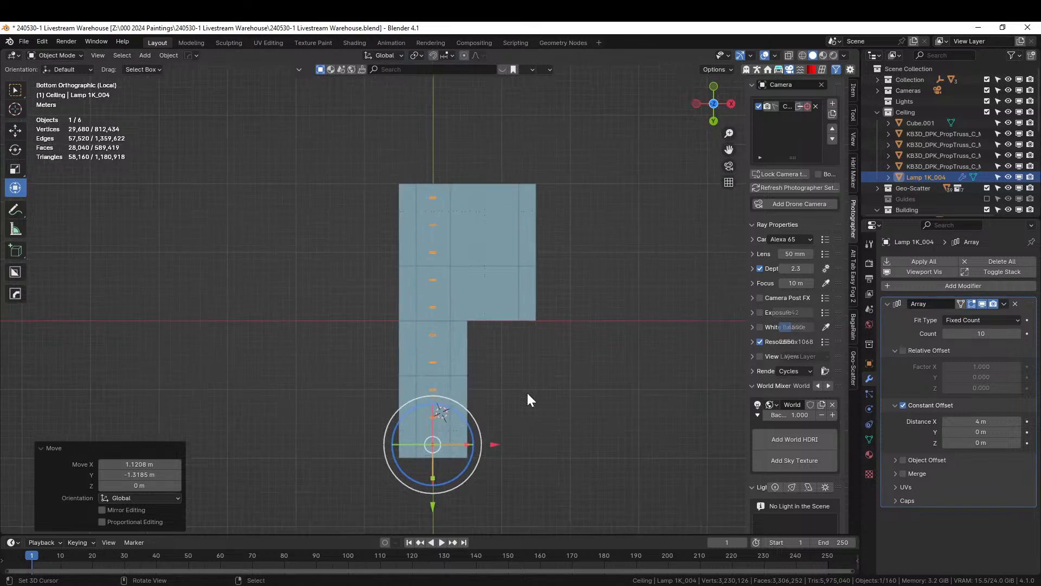
{"action": "key", "text": "shift+d"}
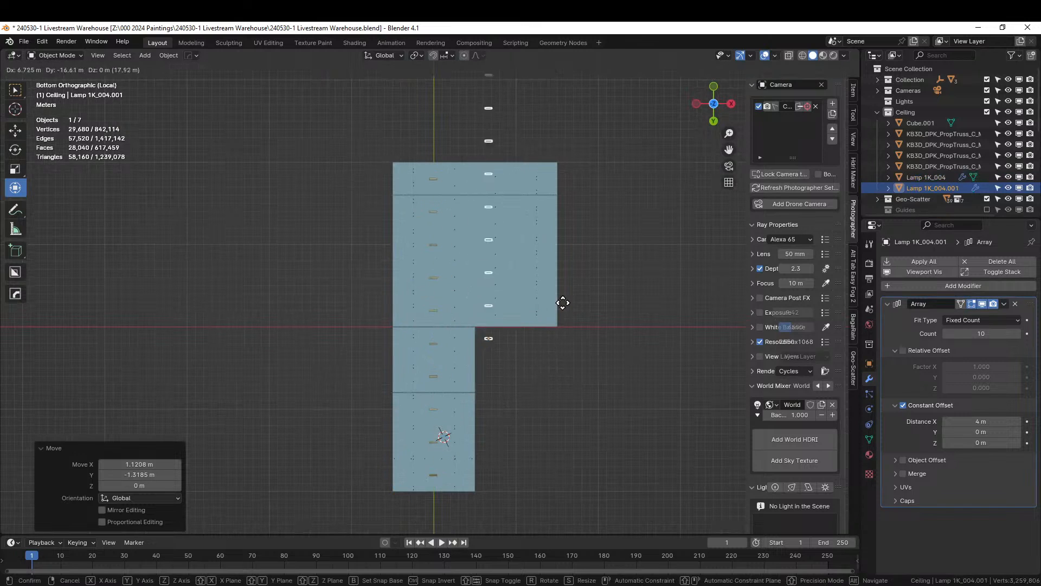
{"action": "left_click", "coordinate": [548, 279]}
- Set the duplicated lamp row's array count to 5
{"action": "left_click", "coordinate": [994, 333]}
{"action": "type", "text": "5"}
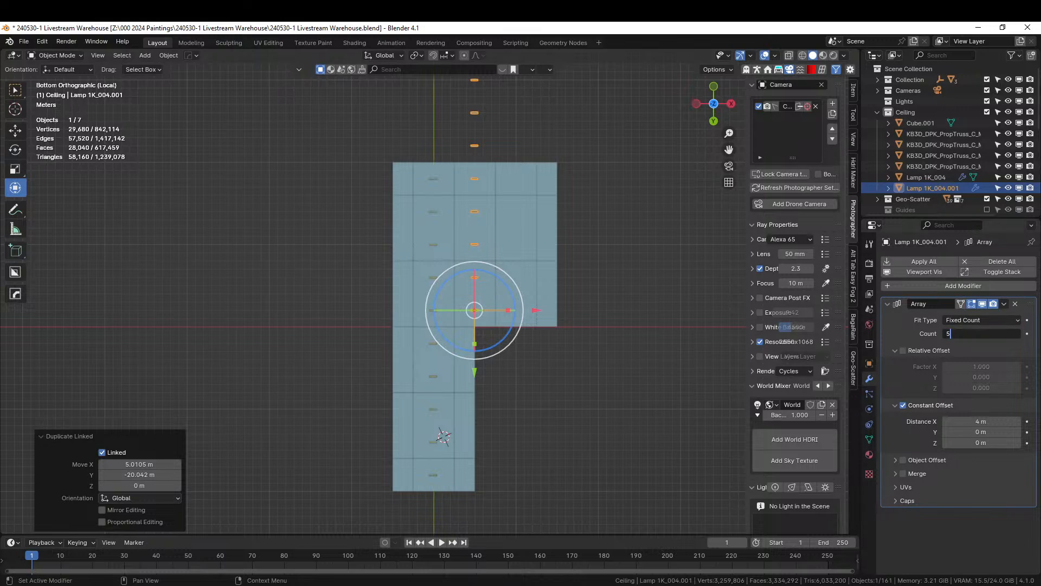
{"action": "key", "text": "Return"}
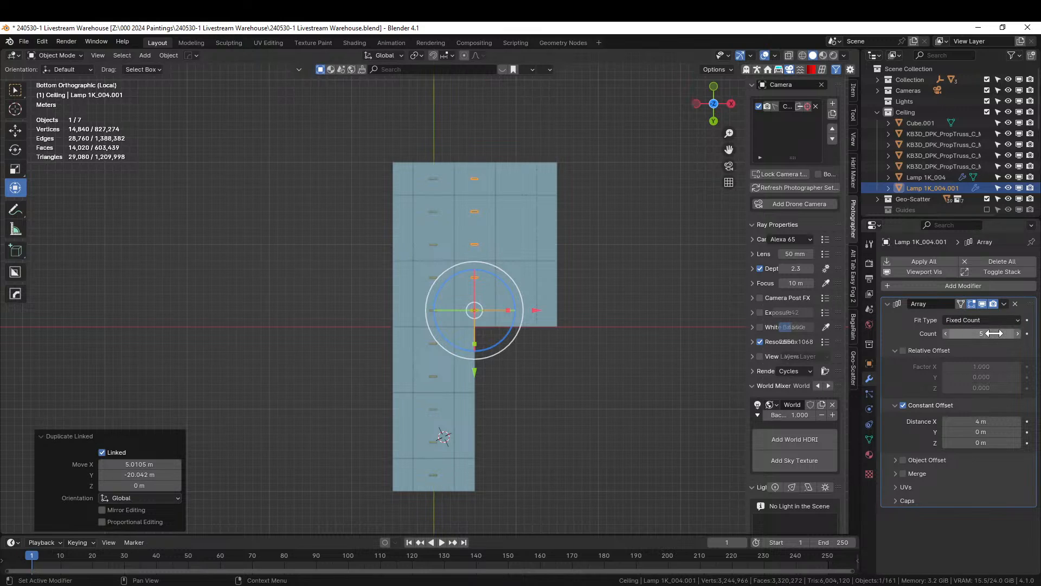
{"action": "left_click", "coordinate": [822, 327]}
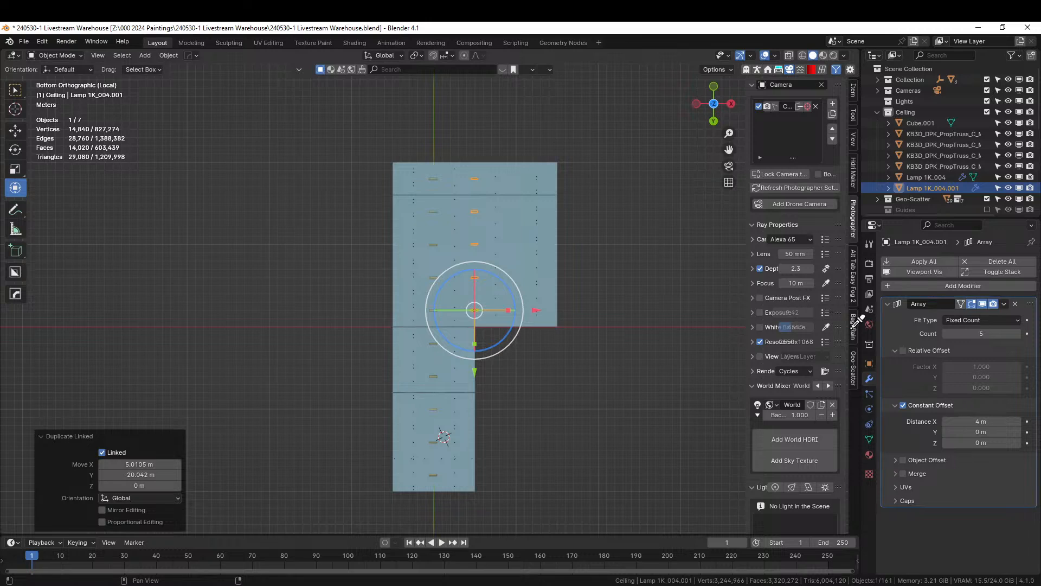
{"action": "left_click", "coordinate": [576, 356]}
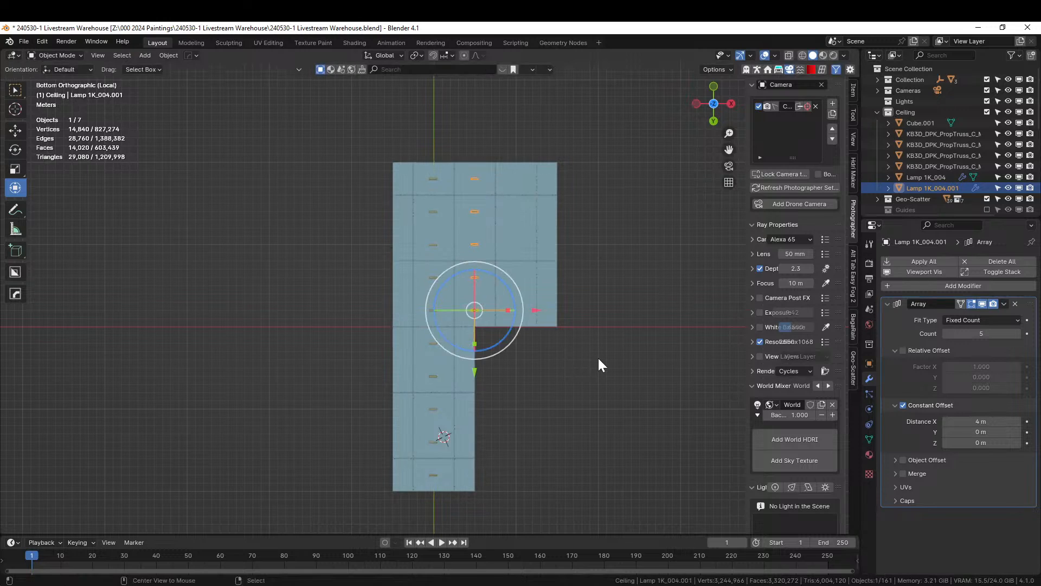
- Make a linked duplicate of the five-lamp row and move it exactly 5 m along X
{"action": "key", "text": "alt+d"}
{"action": "left_click", "coordinate": [599, 358]}
{"action": "key", "text": "g"}
{"action": "key", "text": "x"}
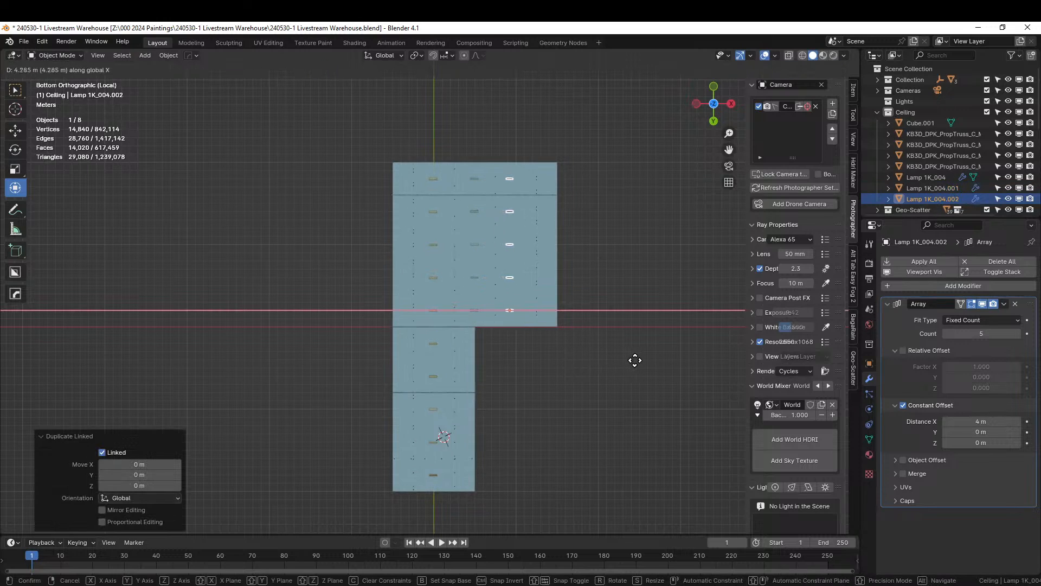
{"action": "left_click", "coordinate": [641, 360]}
{"action": "left_click", "coordinate": [157, 463]}
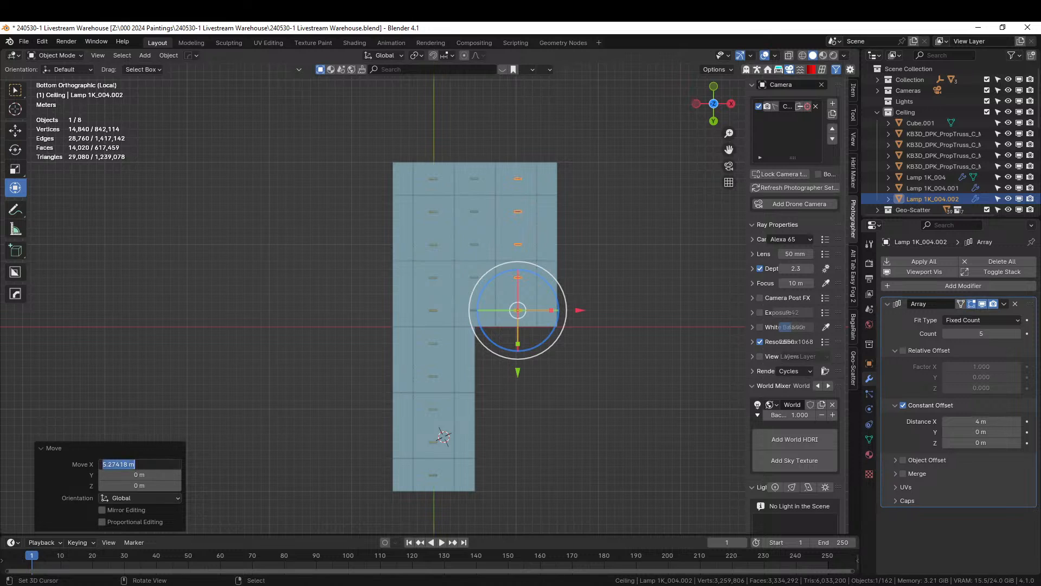
{"action": "type", "text": "5"}
{"action": "key", "text": "Return"}
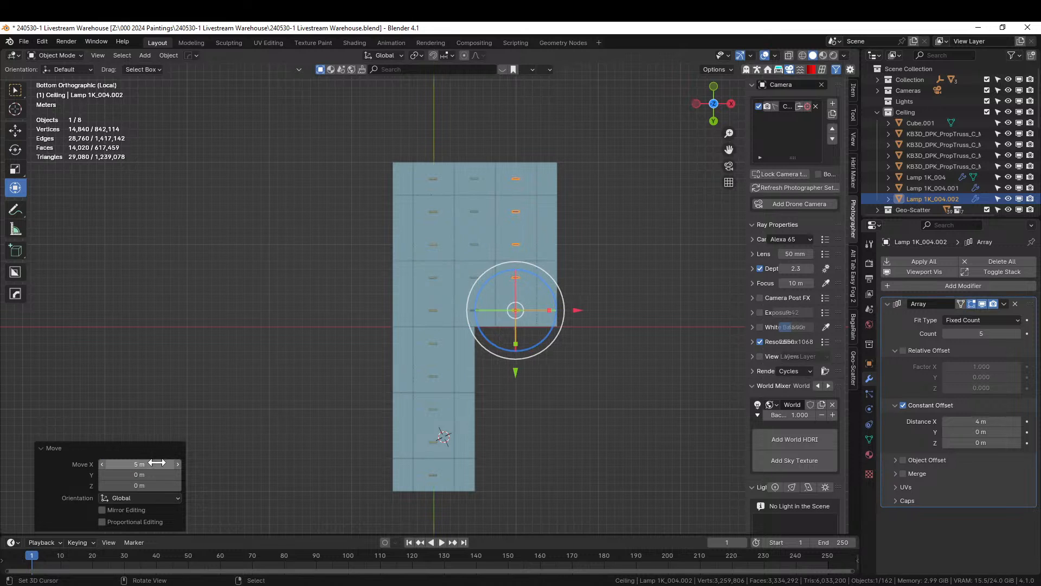
- Set the emission strength of the lamps' kitchen_bins material to 20 and save the file
{"action": "middle_click_drag", "start_coordinate": [374, 472], "coordinate": [509, 175]}
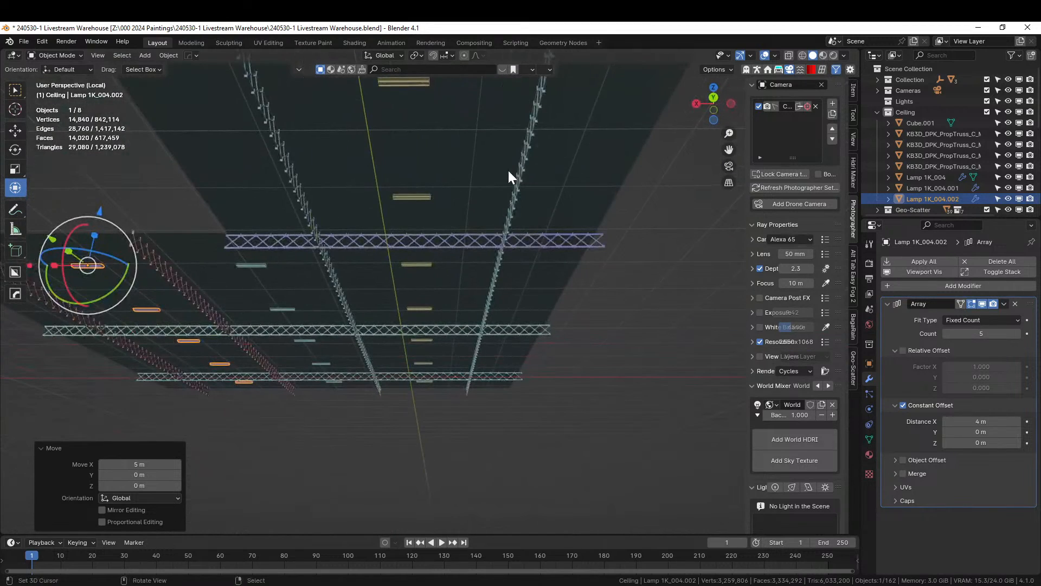
{"action": "left_click", "coordinate": [419, 199]}
{"action": "left_click", "coordinate": [870, 456]}
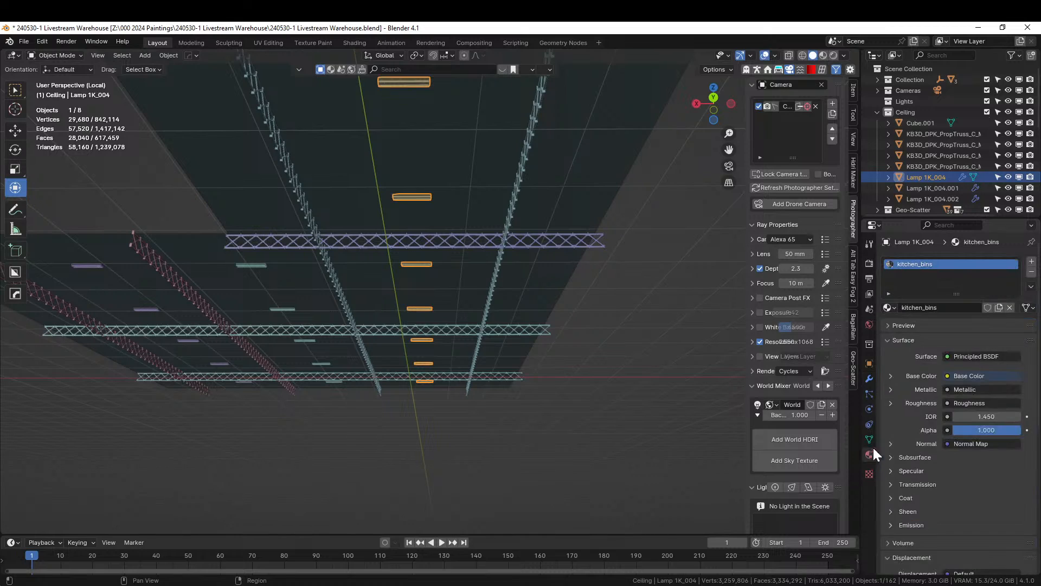
{"action": "left_click", "coordinate": [890, 525]}
{"action": "scroll", "coordinate": [952, 518], "scroll_direction": "down", "scroll_amount": 3}
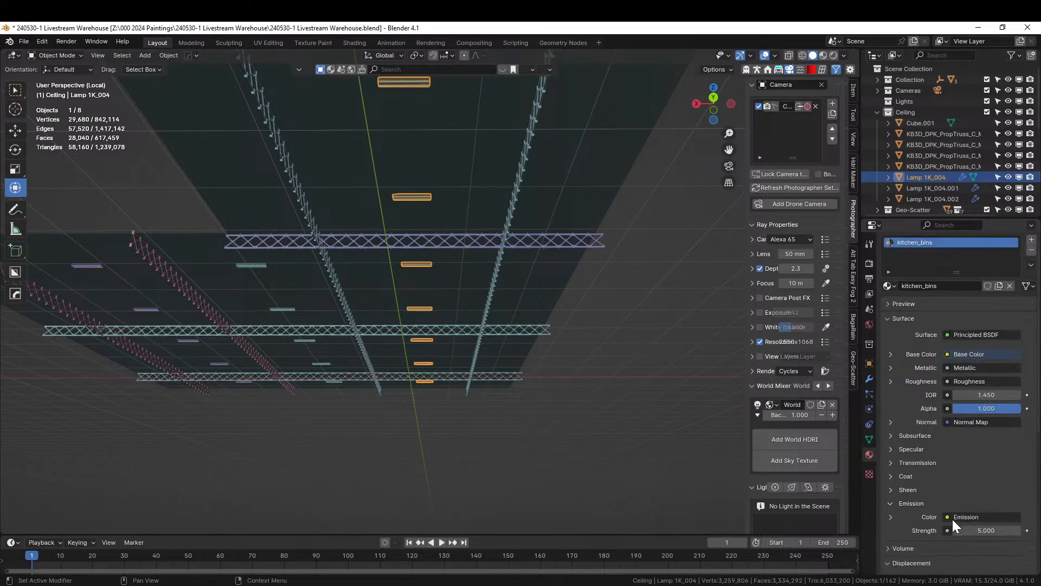
{"action": "left_click", "coordinate": [979, 486]}
{"action": "type", "text": "20"}
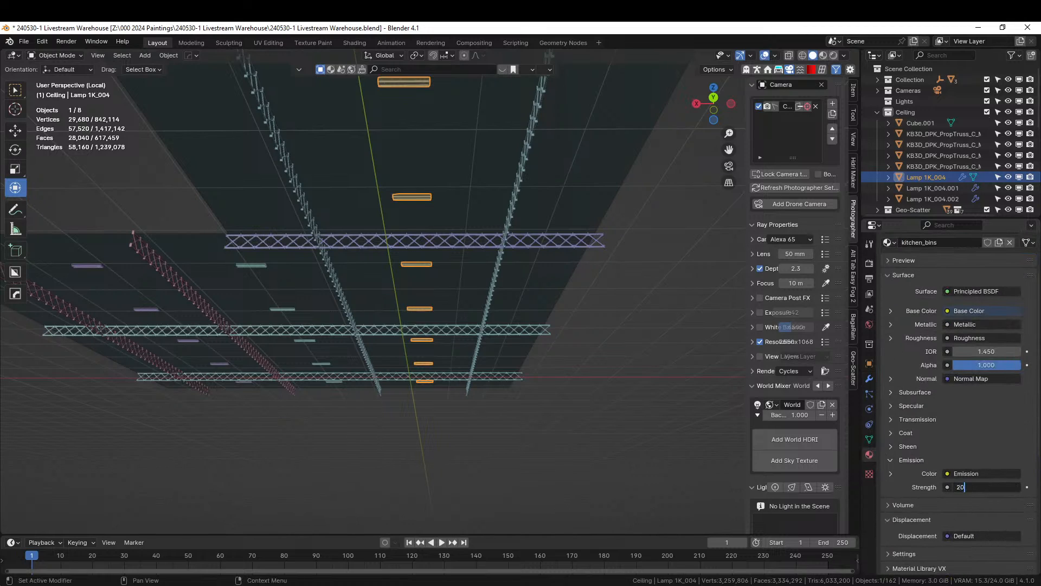
{"action": "key", "text": "Return"}
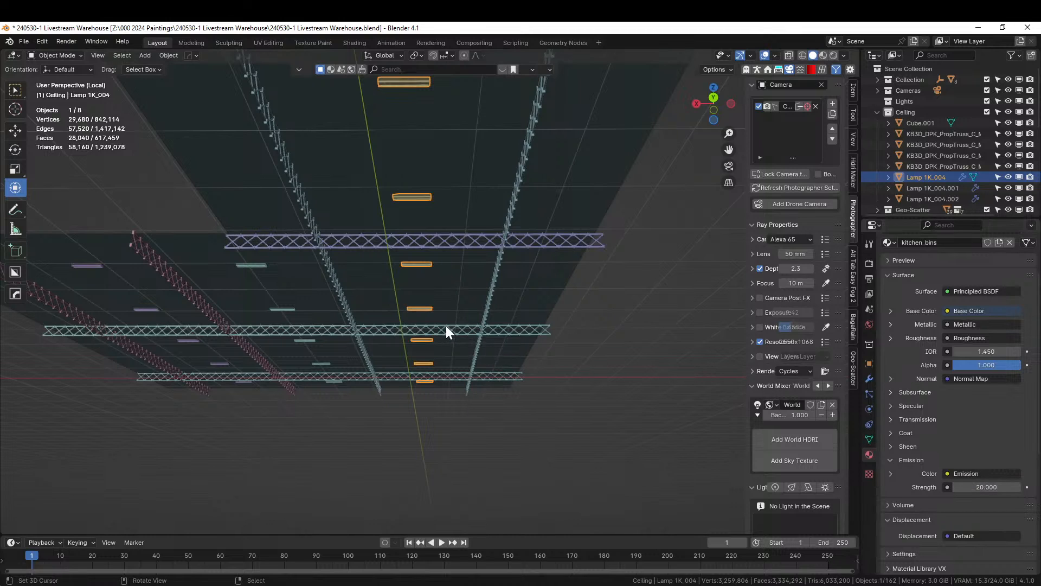
{"action": "key", "text": "ctrl+s"}
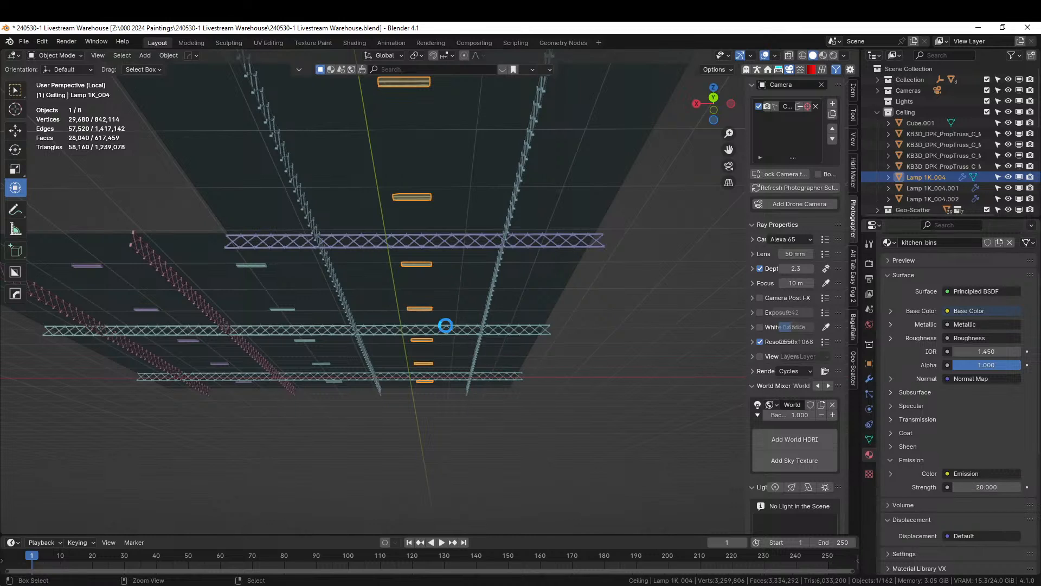
- Leave local view and display the full warehouse through the camera with rendered shading
{"action": "key", "text": "KP_Divide"}
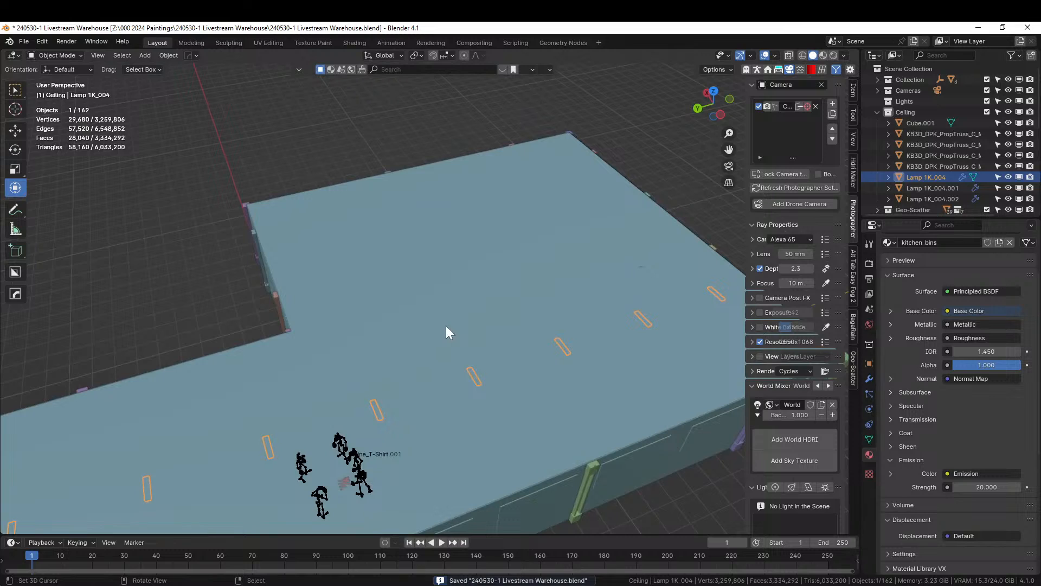
{"action": "key", "text": "KP_0"}
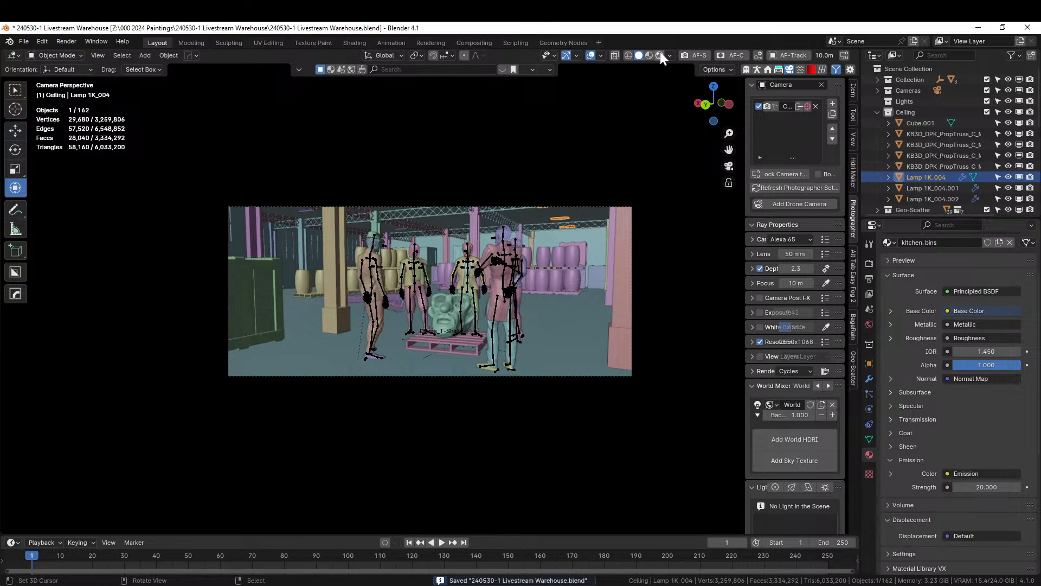
{"action": "left_click", "coordinate": [660, 53]}
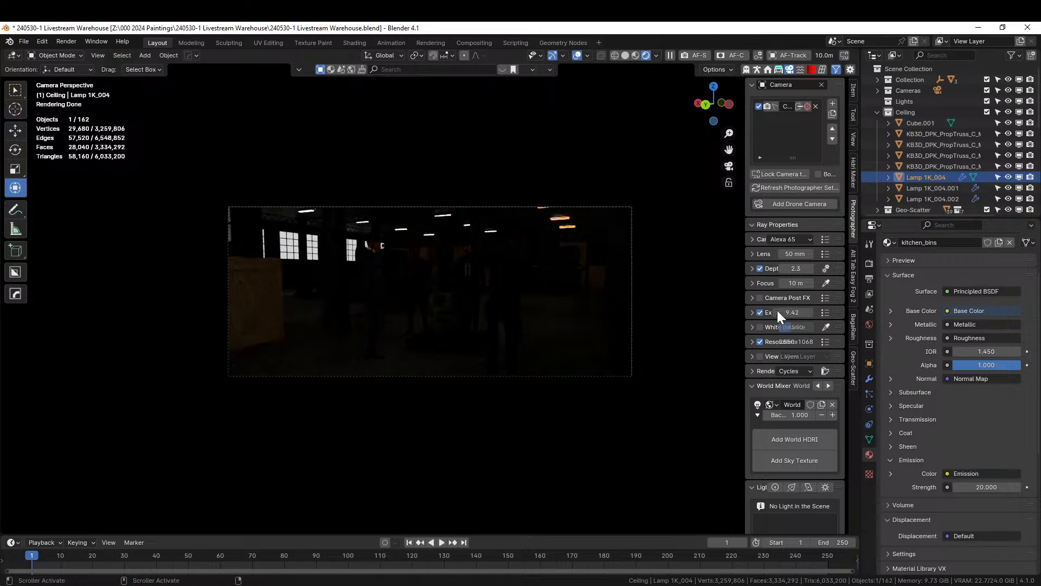
- Enable the camera's exposure and set it to 6.00
{"action": "double_click", "coordinate": [797, 314]}
{"action": "type", "text": "6"}
{"action": "key", "text": "Return"}
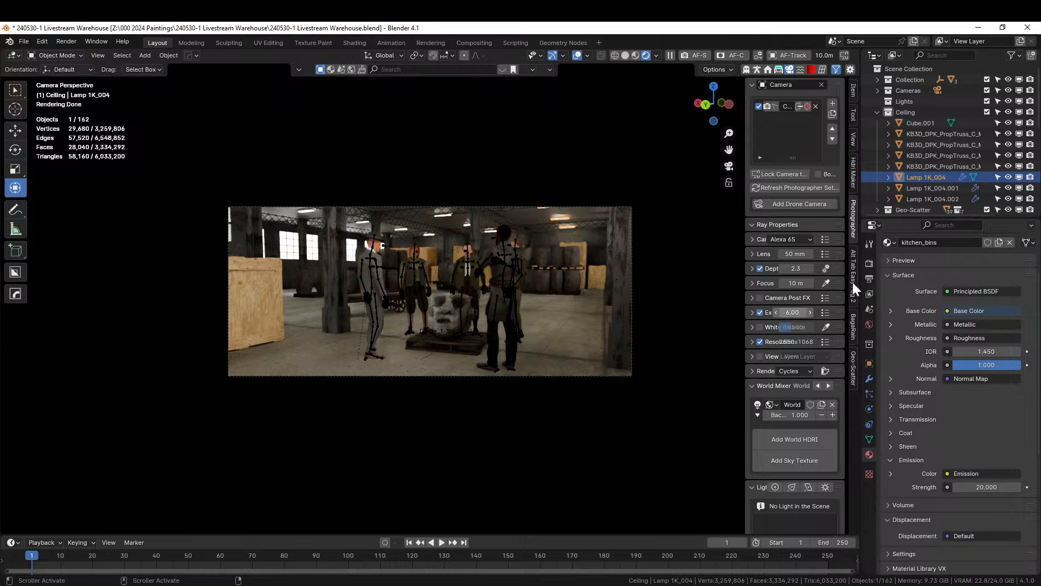
- Select the ten-lamp row and examine its glow on the ceiling from inside the rendered warehouse
{"action": "left_click", "coordinate": [581, 167]}
{"action": "scroll", "coordinate": [583, 168], "scroll_direction": "up", "scroll_amount": 3}
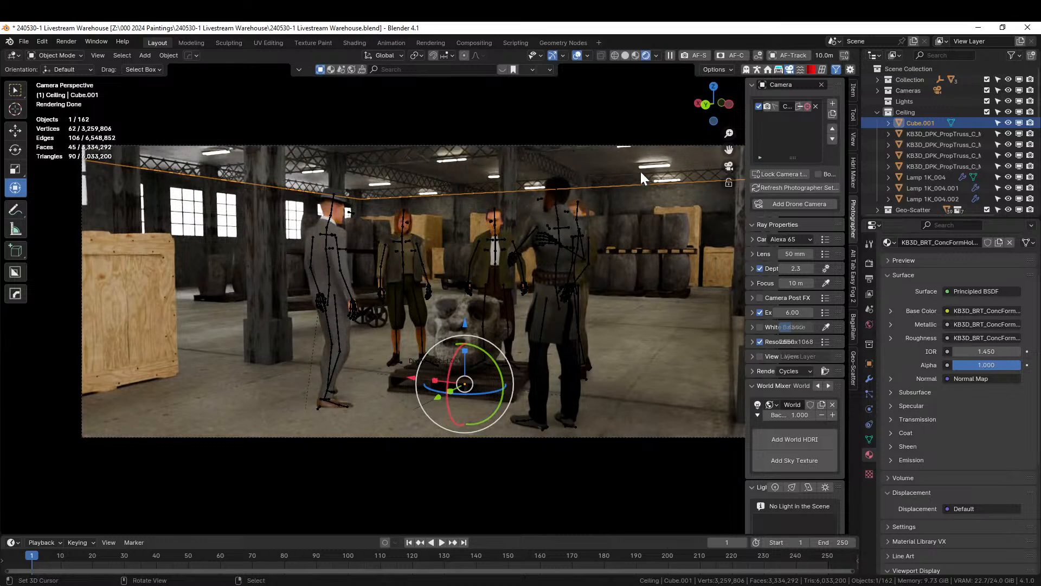
{"action": "left_click", "coordinate": [653, 161]}
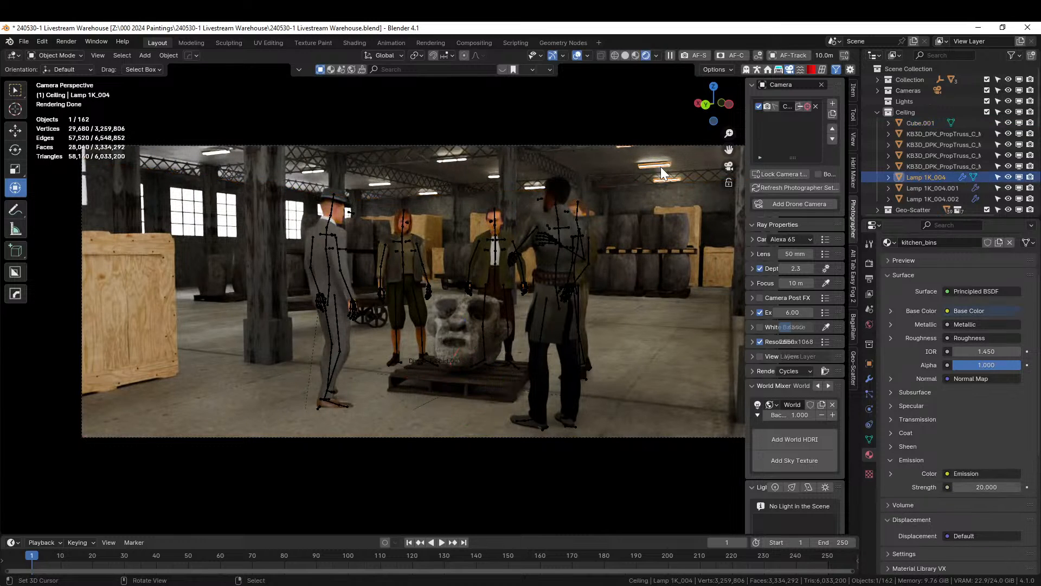
{"action": "middle_click_drag", "start_coordinate": [661, 167], "coordinate": [437, 332]}
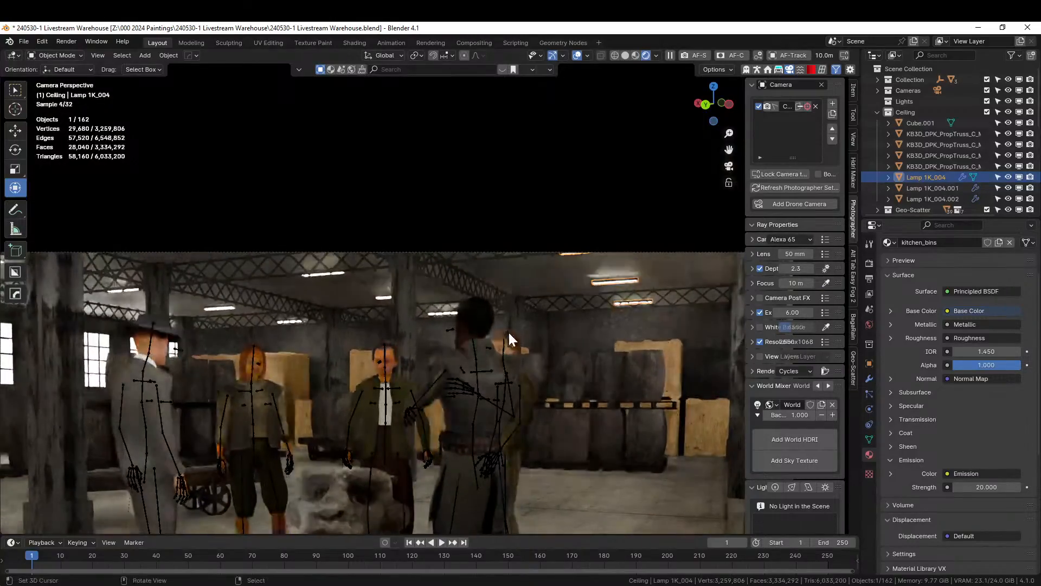
{"action": "middle_click_drag", "start_coordinate": [509, 333], "coordinate": [509, 446]}
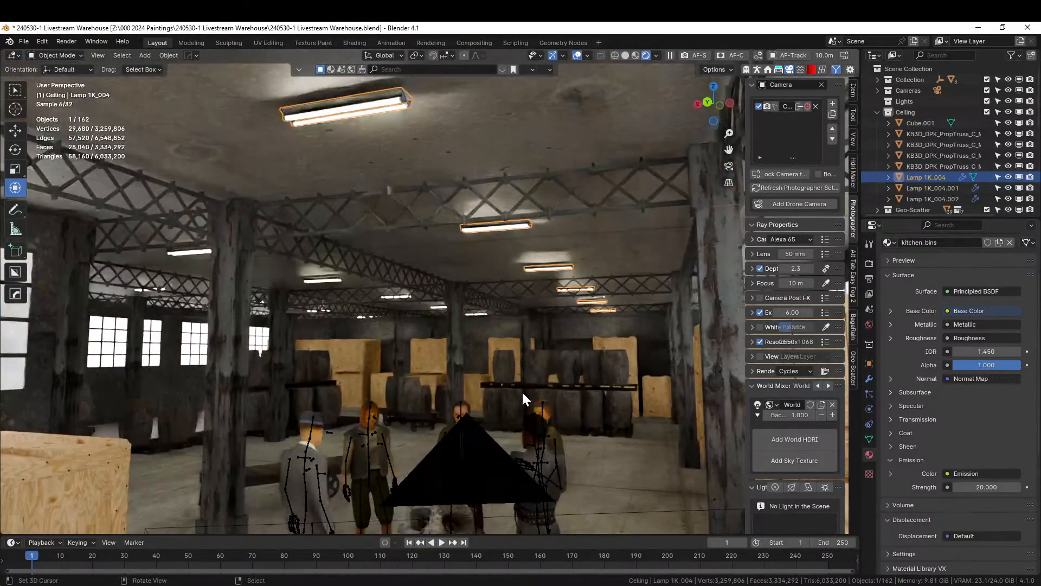
{"action": "middle_click_drag", "start_coordinate": [442, 222], "coordinate": [470, 333], "text": "shift"}
{"action": "scroll", "coordinate": [451, 284], "scroll_direction": "up", "scroll_amount": 5}
{"action": "key", "text": "KP_Divide"}
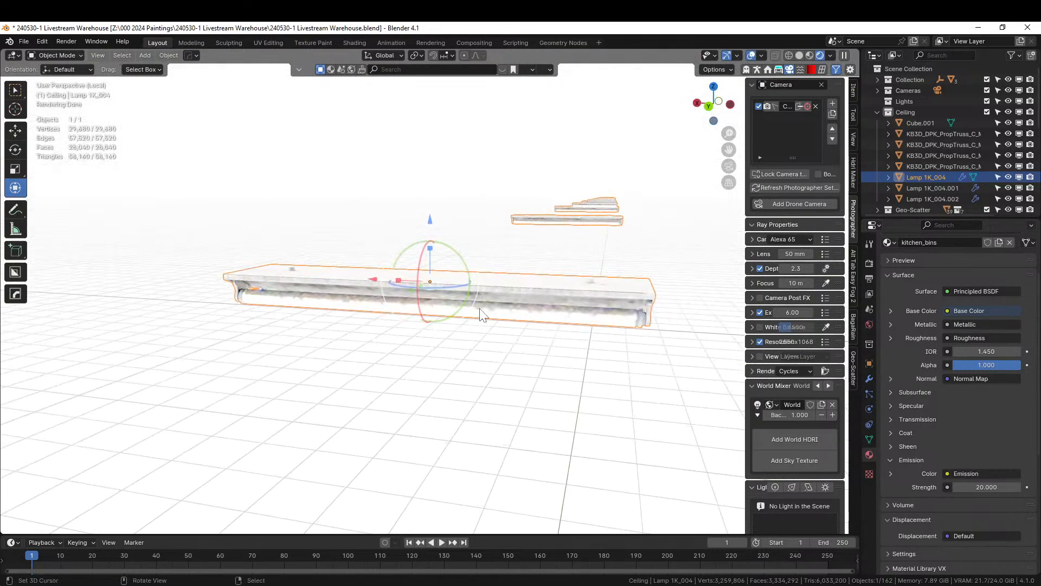
{"action": "key", "text": "KP_Divide"}
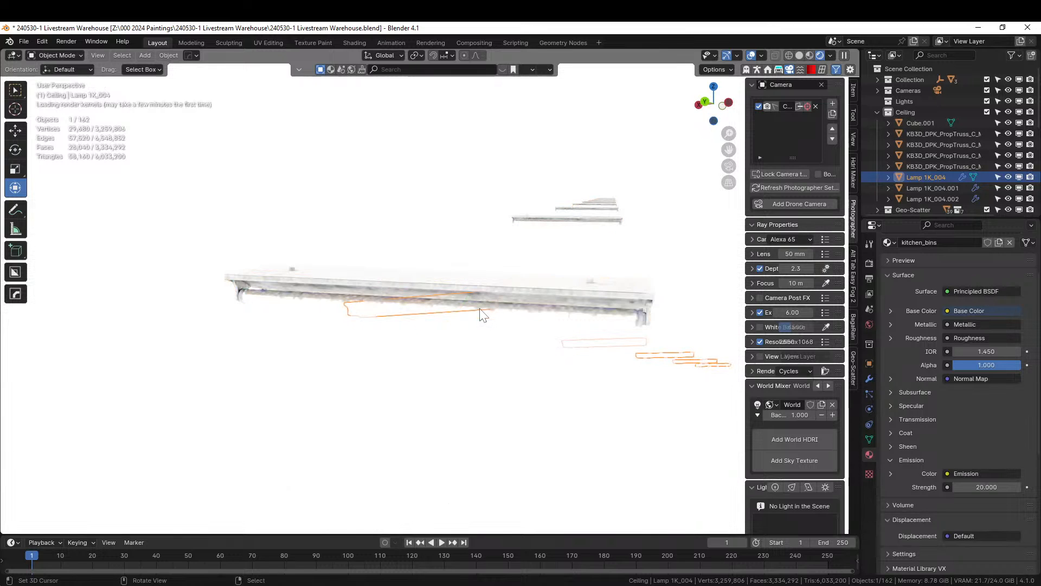
- Switch to solid shading and isolate the ceiling slab, trusses and ten-lamp row in an orthographic front view
{"action": "key", "text": "shift+z"}
{"action": "middle_click_drag", "start_coordinate": [499, 268], "coordinate": [522, 335]}
{"action": "scroll", "coordinate": [516, 291], "scroll_direction": "down", "scroll_amount": 6}
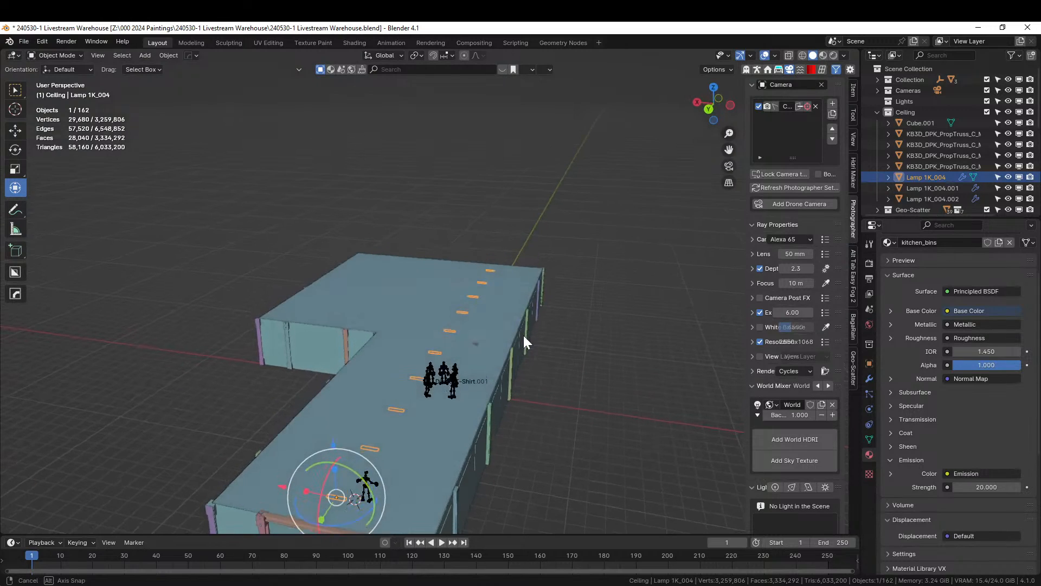
{"action": "left_click", "coordinate": [938, 199], "text": "shift"}
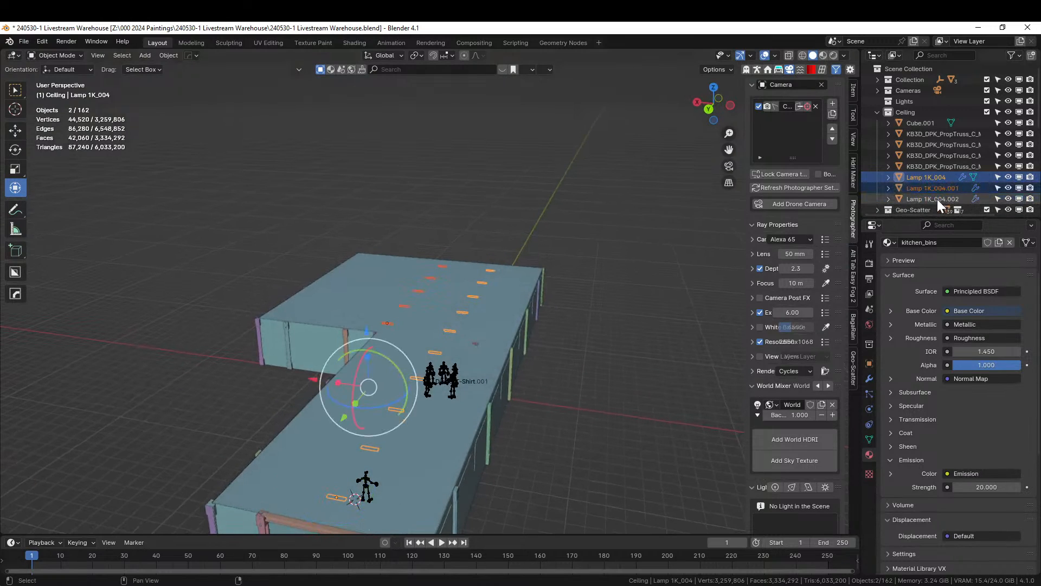
{"action": "left_click", "coordinate": [927, 123], "text": "shift"}
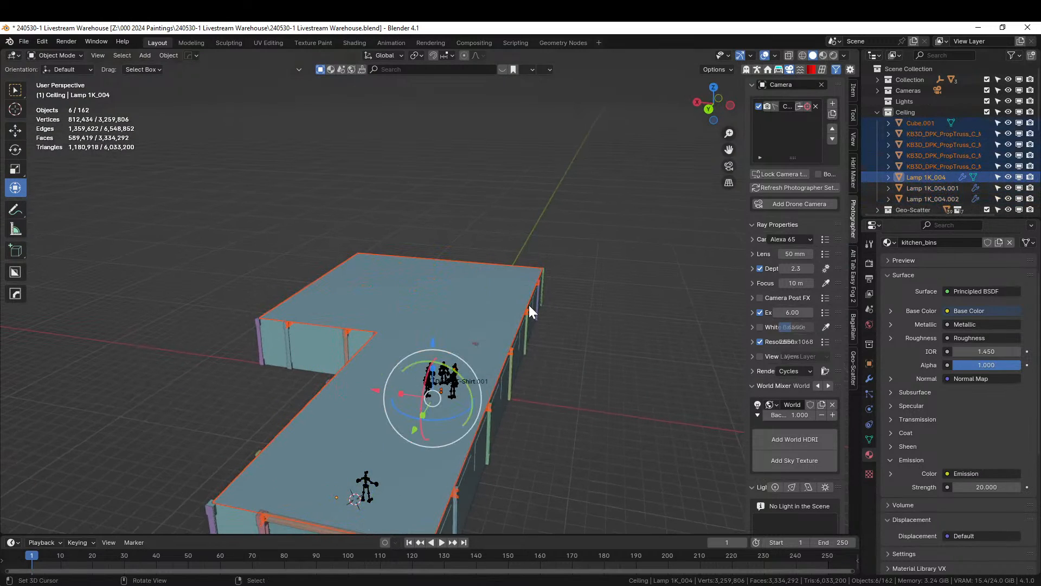
{"action": "key", "text": "KP_Divide"}
{"action": "key", "text": "KP_1"}
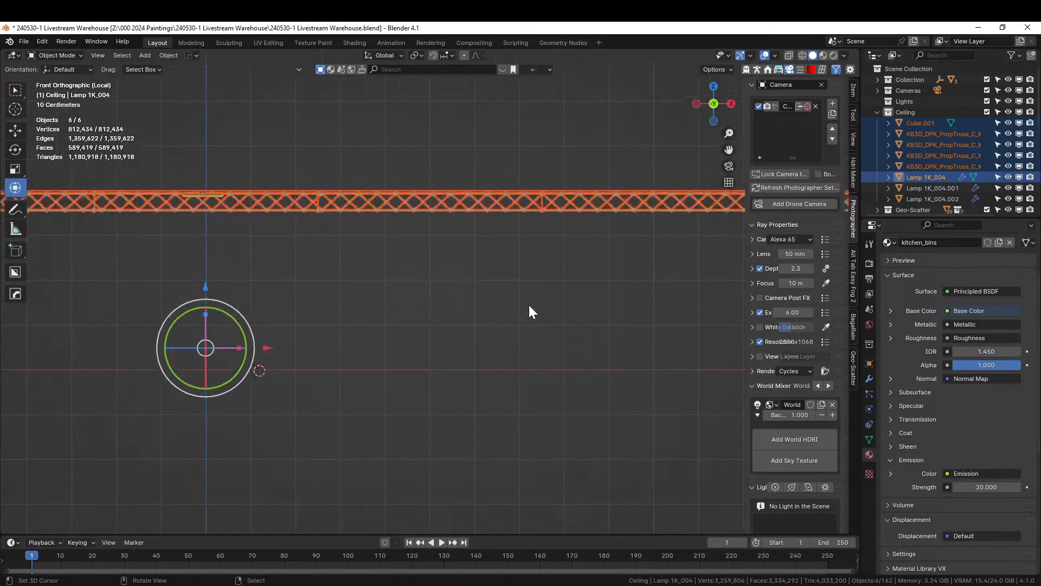
- Isolate only the ceiling slab Cube.001 and the three lamp rows, showing a lamp and the slab up close from the front
{"action": "left_click", "coordinate": [930, 124]}
{"action": "left_click", "coordinate": [935, 177]}
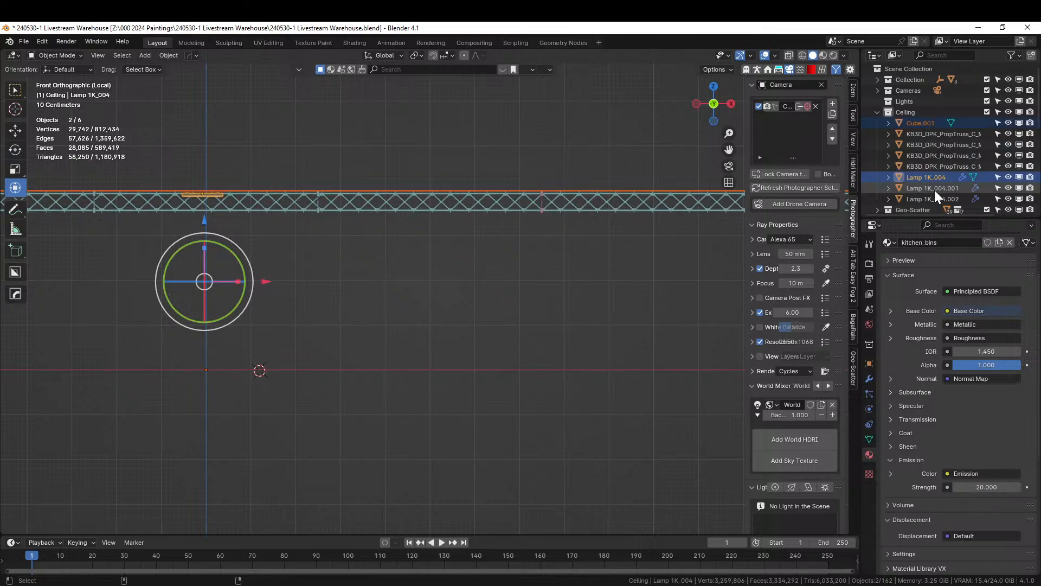
{"action": "left_click", "coordinate": [935, 188], "text": "ctrl"}
{"action": "left_click", "coordinate": [935, 199], "text": "ctrl"}
{"action": "key", "text": "KP_Divide"}
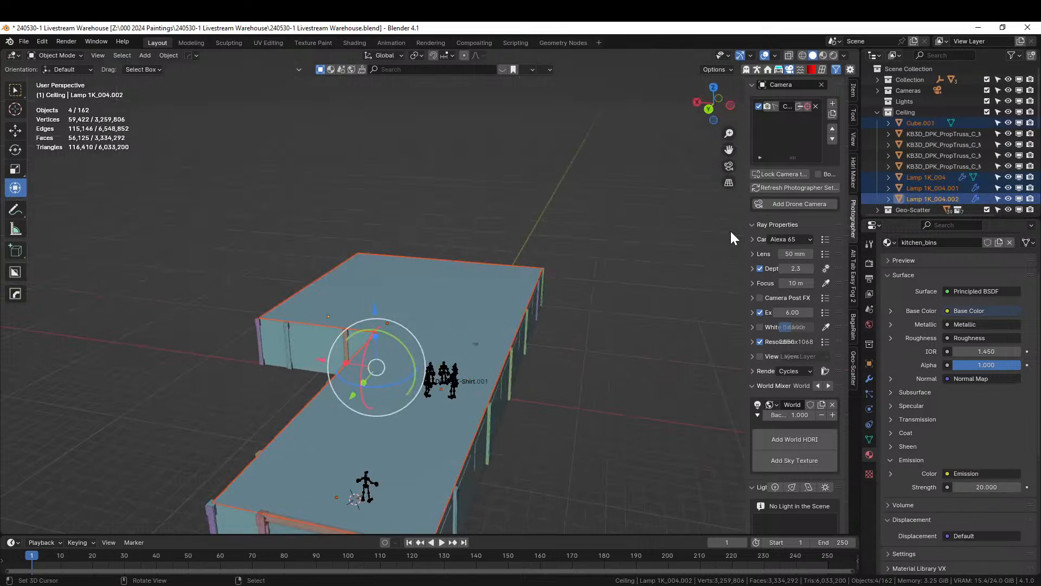
{"action": "key", "text": "KP_Divide"}
{"action": "key", "text": "KP_1"}
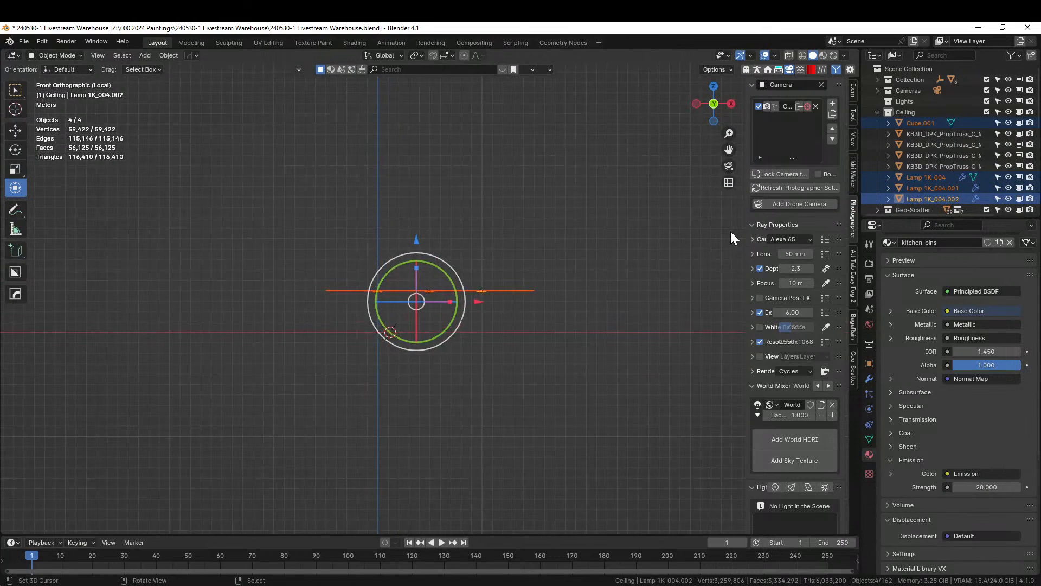
{"action": "scroll", "coordinate": [730, 231], "scroll_direction": "up", "scroll_amount": 12}
{"action": "scroll", "coordinate": [730, 235], "scroll_direction": "up", "scroll_amount": 5}
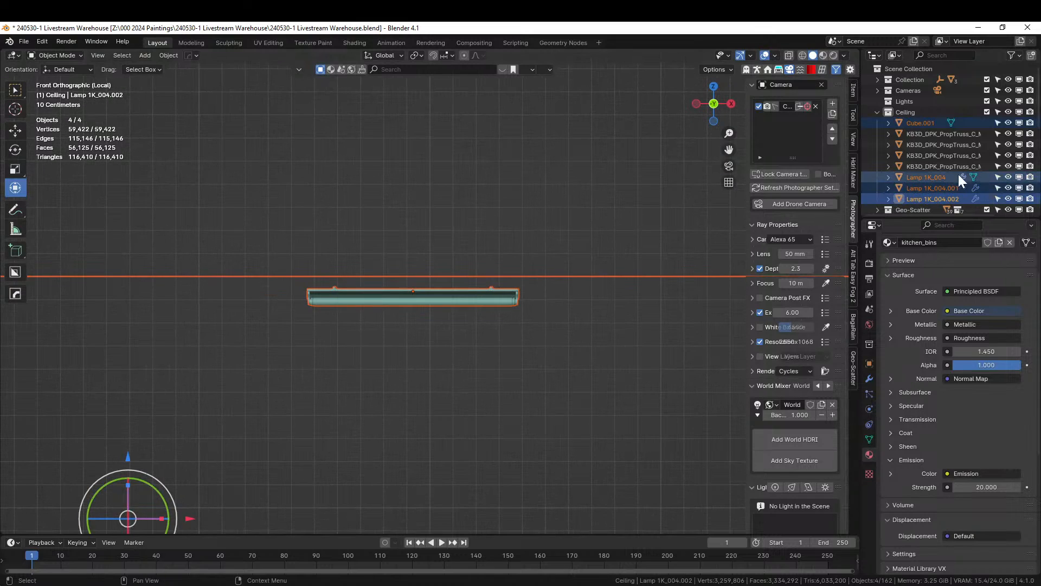
- Select the three lamp rows and move them up about 0.04 m along Z towards the ceiling slab
{"action": "left_click", "coordinate": [936, 177]}
{"action": "left_click", "coordinate": [936, 197], "text": "shift"}
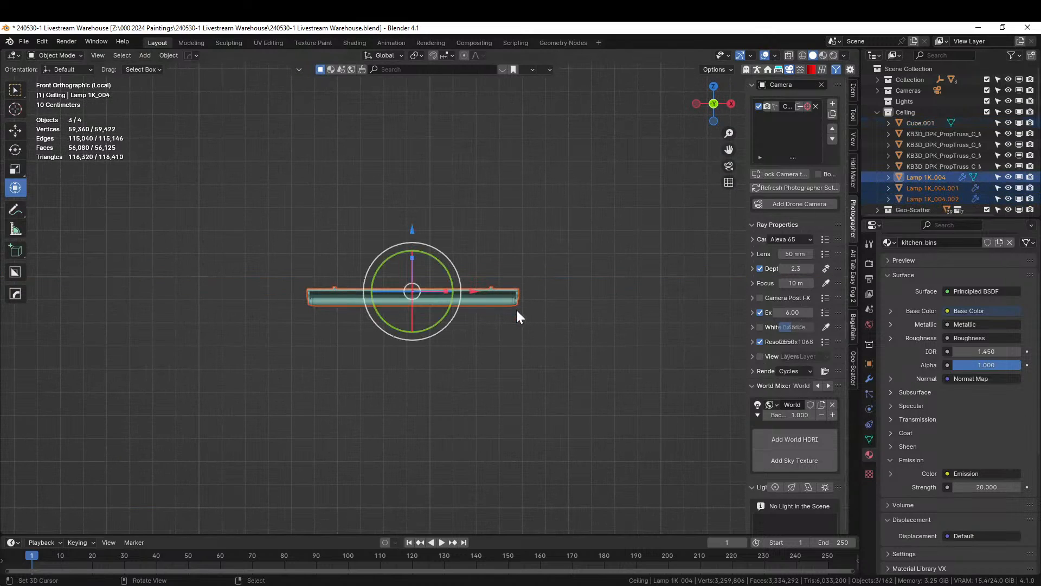
{"action": "key", "text": "g"}
{"action": "key", "text": "z"}
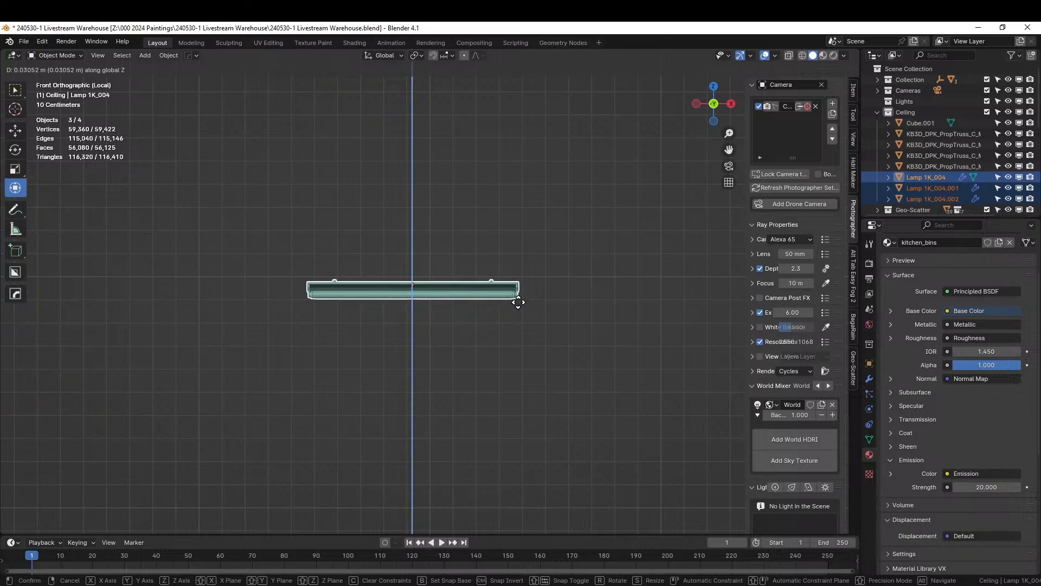
{"action": "left_click", "coordinate": [518, 301]}
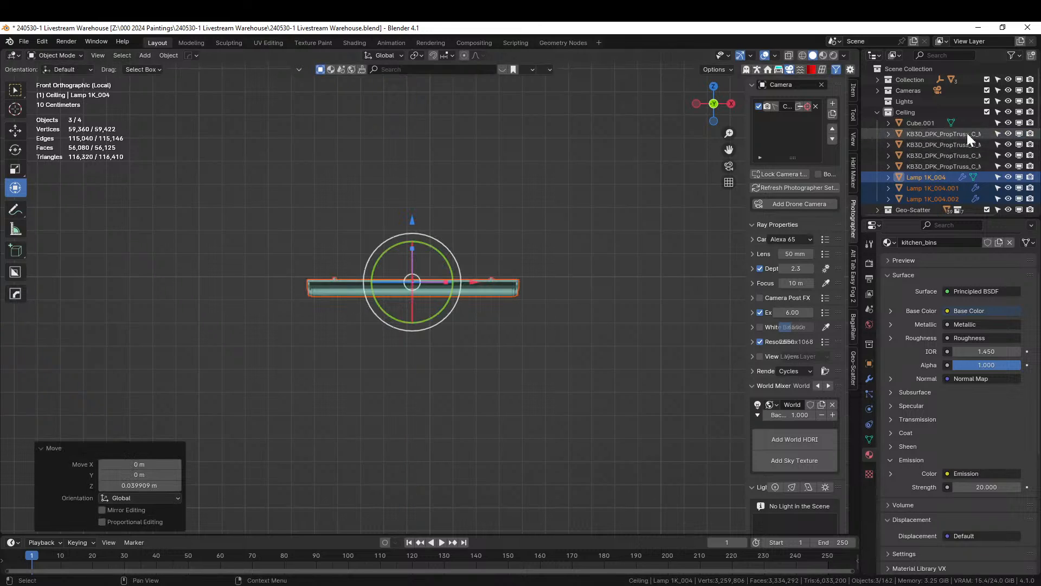
- Save the file with local view closed and show the full warehouse through the camera
{"action": "middle_click_drag", "start_coordinate": [626, 228], "coordinate": [574, 256]}
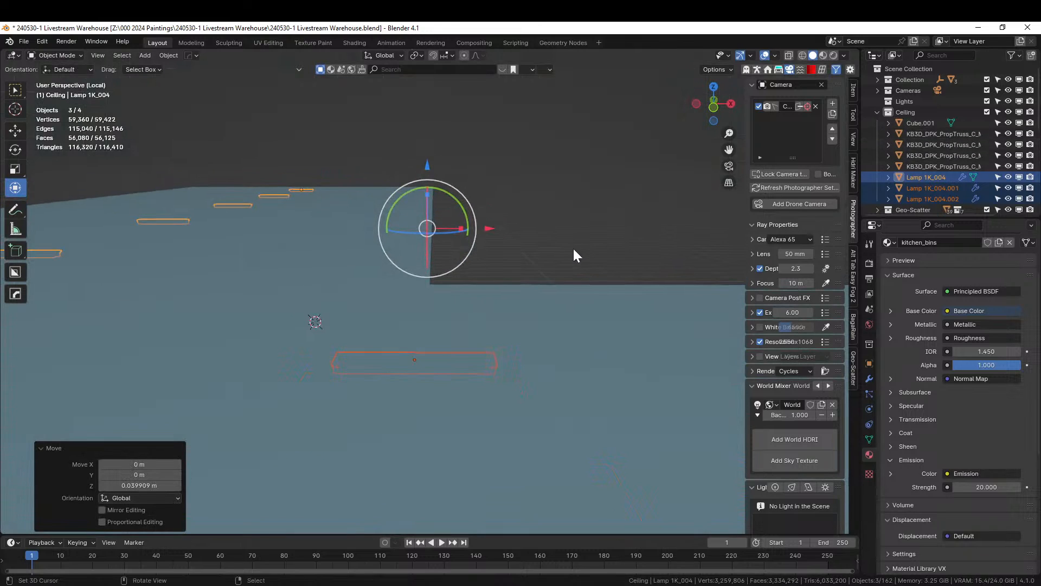
{"action": "key", "text": "KP_Divide"}
{"action": "key", "text": "ctrl+s"}
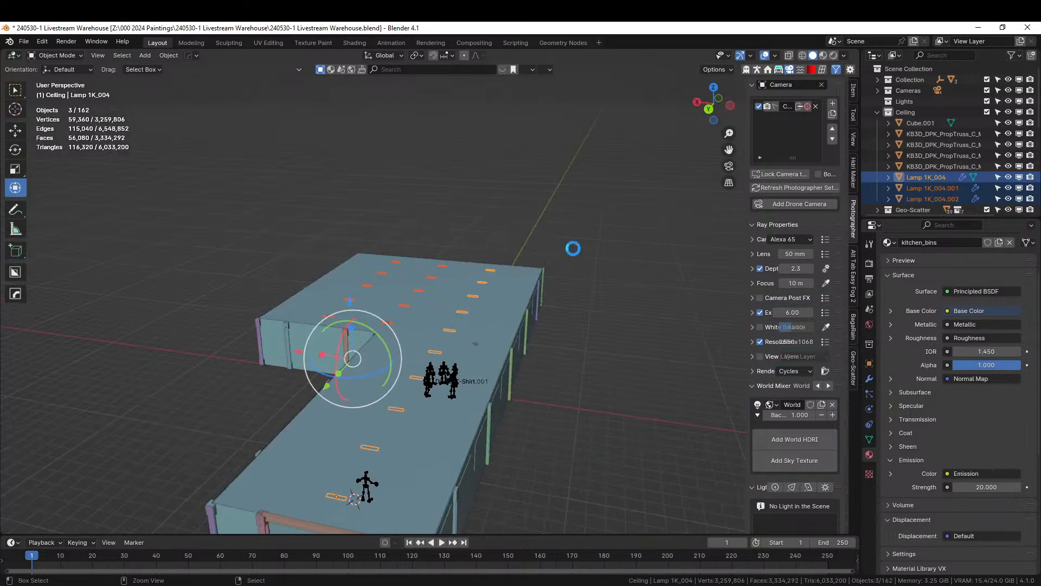
{"action": "key", "text": "KP_0"}
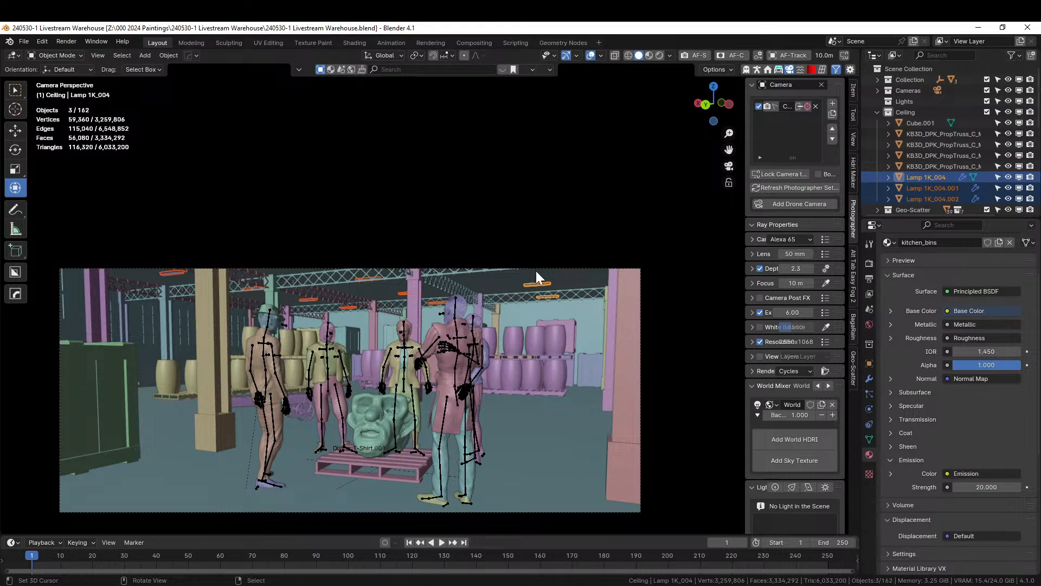
- Start an HDRi Maker background import and browse to the mattePaint_hdri_seq052_2000px folder in HDRI Images
{"action": "left_click", "coordinate": [854, 175]}
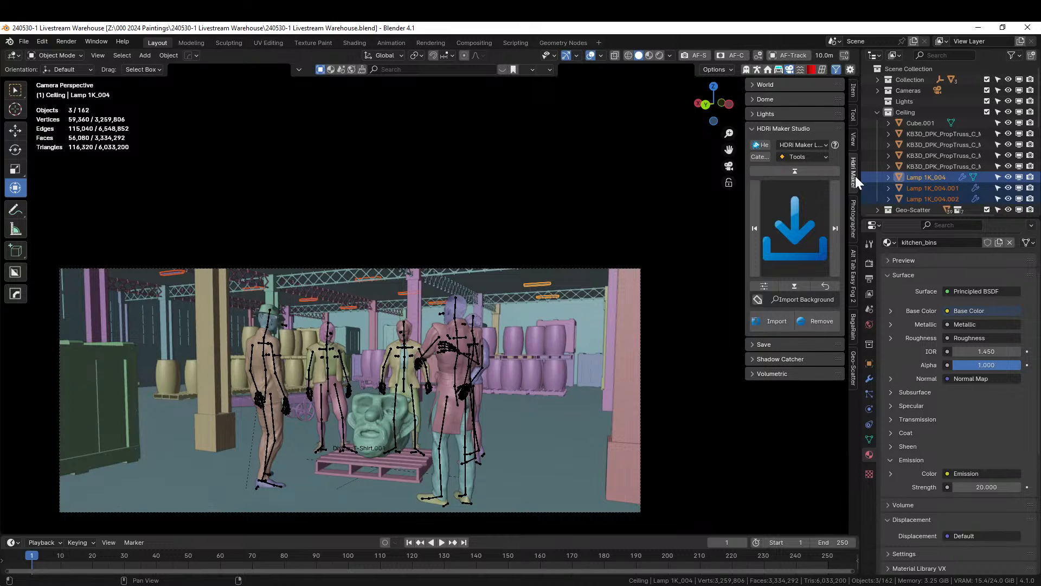
{"action": "left_click", "coordinate": [753, 85]}
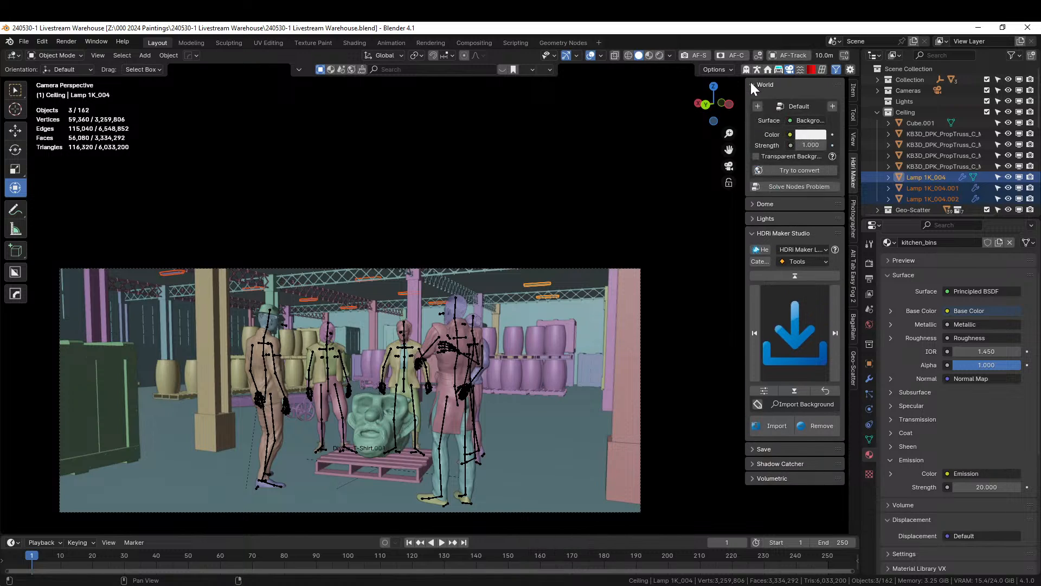
{"action": "left_click", "coordinate": [779, 427]}
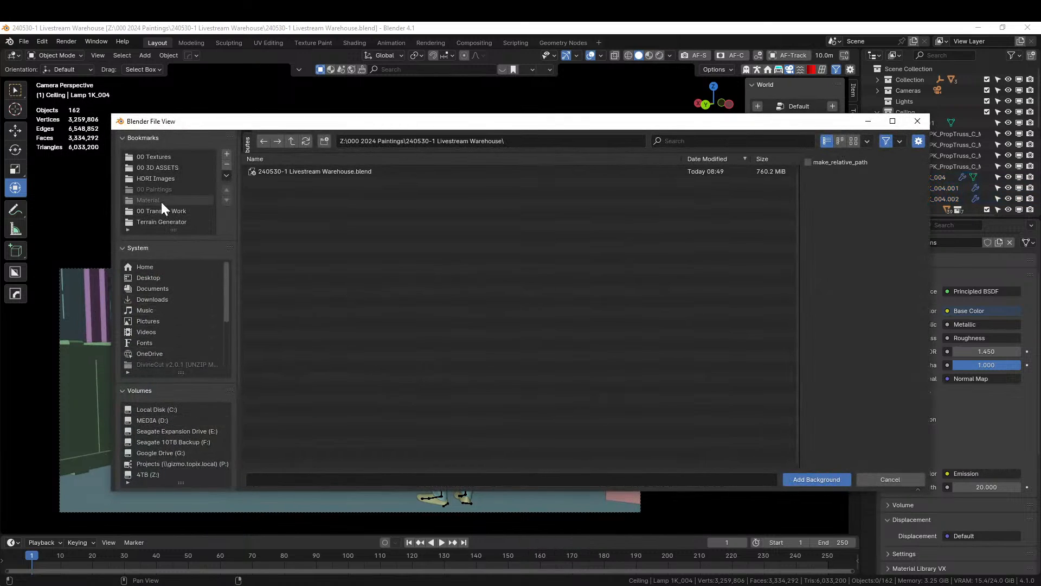
{"action": "left_click", "coordinate": [155, 178]}
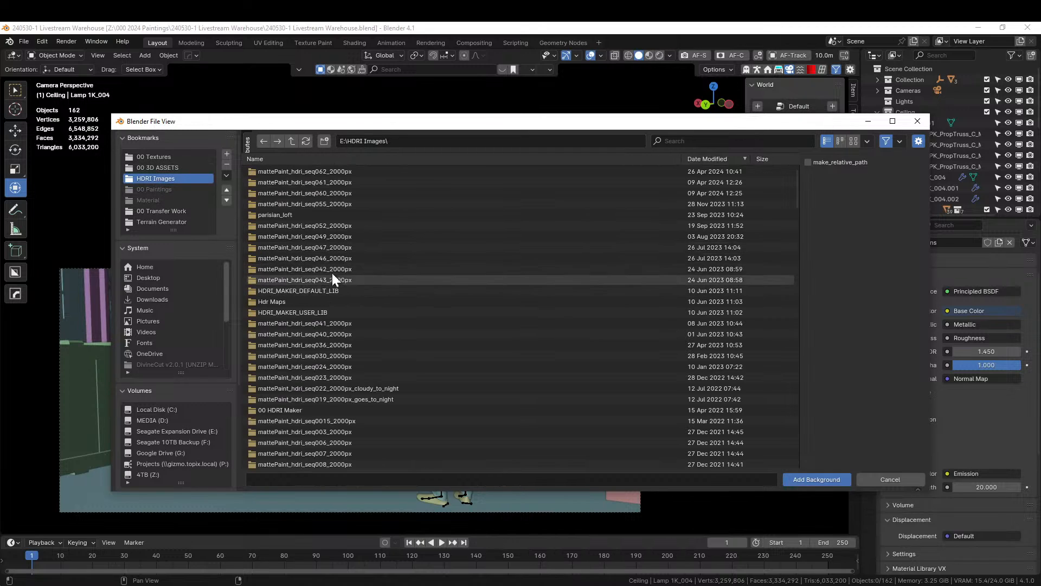
{"action": "double_click", "coordinate": [337, 225]}
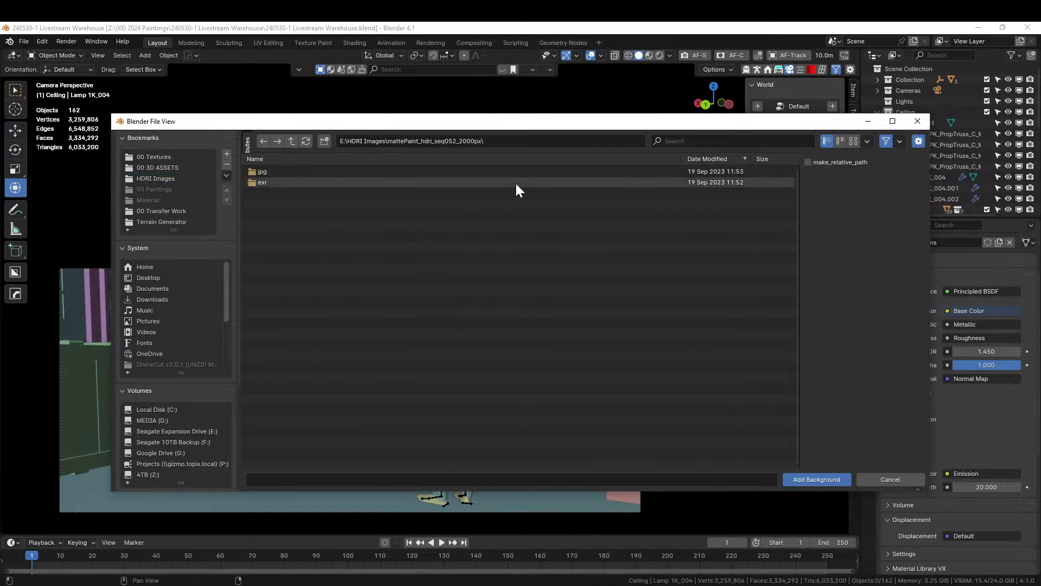
- Examine the thumbnails in the HDRI sequence's jpg folder to compare its skies across the times of day
{"action": "left_click", "coordinate": [267, 172]}
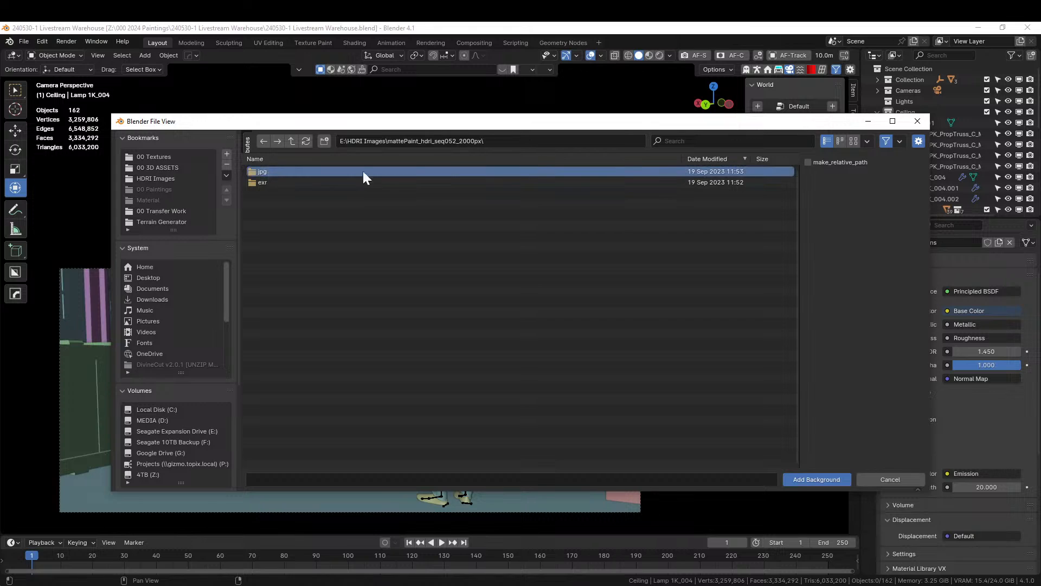
{"action": "double_click", "coordinate": [631, 170]}
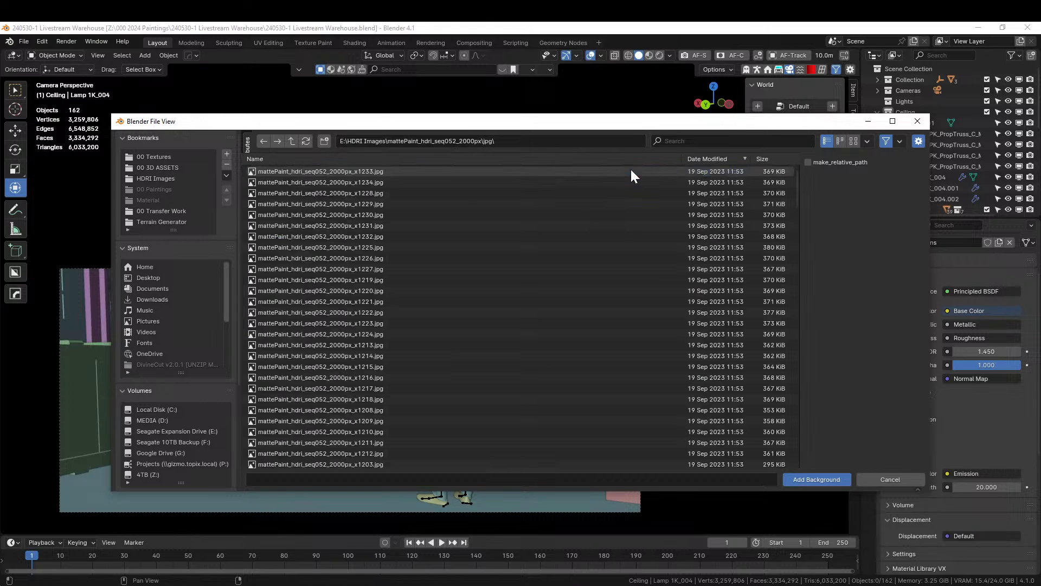
{"action": "left_click", "coordinate": [855, 141]}
{"action": "scroll", "coordinate": [614, 317], "scroll_direction": "down", "scroll_amount": 5}
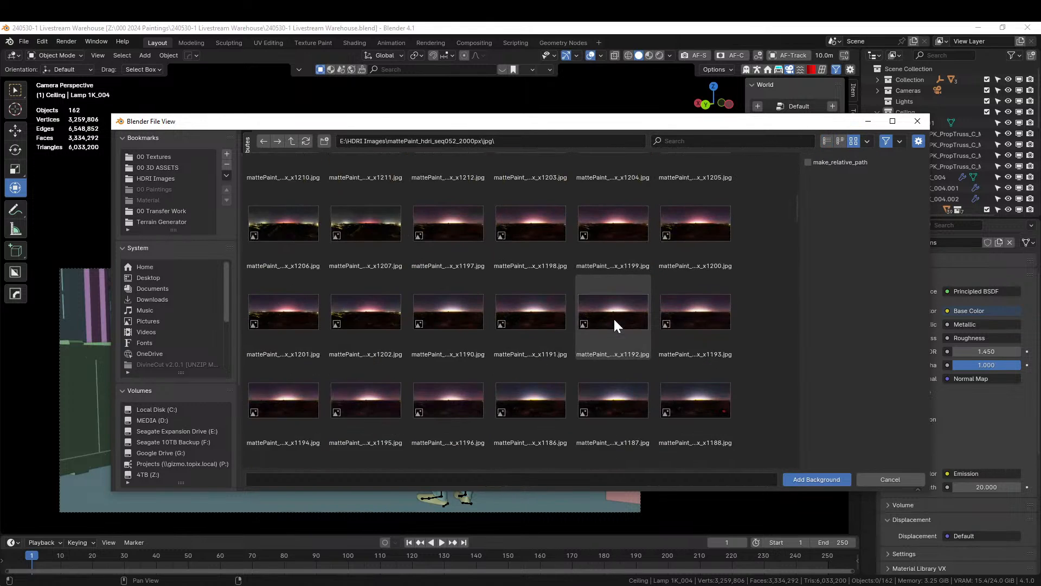
{"action": "scroll", "coordinate": [613, 317], "scroll_direction": "down", "scroll_amount": 10}
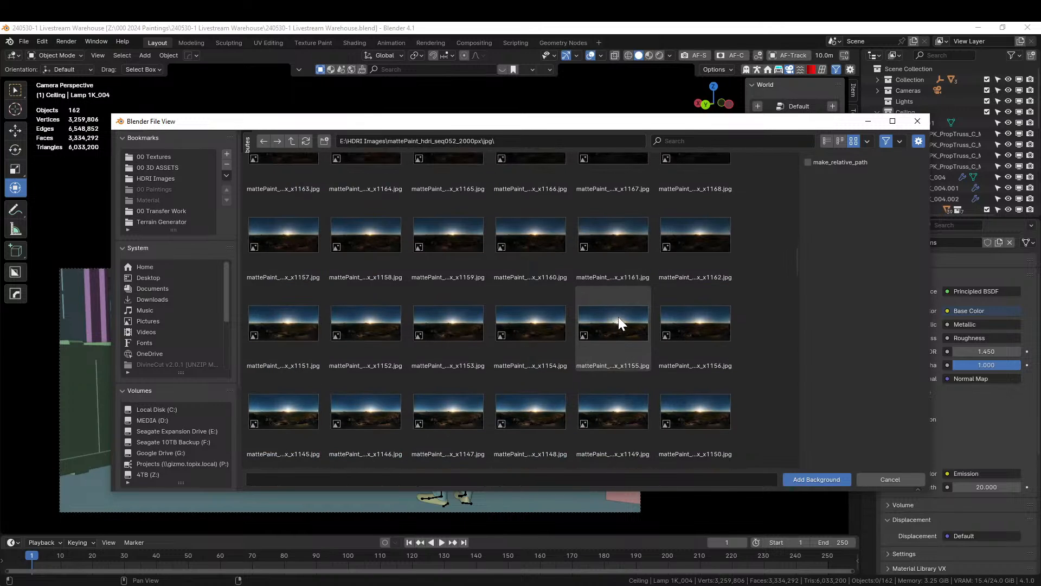
{"action": "scroll", "coordinate": [615, 320], "scroll_direction": "down", "scroll_amount": 5}
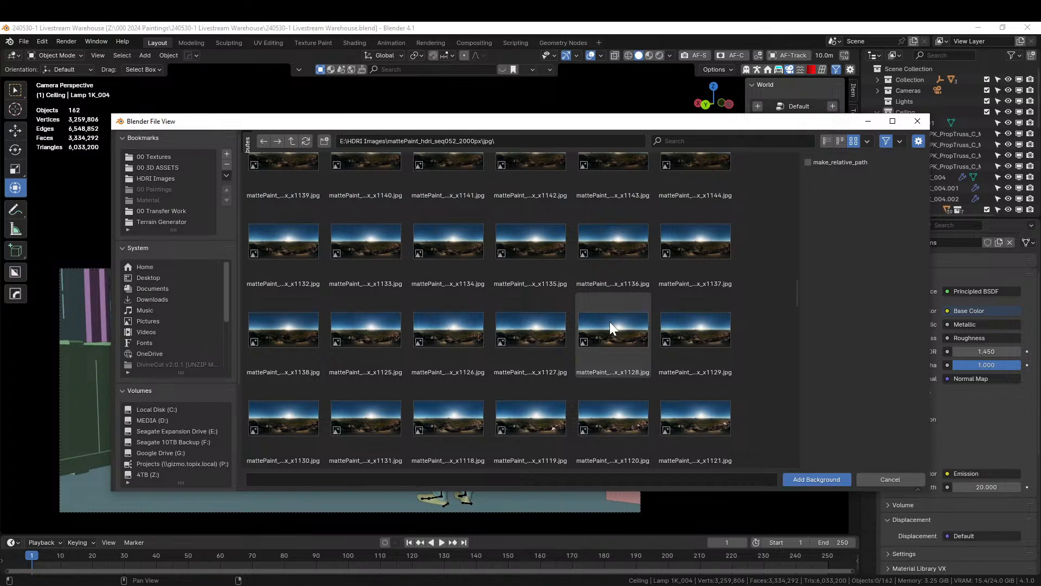
{"action": "scroll", "coordinate": [609, 321], "scroll_direction": "down", "scroll_amount": 3}
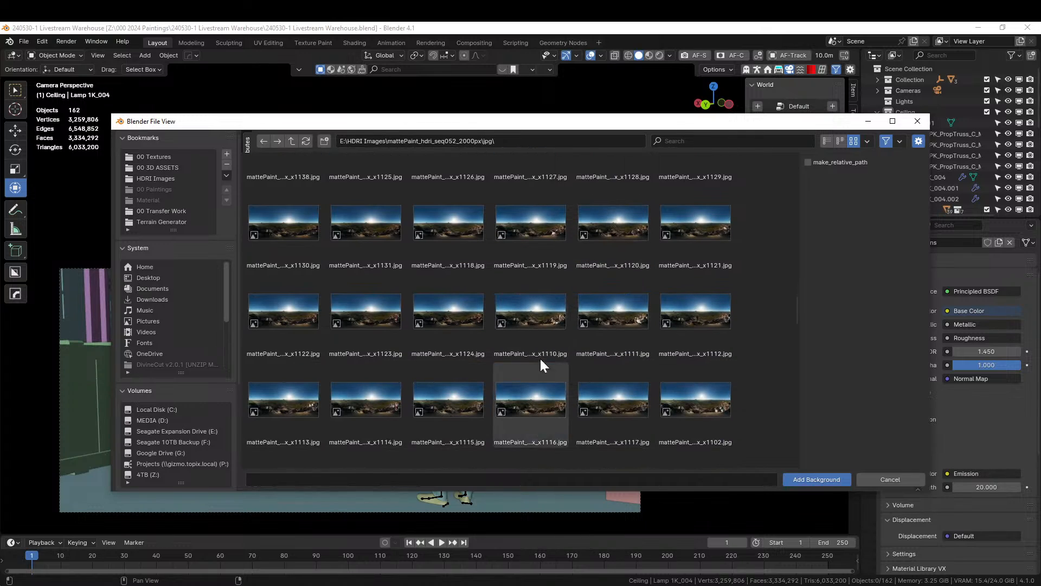
{"action": "left_click", "coordinate": [827, 141]}
- Find 1111 in the sequence's exr folder and add mattePaint_hdri_seq052_2000px_x1111.exr as the world background
{"action": "left_click", "coordinate": [291, 141]}
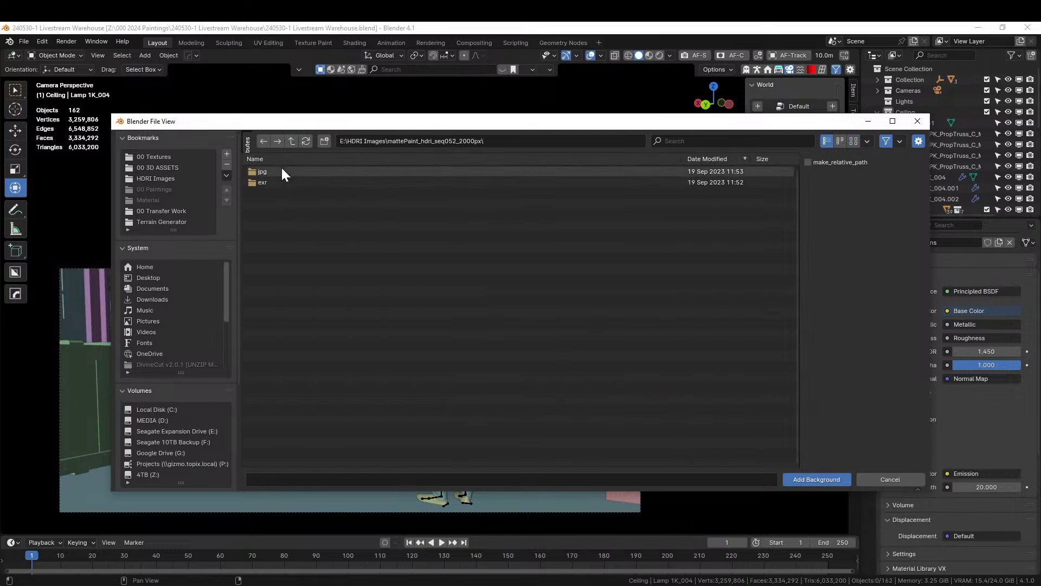
{"action": "left_click", "coordinate": [263, 183]}
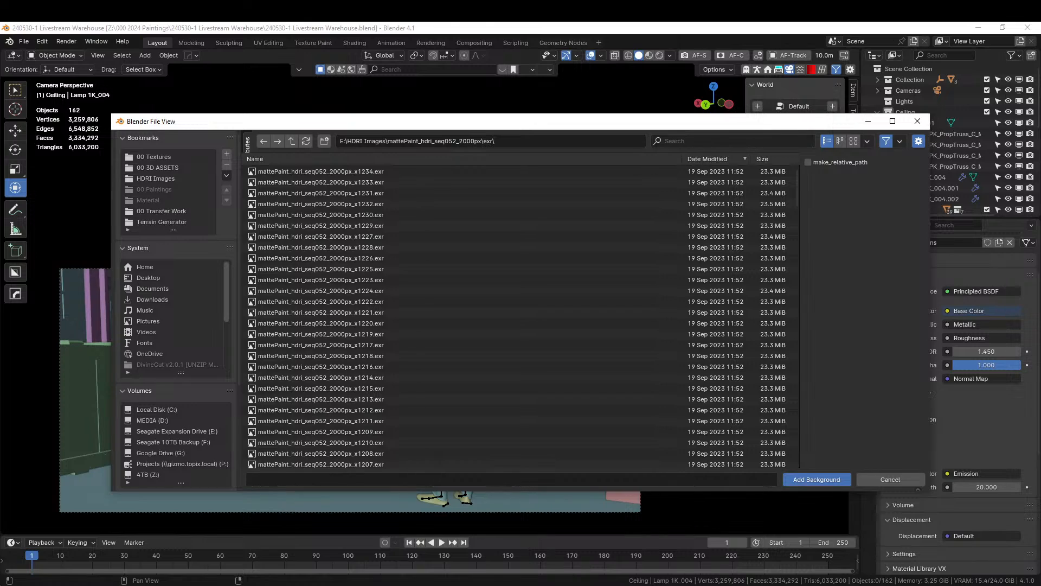
{"action": "left_click", "coordinate": [701, 141]}
{"action": "type", "text": "1111"}
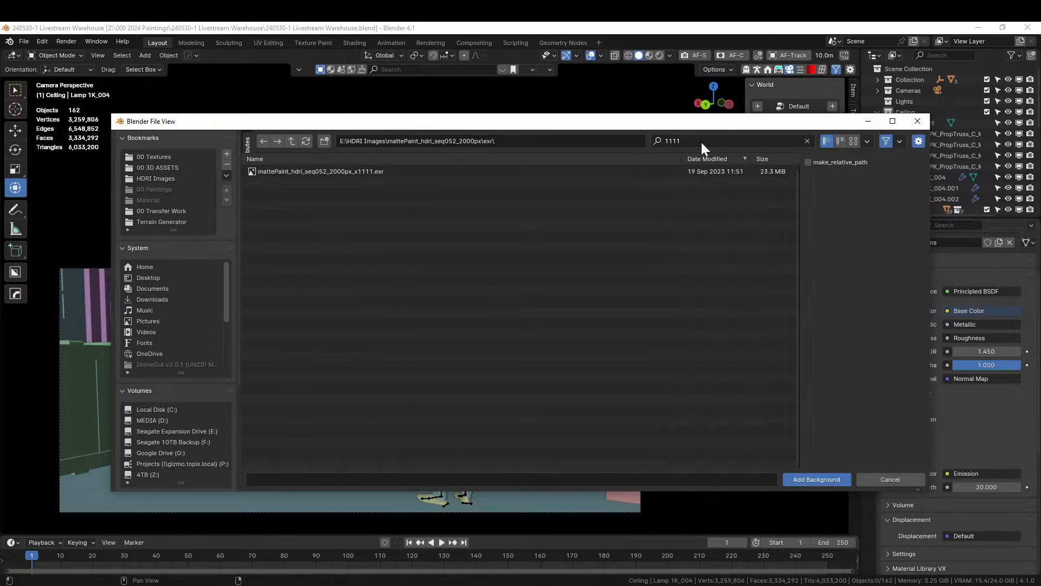
{"action": "left_click", "coordinate": [318, 171]}
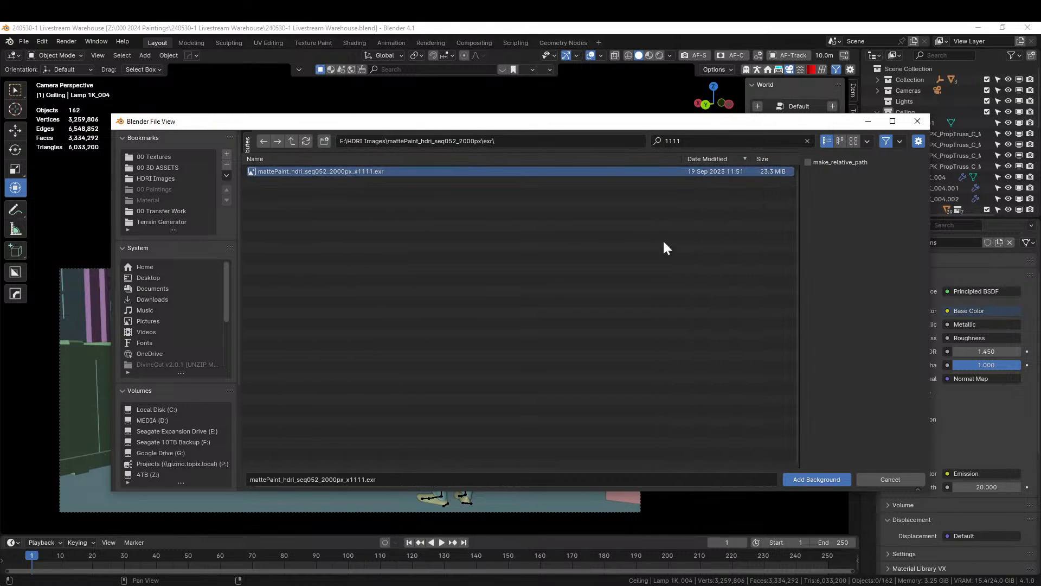
{"action": "left_click", "coordinate": [828, 479]}
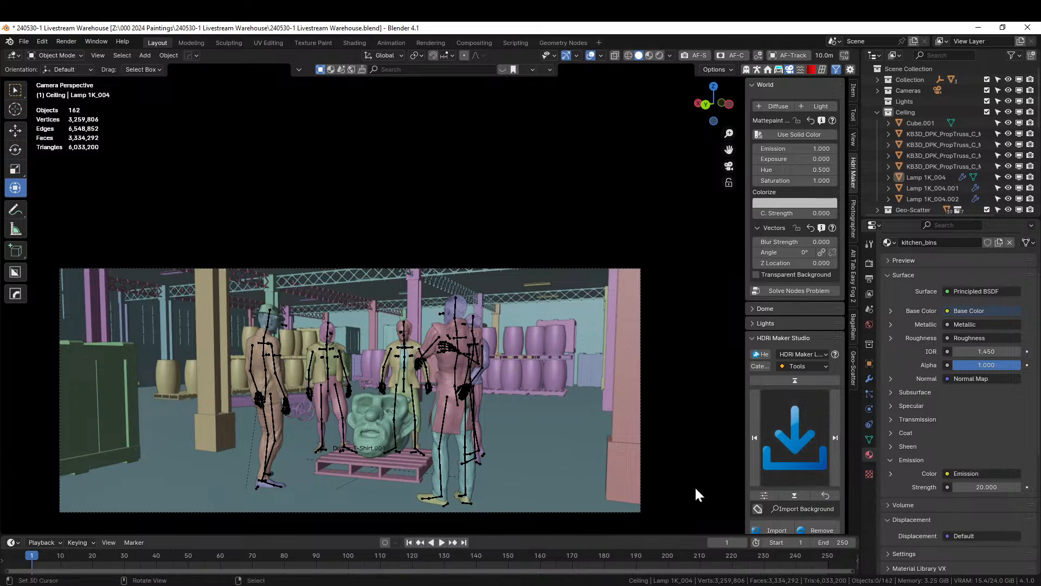
- Display the whole warehouse from outside with rendered shading against the new HDRI background
{"action": "mouse_move", "coordinate": [695, 486]}
{"action": "middle_mouse_down"}
{"action": "mouse_move", "coordinate": [554, 285]}
{"action": "mouse_move", "coordinate": [502, 324]}
{"action": "mouse_move", "coordinate": [468, 317]}
{"action": "middle_mouse_up"}
{"action": "scroll", "coordinate": [499, 324], "scroll_direction": "down", "scroll_amount": 5}
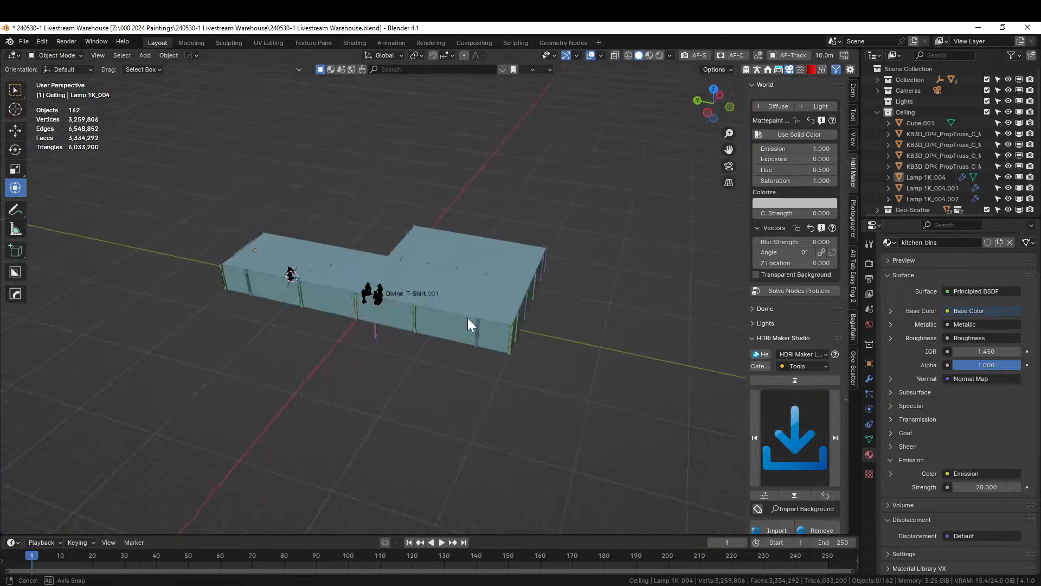
{"action": "key", "text": "z"}
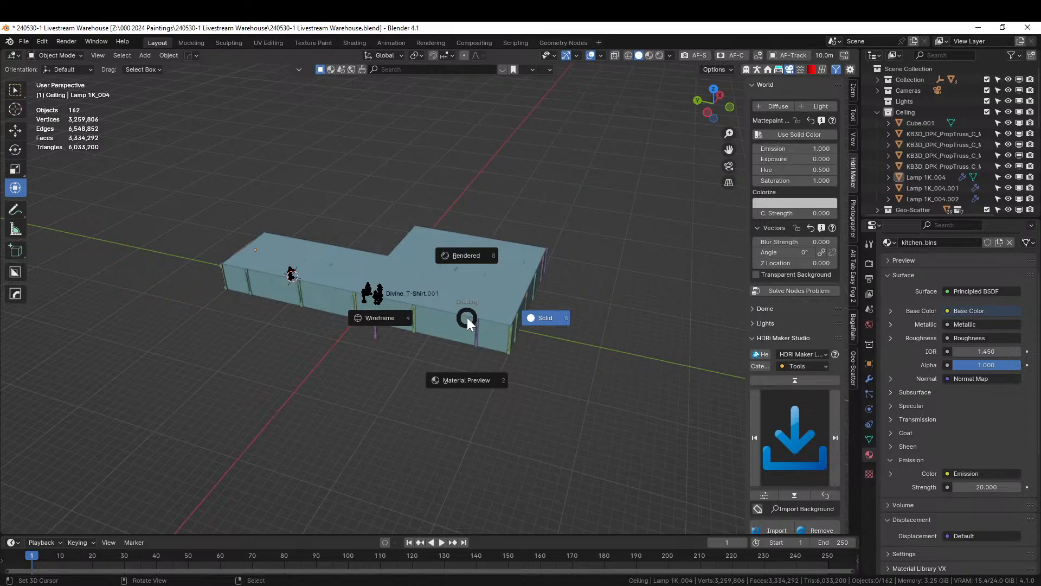
{"action": "key", "text": "8"}
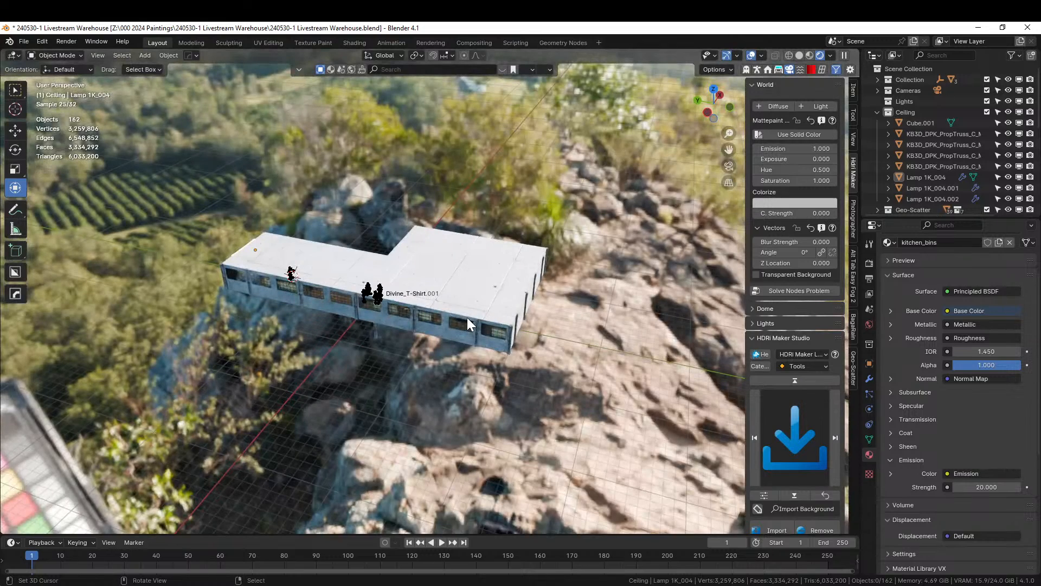
- Rotate the HDRI background to an angle of 252° and review its light on the people through the camera
{"action": "middle_click_drag", "start_coordinate": [409, 303], "coordinate": [314, 262]}
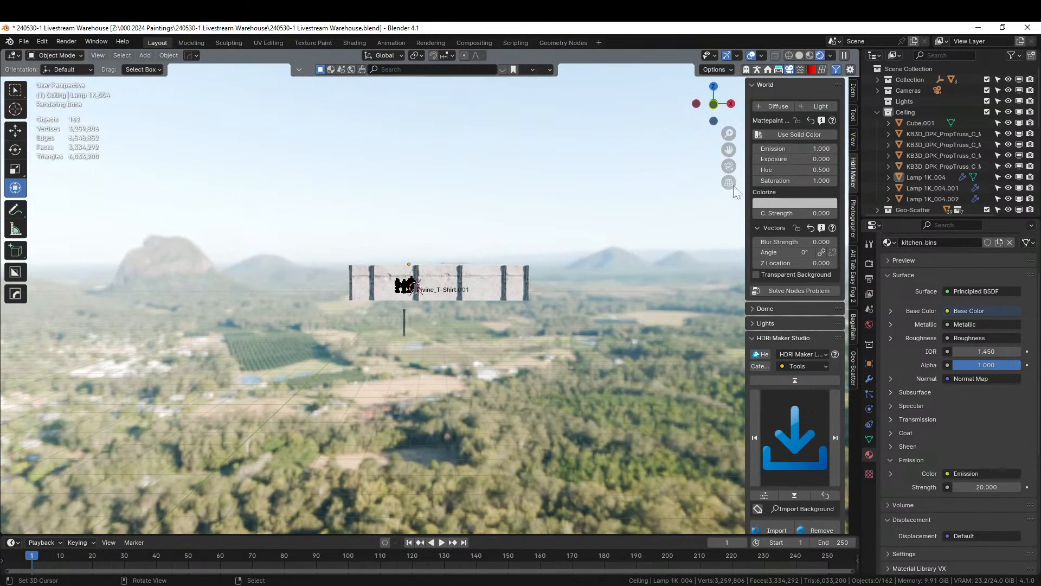
{"action": "mouse_move", "coordinate": [786, 252]}
{"action": "left_mouse_down"}
{"action": "mouse_move", "coordinate": [892, 252]}
{"action": "mouse_move", "coordinate": [782, 259]}
{"action": "left_mouse_up"}
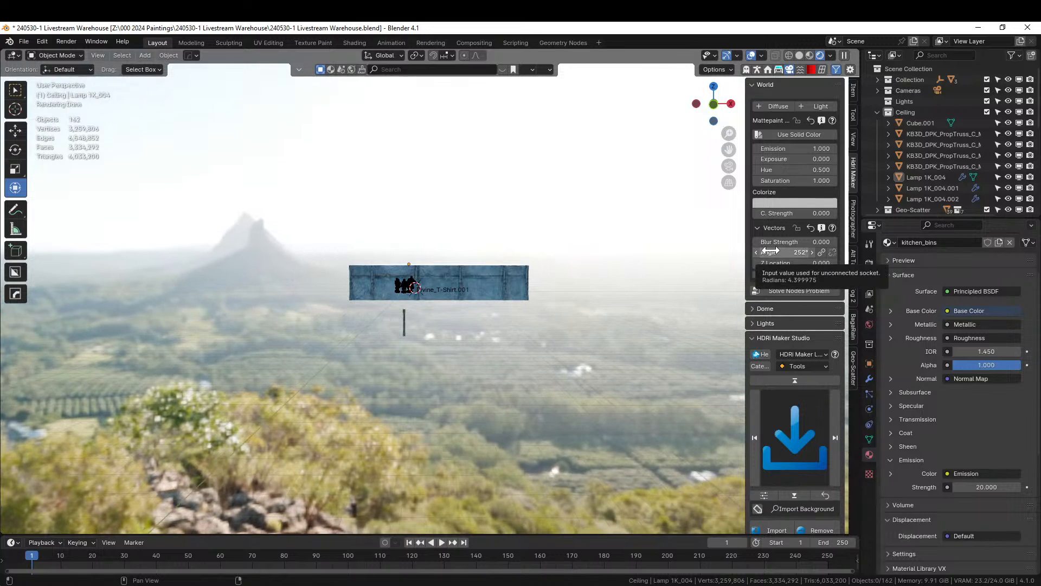
{"action": "key", "text": "KP_0"}
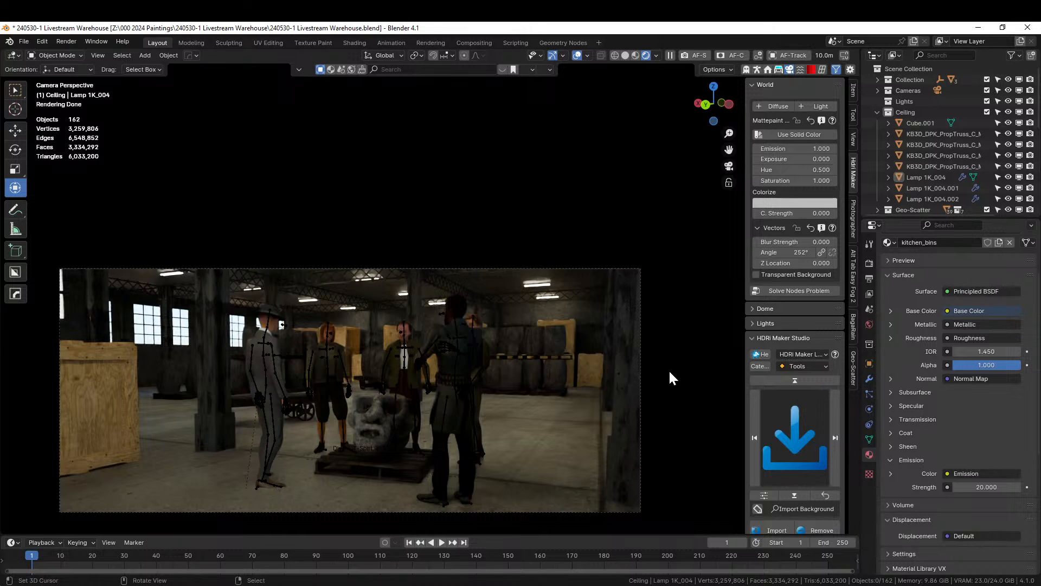
{"action": "scroll", "coordinate": [558, 356], "scroll_direction": "up", "scroll_amount": 1}
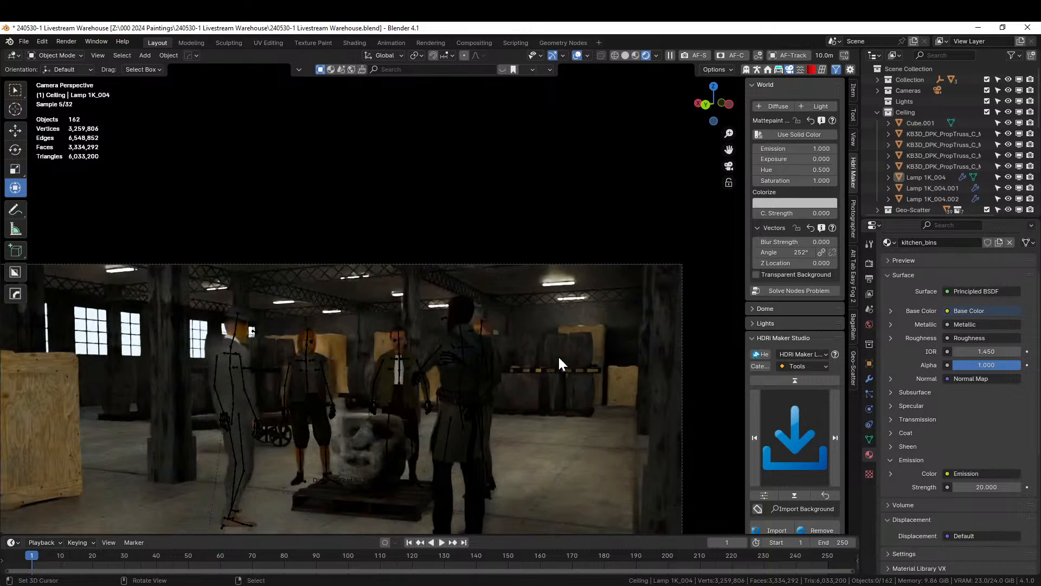
{"action": "middle_click_drag", "start_coordinate": [486, 389], "coordinate": [500, 346], "text": "shift"}
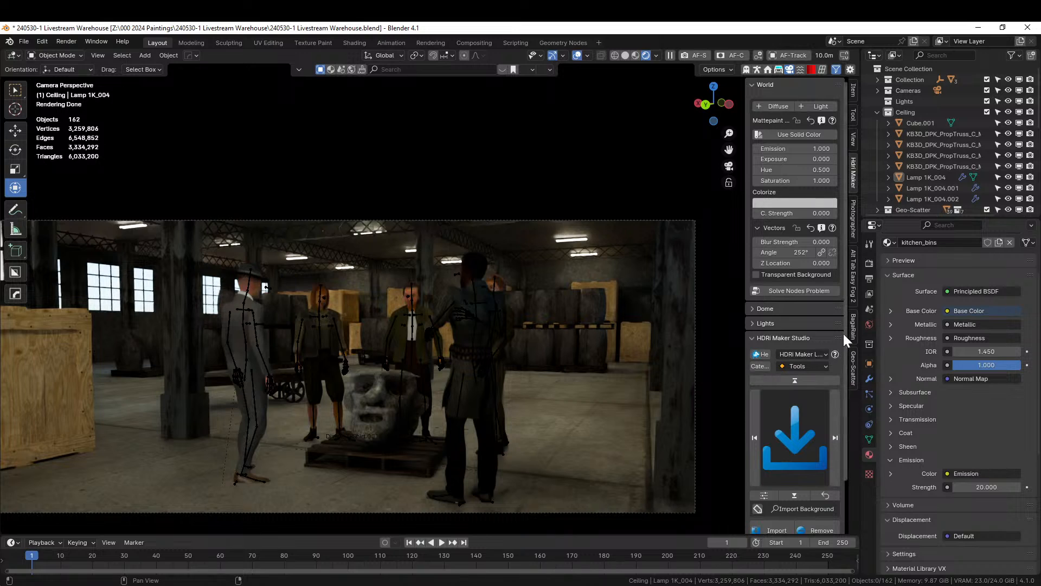
- Try darker camera exposures in the Photographer settings, ending at an exposure value of 8
{"action": "left_click", "coordinate": [854, 213]}
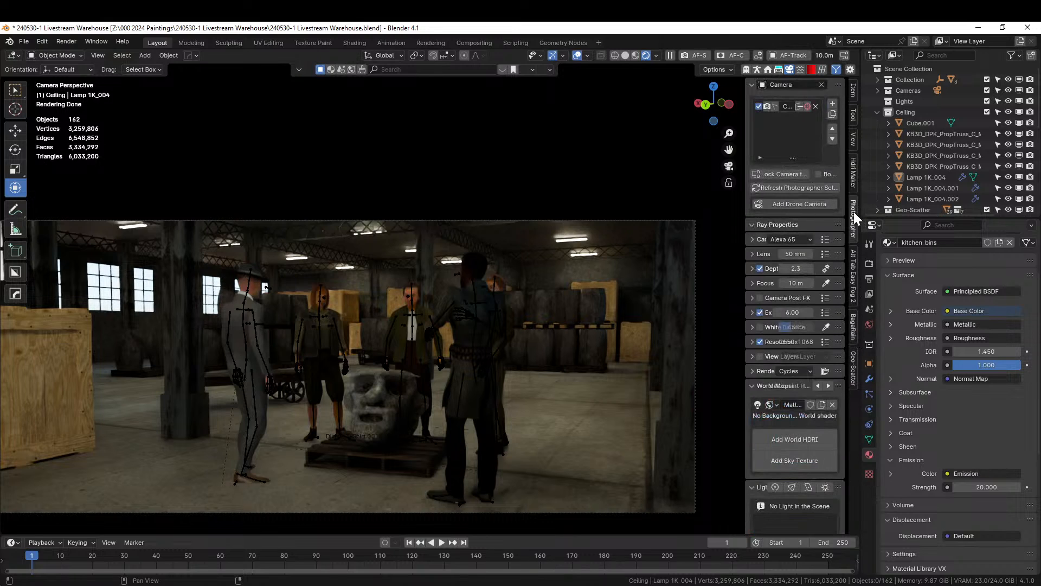
{"action": "left_click", "coordinate": [791, 311]}
{"action": "key", "text": "Return"}
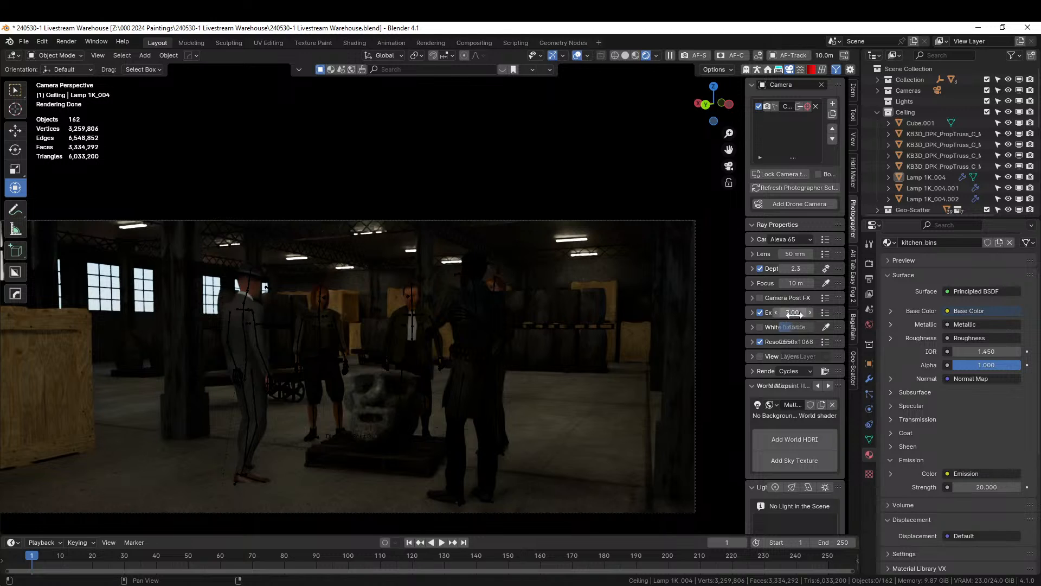
{"action": "left_click", "coordinate": [795, 315]}
{"action": "type", "text": "8"}
{"action": "key", "text": "Return"}
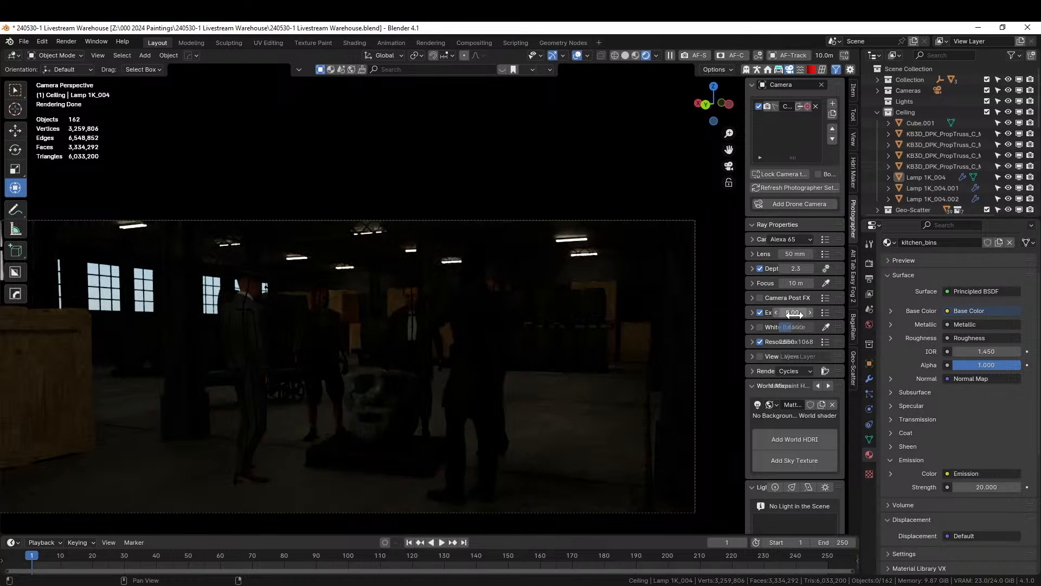
- Delete the HumGen collection together with its single figure standing at the open end of the warehouse
{"action": "middle_click_drag", "start_coordinate": [492, 299], "coordinate": [523, 314]}
{"action": "scroll", "coordinate": [477, 320], "scroll_direction": "down", "scroll_amount": 10}
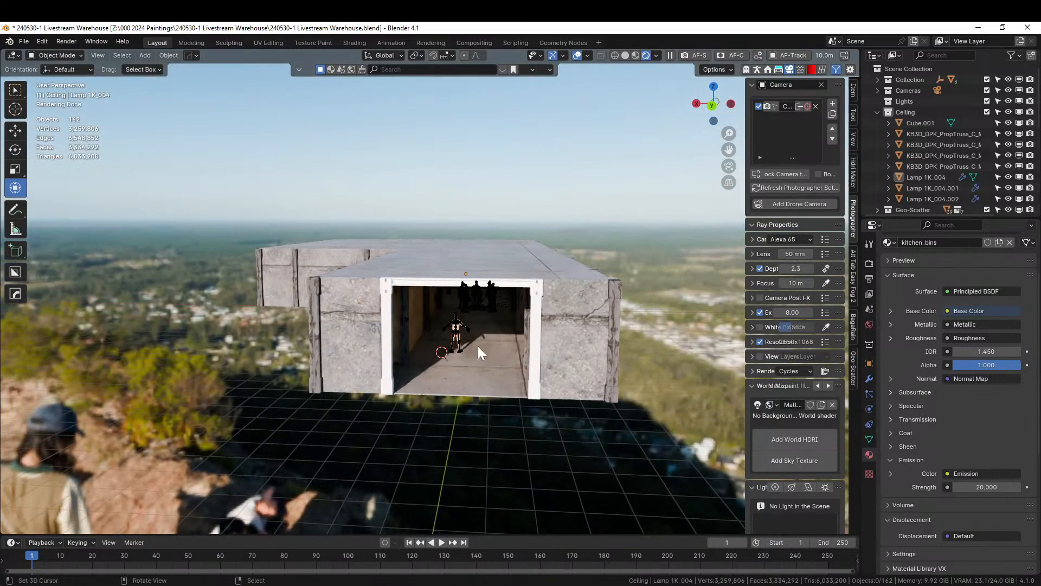
{"action": "left_click", "coordinate": [457, 332]}
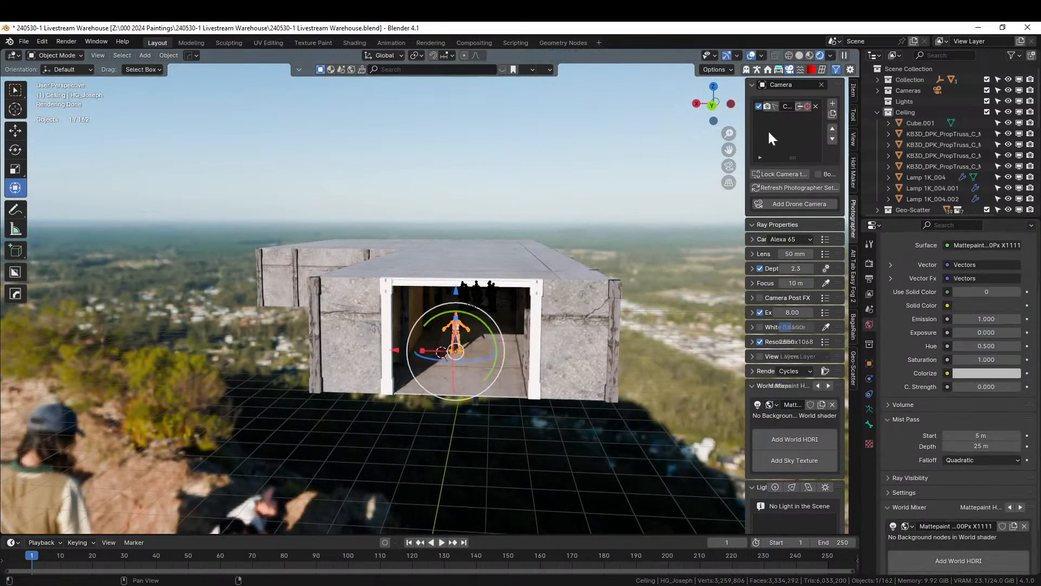
{"action": "key", "text": "period"}
{"action": "left_click", "coordinate": [925, 125]}
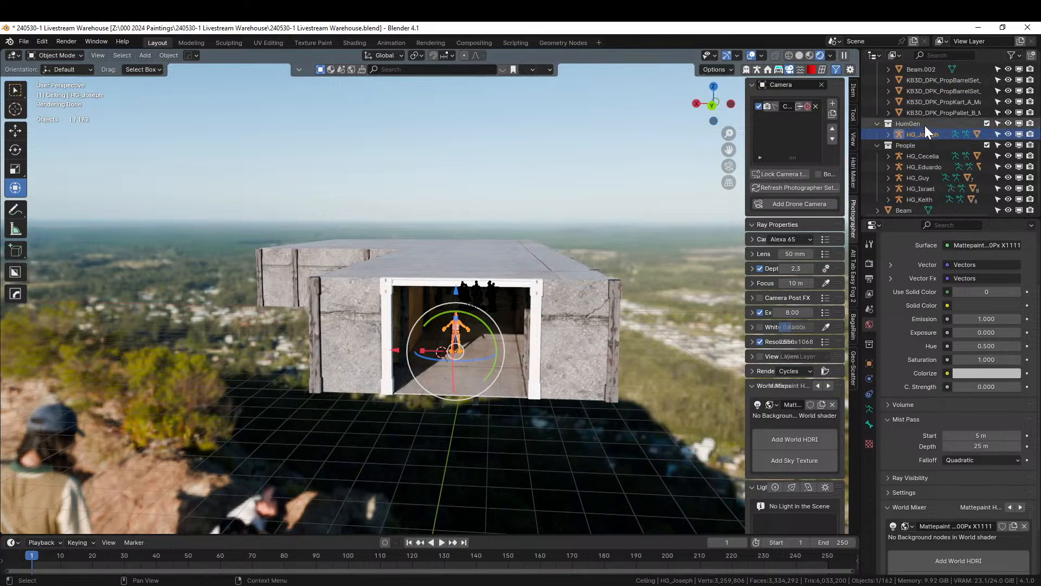
{"action": "right_click", "coordinate": [903, 122]}
{"action": "left_click", "coordinate": [867, 131]}
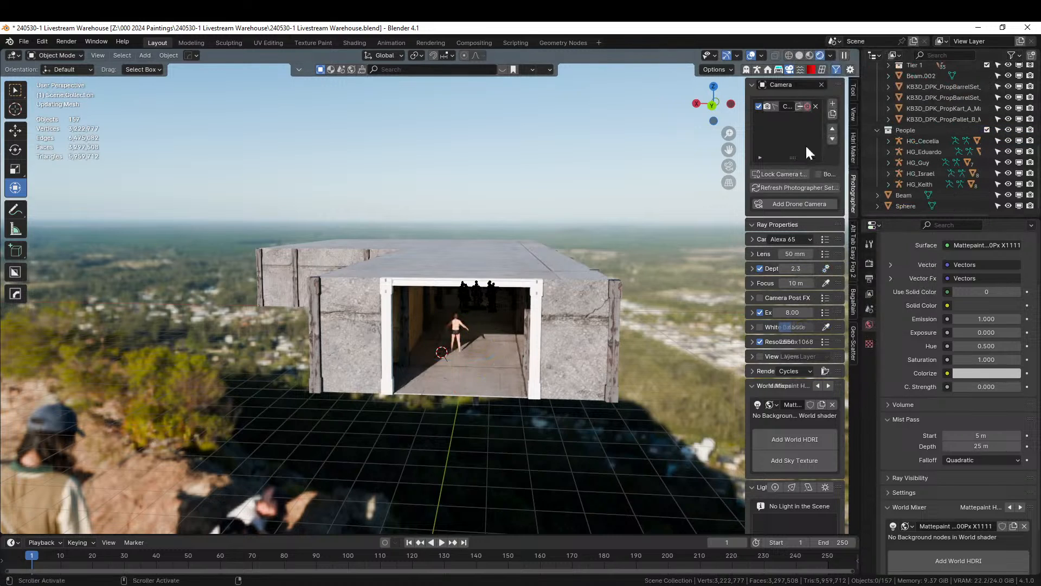
- Set the camera exposure to 7 while viewing the crate aisle from low inside the warehouse
{"action": "scroll", "coordinate": [624, 288], "scroll_direction": "up", "scroll_amount": 5}
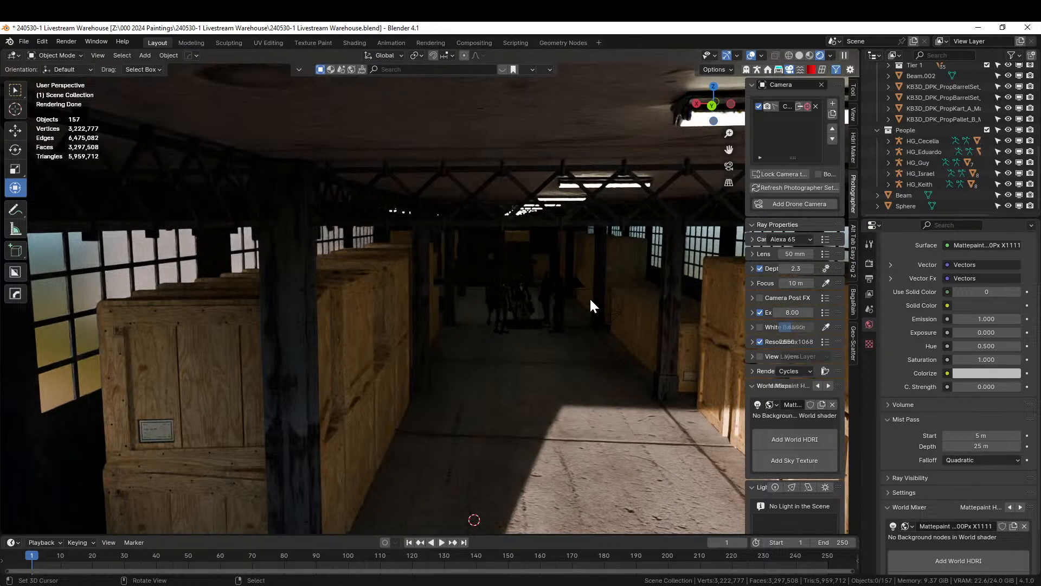
{"action": "middle_click_drag", "start_coordinate": [590, 297], "coordinate": [547, 335]}
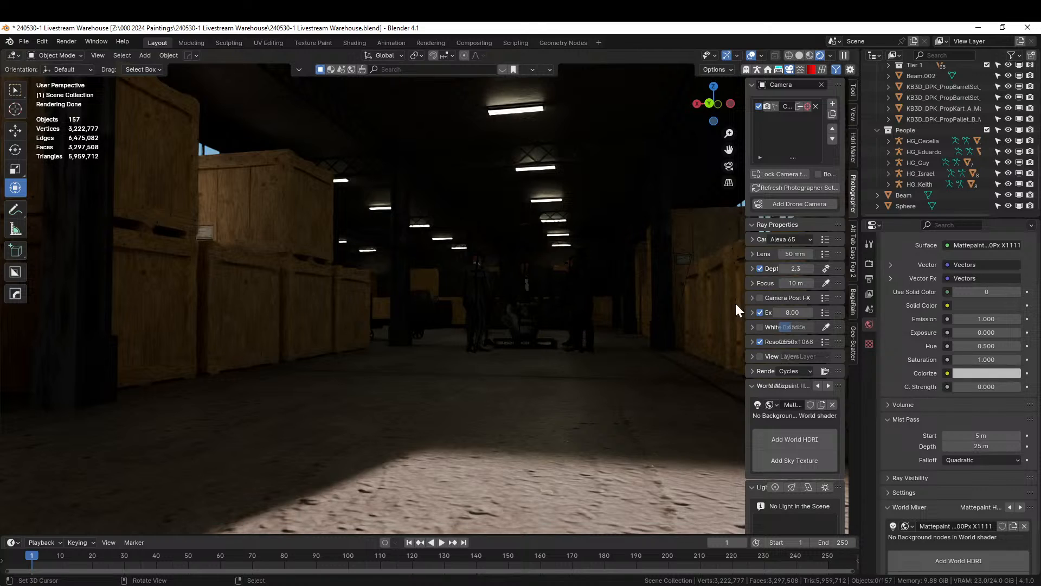
{"action": "left_click", "coordinate": [779, 311]}
{"action": "type", "text": "9"}
{"action": "key", "text": "Return"}
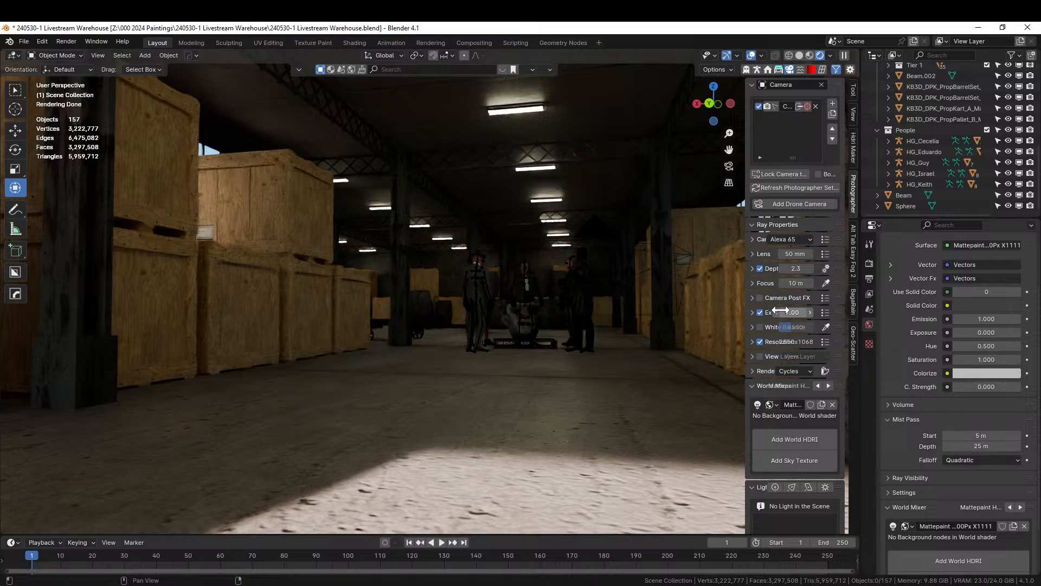
{"action": "left_click_drag", "start_coordinate": [780, 309], "coordinate": [701, 312]}
- Align the camera with the low viewpoint that looks down the crate aisle toward the people
{"action": "key", "text": "KP_0"}
{"action": "key", "text": "shift+grave"}
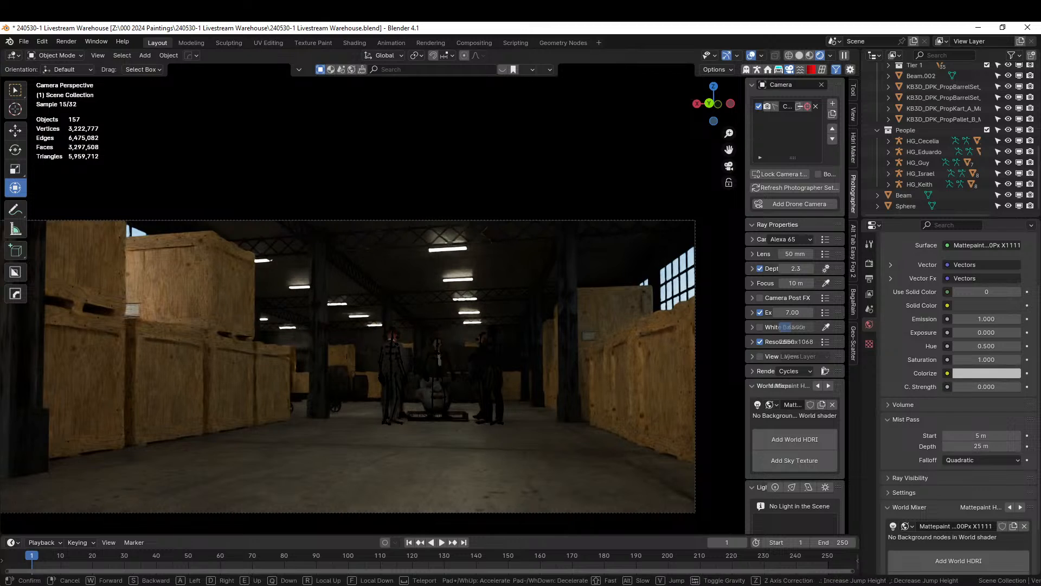
{"action": "left_click", "coordinate": [475, 339]}
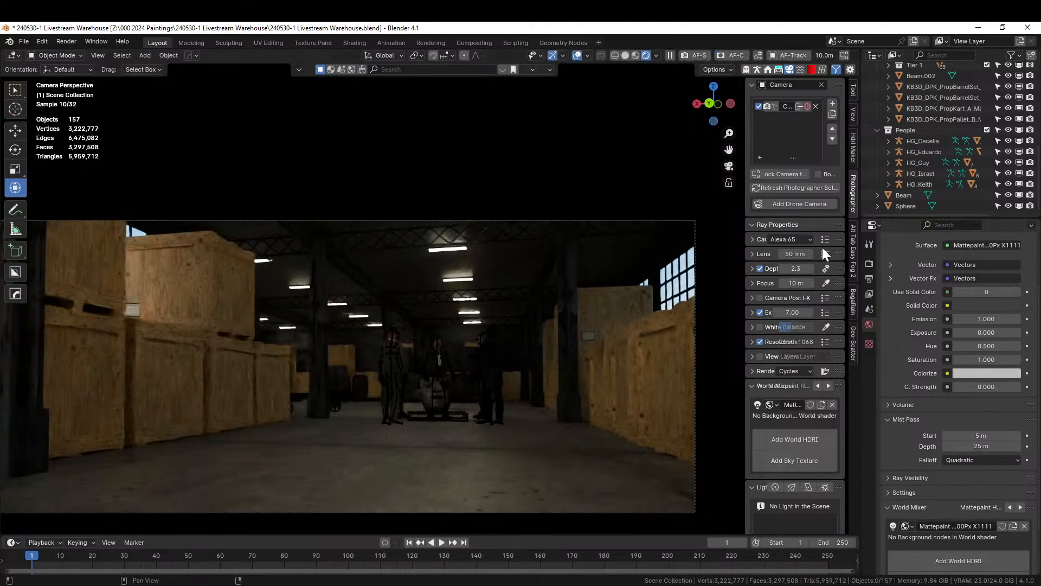
- Set the camera lens to 35 mm and reframe the shot to centre the people between the crate stacks
{"action": "left_click", "coordinate": [794, 253]}
{"action": "type", "text": "35"}
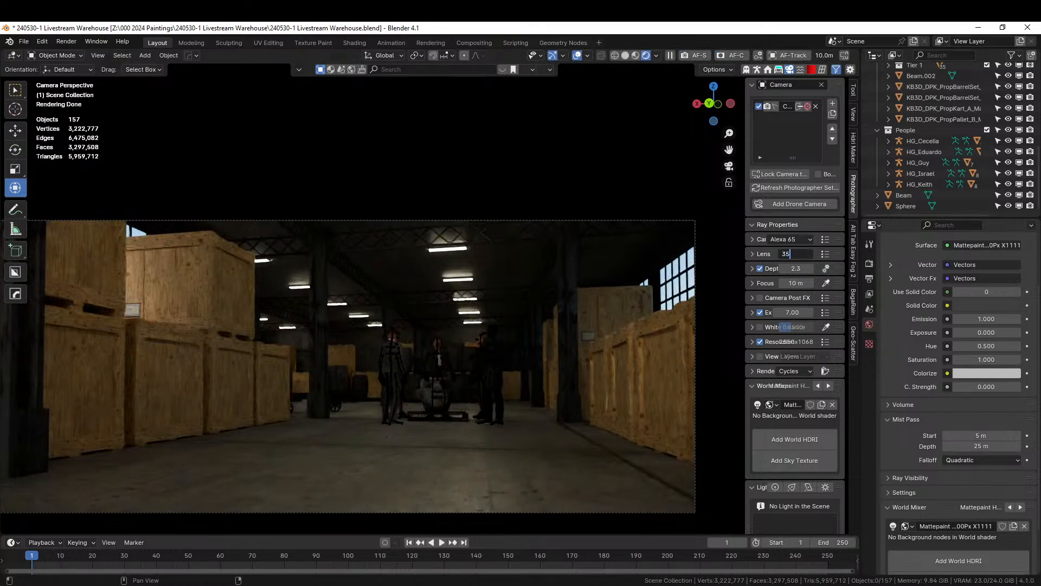
{"action": "key", "text": "Return"}
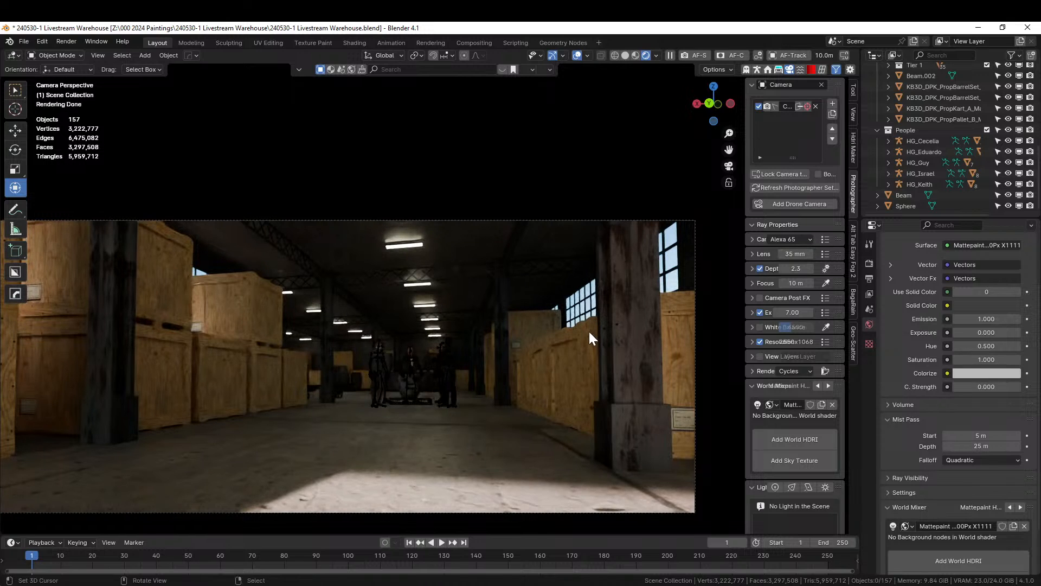
{"action": "key", "text": "shift+grave"}
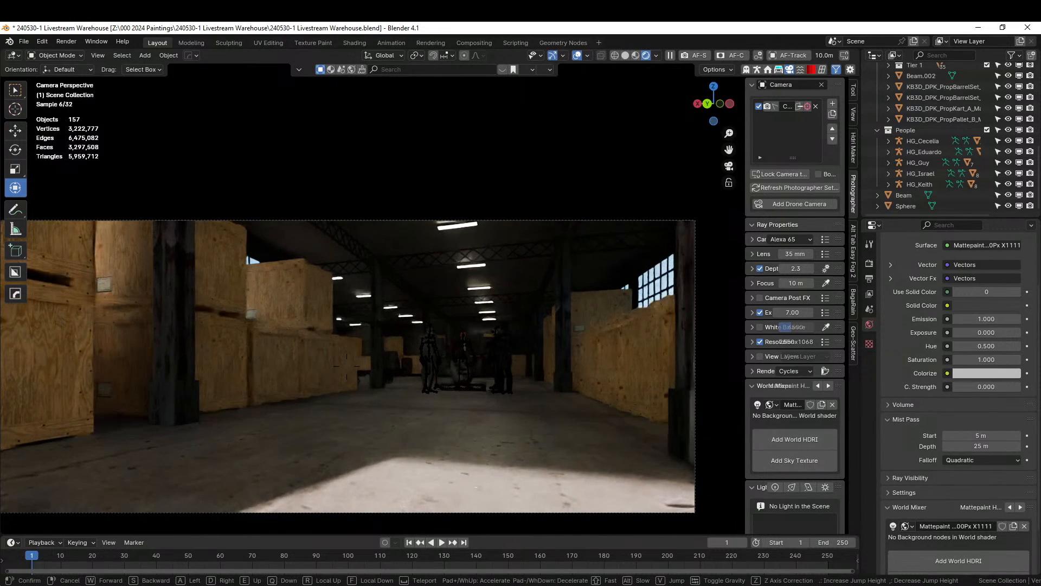
{"action": "left_click", "coordinate": [588, 339]}
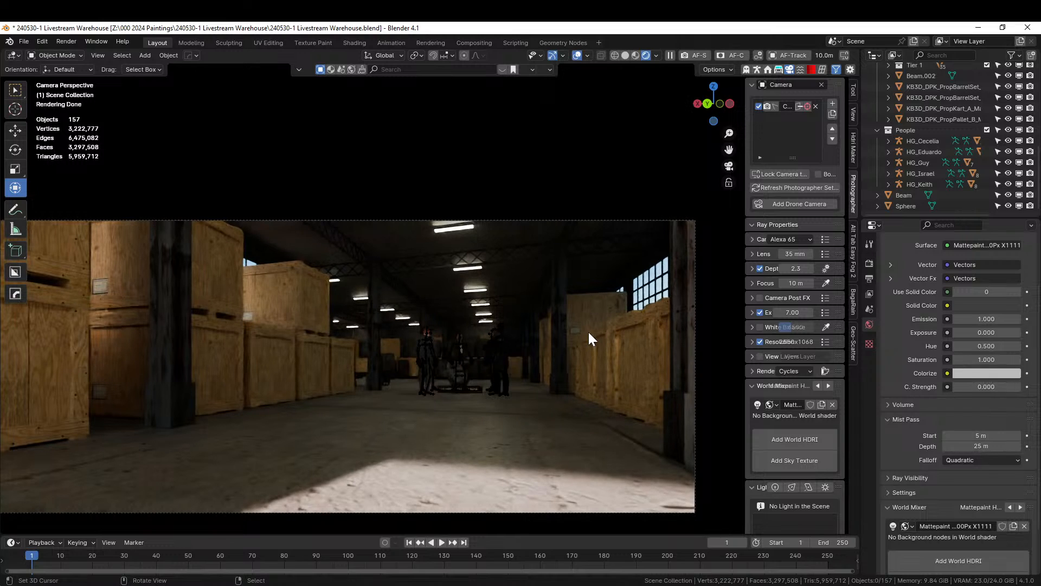
- Leave the camera view and display the warehouse interior with solid shading
{"action": "scroll", "coordinate": [464, 402], "scroll_direction": "up", "scroll_amount": 3}
{"action": "middle_click_drag", "start_coordinate": [497, 421], "coordinate": [553, 427]}
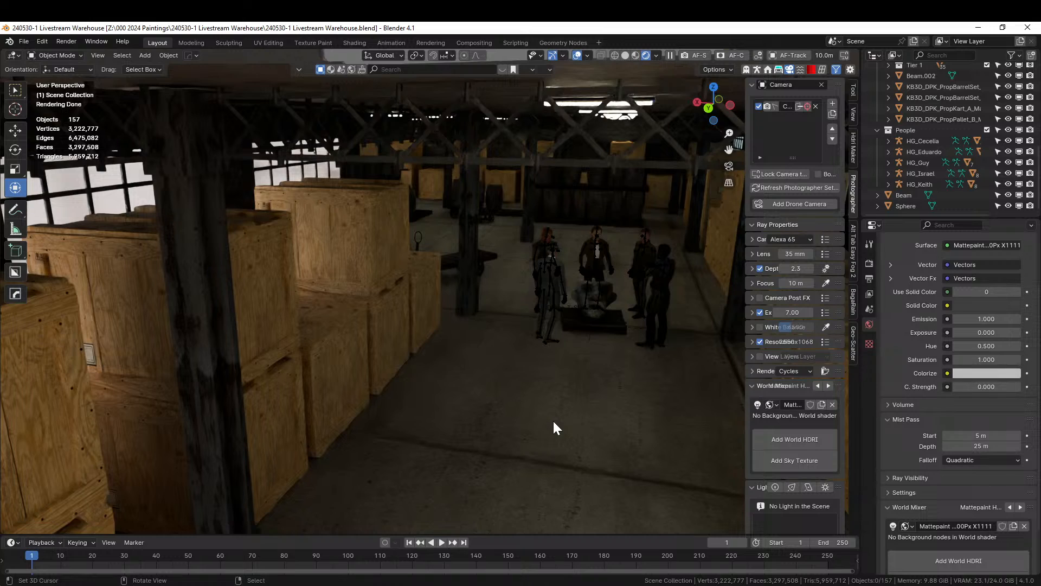
{"action": "key", "text": "alt+Tab"}
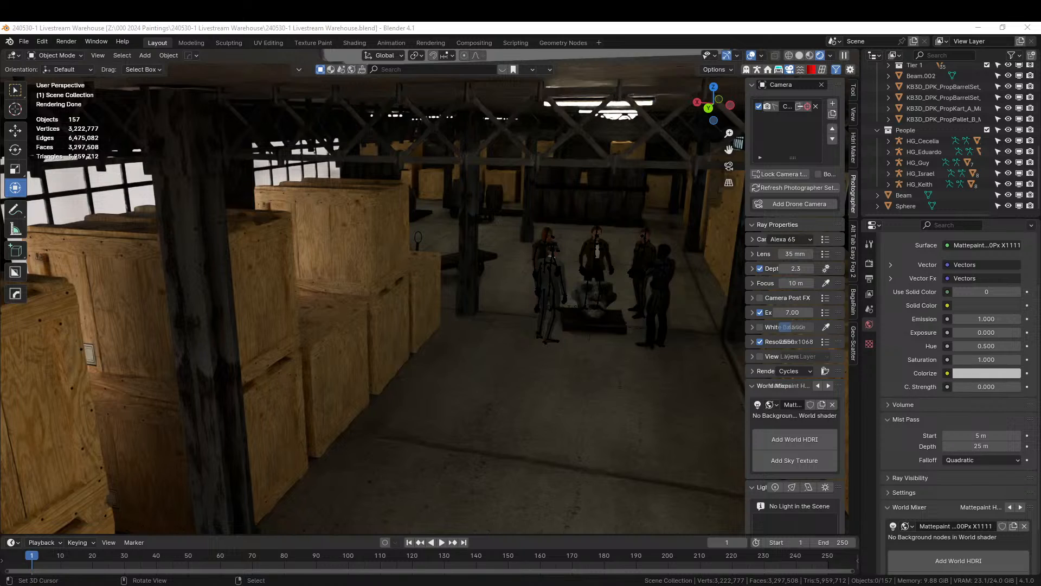
{"action": "middle_click_drag", "start_coordinate": [554, 190], "coordinate": [544, 173]}
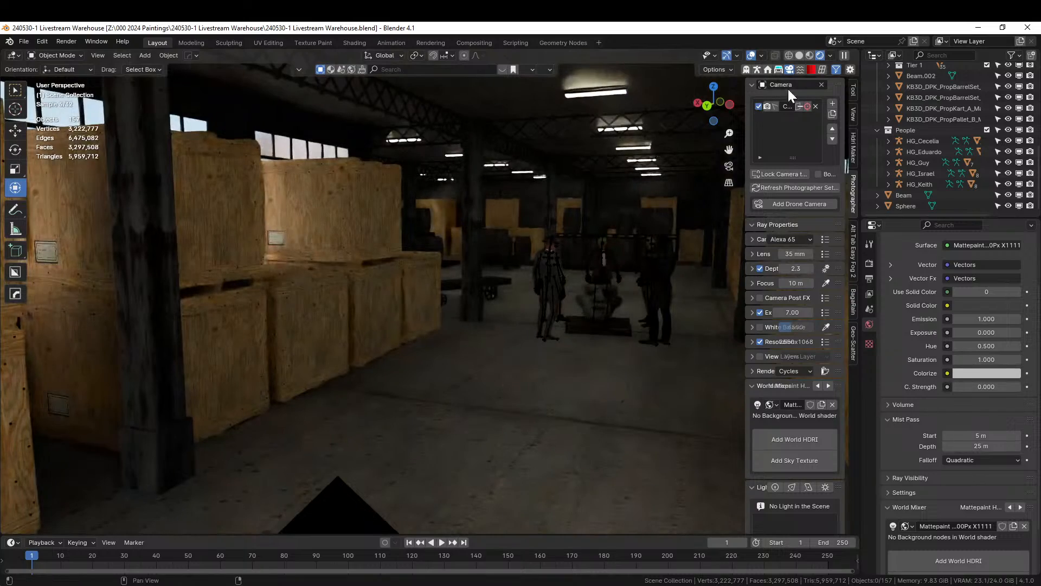
{"action": "left_click", "coordinate": [799, 57]}
- Select the sculpted head on the pallet and snap the 3D cursor to it
{"action": "mouse_move", "coordinate": [635, 188]}
{"action": "middle_mouse_down"}
{"action": "mouse_move", "coordinate": [550, 221]}
{"action": "mouse_move", "coordinate": [512, 349]}
{"action": "middle_mouse_up"}
{"action": "left_click", "coordinate": [512, 324]}
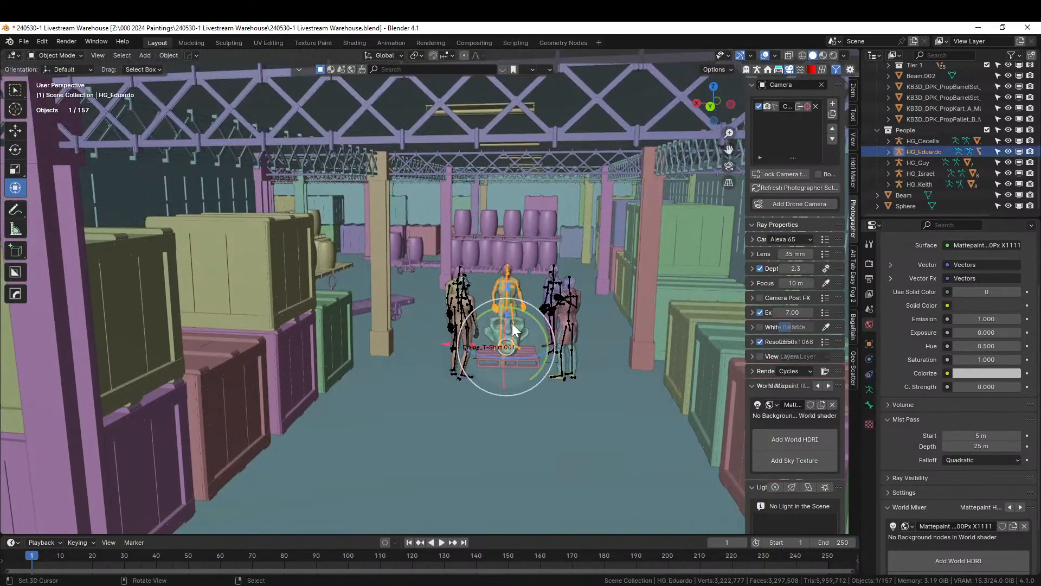
{"action": "left_click", "coordinate": [512, 324]}
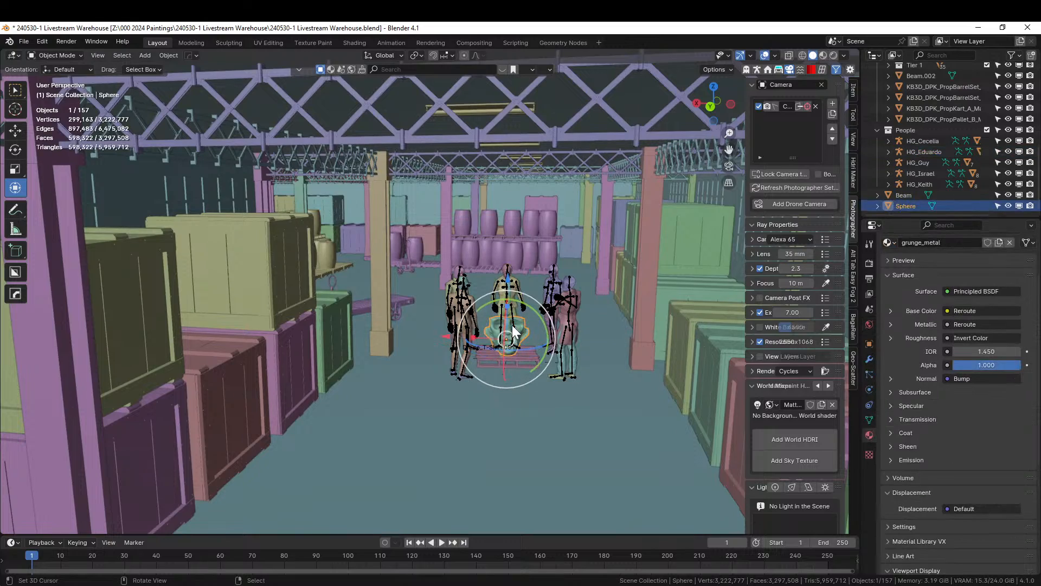
{"action": "key", "text": "KP_Decimal"}
{"action": "key", "text": "shift+s"}
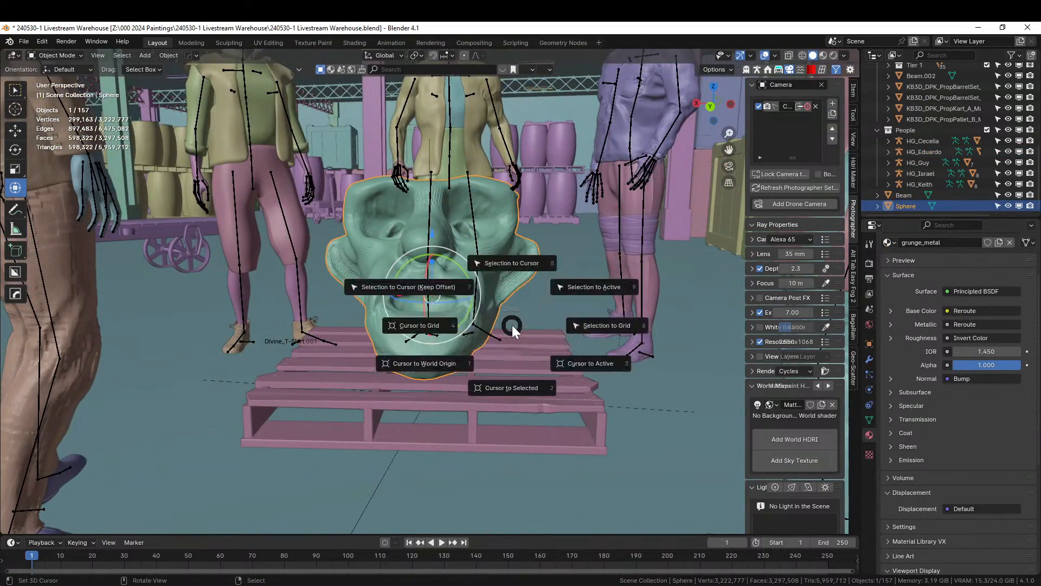
{"action": "key", "text": "2"}
- Collapse the Ceiling collection and make the Lights collection active for new objects
{"action": "middle_click_drag", "start_coordinate": [511, 320], "coordinate": [529, 351]}
{"action": "scroll", "coordinate": [519, 343], "scroll_direction": "down", "scroll_amount": 3}
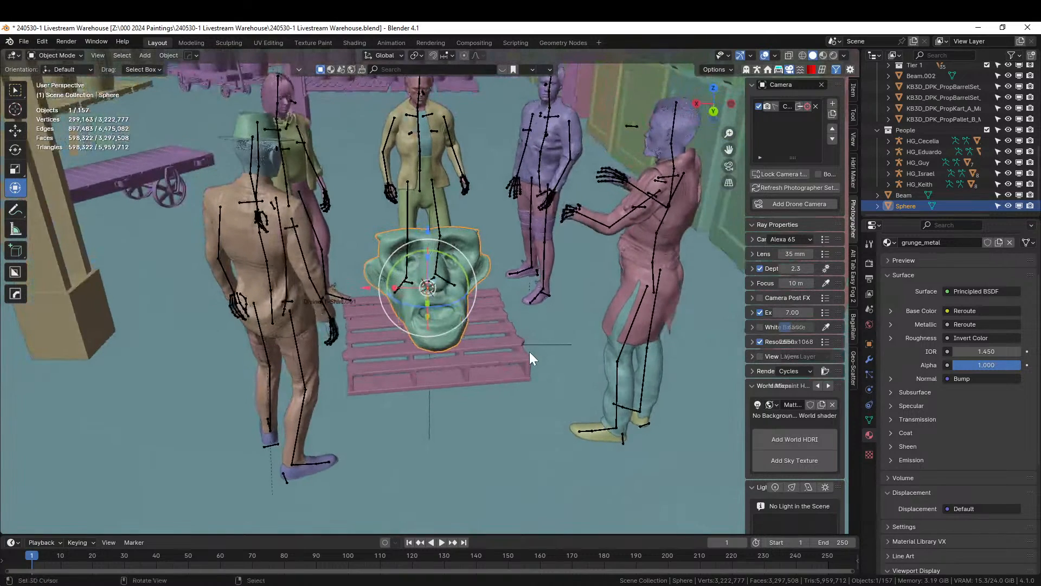
{"action": "right_click", "coordinate": [529, 352]}
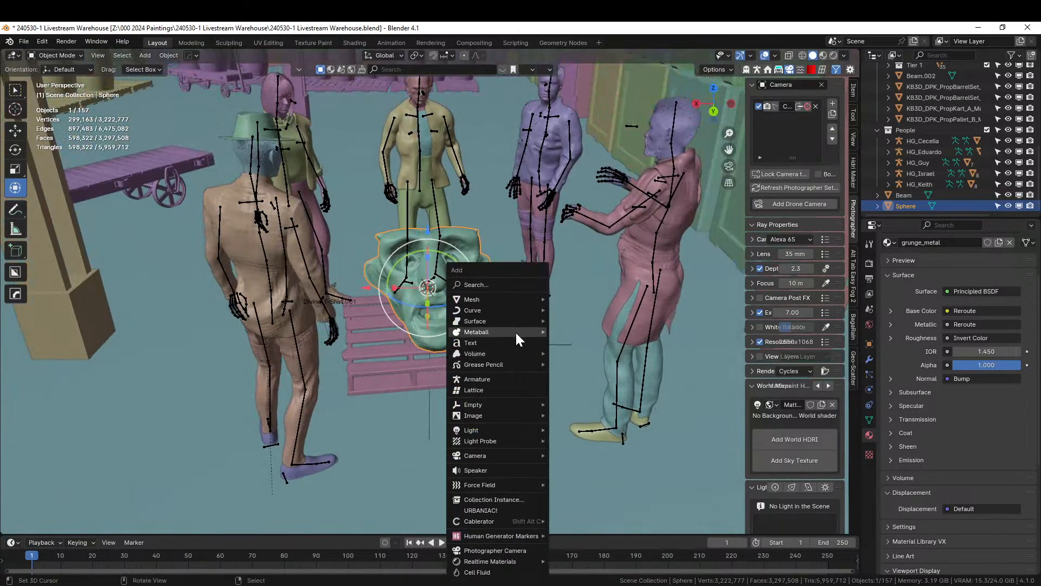
{"action": "scroll", "coordinate": [926, 119], "scroll_direction": "up", "scroll_amount": 6}
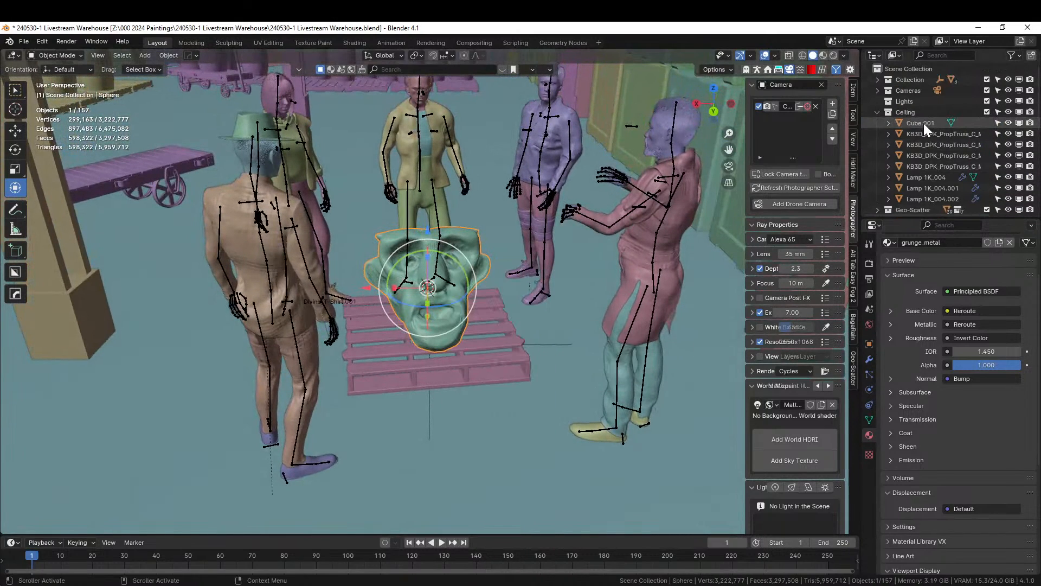
{"action": "left_click", "coordinate": [877, 112]}
{"action": "left_click", "coordinate": [903, 101]}
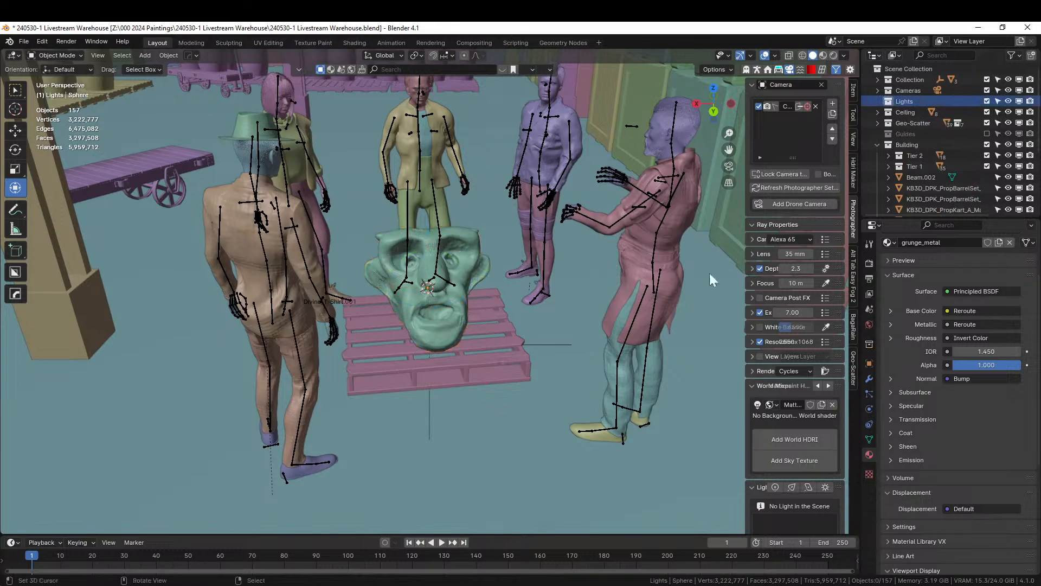
- Add a spot light to the Lights collection at the 3D cursor on the sculpted head
{"action": "key", "text": "shift+a"}
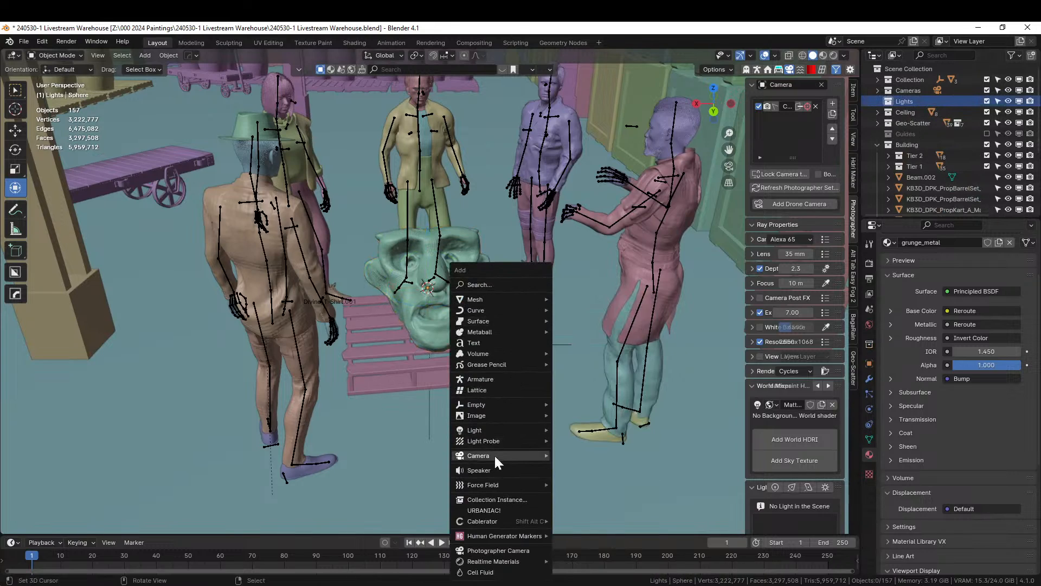
{"action": "mouse_move", "coordinate": [495, 430]}
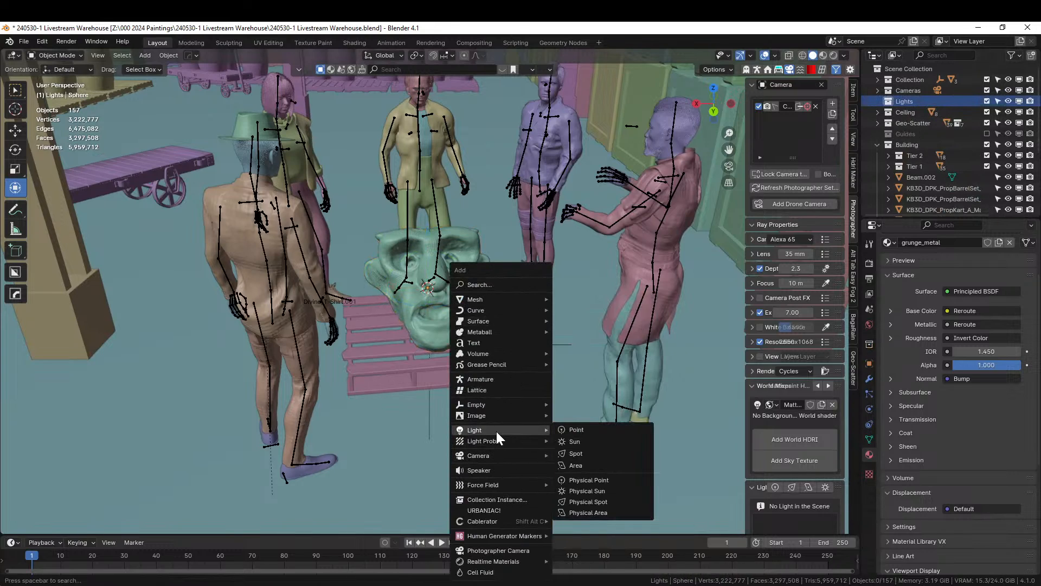
{"action": "left_click", "coordinate": [593, 454]}
{"action": "scroll", "coordinate": [526, 346], "scroll_direction": "down", "scroll_amount": 5}
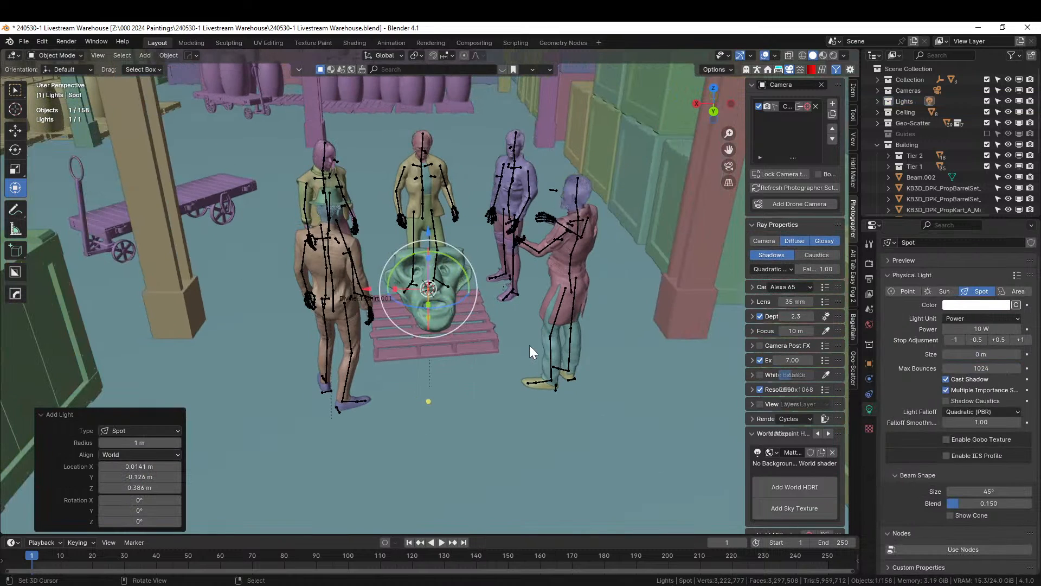
{"action": "scroll", "coordinate": [539, 325], "scroll_direction": "up", "scroll_amount": 3}
{"action": "middle_click_drag", "start_coordinate": [539, 325], "coordinate": [533, 388]}
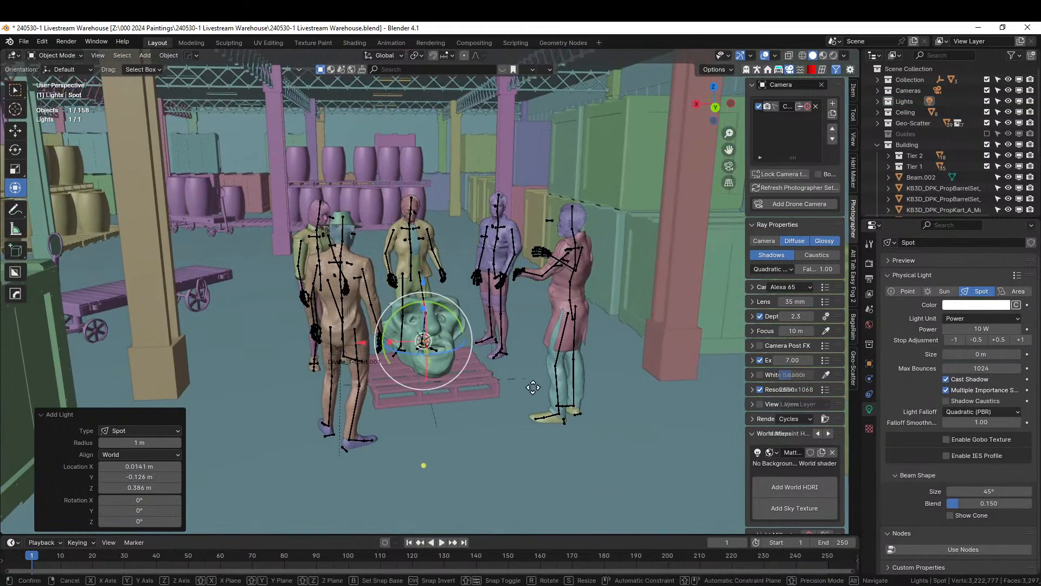
- Raise the spot light 3 m straight up above the sculpted head
{"action": "key", "text": "g"}
{"action": "key", "text": "z"}
{"action": "left_click", "coordinate": [540, 205]}
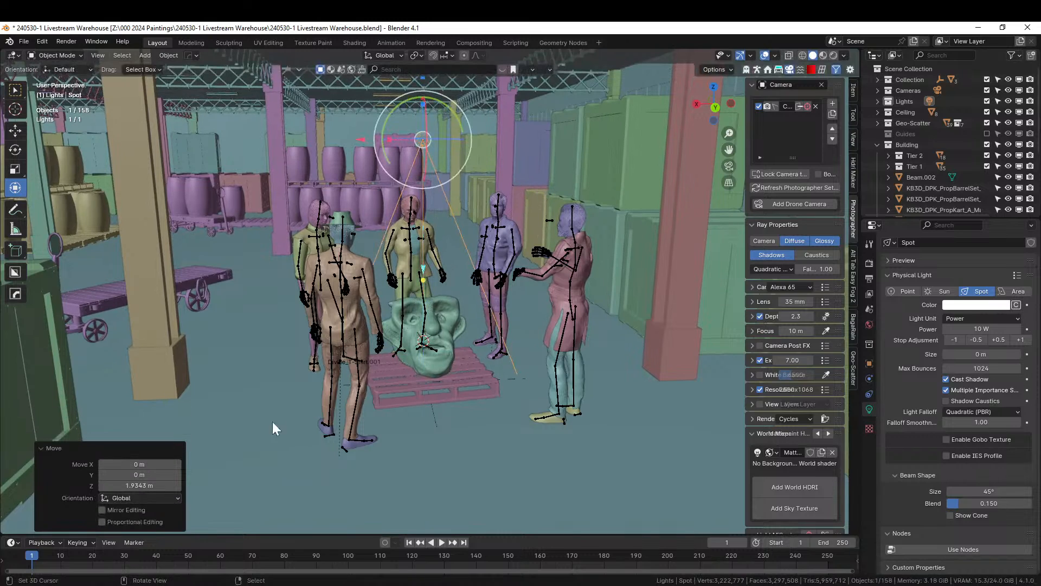
{"action": "left_click", "coordinate": [135, 485]}
{"action": "key", "text": "Return"}
{"action": "key", "text": "Return"}
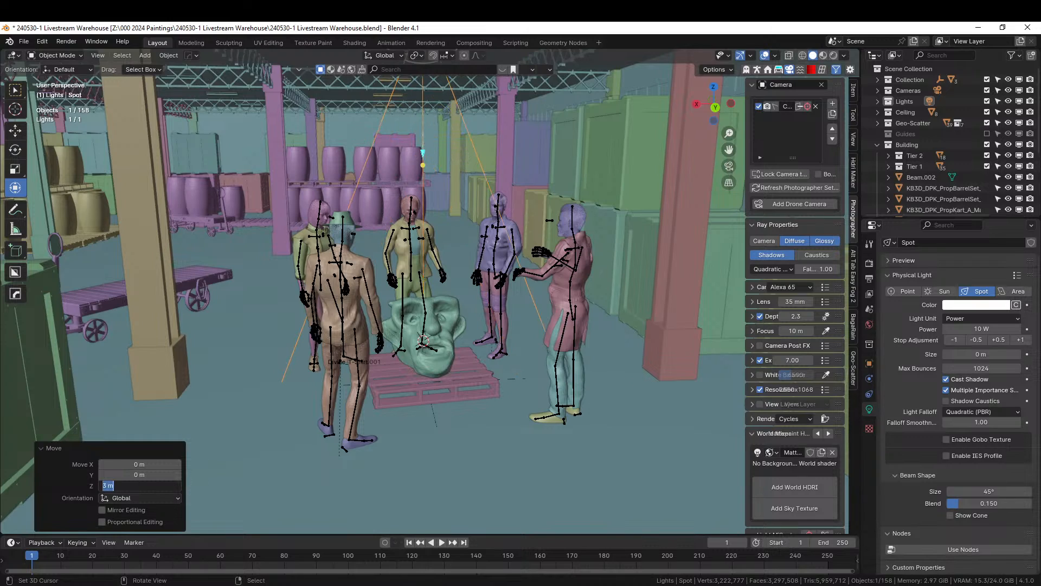
- Raise the spot light about another 0.22 m along Z, up to the ceiling truss
{"action": "left_click", "coordinate": [485, 334]}
{"action": "middle_click_drag", "start_coordinate": [485, 334], "coordinate": [489, 503]}
{"action": "scroll", "coordinate": [488, 553], "scroll_direction": "up", "scroll_amount": 3}
{"action": "scroll", "coordinate": [474, 267], "scroll_direction": "up", "scroll_amount": 4}
{"action": "middle_click_drag", "start_coordinate": [474, 277], "coordinate": [451, 365], "text": "shift"}
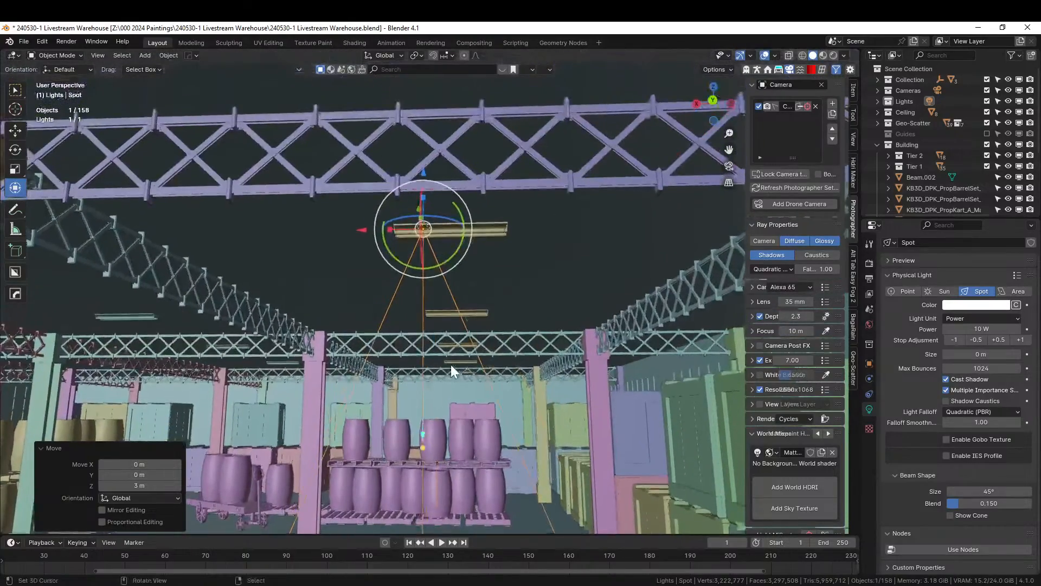
{"action": "key", "text": "g"}
{"action": "key", "text": "z"}
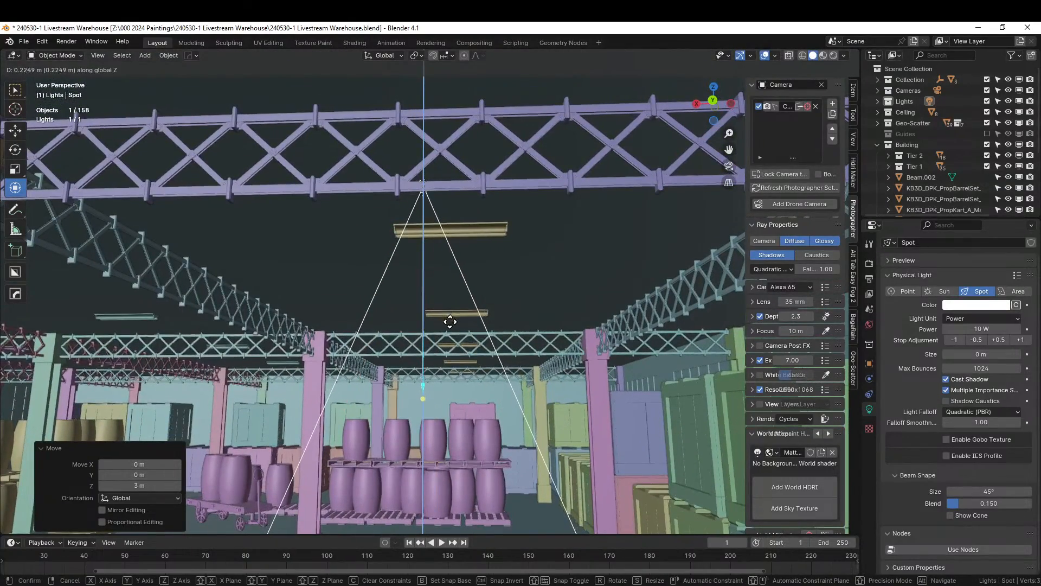
{"action": "left_click", "coordinate": [450, 322]}
- Switch the spot light's color to a temperature of 5000 and set its power to 100 W
{"action": "middle_click_drag", "start_coordinate": [451, 323], "coordinate": [522, 157]}
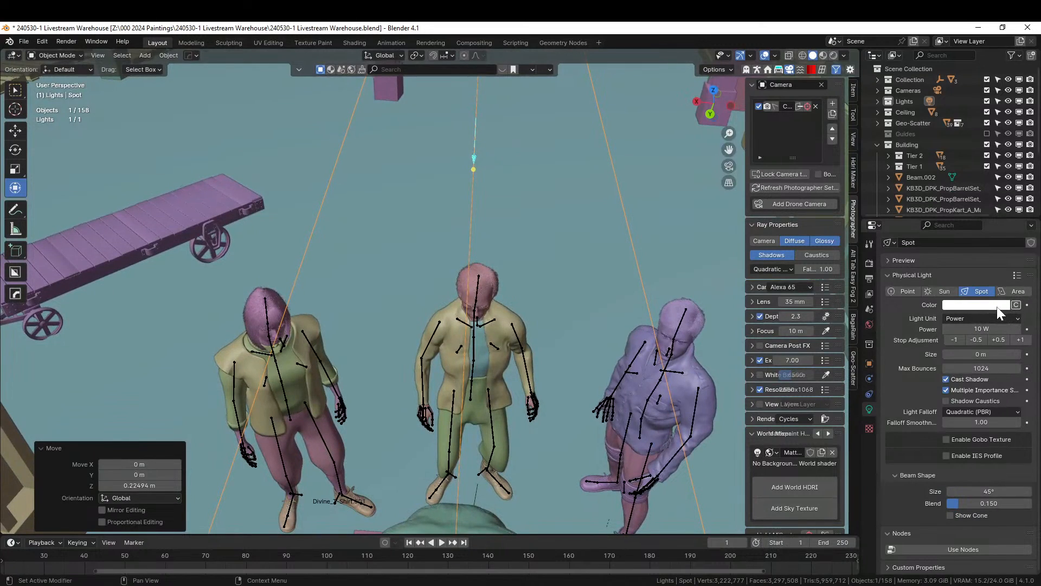
{"action": "left_click", "coordinate": [1014, 305]}
{"action": "left_click", "coordinate": [965, 305]}
{"action": "type", "text": "5000"}
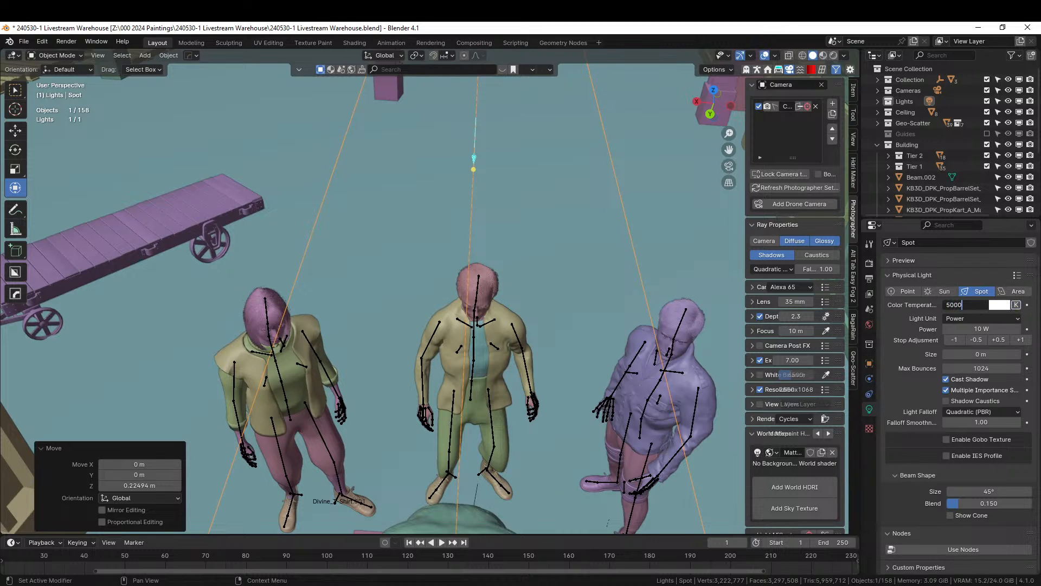
{"action": "key", "text": "Return"}
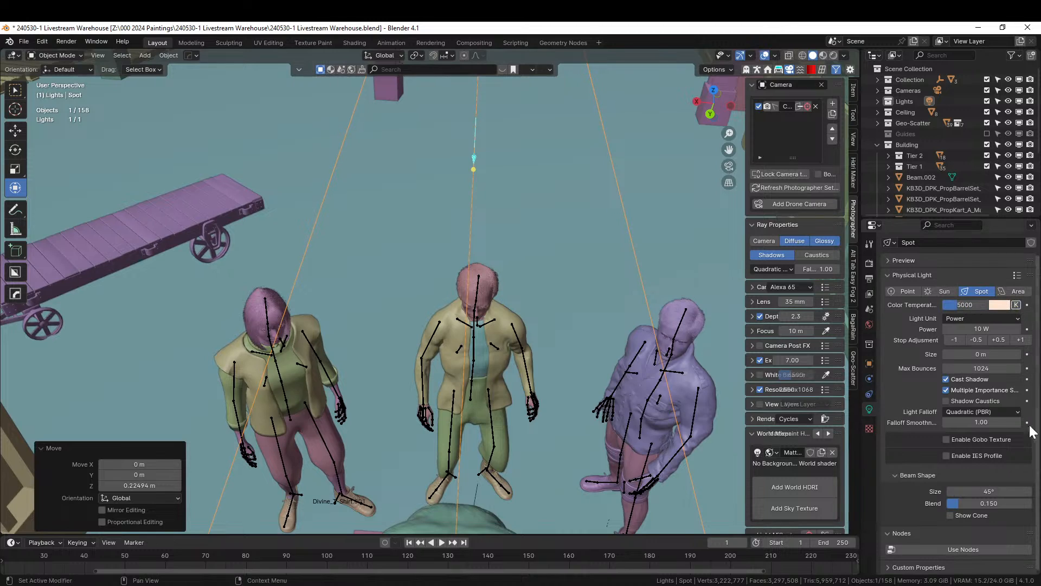
{"action": "left_click", "coordinate": [981, 329]}
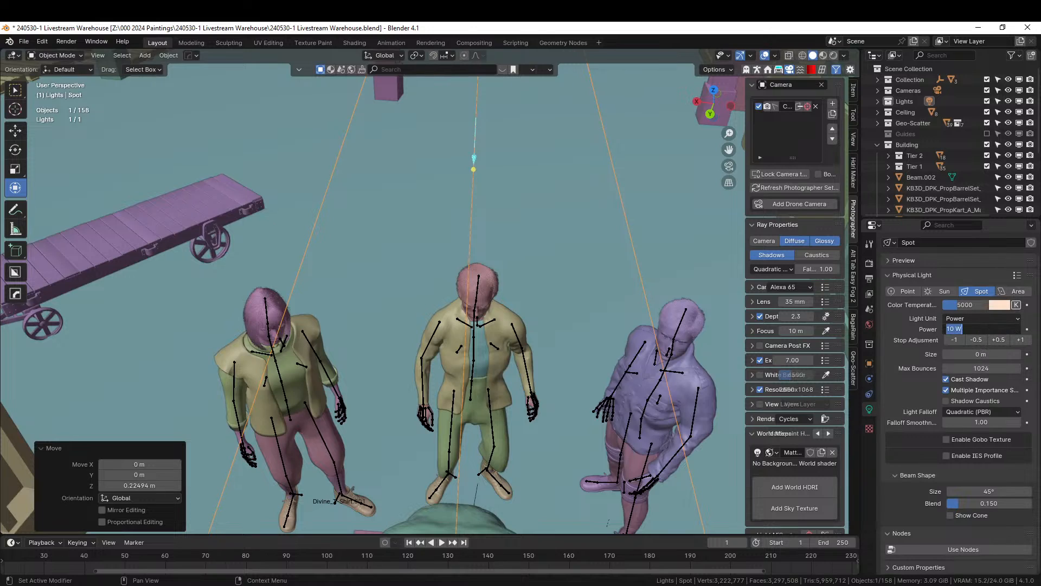
{"action": "type", "text": "100"}
{"action": "key", "text": "Return"}
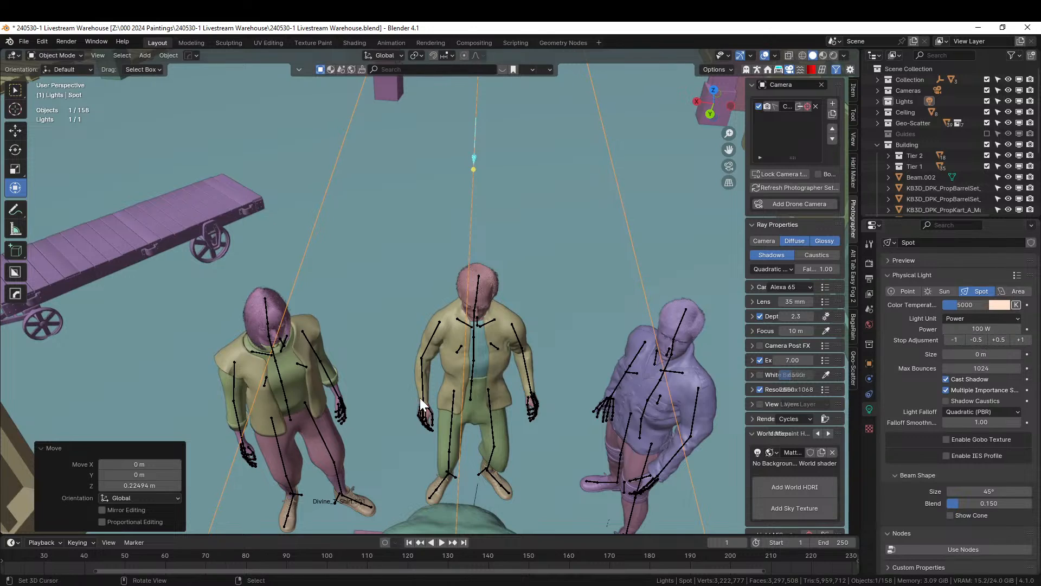
- Save the file and show the scene through the camera with rendered shading
{"action": "key", "text": "ctrl+s"}
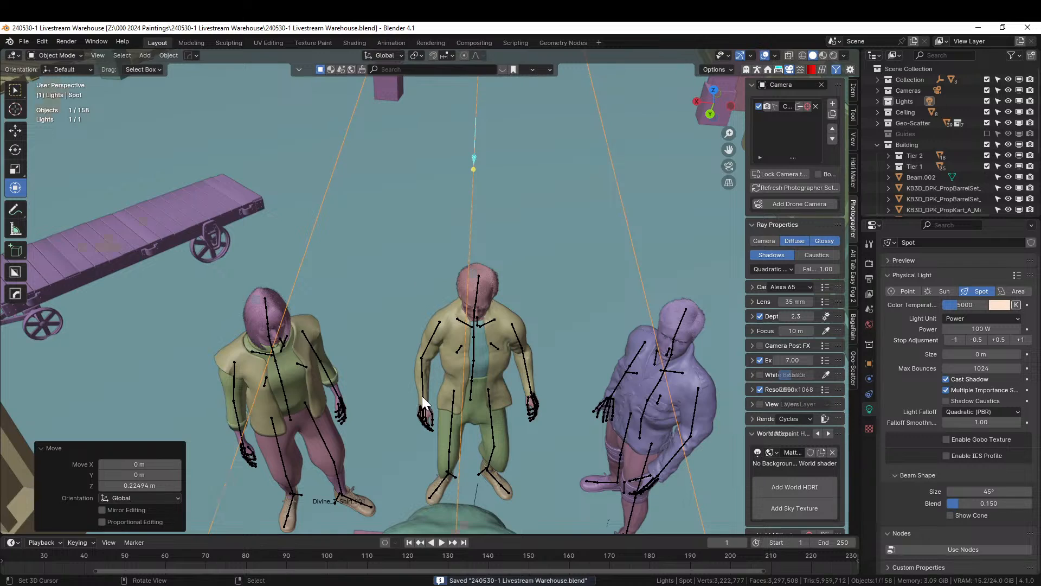
{"action": "key", "text": "KP_0"}
{"action": "key", "text": "z"}
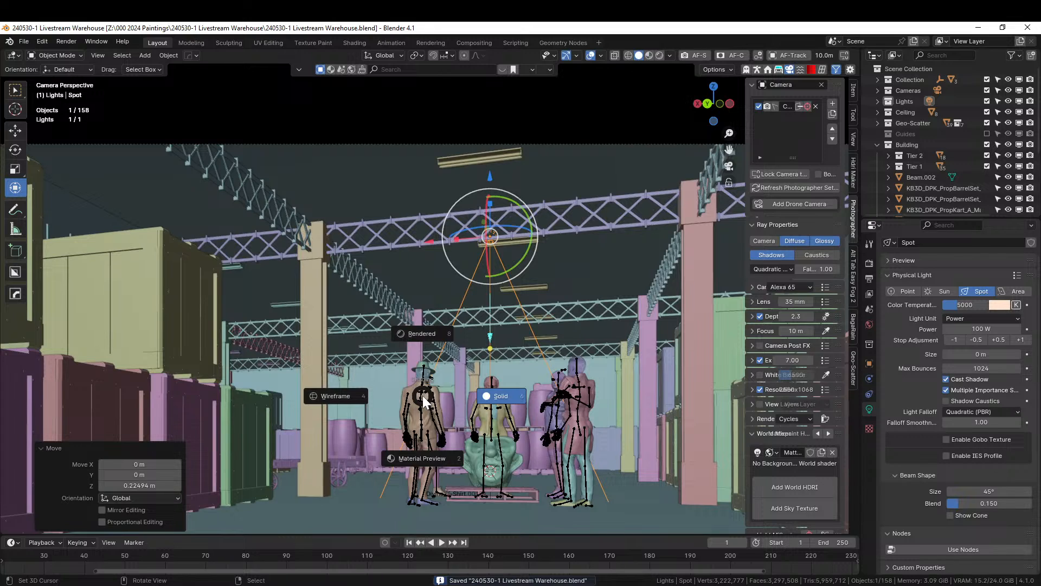
{"action": "key", "text": "KP_8"}
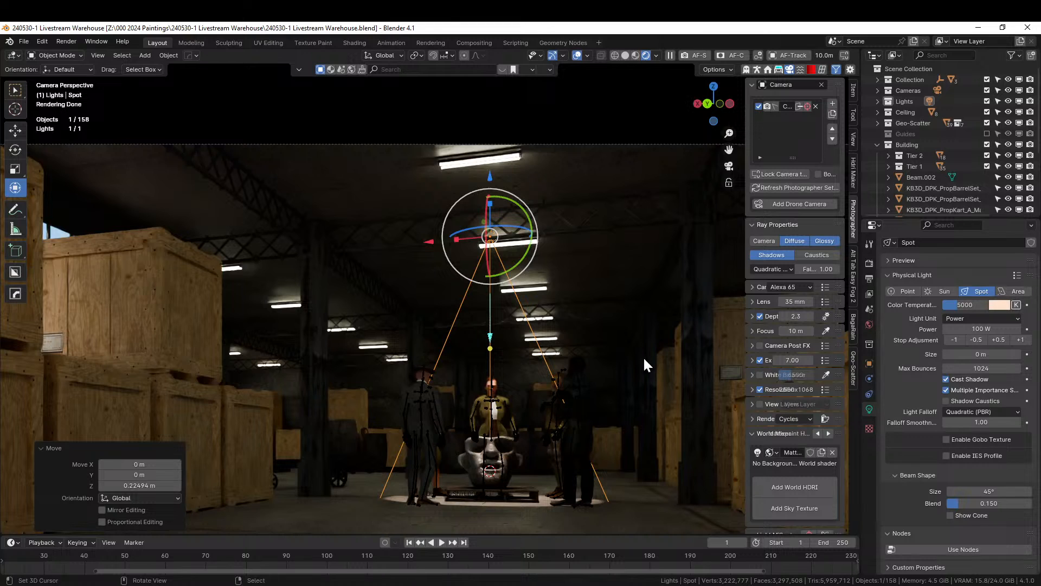
- Set the spot light's beam blend to 1 and widen its beam size to about 51.1°
{"action": "left_click", "coordinate": [978, 502]}
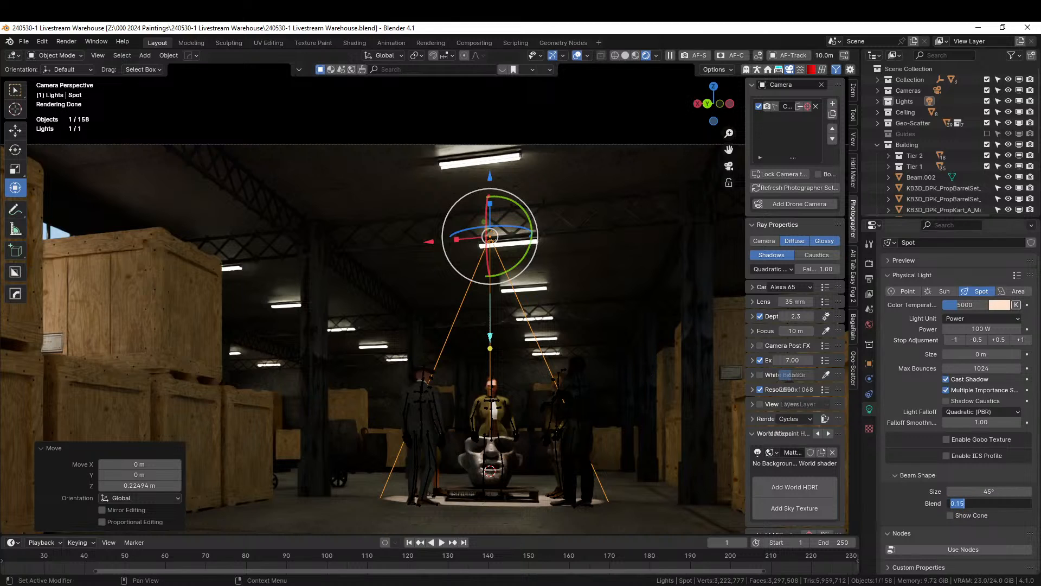
{"action": "type", "text": "1"}
{"action": "key", "text": "Return"}
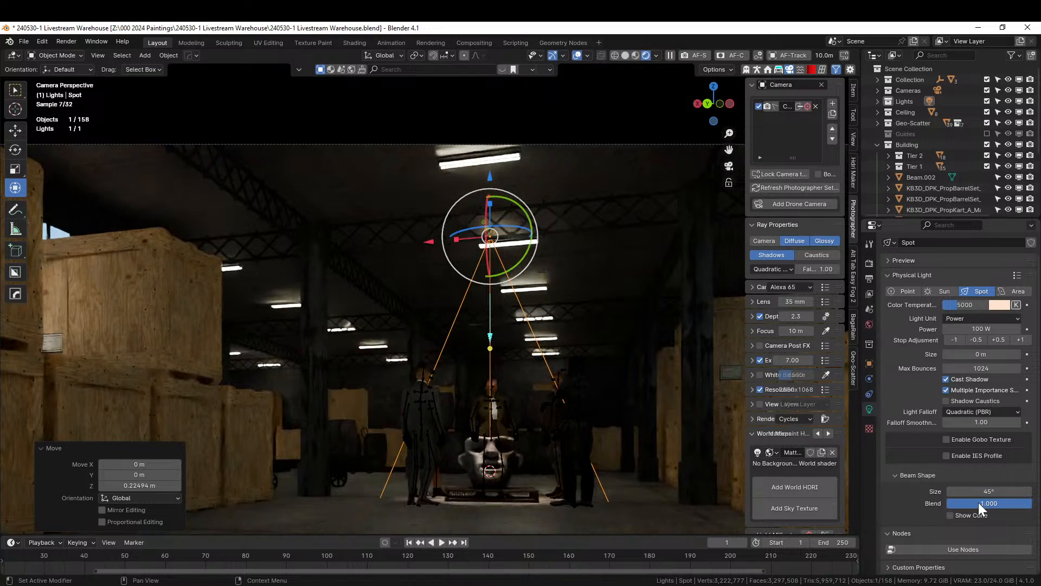
{"action": "left_click_drag", "start_coordinate": [978, 493], "coordinate": [1011, 492]}
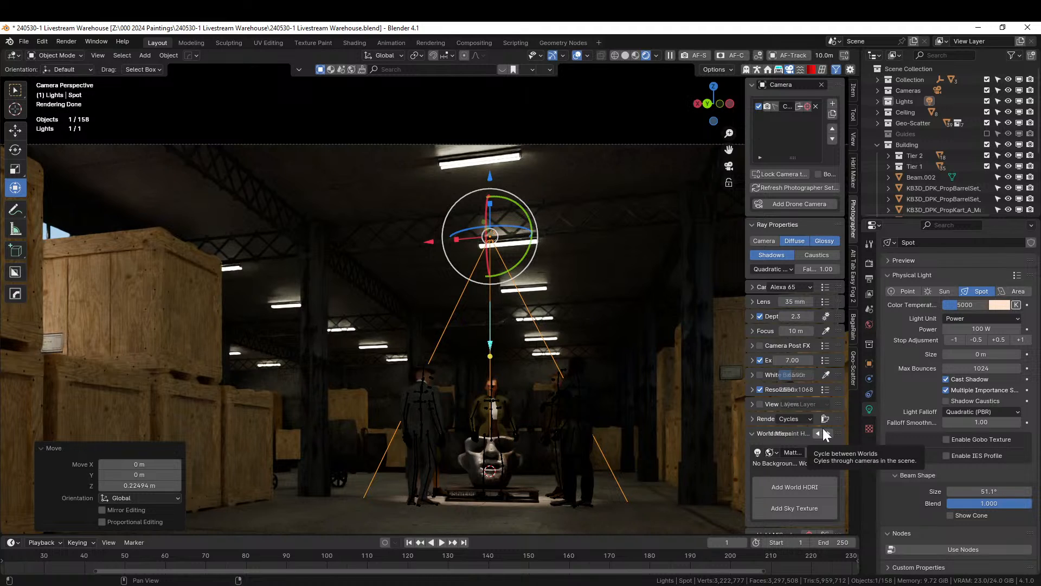
- Reposition the camera along the warehouse aisle in walk navigation so it faces the lit head and the standing figures
{"action": "key", "text": "shift+grave"}
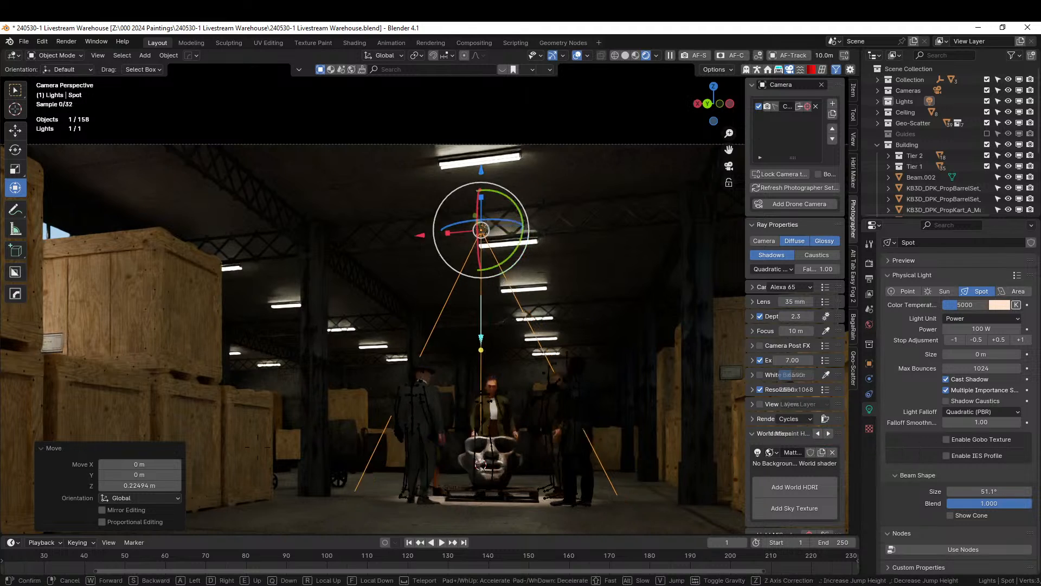
{"action": "key", "text": "w"}
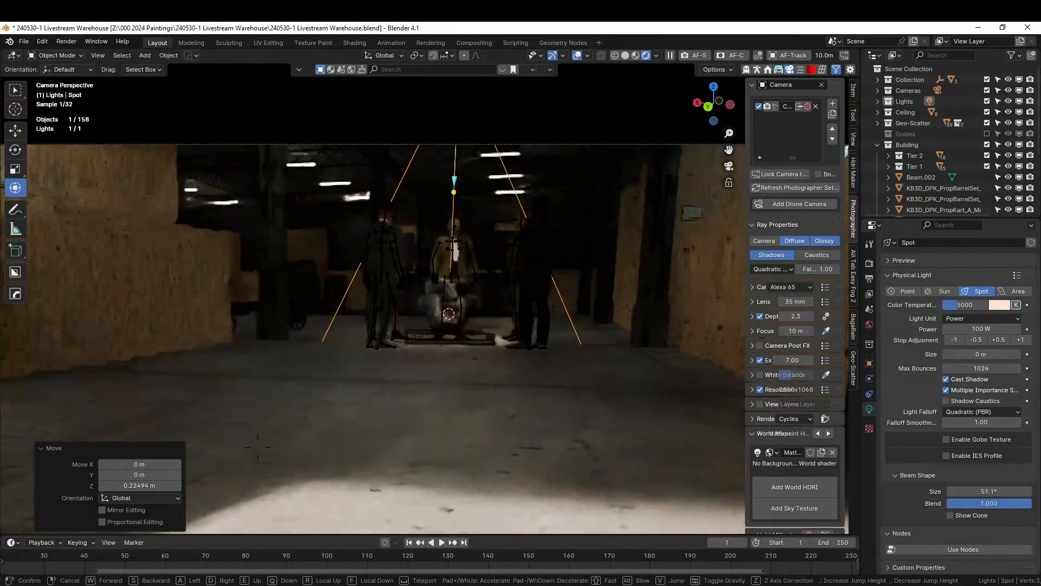
{"action": "left_click", "coordinate": [545, 379]}
{"action": "scroll", "coordinate": [545, 380], "scroll_direction": "down", "scroll_amount": 4}
{"action": "key", "text": "shift+grave"}
{"action": "key", "text": "w"}
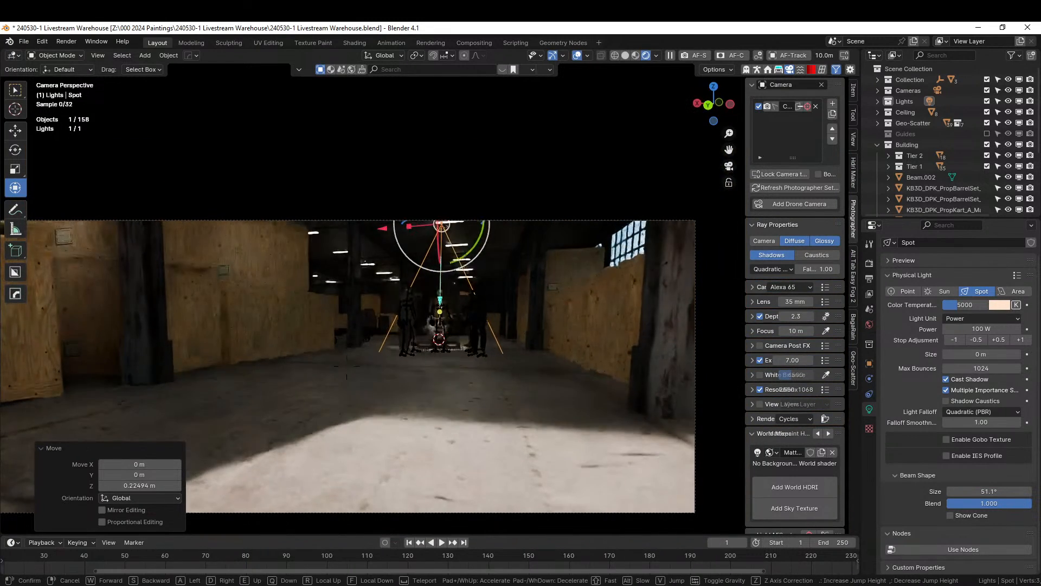
{"action": "key", "text": "w"}
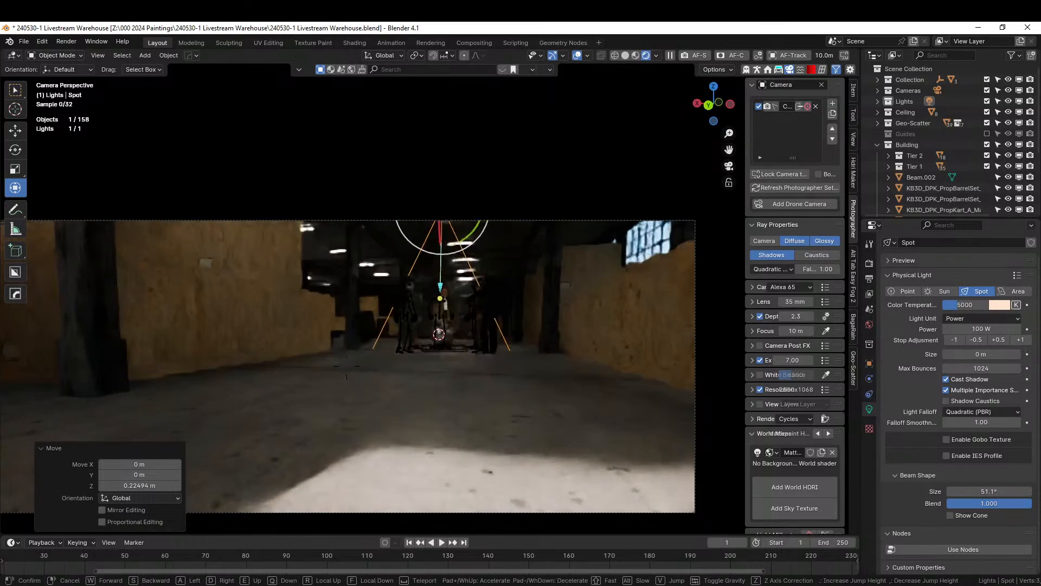
{"action": "key", "text": "w"}
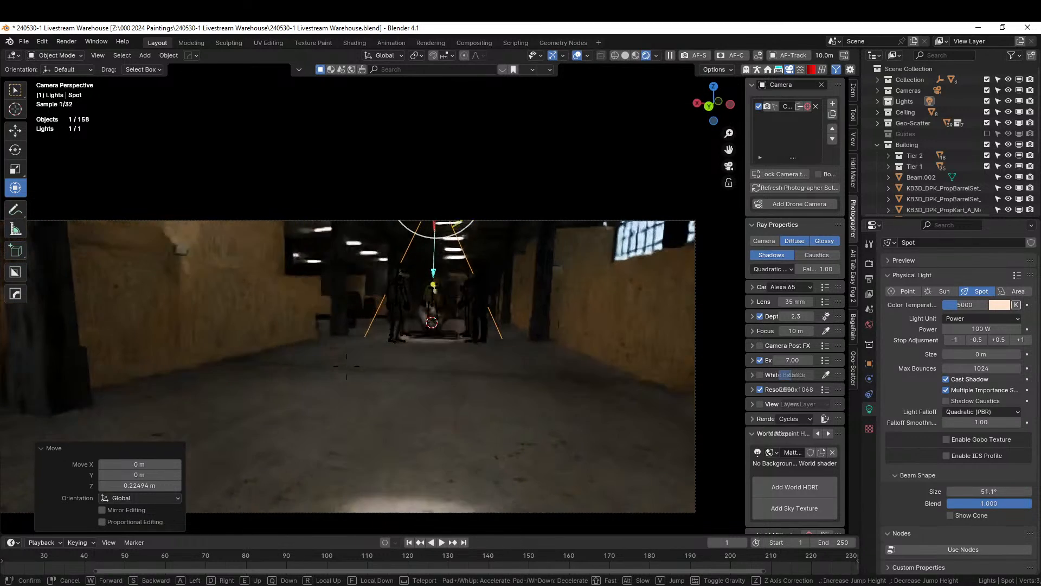
{"action": "key", "text": "q"}
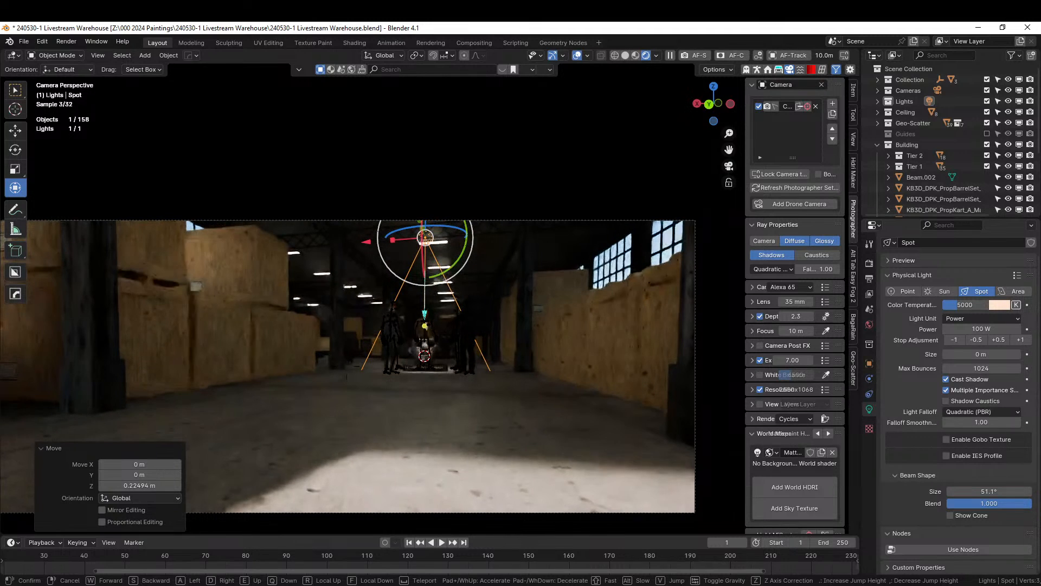
{"action": "left_click", "coordinate": [543, 362]}
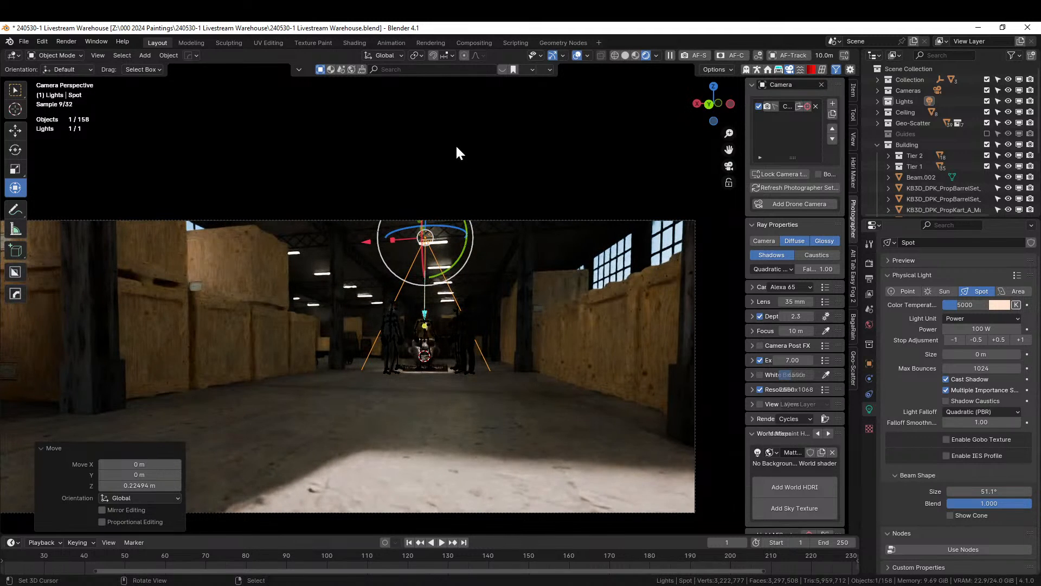
{"action": "left_click", "coordinate": [455, 145]}
{"action": "scroll", "coordinate": [456, 144], "scroll_direction": "up", "scroll_amount": 4}
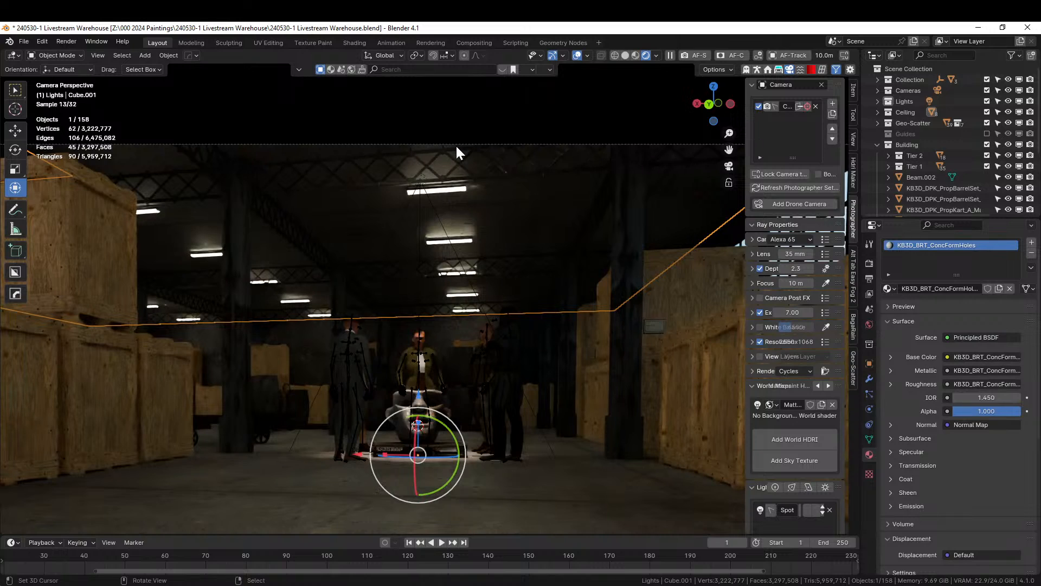
{"action": "scroll", "coordinate": [456, 145], "scroll_direction": "up", "scroll_amount": 2}
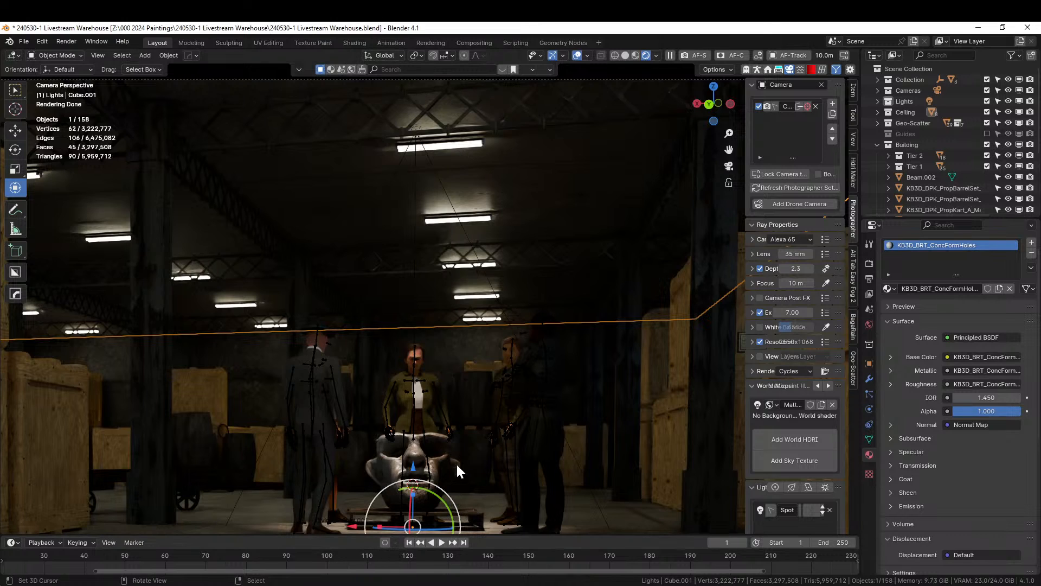
- Leave the camera view, switch to solid shading and exclude the Ceiling collection to expose the warehouse interior
{"action": "middle_click_drag", "start_coordinate": [455, 462], "coordinate": [487, 455]}
{"action": "key", "text": "z"}
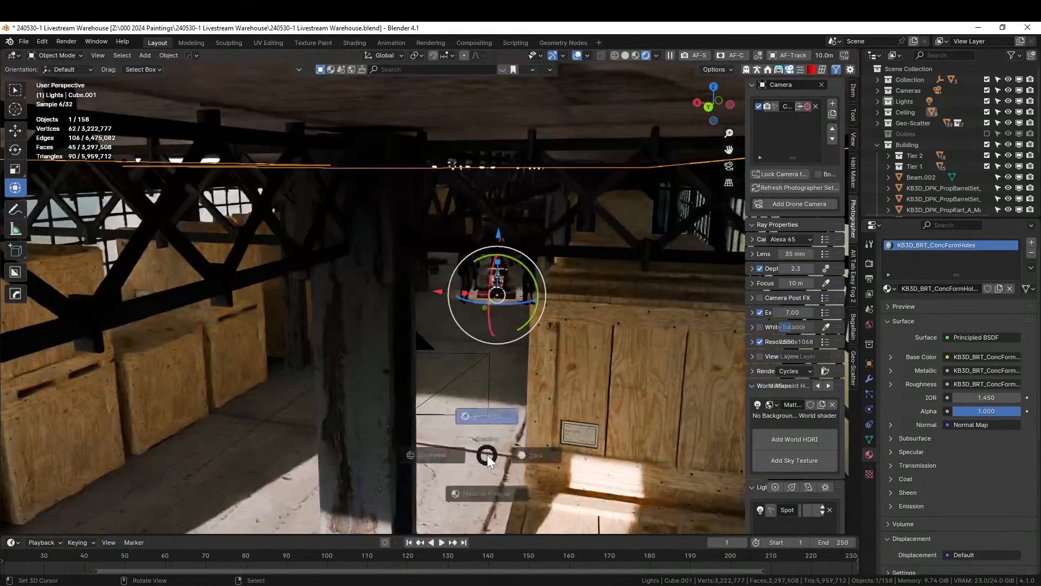
{"action": "key", "text": "6"}
{"action": "mouse_move", "coordinate": [568, 333]}
{"action": "middle_mouse_down"}
{"action": "mouse_move", "coordinate": [569, 404]}
{"action": "mouse_move", "coordinate": [548, 440]}
{"action": "middle_mouse_up"}
{"action": "scroll", "coordinate": [577, 368], "scroll_direction": "down", "scroll_amount": 3}
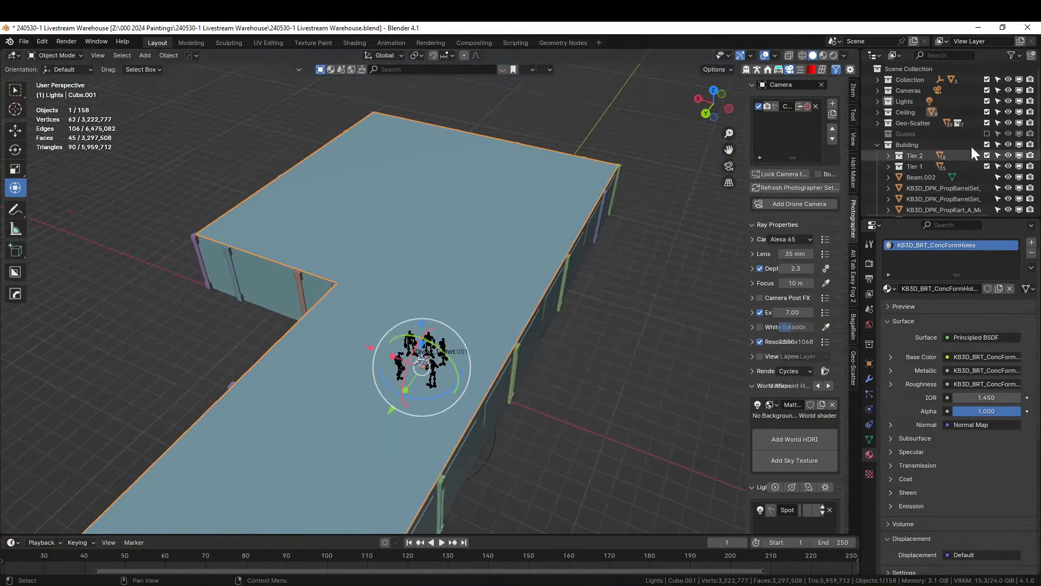
{"action": "left_click", "coordinate": [987, 111]}
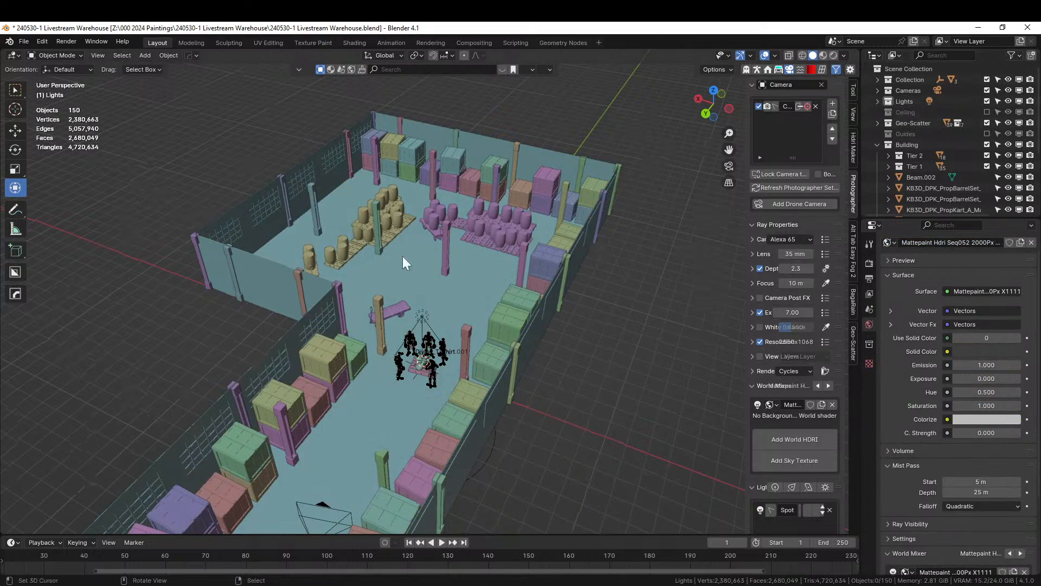
- Add a mesh cone at the 3D cursor on the sculpted head
{"action": "scroll", "coordinate": [422, 307], "scroll_direction": "up", "scroll_amount": 3}
{"action": "key", "text": "KP_7"}
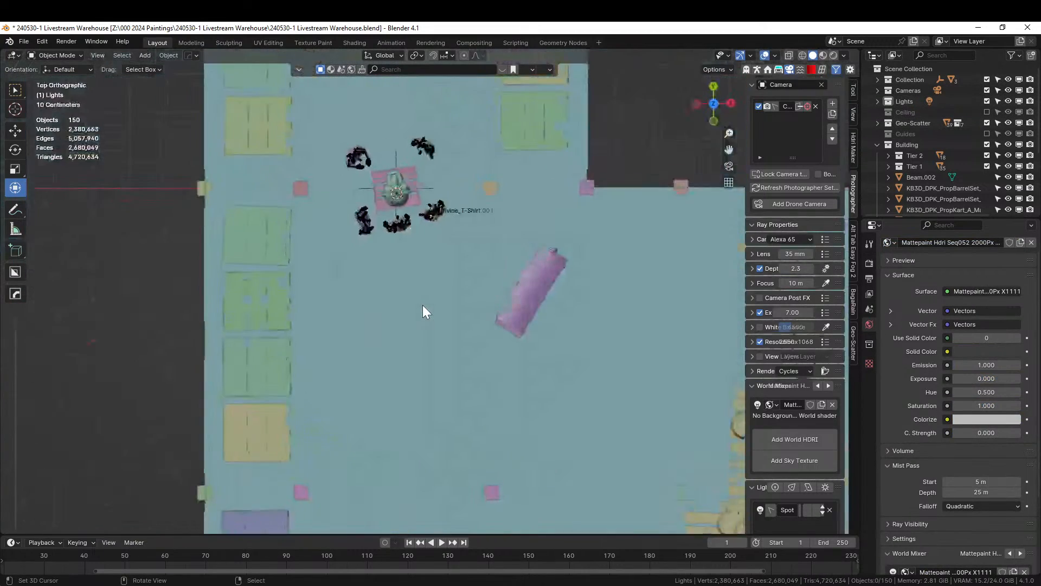
{"action": "key", "text": "KP_Decimal"}
{"action": "middle_click_drag", "start_coordinate": [457, 442], "coordinate": [533, 309]}
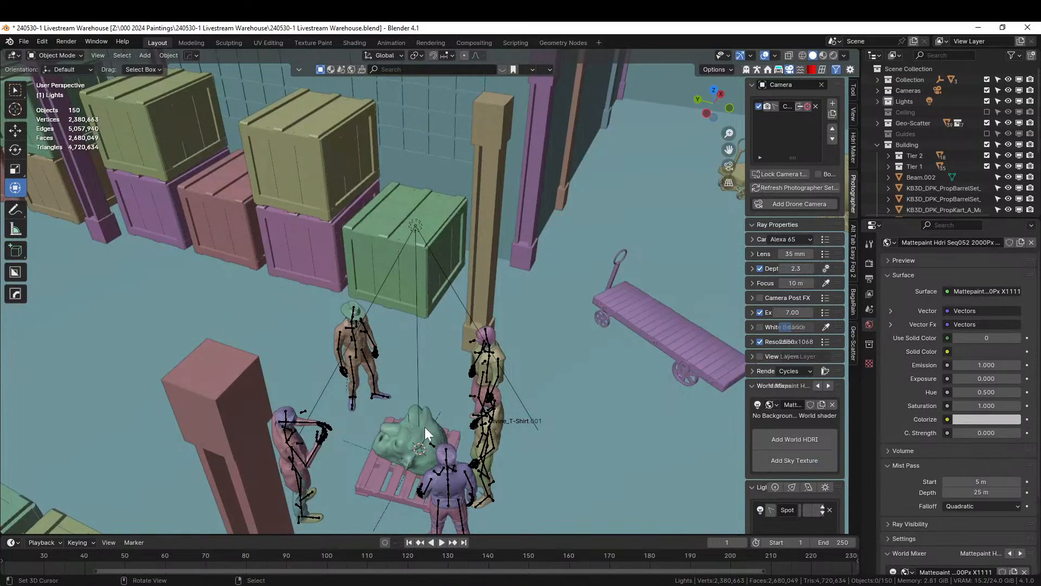
{"action": "key", "text": "shift+a"}
{"action": "mouse_move", "coordinate": [424, 427]}
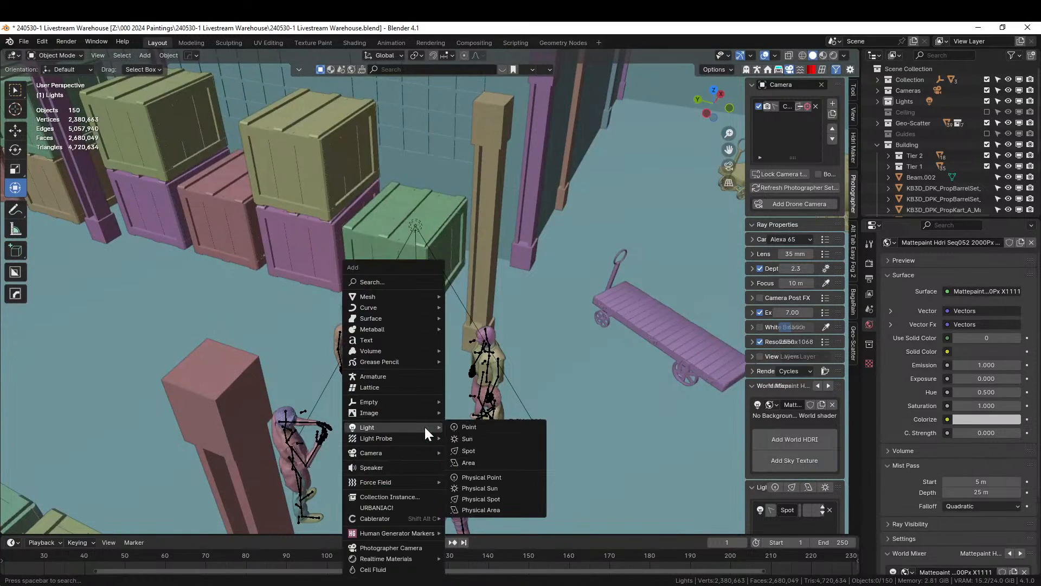
{"action": "mouse_move", "coordinate": [406, 295]}
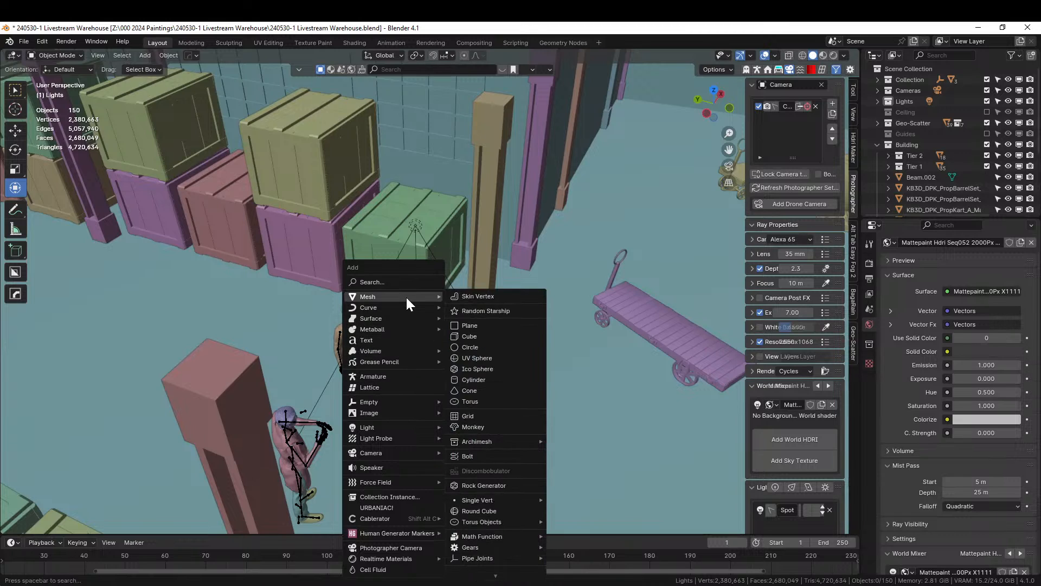
{"action": "left_click", "coordinate": [493, 389]}
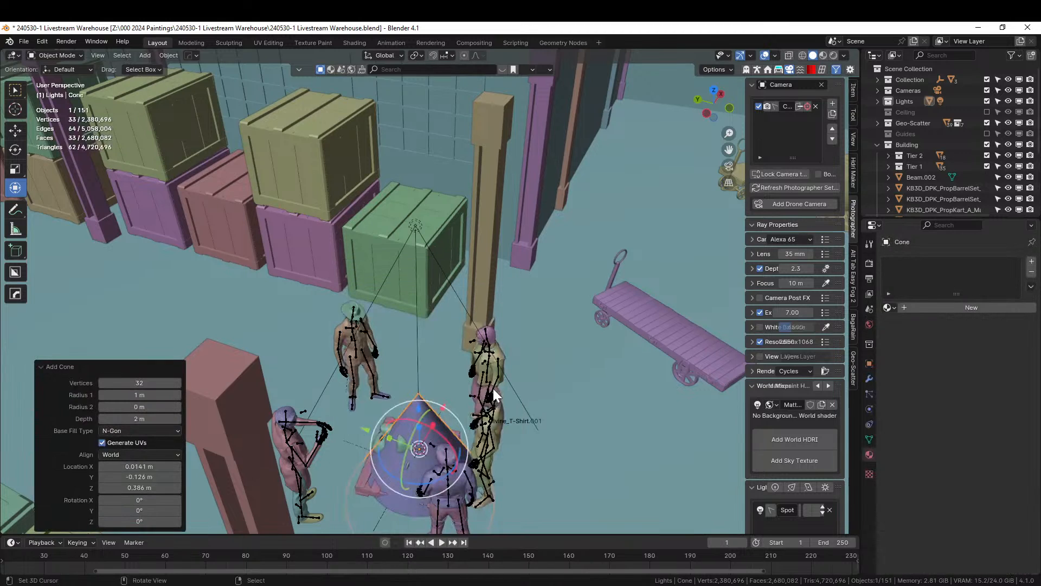
- Raise the cone about 3.1 m straight up above the sculpted head
{"action": "middle_click_drag", "start_coordinate": [488, 461], "coordinate": [479, 430]}
{"action": "key", "text": "g"}
{"action": "key", "text": "z"}
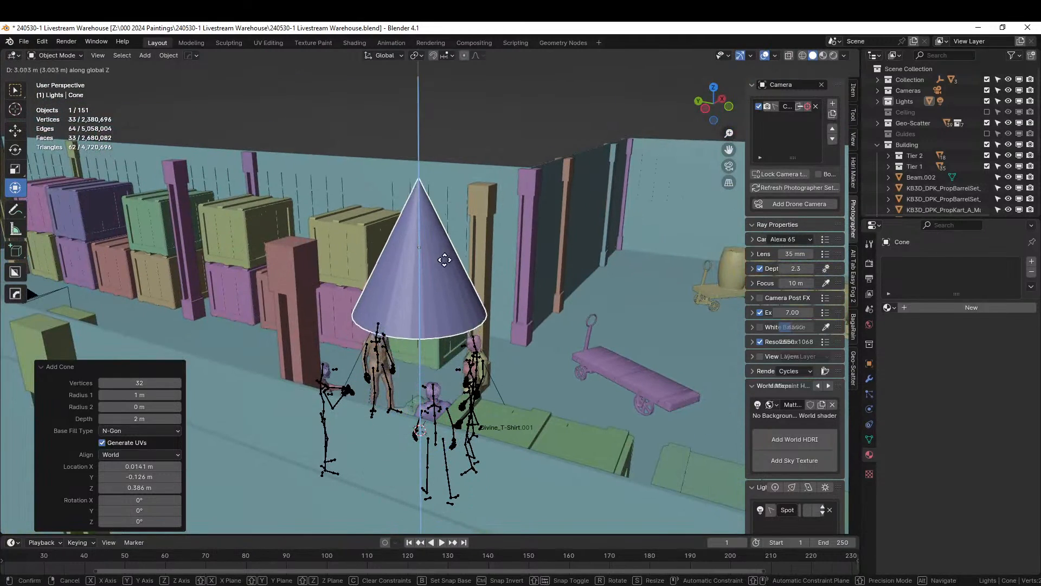
{"action": "left_click", "coordinate": [525, 335]}
- Flatten the cone along Z to a scale of about 0.34, and shrink the whole cone to about 0.59
{"action": "key", "text": "s"}
{"action": "key", "text": "z"}
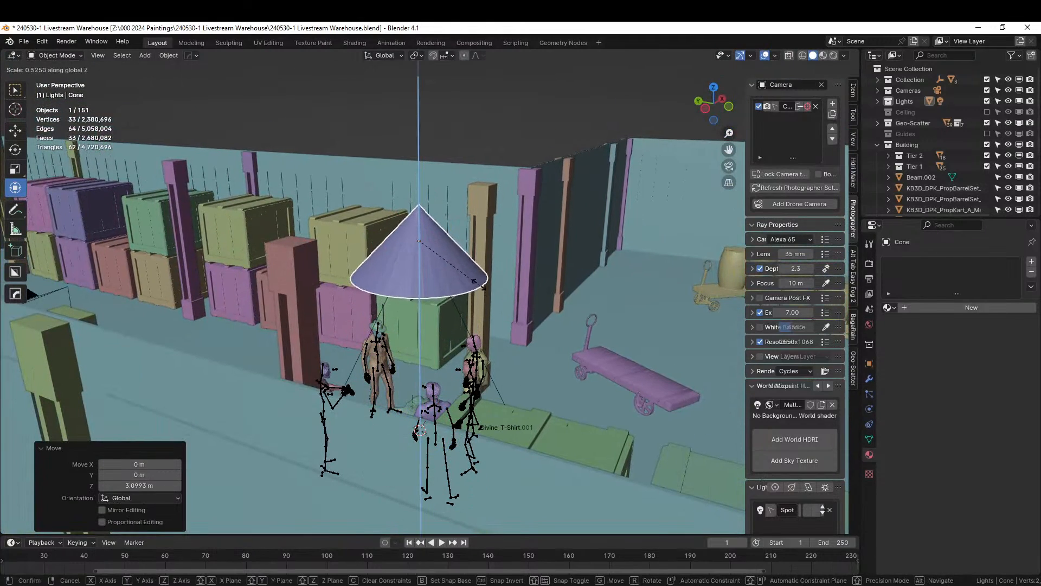
{"action": "left_click", "coordinate": [469, 267]}
{"action": "key", "text": "s"}
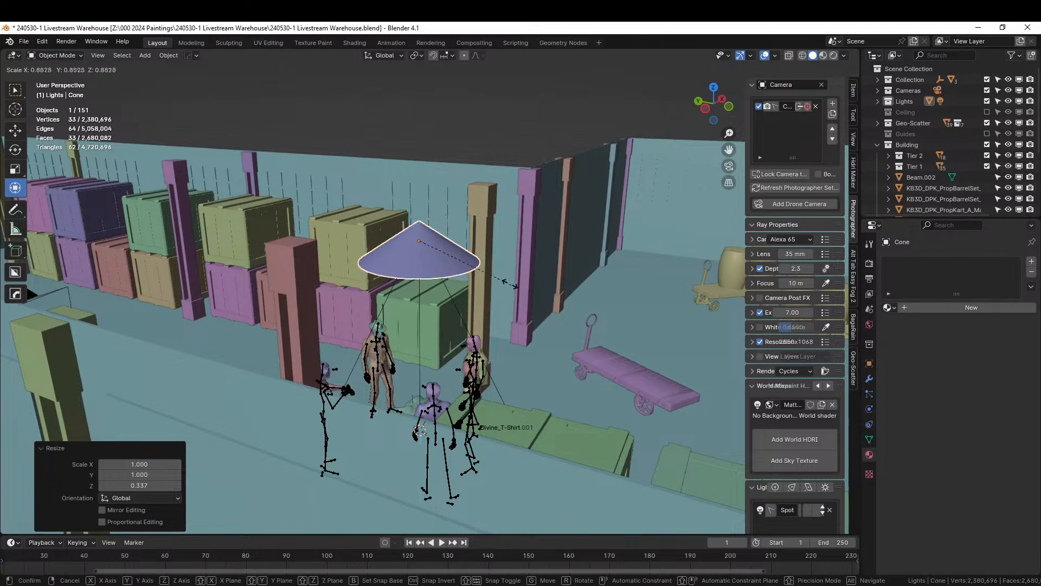
{"action": "left_click", "coordinate": [480, 271]}
- Raise the flattened cone about 0.14 m along Z, above the sculpted head
{"action": "key", "text": "g"}
{"action": "key", "text": "z"}
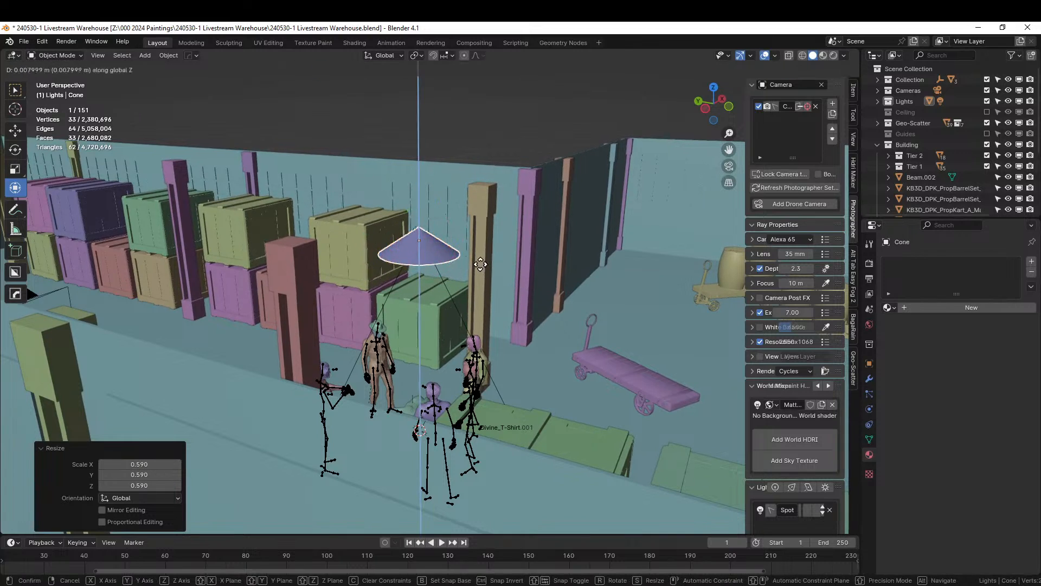
{"action": "left_click", "coordinate": [498, 262]}
- Shrink the cone uniformly to about 0.65 around the top of the spot light and apply its rotation and scale
{"action": "middle_click_drag", "start_coordinate": [502, 262], "coordinate": [592, 255]}
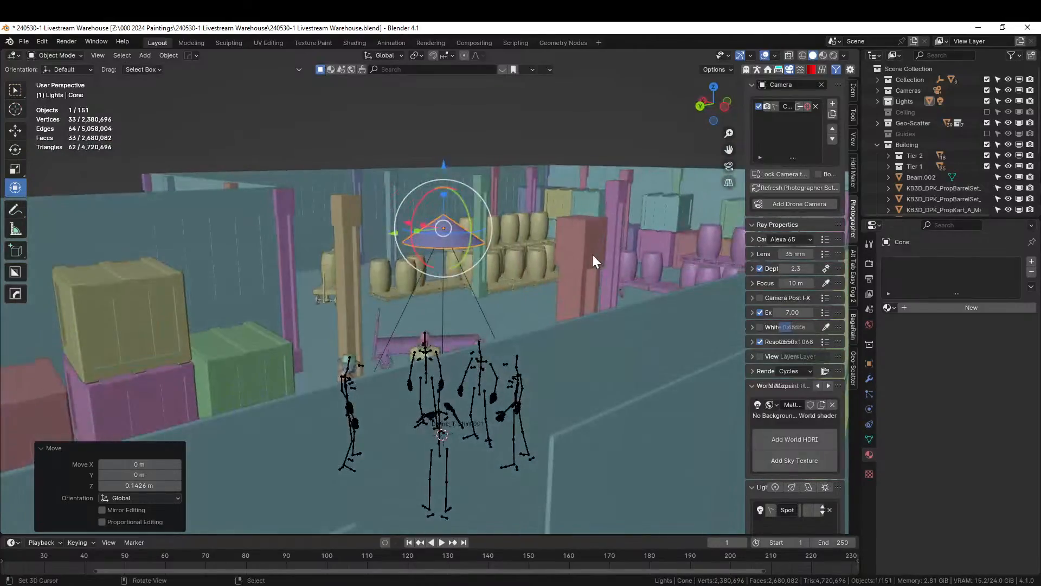
{"action": "key", "text": "KP_0"}
{"action": "scroll", "coordinate": [592, 255], "scroll_direction": "up", "scroll_amount": 1}
{"action": "middle_click_drag", "start_coordinate": [503, 190], "coordinate": [476, 332], "text": "shift"}
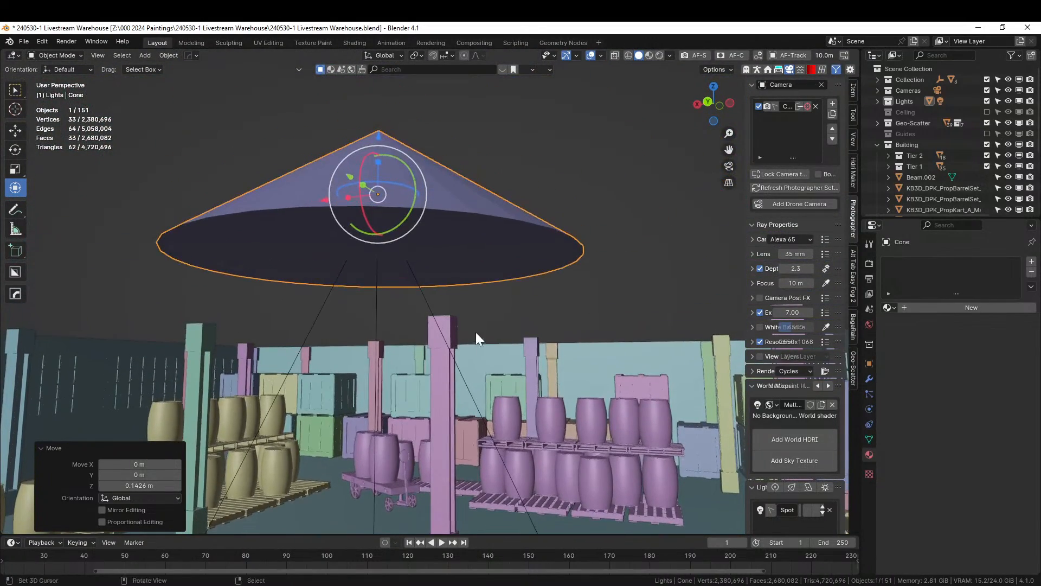
{"action": "key", "text": "ctrl+a"}
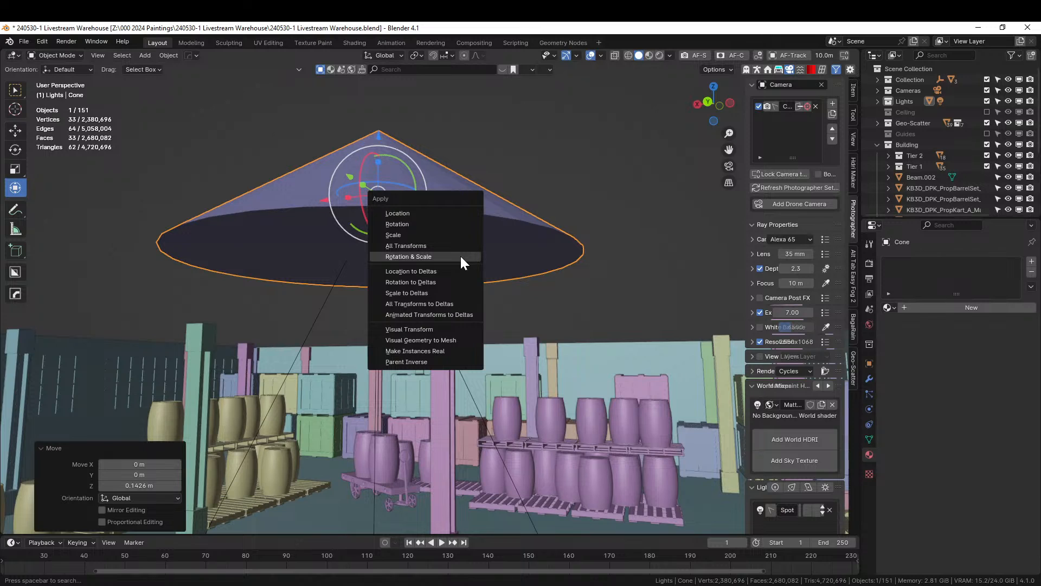
{"action": "key", "text": "Escape"}
{"action": "key", "text": "s"}
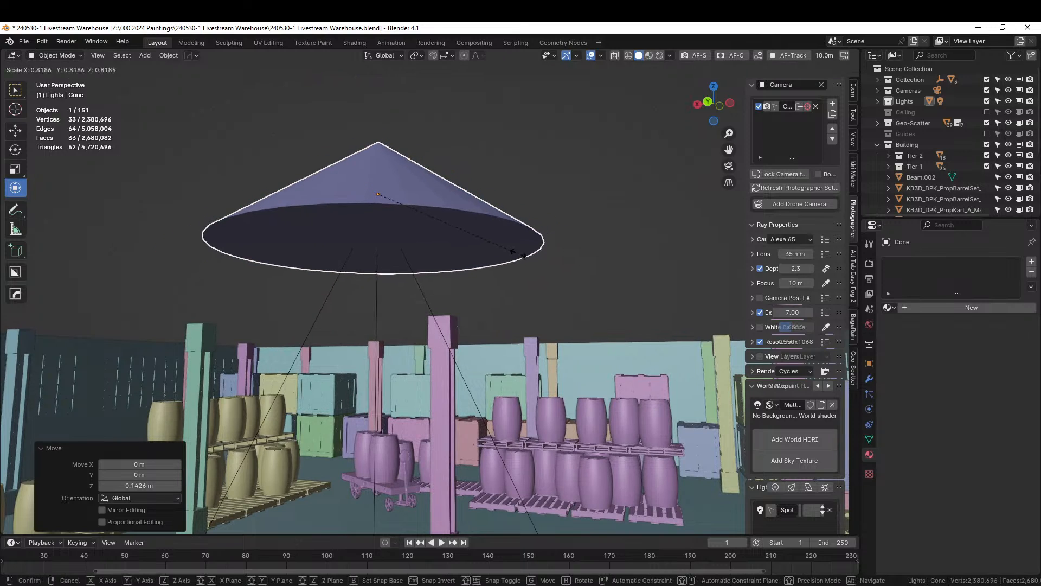
{"action": "left_click", "coordinate": [406, 239]}
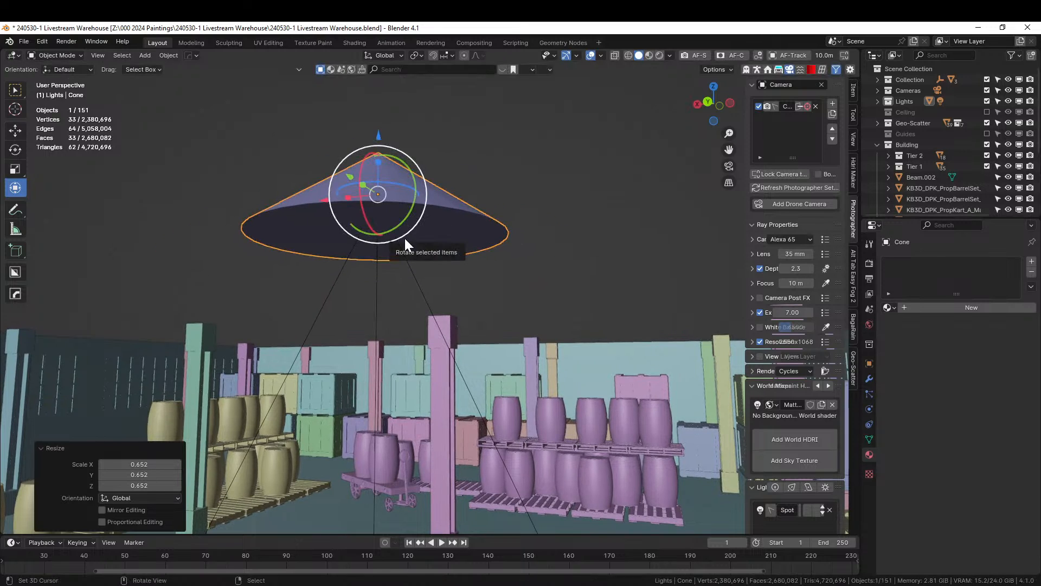
{"action": "key", "text": "ctrl+a"}
{"action": "left_click", "coordinate": [403, 237]}
- Delete the cone's base face in edit mode so the lamp shade is open underneath, and return to object mode
{"action": "key", "text": "Tab"}
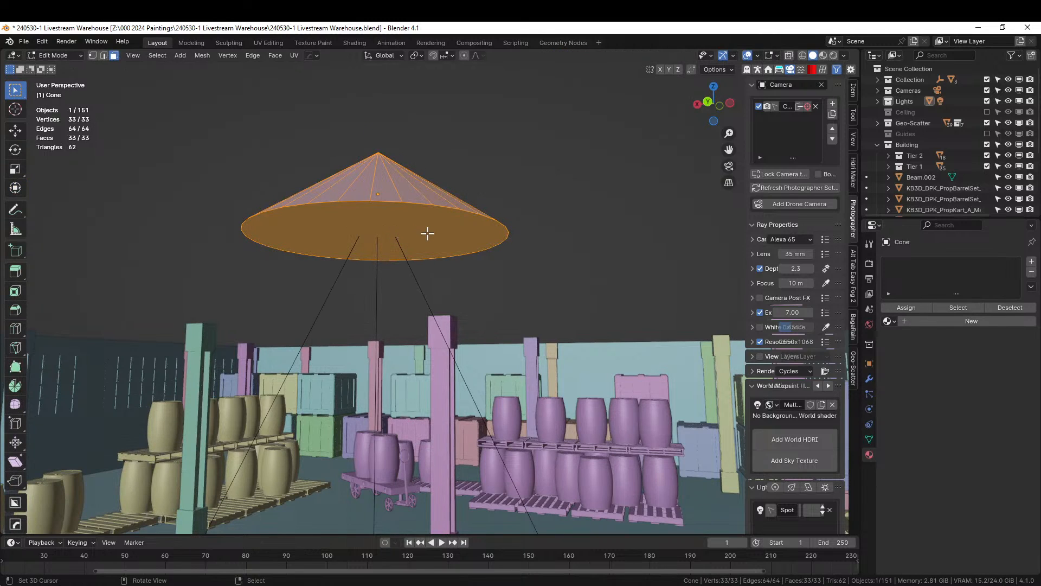
{"action": "left_click", "coordinate": [428, 233]}
{"action": "key", "text": "x"}
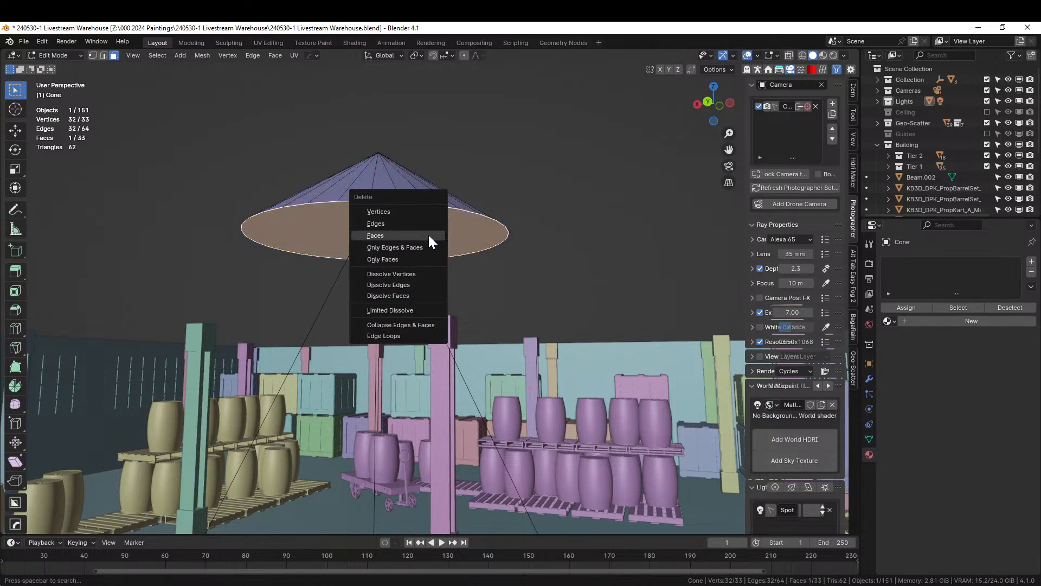
{"action": "left_click", "coordinate": [428, 235]}
{"action": "key", "text": "Tab"}
- Add a Solidify modifier of about -0.013 and a 30° Bevel modifier to the cone shade with HOps
{"action": "key", "text": "q"}
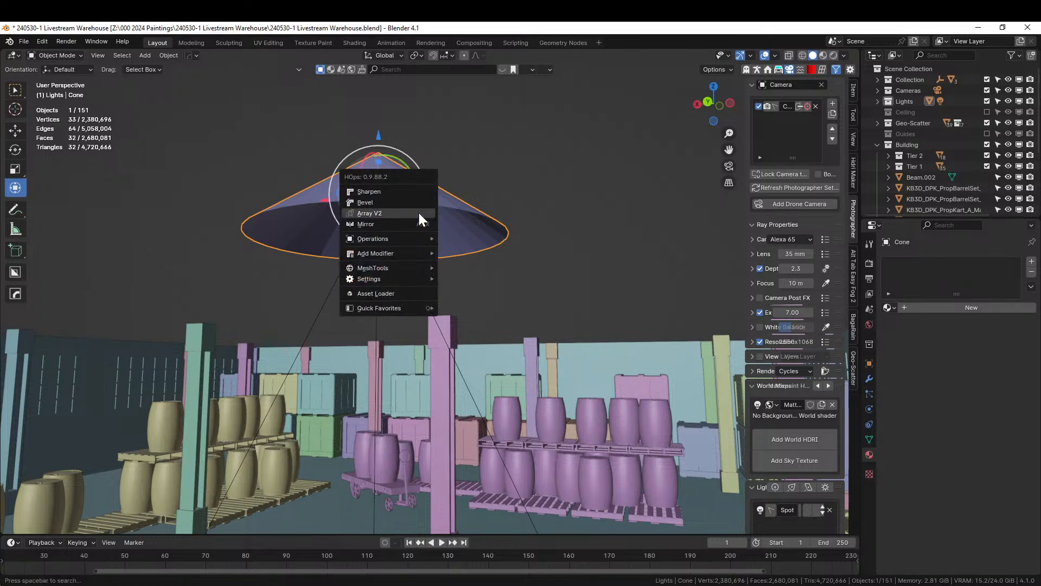
{"action": "mouse_move", "coordinate": [399, 251]}
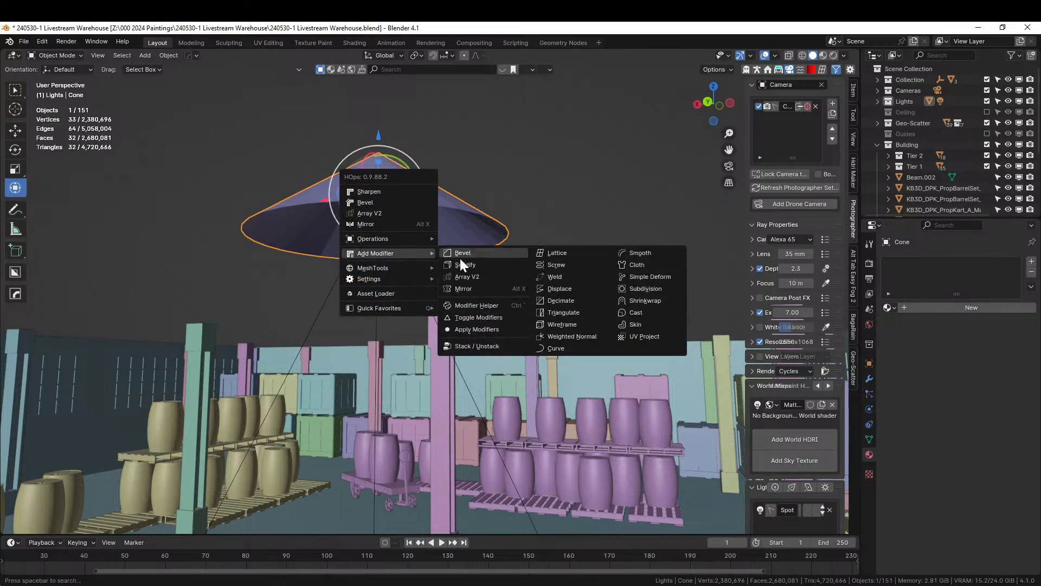
{"action": "left_click", "coordinate": [470, 264]}
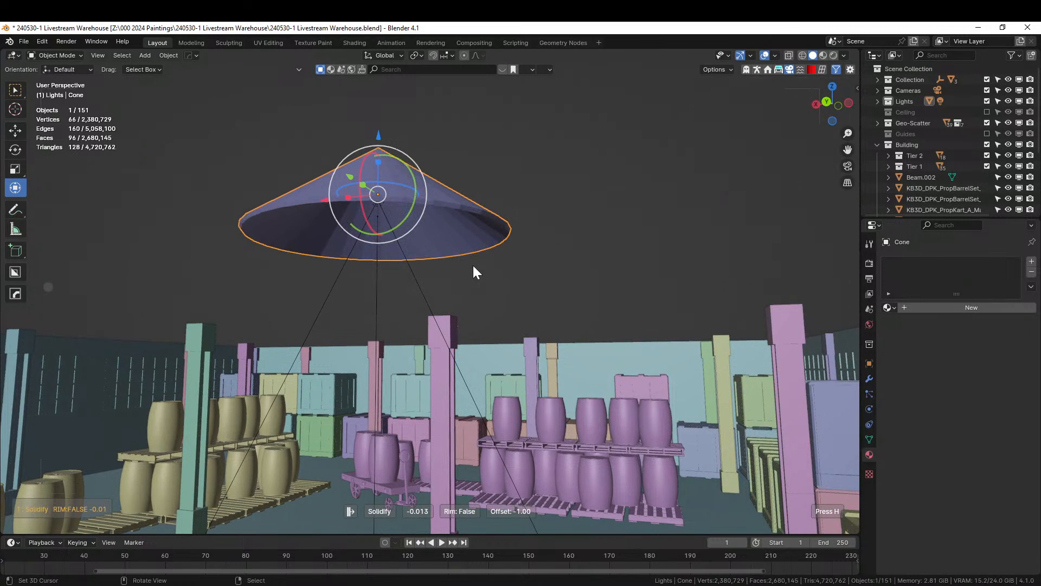
{"action": "left_click", "coordinate": [473, 265]}
{"action": "key", "text": "n"}
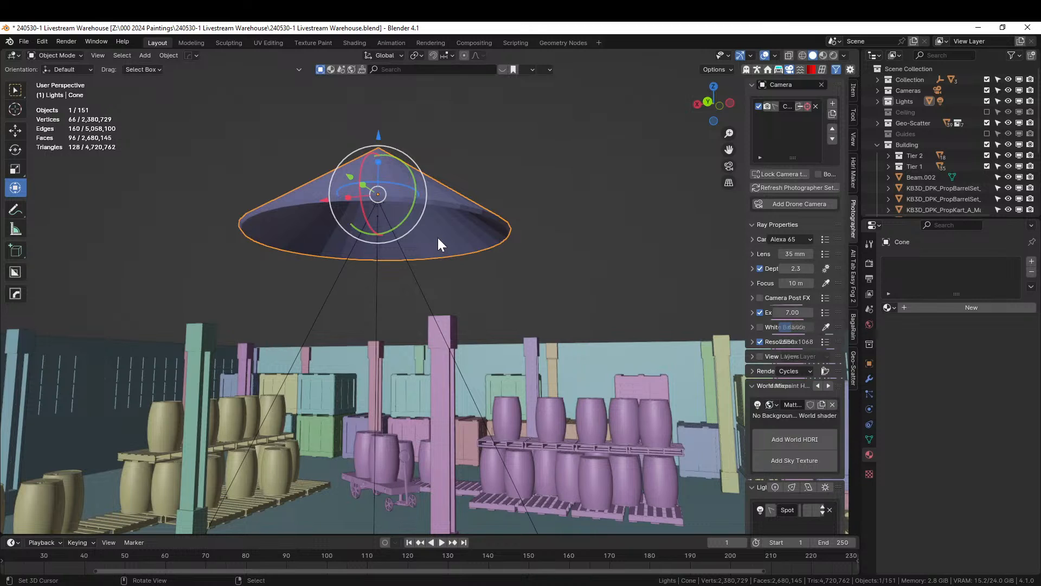
{"action": "key", "text": "q"}
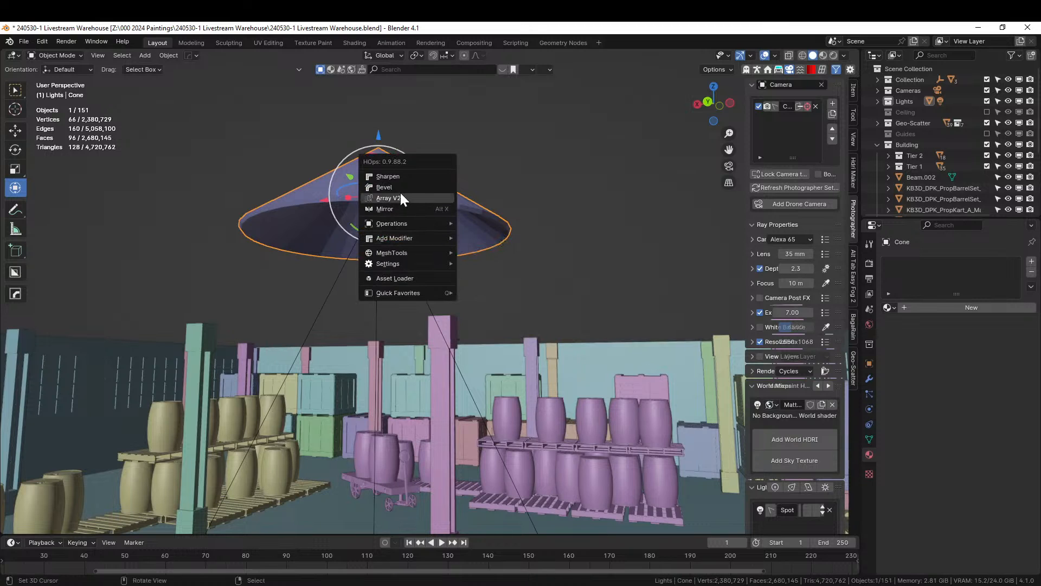
{"action": "left_click", "coordinate": [401, 186]}
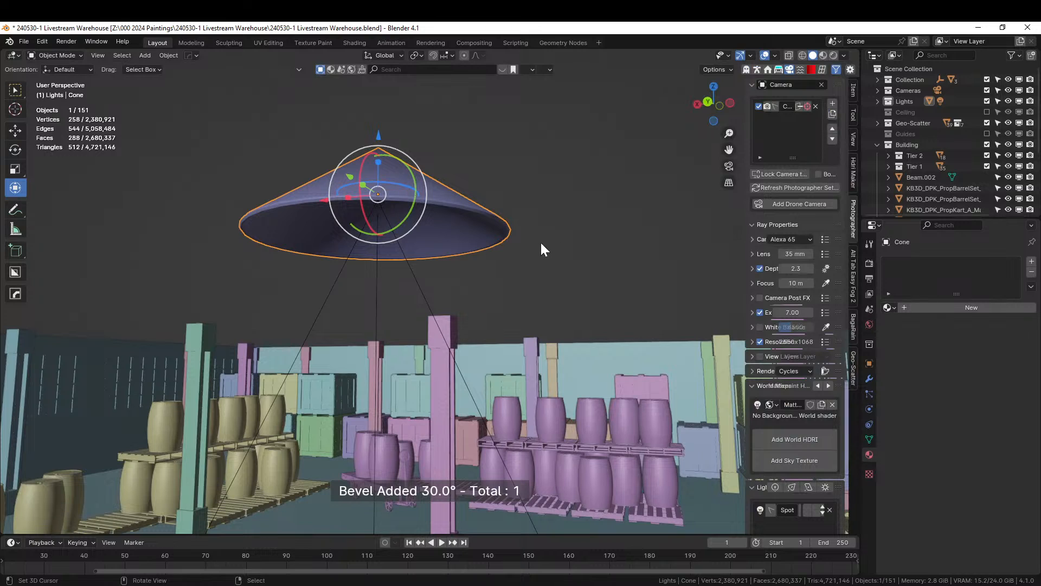
- Isolate the cone shade in local view and include the Ceiling collection again
{"action": "middle_click_drag", "start_coordinate": [551, 239], "coordinate": [542, 267]}
{"action": "key", "text": "KP_Divide"}
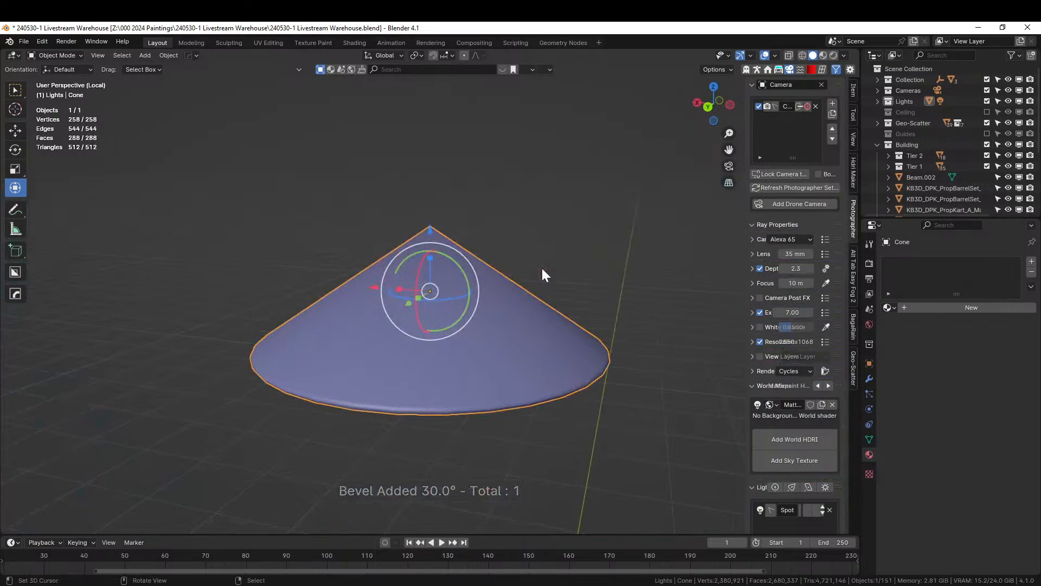
{"action": "left_click", "coordinate": [988, 111]}
- Select only the cone shade and lower it about 0.21 m along Z beside the roof truss
{"action": "middle_click_drag", "start_coordinate": [600, 215], "coordinate": [429, 229]}
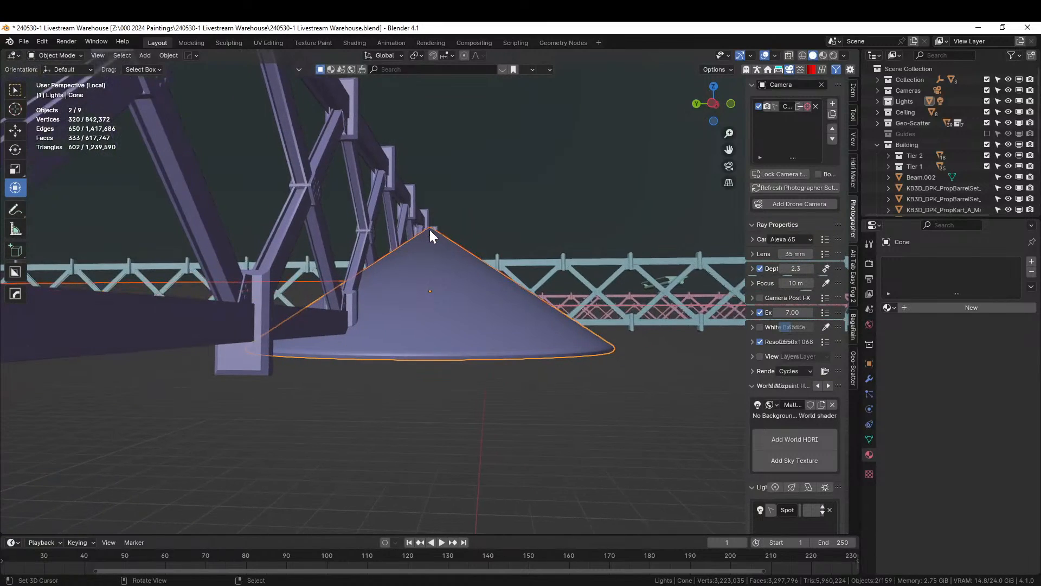
{"action": "left_click", "coordinate": [431, 235]}
{"action": "left_click", "coordinate": [435, 236]}
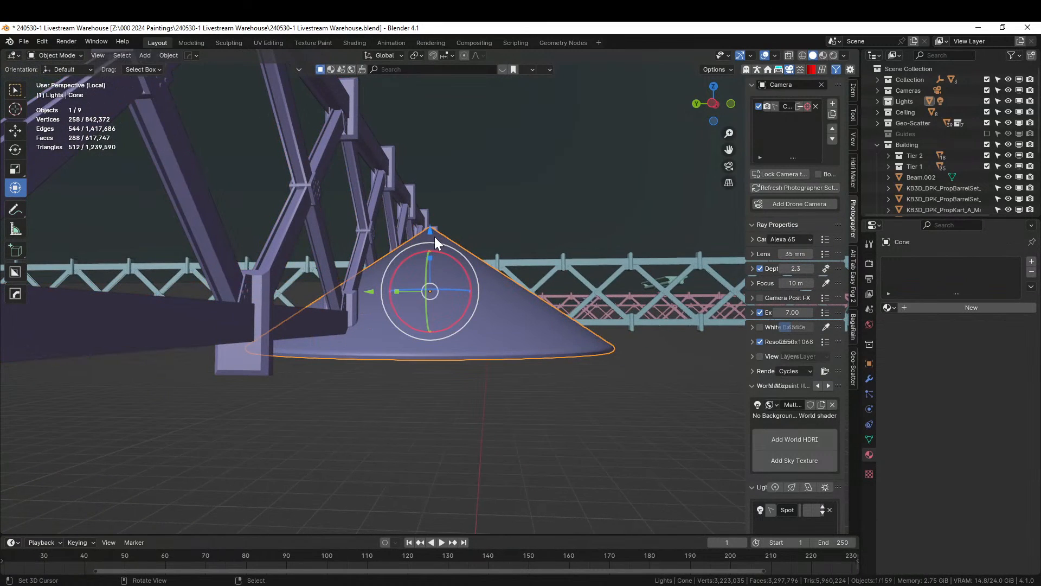
{"action": "left_click_drag", "start_coordinate": [434, 236], "coordinate": [408, 330]}
- Add the Spot light to the cone's selection and shift the selection slightly along Y at the roof truss
{"action": "middle_click_drag", "start_coordinate": [408, 331], "coordinate": [587, 305]}
{"action": "scroll", "coordinate": [531, 317], "scroll_direction": "down", "scroll_amount": 3}
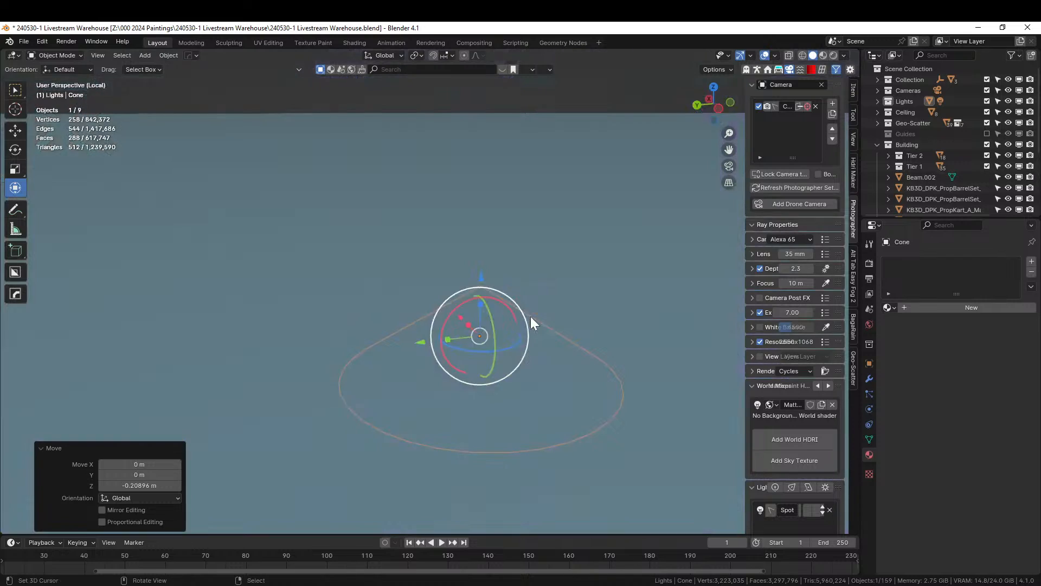
{"action": "scroll", "coordinate": [530, 317], "scroll_direction": "up", "scroll_amount": 3}
{"action": "key", "text": "period"}
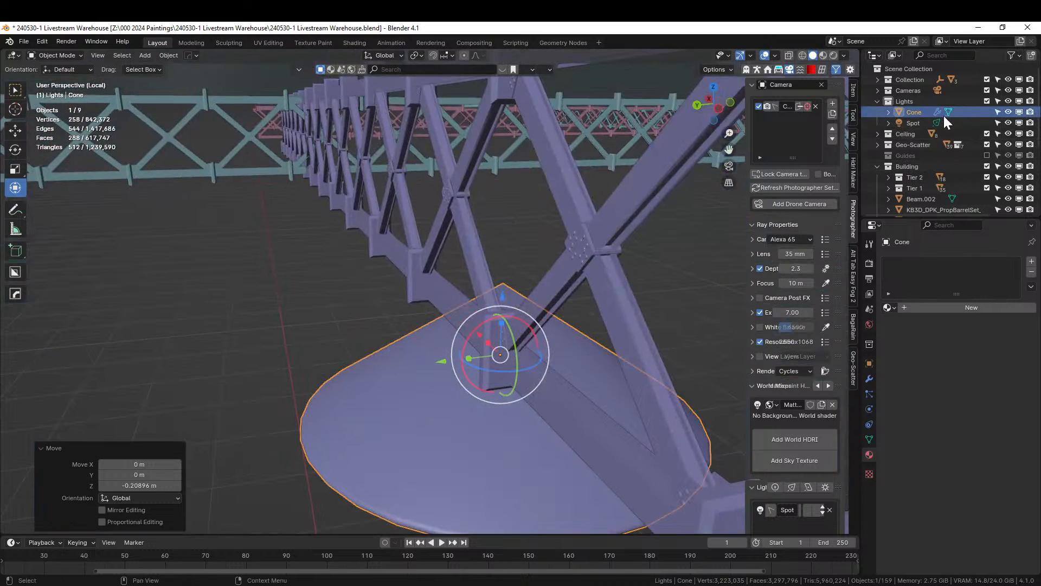
{"action": "left_click", "coordinate": [918, 123], "text": "ctrl"}
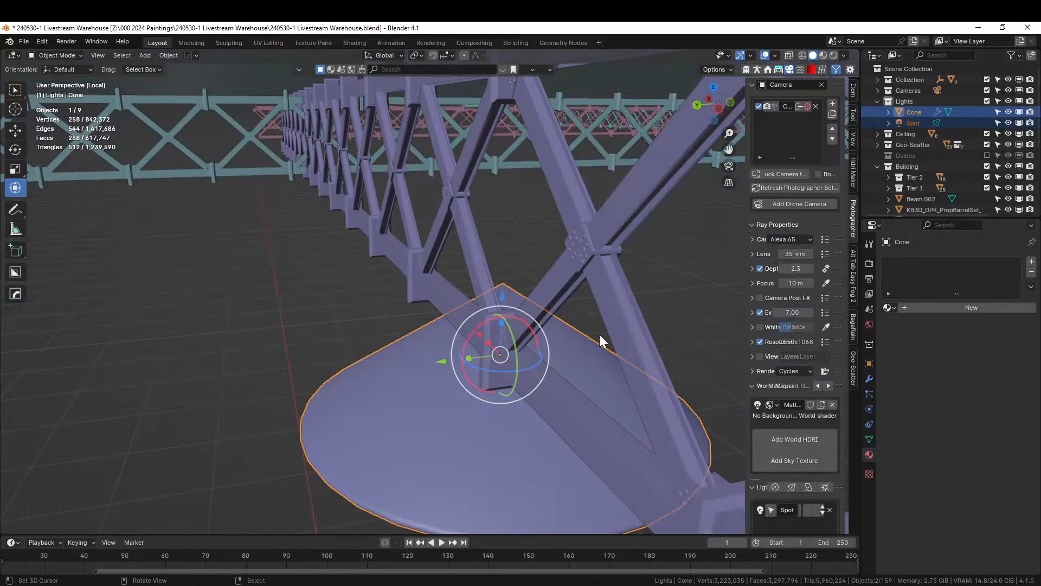
{"action": "key", "text": "g"}
{"action": "key", "text": "y"}
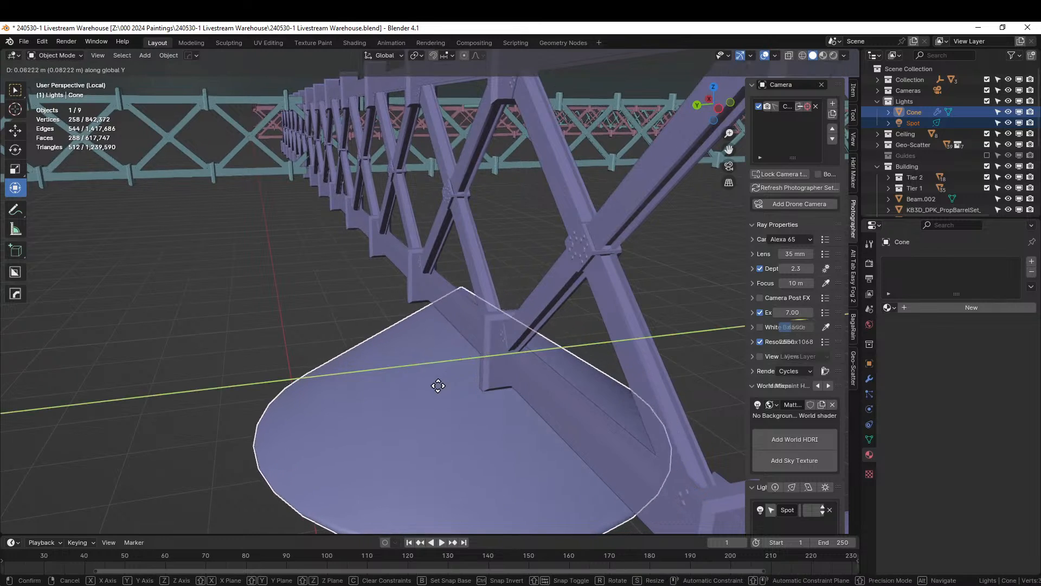
{"action": "left_click", "coordinate": [425, 387]}
- Adjust the cone shade's height along Z so that its tip meets the lower beam of the roof truss
{"action": "middle_click_drag", "start_coordinate": [425, 387], "coordinate": [481, 367]}
{"action": "key", "text": "g"}
{"action": "key", "text": "z"}
{"action": "left_click", "coordinate": [521, 345]}
{"action": "left_click", "coordinate": [480, 369]}
{"action": "left_click", "coordinate": [461, 334]}
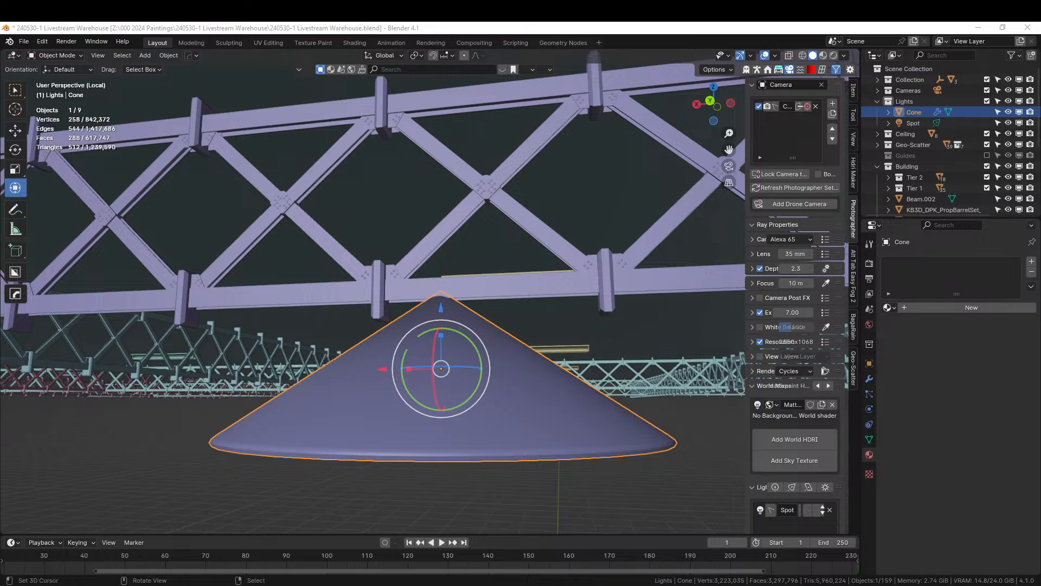
- Assign the Distressed Hull Texture material to the cone shade and return to the full scene in camera view
{"action": "left_click_drag", "start_coordinate": [563, 43], "coordinate": [326, 400]}
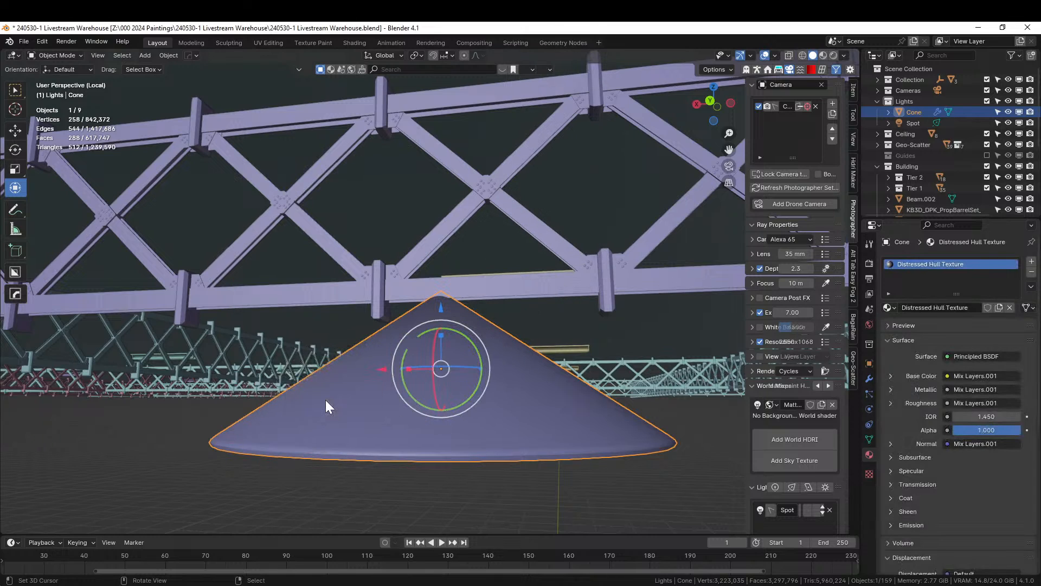
{"action": "key", "text": "KP_0"}
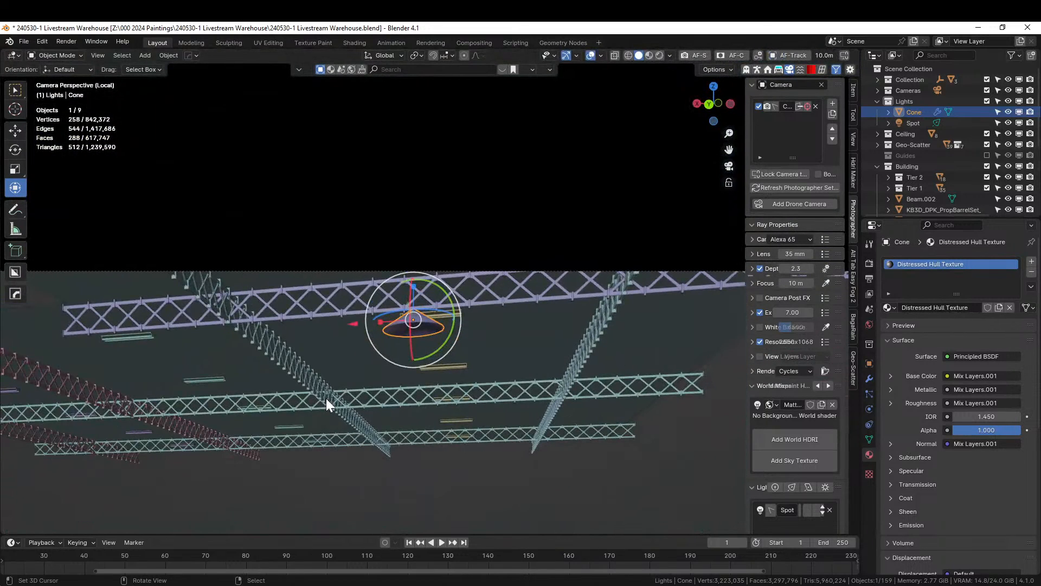
{"action": "key", "text": "KP_Divide"}
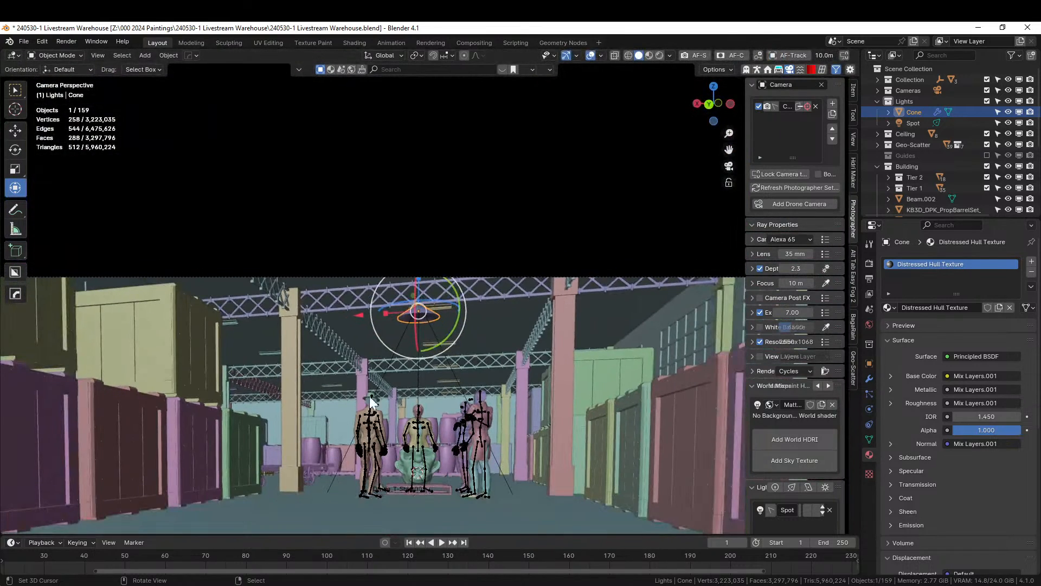
- Save the file and switch the viewport to rendered shading
{"action": "key", "text": "ctrl+s"}
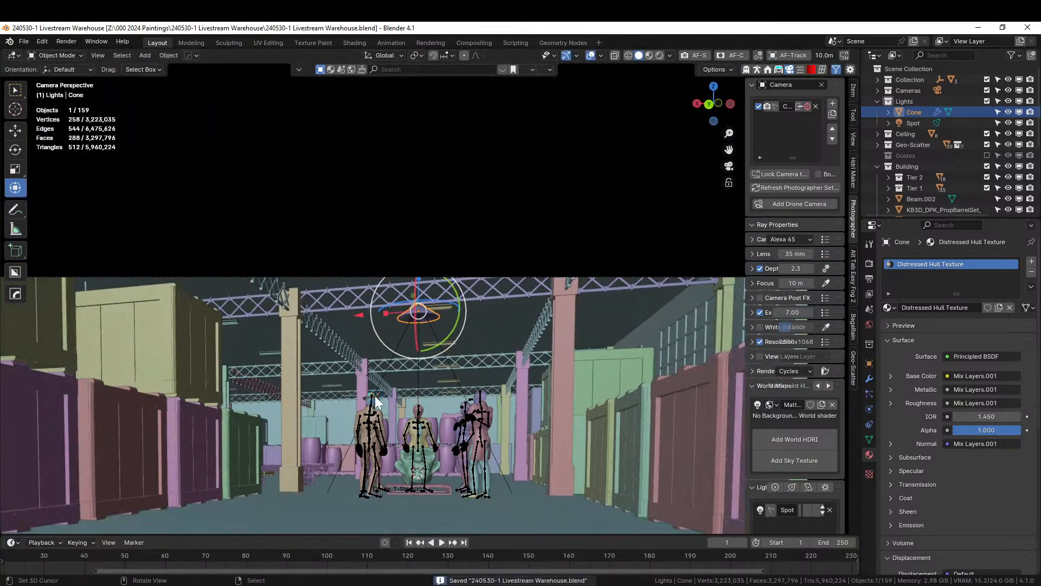
{"action": "key", "text": "z"}
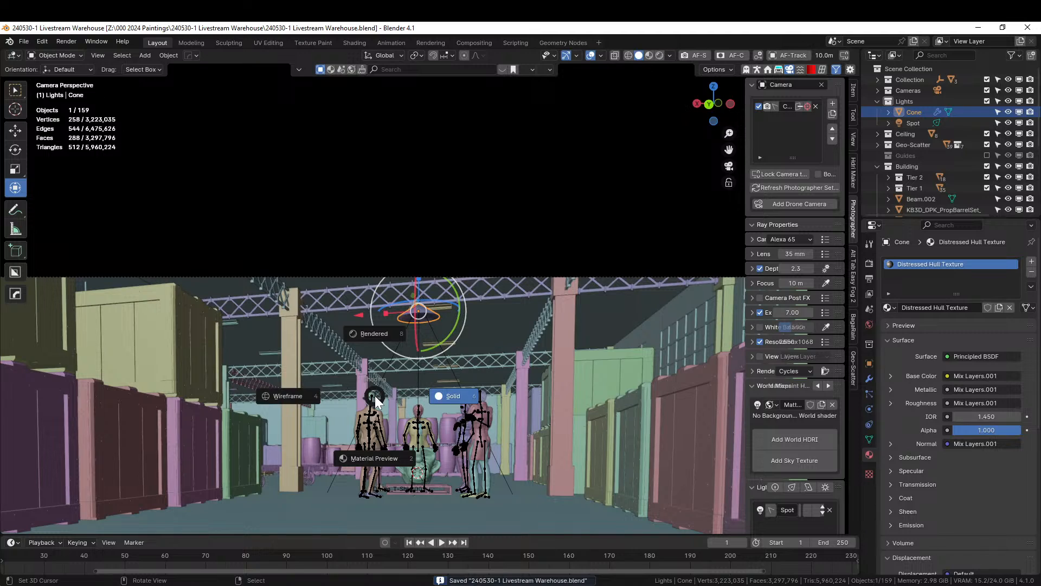
{"action": "key", "text": "8"}
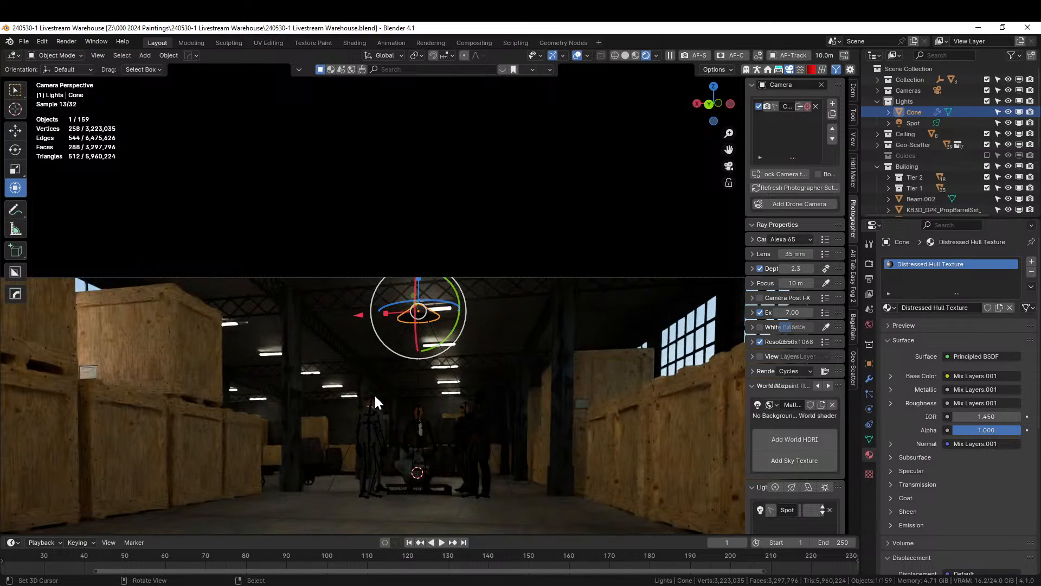
- Select the spot light inside the shade and lower it about 0.21 m along Z
{"action": "middle_click_drag", "start_coordinate": [374, 393], "coordinate": [304, 423]}
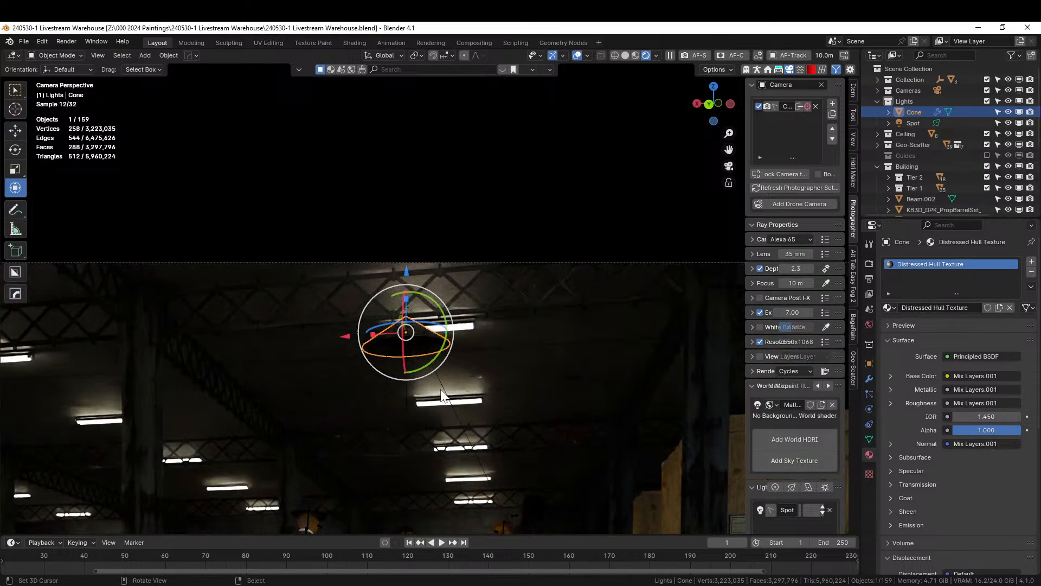
{"action": "left_click", "coordinate": [428, 336]}
{"action": "key", "text": "g"}
{"action": "key", "text": "z"}
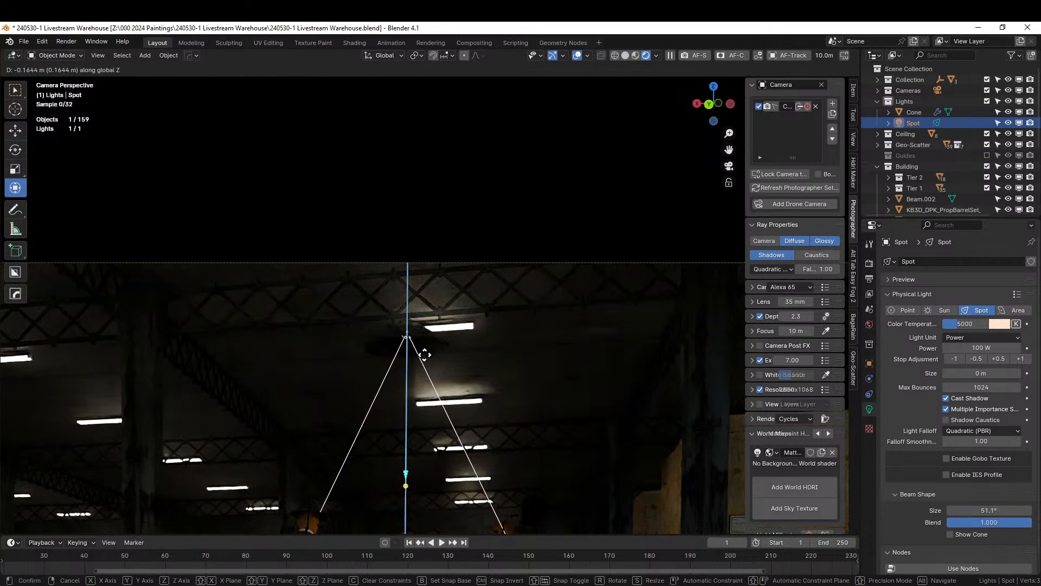
{"action": "left_click", "coordinate": [424, 359]}
- Check the lamp shade and lowered spot light in the rendered view, outside and through the camera
{"action": "key", "text": "KP_0"}
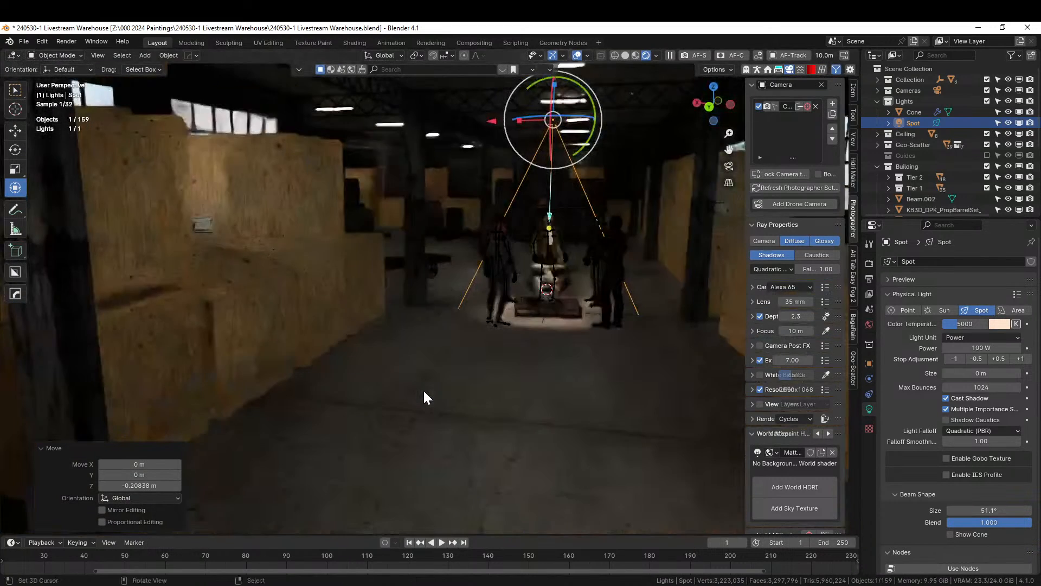
{"action": "middle_click_drag", "start_coordinate": [475, 334], "coordinate": [434, 407], "text": "shift"}
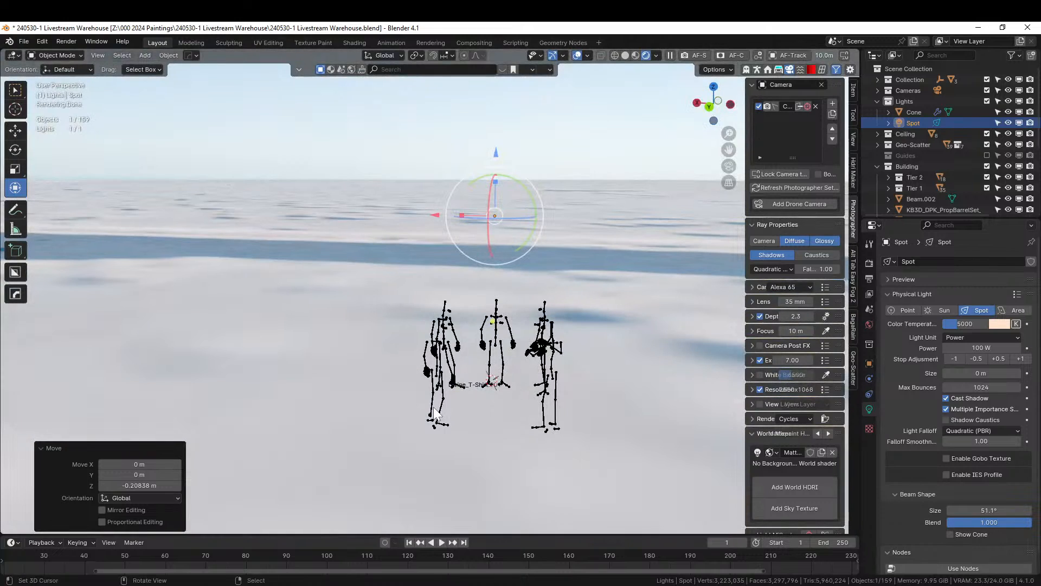
{"action": "key", "text": "KP_0"}
{"action": "scroll", "coordinate": [469, 395], "scroll_direction": "up", "scroll_amount": 3}
{"action": "right_click", "coordinate": [532, 372]}
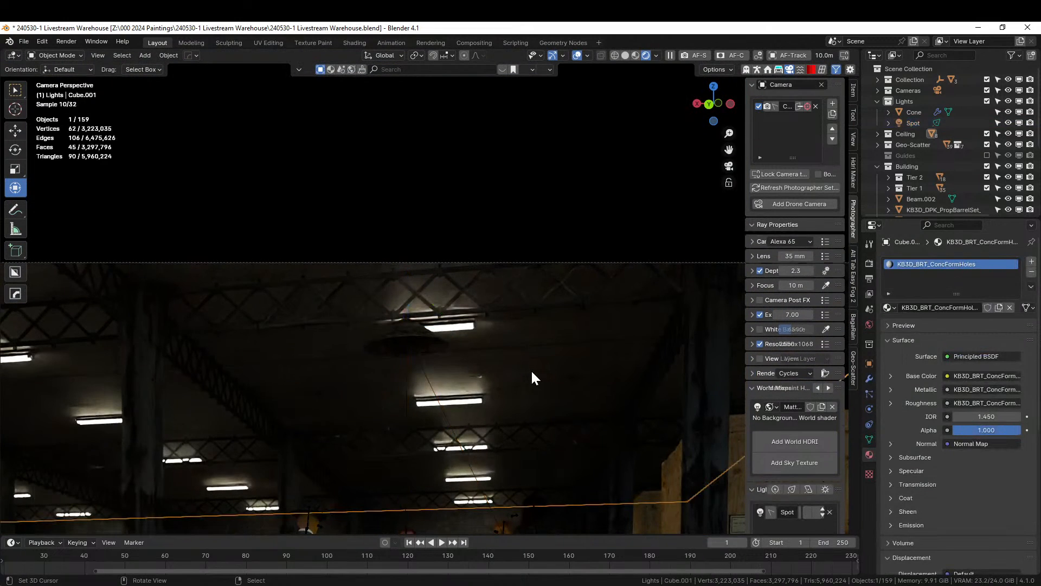
- Select the spot light inside the lamp shade and set its size to 0.05 m
{"action": "scroll", "coordinate": [531, 369], "scroll_direction": "down", "scroll_amount": 2}
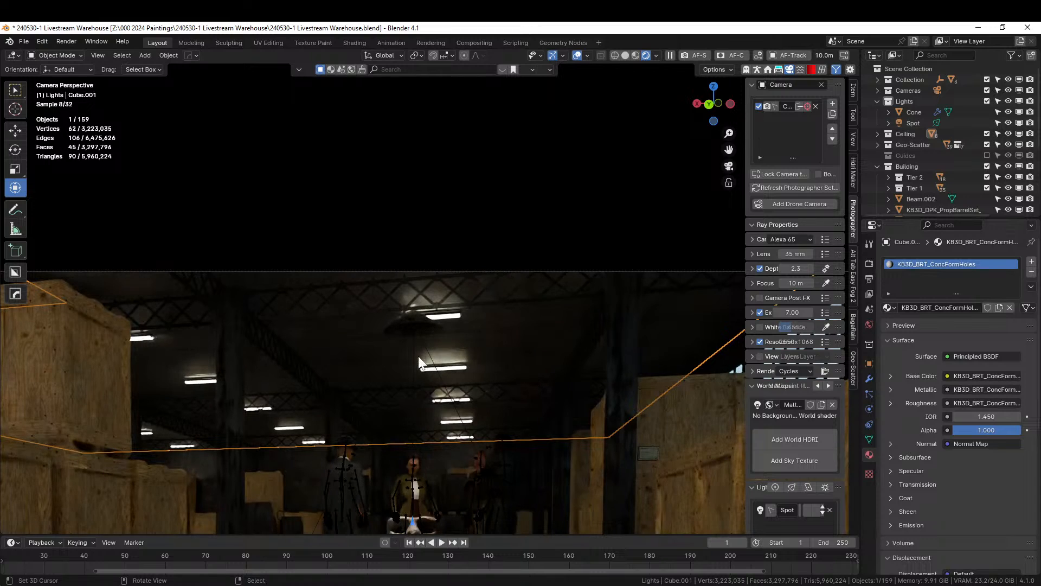
{"action": "right_click", "coordinate": [429, 345]}
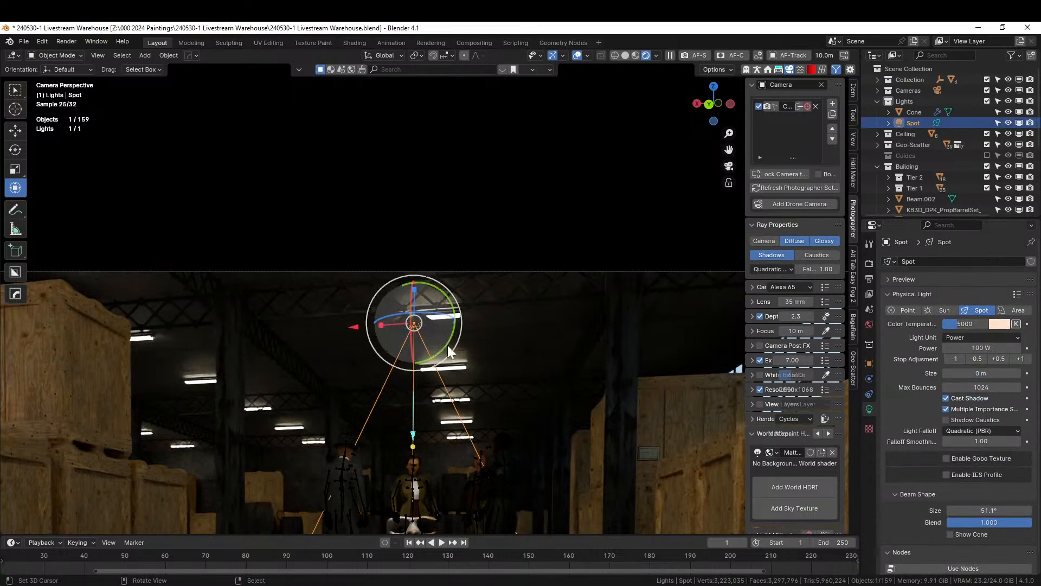
{"action": "left_click", "coordinate": [975, 378]}
{"action": "type", "text": ".05"}
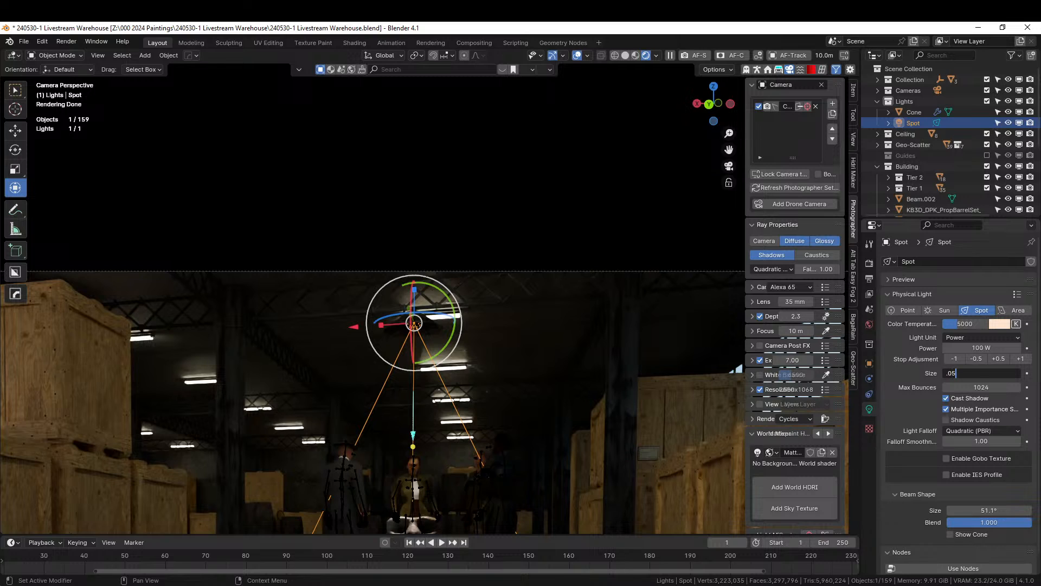
{"action": "key", "text": "Return"}
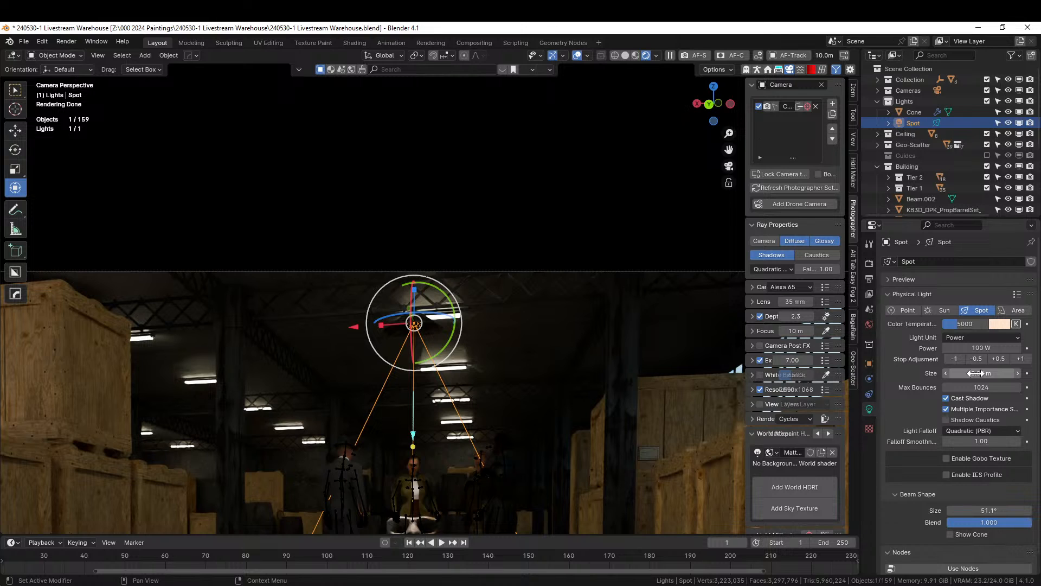
{"action": "left_click_drag", "start_coordinate": [975, 373], "coordinate": [987, 373]}
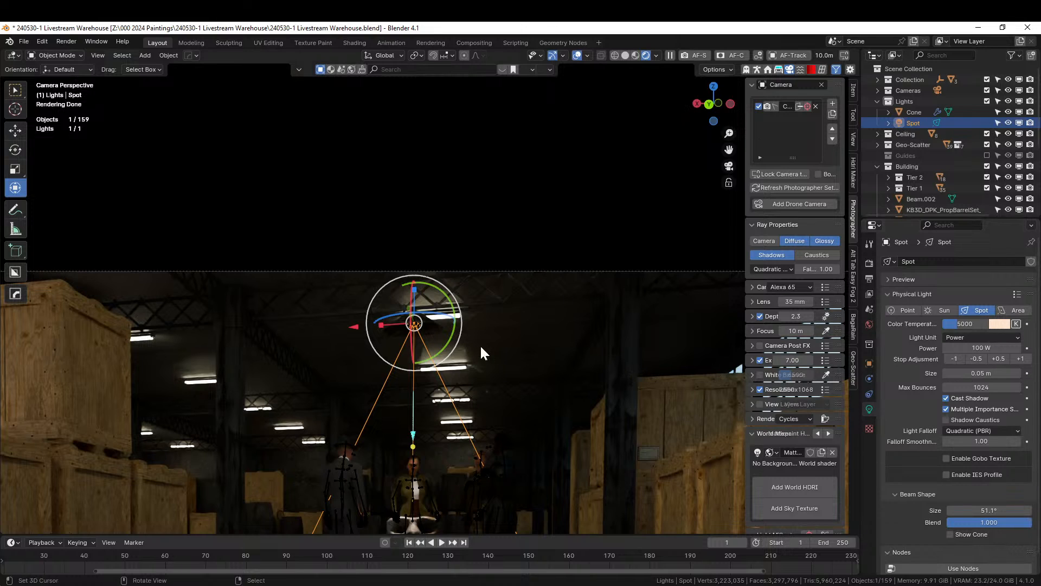
- Switch the camera view to solid shading and isolate the cone shade in local view
{"action": "middle_click_drag", "start_coordinate": [481, 347], "coordinate": [496, 311]}
{"action": "middle_click_drag", "start_coordinate": [574, 297], "coordinate": [518, 472], "text": "shift"}
{"action": "key", "text": "KP_0"}
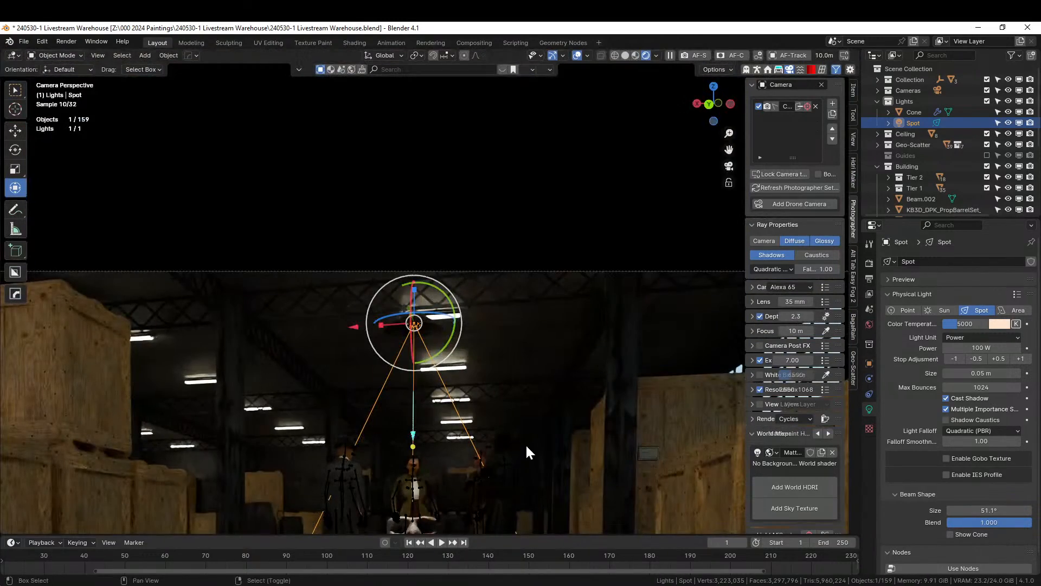
{"action": "middle_click_drag", "start_coordinate": [580, 438], "coordinate": [660, 302], "text": "shift"}
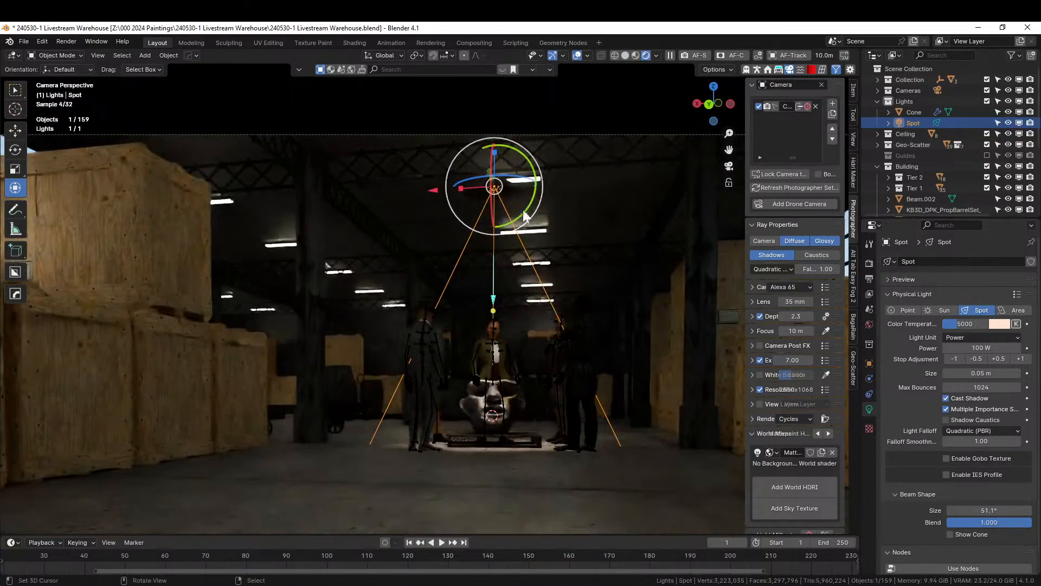
{"action": "key", "text": "z"}
{"action": "left_click", "coordinate": [582, 188]}
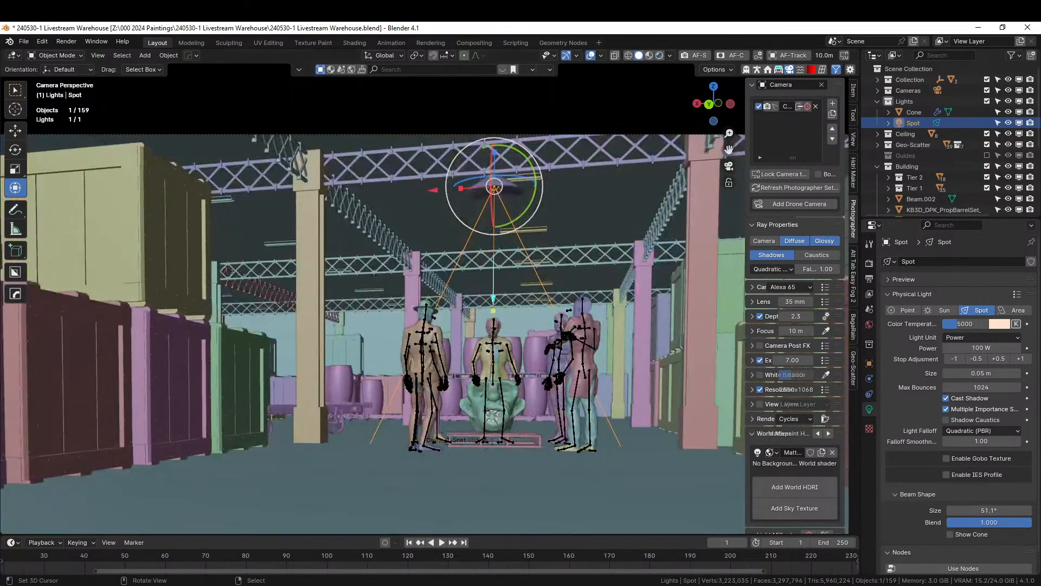
{"action": "left_click", "coordinate": [480, 182]}
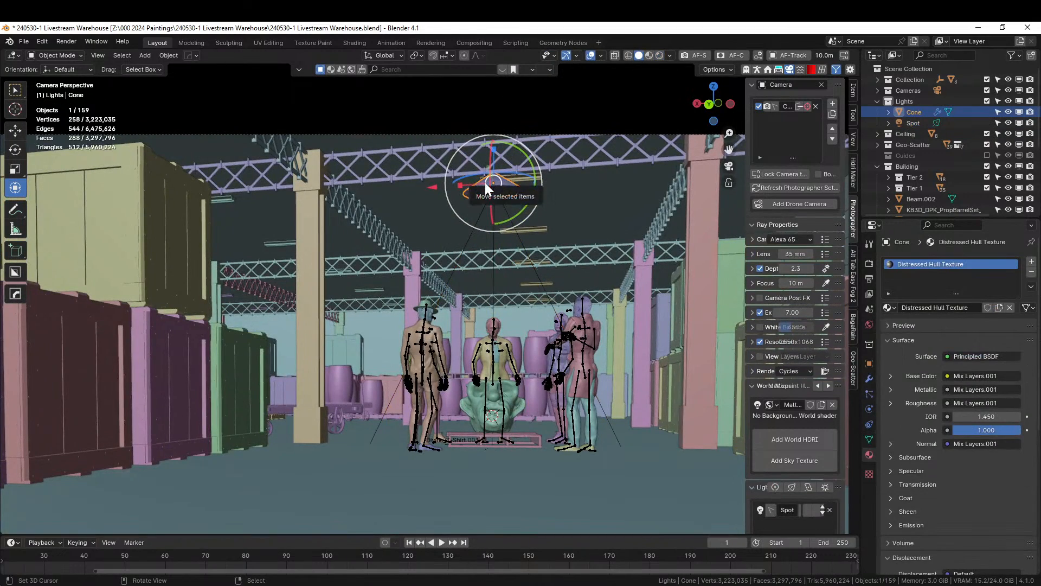
{"action": "key", "text": "KP_Decimal"}
{"action": "key", "text": "KP_Divide"}
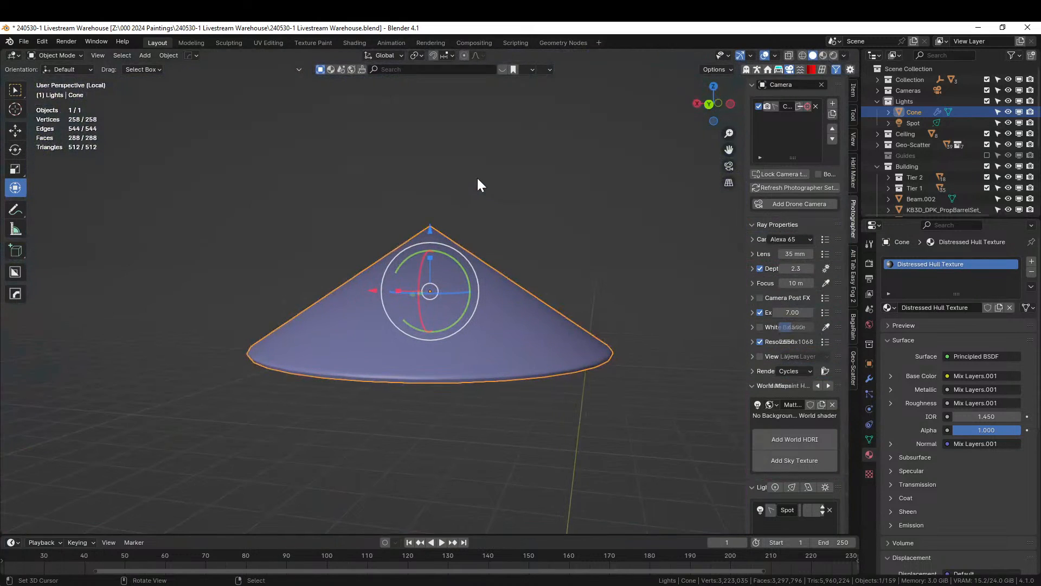
- Snap the 3D cursor to the cone's apex vertex in edit mode and add a UV sphere there
{"action": "middle_click_drag", "start_coordinate": [480, 184], "coordinate": [512, 76]}
{"action": "key", "text": "Tab"}
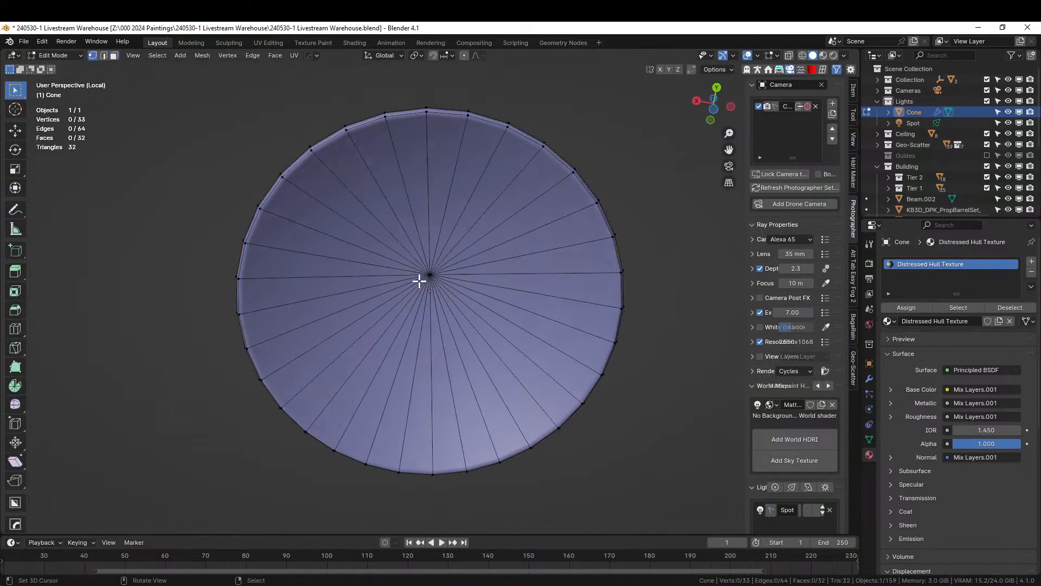
{"action": "left_click", "coordinate": [420, 280]}
{"action": "key", "text": "shift+s"}
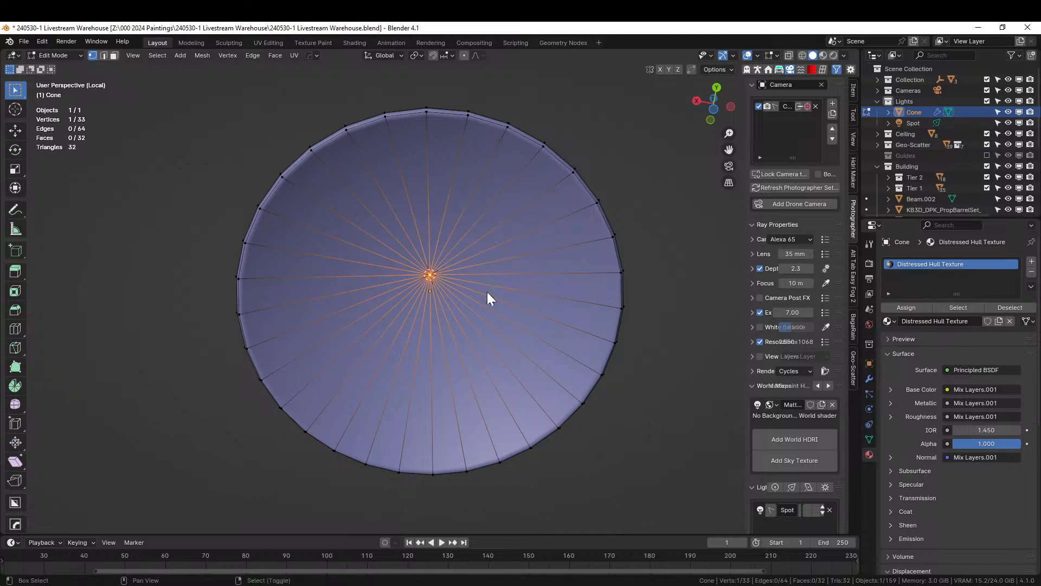
{"action": "key", "text": "shift+a"}
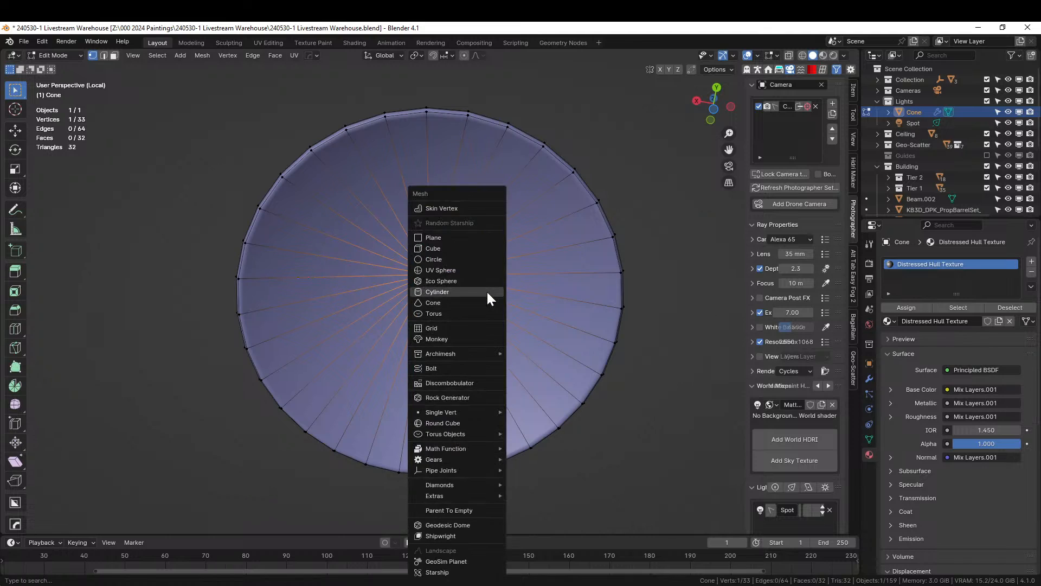
{"action": "left_click", "coordinate": [464, 265]}
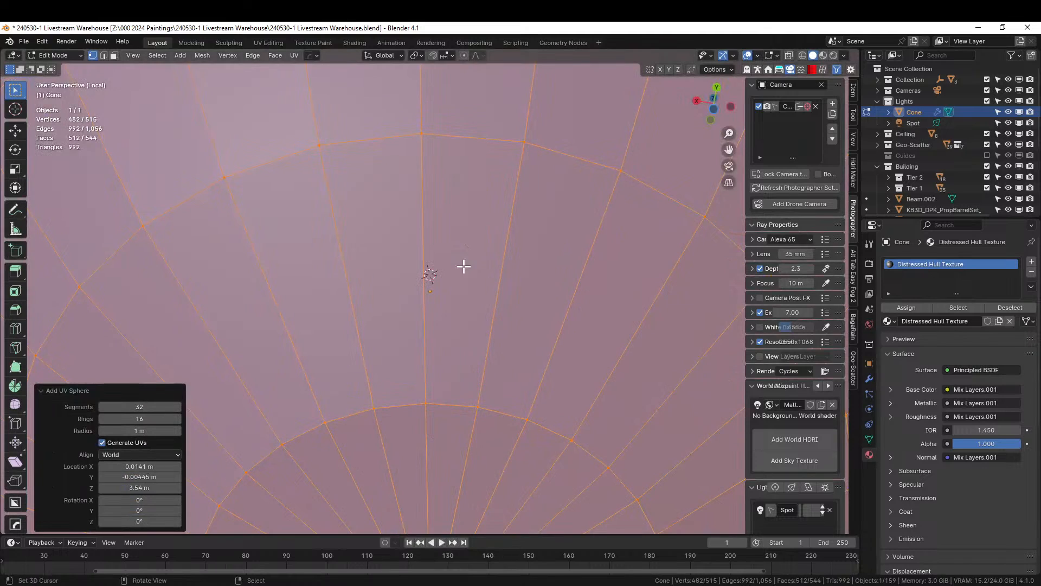
- Scale the new UV sphere uniformly by 0.06 to bulb size
{"action": "type", "text": "s"}
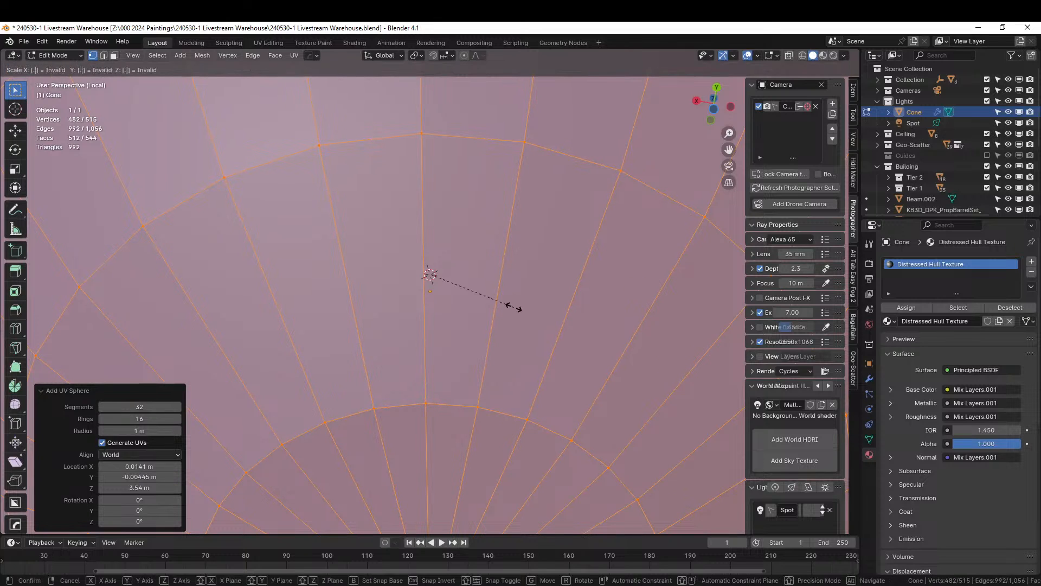
{"action": "type", "text": ".06"}
{"action": "key", "text": "Return"}
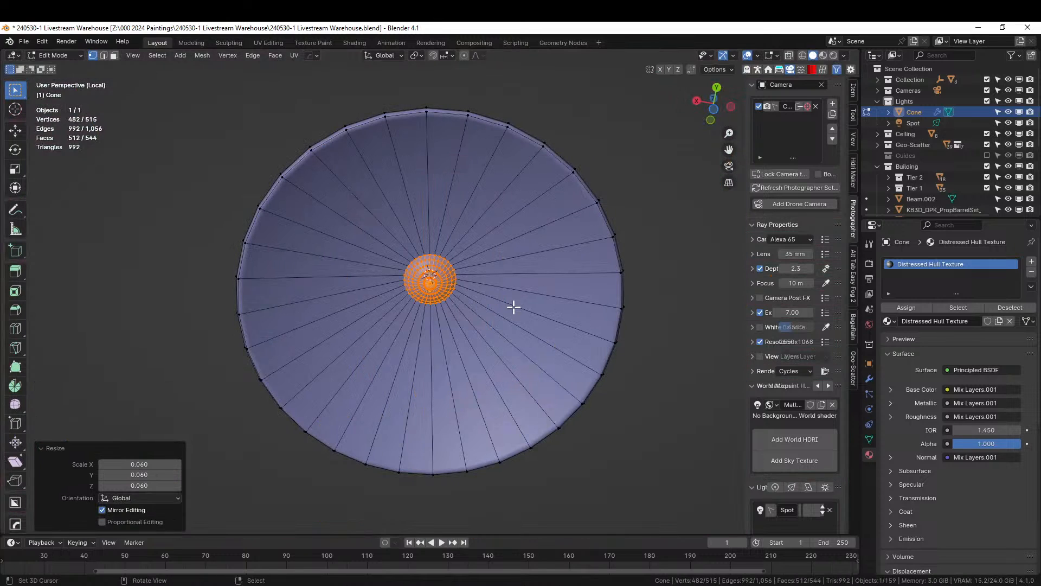
- Lower the sphere along global Z until it hangs inside the cone just below the apex, and leave edit mode
{"action": "key", "text": "KP_Decimal"}
{"action": "middle_click_drag", "start_coordinate": [522, 311], "coordinate": [608, 392]}
{"action": "scroll", "coordinate": [608, 392], "scroll_direction": "down", "scroll_amount": 6}
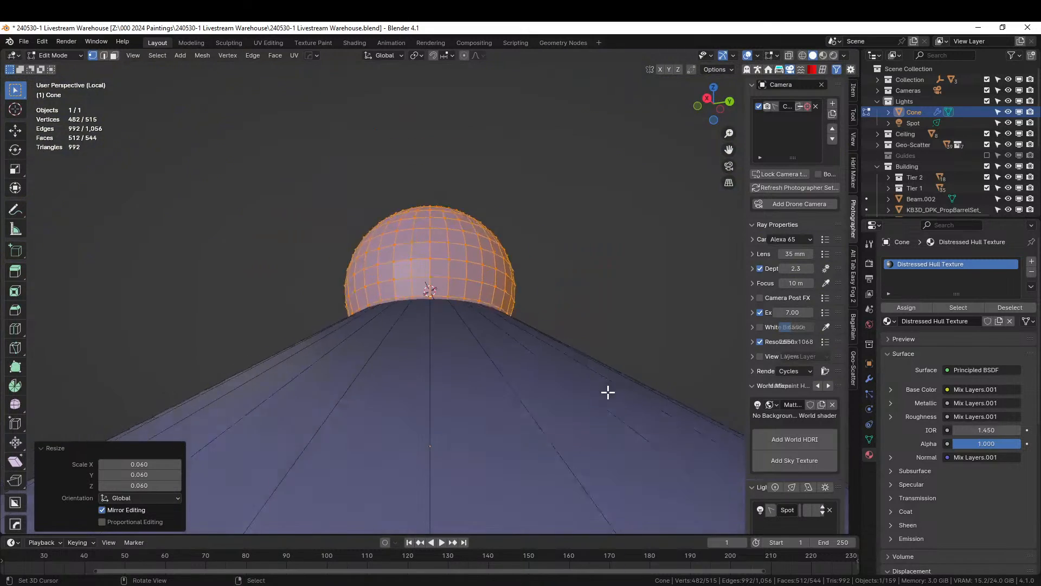
{"action": "middle_click_drag", "start_coordinate": [565, 367], "coordinate": [562, 267]}
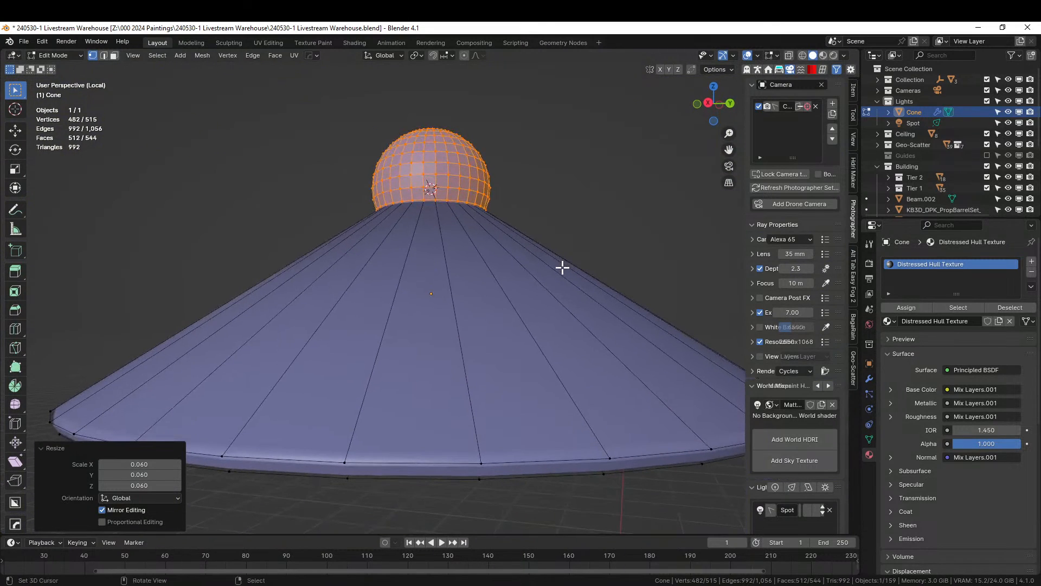
{"action": "key", "text": "g"}
{"action": "key", "text": "z"}
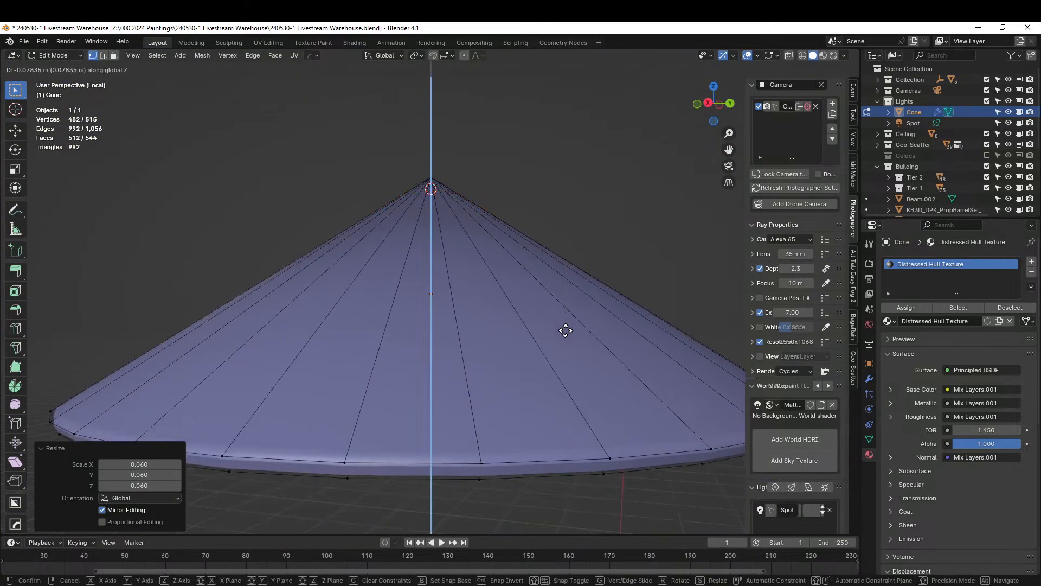
{"action": "left_click", "coordinate": [569, 322]}
{"action": "middle_click_drag", "start_coordinate": [569, 323], "coordinate": [555, 280]}
{"action": "key", "text": "Tab"}
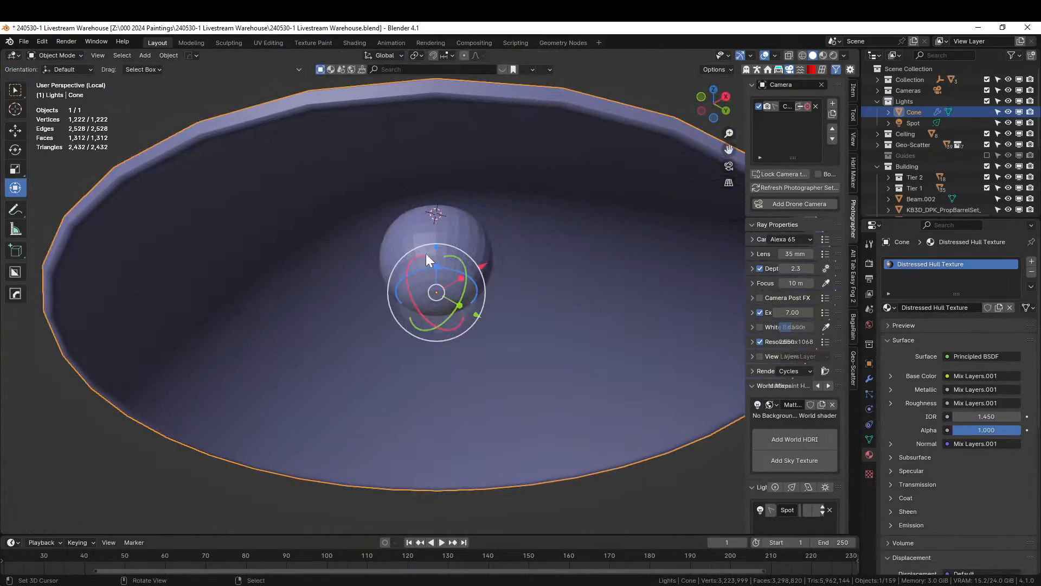
{"action": "key", "text": "Tab"}
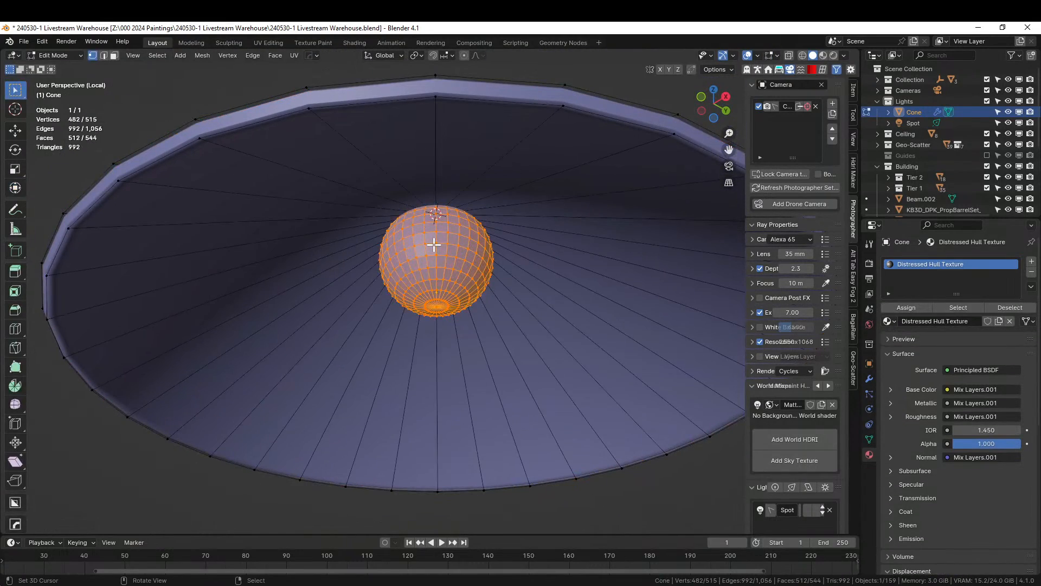
{"action": "left_click", "coordinate": [870, 381]}
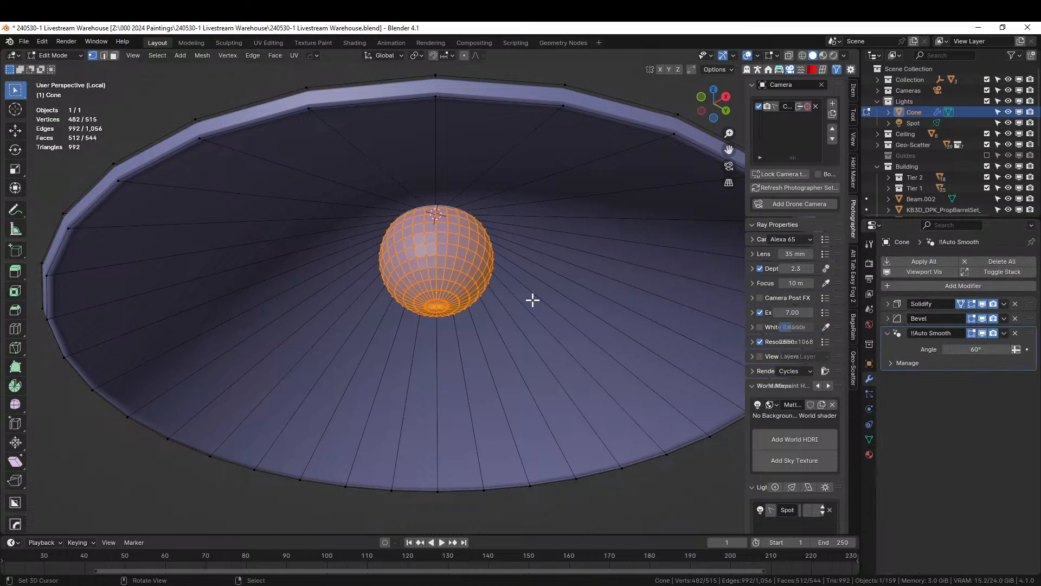
{"action": "key", "text": "Tab"}
{"action": "key", "text": "Tab"}
- Add a second material slot to the cone and load the kc-glass-rough material into it
{"action": "left_click", "coordinate": [870, 455]}
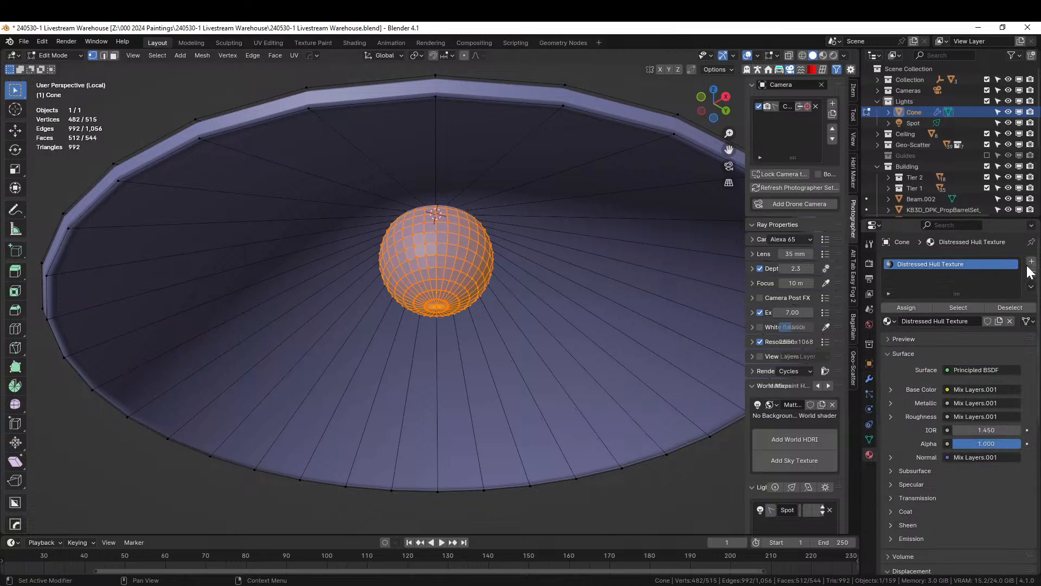
{"action": "left_click", "coordinate": [1032, 262]}
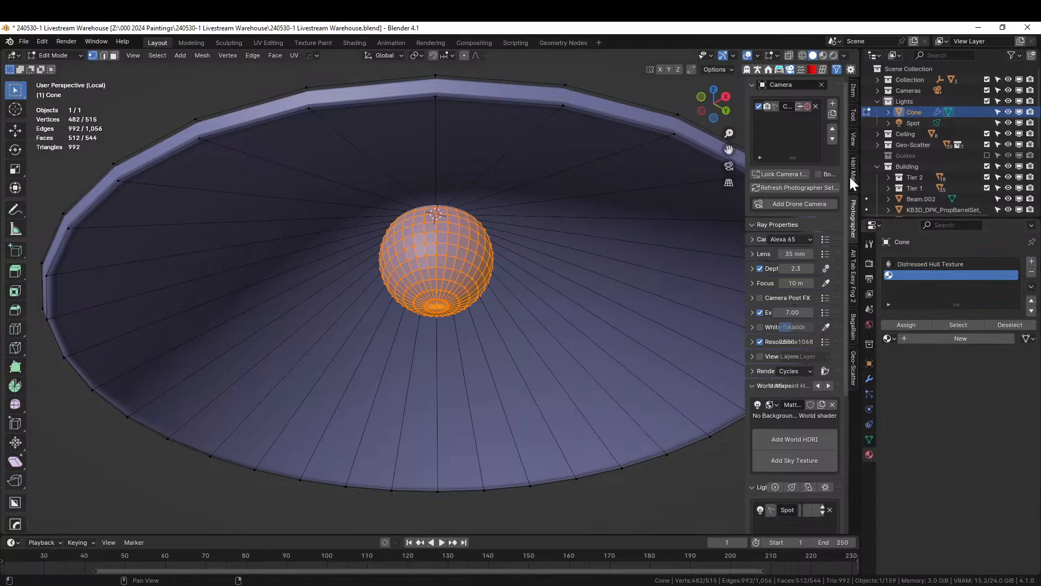
{"action": "left_click", "coordinate": [890, 338]}
{"action": "type", "text": "rough"}
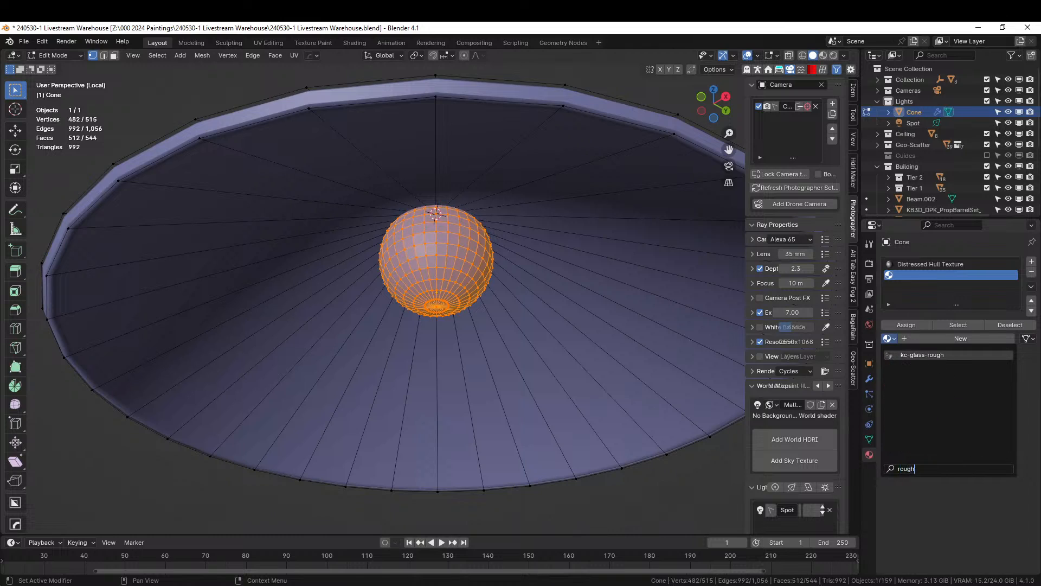
{"action": "key", "text": "Return"}
{"action": "key", "text": "Tab"}
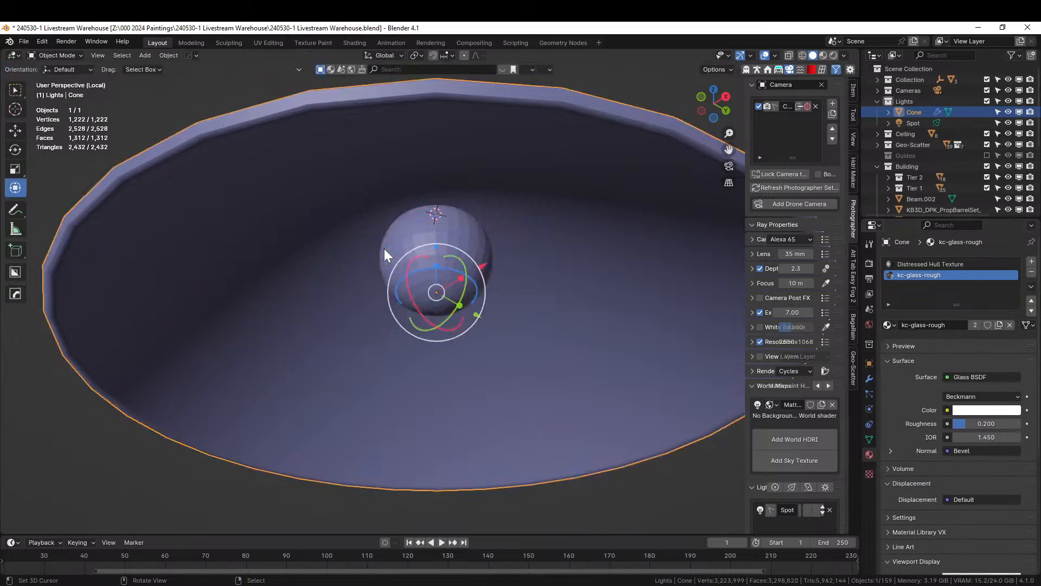
- Switch to rendered shading, check the inside of the shade, and return to the full scene for a look from below
{"action": "key", "text": "z"}
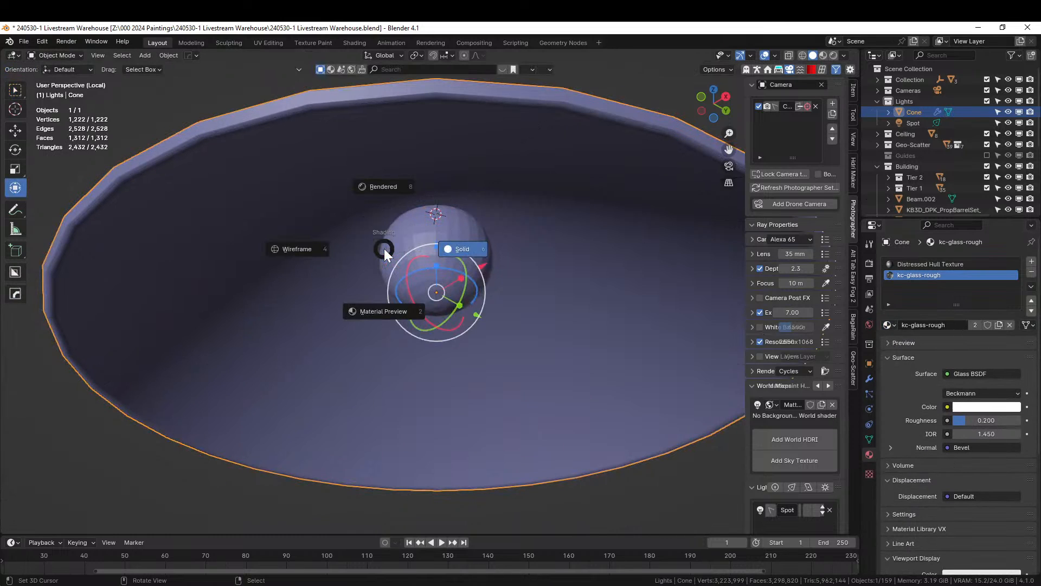
{"action": "key", "text": "8"}
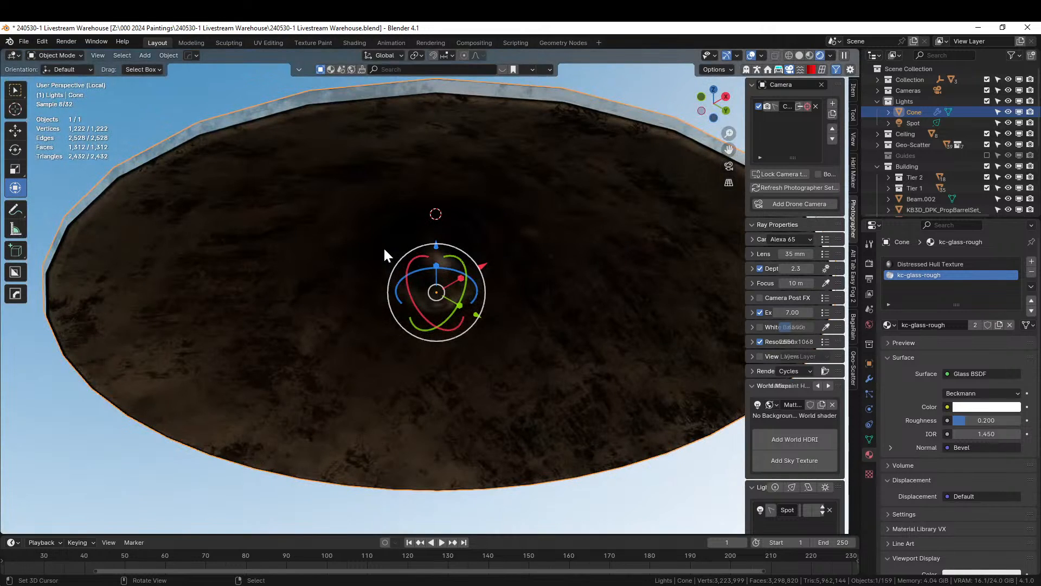
{"action": "middle_click_drag", "start_coordinate": [639, 328], "coordinate": [515, 350]}
{"action": "scroll", "coordinate": [513, 344], "scroll_direction": "up", "scroll_amount": 4}
{"action": "scroll", "coordinate": [513, 344], "scroll_direction": "down", "scroll_amount": 2}
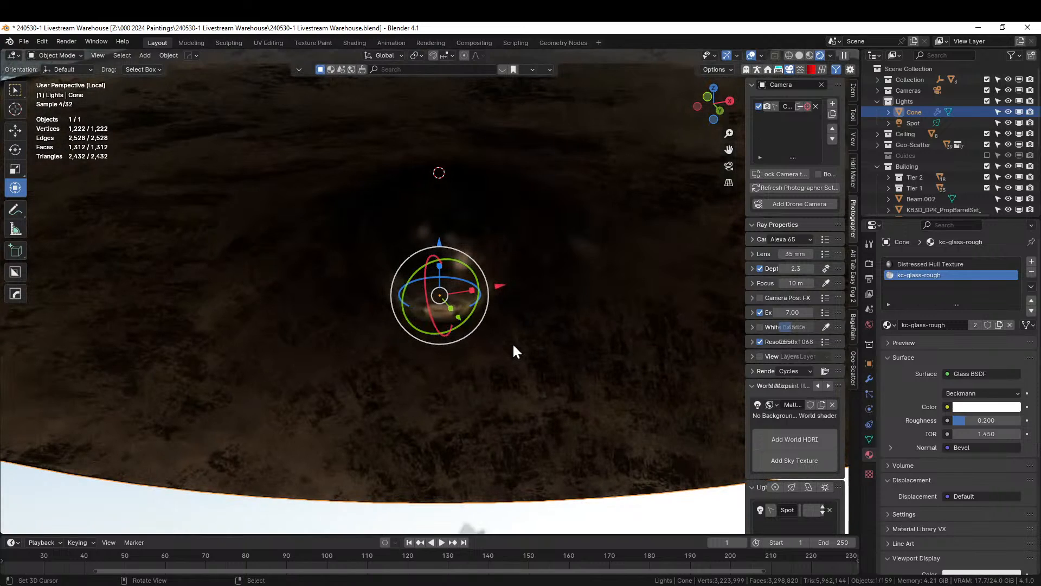
{"action": "key", "text": "KP_Divide"}
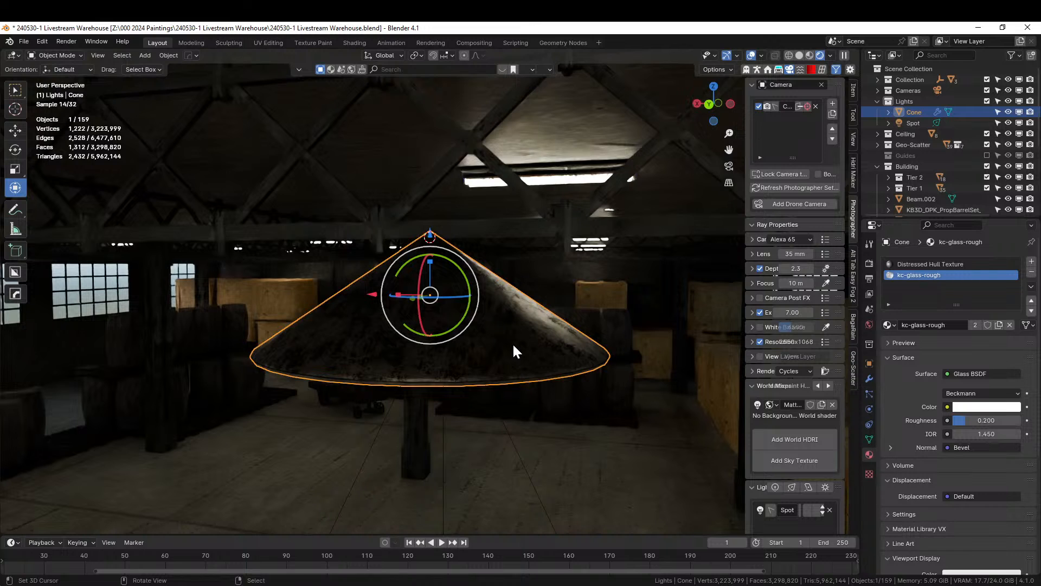
{"action": "middle_click_drag", "start_coordinate": [435, 372], "coordinate": [477, 228]}
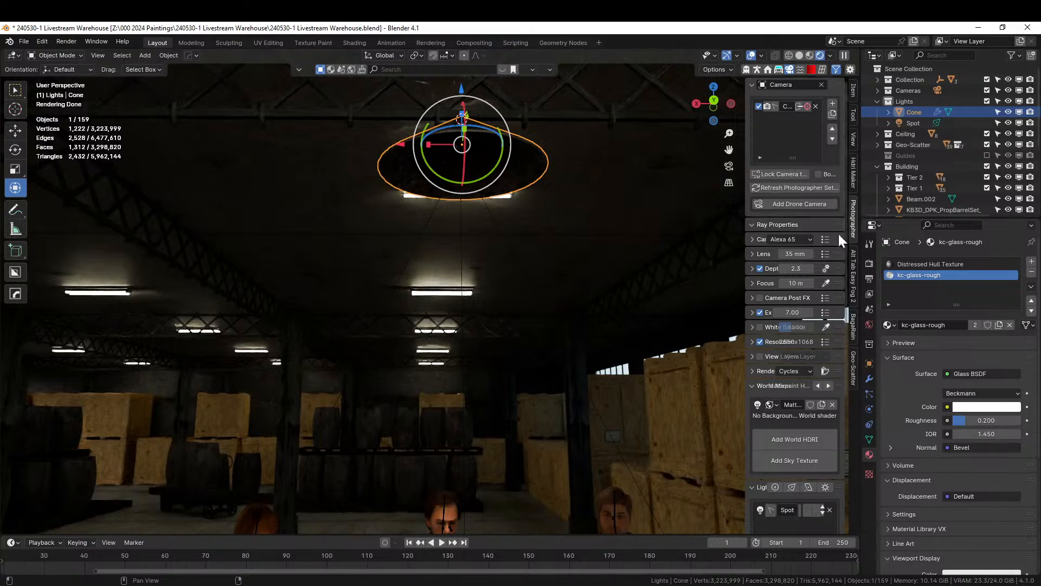
- Replace the cone's second-slot glass material with the warm white sy_warm_5_emmisive material from the KO-Emissive KIT OPS pack
{"action": "left_click", "coordinate": [811, 70]}
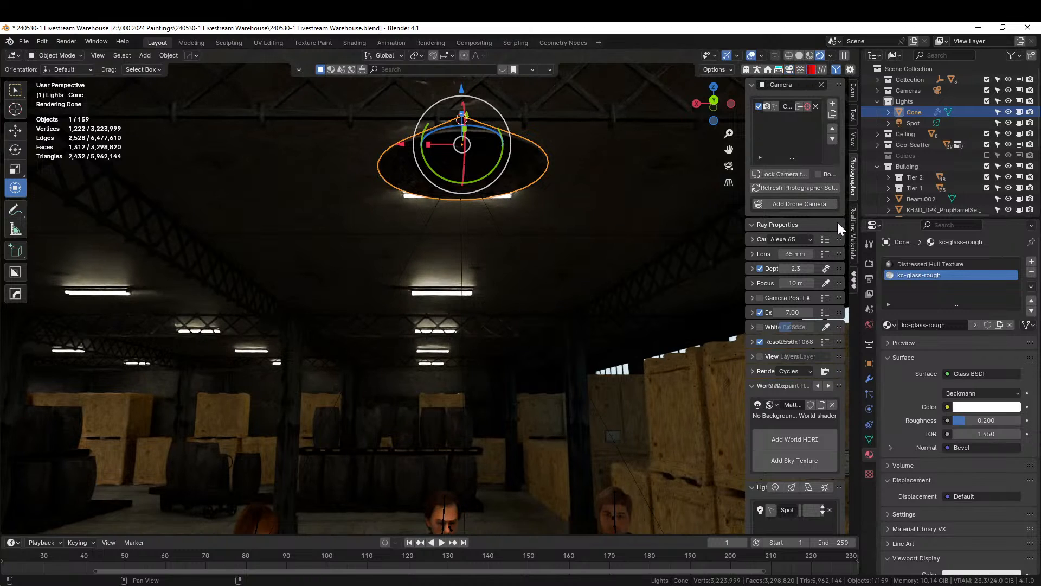
{"action": "left_click", "coordinate": [854, 277]}
{"action": "left_click", "coordinate": [804, 294]}
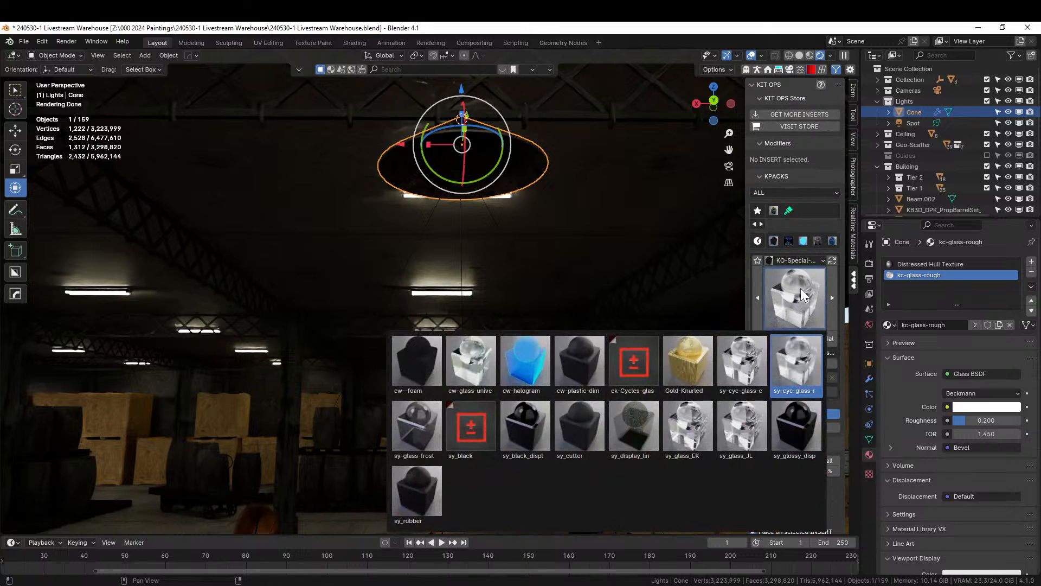
{"action": "left_click", "coordinate": [803, 240]}
{"action": "left_click", "coordinate": [792, 314]}
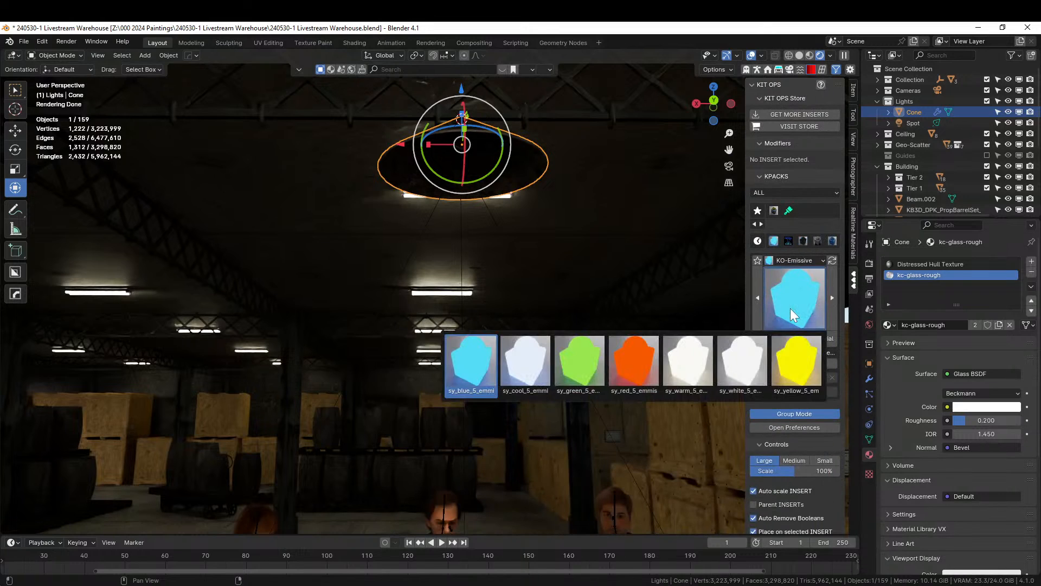
{"action": "left_click", "coordinate": [704, 374]}
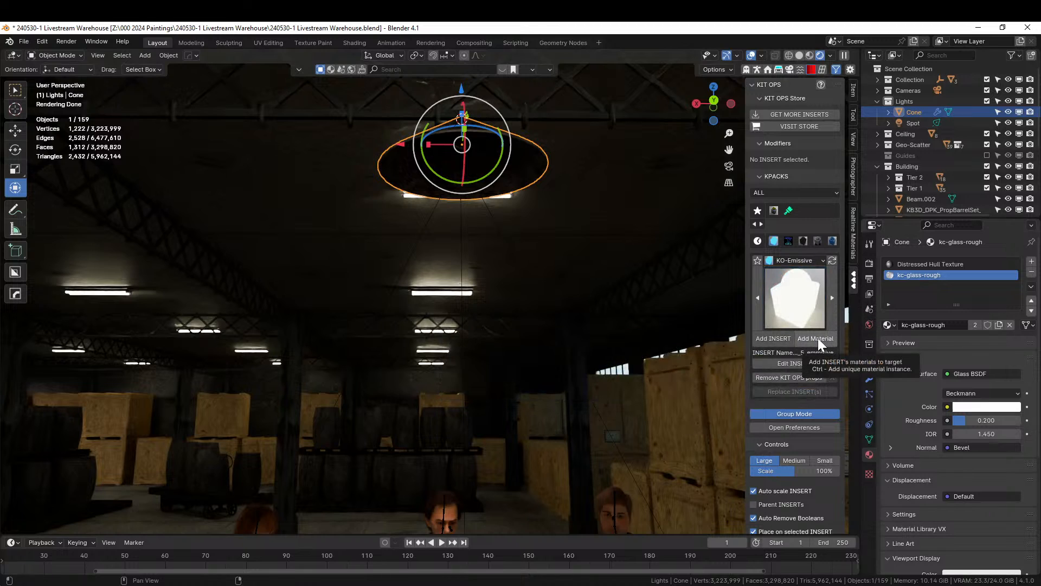
{"action": "left_click", "coordinate": [818, 337]}
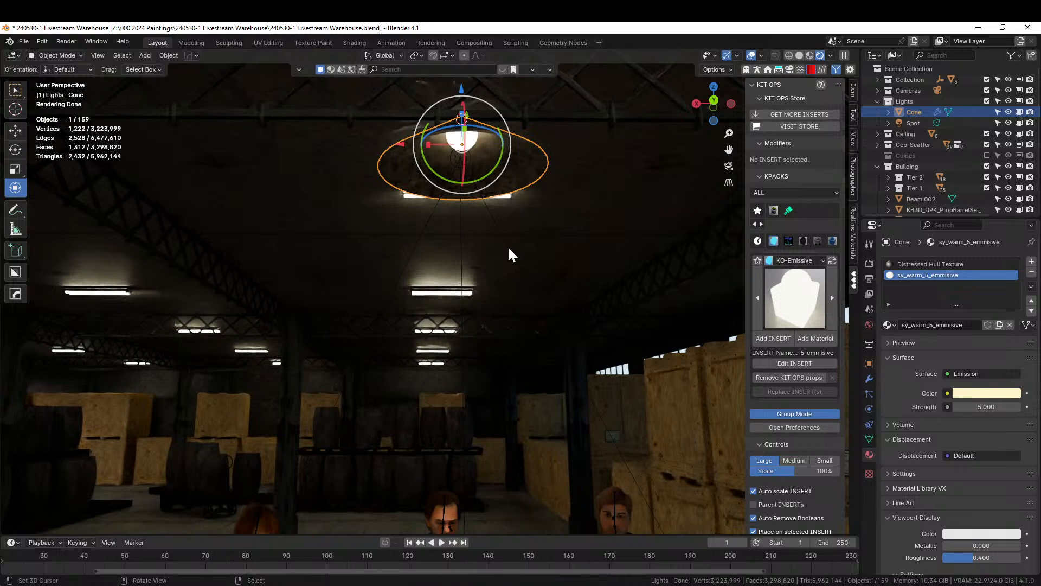
- Return to the camera view to check the lamp in the warehouse shot, and save the file
{"action": "key", "text": "KP_0"}
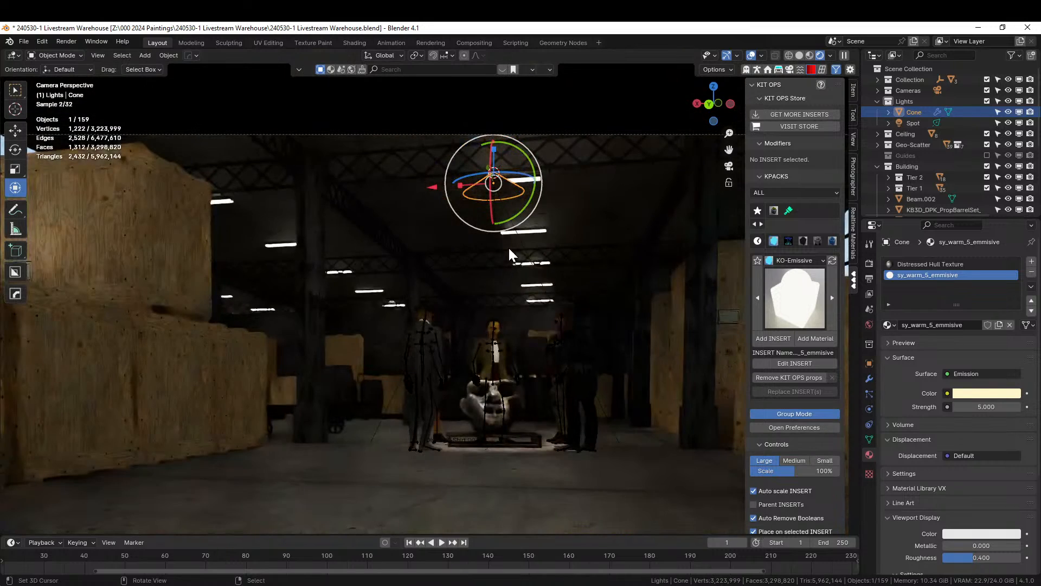
{"action": "left_click", "coordinate": [422, 260]}
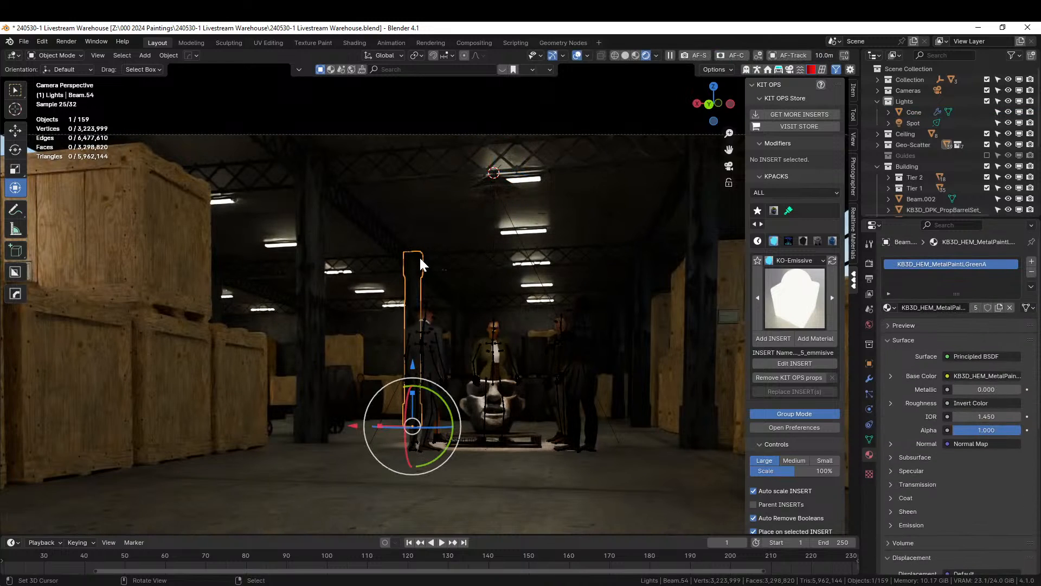
{"action": "key", "text": "ctrl+s"}
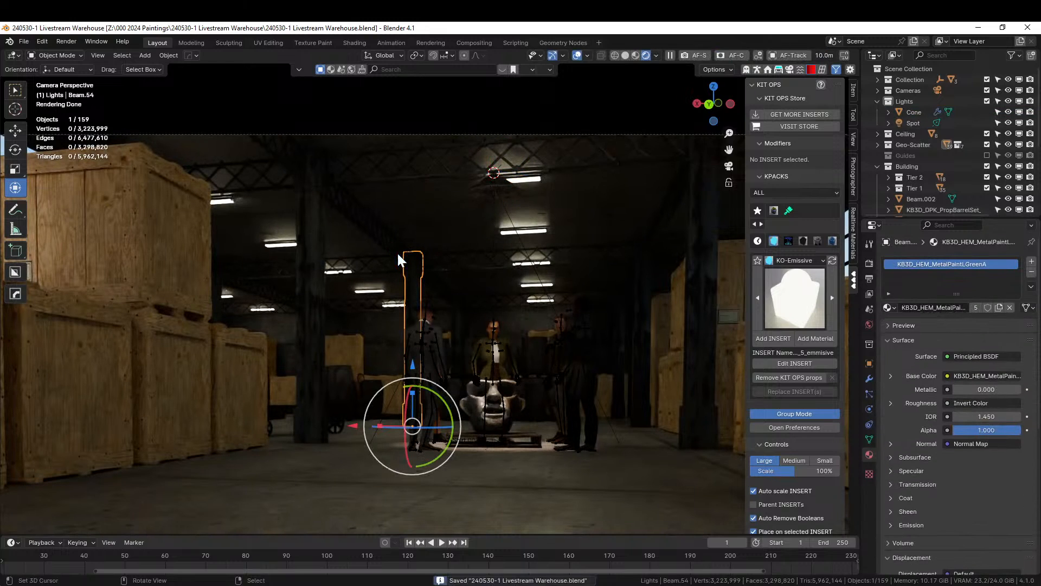
{"action": "scroll", "coordinate": [490, 295], "scroll_direction": "down", "scroll_amount": 3}
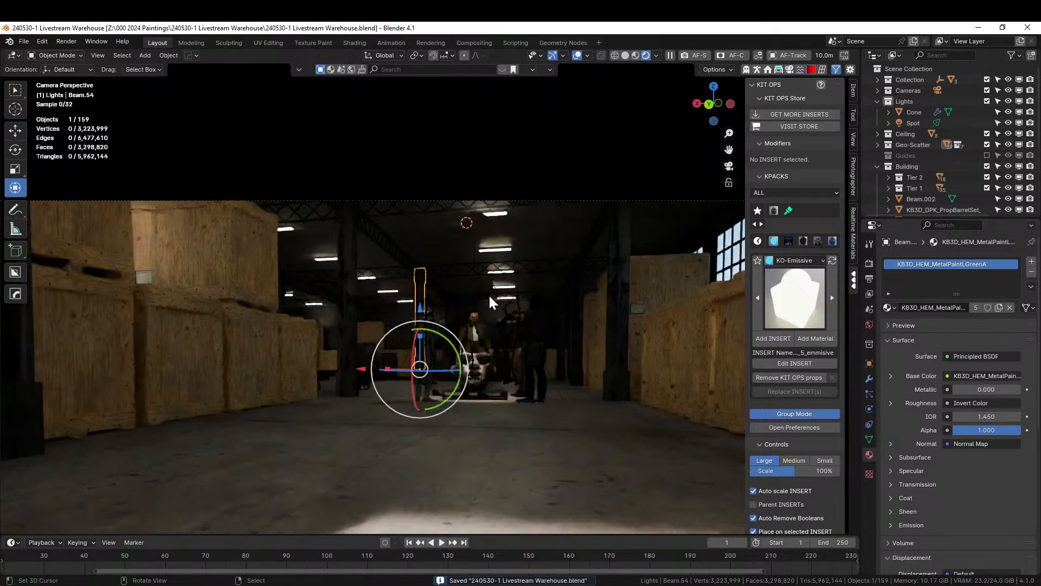
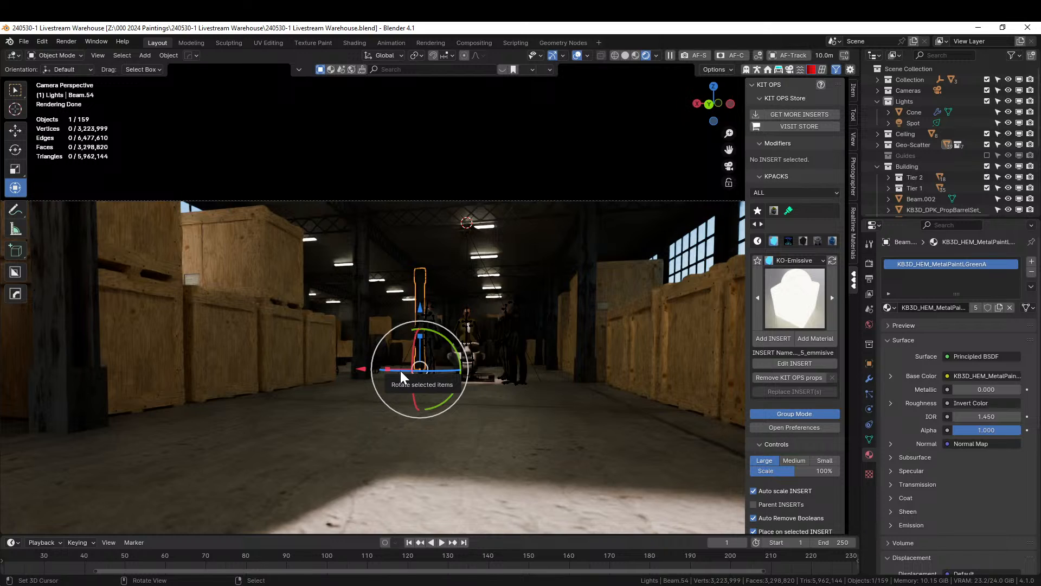
- Select a stacked wooden crate and isolate it in local view in the Shading workspace
{"action": "left_click", "coordinate": [242, 236]}
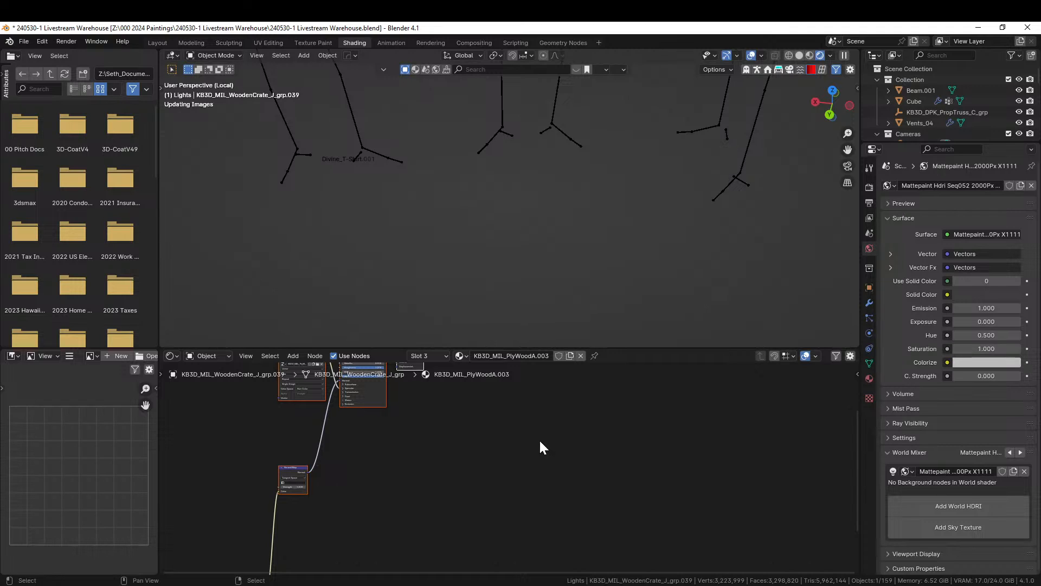
{"action": "key", "text": "slash"}
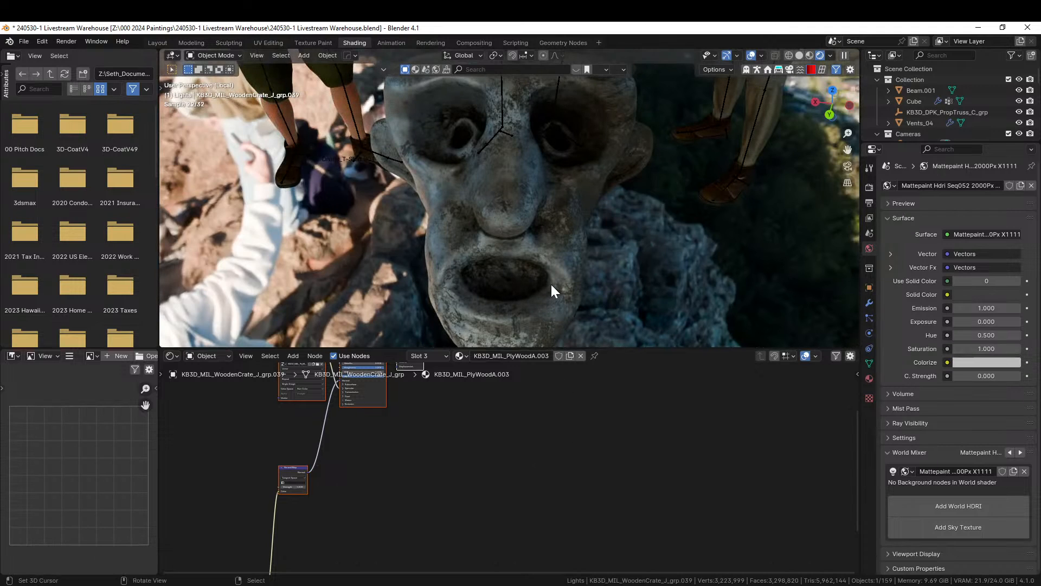
{"action": "key", "text": "slash"}
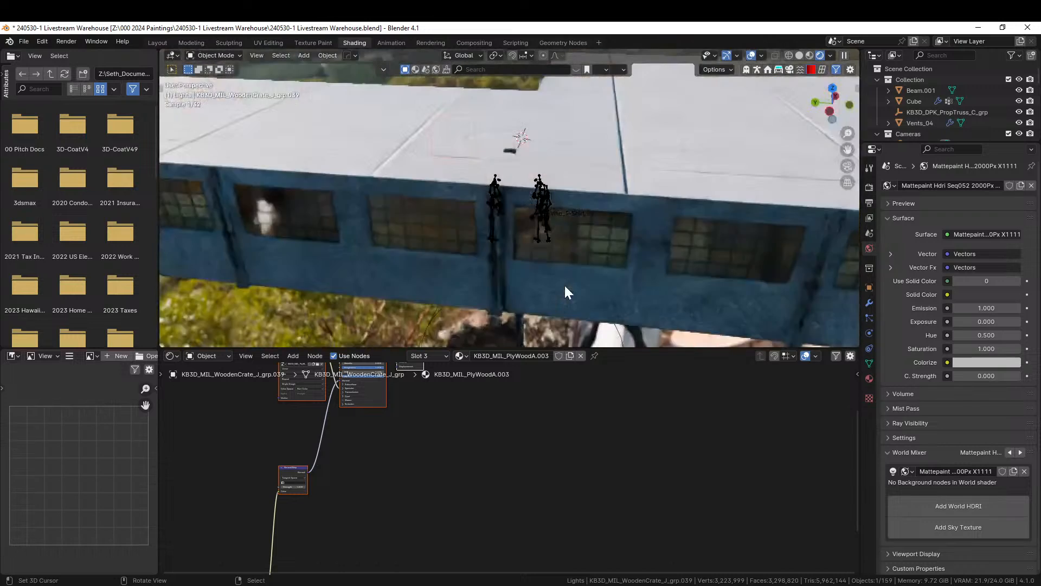
{"action": "key", "text": "slash"}
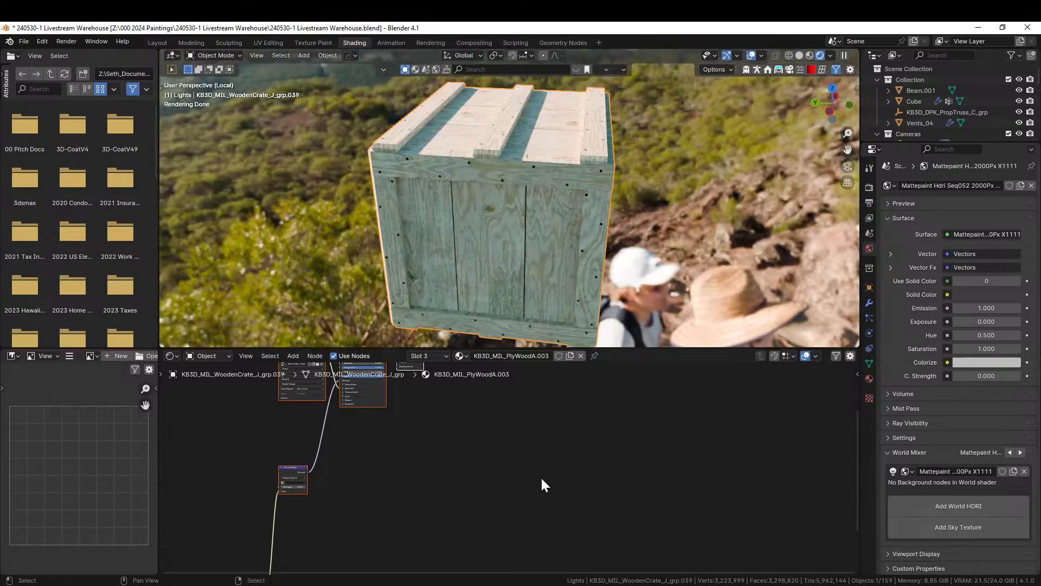
- Move the Principled BSDF and Material Output nodes of KB3D_MIL_PlyWoodA.003 farther from the image textures to make room
{"action": "key", "text": "Home"}
{"action": "scroll", "coordinate": [465, 461], "scroll_direction": "up", "scroll_amount": 1}
{"action": "left_click_drag", "start_coordinate": [383, 449], "coordinate": [607, 530]}
{"action": "left_click_drag", "start_coordinate": [421, 465], "coordinate": [640, 482]}
{"action": "middle_click_drag", "start_coordinate": [555, 420], "coordinate": [577, 488]}
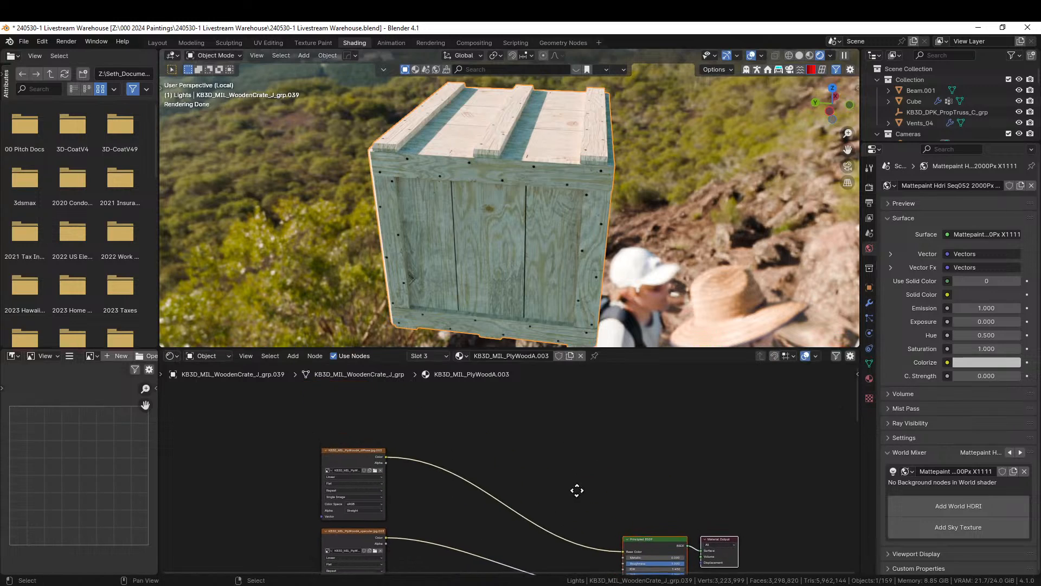
- Insert a Hue/Saturation/Value node between the plywood diffuse texture and the Principled BSDF's Base Color, and place it above the link
{"action": "key", "text": "shift+a"}
{"action": "left_click", "coordinate": [478, 446]}
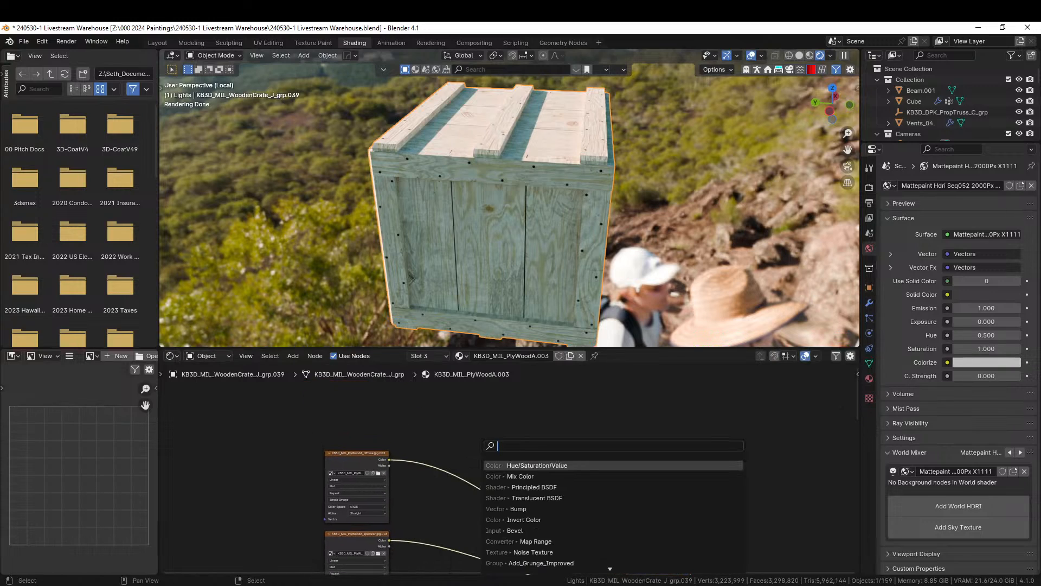
{"action": "type", "text": "hue"}
{"action": "key", "text": "Return"}
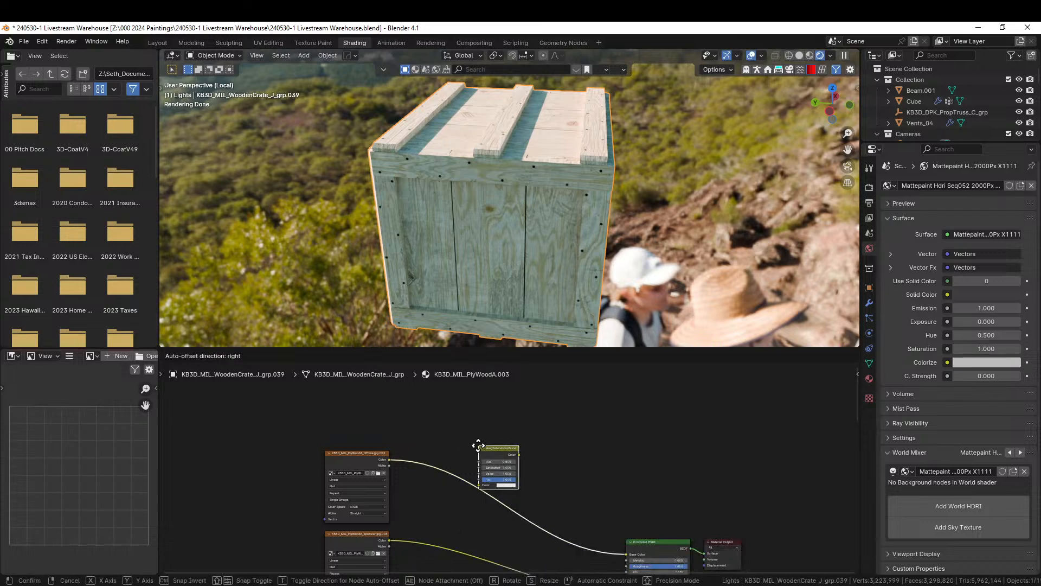
{"action": "left_click", "coordinate": [510, 466]}
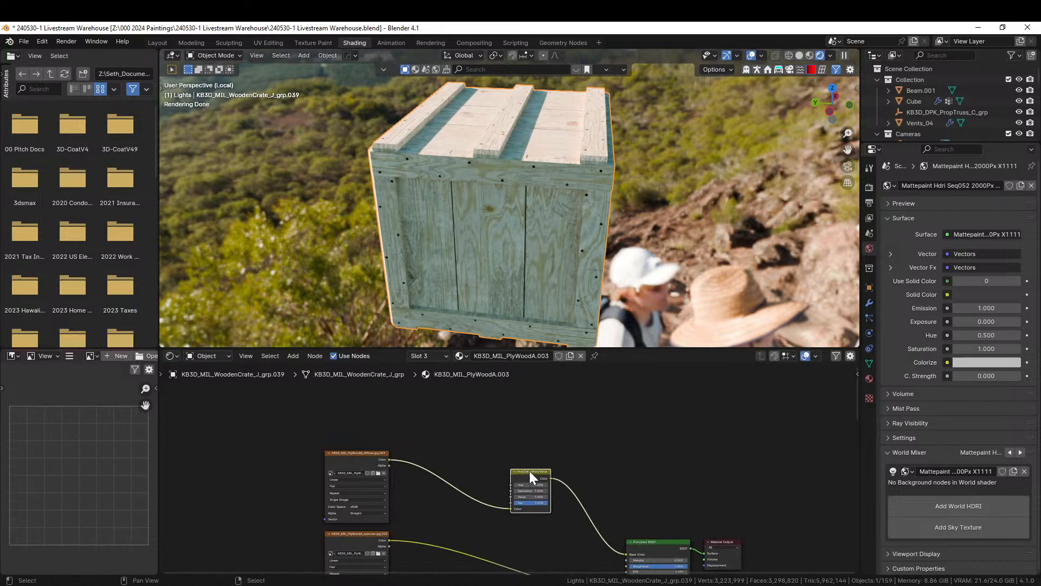
{"action": "left_click_drag", "start_coordinate": [529, 470], "coordinate": [535, 405]}
- Add a Random Generator group node above the plywood diffuse texture
{"action": "scroll", "coordinate": [421, 399], "scroll_direction": "up", "scroll_amount": 2}
{"action": "middle_click_drag", "start_coordinate": [421, 399], "coordinate": [499, 451]}
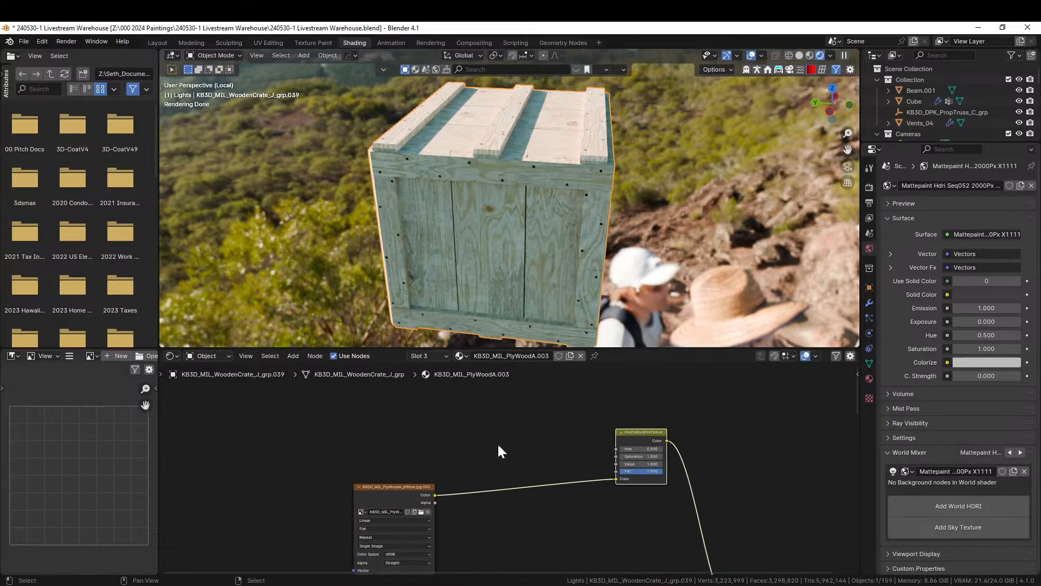
{"action": "key", "text": "shift+a"}
{"action": "type", "text": "rand"}
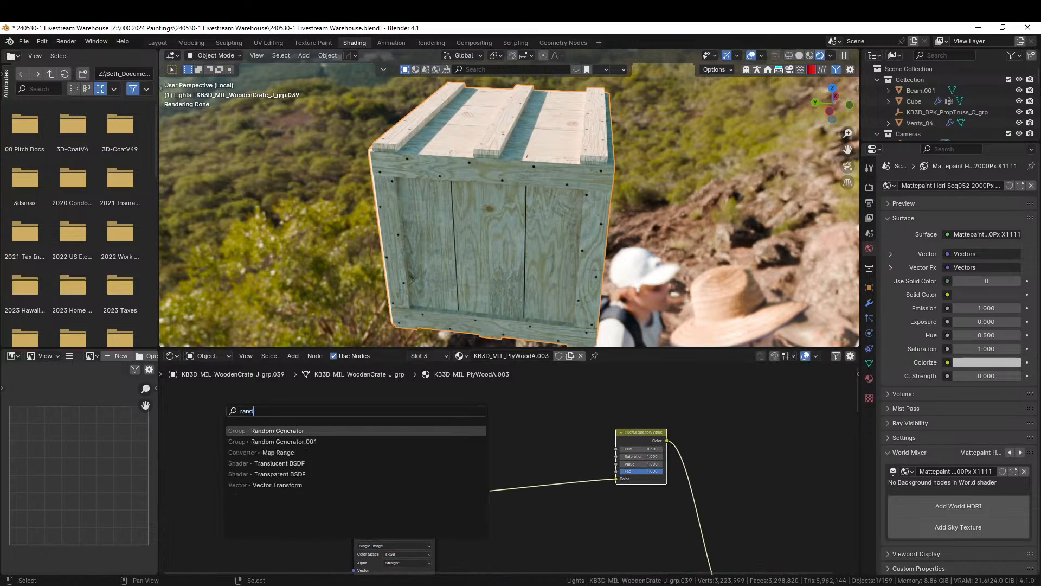
{"action": "type", "text": "om"}
{"action": "key", "text": "Return"}
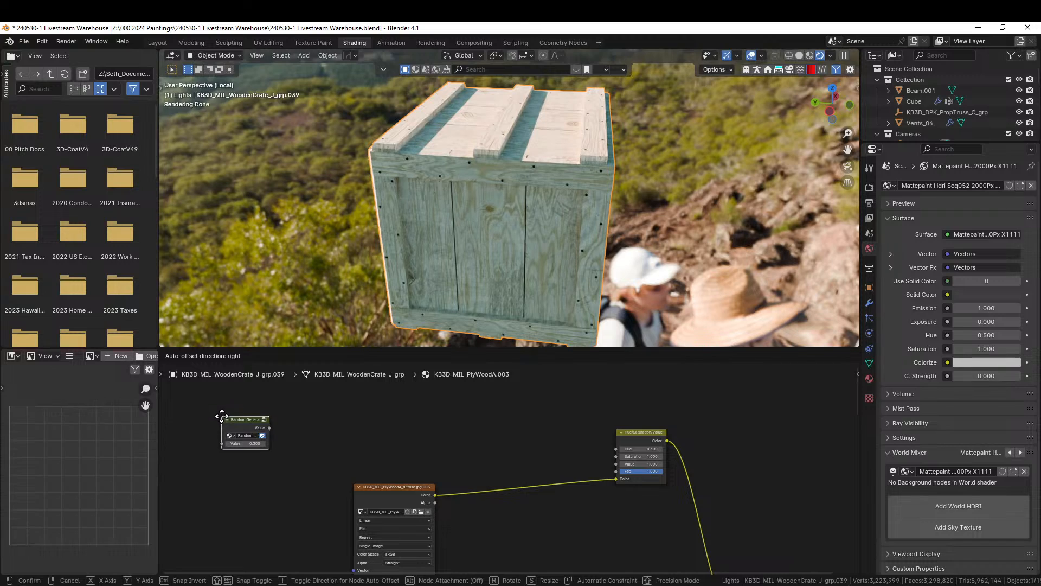
{"action": "left_click", "coordinate": [222, 416]}
- Set the Random Generator's value to 5 and connect its output to the Hue/Saturation/Value node's Value input
{"action": "left_click", "coordinate": [252, 442]}
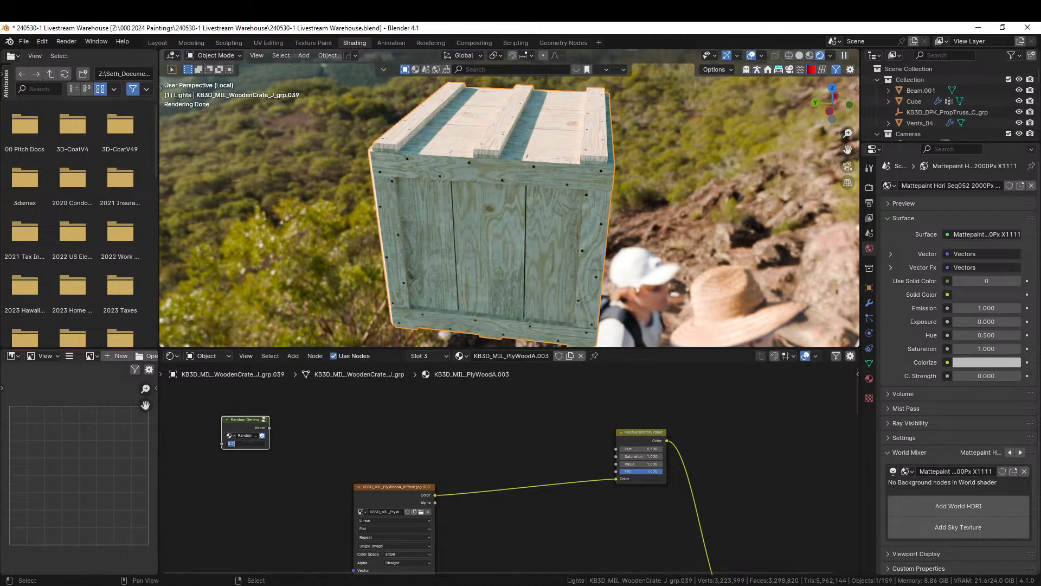
{"action": "type", "text": "5"}
{"action": "key", "text": "Return"}
{"action": "left_click_drag", "start_coordinate": [269, 427], "coordinate": [618, 465]}
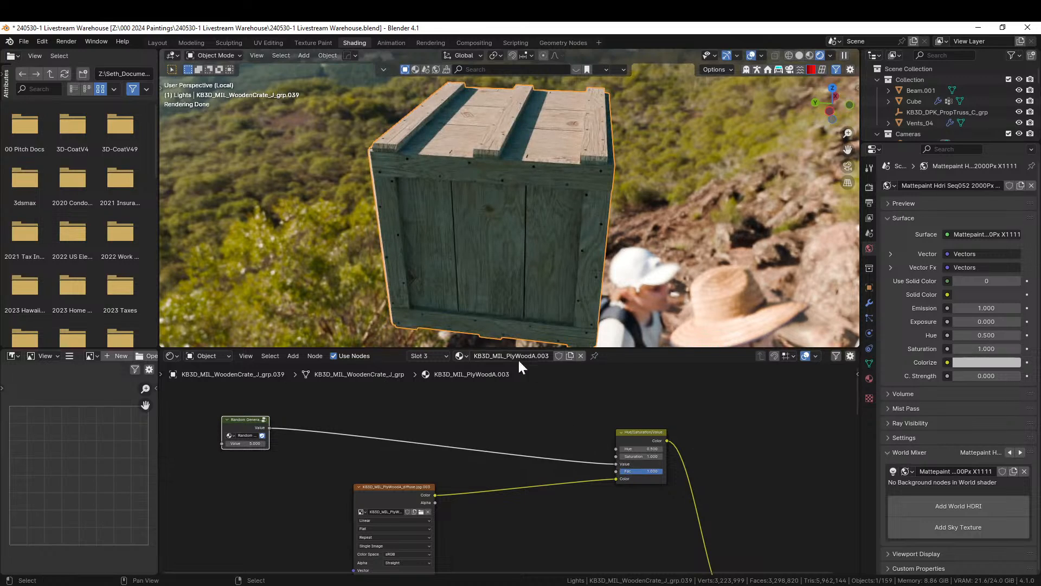
{"action": "scroll", "coordinate": [454, 413], "scroll_direction": "up", "scroll_amount": 1}
{"action": "key", "text": "shift+a"}
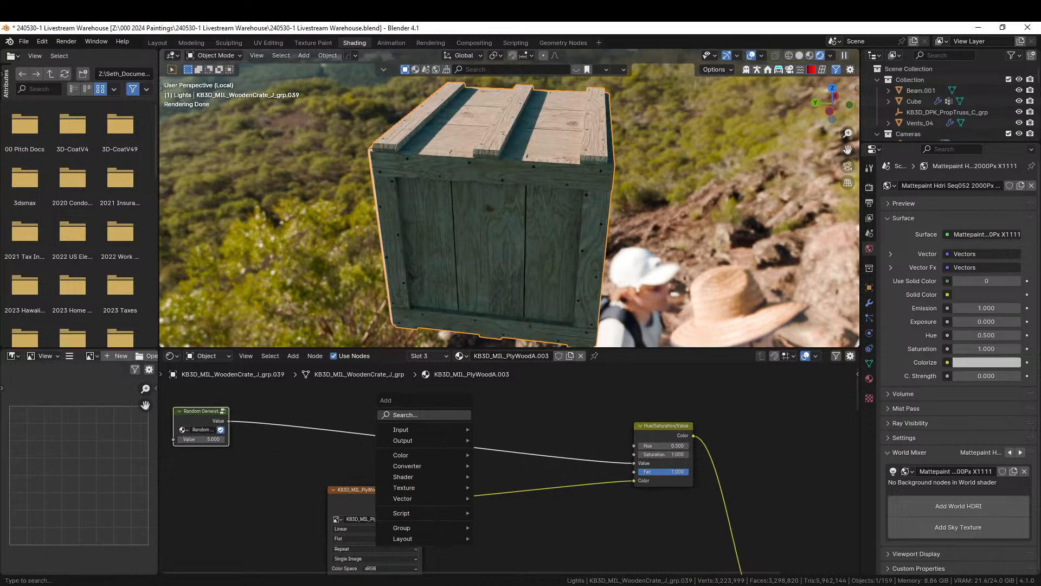
{"action": "left_click", "coordinate": [426, 415]}
{"action": "type", "text": "ramp"}
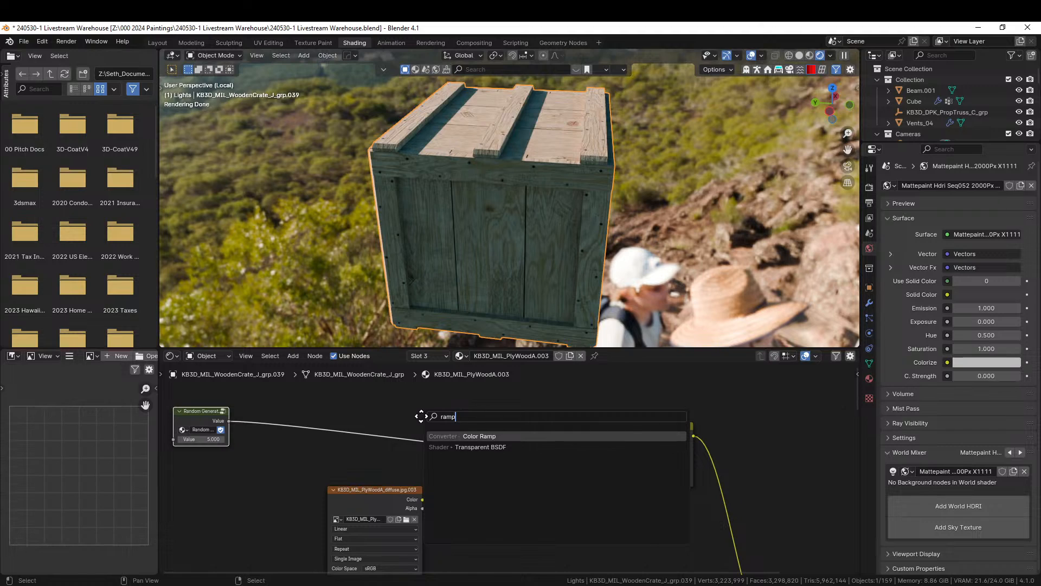
{"action": "key", "text": "Return"}
{"action": "left_click", "coordinate": [405, 389]}
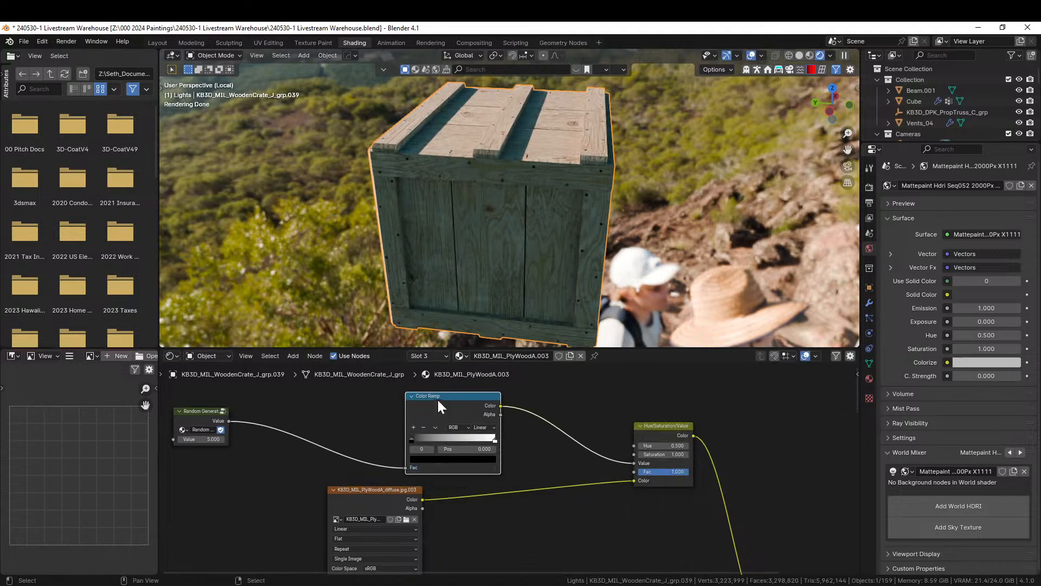
{"action": "key", "text": "ctrl+x"}
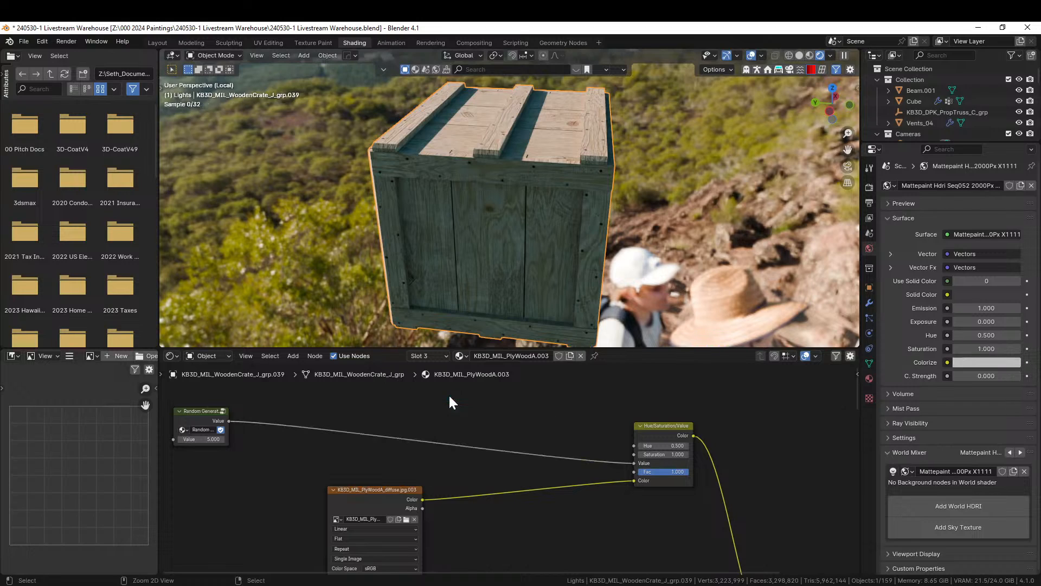
- Insert a Map Range node between the Random Generator and the Hue/Saturation/Value node's Value input
{"action": "key", "text": "shift+a"}
{"action": "left_click", "coordinate": [379, 422]}
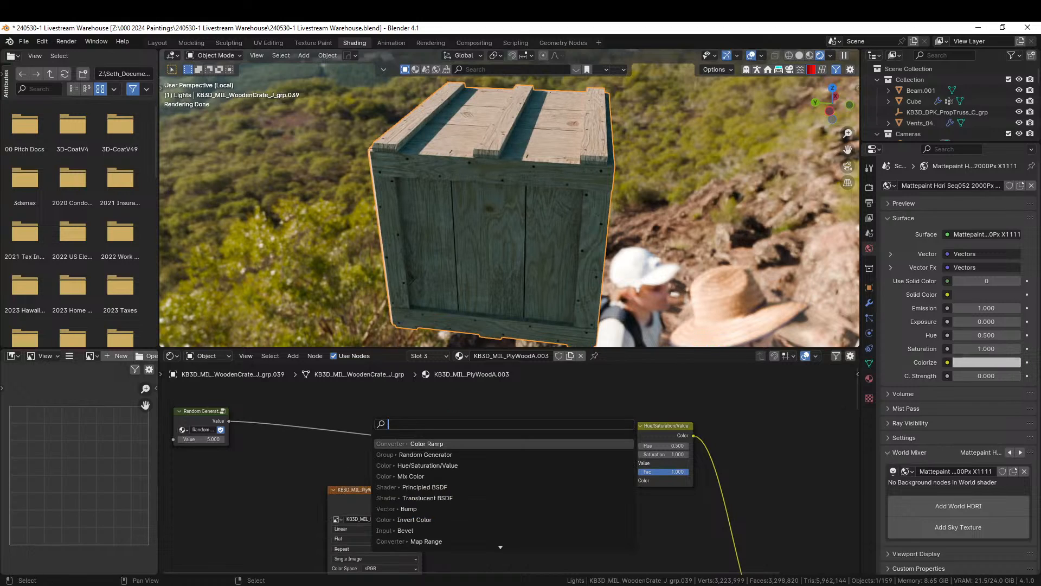
{"action": "type", "text": "map"}
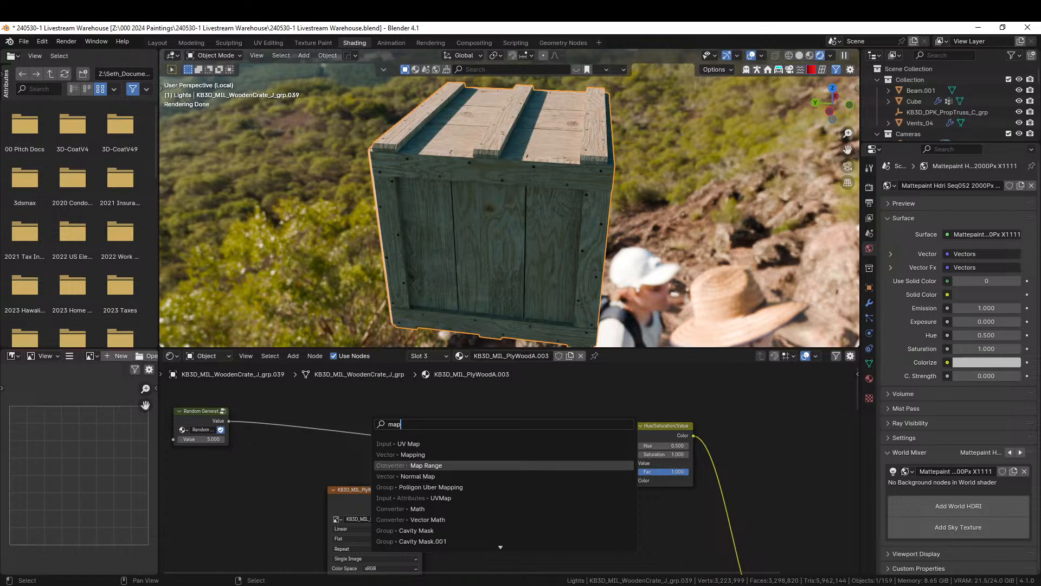
{"action": "left_click", "coordinate": [428, 465]}
{"action": "left_click", "coordinate": [434, 405]}
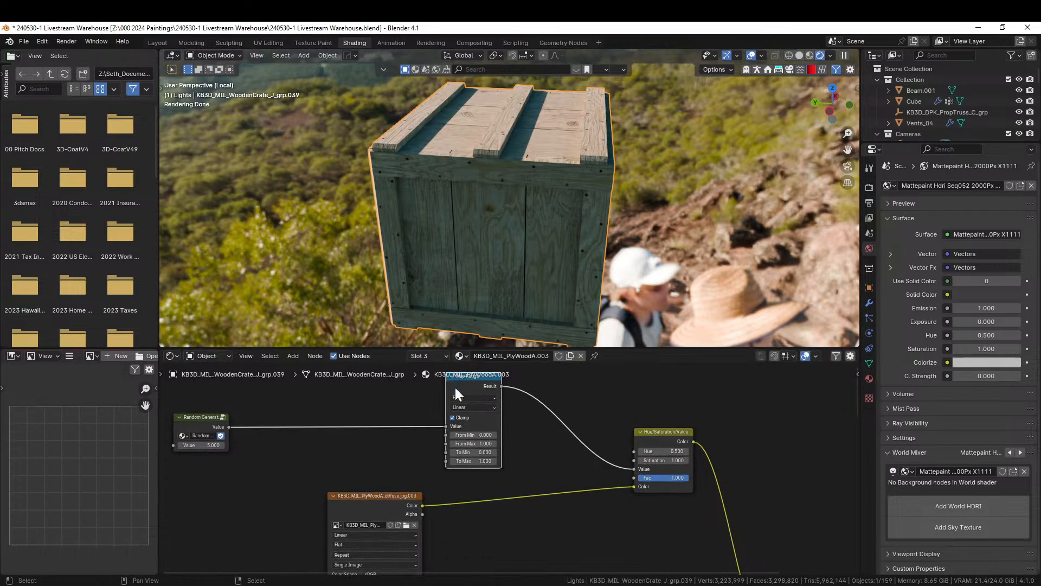
- Set the Map Range node's To Max to 1.1 and its To Min first to 0.8, finally to 0.5
{"action": "scroll", "coordinate": [506, 450], "scroll_direction": "up", "scroll_amount": 4}
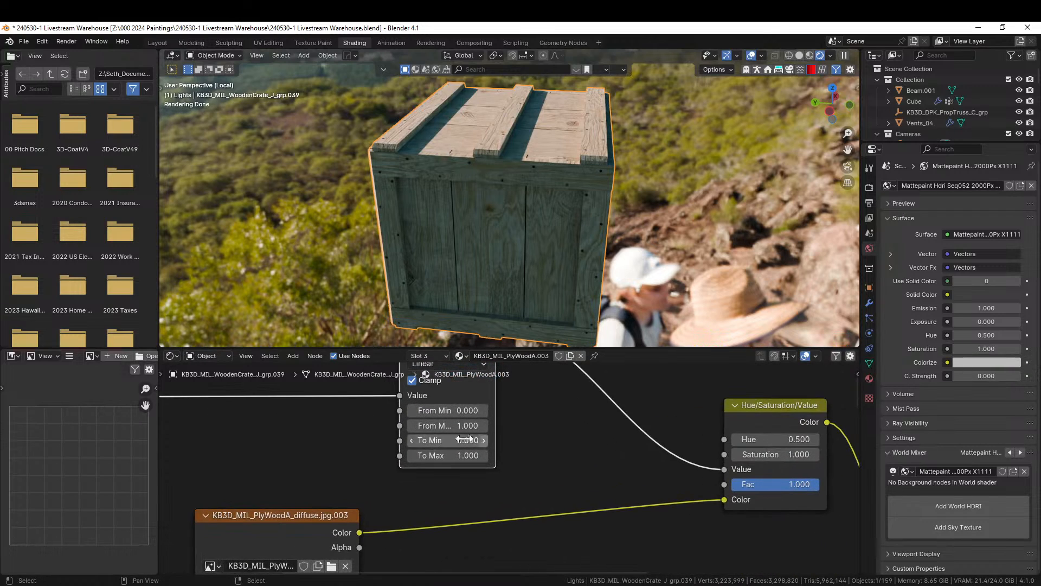
{"action": "left_click", "coordinate": [445, 440]}
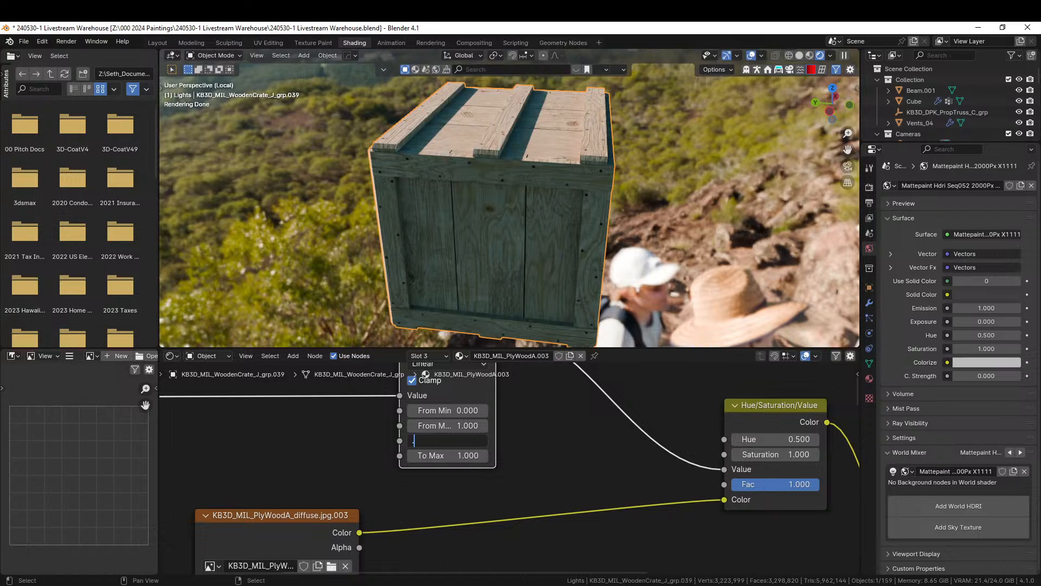
{"action": "type", "text": ".8"}
{"action": "key", "text": "Tab"}
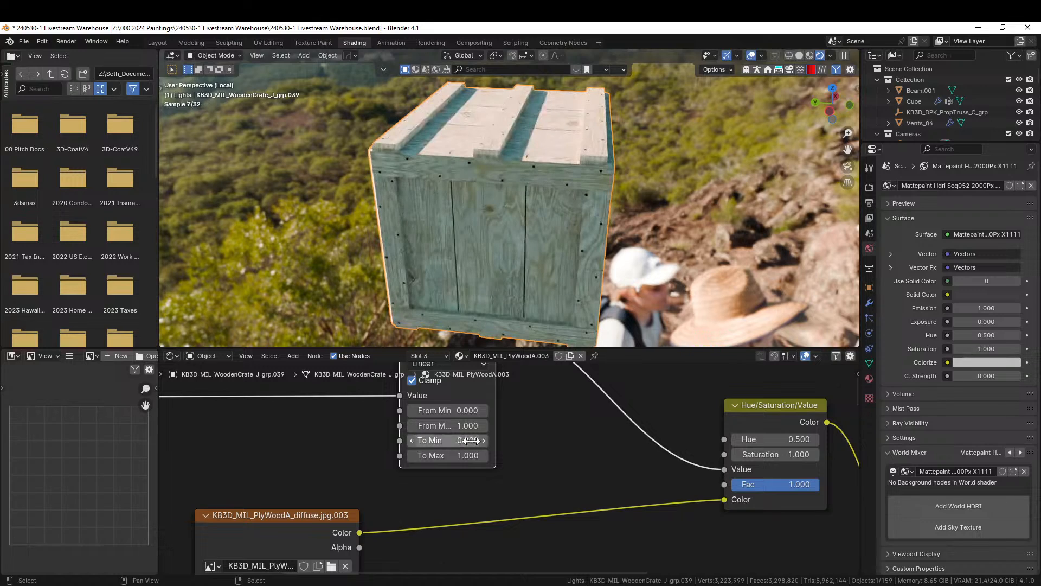
{"action": "key", "text": "BackSpace"}
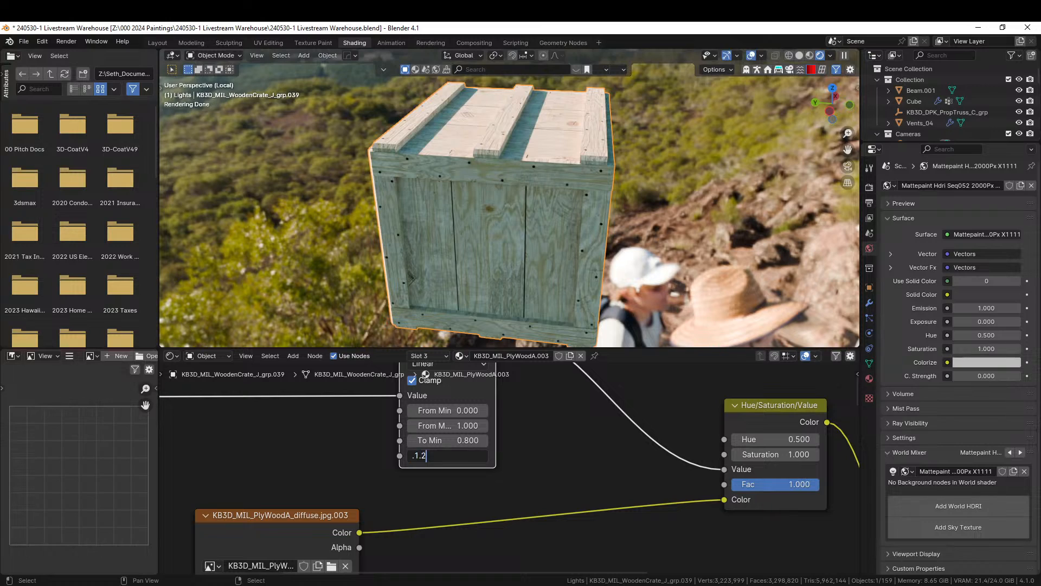
{"action": "key", "text": "Return"}
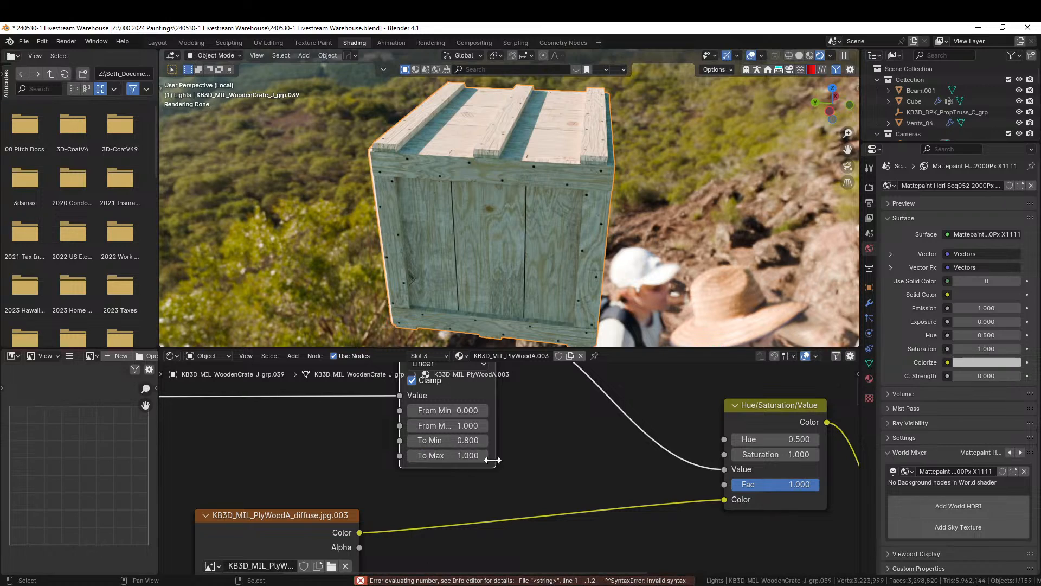
{"action": "left_click", "coordinate": [472, 456]}
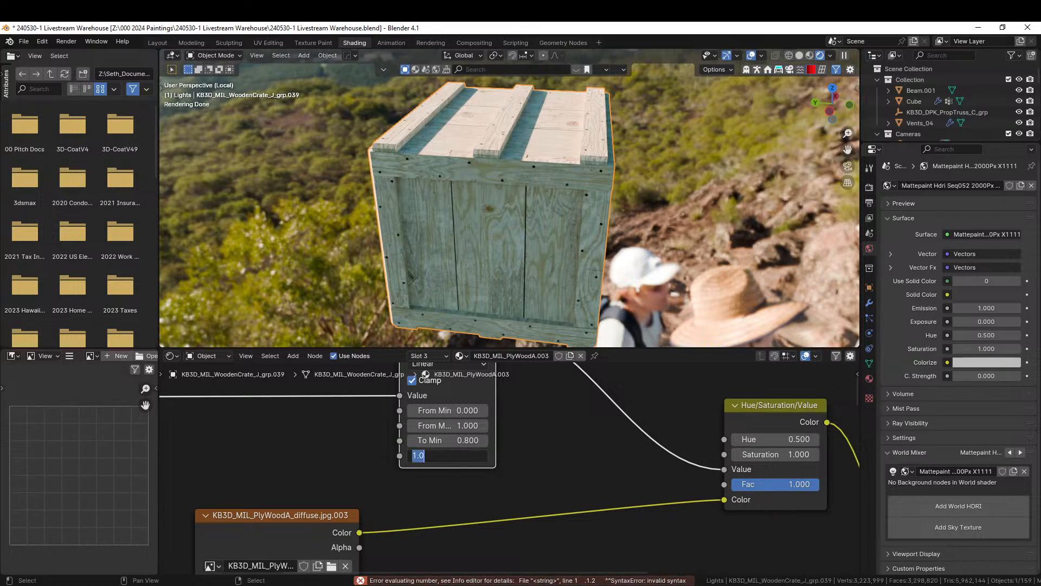
{"action": "type", "text": "1.1"}
{"action": "key", "text": "Return"}
{"action": "left_click", "coordinate": [460, 440]}
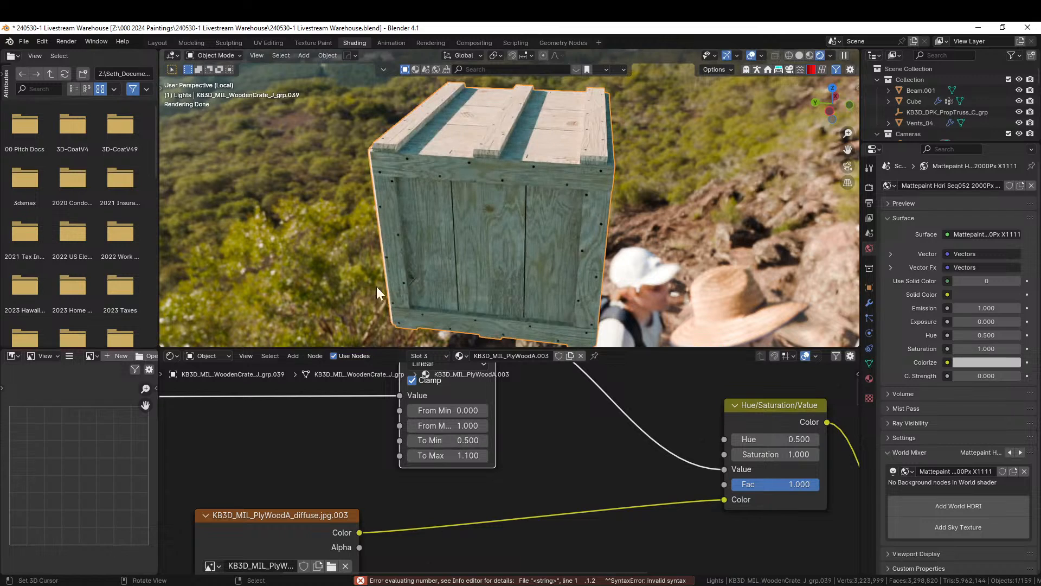
- Leave the crate's local view and return to the camera view of the whole warehouse, framed on the central aisle
{"action": "middle_click_drag", "start_coordinate": [376, 287], "coordinate": [517, 234]}
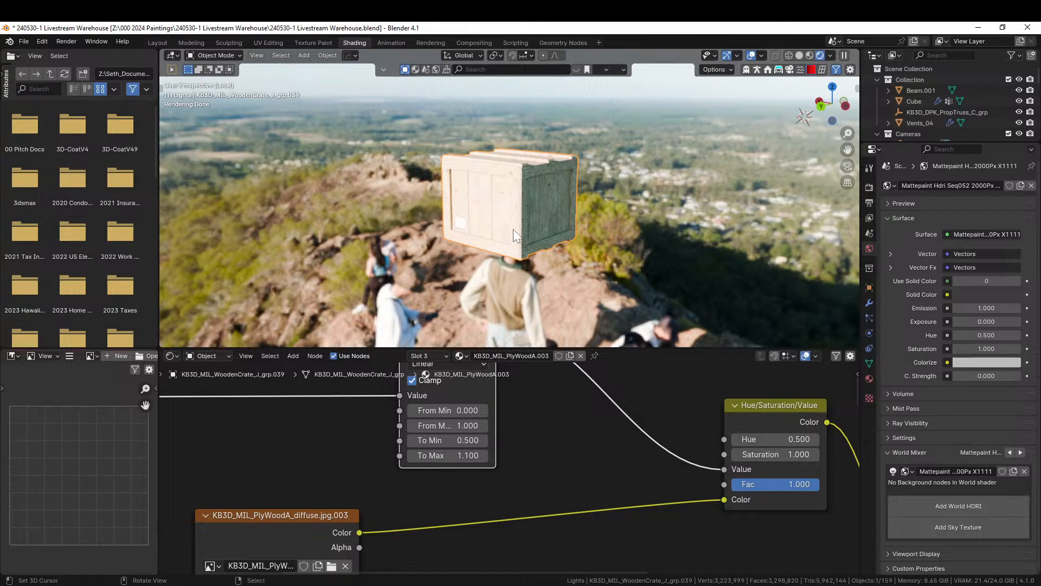
{"action": "key", "text": "KP_Divide"}
{"action": "key", "text": "KP_0"}
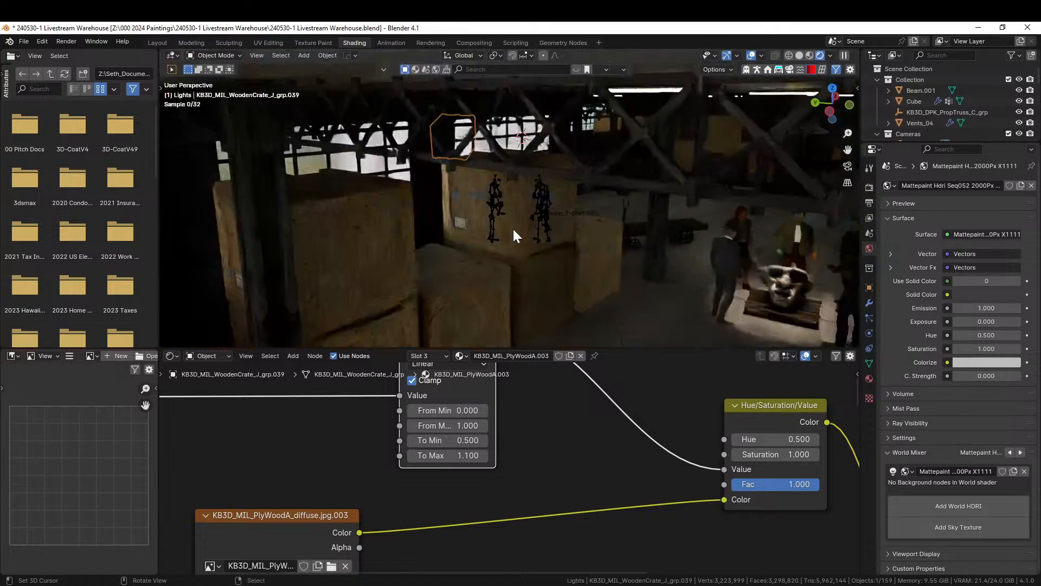
{"action": "scroll", "coordinate": [560, 251], "scroll_direction": "up", "scroll_amount": 1}
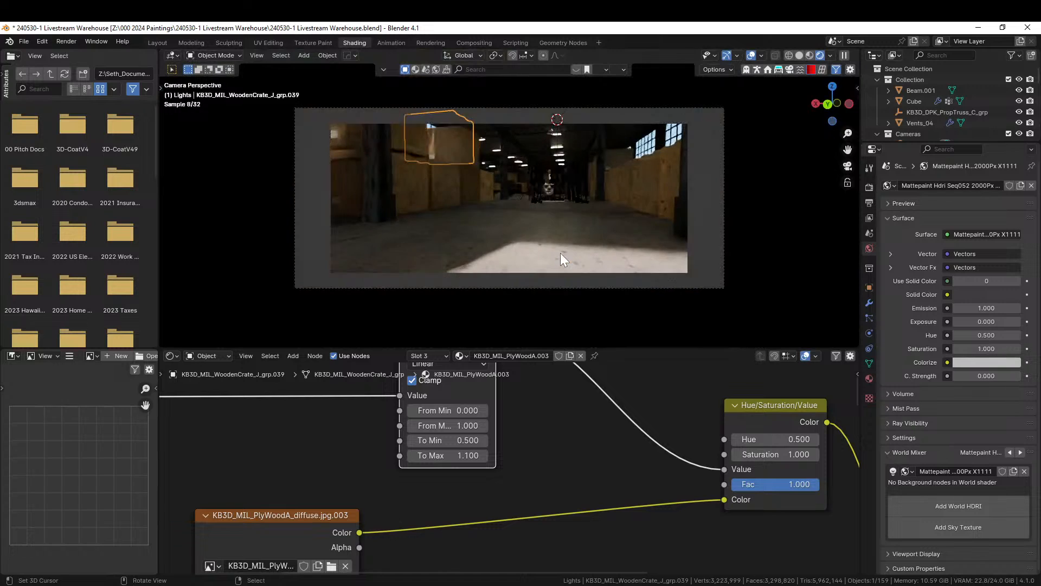
{"action": "middle_click_drag", "start_coordinate": [603, 254], "coordinate": [577, 297], "text": "shift"}
{"action": "key", "text": "Home"}
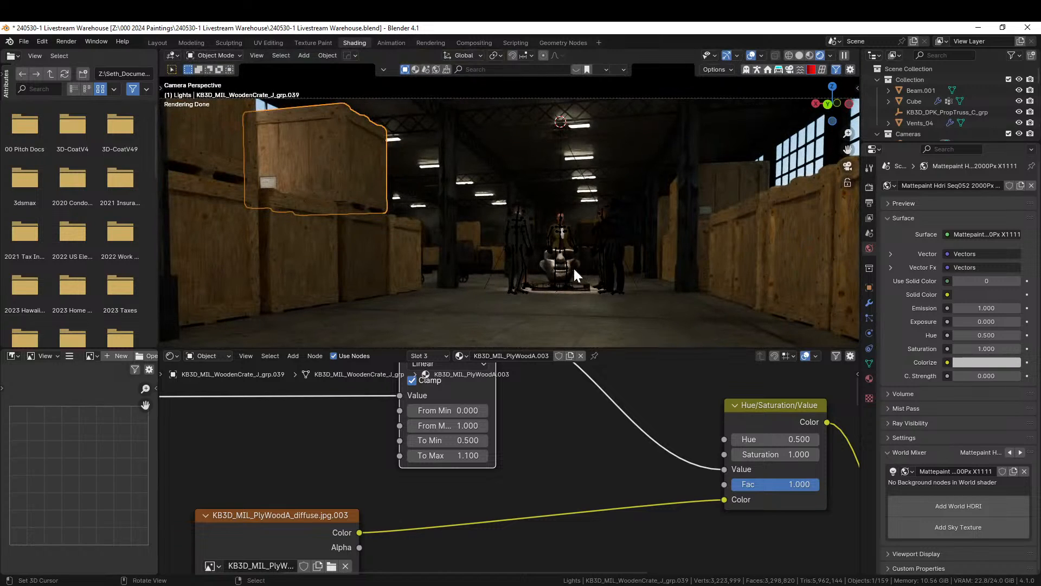
- With the upper wooden crate selected, duplicate its Random Generator and Map Range nodes and place the copies between the originals and the diffuse texture
{"action": "left_click", "coordinate": [484, 292]}
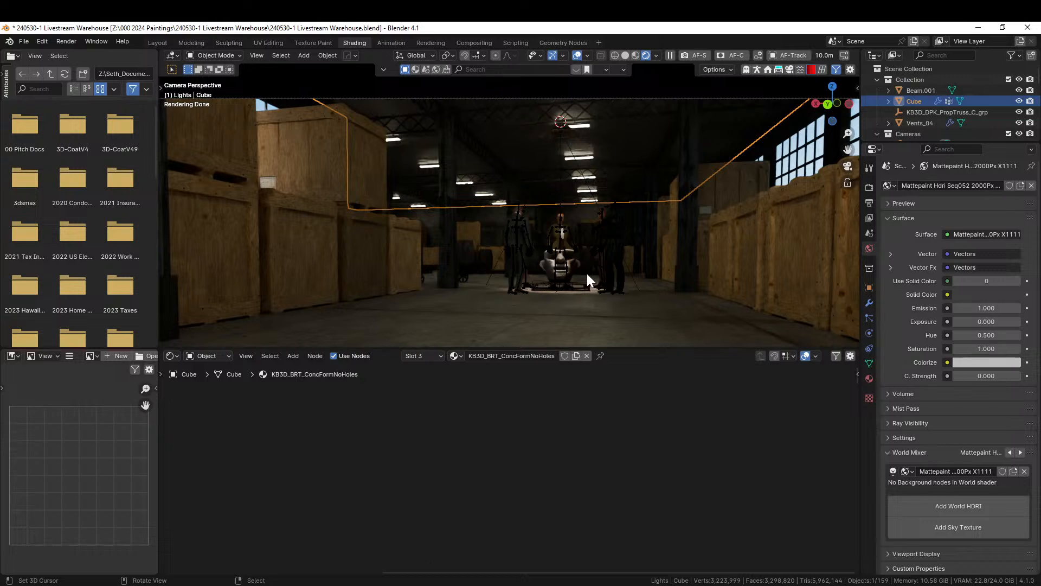
{"action": "left_click", "coordinate": [319, 182]}
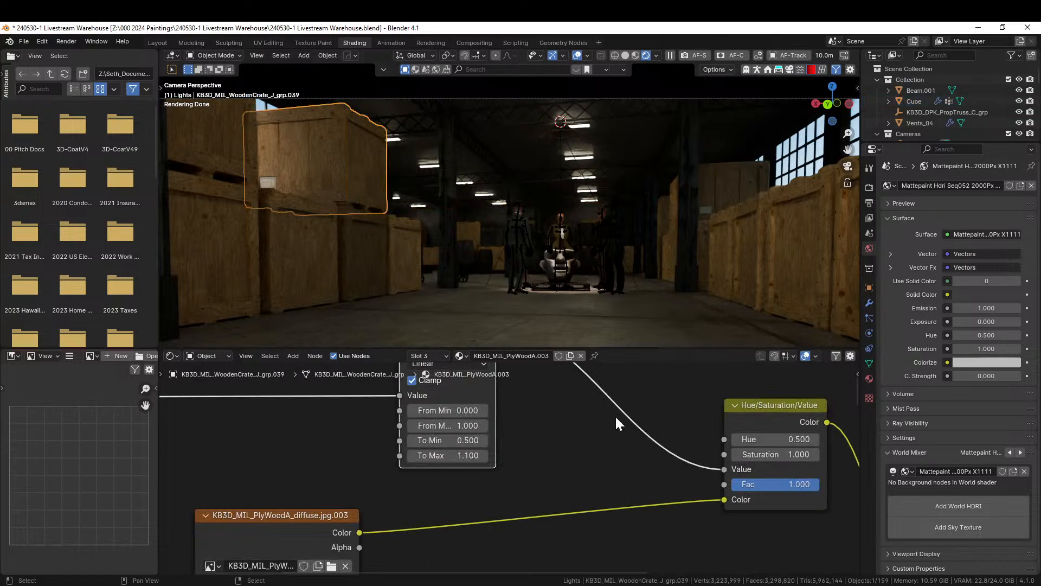
{"action": "middle_click_drag", "start_coordinate": [615, 415], "coordinate": [609, 460]}
{"action": "scroll", "coordinate": [537, 446], "scroll_direction": "down", "scroll_amount": 4}
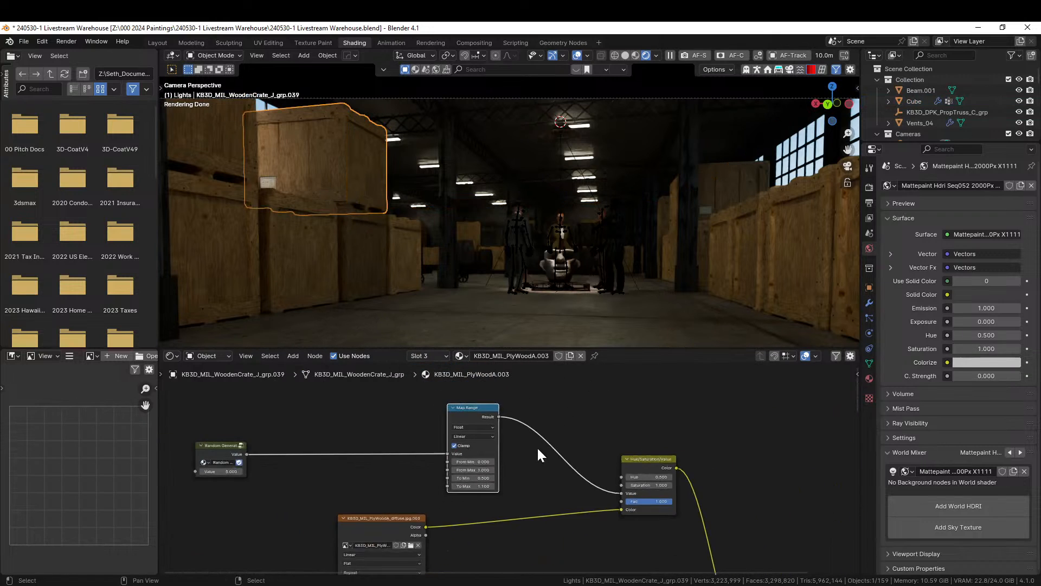
{"action": "left_click_drag", "start_coordinate": [287, 414], "coordinate": [522, 483]}
{"action": "left_click_drag", "start_coordinate": [489, 424], "coordinate": [497, 382]}
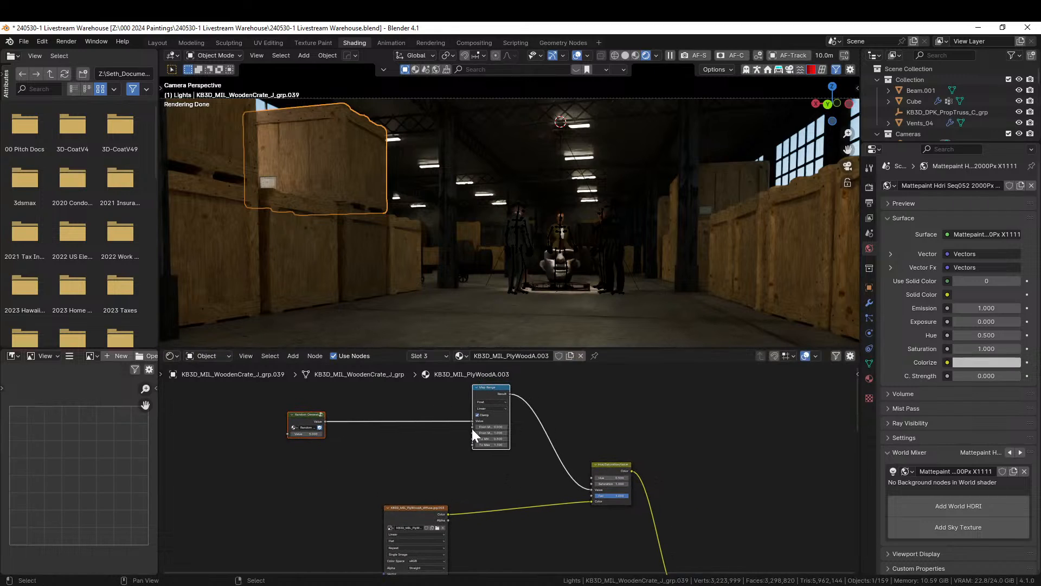
{"action": "key", "text": "shift+d"}
{"action": "left_click", "coordinate": [393, 474]}
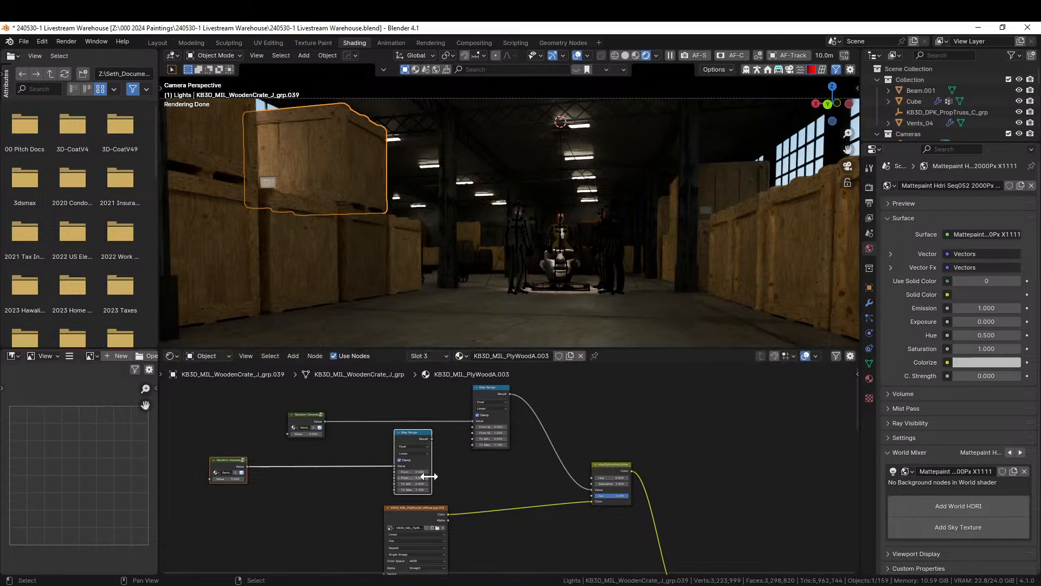
- Set the duplicated Map Range's To Min to 0.8 and connect its Result to the Hue/Saturation/Value node's Saturation input
{"action": "scroll", "coordinate": [462, 474], "scroll_direction": "up", "scroll_amount": 3}
{"action": "middle_click_drag", "start_coordinate": [571, 472], "coordinate": [500, 470]}
{"action": "scroll", "coordinate": [500, 470], "scroll_direction": "up", "scroll_amount": 1}
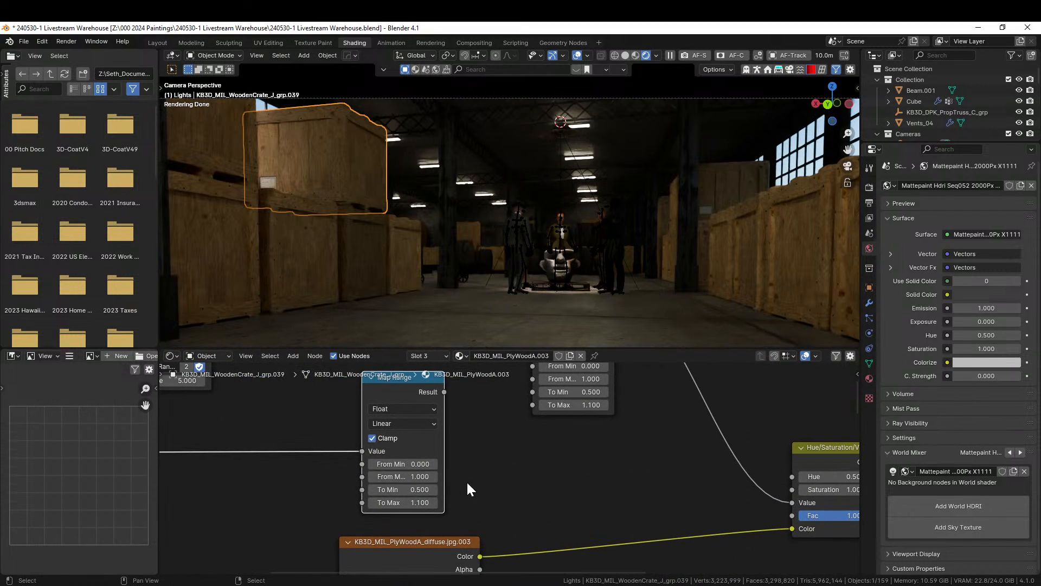
{"action": "left_click", "coordinate": [419, 490]}
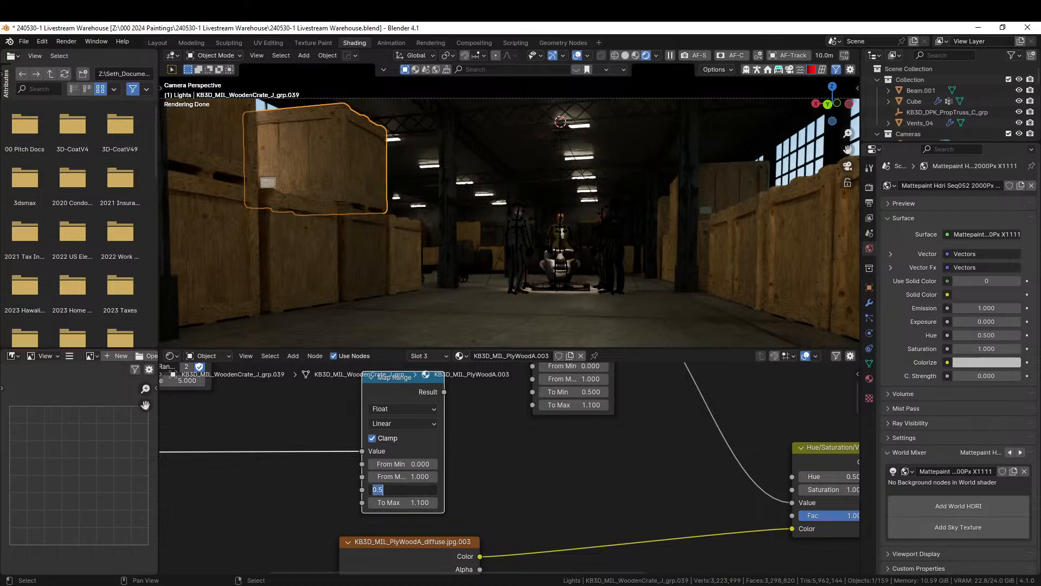
{"action": "type", "text": ".8"}
{"action": "key", "text": "Return"}
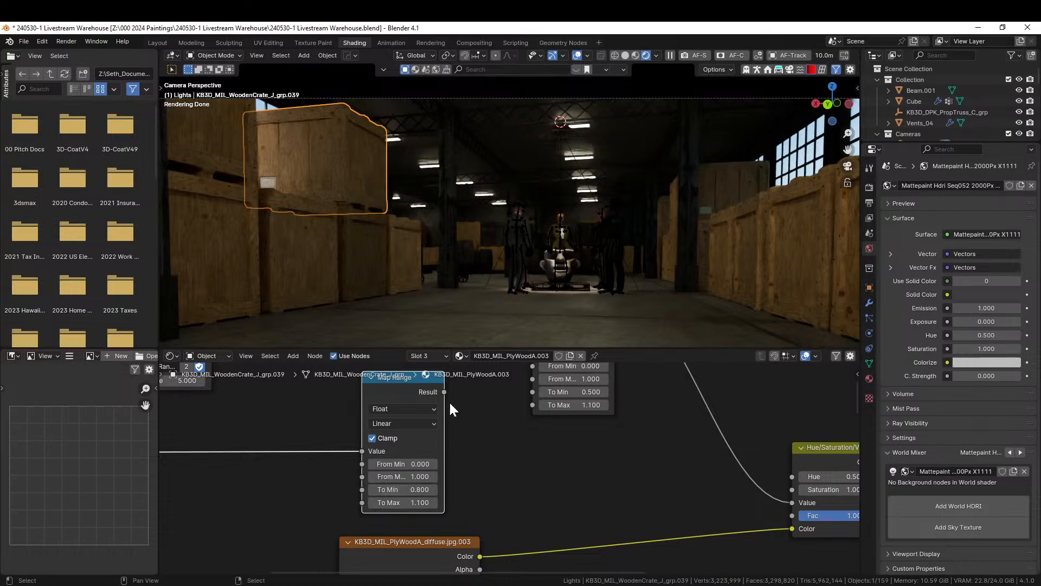
{"action": "left_click_drag", "start_coordinate": [444, 391], "coordinate": [629, 489]}
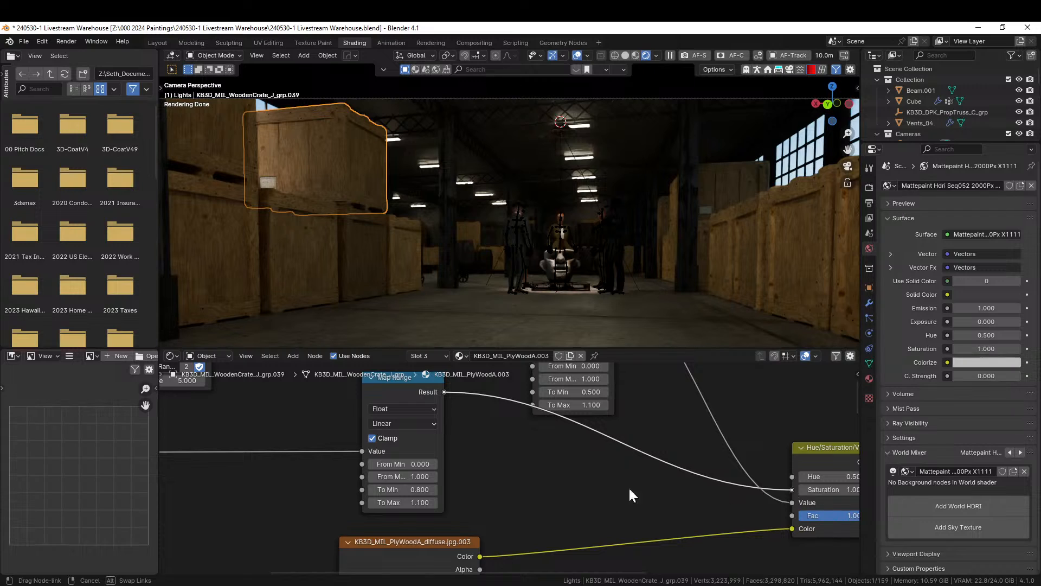
- Set the duplicated Random Generator's value to 7 and move the Hue/Saturation/Value node slightly farther from the Map Range nodes
{"action": "middle_click_drag", "start_coordinate": [482, 481], "coordinate": [797, 490]}
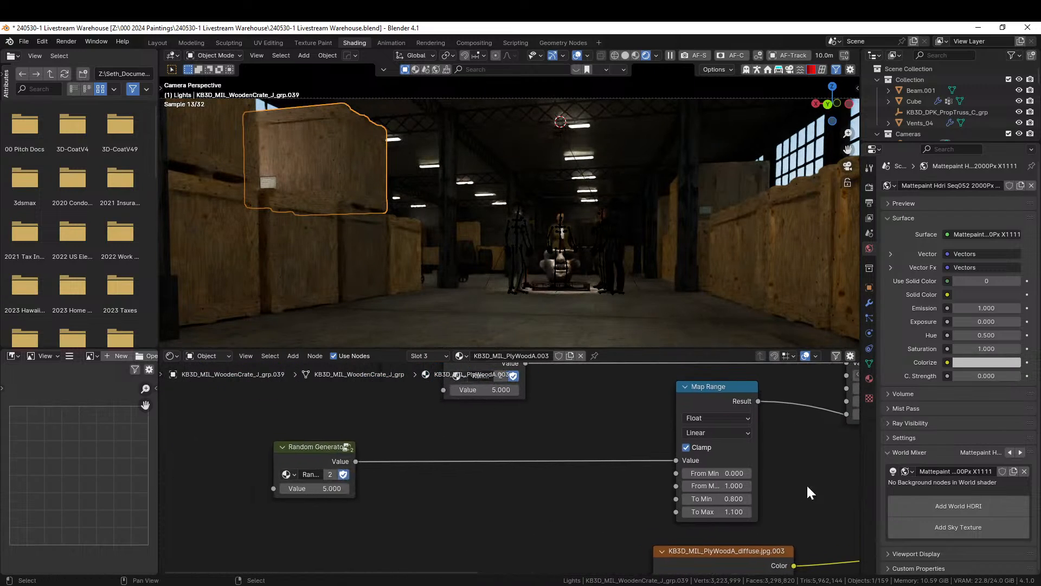
{"action": "left_click", "coordinate": [329, 491]}
{"action": "type", "text": "7"}
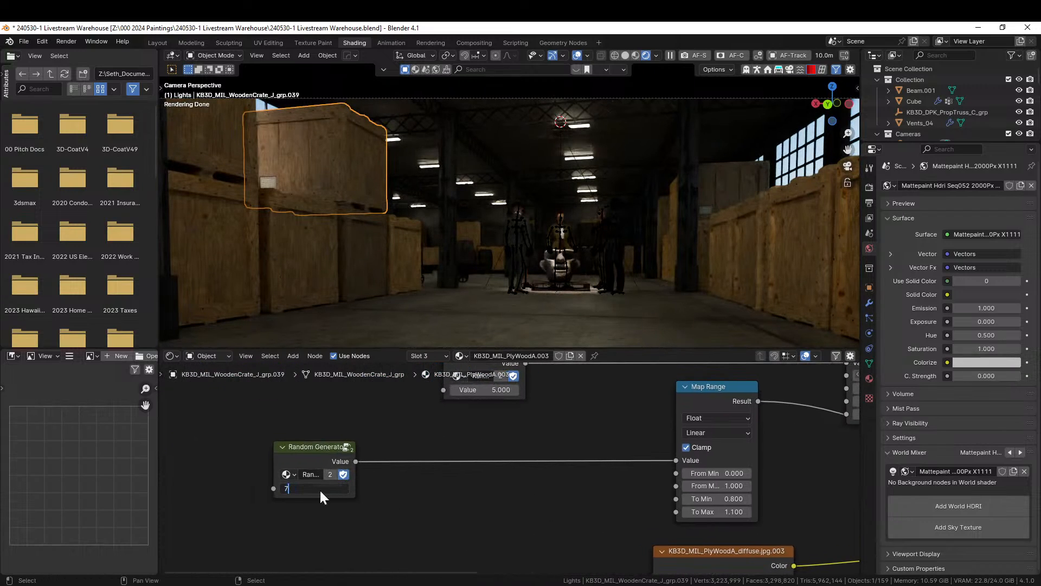
{"action": "key", "text": "Return"}
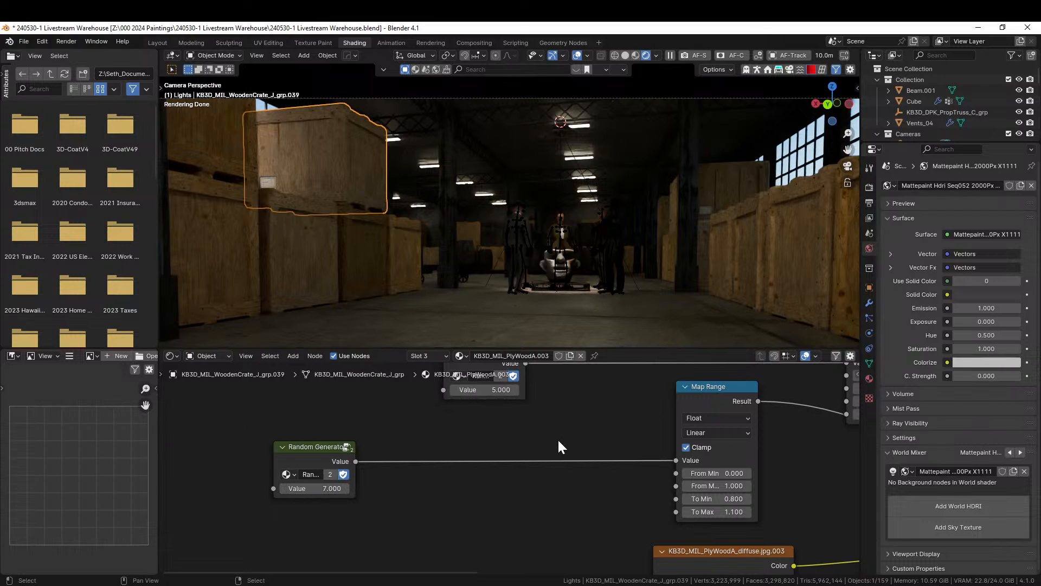
{"action": "middle_click_drag", "start_coordinate": [584, 433], "coordinate": [400, 455], "text": "shift"}
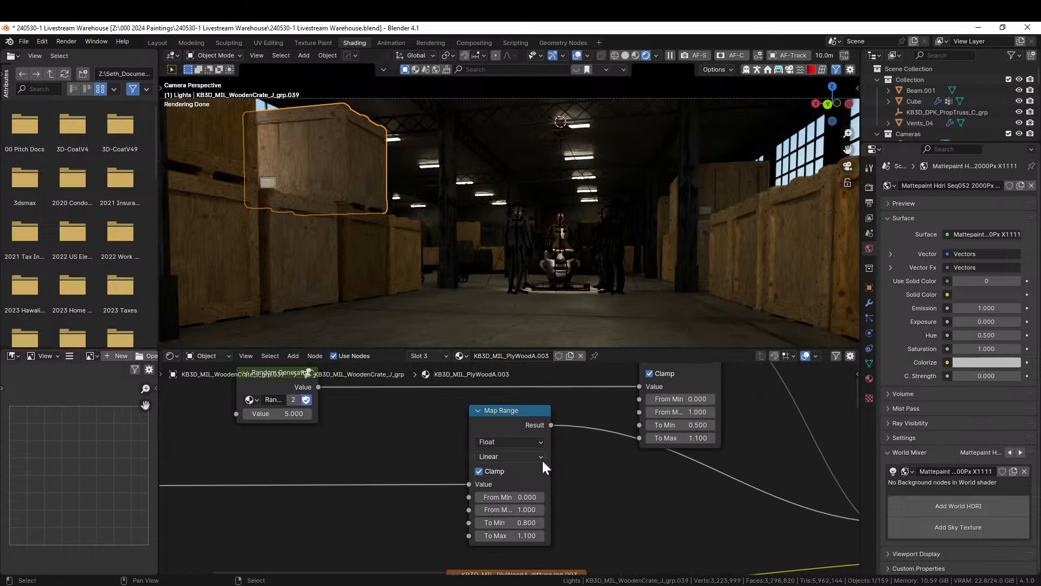
{"action": "scroll", "coordinate": [542, 460], "scroll_direction": "down", "scroll_amount": 2}
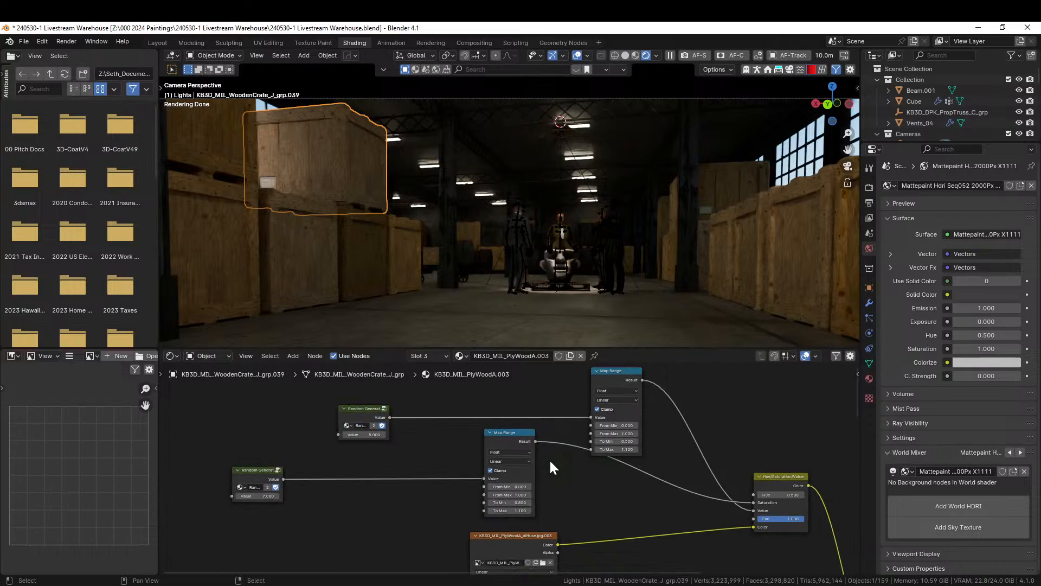
{"action": "left_click_drag", "start_coordinate": [782, 474], "coordinate": [808, 468]}
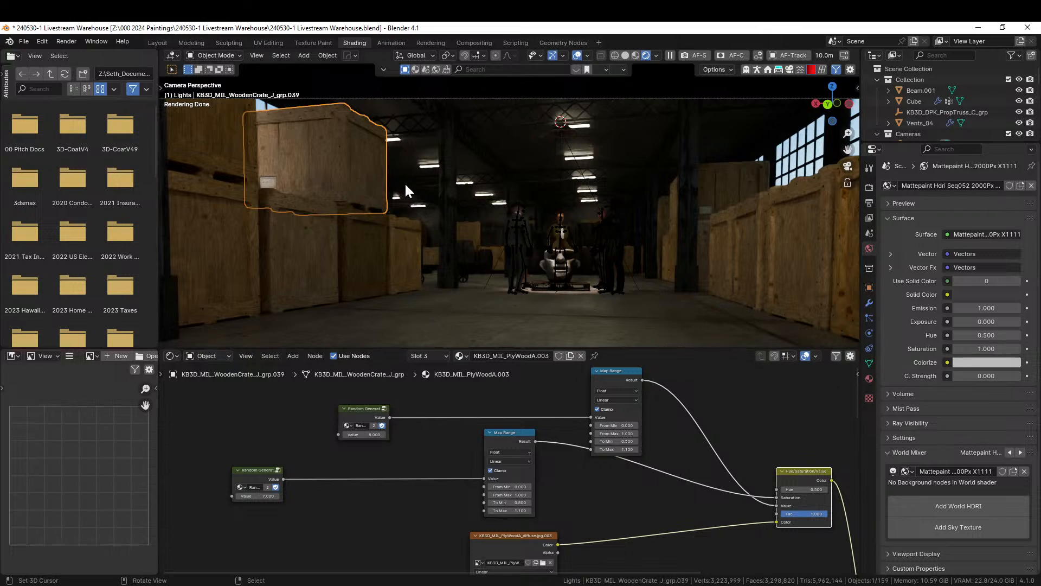
- Switch to the Layout workspace and save the warehouse file, checking the figures around the sculpted head up close
{"action": "left_click", "coordinate": [157, 42]}
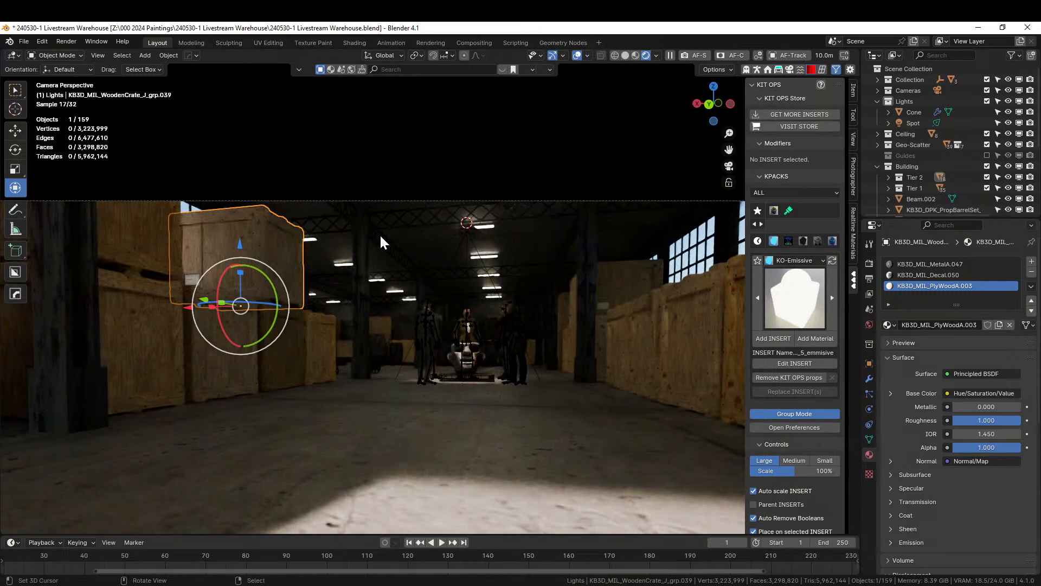
{"action": "key", "text": "ctrl+s"}
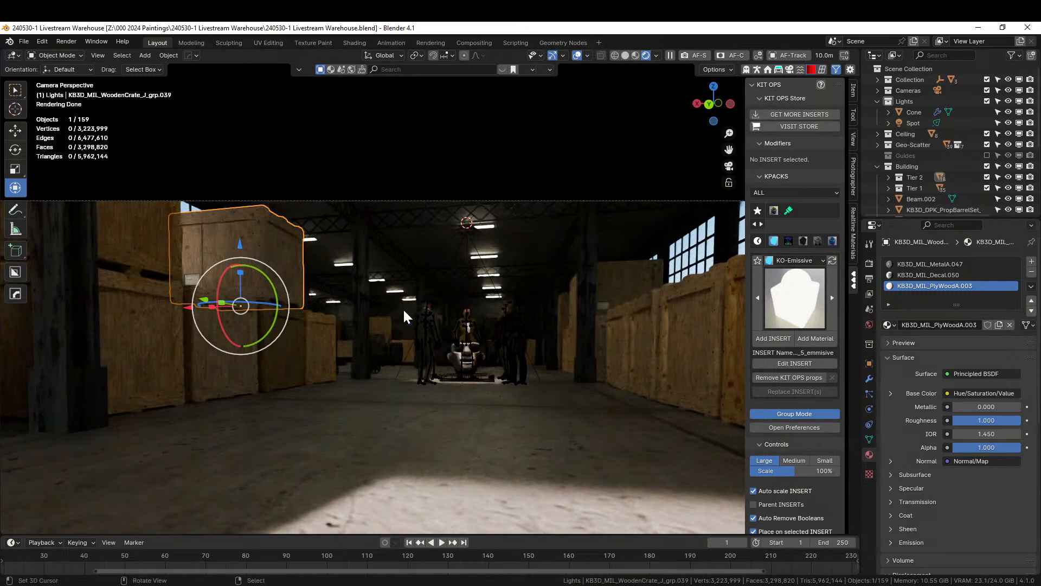
{"action": "scroll", "coordinate": [402, 308], "scroll_direction": "up", "scroll_amount": 3}
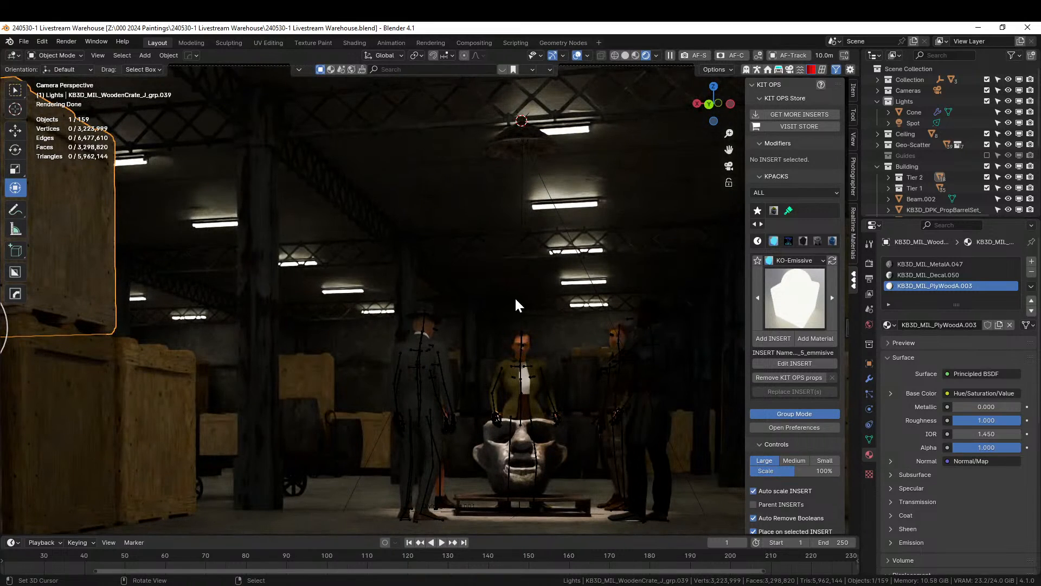
{"action": "scroll", "coordinate": [515, 303], "scroll_direction": "down", "scroll_amount": 3}
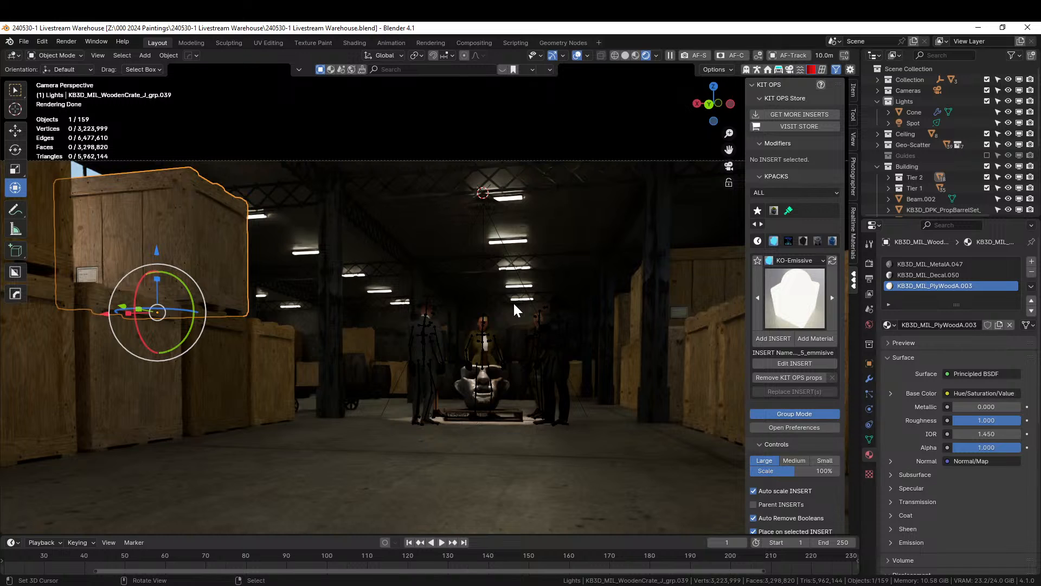
- Select the large foreground column in front of the crates, switch to solid shading and isolate it in local view
{"action": "scroll", "coordinate": [561, 339], "scroll_direction": "down", "scroll_amount": 1}
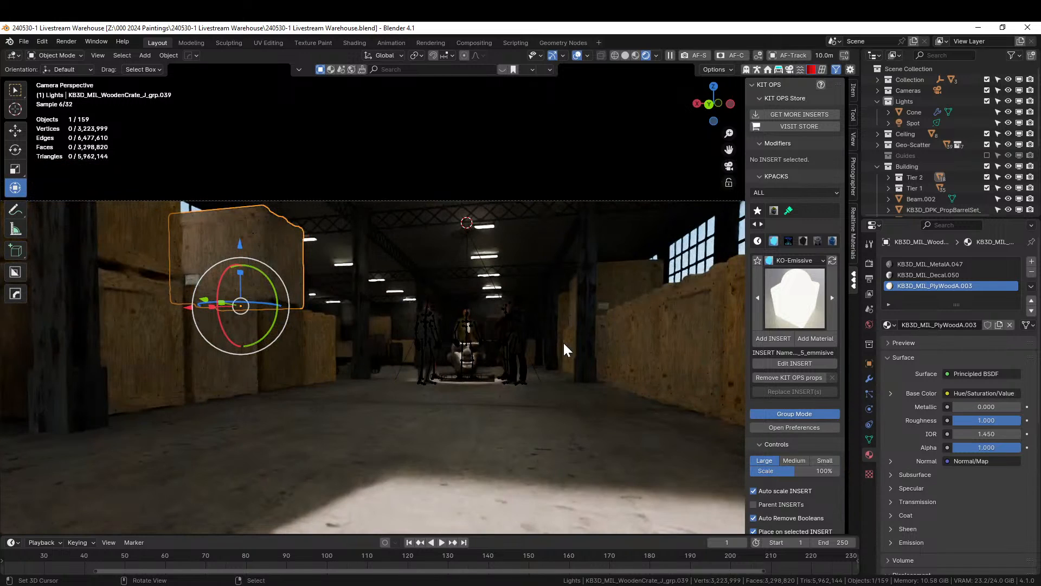
{"action": "scroll", "coordinate": [563, 340], "scroll_direction": "down", "scroll_amount": 1}
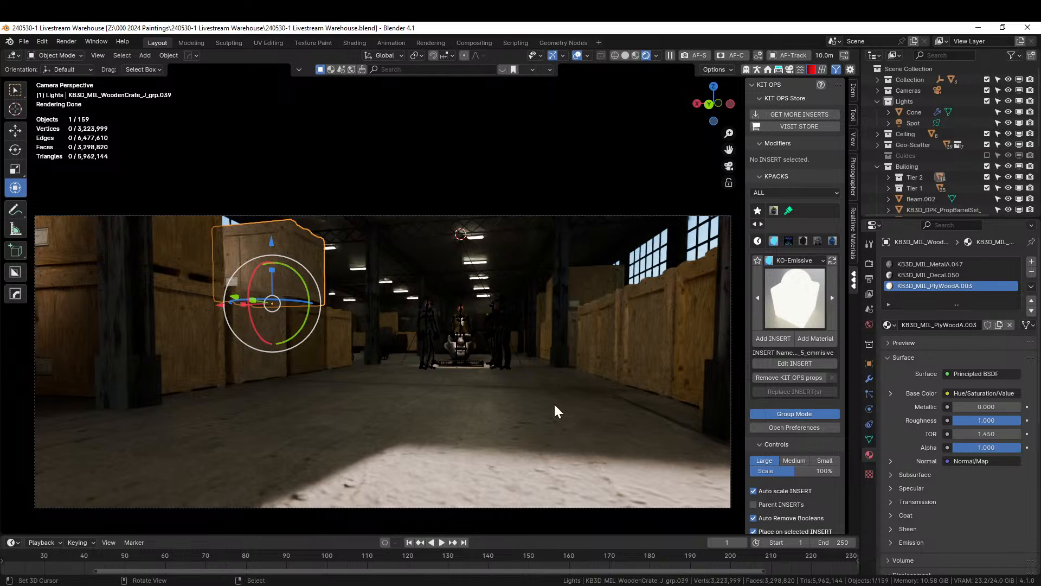
{"action": "scroll", "coordinate": [555, 406], "scroll_direction": "up", "scroll_amount": 1}
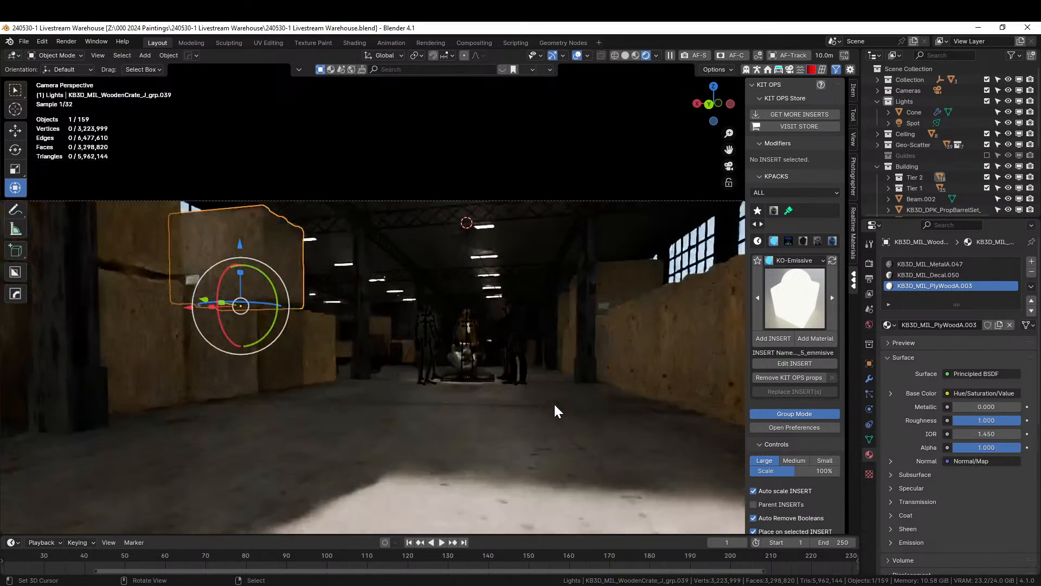
{"action": "scroll", "coordinate": [554, 405], "scroll_direction": "down", "scroll_amount": 1}
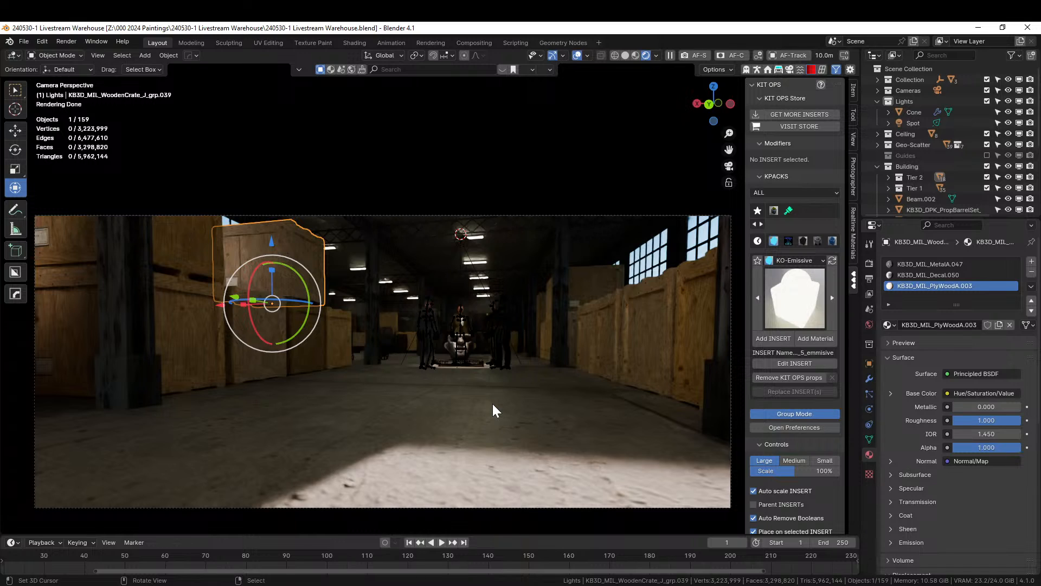
{"action": "left_click", "coordinate": [132, 373]}
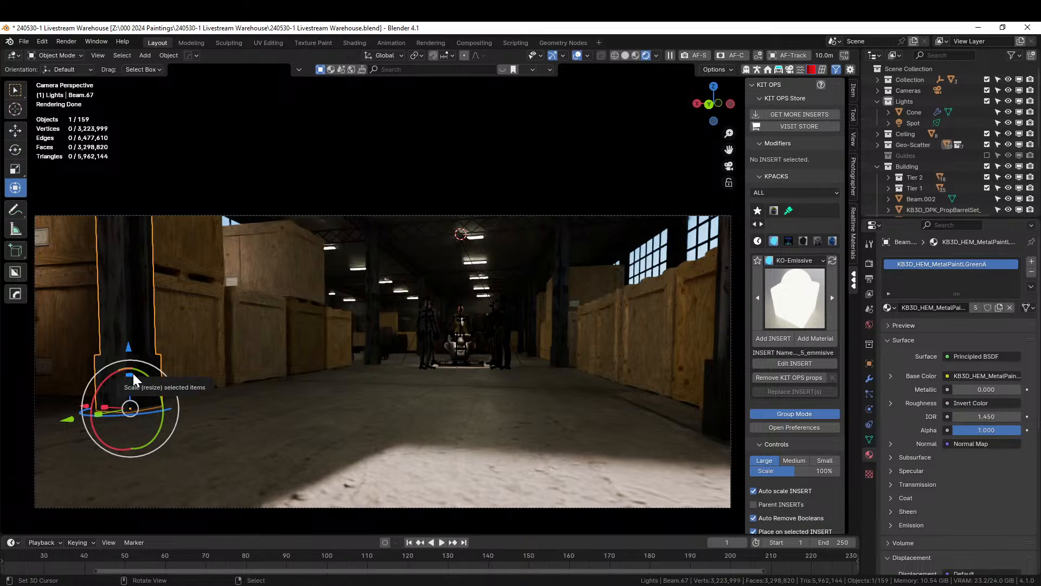
{"action": "key", "text": "z"}
{"action": "key", "text": "6"}
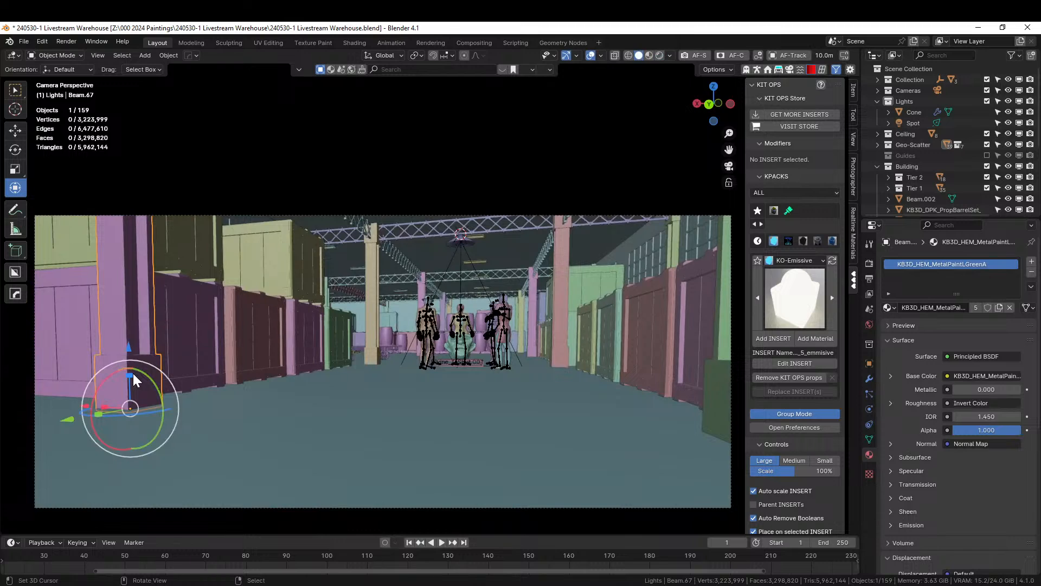
{"action": "middle_click_drag", "start_coordinate": [144, 370], "coordinate": [320, 372], "text": "shift"}
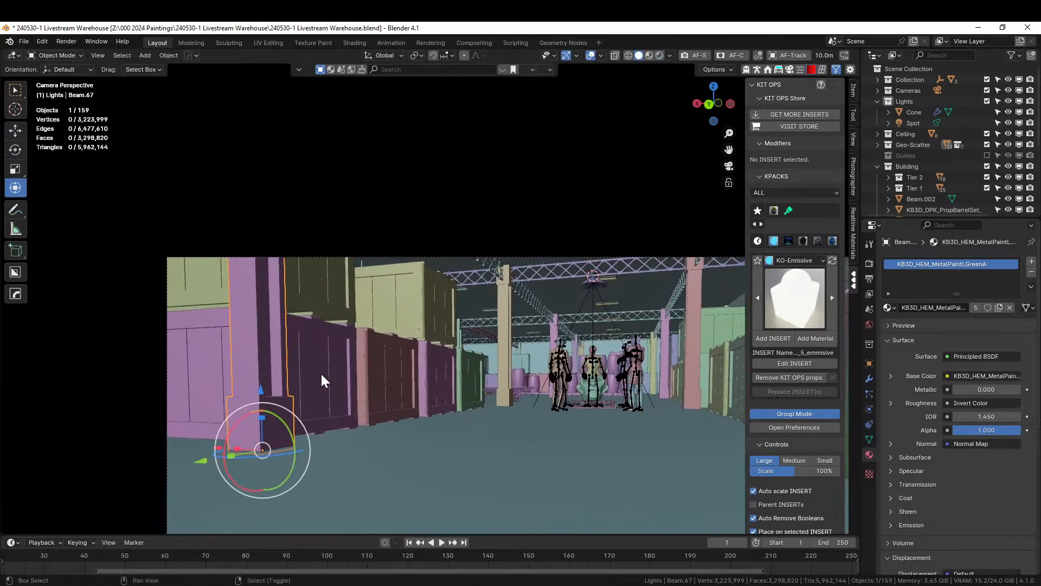
{"action": "key", "text": "KP_Divide"}
{"action": "scroll", "coordinate": [320, 372], "scroll_direction": "up", "scroll_amount": 6}
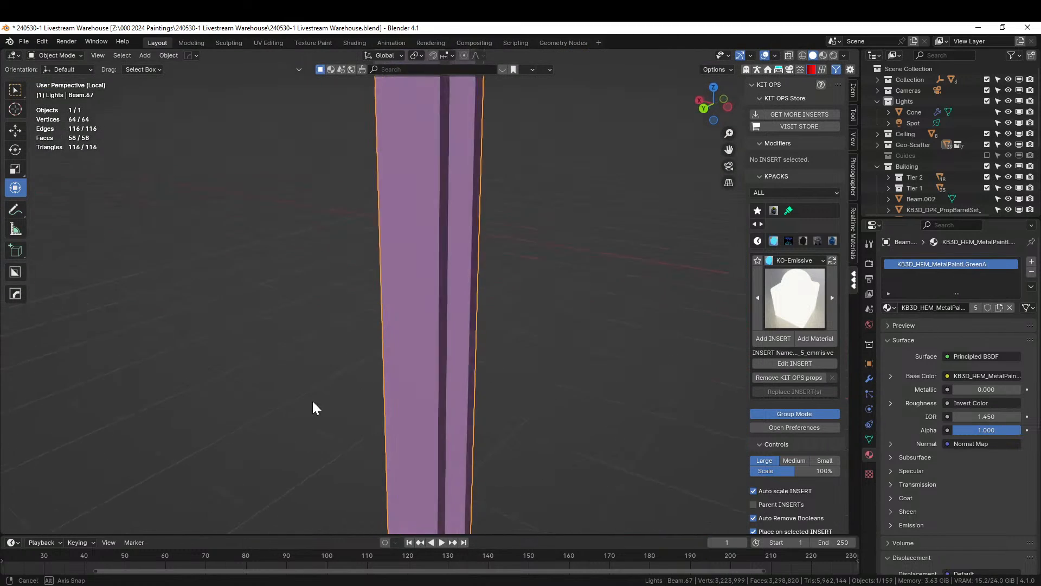
- Bevel all the isolated column's edges with a 0.005 m width and increased segments, and return to the full scene through the camera
{"action": "key", "text": "Tab"}
{"action": "key", "text": "q"}
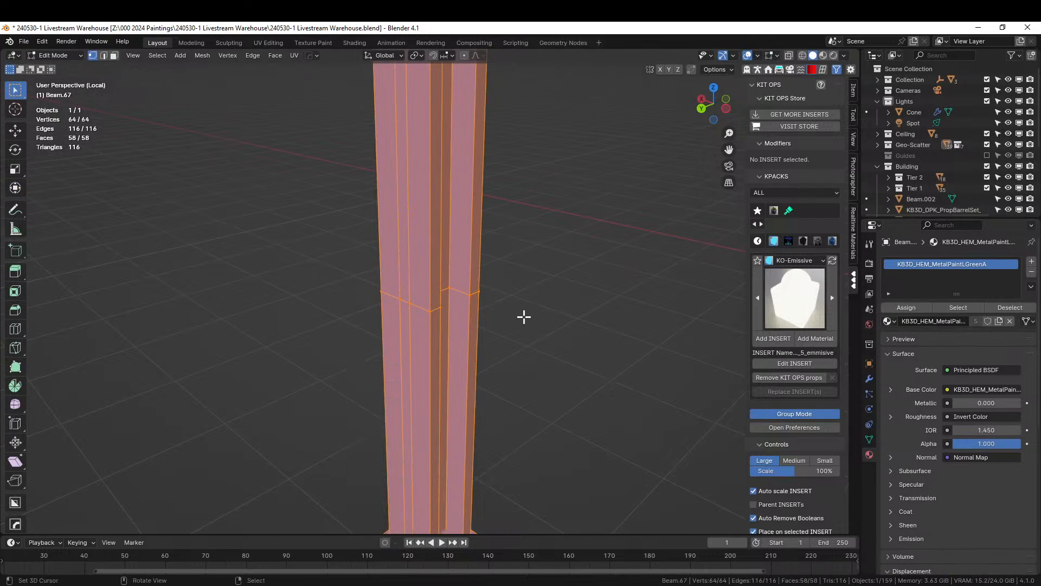
{"action": "key", "text": "ctrl+b"}
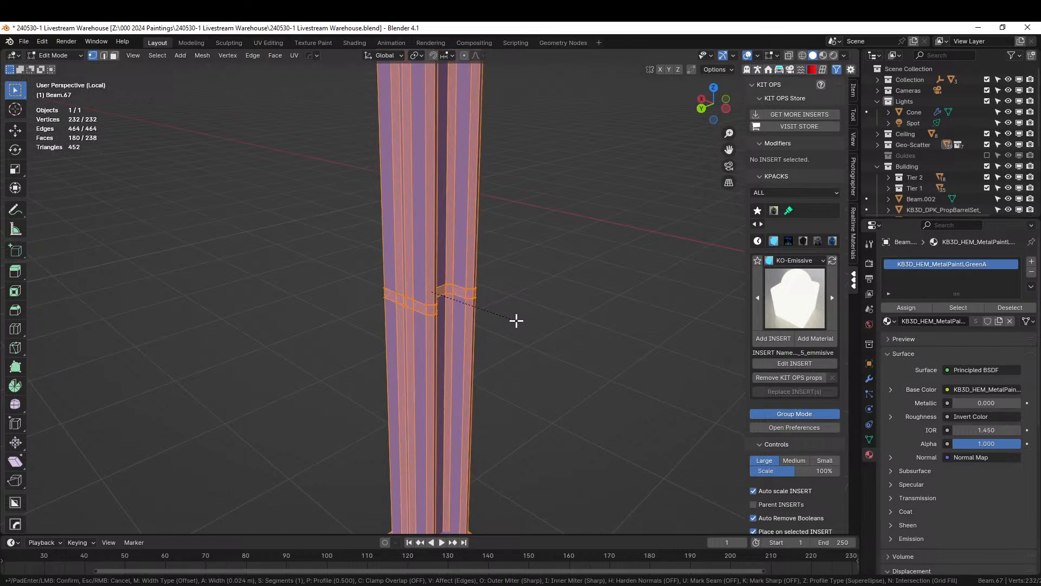
{"action": "left_click", "coordinate": [513, 320]}
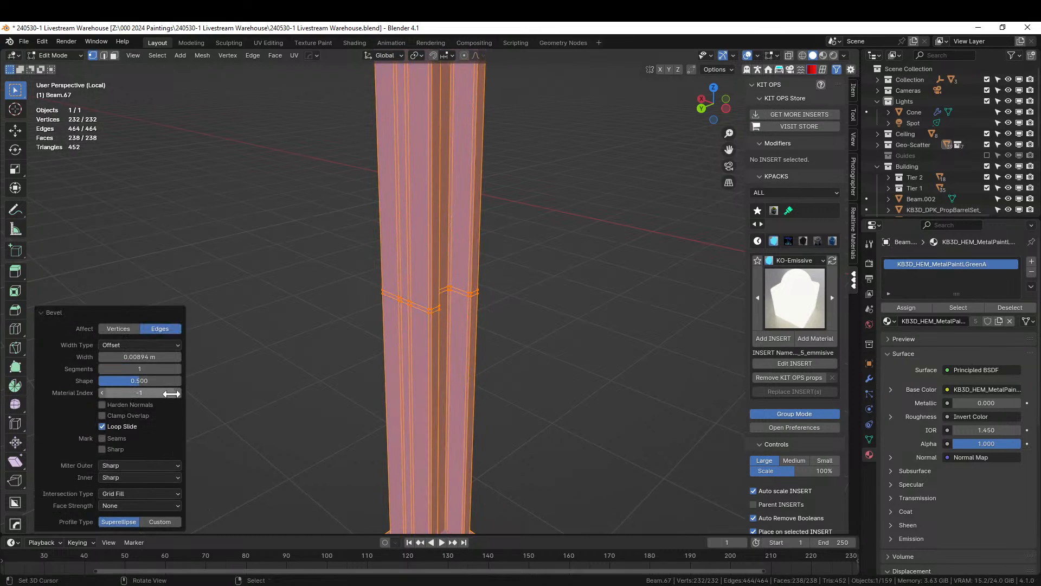
{"action": "left_click", "coordinate": [152, 356]}
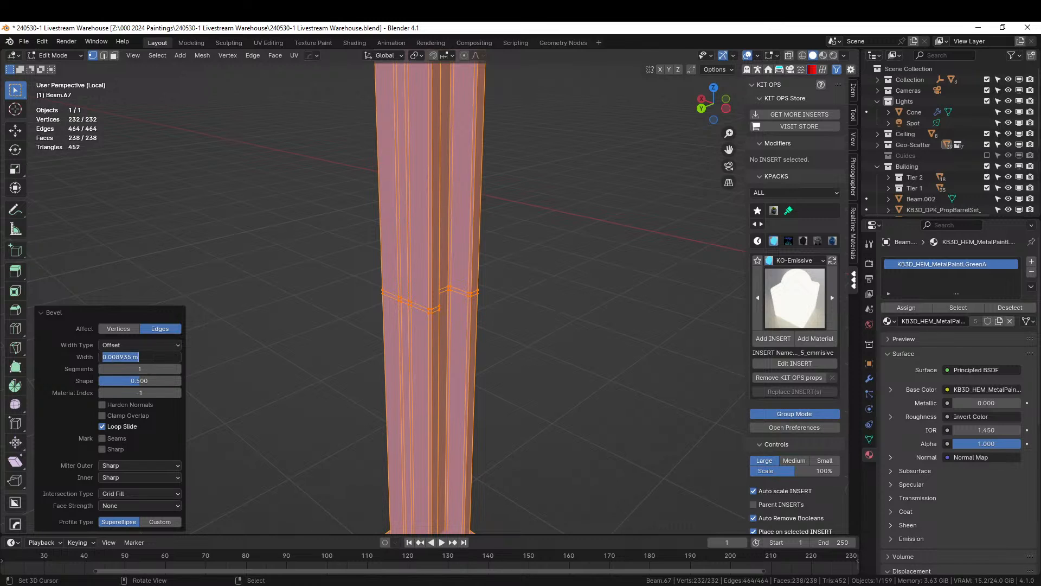
{"action": "type", "text": "0.005"}
{"action": "key", "text": "Return"}
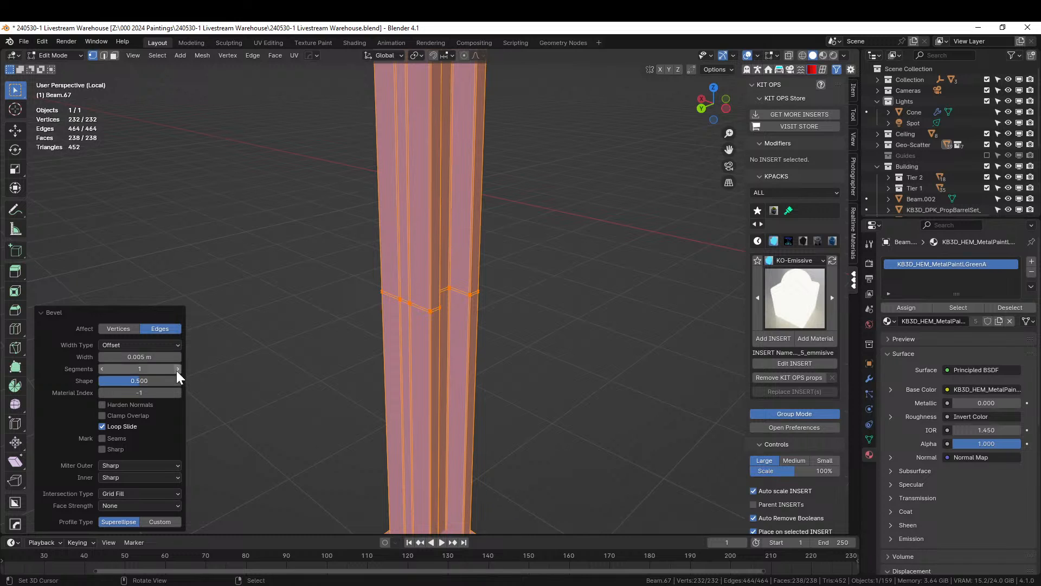
{"action": "key", "text": "Tab"}
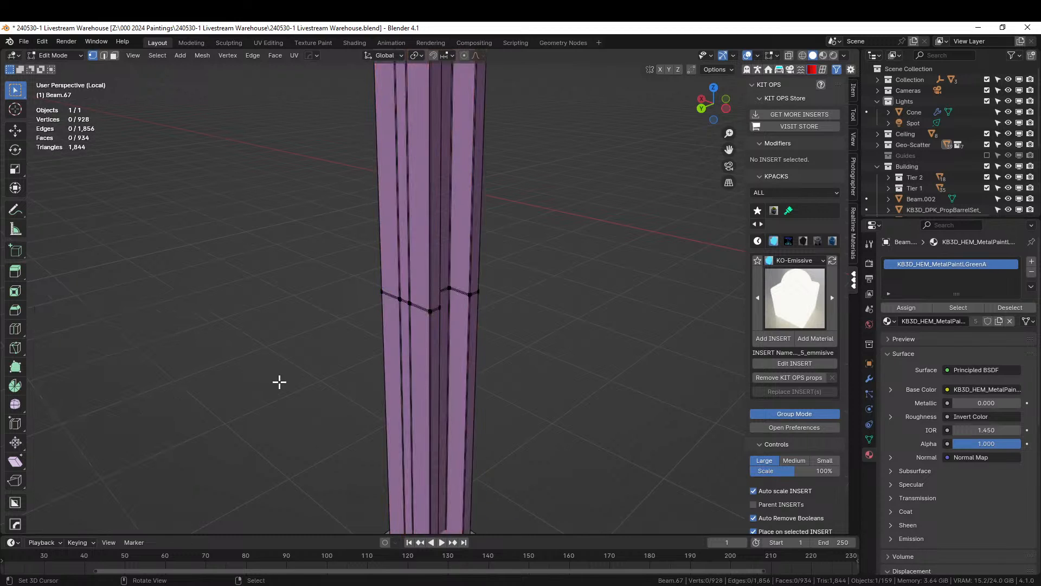
{"action": "key", "text": "KP_Divide"}
{"action": "key", "text": "KP_0"}
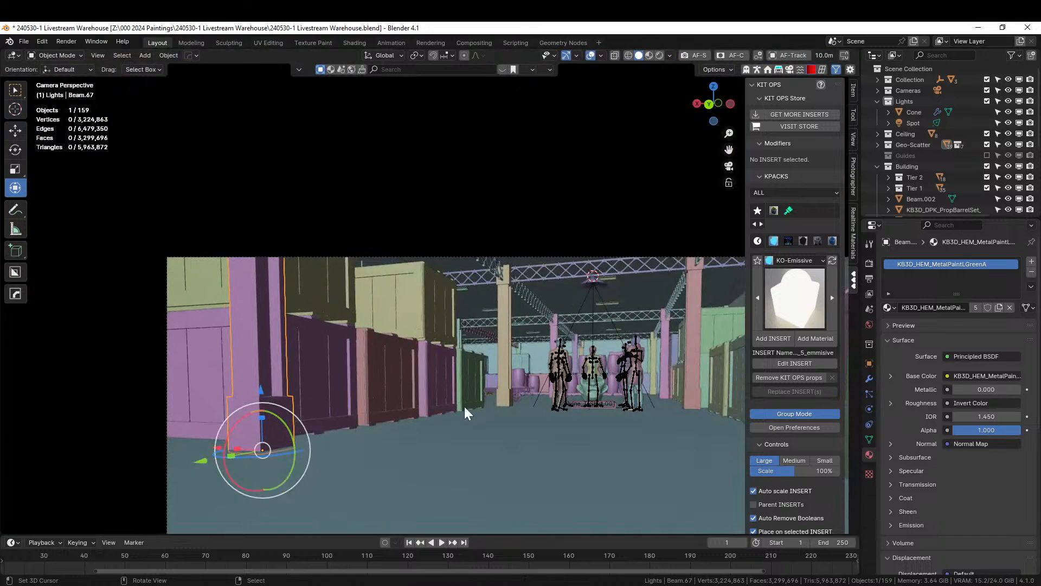
- Examine the mid-distance column and the ceiling truss above the figures from outside the camera, and return to the camera view
{"action": "left_click", "coordinate": [508, 338]}
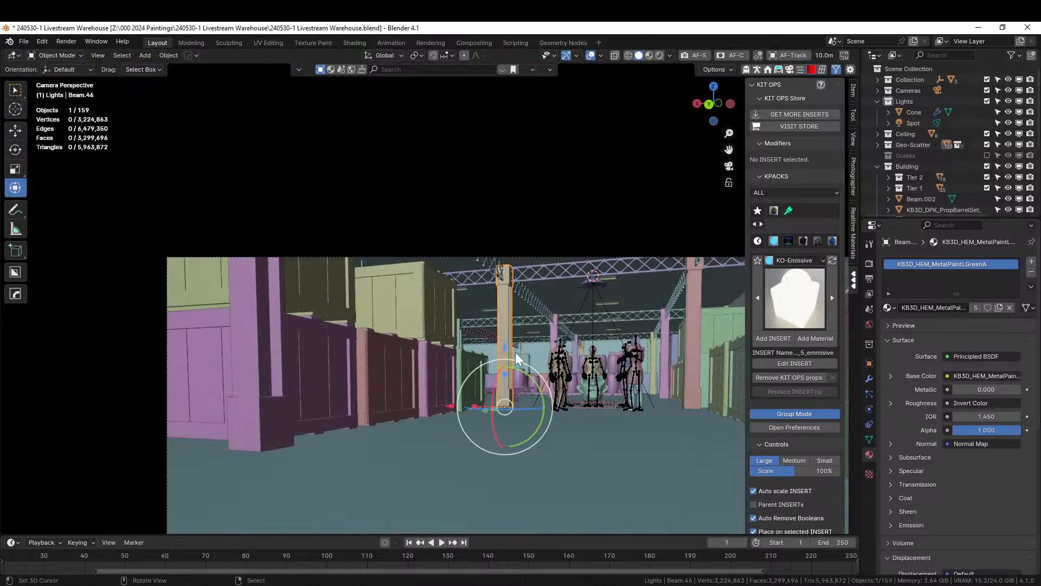
{"action": "middle_click_drag", "start_coordinate": [515, 353], "coordinate": [347, 360], "text": "shift"}
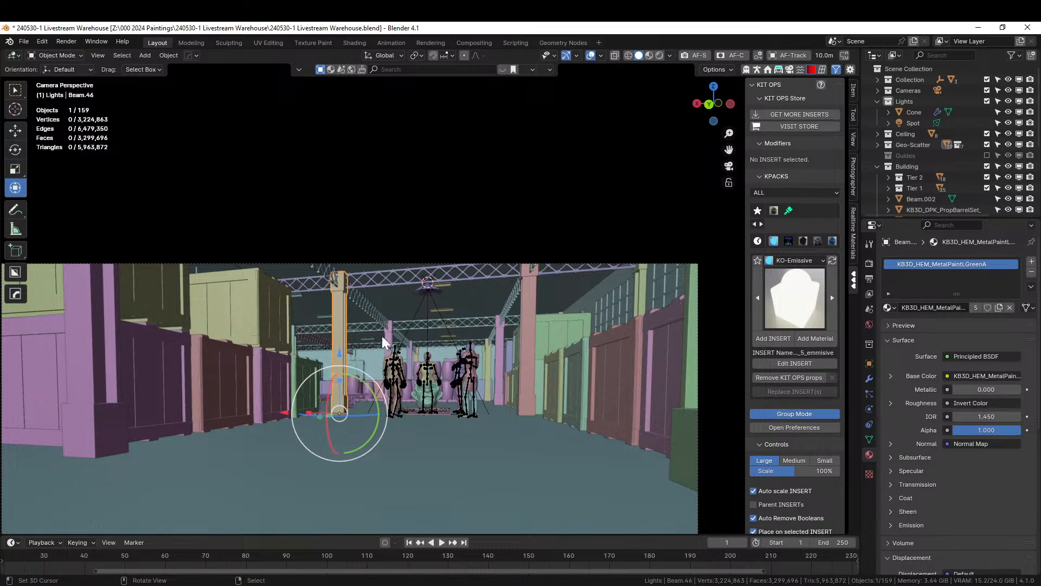
{"action": "middle_click_drag", "start_coordinate": [427, 306], "coordinate": [399, 210]}
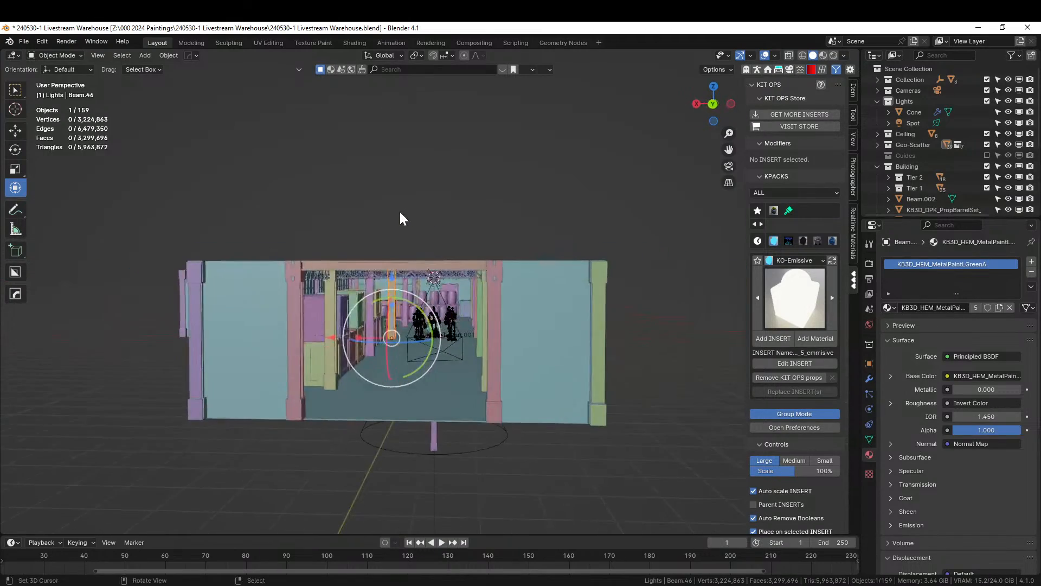
{"action": "scroll", "coordinate": [399, 212], "scroll_direction": "up", "scroll_amount": 4}
{"action": "scroll", "coordinate": [399, 211], "scroll_direction": "up", "scroll_amount": 5}
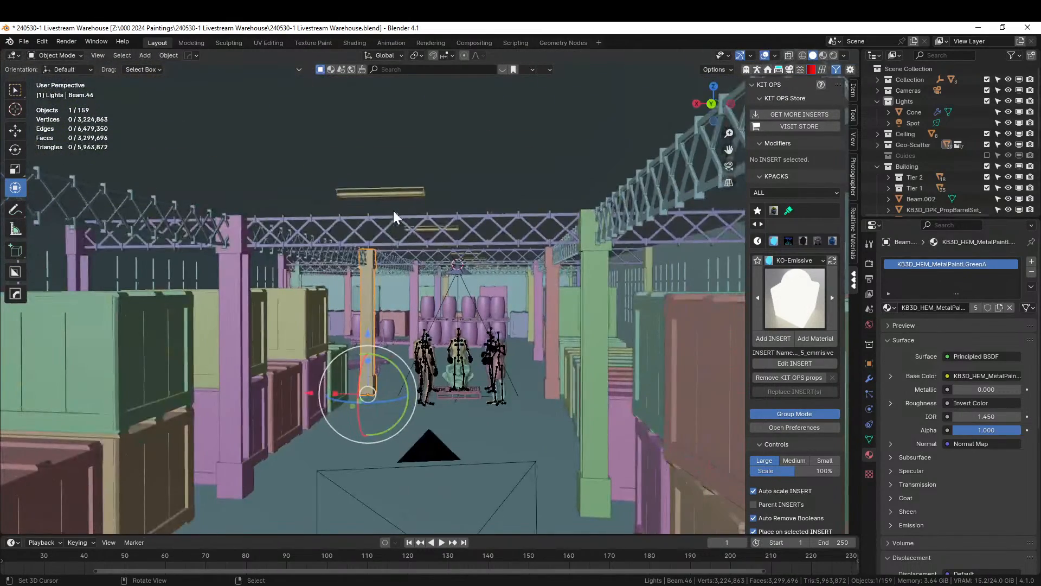
{"action": "left_click", "coordinate": [426, 221]}
{"action": "middle_click_drag", "start_coordinate": [455, 230], "coordinate": [484, 513]}
{"action": "scroll", "coordinate": [571, 226], "scroll_direction": "up", "scroll_amount": 4}
{"action": "scroll", "coordinate": [503, 441], "scroll_direction": "down", "scroll_amount": 4}
{"action": "middle_click_drag", "start_coordinate": [503, 440], "coordinate": [548, 438]}
{"action": "key", "text": "KP_0"}
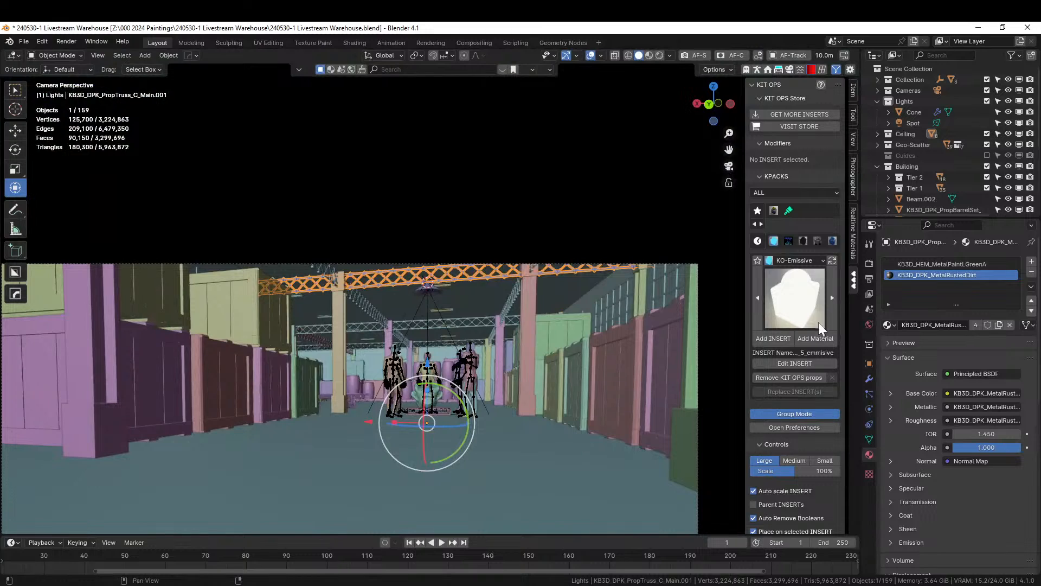
- Set the camera's focus distance by picking the sculpted head between the figures as the focus point
{"action": "left_click", "coordinate": [854, 191]}
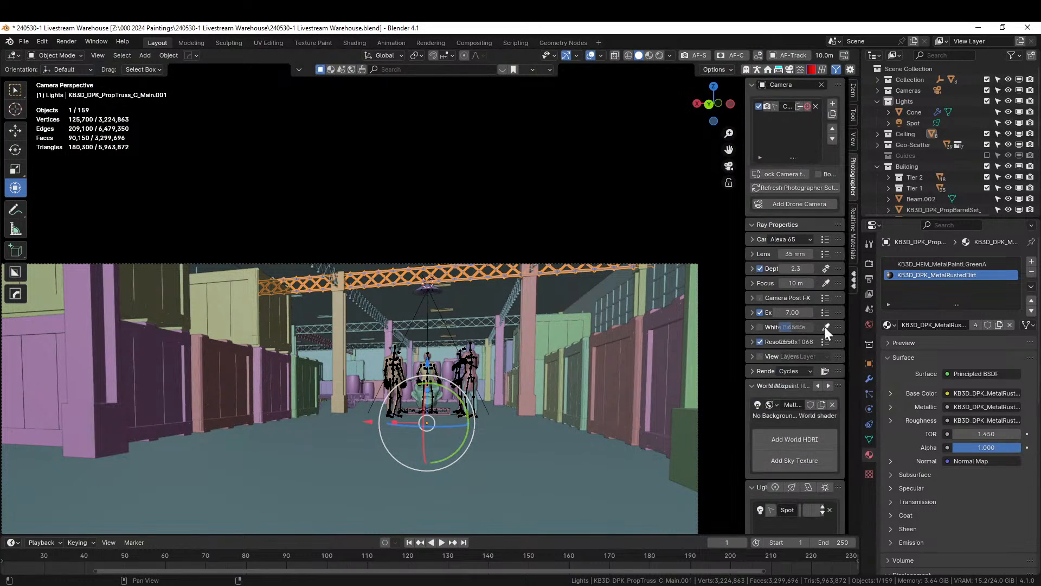
{"action": "left_click", "coordinate": [829, 282]}
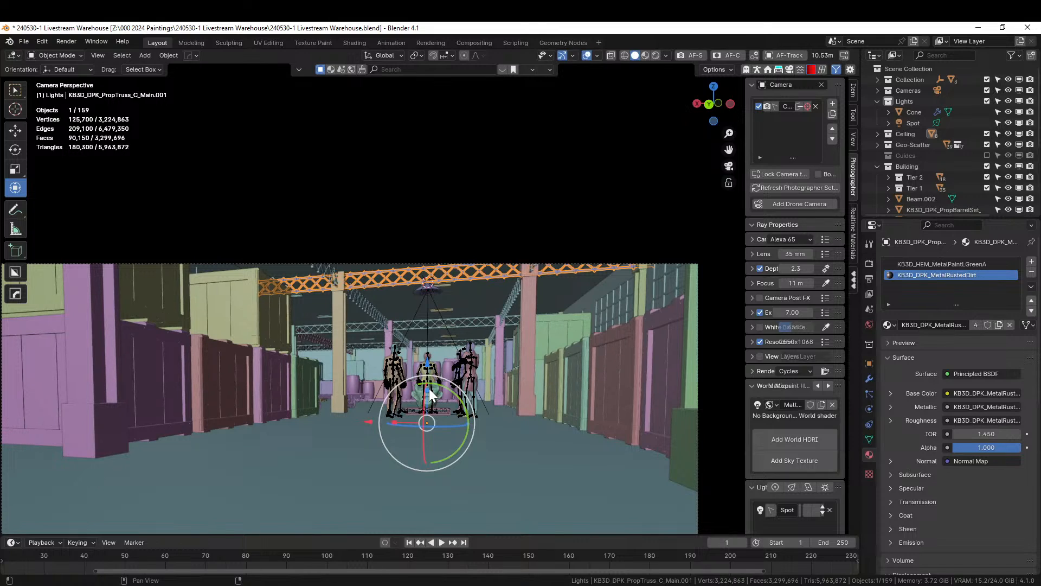
{"action": "left_click", "coordinate": [428, 388]}
- Switch to rendered shading and check the sculpted head and the surrounding figures through the camera
{"action": "key", "text": "z"}
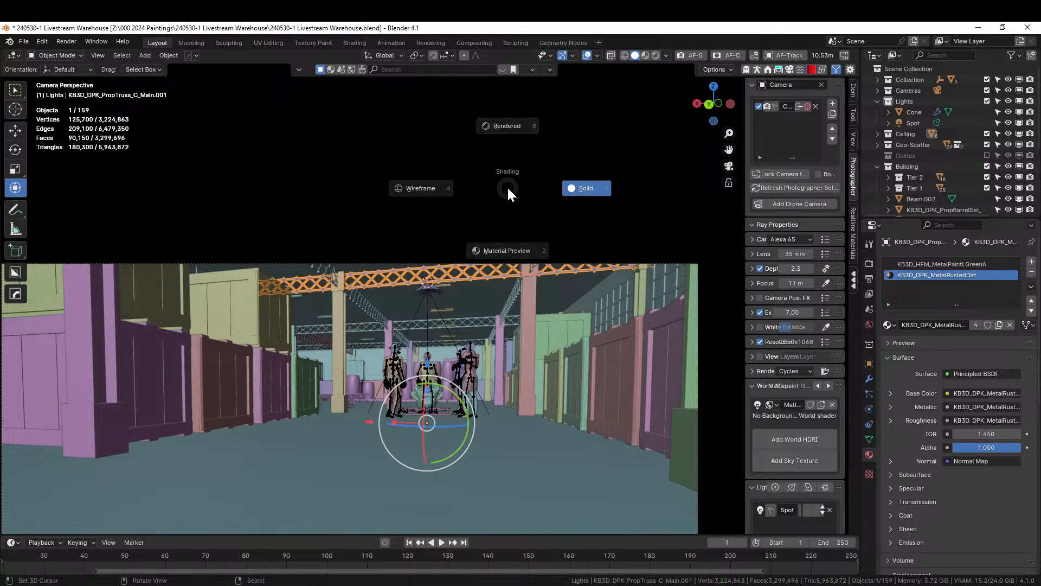
{"action": "key", "text": "8"}
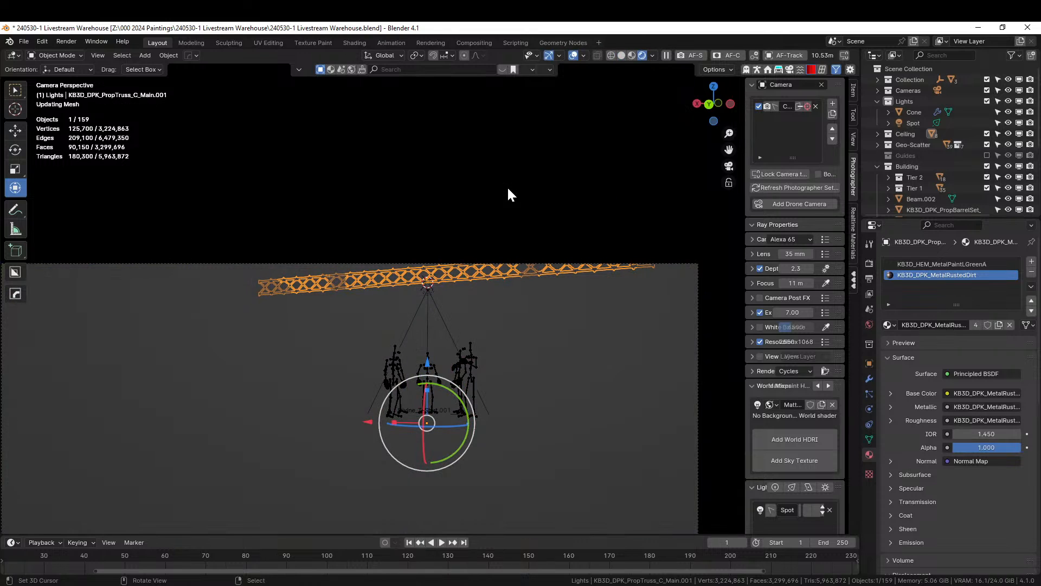
{"action": "left_click", "coordinate": [282, 172]}
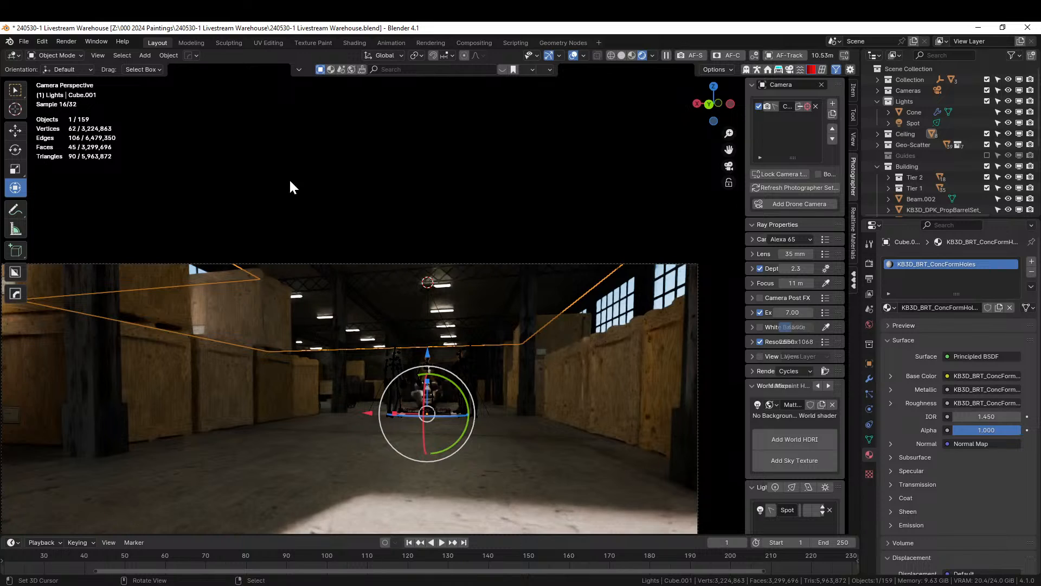
{"action": "scroll", "coordinate": [402, 278], "scroll_direction": "up", "scroll_amount": 2}
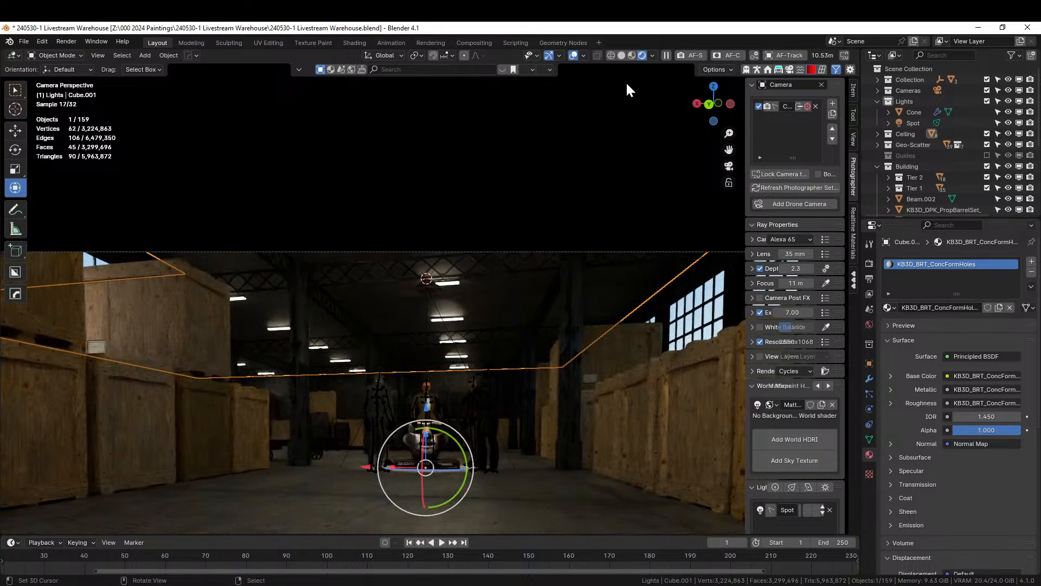